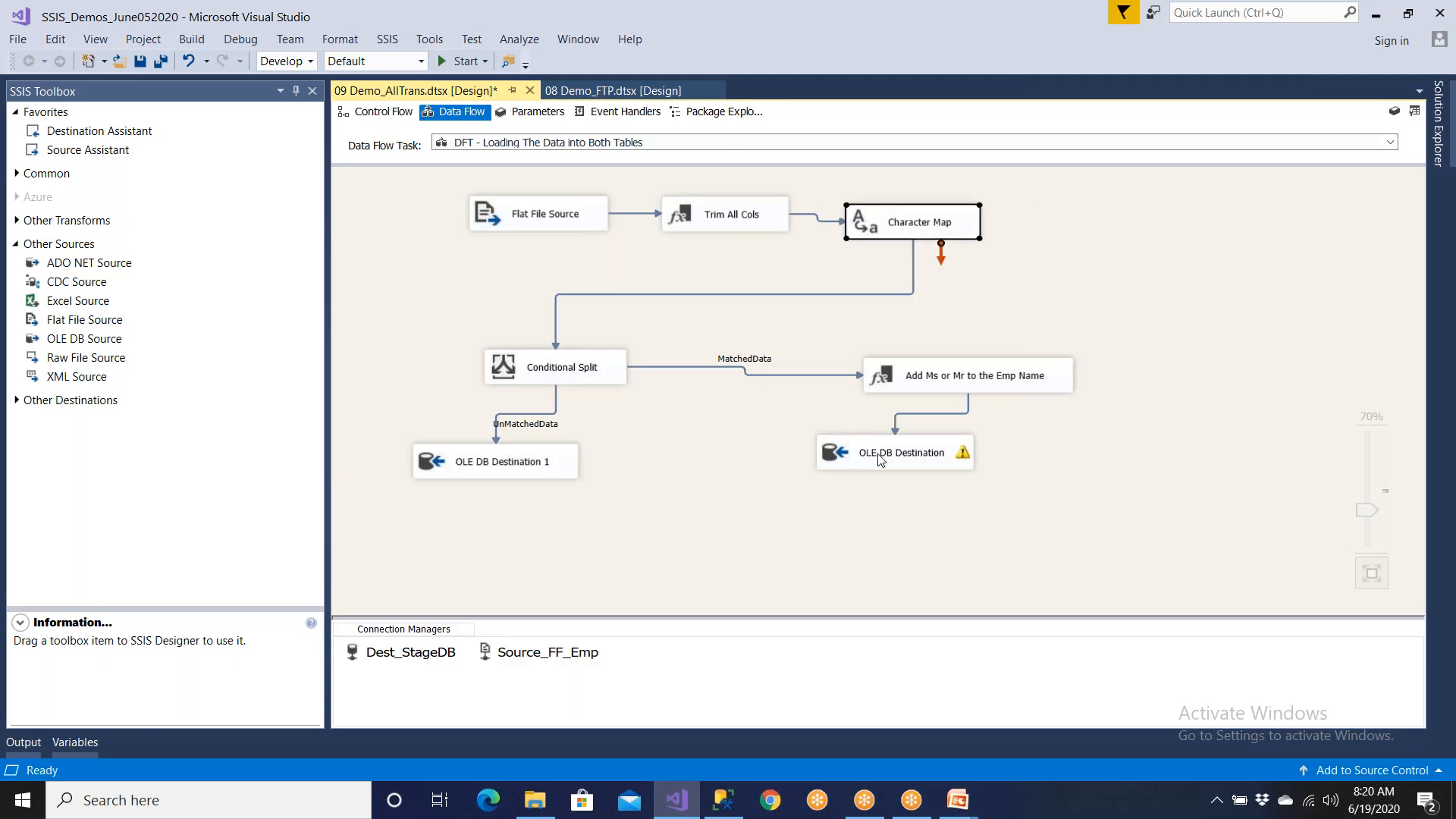
# - Rearrange the data flow with Conditional Split under Character Map, OLE DB Destination 1 left of it, and the Add Ms or Mr branch stacked below
pyautogui.moveTo(881, 460); pyautogui.dragTo(888, 510)
pyautogui.moveTo(931, 385); pyautogui.dragTo(934, 448)
pyautogui.moveTo(618, 375); pyautogui.dragTo(1069, 345)
pyautogui.moveTo(902, 502); pyautogui.dragTo(907, 539)
pyautogui.moveTo(1008, 440); pyautogui.dragTo(1148, 493)
pyautogui.moveTo(550, 464); pyautogui.dragTo(543, 347)
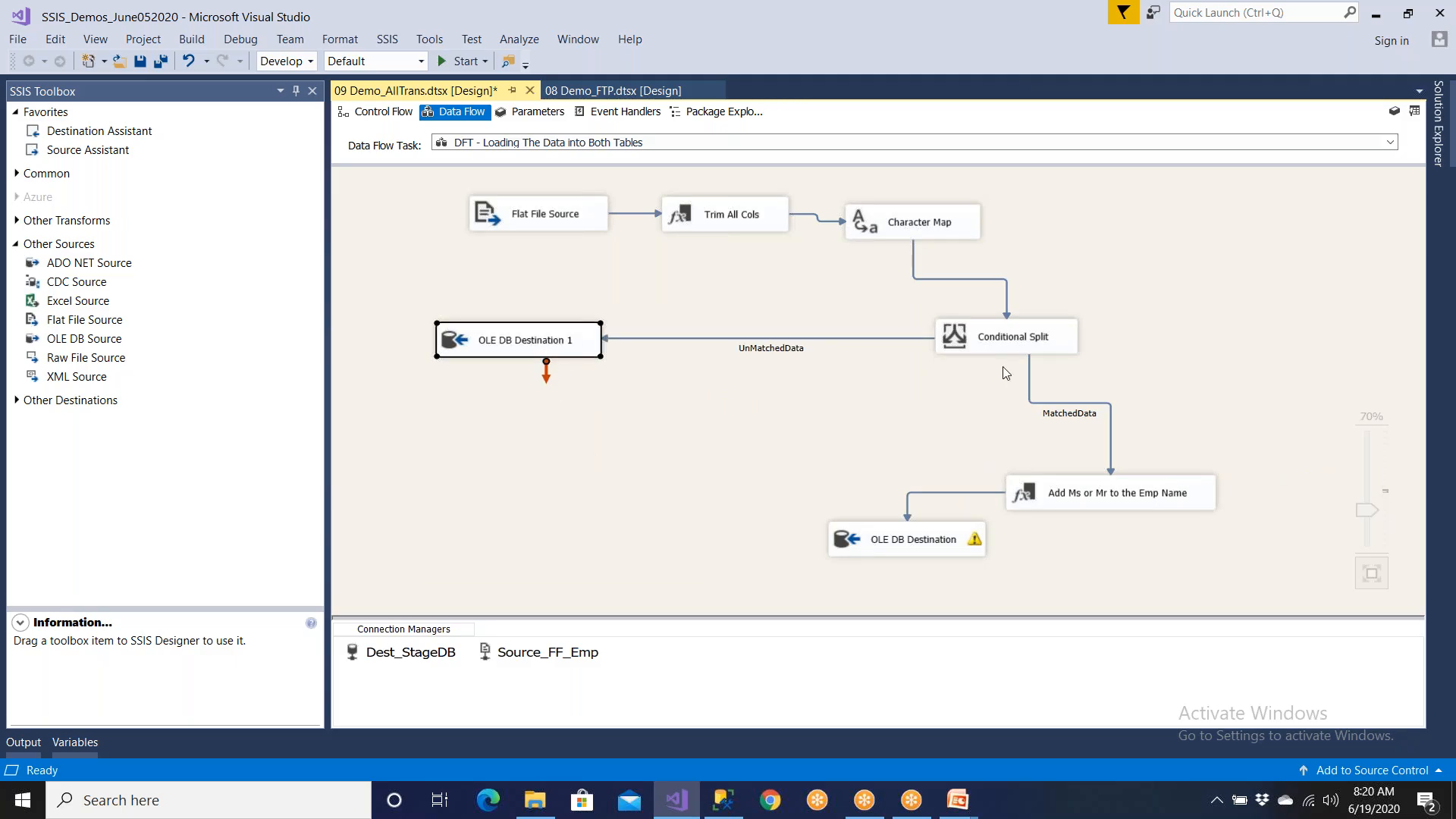
pyautogui.moveTo(1090, 500); pyautogui.dragTo(887, 472)
pyautogui.moveTo(912, 538); pyautogui.dragTo(890, 549)
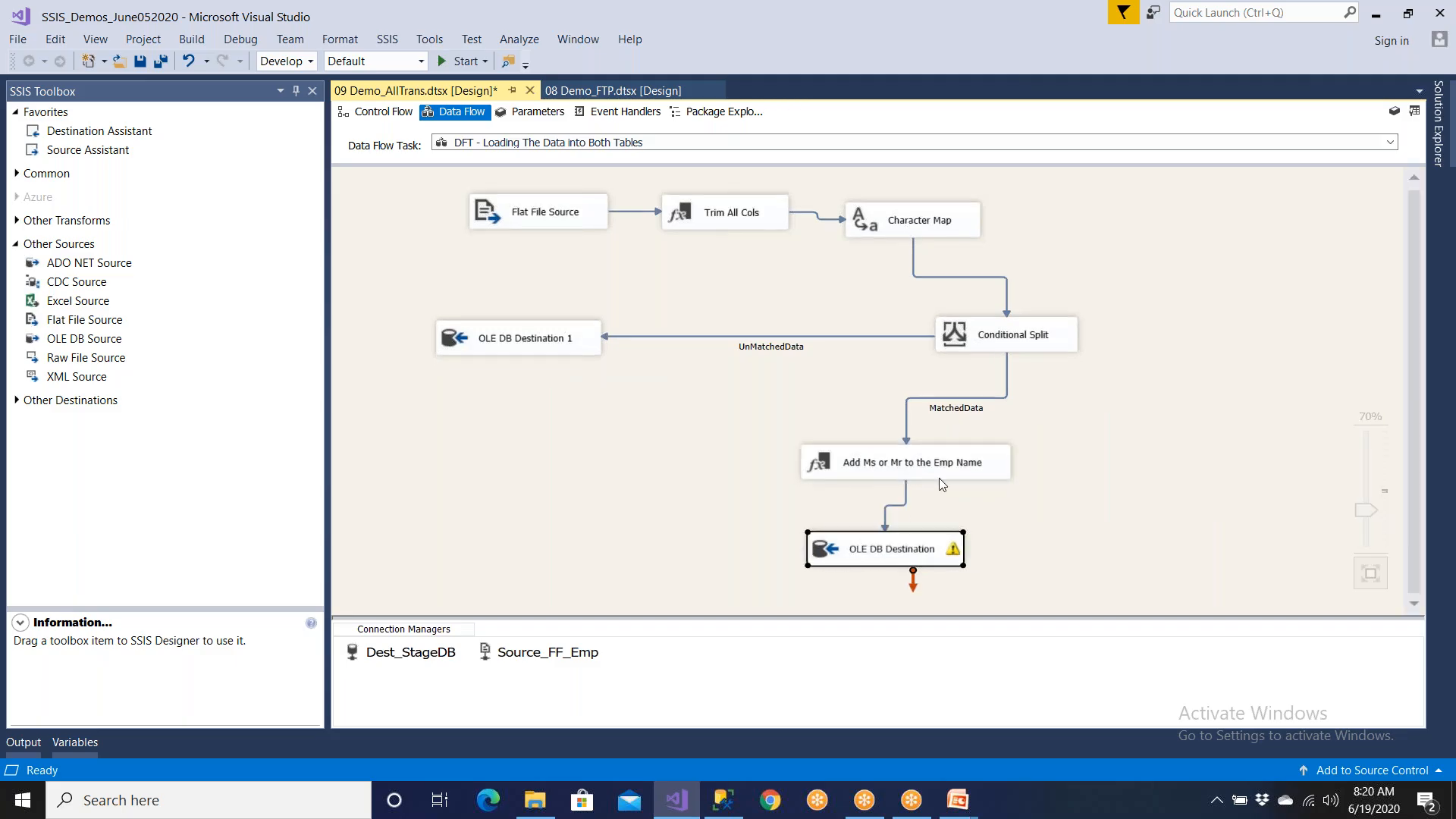
pyautogui.click(1060, 486)
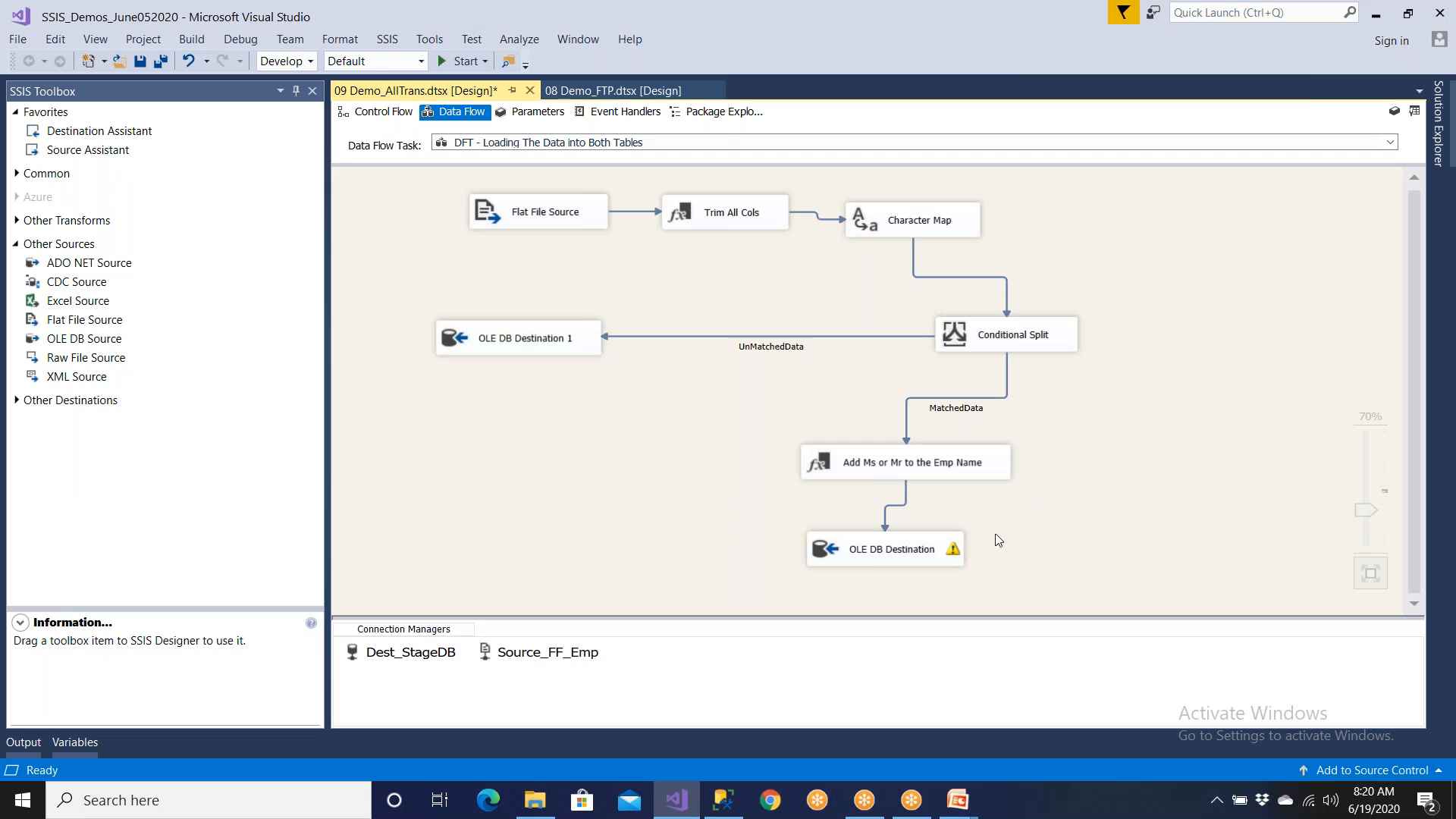
# - Review the connection settings of OLE DB Destination, and open the Dest_StageDB connection manager to check its server and database
pyautogui.click(934, 553)
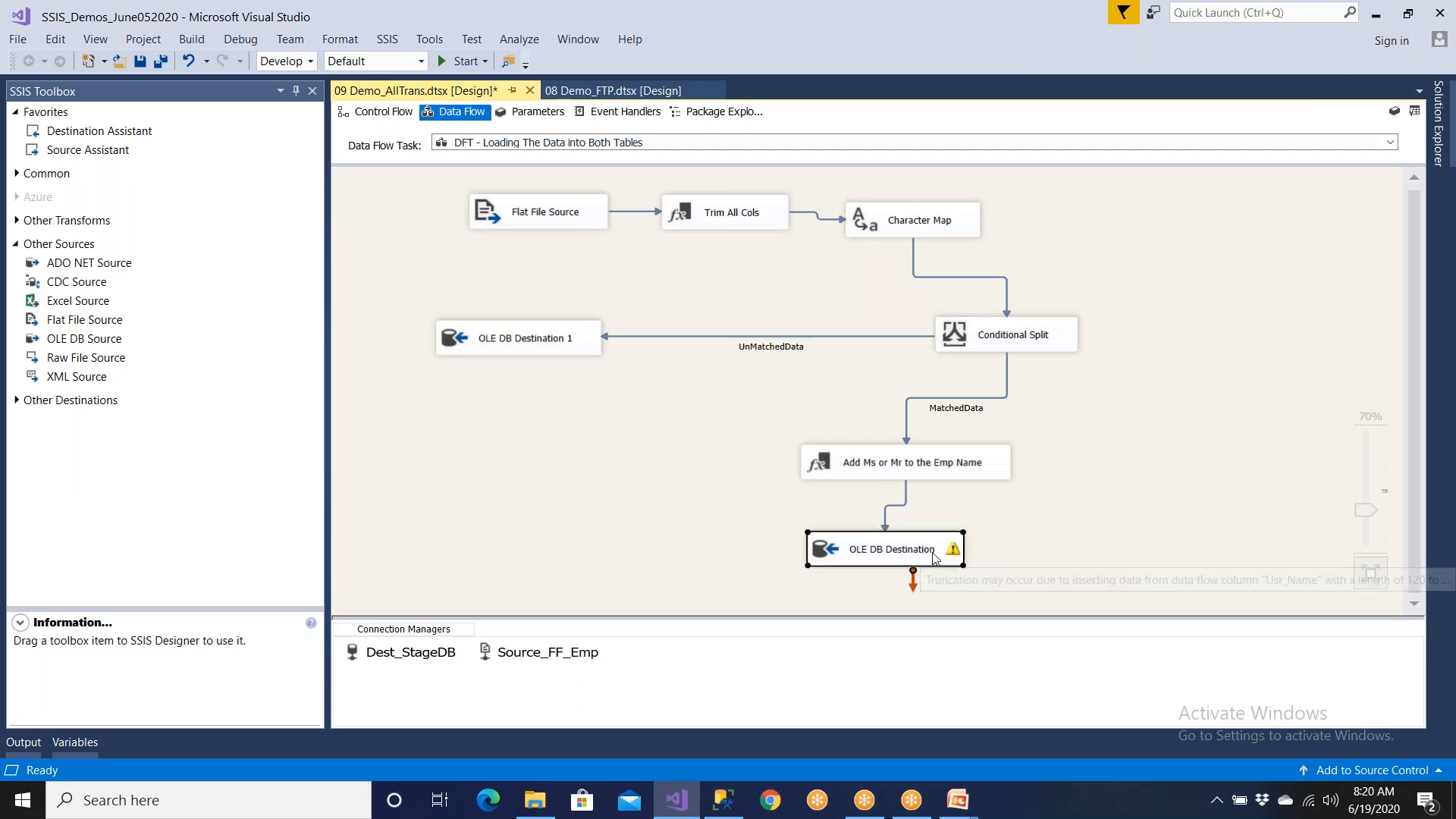
pyautogui.doubleClick(935, 558)
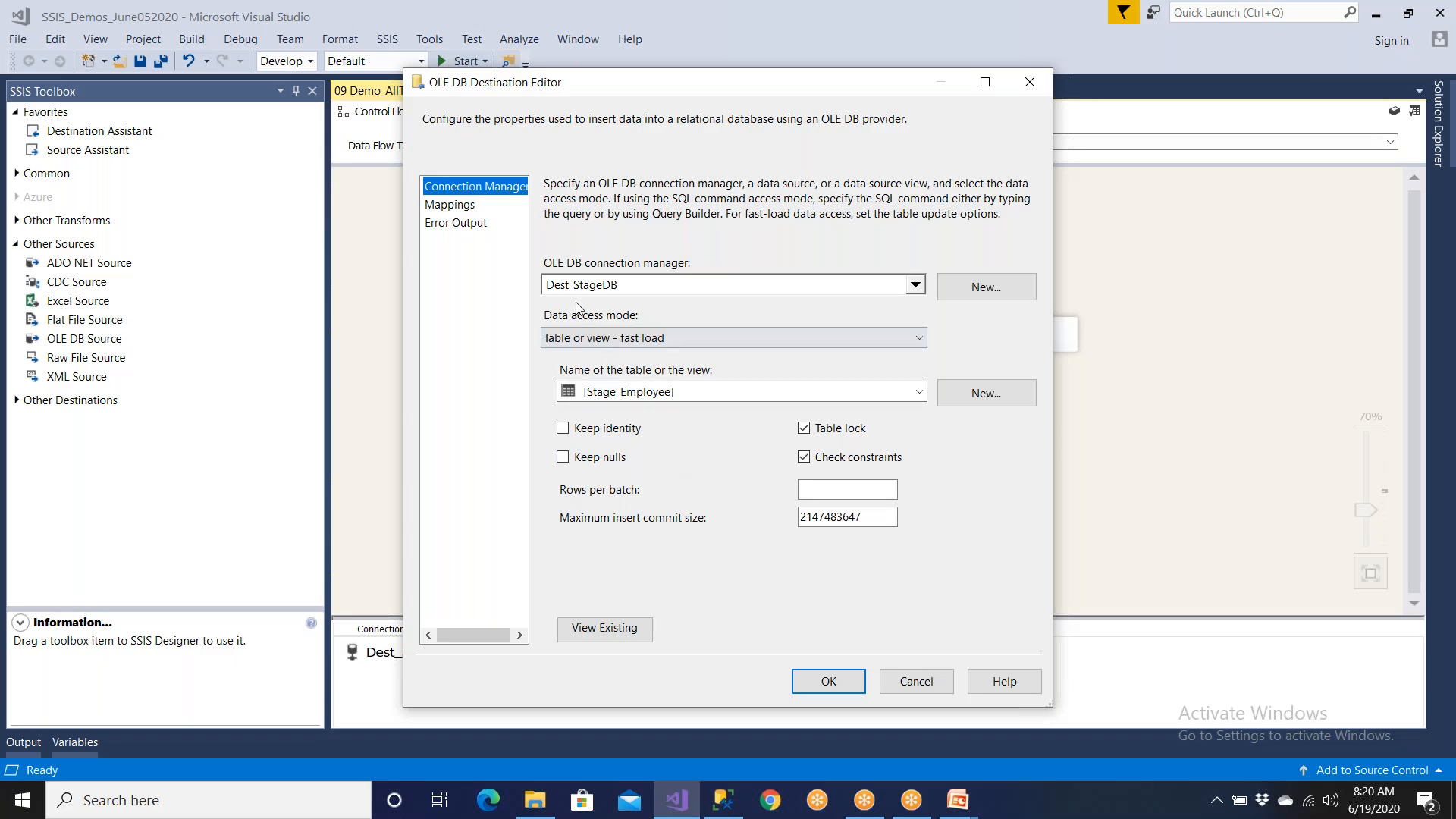
pyautogui.click(904, 687)
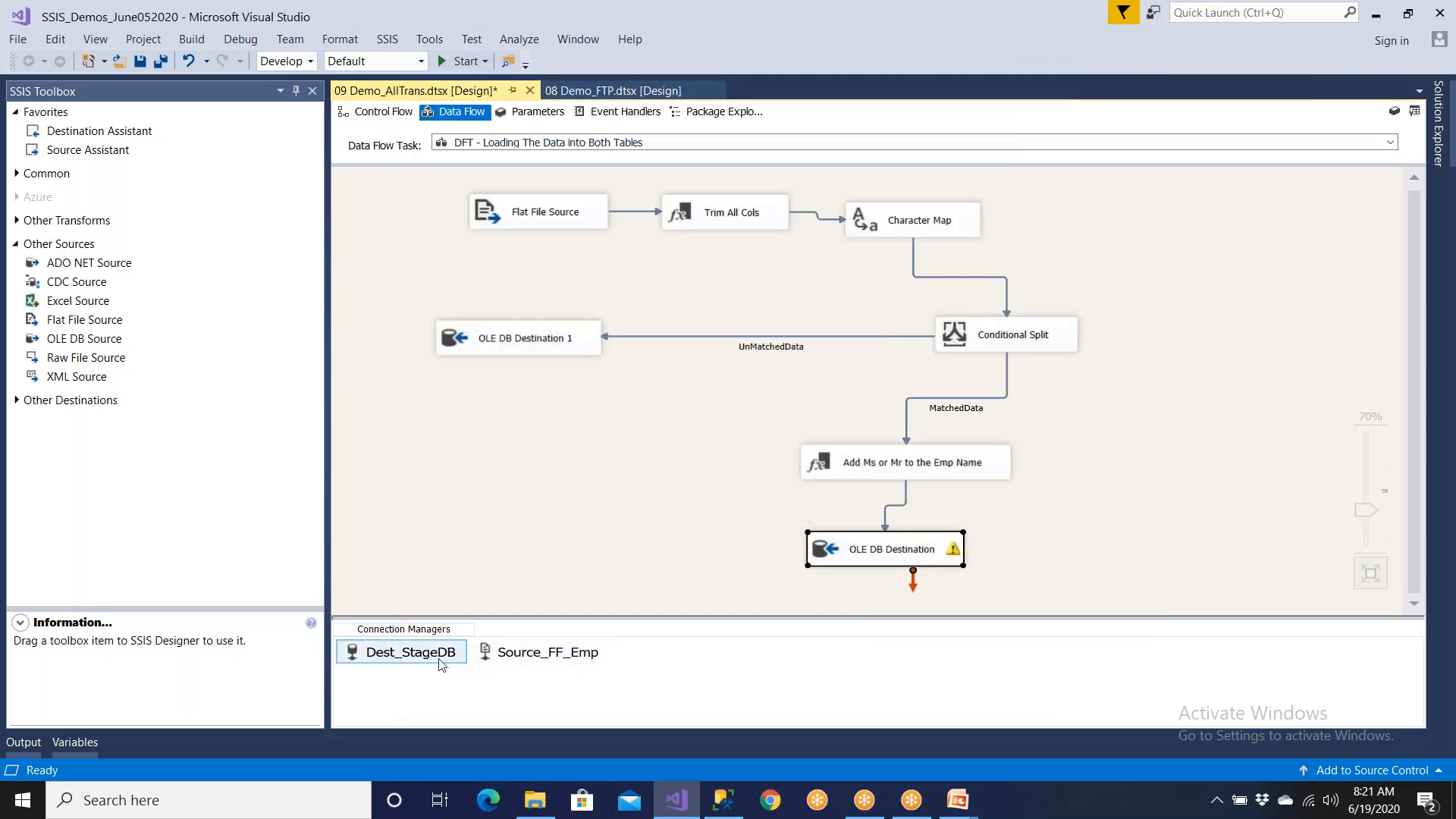
pyautogui.doubleClick(439, 654)
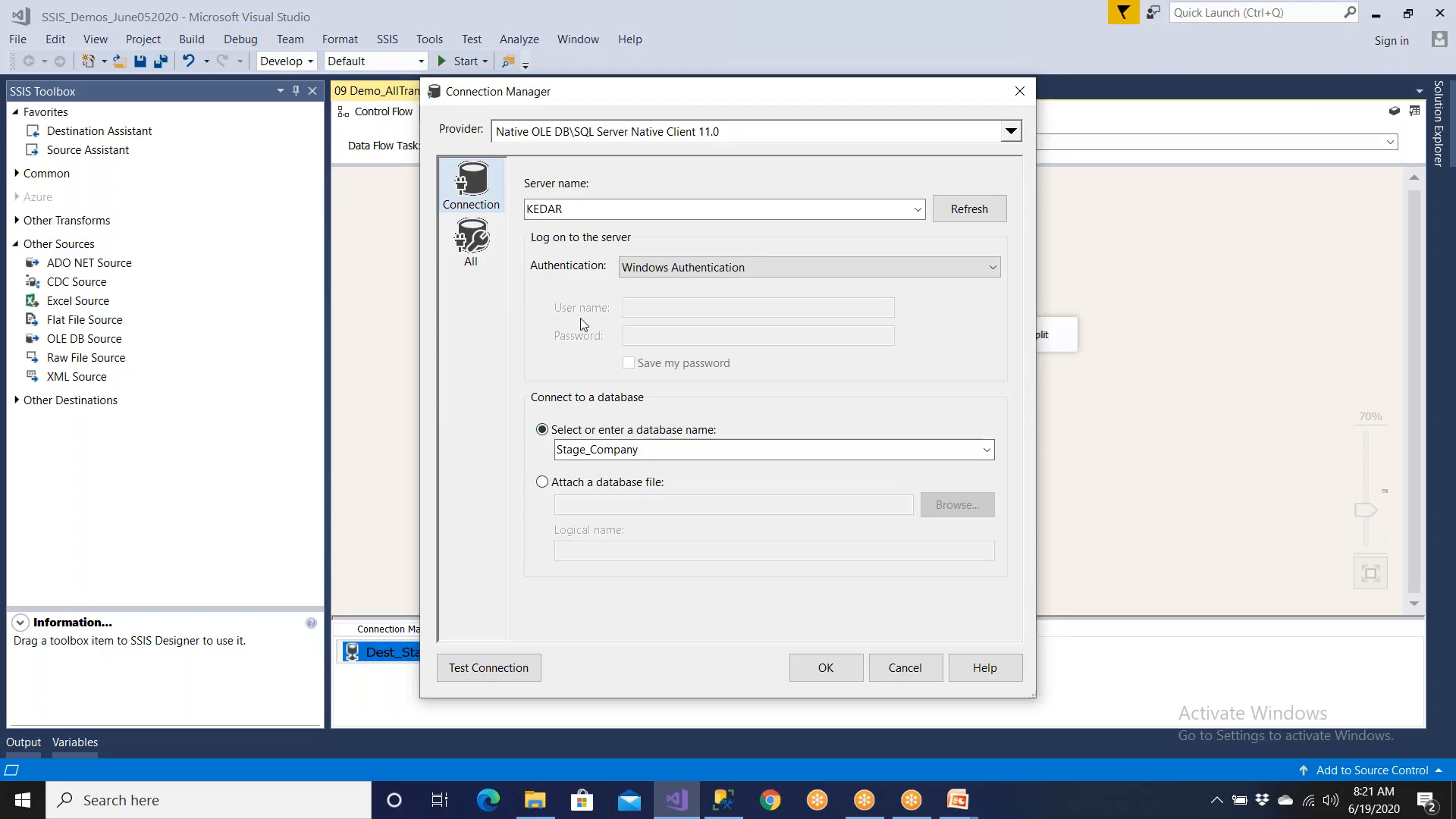
# - Switch to SQL Server Management Studio and execute use Stage_Company followed by go
pyautogui.click(726, 807)
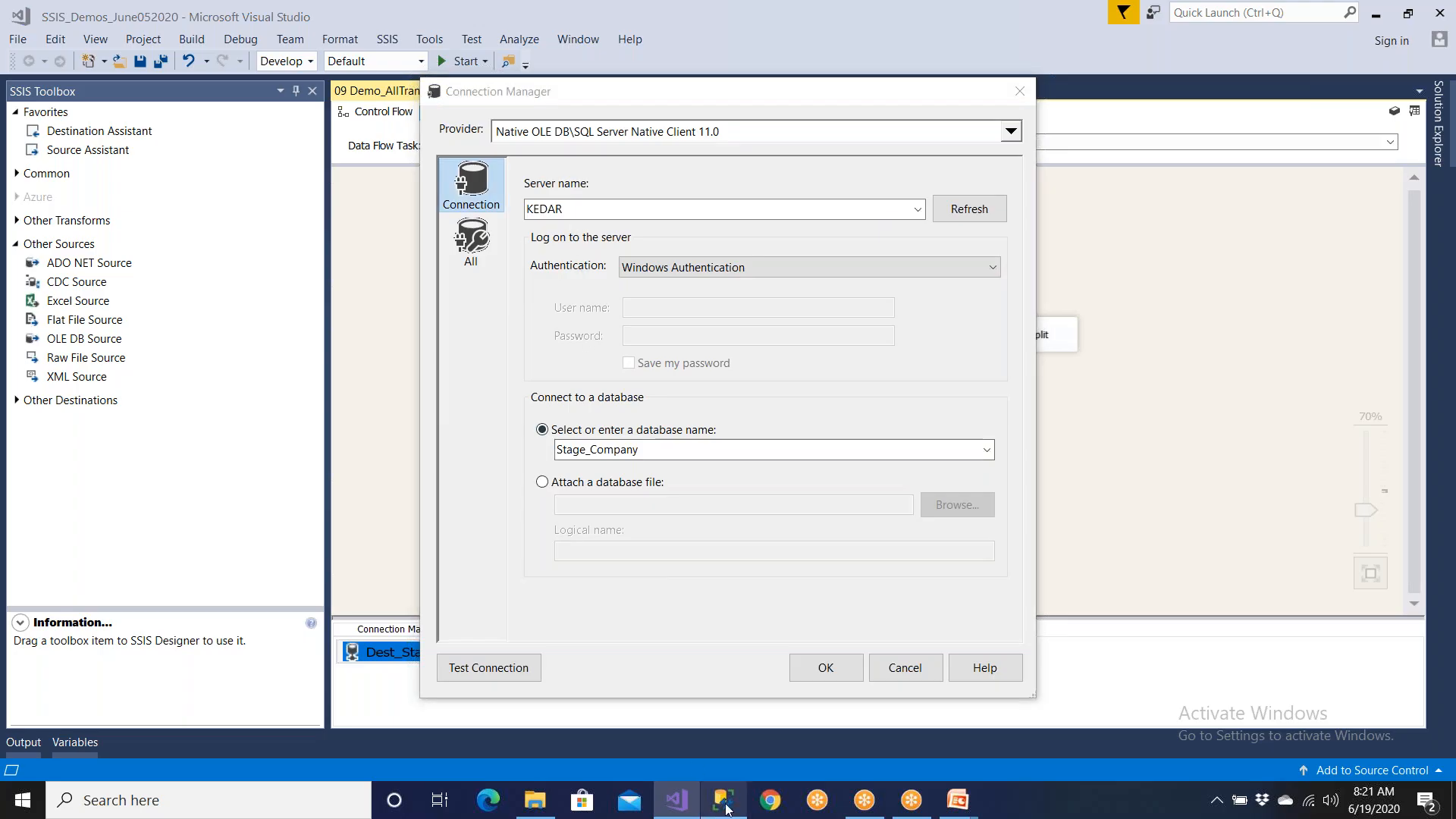
pyautogui.write('use S')
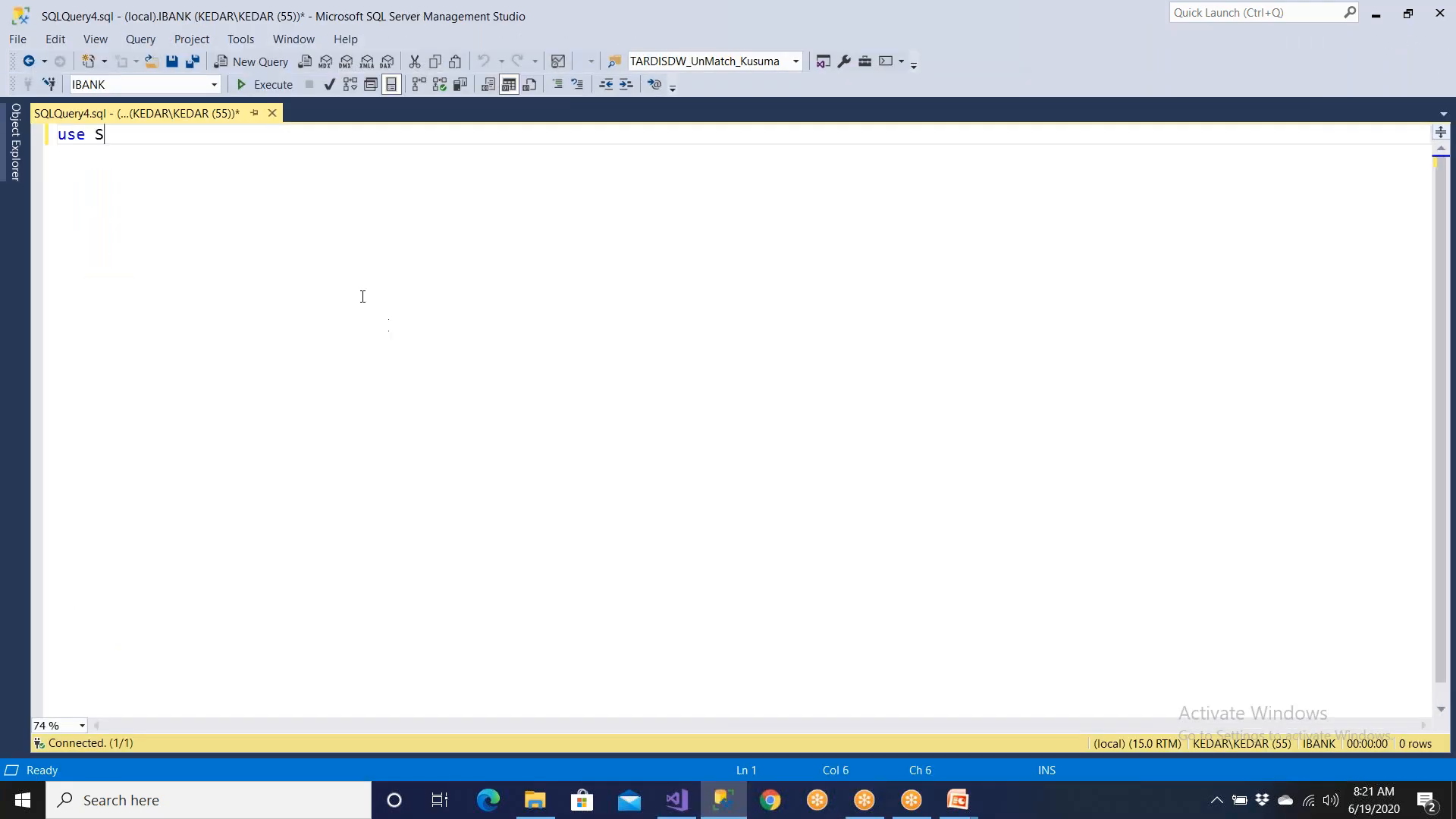
pyautogui.write('ta')
pyautogui.press('Down')
pyautogui.press('Return')
pyautogui.press('Return')
pyautogui.write('go')
pyautogui.press('F5')
# - Begin a new statement below the batch with select * from
pyautogui.press('Return')
pyautogui.press('Return')
pyautogui.write('select * from')
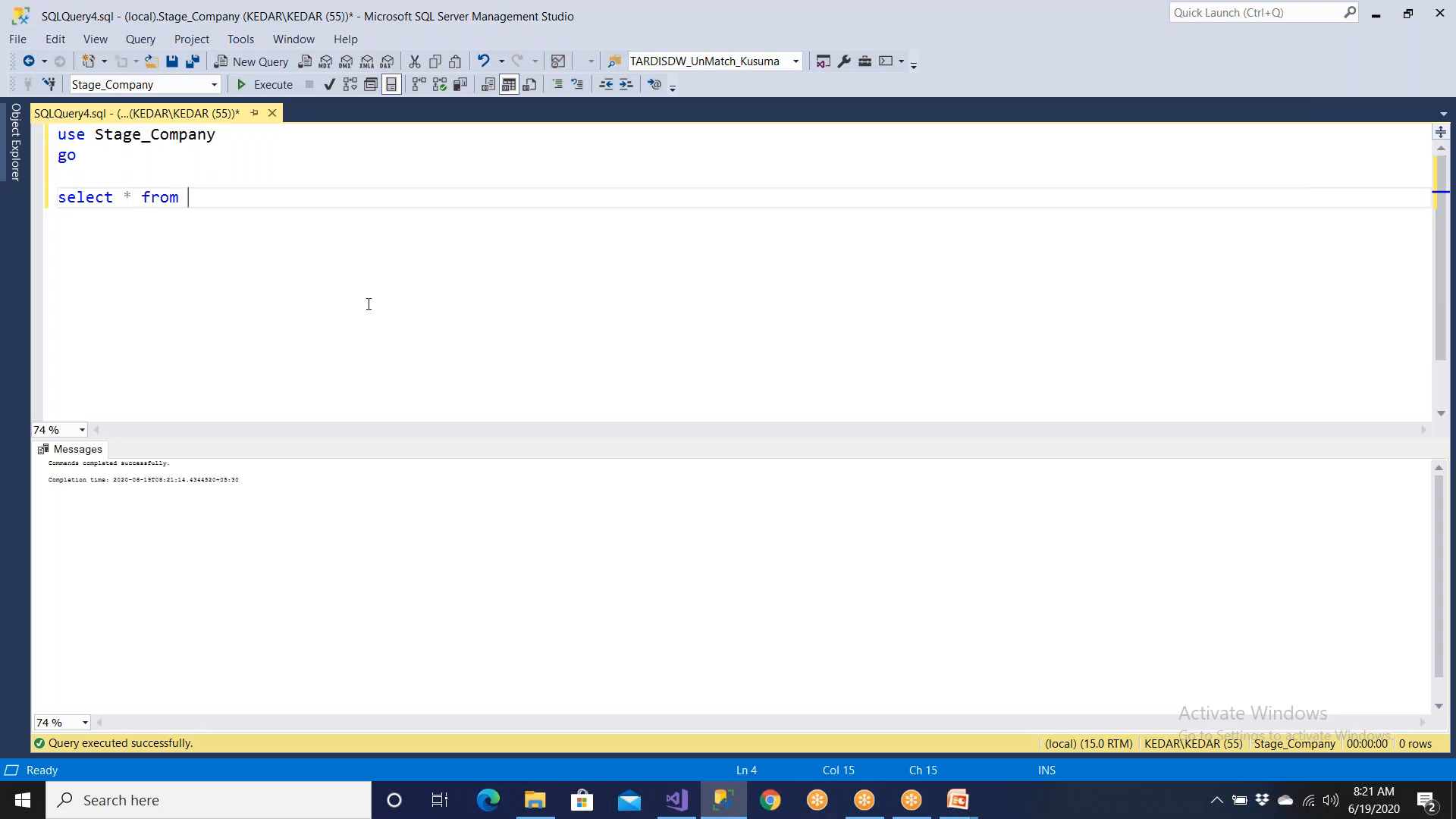
# - Collapse the IBANK and tempdb databases in Object Explorer and expand the Tables folder of Stage_Company
pyautogui.moveTo(13, 140)
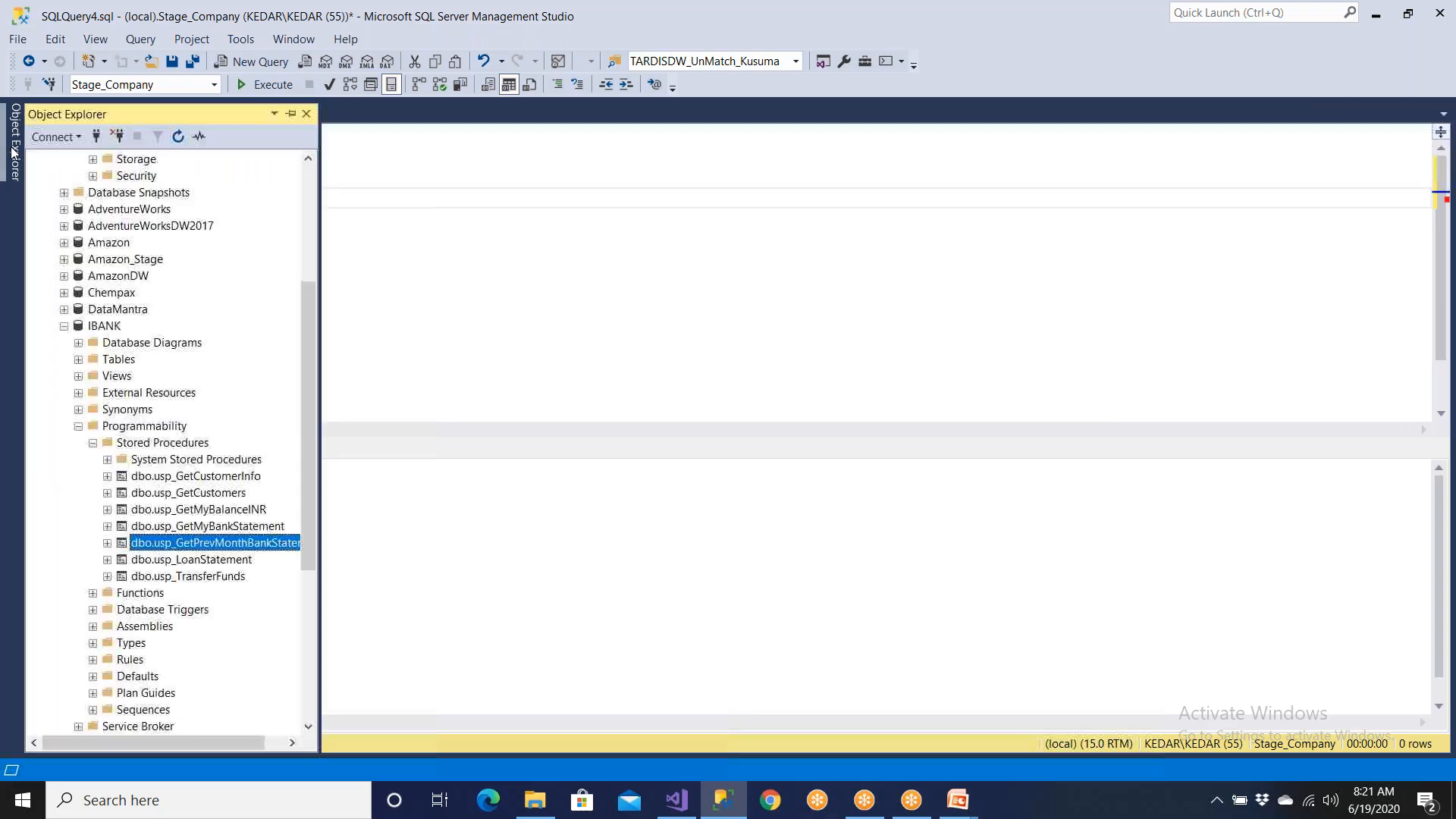
pyautogui.click(63, 327)
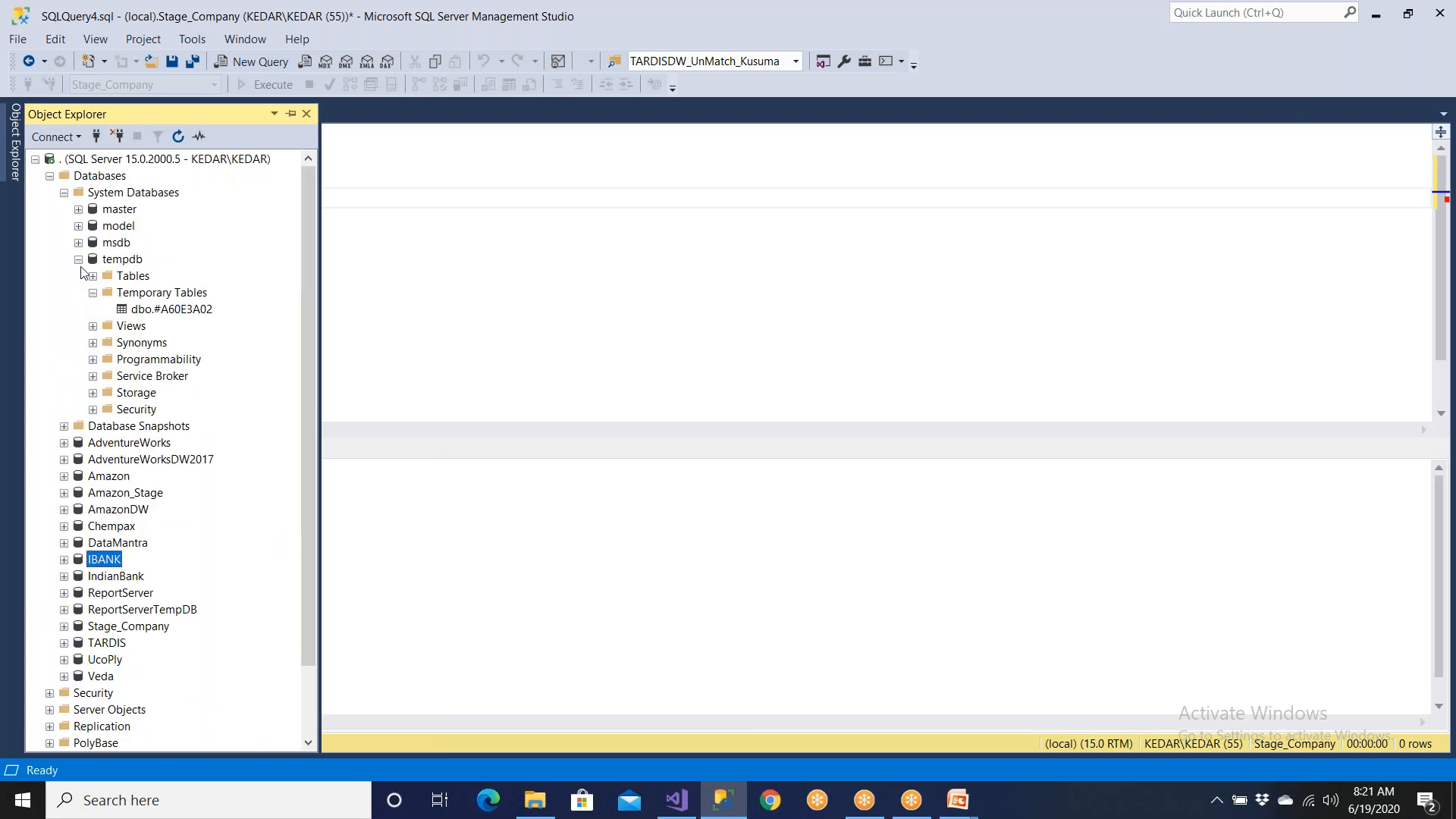
pyautogui.click(79, 262)
pyautogui.doubleClick(121, 478)
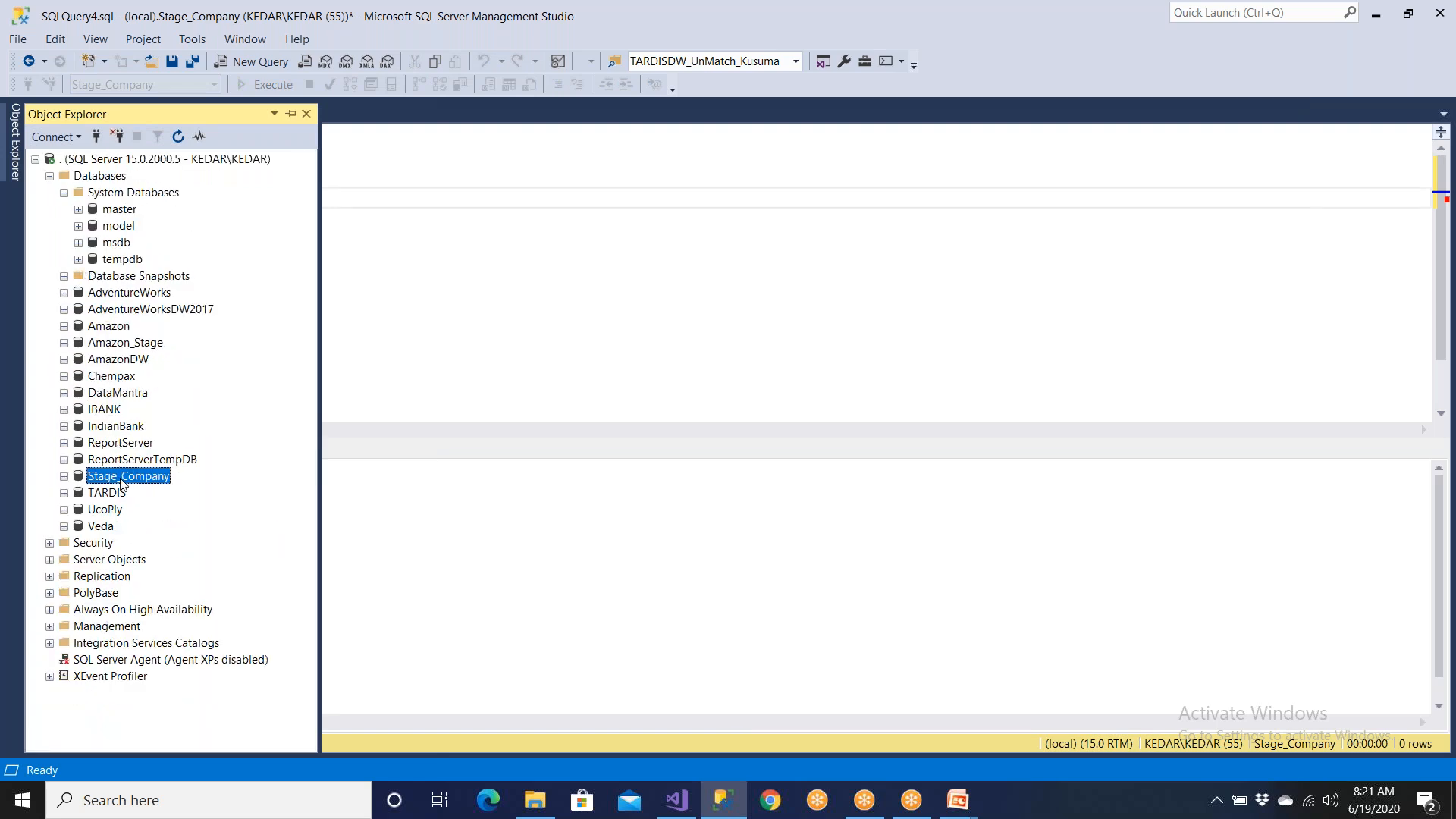
pyautogui.doubleClick(126, 510)
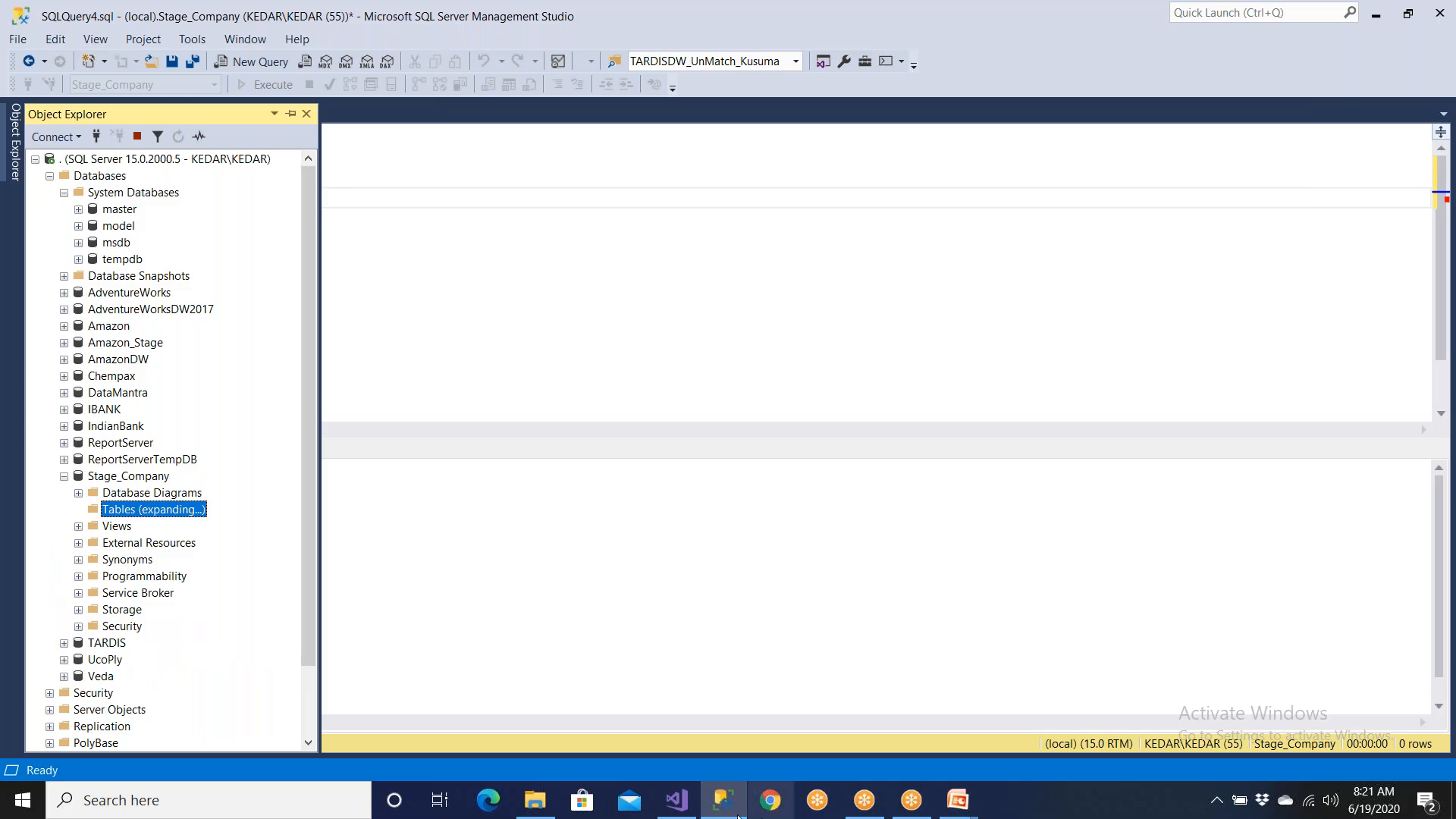
# - Return to Visual Studio and rename the OLE DB Destination on the MatchedData path to Dest Table - Matched Data
pyautogui.click(676, 800)
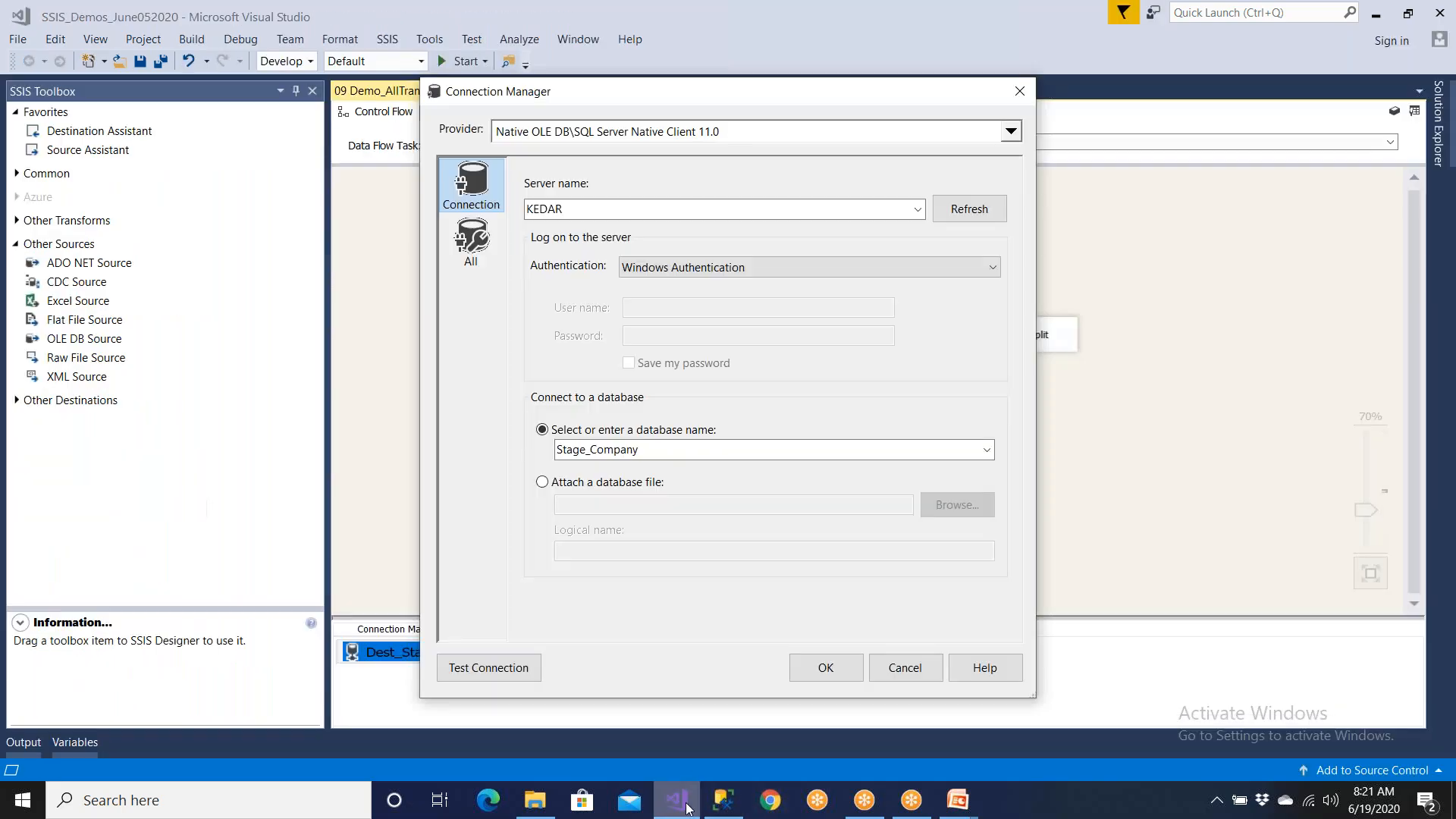
pyautogui.click(905, 668)
pyautogui.click(923, 563)
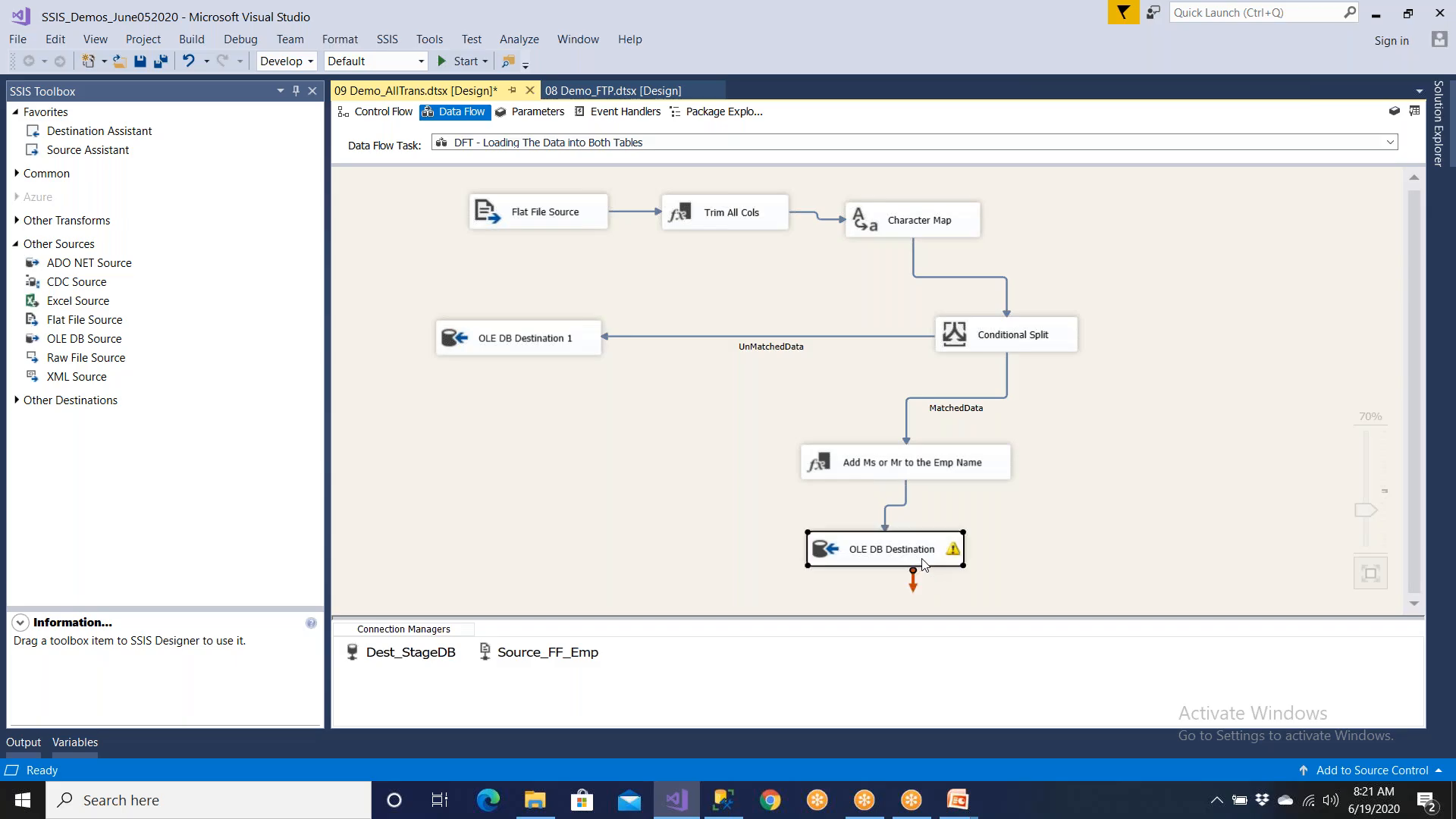
pyautogui.rightClick(923, 563)
pyautogui.click(960, 529)
pyautogui.write('Em')
pyautogui.press('BackSpace')
pyautogui.write('s')
pyautogui.press('BackSpace')
pyautogui.press('BackSpace')
pyautogui.write('Stae')
pyautogui.press('BackSpace')
pyautogui.press('BackSpace')
pyautogui.press('BackSpace')
pyautogui.press('BackSpace')
pyautogui.write('Dest Tab')
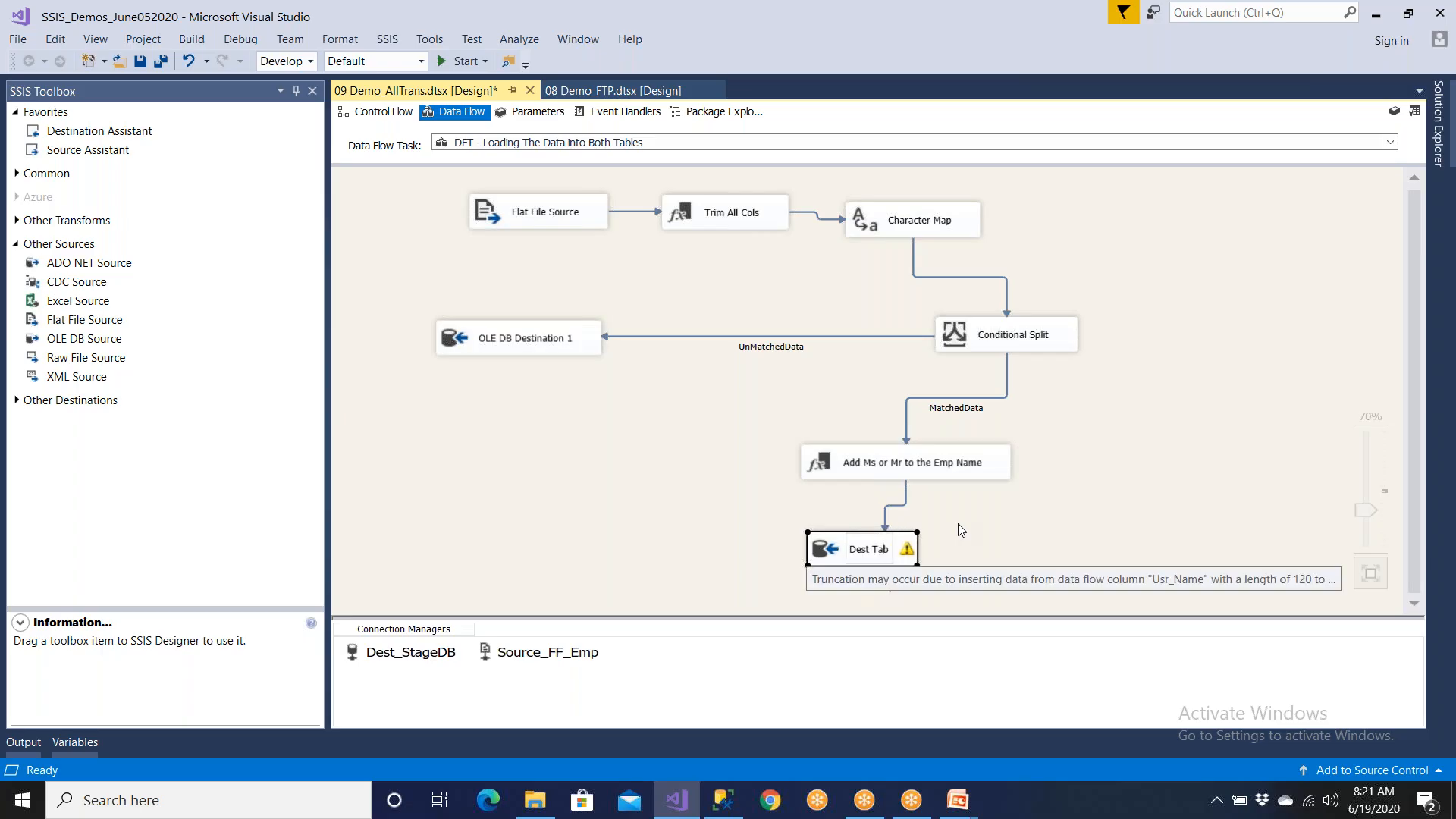
pyautogui.write('le - Matched Data')
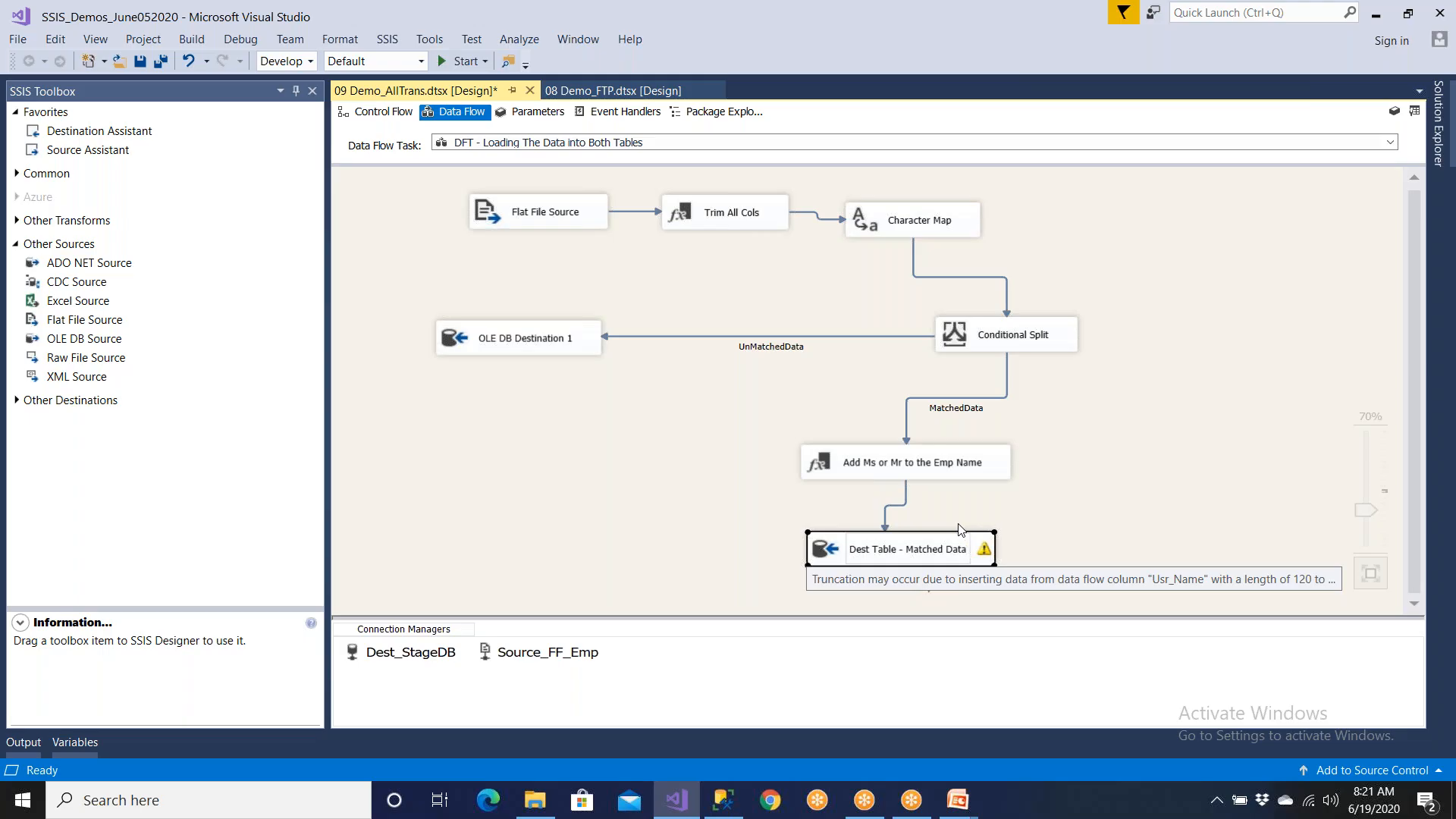
pyautogui.press('Return')
# - Review the column mappings and target table of the Dest Table - Matched Data destination without changing them
pyautogui.doubleClick(949, 556)
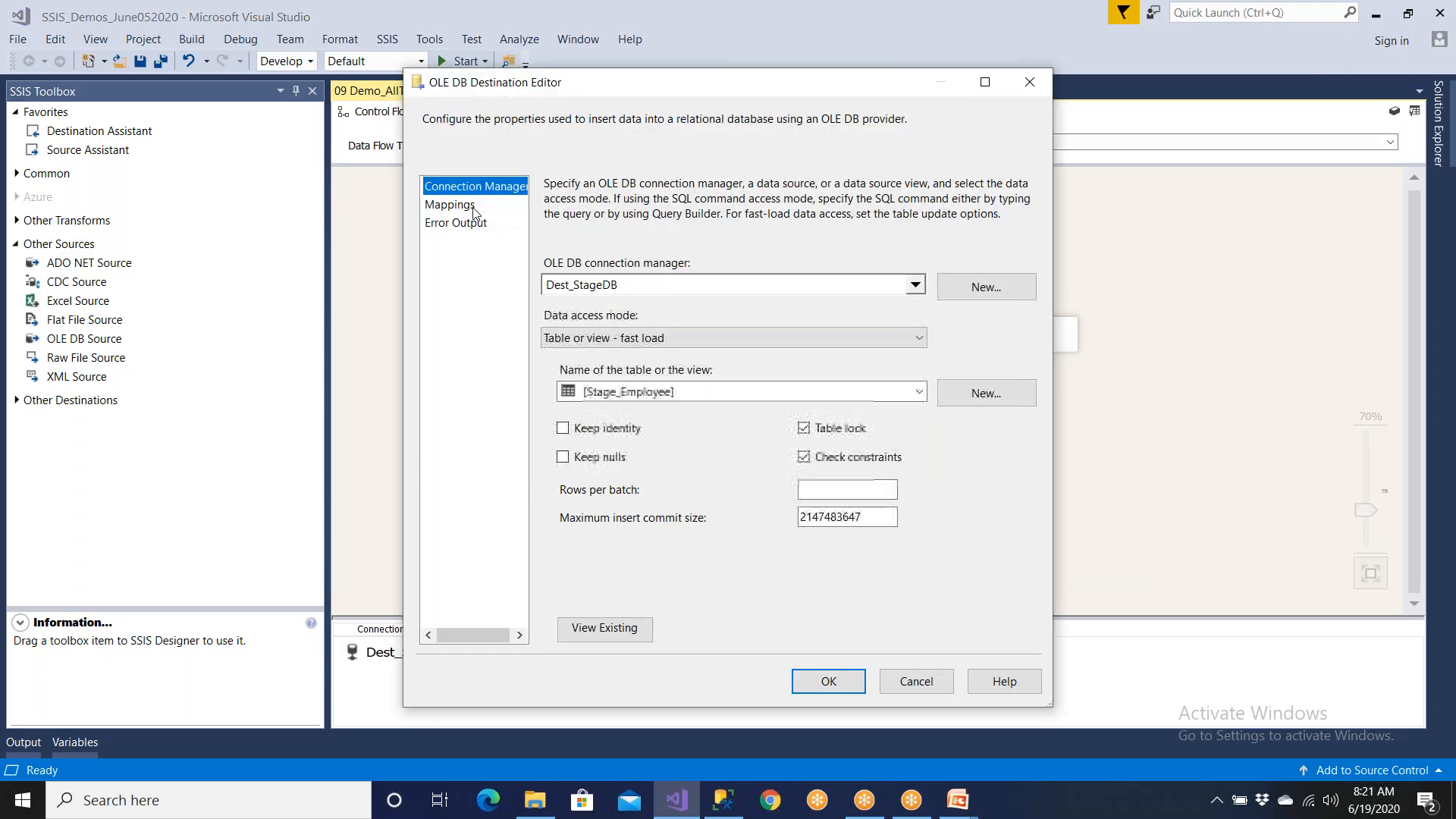
pyautogui.click(464, 204)
pyautogui.click(465, 190)
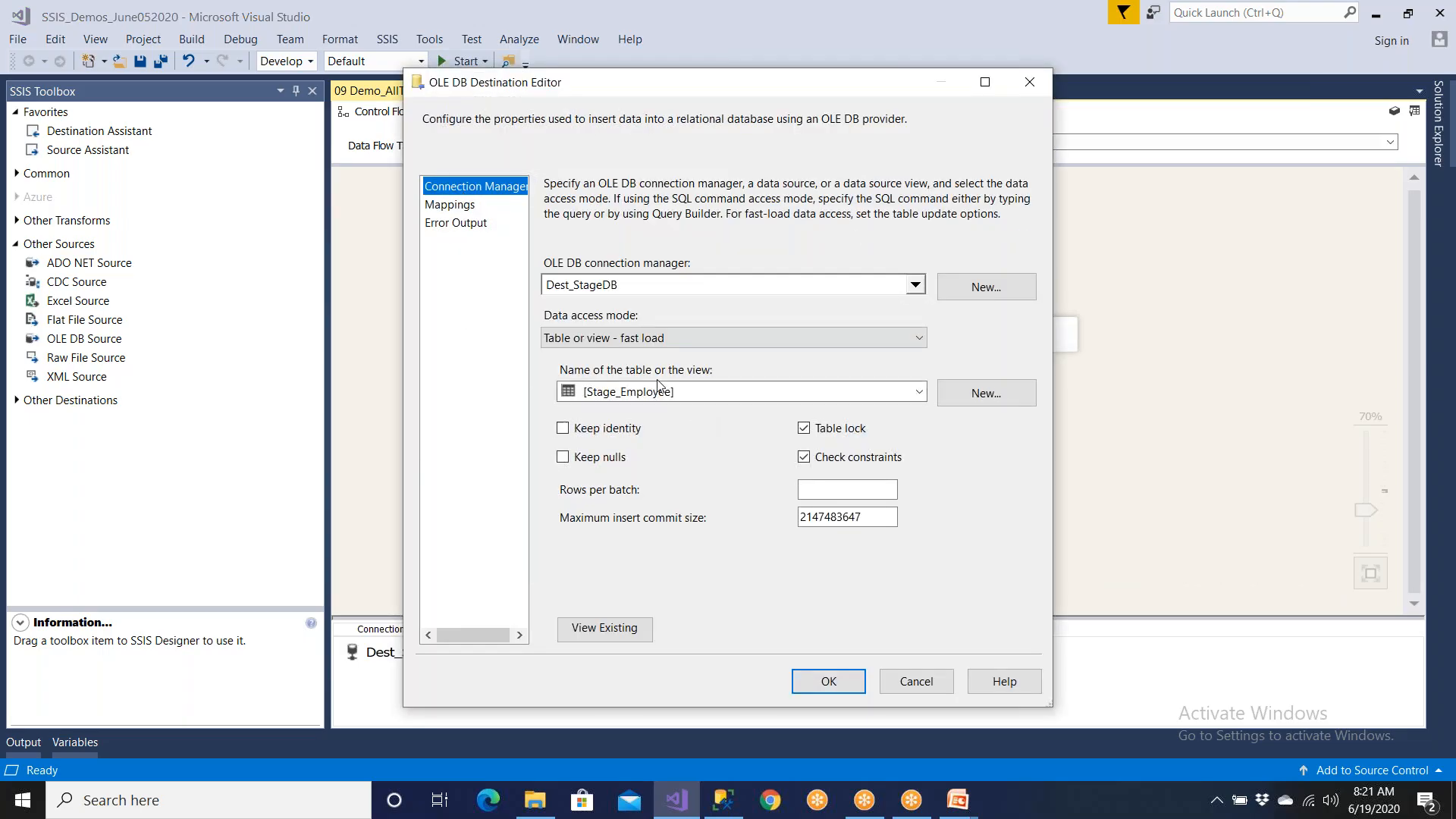
pyautogui.click(887, 681)
# - Inspect the settings of the Source_FF_Emp and Dest_StageDB connection managers
pyautogui.click(547, 658)
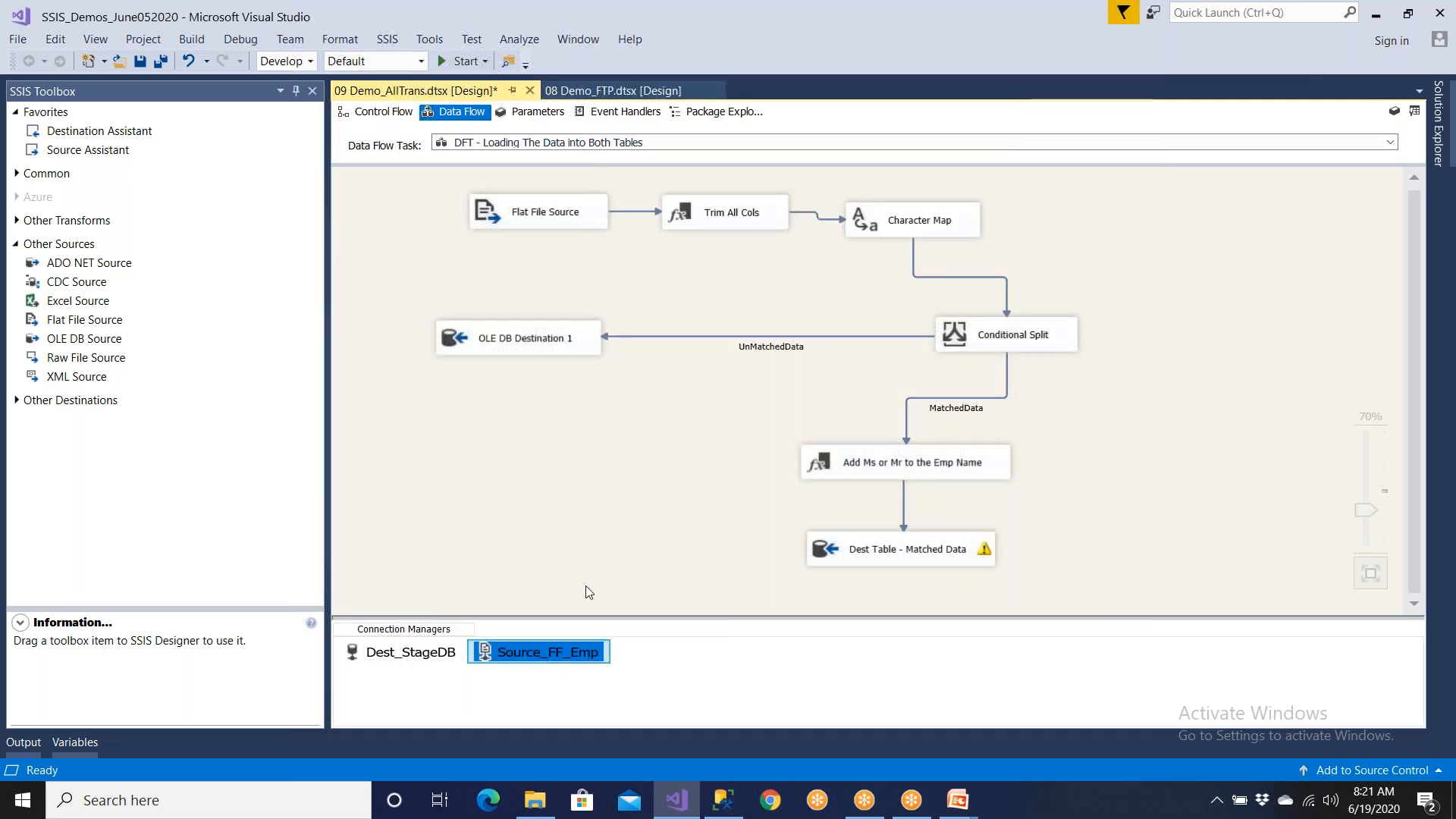
pyautogui.press('Return')
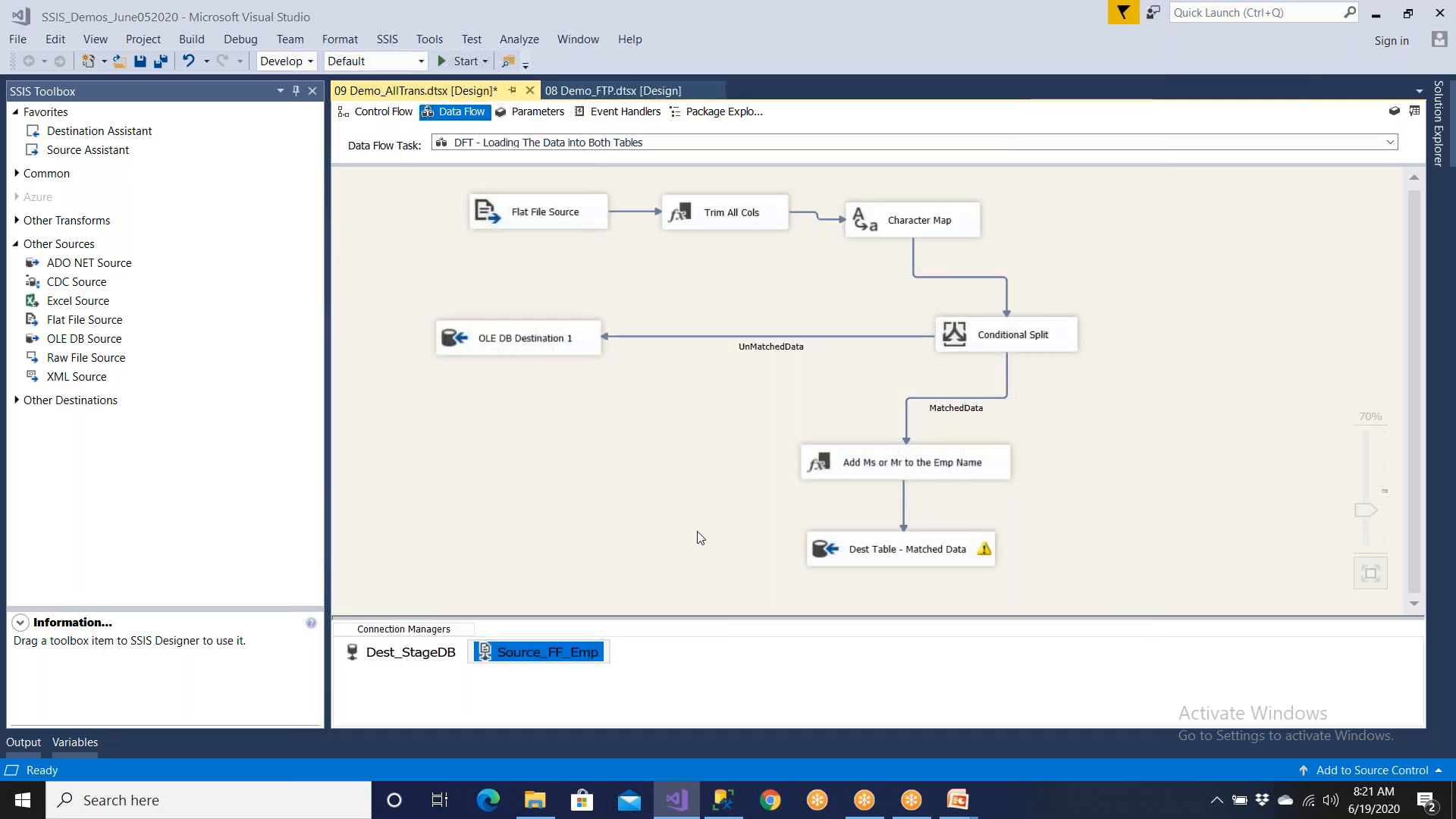
pyautogui.click(861, 639)
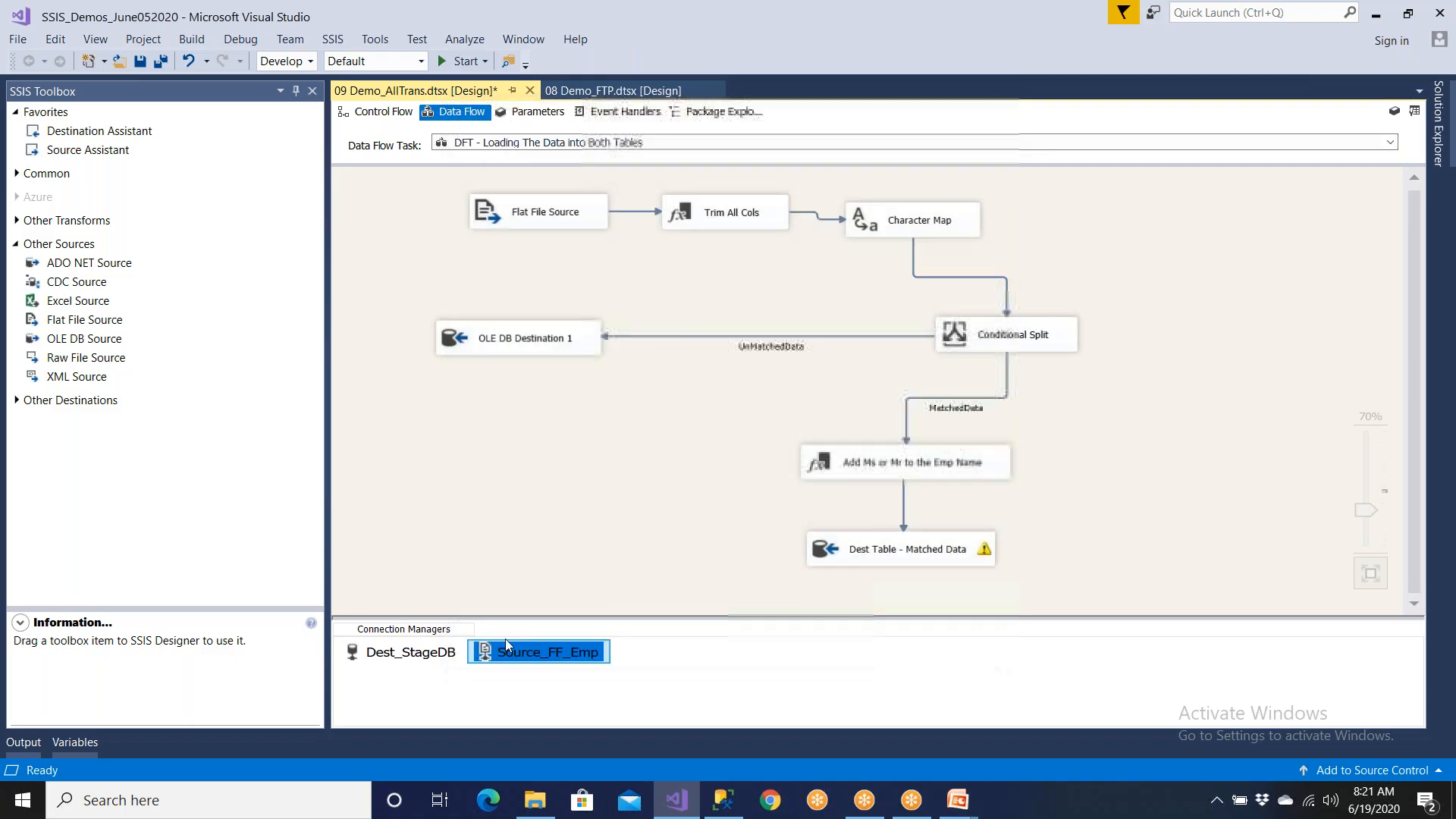
pyautogui.click(443, 653)
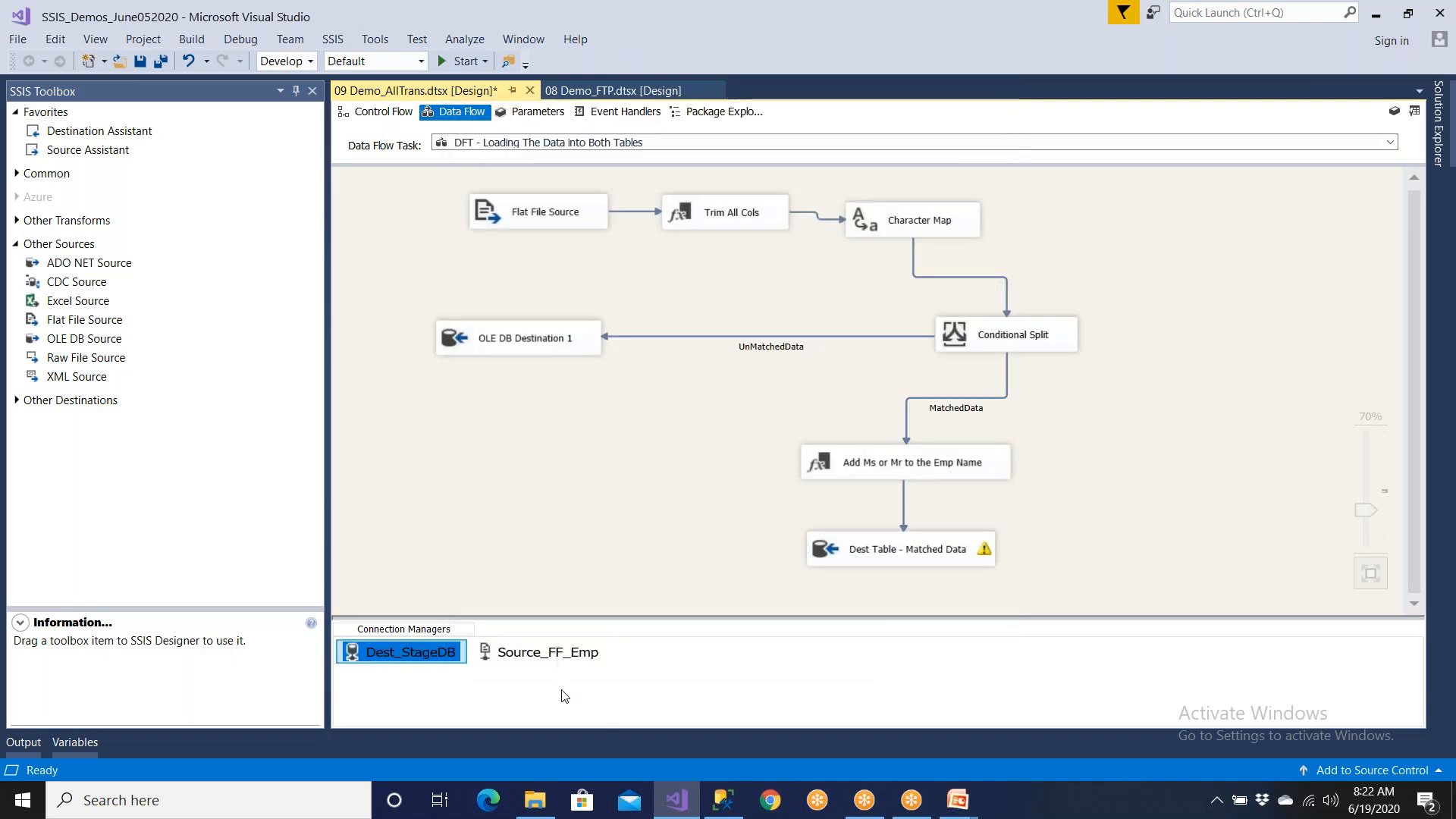
pyautogui.press('Return')
# - Switch to SQL Server Management Studio, complete the query as select * from Stage_Employee, and execute it to inspect the rows
pyautogui.click(723, 800)
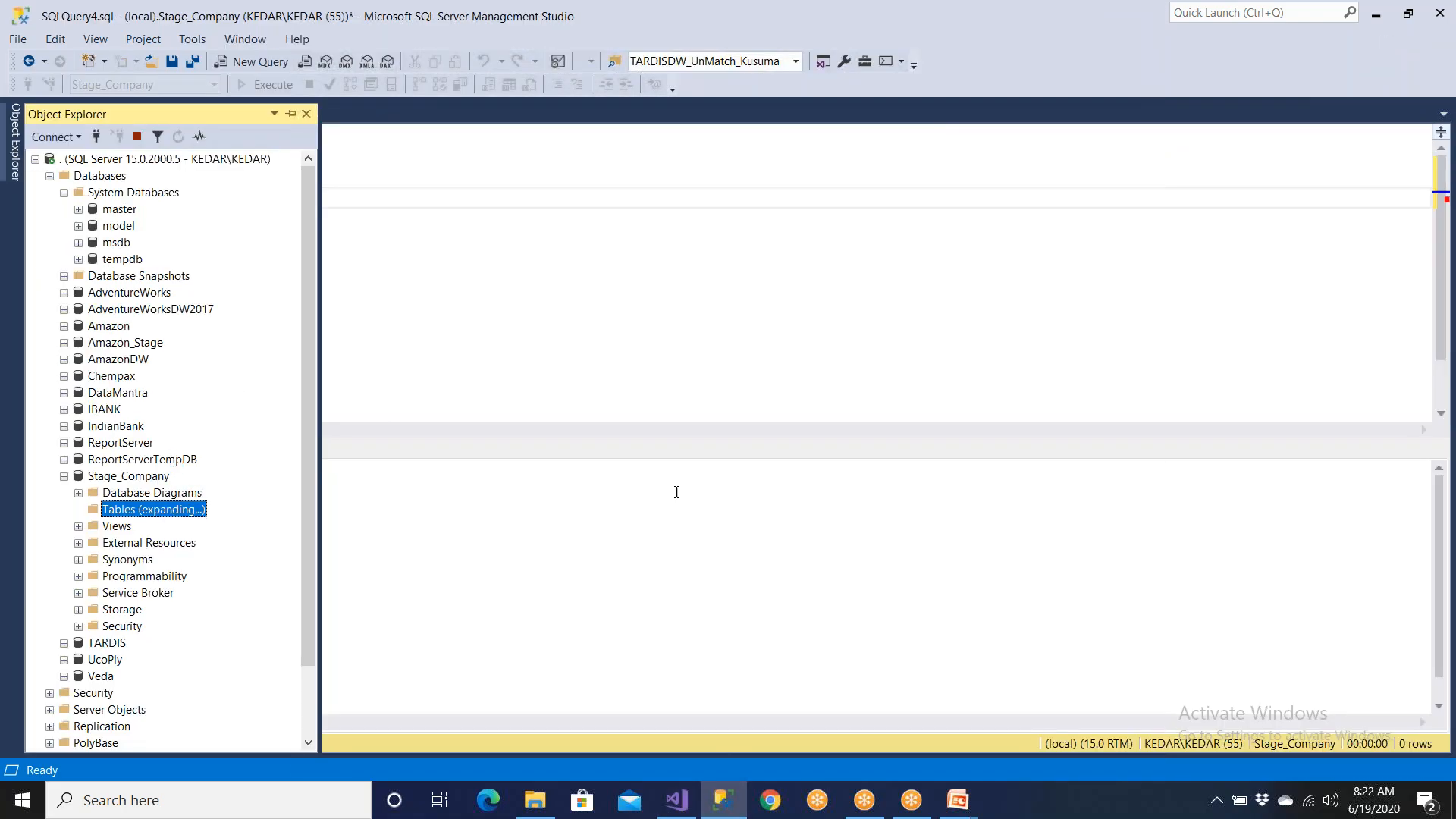
pyautogui.click(408, 266)
pyautogui.write('St')
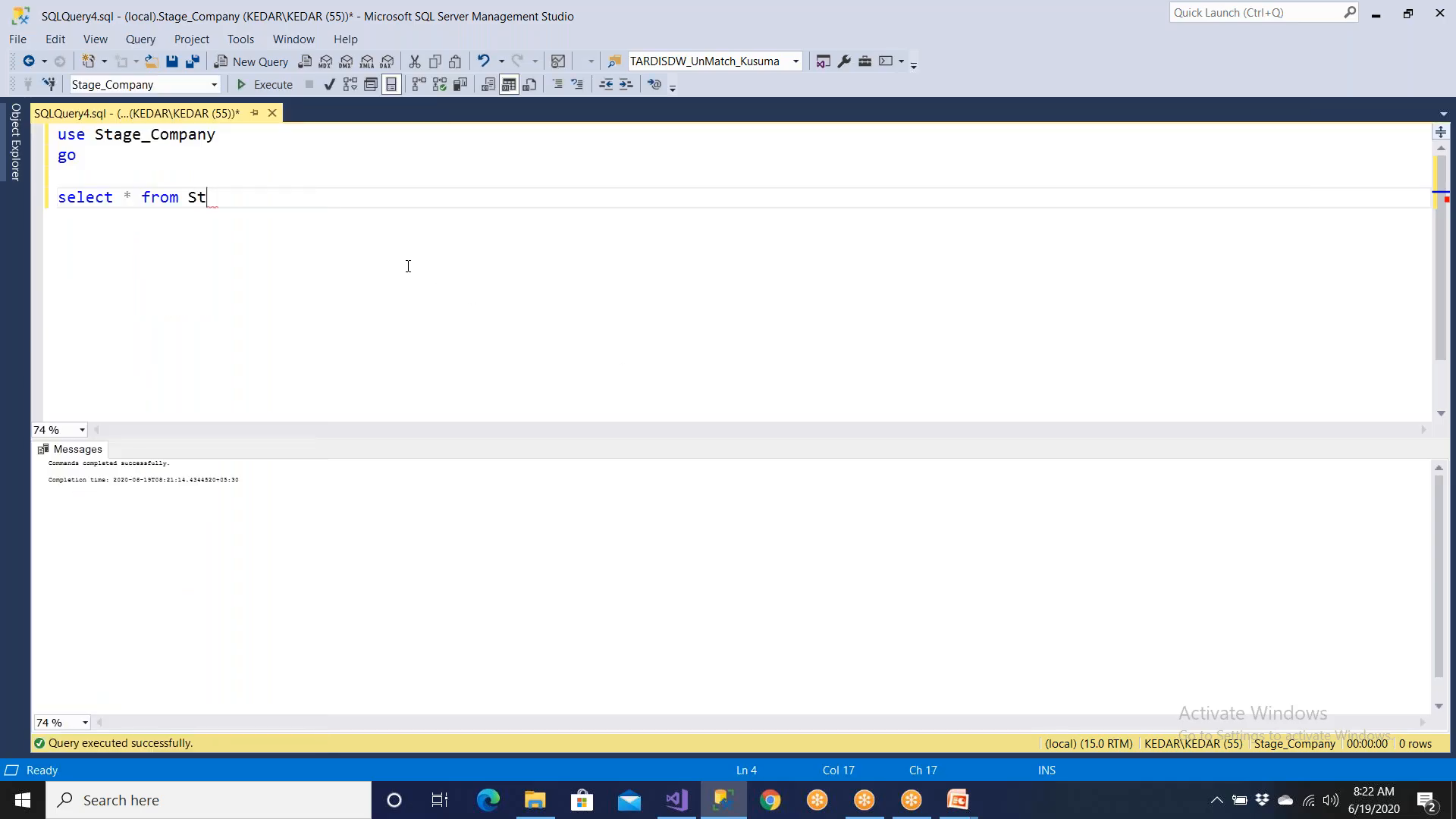
pyautogui.write('gege_Employee')
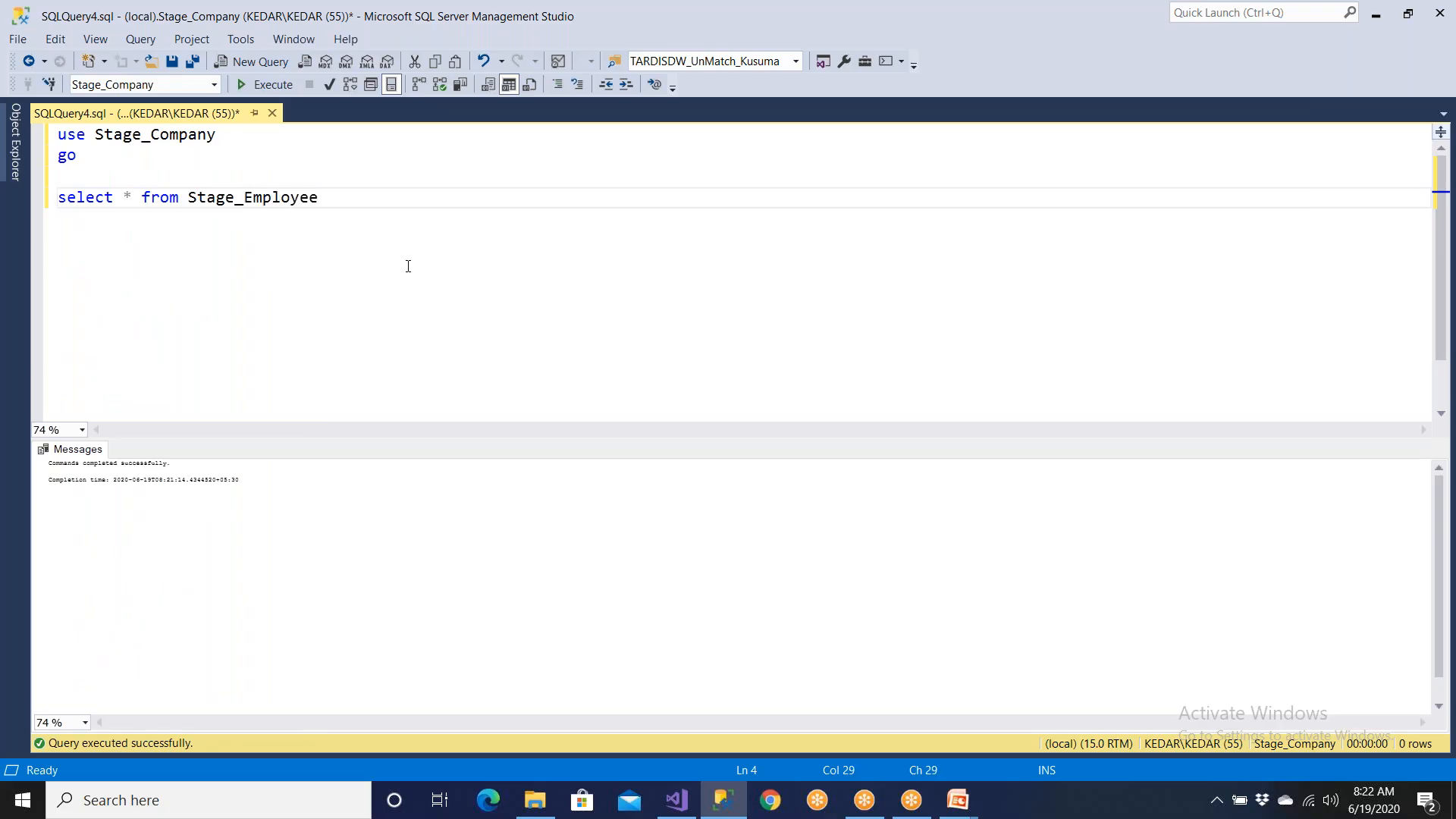
pyautogui.press('F5')
pyautogui.click(244, 558)
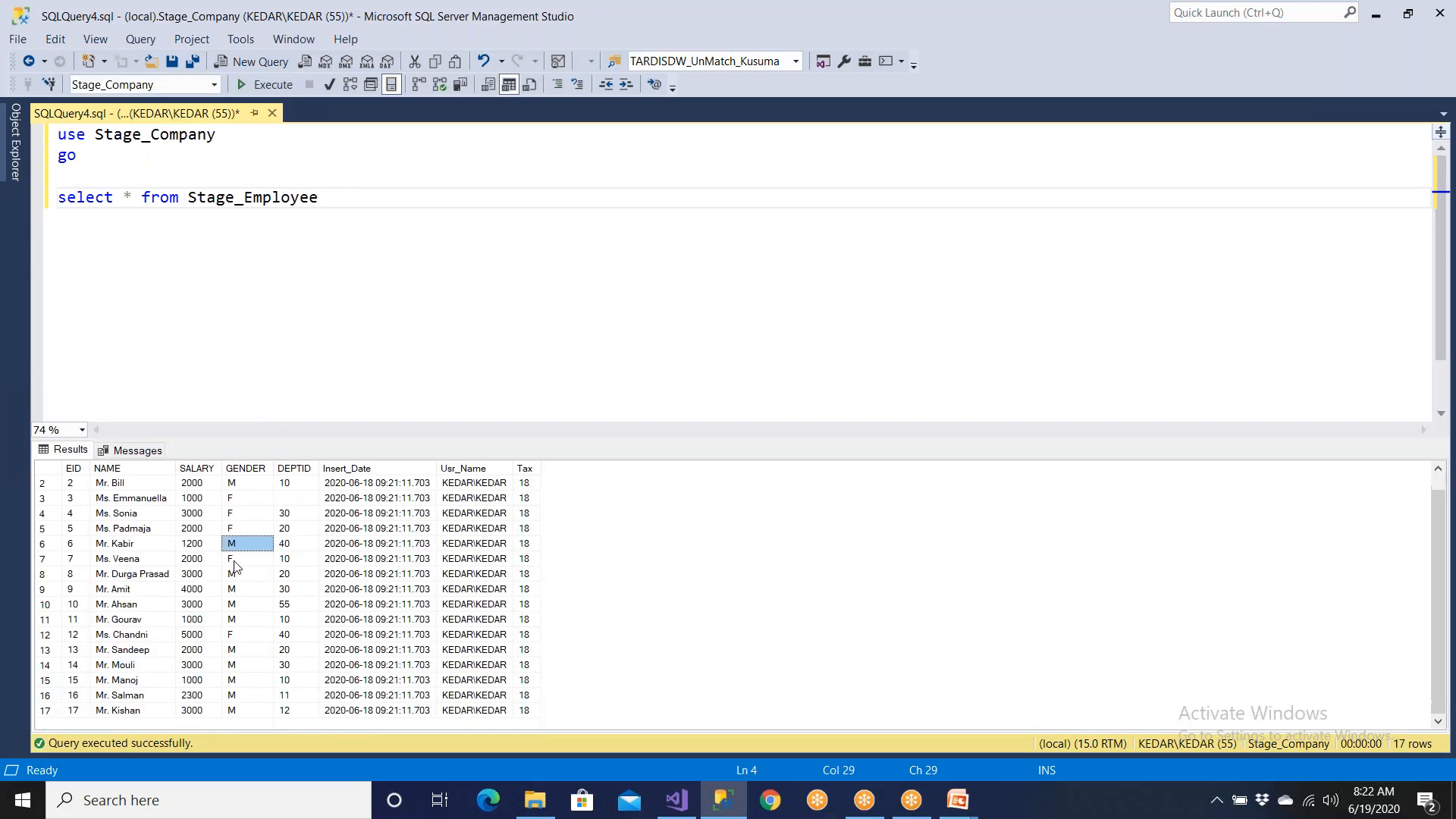
pyautogui.scroll(-1, 313, 491)
pyautogui.moveTo(338, 199); pyautogui.dragTo(19, 178)
pyautogui.click(19, 176)
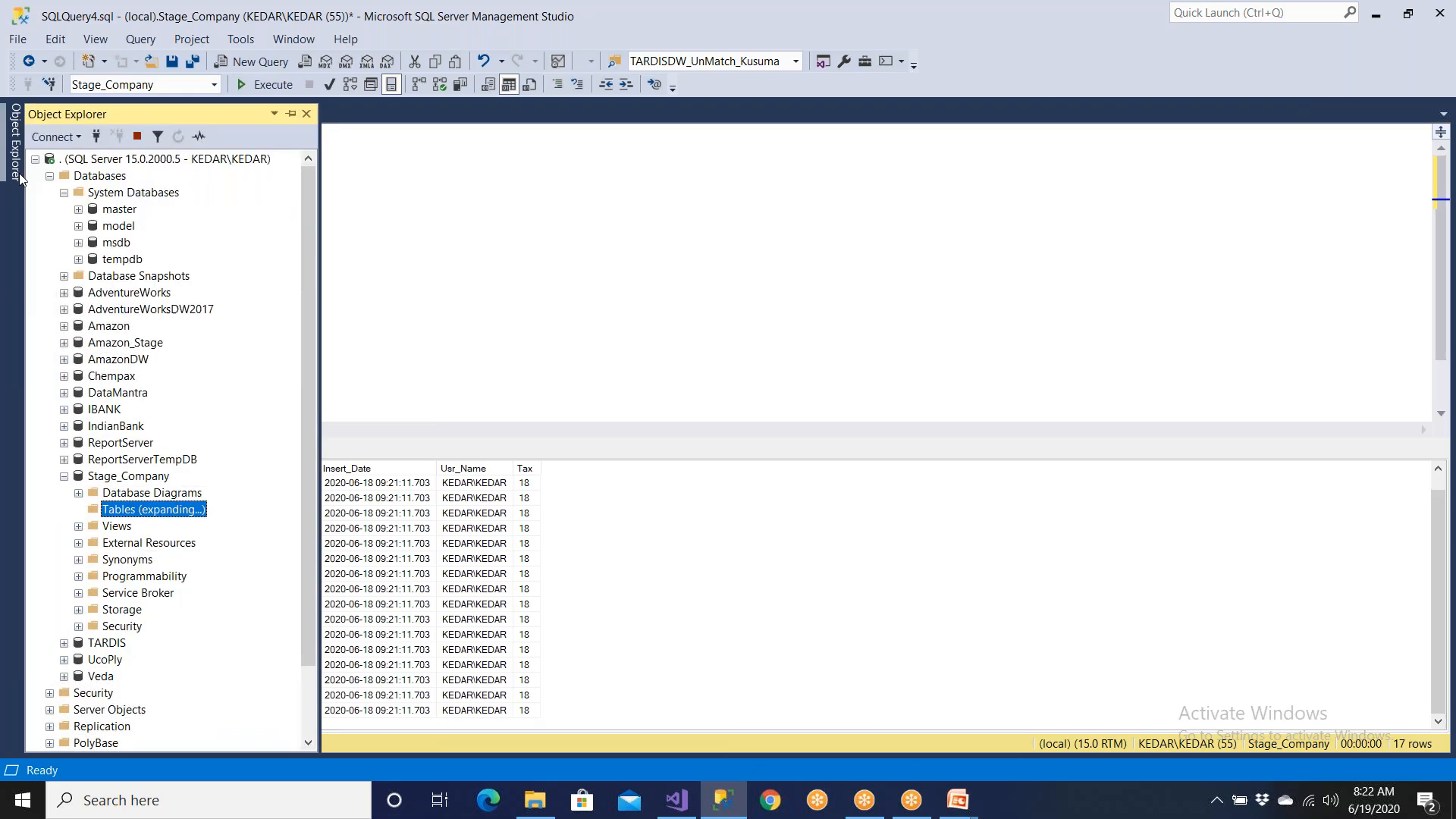
# - Switch to Visual Studio, rename the OLE DB destination on the UnMatchedData path to Dest - Emp - UnMatched, and review its target table
pyautogui.click(694, 811)
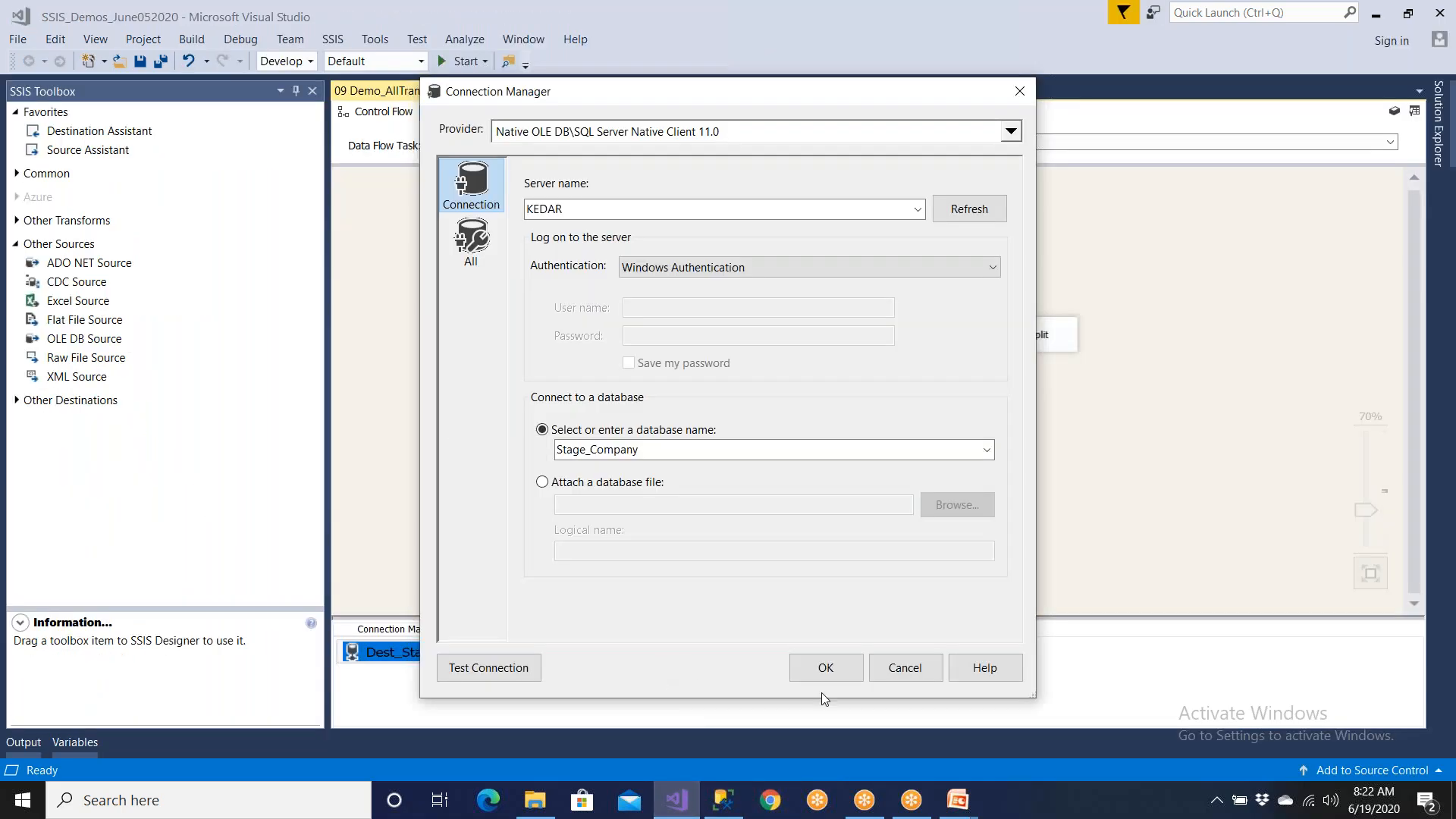
pyautogui.click(916, 675)
pyautogui.rightClick(561, 345)
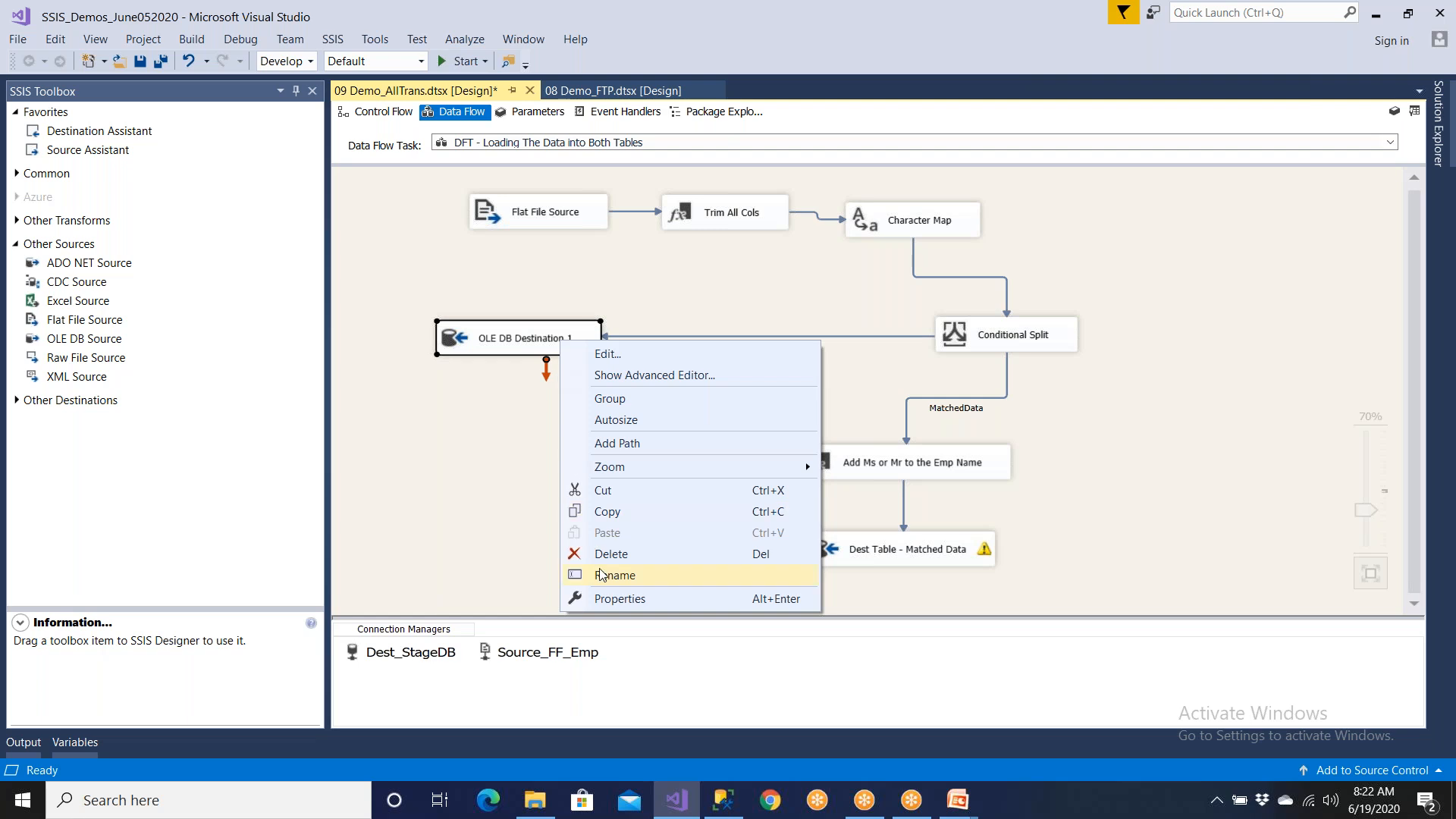
pyautogui.click(601, 575)
pyautogui.write('Em')
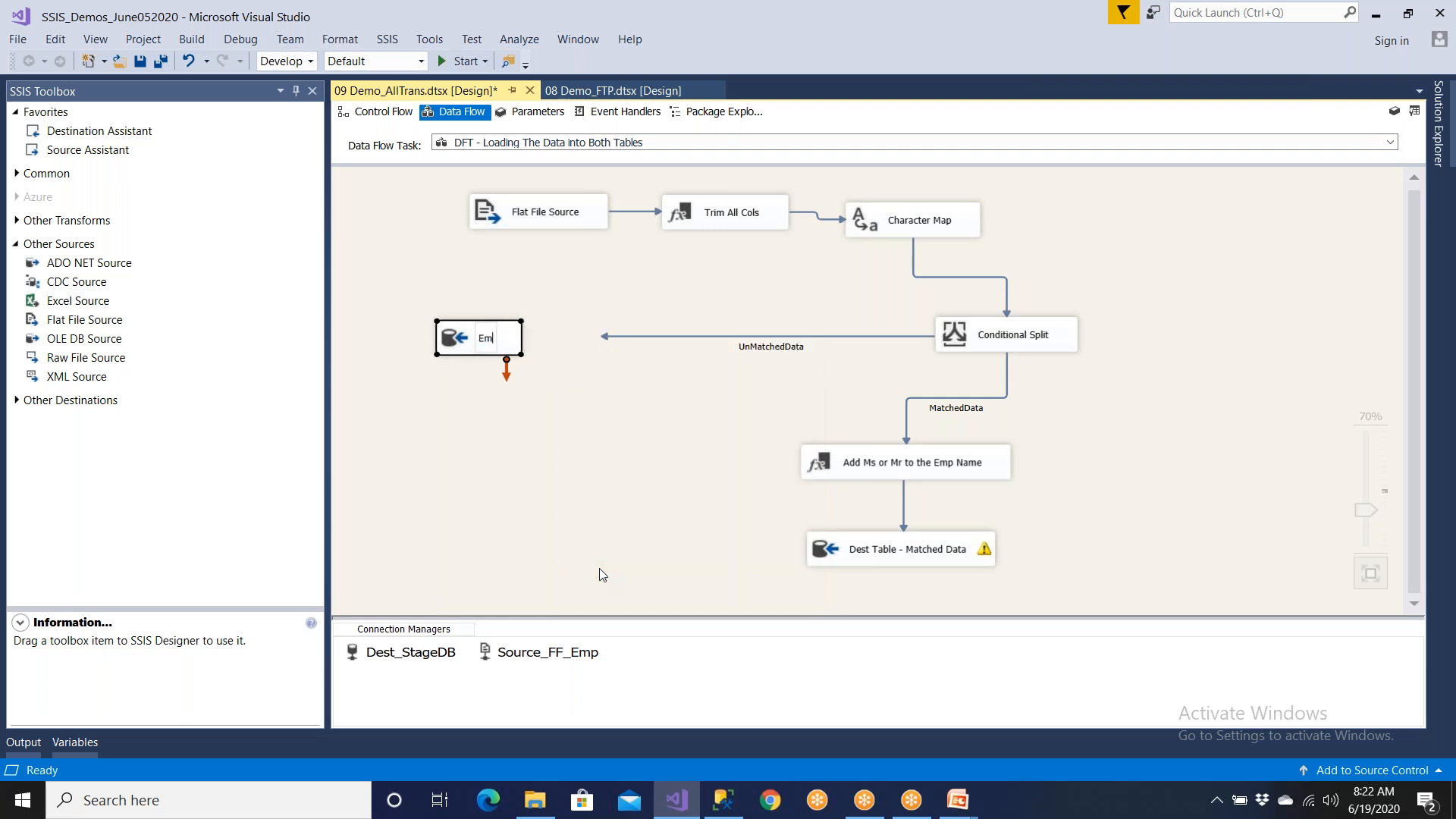
pyautogui.press('BackSpace')
pyautogui.press('BackSpace')
pyautogui.write('Dest - Emp')
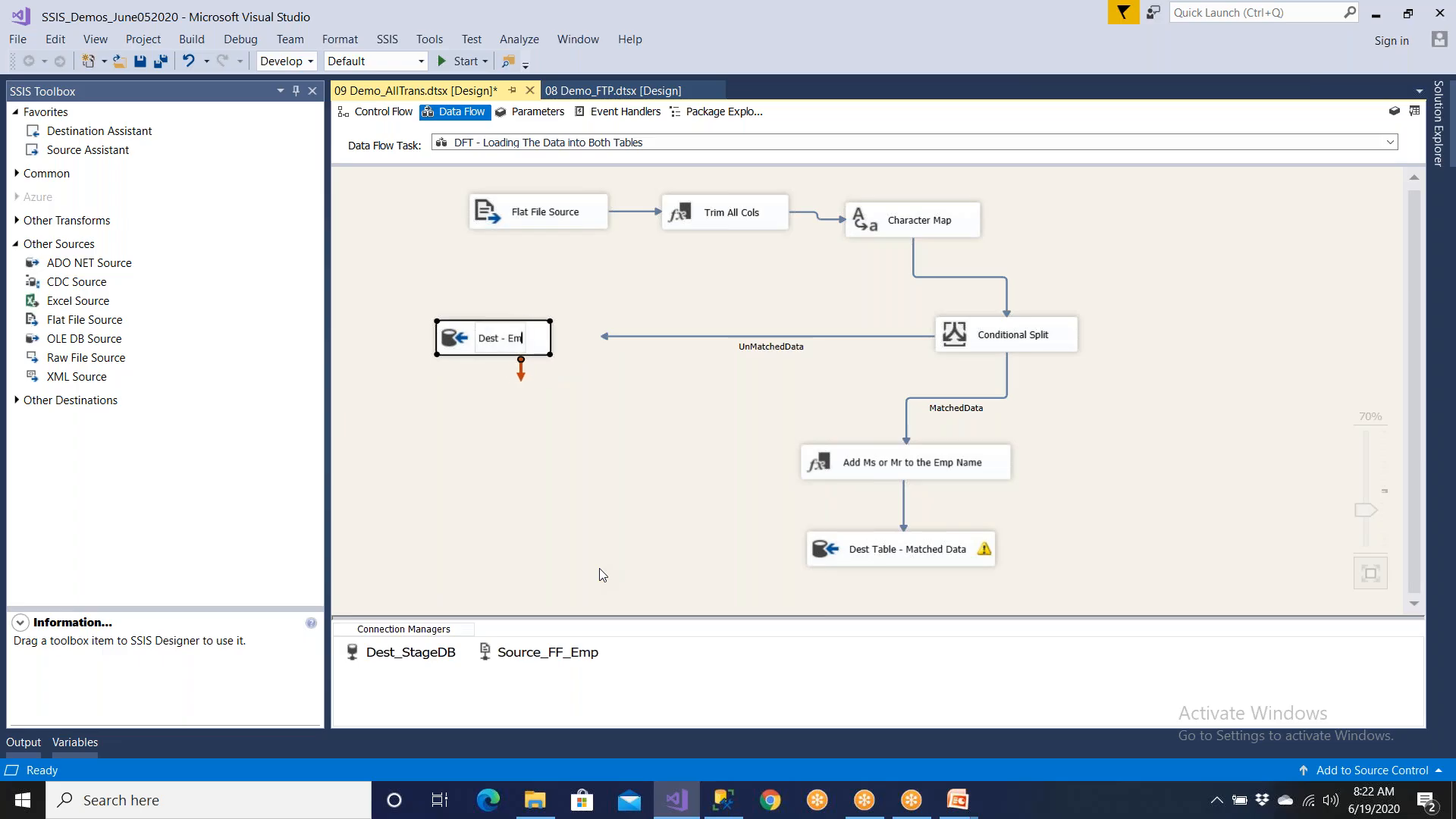
pyautogui.write(' - ')
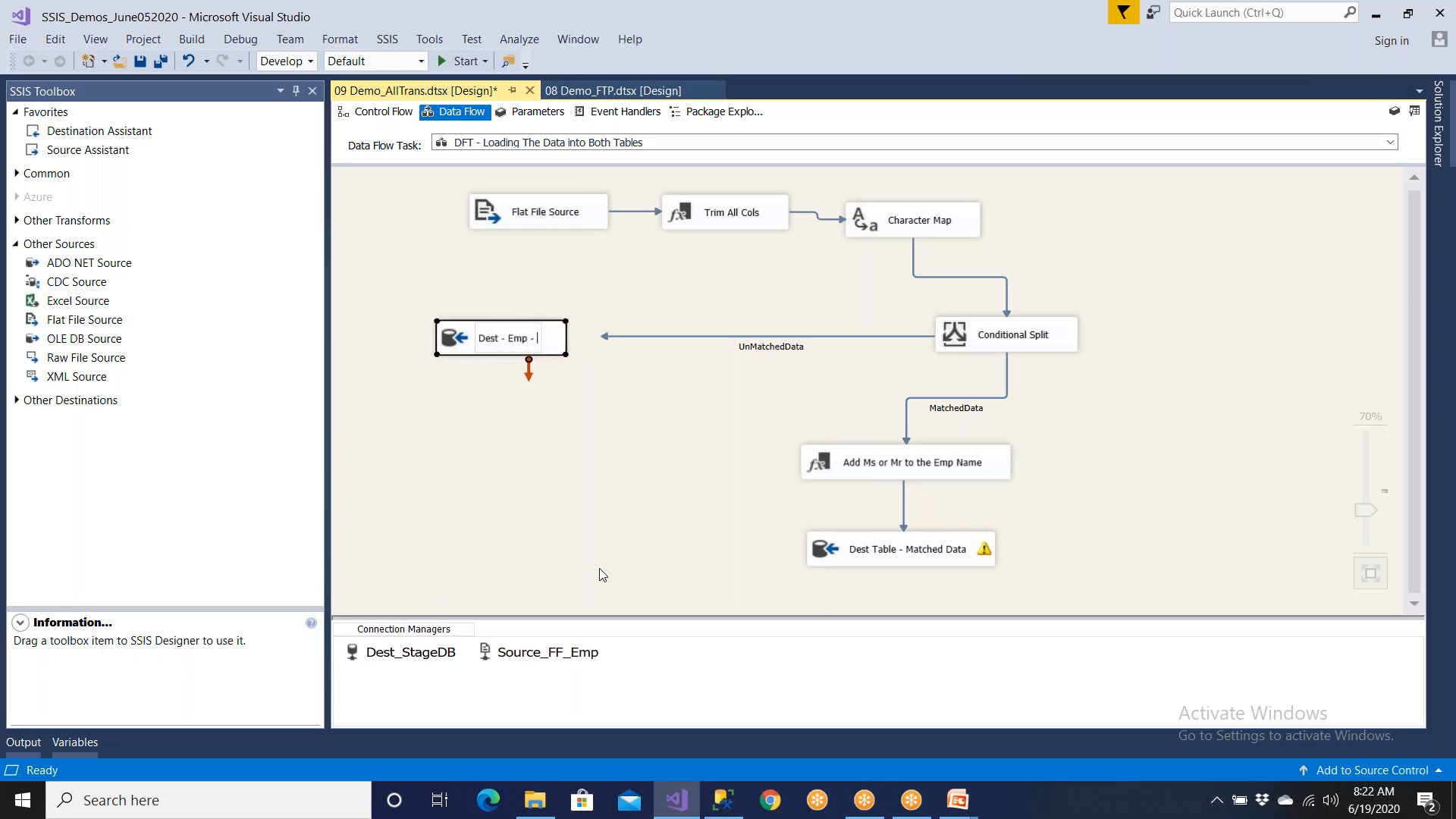
pyautogui.write('UnMatched')
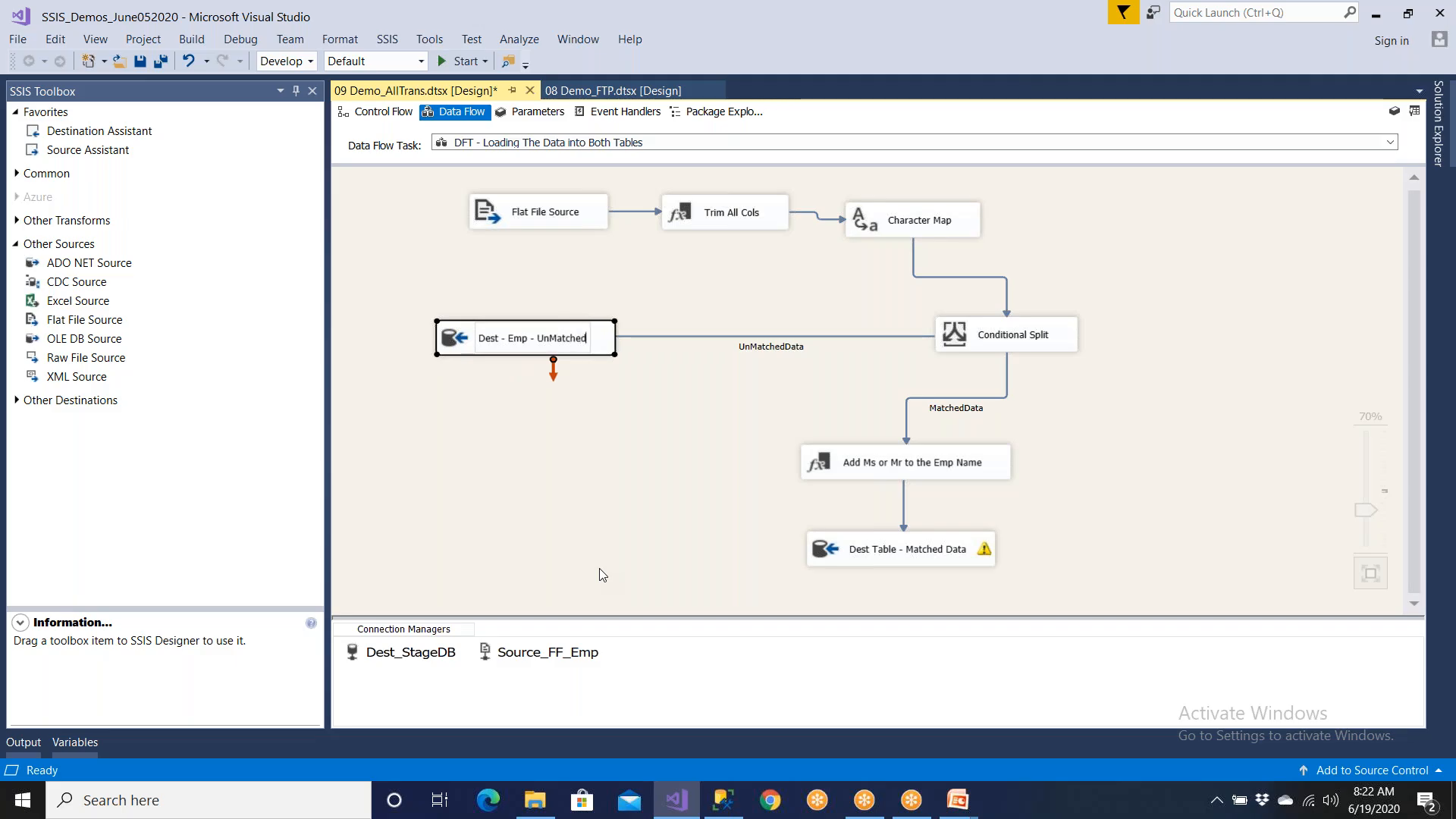
pyautogui.press('Return')
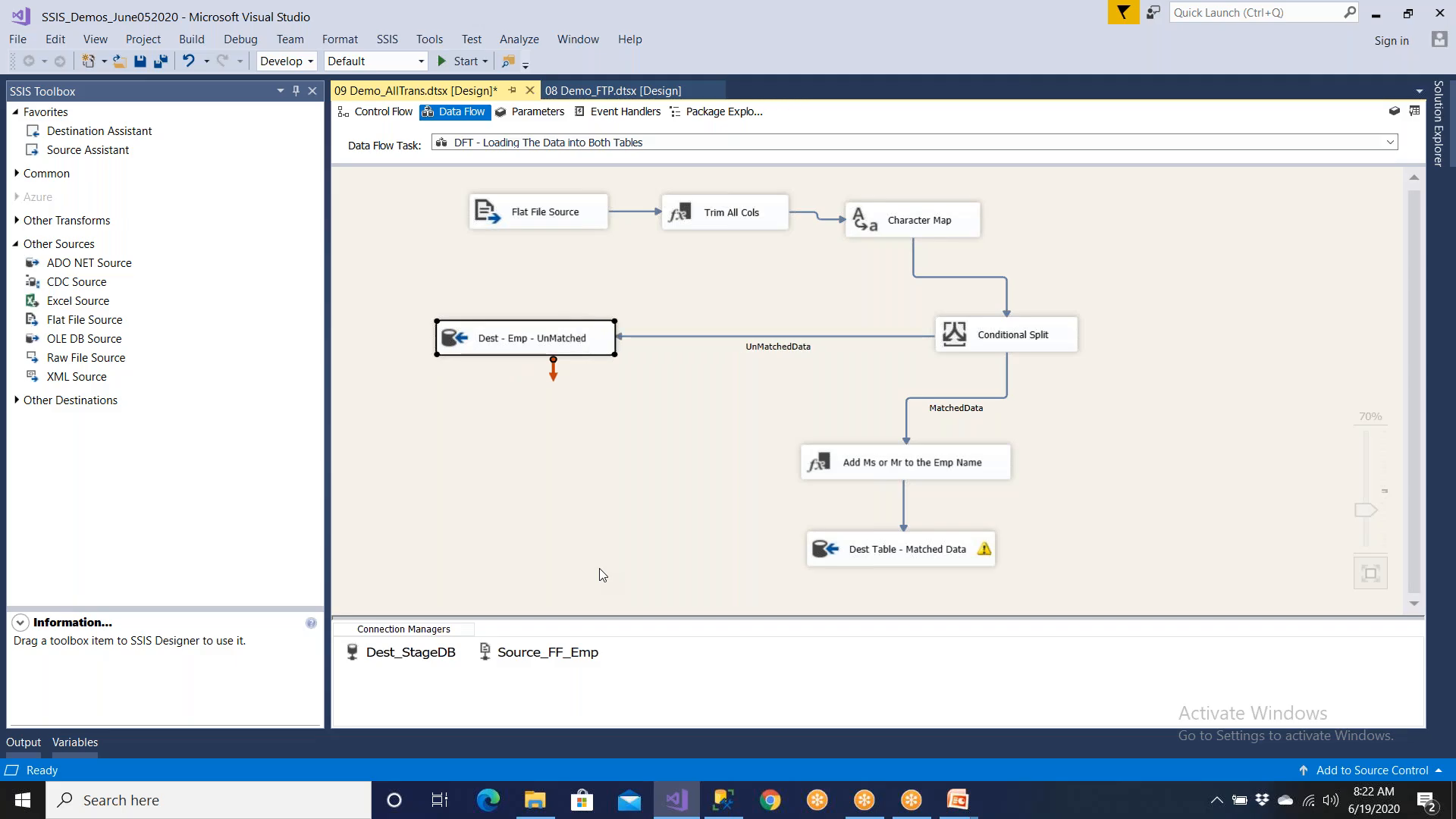
pyautogui.doubleClick(557, 339)
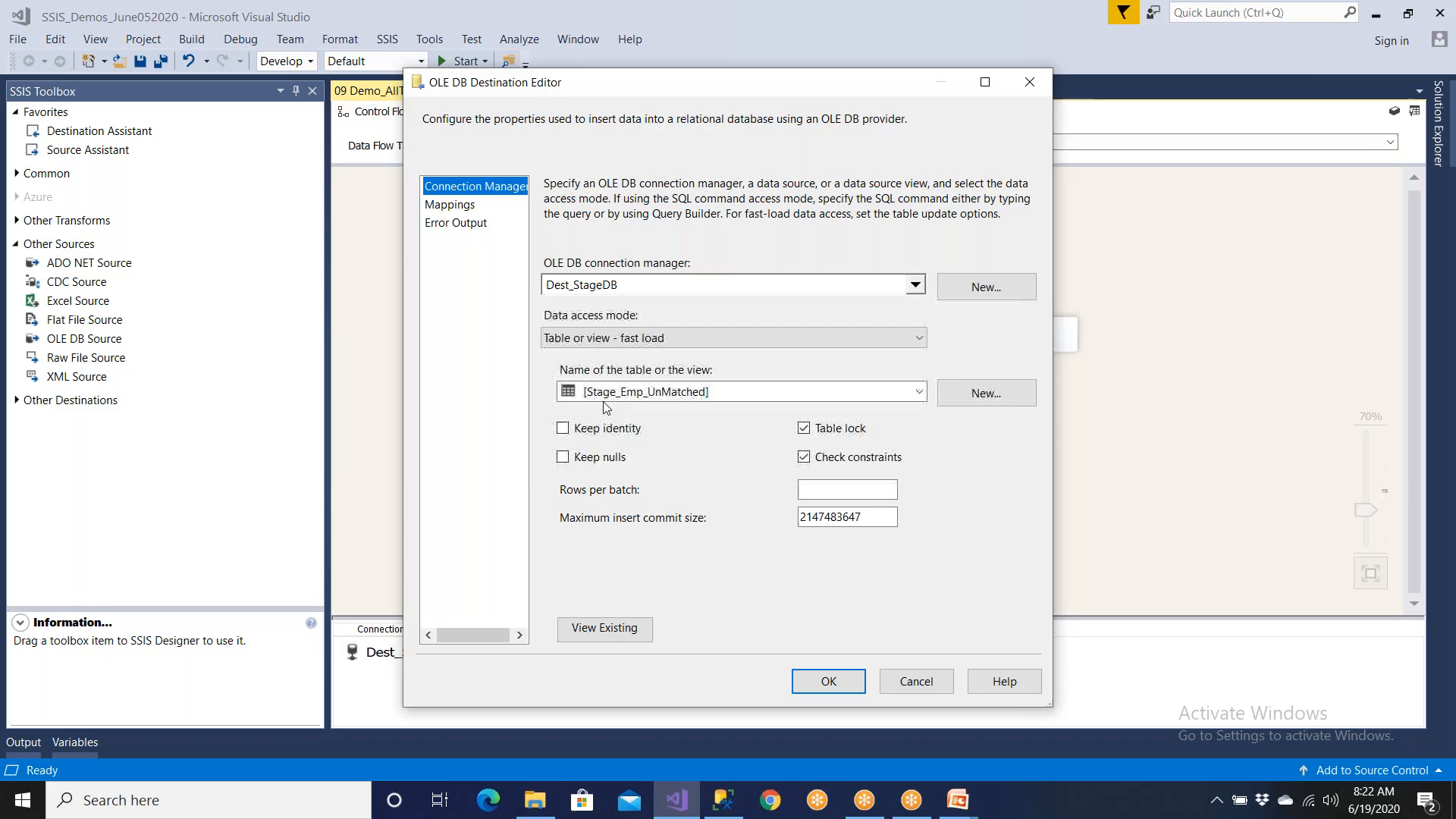
pyautogui.click(892, 683)
# - Switch to SQL Server Management Studio, add the query select * from Stage_Emp_UnMatched below the Stage_Employee query, and execute both
pyautogui.hotkey('alt', 'Tab')
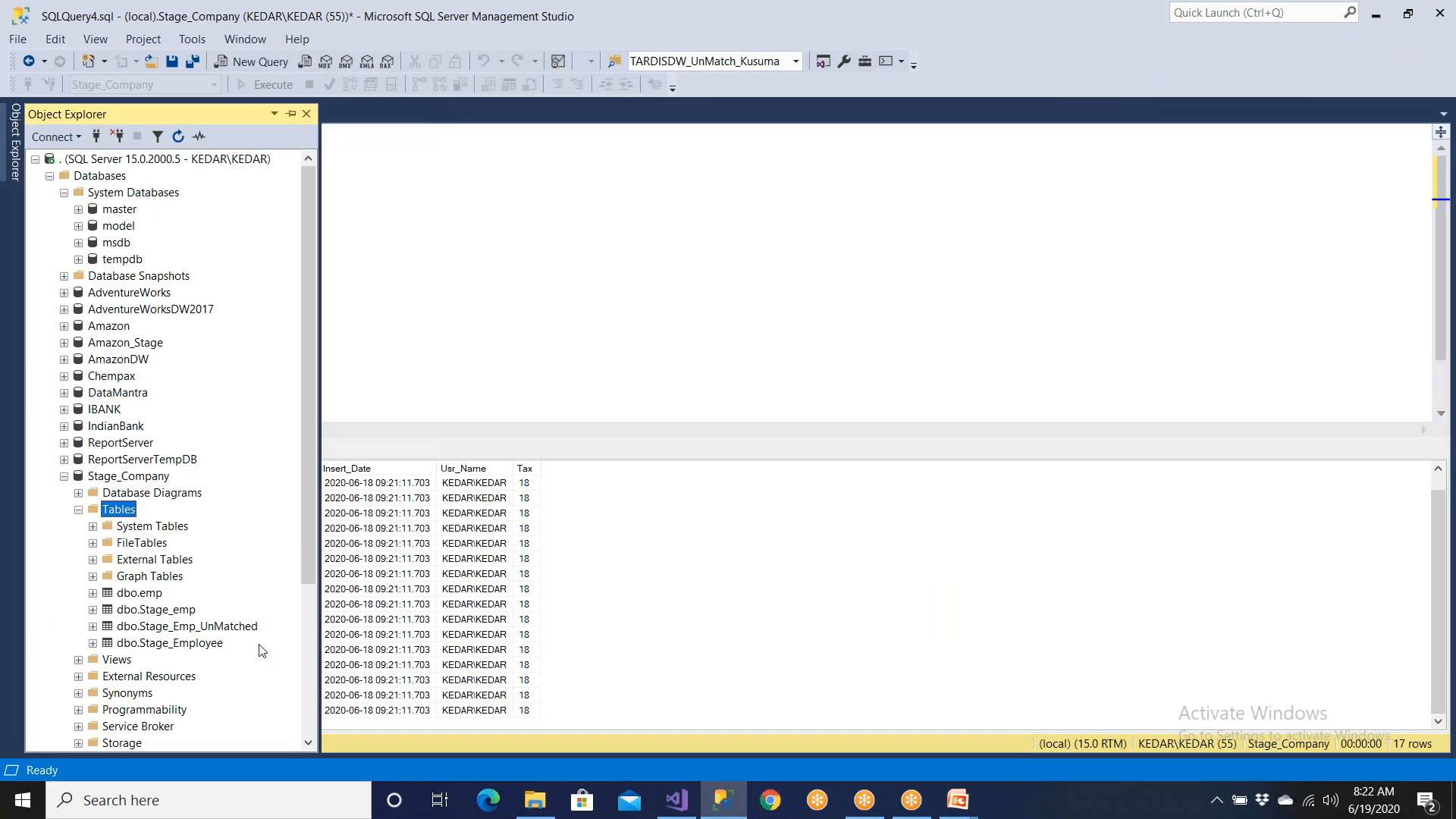
pyautogui.moveTo(203, 634); pyautogui.dragTo(423, 199)
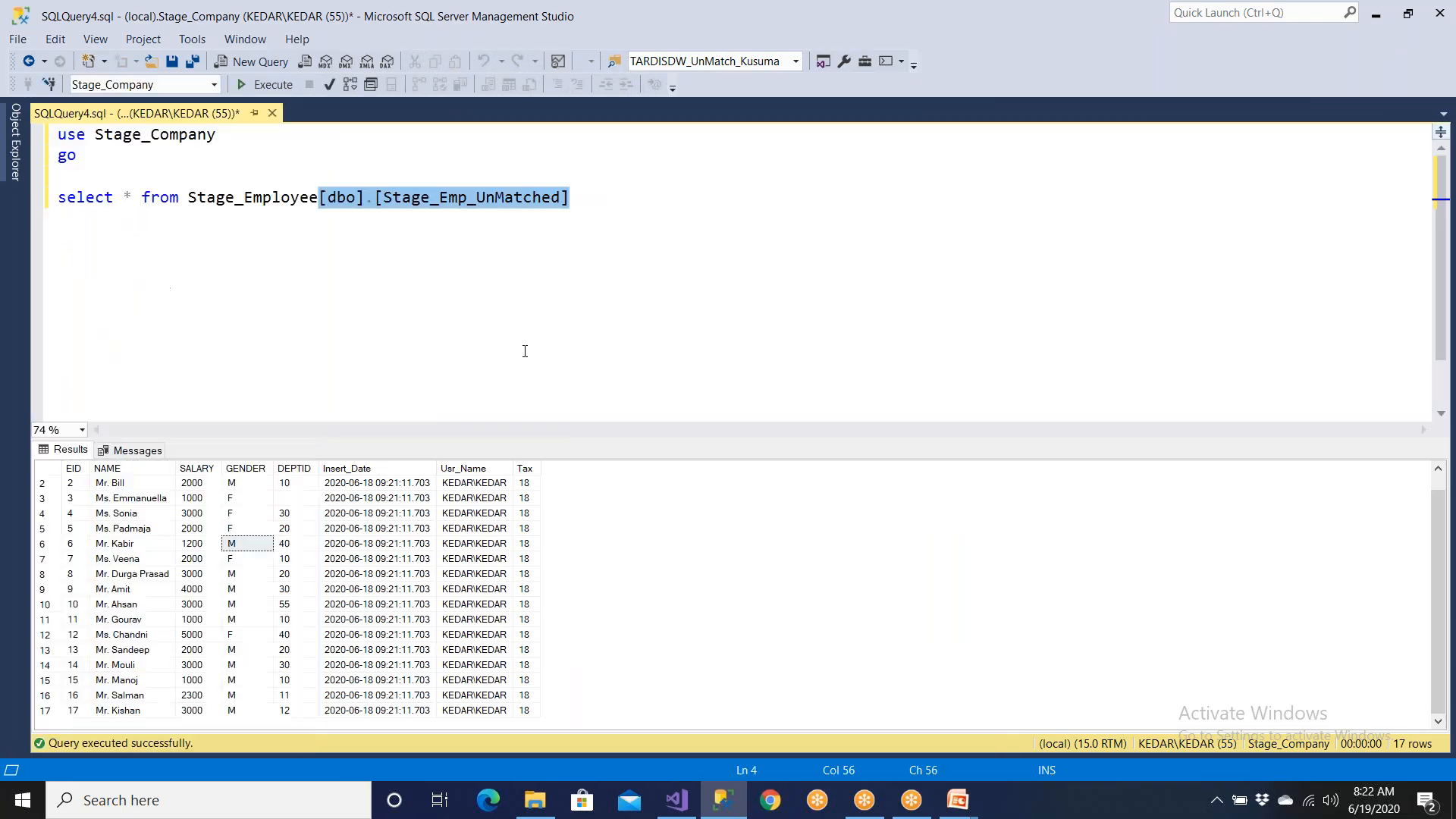
pyautogui.click(423, 199)
pyautogui.click(323, 198)
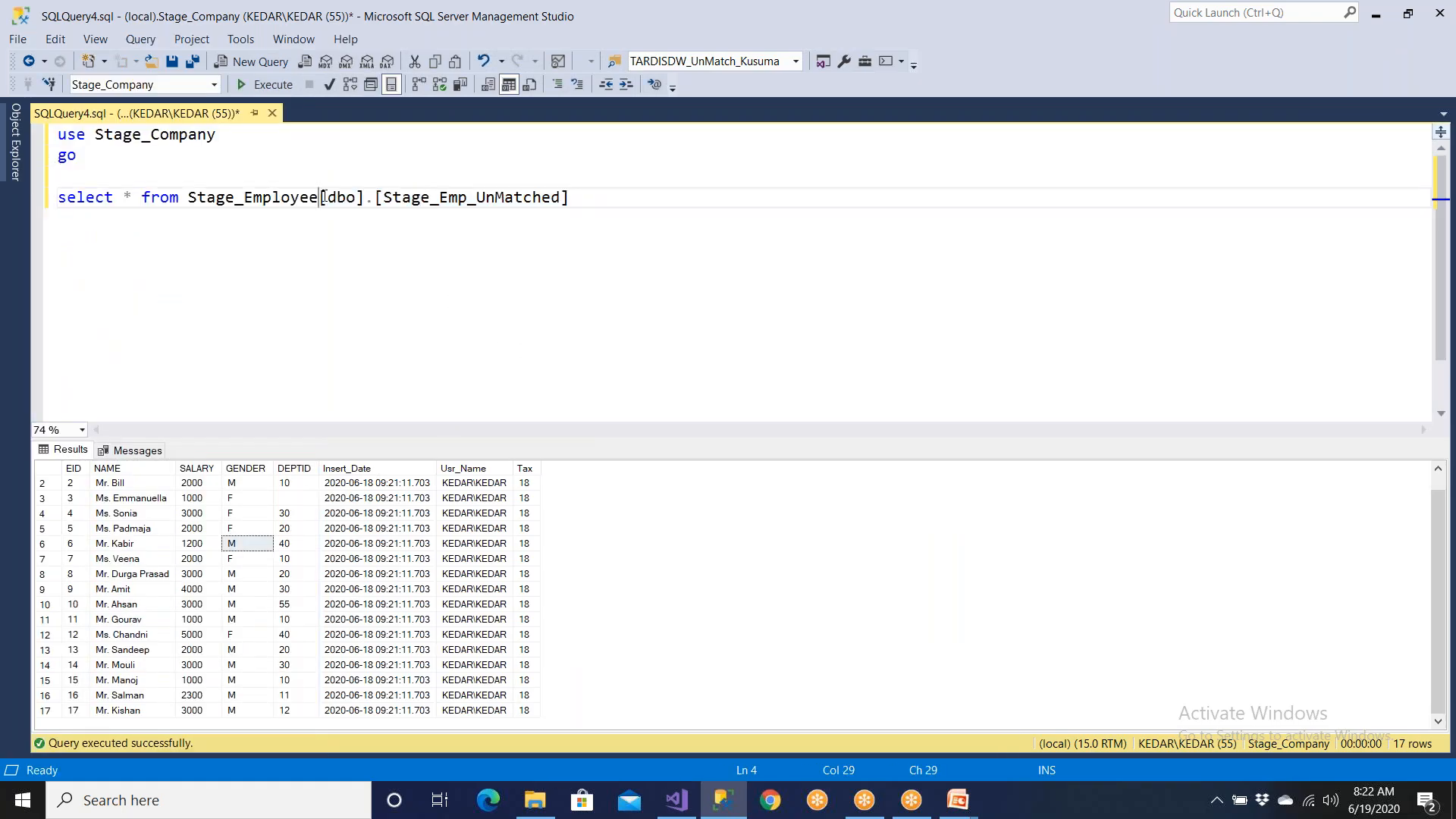
pyautogui.press('Return')
pyautogui.press('Return')
pyautogui.write('select * from')
pyautogui.press('Delete')
pyautogui.press('Delete')
pyautogui.press('Delete')
pyautogui.press('Delete')
pyautogui.press('Delete')
pyautogui.press('Delete')
pyautogui.press('Delete')
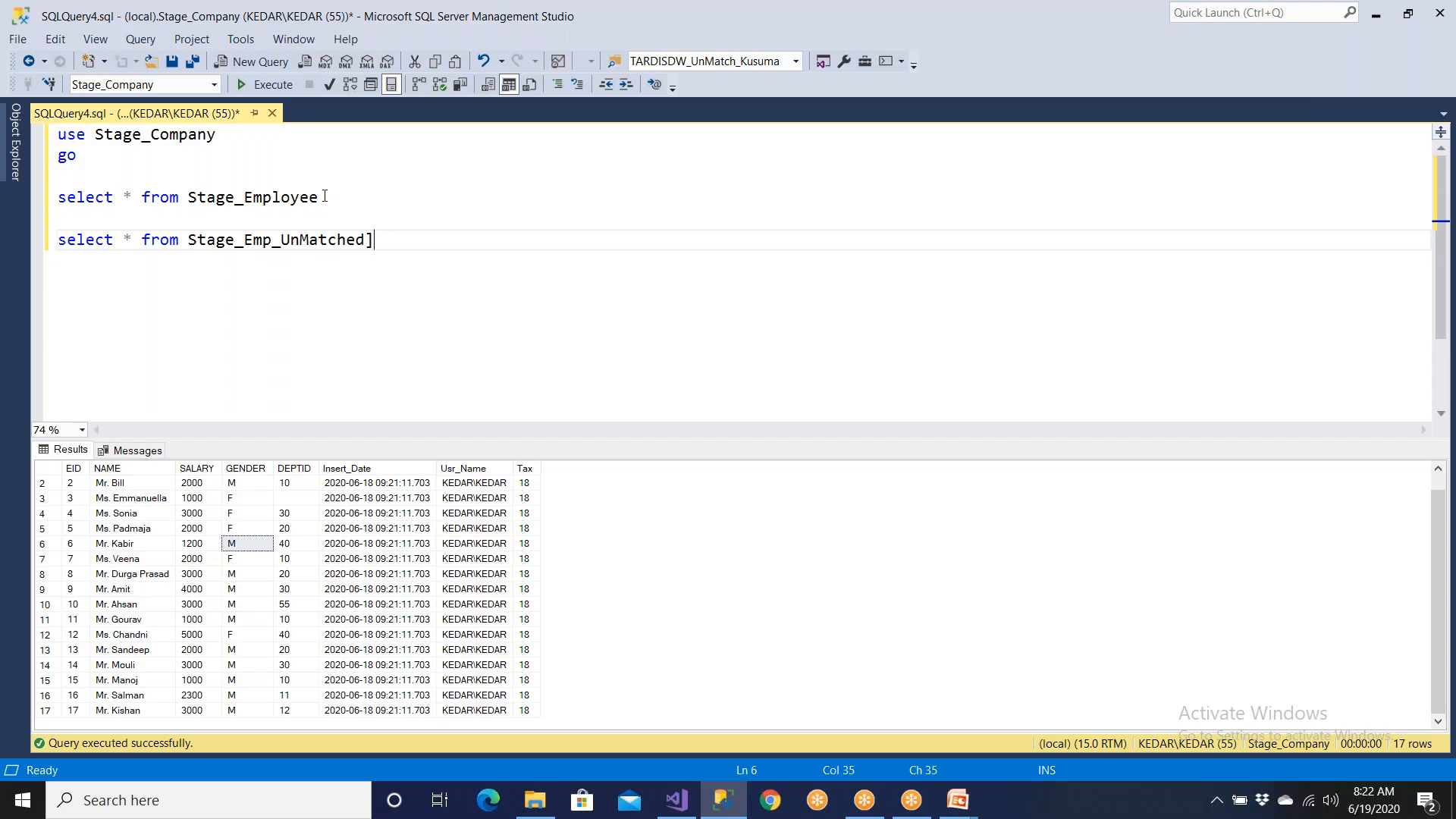
pyautogui.press('F5')
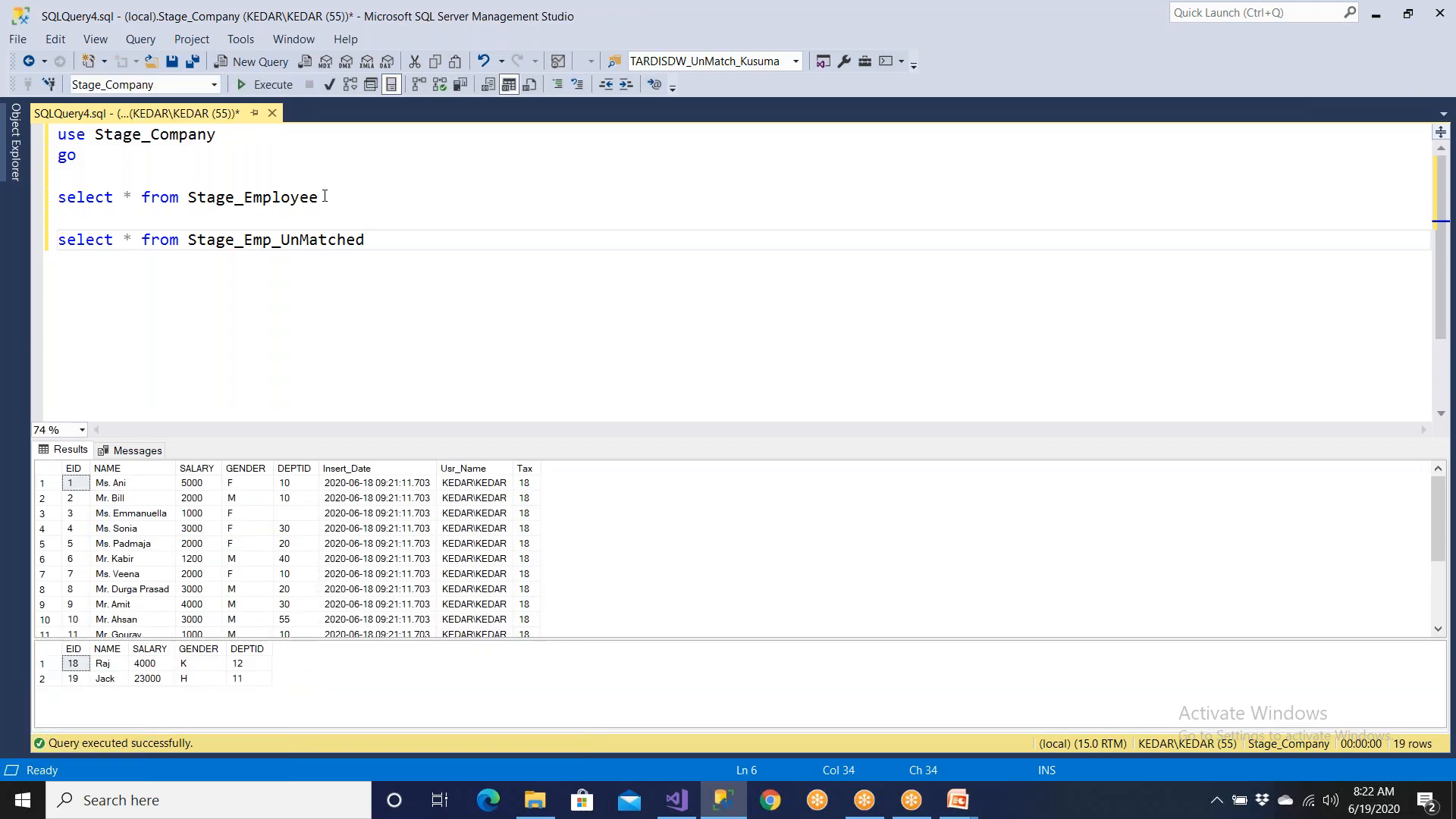
# - Execute the Stage_Emp_UnMatched query and the Stage_Employee query separately to examine each table's rows
pyautogui.moveTo(428, 251); pyautogui.dragTo(55, 241)
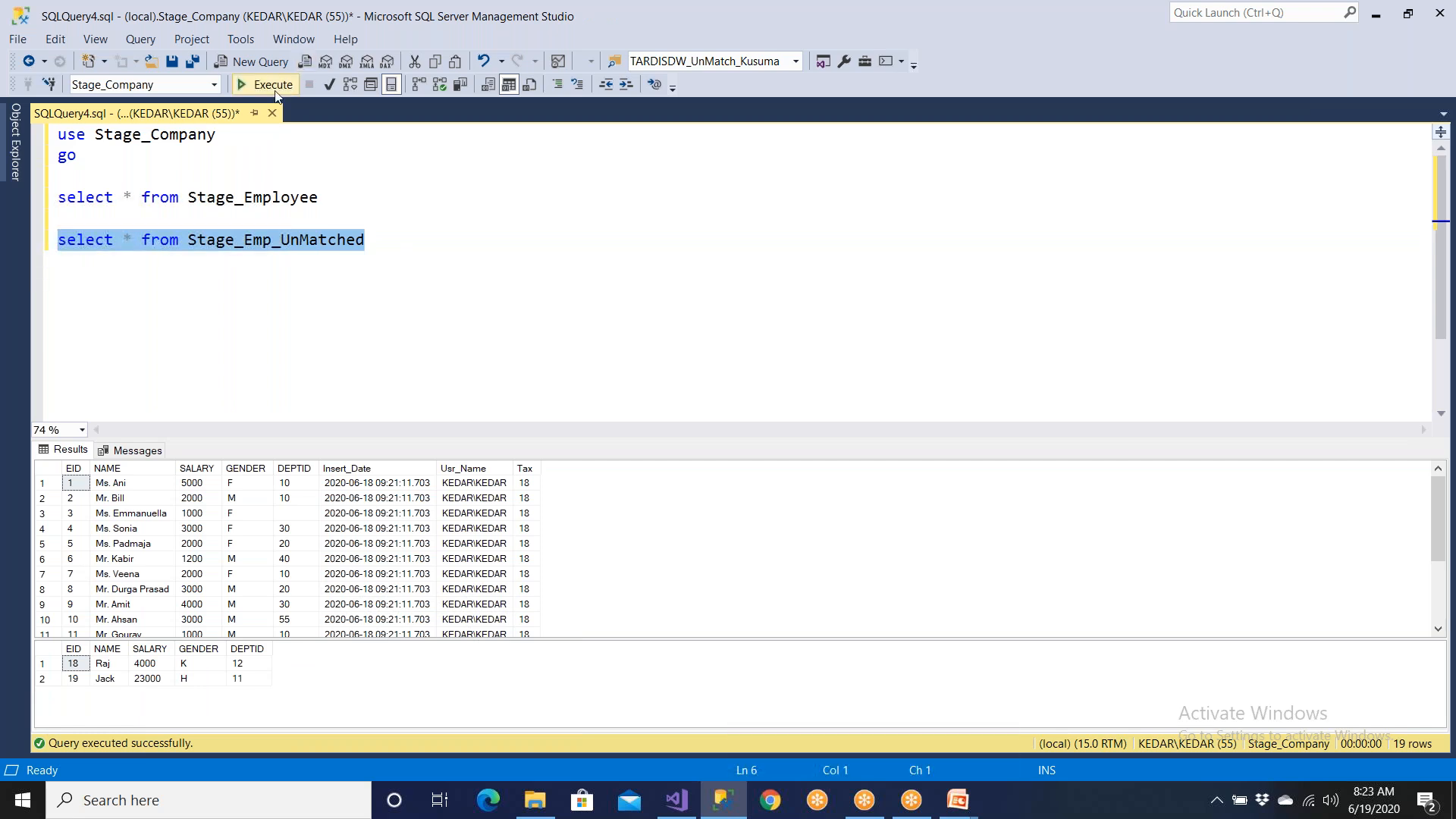
pyautogui.click(283, 84)
pyautogui.moveTo(319, 199); pyautogui.dragTo(56, 199)
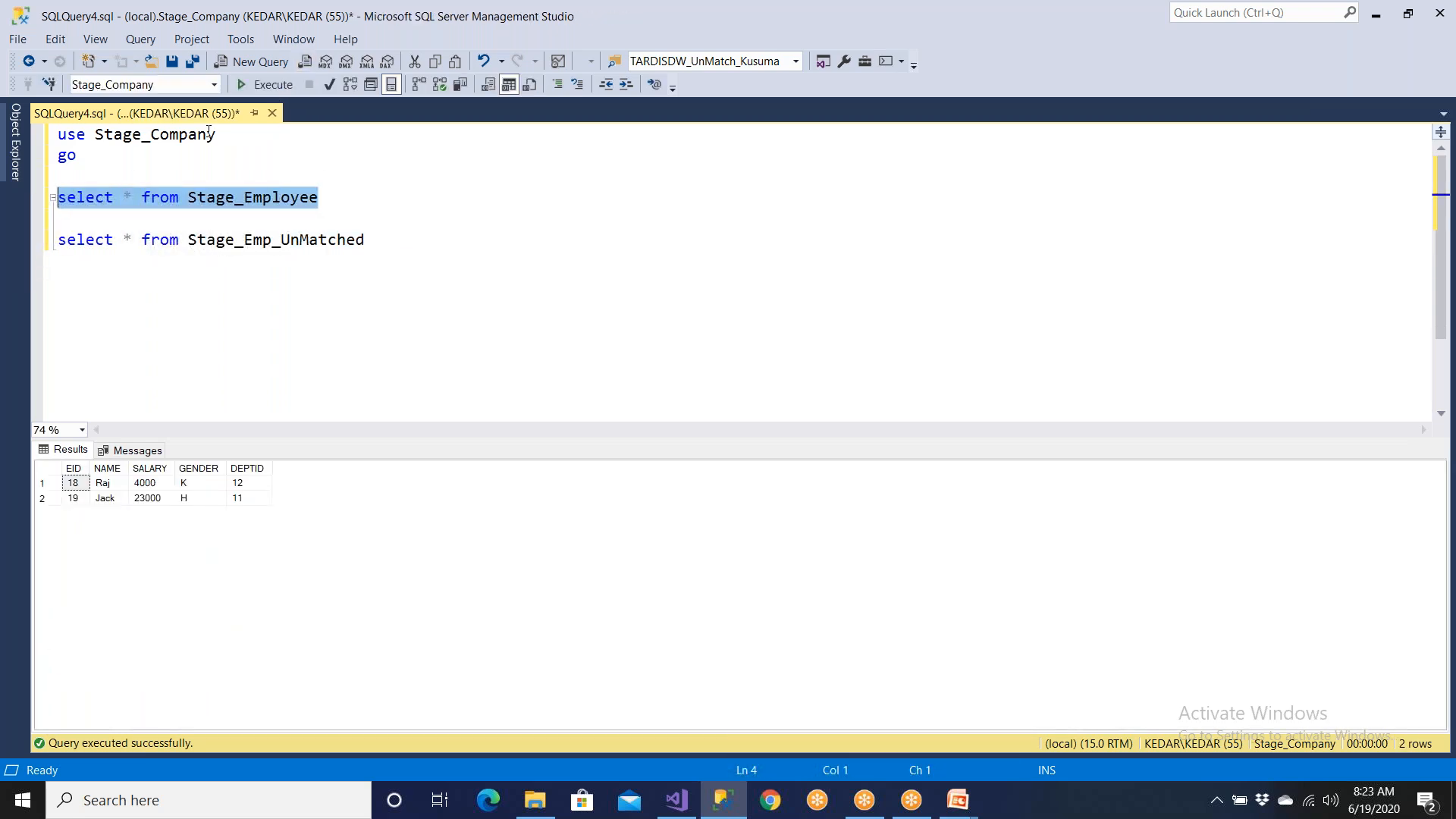
pyautogui.click(261, 84)
# - Return to the Visual Studio control flow and inspect the connection and SQL statement of SQL - Delete all Rows from Both Tables
pyautogui.hotkey('alt', 'Tab')
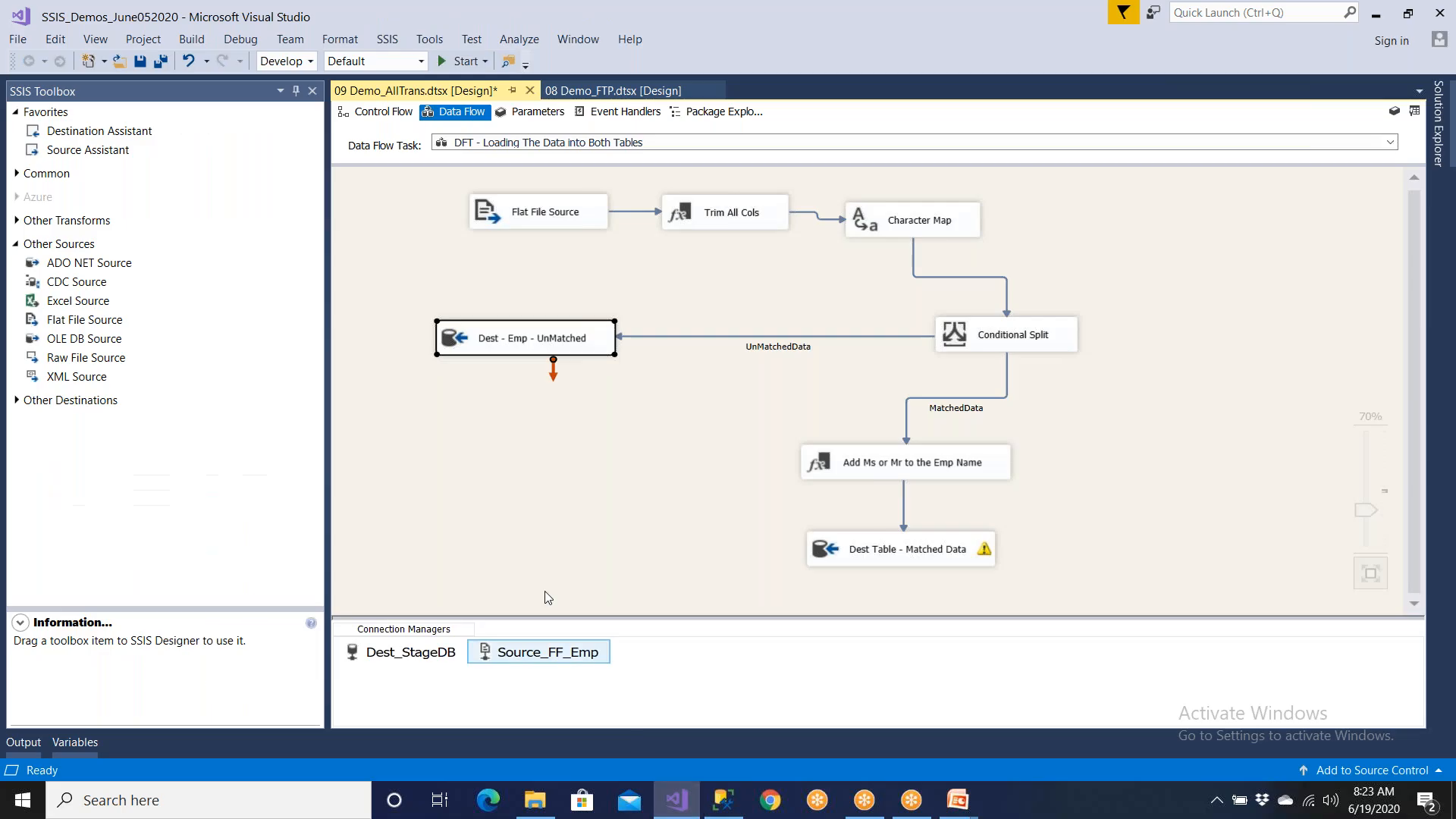
pyautogui.click(393, 114)
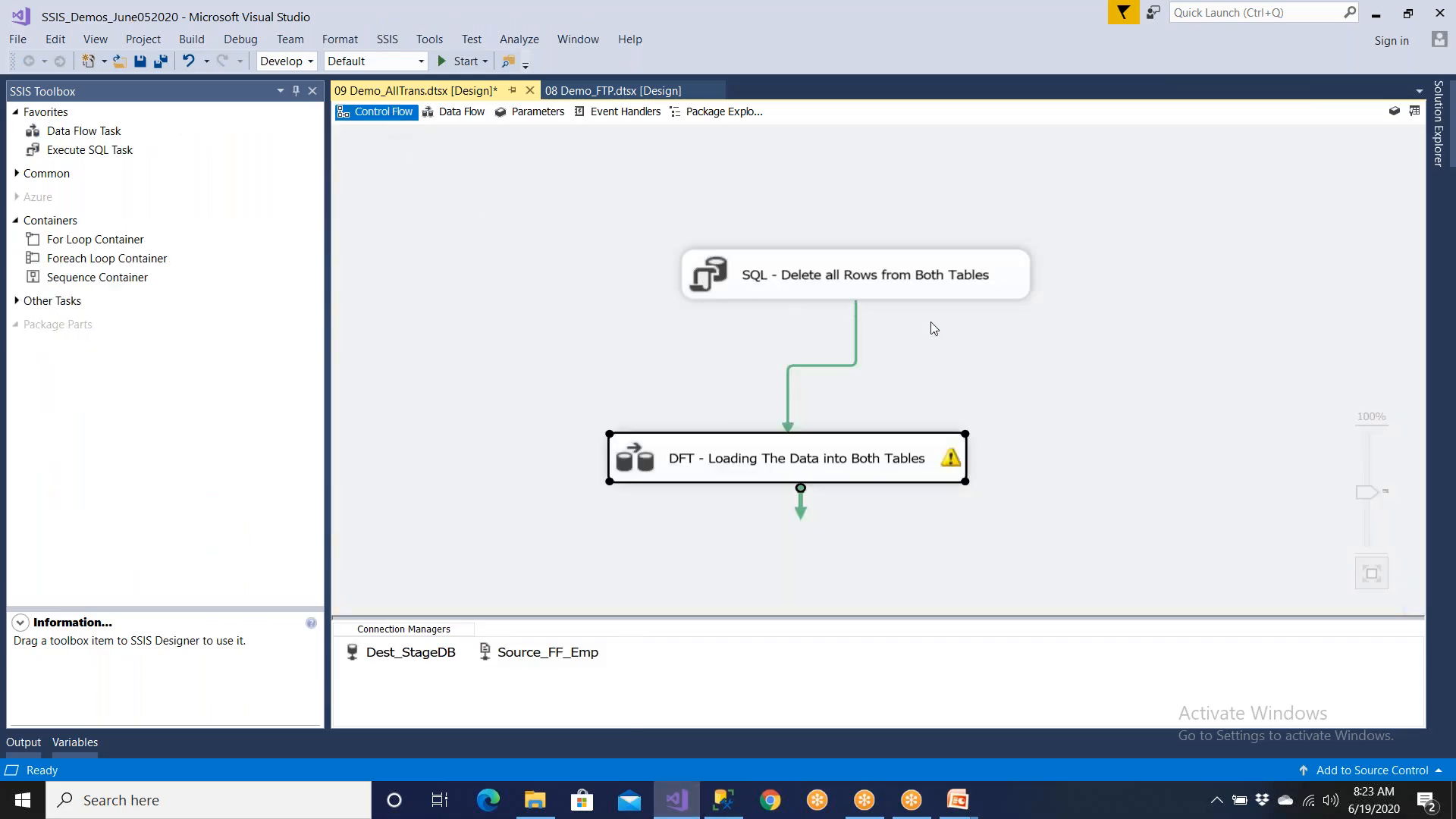
pyautogui.click(983, 332)
pyautogui.doubleClick(979, 284)
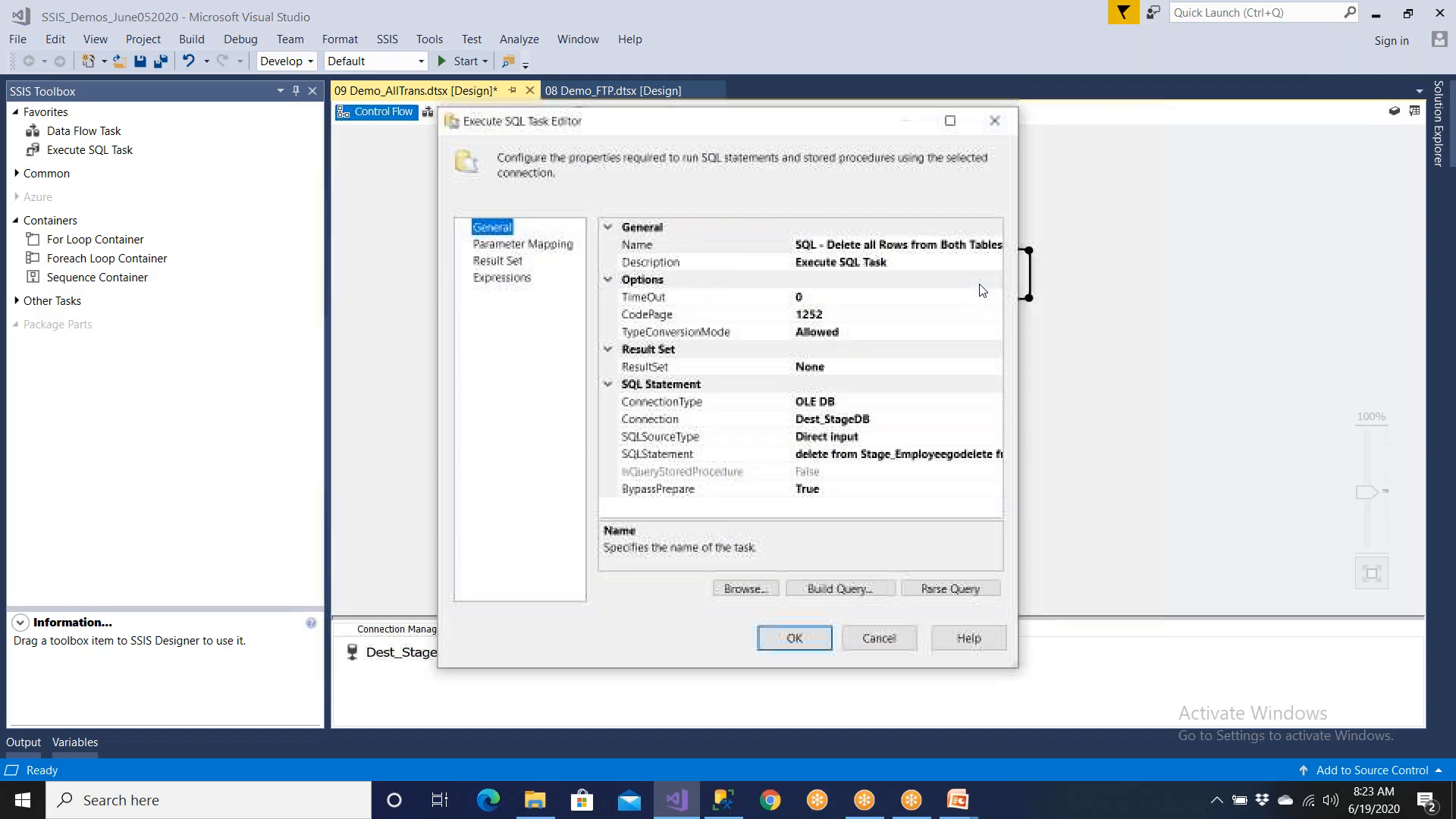
pyautogui.click(876, 422)
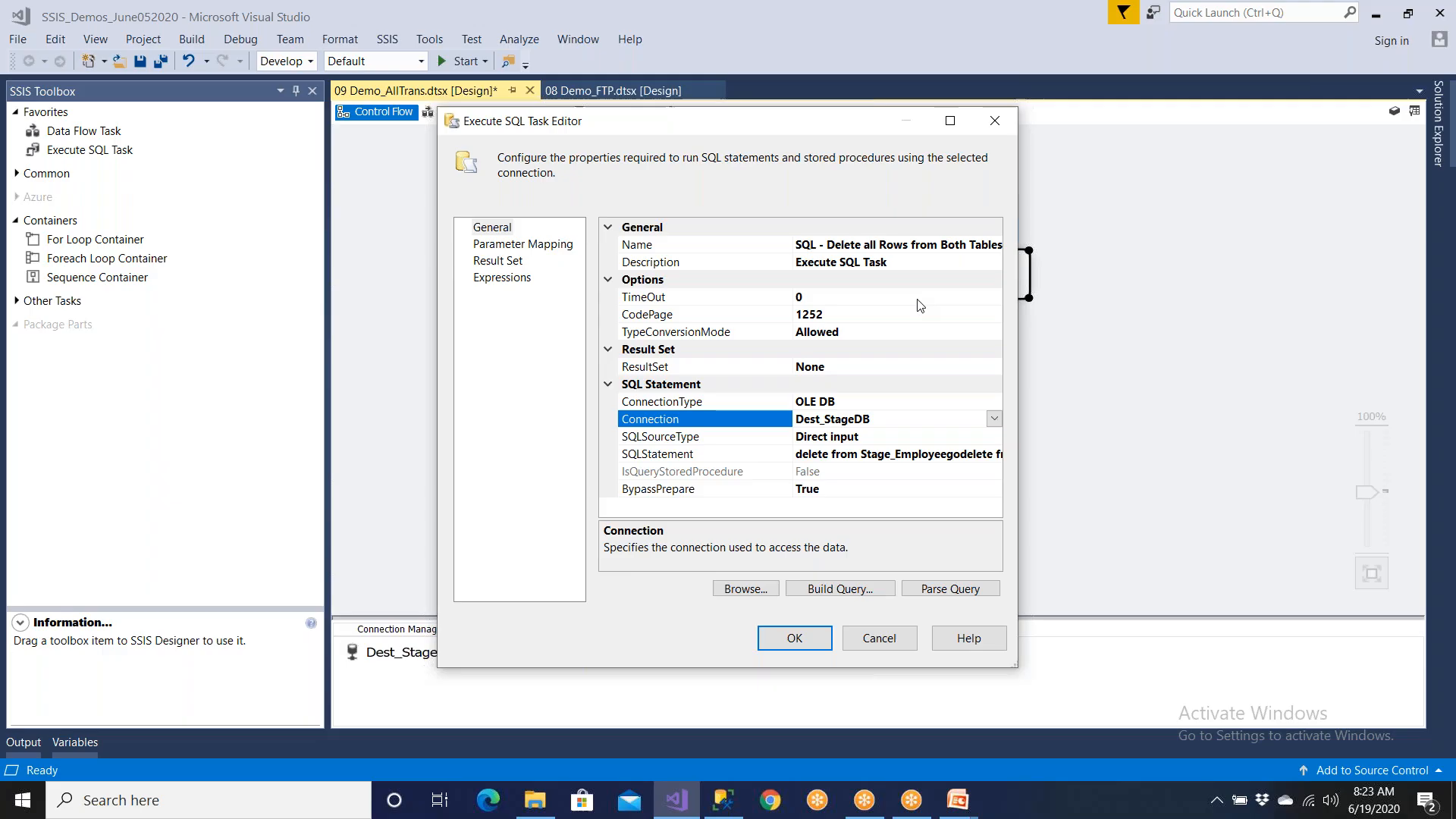
pyautogui.click(950, 120)
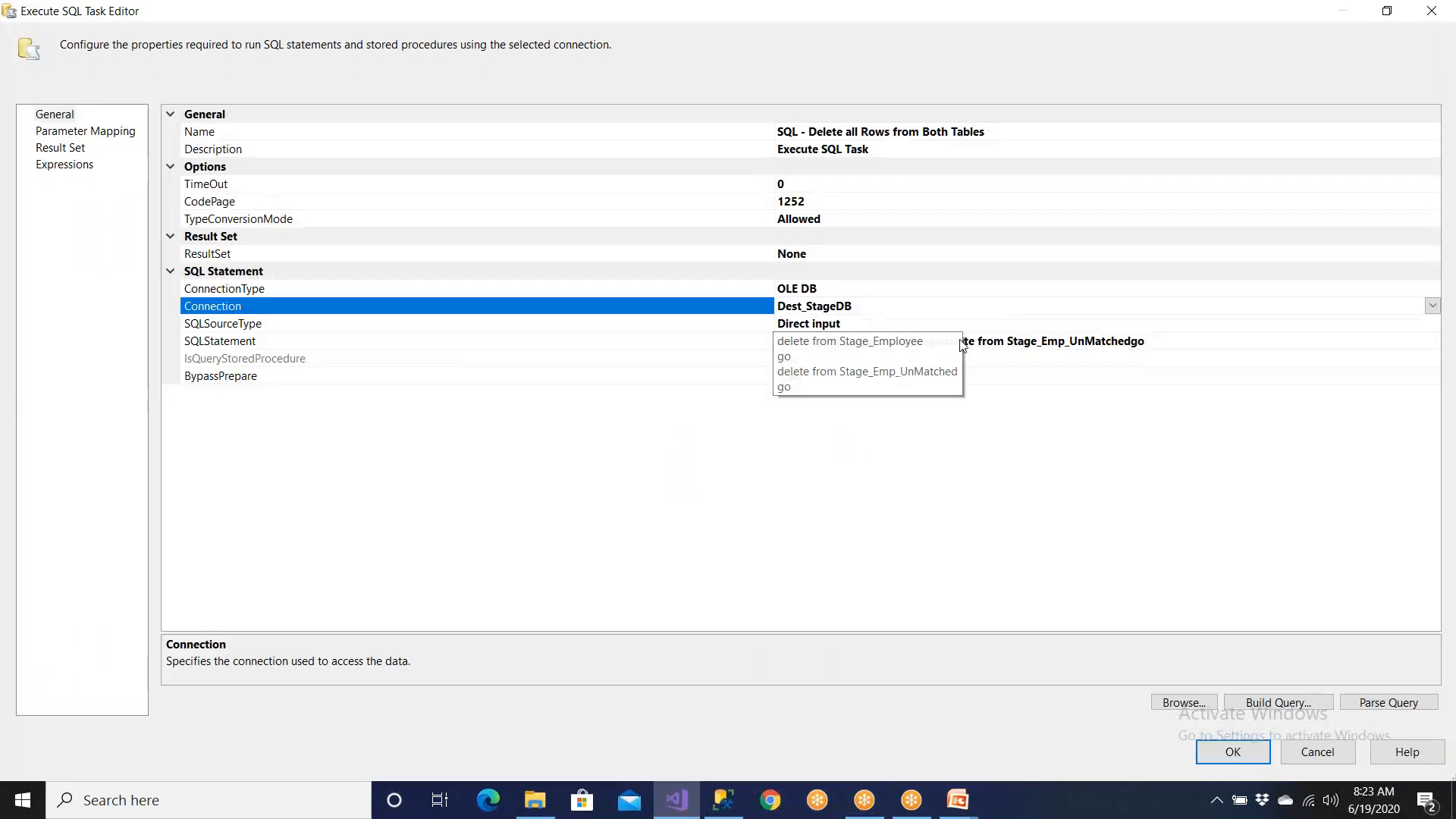
# - Copy the task's two delete statements into the SQL Server Management Studio query, below the select statements
pyautogui.click(1005, 341)
pyautogui.moveTo(1159, 347); pyautogui.dragTo(775, 343)
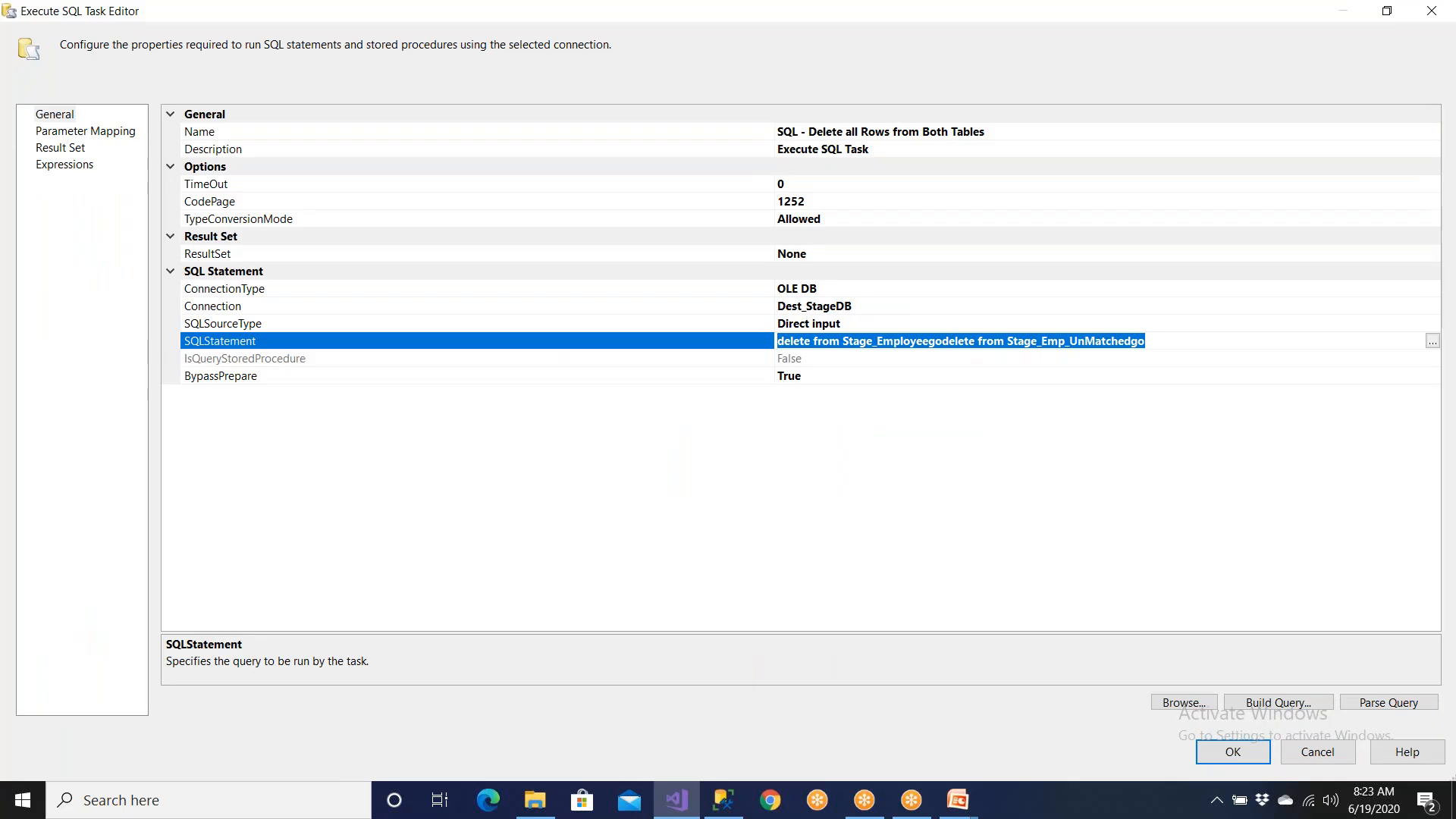
pyautogui.click(722, 800)
pyautogui.click(481, 263)
pyautogui.press('Return')
pyautogui.press('Return')
pyautogui.write('delete from Stage_Employee go delete from Stage_Emp_UnMatched go')
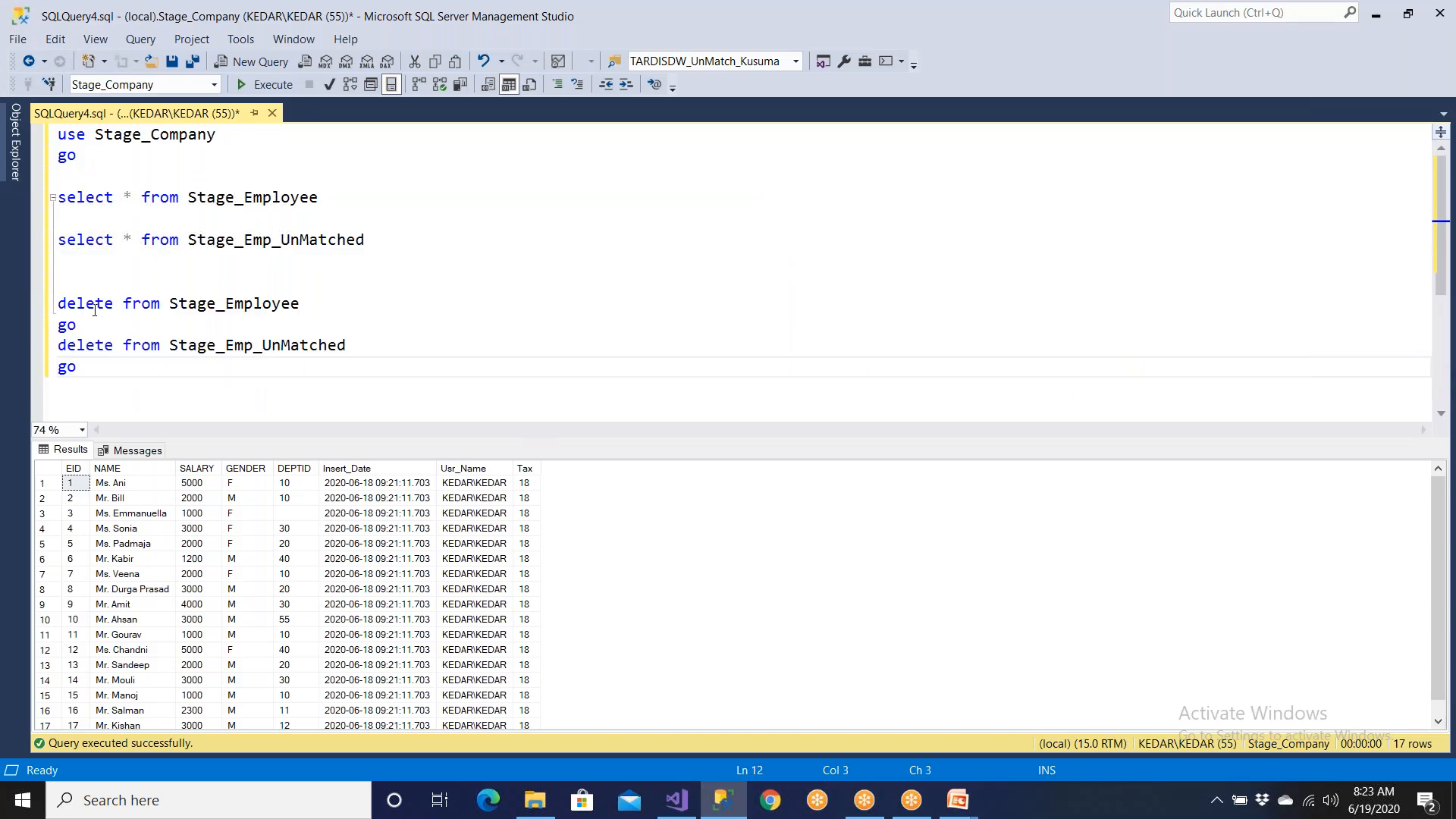
# - Replace delete from with TRUNCATE TABLE in the Stage_Employee statement
pyautogui.moveTo(158, 306); pyautogui.dragTo(58, 306)
pyautogui.write('TRUNCATE')
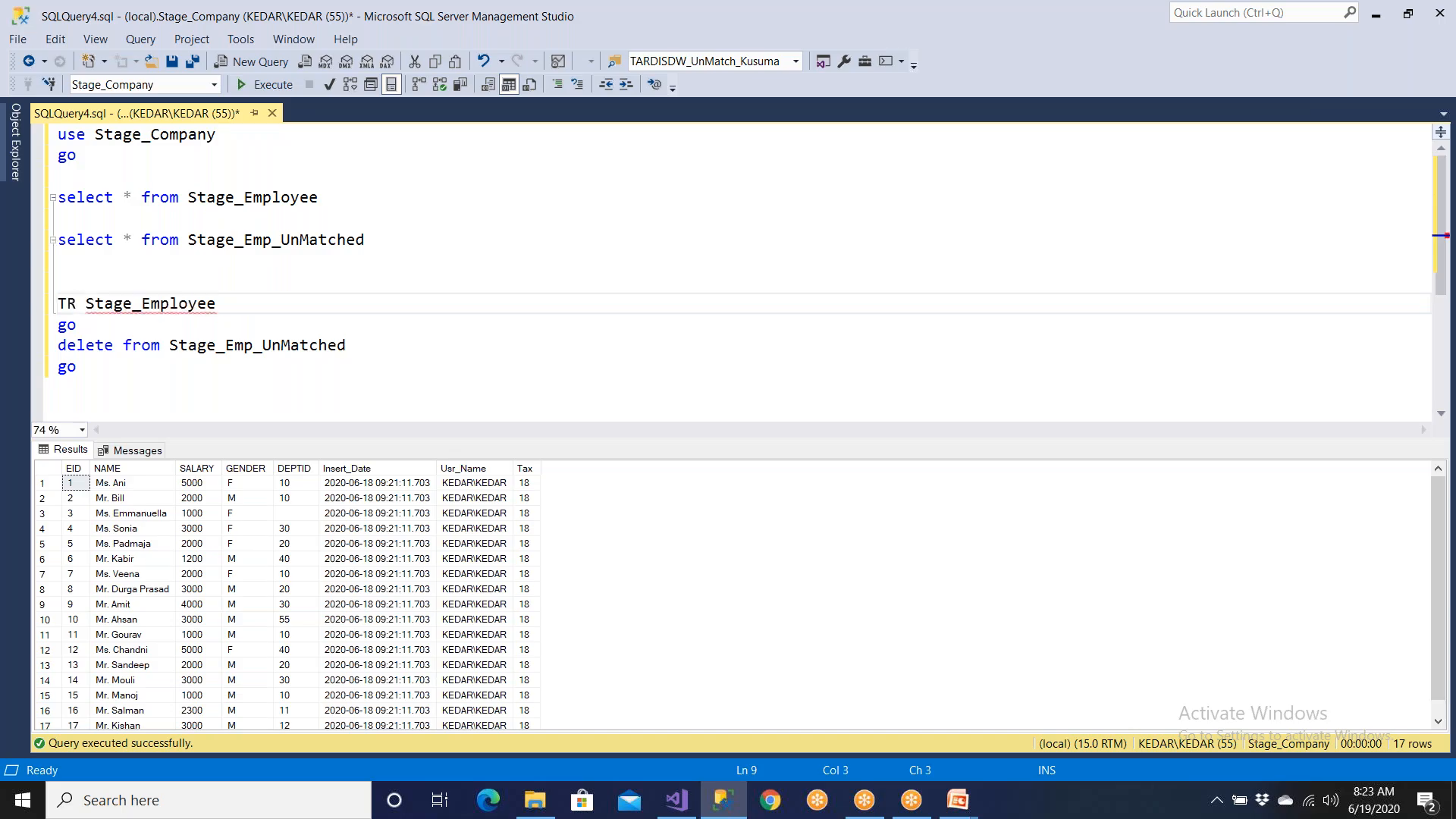
pyautogui.write(' TABLE')
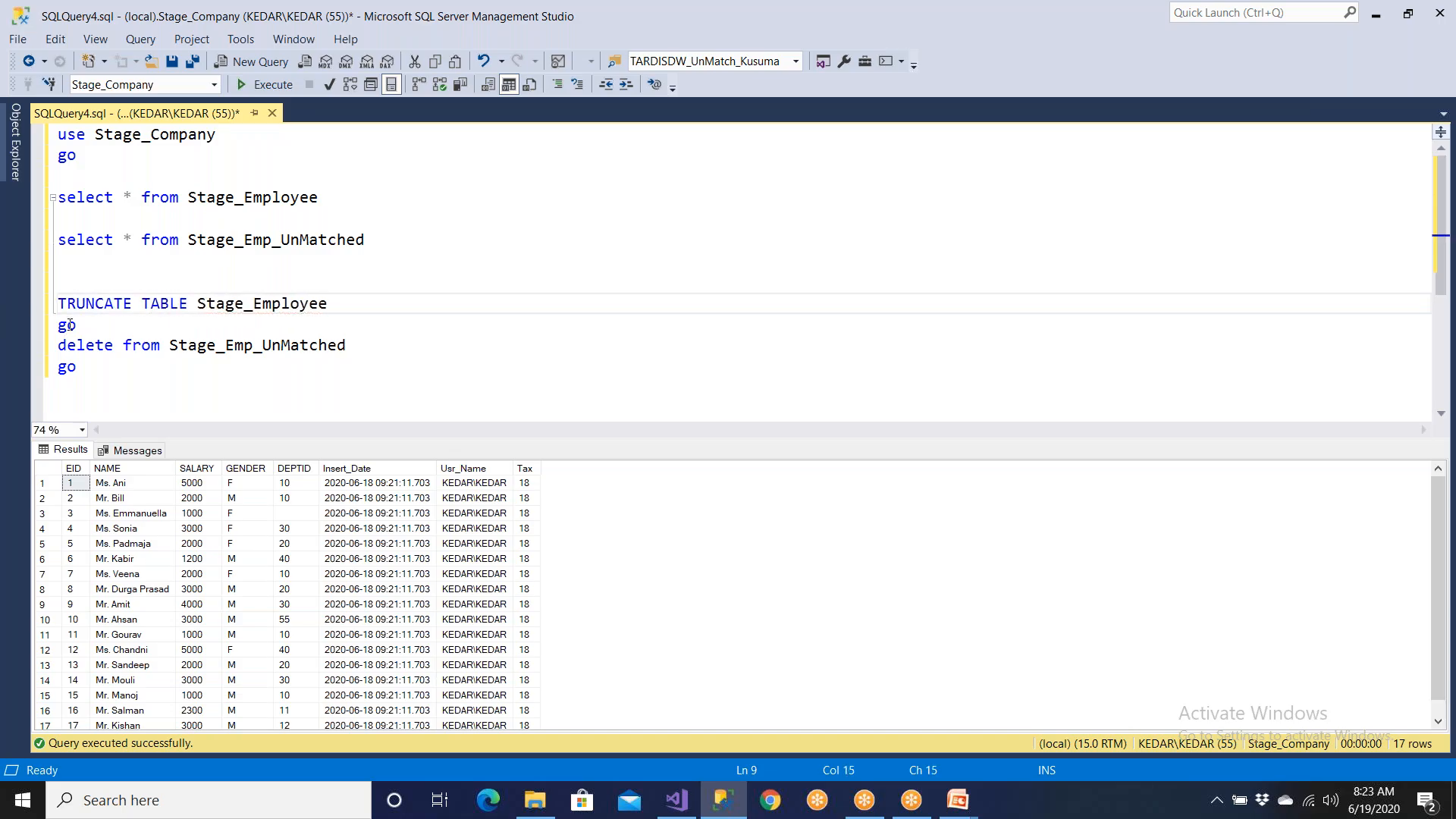
pyautogui.keyDown('shift'); pyautogui.click(59, 304); pyautogui.keyUp('shift')
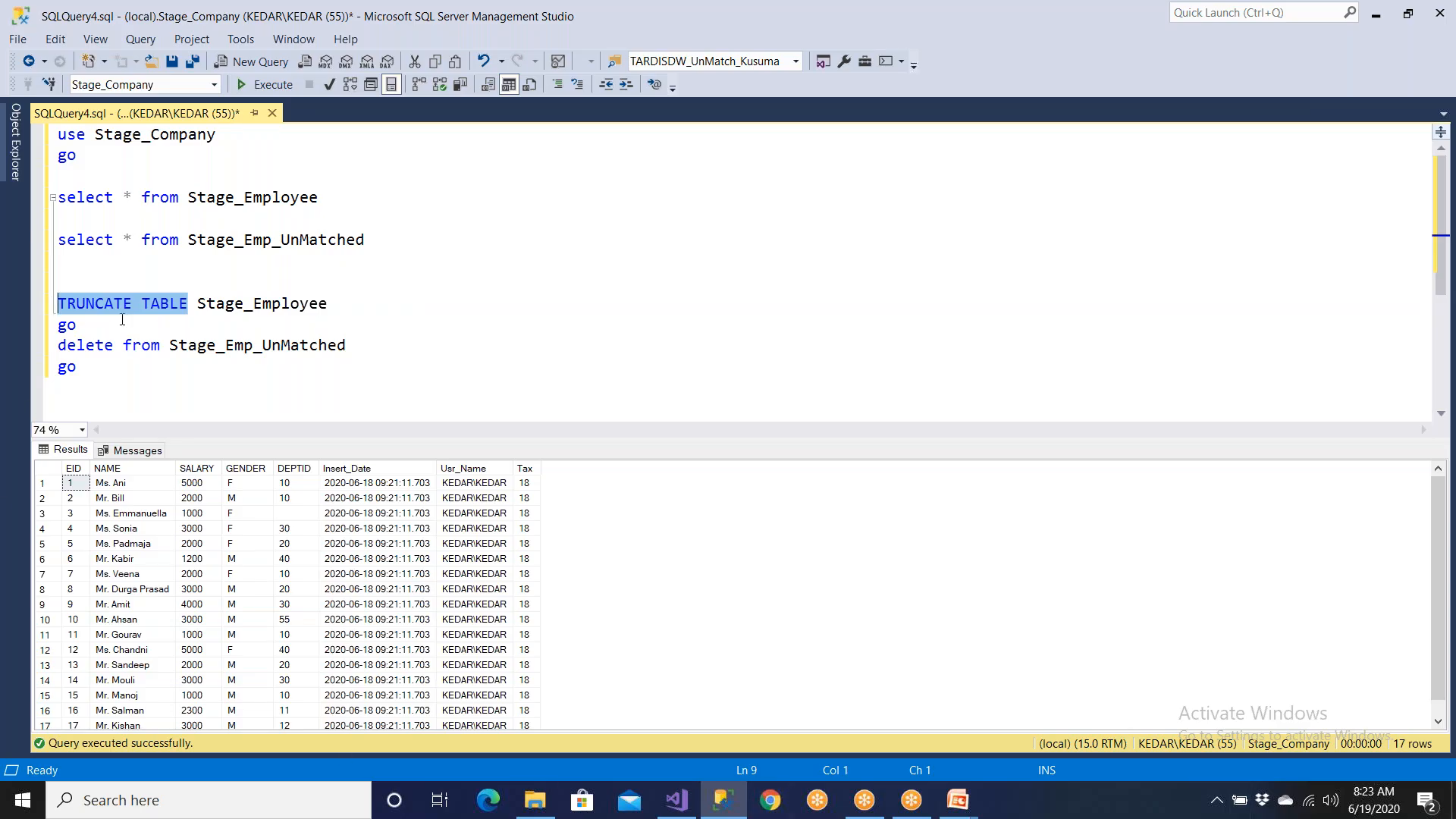
pyautogui.moveTo(162, 351); pyautogui.dragTo(55, 349)
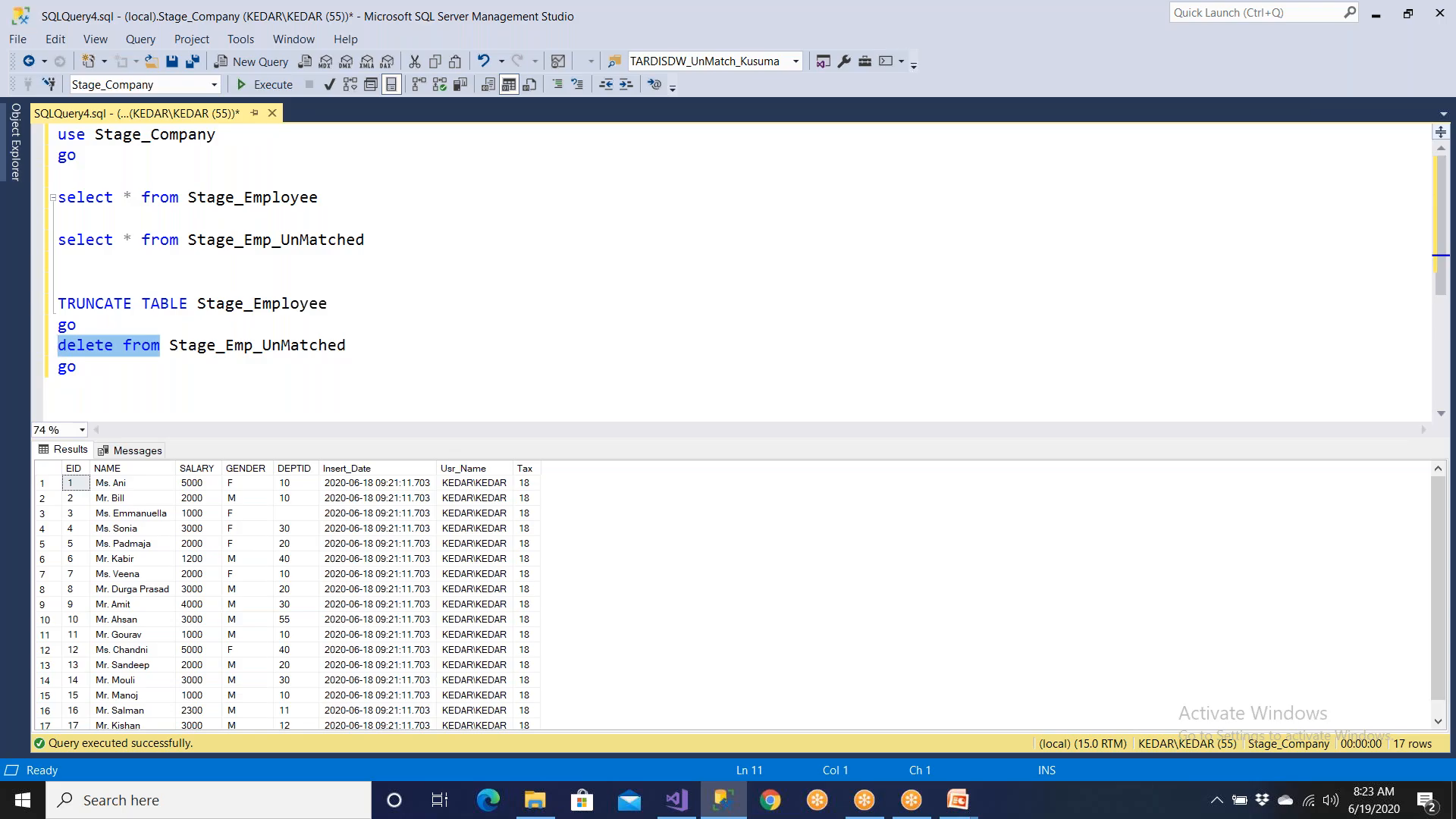
pyautogui.write('delete from Stage_Employee go delete from Stage_Emp_UnMatched go')
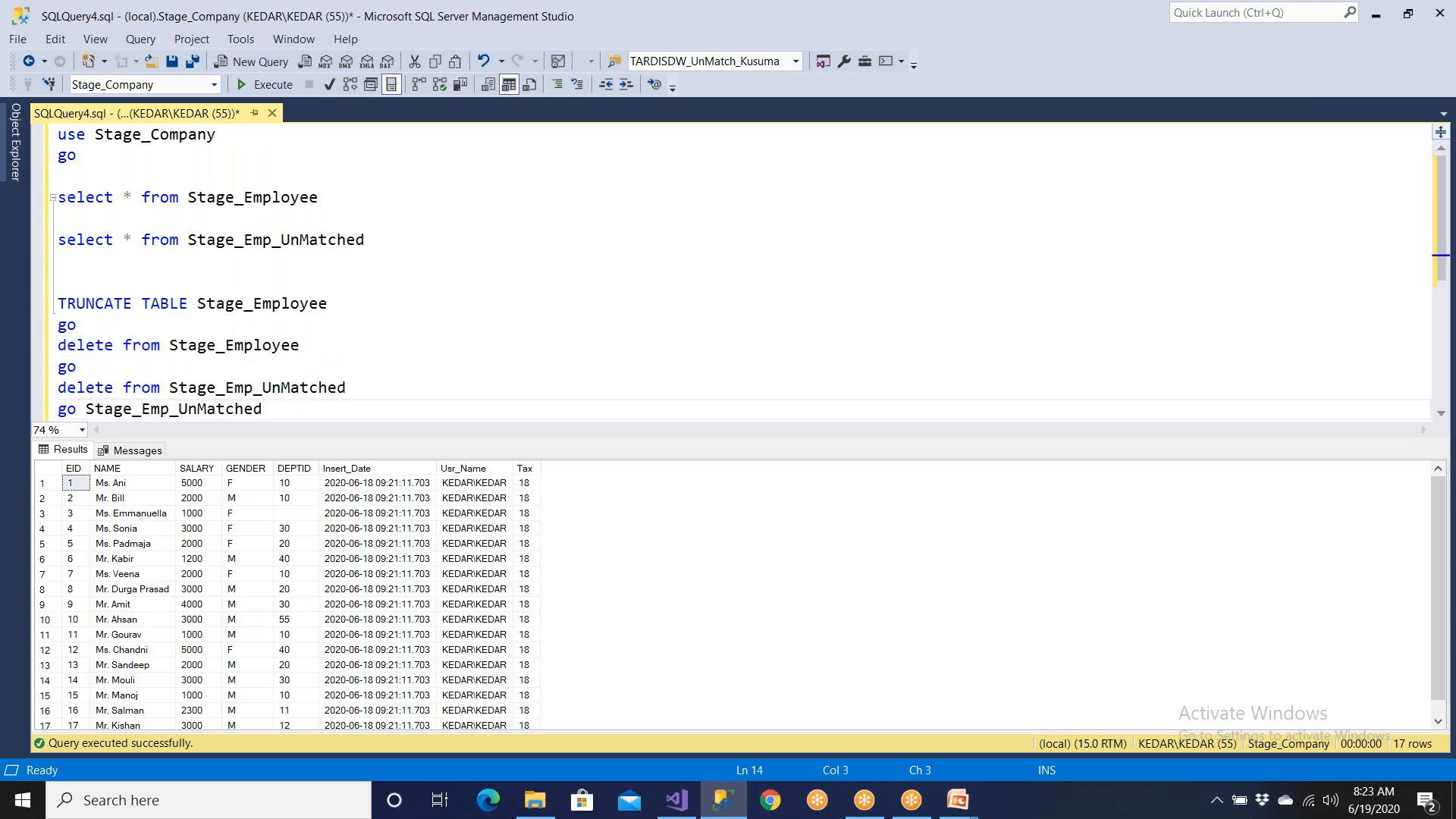
pyautogui.hotkey('ctrl', 'z')
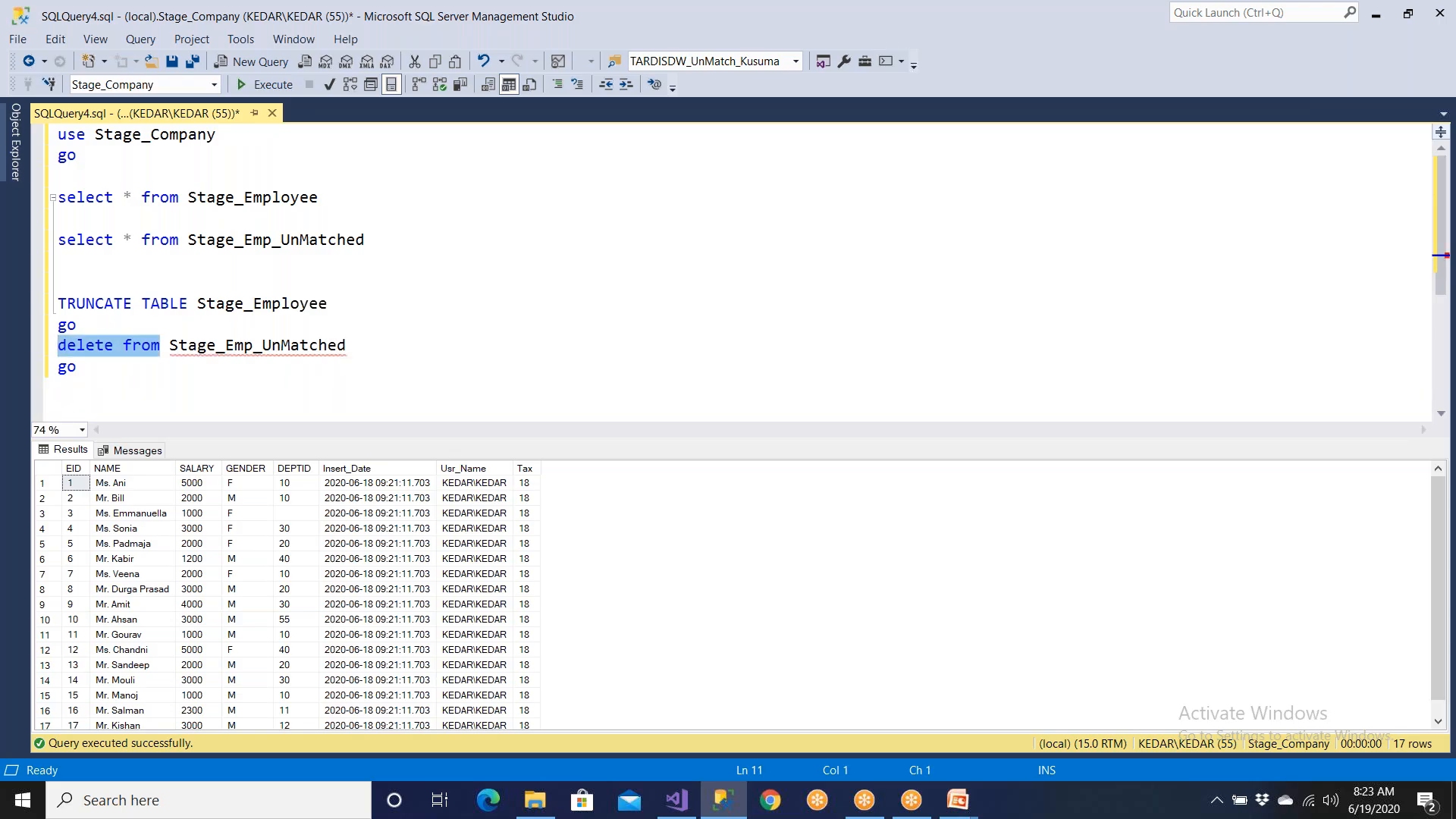
# - Copy TRUNCATE TABLE from the Stage_Employee statement over delete from in the Stage_Emp_UnMatched statement
pyautogui.click(171, 323)
pyautogui.moveTo(188, 304); pyautogui.dragTo(46, 305)
pyautogui.hotkey('ctrl', 'c')
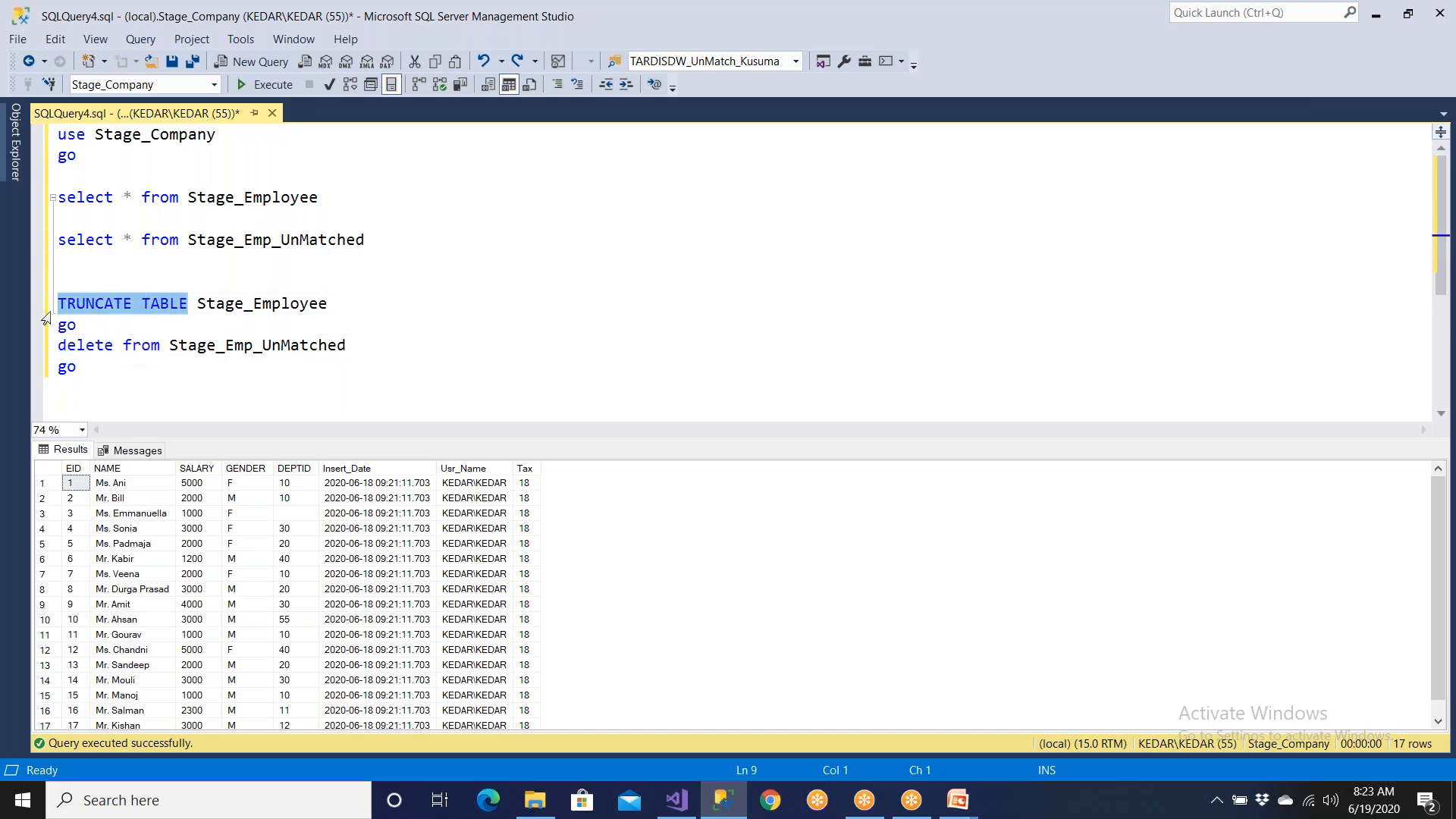
pyautogui.moveTo(160, 345); pyautogui.dragTo(58, 359)
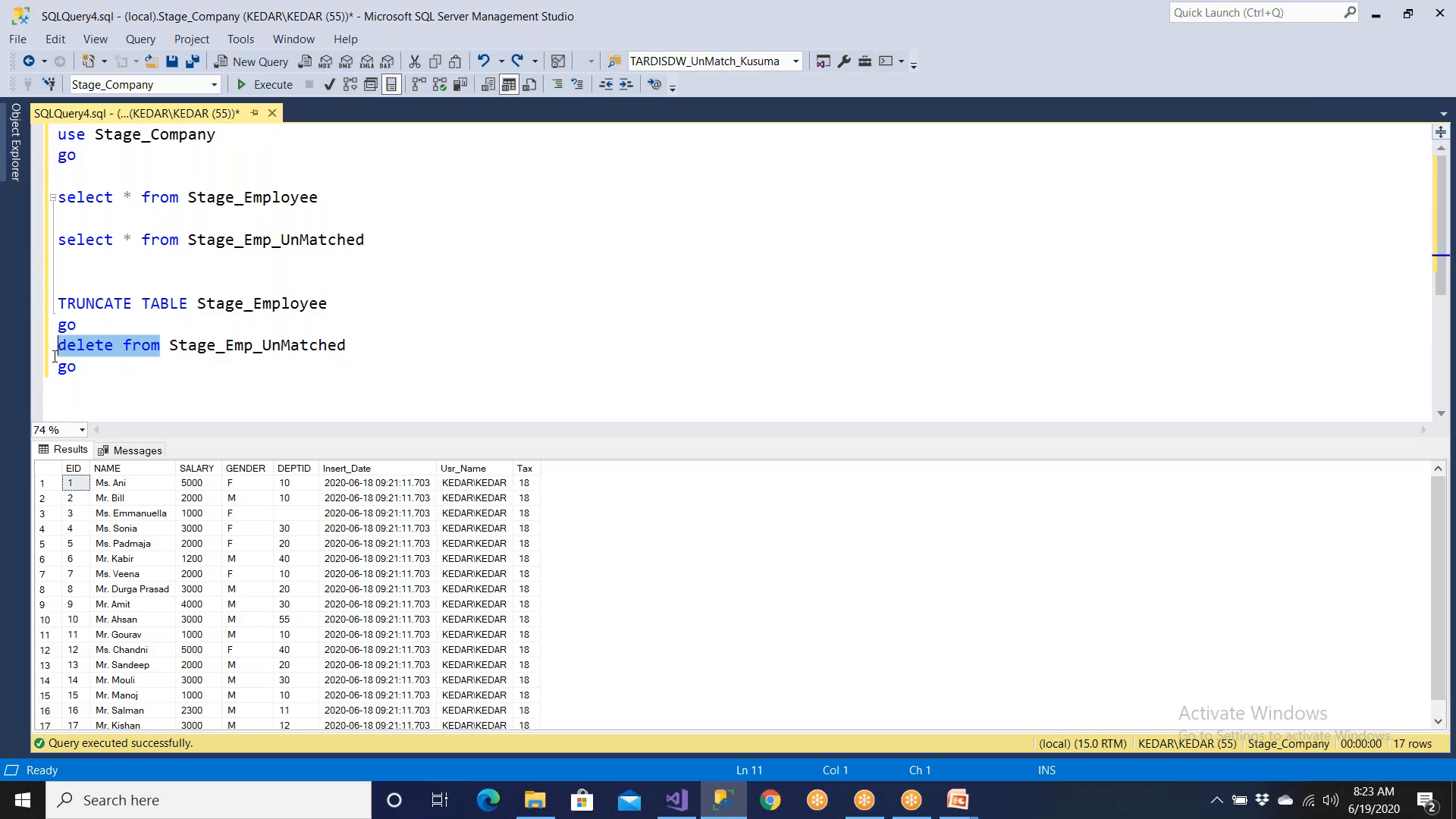
pyautogui.hotkey('ctrl', 'v')
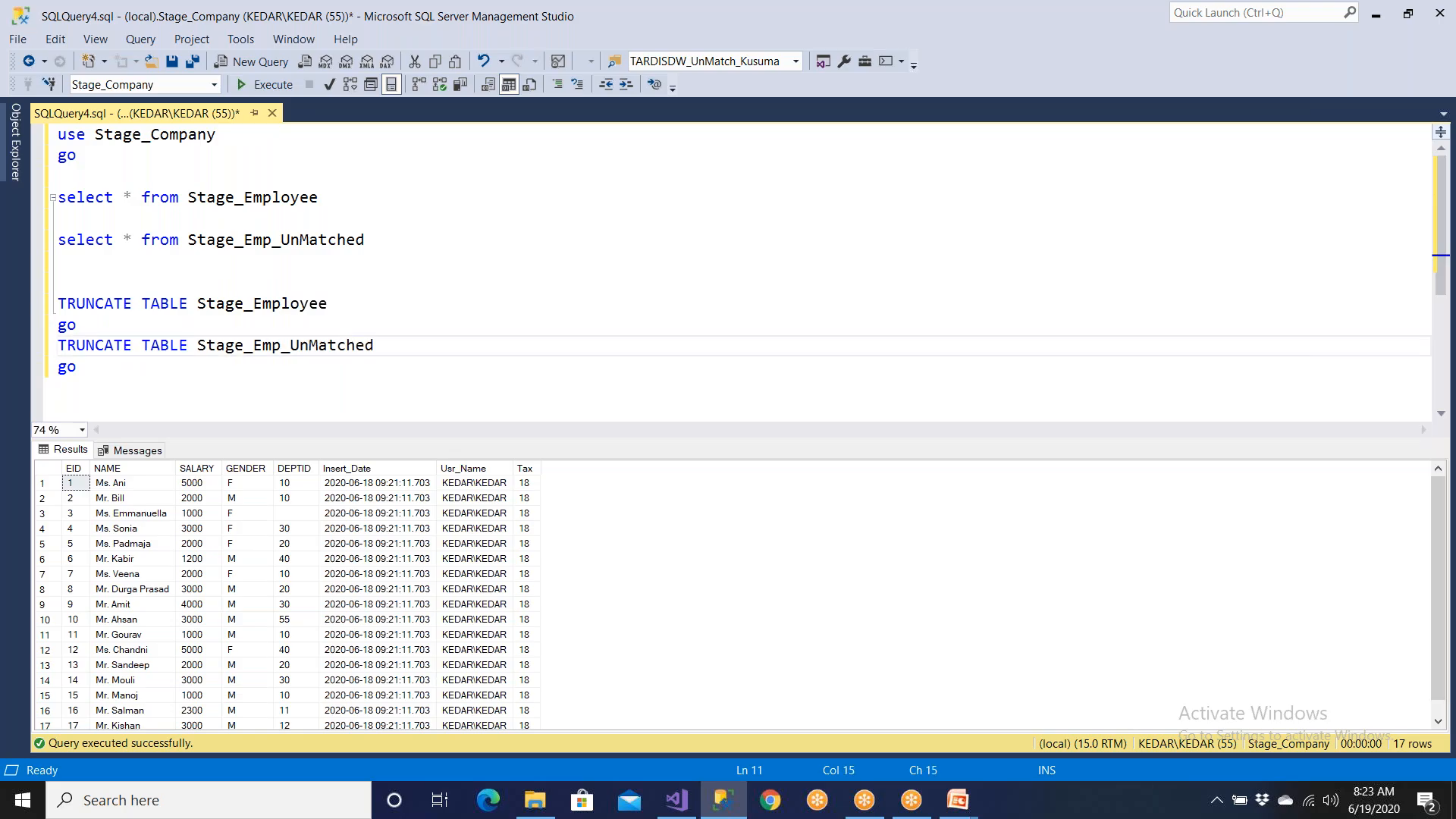
# - Cut both TRUNCATE TABLE statements and their go lines out of the query
pyautogui.moveTo(93, 371); pyautogui.dragTo(44, 306)
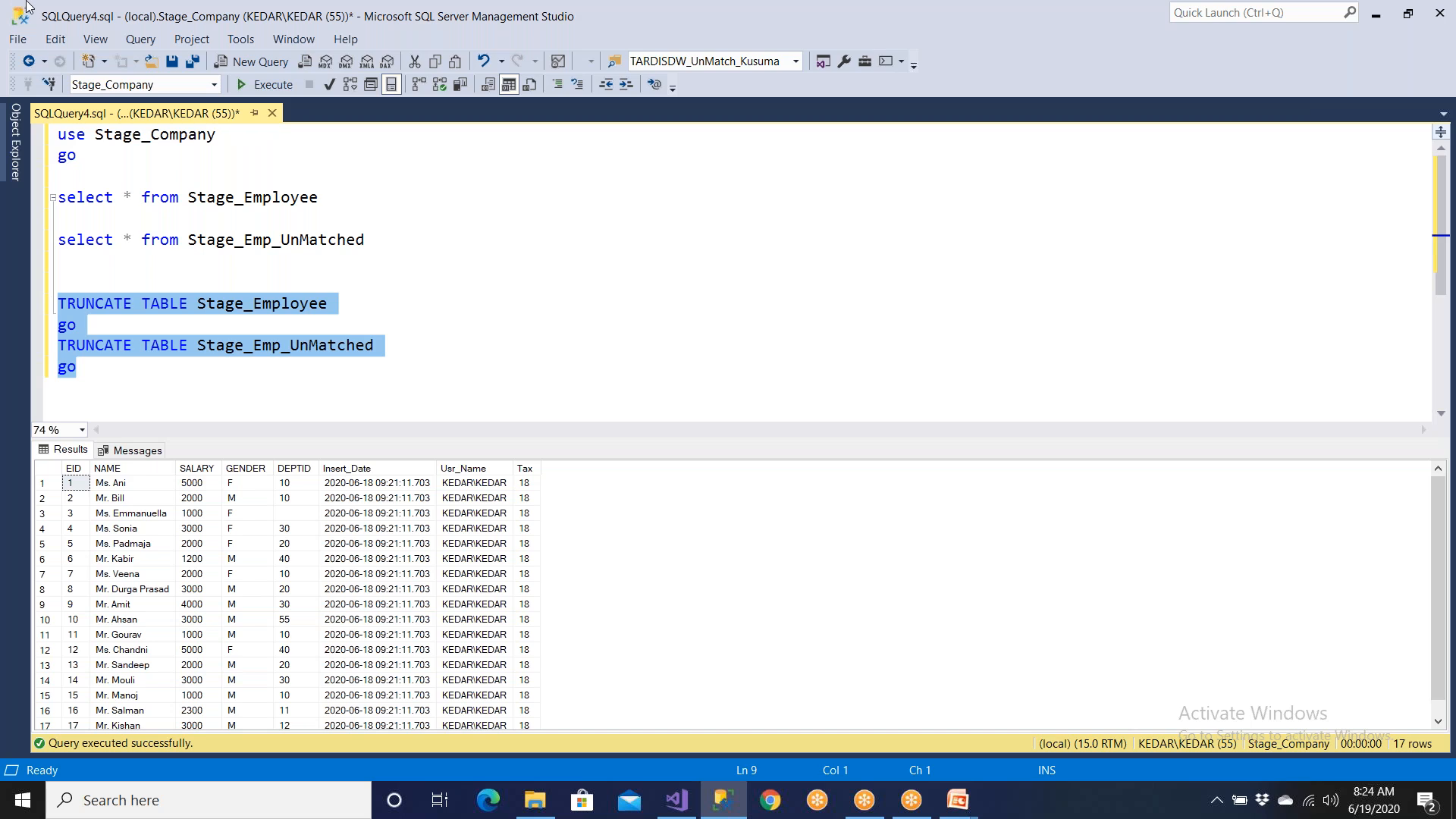
pyautogui.rightClick(161, 307)
pyautogui.click(193, 316)
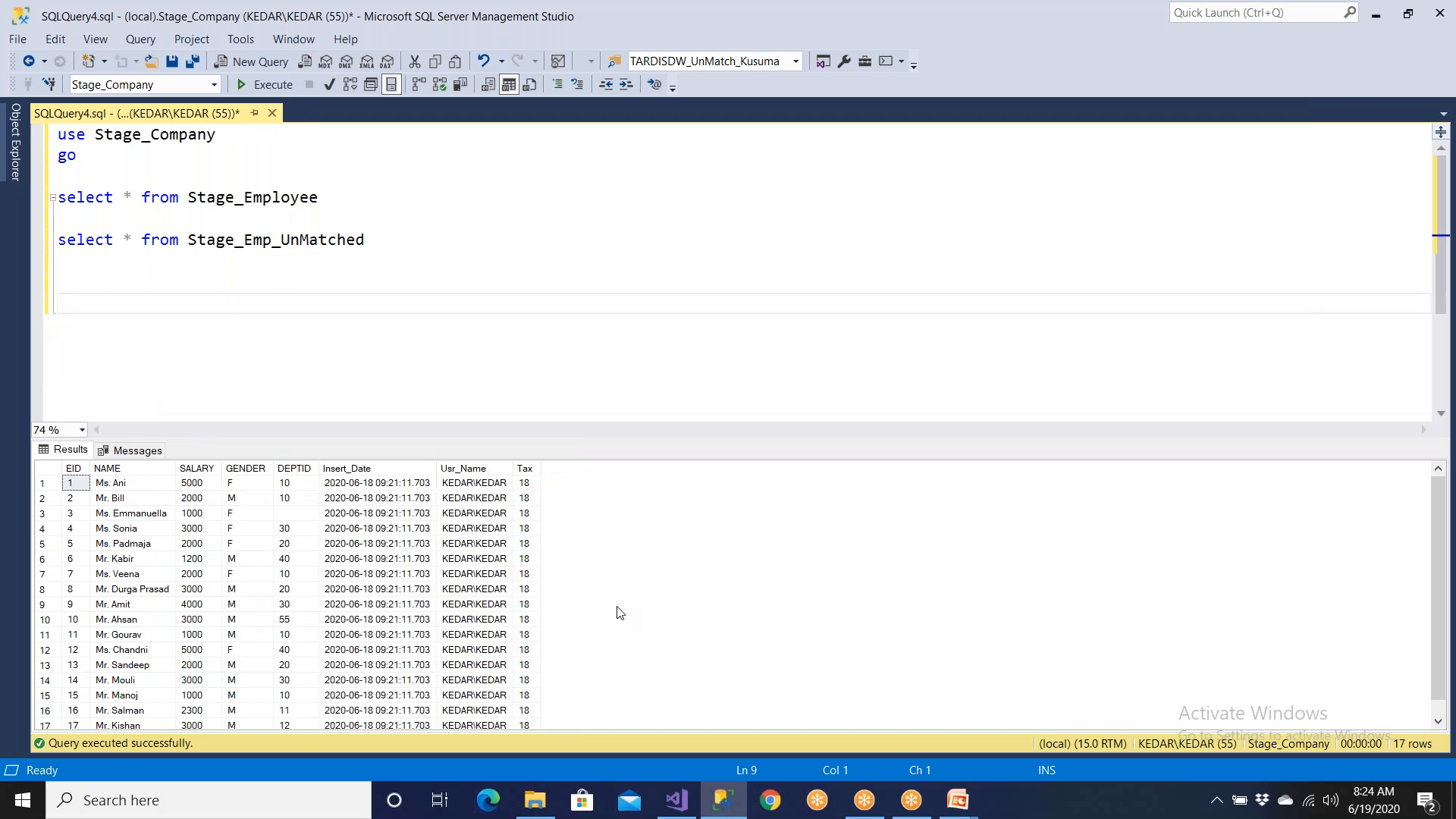
# - Switch to Visual Studio and paste both TRUNCATE TABLE statements over the delete statements in the Execute SQL task's enlarged query editor
pyautogui.click(677, 800)
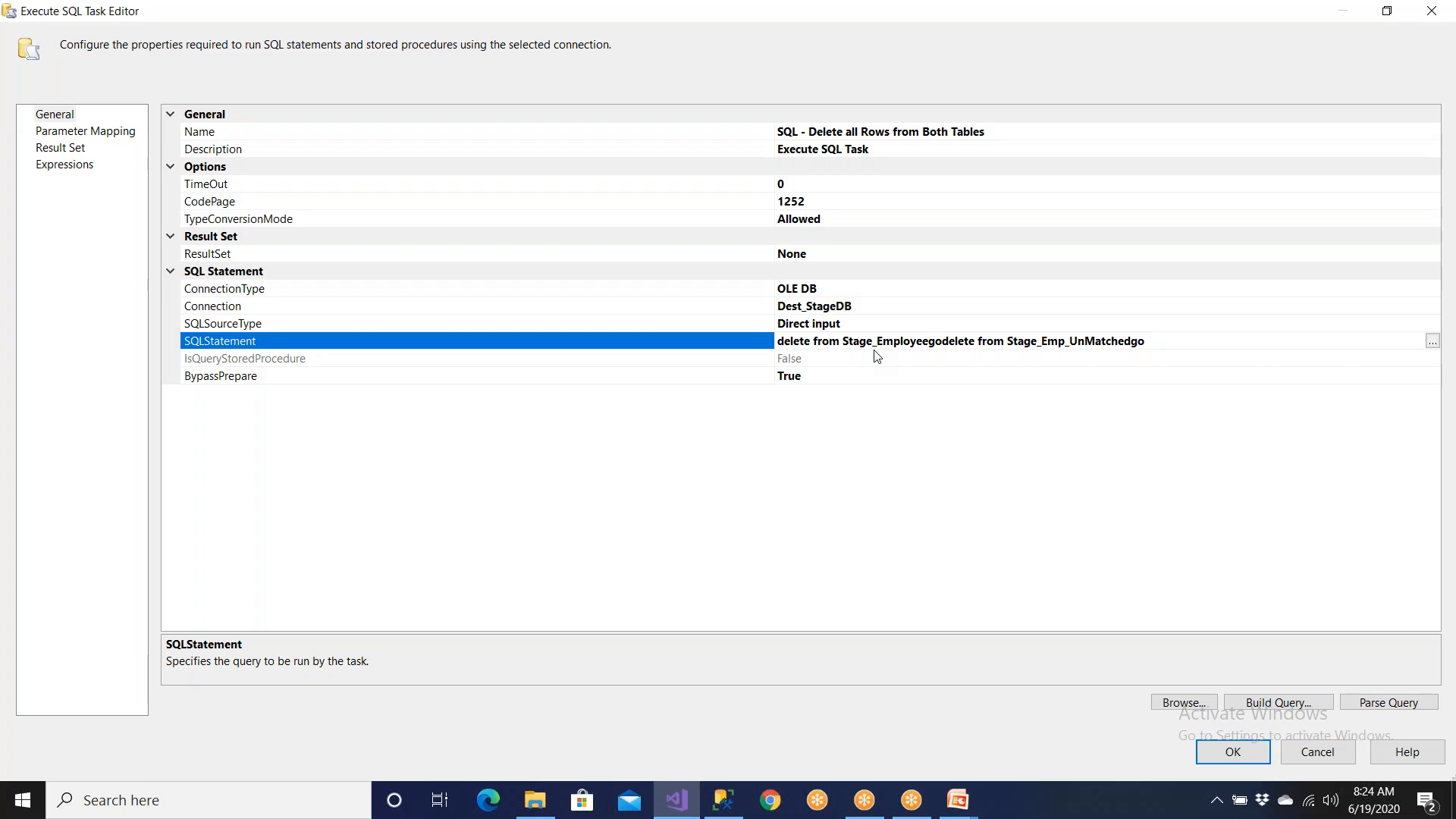
pyautogui.click(1432, 341)
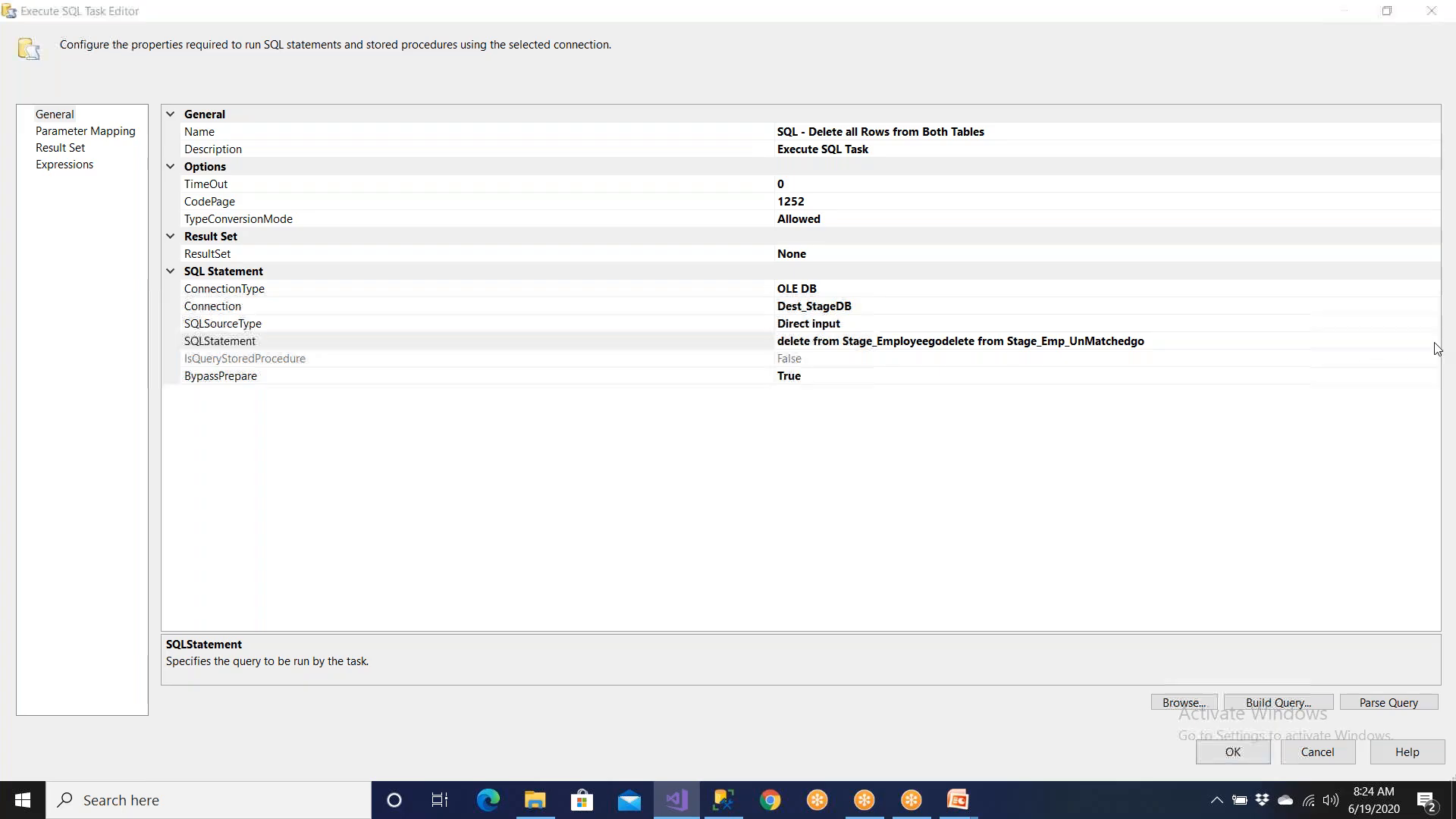
pyautogui.hotkey('ctrl', 'v')
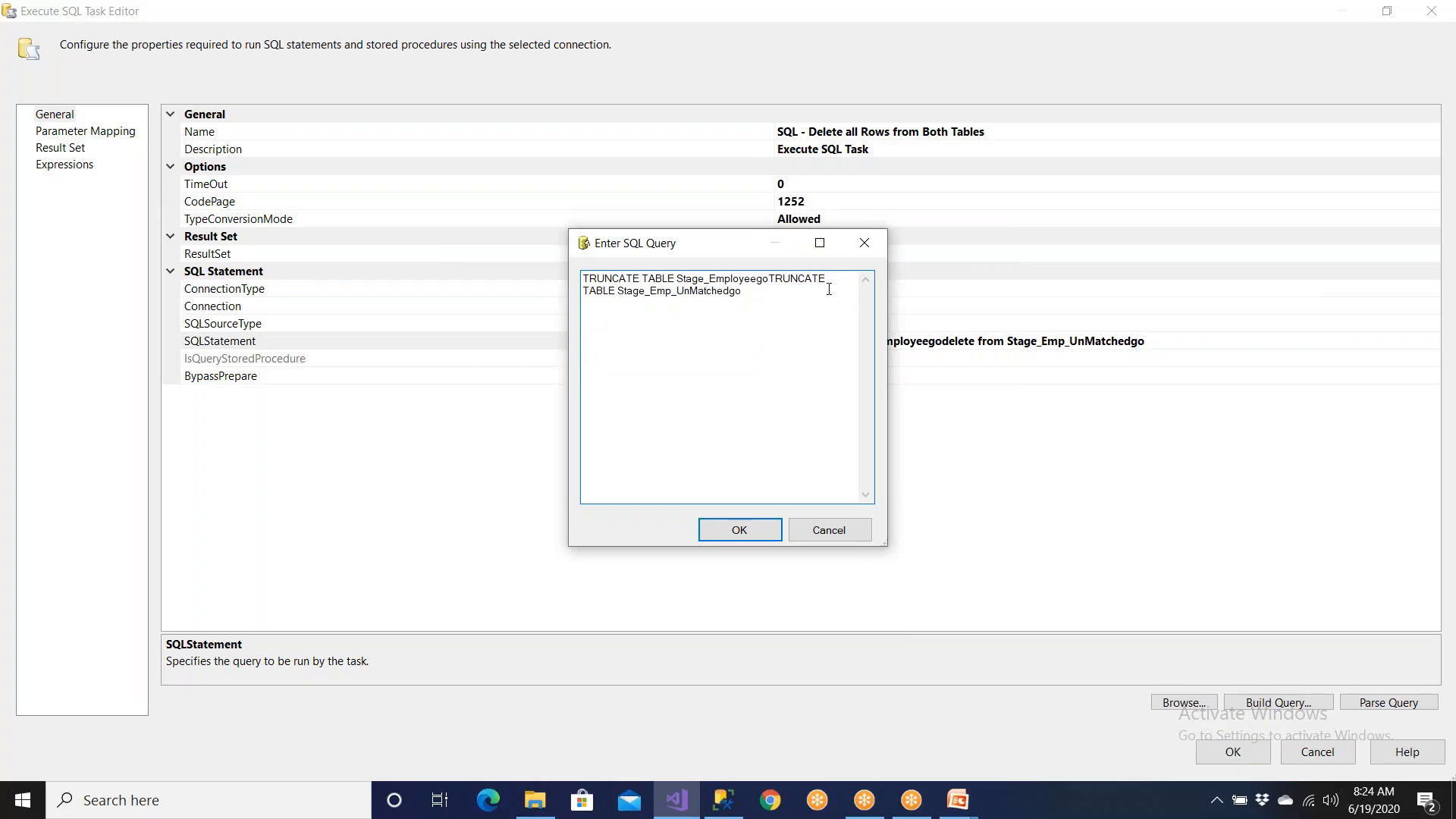
pyautogui.click(757, 279)
pyautogui.press('Return')
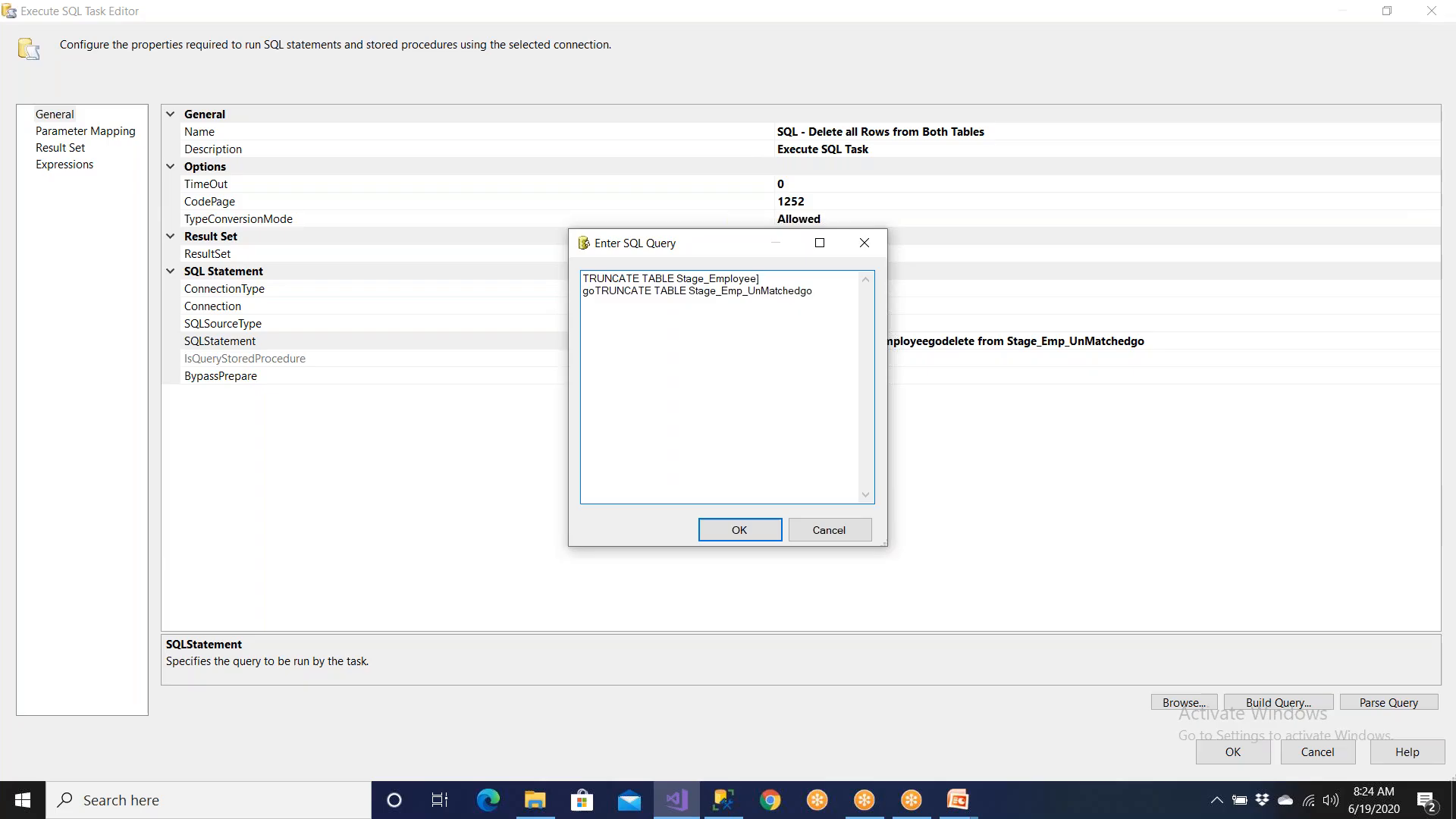
pyautogui.click(820, 243)
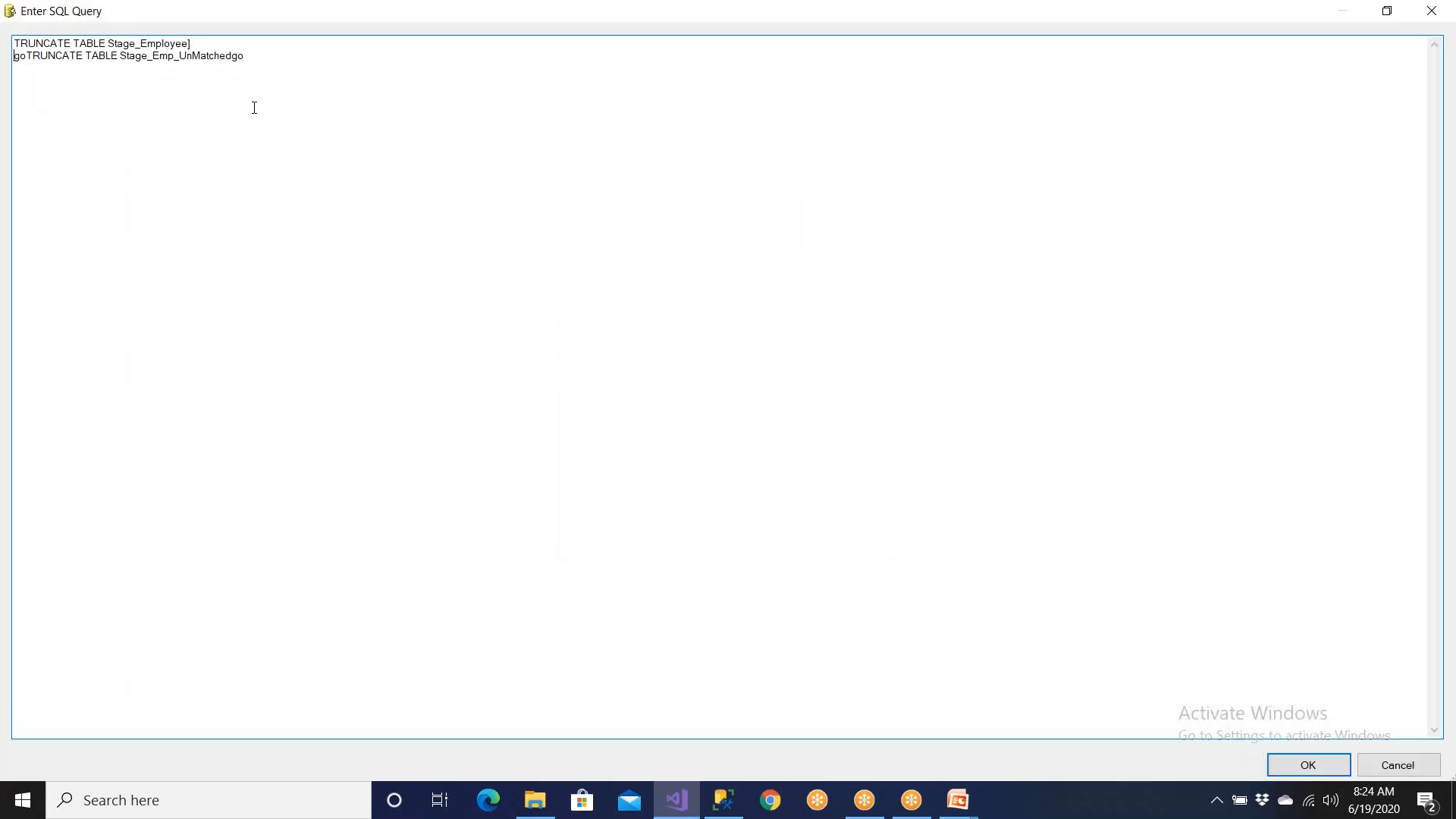
pyautogui.hotkey('ctrl', 'a')
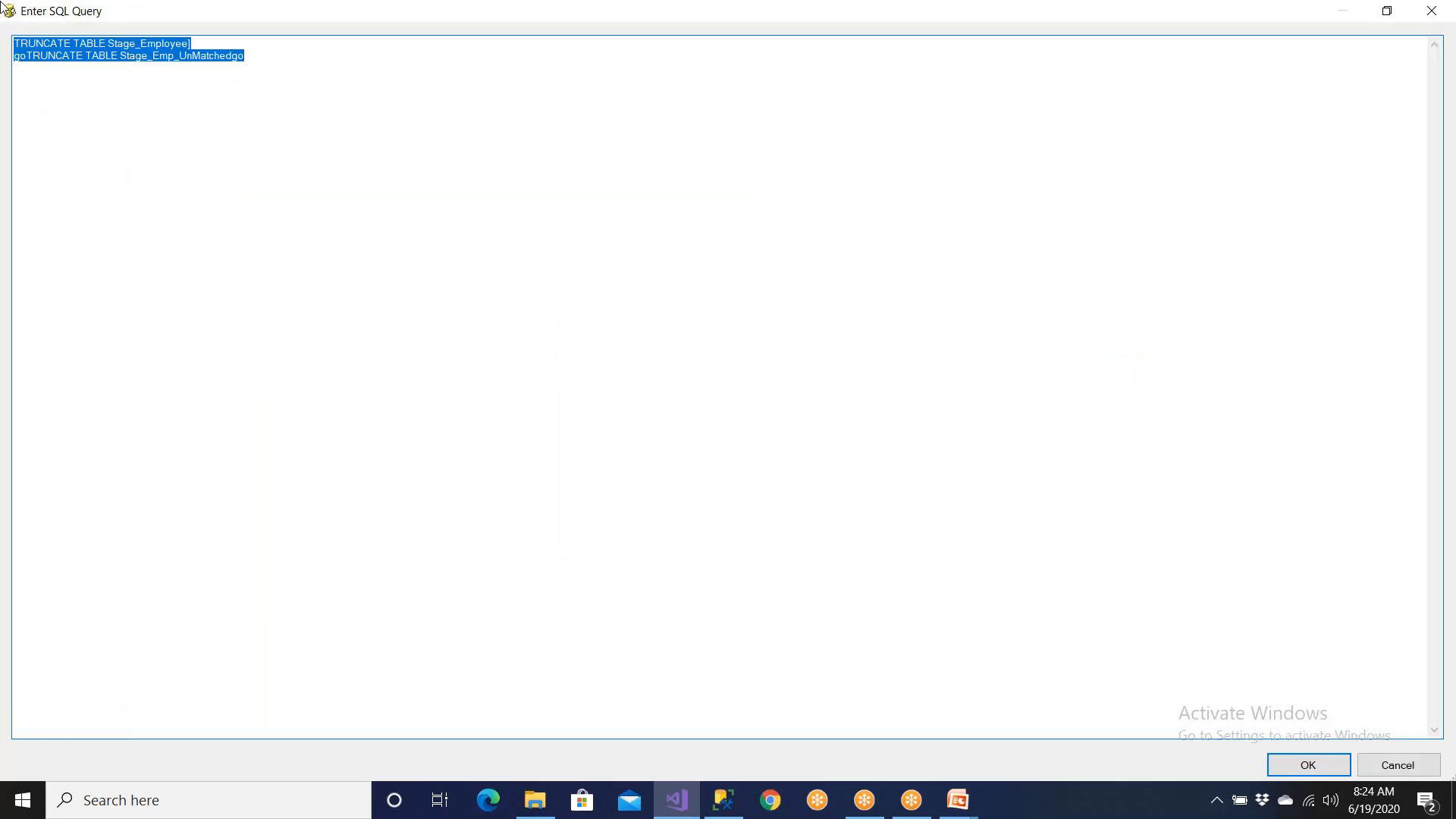
pyautogui.write('TRUNCATE TABLE Stage_EmployeegoTRUNCATE TABLE Stage_Emp_UnMatchedgo')
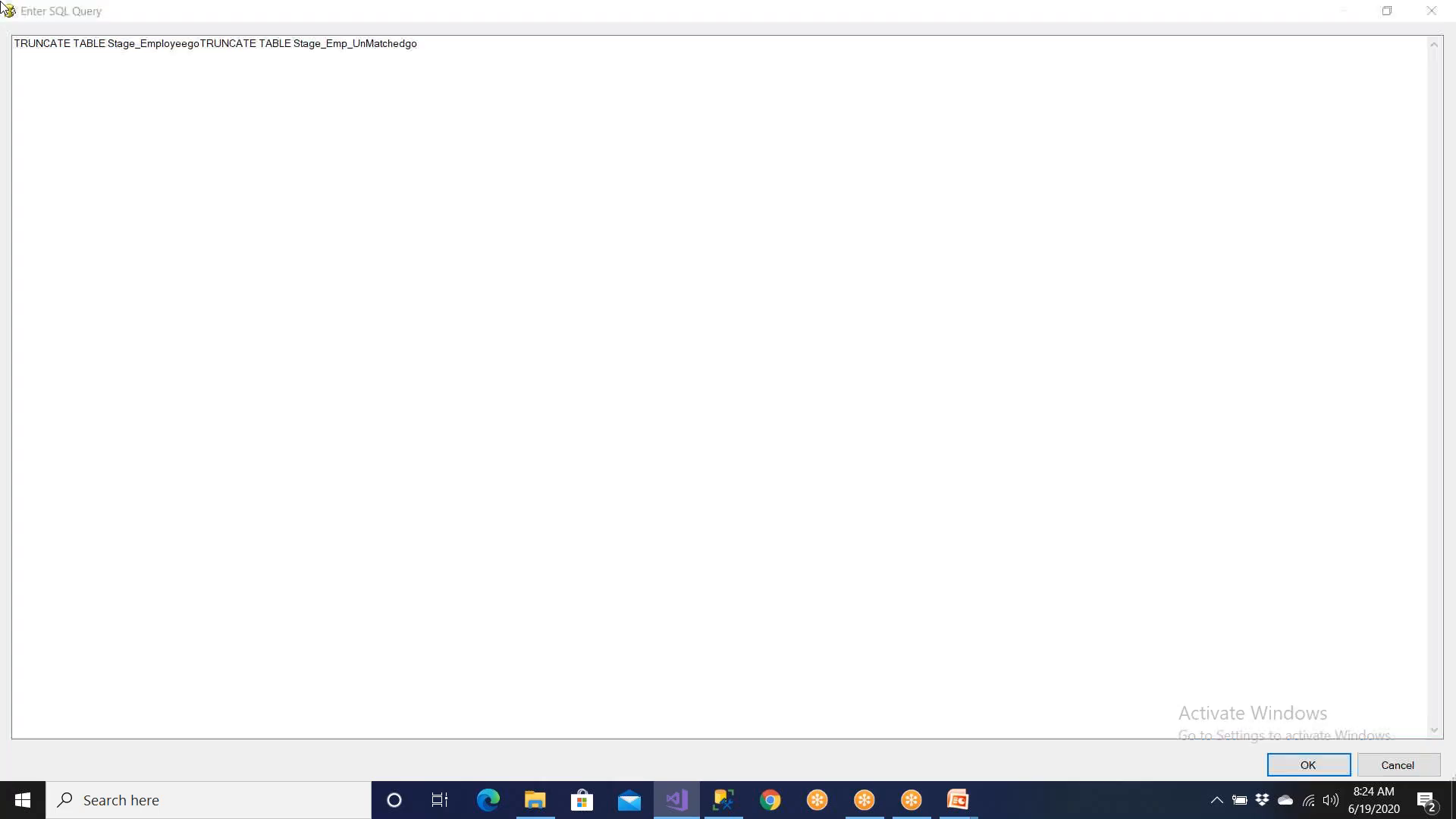
# - Paste both TRUNCATE TABLE statements back into the SQL Server Management Studio query and copy the Stage_Employee statement with its go line
pyautogui.hotkey('alt', 'Tab')
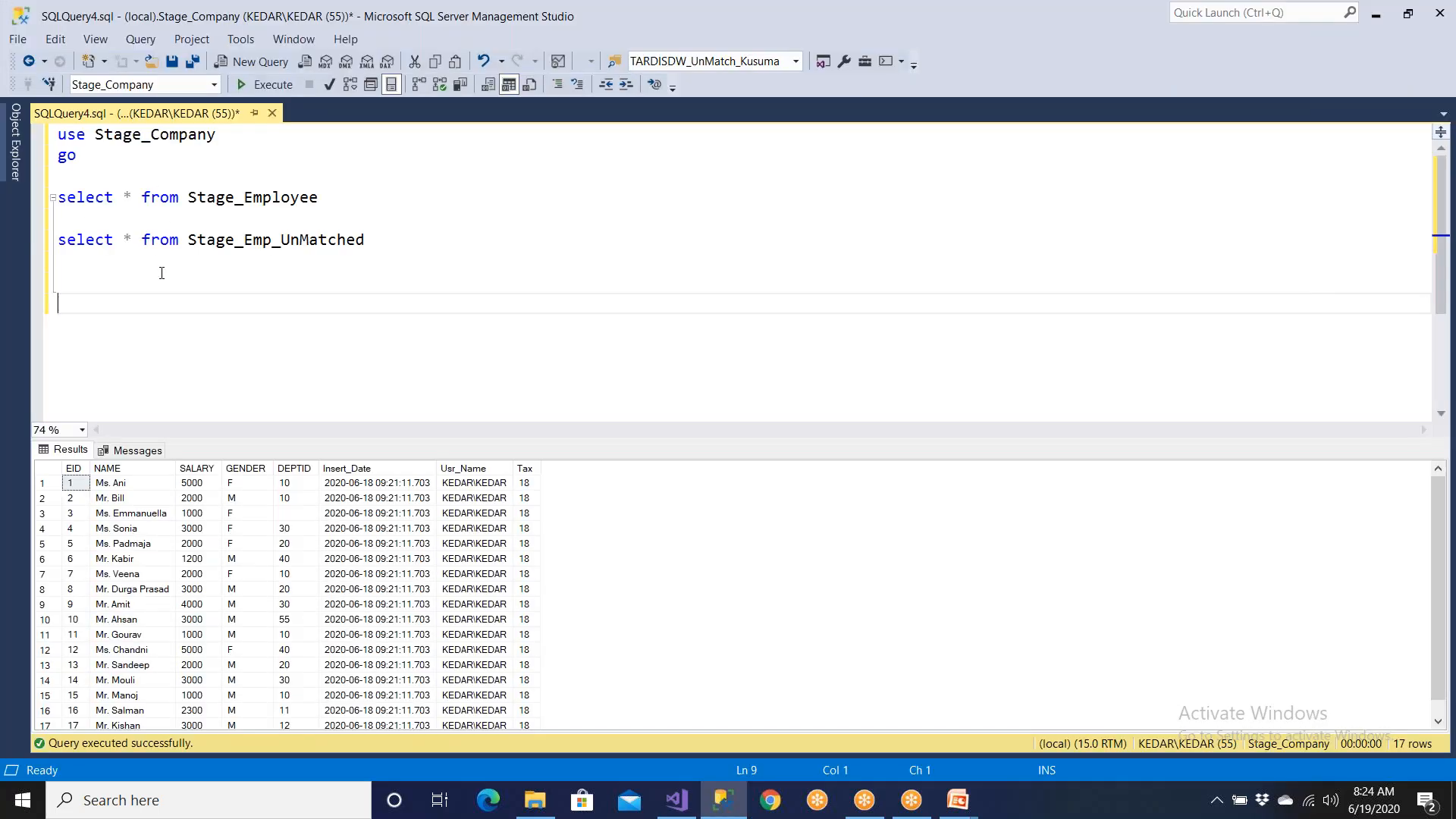
pyautogui.write('TRUNCATE TABLE Stage_Employee go TRUNCATE TABLE Stage_Emp_UnMatched go')
pyautogui.moveTo(97, 317); pyautogui.dragTo(42, 310)
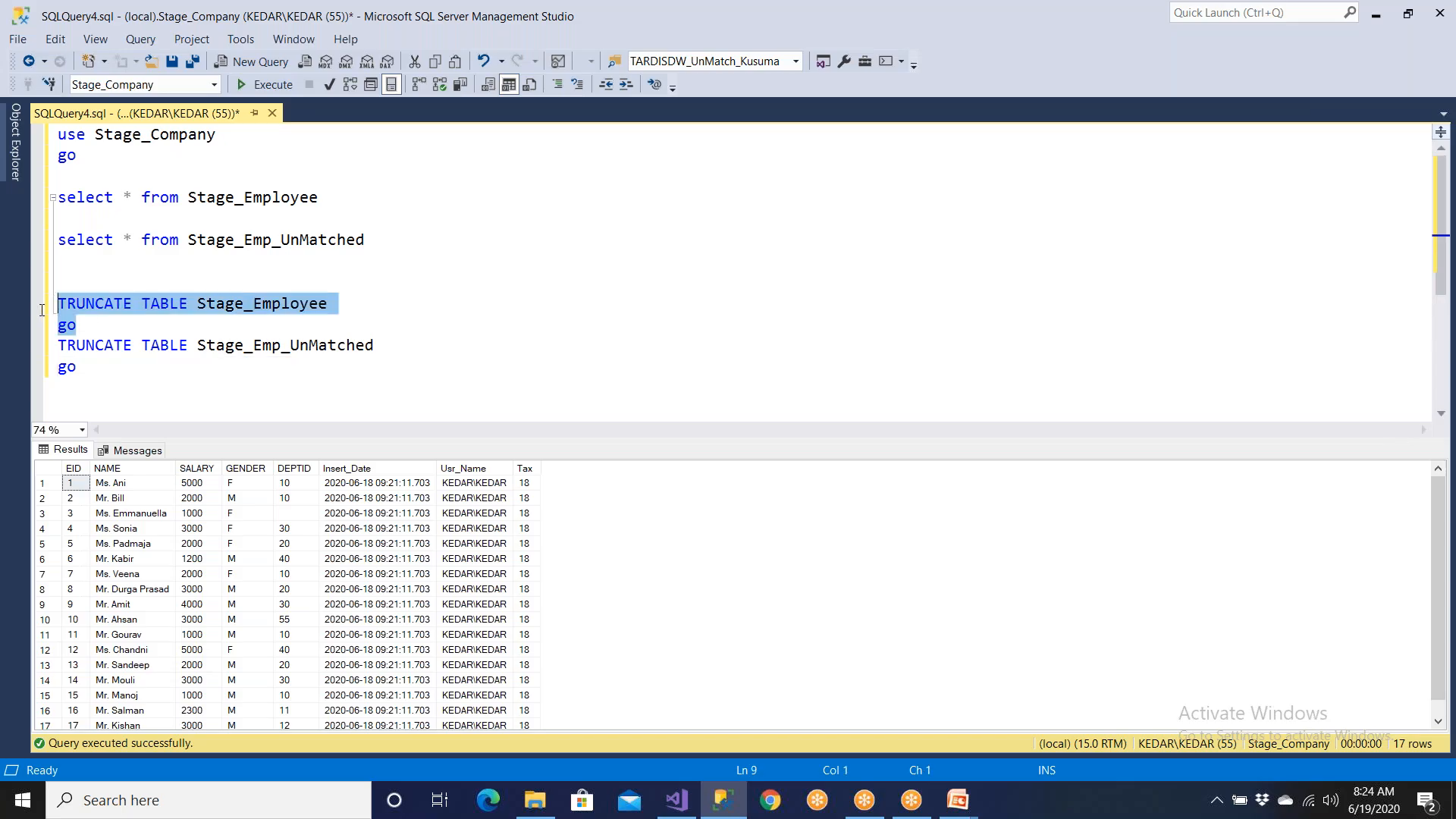
pyautogui.press('alt')
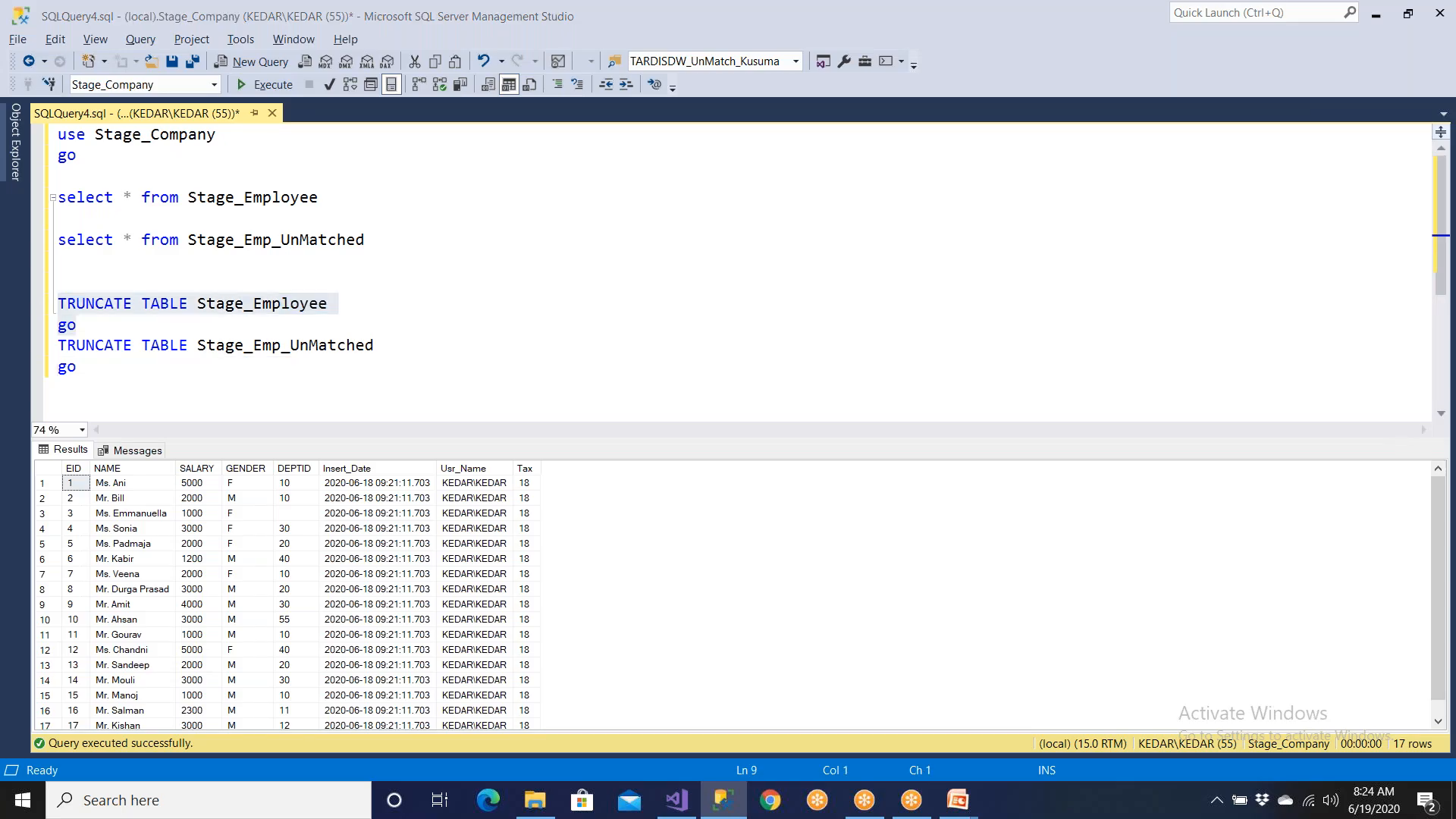
# - Replace the Execute SQL task's query in Visual Studio with TRUNCATE TABLE Stage_Employee and go on separate lines
pyautogui.hotkey('alt', 'Tab')
pyautogui.moveTo(416, 48); pyautogui.dragTo(2, 23)
pyautogui.write('TRUNCATE TABLE Stage_Employeego')
pyautogui.hotkey('ctrl', 'z')
pyautogui.write('TRUNCATE TABLE Stage_Employeego')
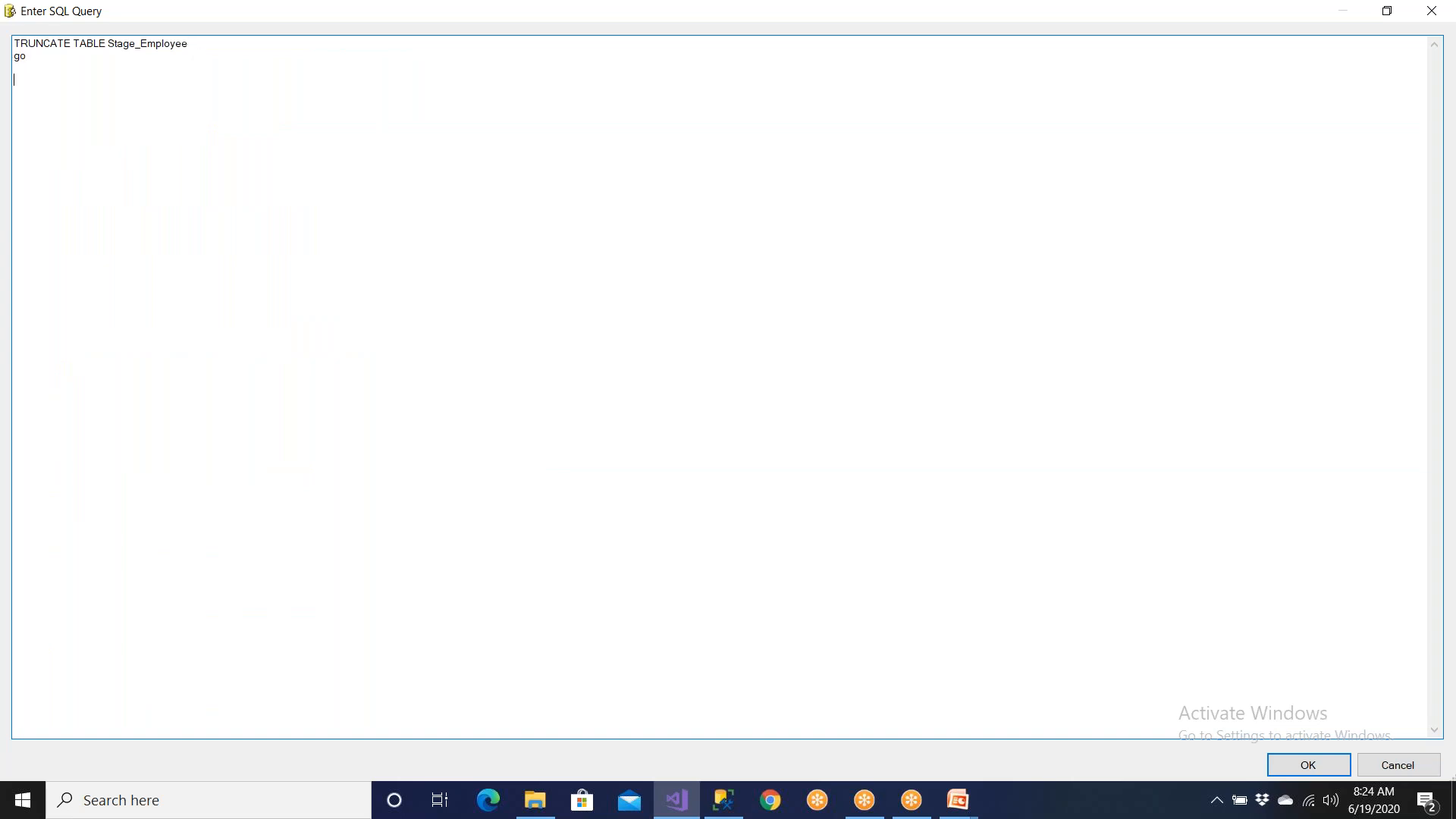
# - Copy TRUNCATE TABLE Stage_Emp_UnMatched into the task's query below the first go, end it with Go, and save the package
pyautogui.hotkey('alt', 'Tab')
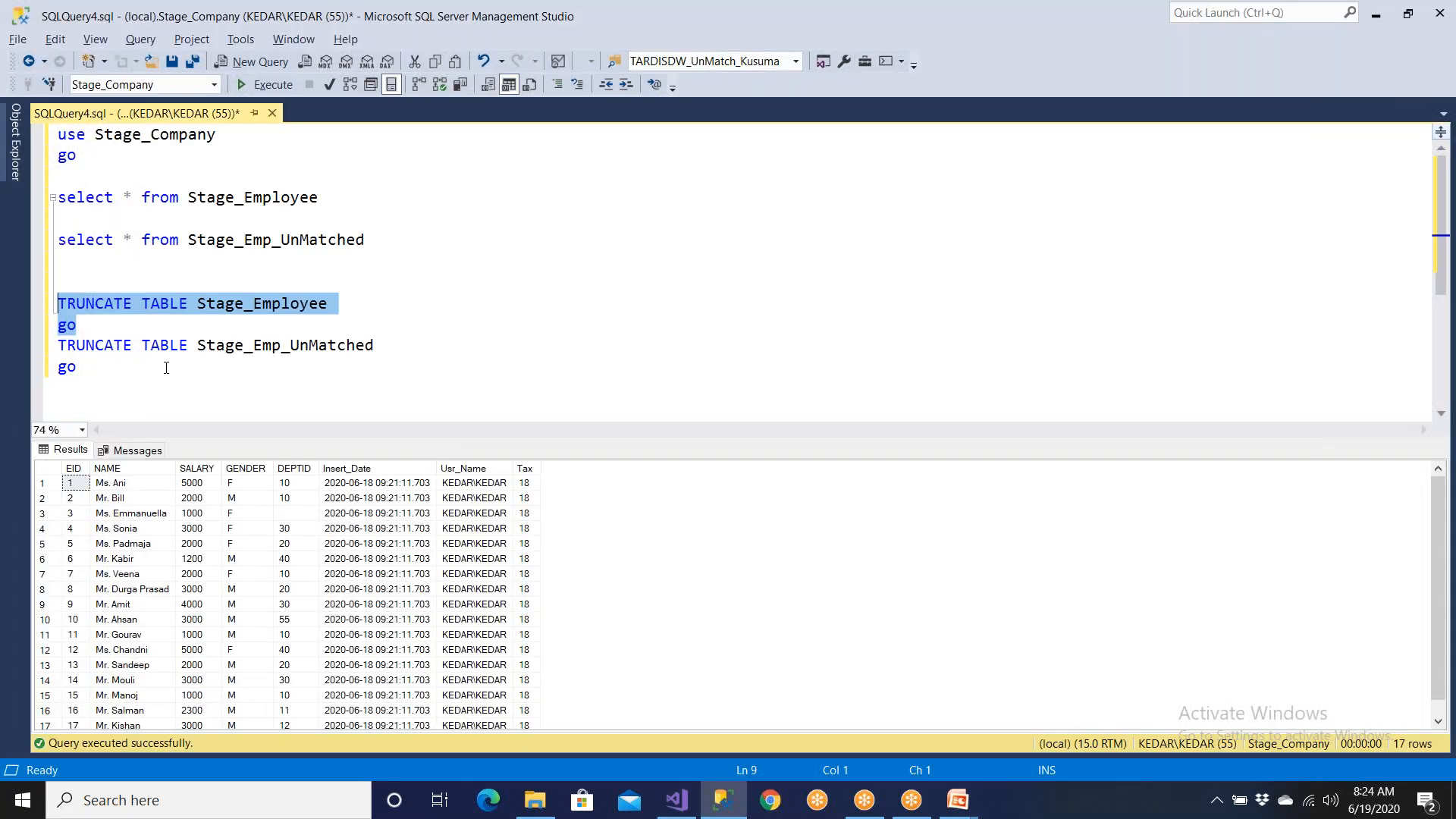
pyautogui.moveTo(384, 355); pyautogui.dragTo(29, 351)
pyautogui.hotkey('ctrl', 'c')
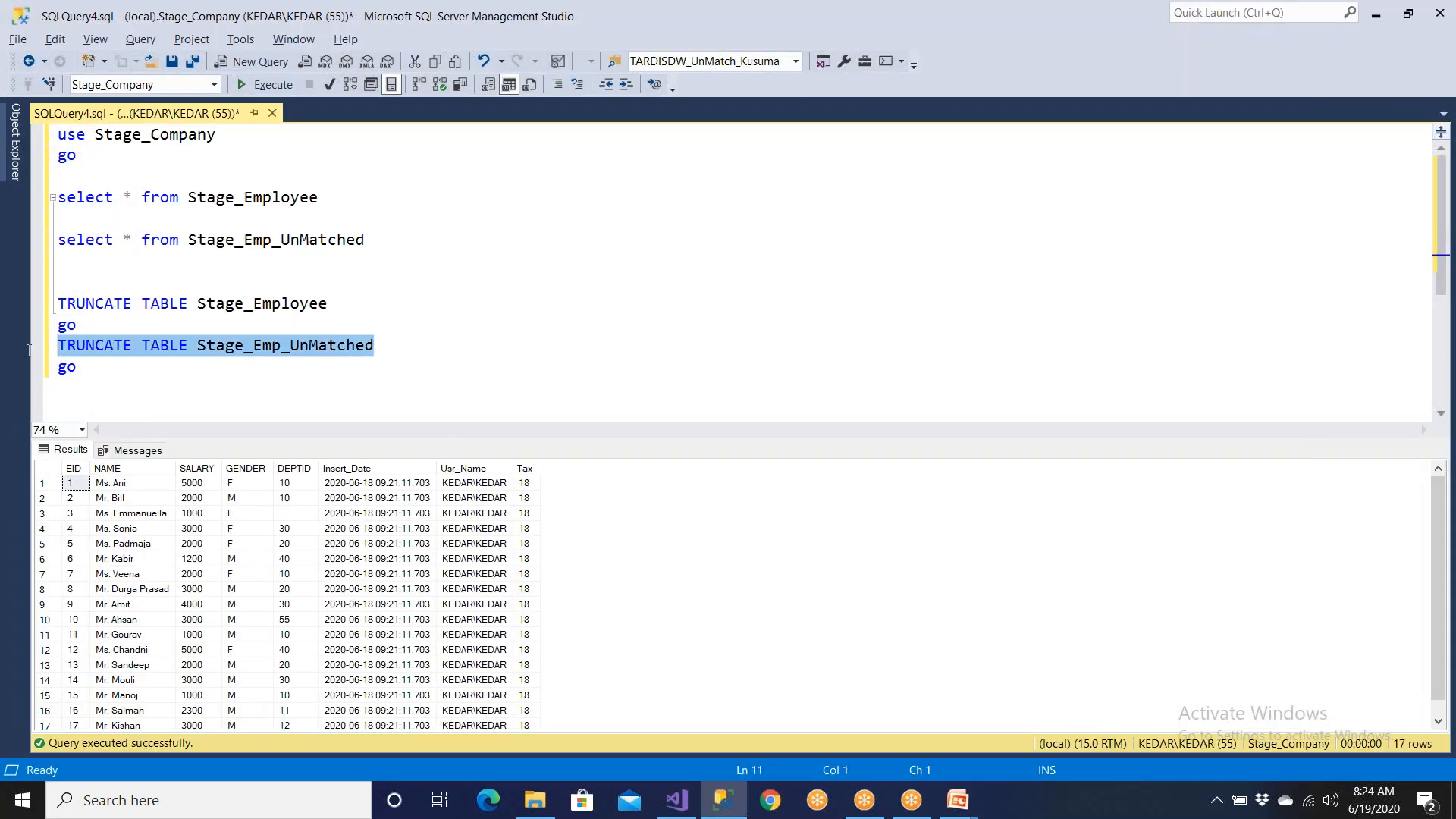
pyautogui.hotkey('alt', 'Tab')
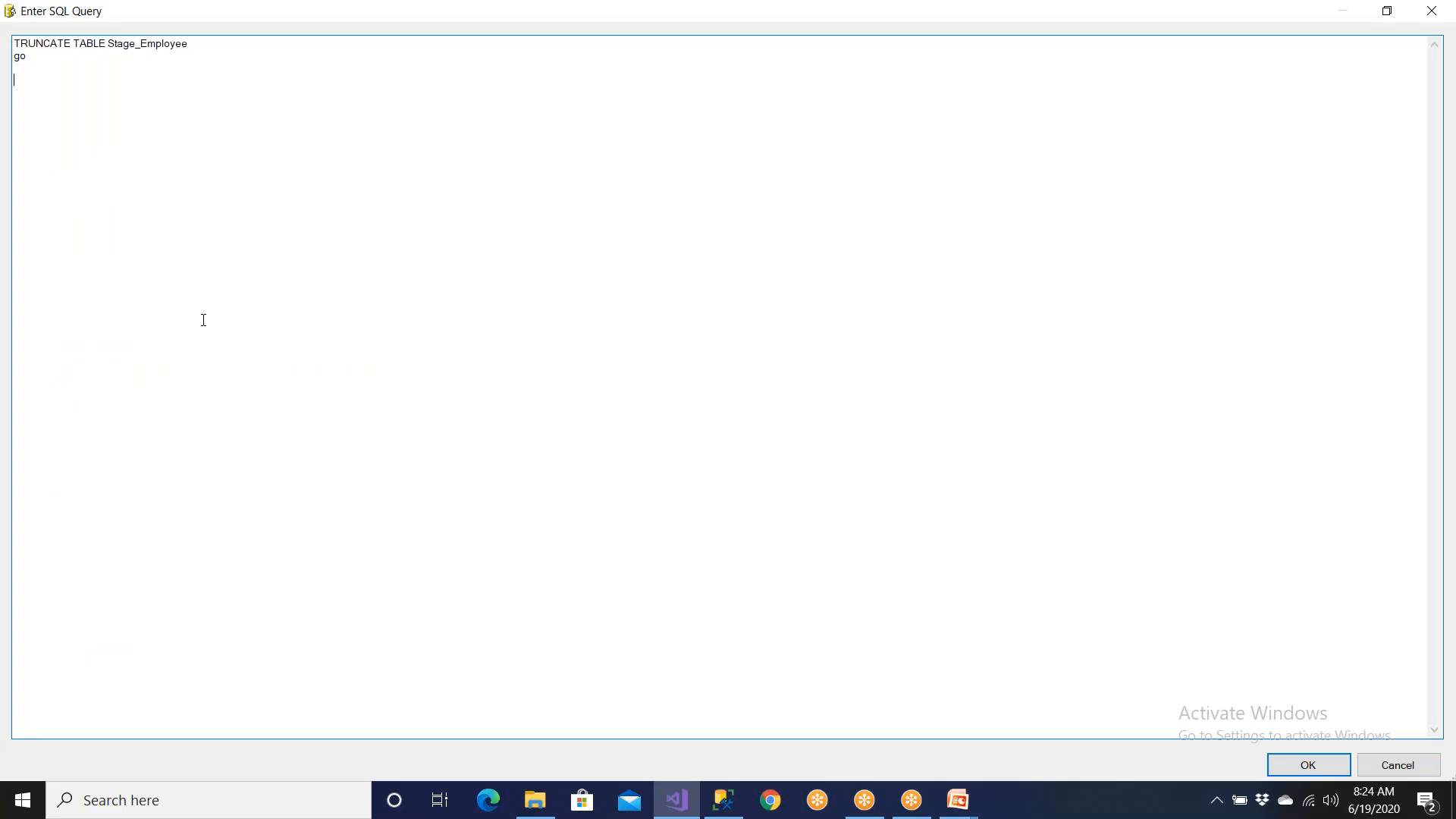
pyautogui.hotkey('ctrl', 'v')
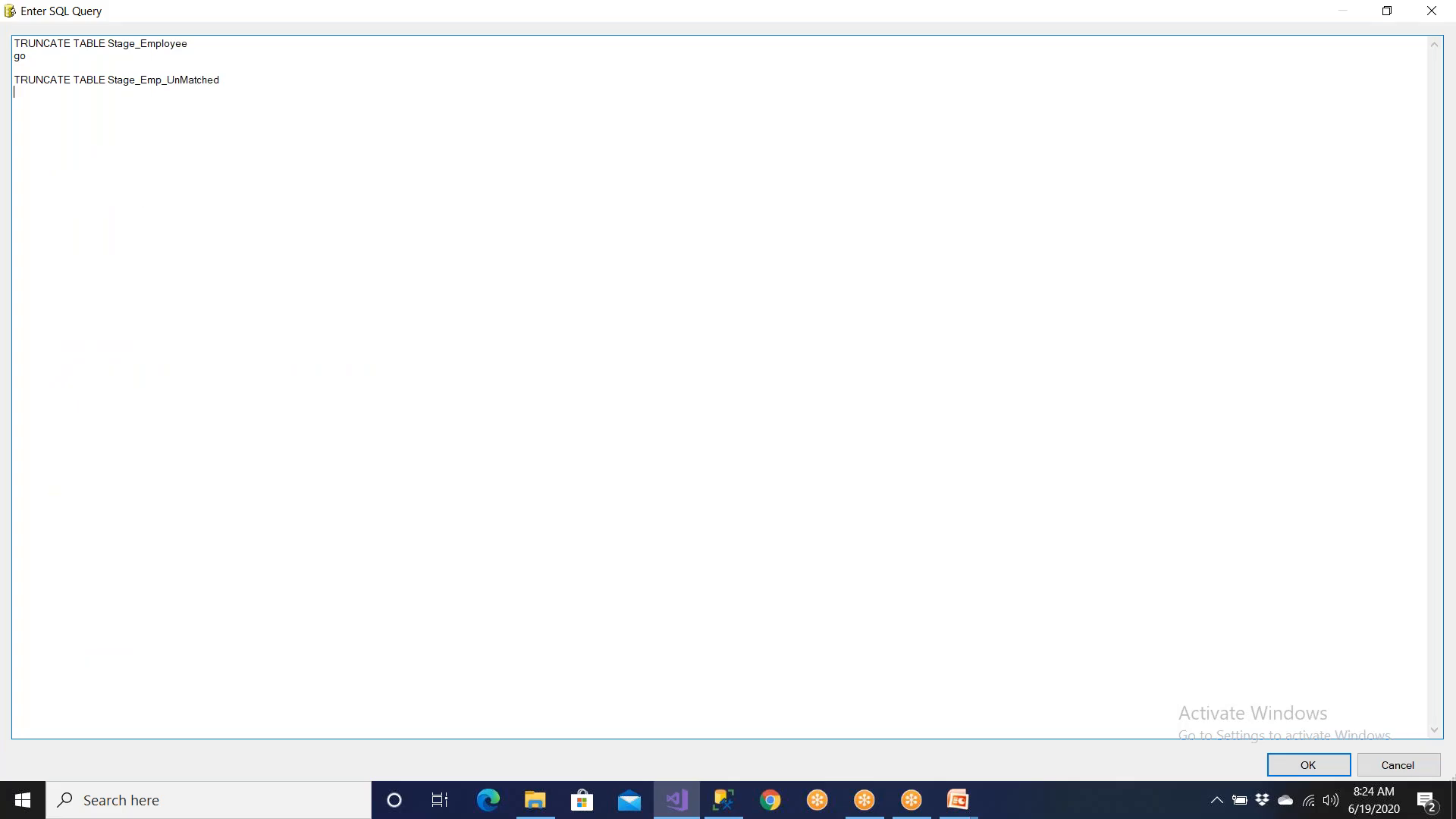
pyautogui.click(1293, 768)
pyautogui.click(1224, 745)
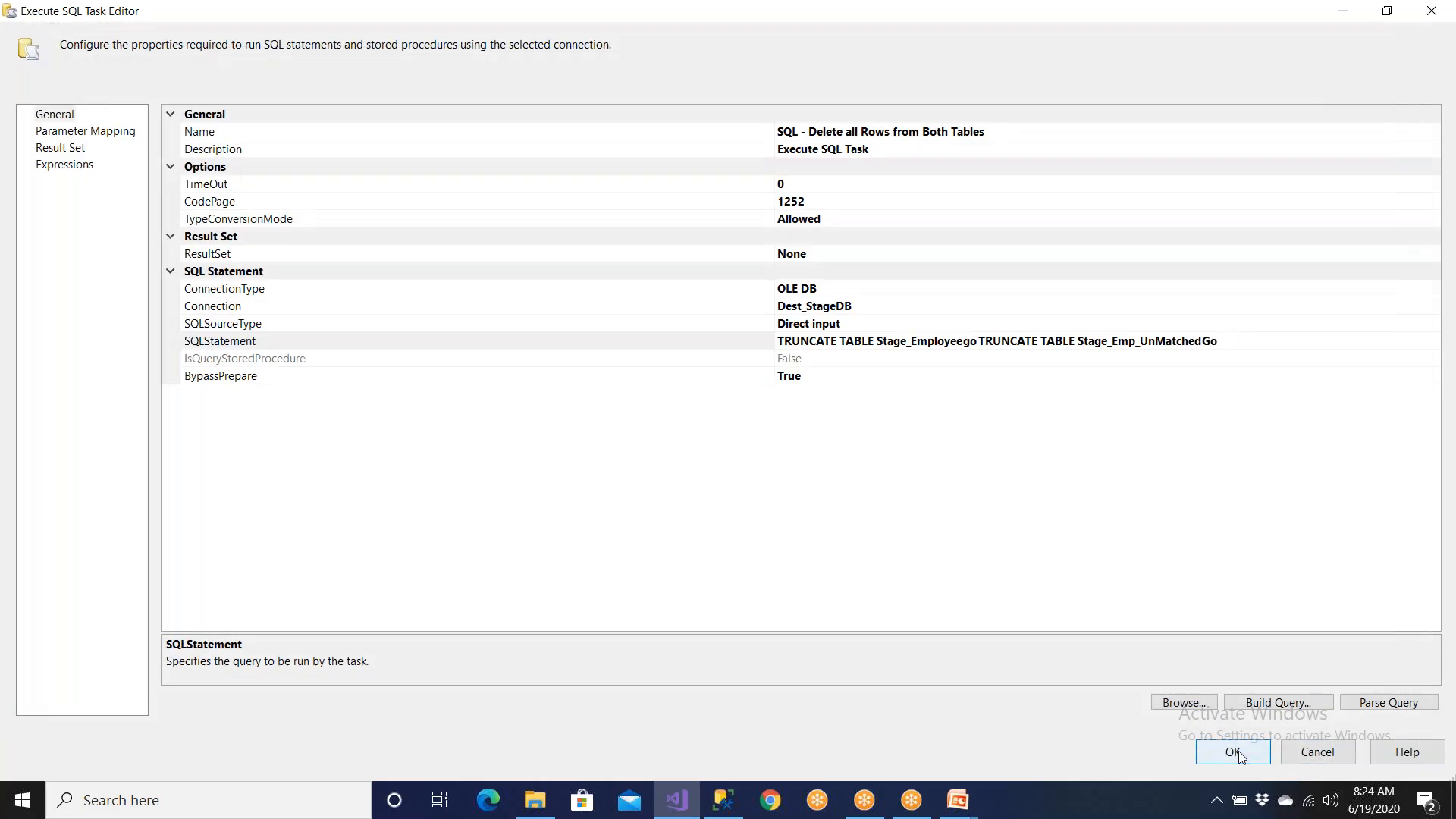
pyautogui.click(140, 61)
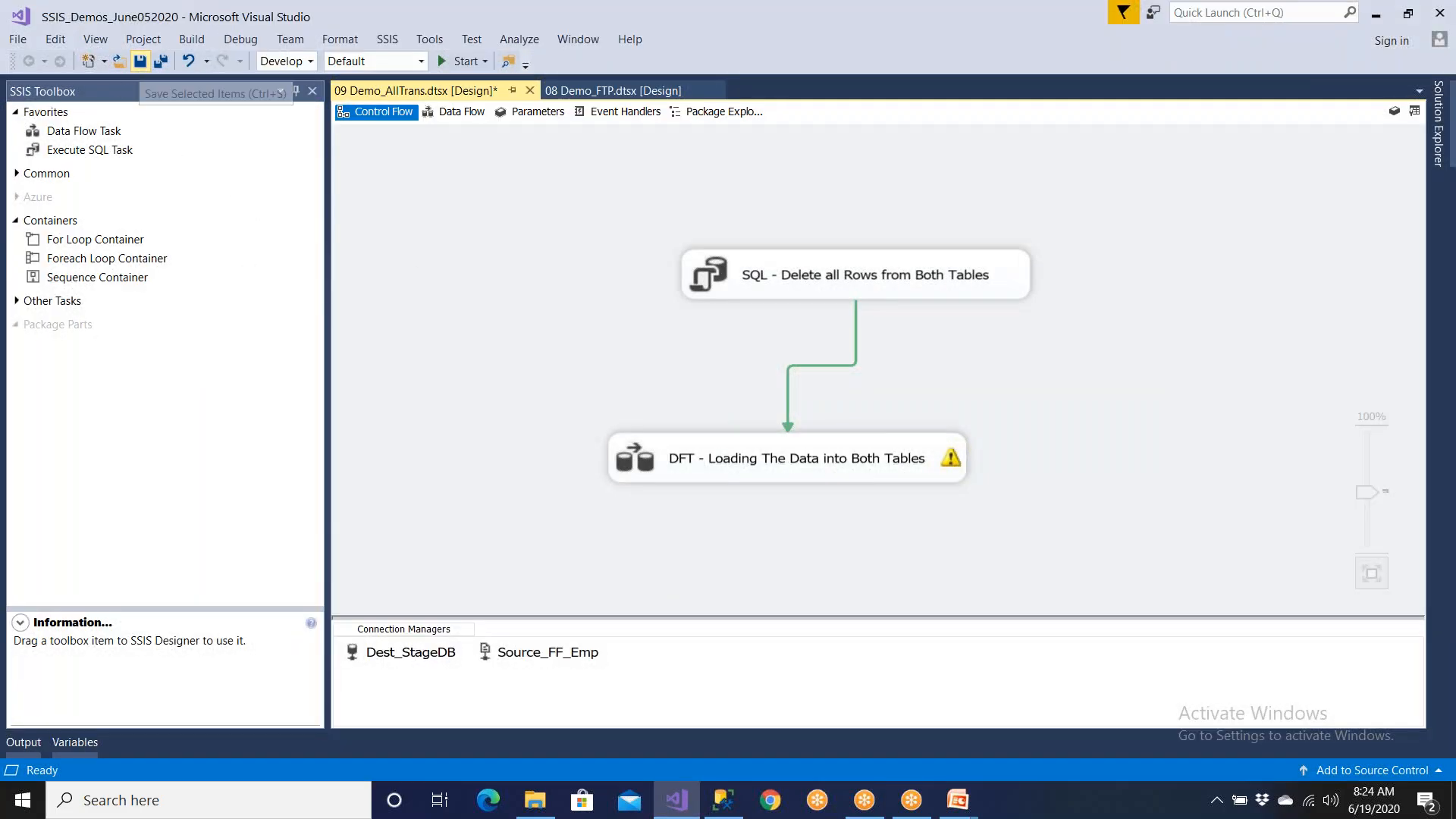
# - In the data flow, move the Dest Table - Matched Data destination to the lower left of Add Ms or Mr to the Emp Name
pyautogui.click(449, 114)
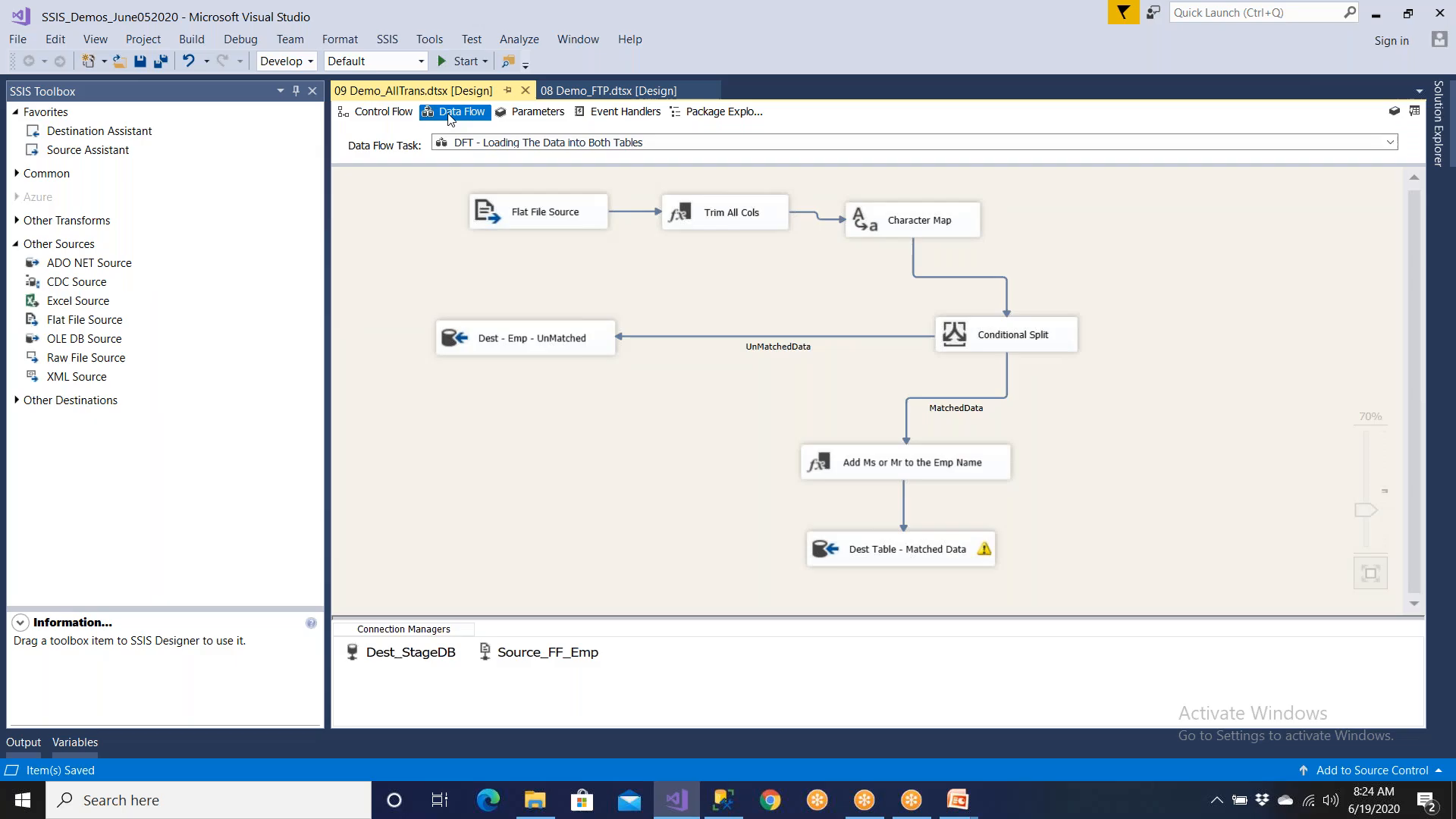
pyautogui.moveTo(872, 553); pyautogui.dragTo(716, 547)
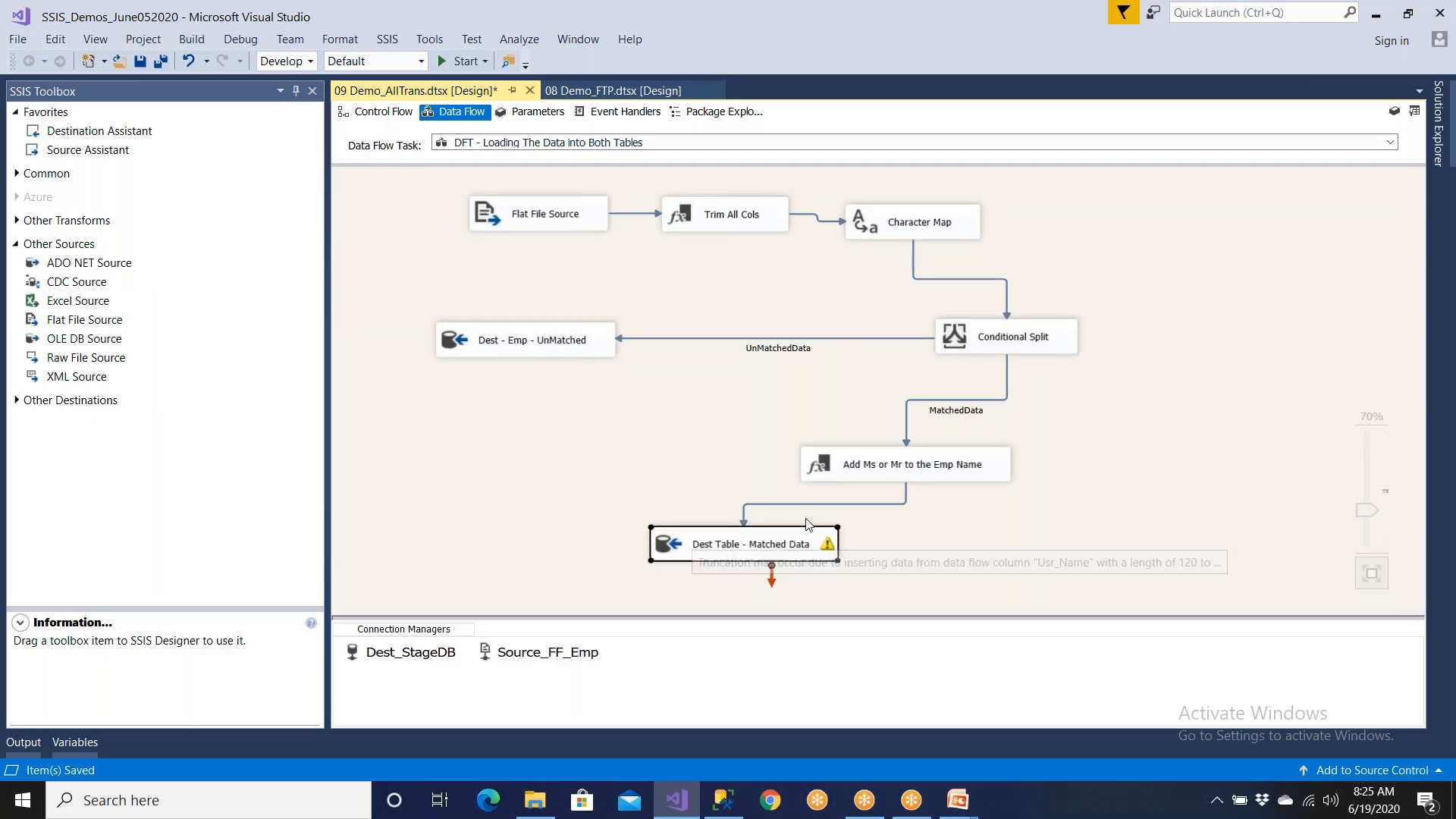
pyautogui.click(932, 481)
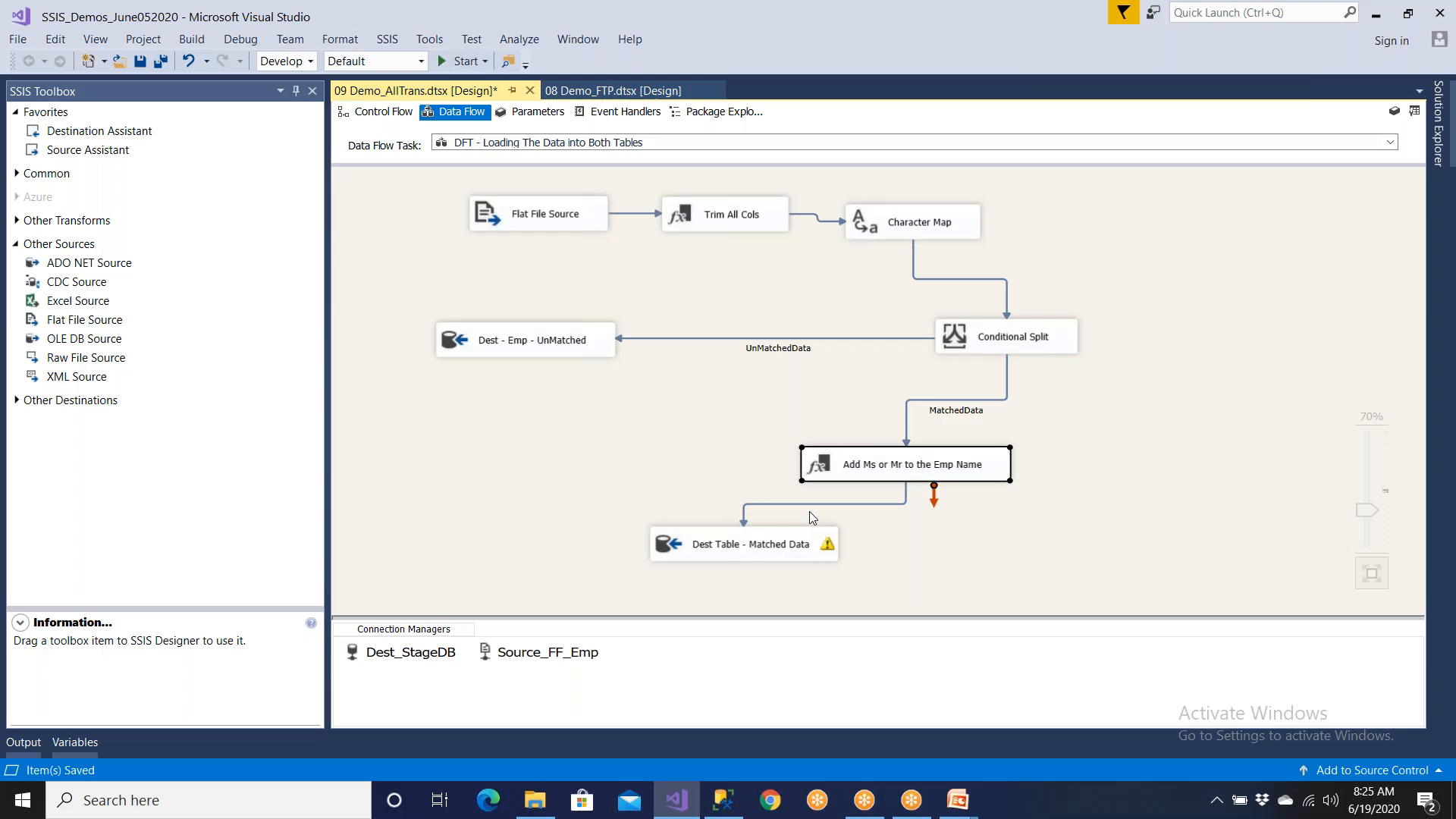
pyautogui.click(753, 548)
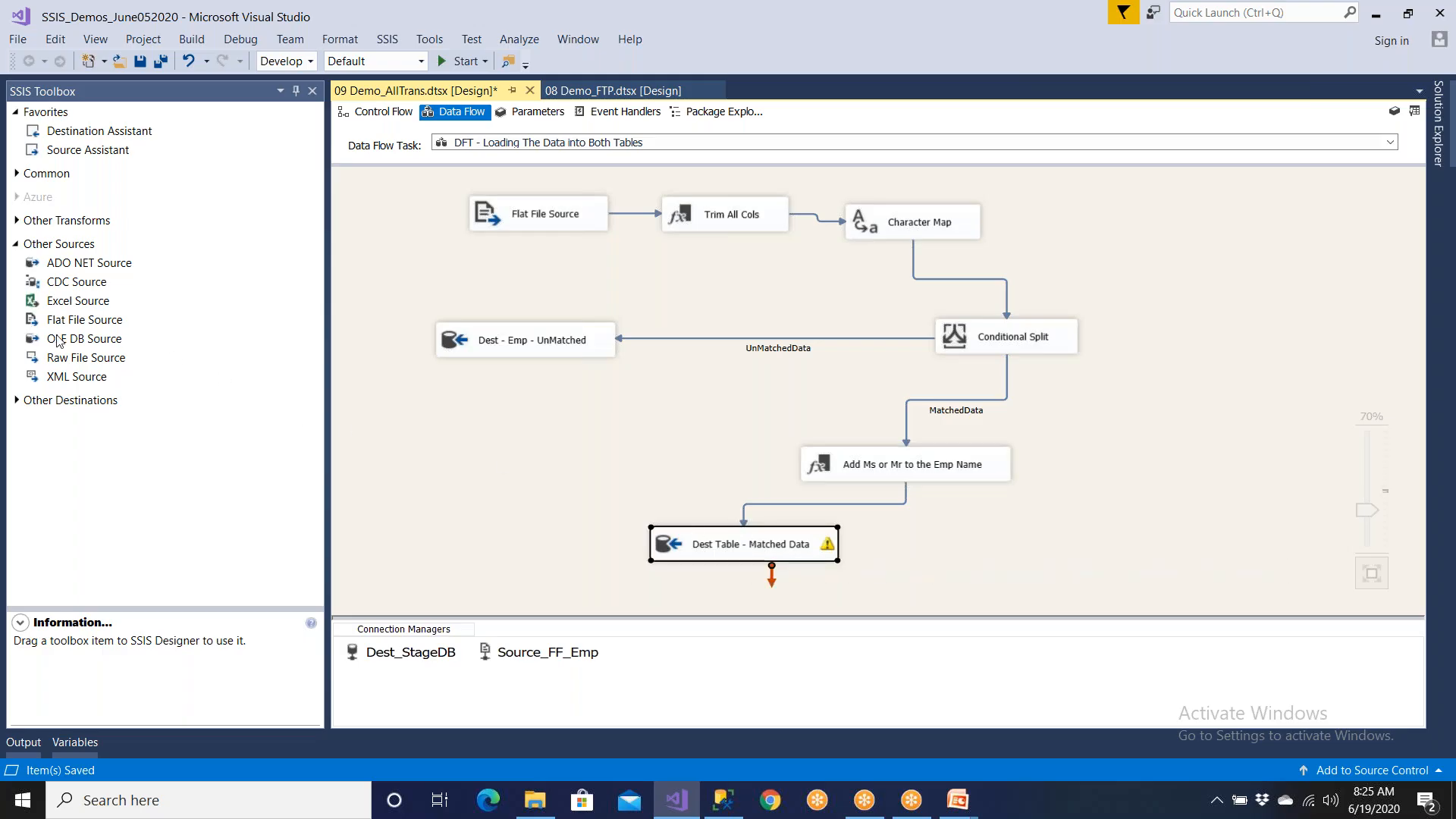
# - Add an Excel Destination to the data flow, to the right of Dest Table - Matched Data
pyautogui.click(16, 244)
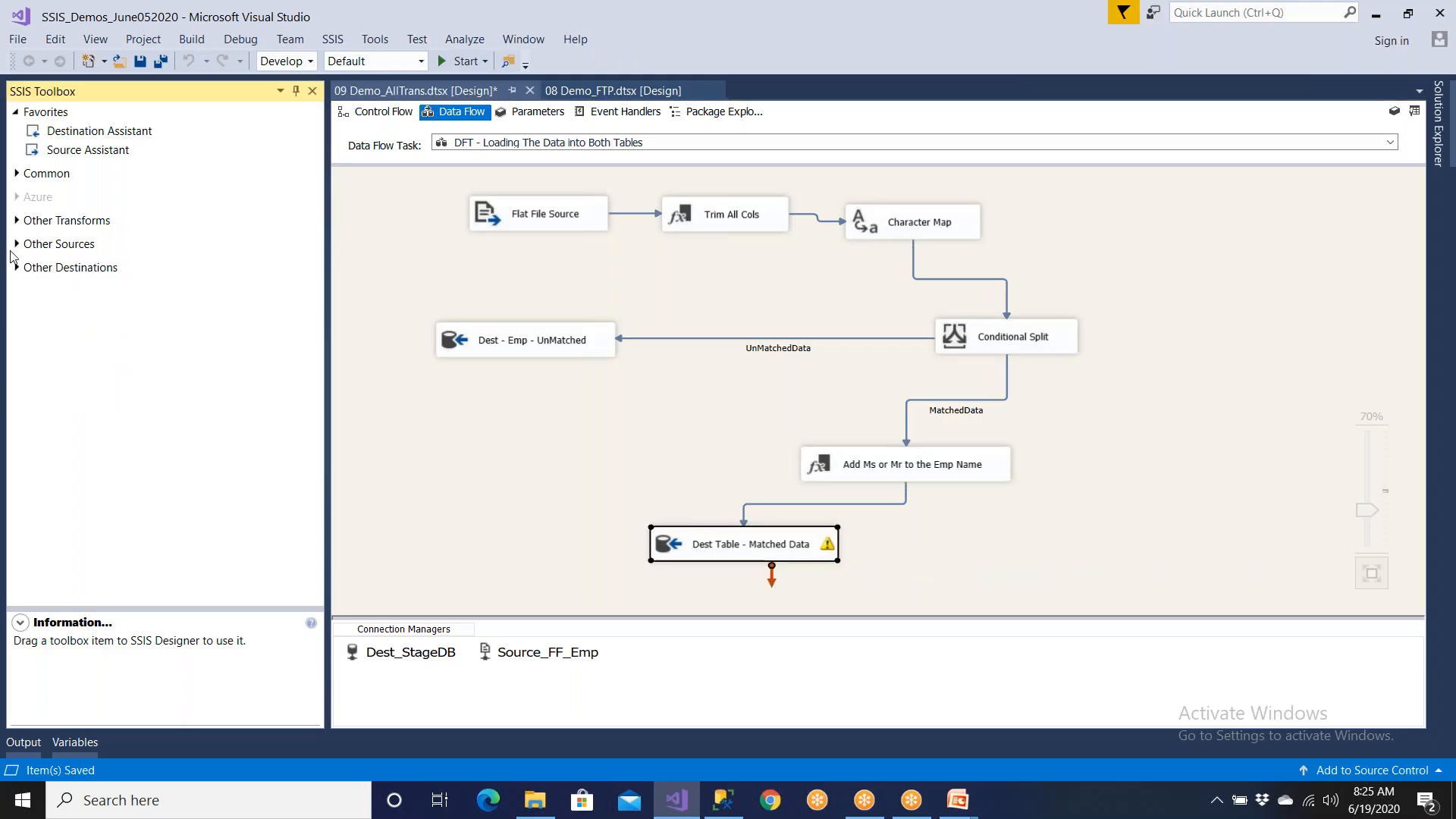
pyautogui.click(18, 268)
pyautogui.moveTo(76, 365); pyautogui.dragTo(1093, 567)
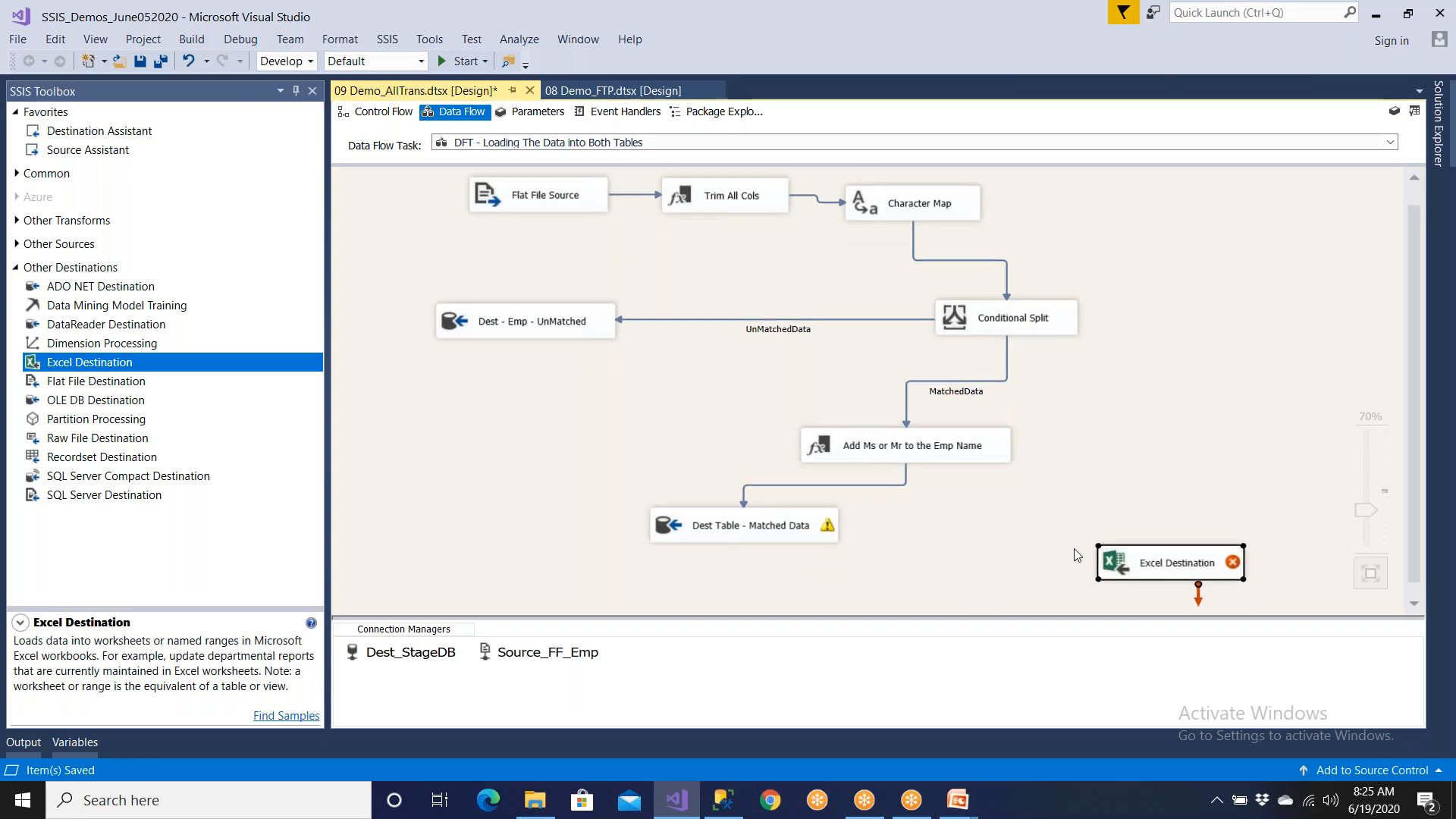
pyautogui.click(947, 453)
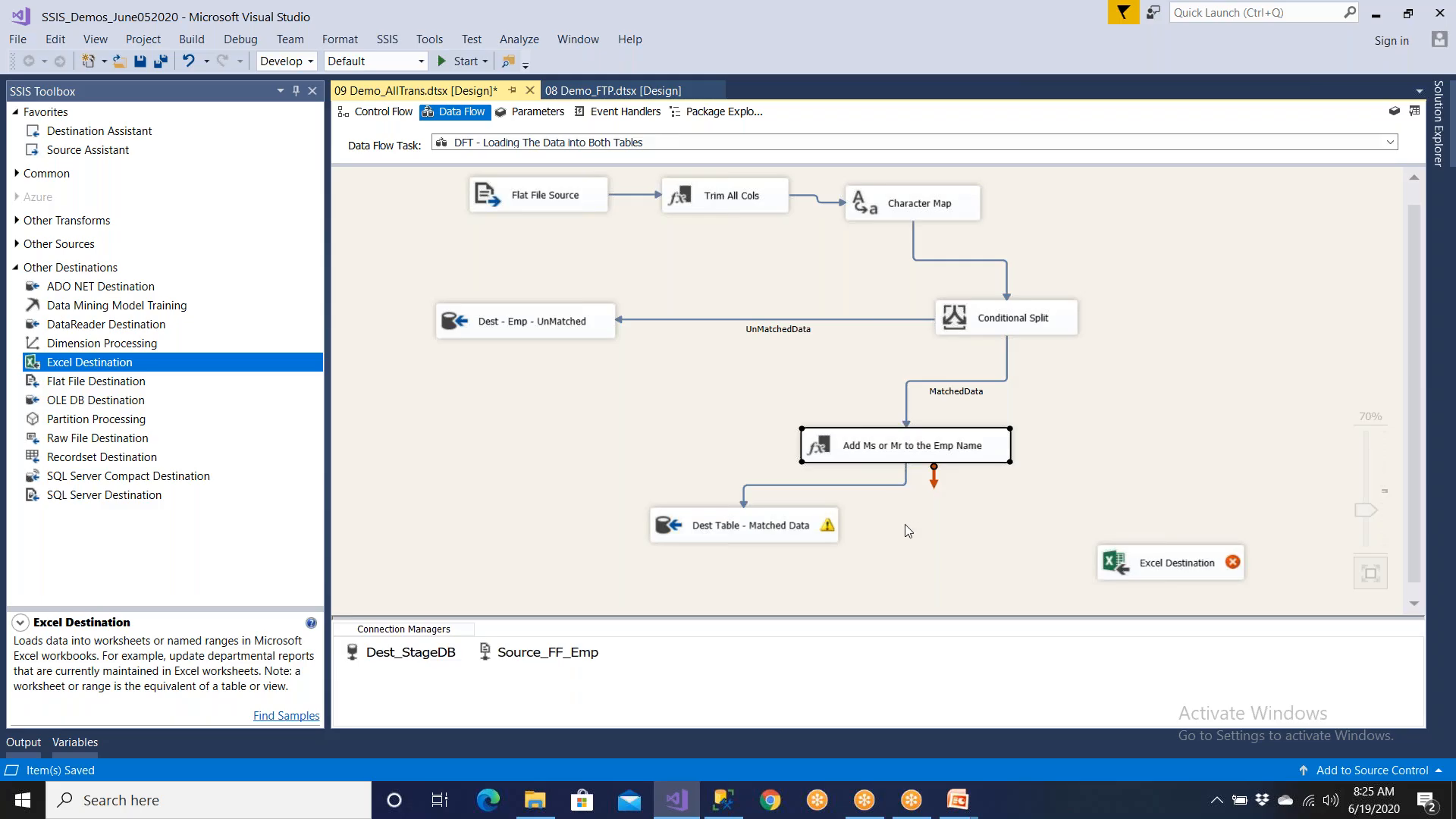
pyautogui.click(1119, 563)
pyautogui.moveTo(1118, 562); pyautogui.dragTo(1081, 533)
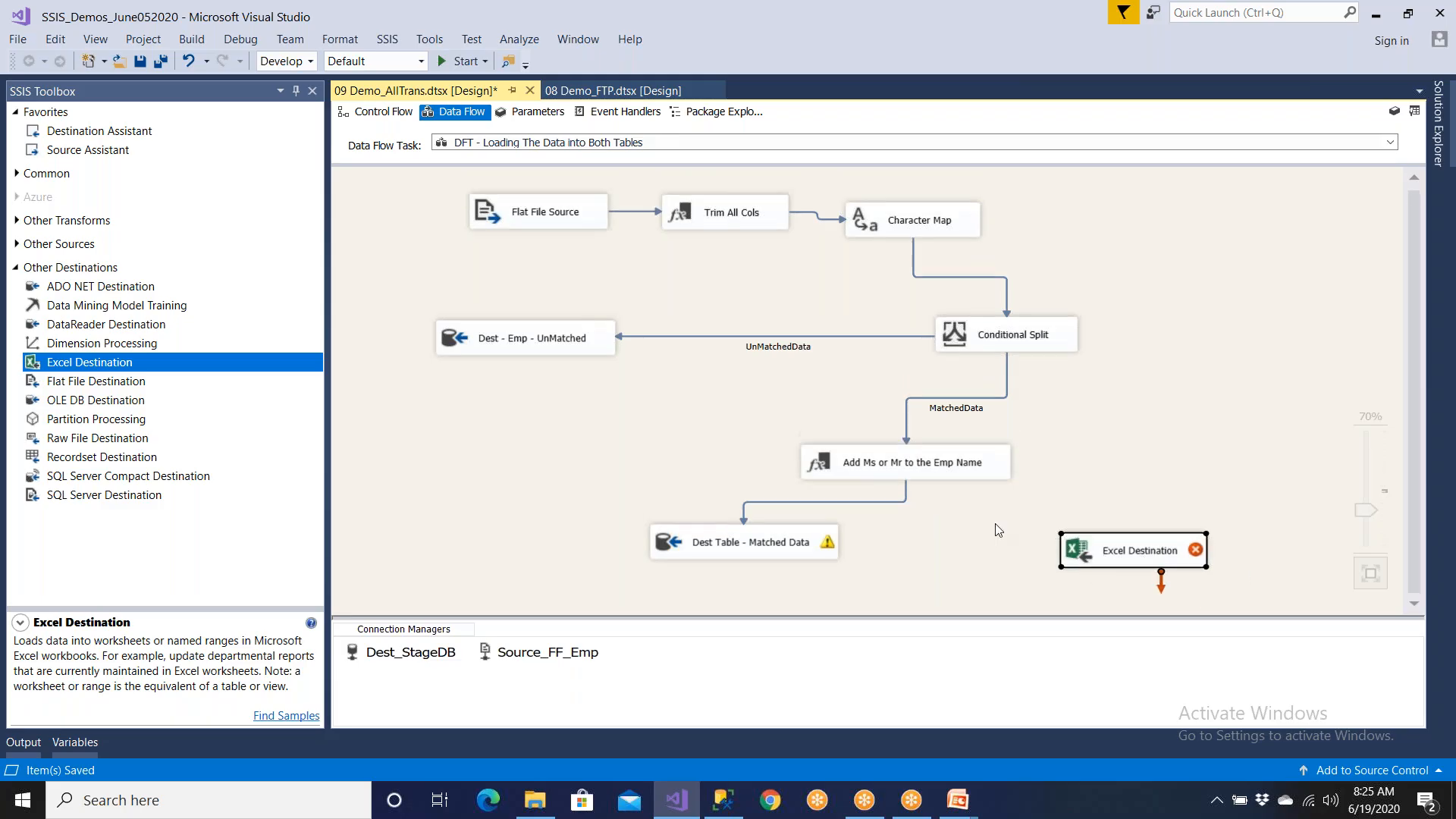
pyautogui.click(808, 557)
pyautogui.click(1081, 561)
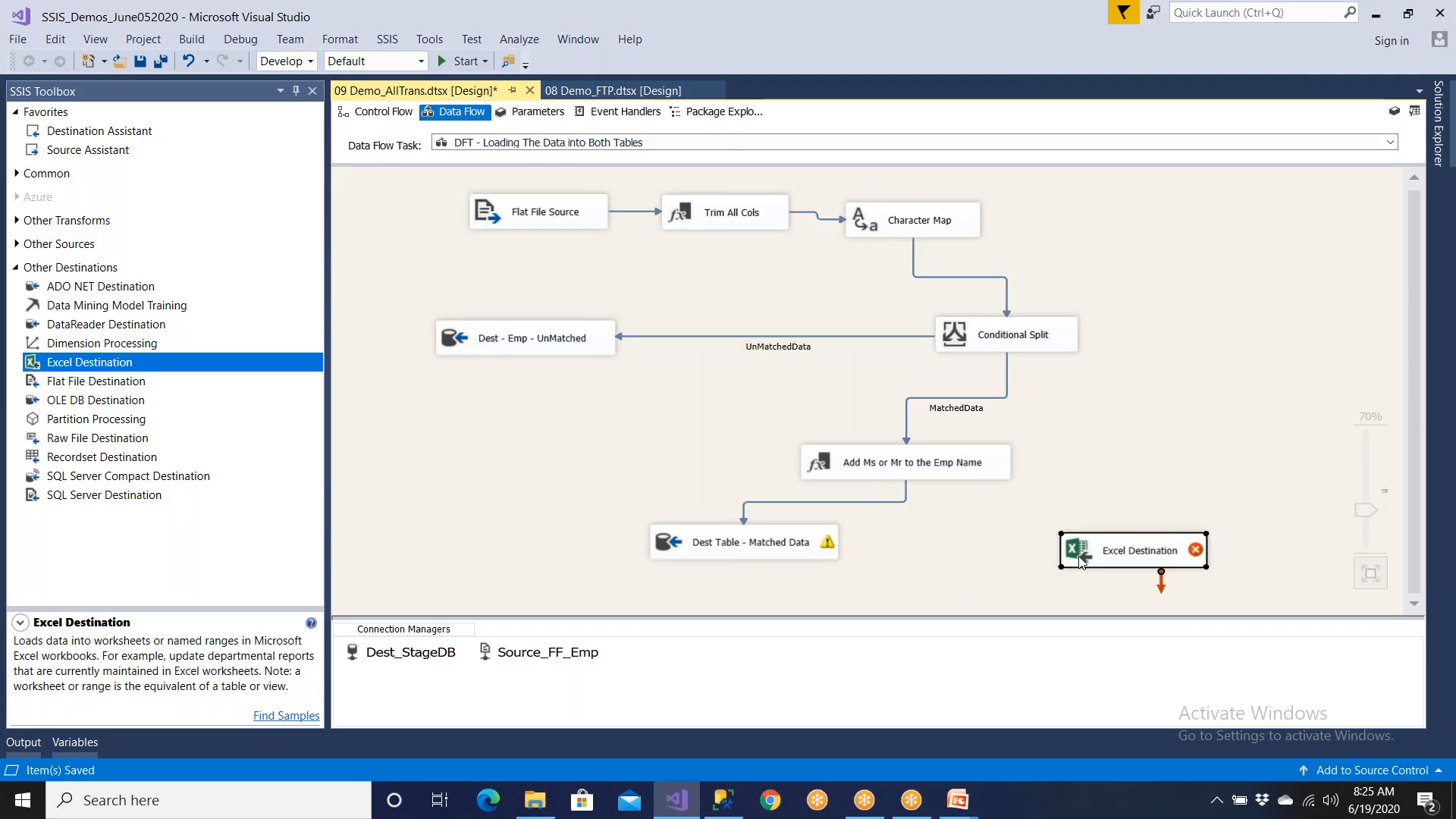
# - Delete the data path between Add Ms or Mr to the Emp Name and Dest Table - Matched Data
pyautogui.click(941, 479)
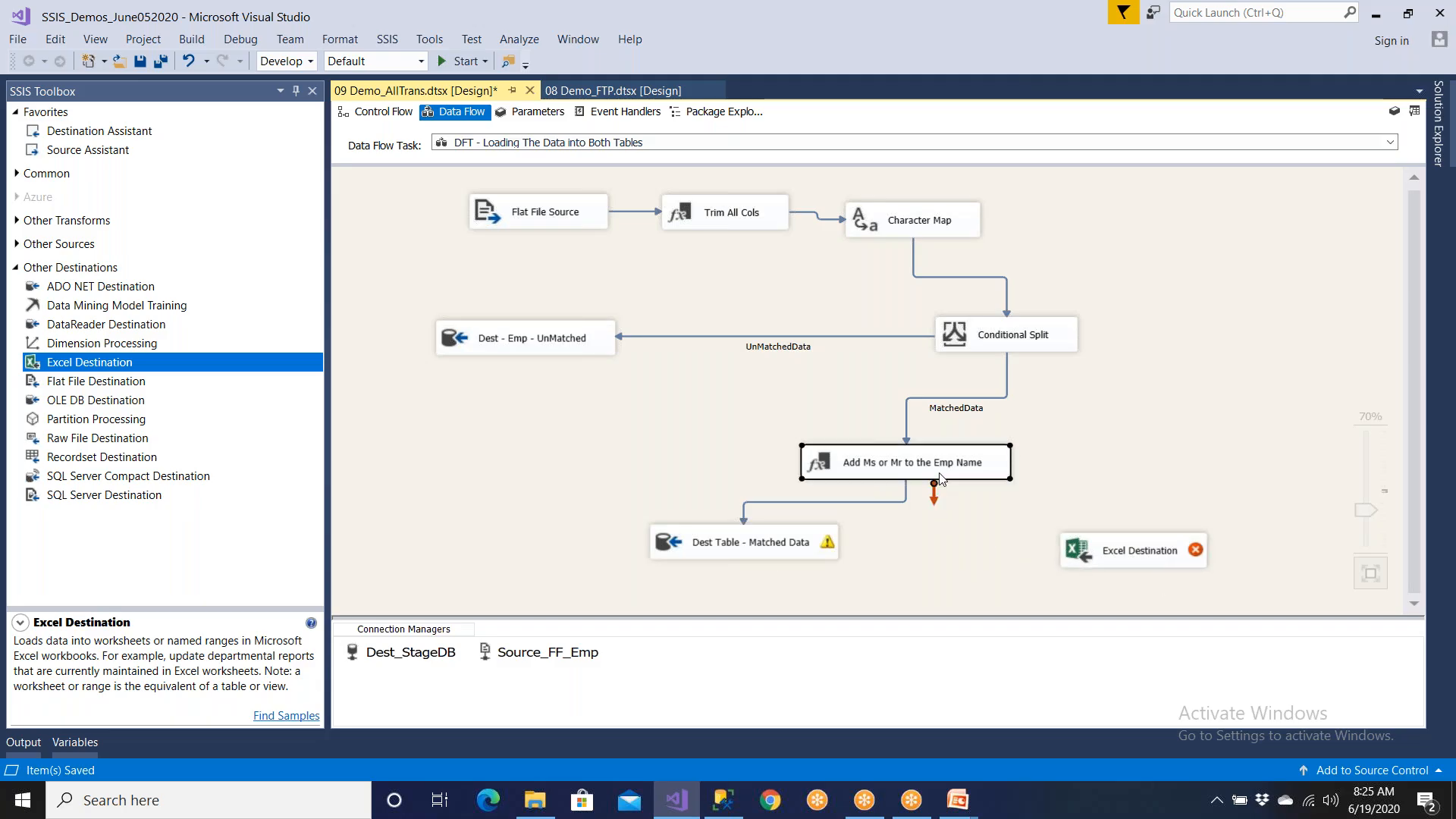
pyautogui.click(862, 502)
pyautogui.press('Delete')
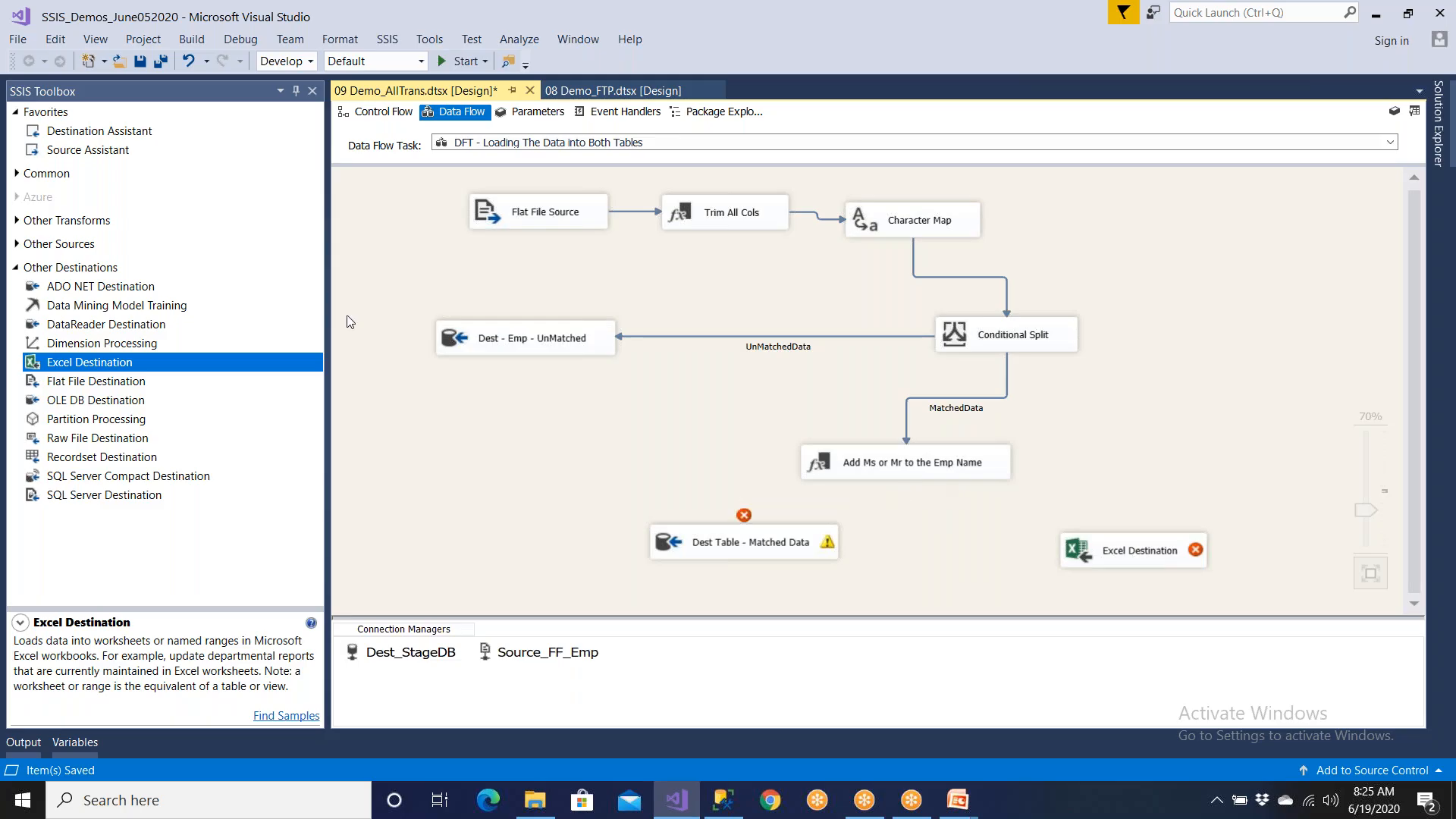
# - Add a Multicast transformation beside Add Ms or Mr to the Emp Name and connect that component's output to it
pyautogui.click(18, 176)
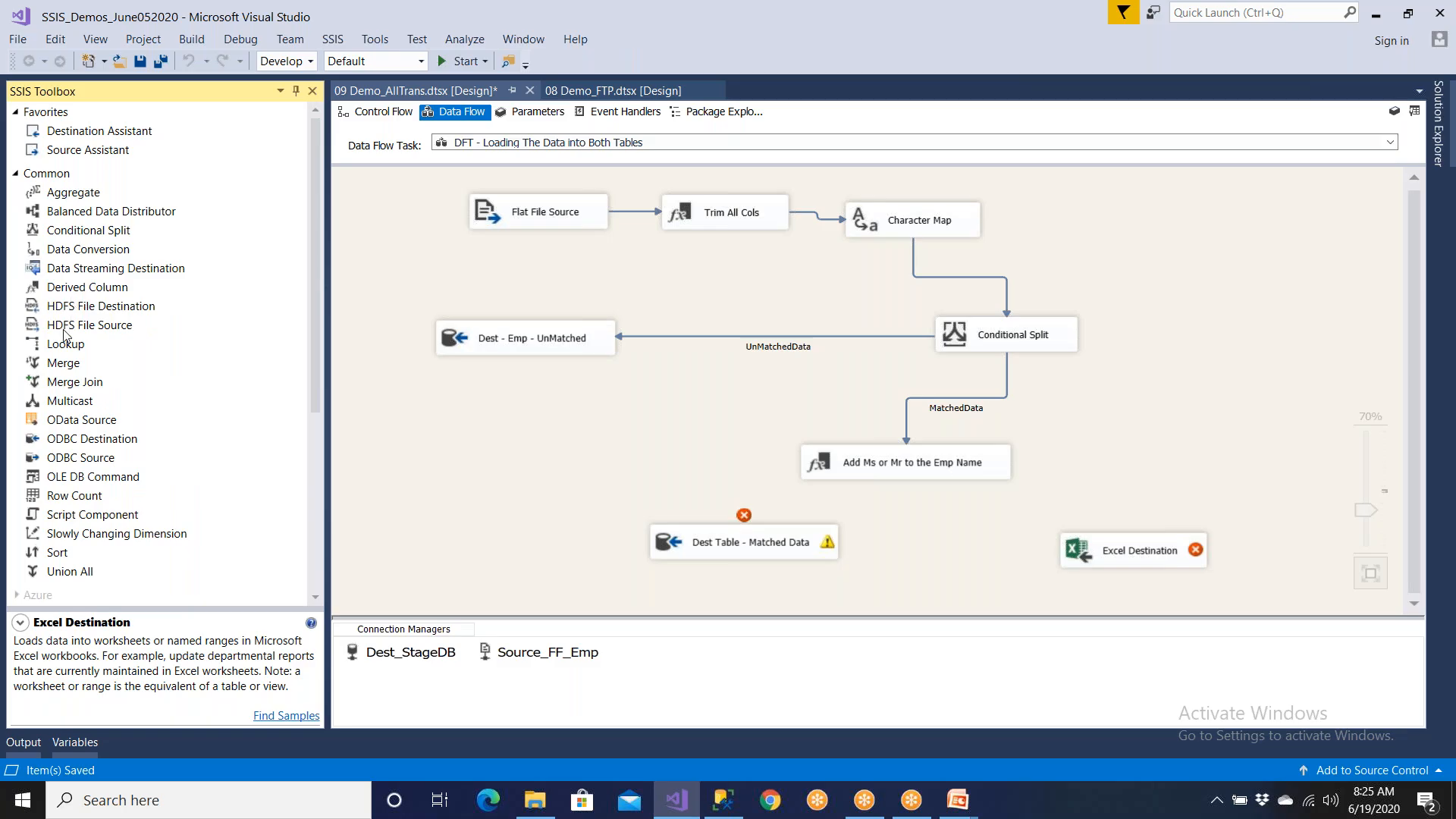
pyautogui.moveTo(84, 402); pyautogui.dragTo(1076, 413)
pyautogui.moveTo(1120, 472); pyautogui.dragTo(1263, 411)
pyautogui.click(1092, 415)
pyautogui.moveTo(1009, 446); pyautogui.dragTo(1274, 421)
pyautogui.doubleClick(1274, 426)
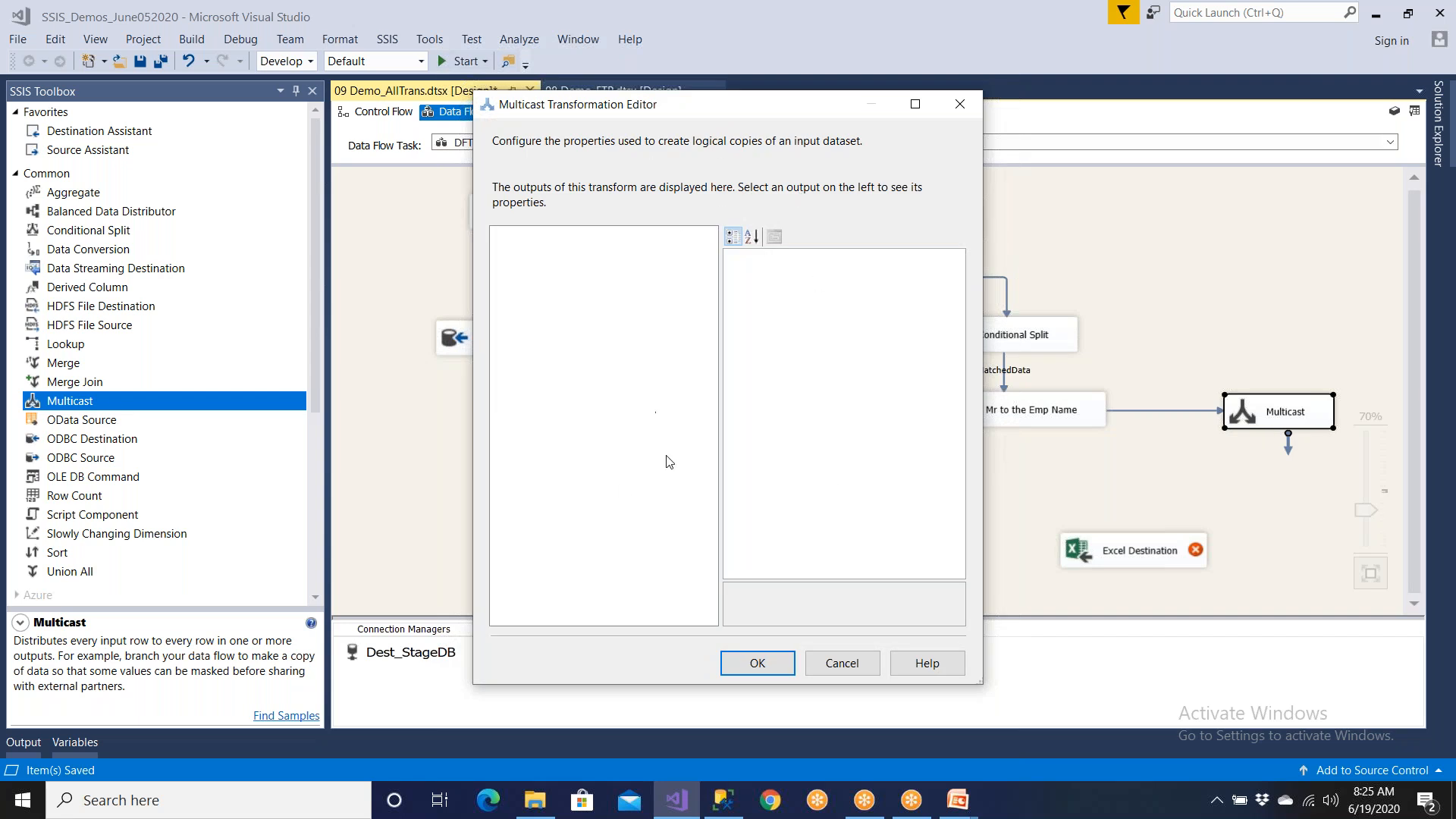
pyautogui.click(843, 672)
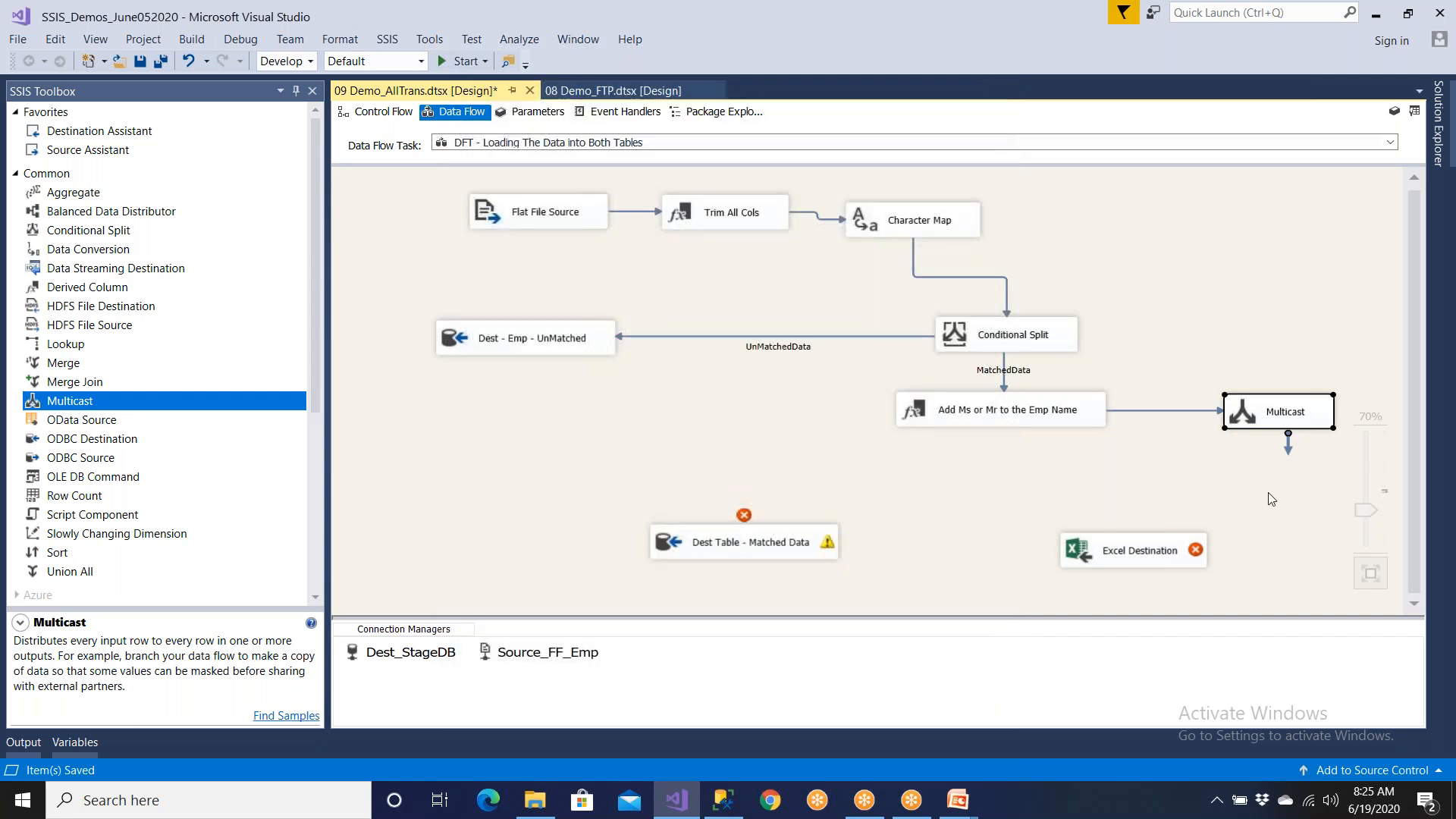
# - Connect Multicast outputs to Dest Table - Matched Data and the Excel Destination, and shift both destinations to the left
pyautogui.moveTo(1289, 448); pyautogui.dragTo(808, 552)
pyautogui.moveTo(1288, 425); pyautogui.dragTo(953, 502)
pyautogui.moveTo(1141, 564); pyautogui.dragTo(1137, 578)
pyautogui.moveTo(747, 534); pyautogui.dragTo(621, 532)
pyautogui.moveTo(1101, 560); pyautogui.dragTo(968, 563)
pyautogui.click(963, 487)
pyautogui.moveTo(952, 506); pyautogui.dragTo(983, 559)
# - Create an Excel connection manager for the Excel Destination that points to D:\Archive\Empl_Matched.xlsx, with column names in the first row
pyautogui.doubleClick(1040, 570)
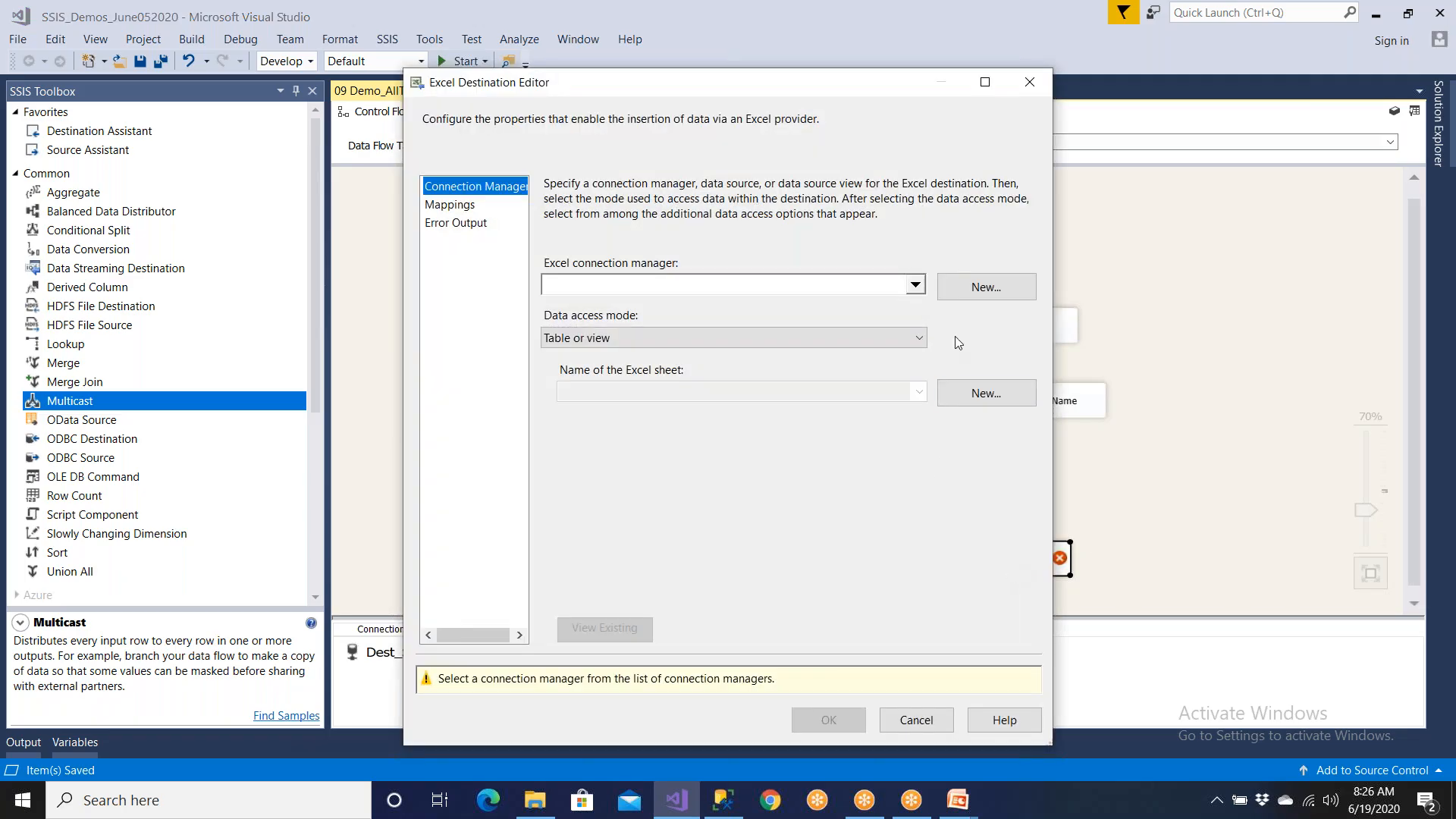
pyautogui.click(971, 292)
pyautogui.click(920, 402)
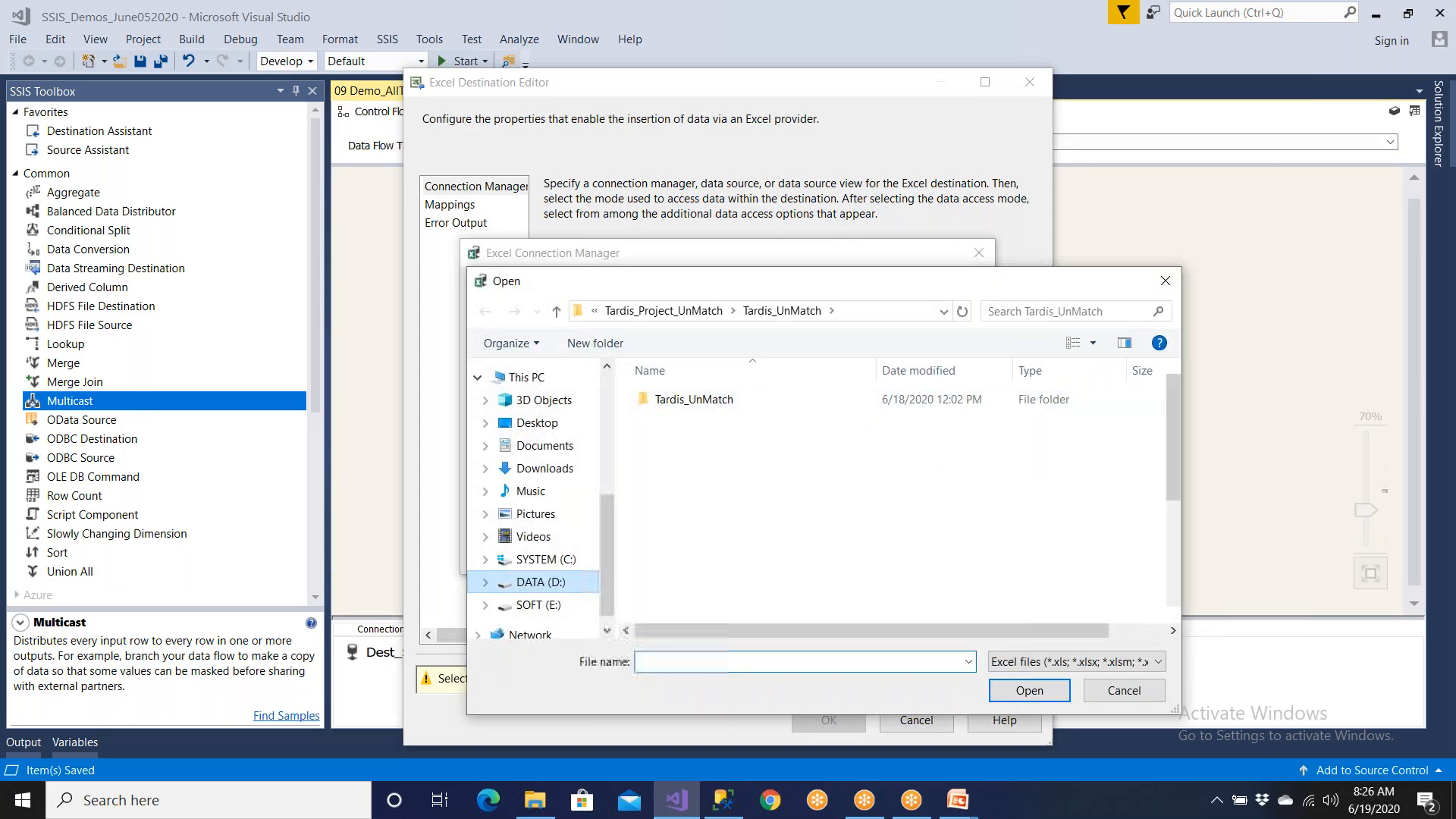
pyautogui.click(540, 581)
pyautogui.scroll(5, 697, 455)
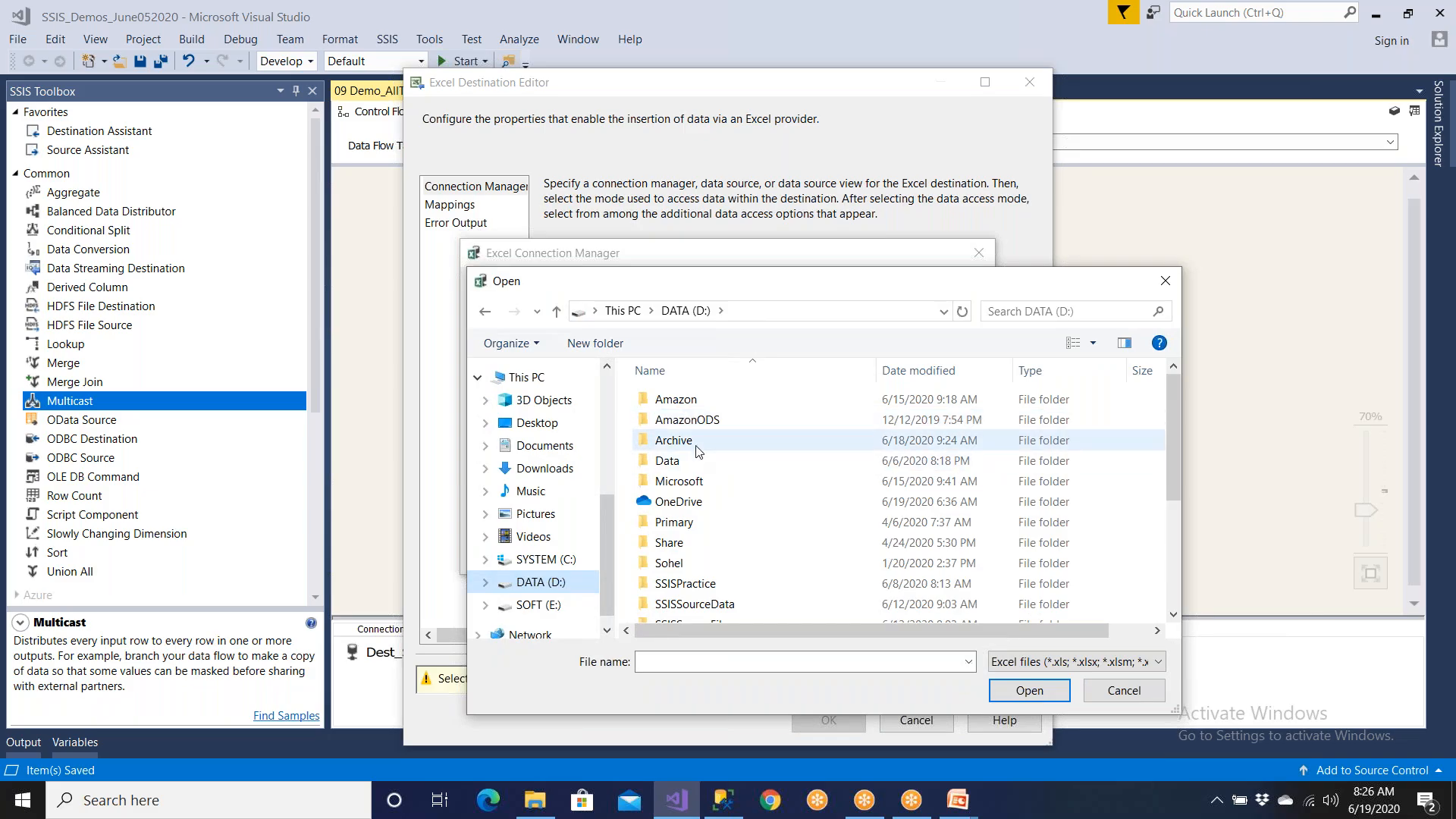
pyautogui.doubleClick(698, 447)
pyautogui.click(718, 406)
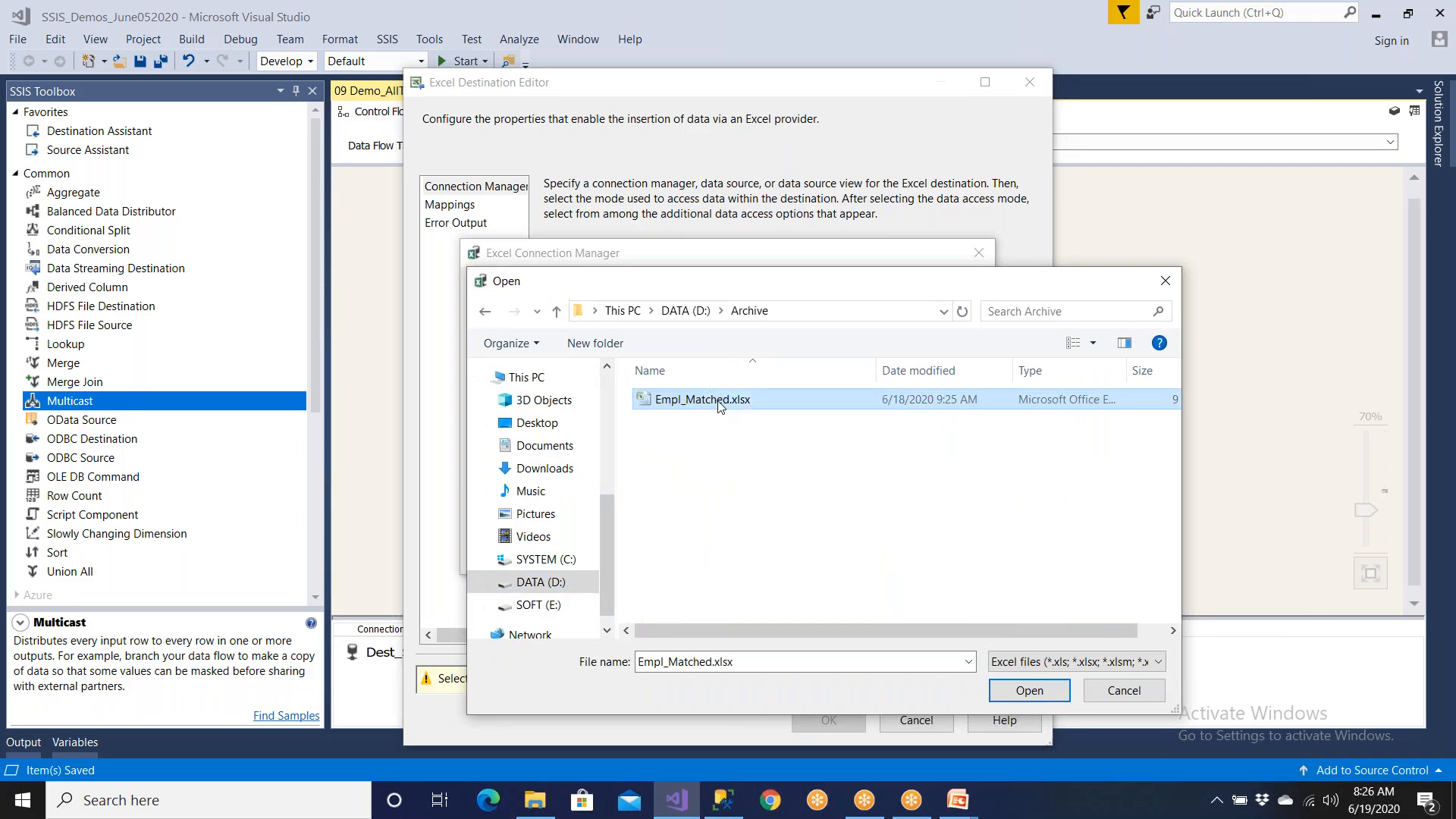
pyautogui.click(1029, 690)
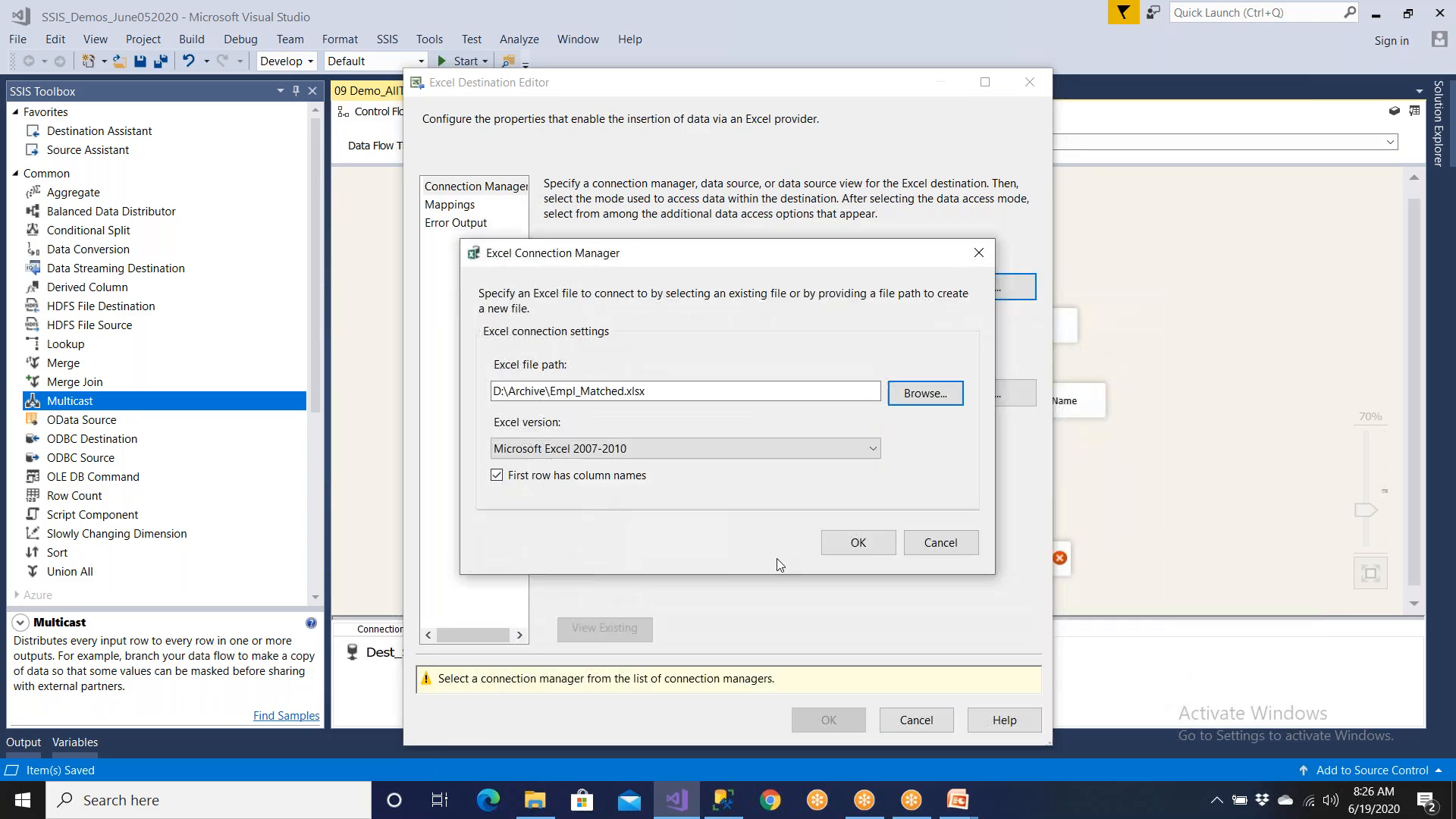
pyautogui.click(857, 543)
# - Set Emp$ as the Excel Destination's target sheet and open its column mappings
pyautogui.click(919, 391)
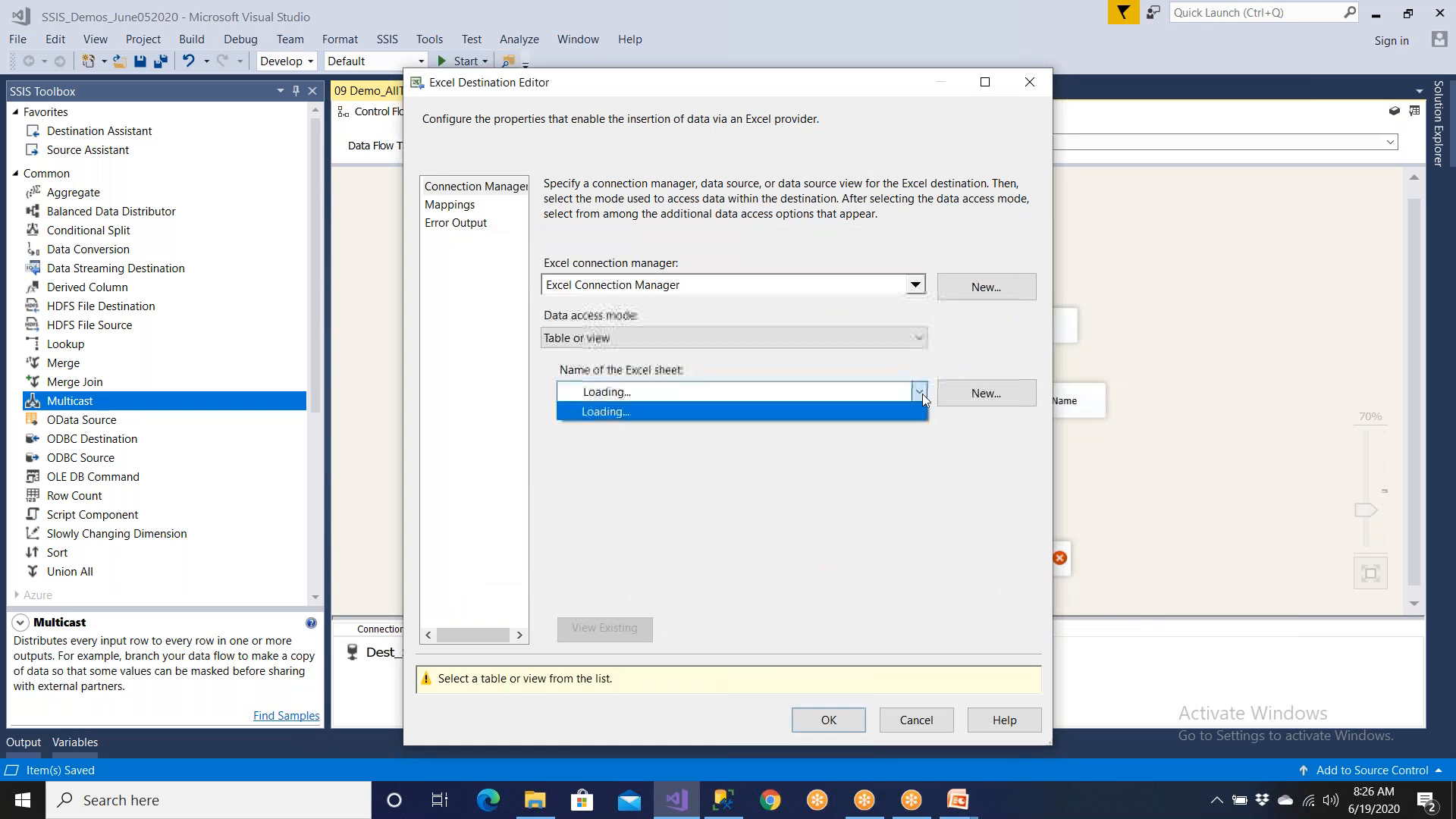
pyautogui.click(648, 413)
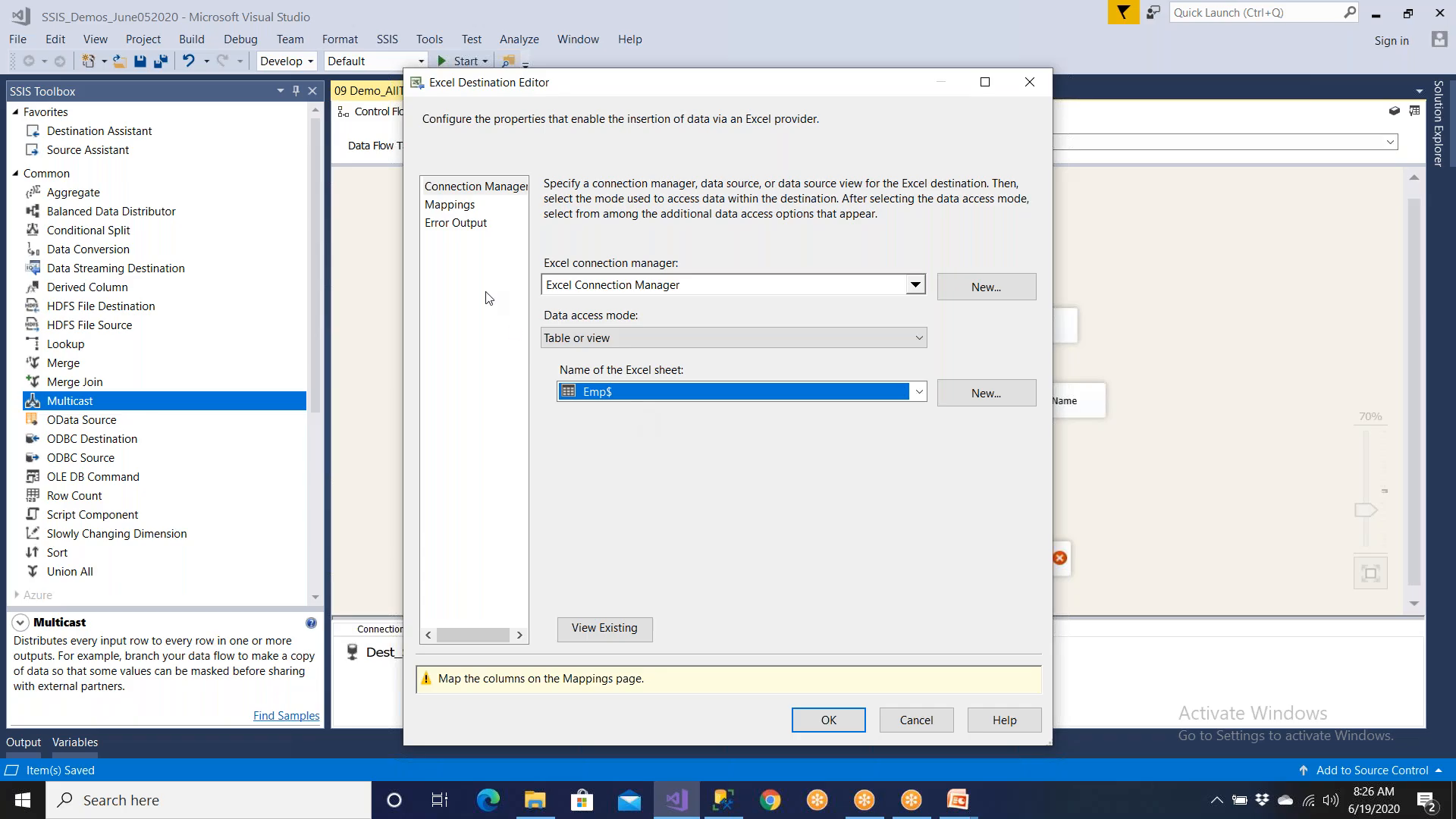
pyautogui.click(457, 207)
# - Switch to File Explorer, open Empl_Matched.xlsx from D:\Archive to examine its column headers, and return to Visual Studio after checking the SQL query results
pyautogui.click(528, 801)
pyautogui.click(95, 582)
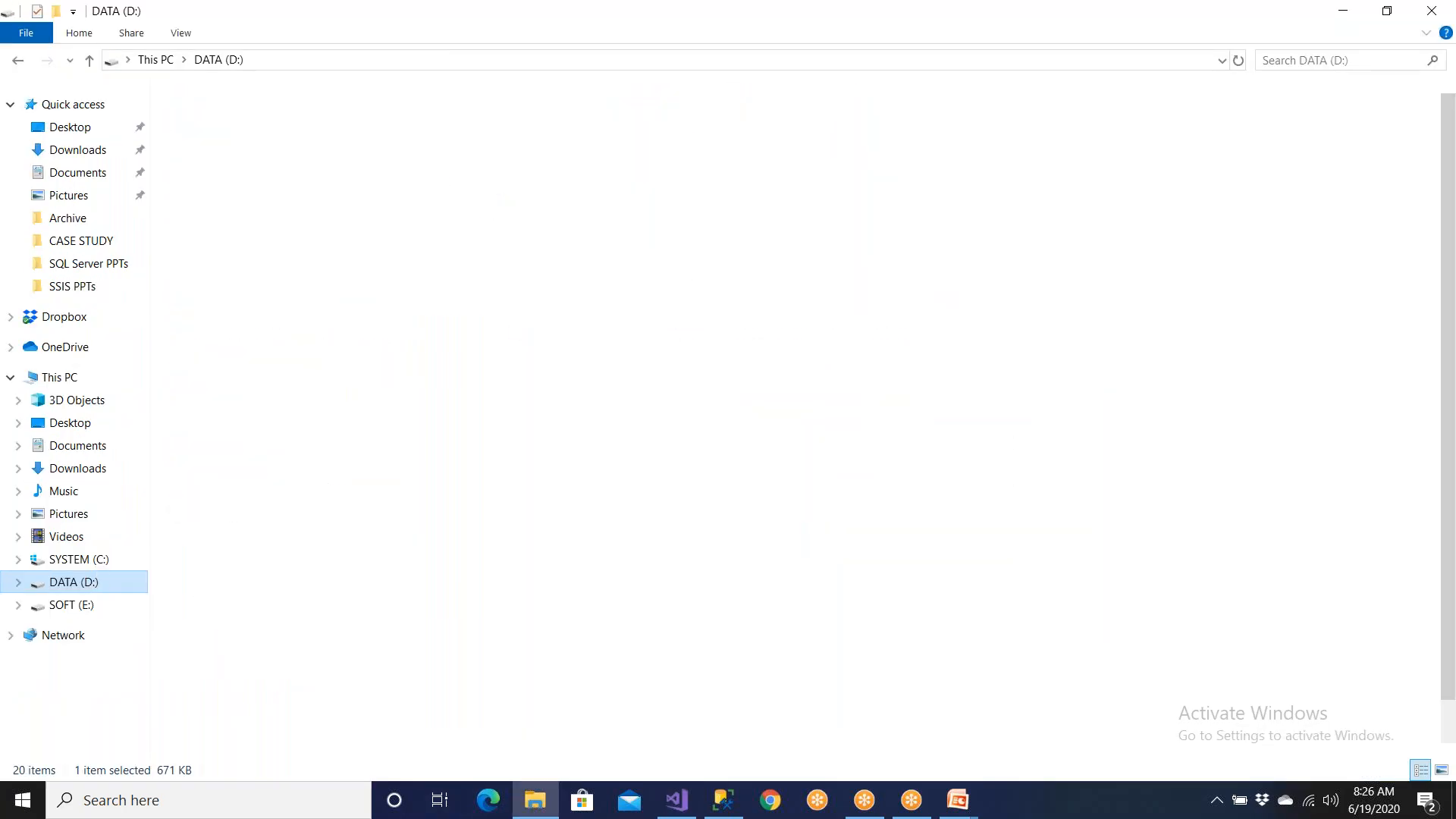
pyautogui.doubleClick(244, 180)
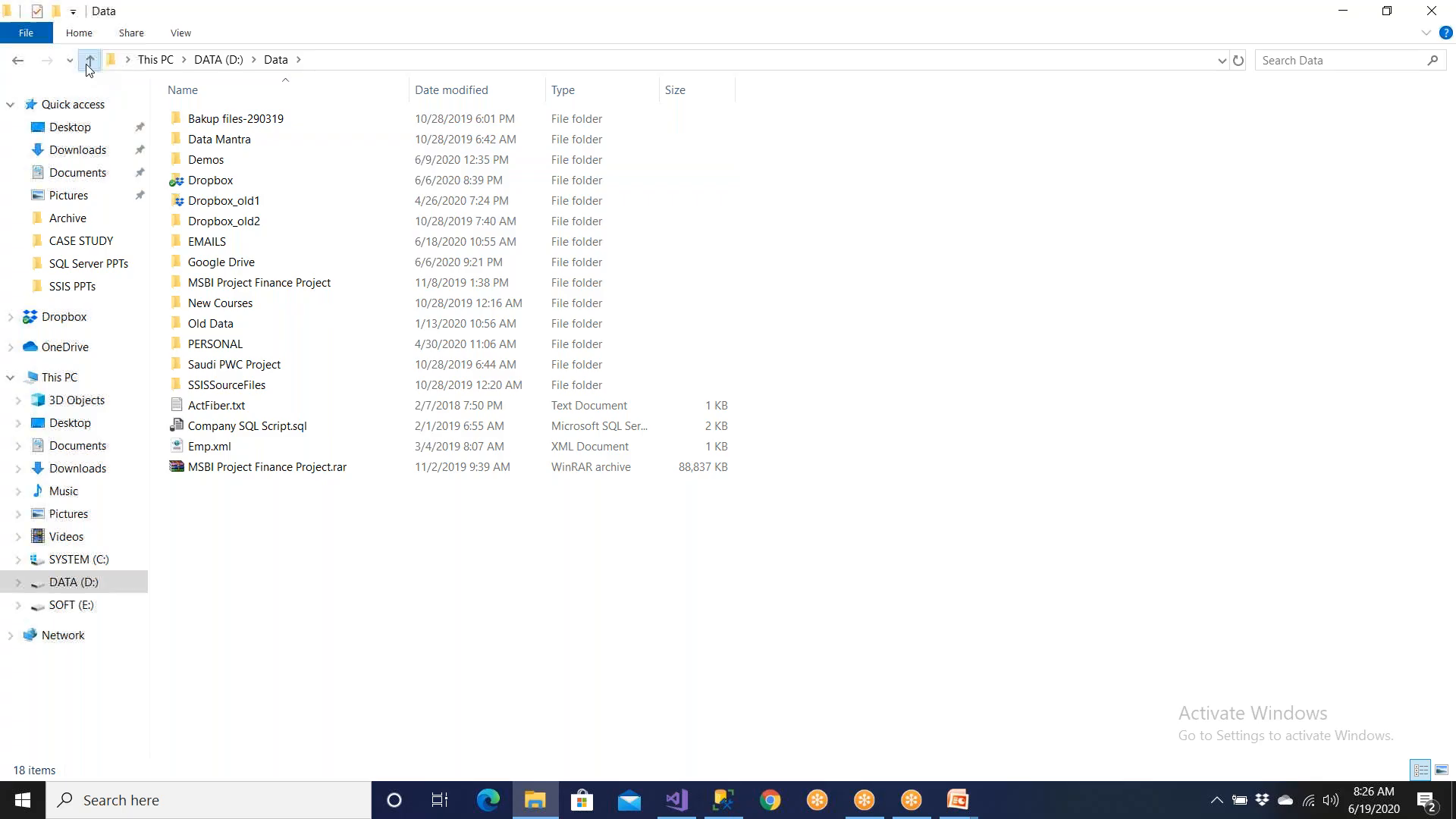
pyautogui.click(89, 59)
pyautogui.doubleClick(212, 161)
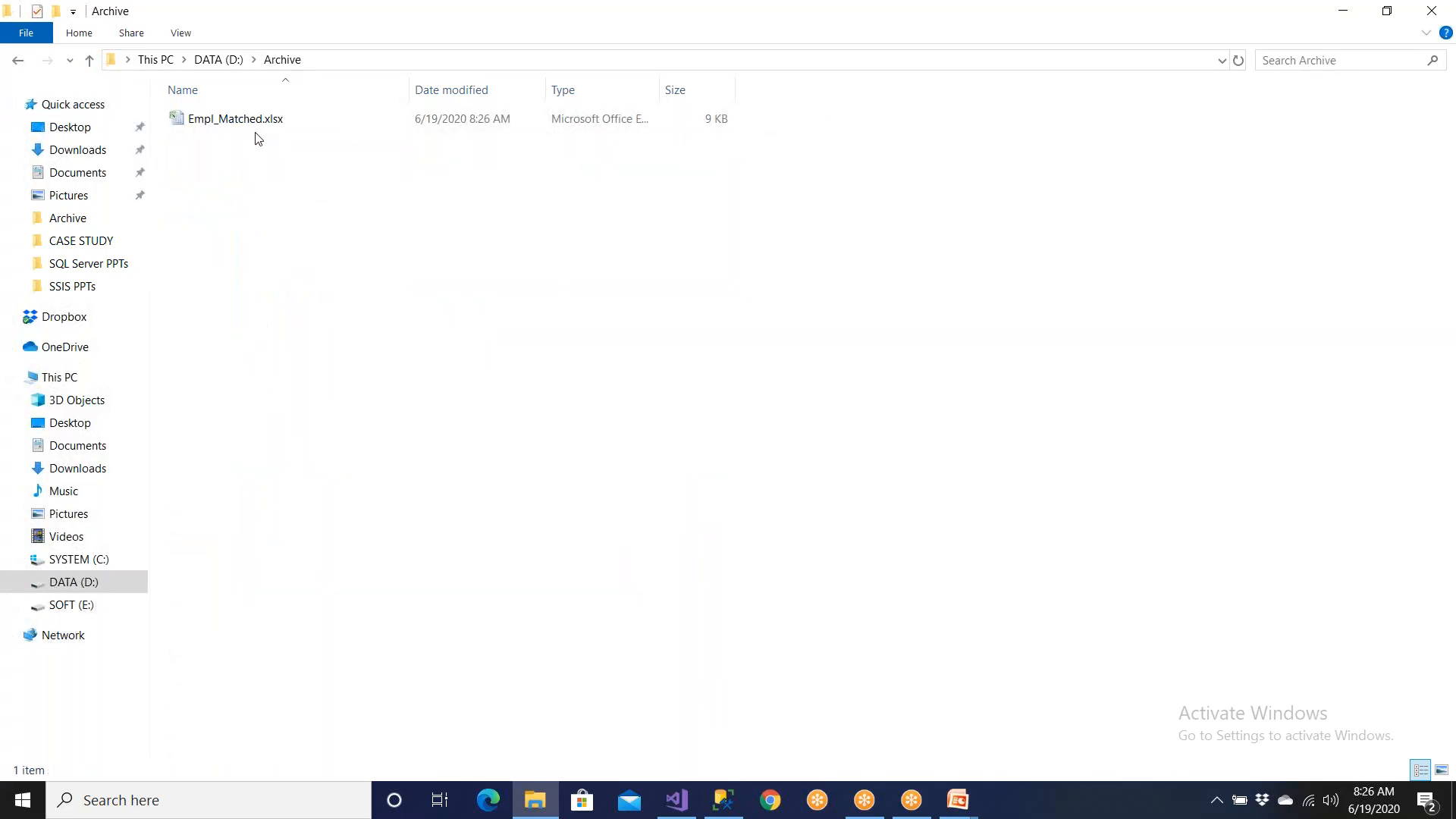
pyautogui.click(257, 126)
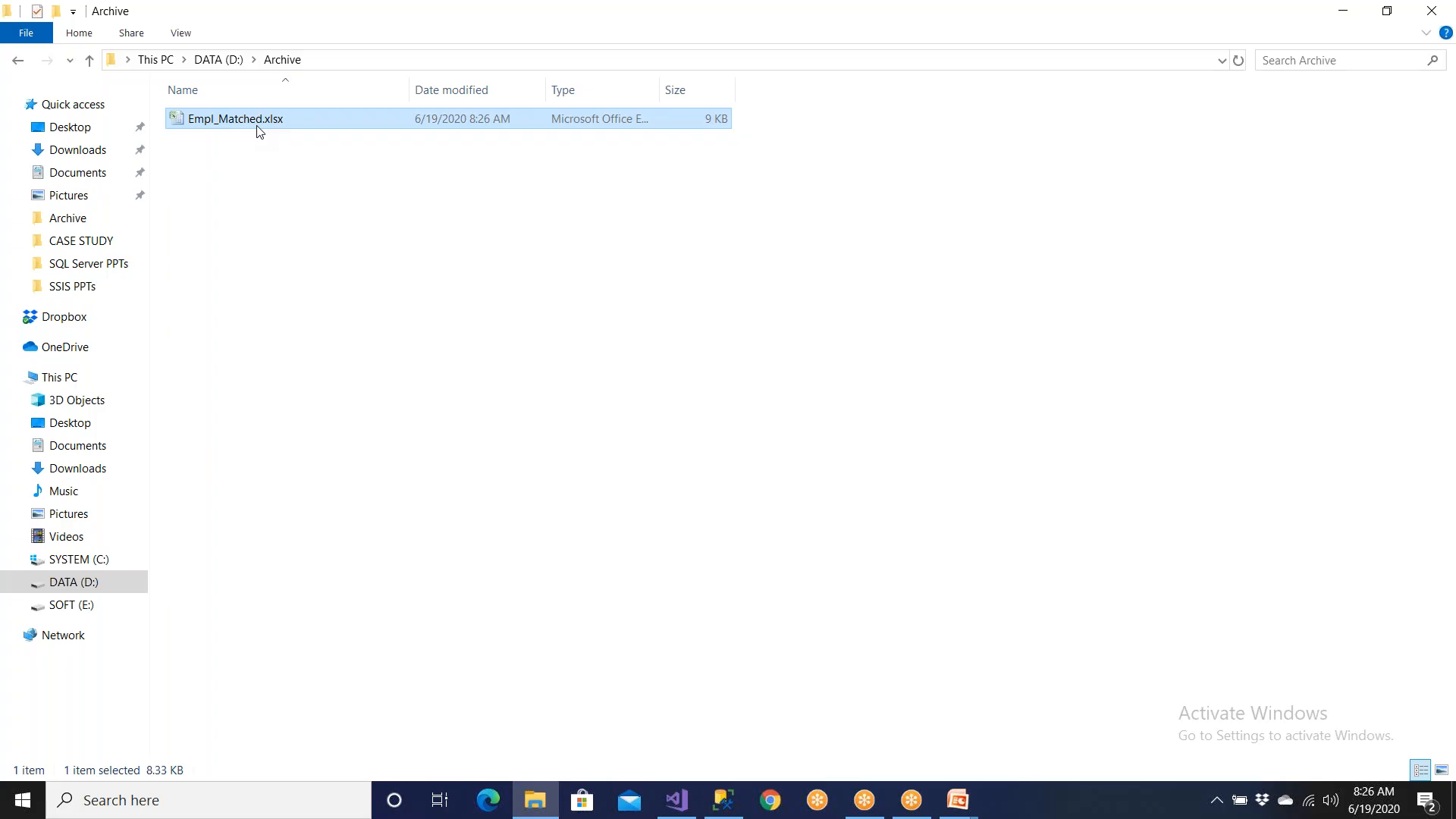
pyautogui.doubleClick(257, 128)
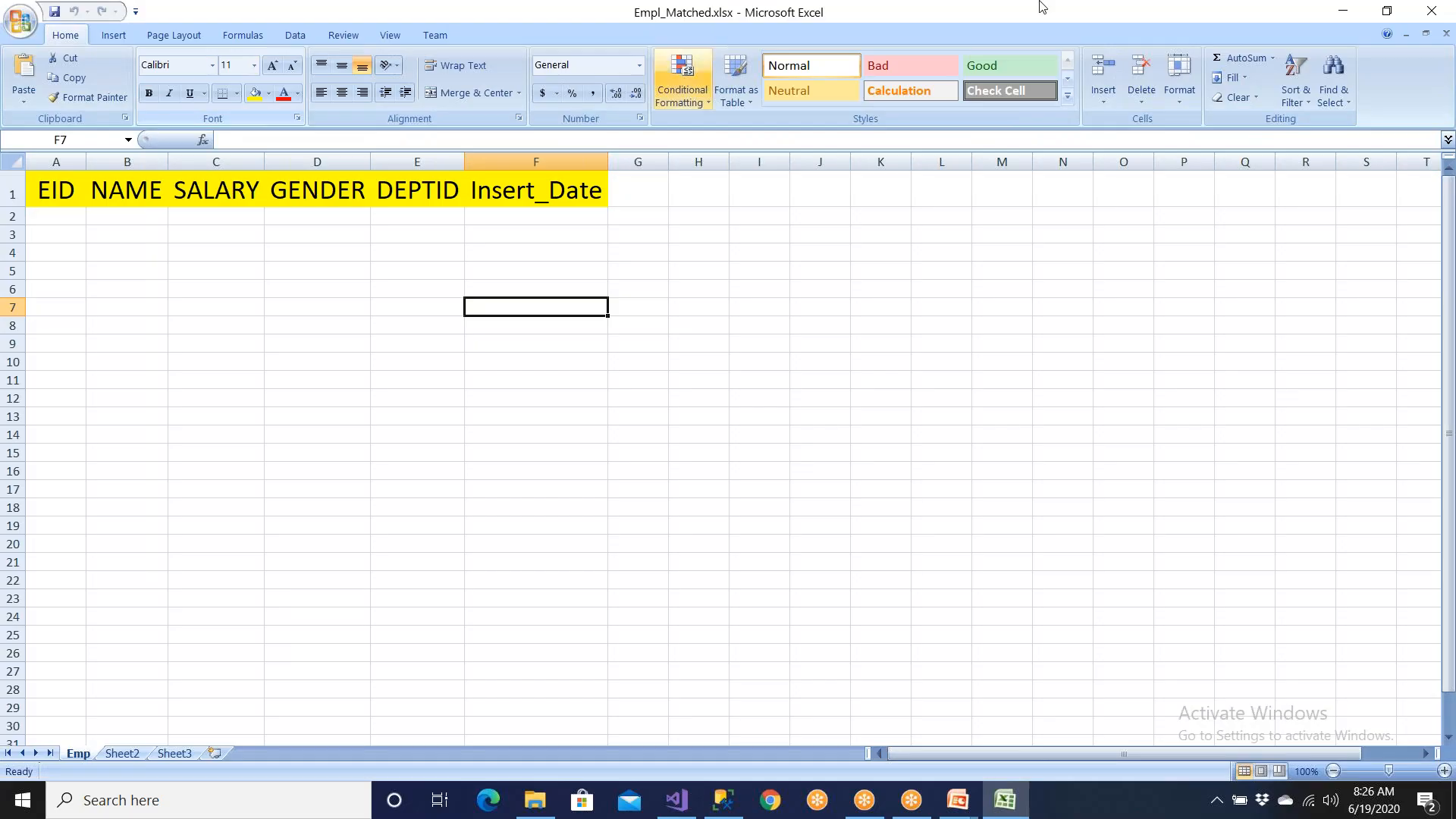
pyautogui.click(1433, 12)
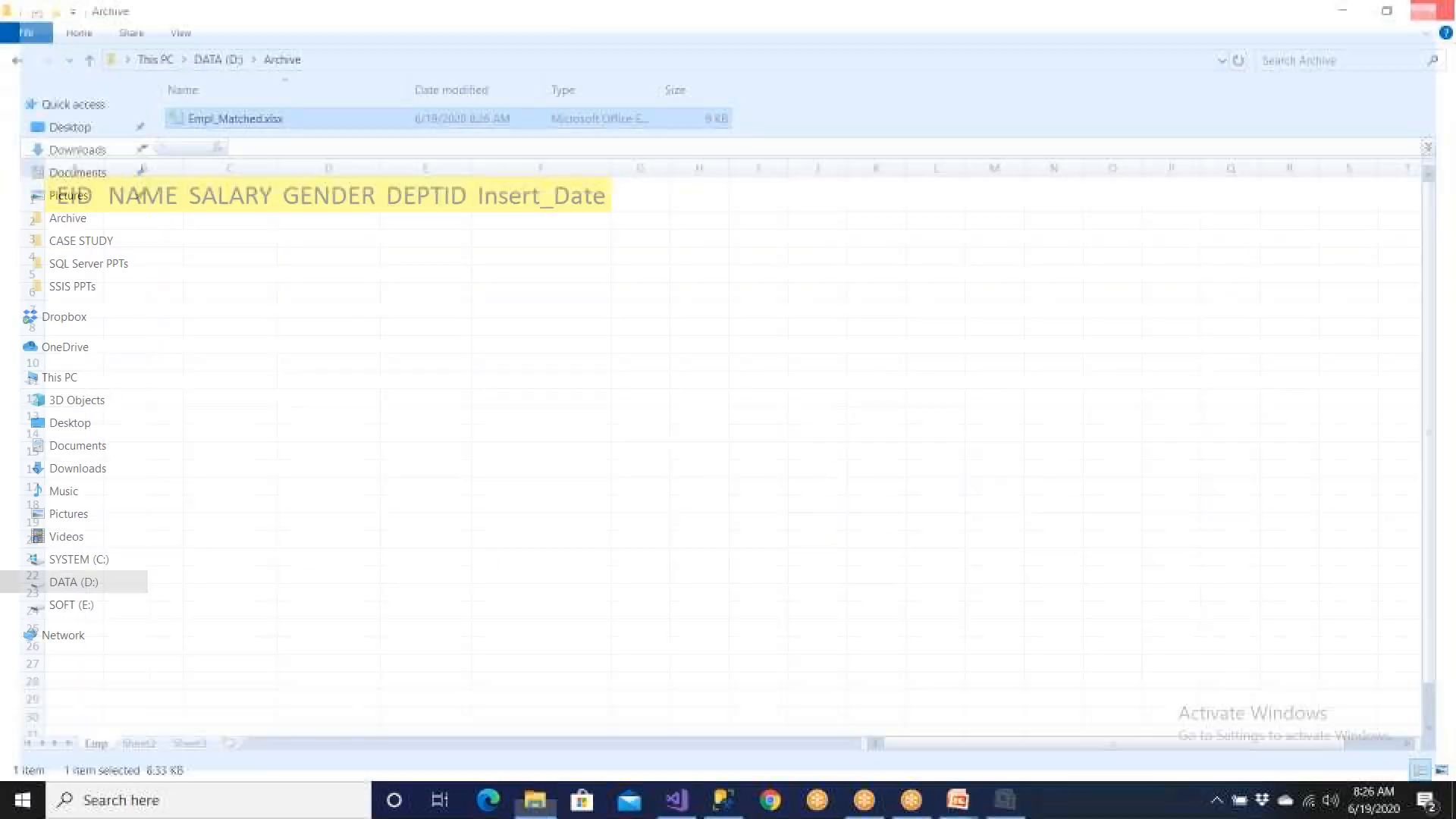
pyautogui.click(725, 800)
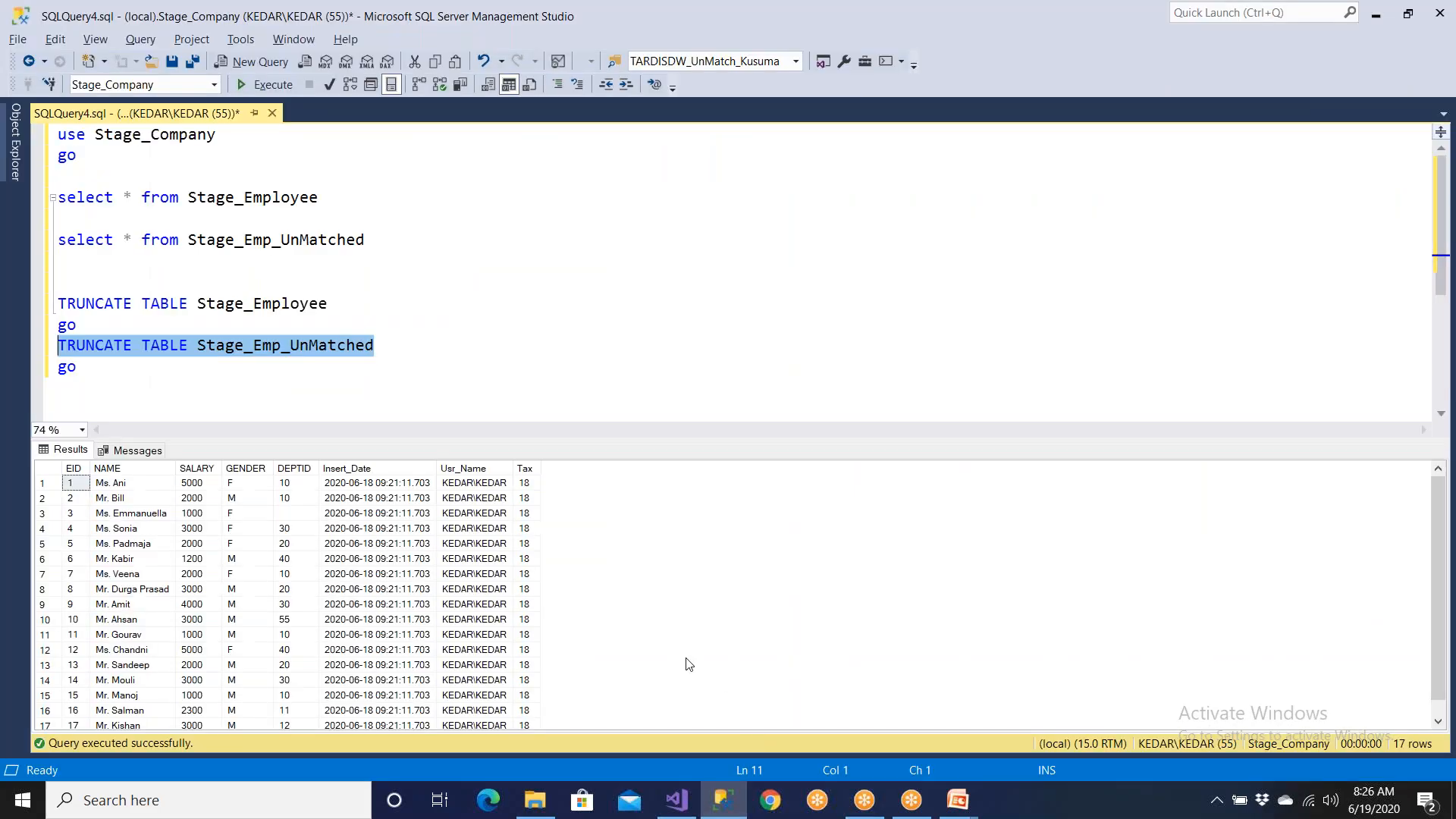
pyautogui.click(676, 800)
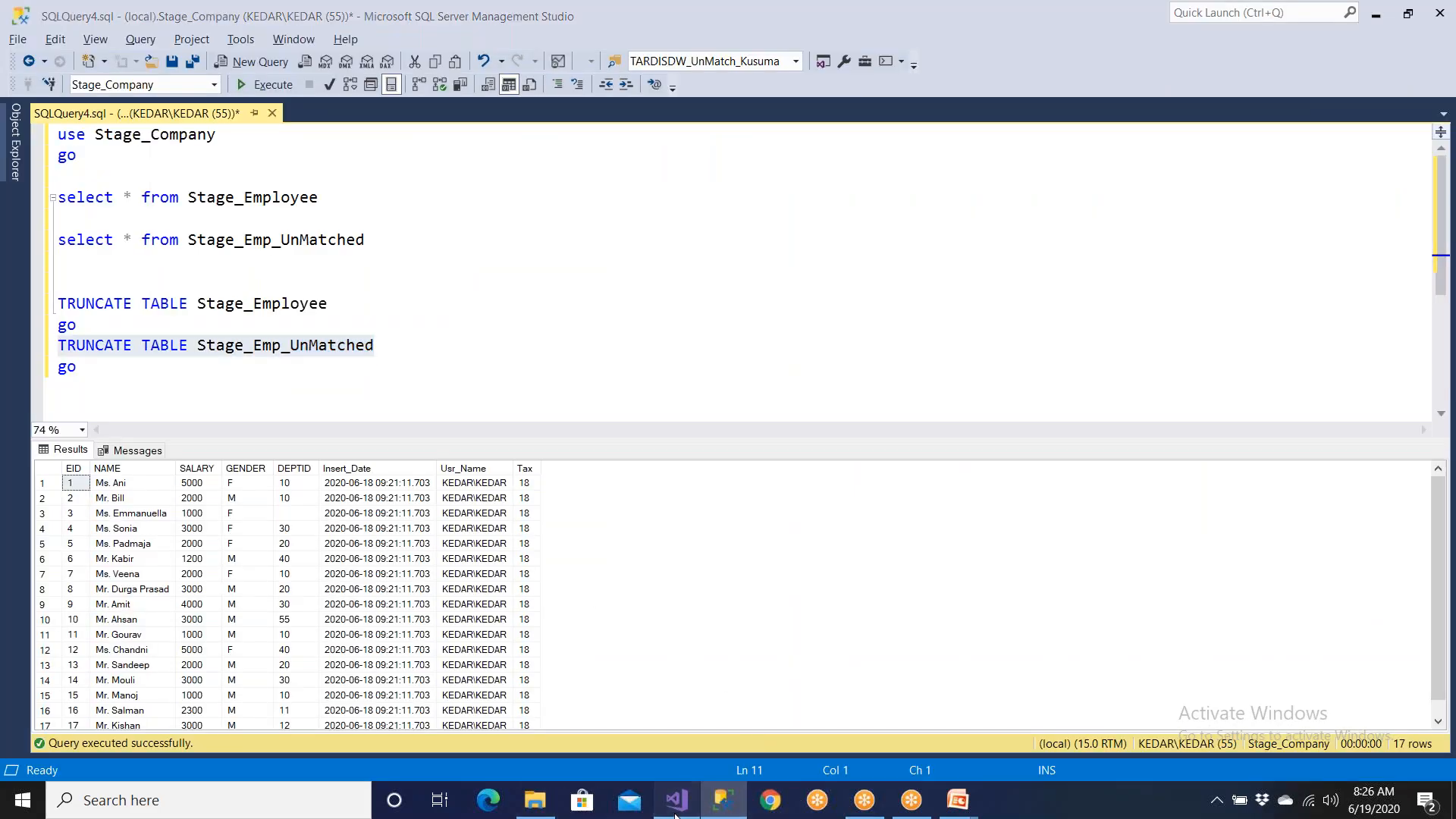
# - Accept the Excel Destination's column mappings and read the validation error on that component
pyautogui.click(848, 684)
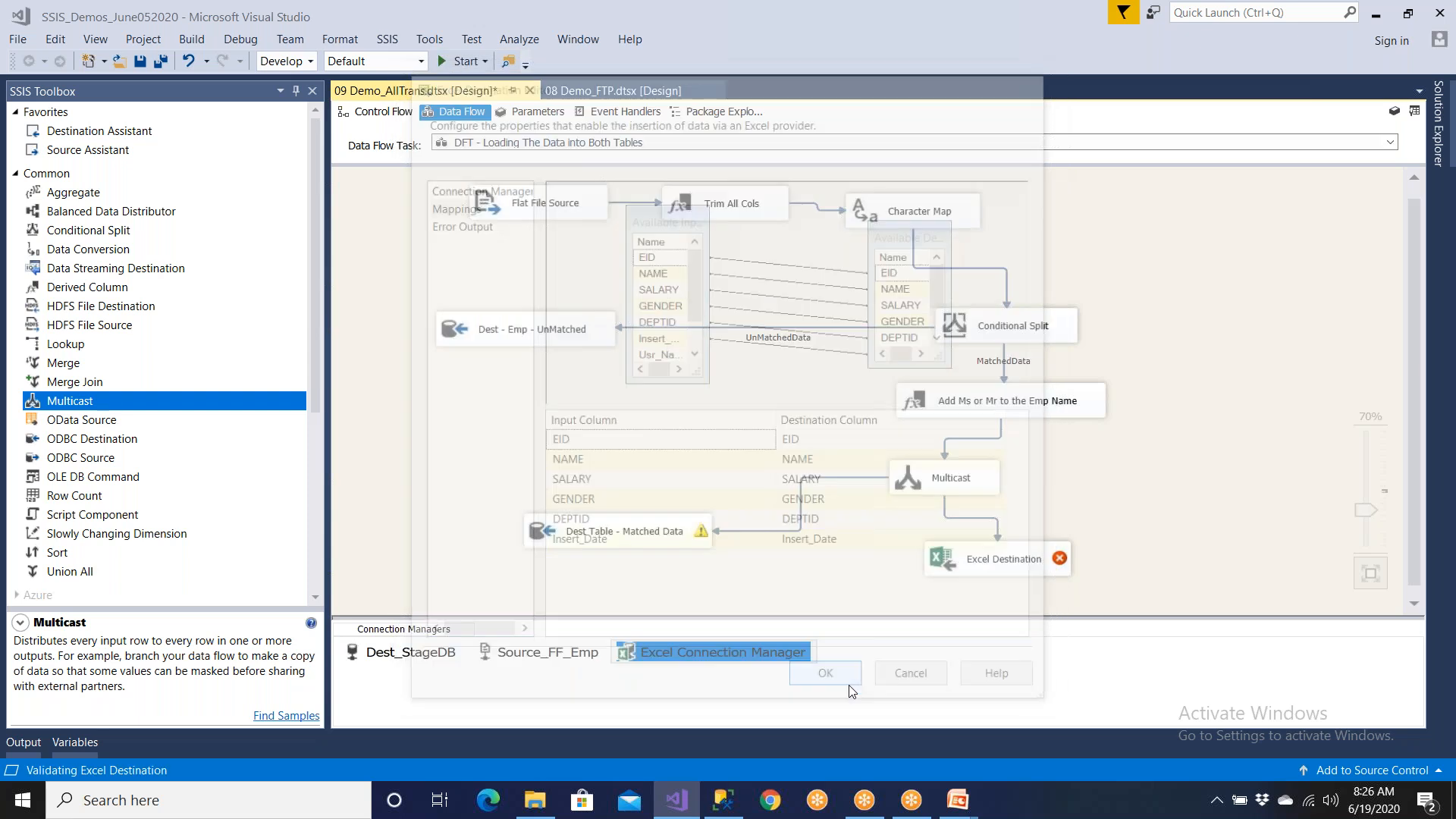
pyautogui.click(983, 576)
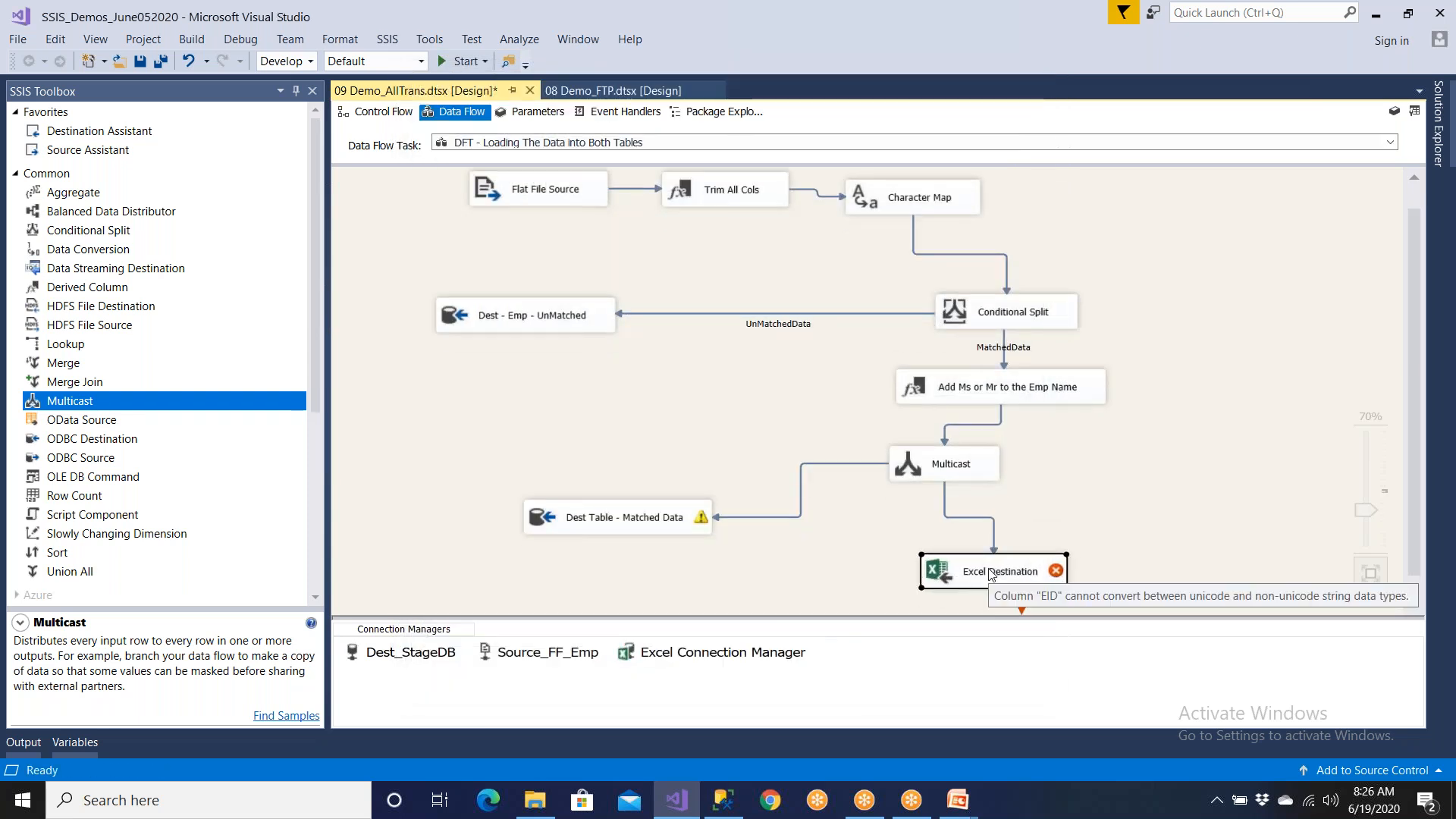
pyautogui.moveTo(1008, 584)
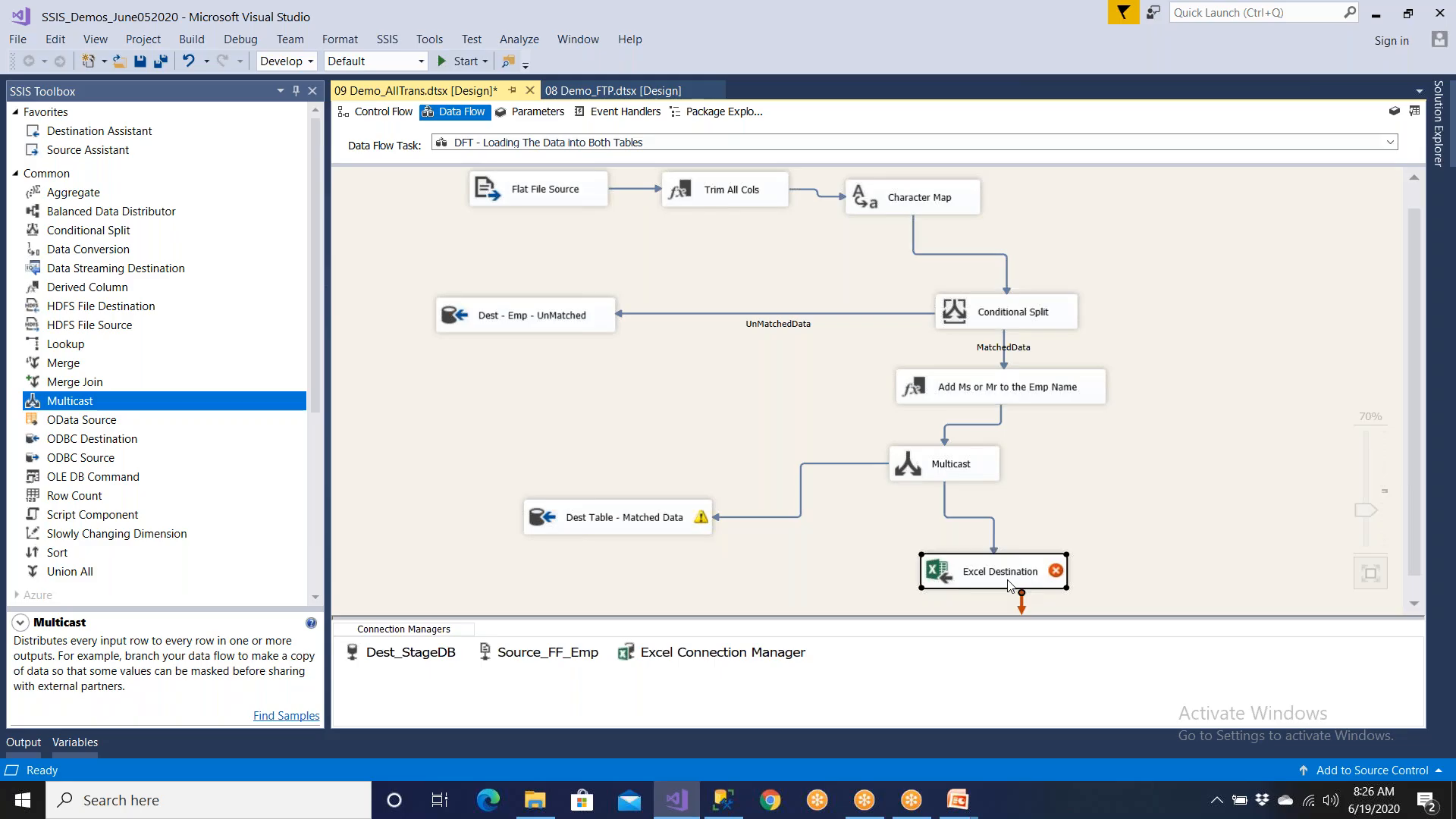
pyautogui.click(574, 203)
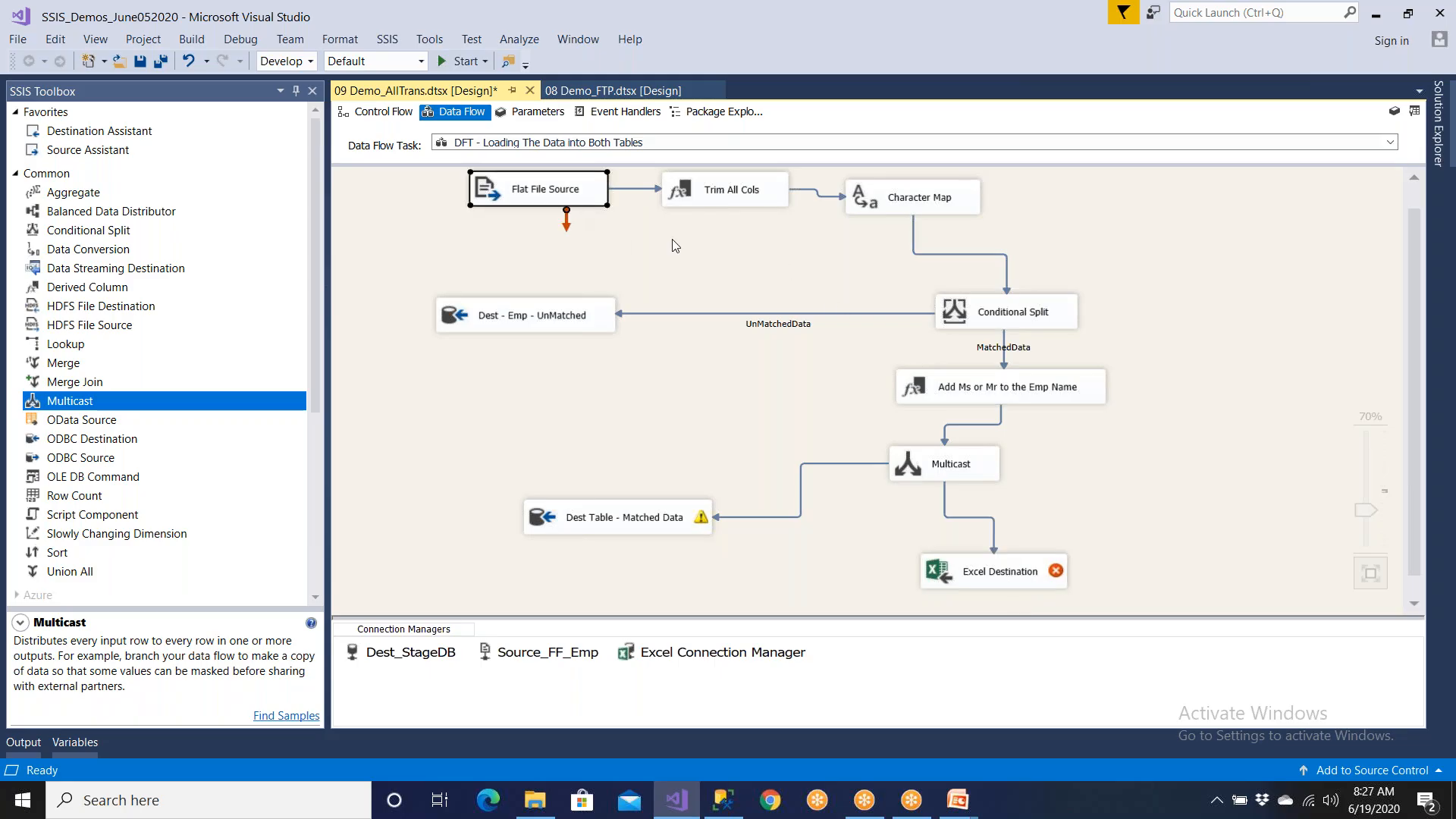
pyautogui.click(1037, 584)
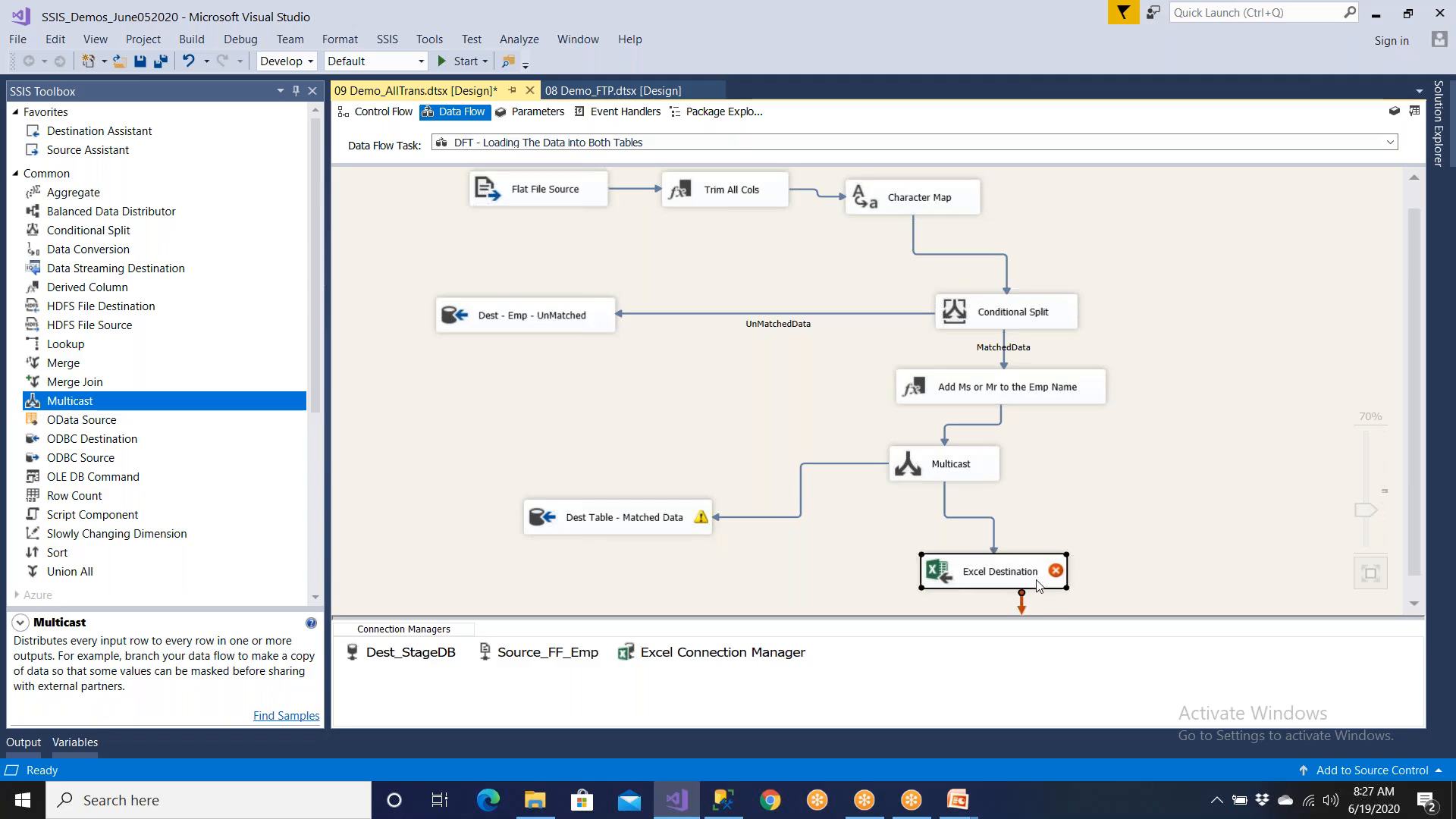
# - Delete the path from Multicast to the Excel Destination and connect Multicast to a new Data Conversion transformation beside it
pyautogui.click(994, 538)
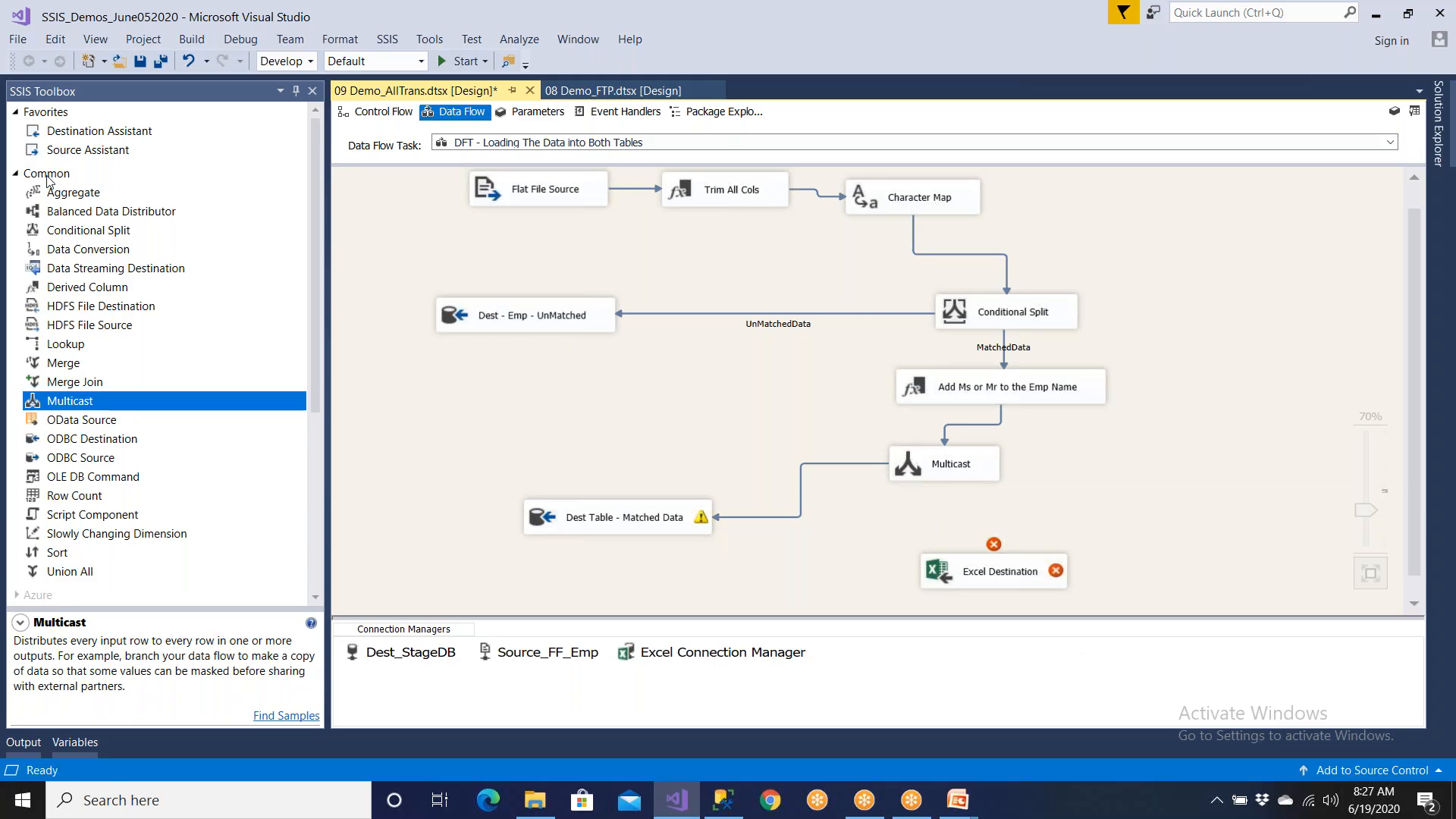
pyautogui.moveTo(77, 250); pyautogui.dragTo(1109, 459)
pyautogui.click(954, 464)
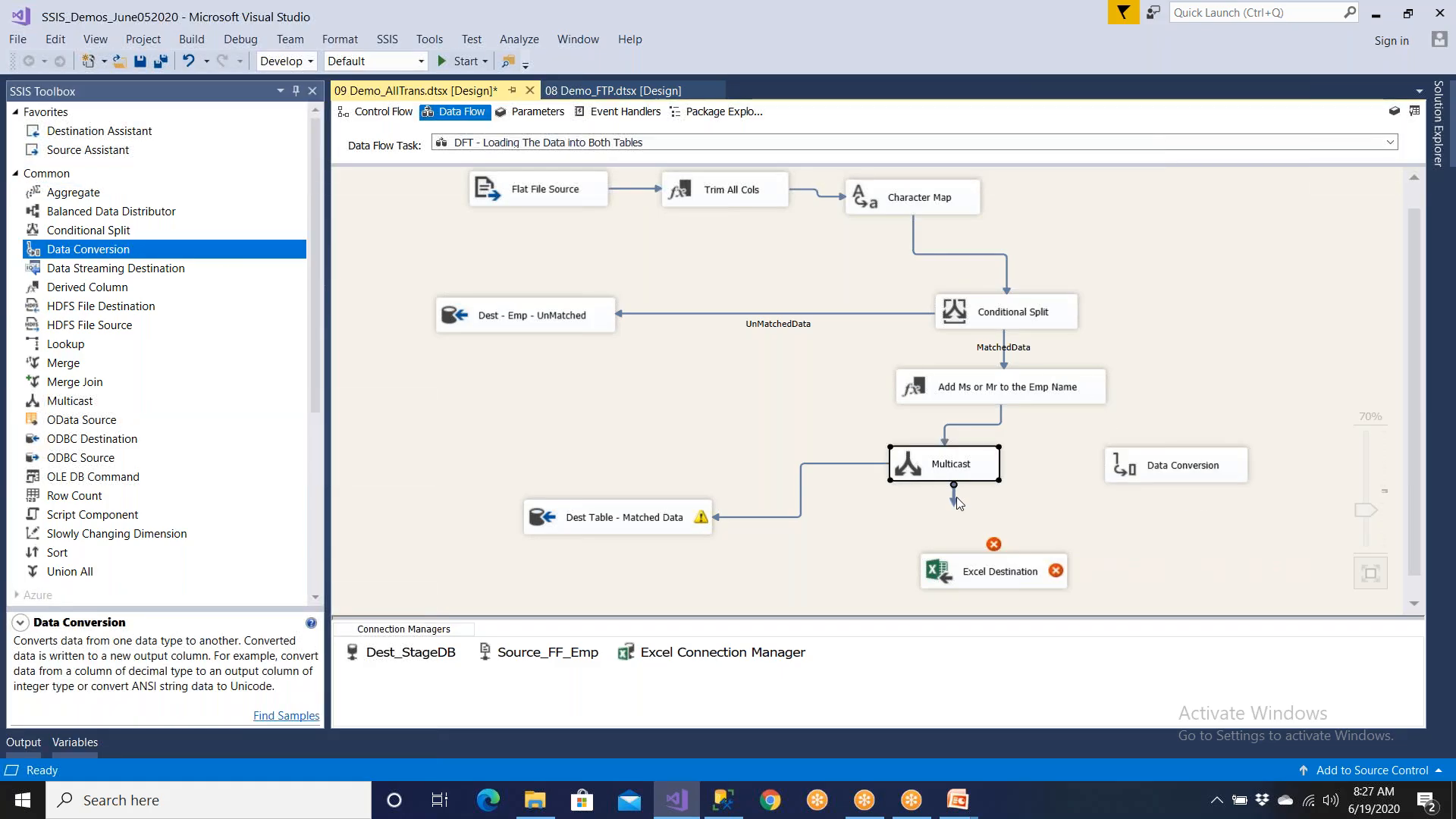
pyautogui.moveTo(954, 494); pyautogui.dragTo(1117, 478)
pyautogui.click(1145, 492)
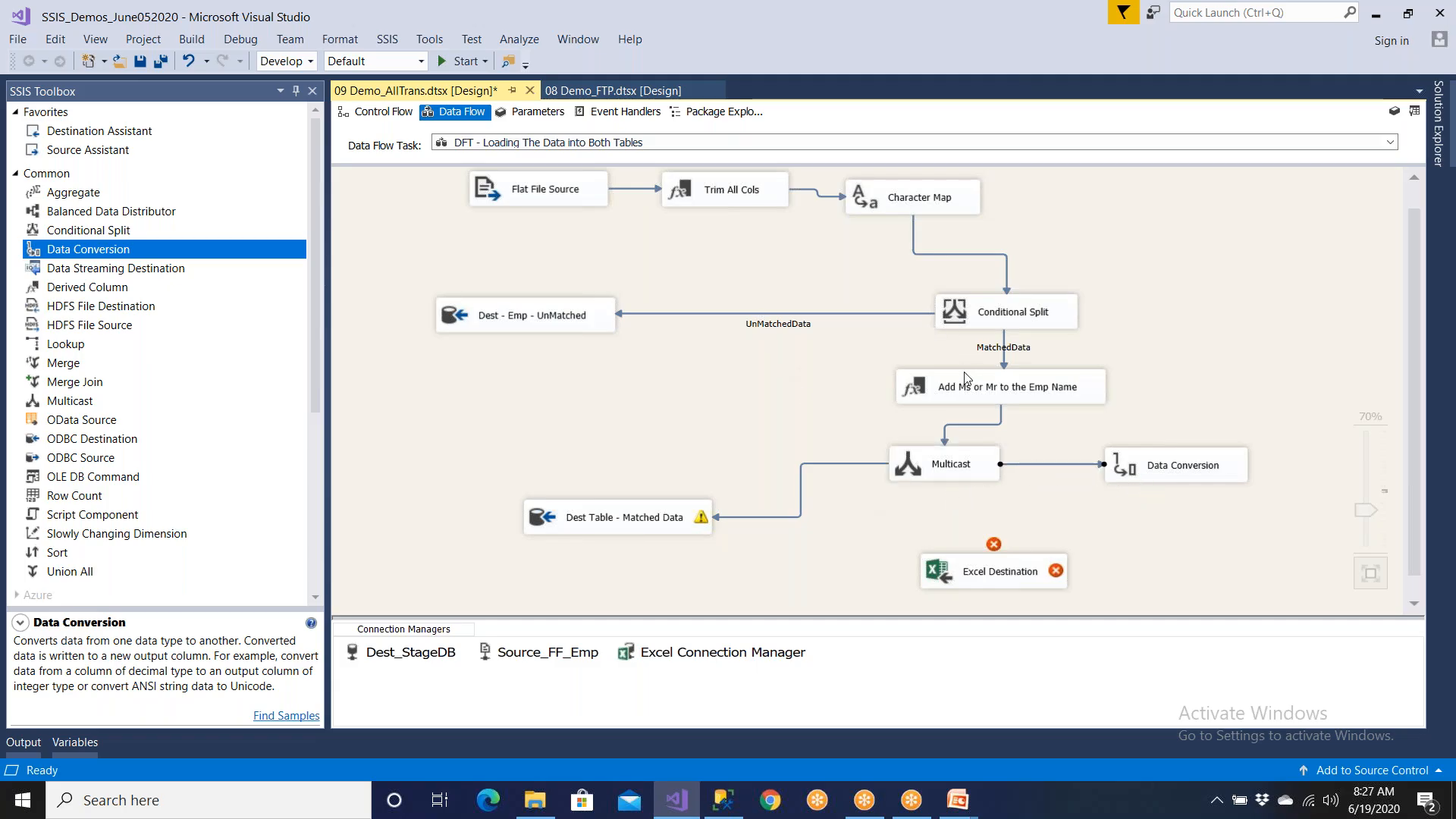
pyautogui.click(704, 201)
pyautogui.click(948, 394)
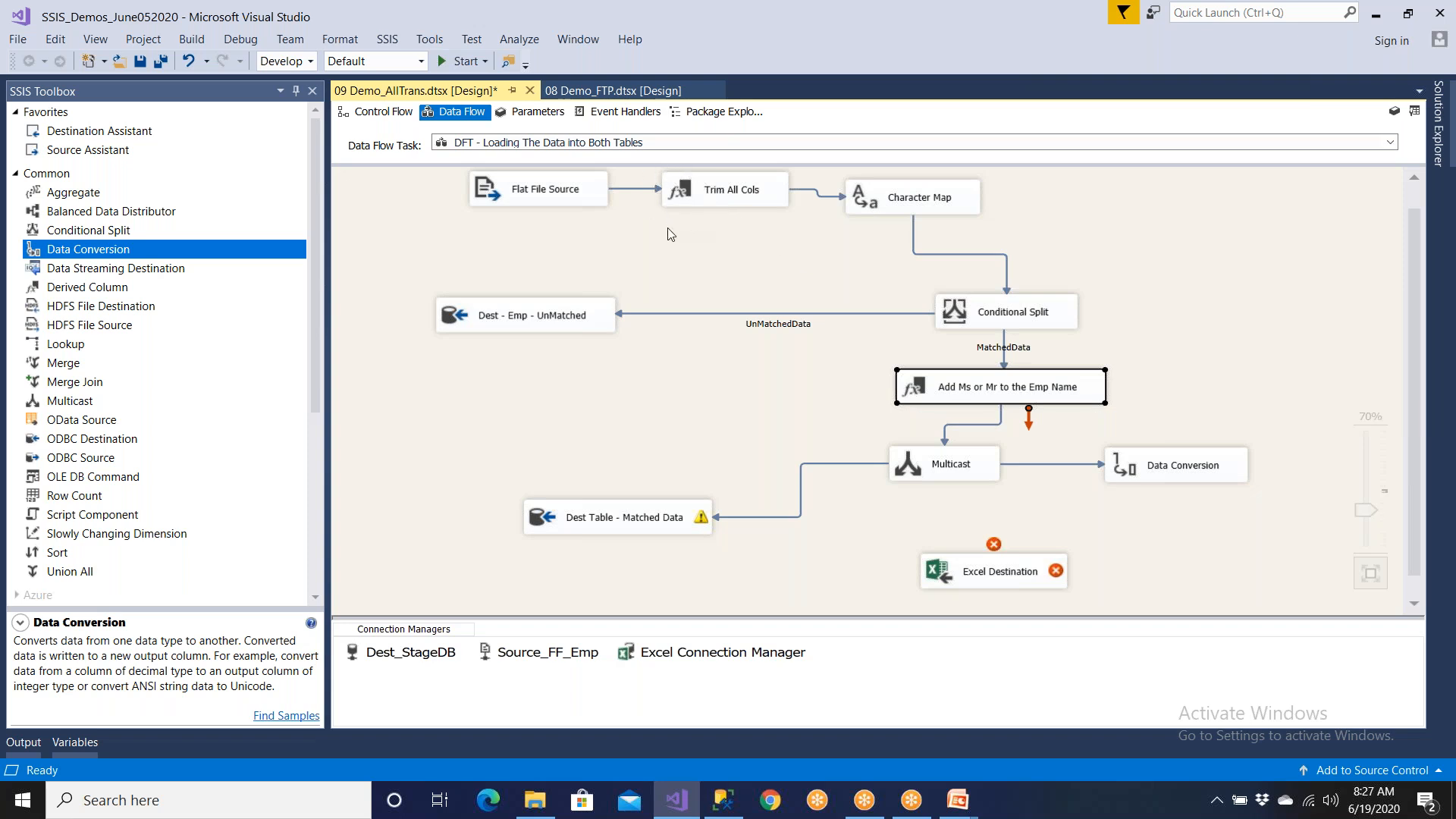
pyautogui.click(719, 203)
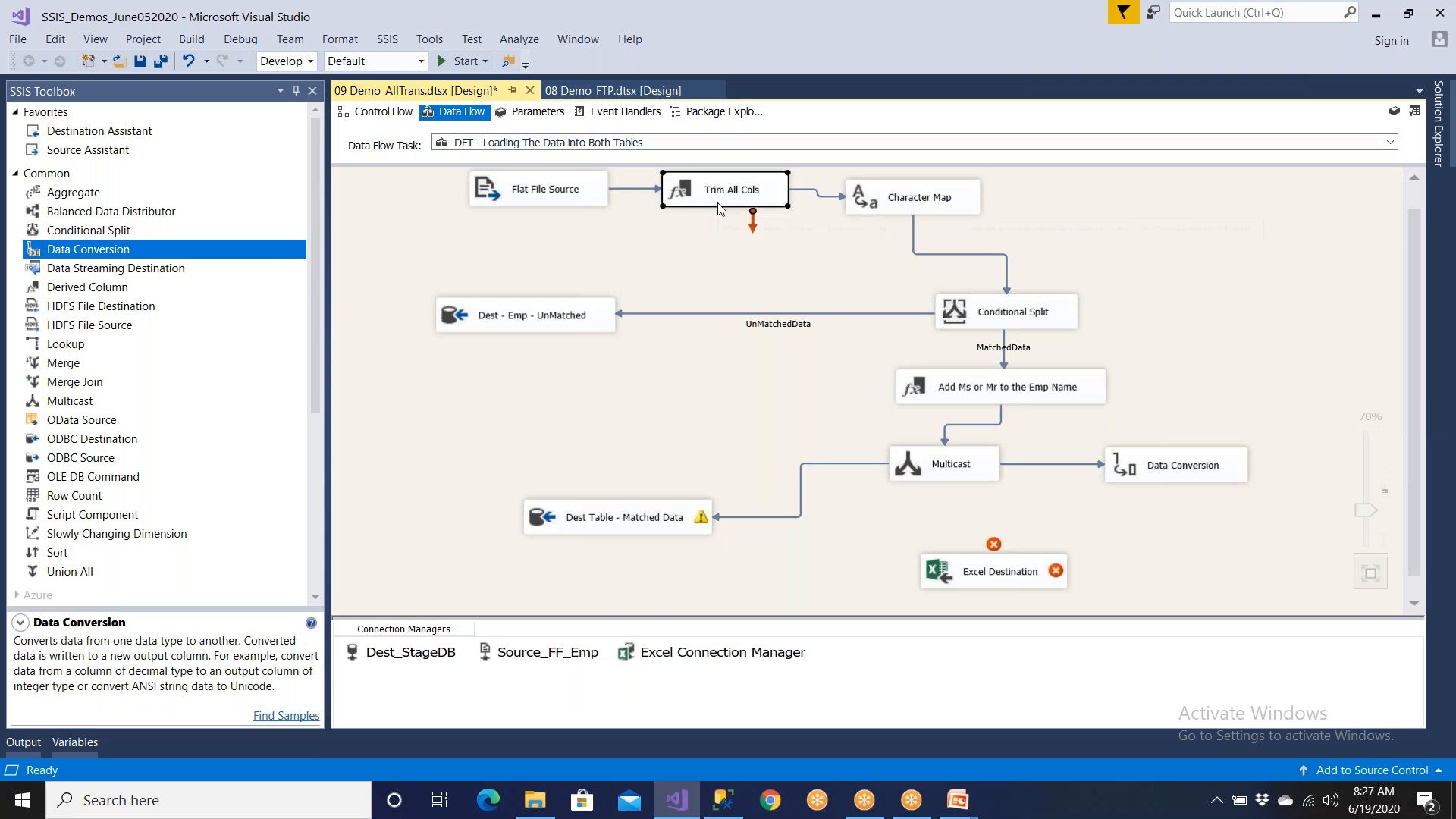
pyautogui.click(1172, 474)
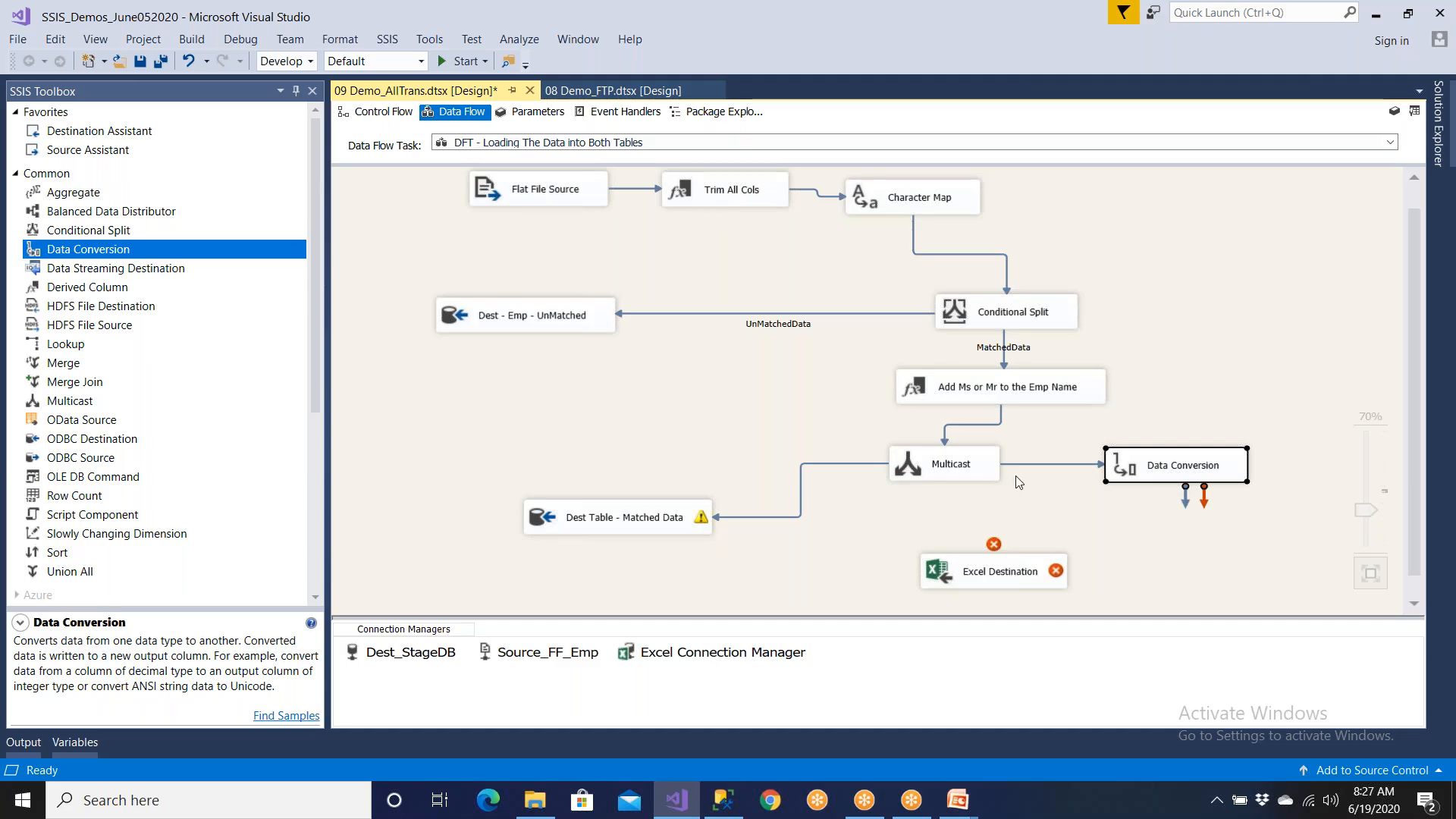
pyautogui.click(750, 203)
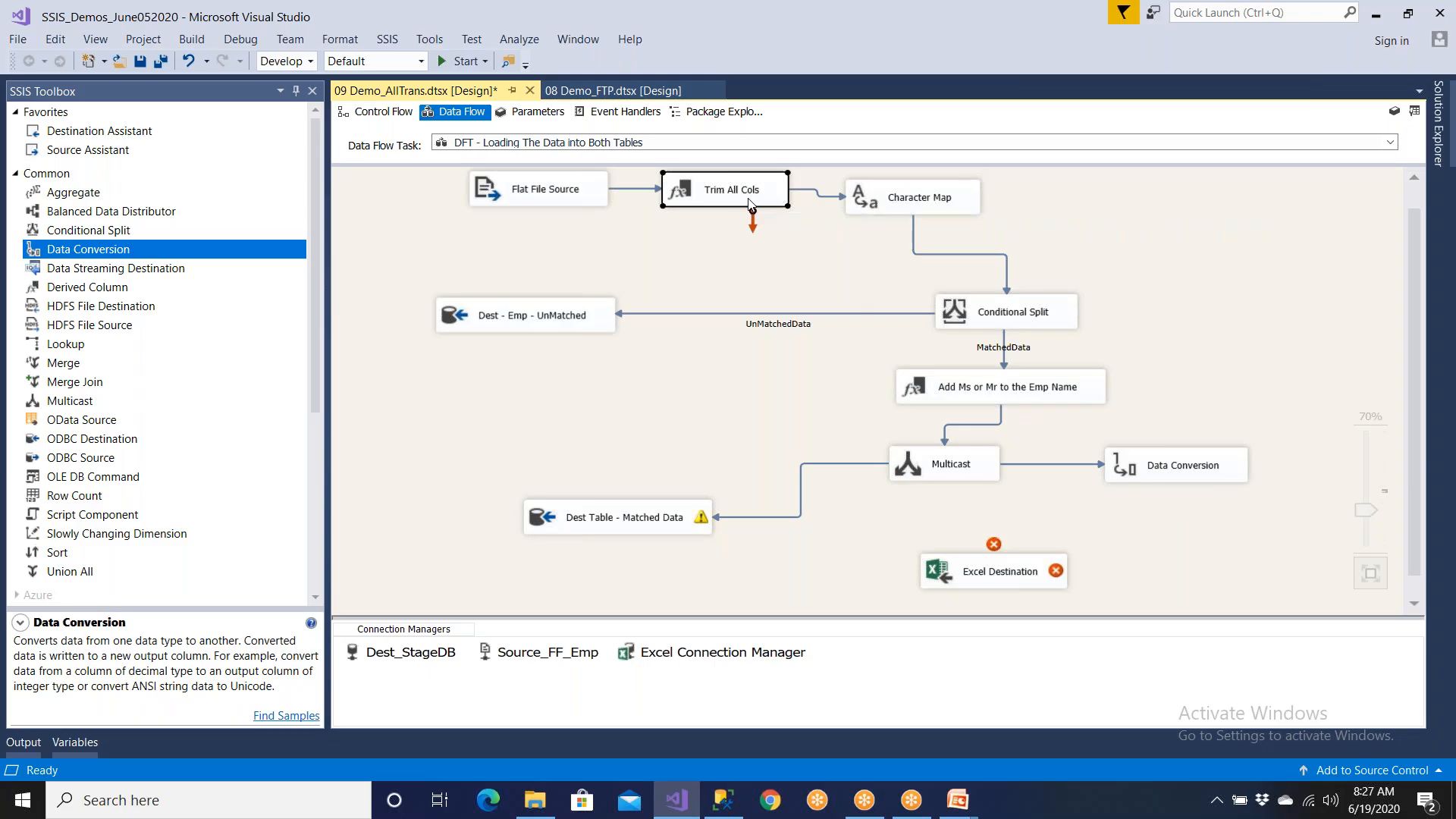
pyautogui.click(1122, 472)
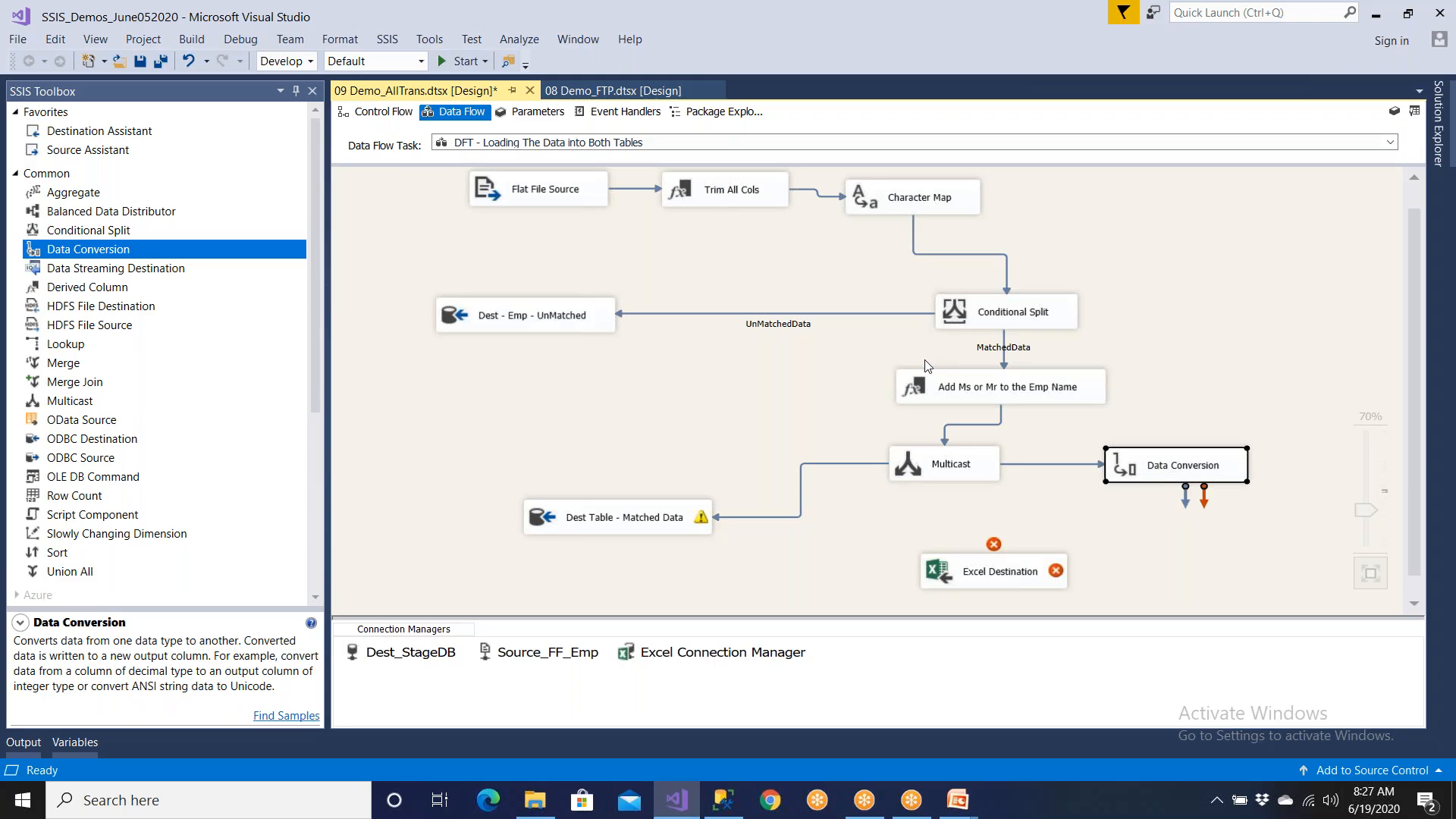
pyautogui.click(751, 205)
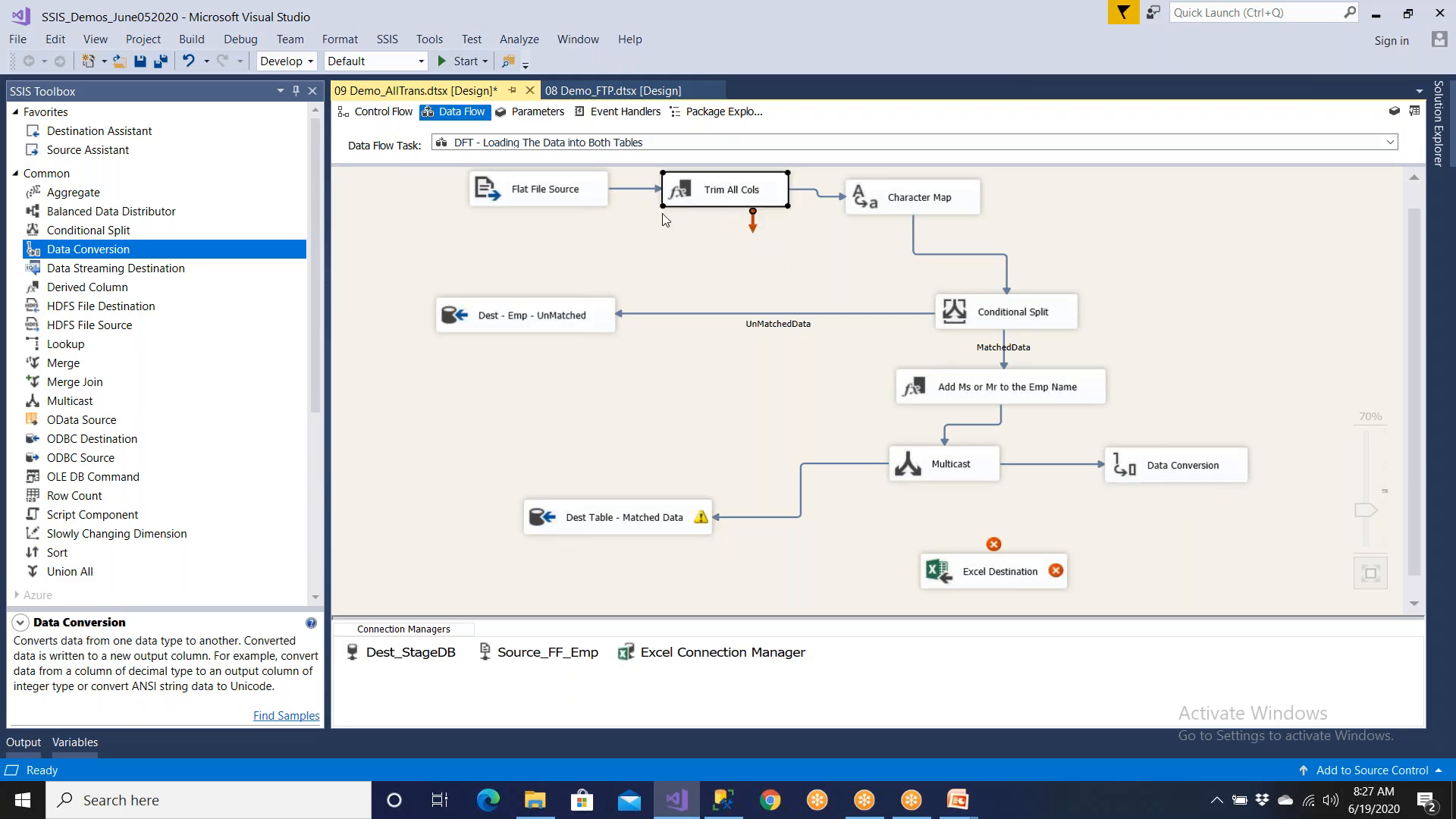
# - Compare the editors of Trim All Cols, Data Conversion and Add Ms or Mr to the Emp Name, cancelling each one
pyautogui.doubleClick(702, 201)
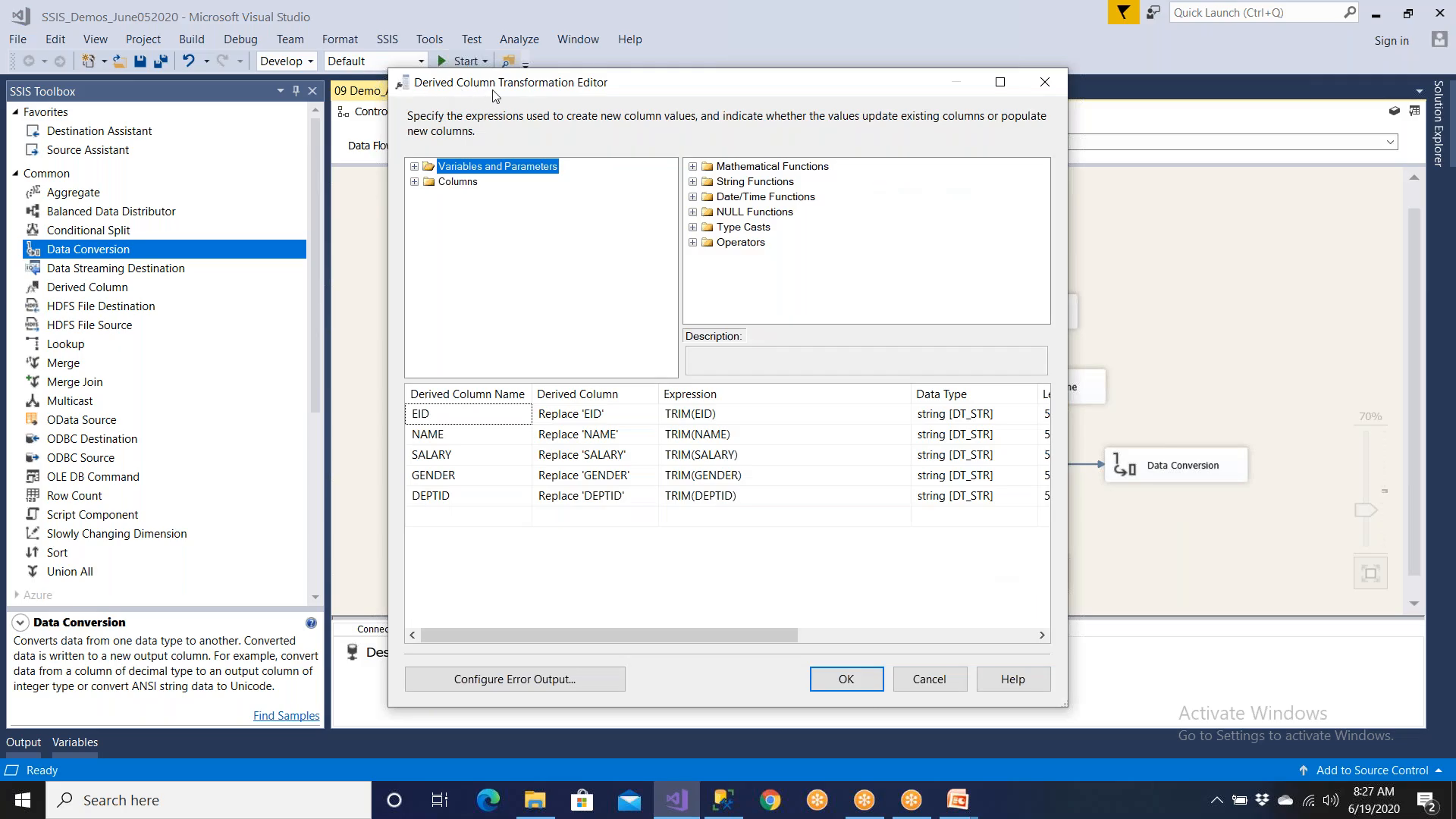
pyautogui.click(926, 676)
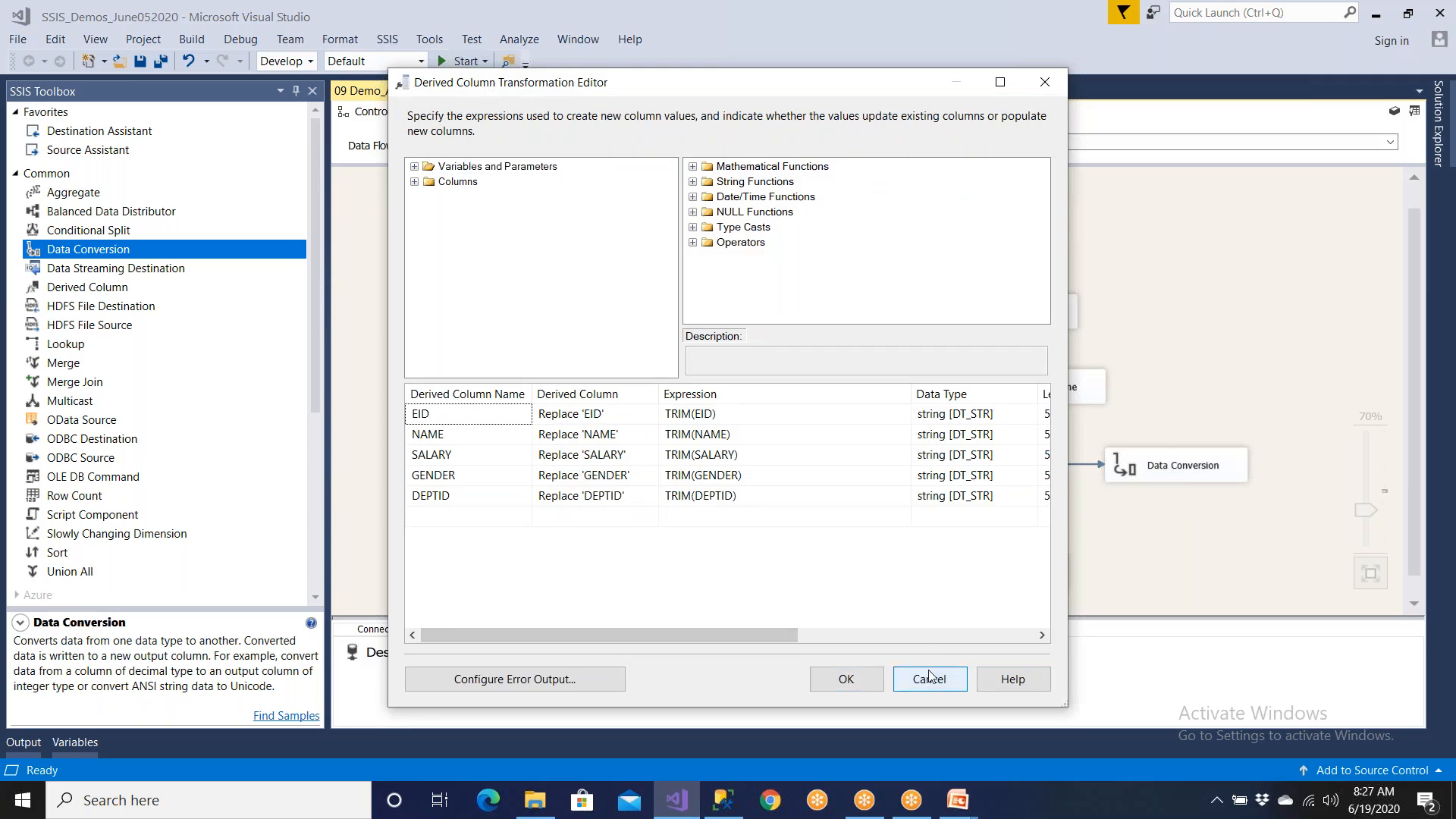
pyautogui.doubleClick(1175, 465)
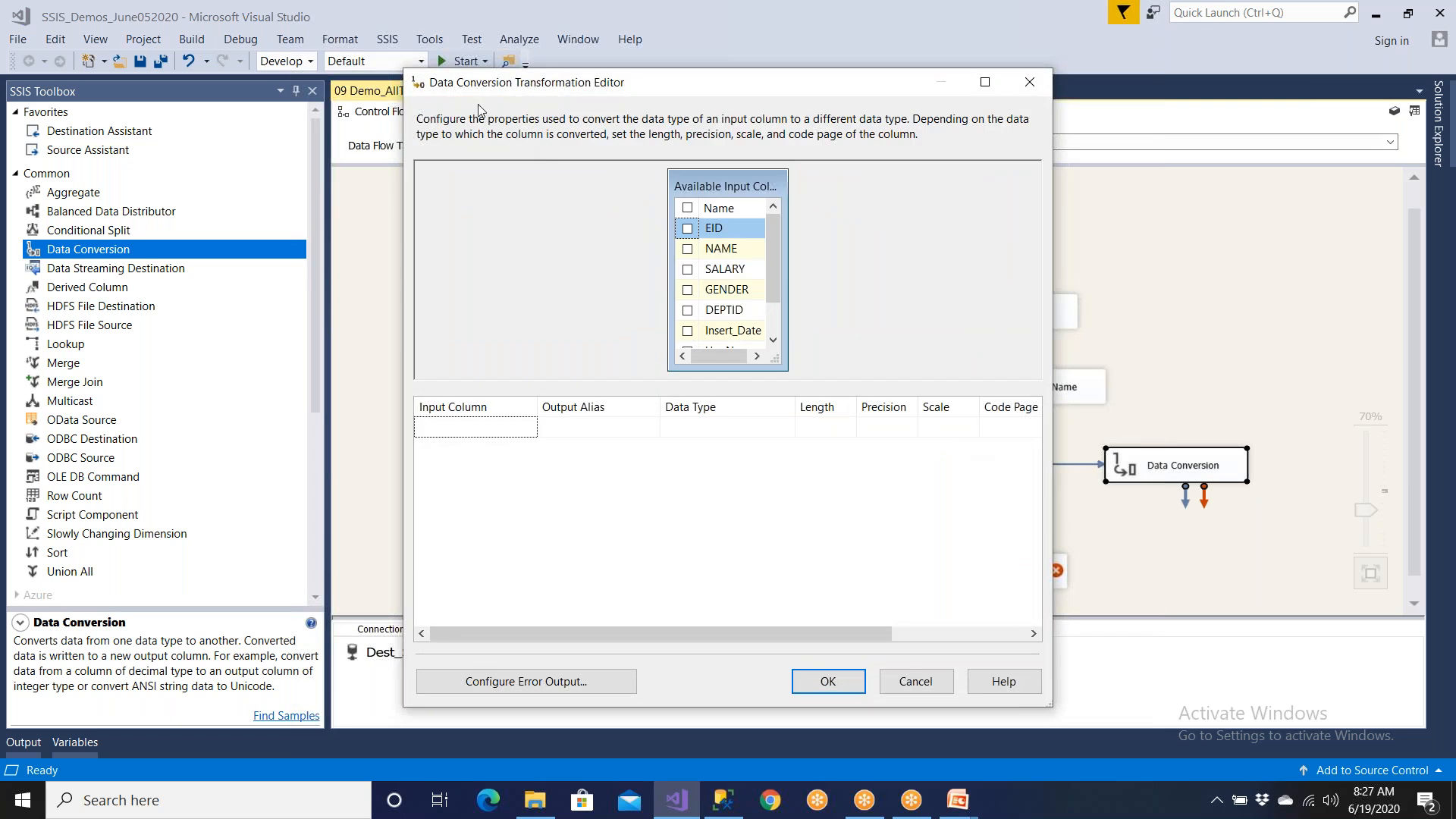
pyautogui.click(905, 682)
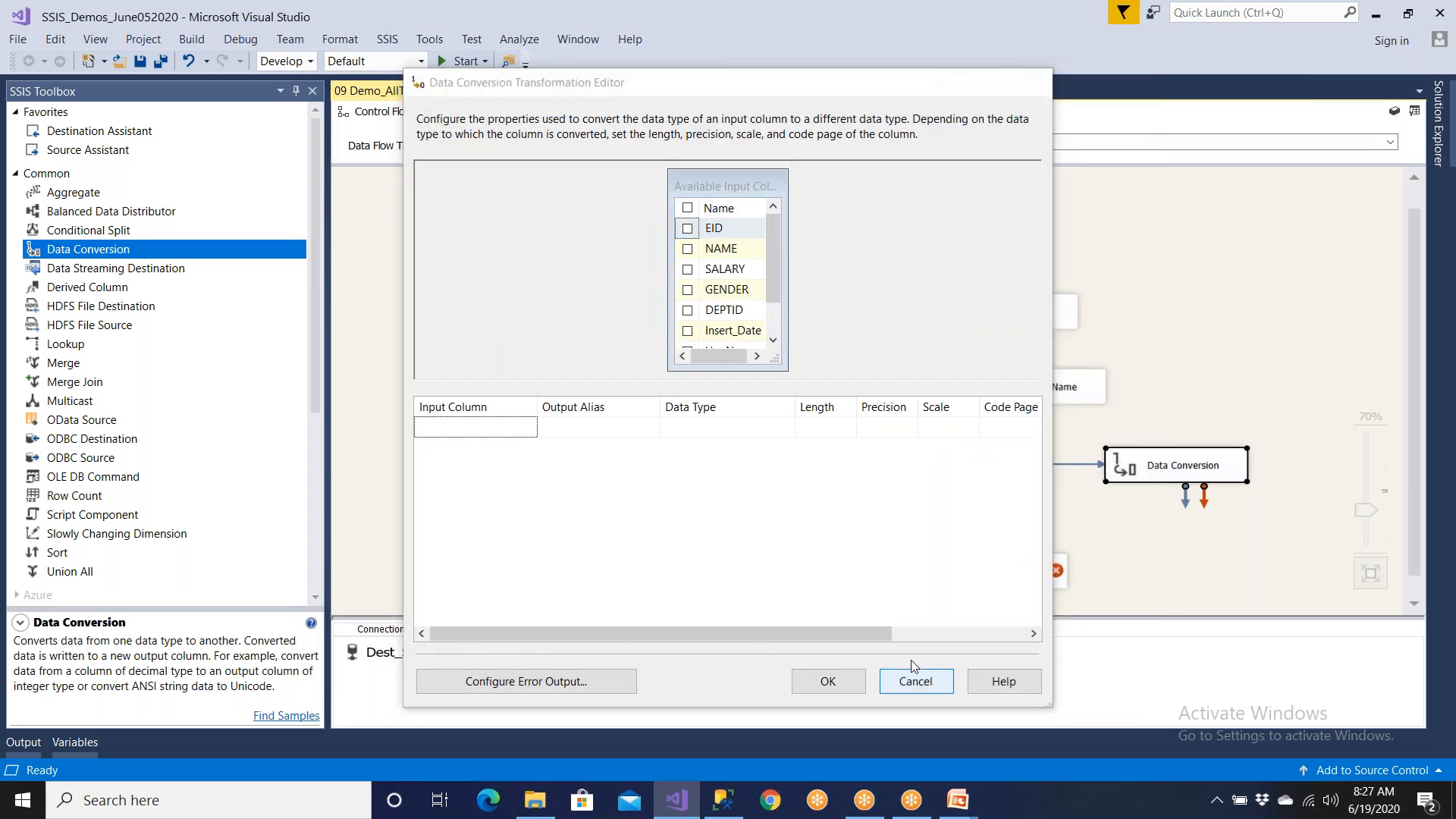
pyautogui.doubleClick(1009, 400)
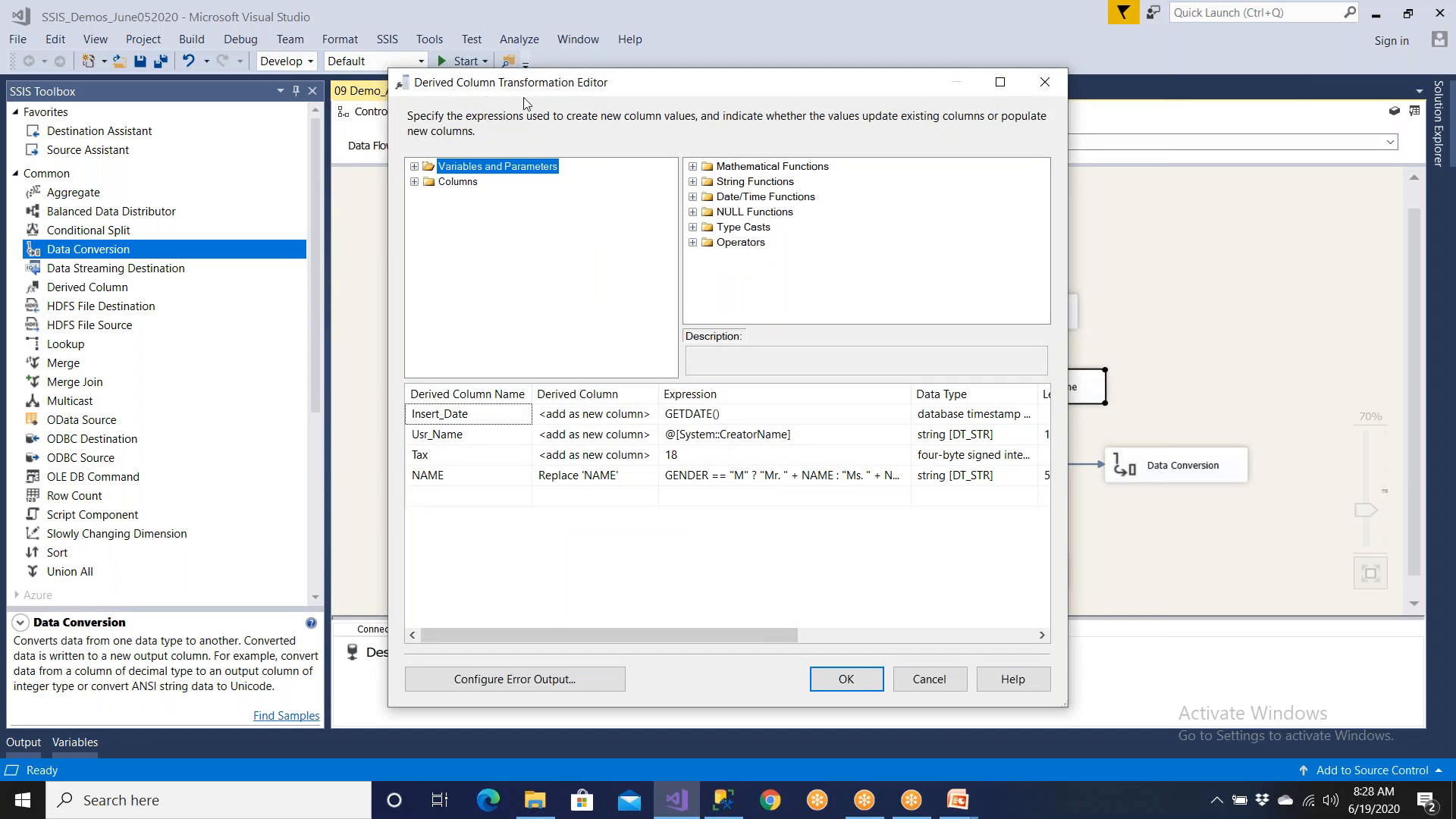
pyautogui.click(929, 678)
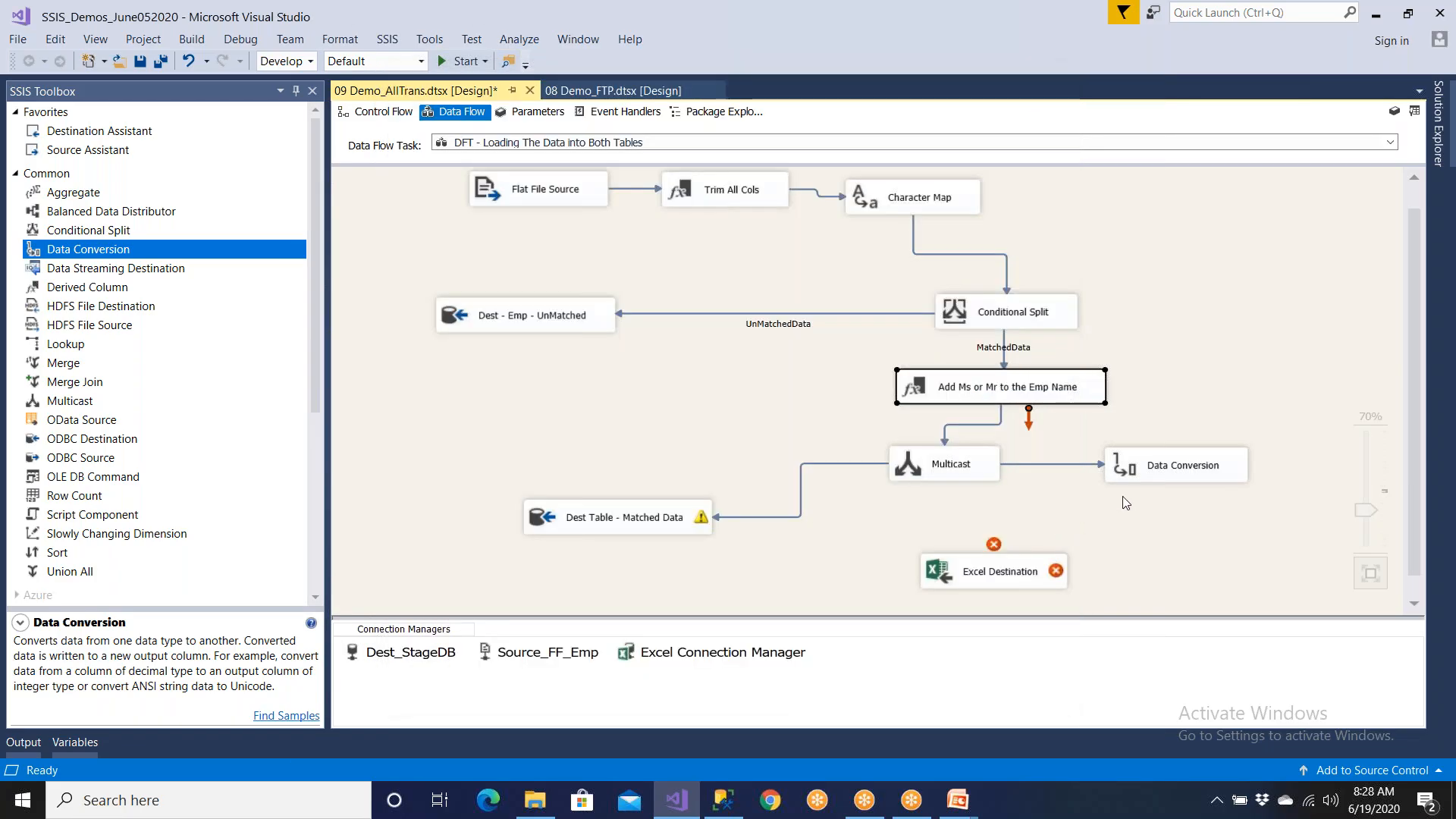
# - Open the Data Conversion editor maximized and check the available input columns, including Usr_Name and Tax
pyautogui.doubleClick(1154, 482)
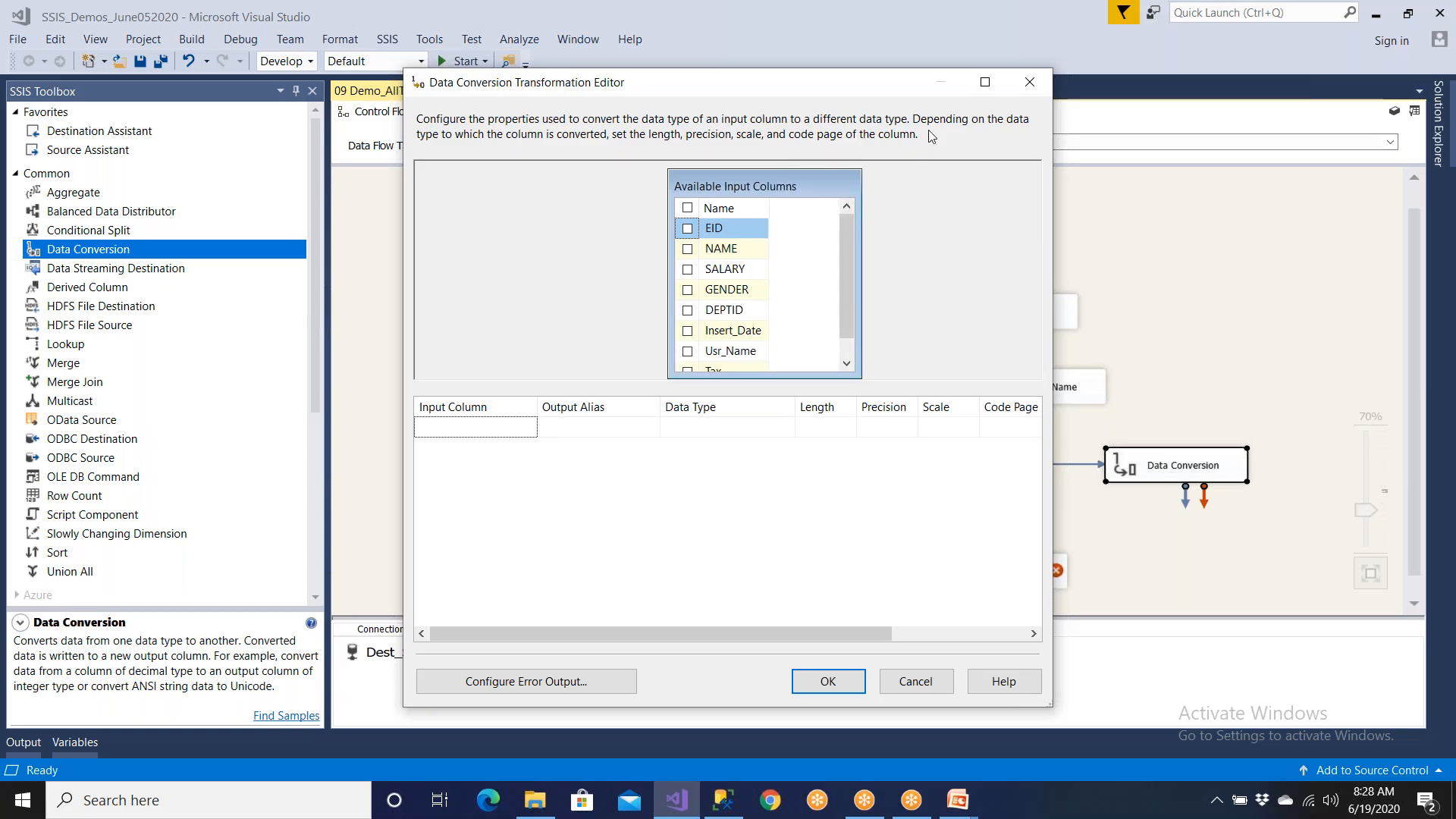
pyautogui.click(985, 82)
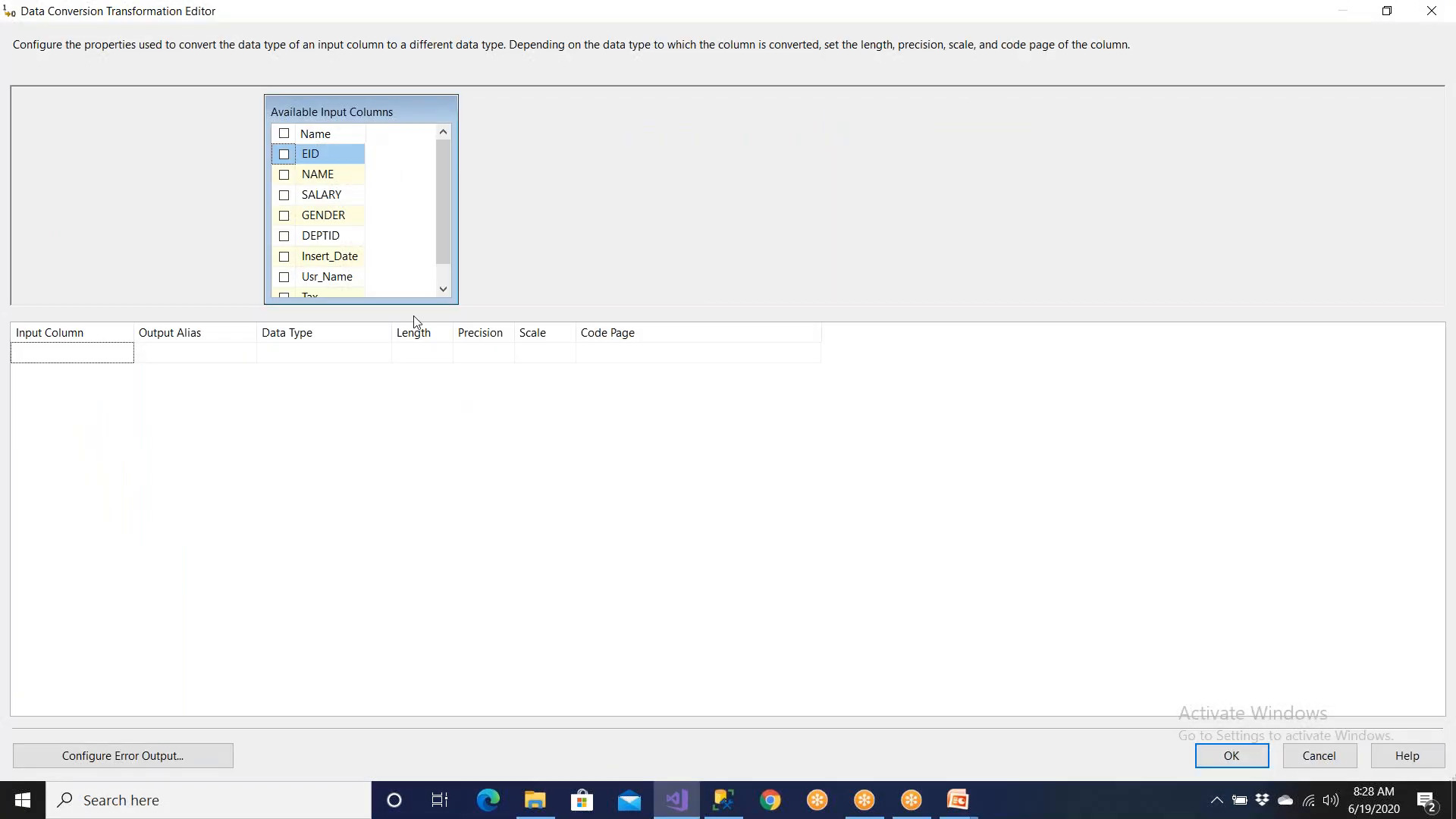
pyautogui.click(445, 289)
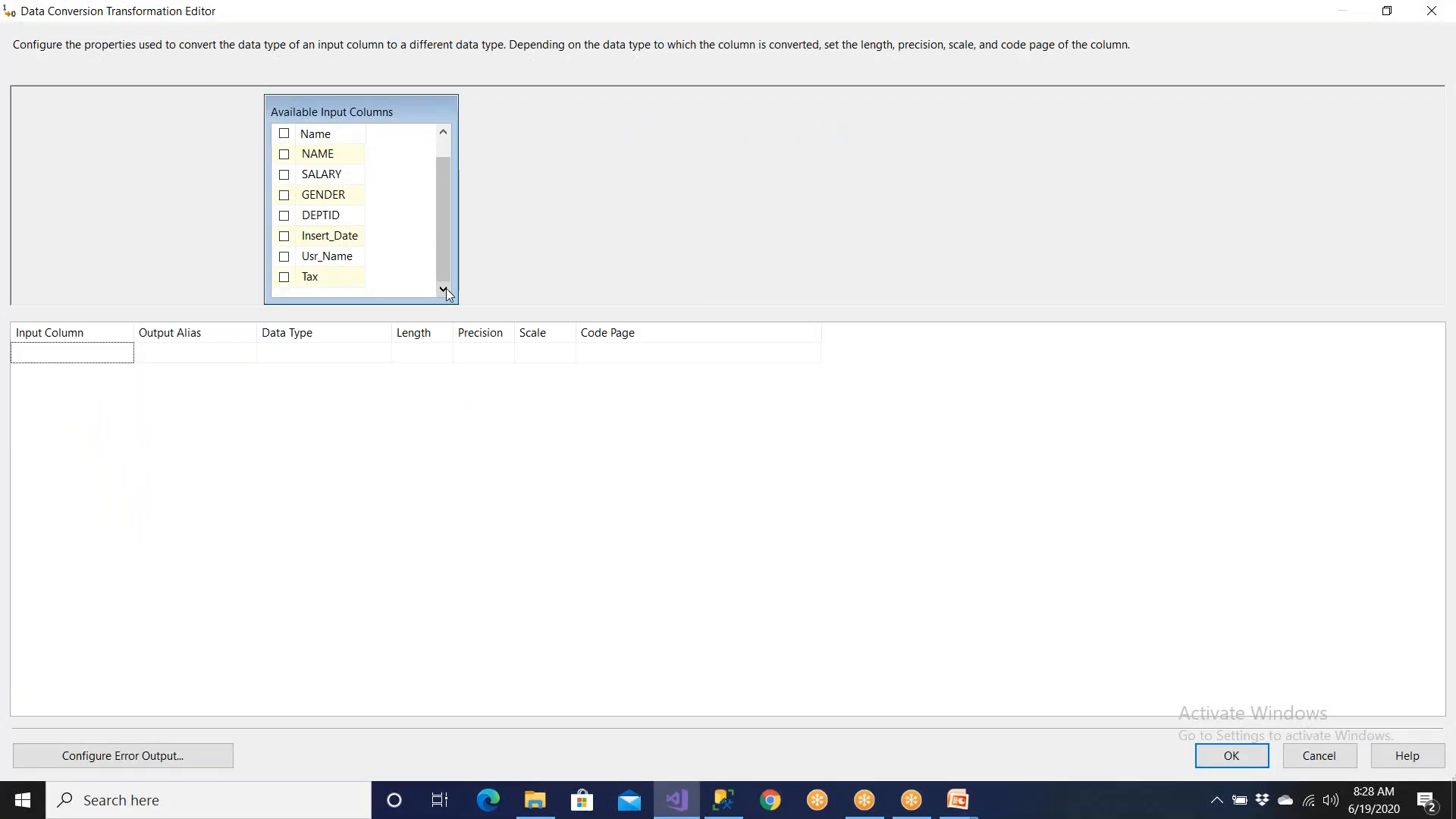
pyautogui.click(343, 264)
pyautogui.click(329, 279)
pyautogui.click(330, 259)
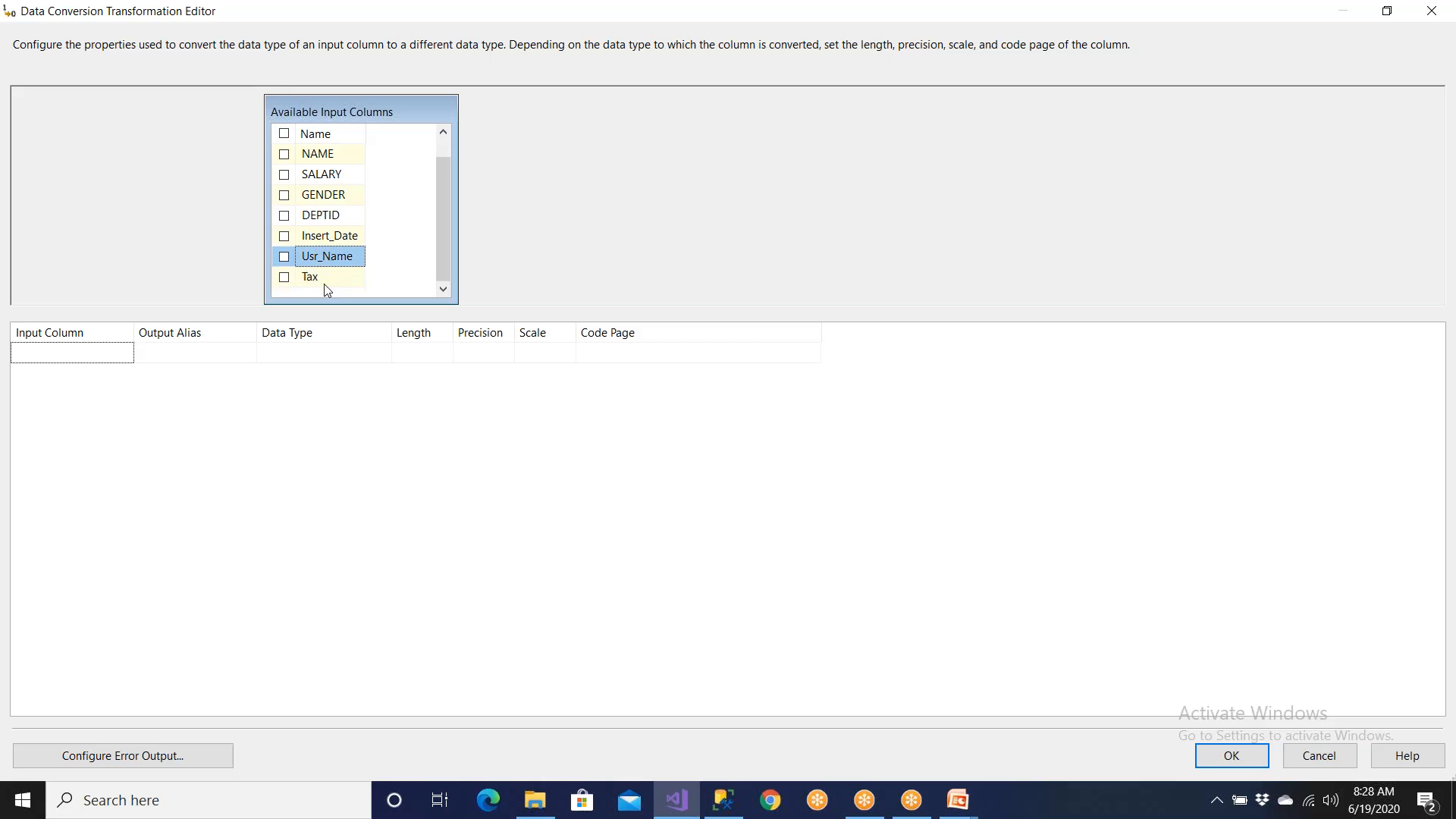
# - Switch to File Explorer, open Empl_Matched.xlsx and add the headers Usr_Name in G1 and Tax in H1 of the Emp sheet
pyautogui.click(535, 800)
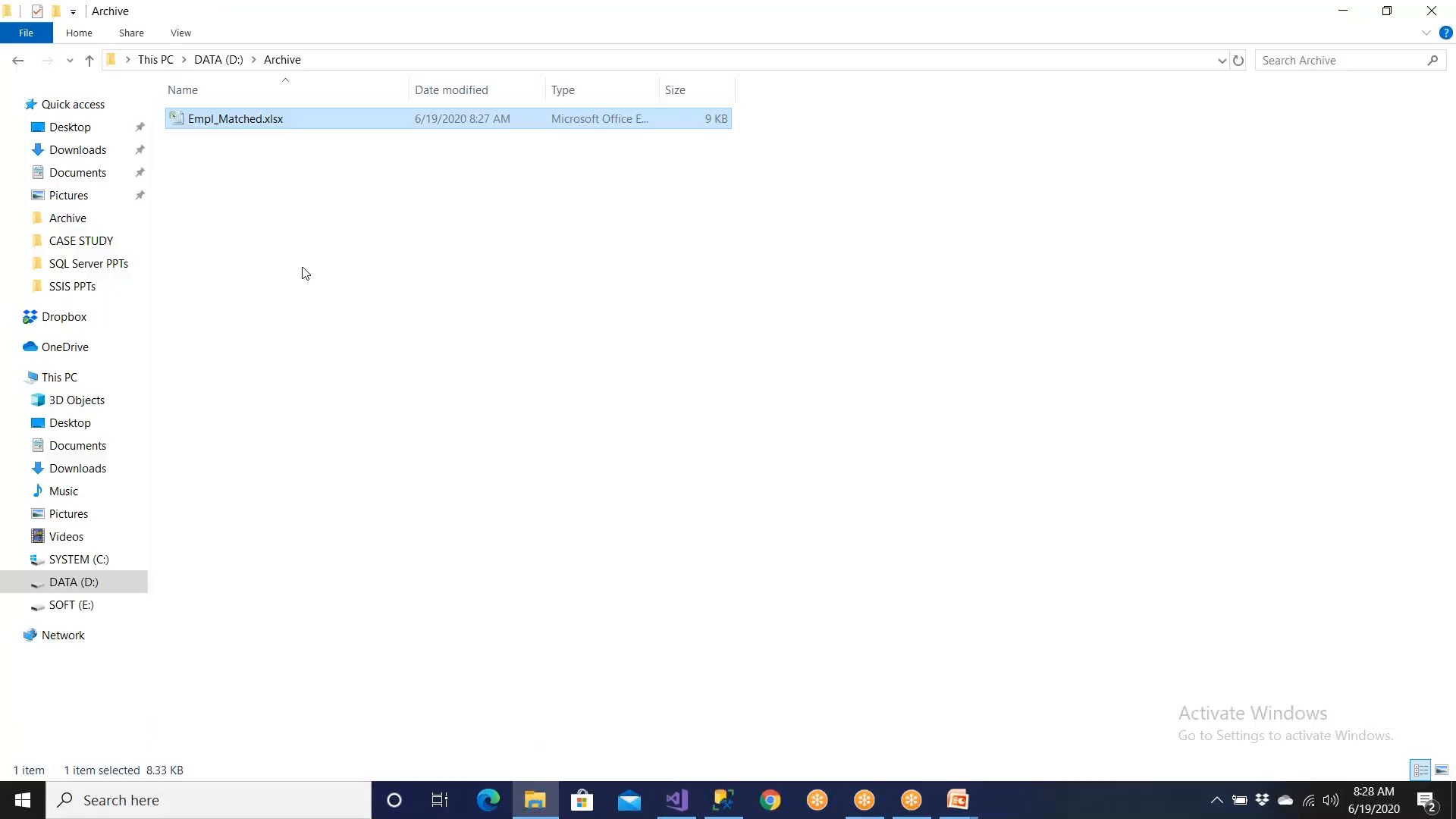
pyautogui.doubleClick(258, 125)
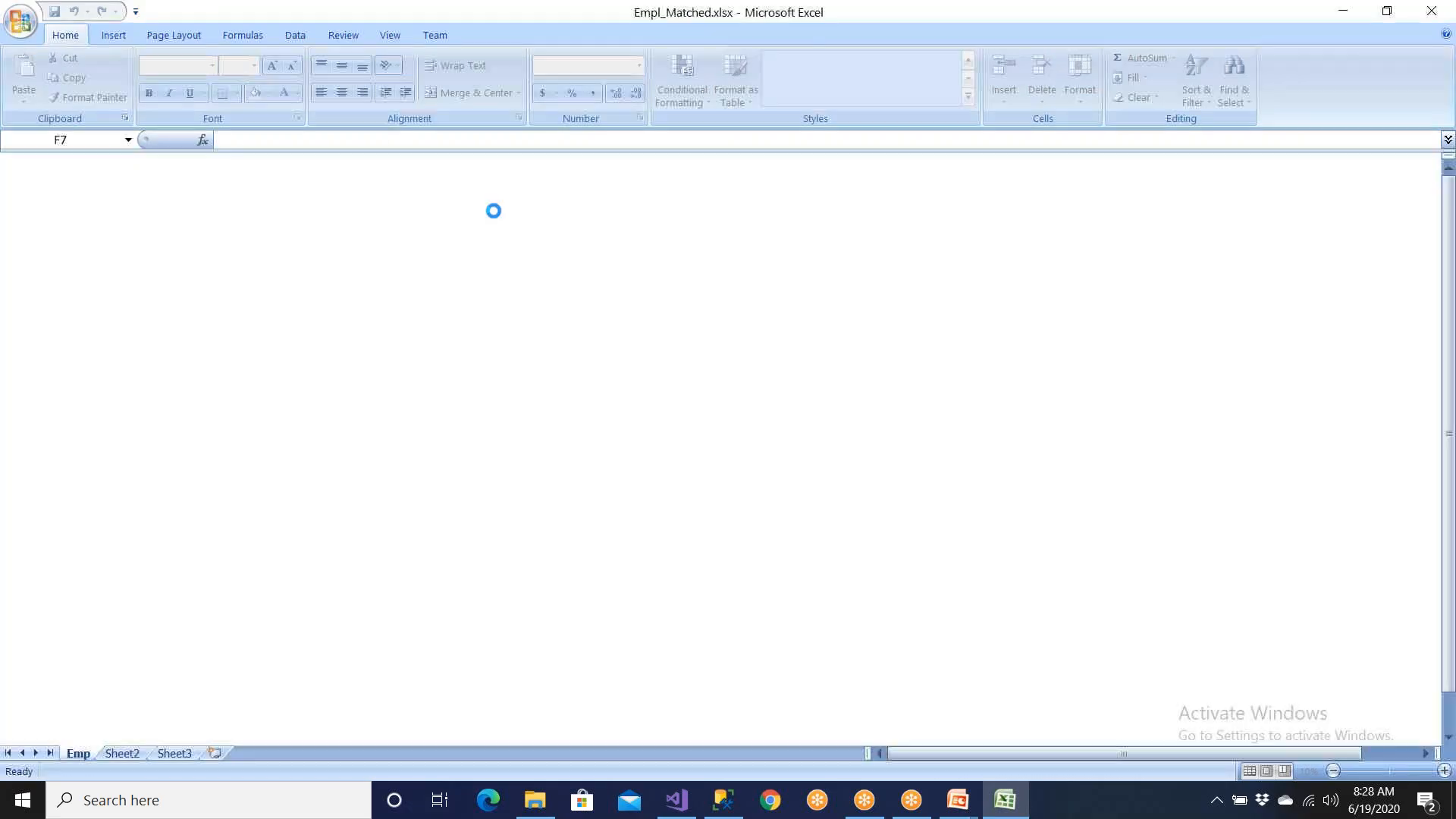
pyautogui.click(635, 207)
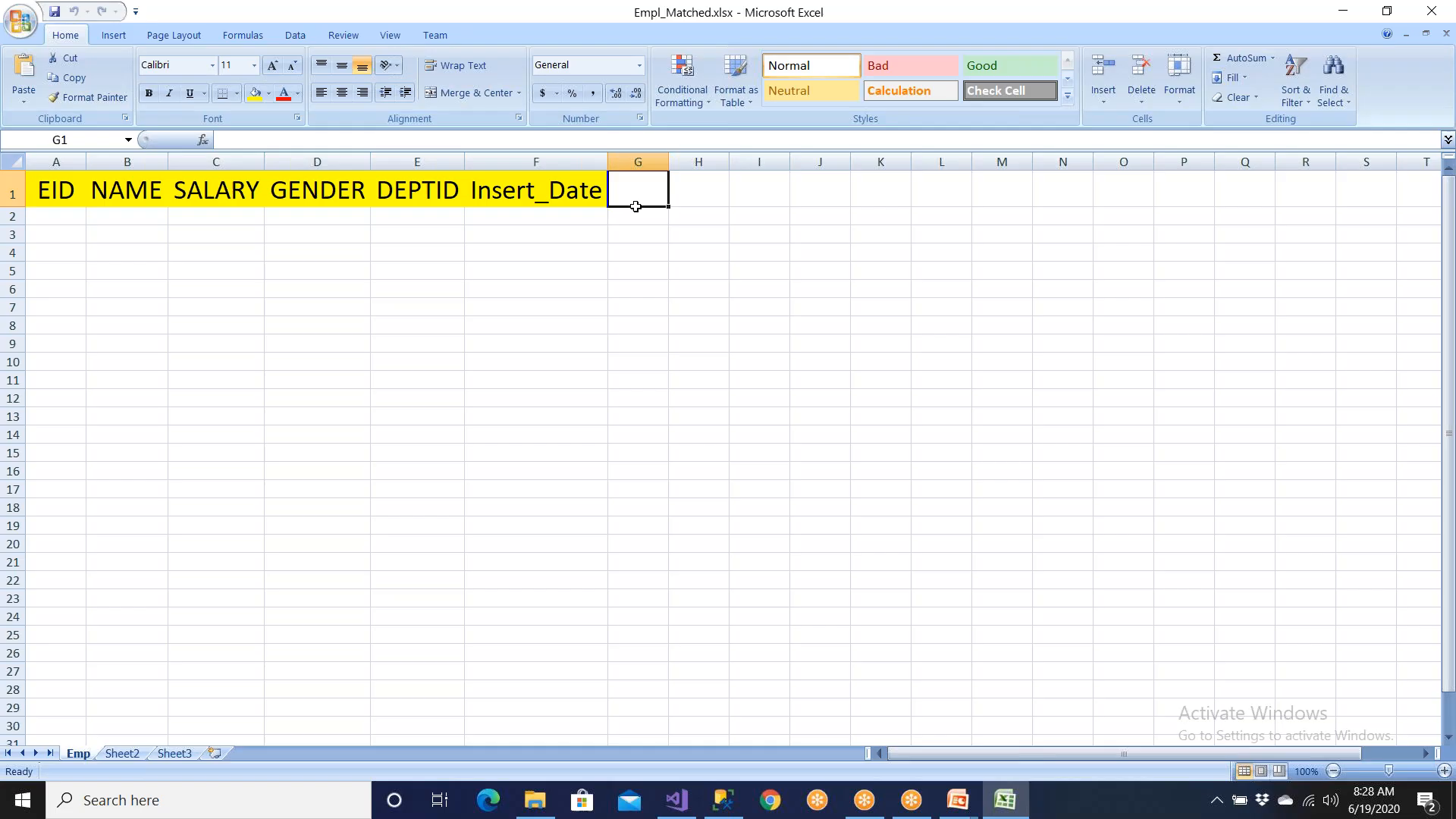
pyautogui.write('UserName')
pyautogui.press('BackSpace')
pyautogui.press('BackSpace')
pyautogui.press('BackSpace')
pyautogui.press('BackSpace')
pyautogui.press('BackSpace')
pyautogui.press('BackSpace')
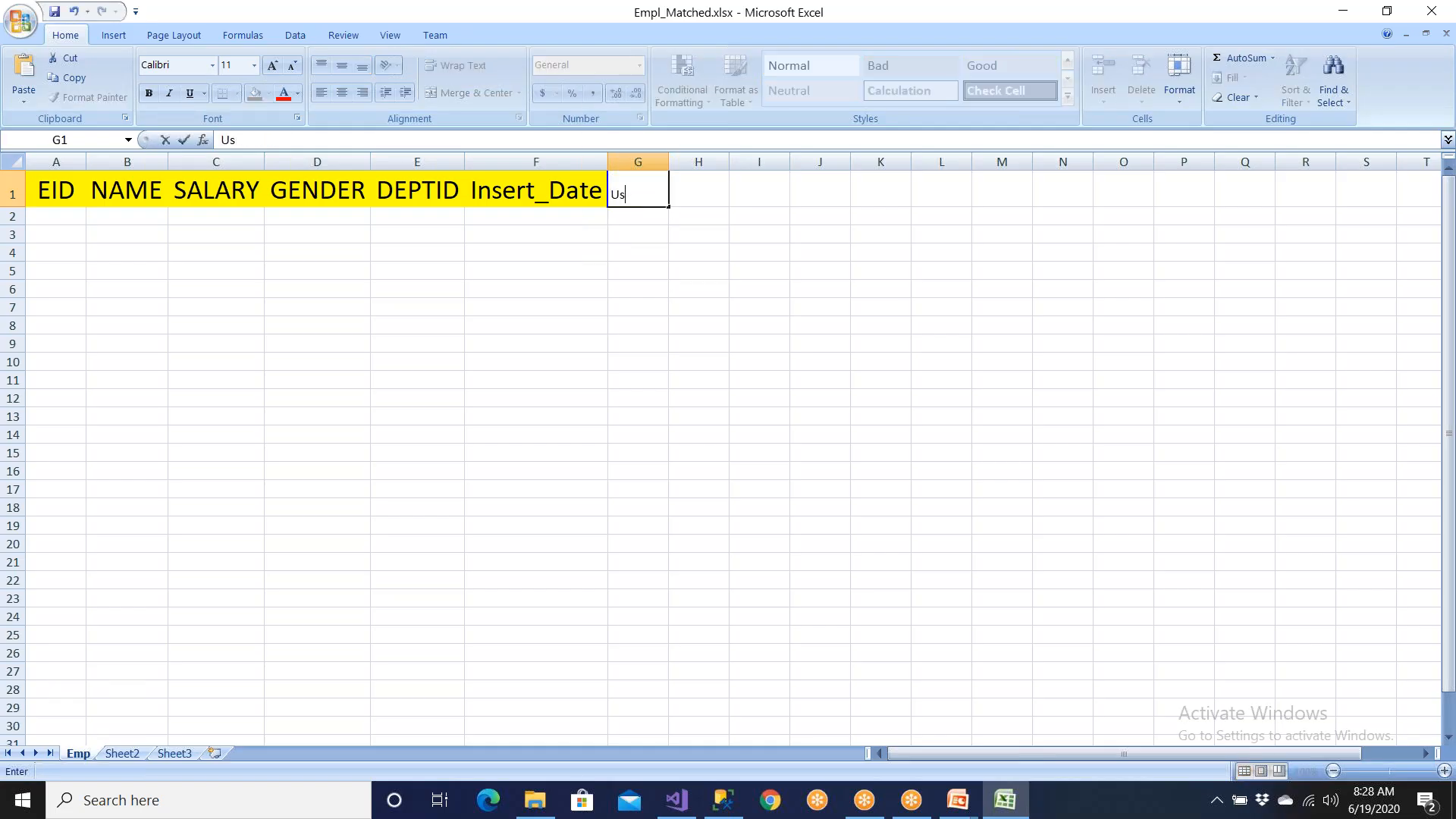
pyautogui.write('r_Name')
pyautogui.press('Tab')
pyautogui.write('Tax')
pyautogui.press('Return')
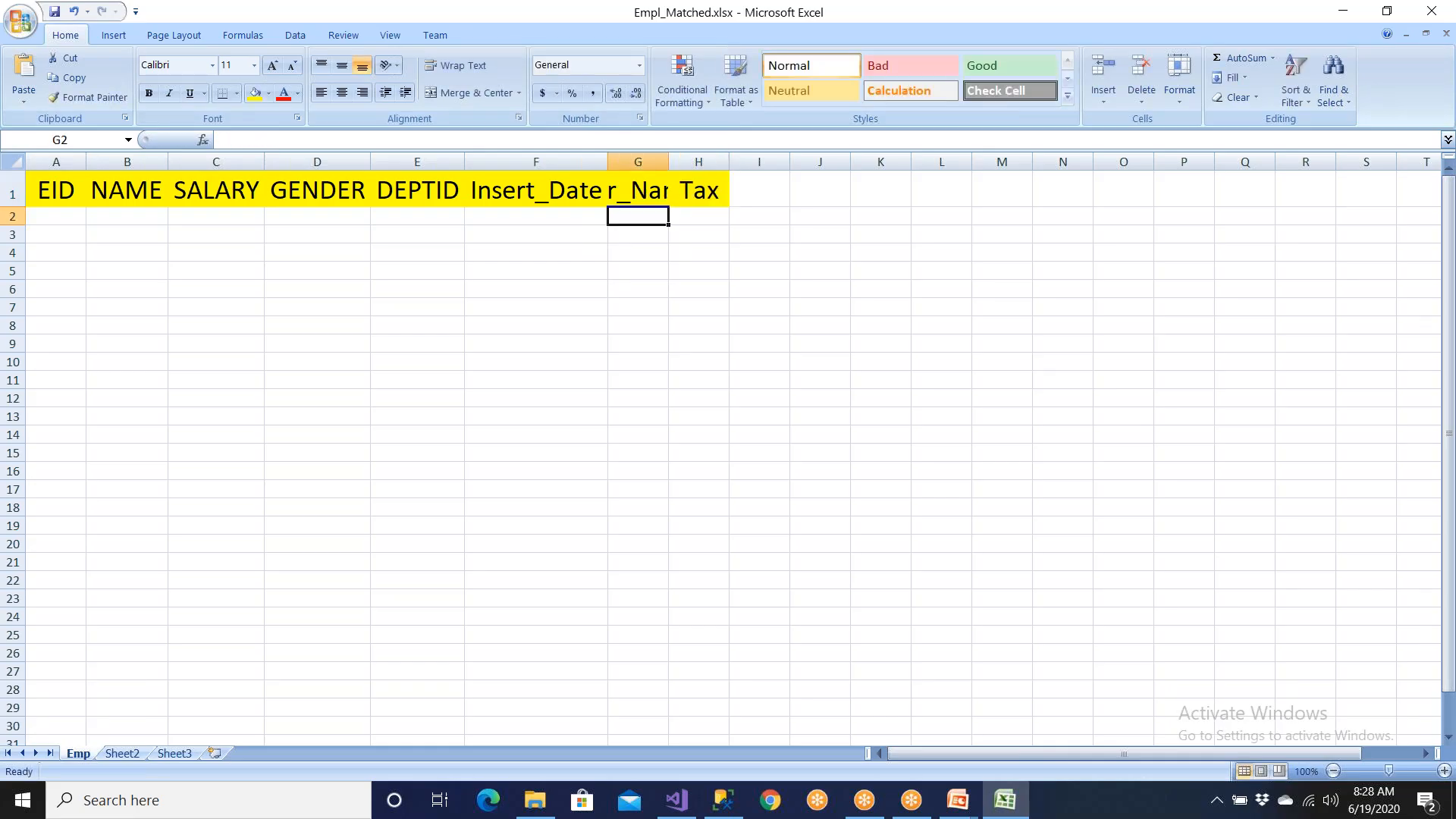
# - Fit column G to its header, close the workbook with its changes saved, and return to Visual Studio
pyautogui.doubleClick(668, 161)
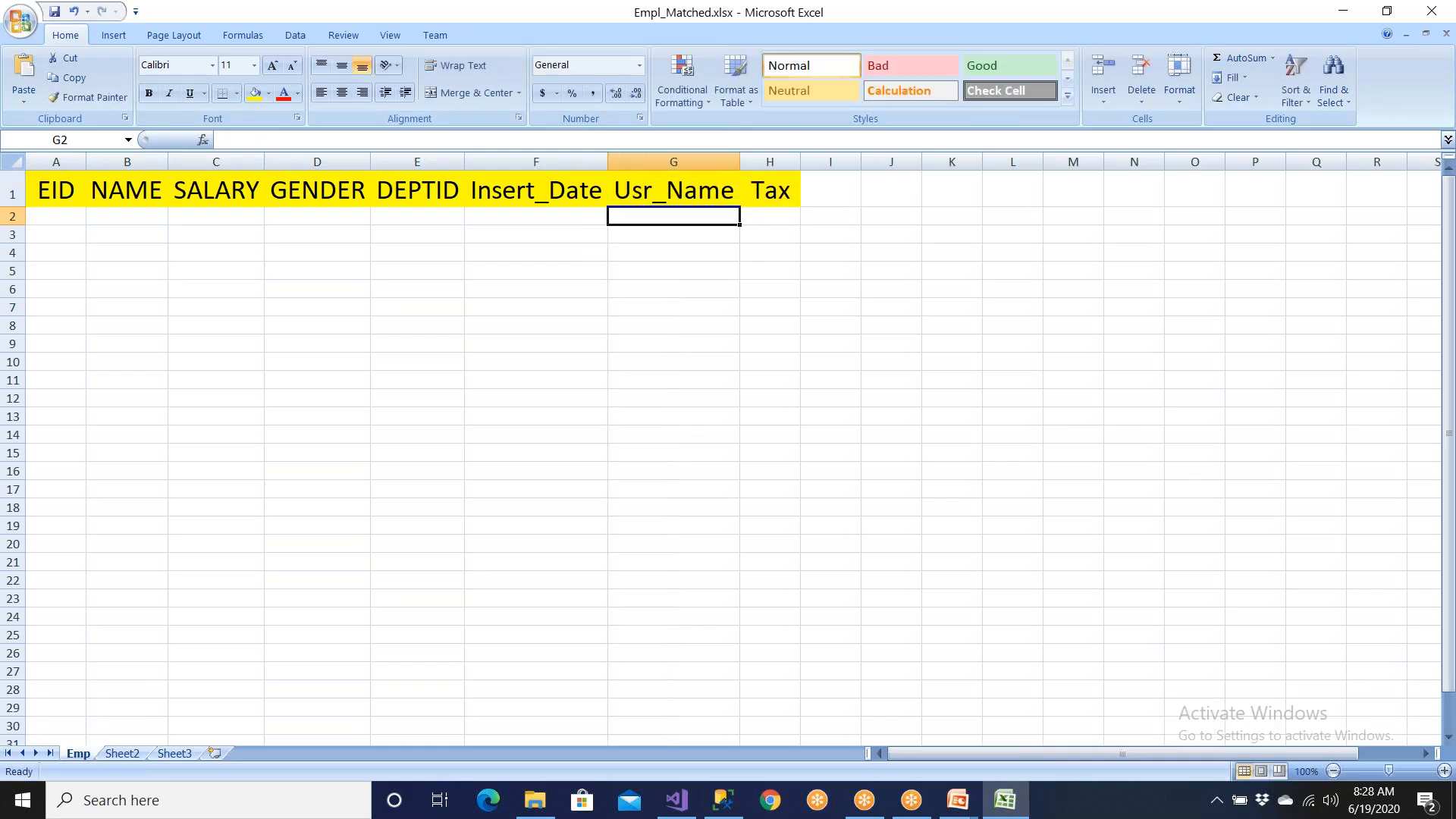
pyautogui.hotkey('ctrl', 'c')
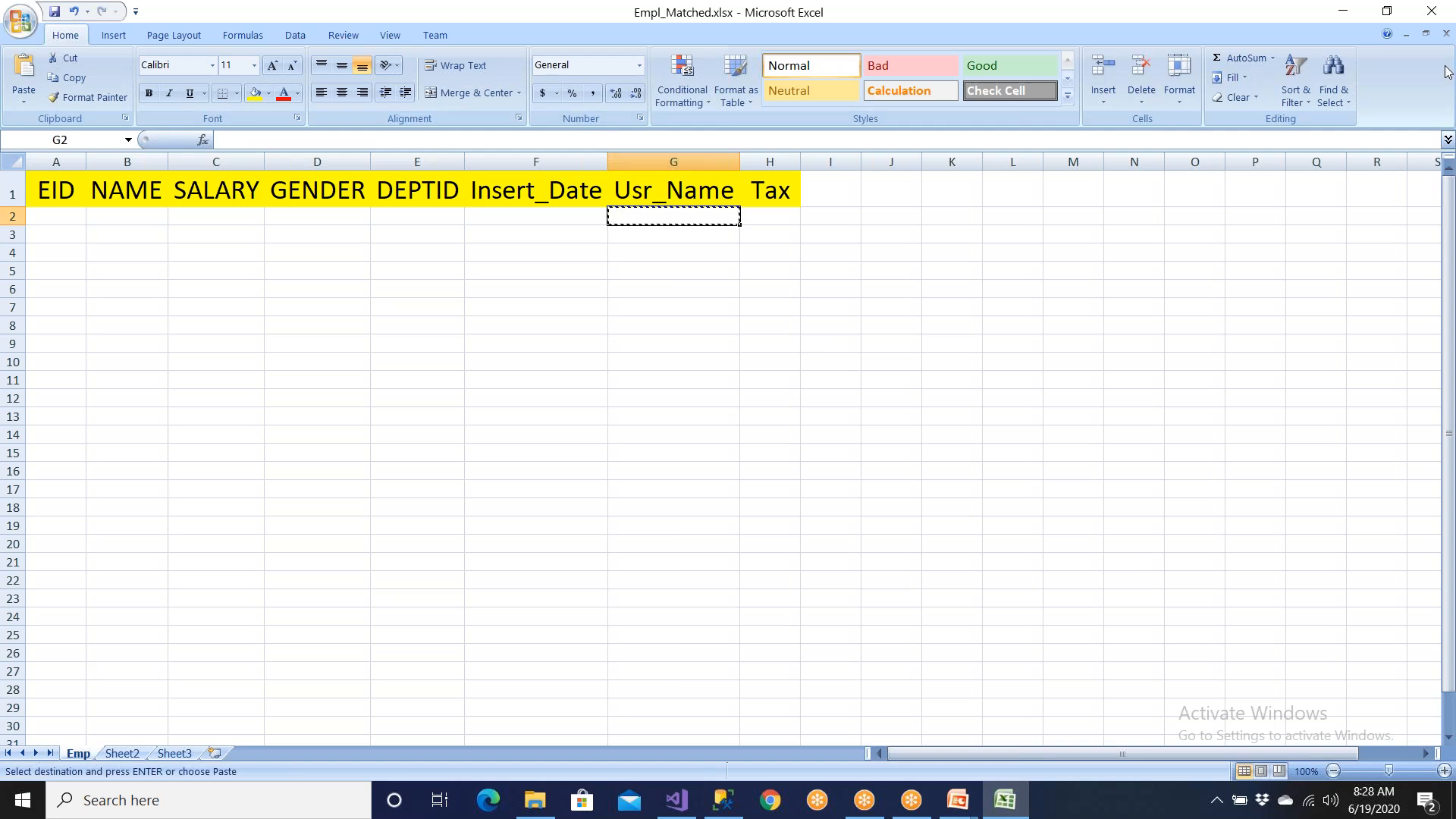
pyautogui.click(1431, 11)
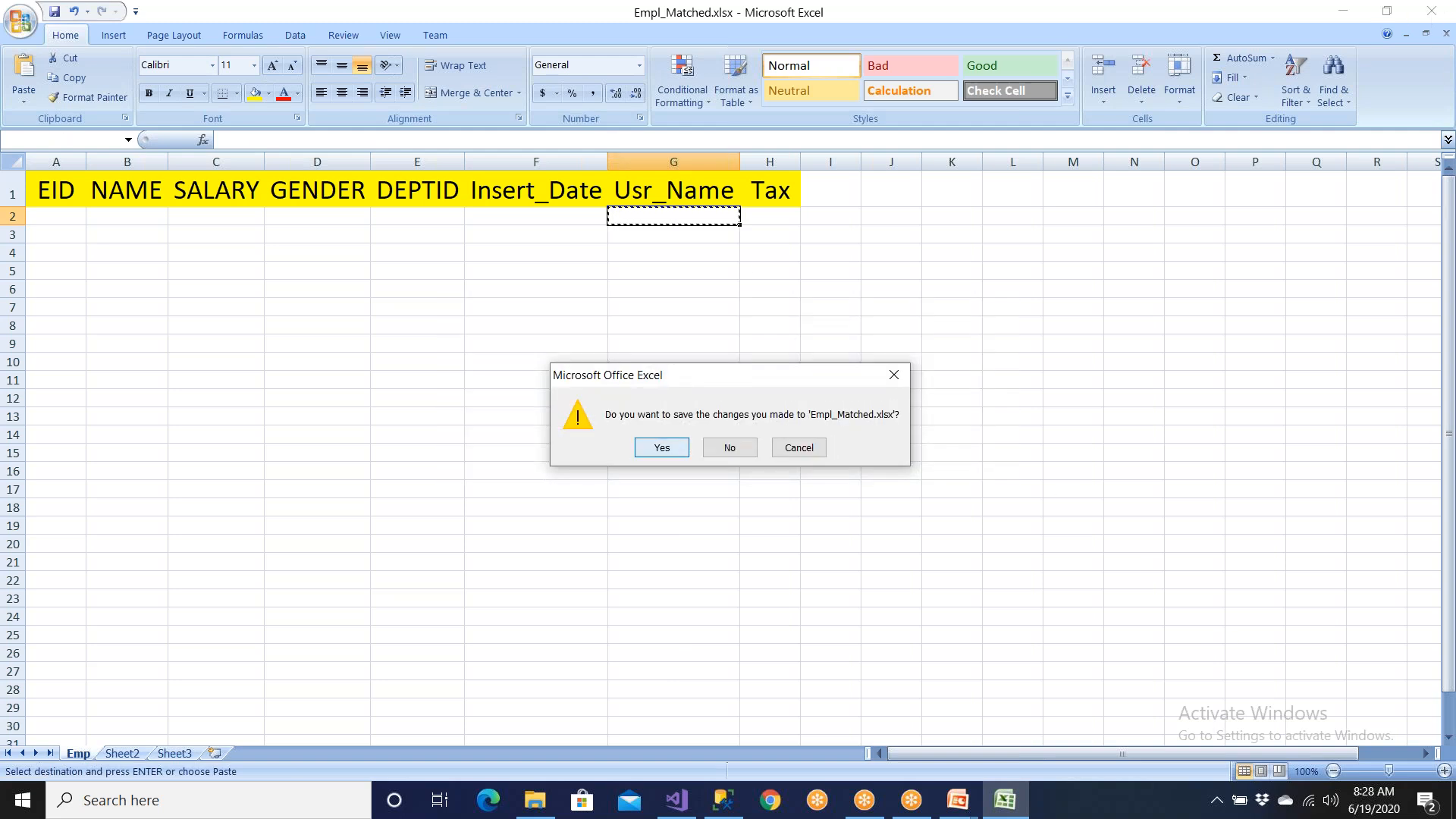
pyautogui.click(656, 445)
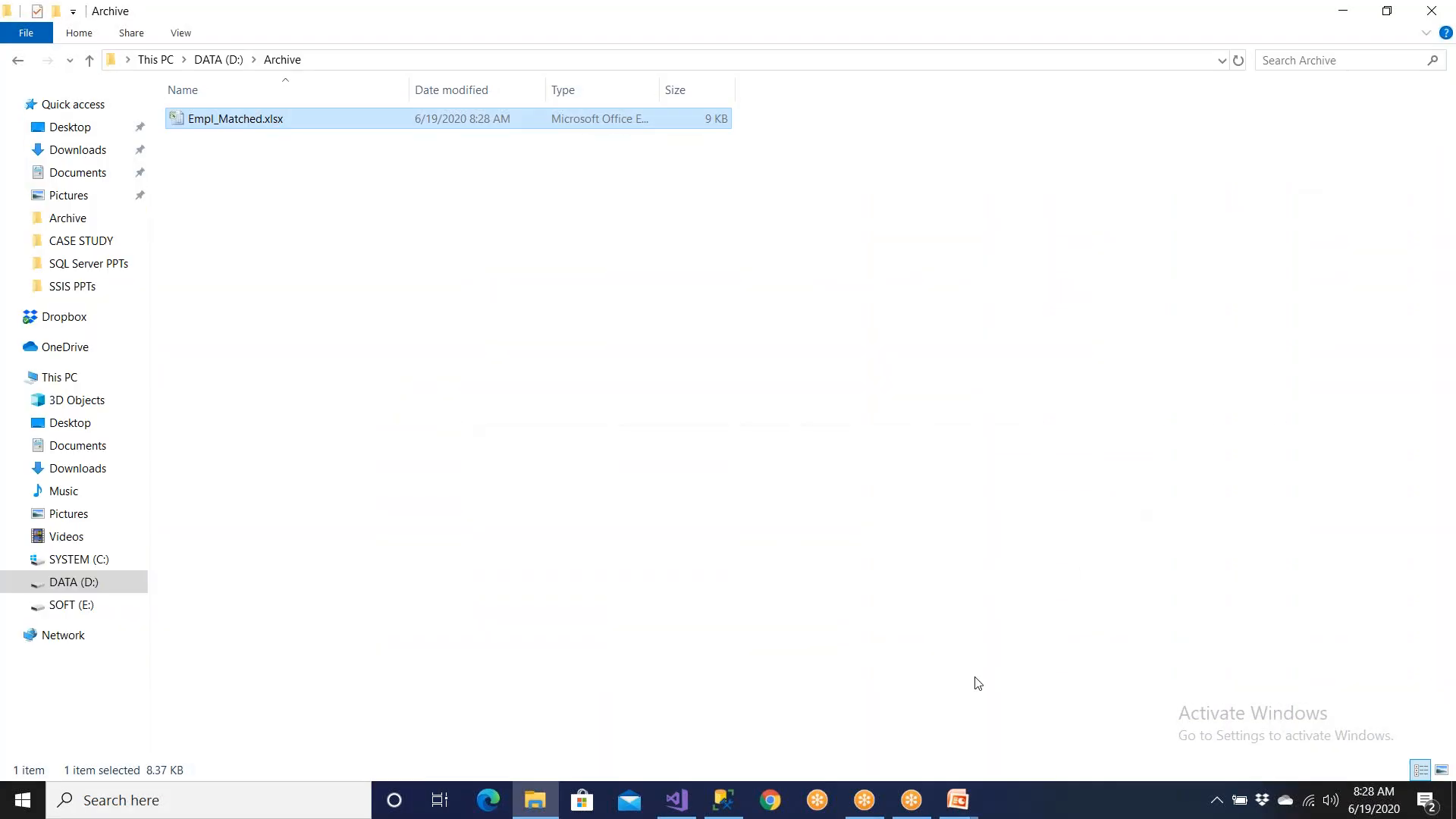
pyautogui.click(677, 800)
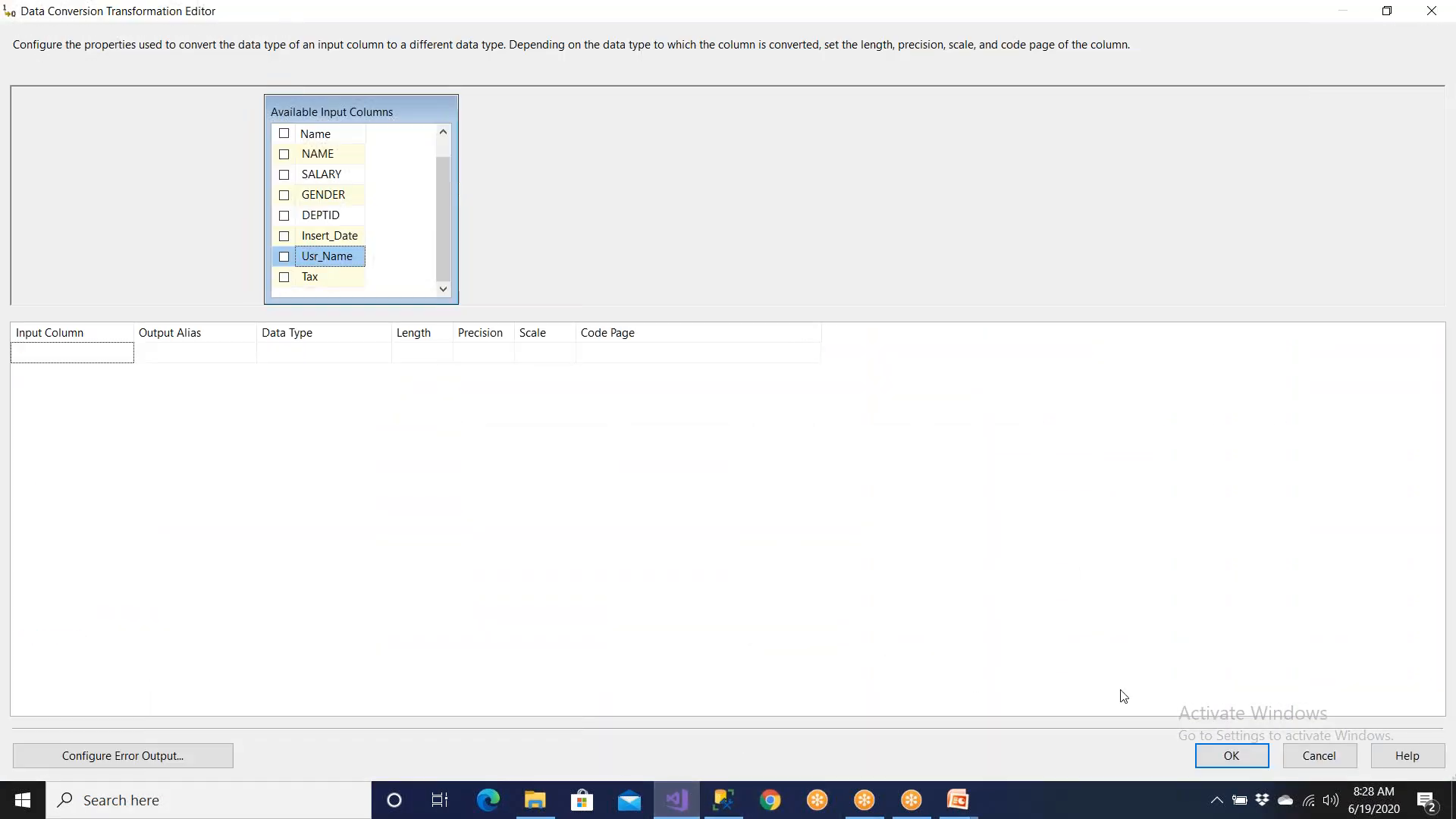
# - Include all available input columns in the conversion and widen the Data Type column to read the Tax and Insert_Date types
pyautogui.click(285, 134)
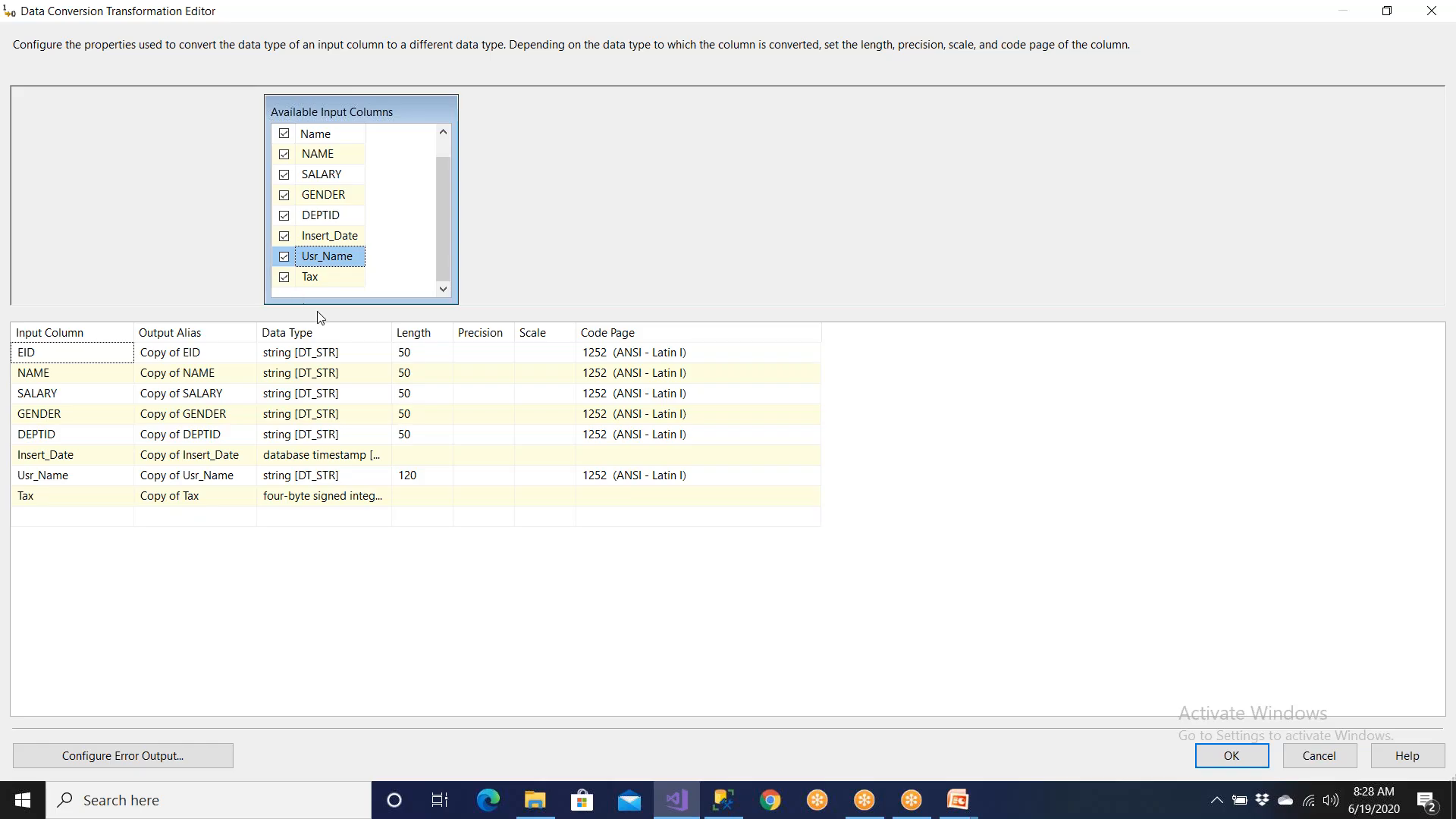
pyautogui.moveTo(391, 333); pyautogui.dragTo(520, 342)
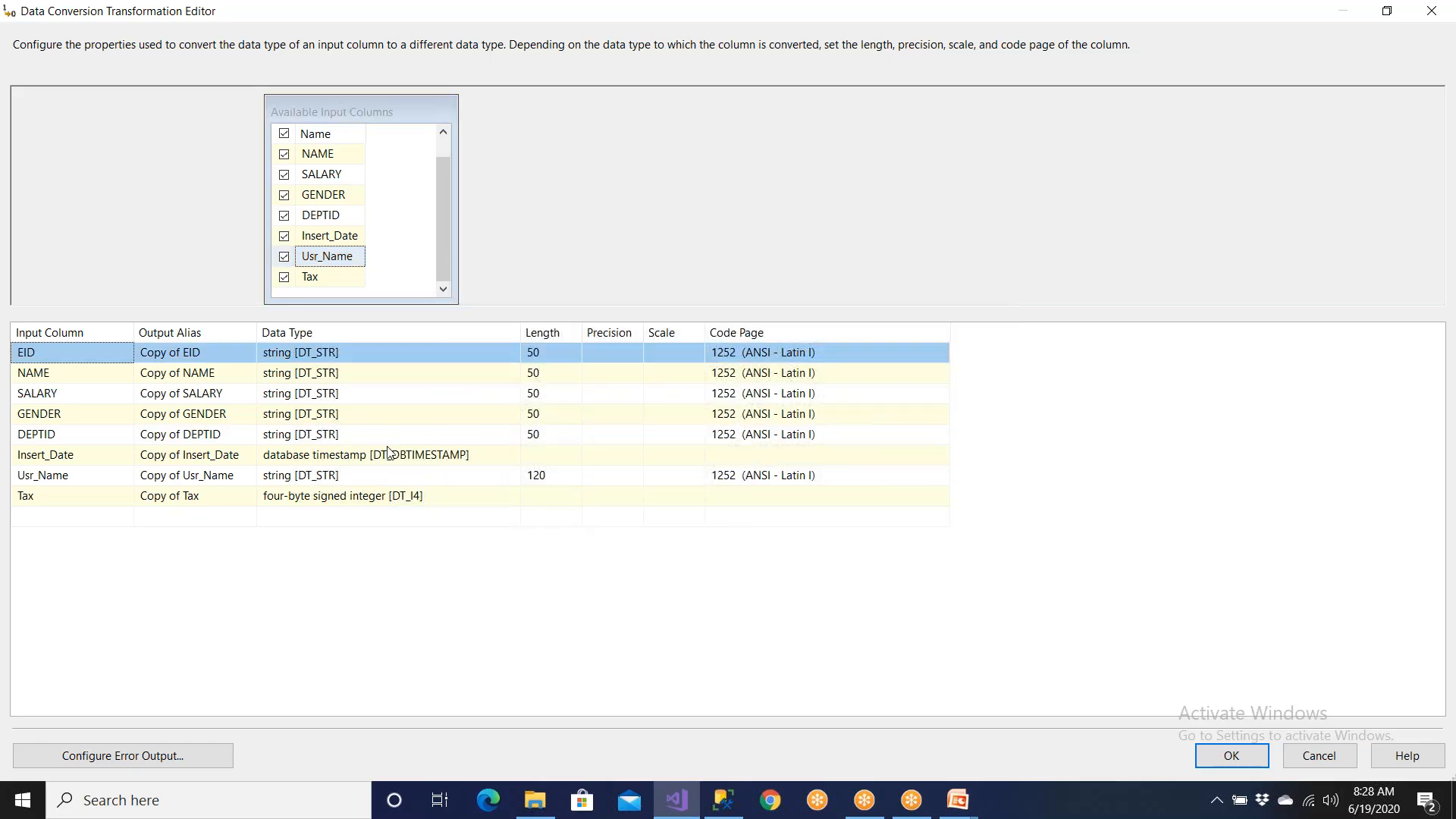
pyautogui.click(357, 499)
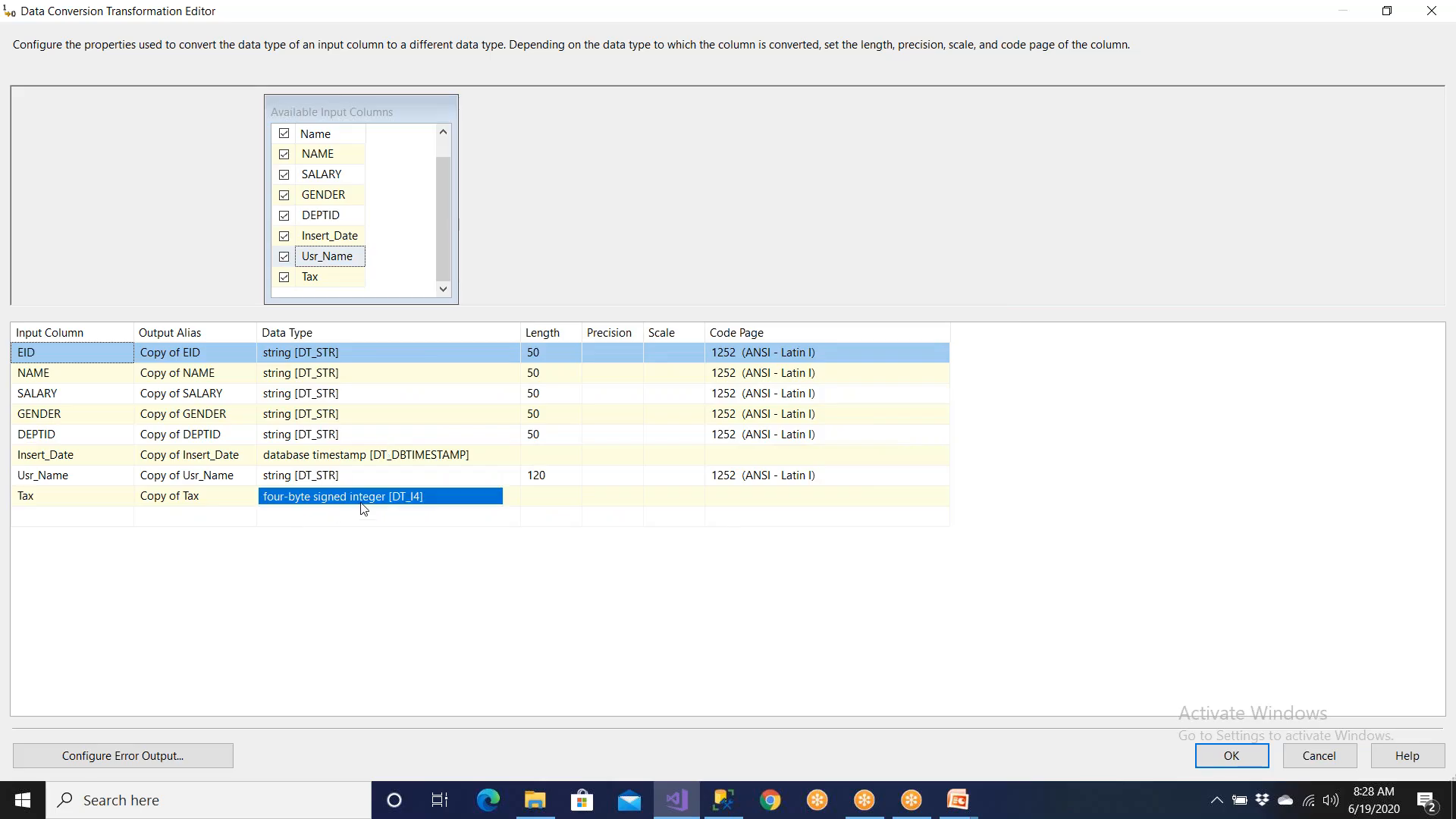
pyautogui.click(389, 457)
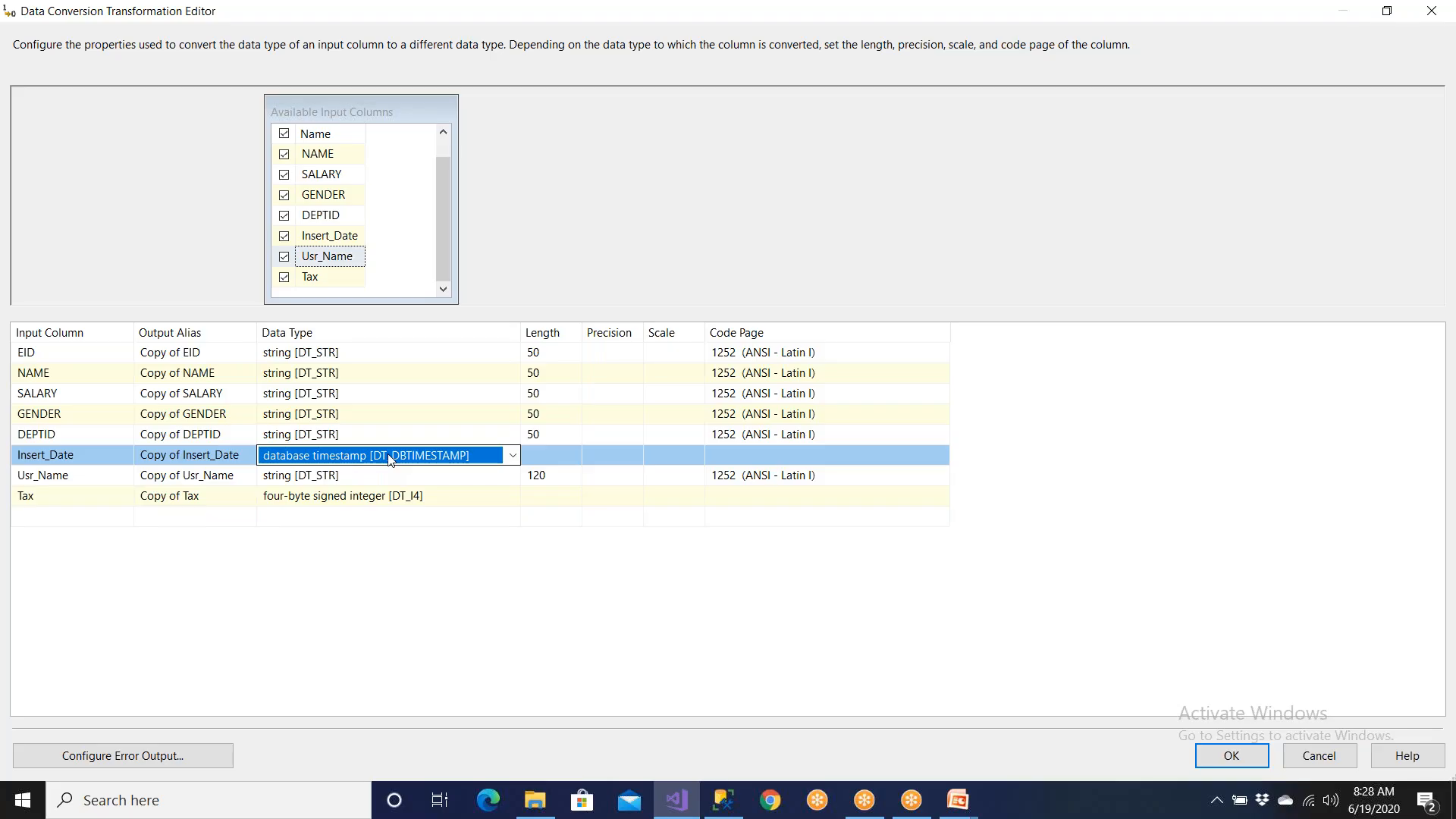
# - Set the data type of EID and NAME to Unicode string [DT_WSTR]
pyautogui.click(372, 358)
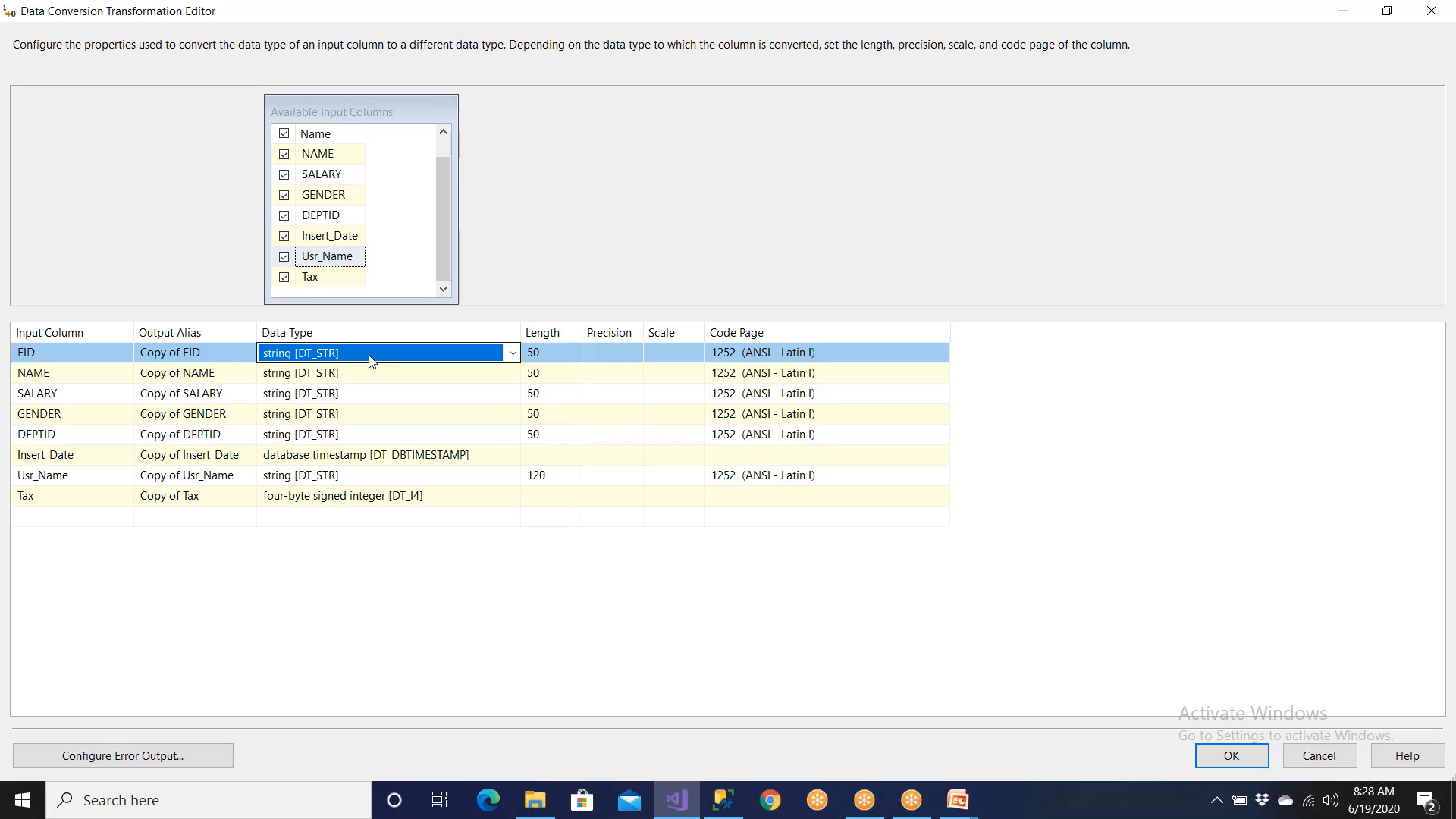
pyautogui.click(372, 361)
pyautogui.press('u')
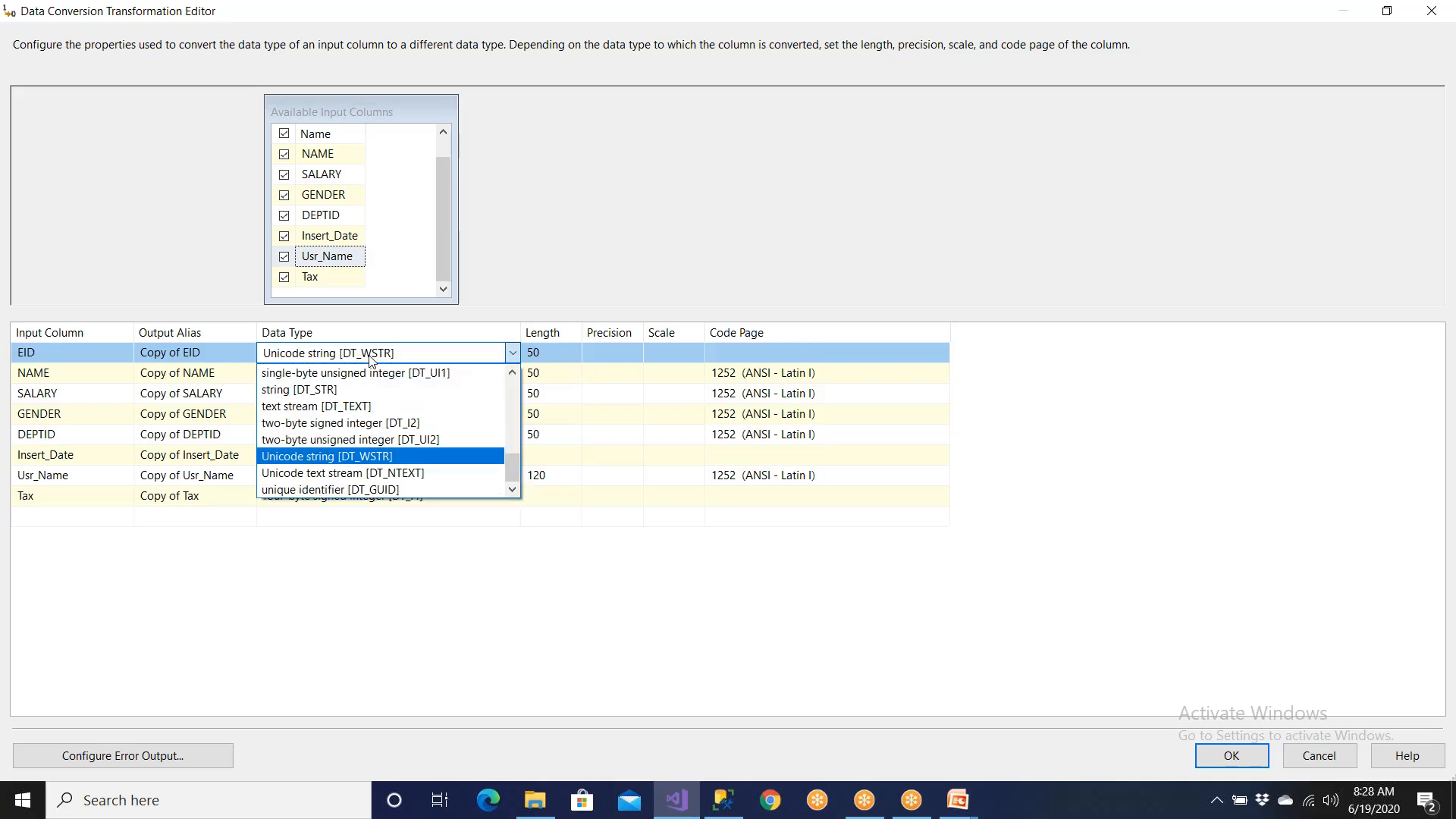
pyautogui.click(372, 361)
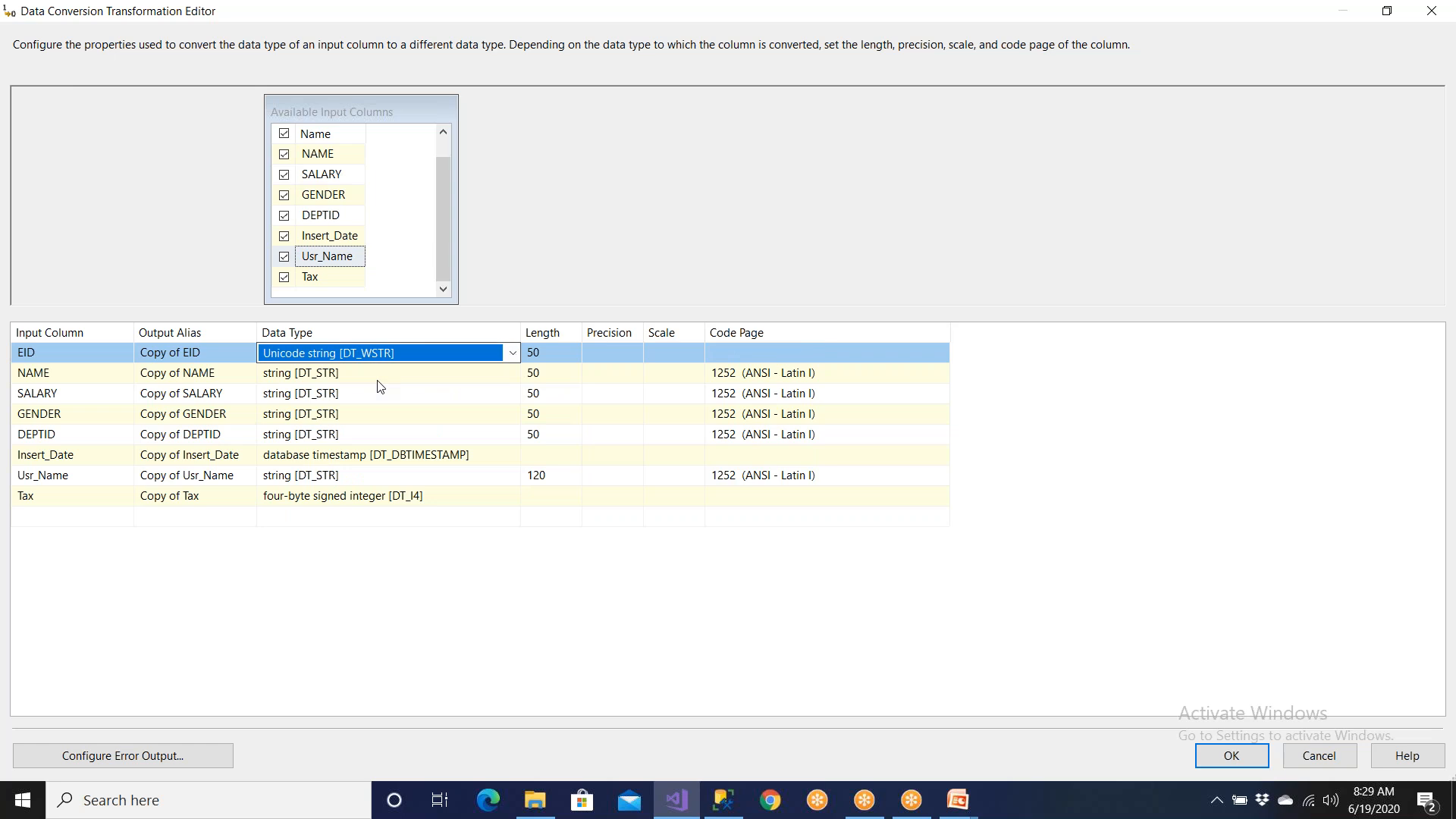
pyautogui.click(386, 375)
pyautogui.click(387, 375)
pyautogui.press('u')
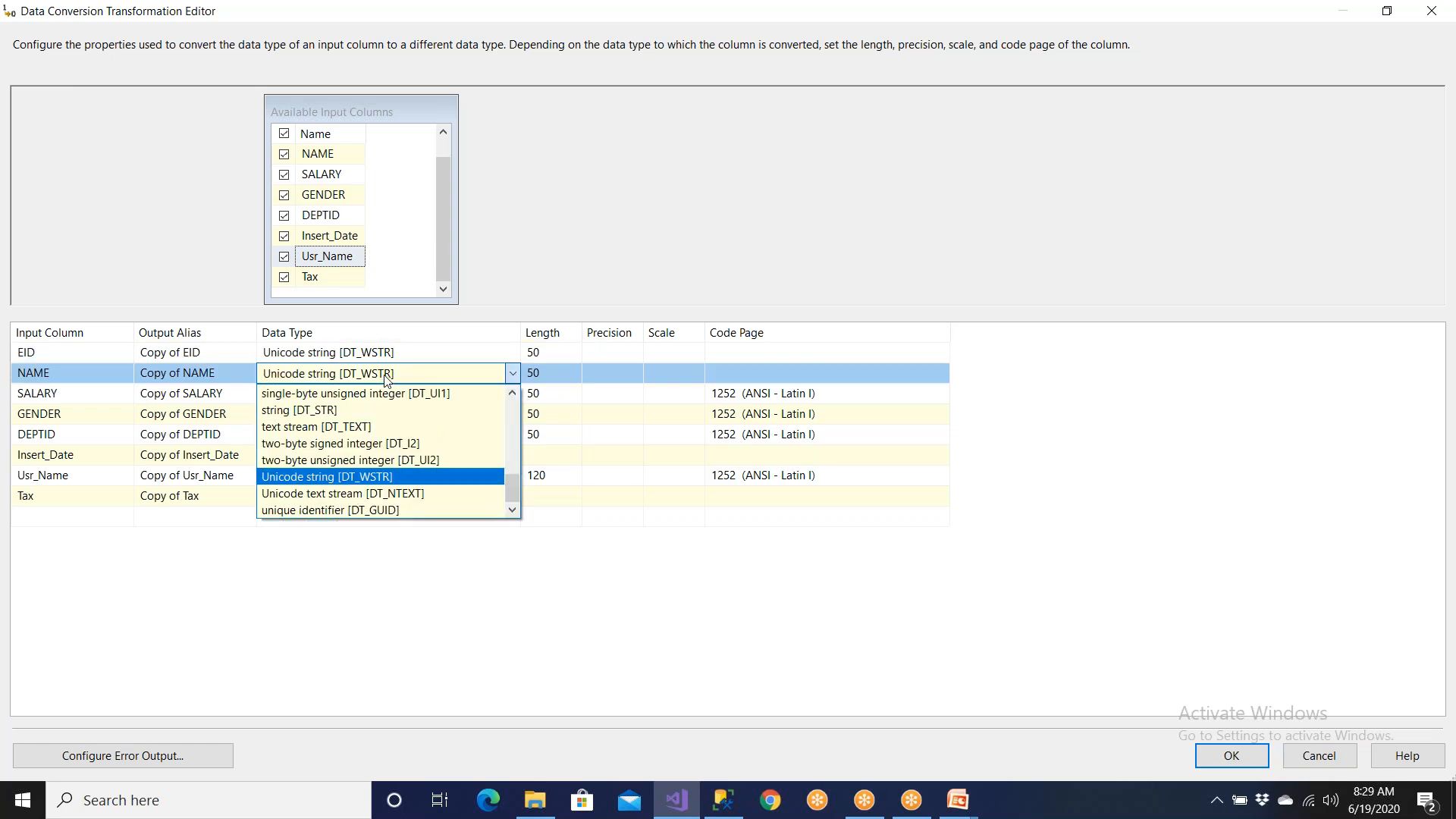
pyautogui.click(386, 376)
# - Set the data type of SALARY and GENDER to Unicode string [DT_WSTR]
pyautogui.click(374, 394)
pyautogui.click(375, 394)
pyautogui.press('u')
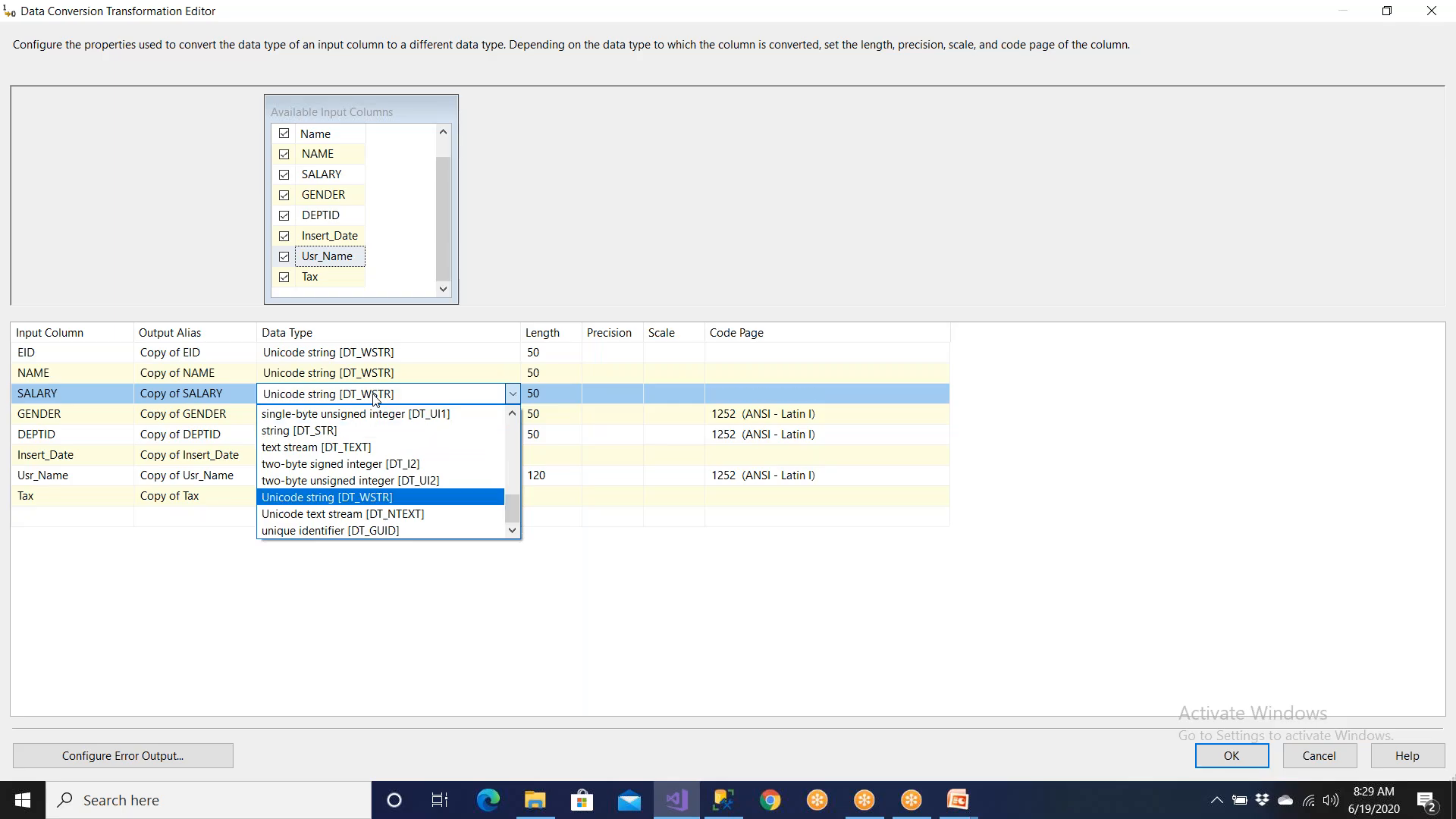
pyautogui.click(375, 397)
pyautogui.click(352, 419)
pyautogui.click(352, 418)
pyautogui.press('u')
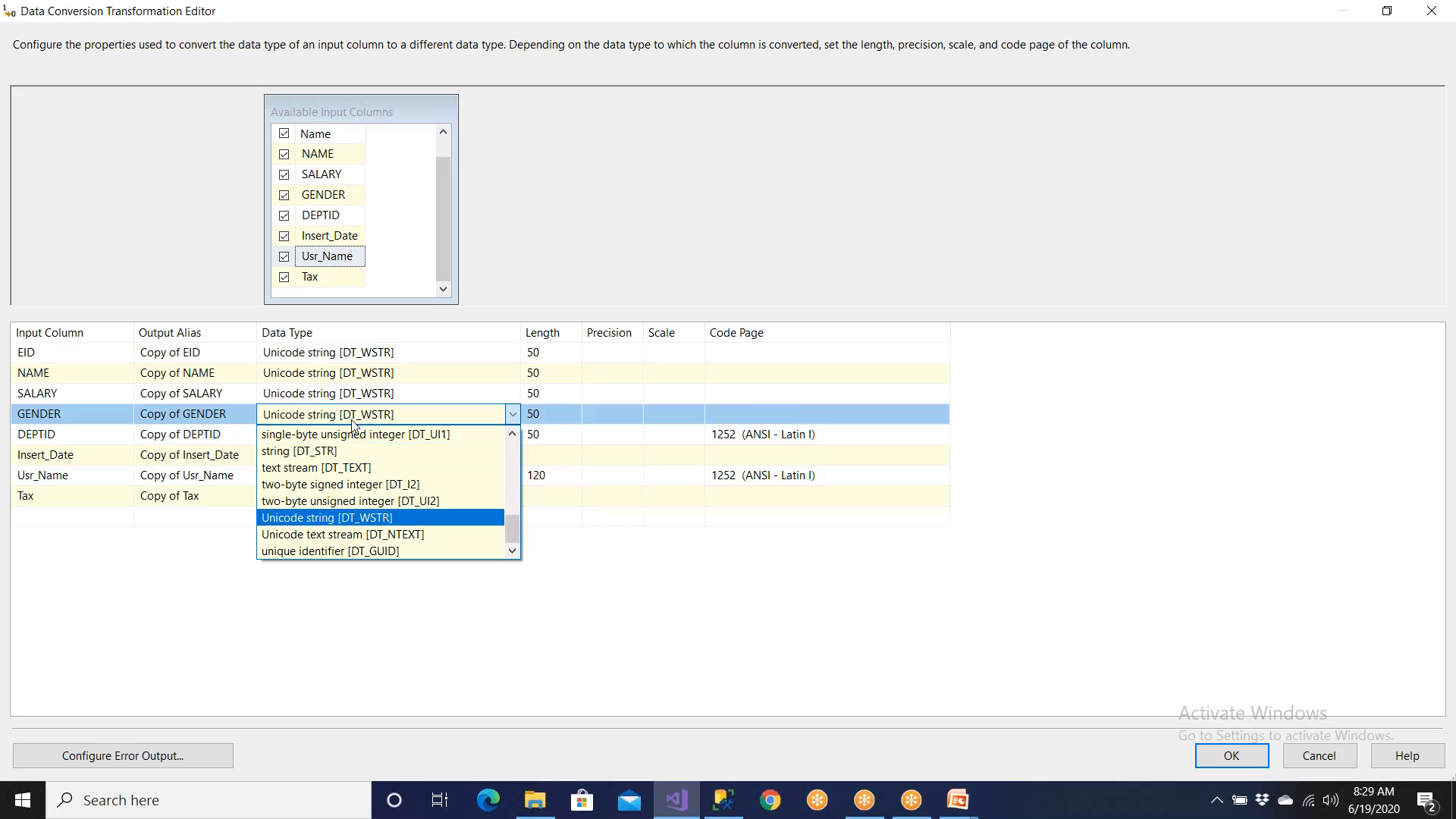
pyautogui.click(351, 423)
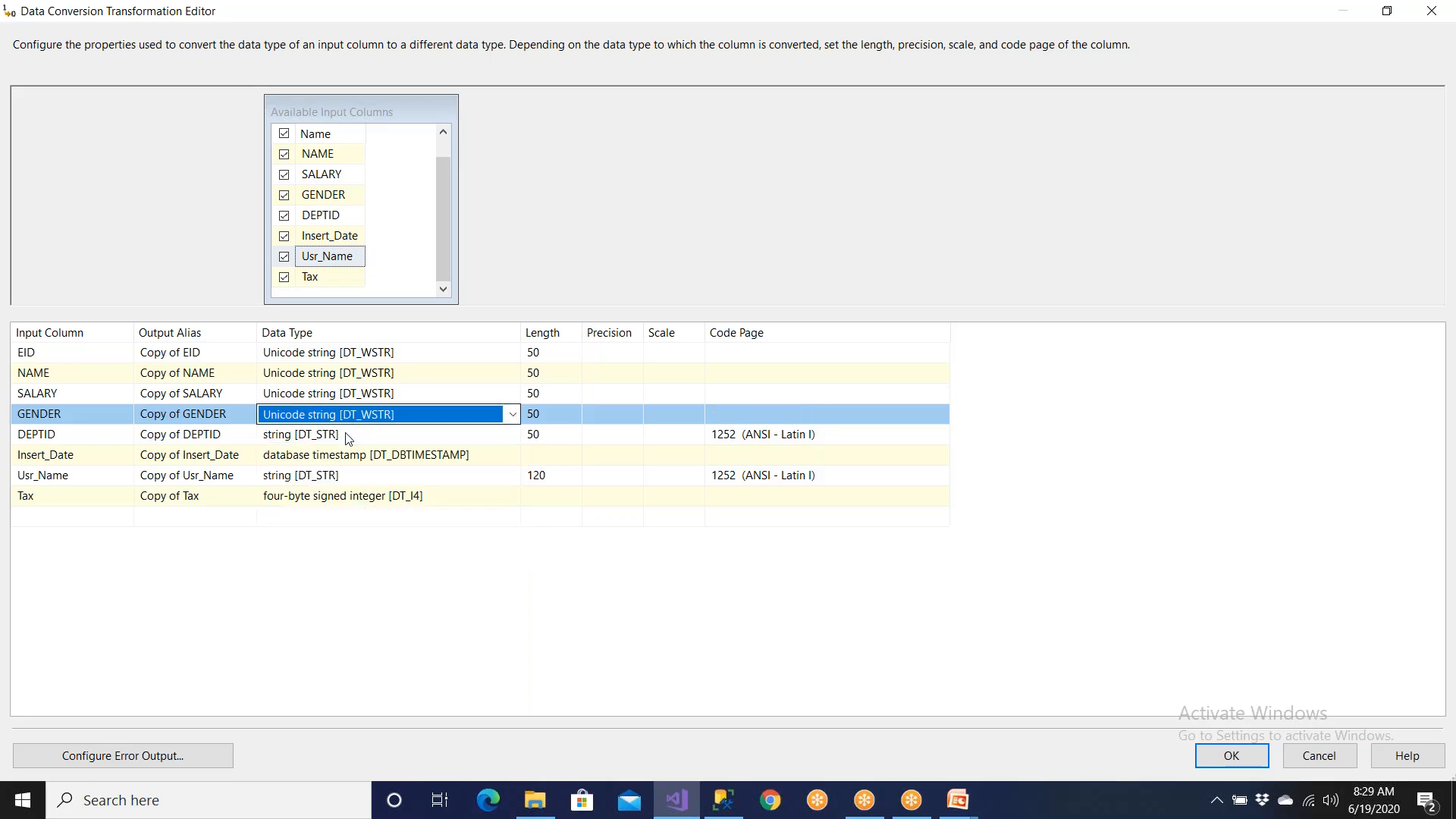
# - Set the data type of DEPTID and Usr_Name to Unicode string [DT_WSTR]
pyautogui.click(347, 438)
pyautogui.click(347, 438)
pyautogui.press('u')
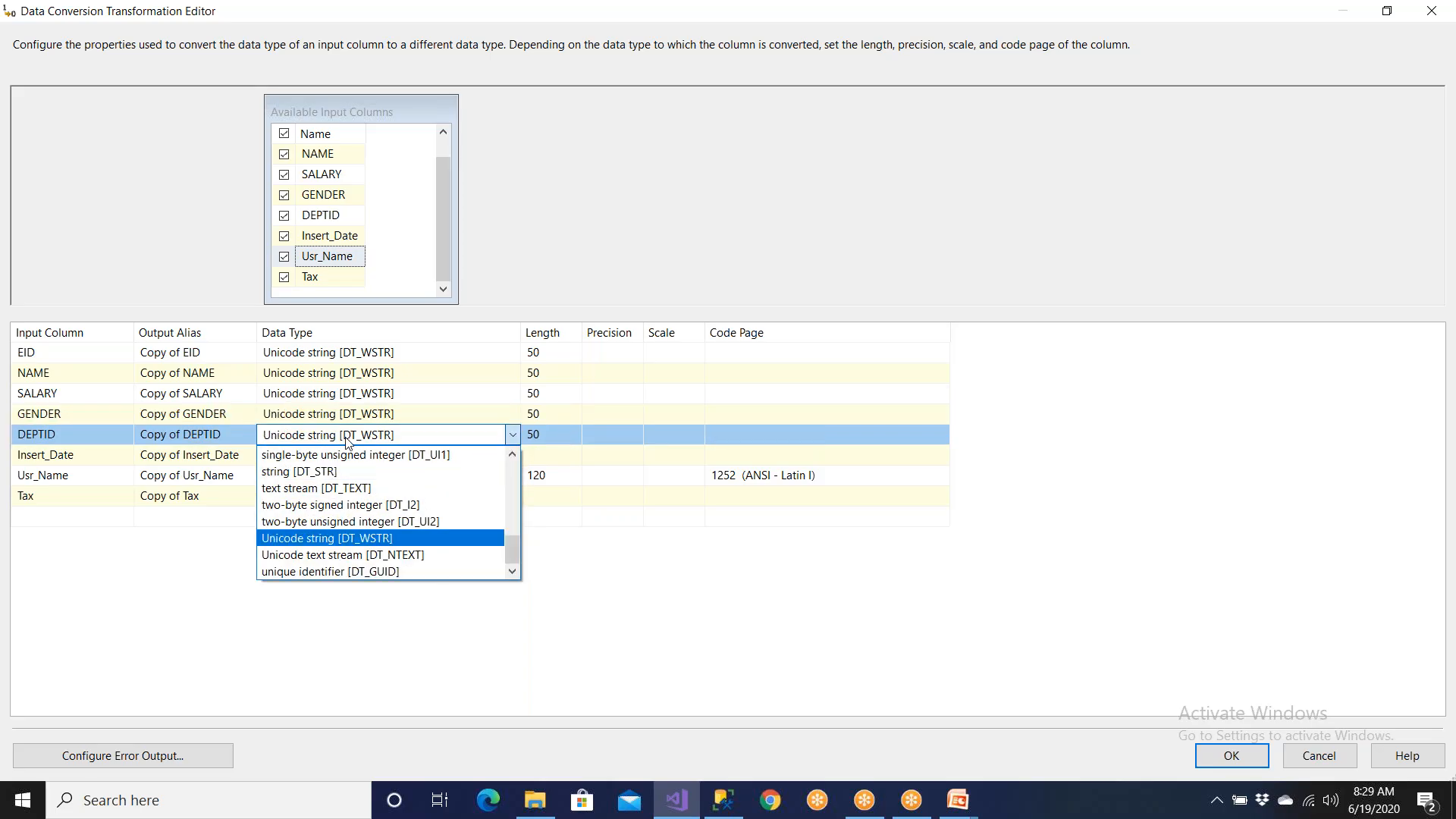
pyautogui.click(347, 439)
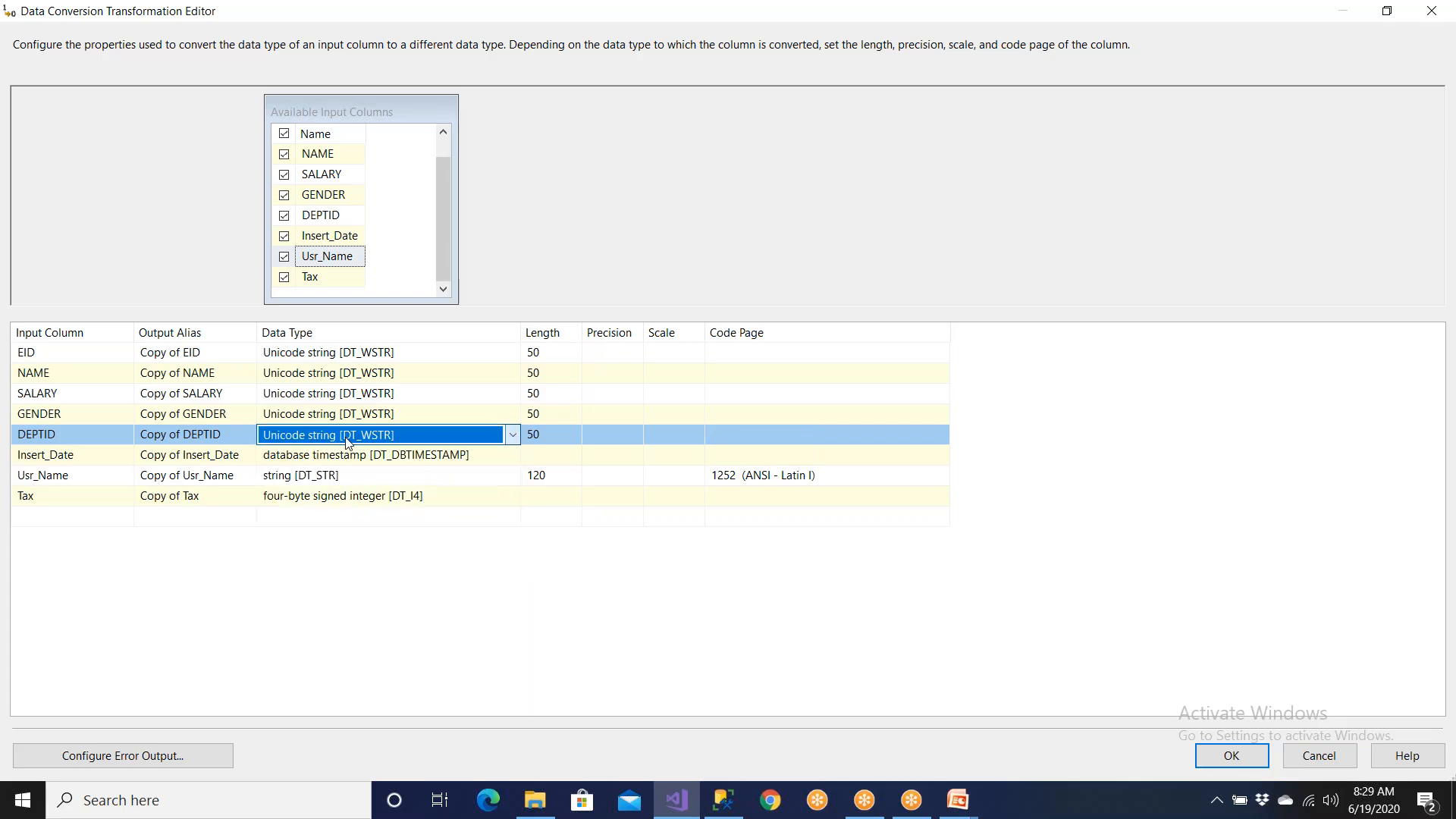
pyautogui.click(341, 483)
pyautogui.click(342, 482)
pyautogui.press('u')
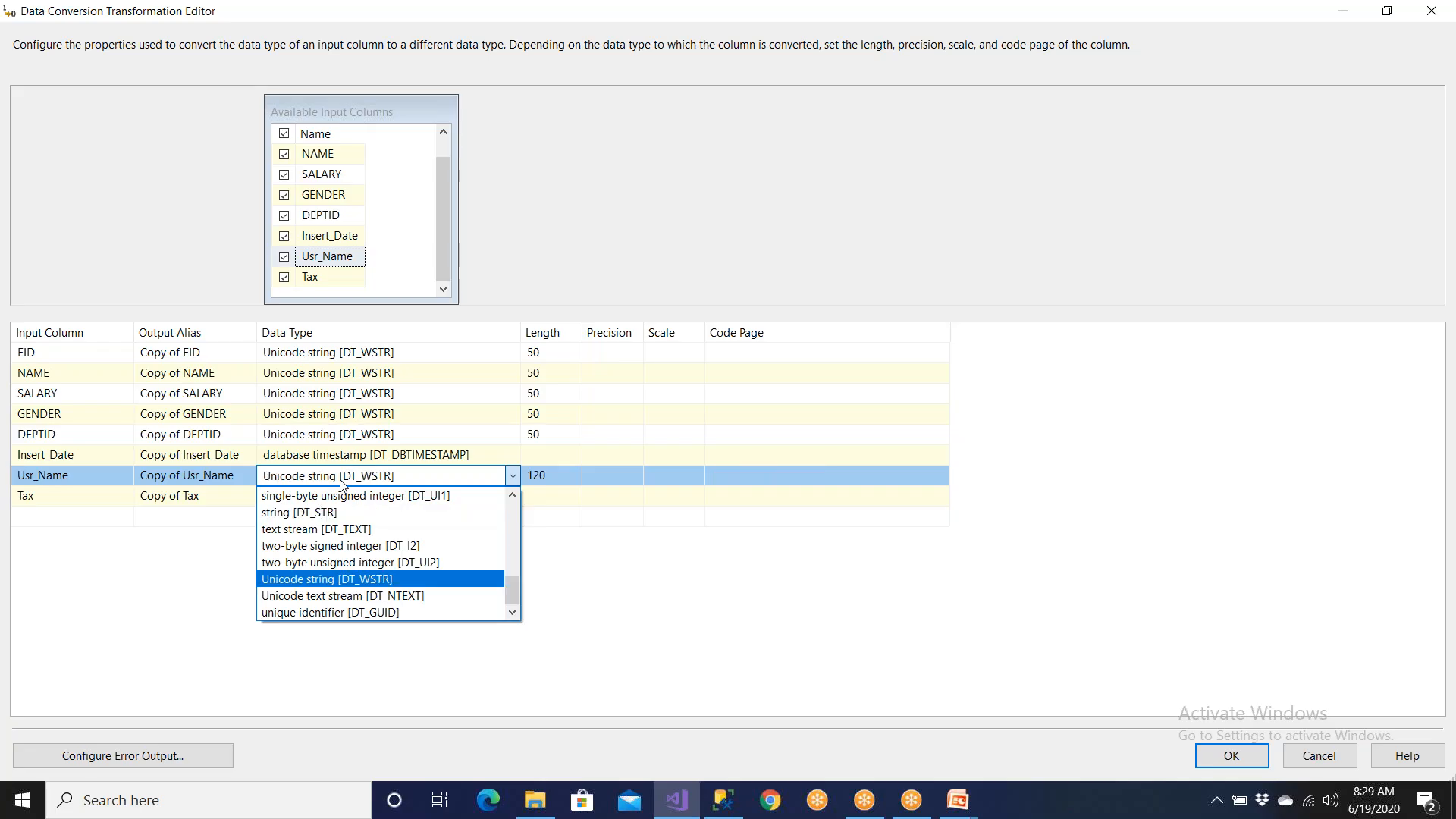
pyautogui.click(341, 484)
pyautogui.click(393, 541)
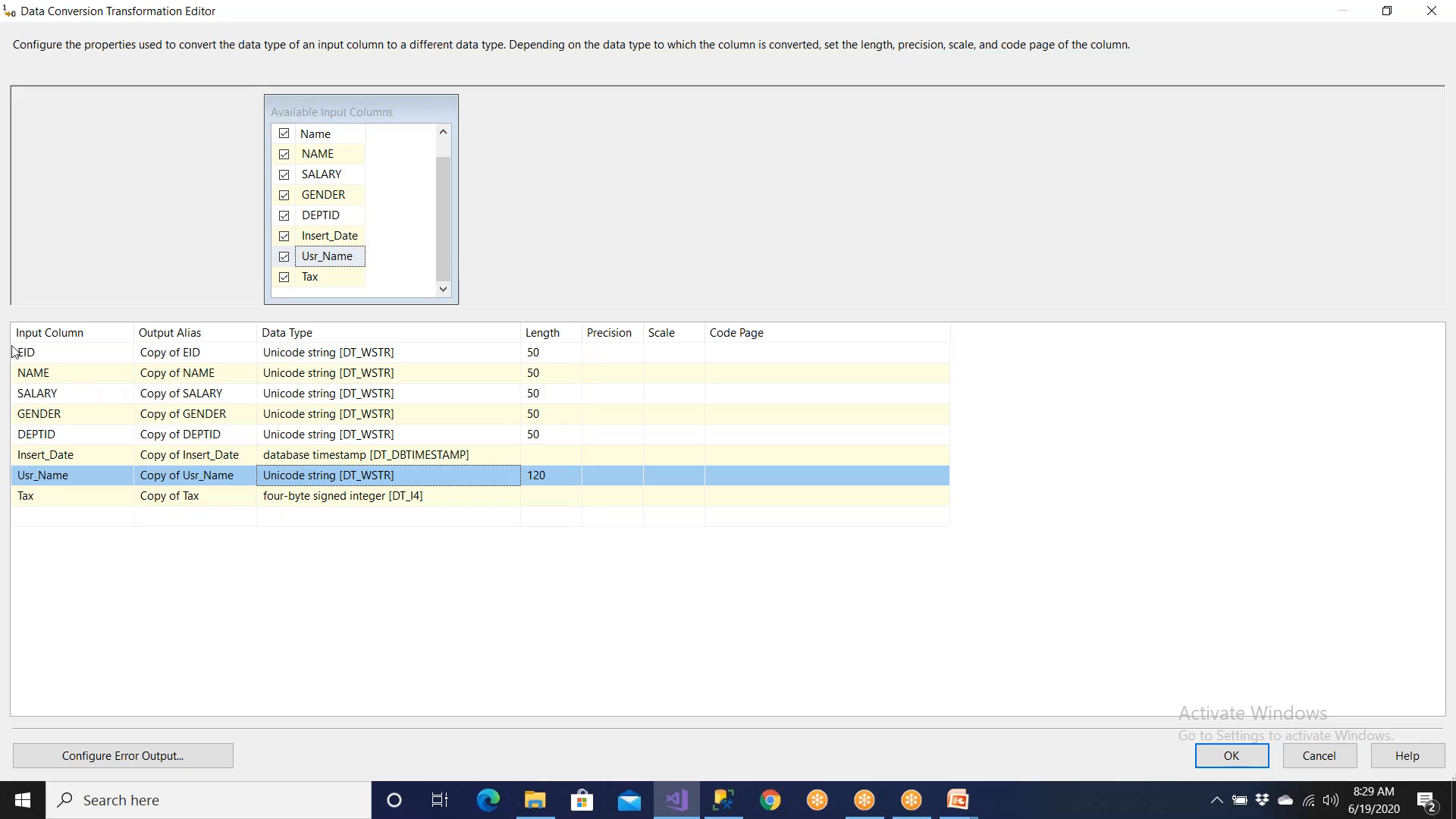
# - Rename the output alias of the EID column to Conv_EID
pyautogui.click(184, 353)
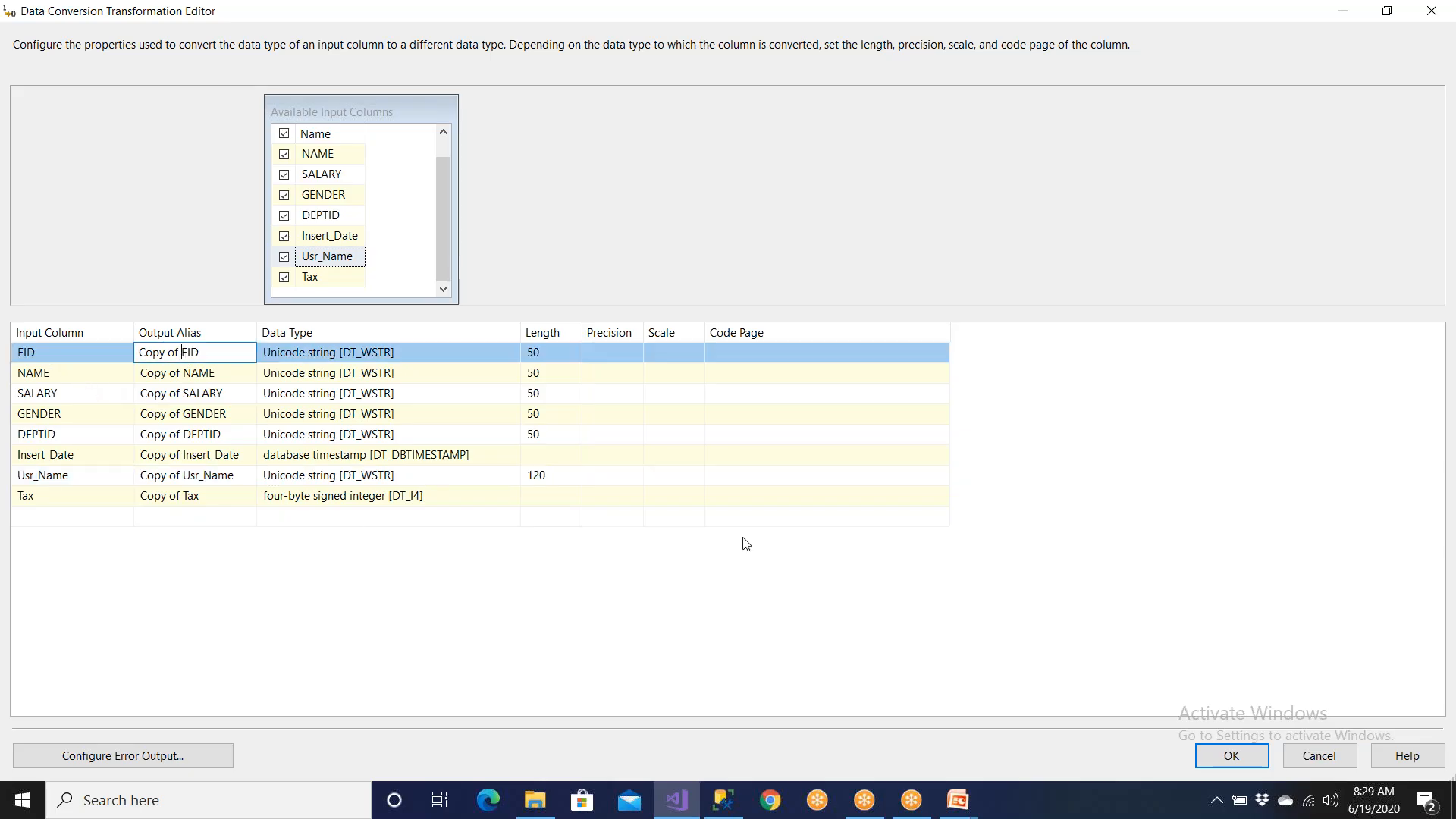
pyautogui.press('BackSpace')
pyautogui.press('BackSpace')
pyautogui.press('BackSpace')
pyautogui.press('BackSpace')
pyautogui.press('BackSpace')
pyautogui.press('BackSpace')
pyautogui.press('BackSpace')
pyautogui.press('BackSpace')
pyautogui.write('Conv_')
pyautogui.click(222, 422)
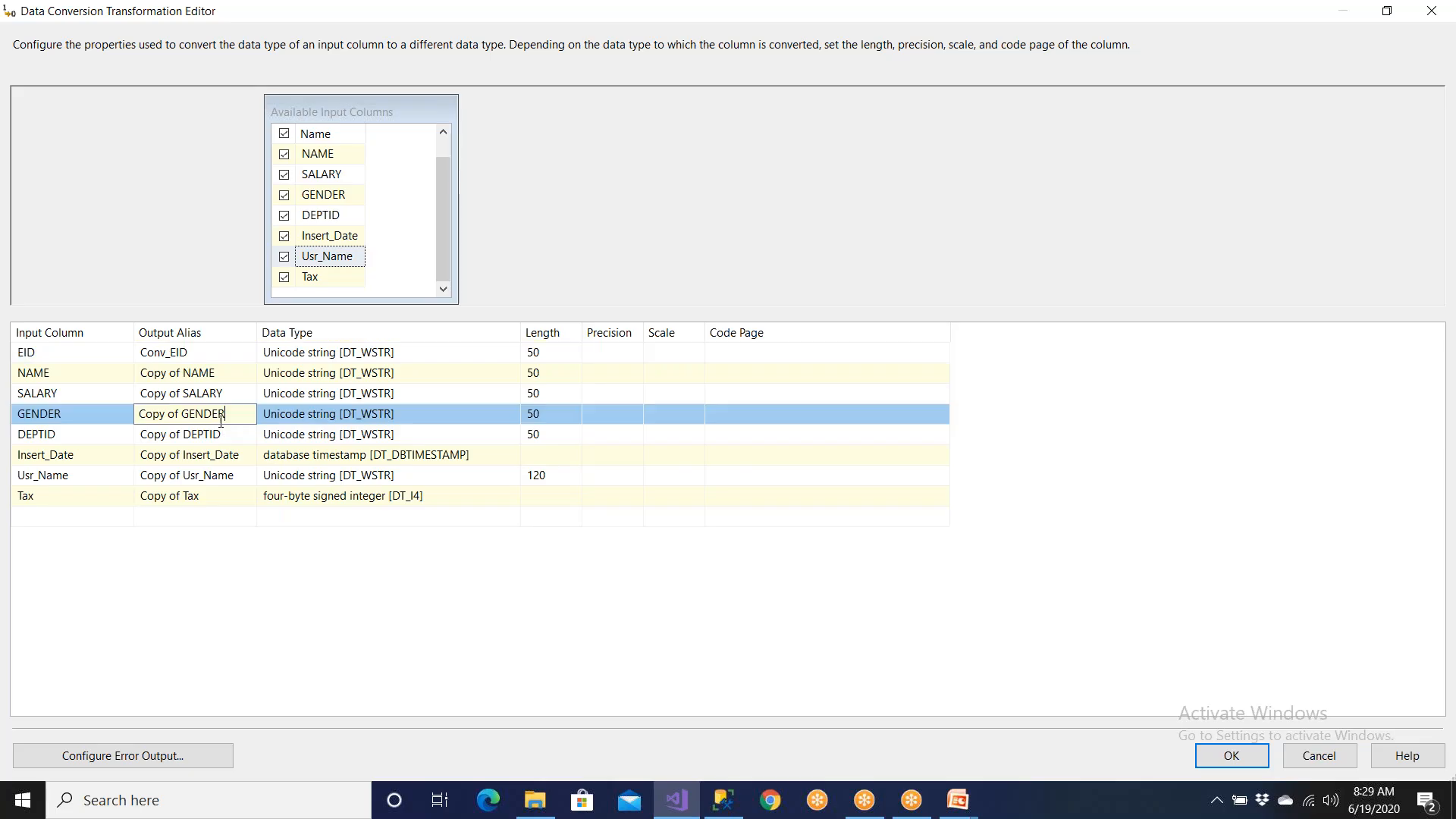
# - Rename the output alias of the NAME column to Conv_NAME
pyautogui.click(182, 373)
pyautogui.press('BackSpace')
pyautogui.press('BackSpace')
pyautogui.press('BackSpace')
pyautogui.press('BackSpace')
pyautogui.press('BackSpace')
pyautogui.press('BackSpace')
pyautogui.press('BackSpace')
pyautogui.press('BackSpace')
pyautogui.write('Conv_')
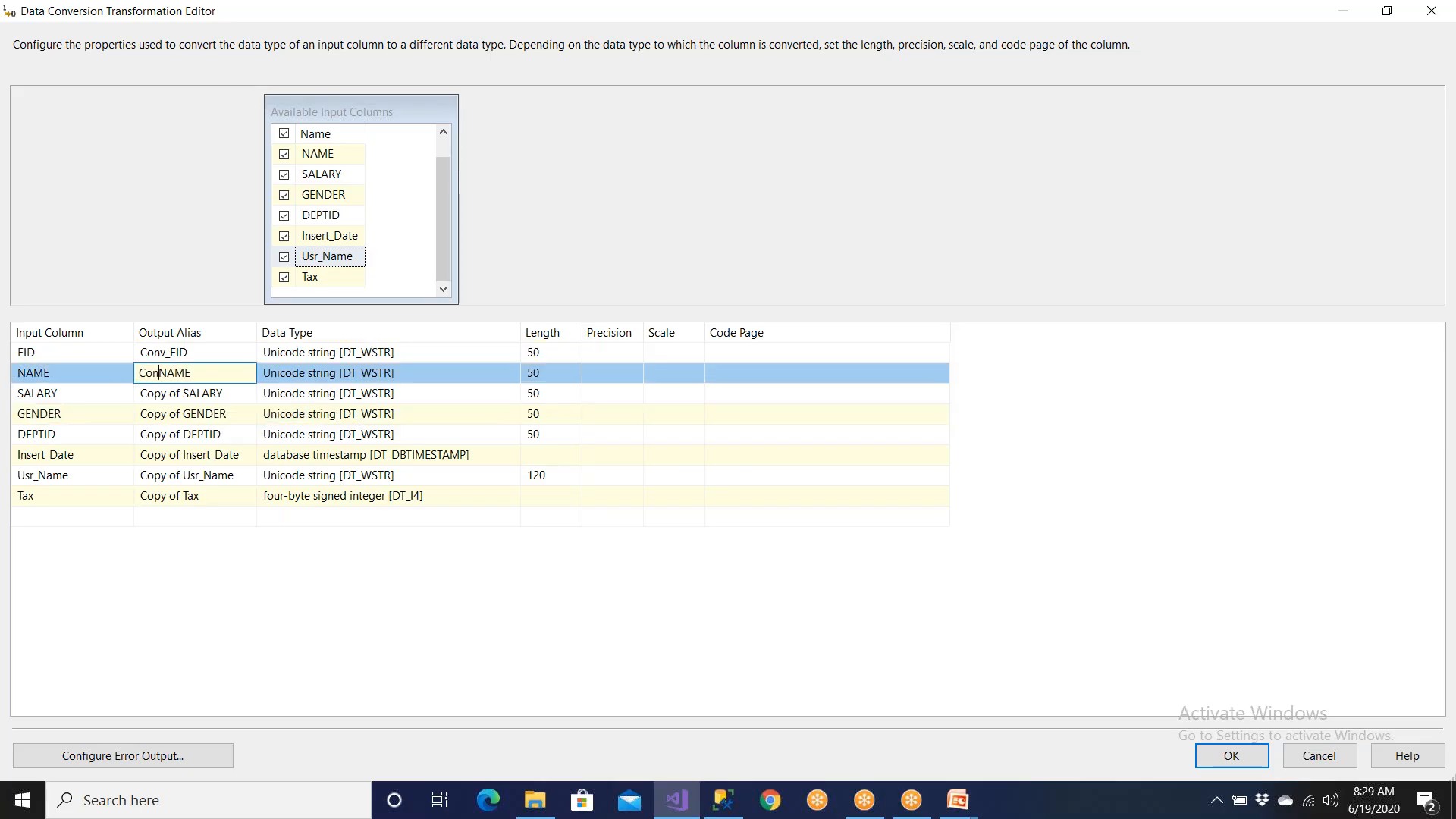
# - Rename the output aliases of SALARY to Conv_SALARY and of GENDER to Con_GENDER
pyautogui.click(182, 394)
pyautogui.moveTo(182, 394); pyautogui.dragTo(135, 393)
pyautogui.write('Conv')
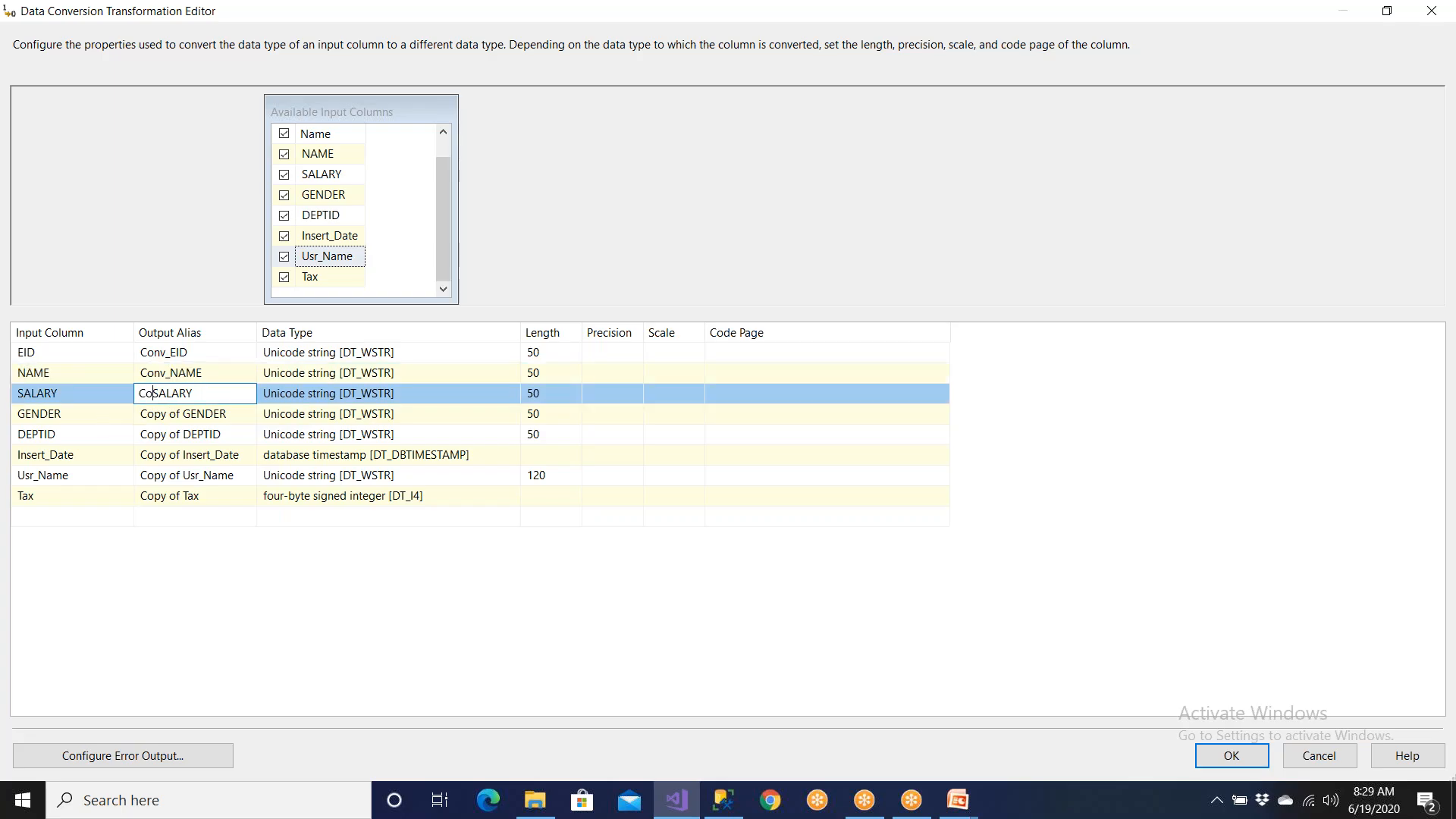
pyautogui.write('_')
pyautogui.click(179, 414)
pyautogui.moveTo(179, 414); pyautogui.dragTo(139, 414)
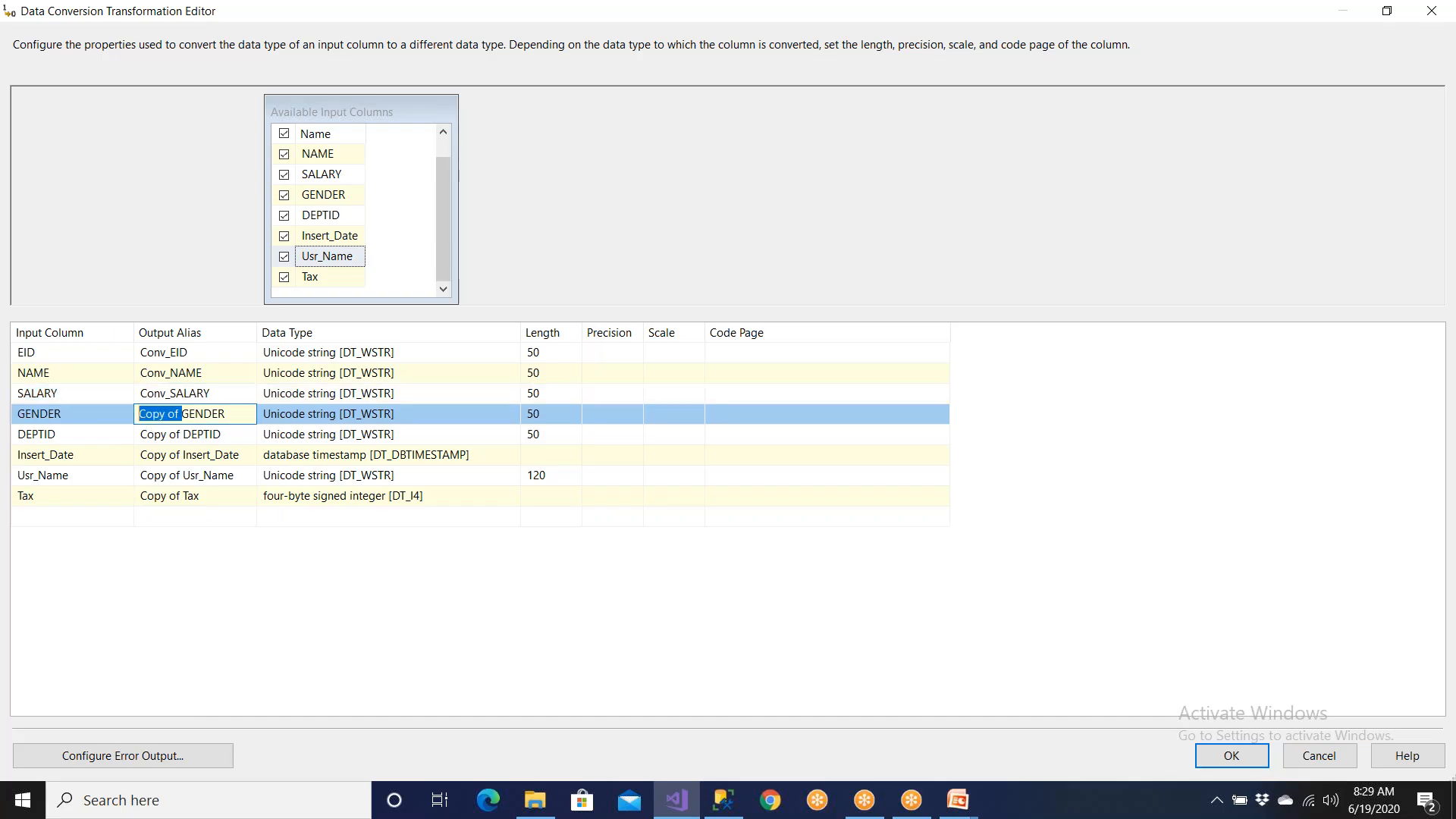
pyautogui.write('Con_')
# - Rename the output alias of the DEPTID column to Conv_DEPTID
pyautogui.click(179, 434)
pyautogui.moveTo(182, 434); pyautogui.dragTo(135, 434)
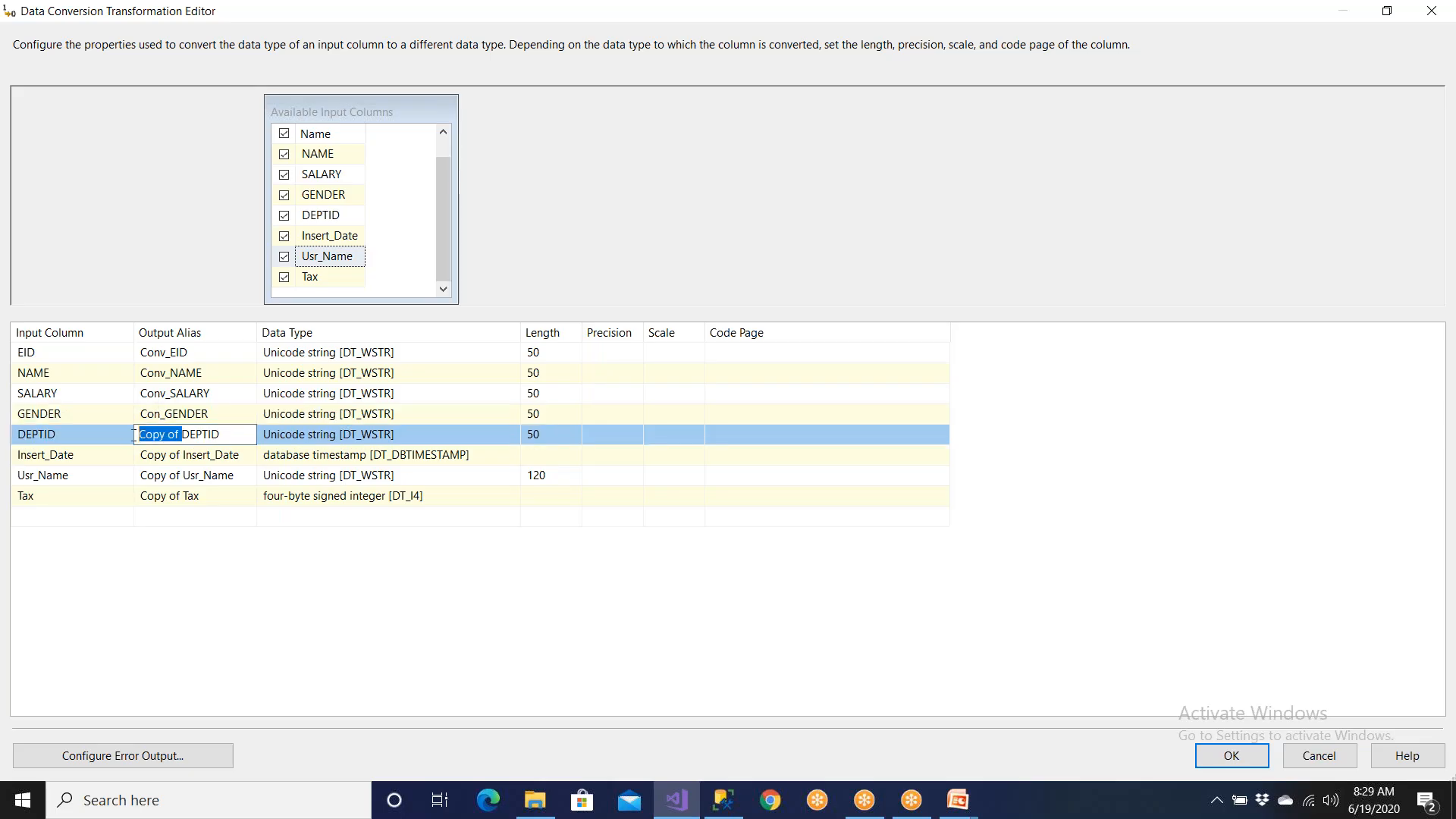
pyautogui.write('Conv_')
# - Rename the output alias of the Insert_Date column to Conv_Insert_Date
pyautogui.click(173, 455)
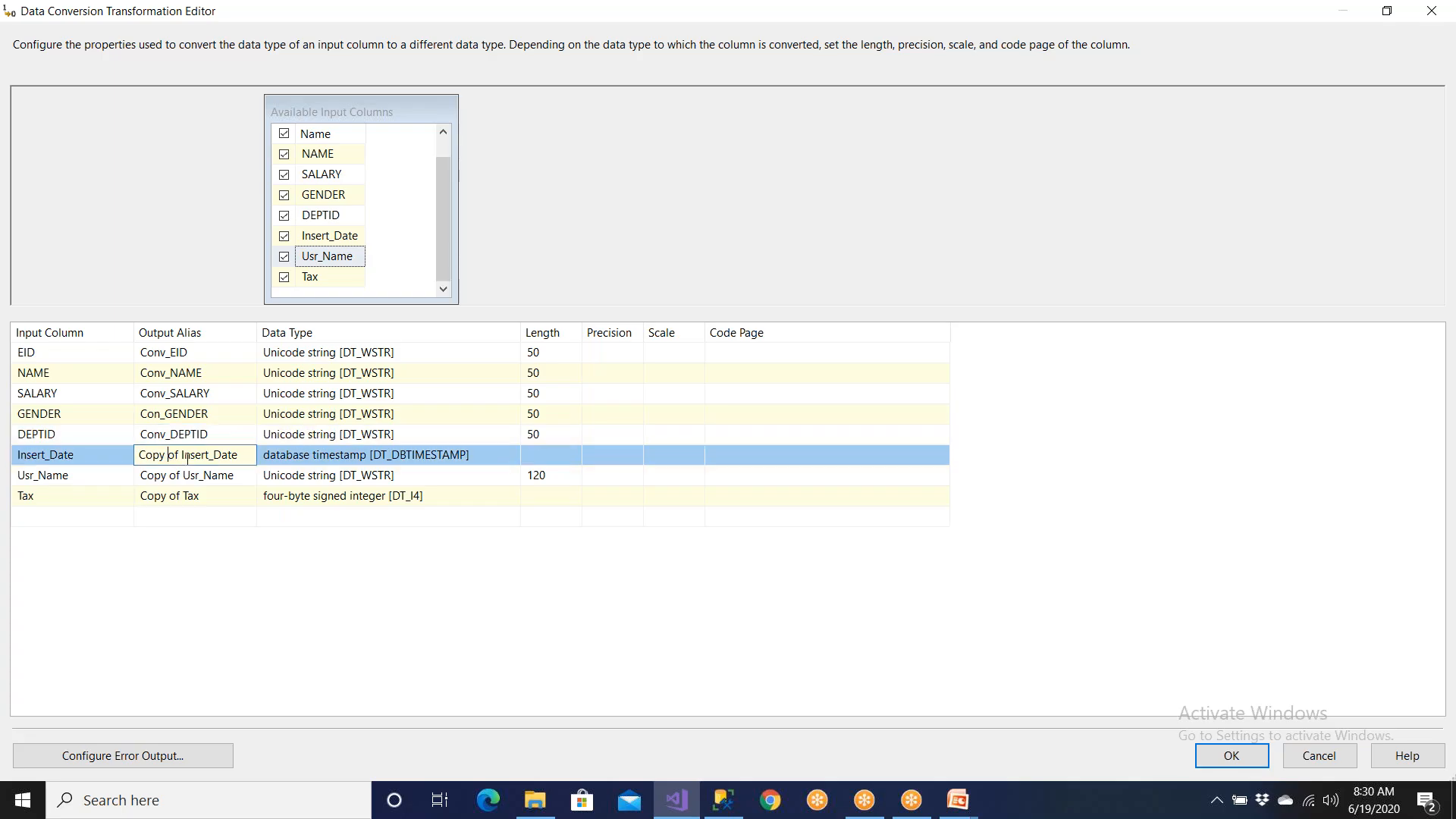
pyautogui.moveTo(184, 457); pyautogui.dragTo(128, 459)
pyautogui.write('Conv_')
pyautogui.click(167, 475)
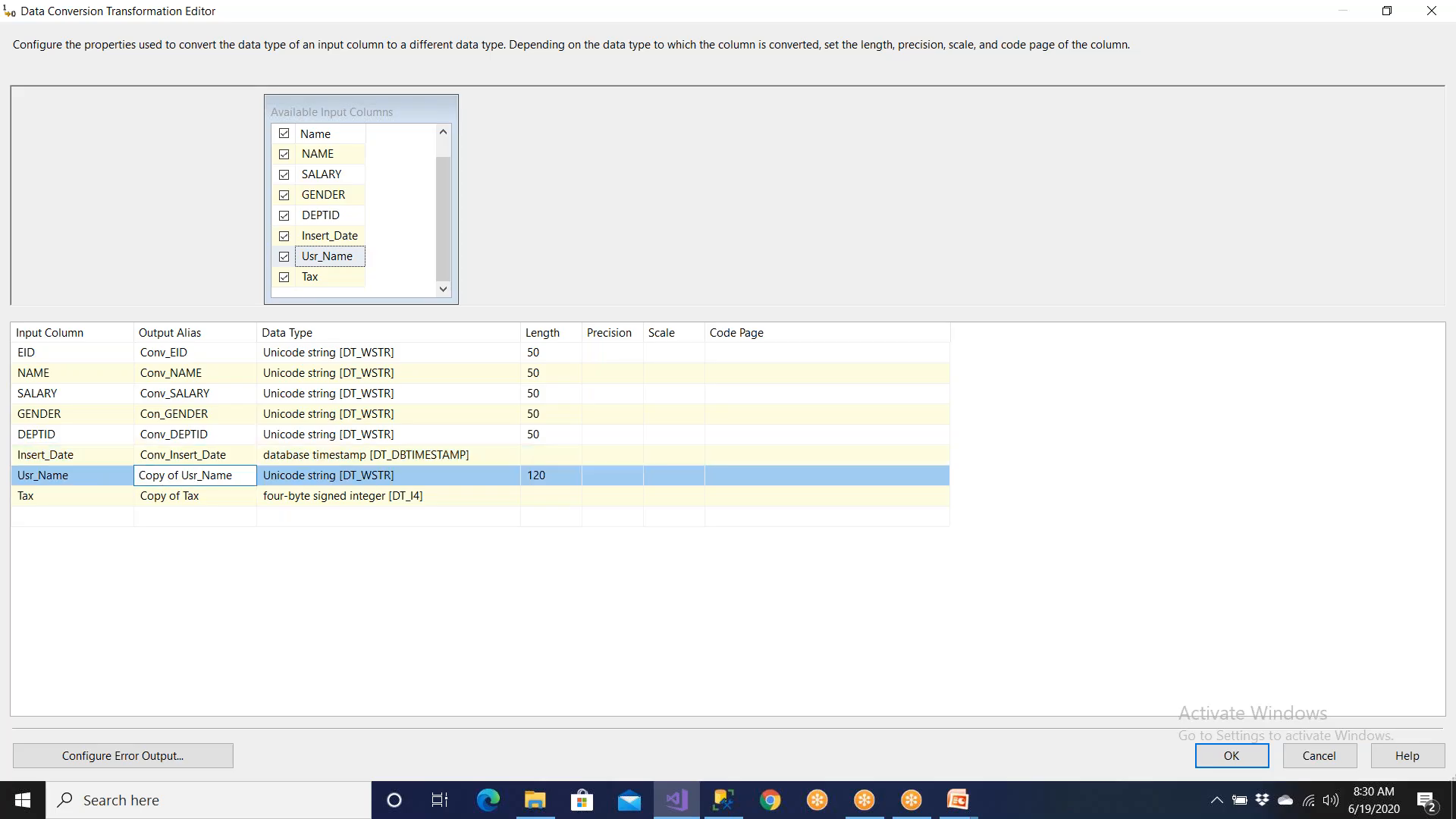
# - Remove Insert_Date and Tax from the columns being converted
pyautogui.click(168, 455)
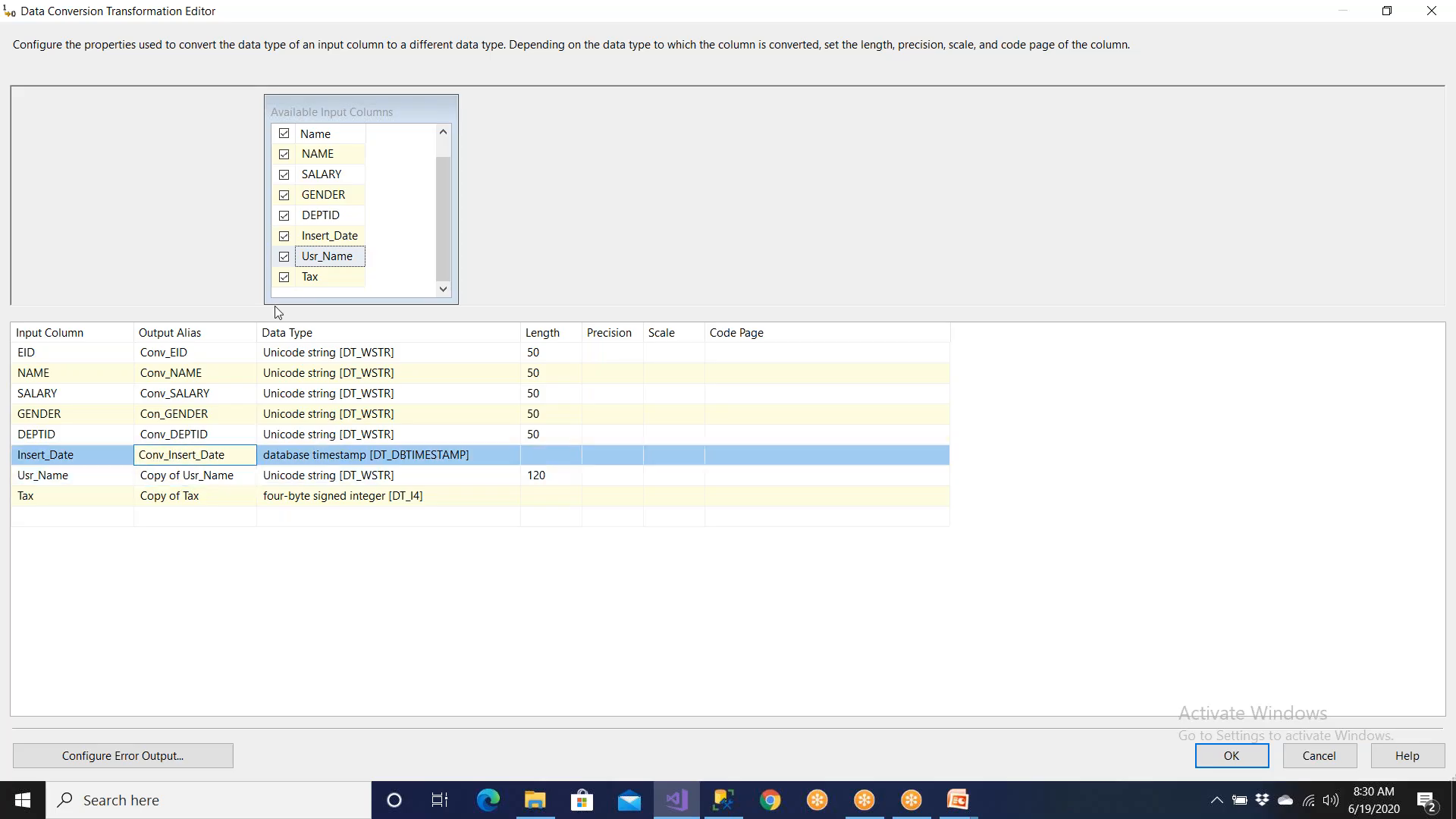
pyautogui.click(283, 236)
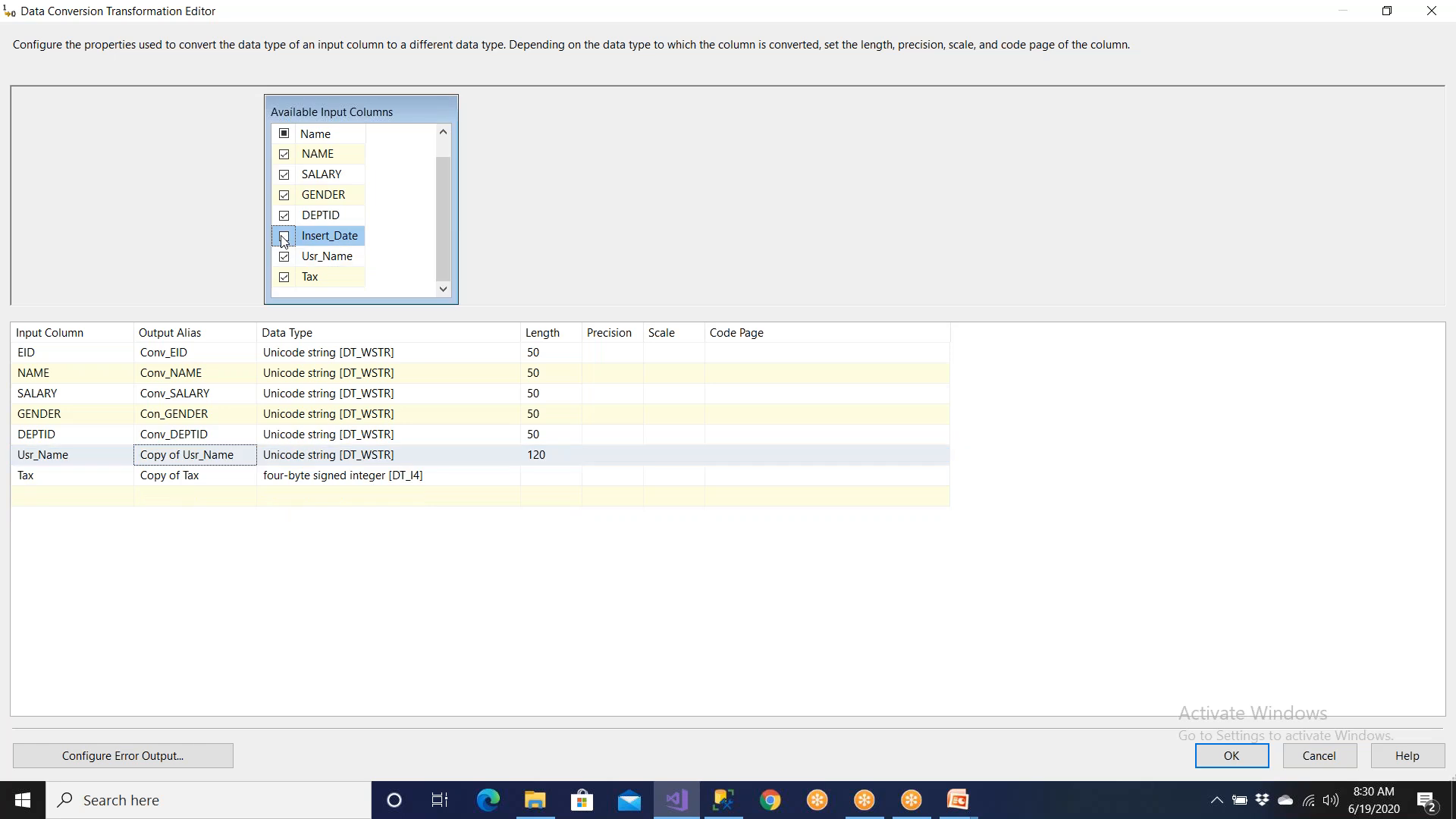
pyautogui.click(285, 277)
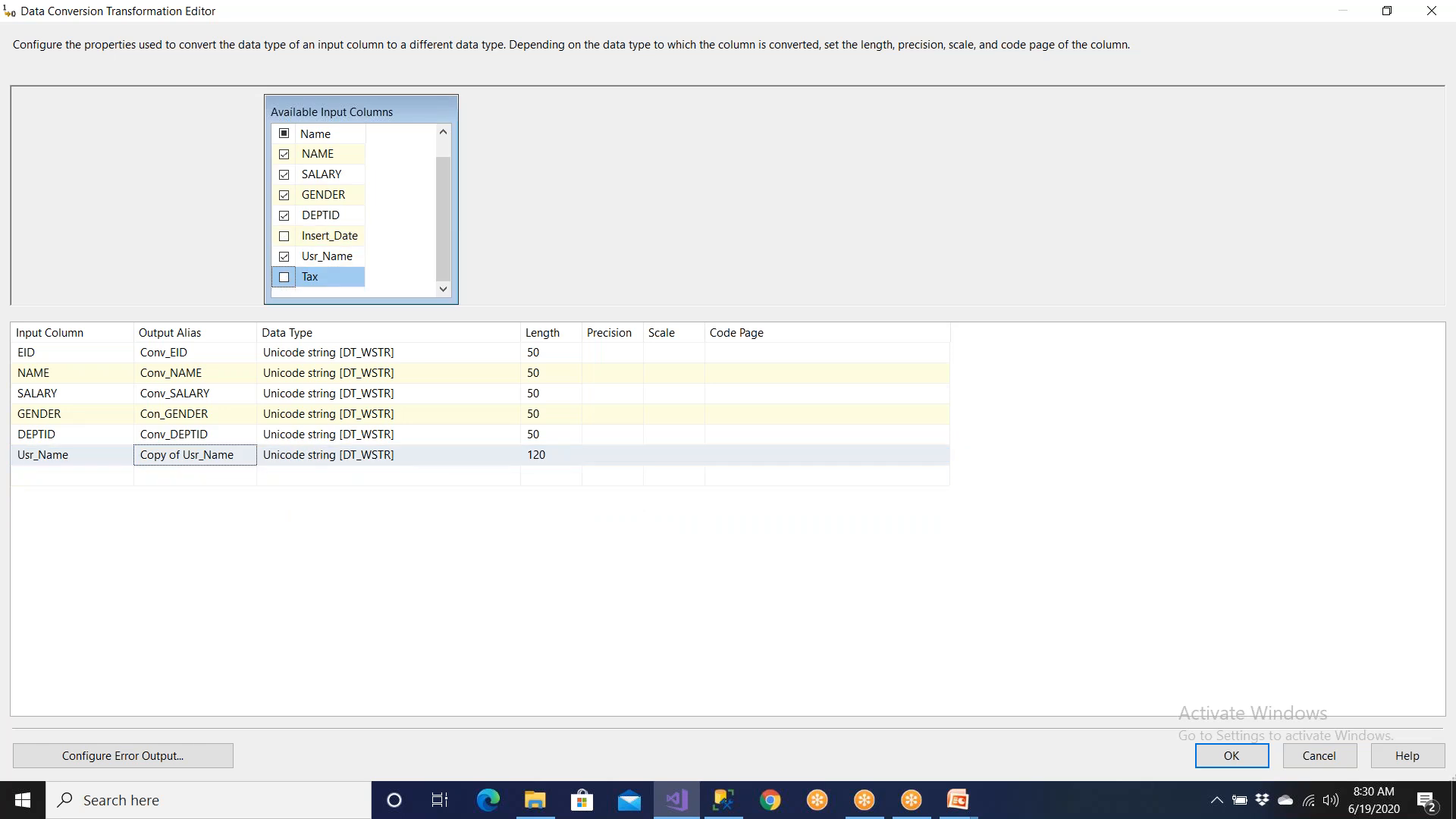
# - Rename the output alias of Usr_Name to Conv_Usr_Name and accept the data conversion settings
pyautogui.click(176, 456)
pyautogui.press('BackSpace')
pyautogui.write('COnv_')
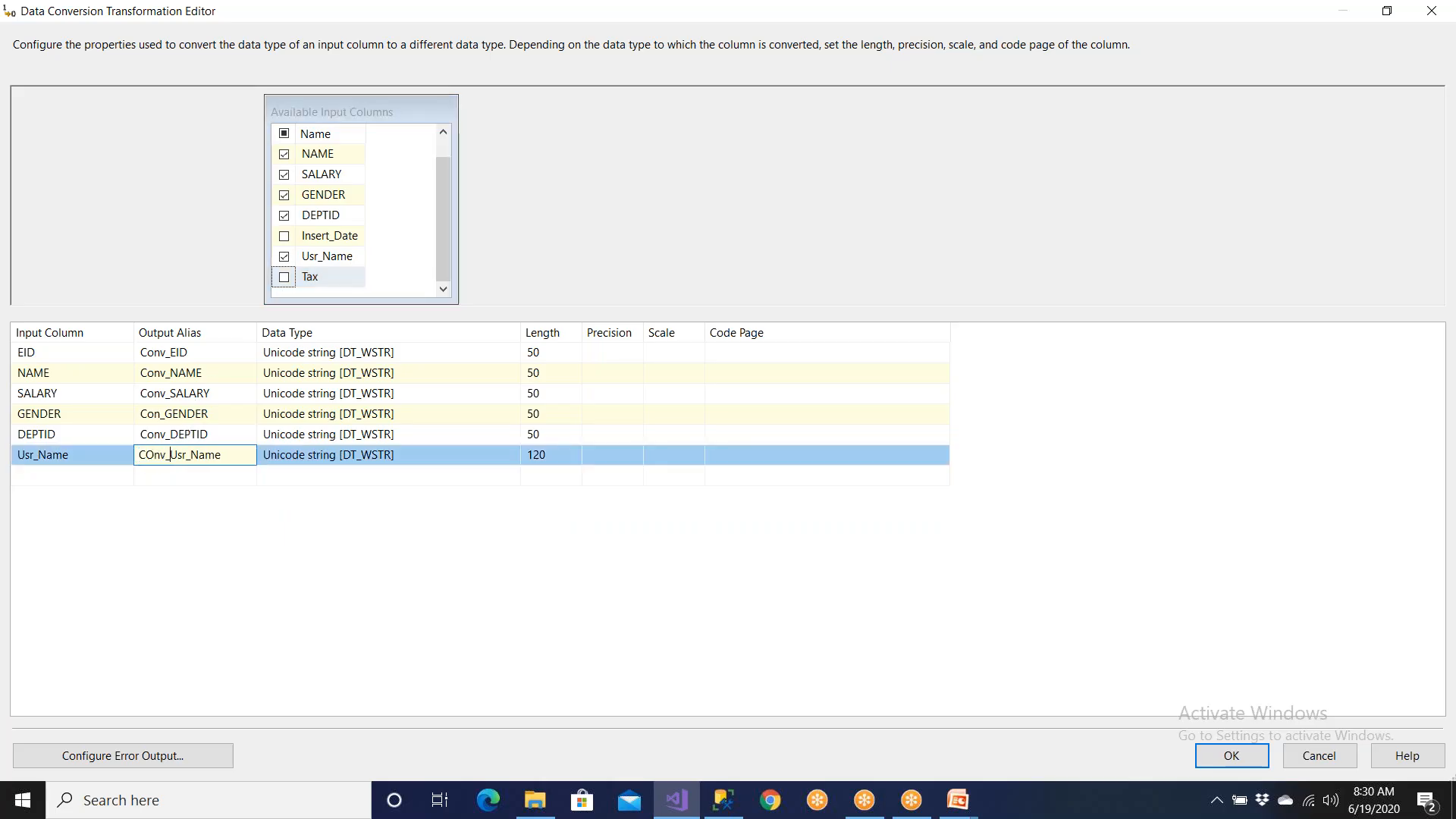
pyautogui.press('BackSpace')
pyautogui.press('BackSpace')
pyautogui.press('BackSpace')
pyautogui.press('BackSpace')
pyautogui.write('onv_')
pyautogui.press('Return')
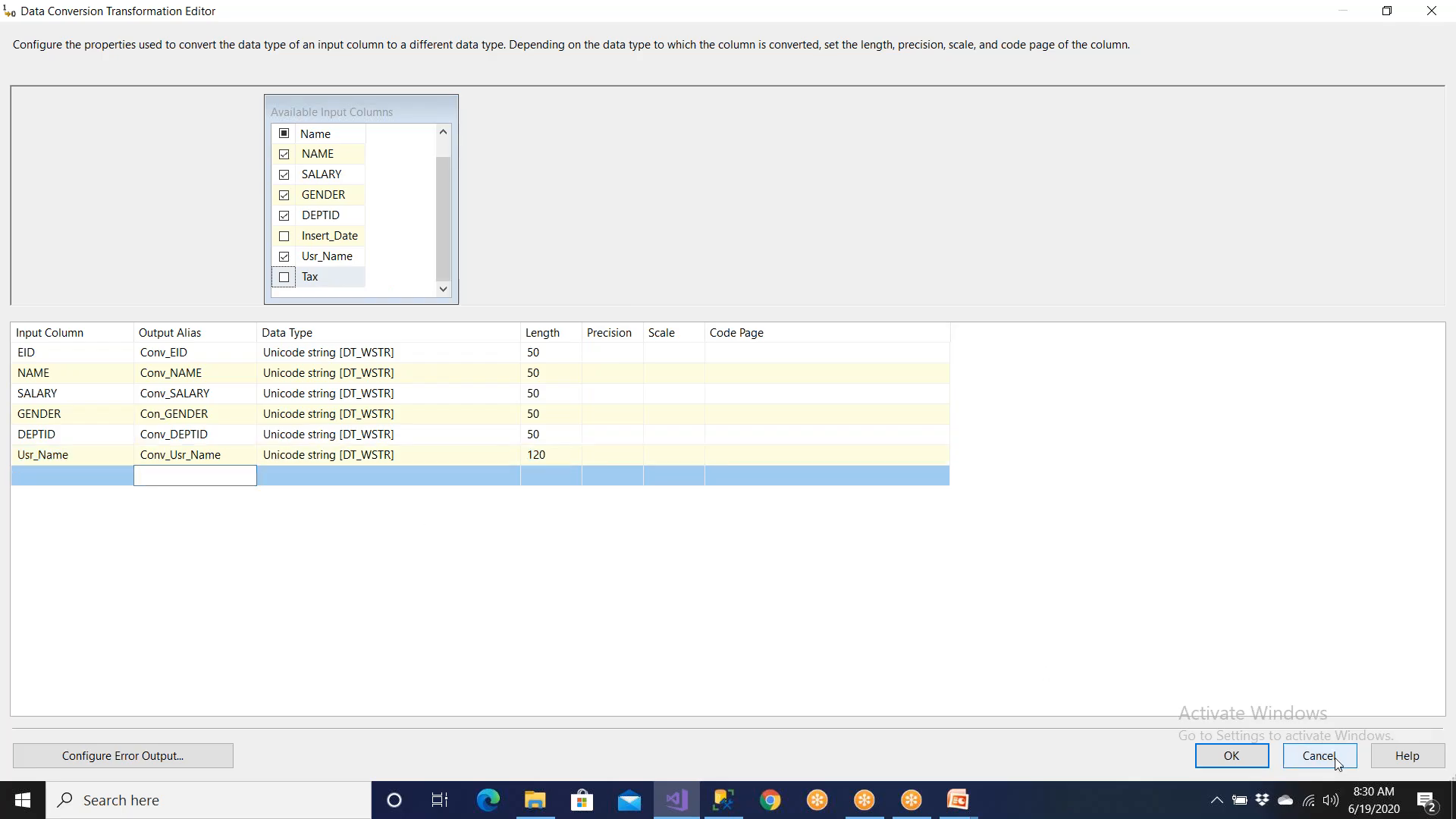
pyautogui.click(1230, 755)
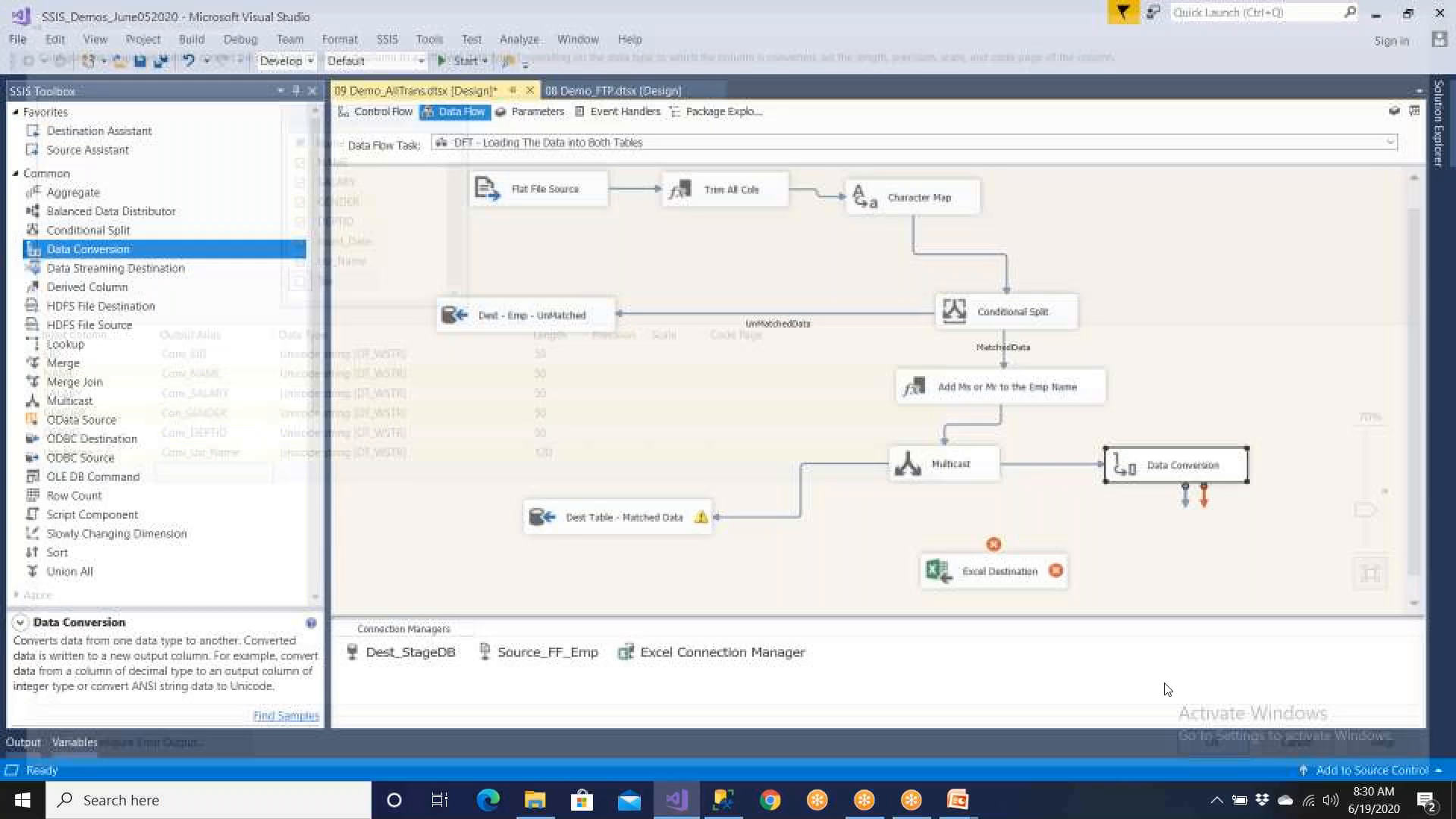
# - Connect the Data Conversion output to the Excel Destination and open the destination's column mappings
pyautogui.moveTo(1185, 503); pyautogui.dragTo(984, 554)
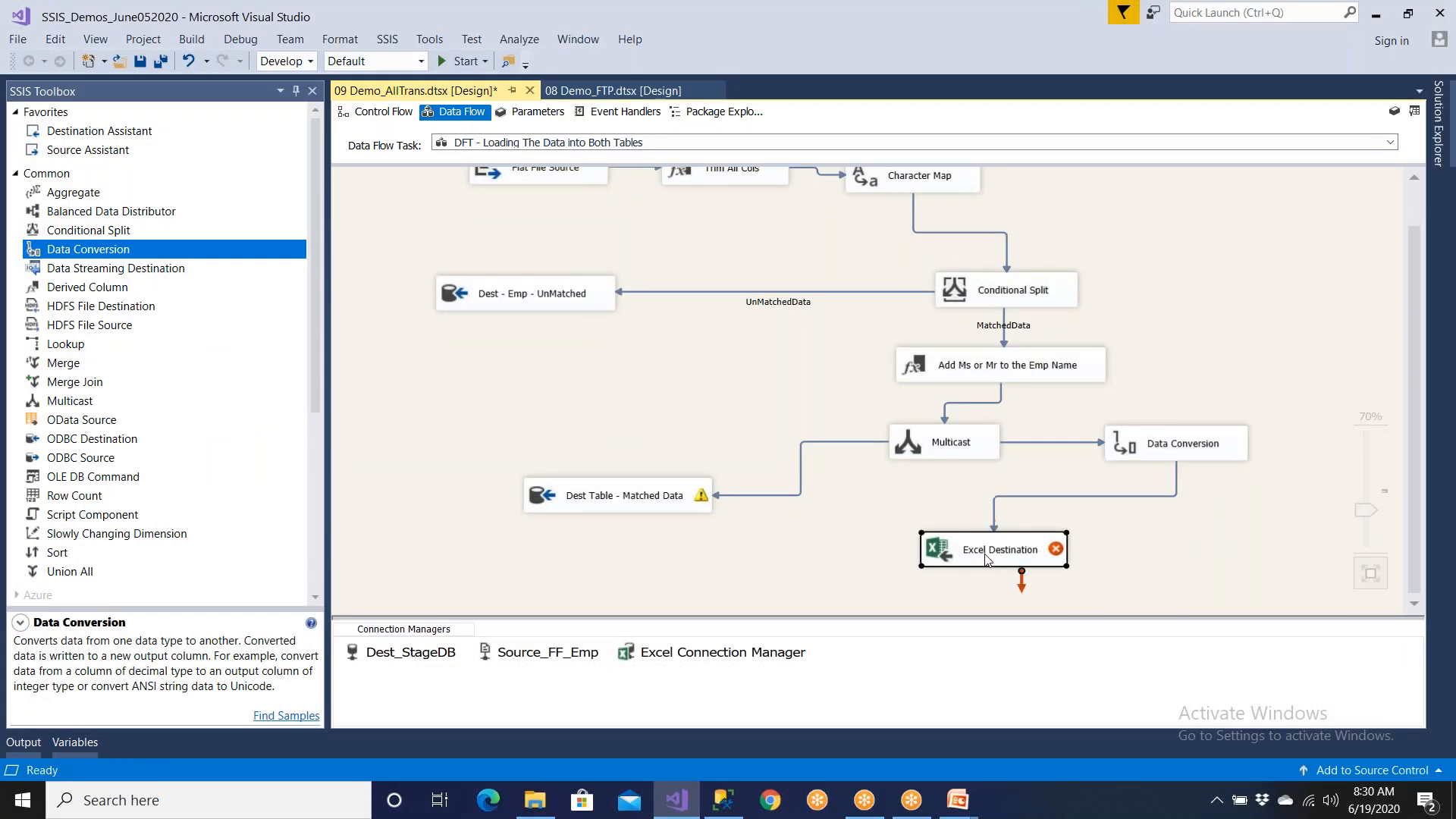
pyautogui.doubleClick(986, 560)
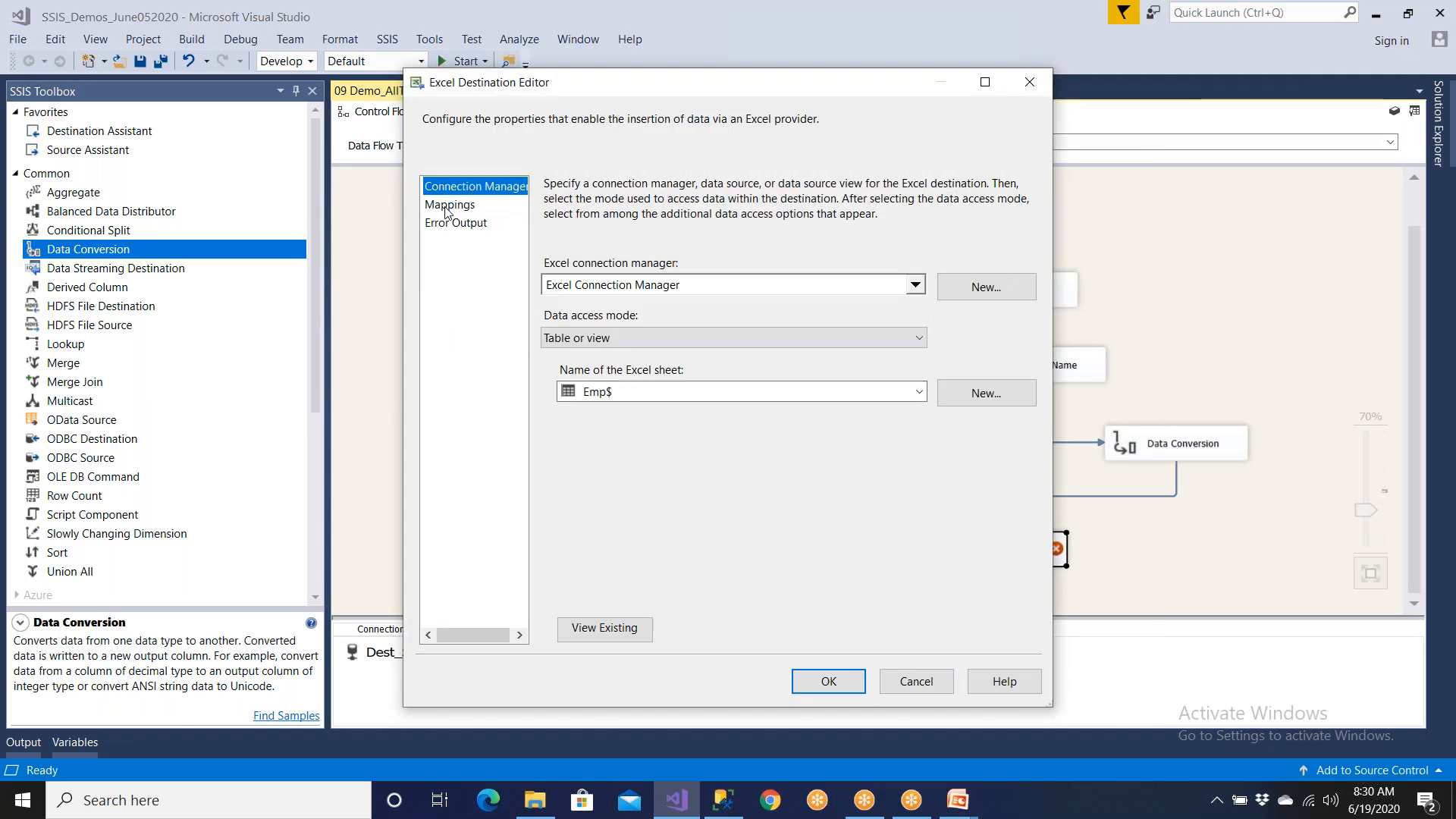
pyautogui.click(447, 205)
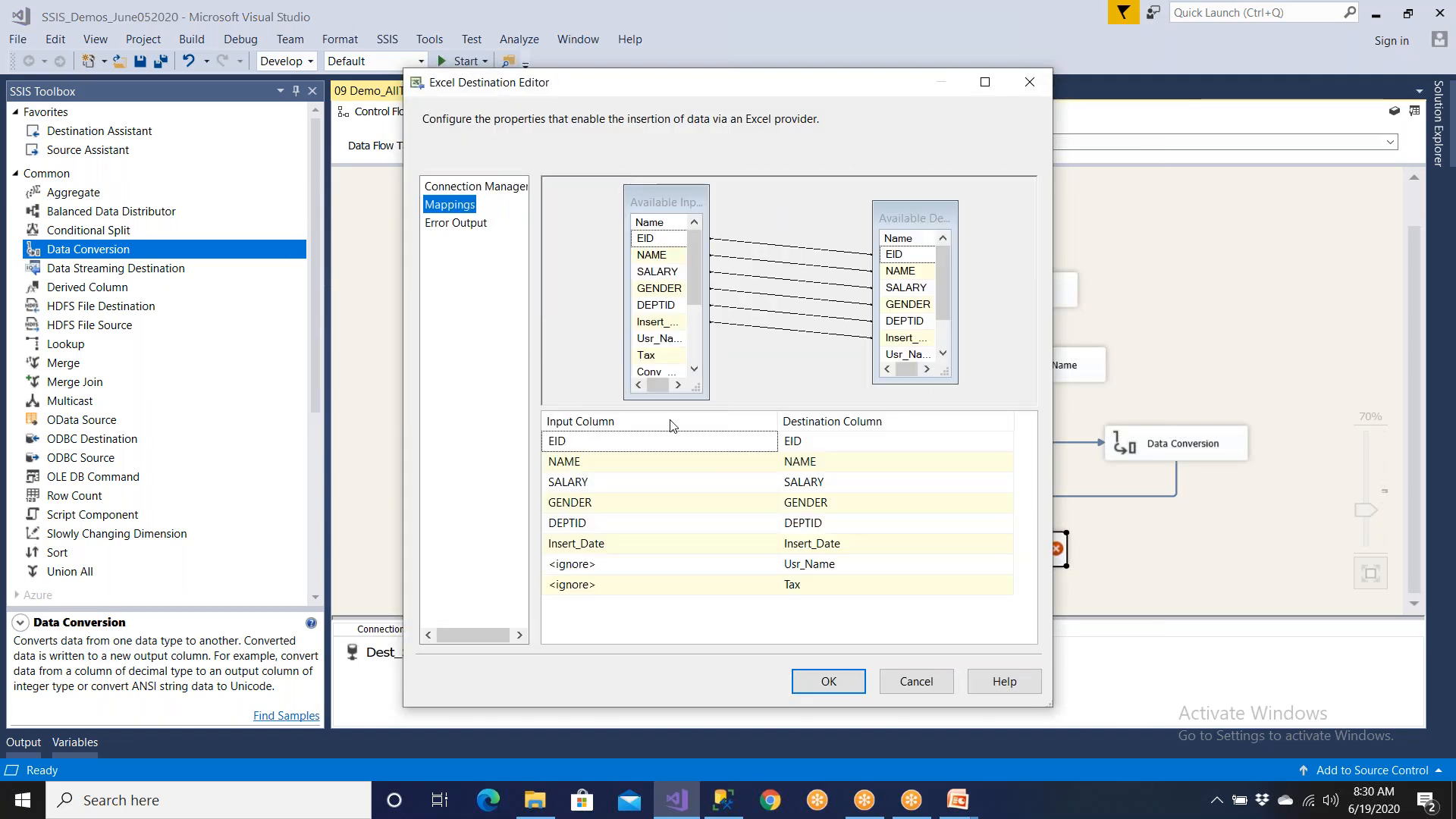
# - Maximize the mapping editor and widen the input and destination column lists so the full names fit
pyautogui.moveTo(696, 294); pyautogui.dragTo(698, 364)
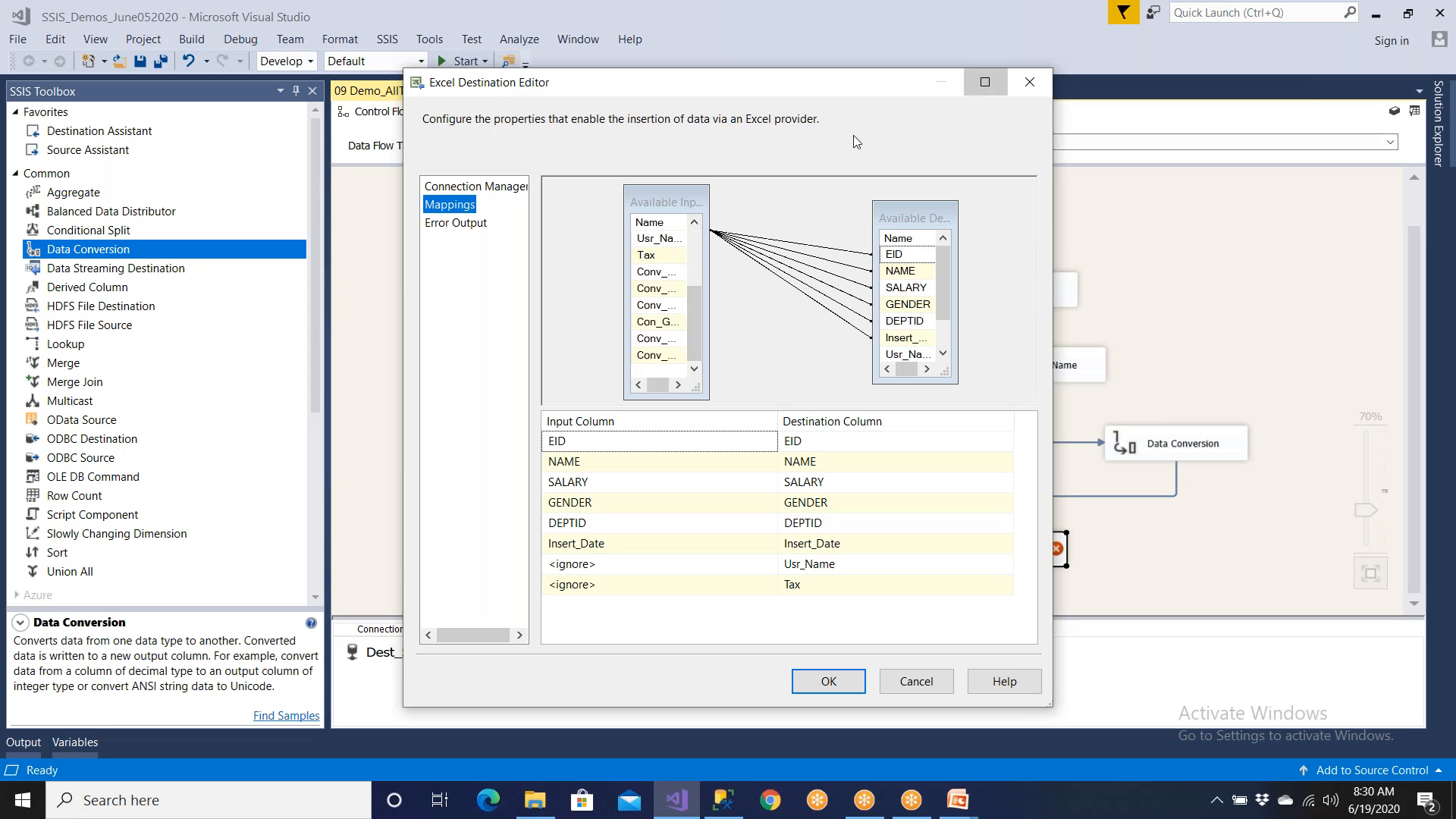
pyautogui.click(985, 82)
pyautogui.moveTo(301, 166); pyautogui.dragTo(382, 165)
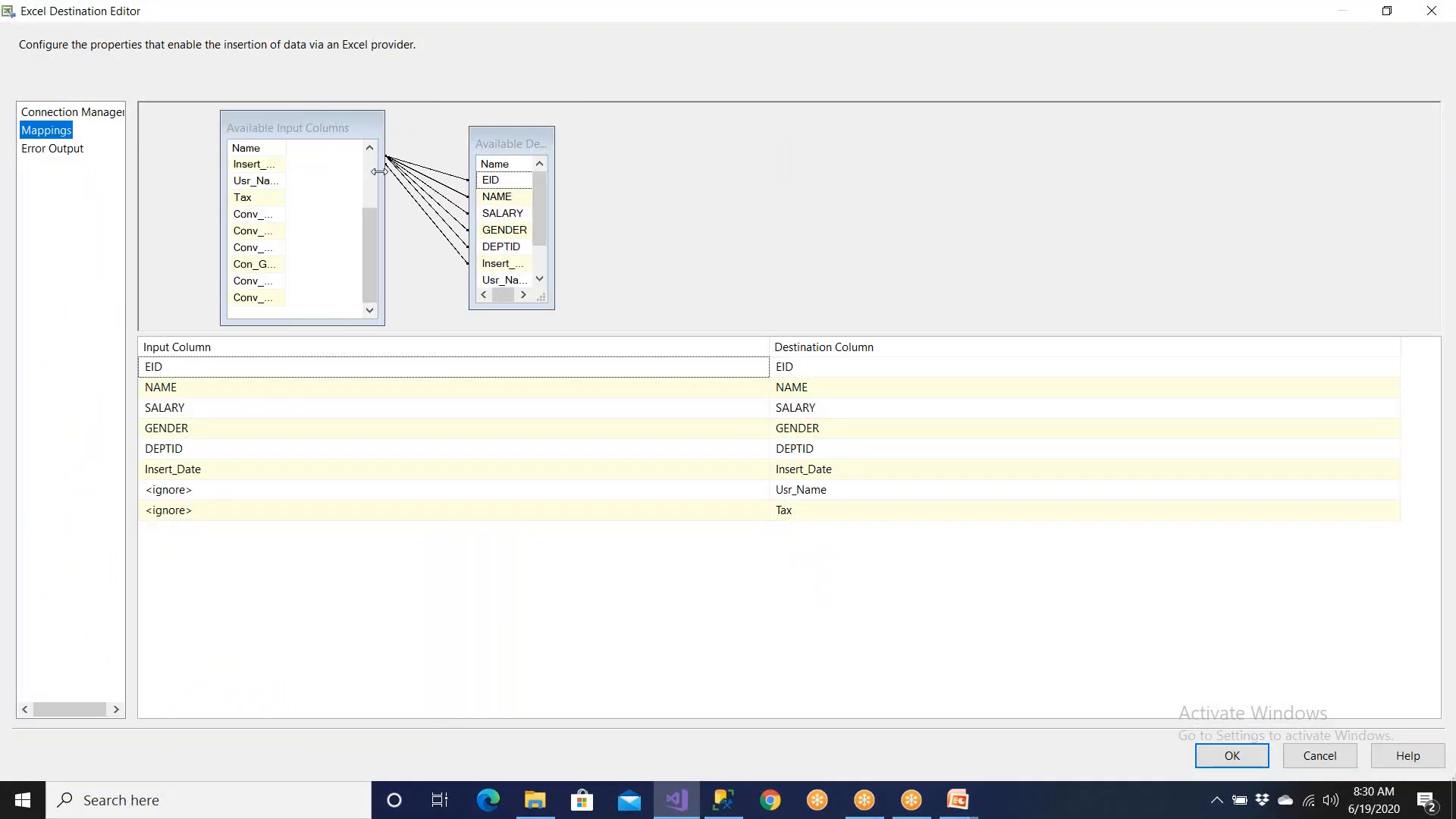
pyautogui.moveTo(284, 148); pyautogui.dragTo(339, 156)
pyautogui.moveTo(508, 143); pyautogui.dragTo(732, 145)
pyautogui.moveTo(776, 267); pyautogui.dragTo(1068, 293)
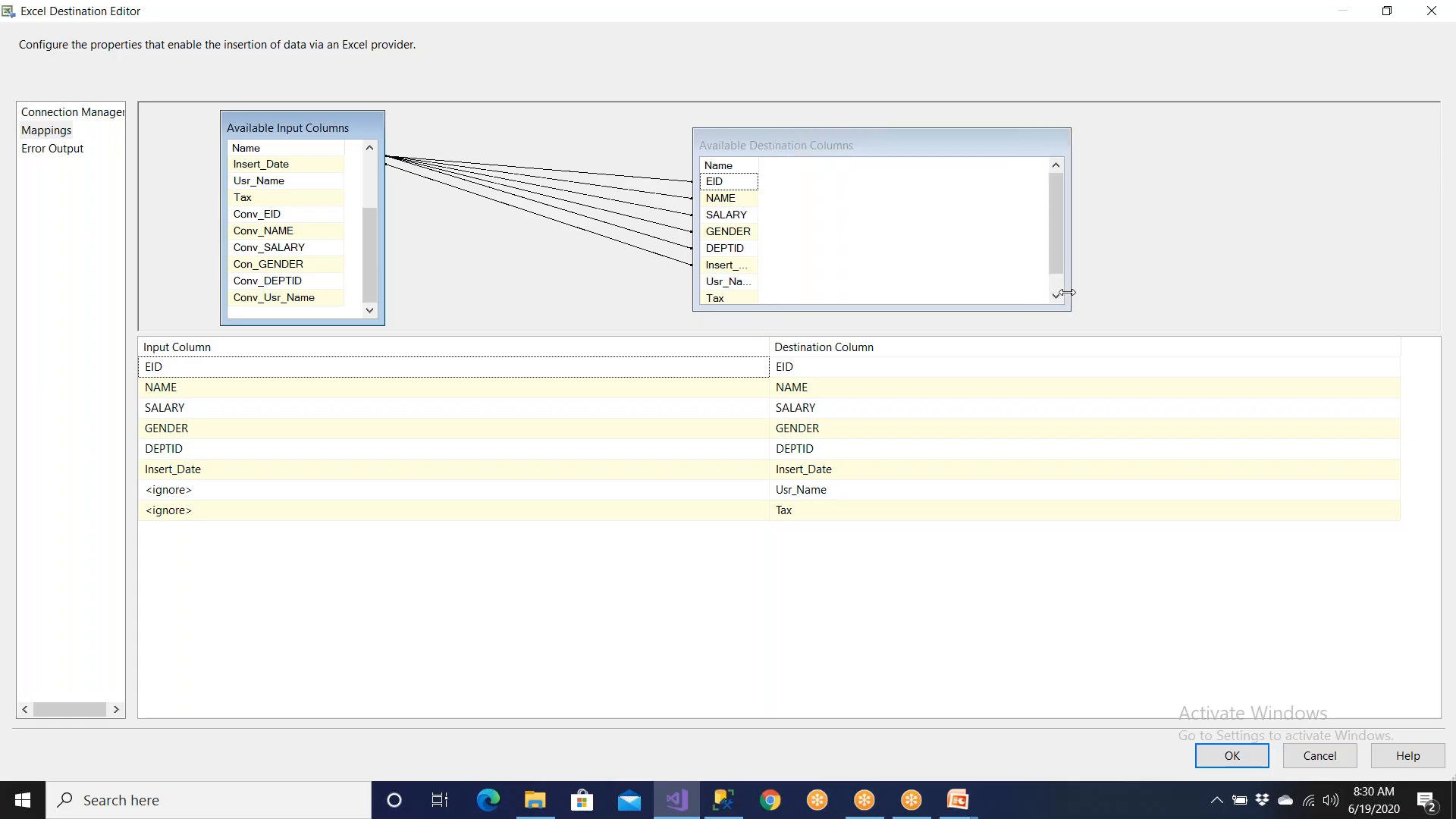
pyautogui.moveTo(757, 165); pyautogui.dragTo(872, 165)
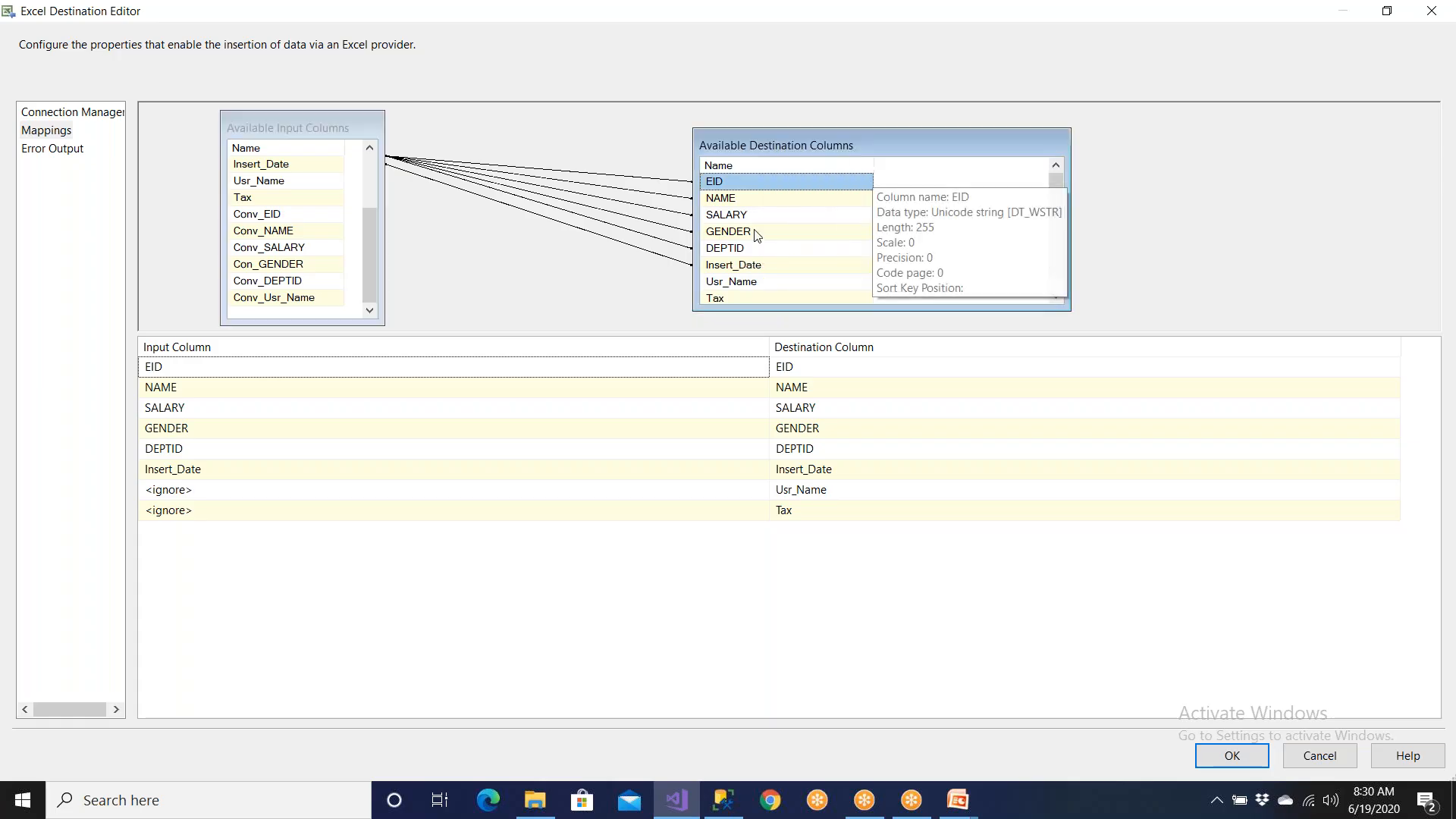
# - Map Conv_EID to the destination column EID and Conv_NAME to NAME
pyautogui.click(190, 367)
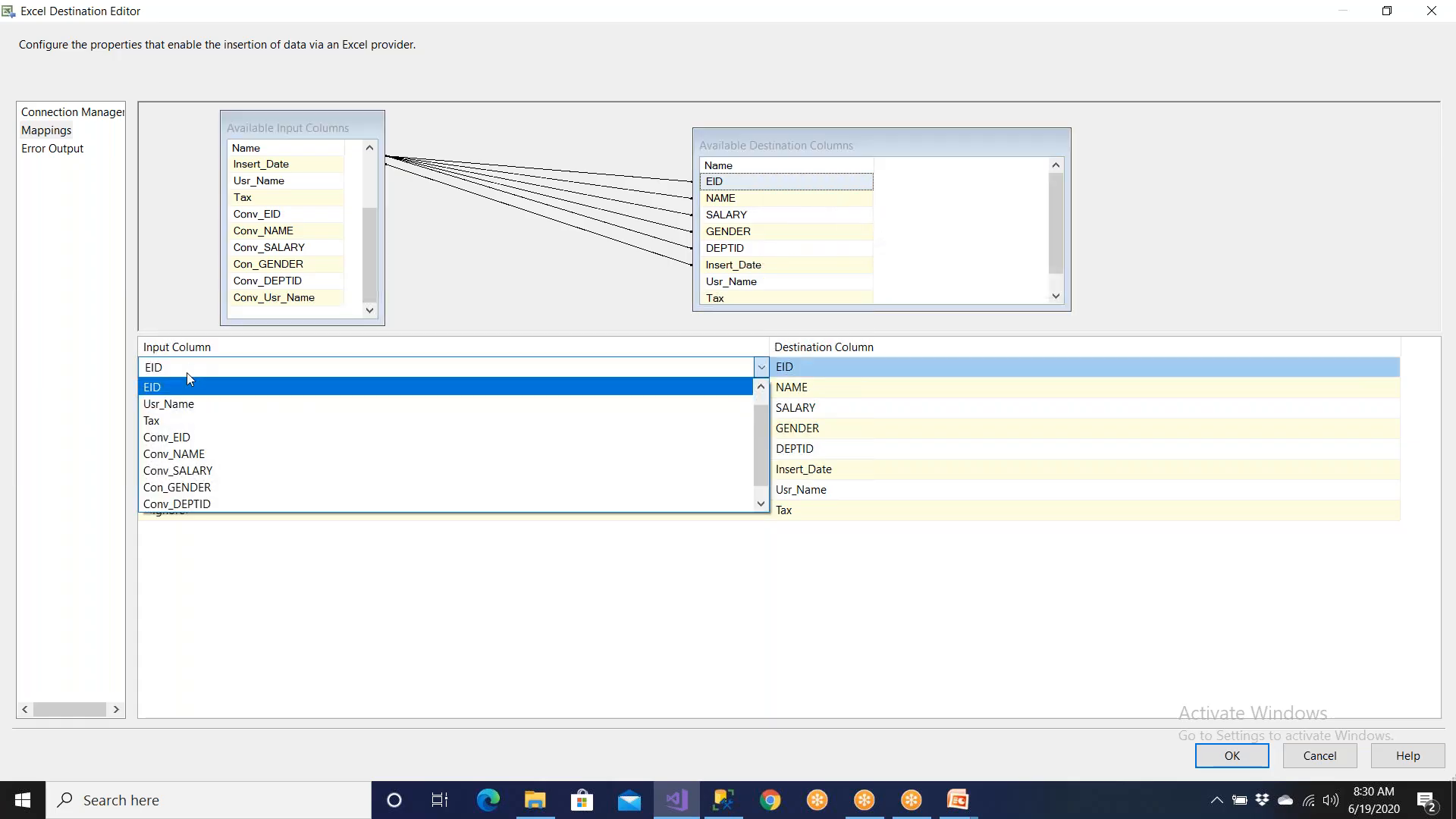
pyautogui.click(190, 437)
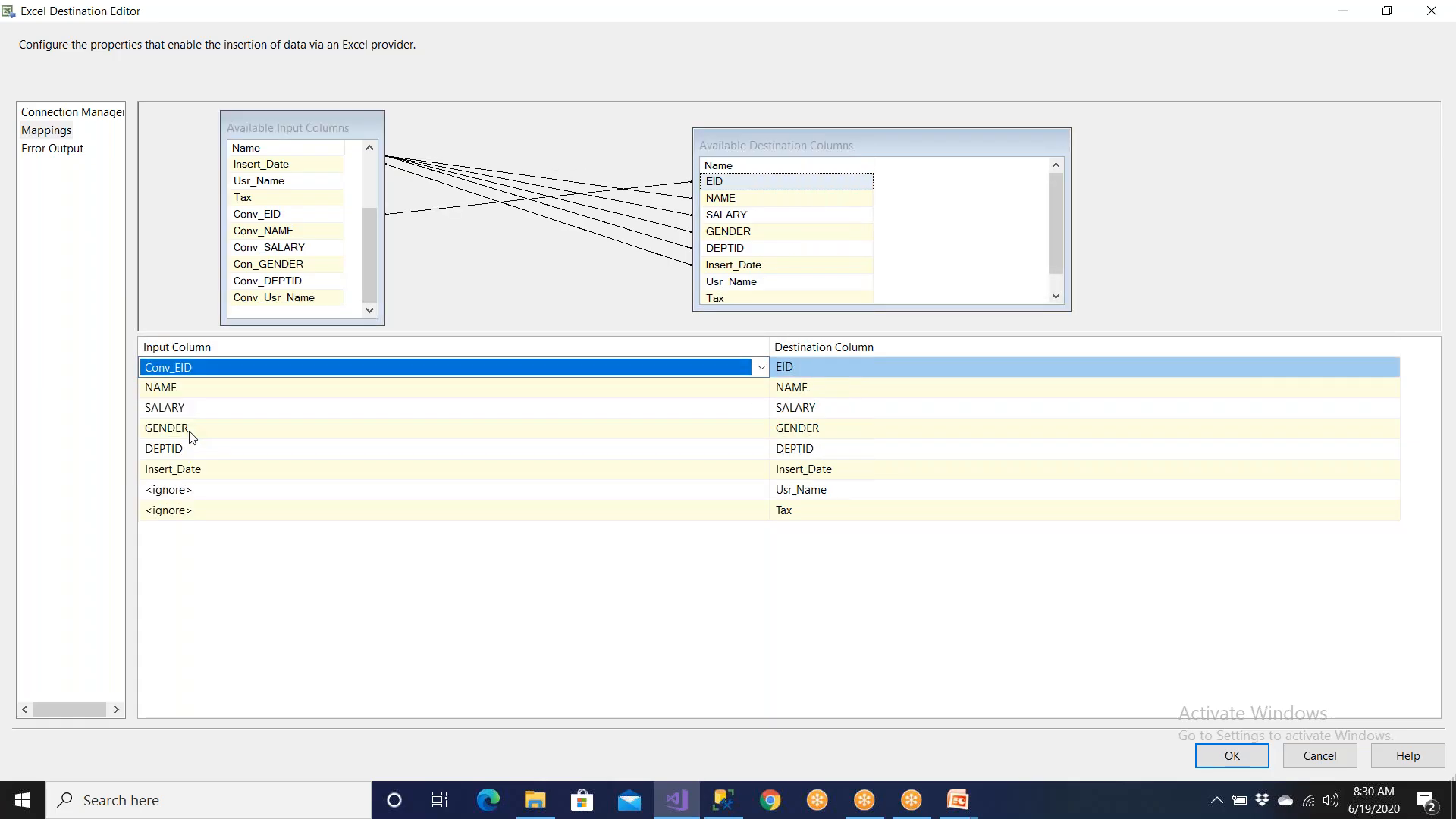
pyautogui.click(209, 386)
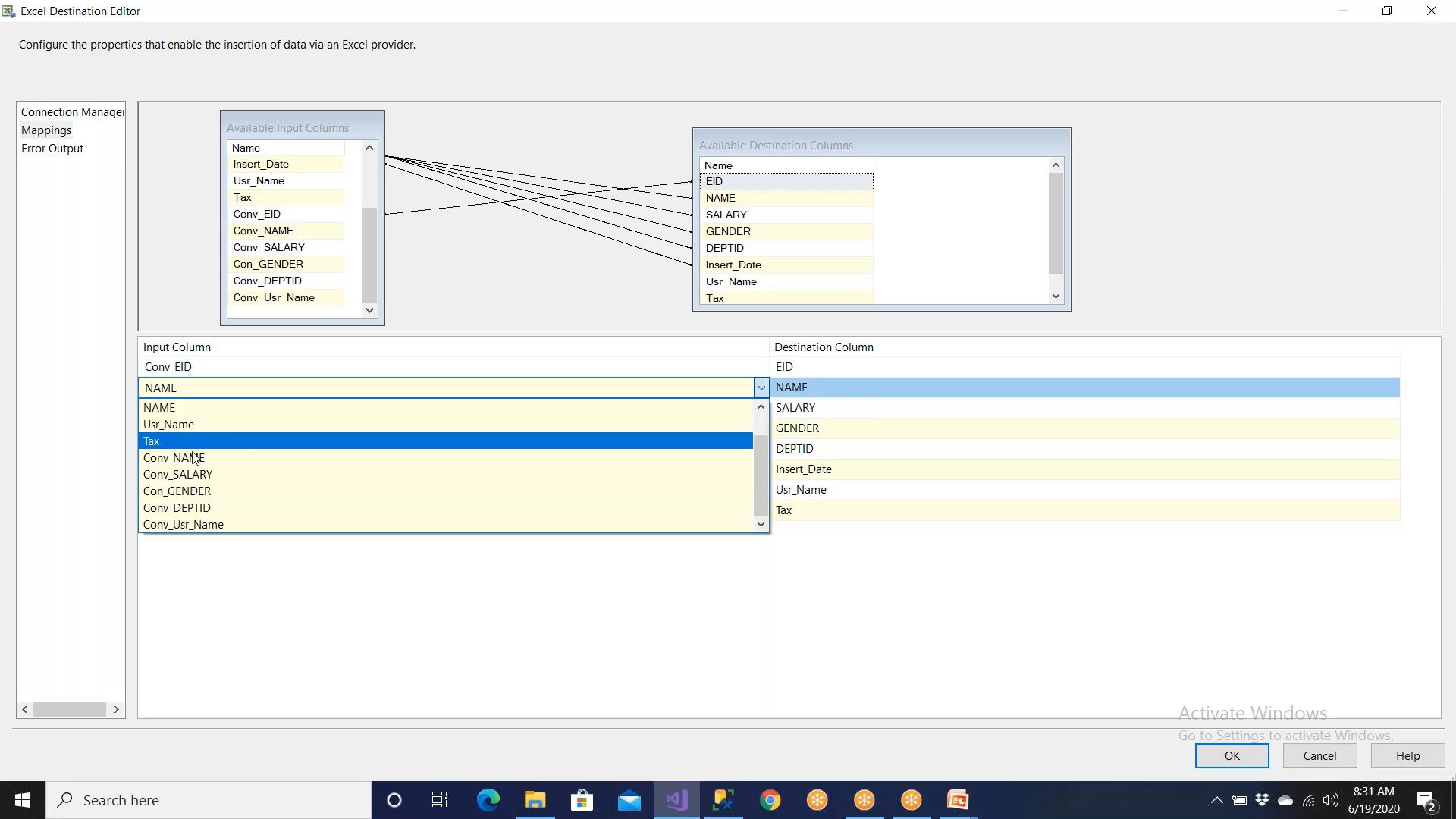
pyautogui.click(197, 476)
pyautogui.click(228, 388)
pyautogui.scroll(1, 227, 448)
pyautogui.click(227, 458)
# - Map Conv_SALARY, Con_GENDER and Conv_DEPTID to the destination columns SALARY, GENDER and DEPTID
pyautogui.click(218, 408)
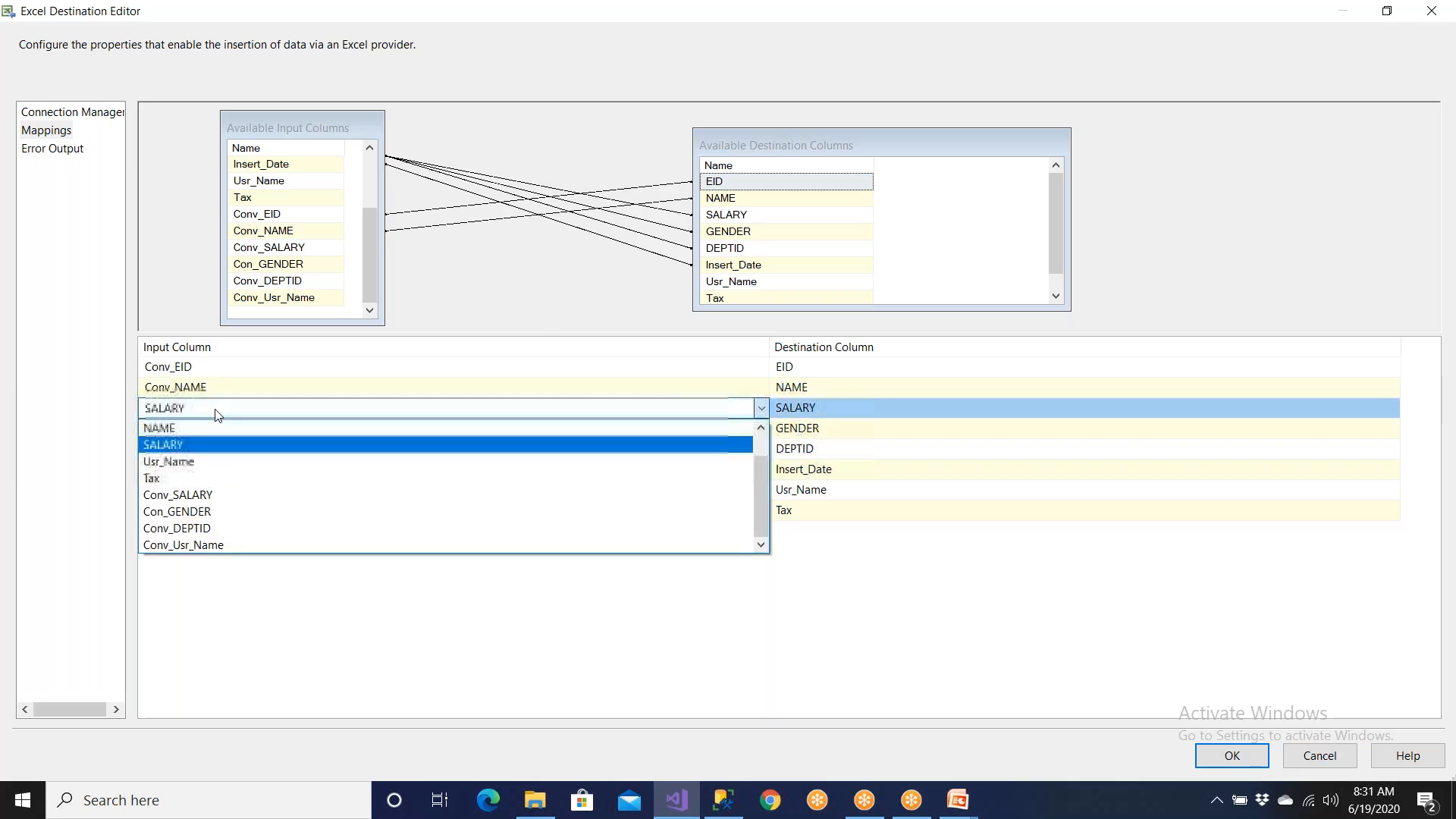
pyautogui.click(195, 494)
pyautogui.click(193, 429)
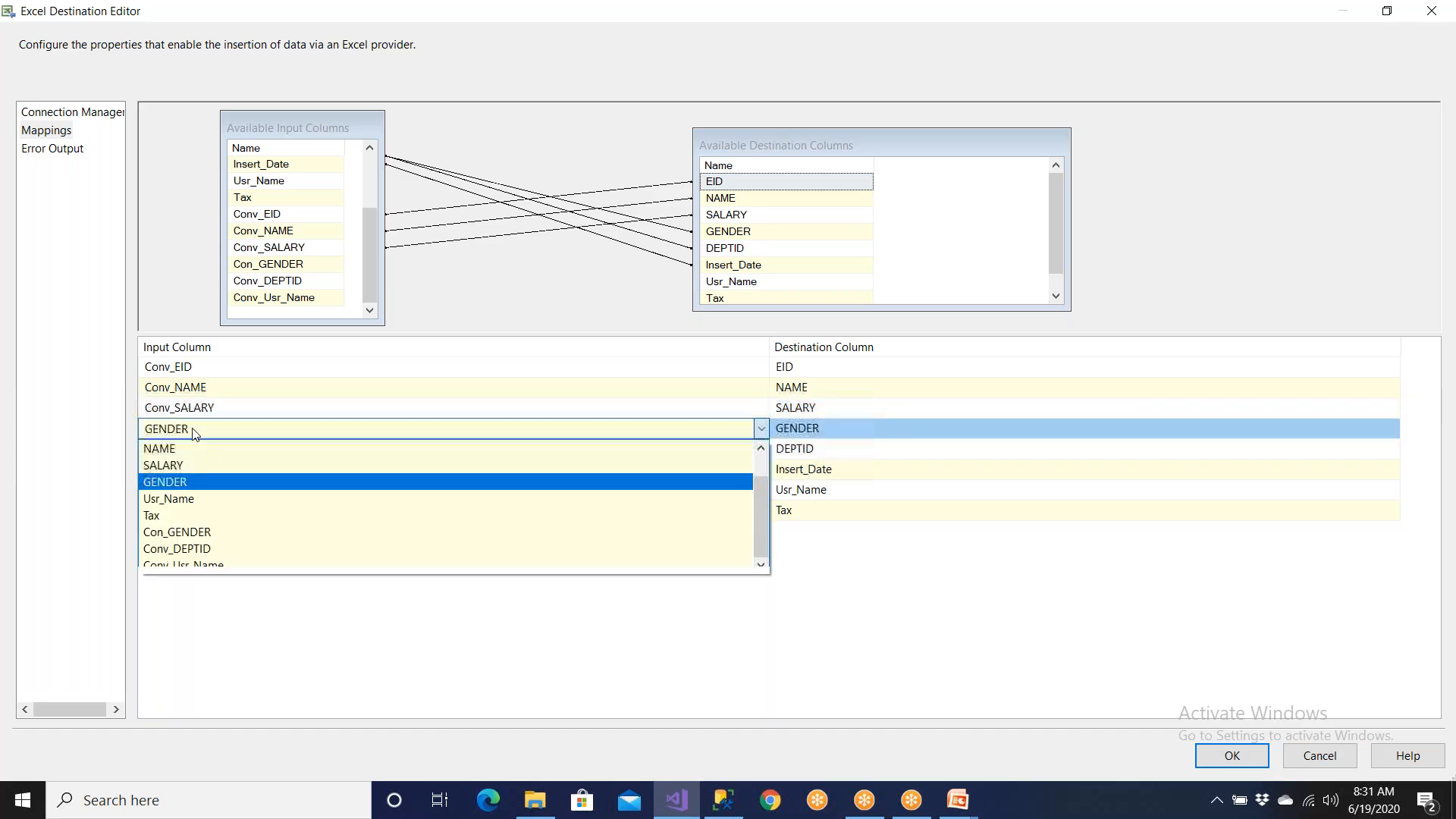
pyautogui.click(206, 533)
pyautogui.click(206, 449)
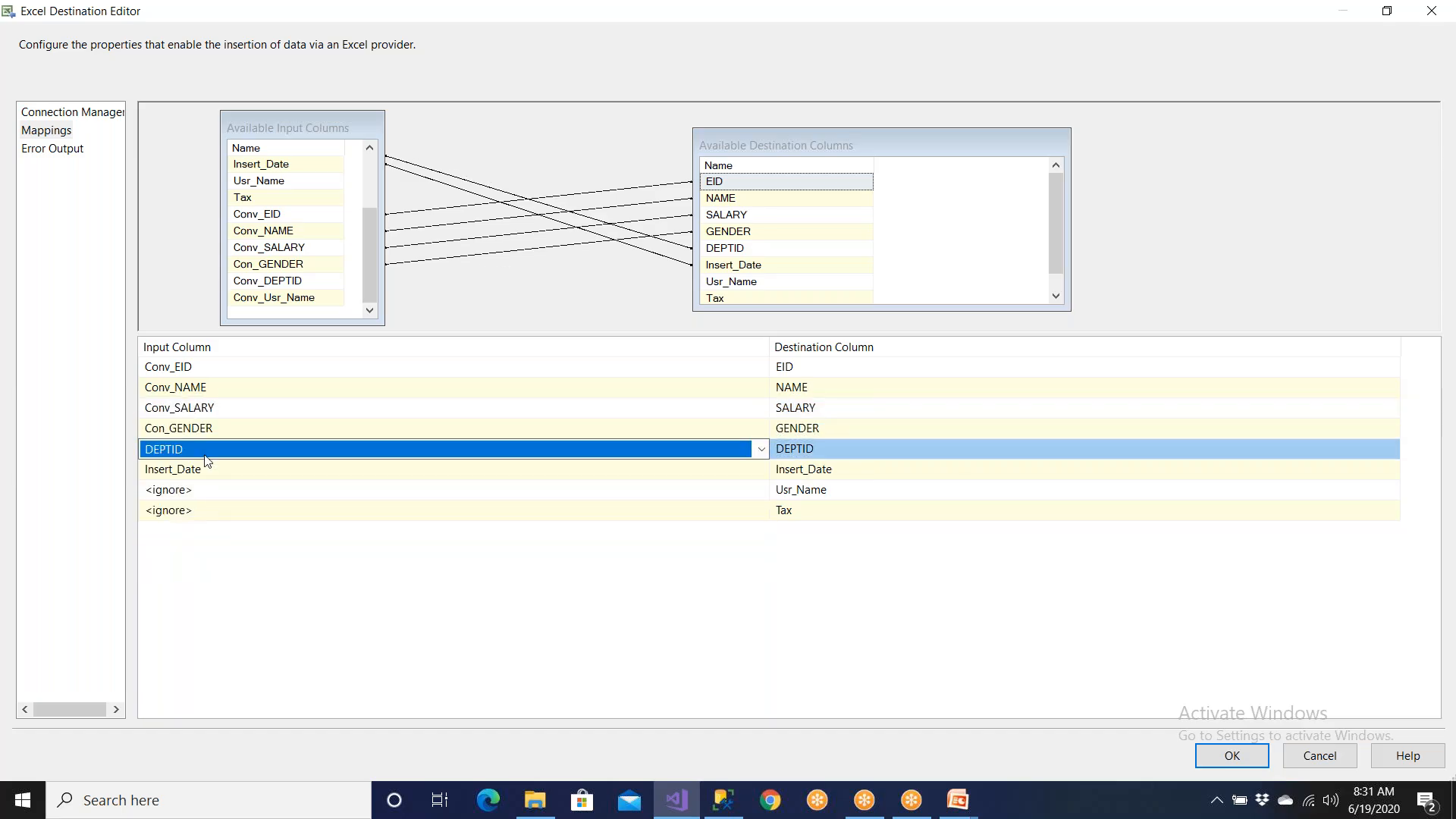
pyautogui.click(207, 568)
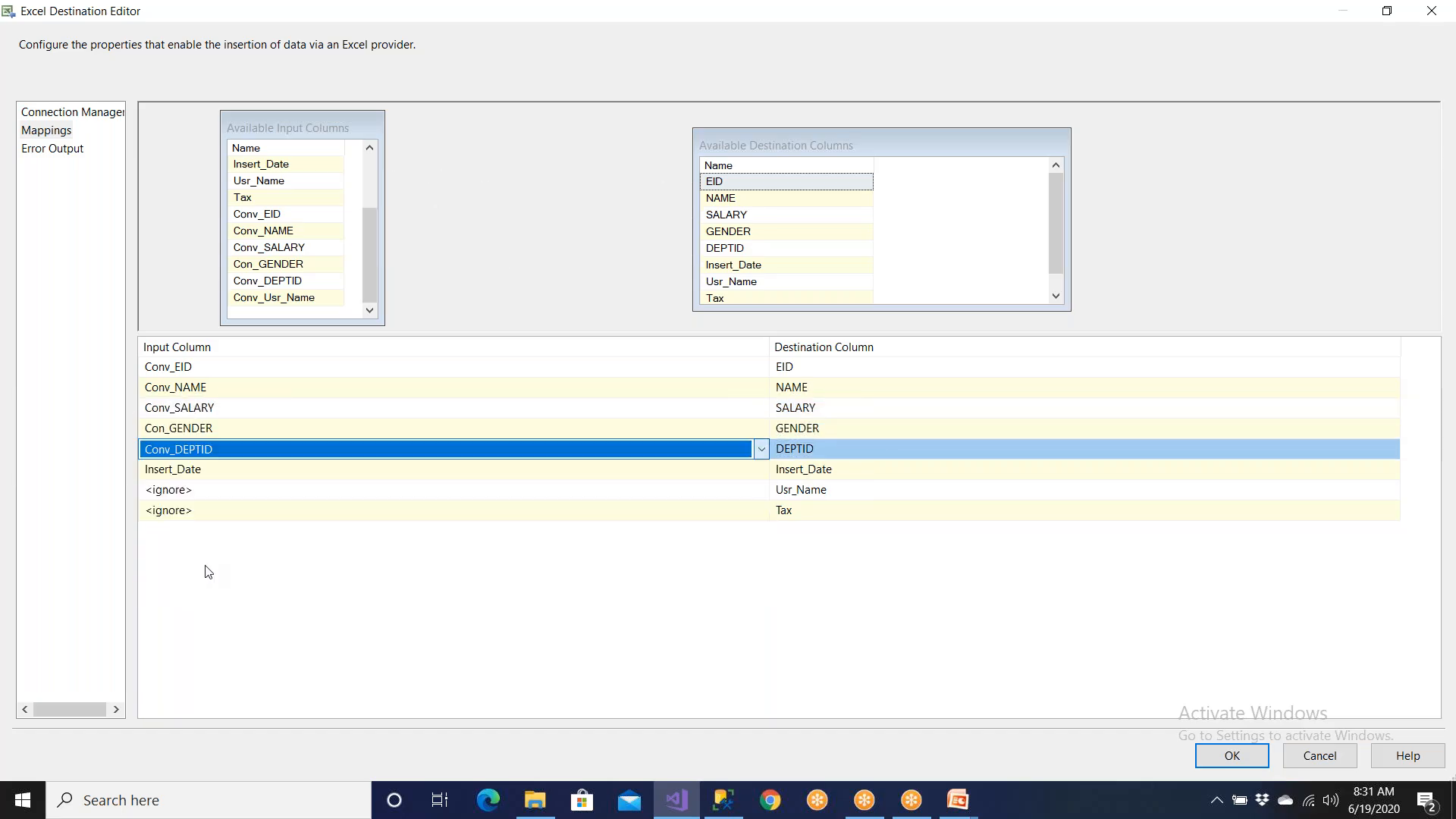
# - Map Conv_Usr_Name to the destination column Usr_Name
pyautogui.click(231, 494)
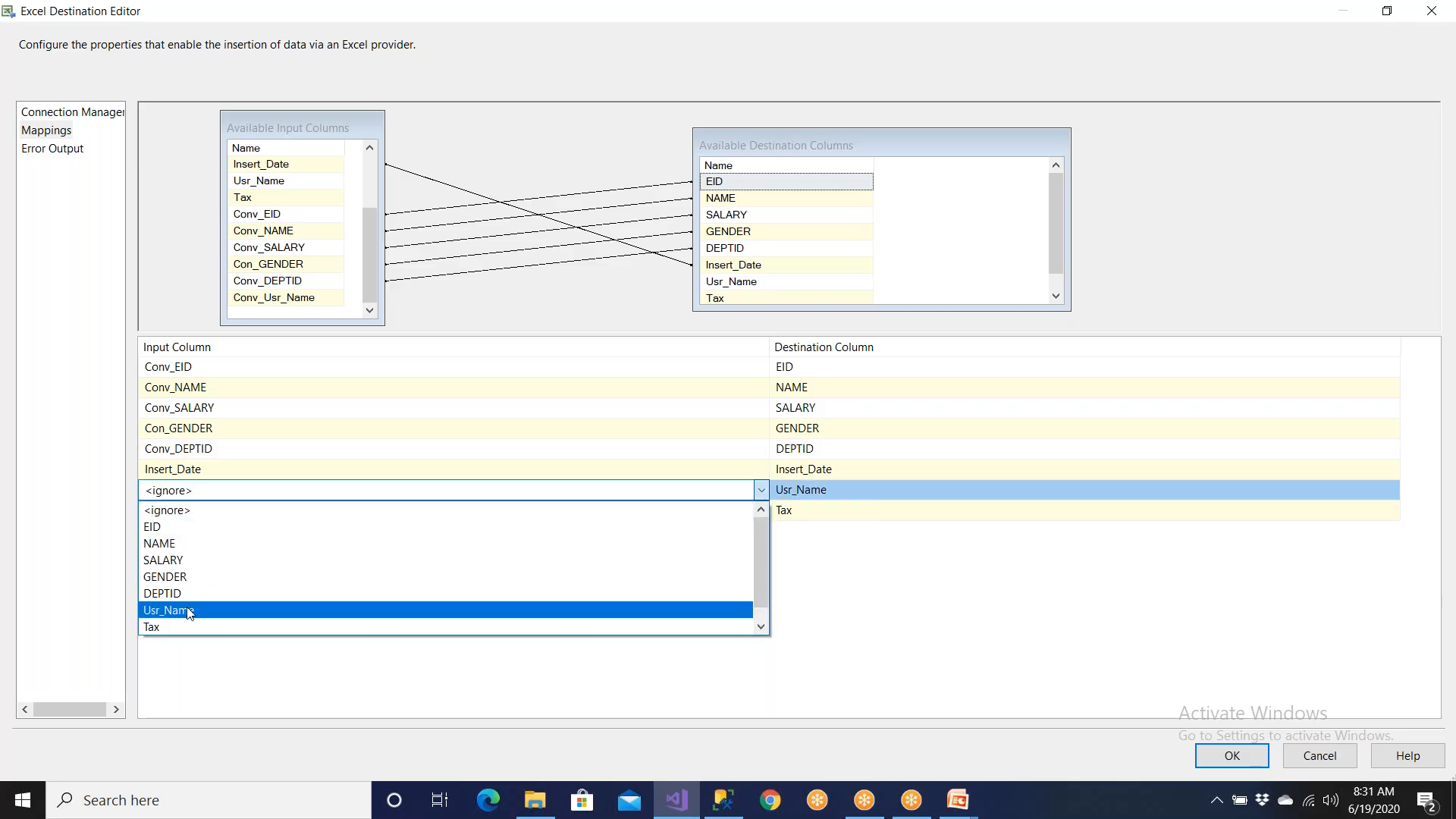
pyautogui.click(189, 613)
pyautogui.click(190, 517)
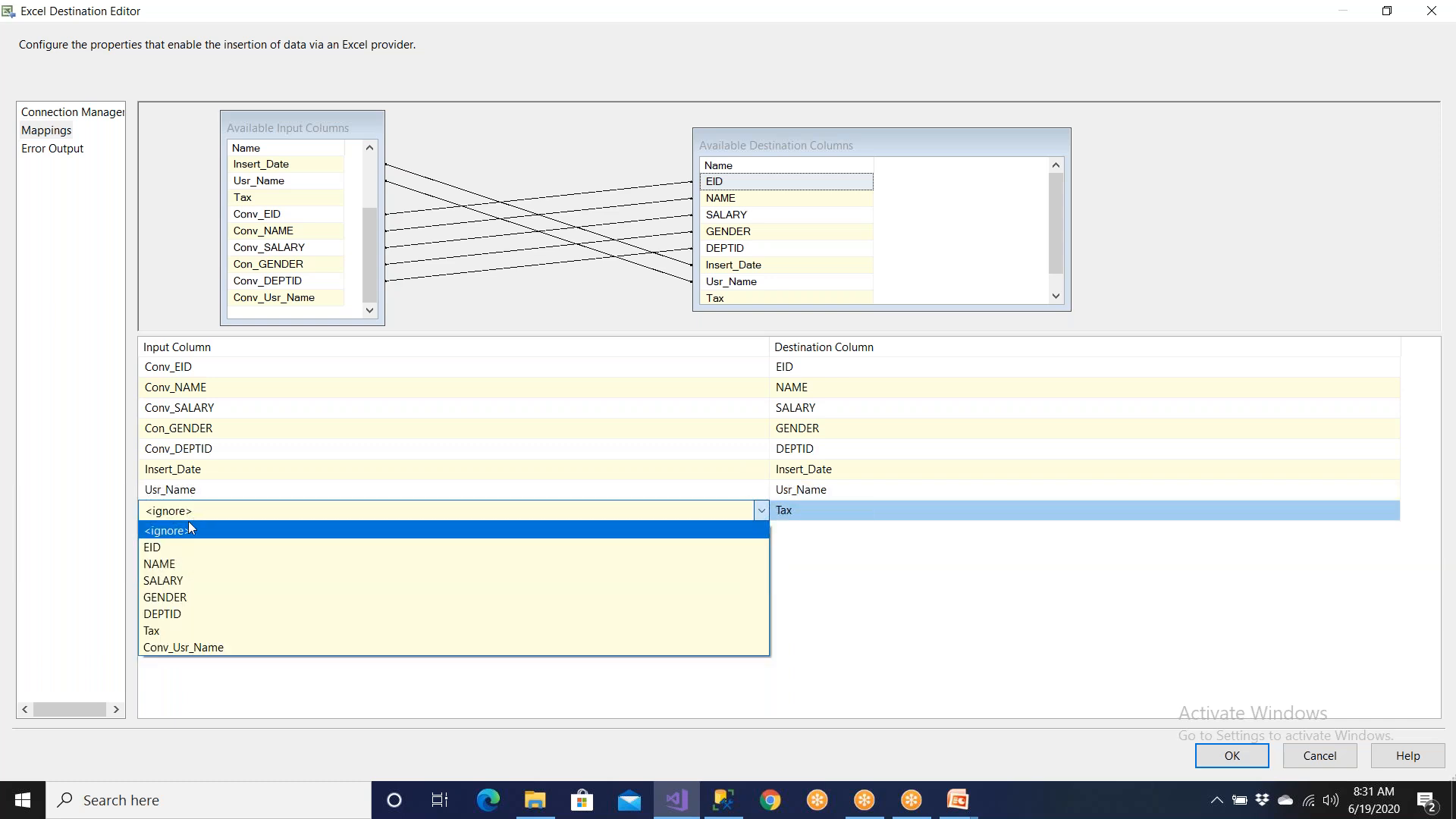
pyautogui.click(188, 499)
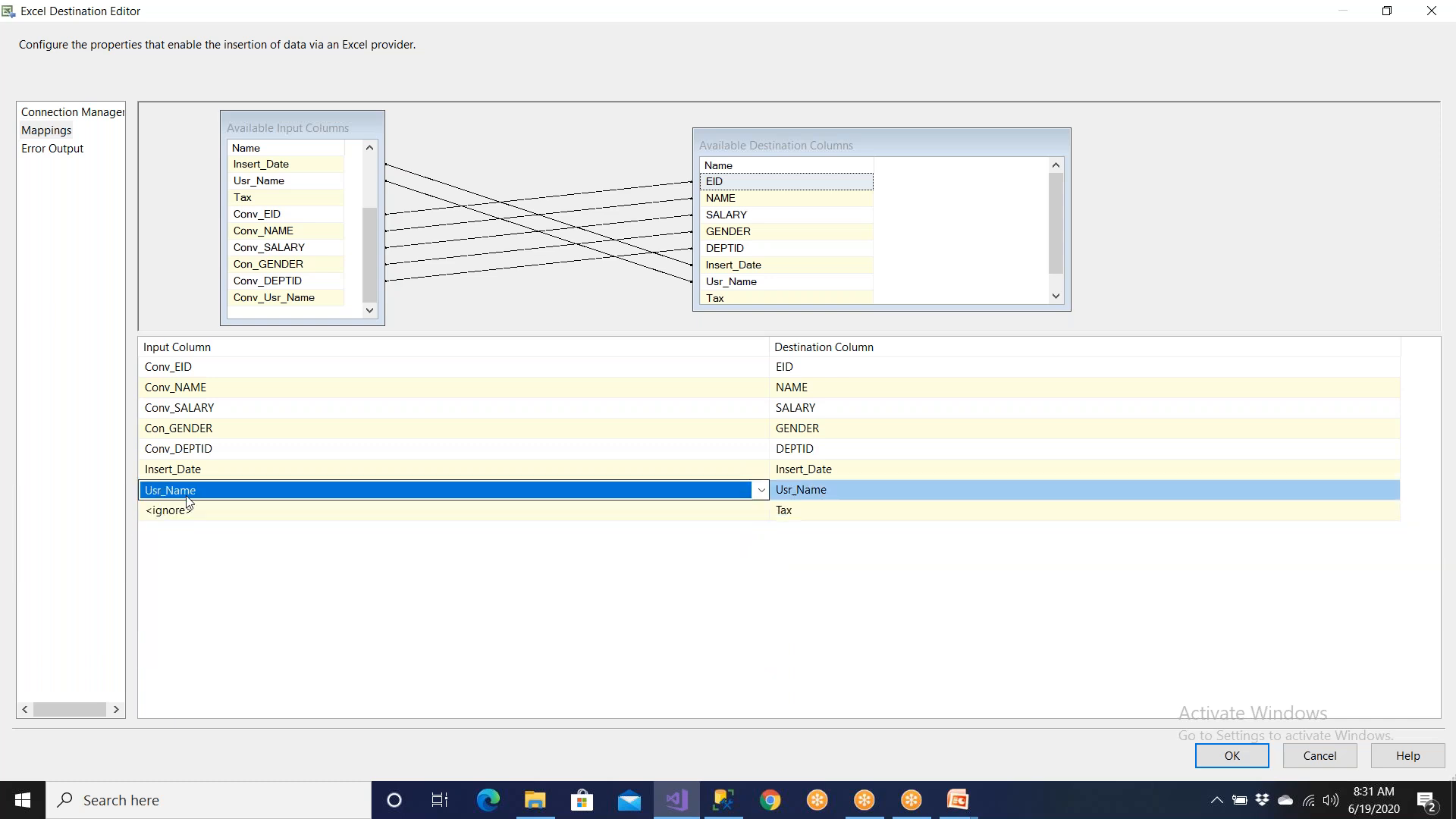
pyautogui.click(189, 491)
pyautogui.click(192, 634)
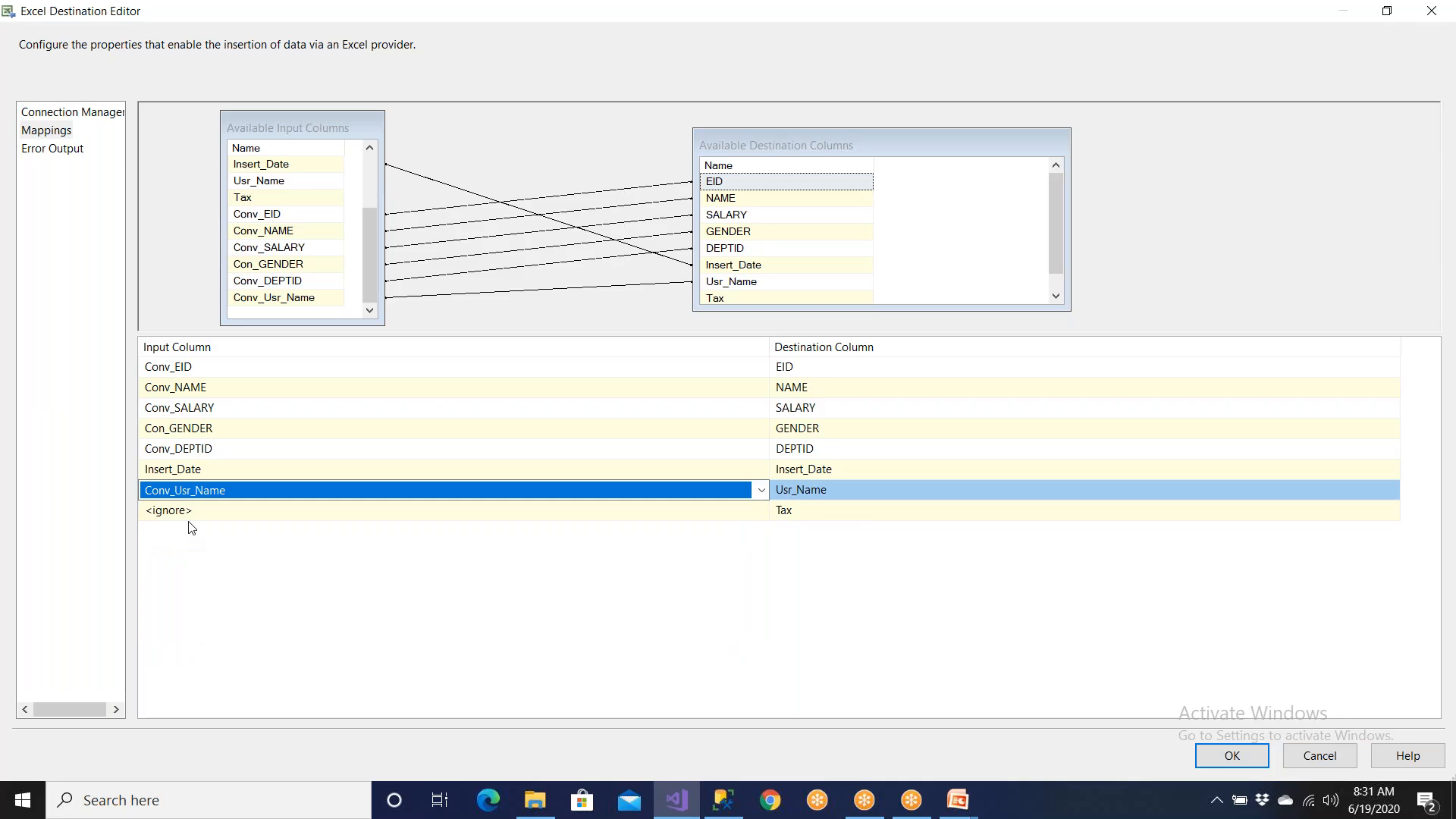
# - Map the Tax input to the destination column Tax and accept the Excel destination settings
pyautogui.click(189, 510)
pyautogui.click(189, 510)
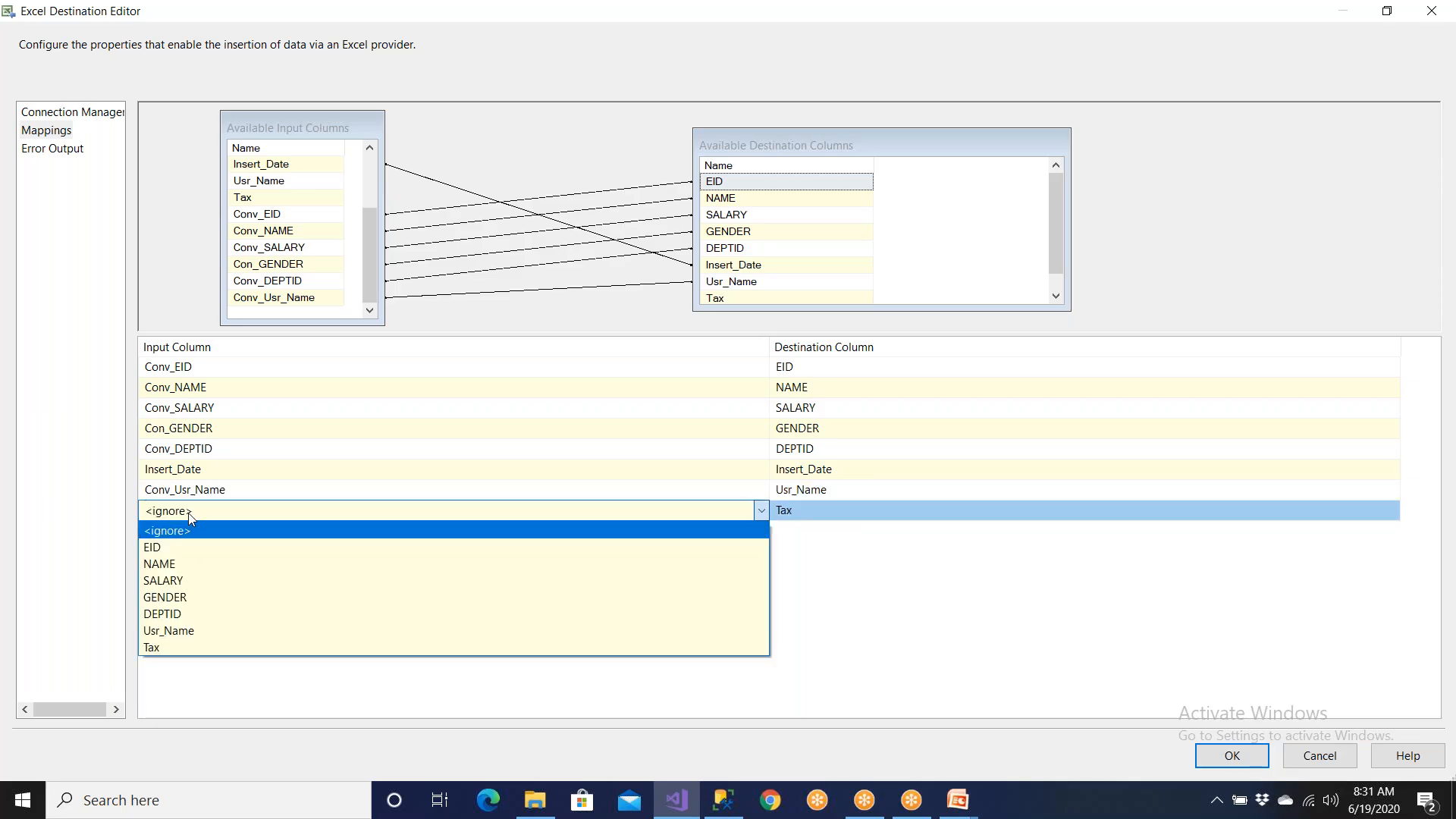
pyautogui.click(189, 646)
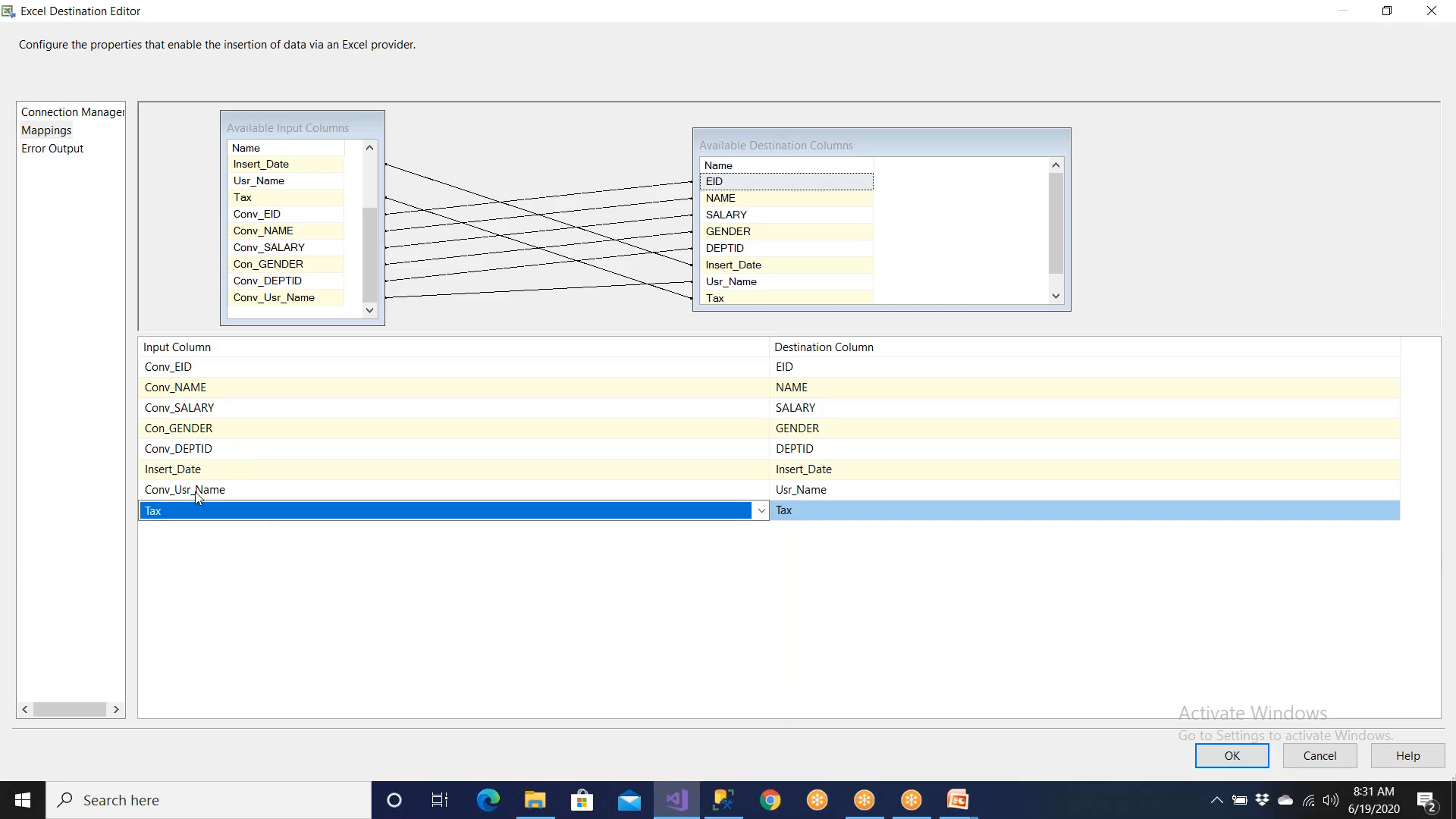
pyautogui.click(196, 472)
pyautogui.click(194, 511)
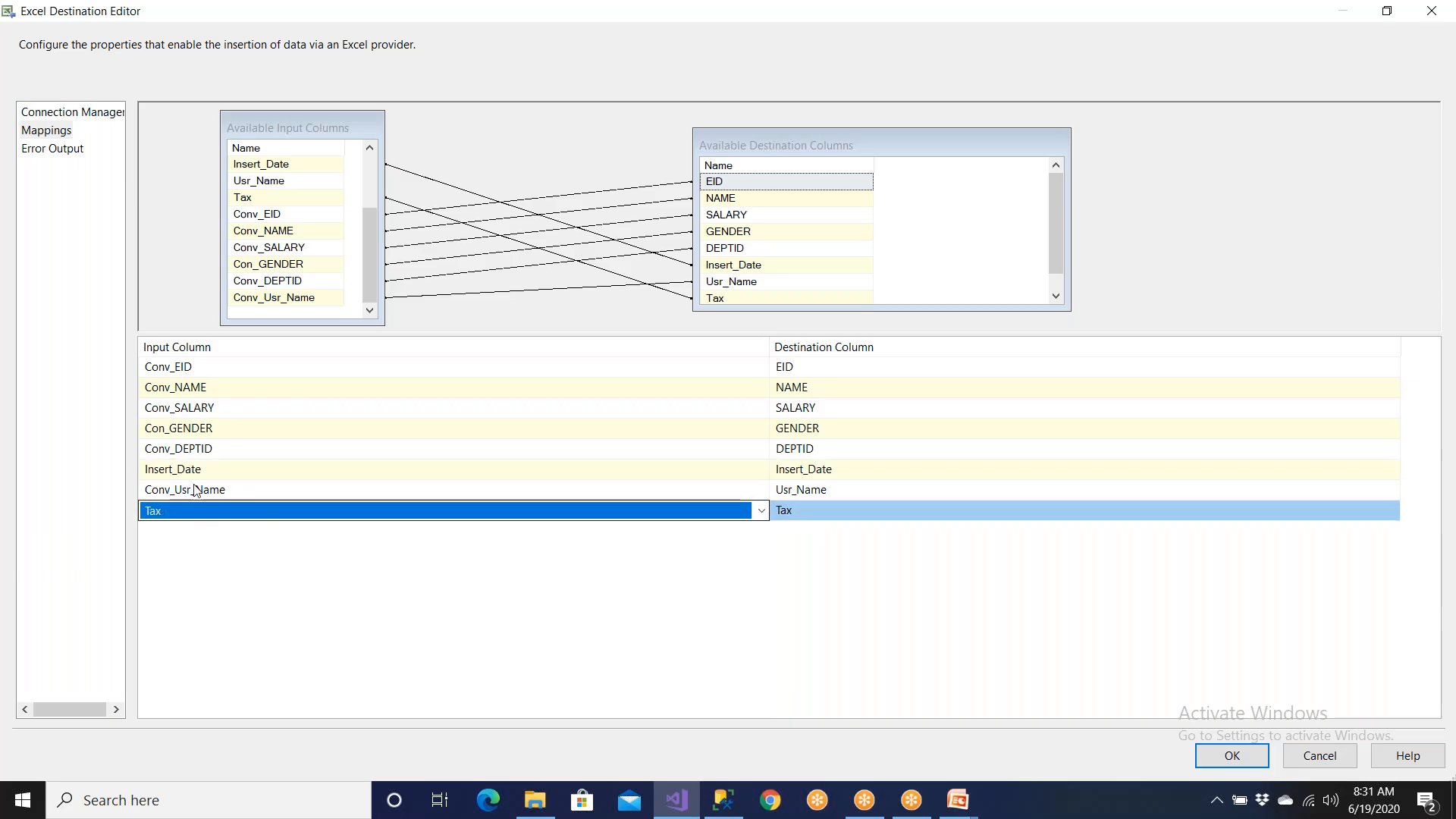
pyautogui.click(197, 472)
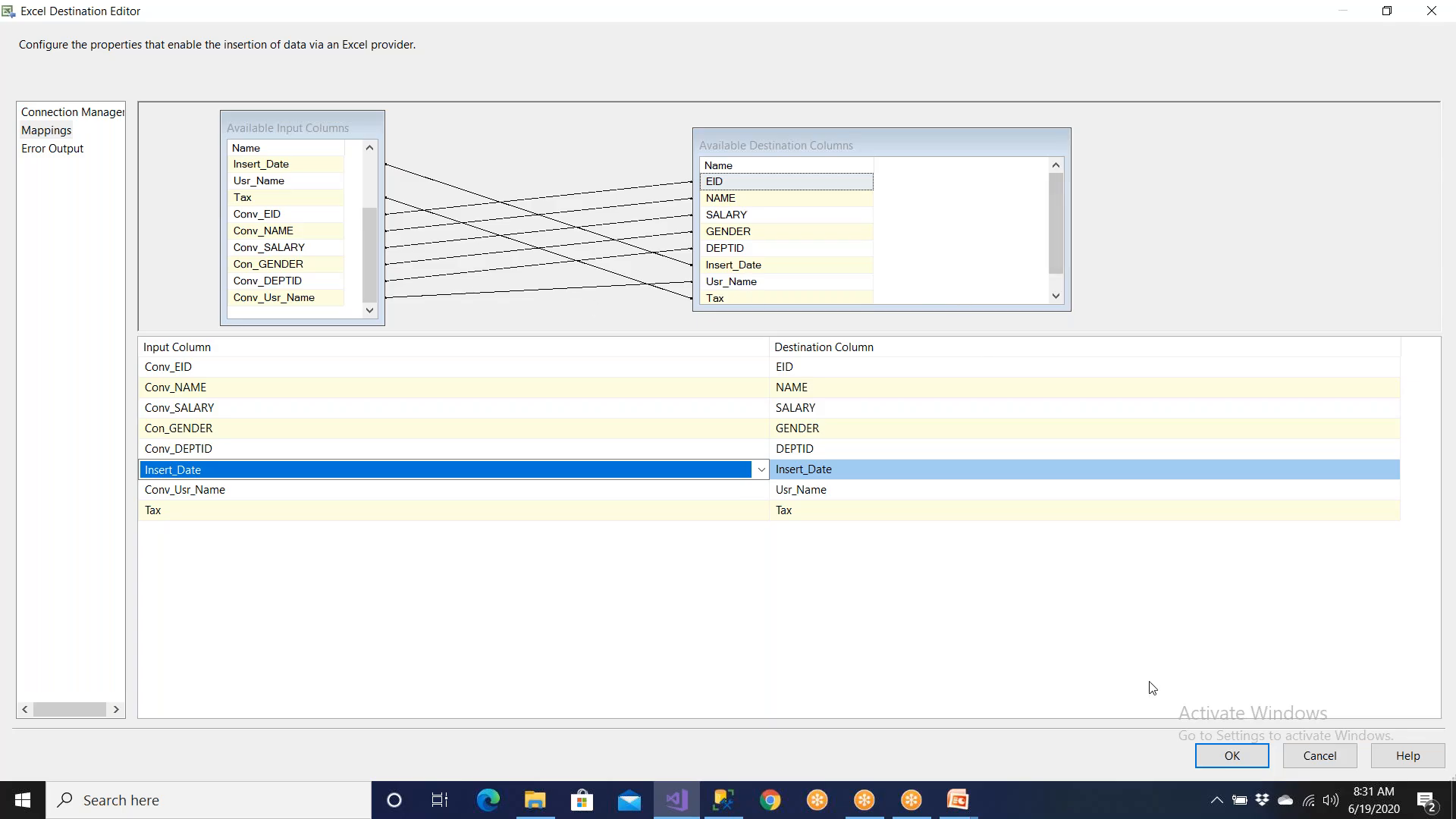
pyautogui.click(1212, 751)
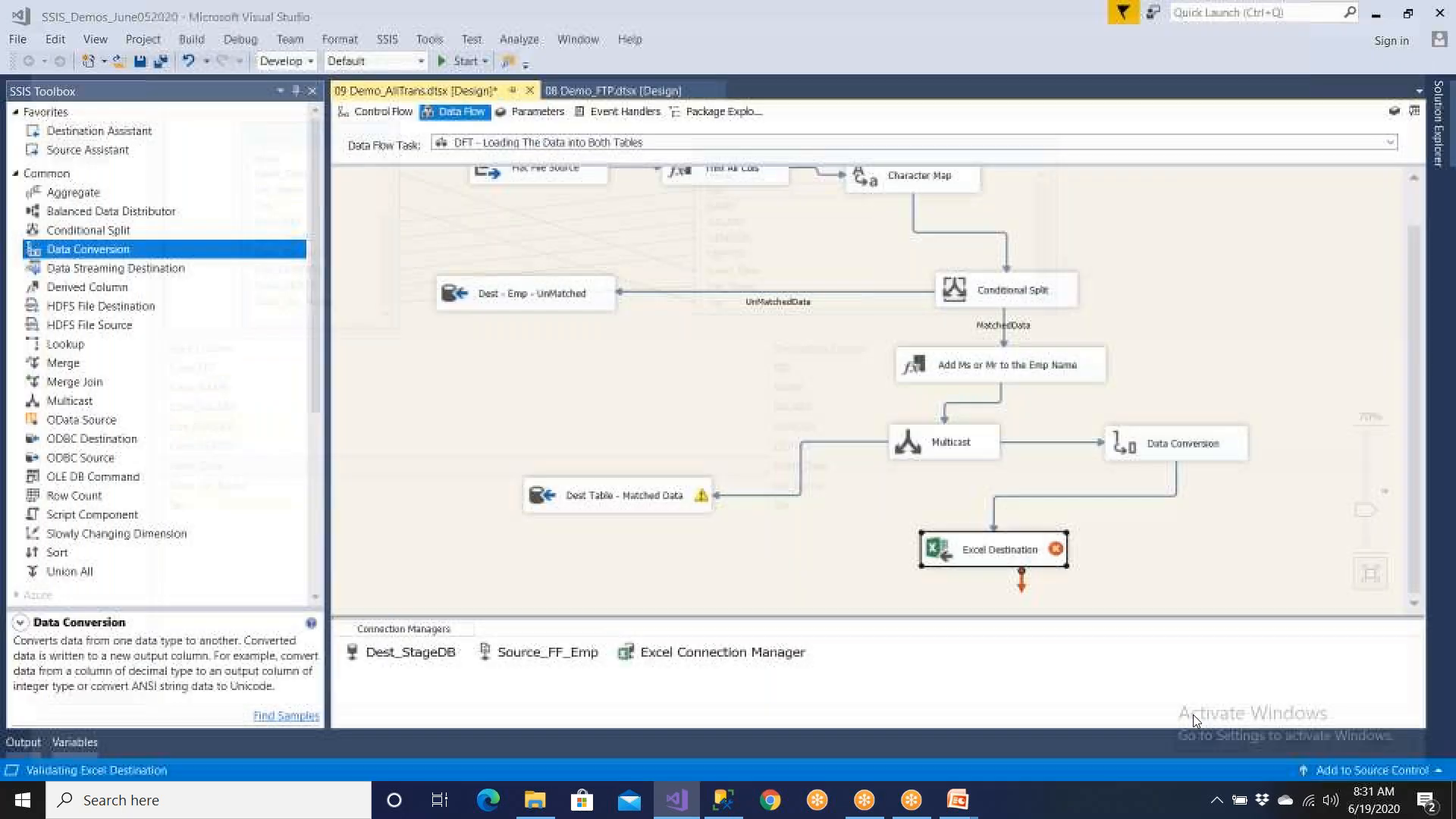
# - Rearrange the data flow so the matched-data table and Data Conversion branch below Multicast, with the Excel Destination beneath Data Conversion
pyautogui.click(1036, 562)
pyautogui.moveTo(1036, 562); pyautogui.dragTo(1022, 601)
pyautogui.moveTo(686, 486); pyautogui.dragTo(665, 545)
pyautogui.moveTo(947, 422); pyautogui.dragTo(790, 423)
pyautogui.moveTo(1162, 438); pyautogui.dragTo(1117, 438)
pyautogui.moveTo(1045, 561); pyautogui.dragTo(1228, 519)
pyautogui.moveTo(1120, 448); pyautogui.dragTo(889, 553)
pyautogui.moveTo(1155, 561); pyautogui.dragTo(994, 596)
pyautogui.click(938, 538)
pyautogui.click(1084, 491)
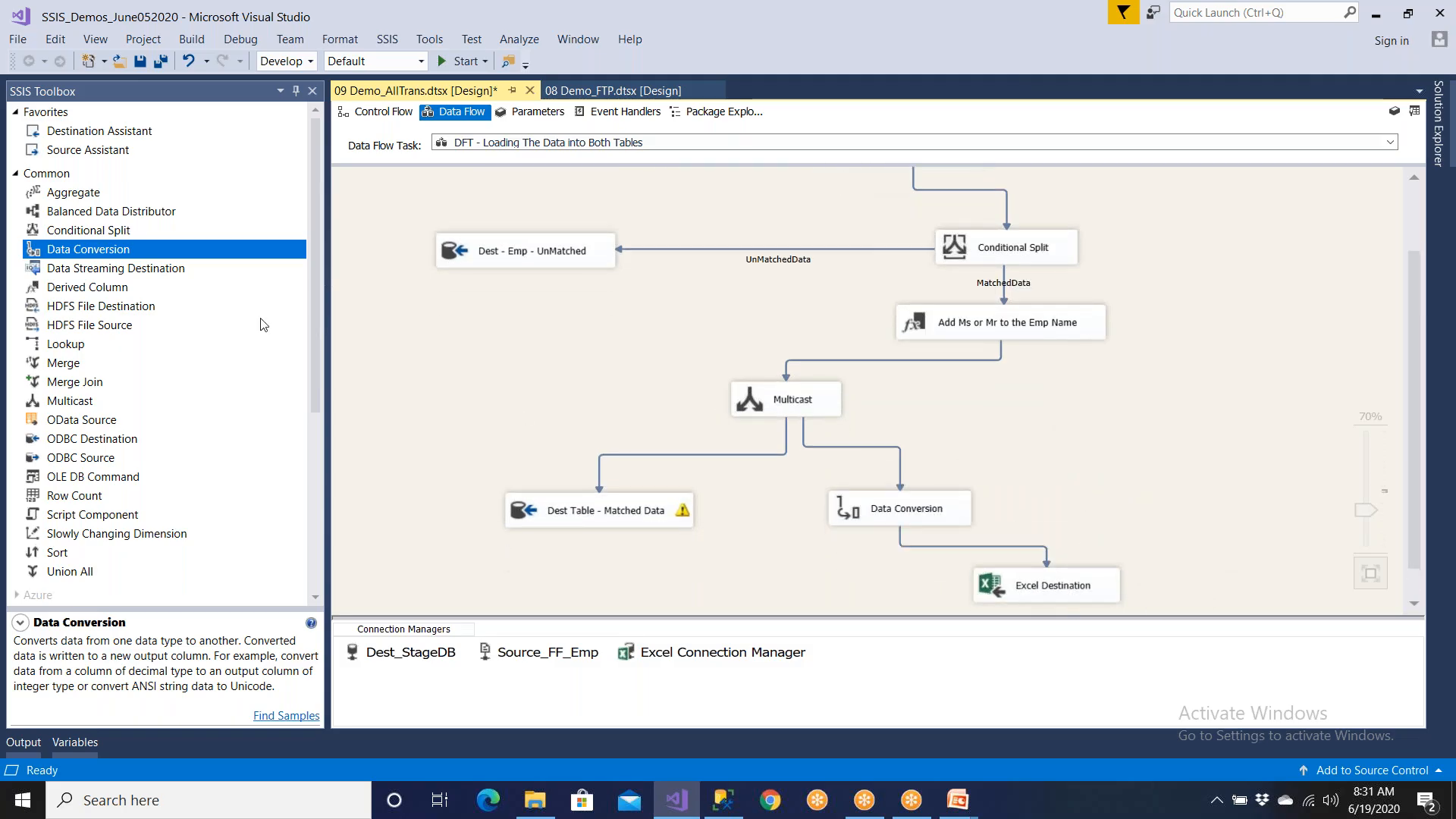
# - Add a Raw File Destination beside the Multicast branches, connect a Multicast output to it and open its editor
pyautogui.click(16, 174)
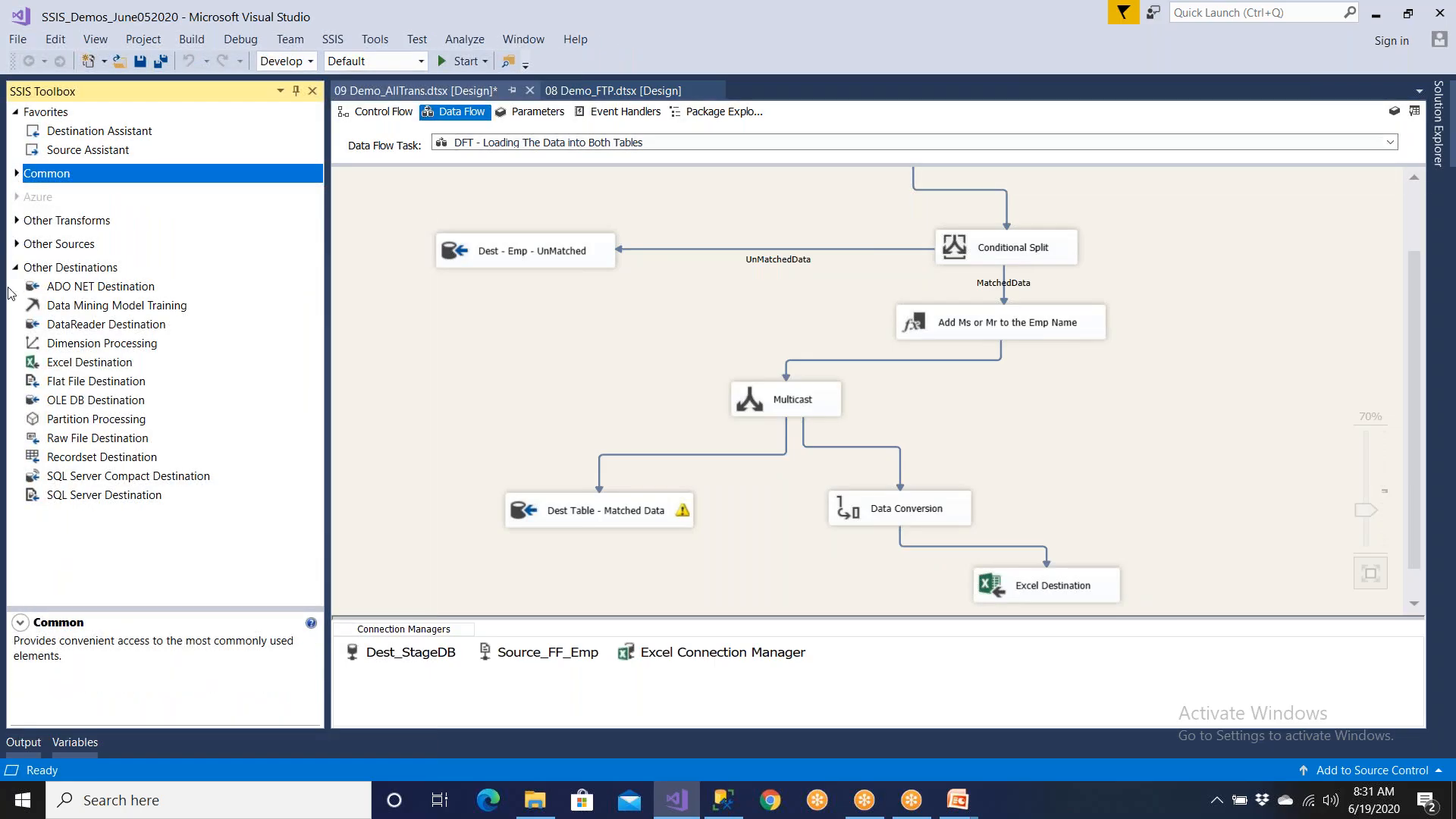
pyautogui.moveTo(74, 446); pyautogui.dragTo(1120, 462)
pyautogui.click(826, 410)
pyautogui.moveTo(799, 443); pyautogui.dragTo(1161, 485)
pyautogui.doubleClick(1157, 484)
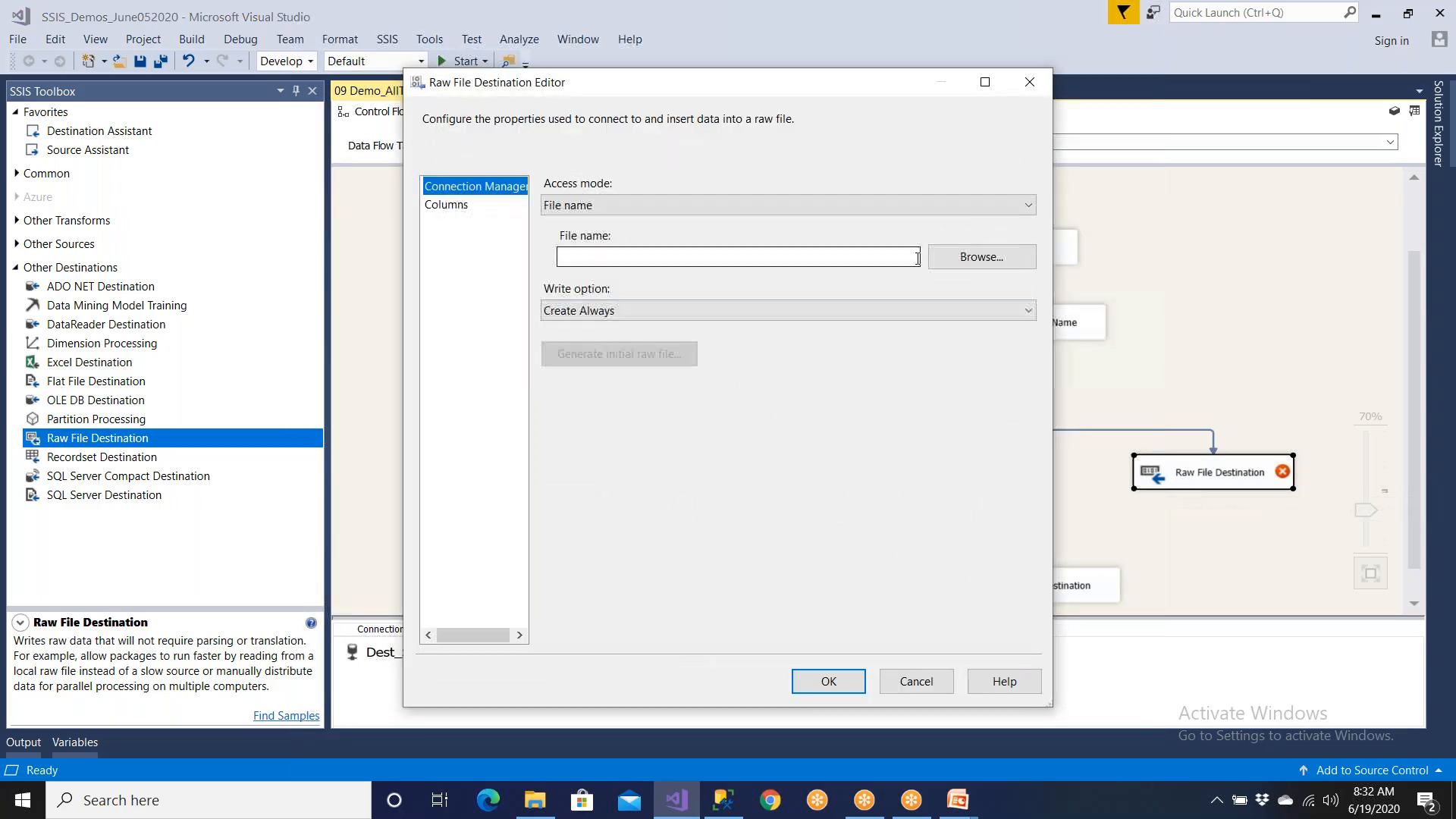
# - Set the raw file destination's file to D:\Archive\EmpMatched.raw, keeping the write option Create Always
pyautogui.click(982, 256)
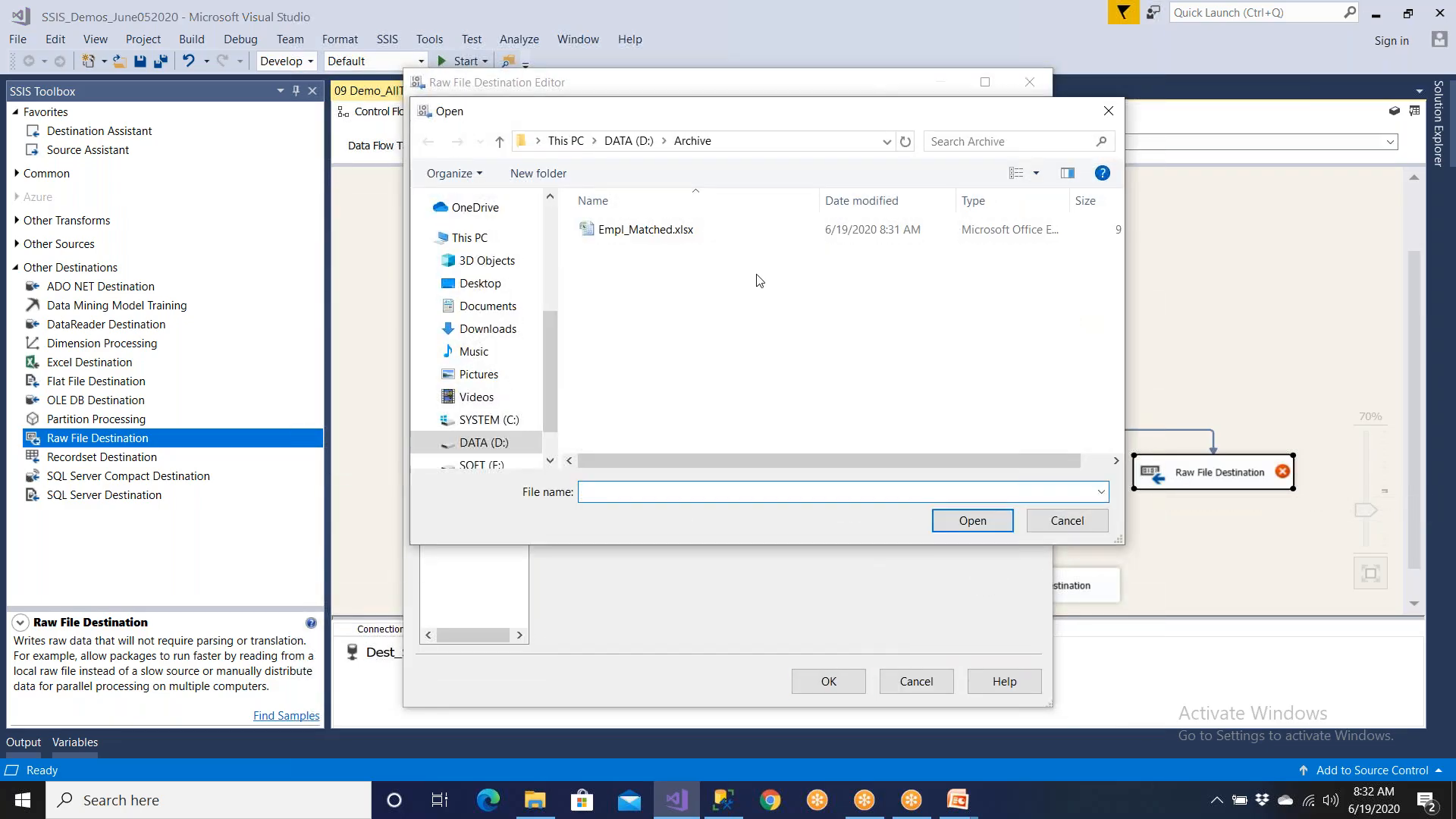
pyautogui.click(734, 150)
pyautogui.click(645, 490)
pyautogui.write('Emp')
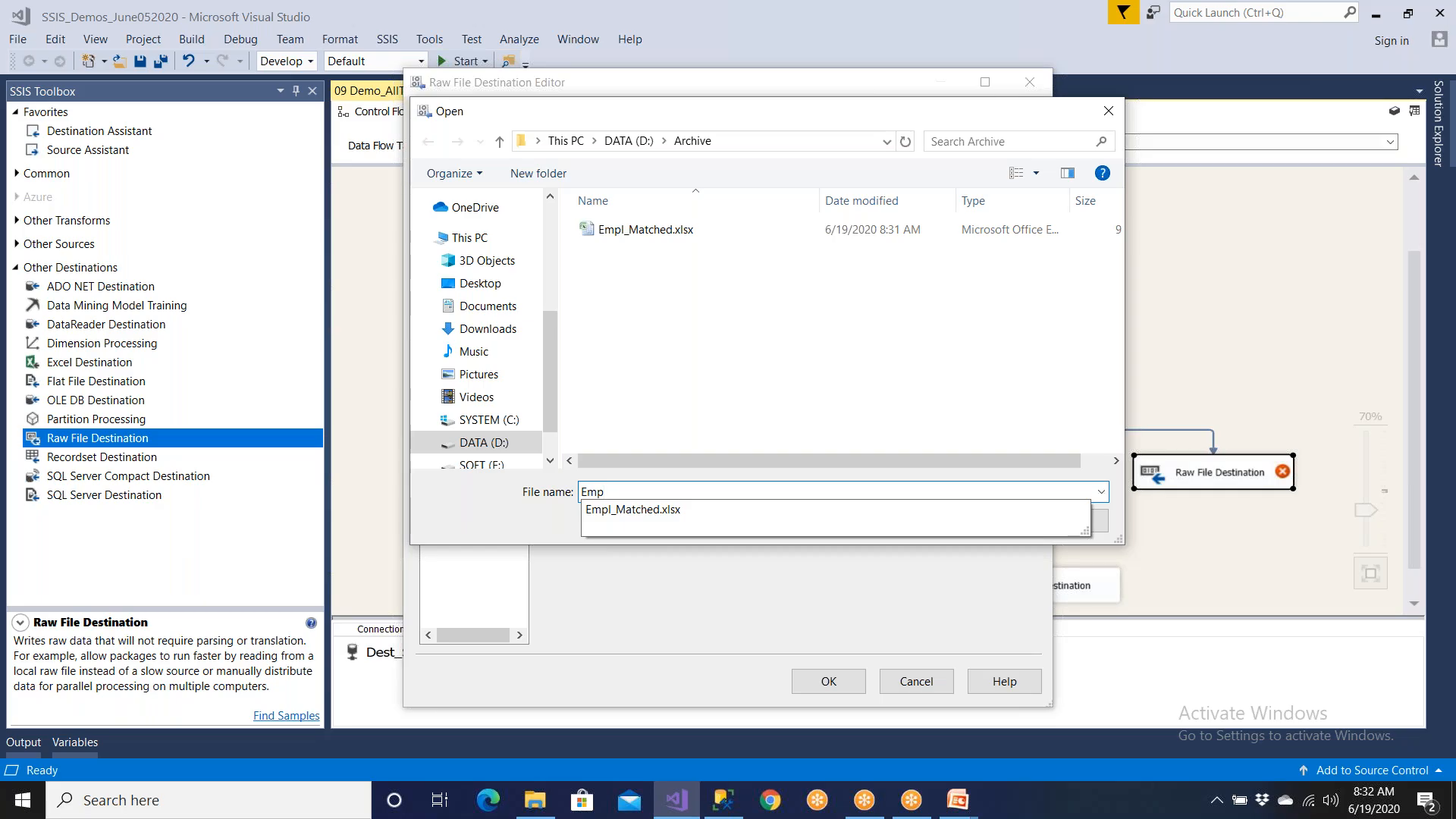
pyautogui.write('Matched.raw')
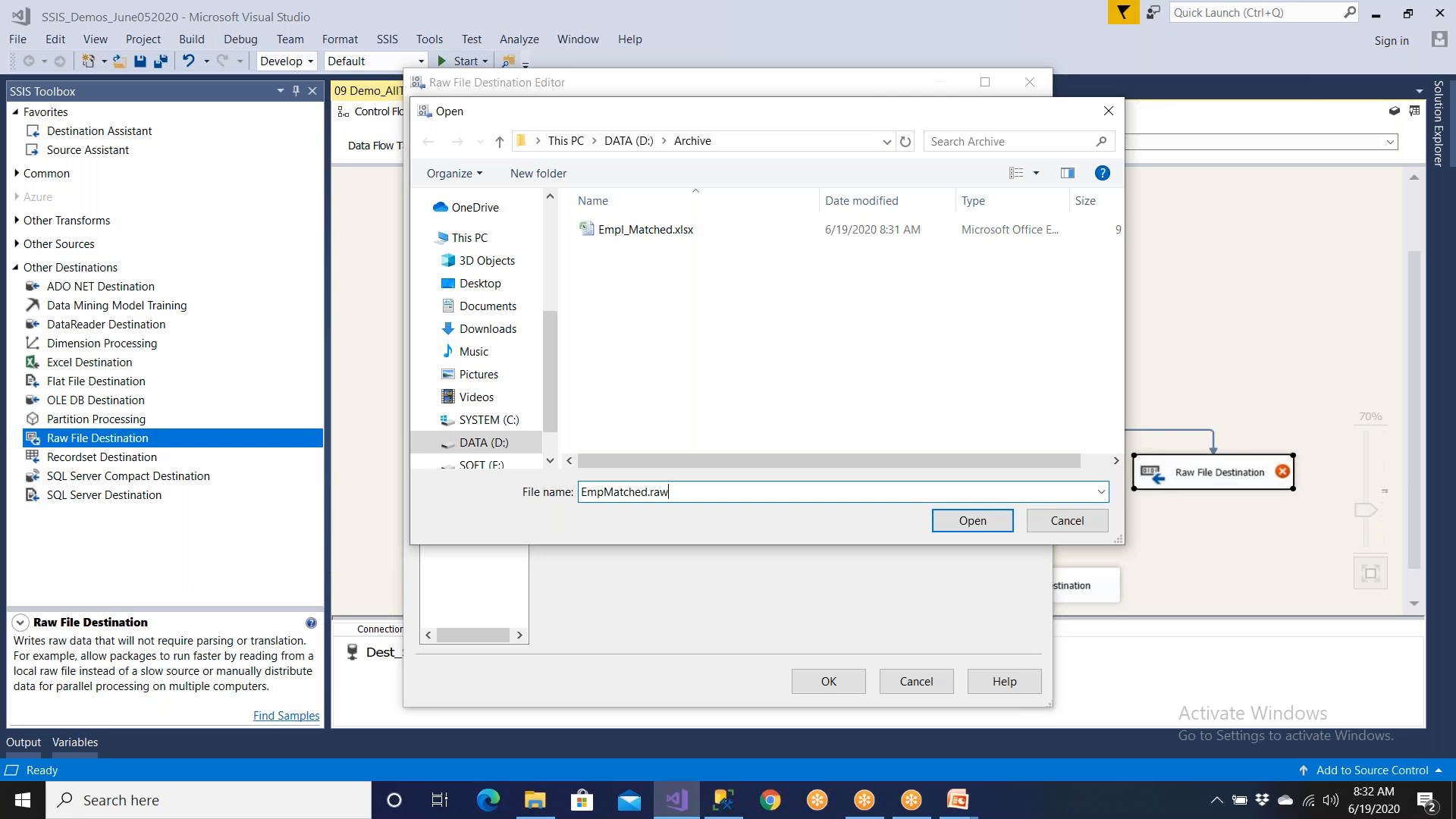
pyautogui.click(948, 524)
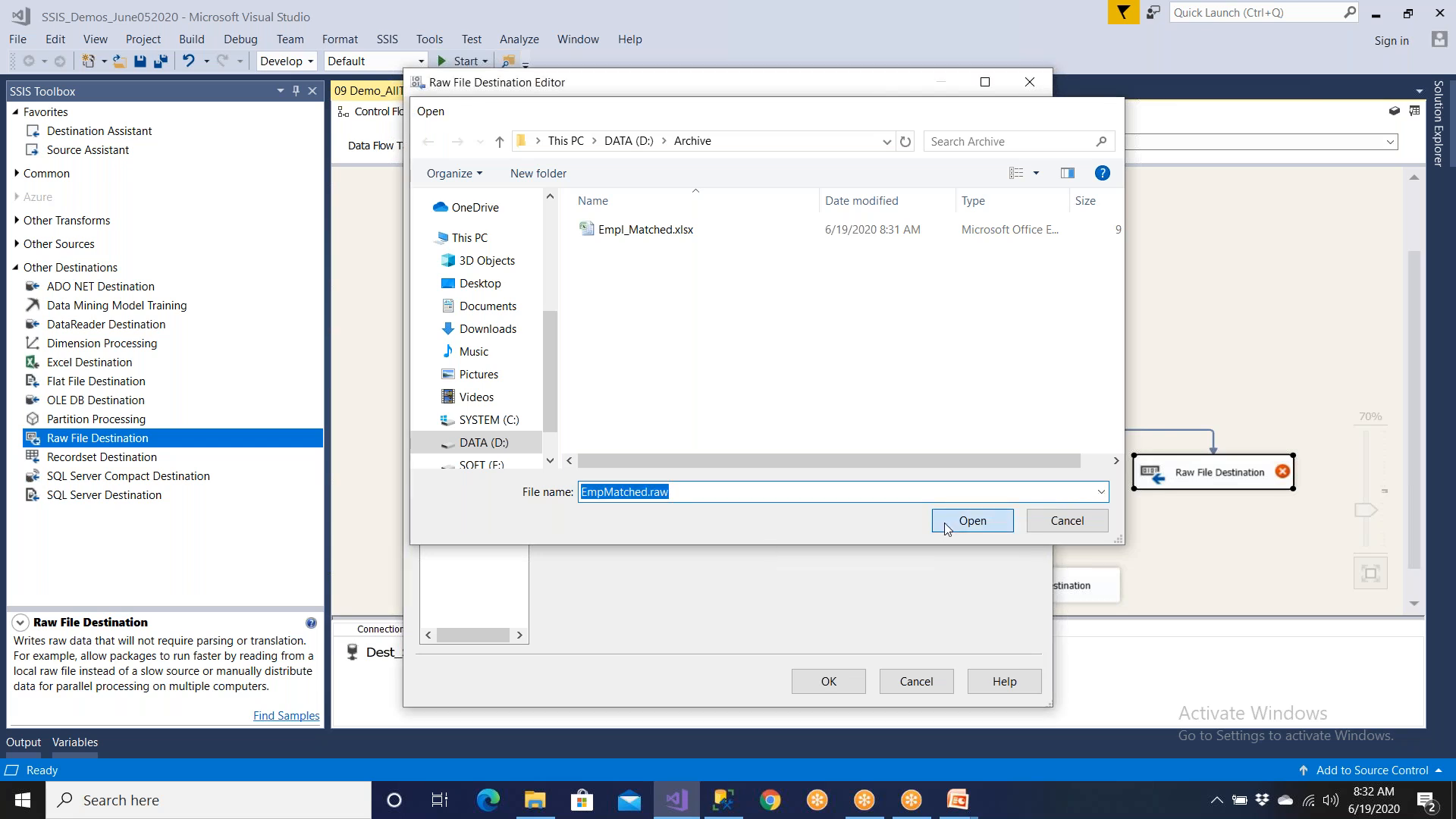
pyautogui.click(620, 314)
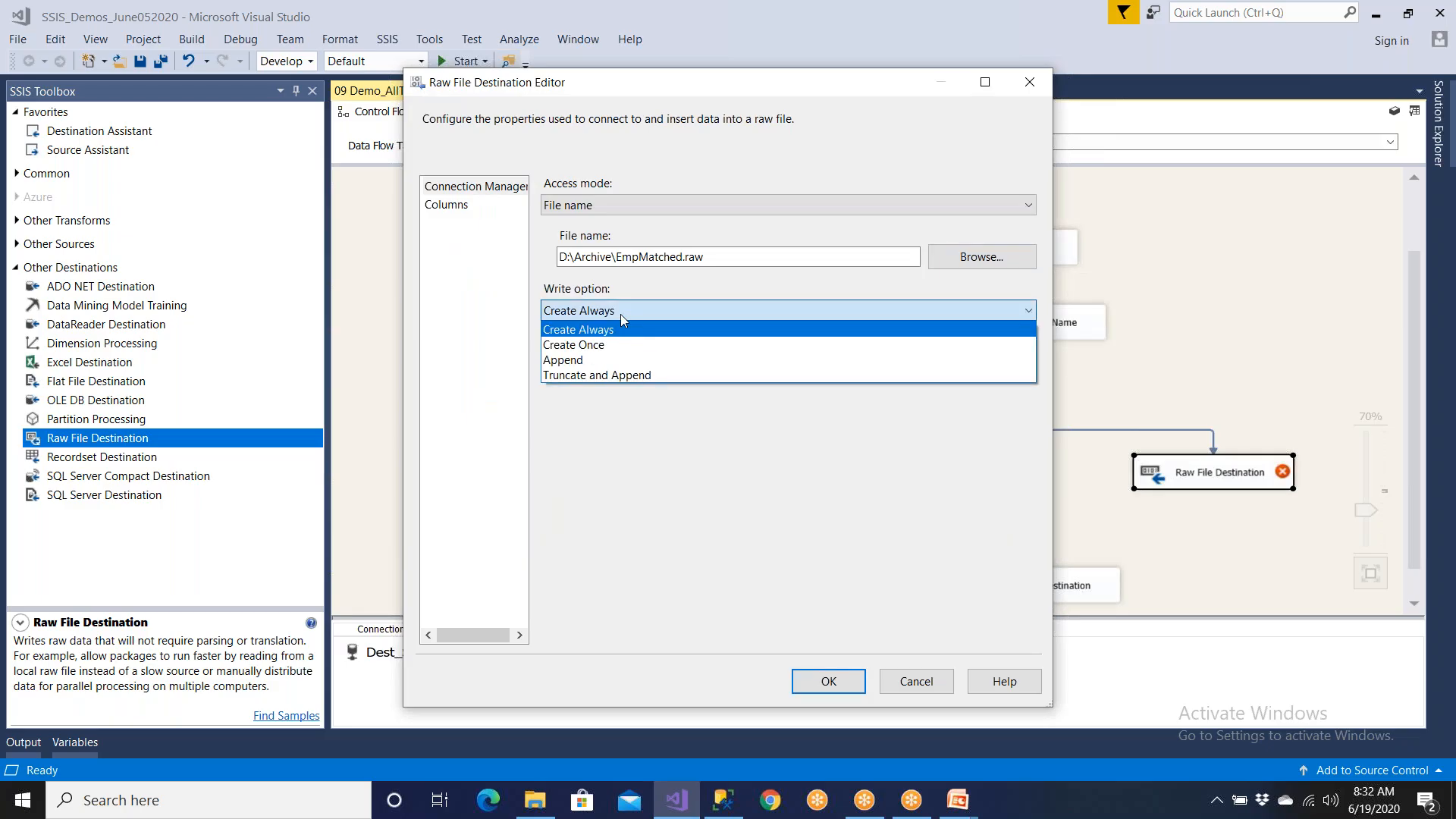
pyautogui.click(620, 314)
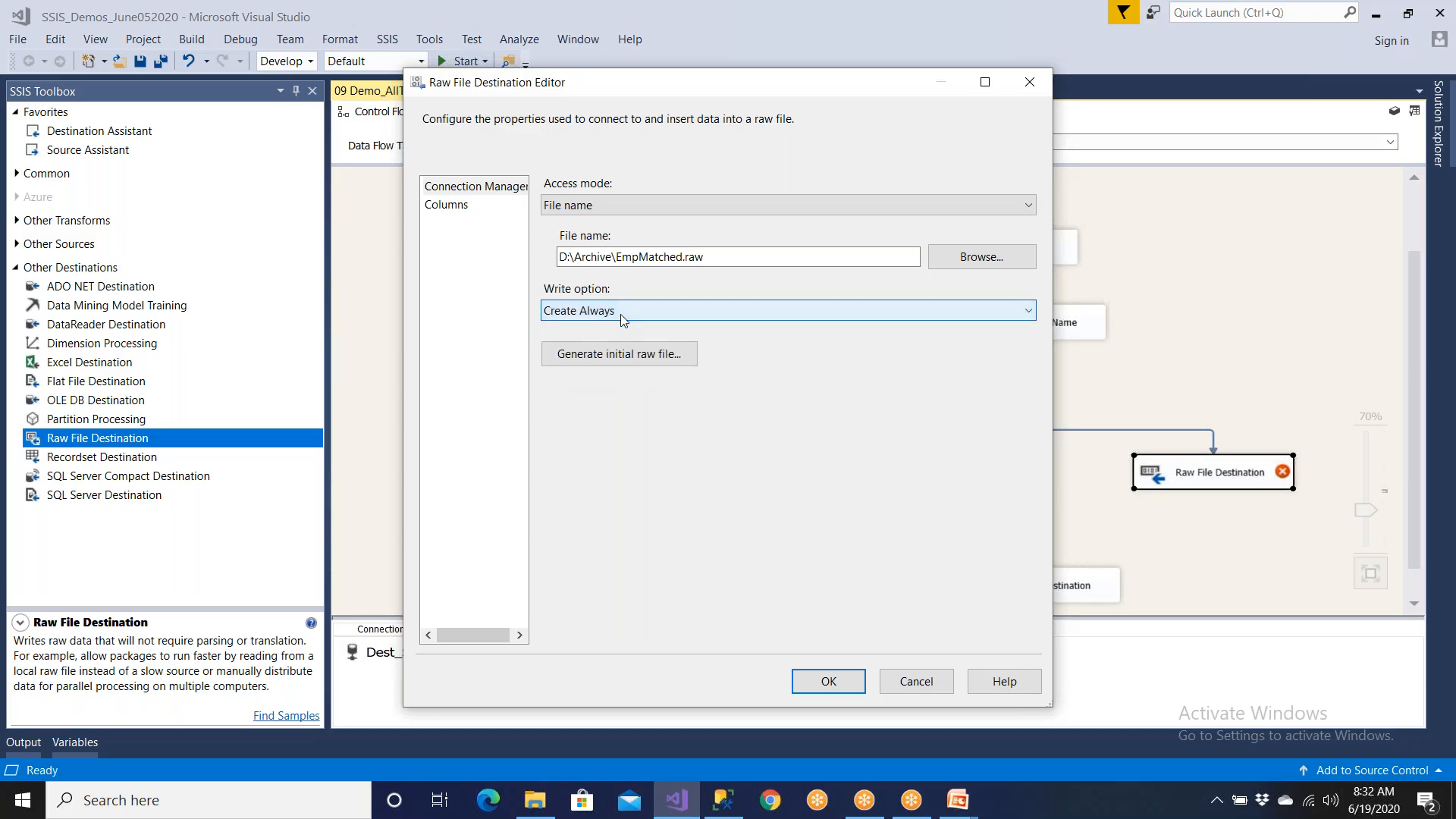
# - Include all available input columns, from EID through Tax, in the raw file output and accept the destination settings
pyautogui.click(455, 205)
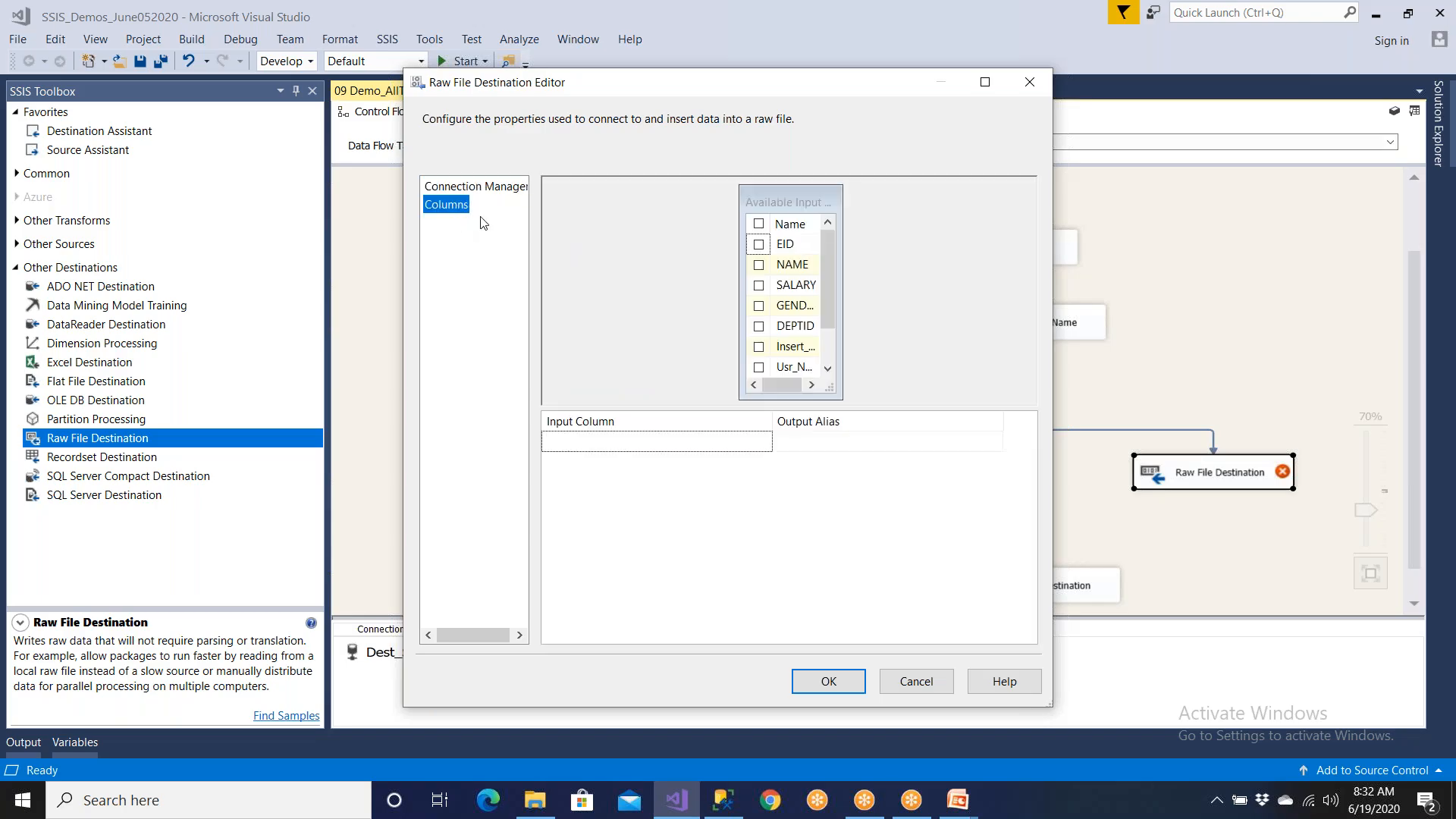
pyautogui.click(757, 225)
pyautogui.click(987, 81)
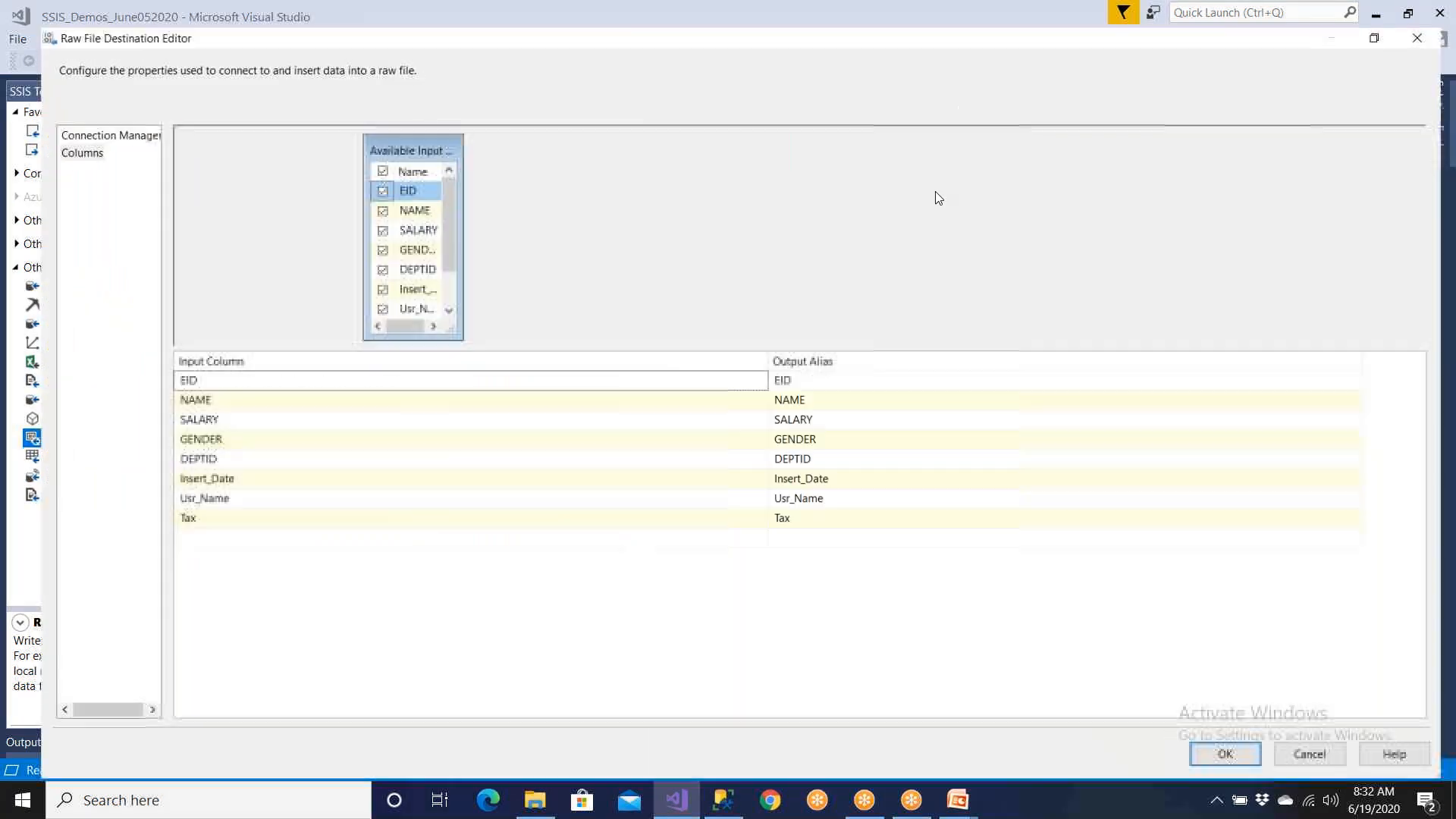
pyautogui.scroll(-1, 425, 297)
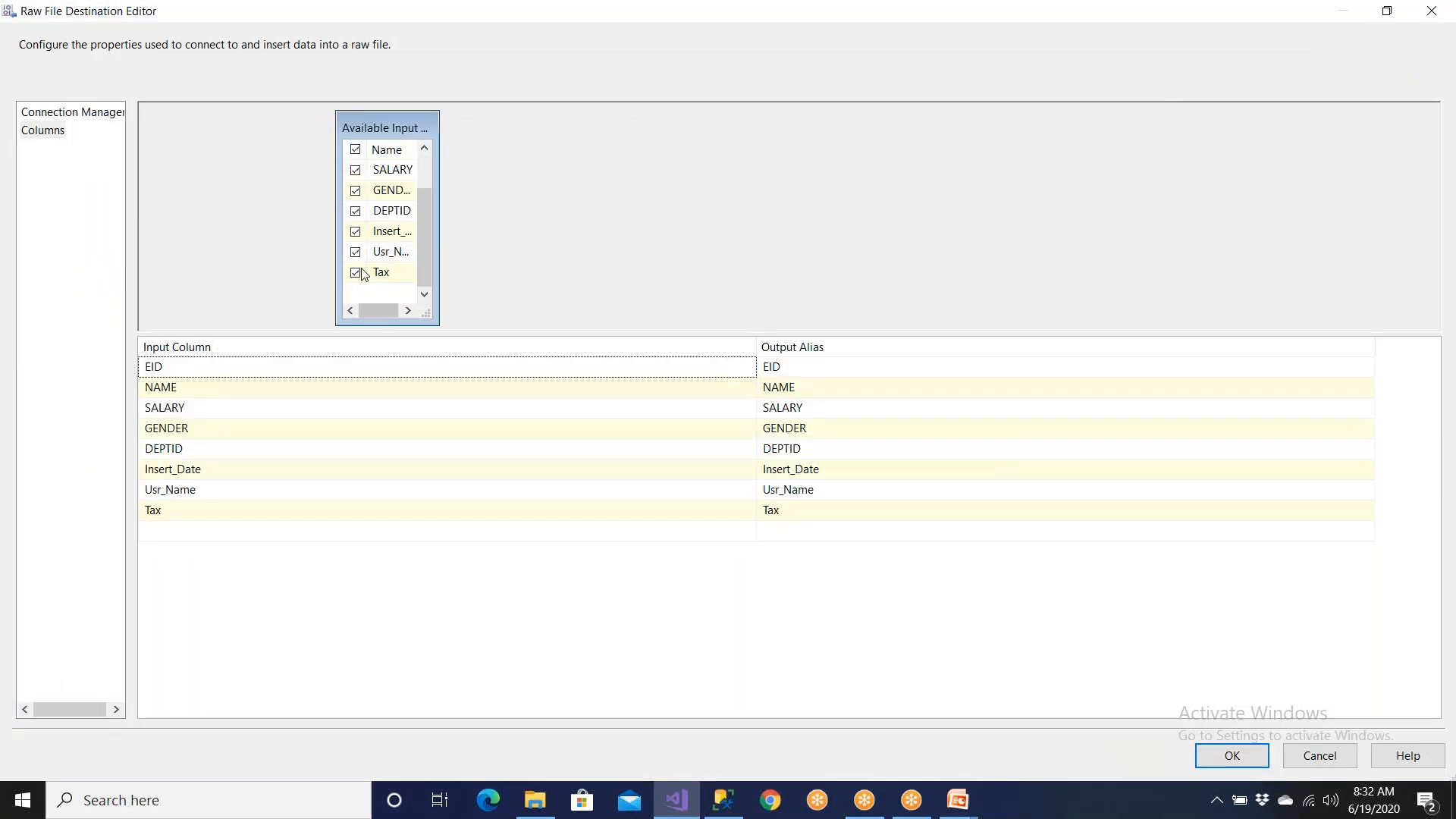
pyautogui.click(1221, 760)
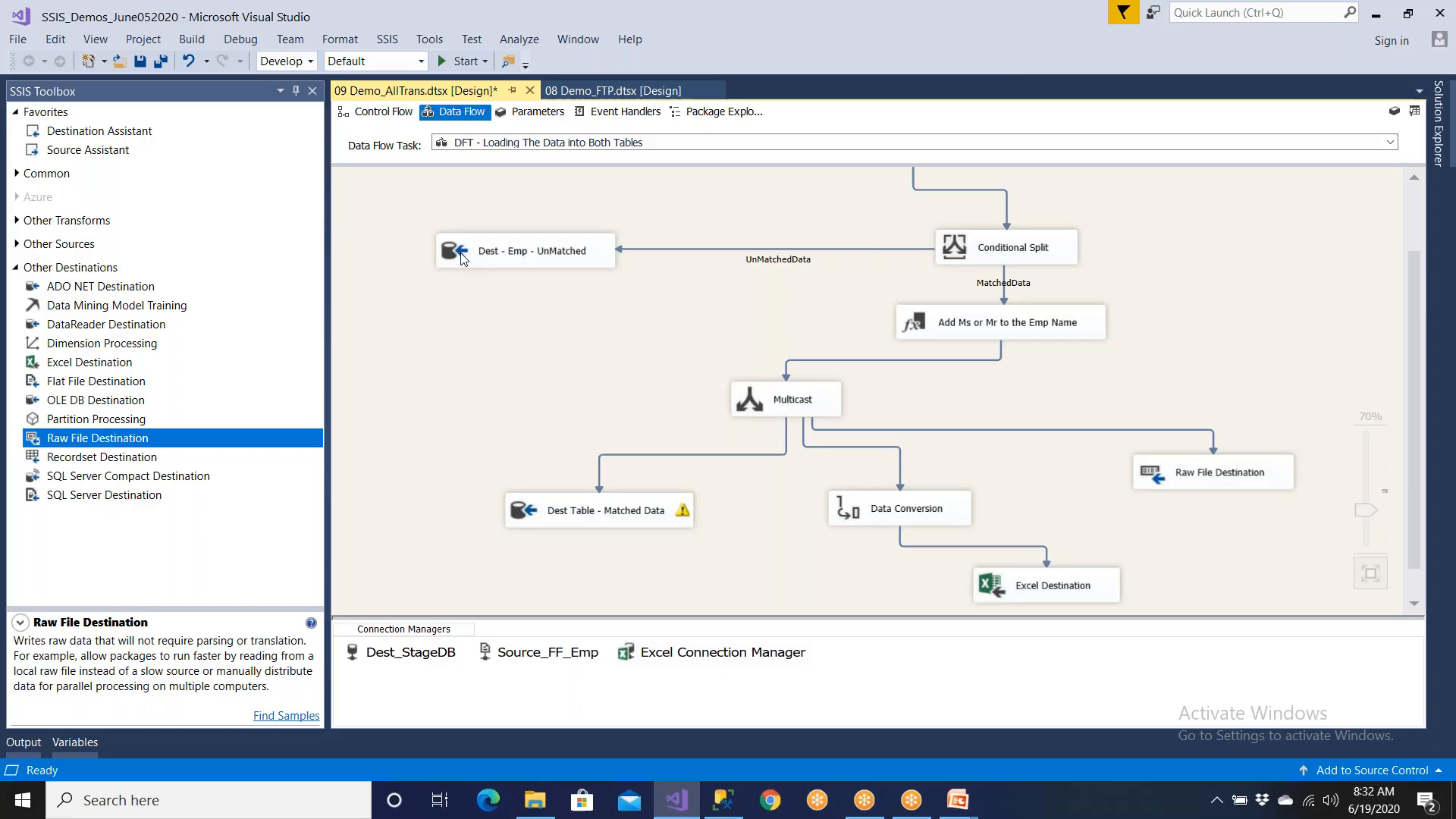
# - Save the 09 Demo_AllTrans package
pyautogui.scroll(3, 463, 253)
pyautogui.click(140, 60)
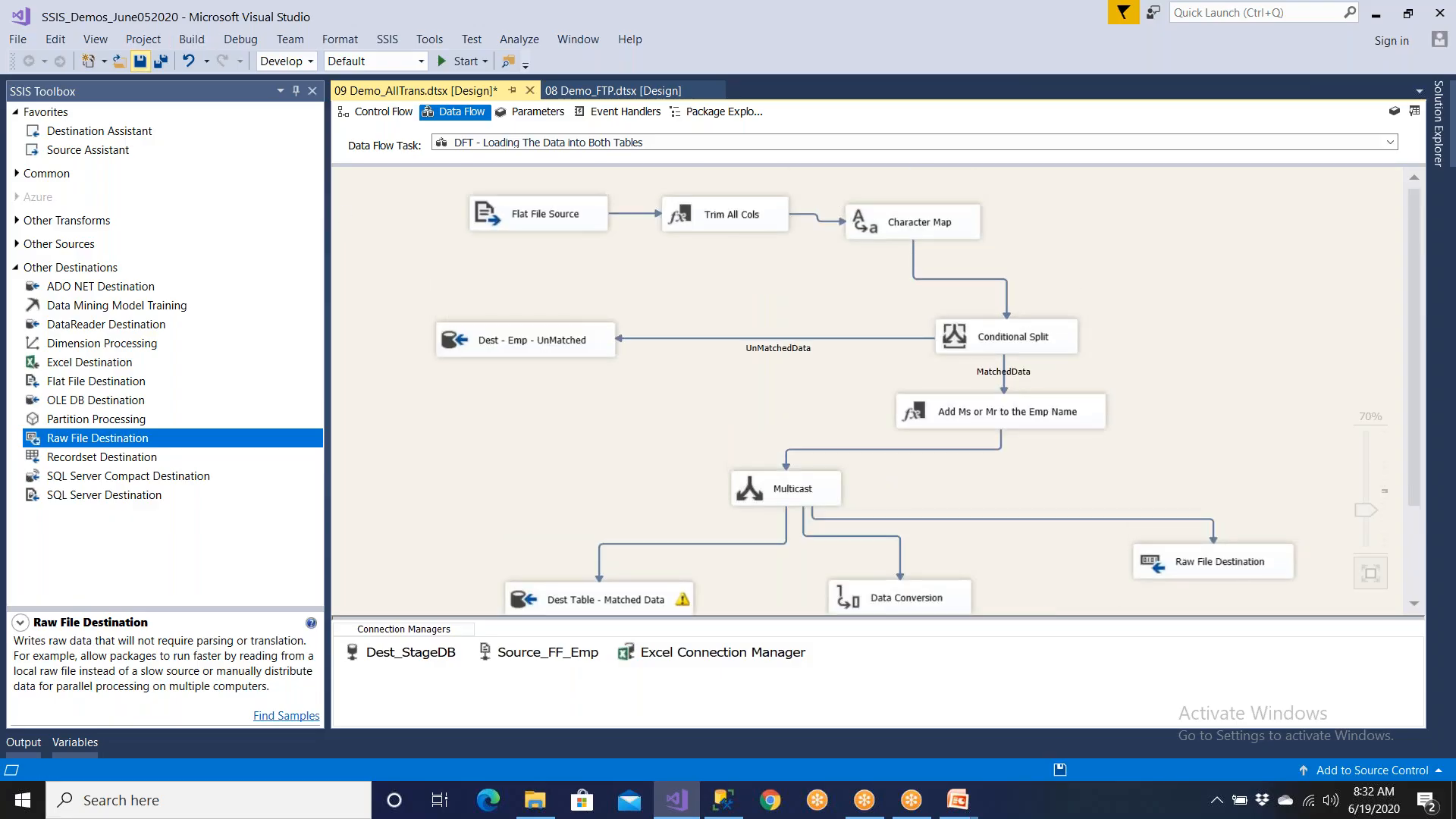
pyautogui.click(161, 64)
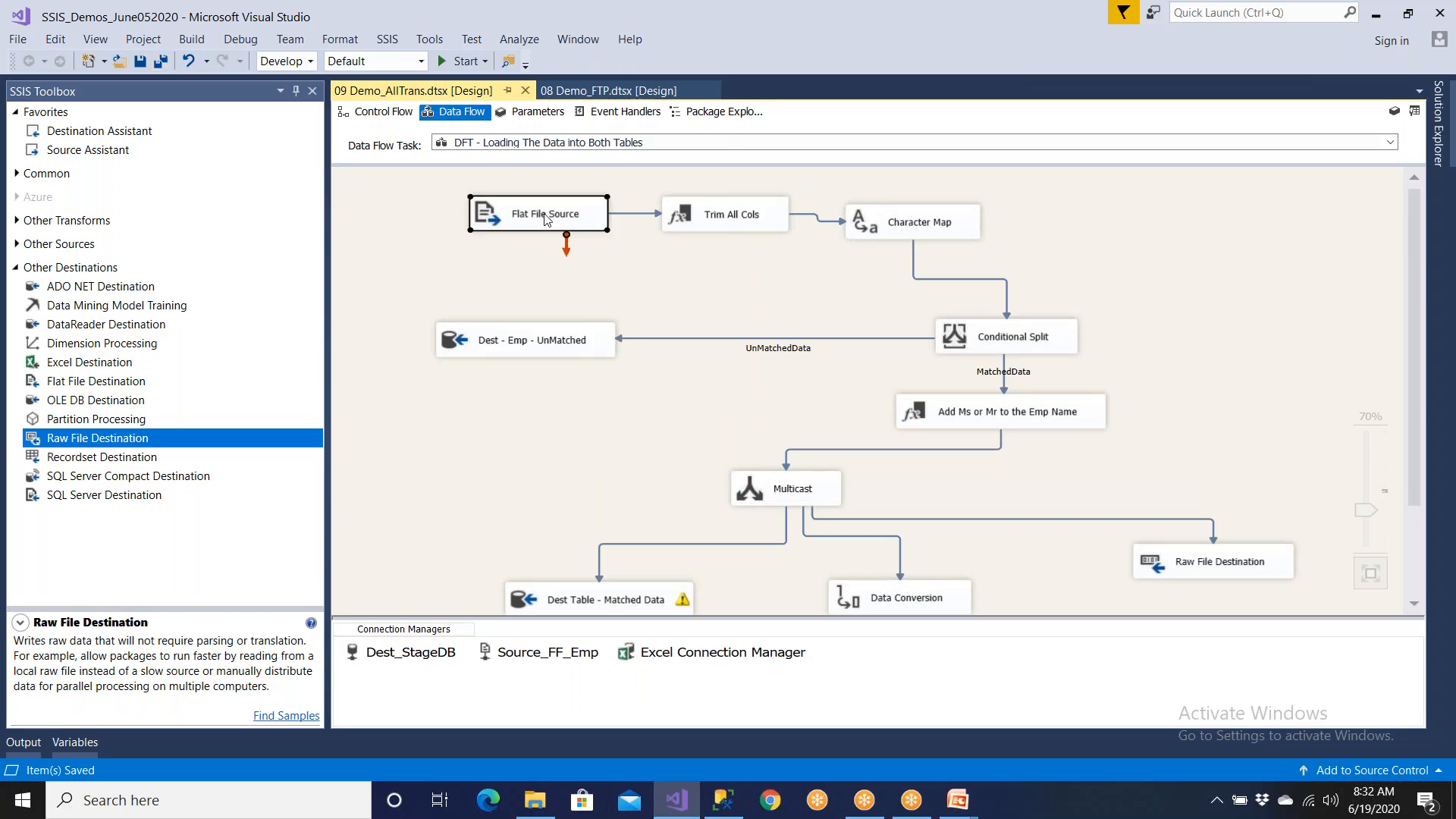
# - Rearrange the data flow with Multicast beneath Add Ms or Mr to the Emp Name, Excel Destination beneath Data Conversion, and Raw File Destination shifted slightly outward
pyautogui.scroll(-2, 754, 389)
pyautogui.moveTo(828, 377); pyautogui.dragTo(1054, 363)
pyautogui.moveTo(1185, 448); pyautogui.dragTo(1211, 535)
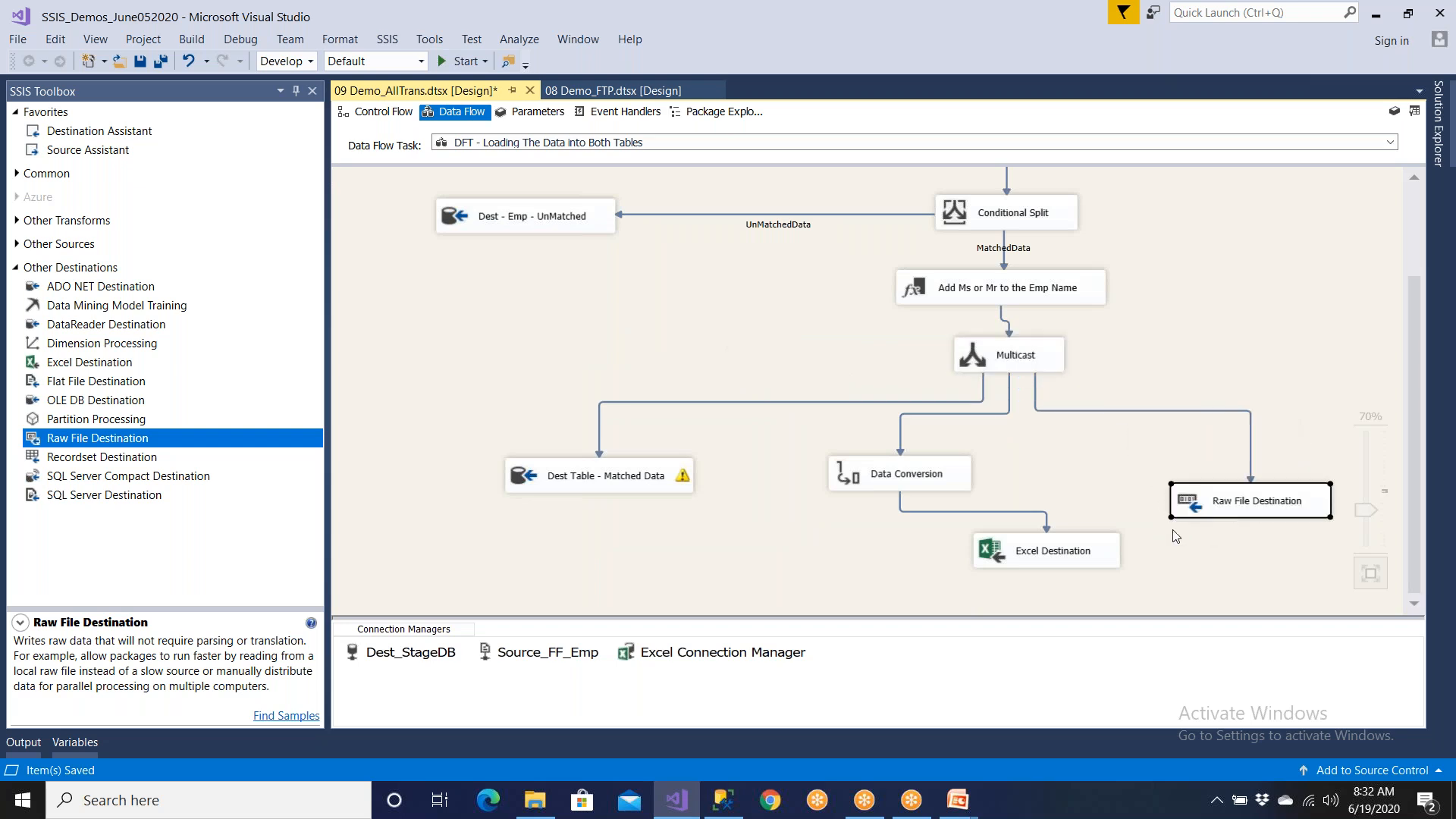
pyautogui.moveTo(1028, 554); pyautogui.dragTo(891, 567)
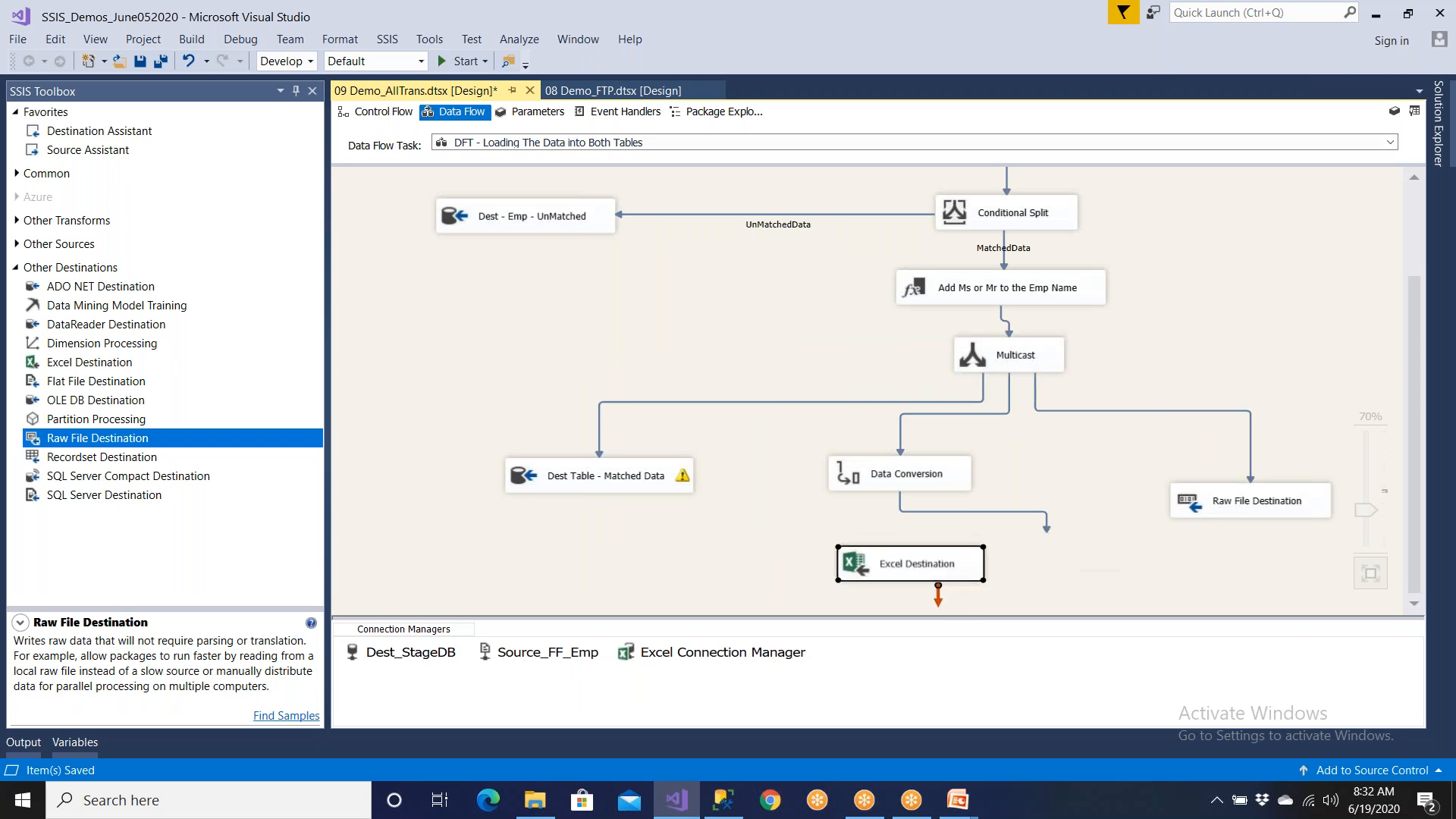
pyautogui.click(647, 476)
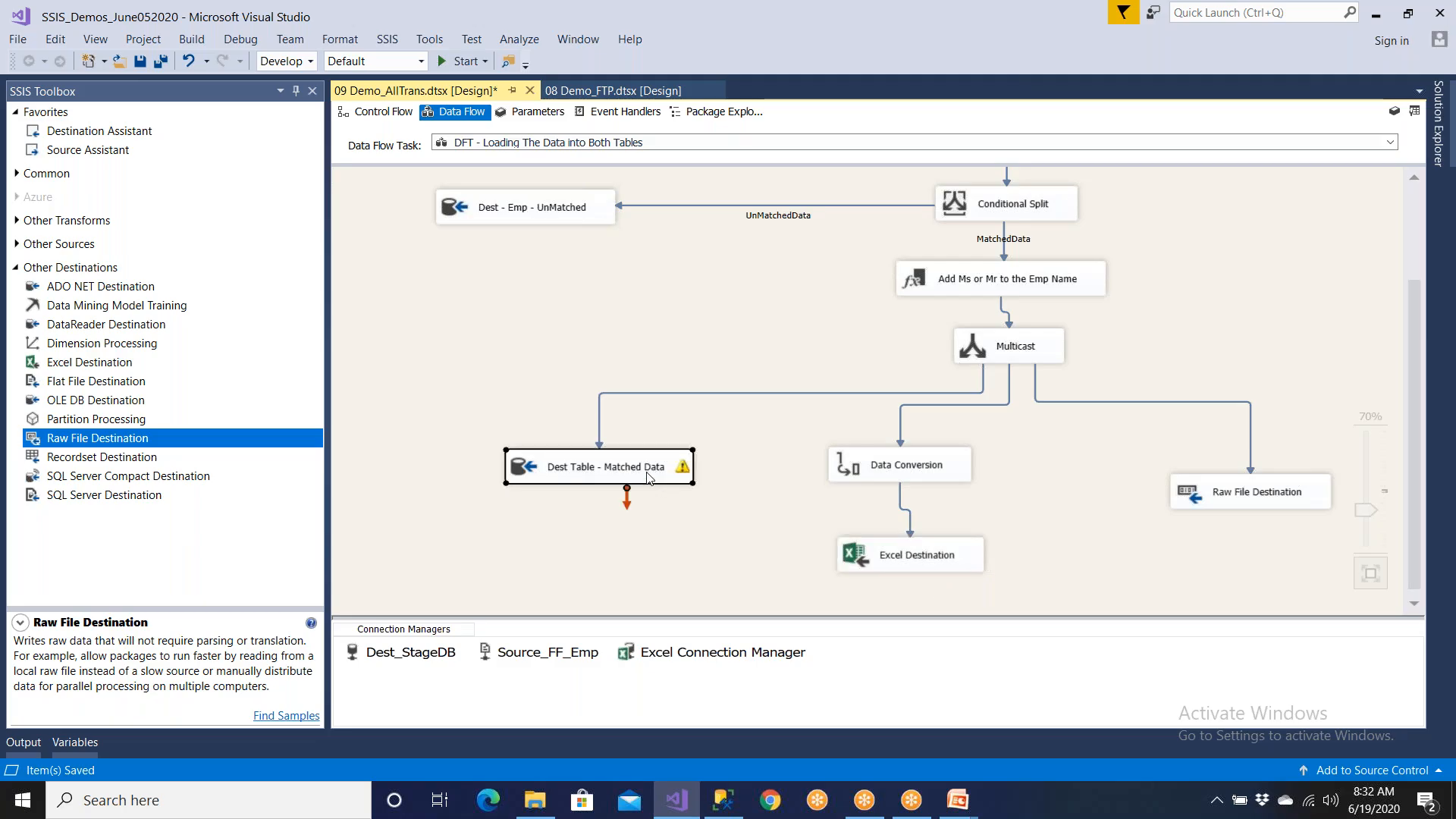
pyautogui.click(940, 480)
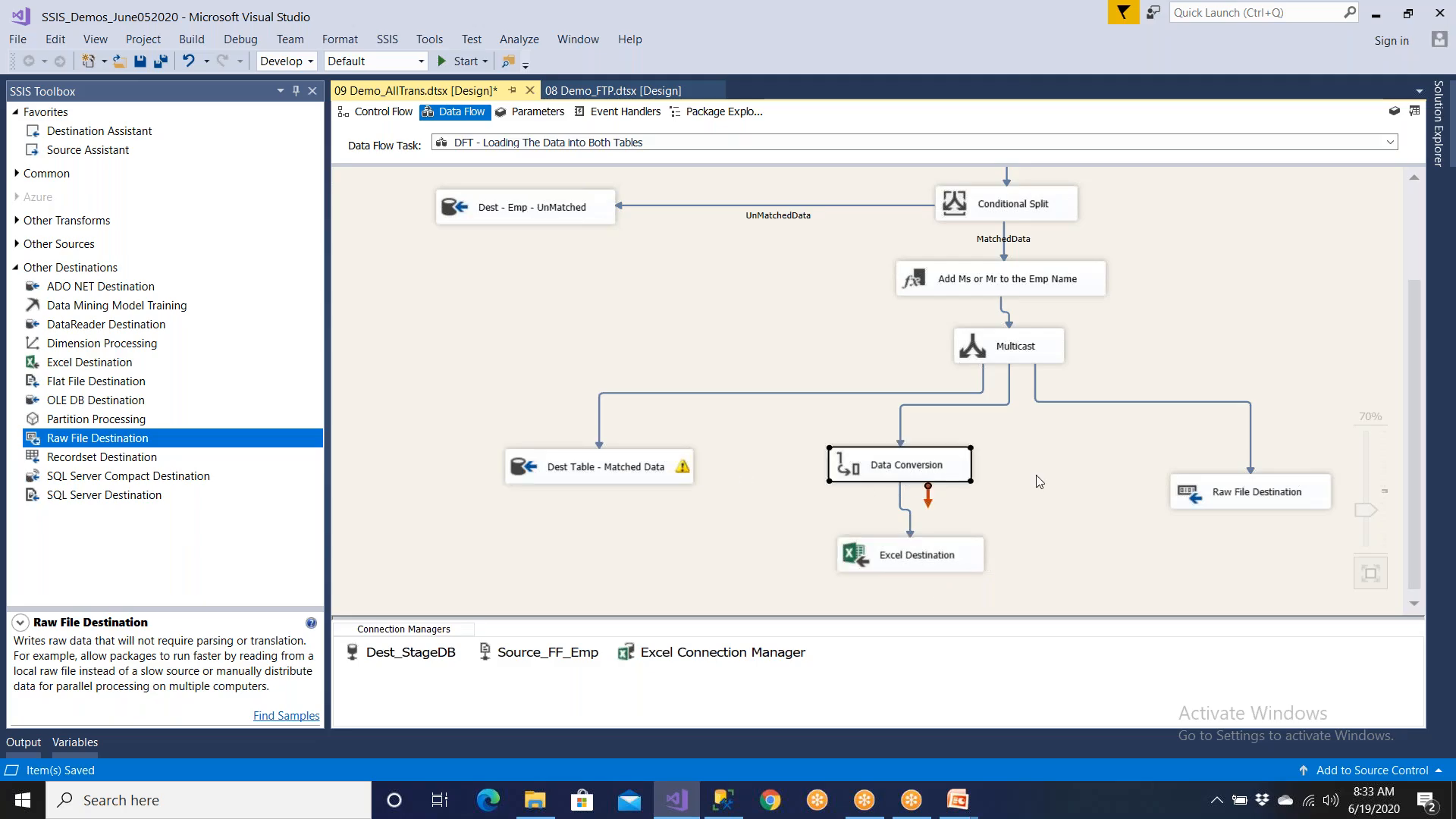
pyautogui.click(1198, 490)
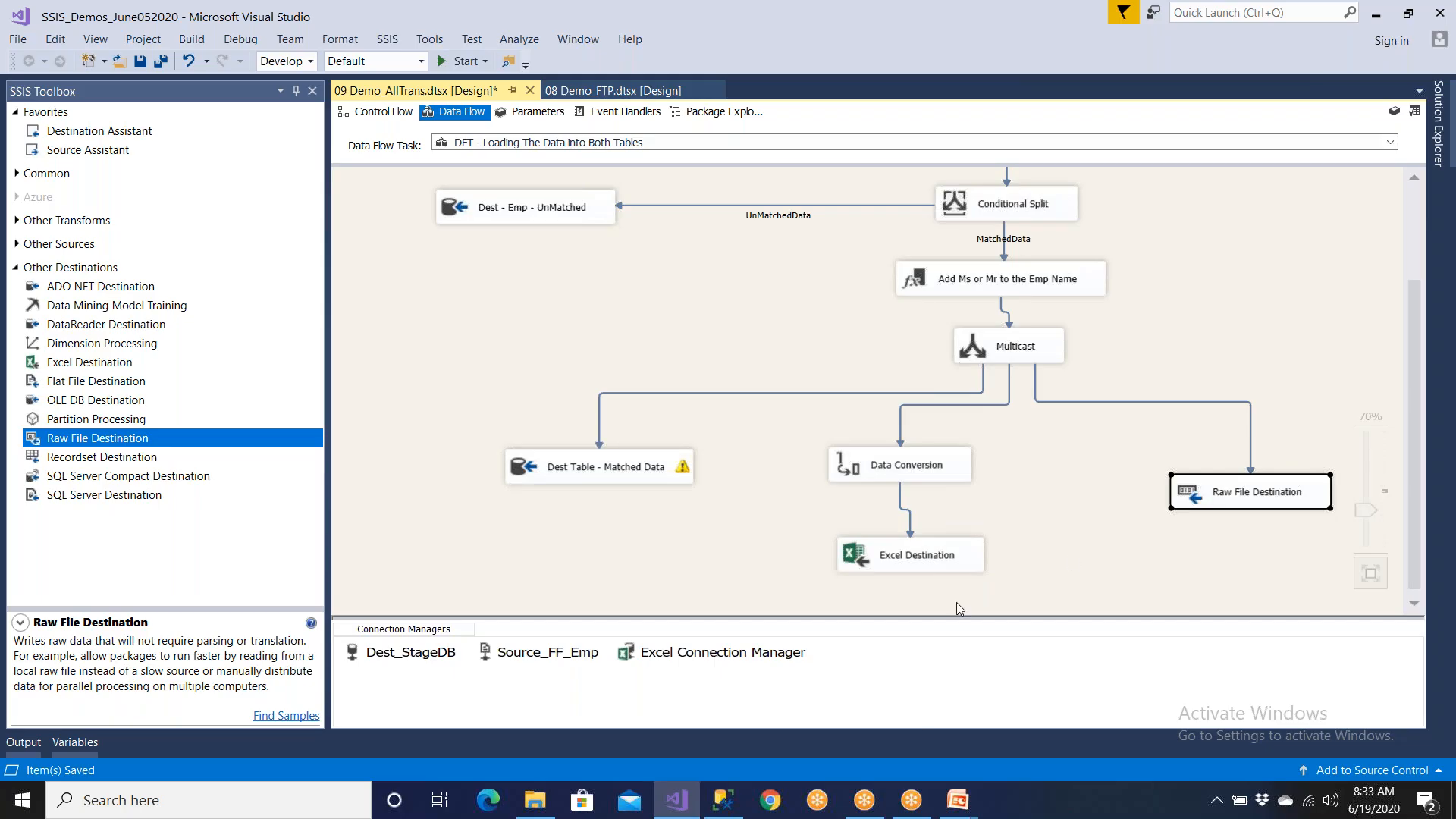
# - Rename the Excel connection manager as Dest_EmpMatched
pyautogui.click(769, 658)
pyautogui.rightClick(768, 659)
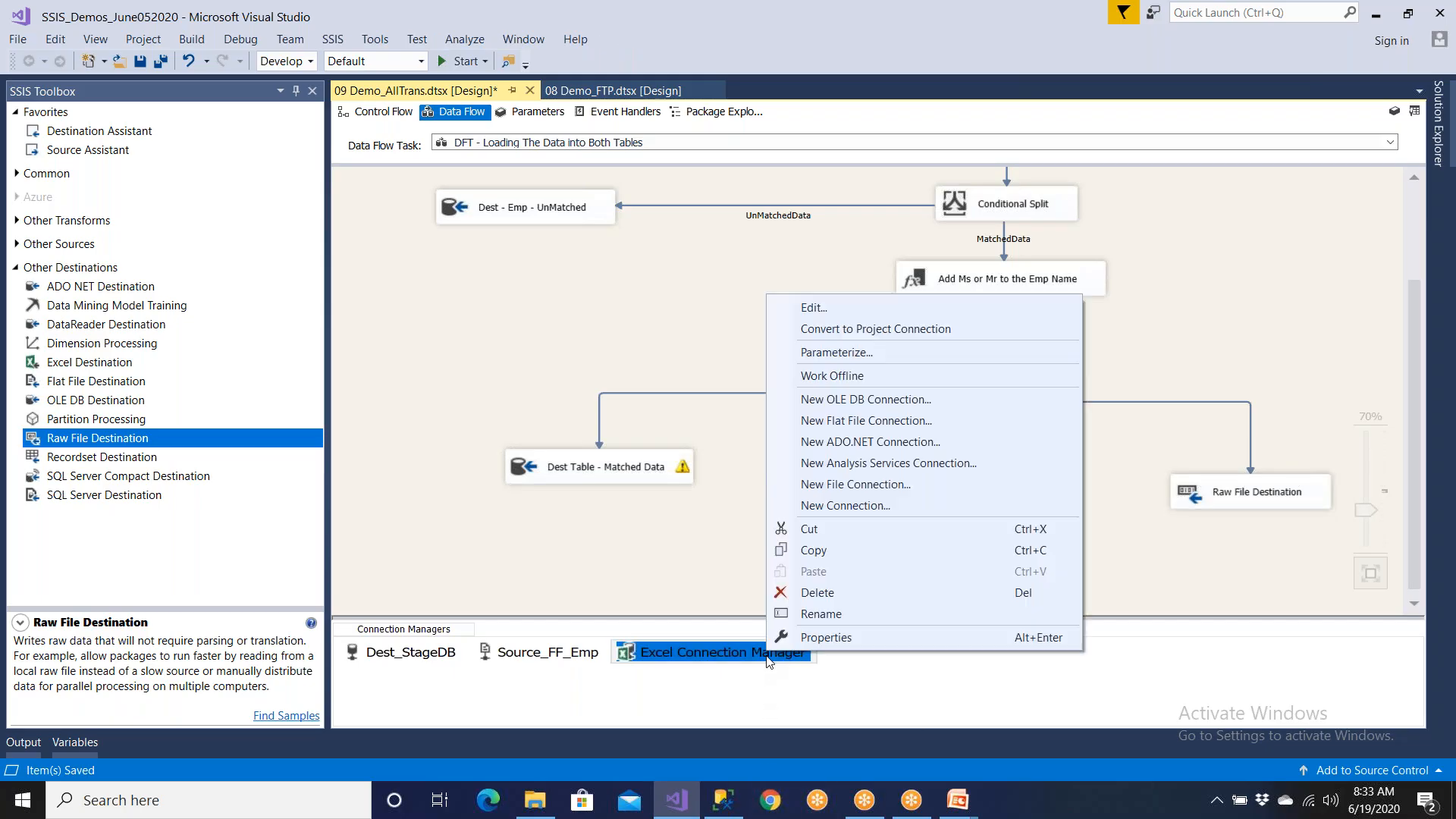
pyautogui.click(821, 614)
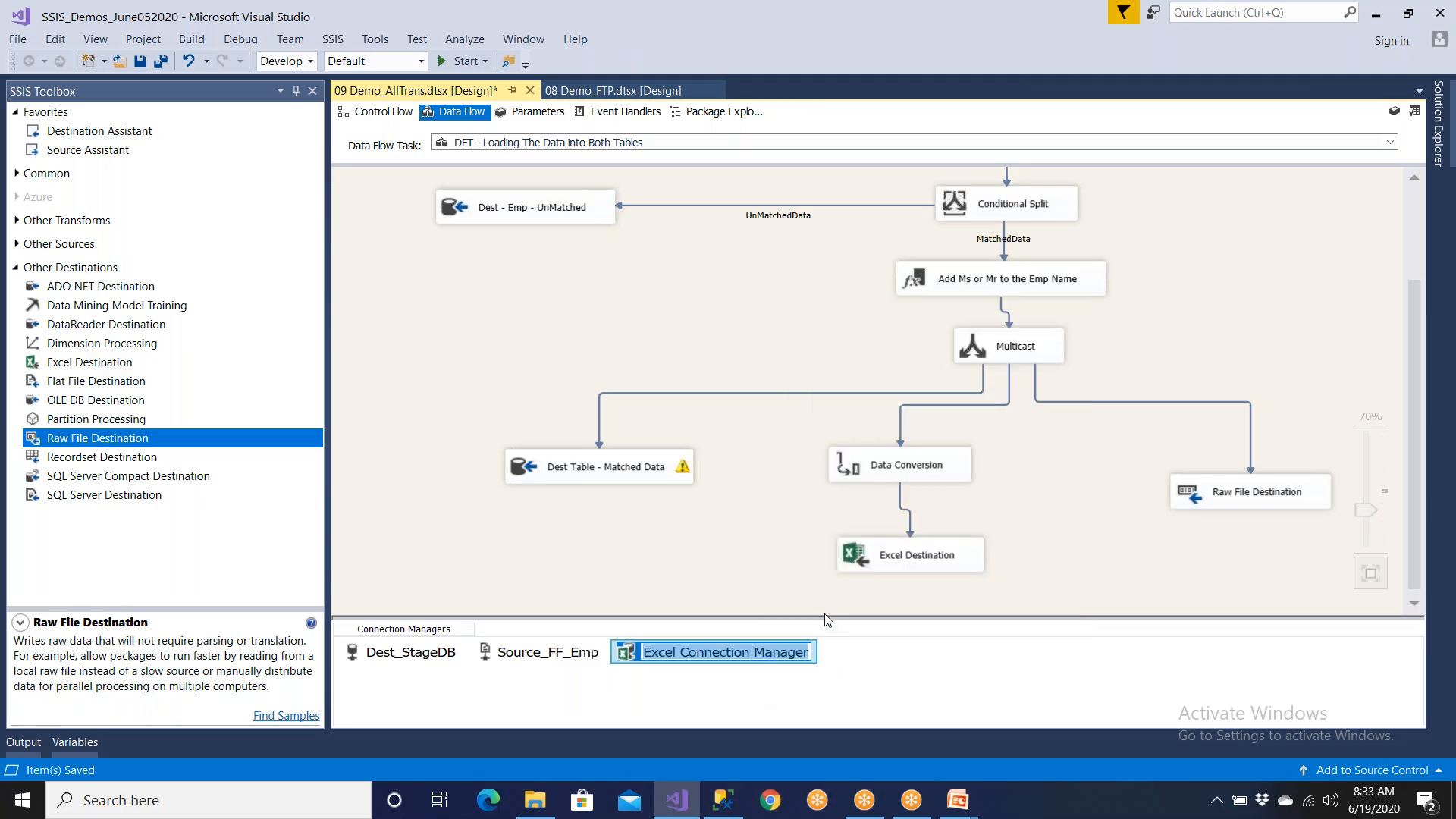
pyautogui.write('Dest_EmpMatched')
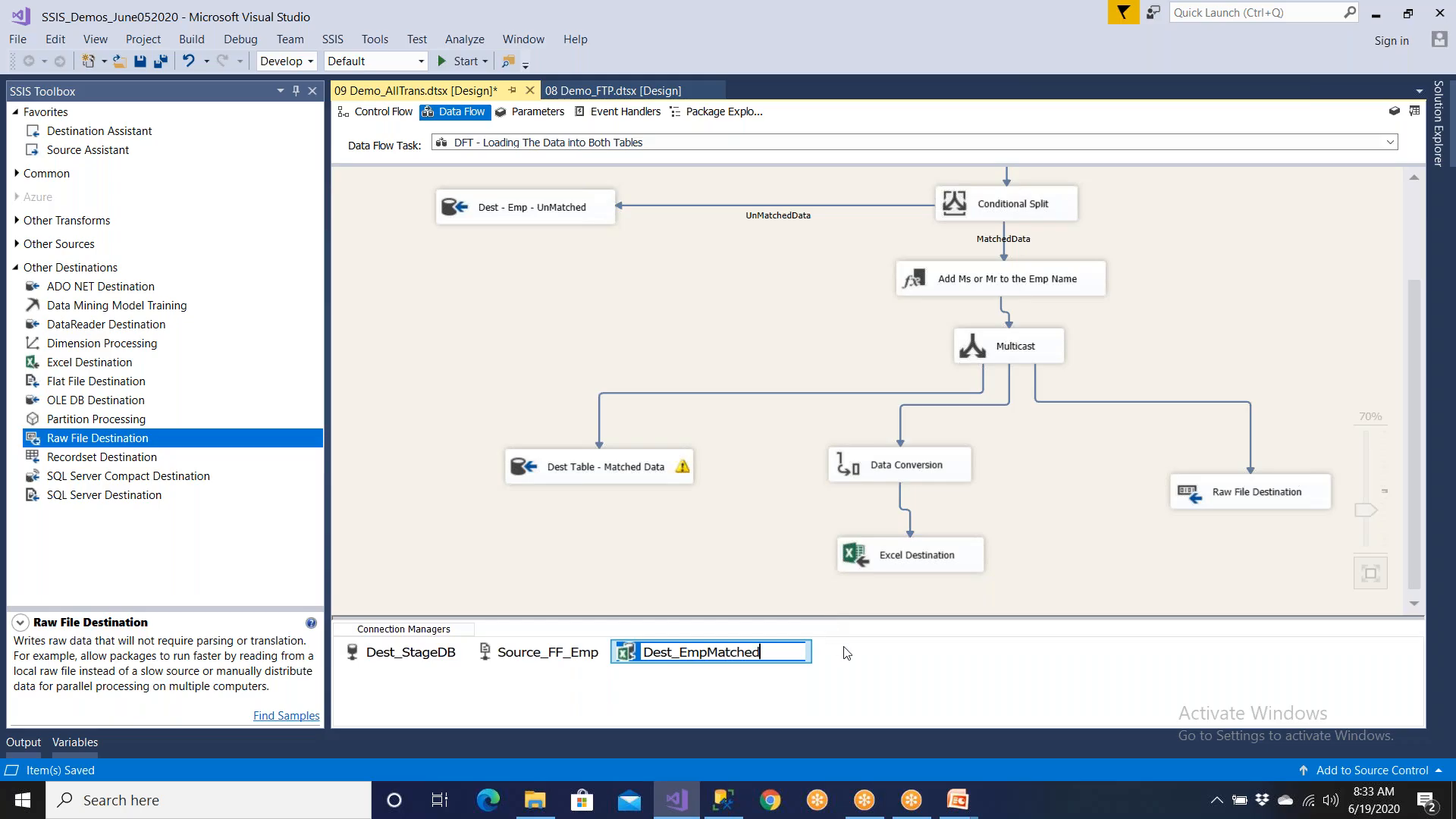
pyautogui.press('Return')
# - Review the connection settings of Dest_EmpMatched, Source_FF_Emp and Dest_StageDB without changing them
pyautogui.doubleClick(740, 666)
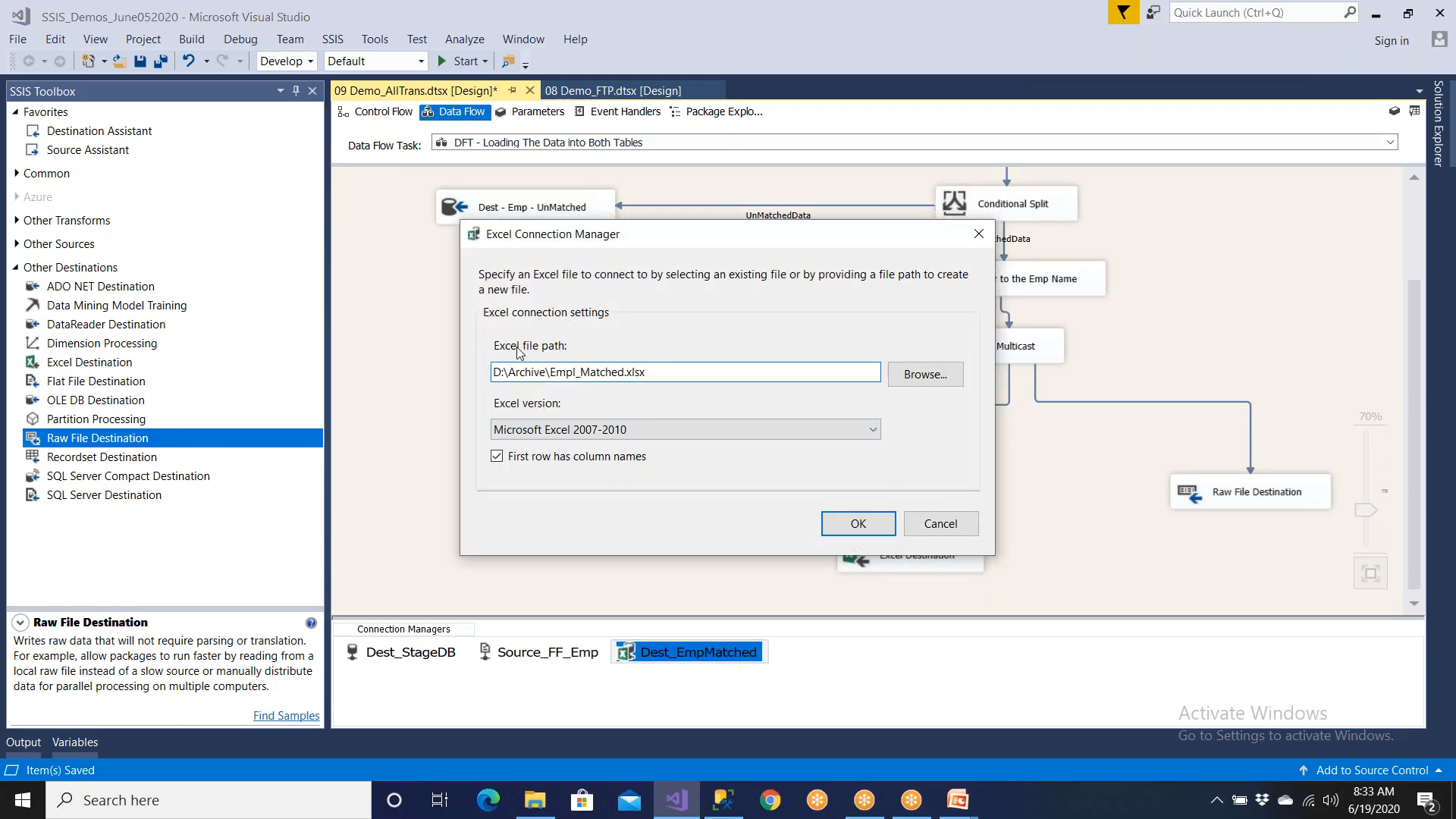
pyautogui.click(840, 525)
pyautogui.click(559, 656)
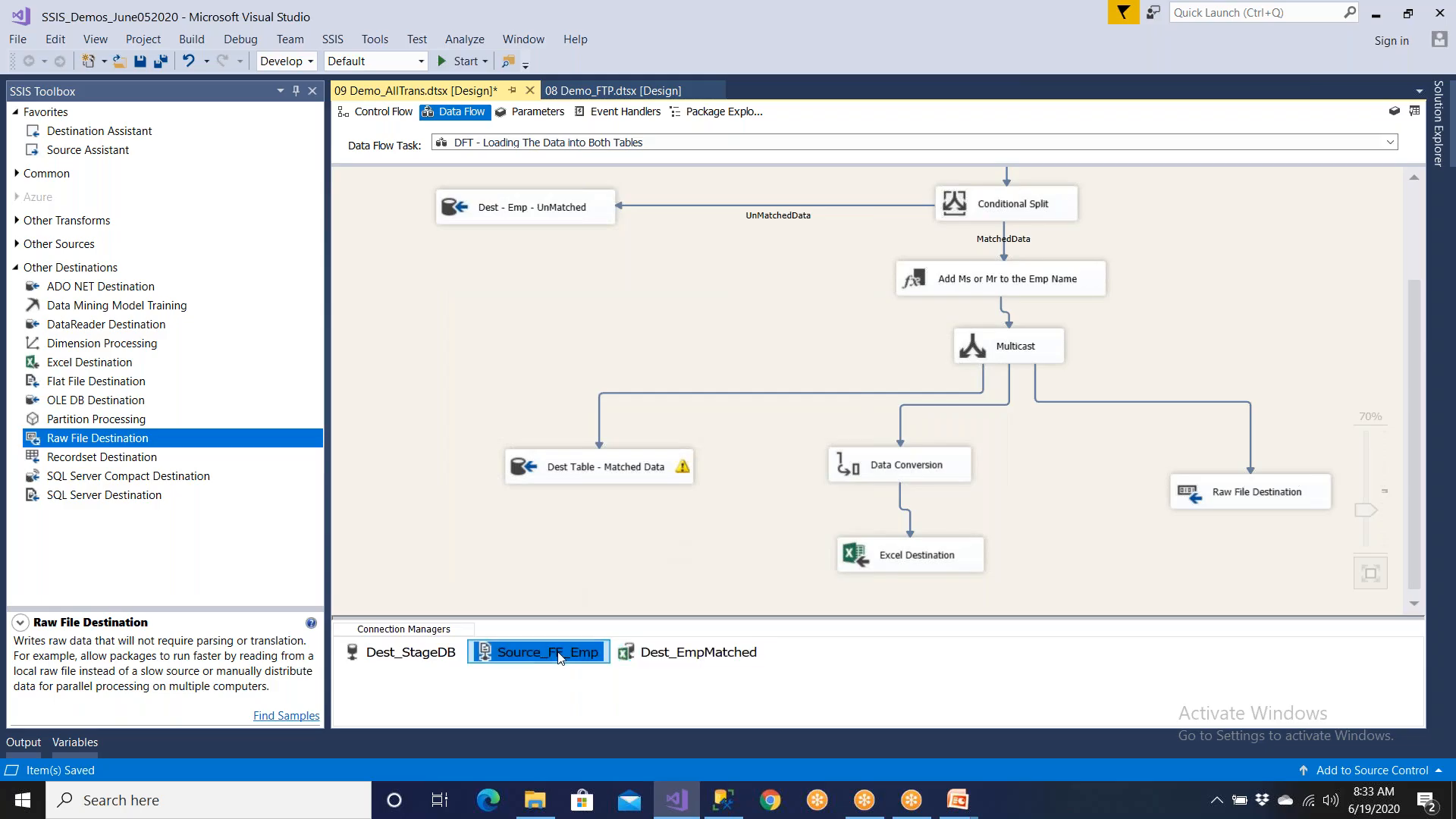
pyautogui.doubleClick(554, 656)
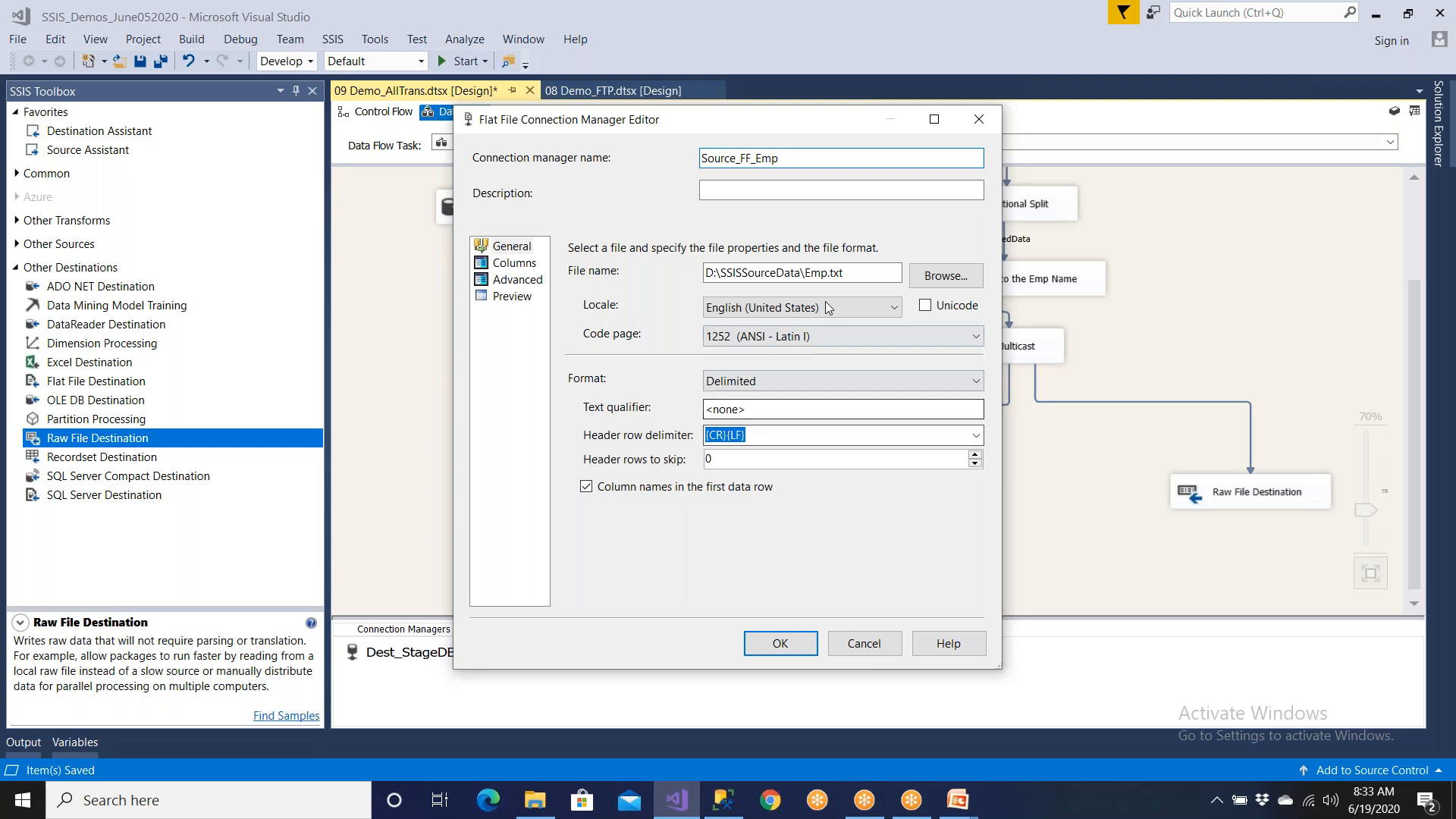
pyautogui.click(858, 645)
pyautogui.click(447, 660)
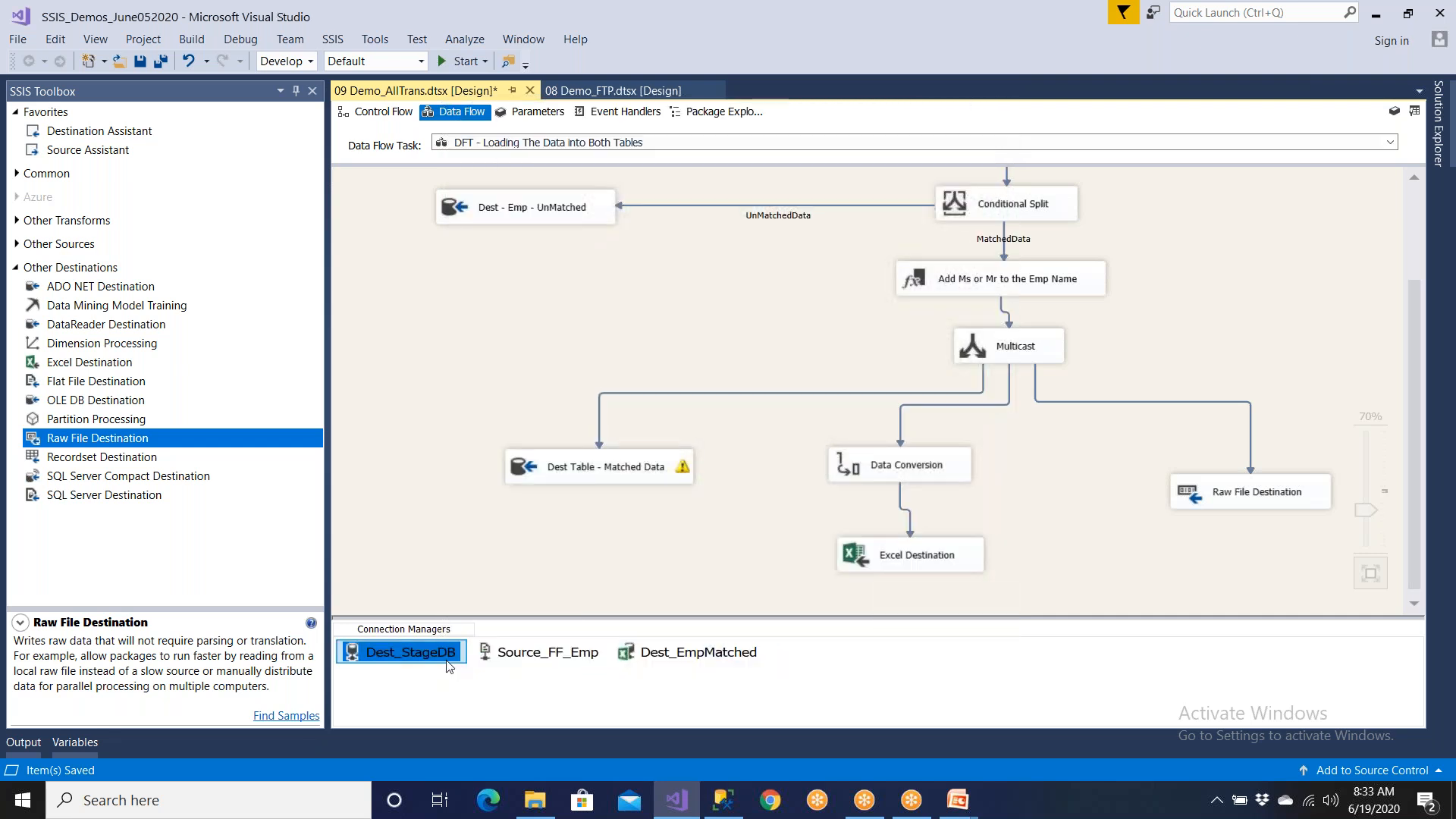
pyautogui.doubleClick(448, 657)
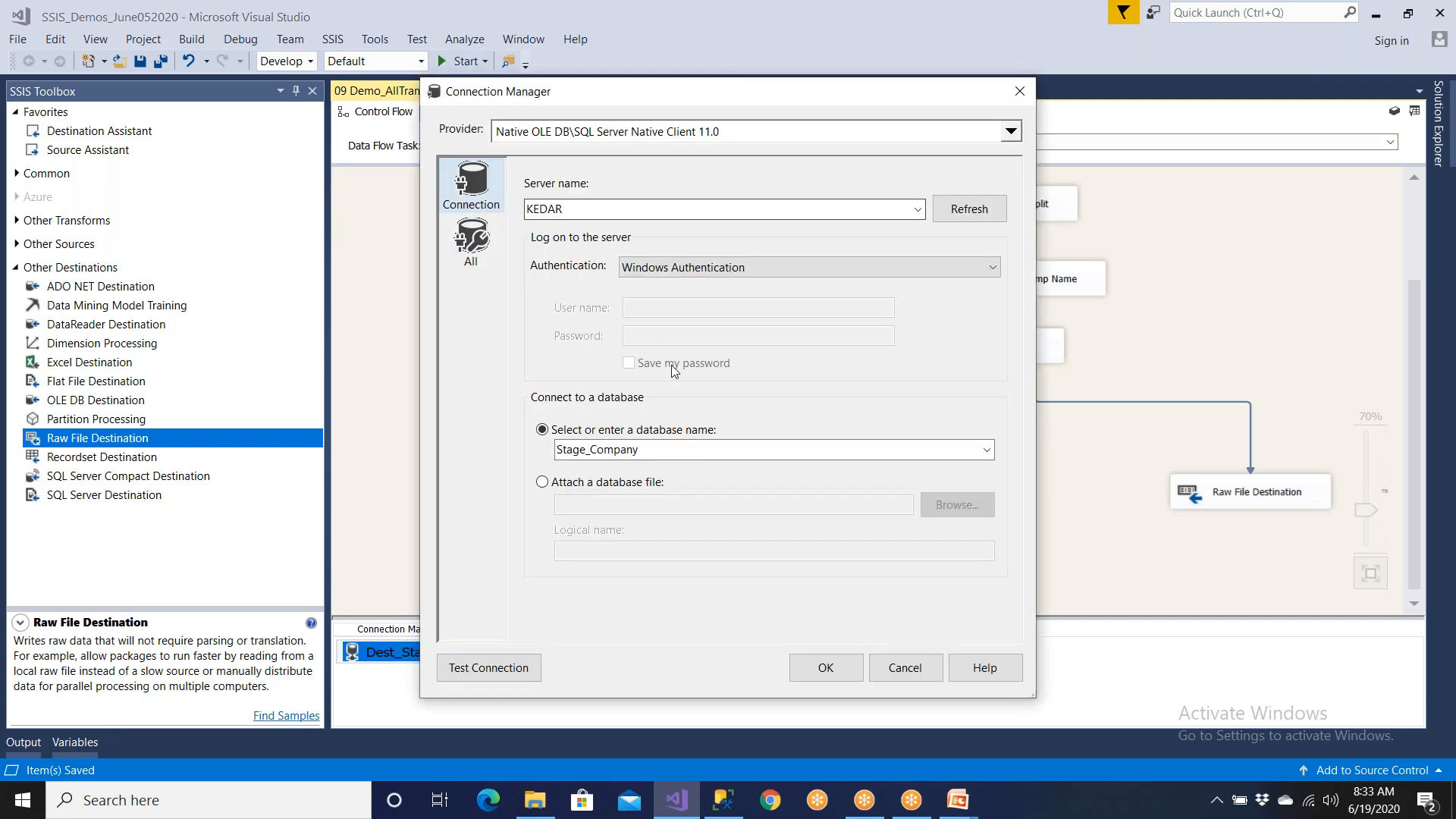
pyautogui.click(897, 672)
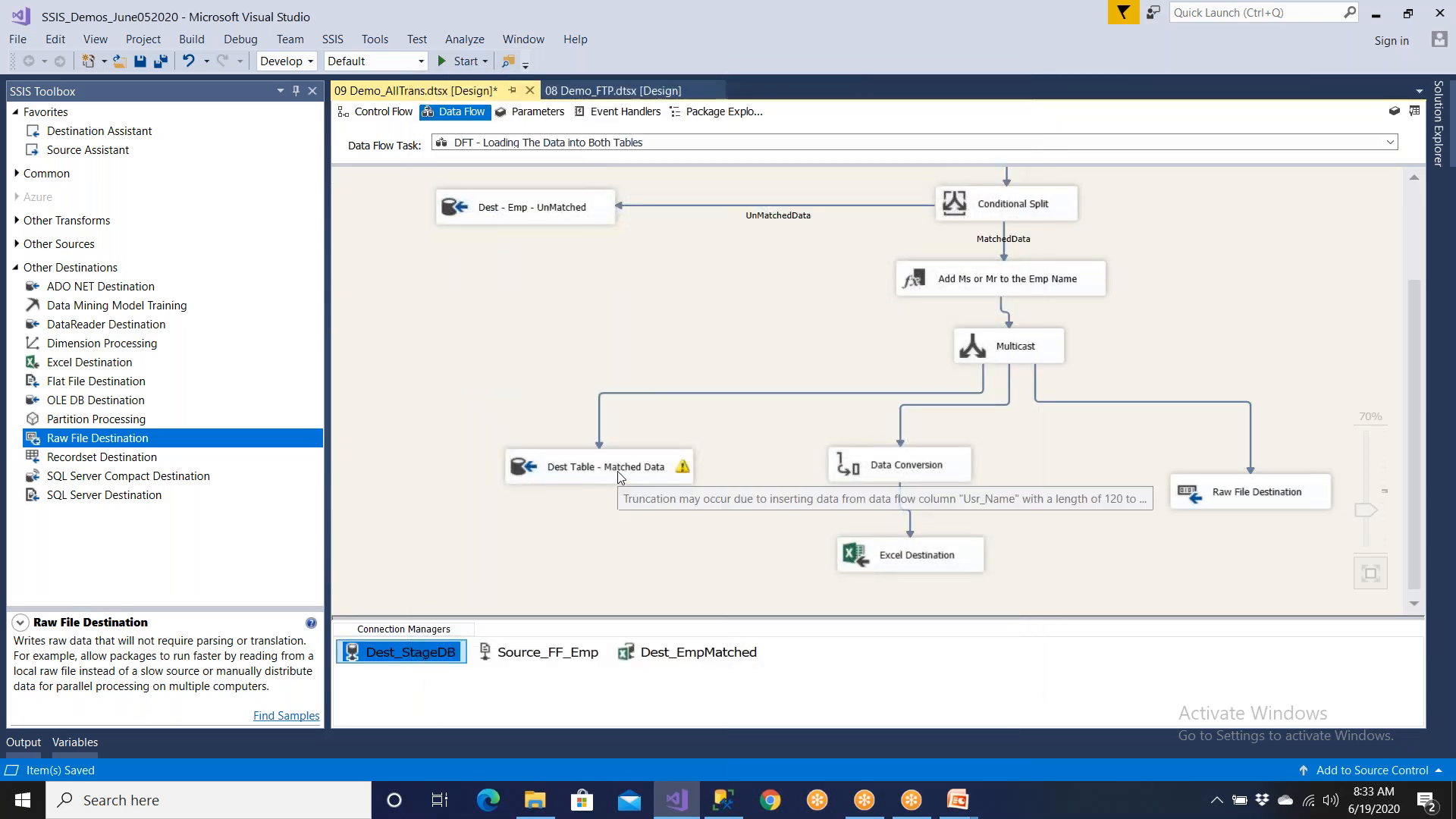
# - Check the connection manager and target table used by the Dest Table - Matched Data destination
pyautogui.click(618, 477)
pyautogui.doubleClick(619, 475)
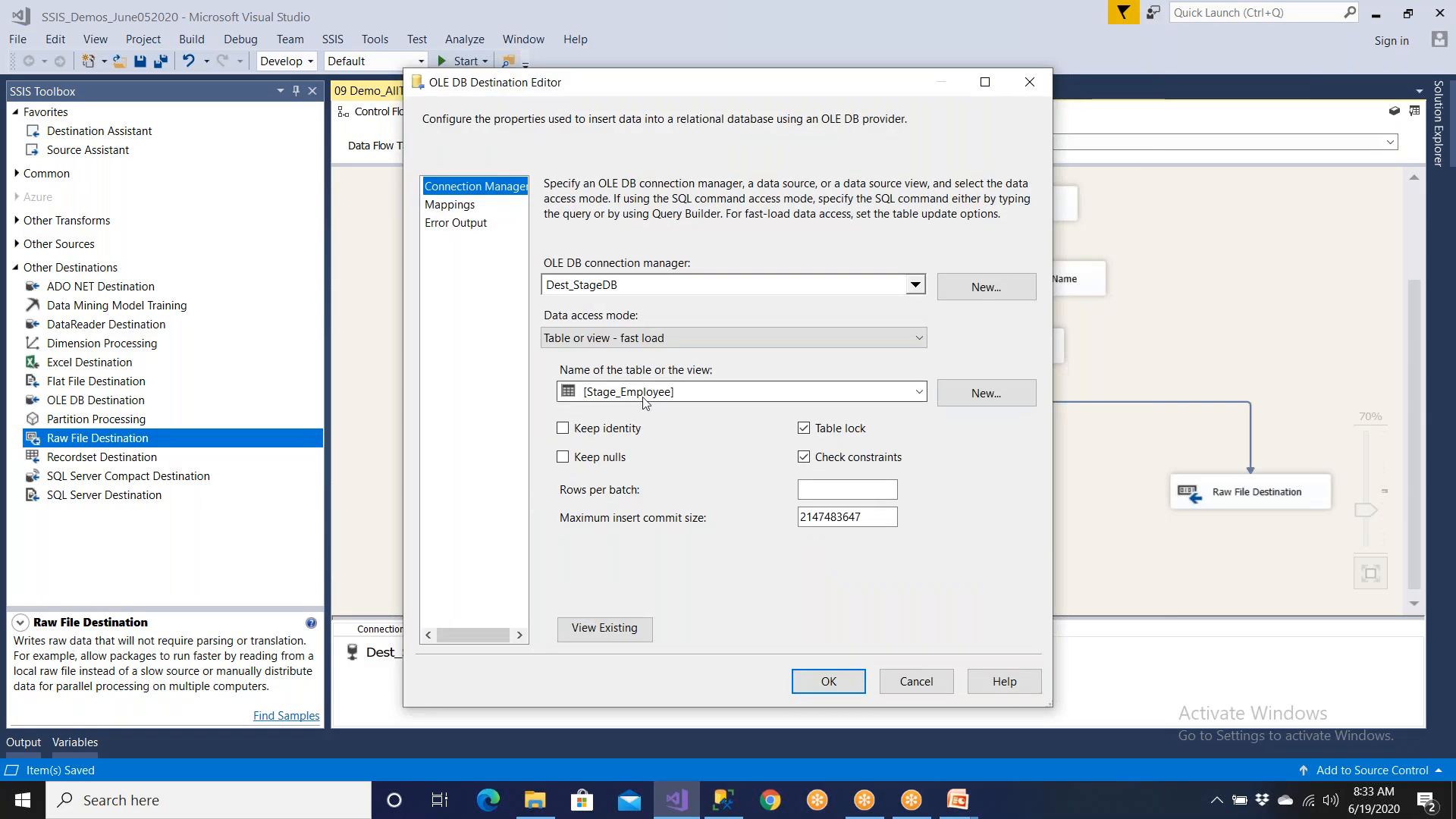
pyautogui.click(829, 680)
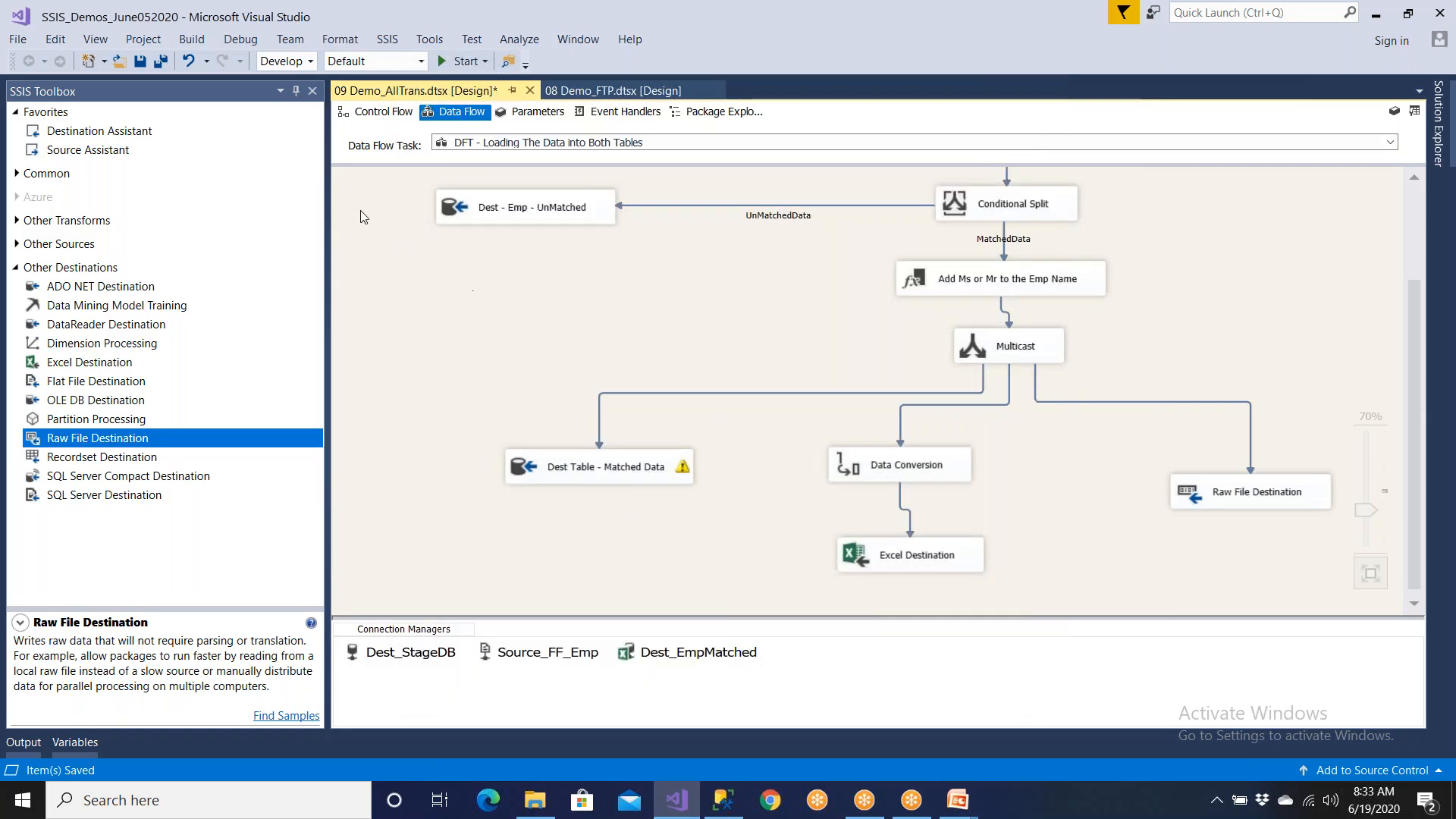
# - Save the package and try a debug run of the project, stopping debugging at the end
pyautogui.click(152, 63)
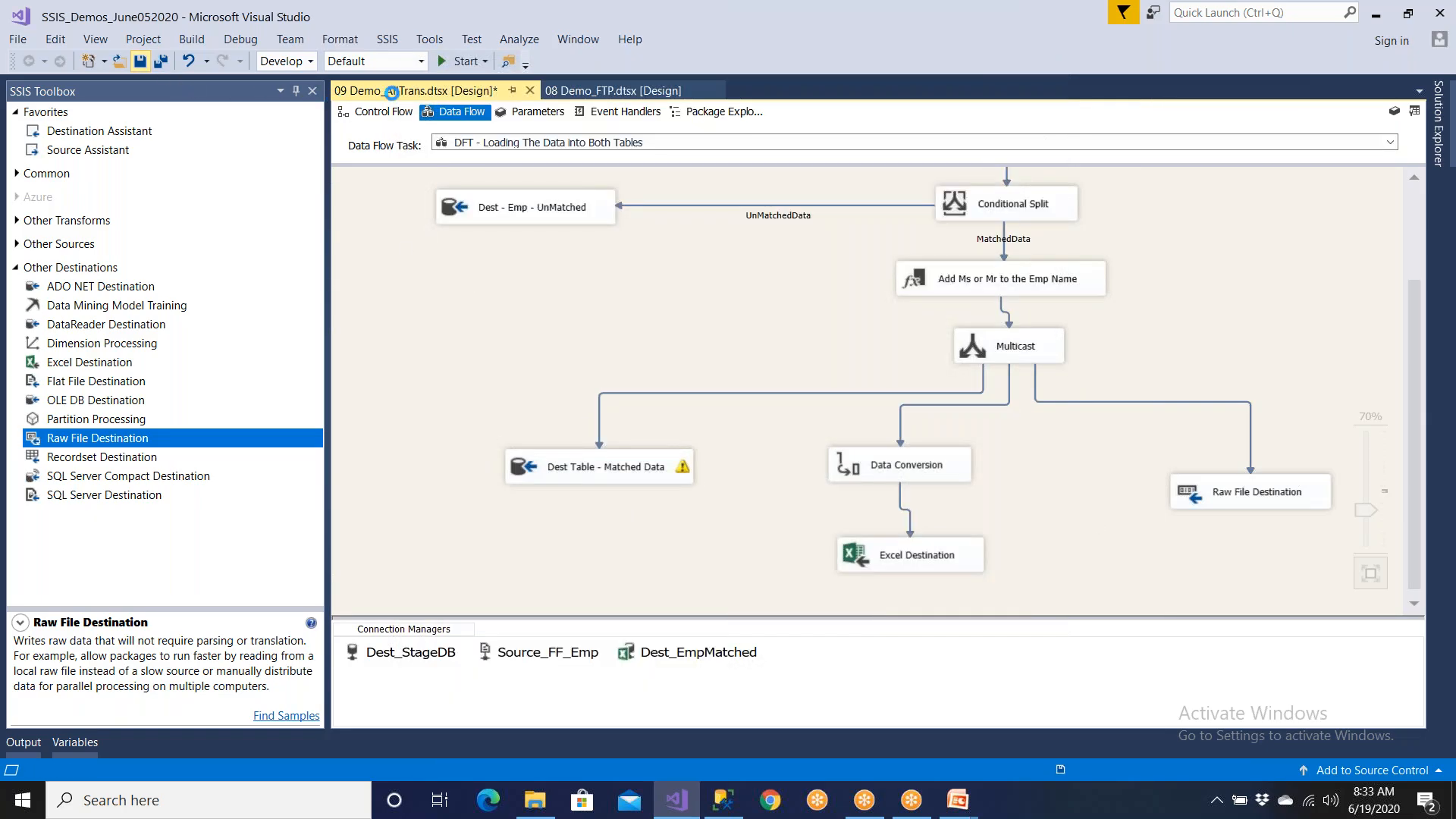
pyautogui.click(458, 63)
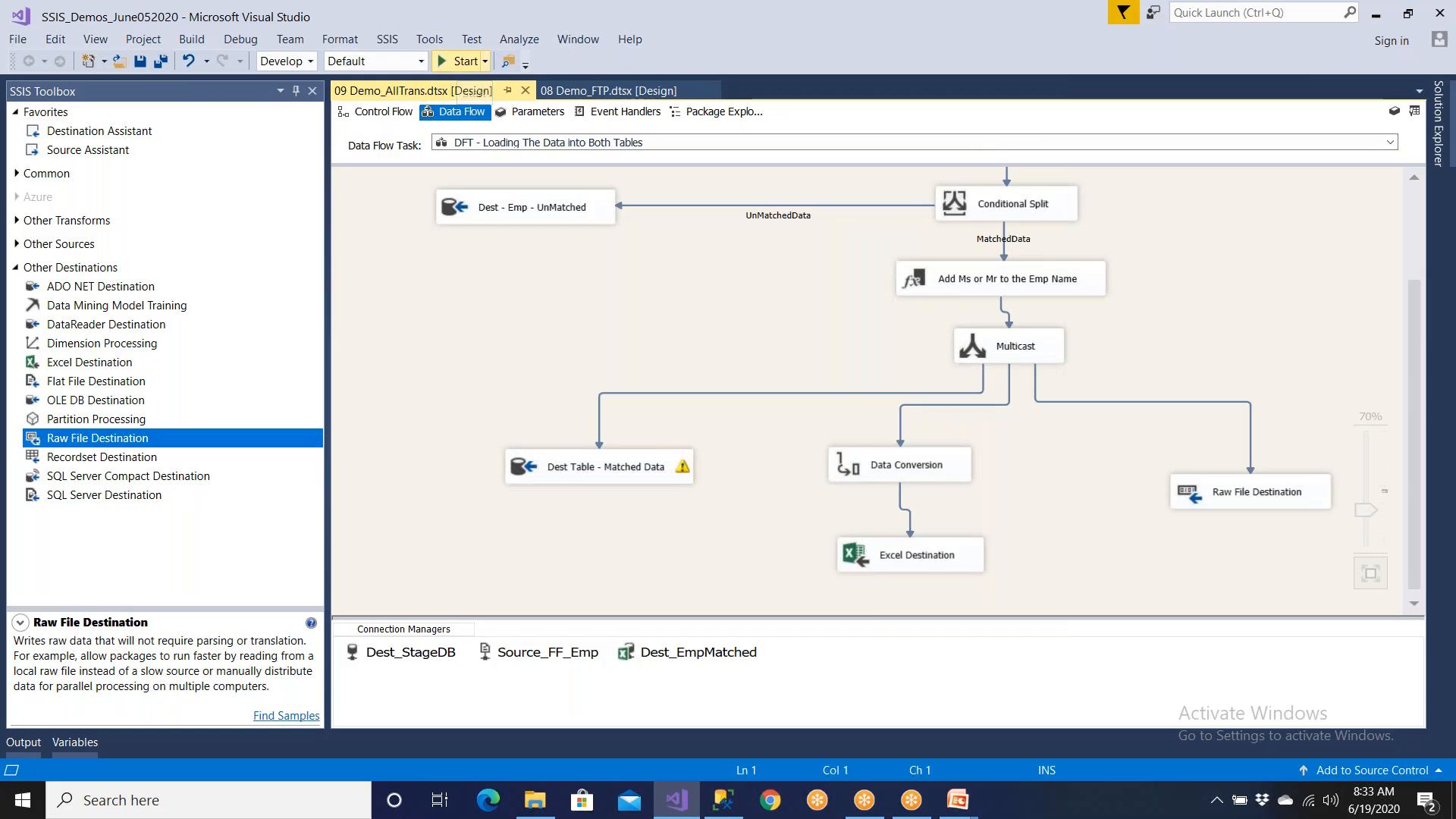
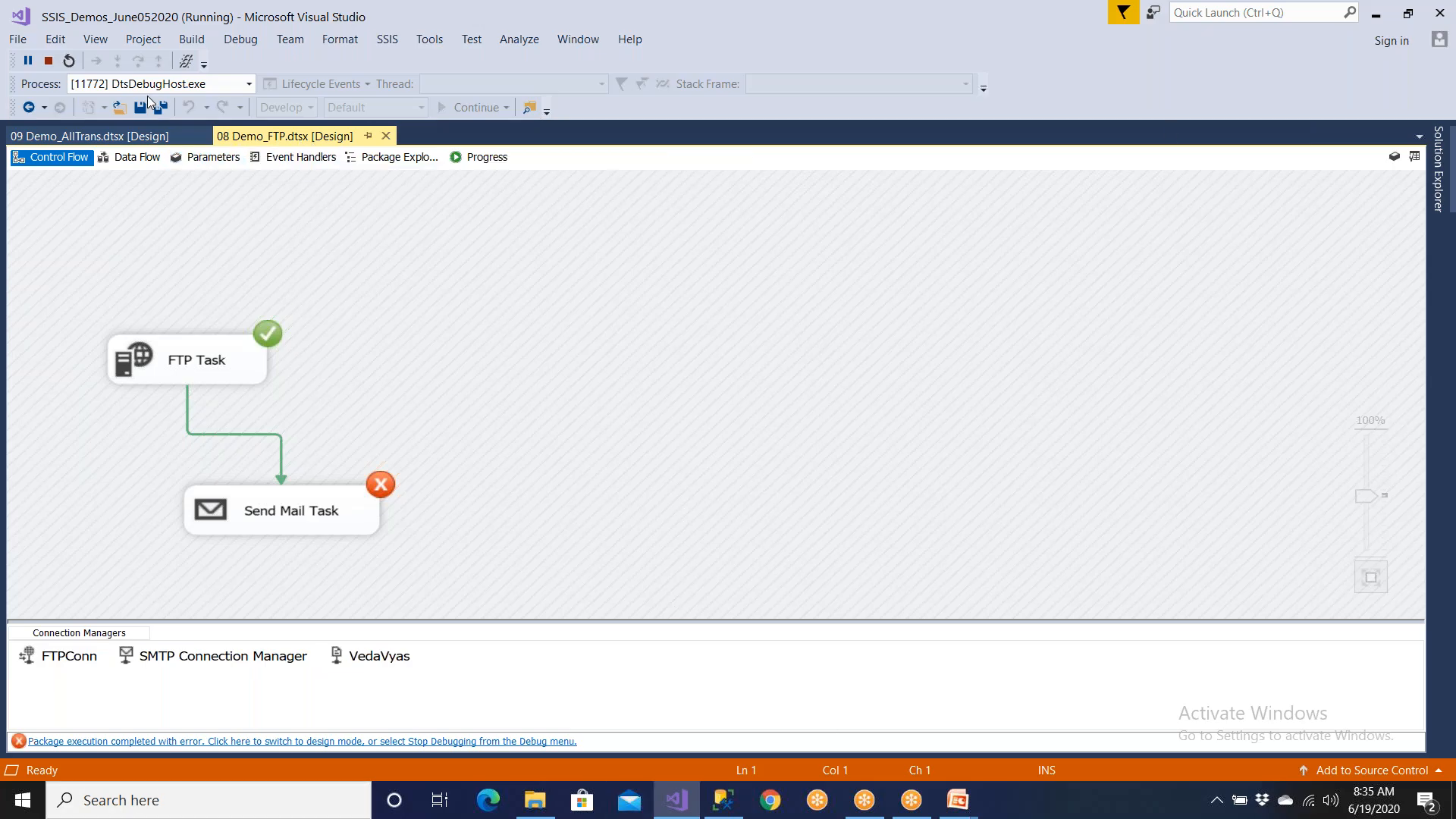
pyautogui.click(48, 61)
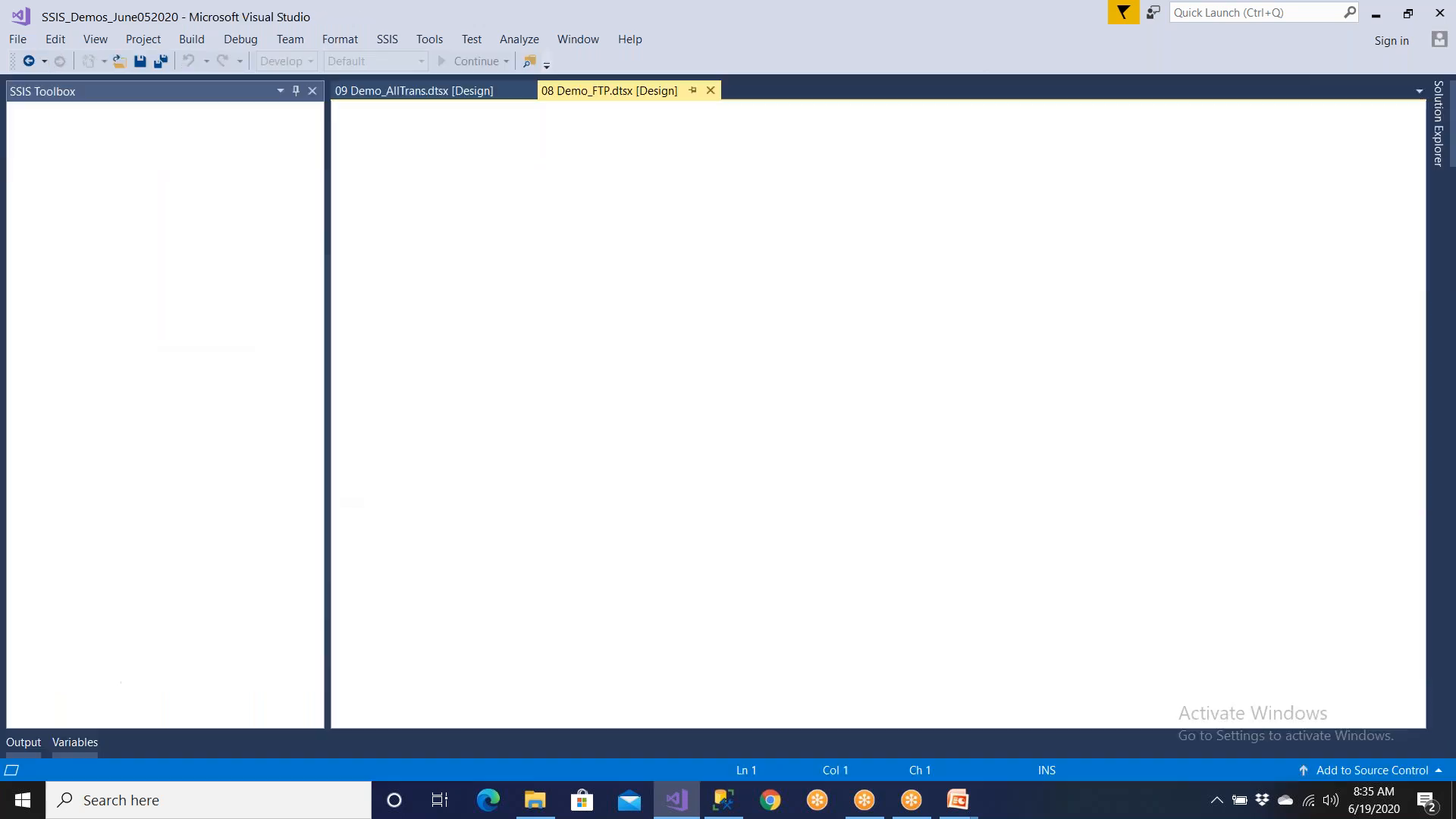
# - Close the 08 Demo_FTP package, then save 09 Demo_AllTrans and run it in debug mode
pyautogui.click(710, 91)
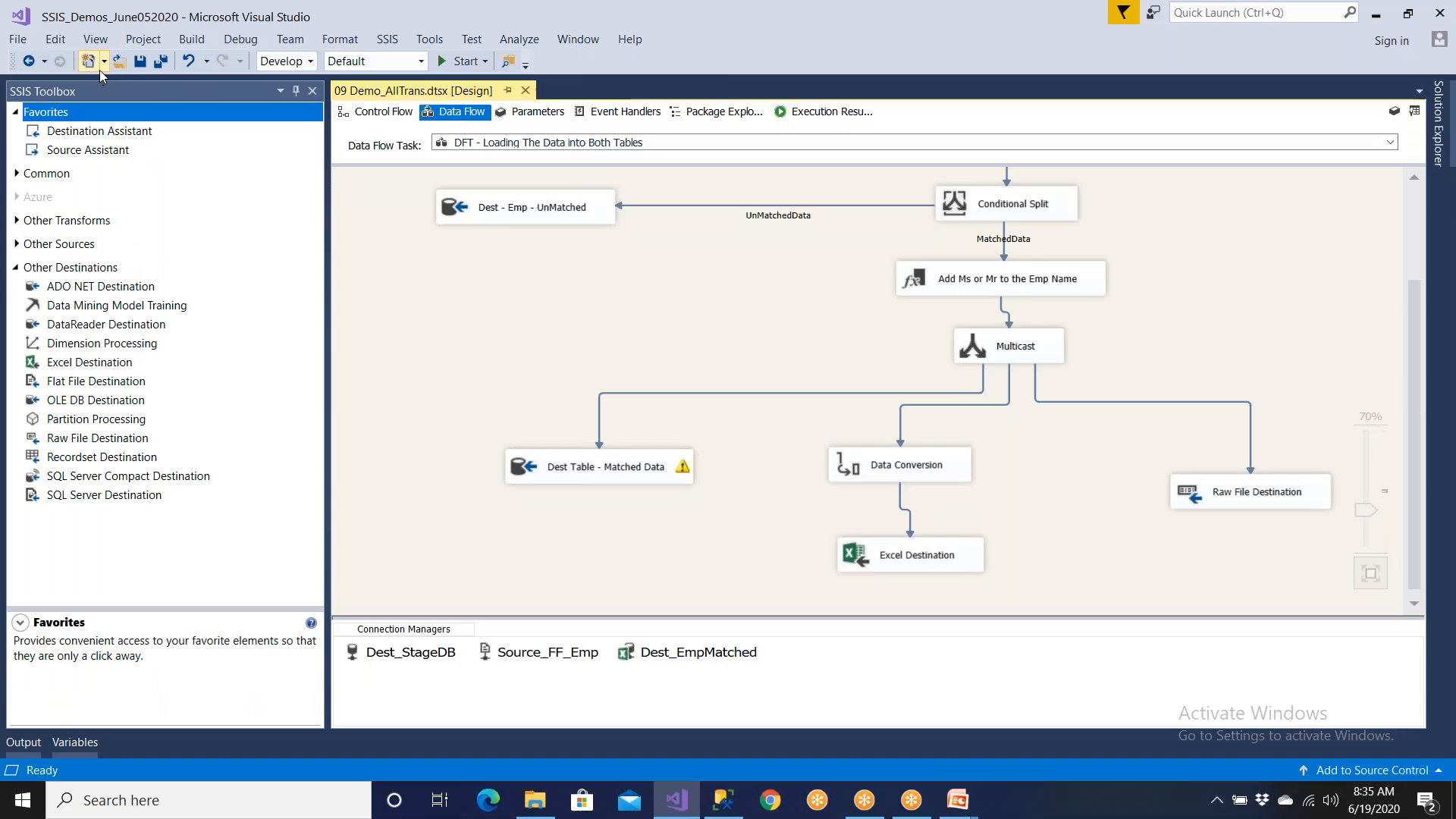
pyautogui.click(140, 62)
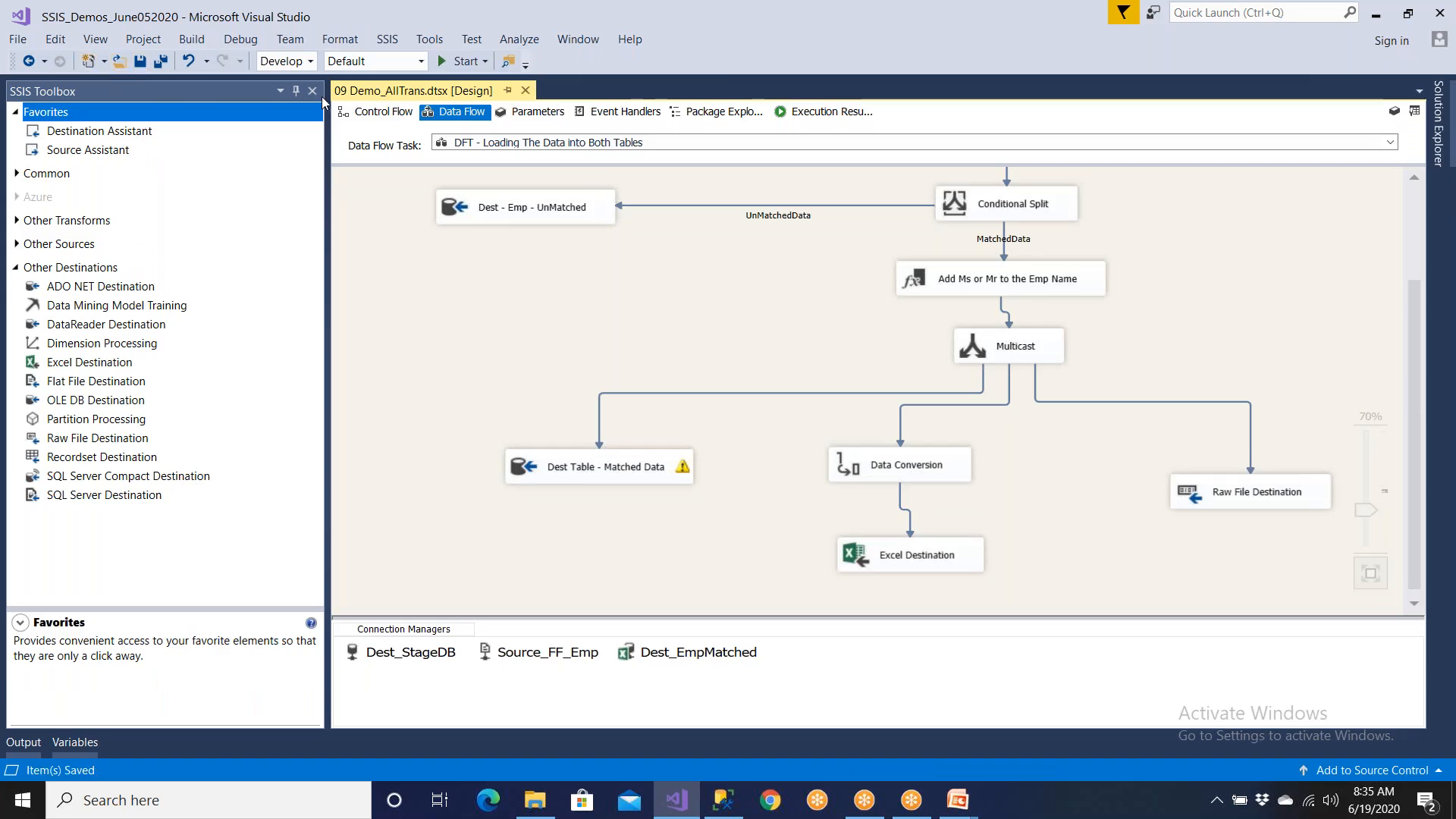
pyautogui.click(461, 61)
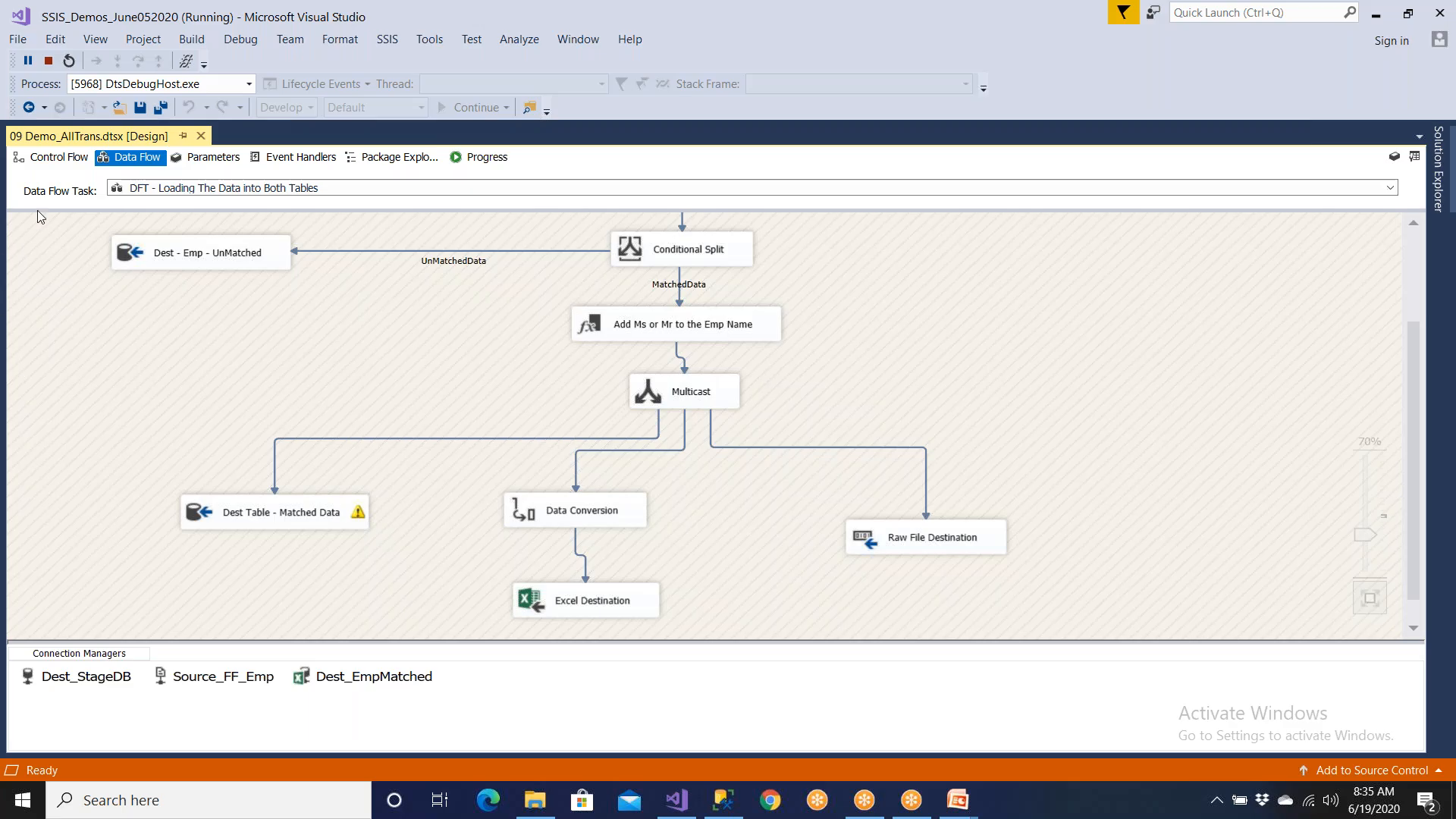
# - Keep waiting for the delayed debug run, check the status of the data flow components, and stop debugging
pyautogui.click(53, 158)
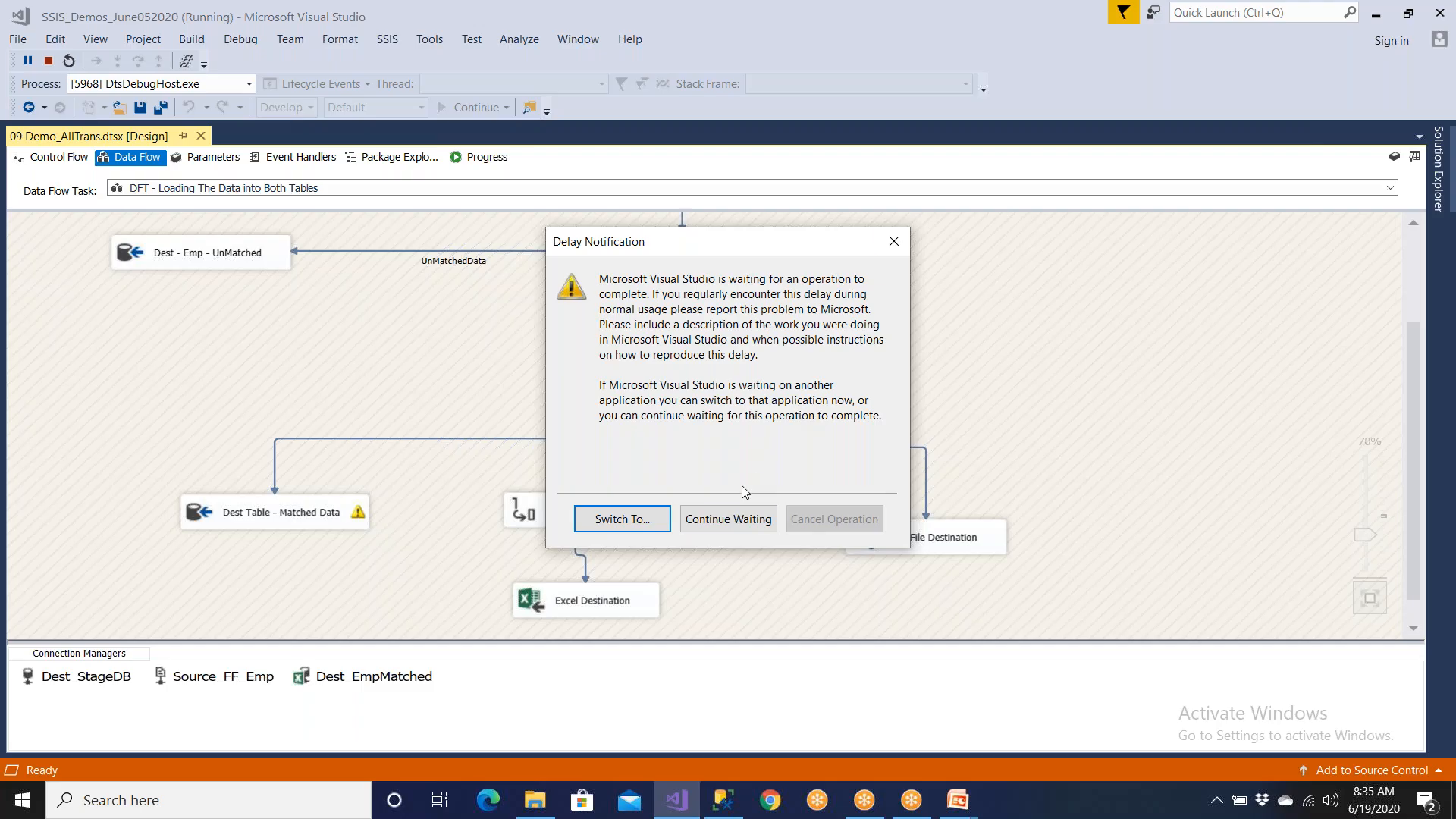
pyautogui.click(727, 524)
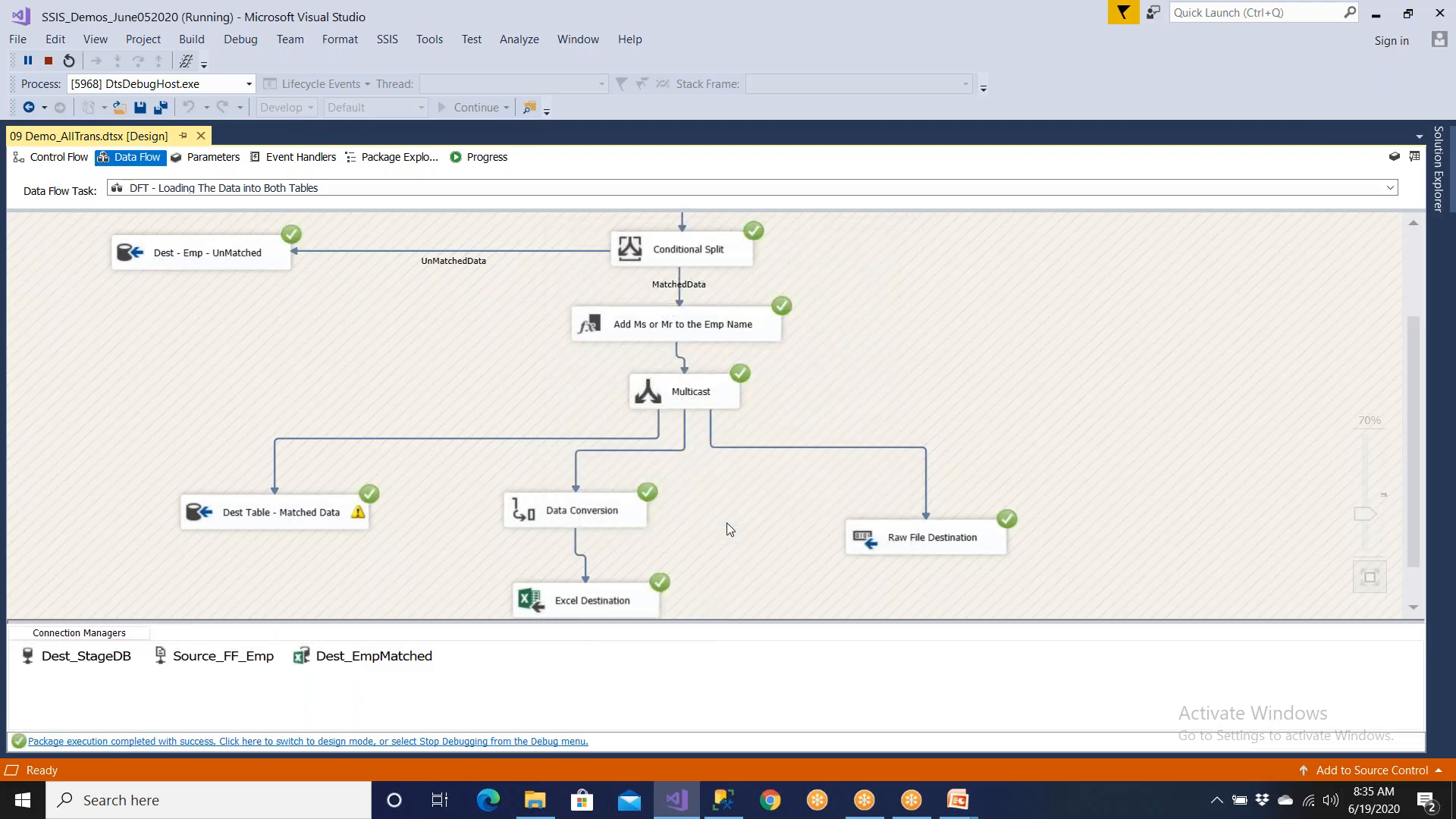
pyautogui.scroll(4, 727, 528)
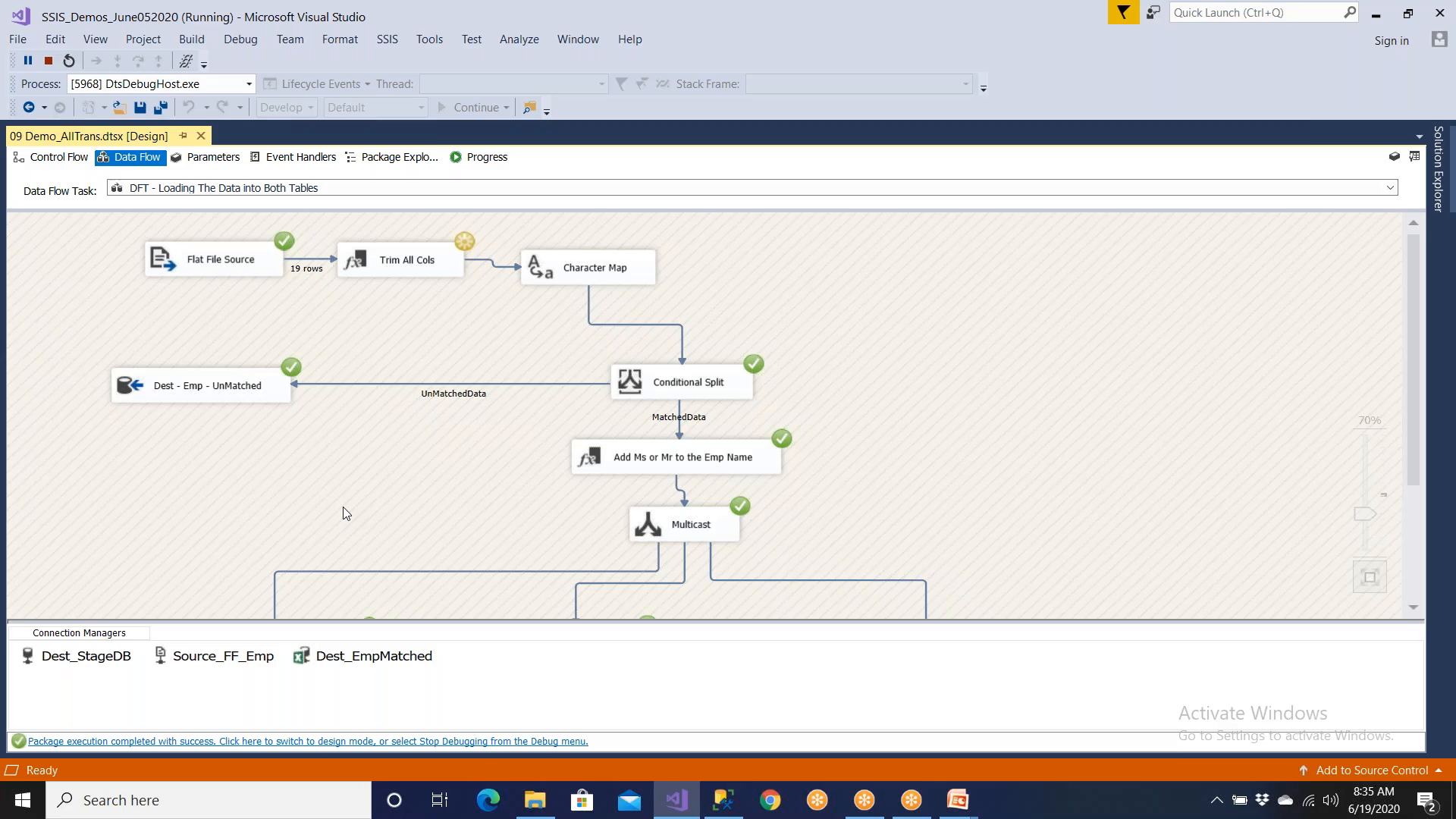
pyautogui.scroll(-5, 681, 489)
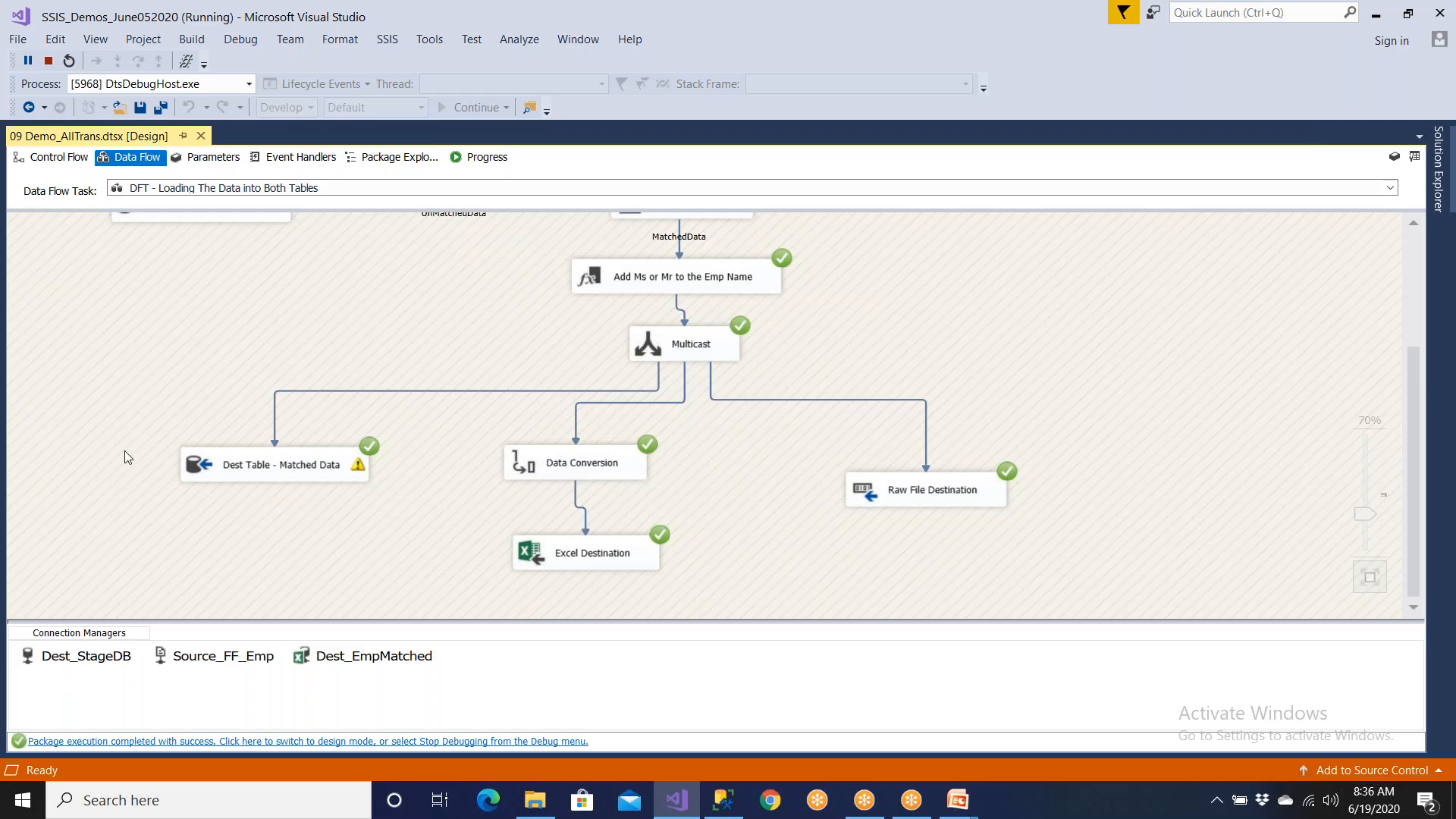
pyautogui.scroll(2, 125, 453)
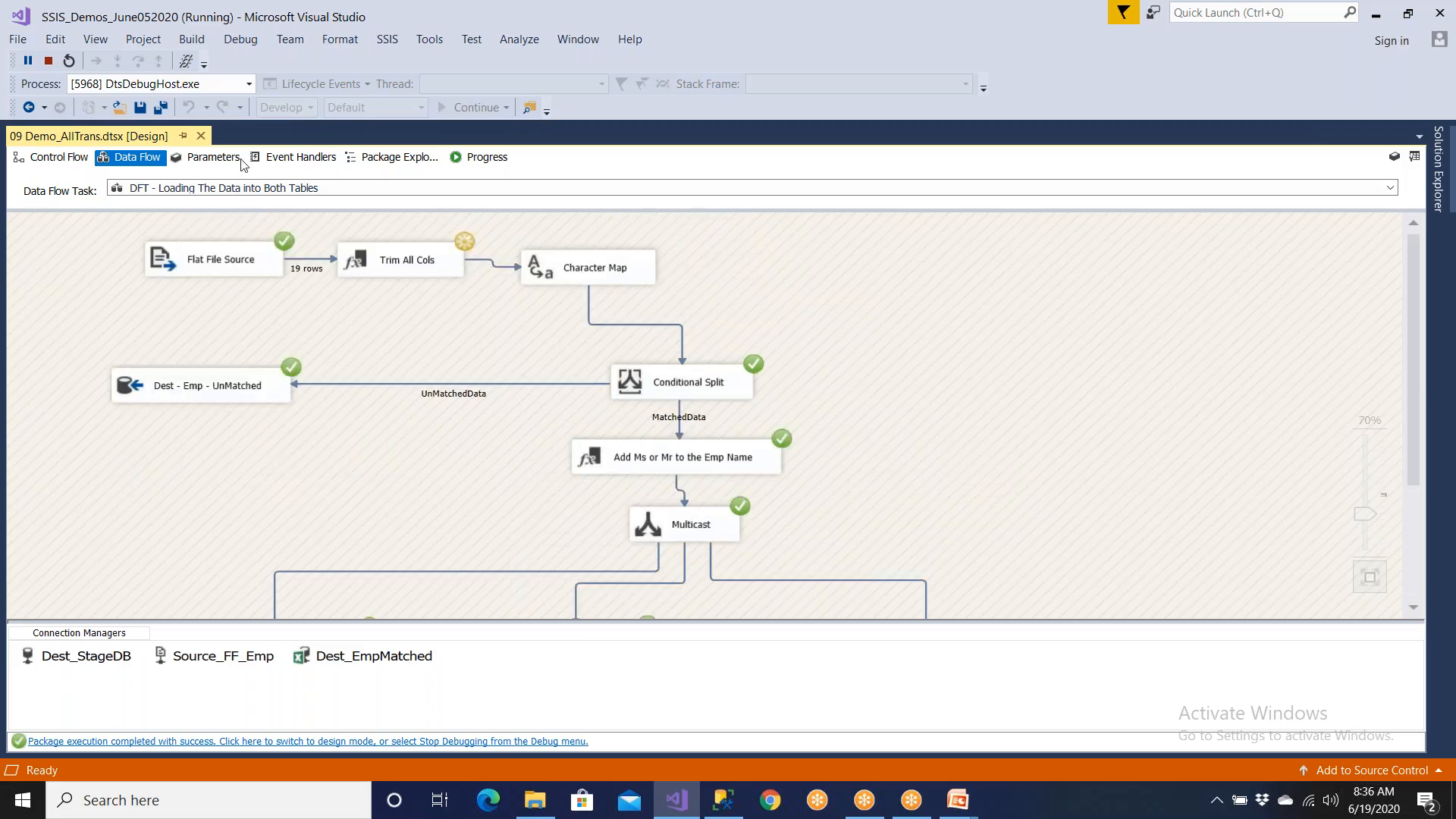
pyautogui.click(49, 61)
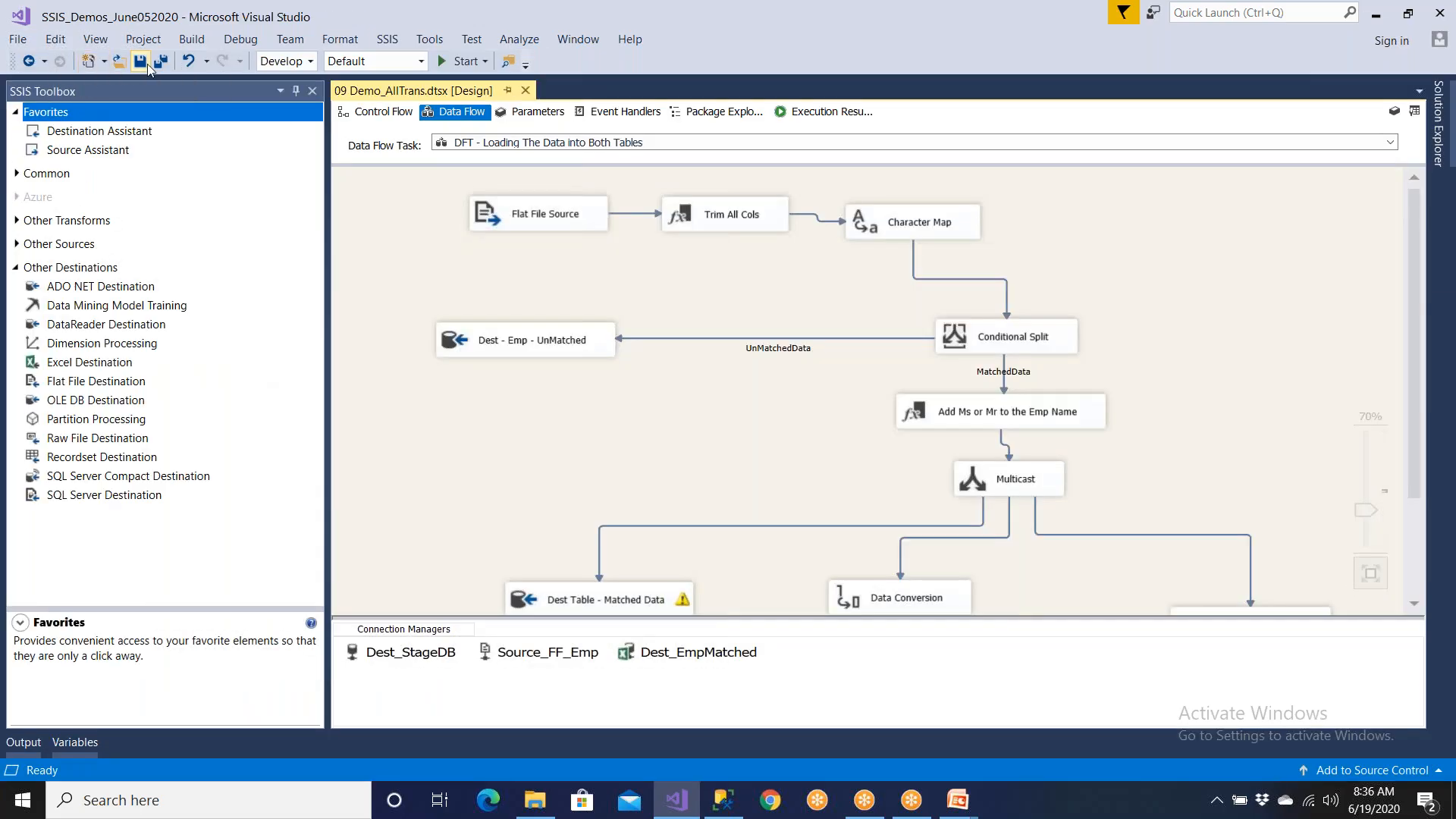
# - Run the package again, review the row counts on each data flow path, and return to design mode
pyautogui.click(464, 61)
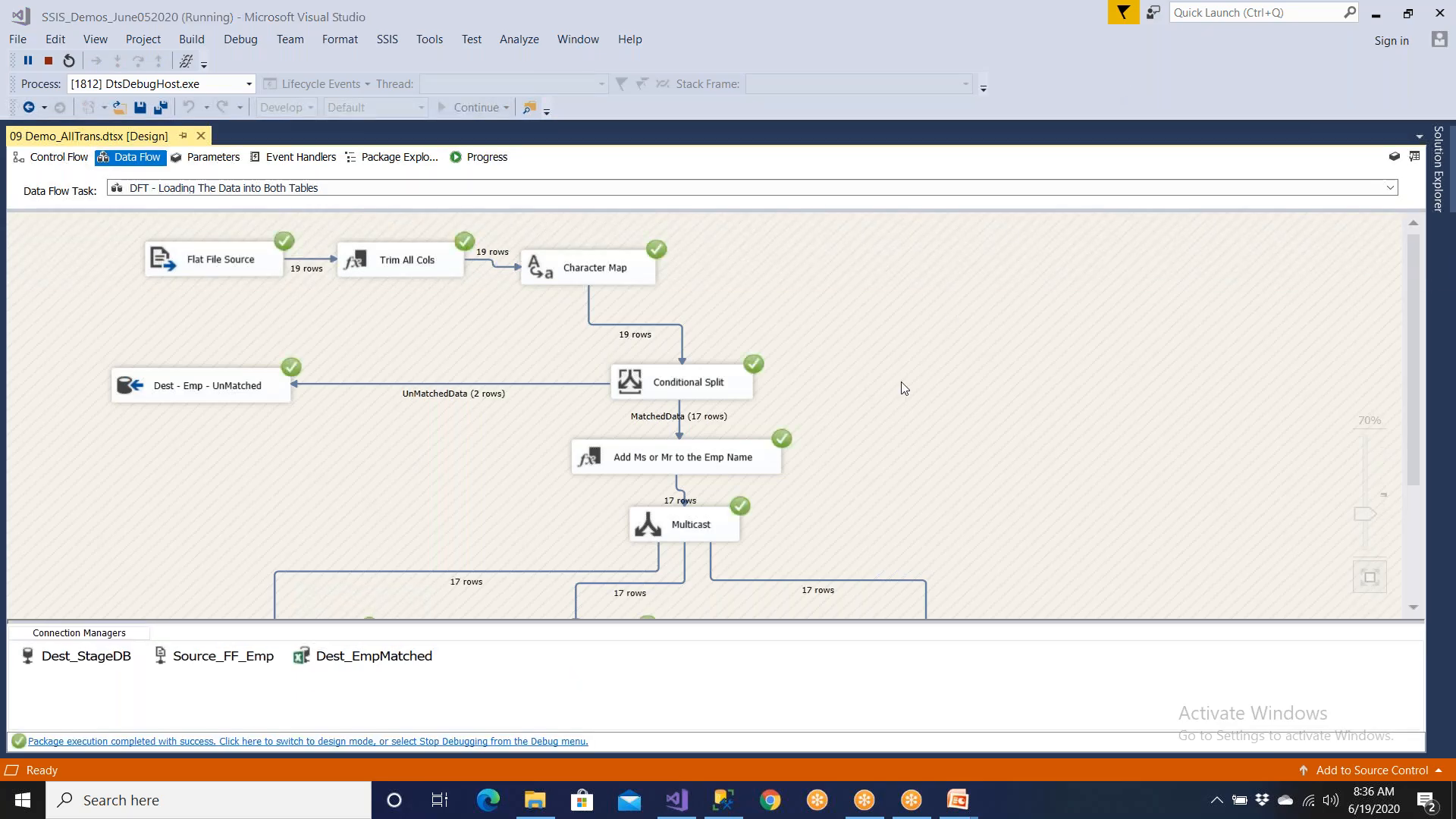
pyautogui.scroll(-1, 878, 471)
pyautogui.scroll(-2, 878, 471)
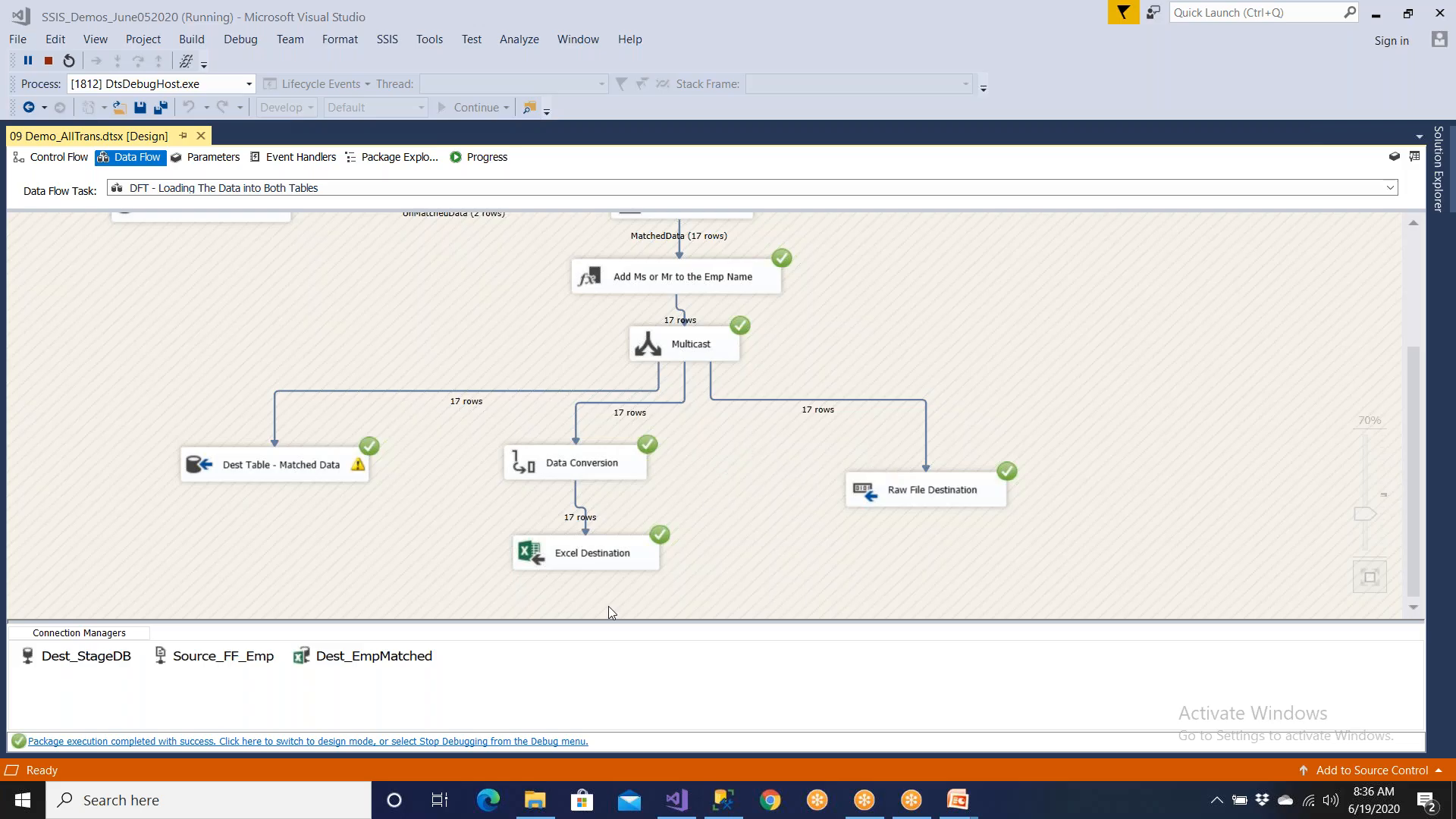
pyautogui.click(505, 741)
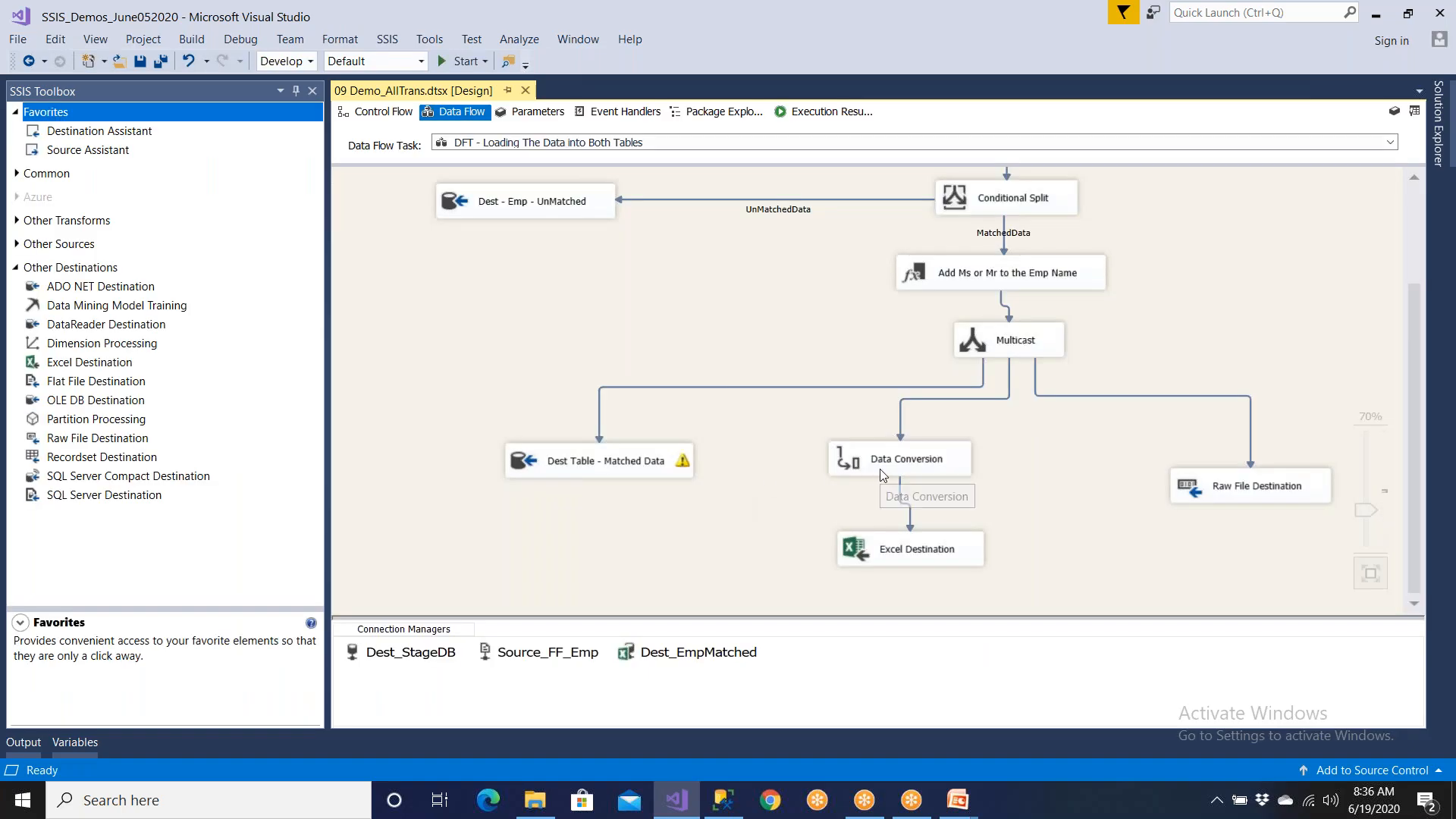
# - Open the Data Conversion transformation's settings and start a new Notepad note with the line "All La"
pyautogui.doubleClick(881, 470)
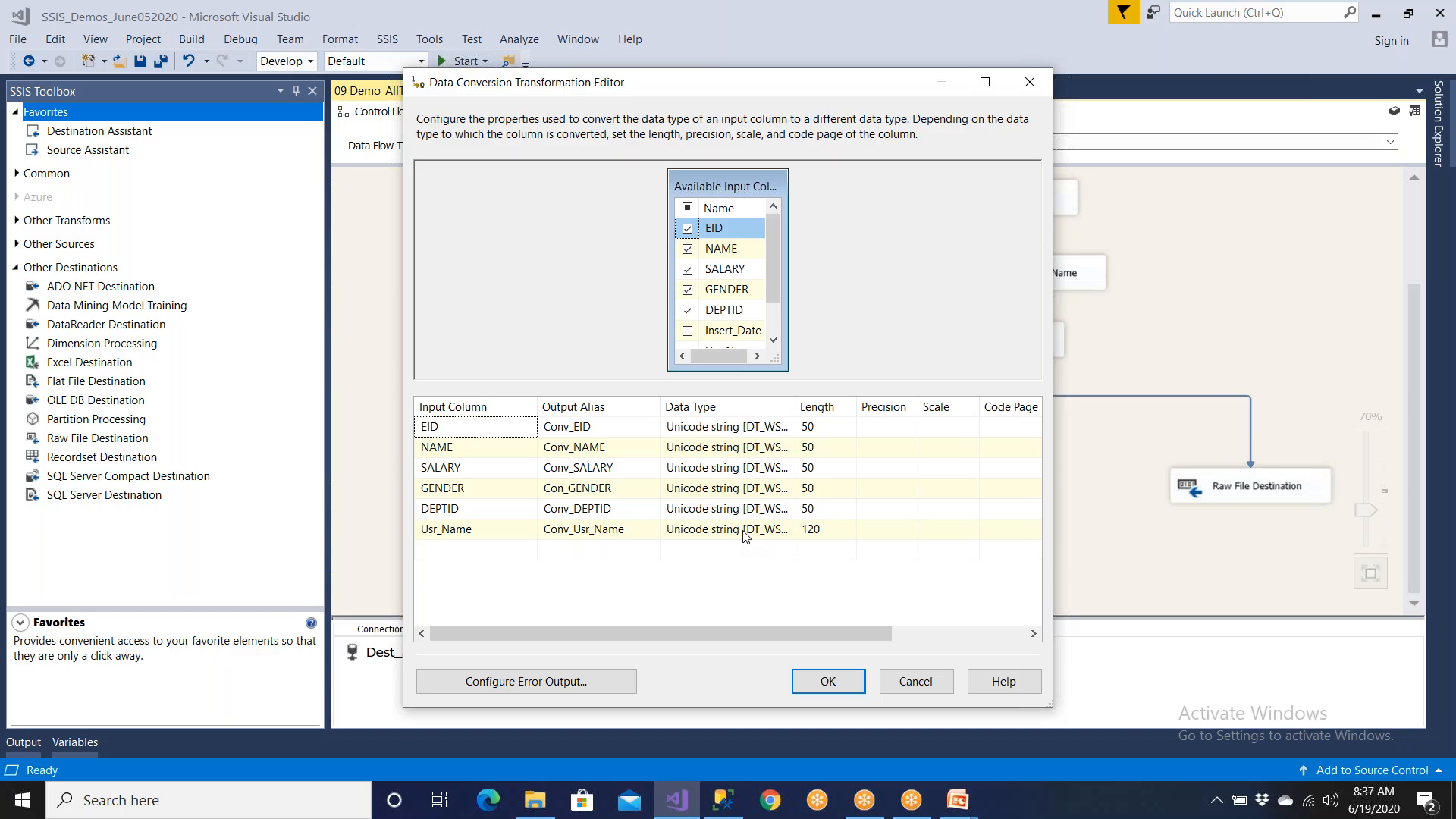
pyautogui.press('super')
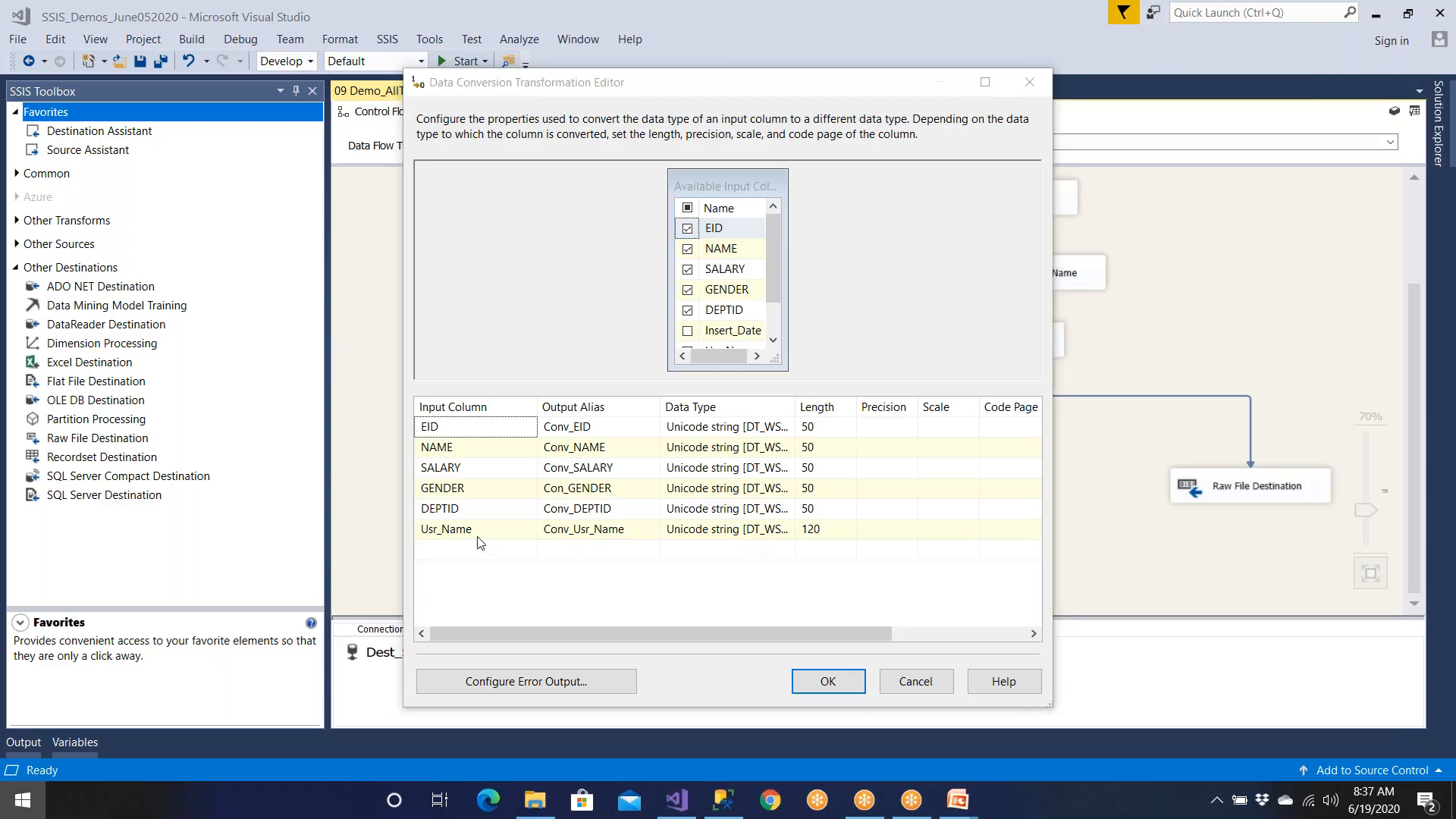
pyautogui.click(122, 561)
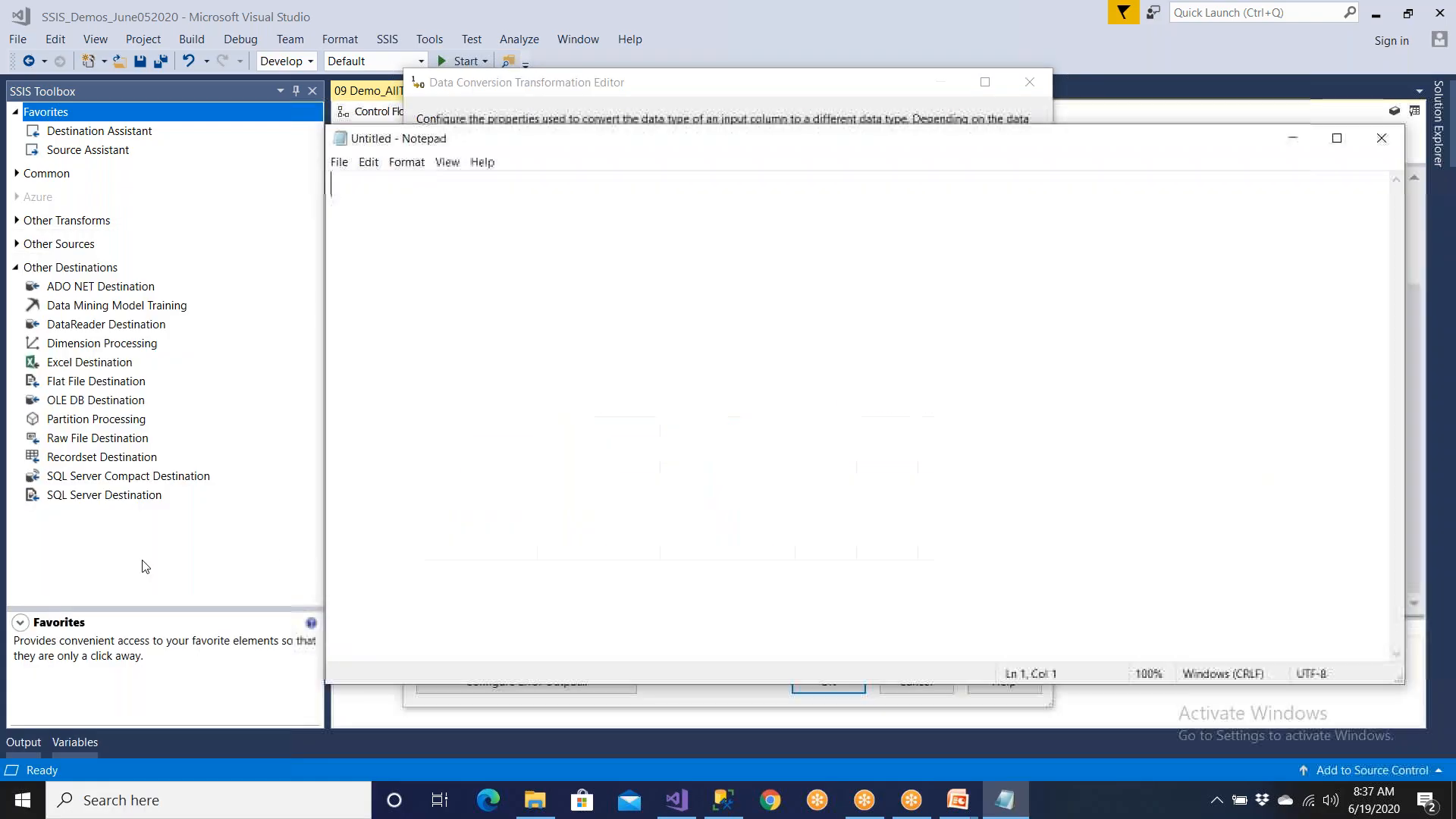
pyautogui.write('All La')
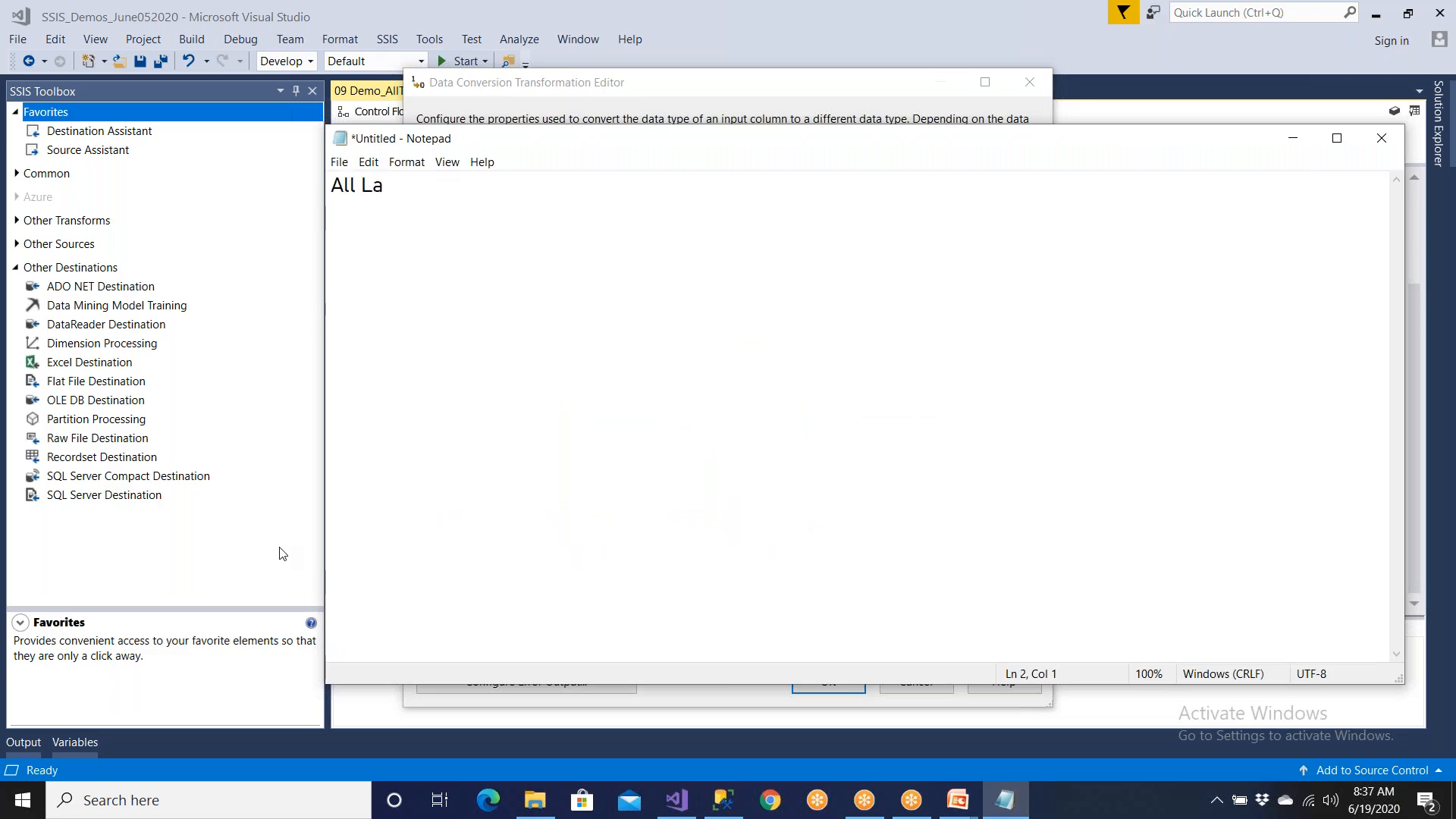
# - Add the sample values 12 and 12/22/2020 to the note, separated by blank lines
pyautogui.press('Return')
pyautogui.write('12')
pyautogui.press('Return')
pyautogui.press('Return')
pyautogui.click(362, 229)
pyautogui.moveTo(361, 229); pyautogui.dragTo(304, 234)
pyautogui.press('Down')
pyautogui.press('Down')
pyautogui.write('12/22/2020')
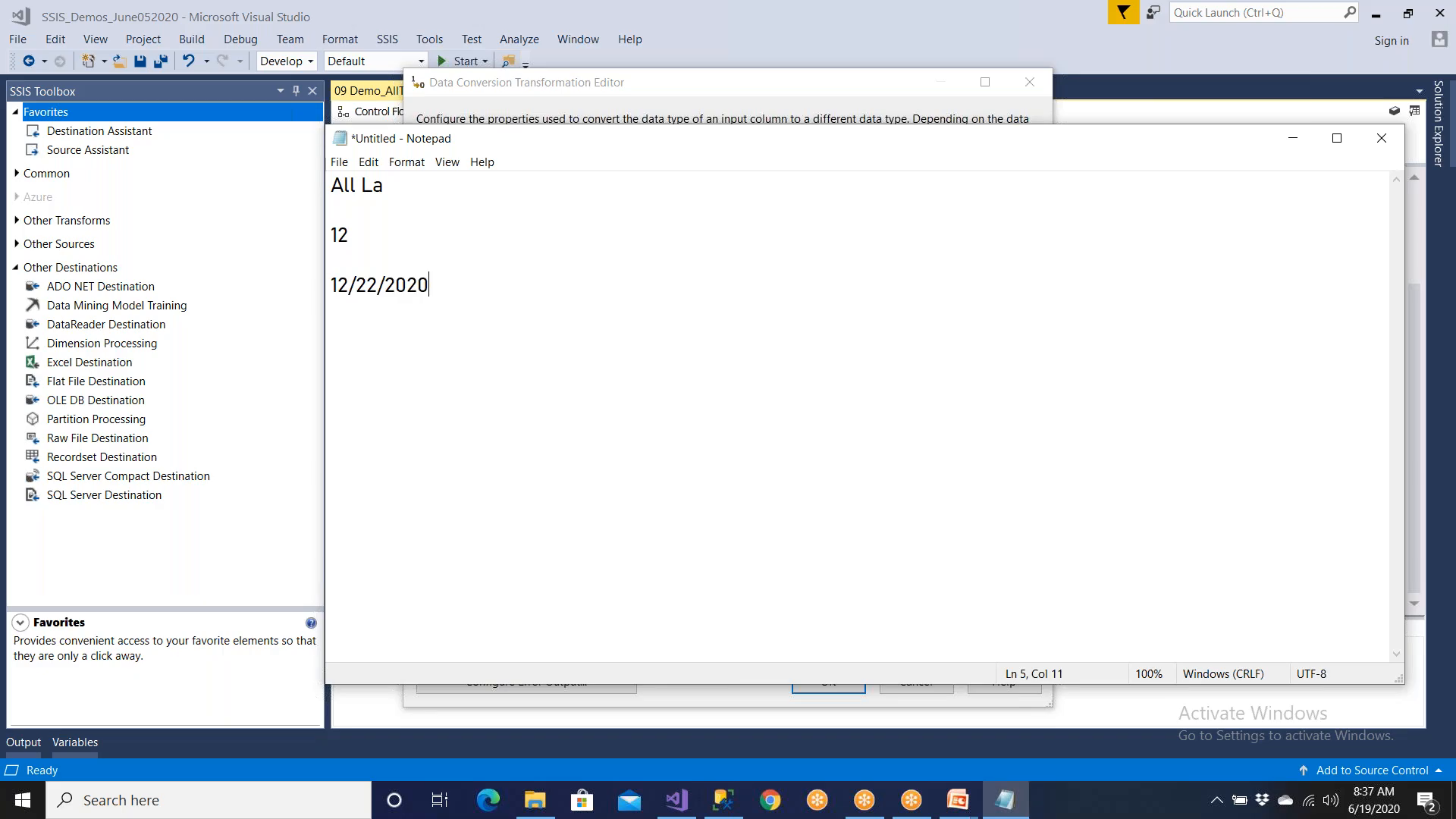
# - Highlight the number and date samples in the note, and the year 2020 on its own
pyautogui.moveTo(433, 276); pyautogui.dragTo(267, 233)
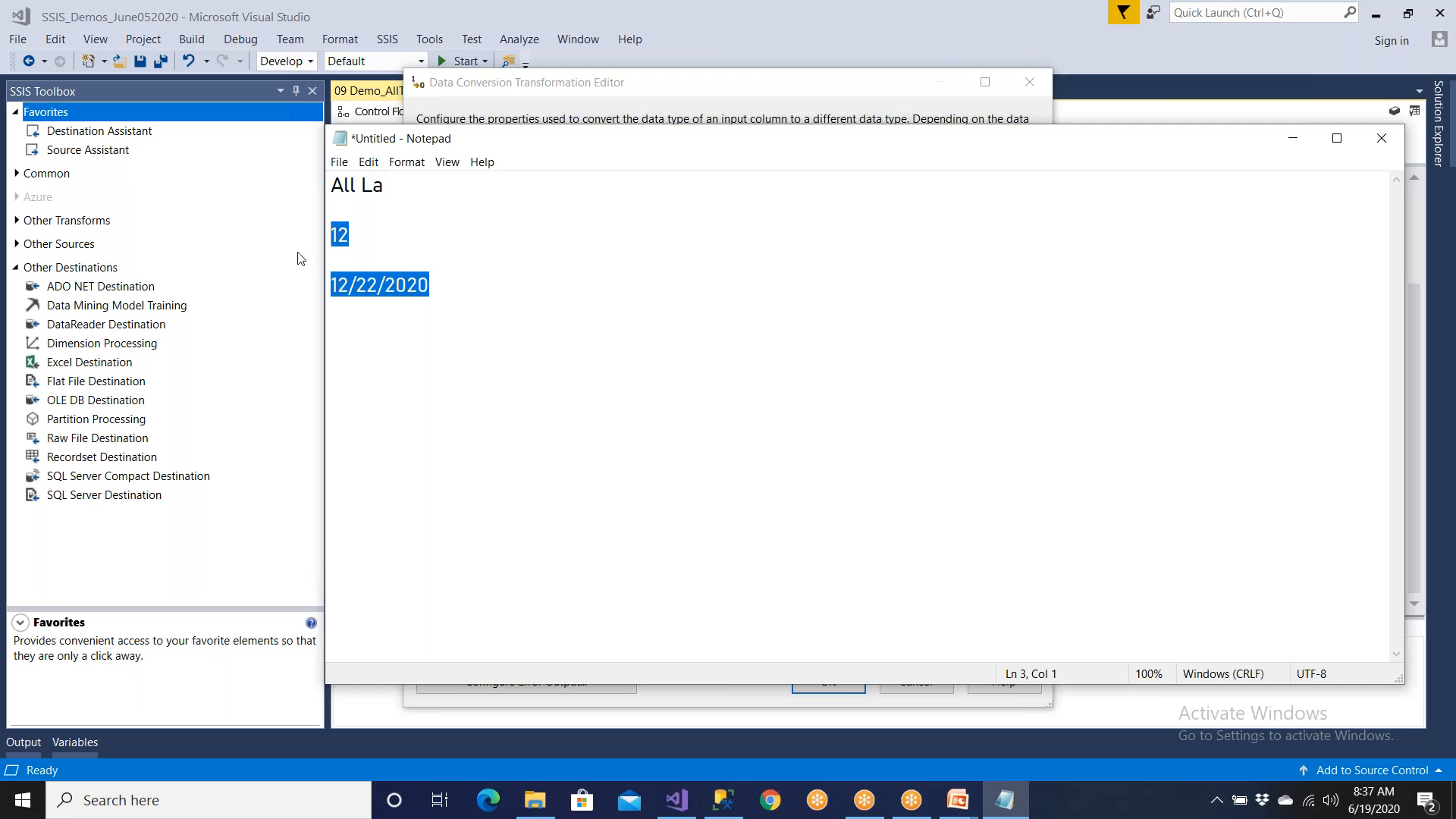
pyautogui.click(457, 428)
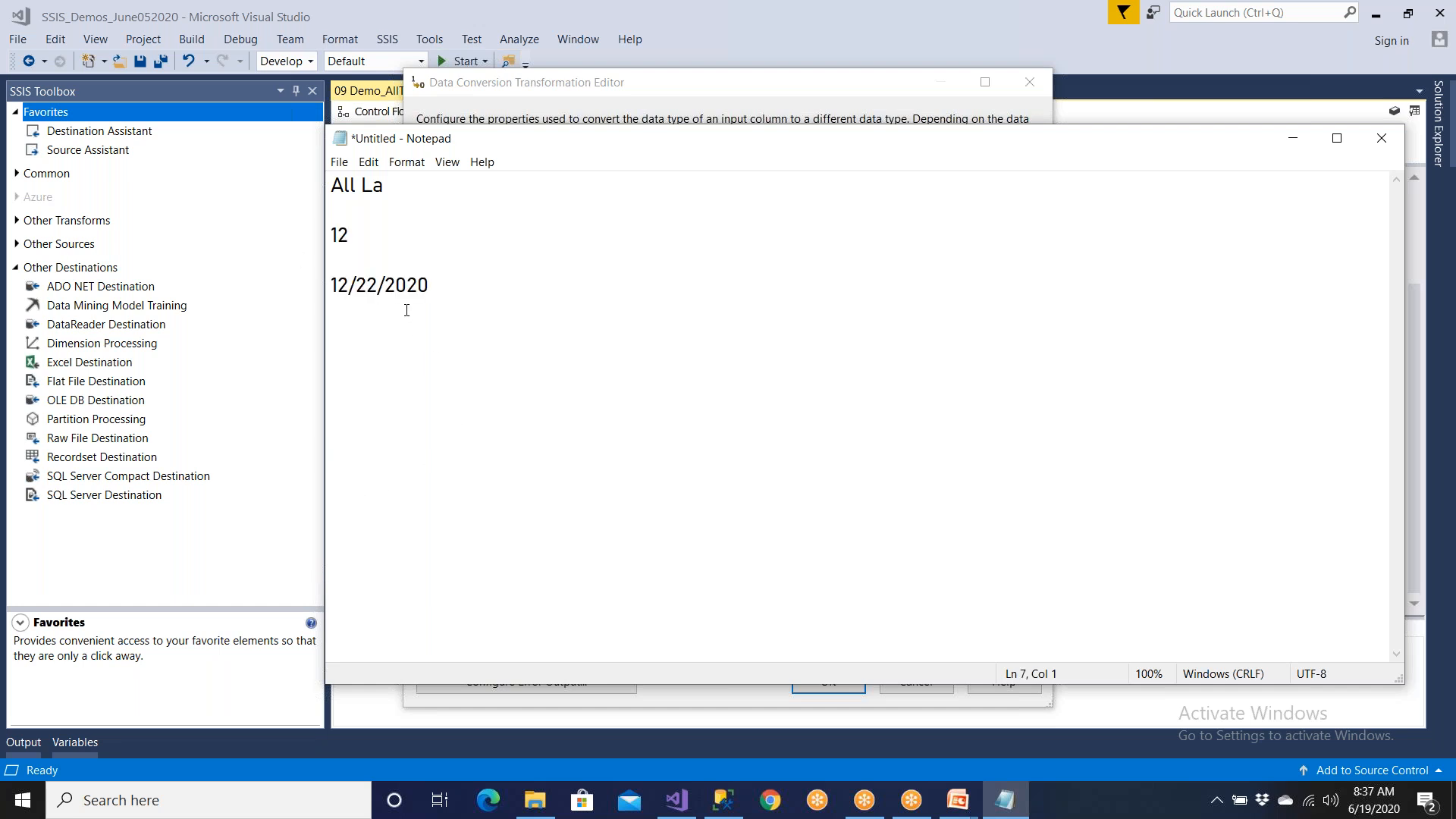
pyautogui.moveTo(386, 284); pyautogui.dragTo(441, 283)
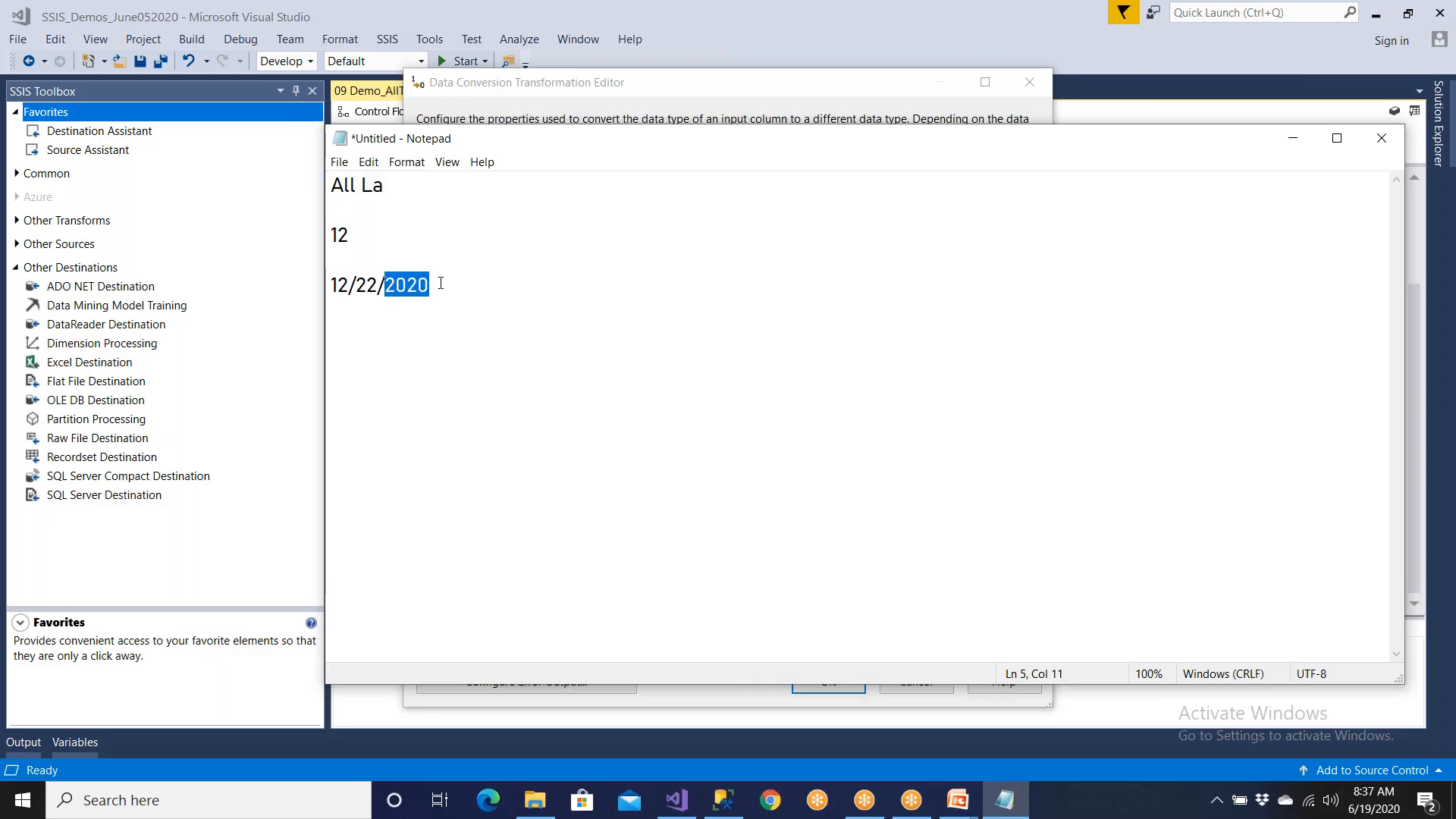
pyautogui.click(467, 288)
pyautogui.press('Down')
pyautogui.press('Down')
pyautogui.write('avbbb')
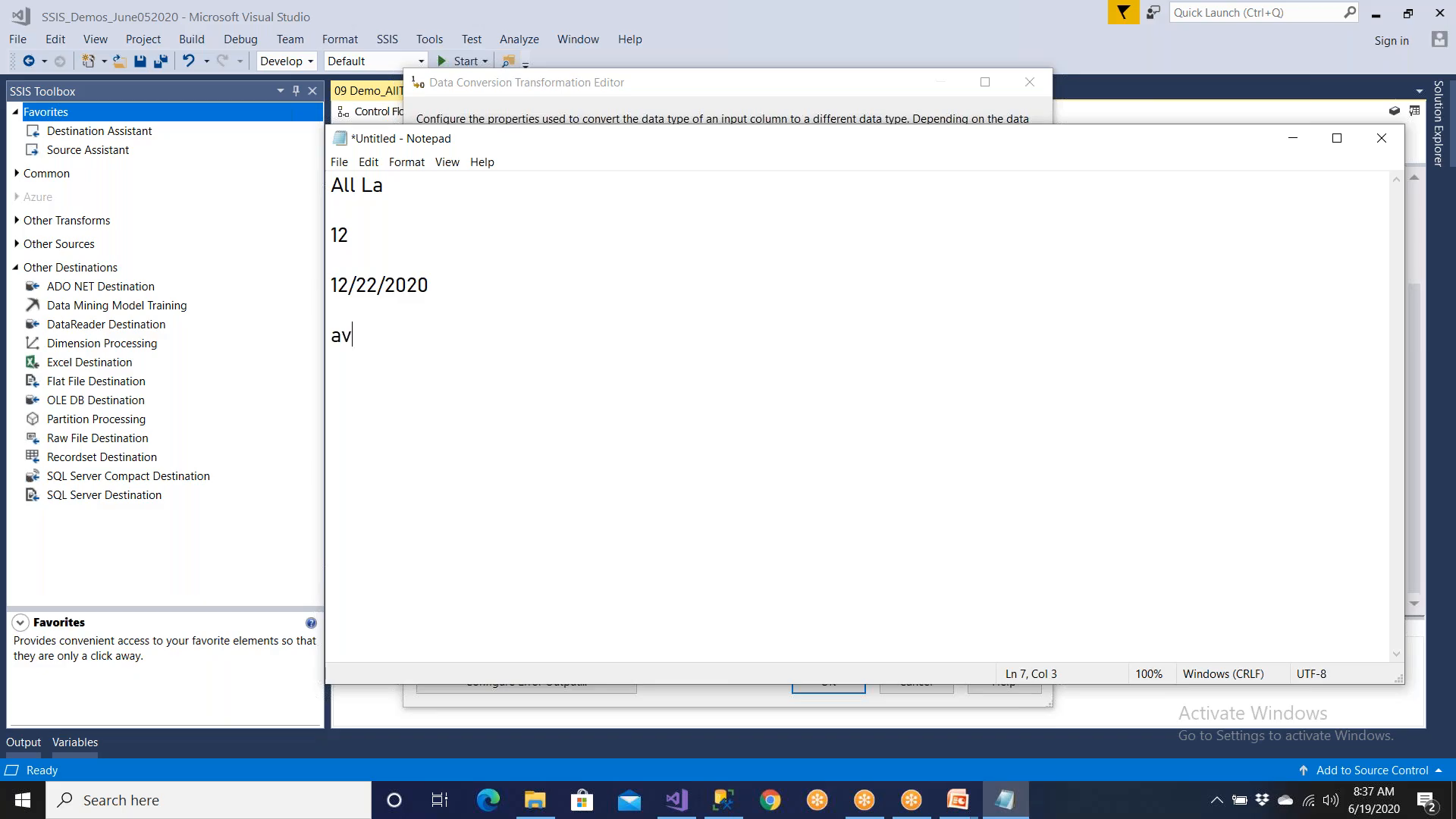
pyautogui.press('BackSpace')
pyautogui.press('BackSpace')
pyautogui.press('BackSpace')
pyautogui.press('BackSpace')
pyautogui.press('BackSpace')
# - Highlight the date sample, minimize the note, and accept the Data Conversion settings as they are
pyautogui.moveTo(430, 286); pyautogui.dragTo(332, 283)
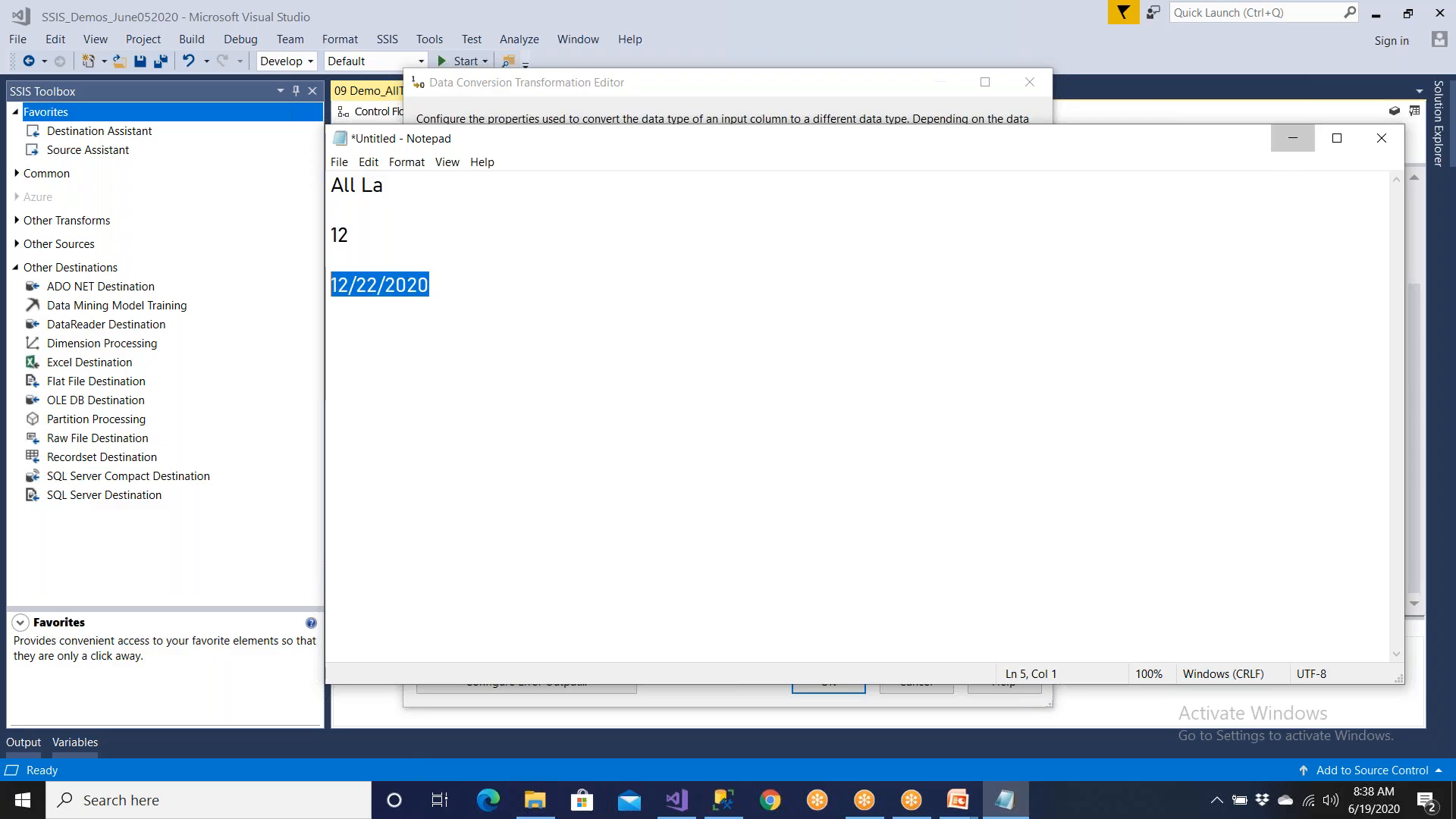
pyautogui.click(1293, 138)
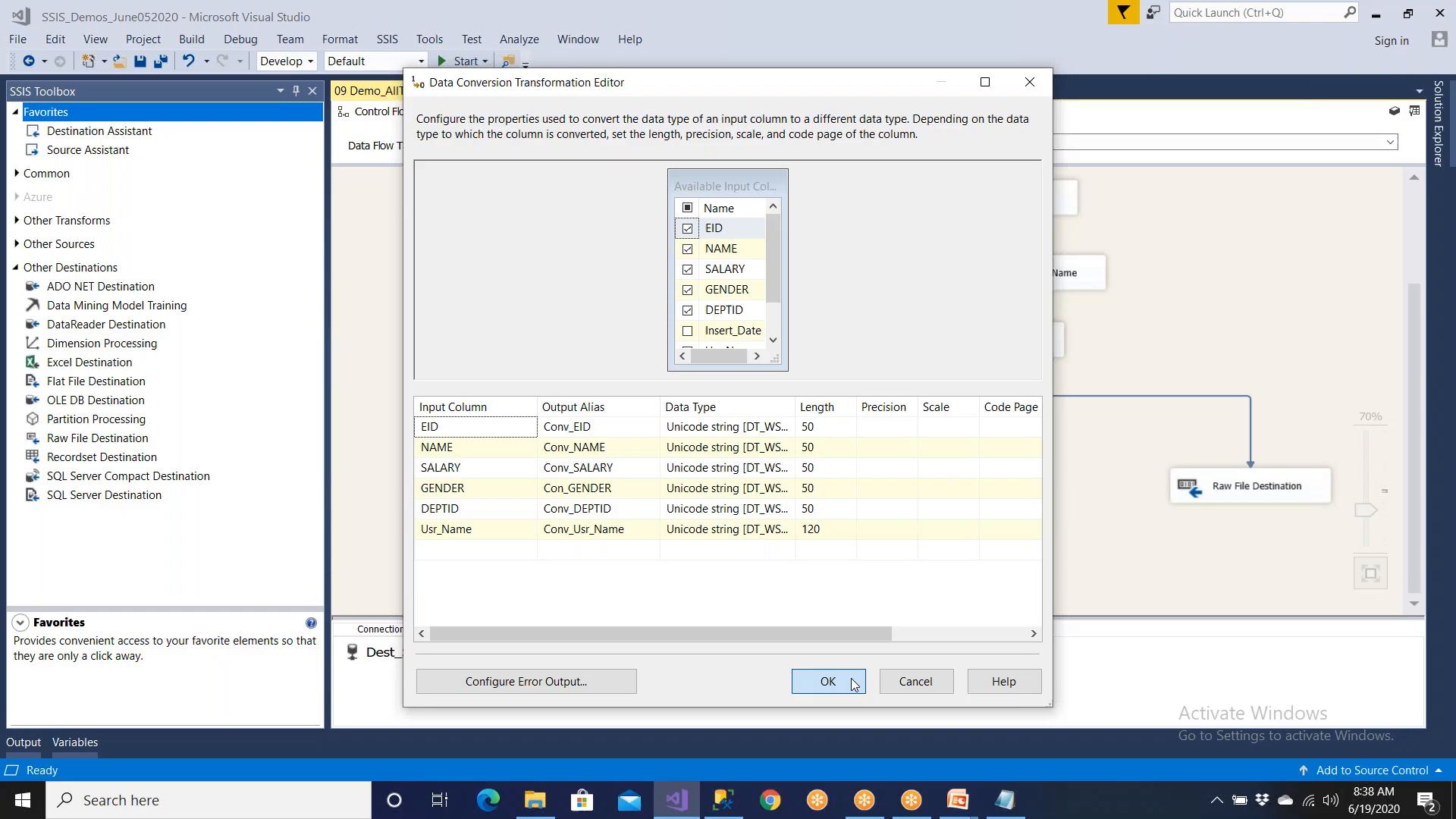
pyautogui.click(827, 680)
# - Review the column mappings of the Flat File Source without changing them
pyautogui.scroll(2, 682, 341)
pyautogui.click(551, 227)
pyautogui.doubleClick(551, 228)
pyautogui.click(446, 204)
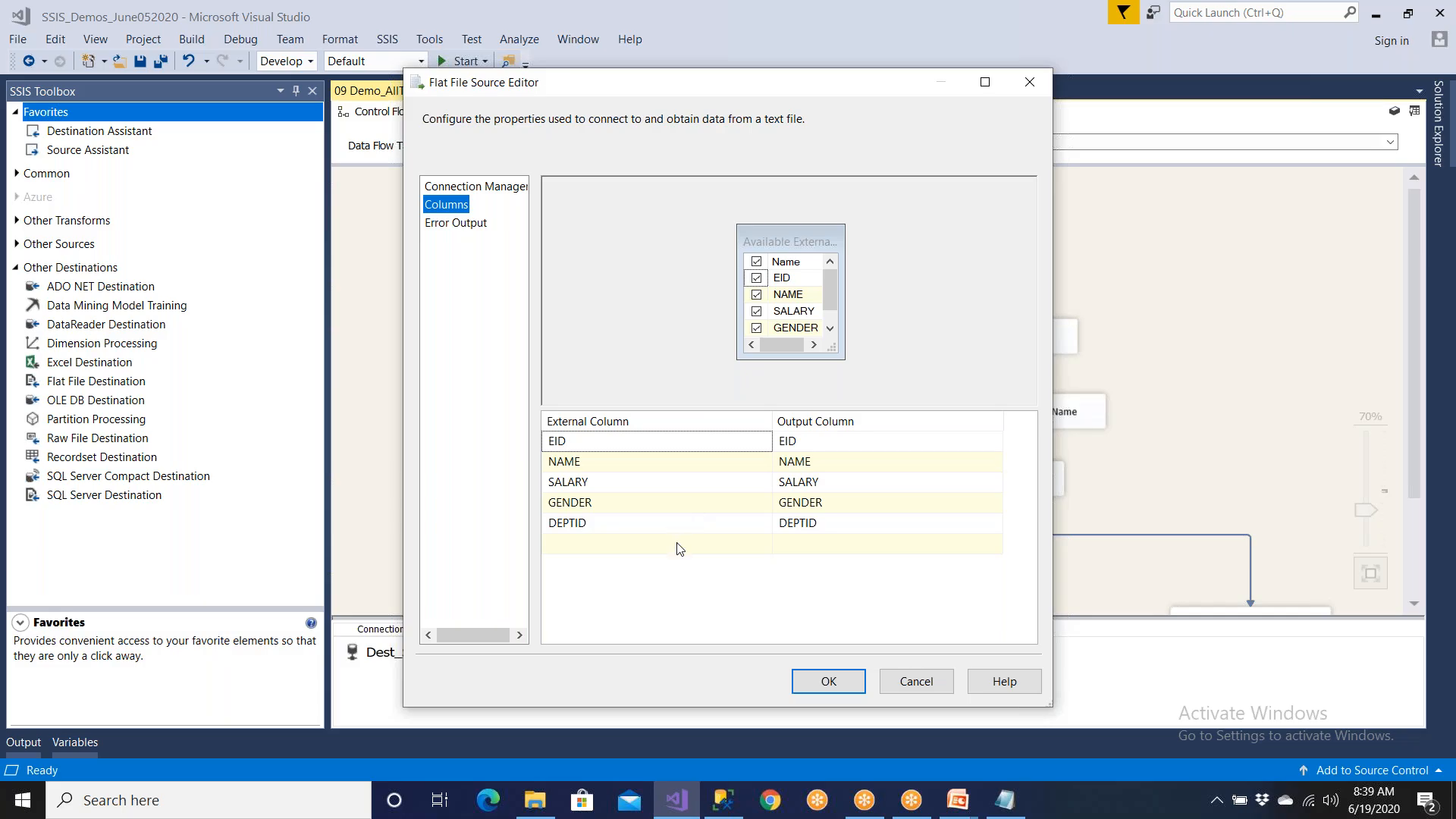
pyautogui.click(916, 681)
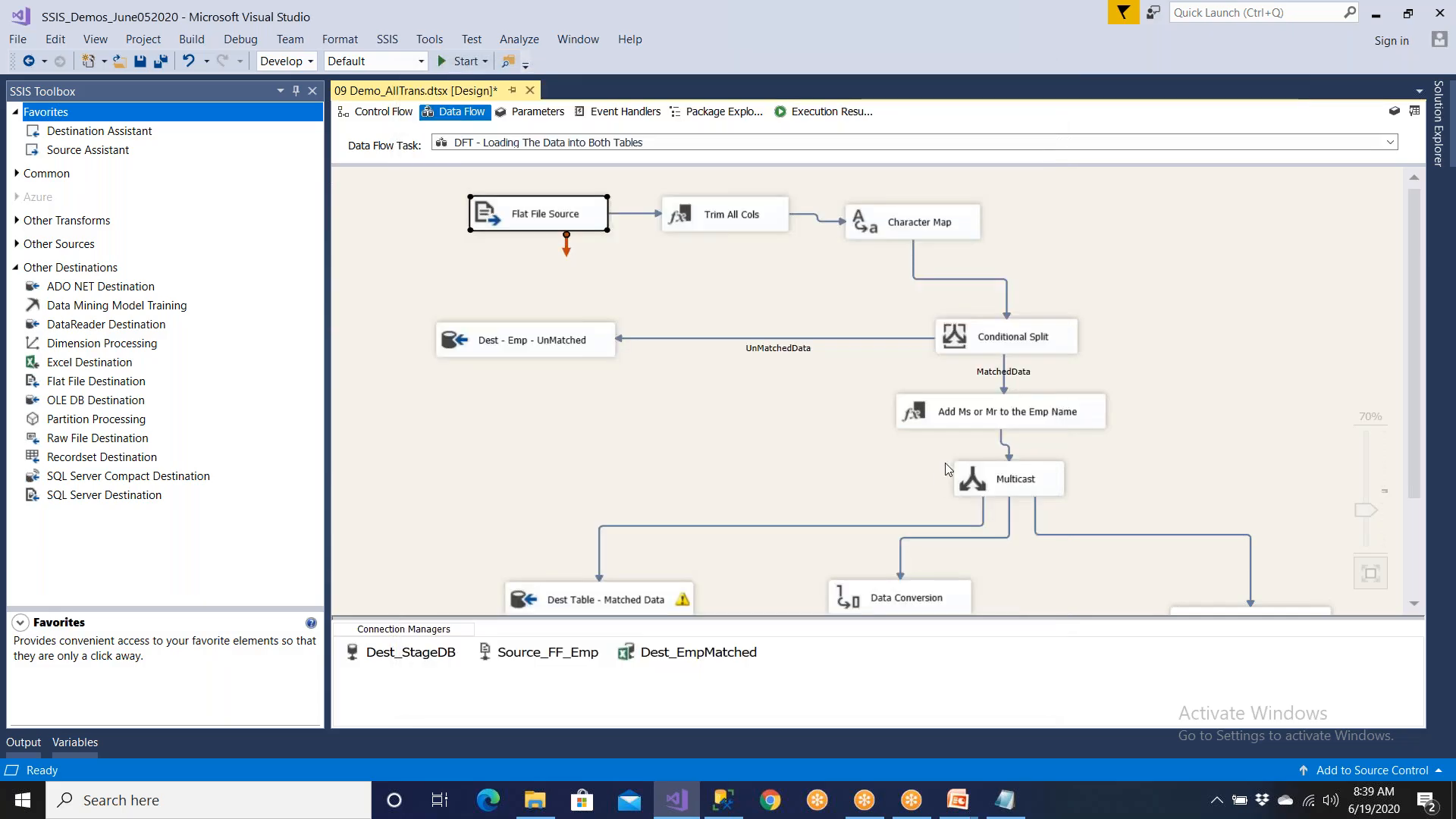
# - Review the derived columns and the Insert_Date row in the Add Ms or Mr to the Emp Name transformation without changing them
pyautogui.doubleClick(1028, 414)
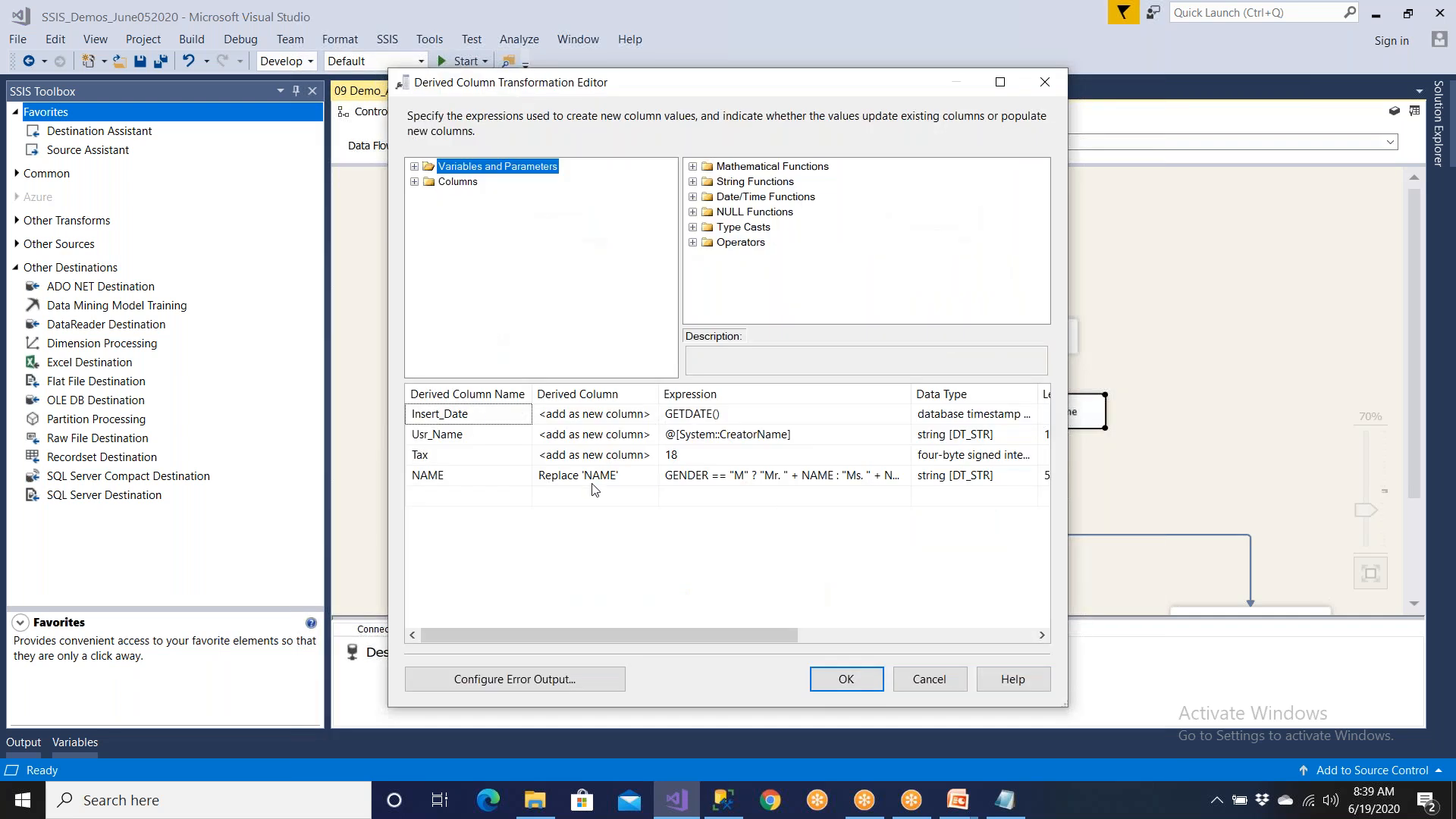
pyautogui.click(464, 423)
pyautogui.click(464, 423)
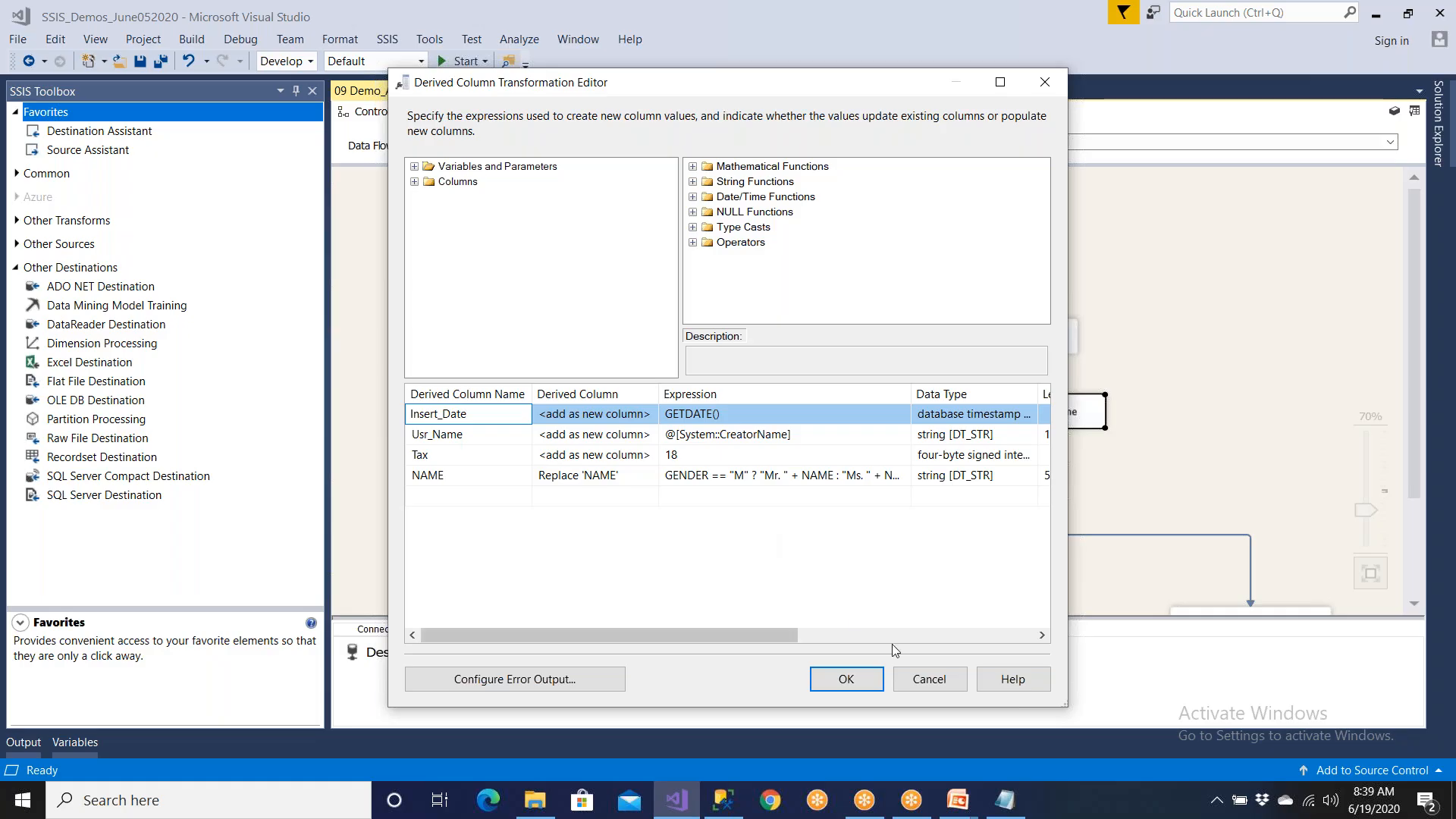
pyautogui.click(929, 678)
# - Recheck the Flat File Source columns, including the DEPTID mapping, and leave the settings unchanged
pyautogui.click(575, 229)
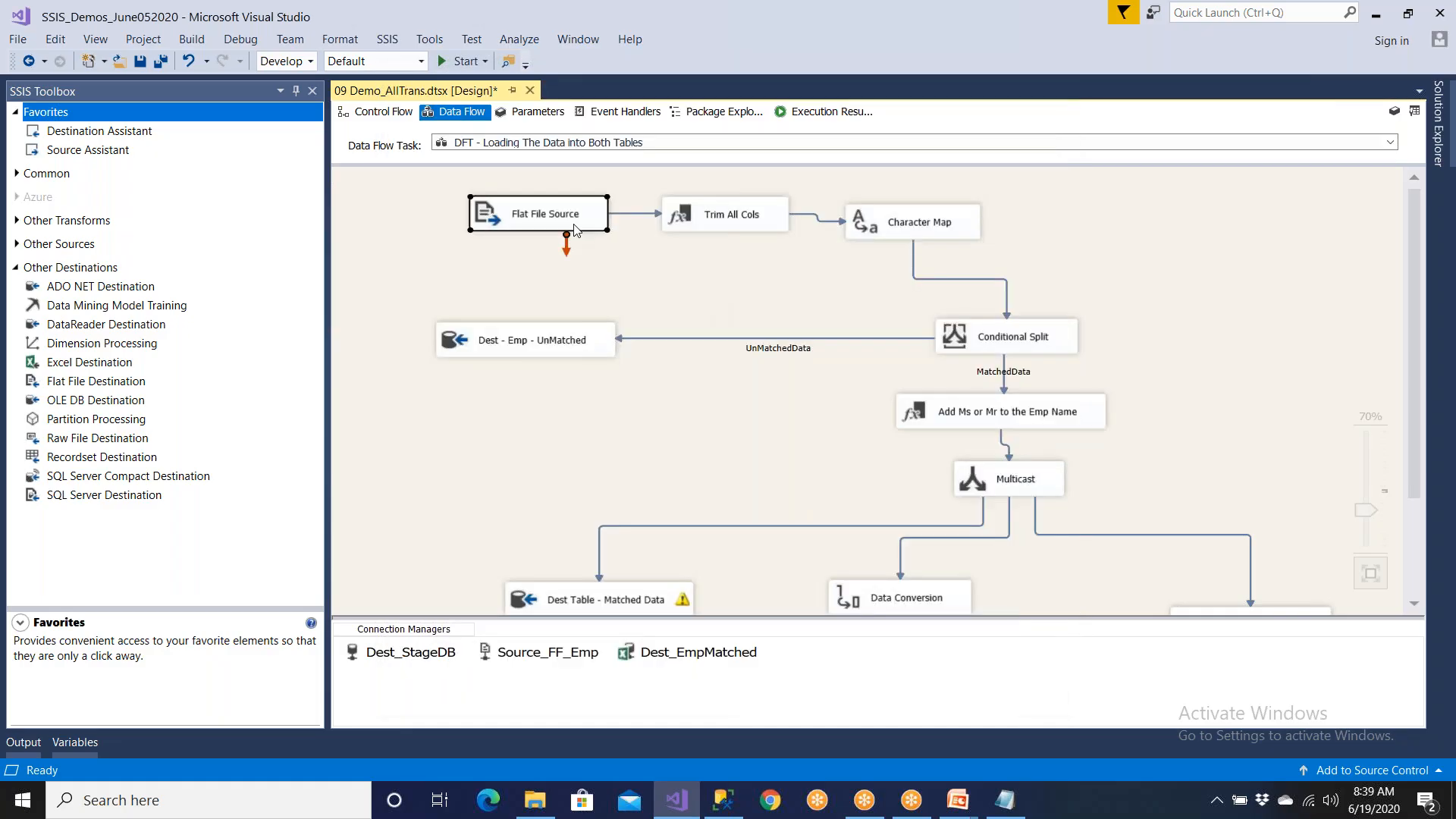
pyautogui.doubleClick(575, 229)
pyautogui.click(464, 205)
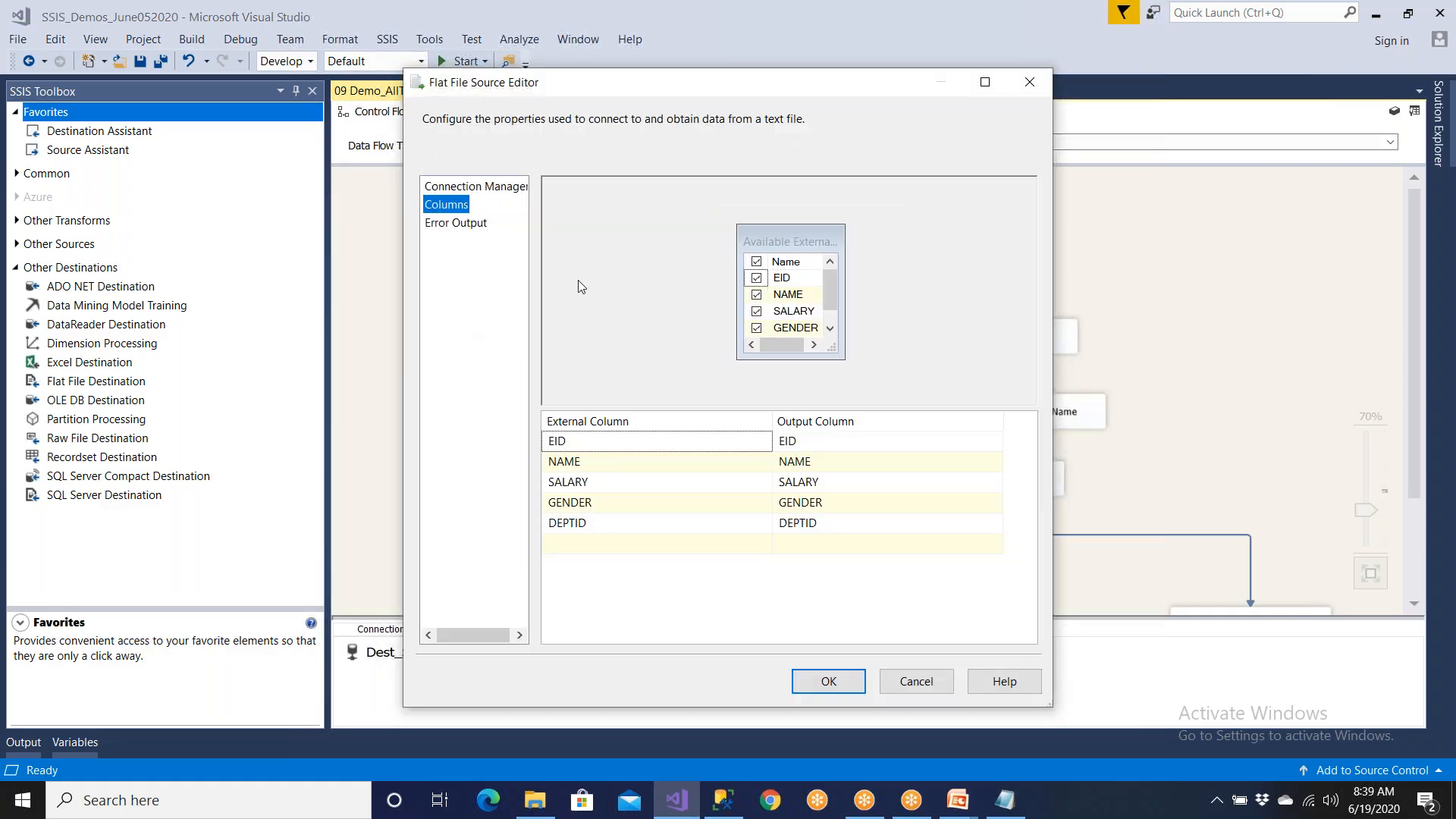
pyautogui.click(587, 526)
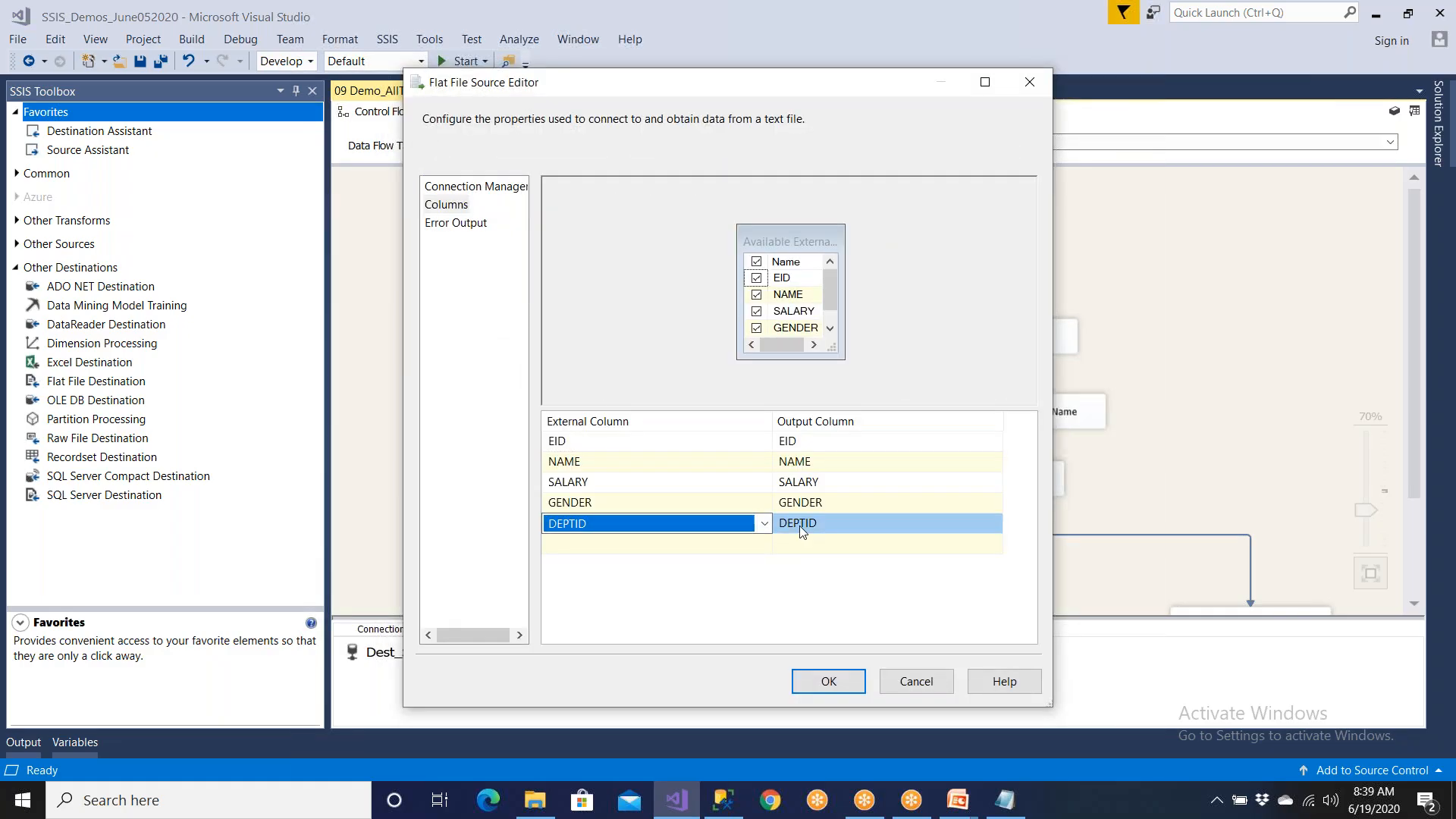
pyautogui.click(916, 681)
# - Open Emp.txt from the SSISSourceData folder on the D: drive in File Explorer, examine its employee rows, and close it
pyautogui.click(534, 802)
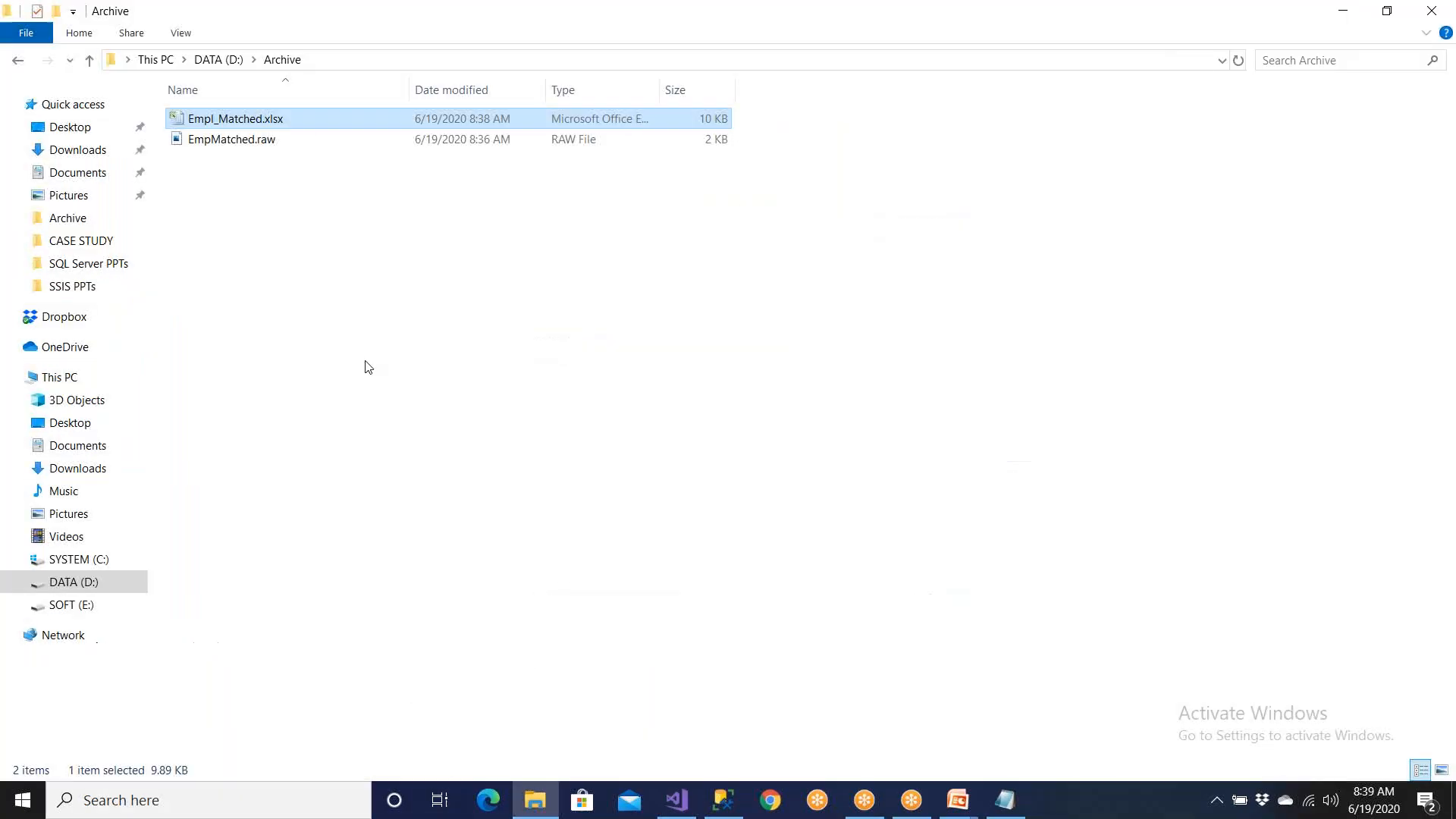
pyautogui.click(111, 580)
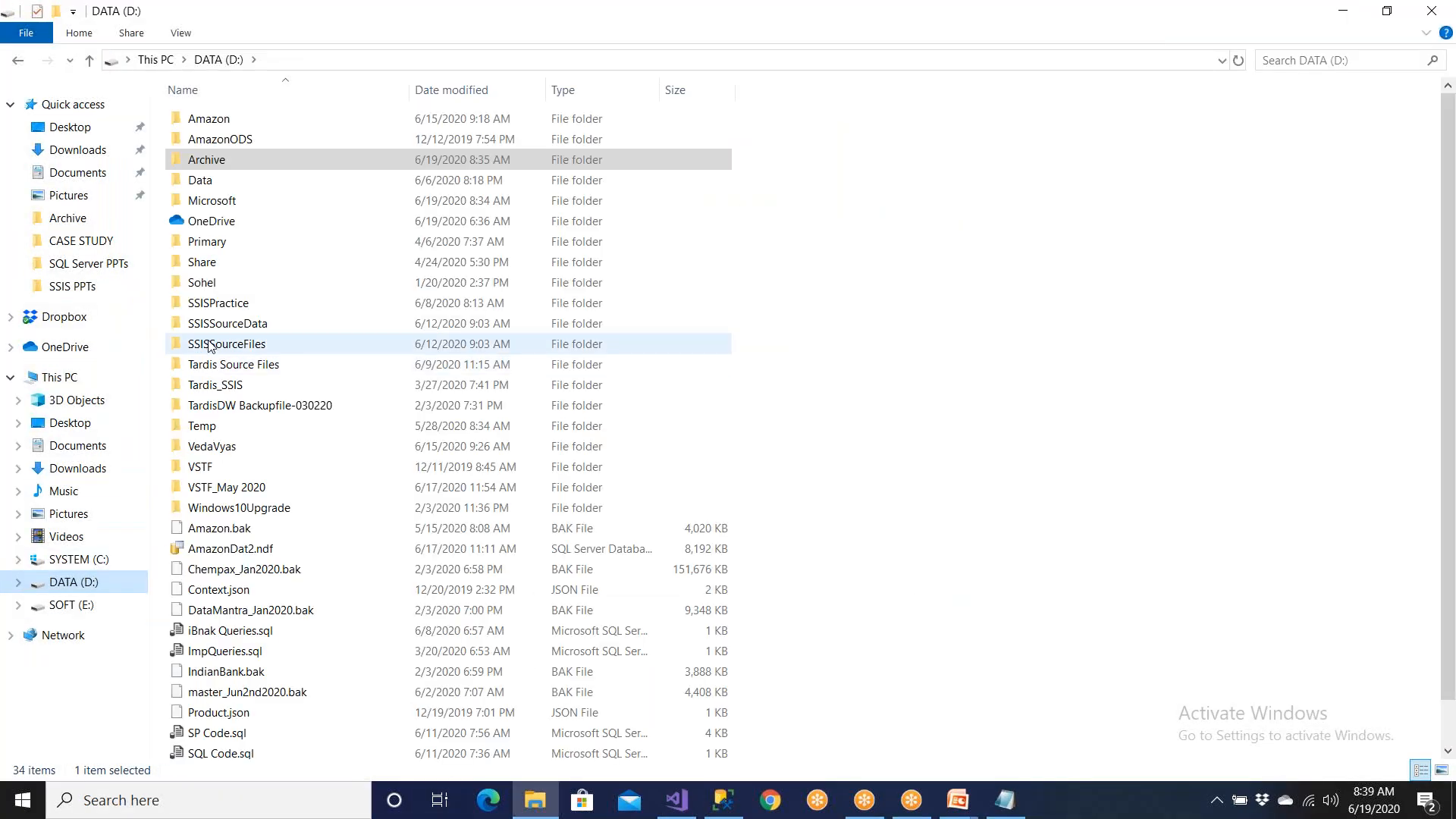
pyautogui.click(223, 325)
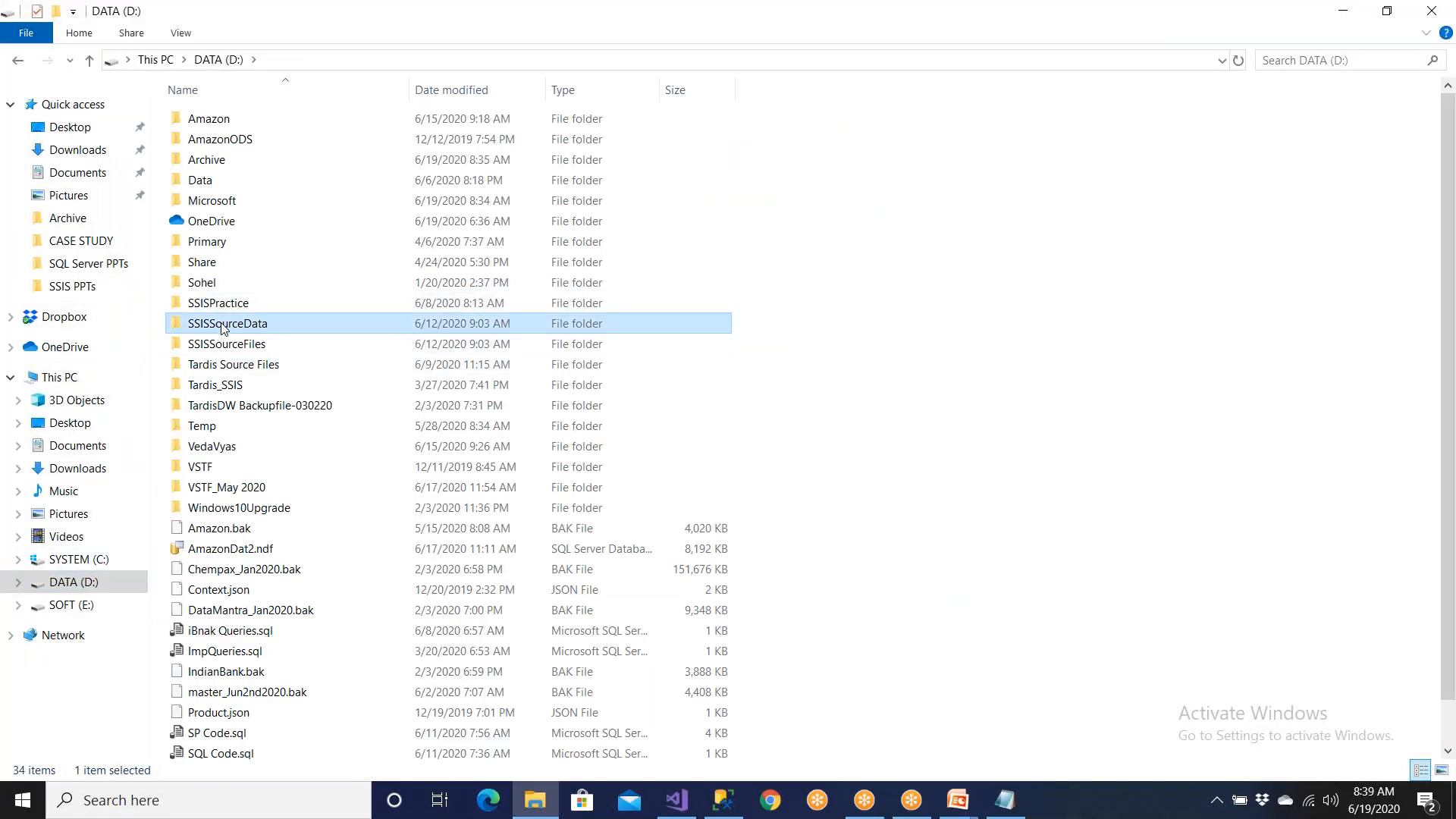
pyautogui.doubleClick(222, 325)
pyautogui.doubleClick(228, 161)
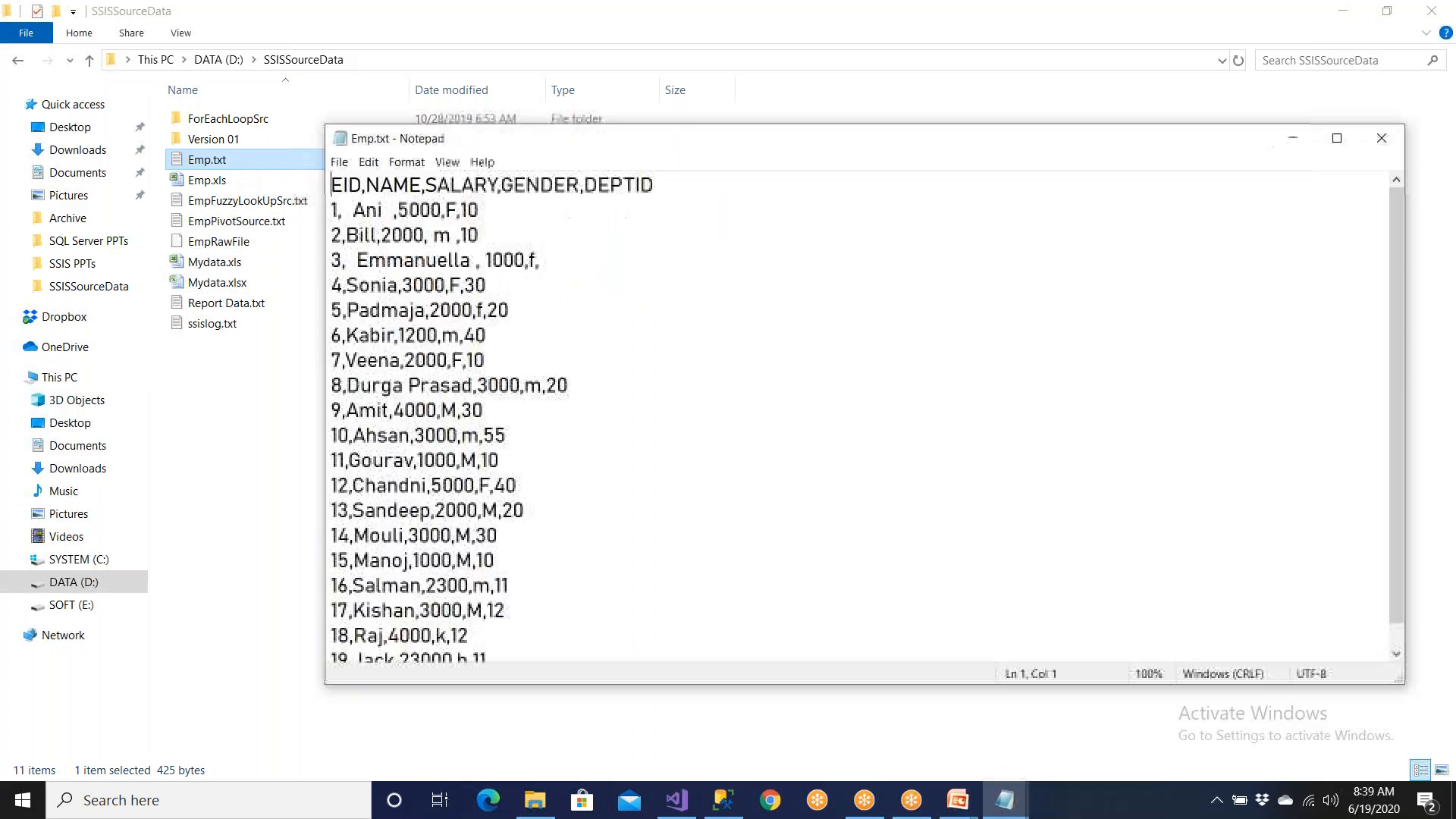
pyautogui.moveTo(467, 210); pyautogui.dragTo(413, 235)
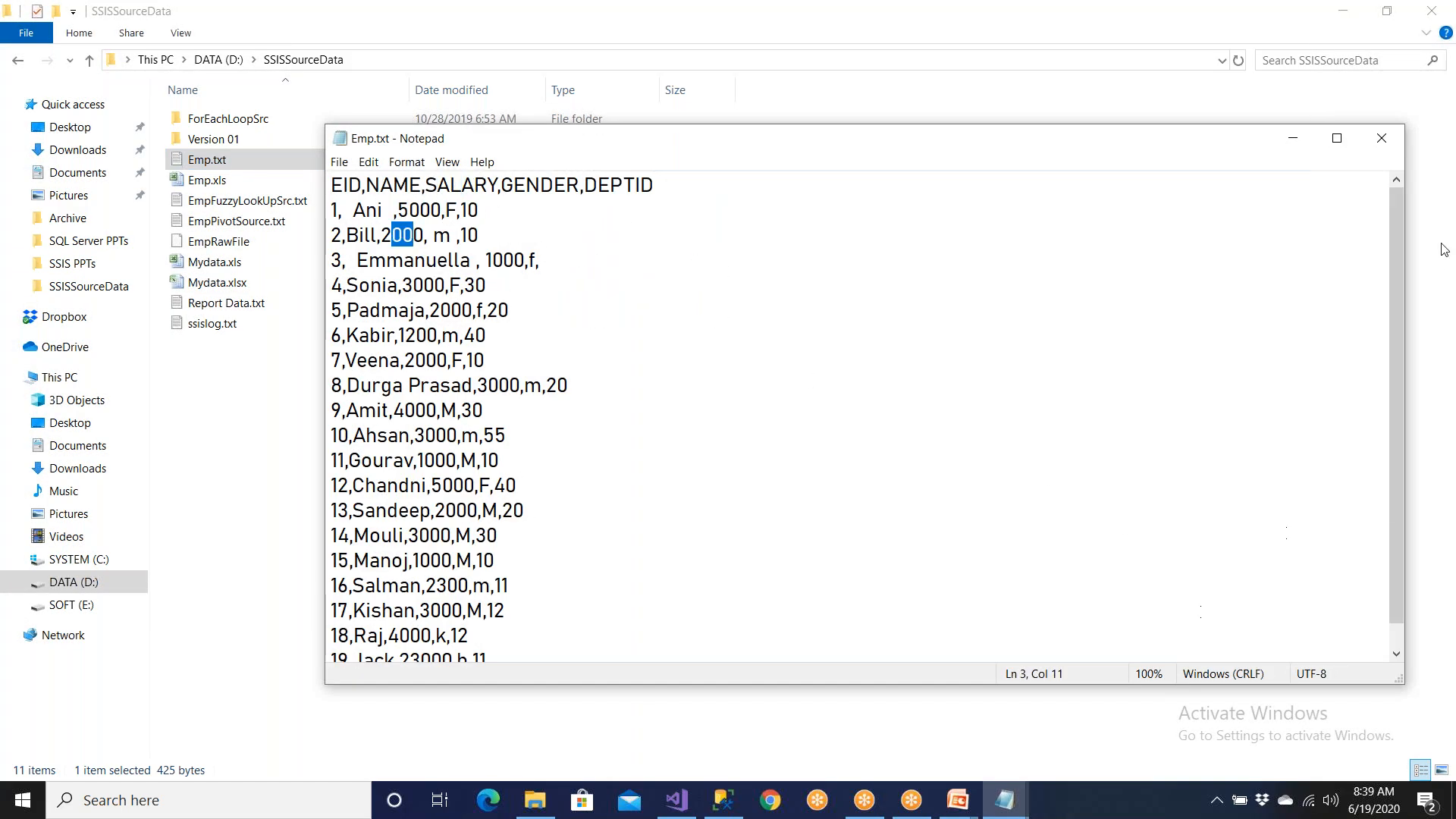
pyautogui.moveTo(497, 560); pyautogui.dragTo(331, 210)
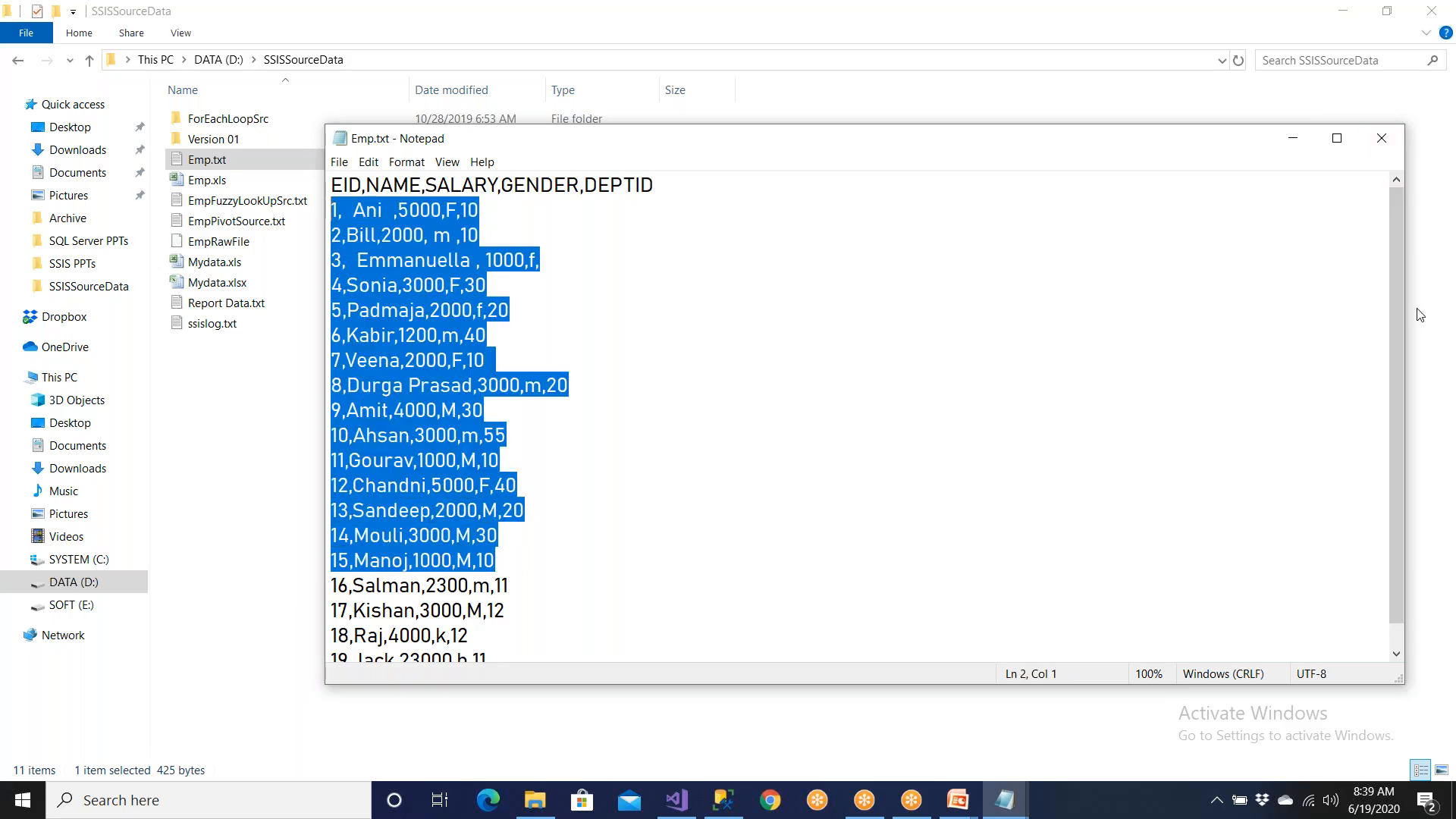
pyautogui.click(1381, 137)
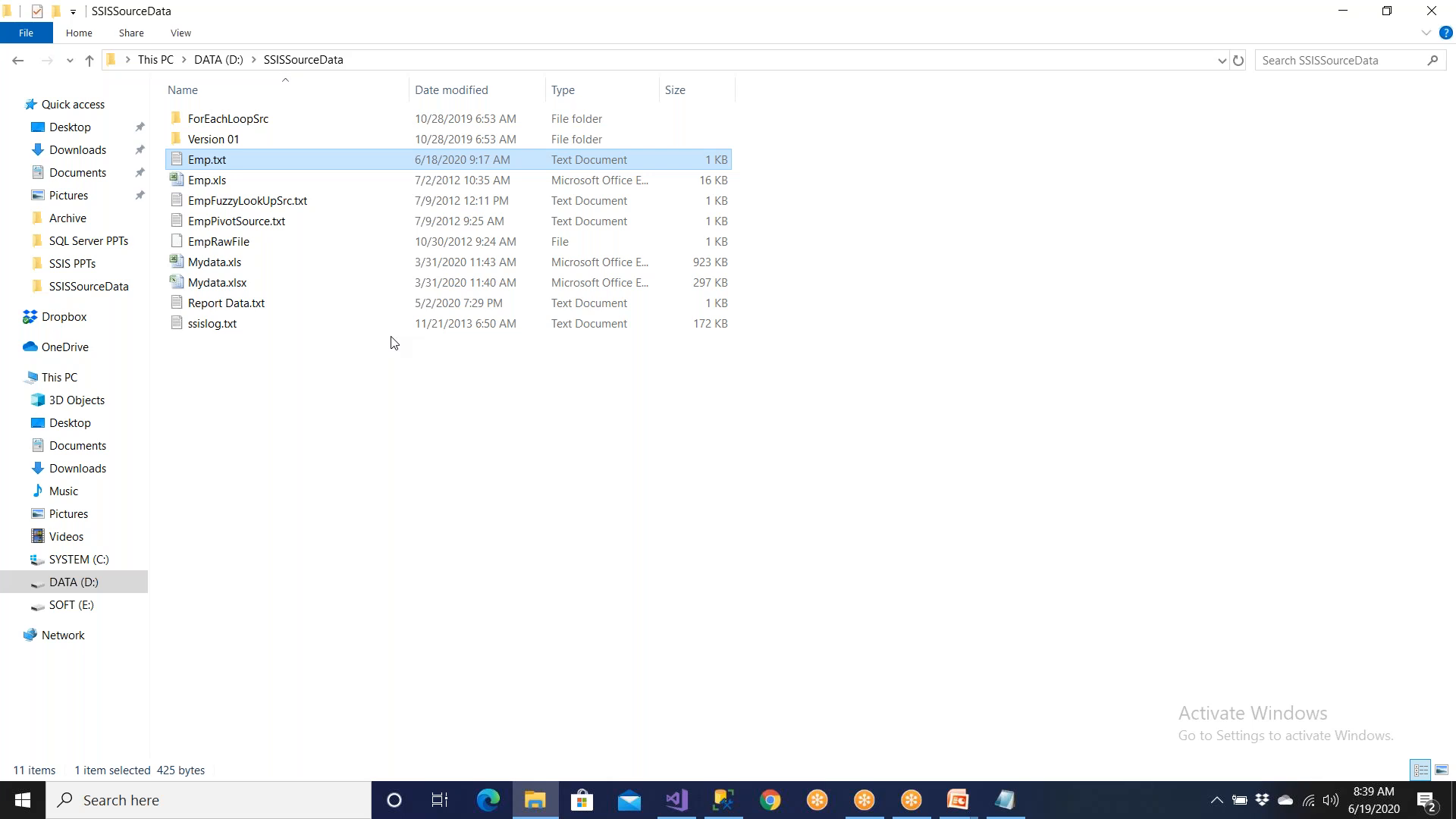
pyautogui.moveTo(702, 812)
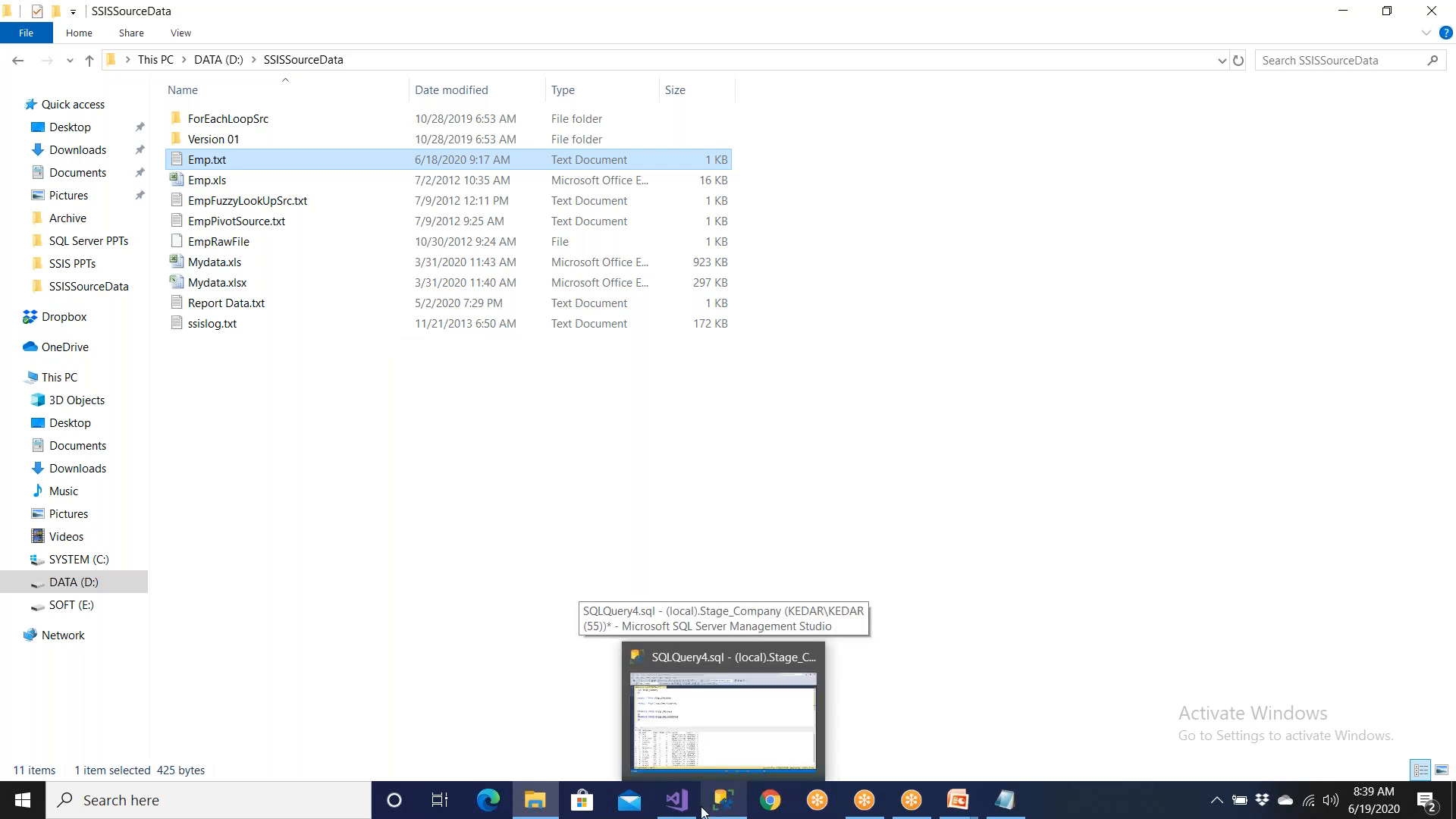
# - Switch to Visual Studio and recheck the Tax and Insert_Date derived columns and the Flat File Source connection without changing them
pyautogui.click(676, 800)
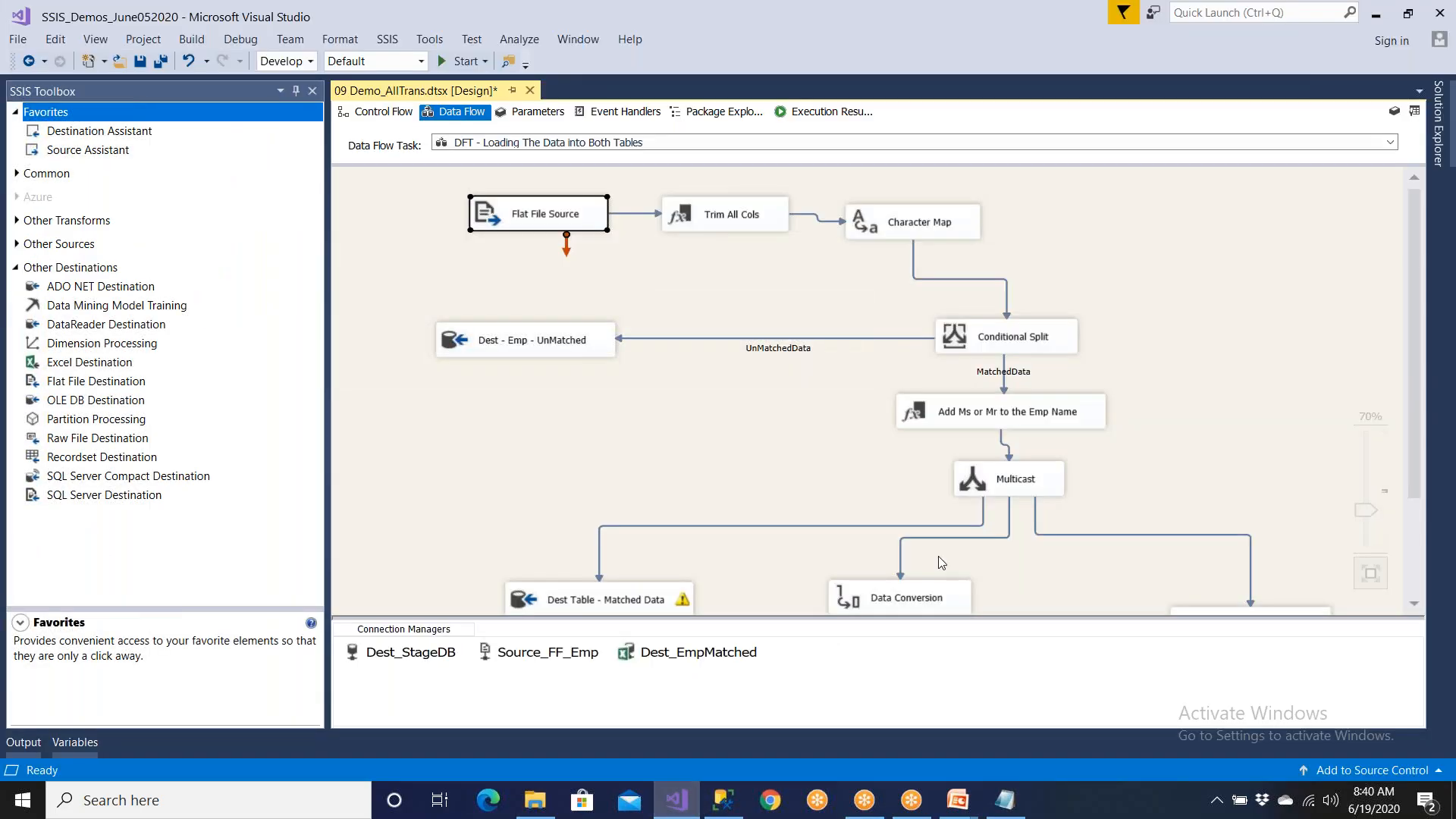
pyautogui.click(1041, 426)
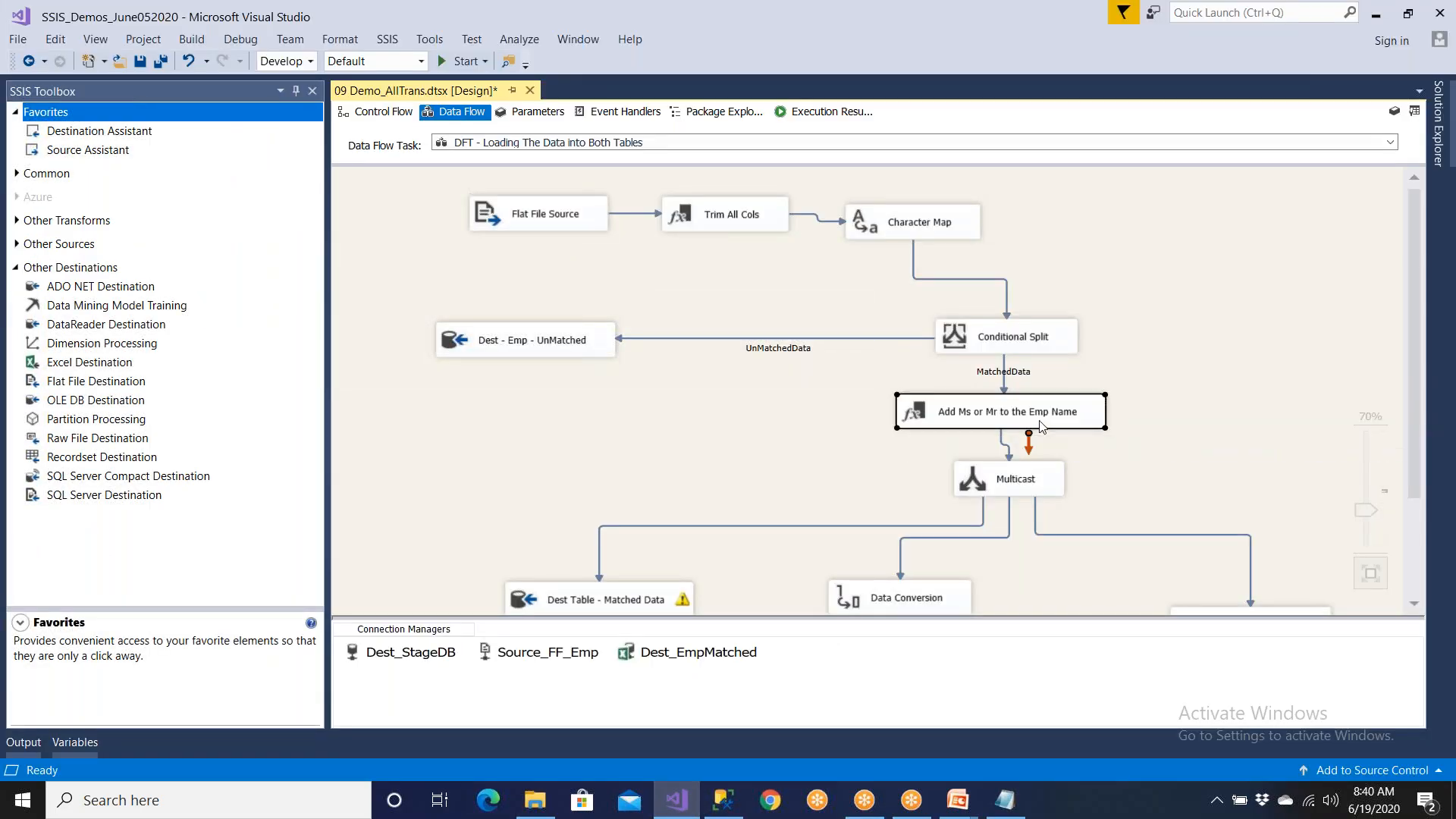
pyautogui.doubleClick(1041, 426)
pyautogui.click(444, 455)
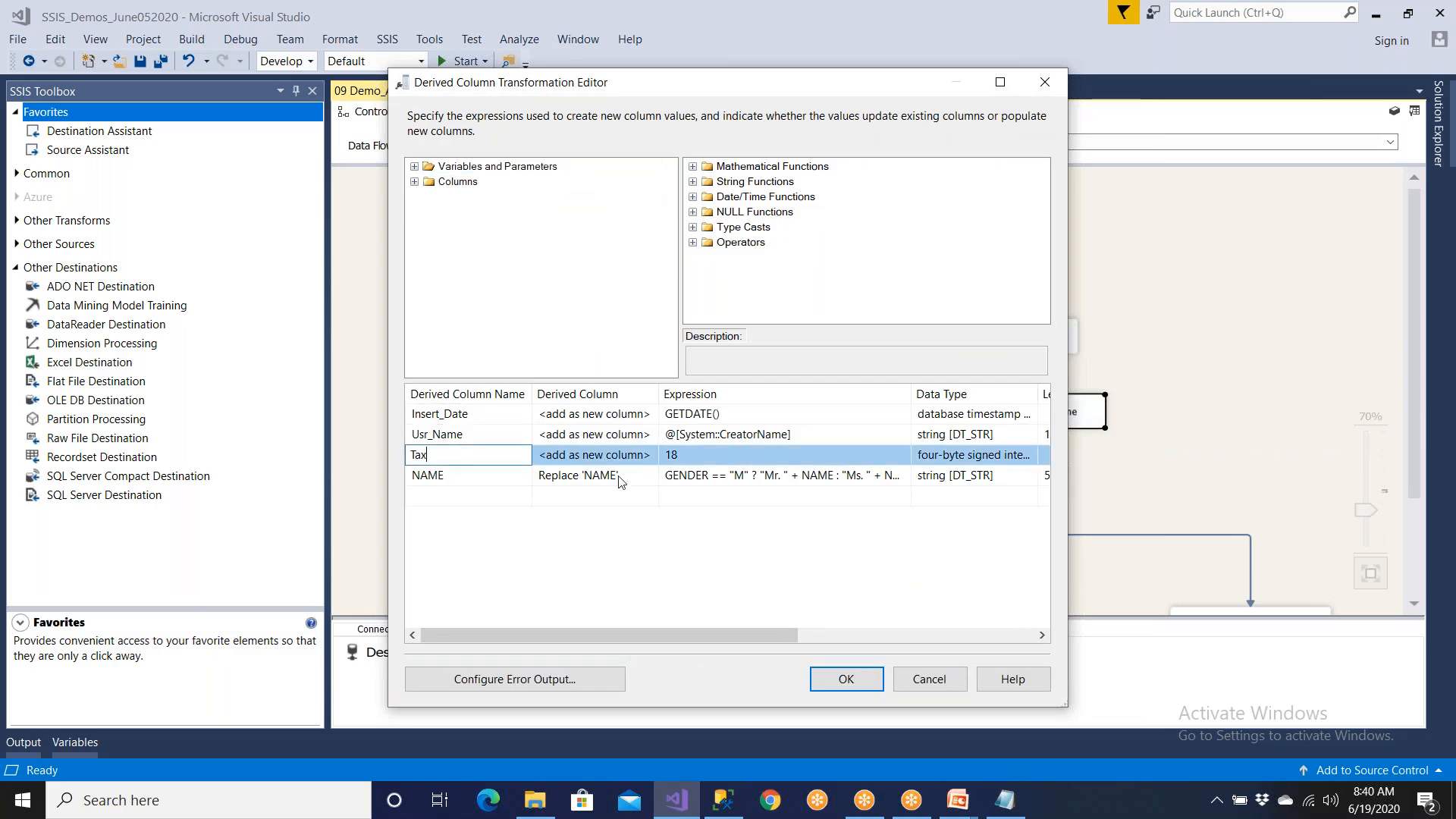
pyautogui.click(688, 456)
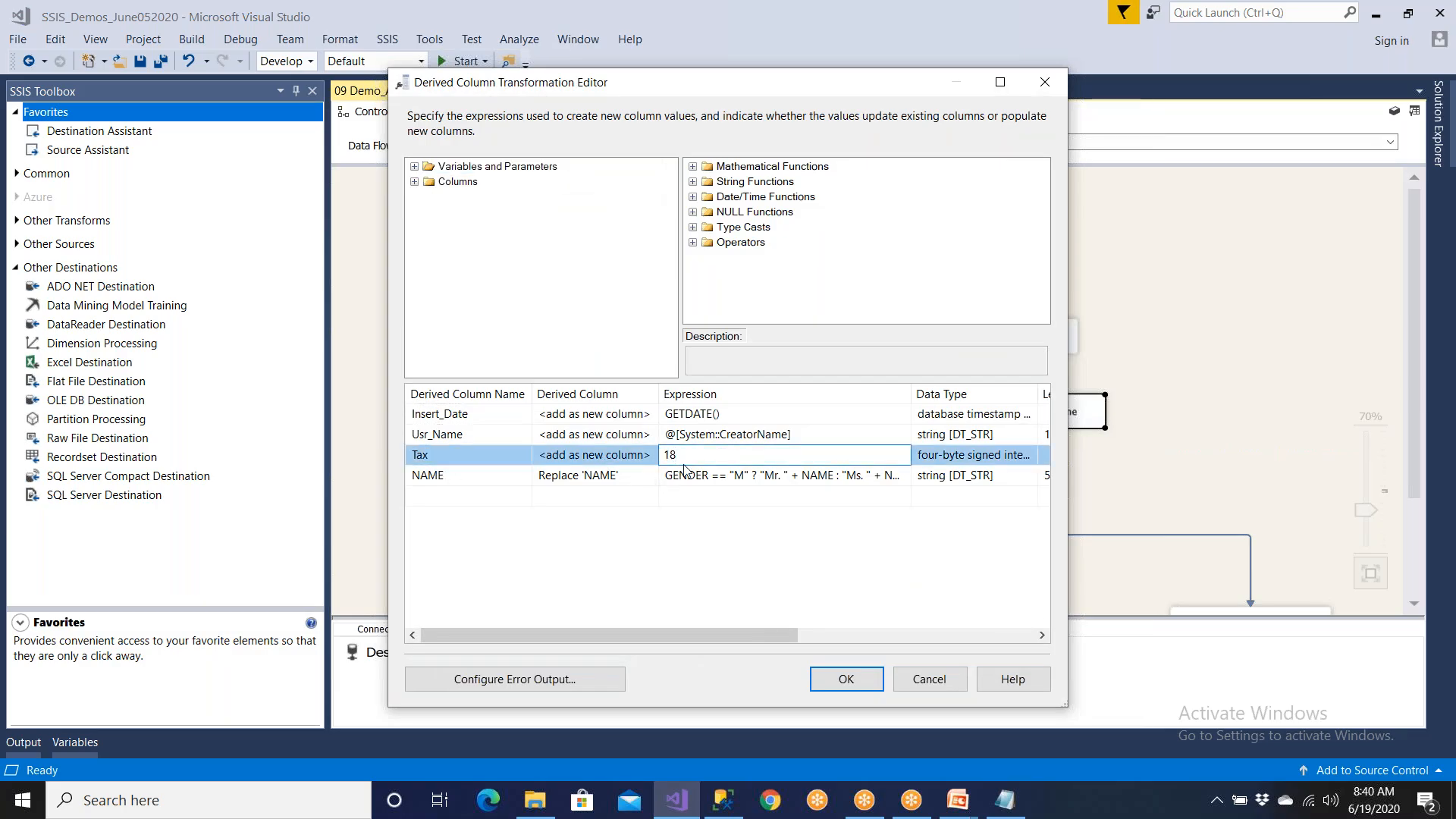
pyautogui.click(482, 416)
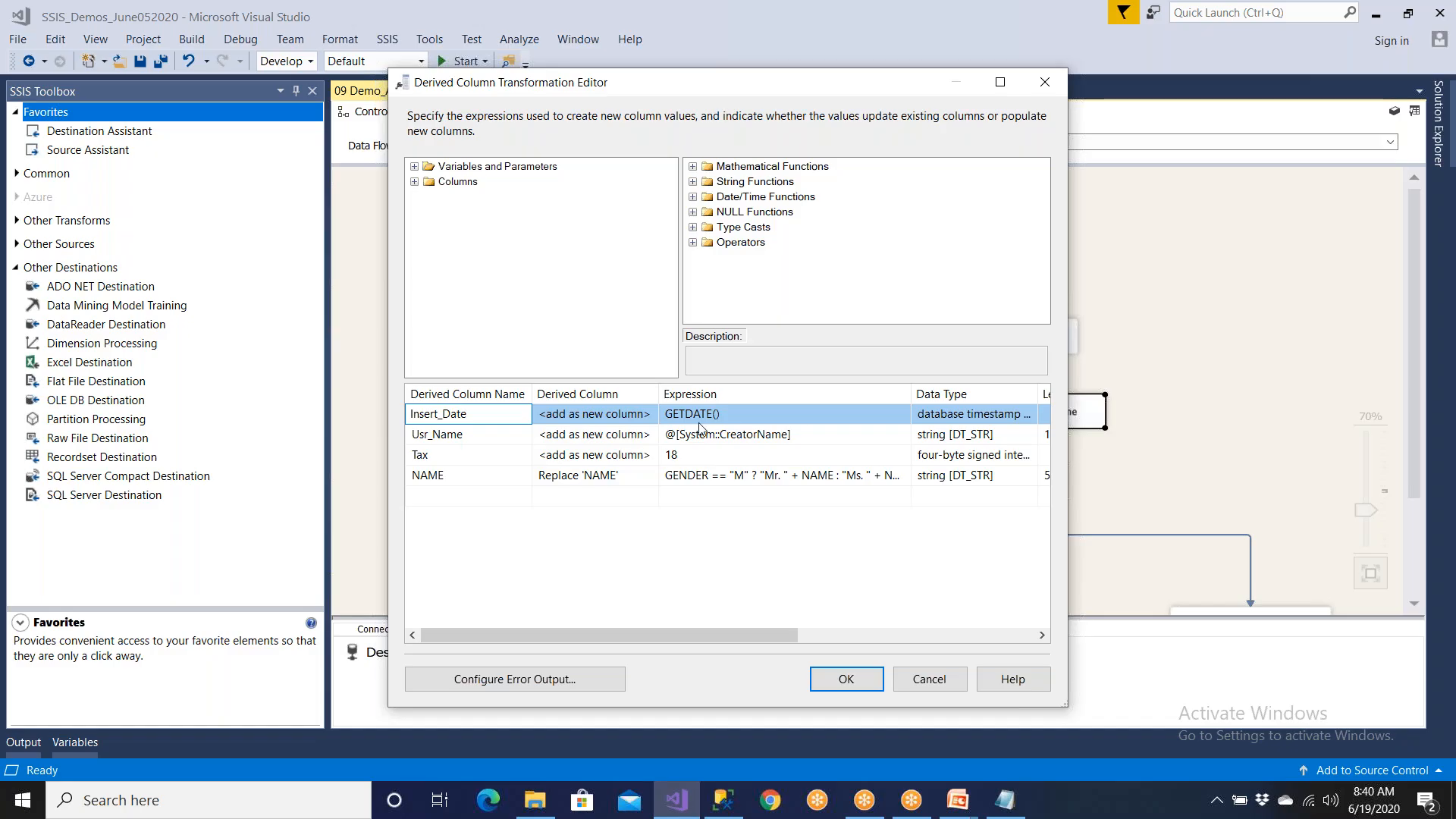
pyautogui.click(925, 682)
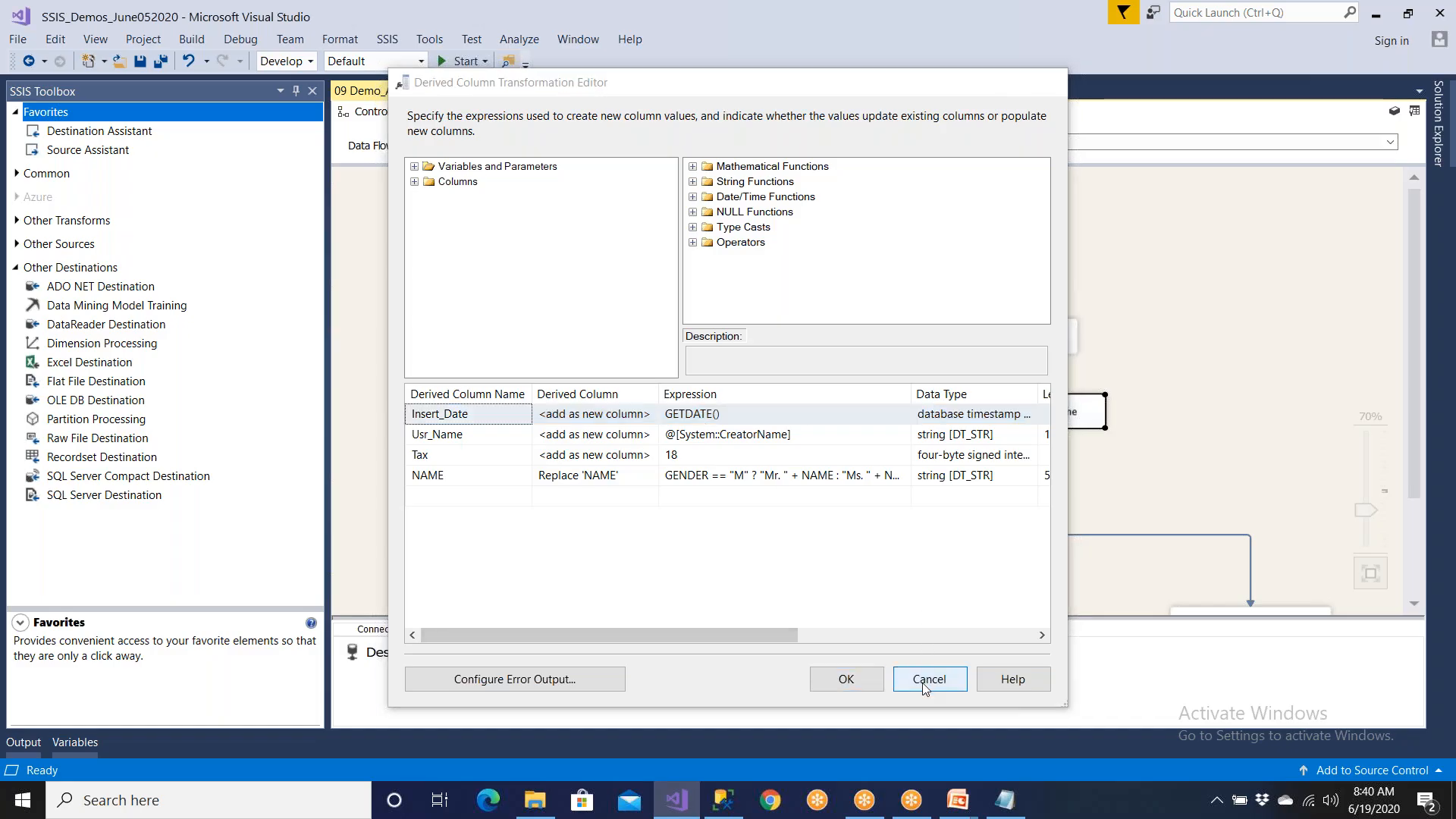
pyautogui.doubleClick(586, 224)
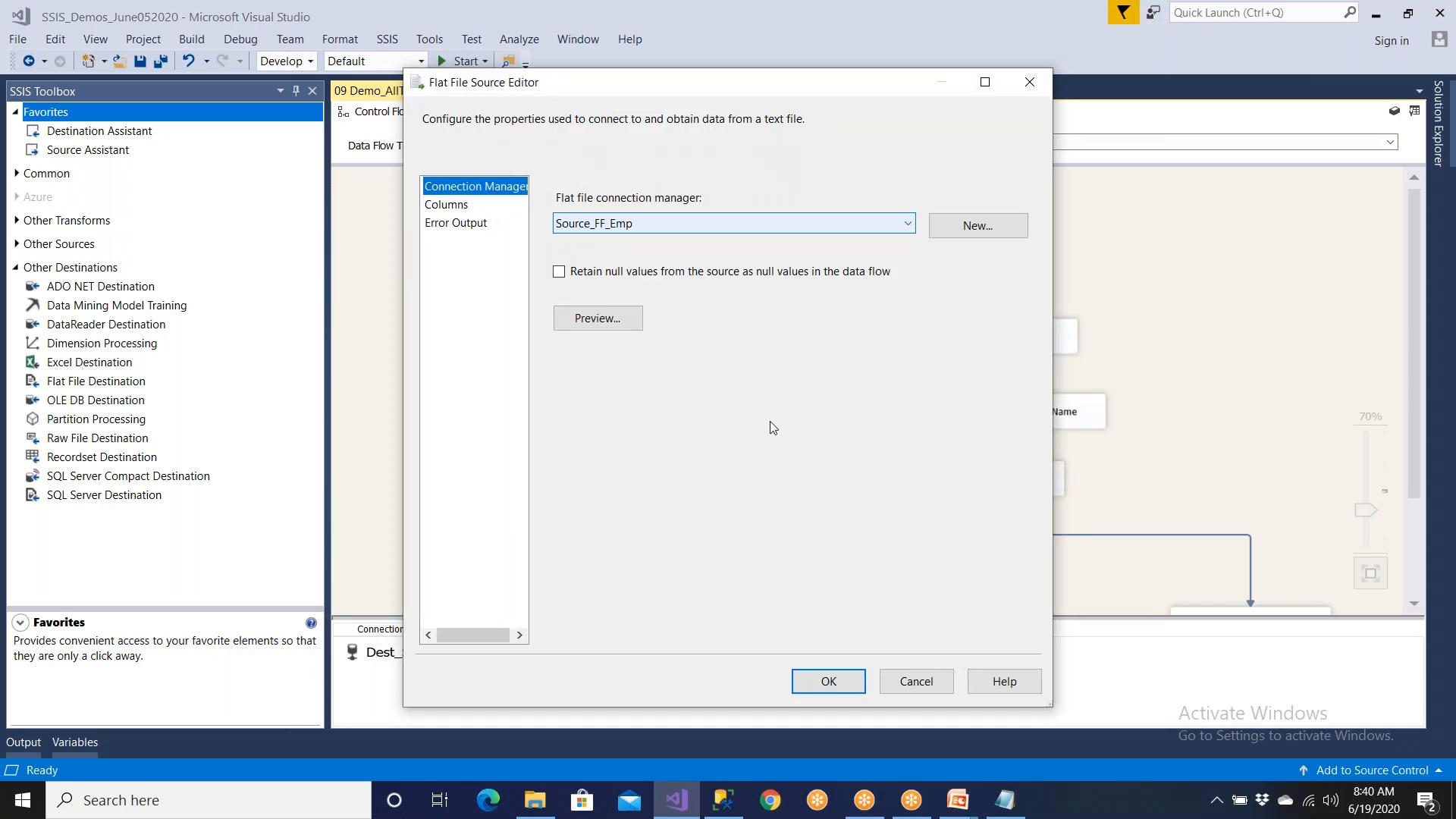
pyautogui.click(908, 685)
# - Review the output aliases, data types and lengths in the Data Conversion transformation, widening the Data Type column to read it fully
pyautogui.scroll(-3, 962, 562)
pyautogui.click(943, 468)
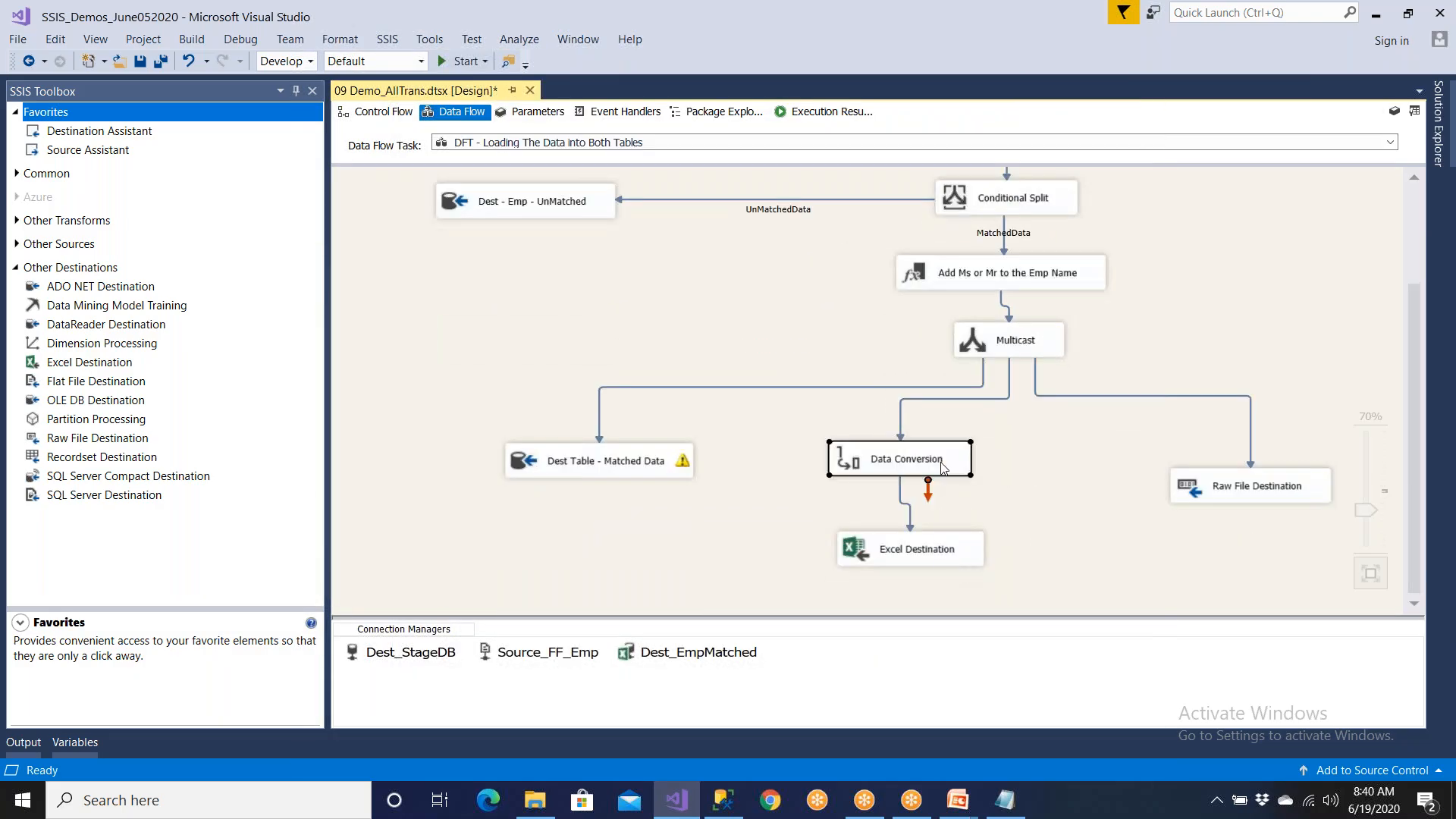
pyautogui.doubleClick(943, 469)
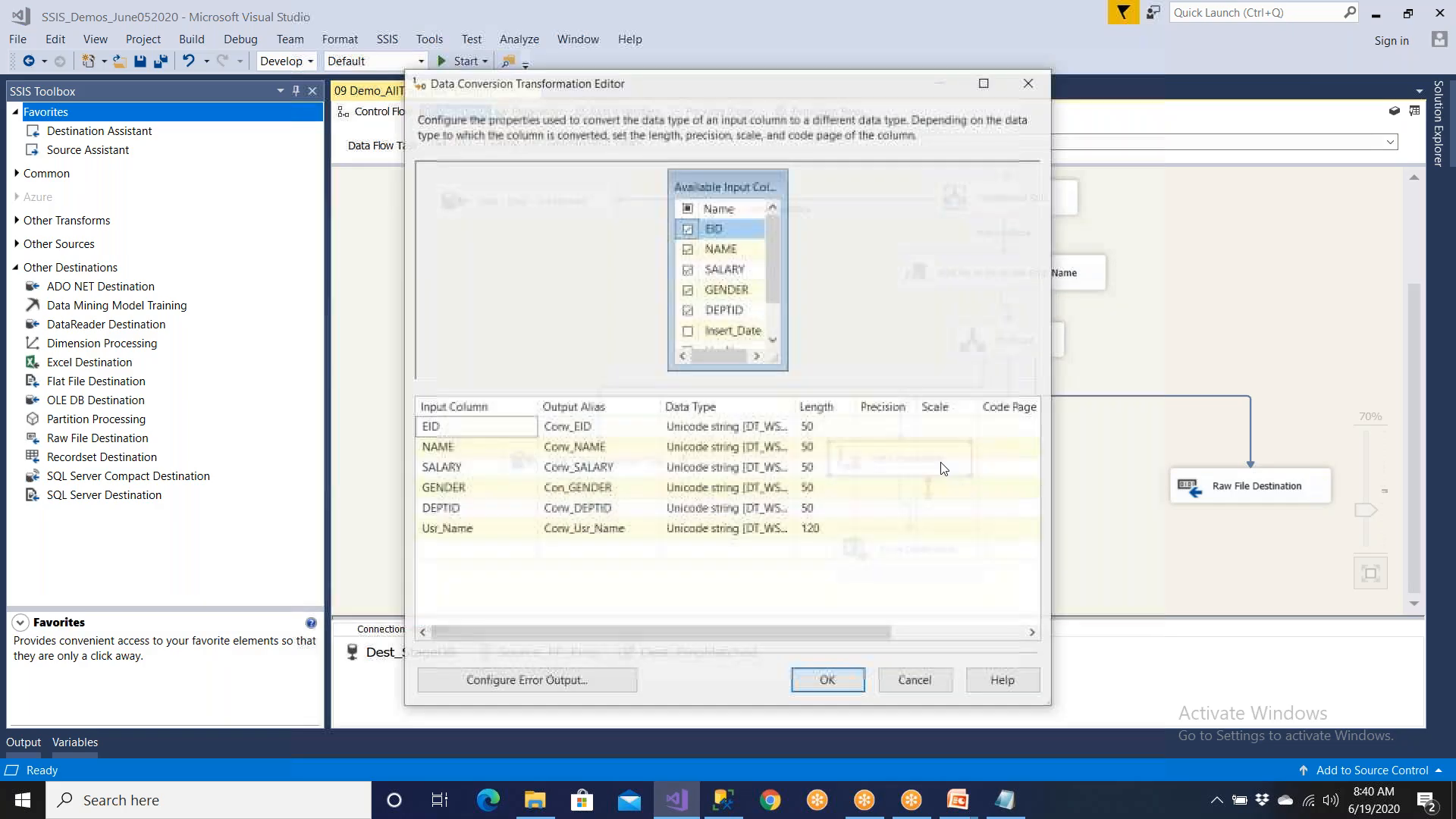
pyautogui.moveTo(796, 406); pyautogui.dragTo(891, 406)
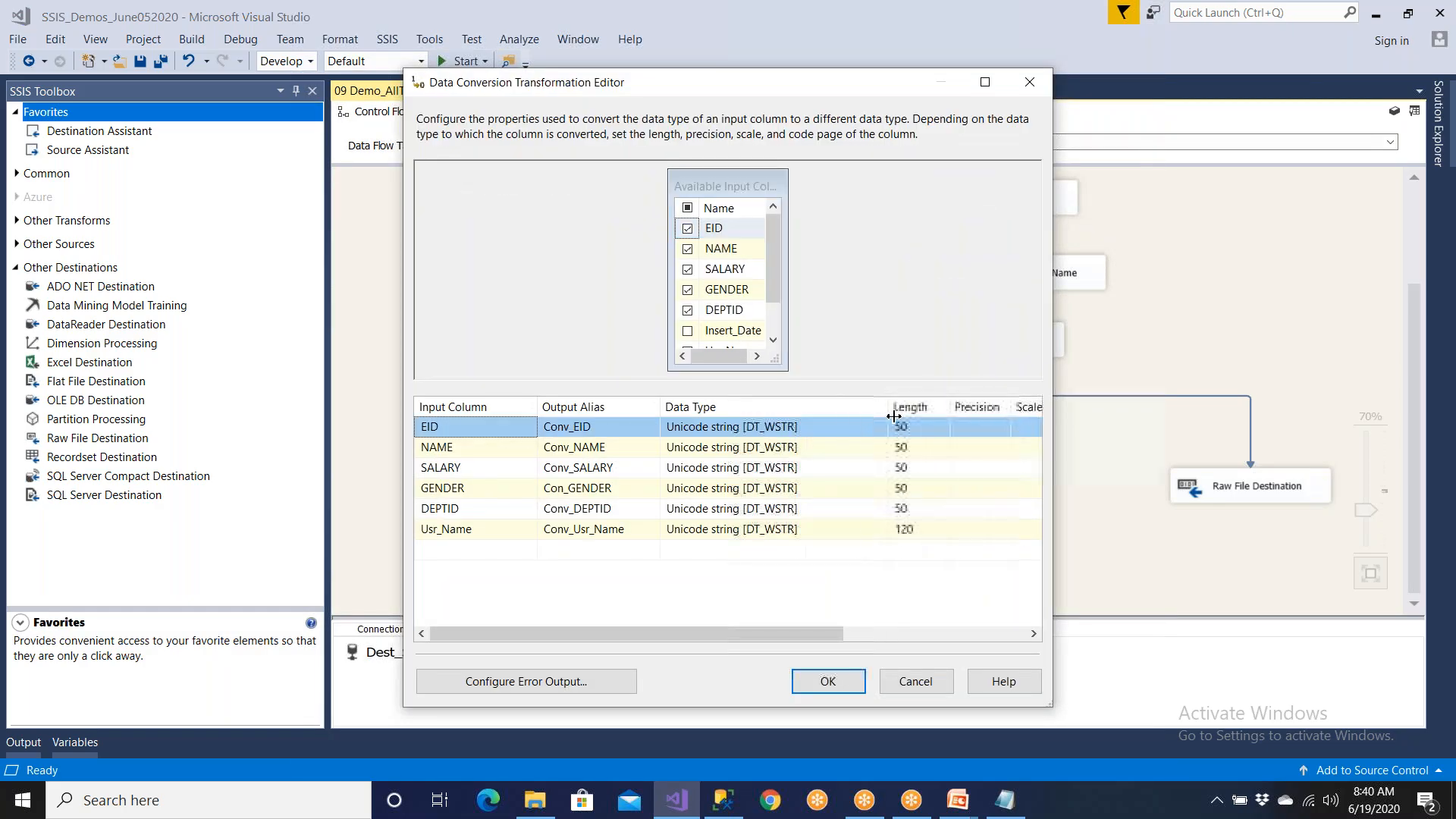
pyautogui.click(852, 686)
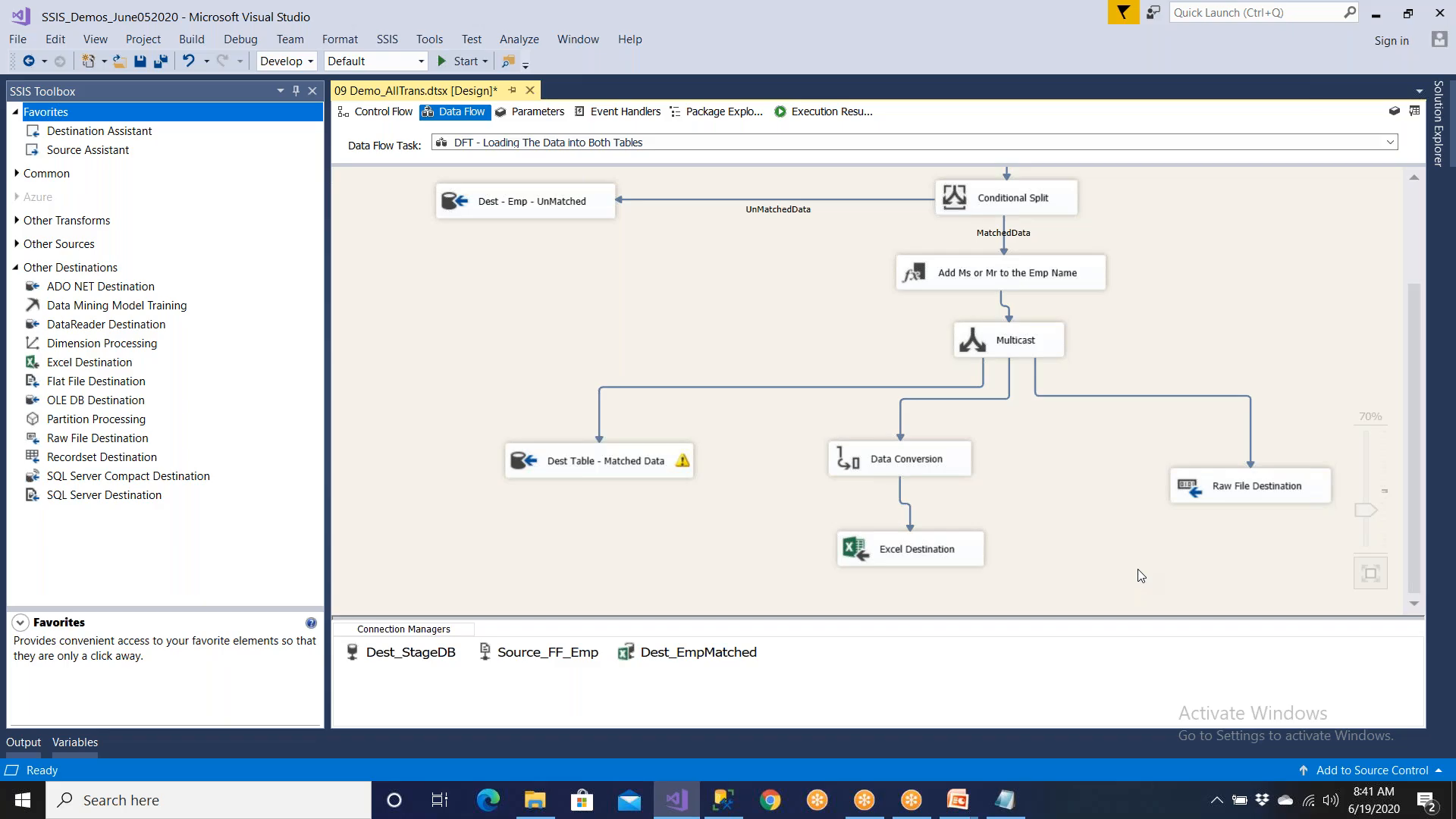
# - Save the 09 Demo_AllTrans.dtsx package and locate the Raw File Source among the other sources in the SSIS Toolbox
pyautogui.click(1234, 497)
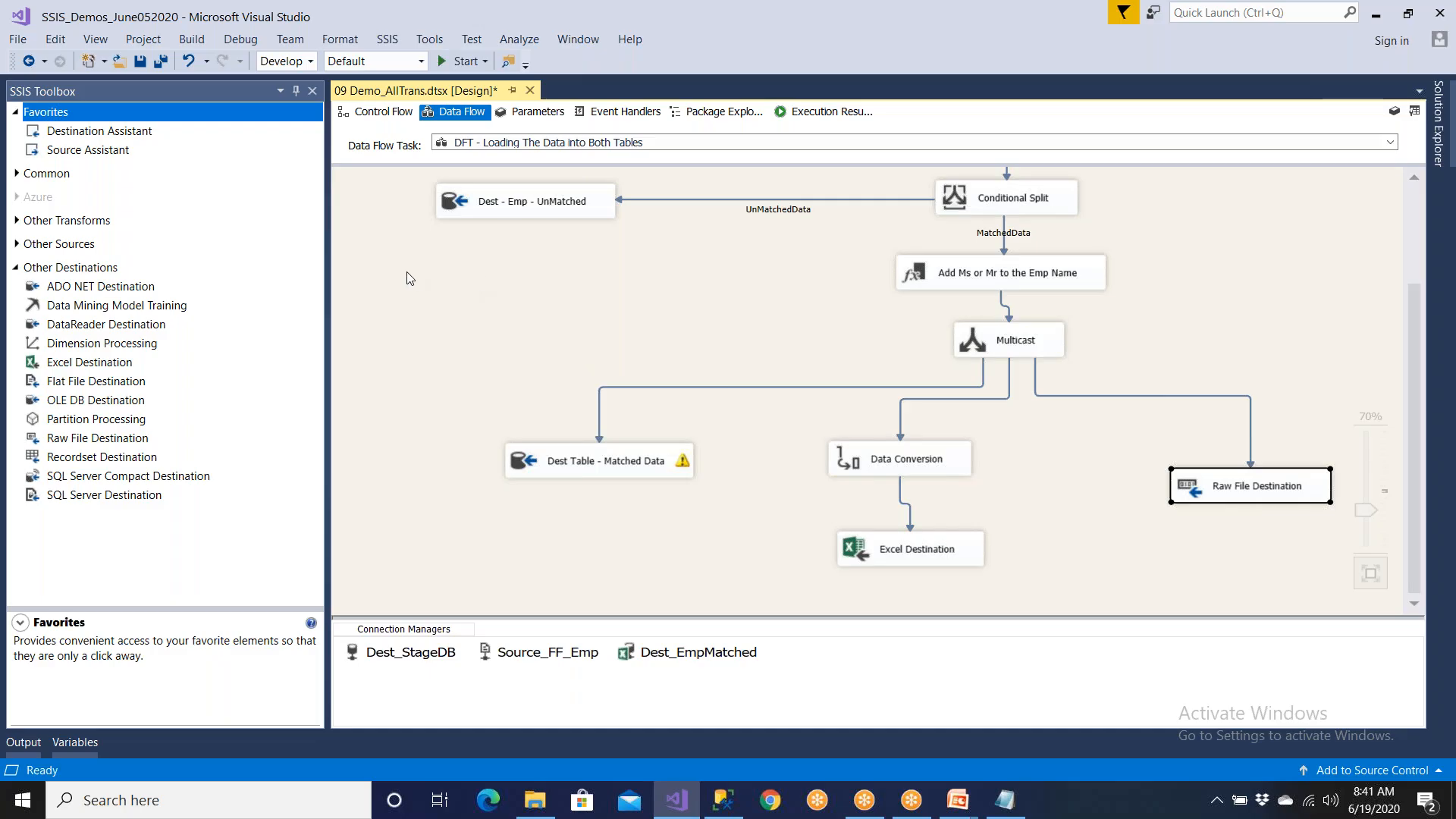
pyautogui.click(141, 62)
pyautogui.click(17, 269)
pyautogui.click(17, 221)
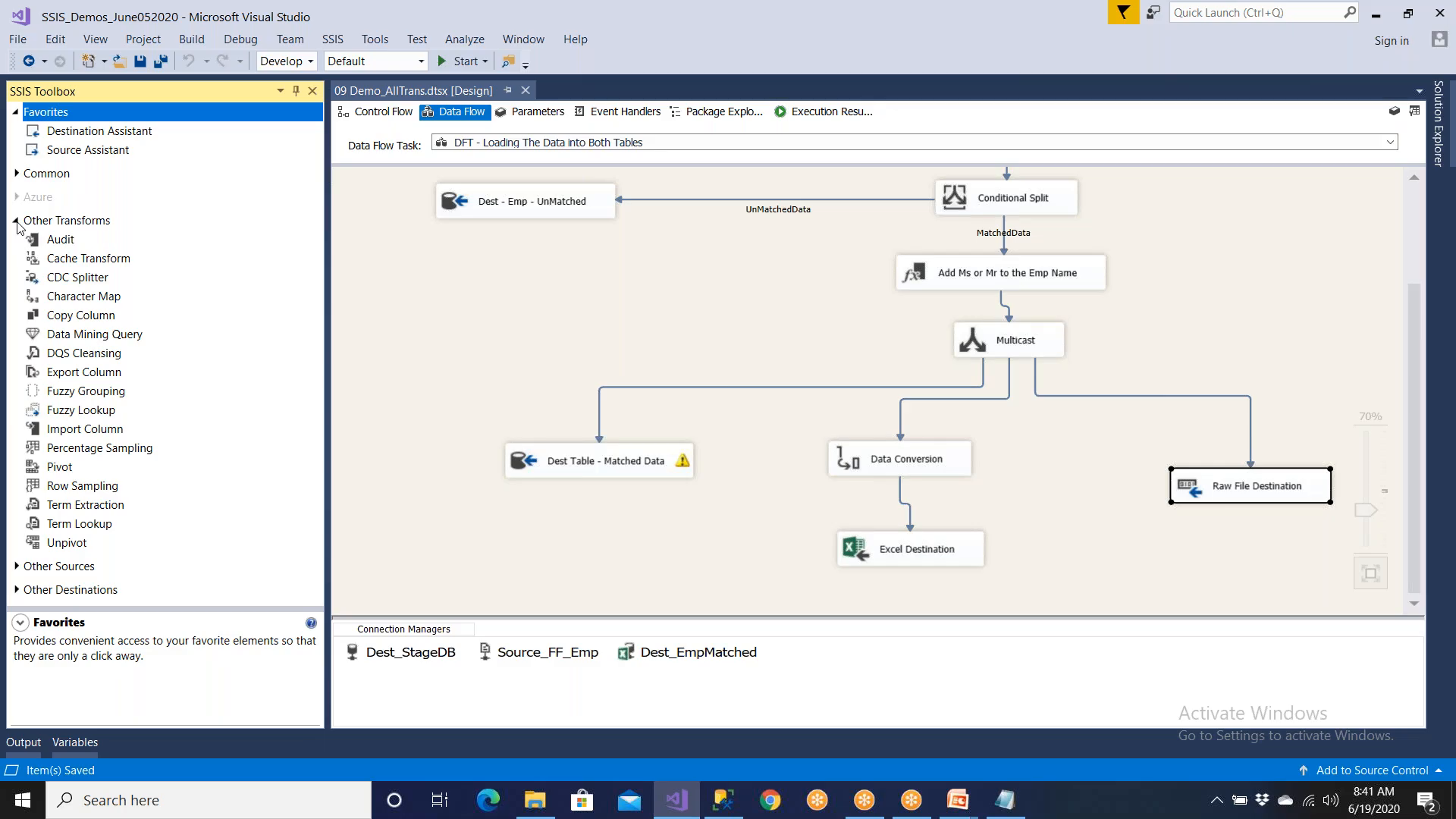
pyautogui.click(17, 221)
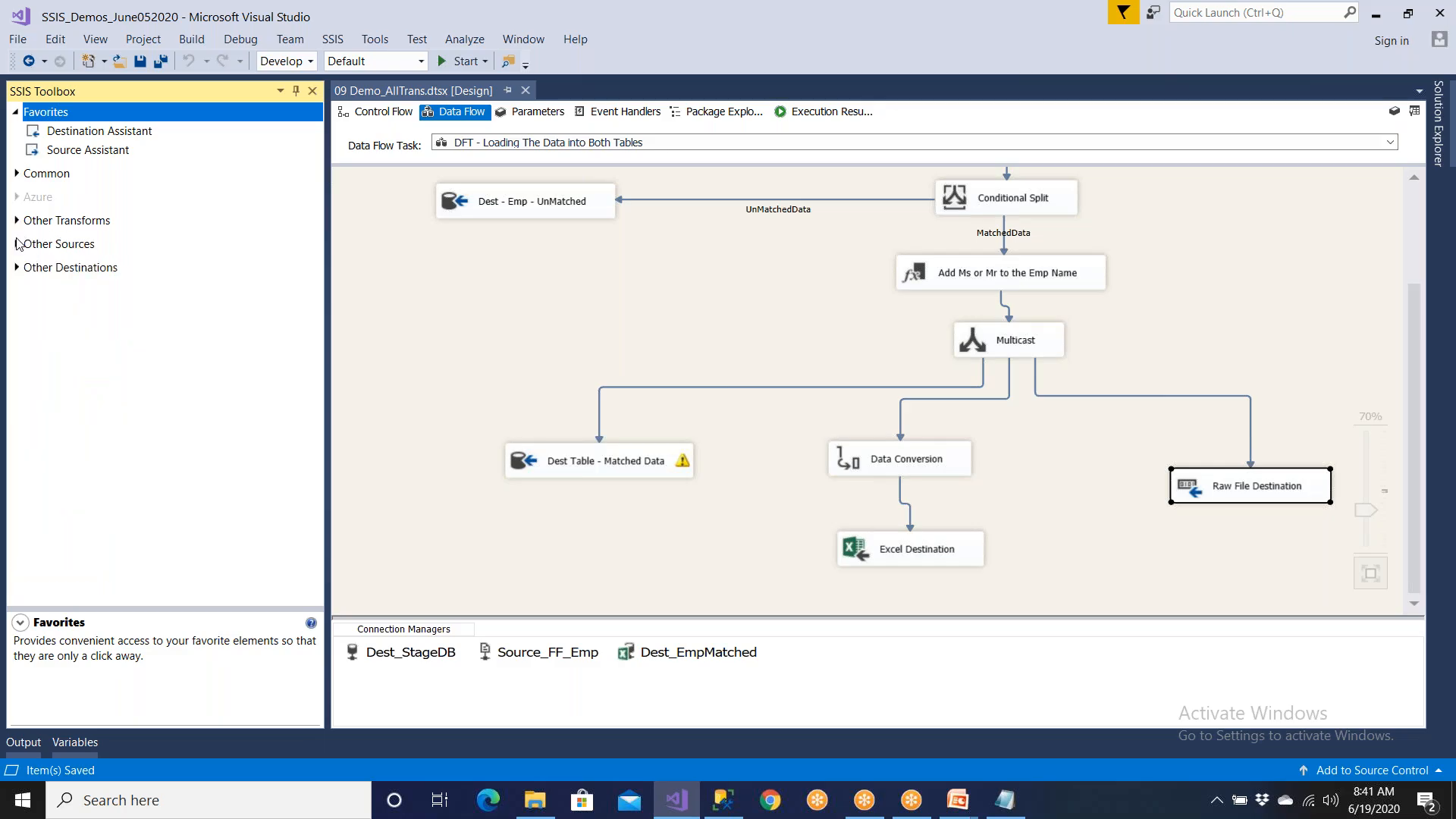
pyautogui.click(16, 244)
pyautogui.click(65, 368)
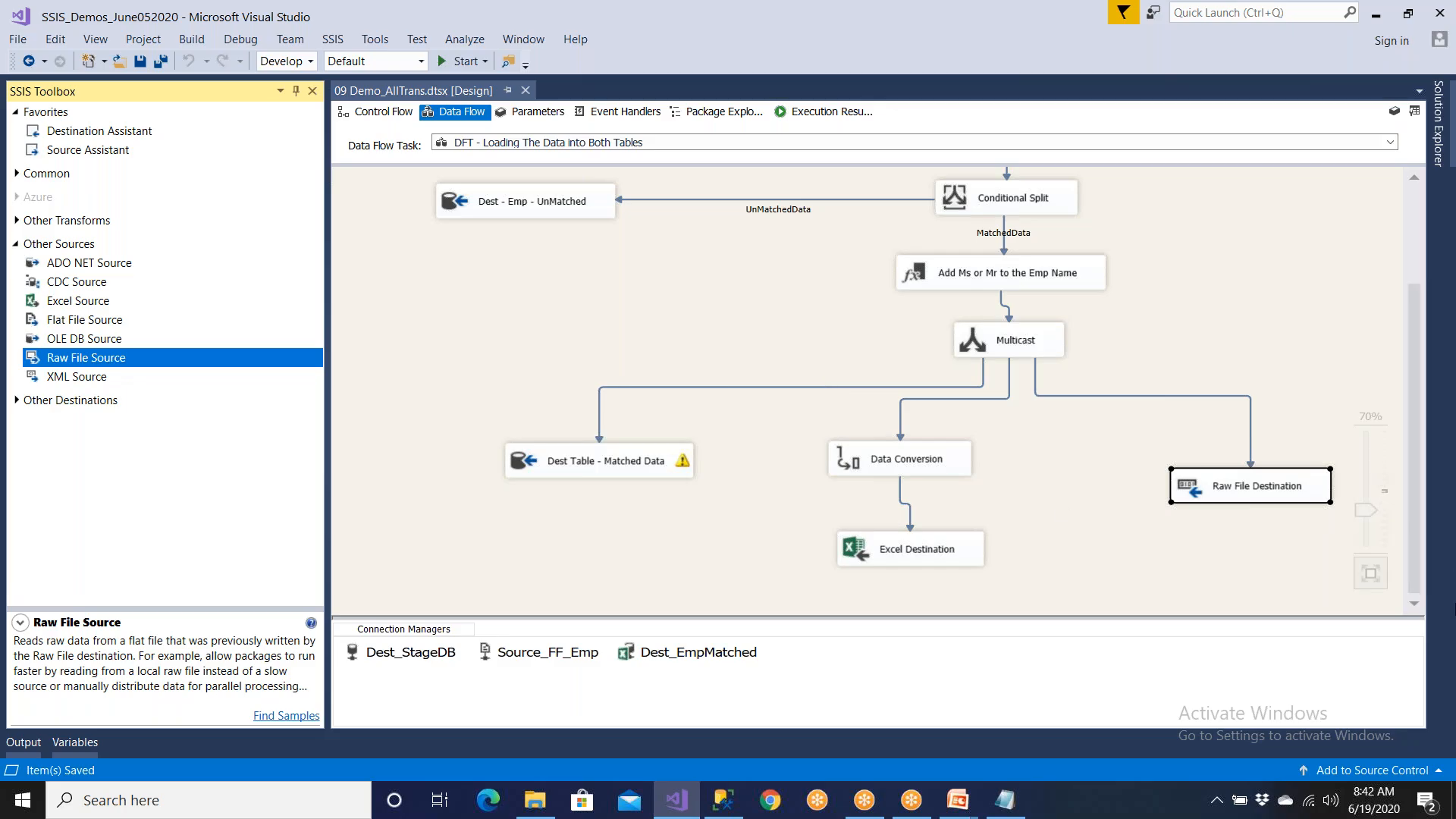
pyautogui.click(1331, 391)
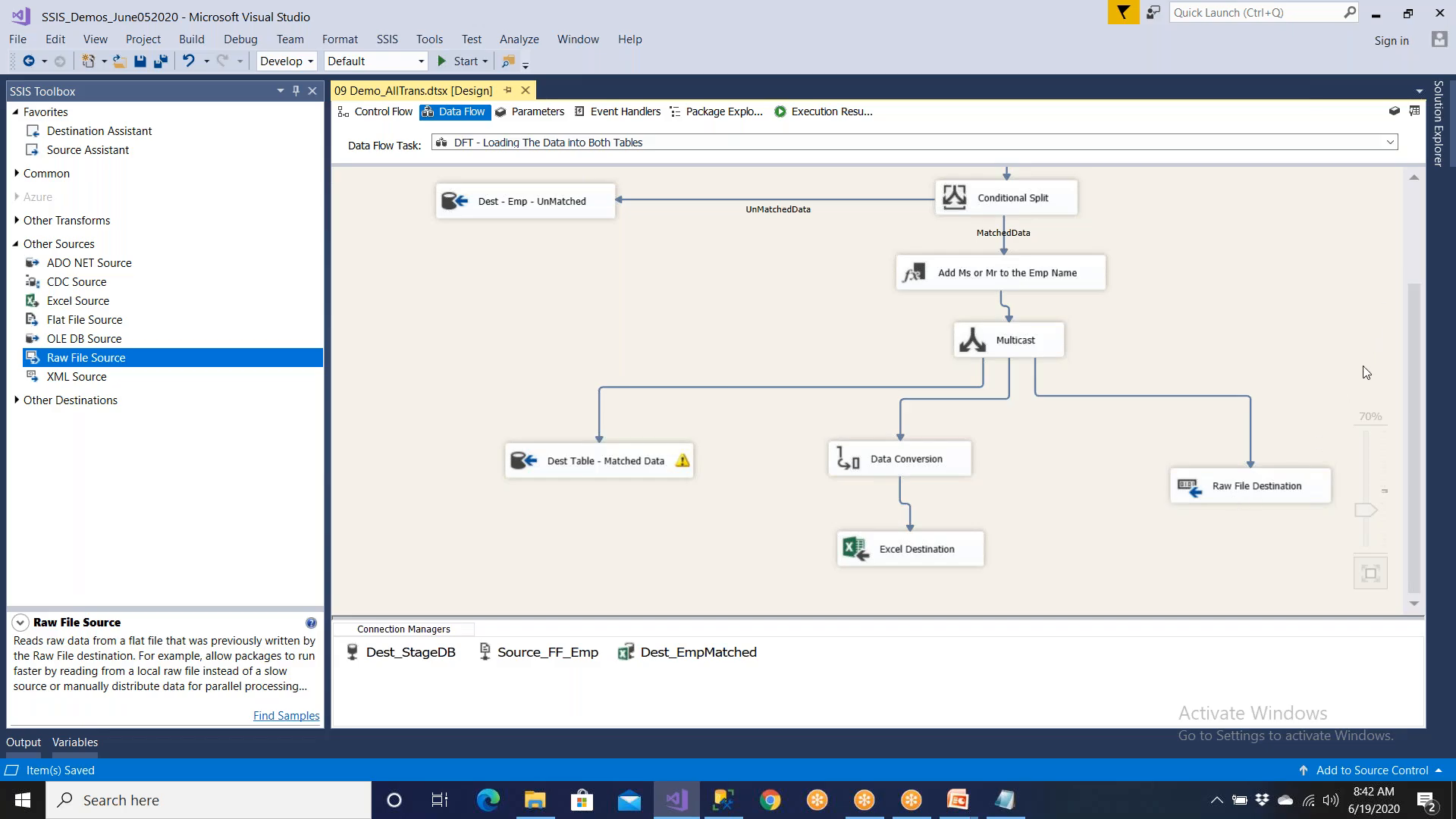
# - Switch to File Explorer and open the Archive folder on the D: drive
pyautogui.scroll(3, 1363, 366)
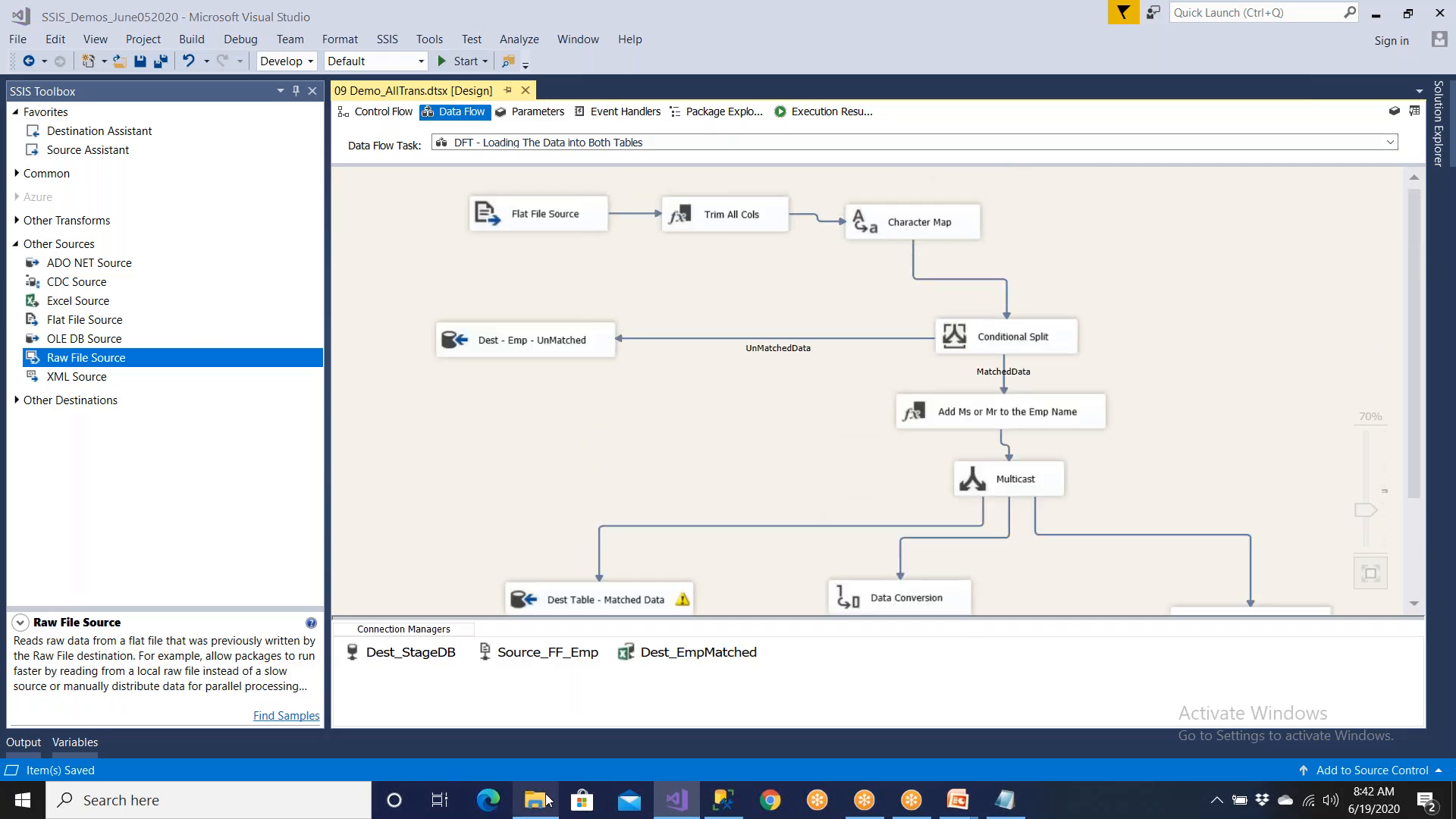
pyautogui.click(546, 794)
pyautogui.click(80, 582)
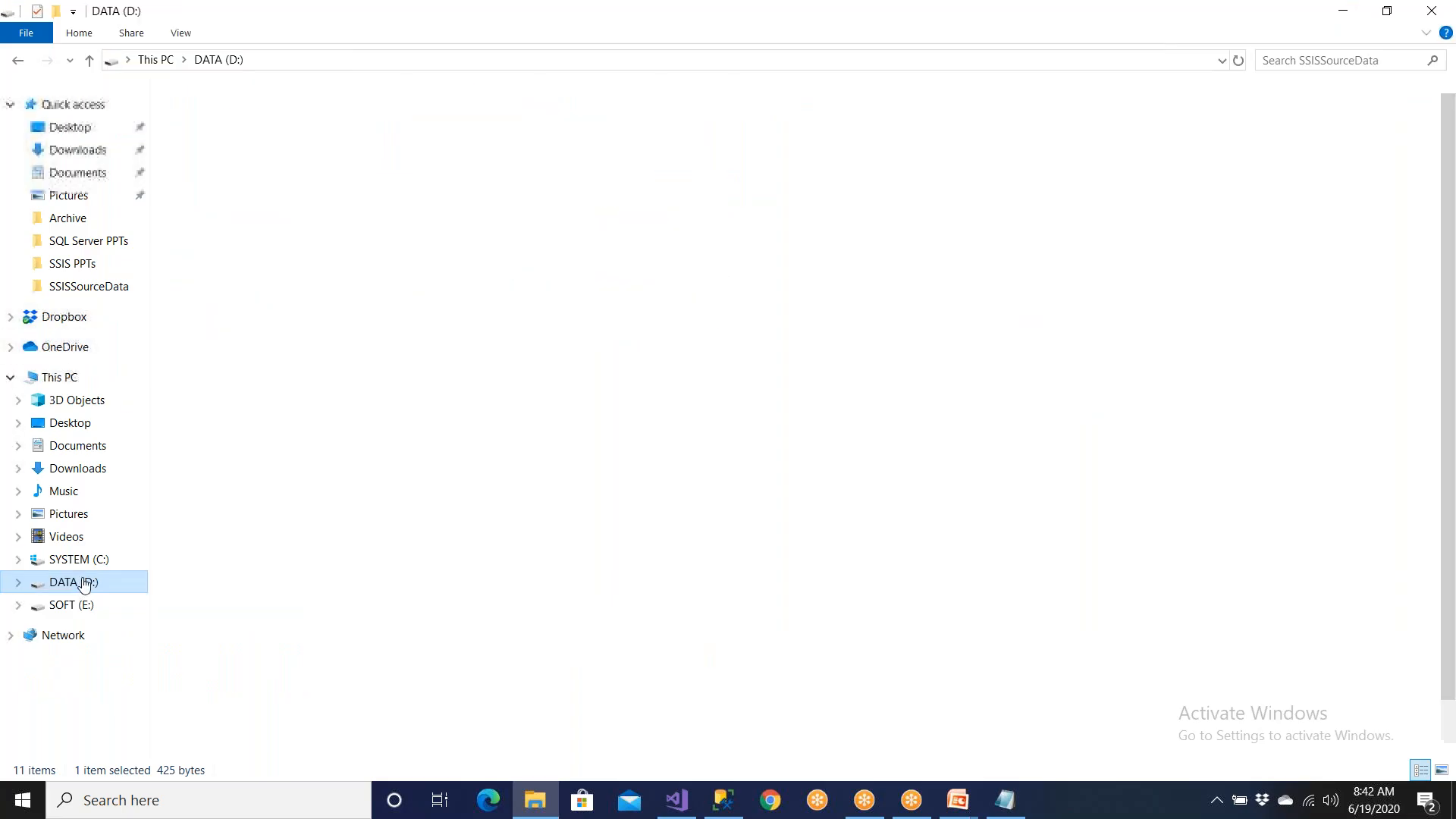
pyautogui.click(237, 166)
pyautogui.doubleClick(237, 169)
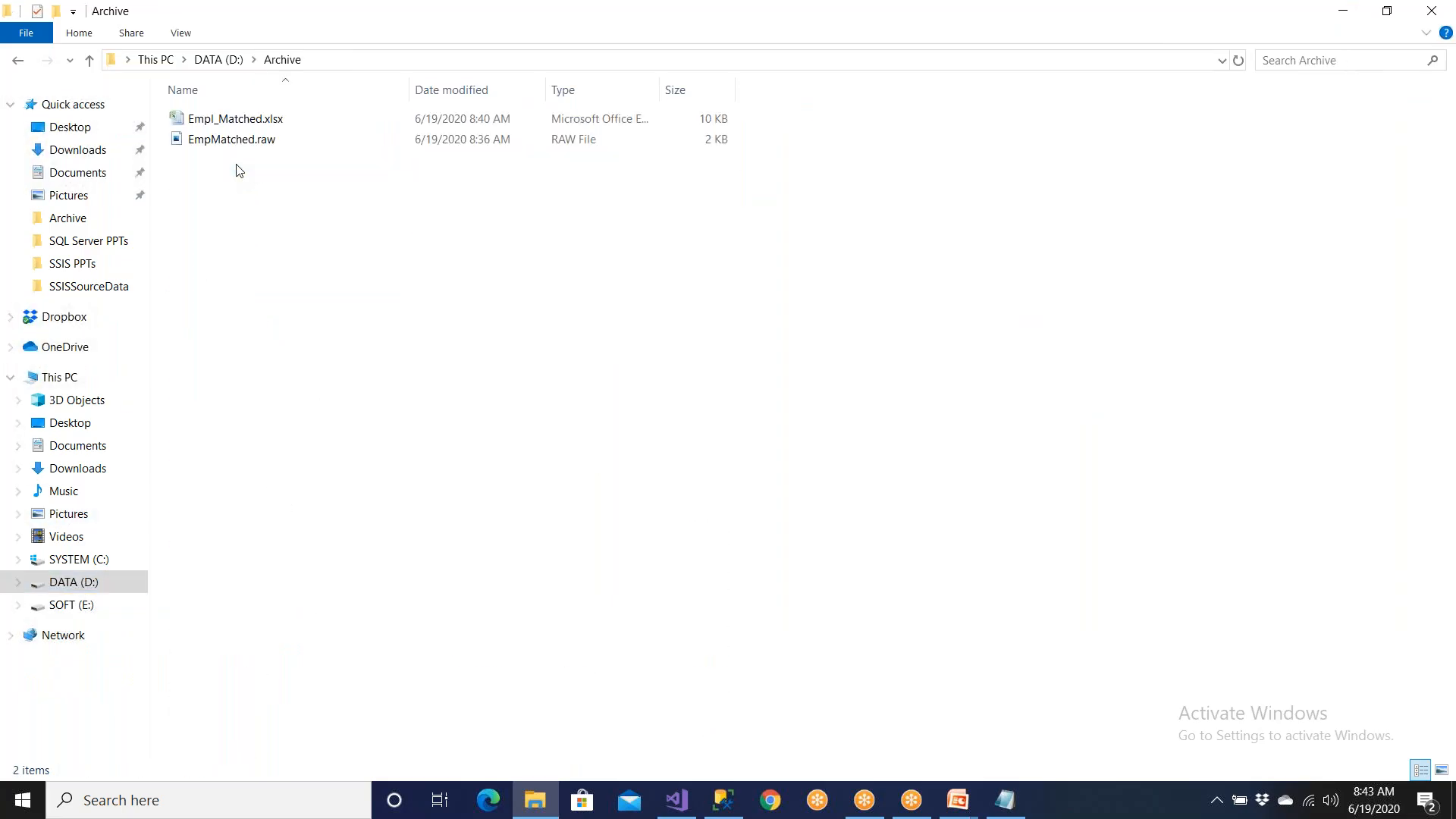
# - Open Empl_Matched.xlsx, examine the loaded employee rows down to the last record on the Emp sheet, and close the workbook
pyautogui.click(276, 129)
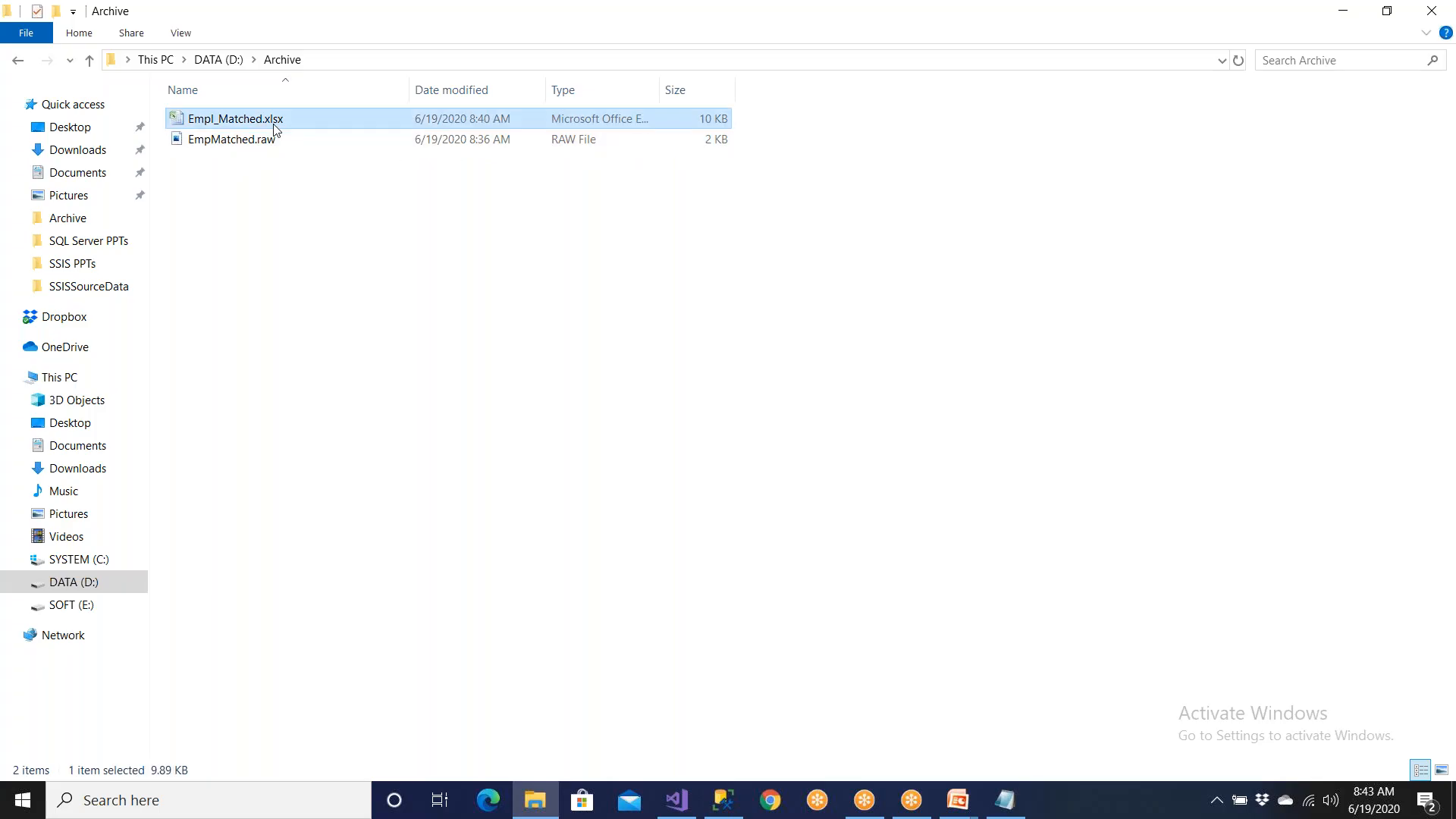
pyautogui.doubleClick(276, 129)
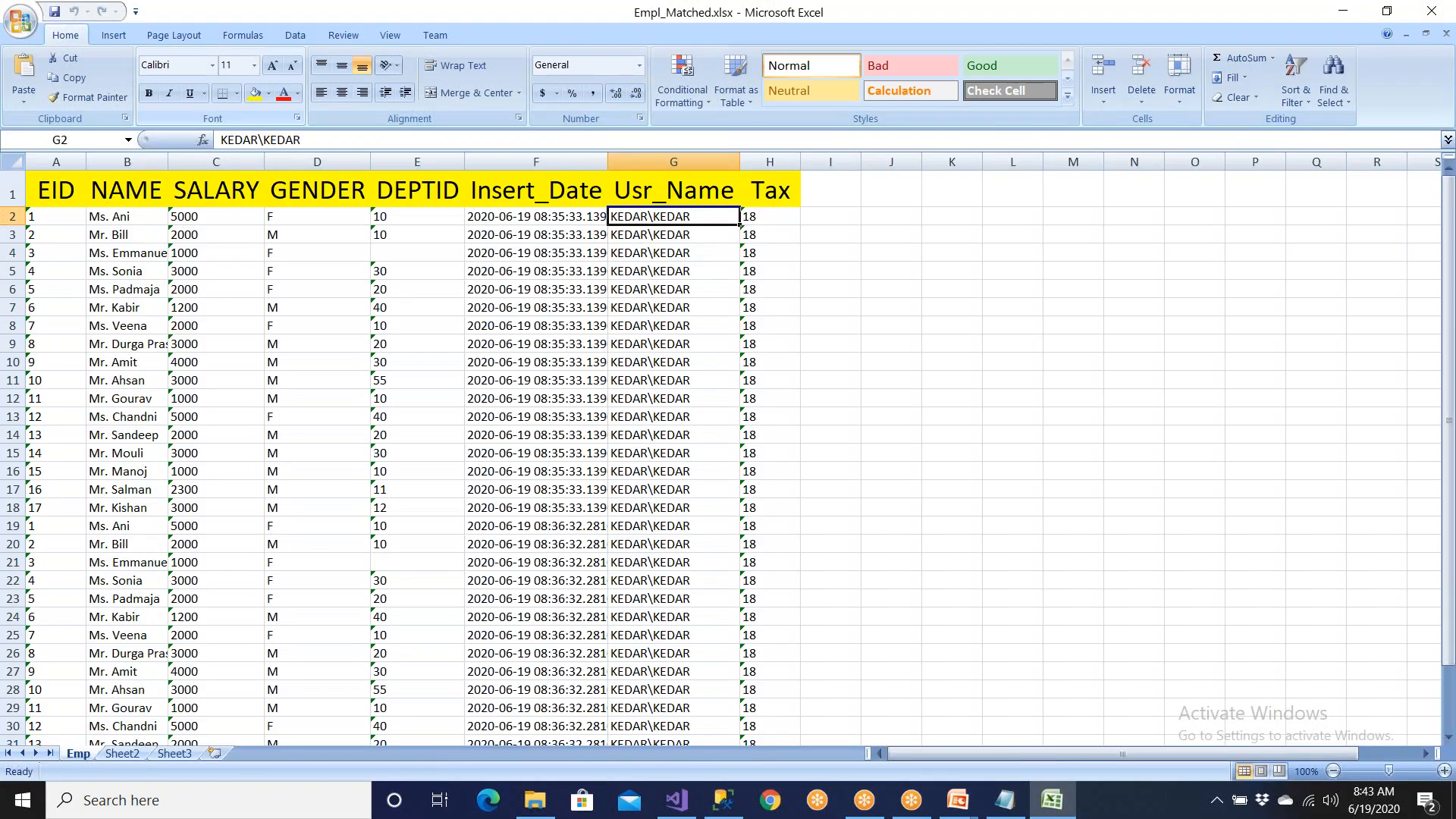
pyautogui.click(470, 343)
pyautogui.scroll(-4, 470, 343)
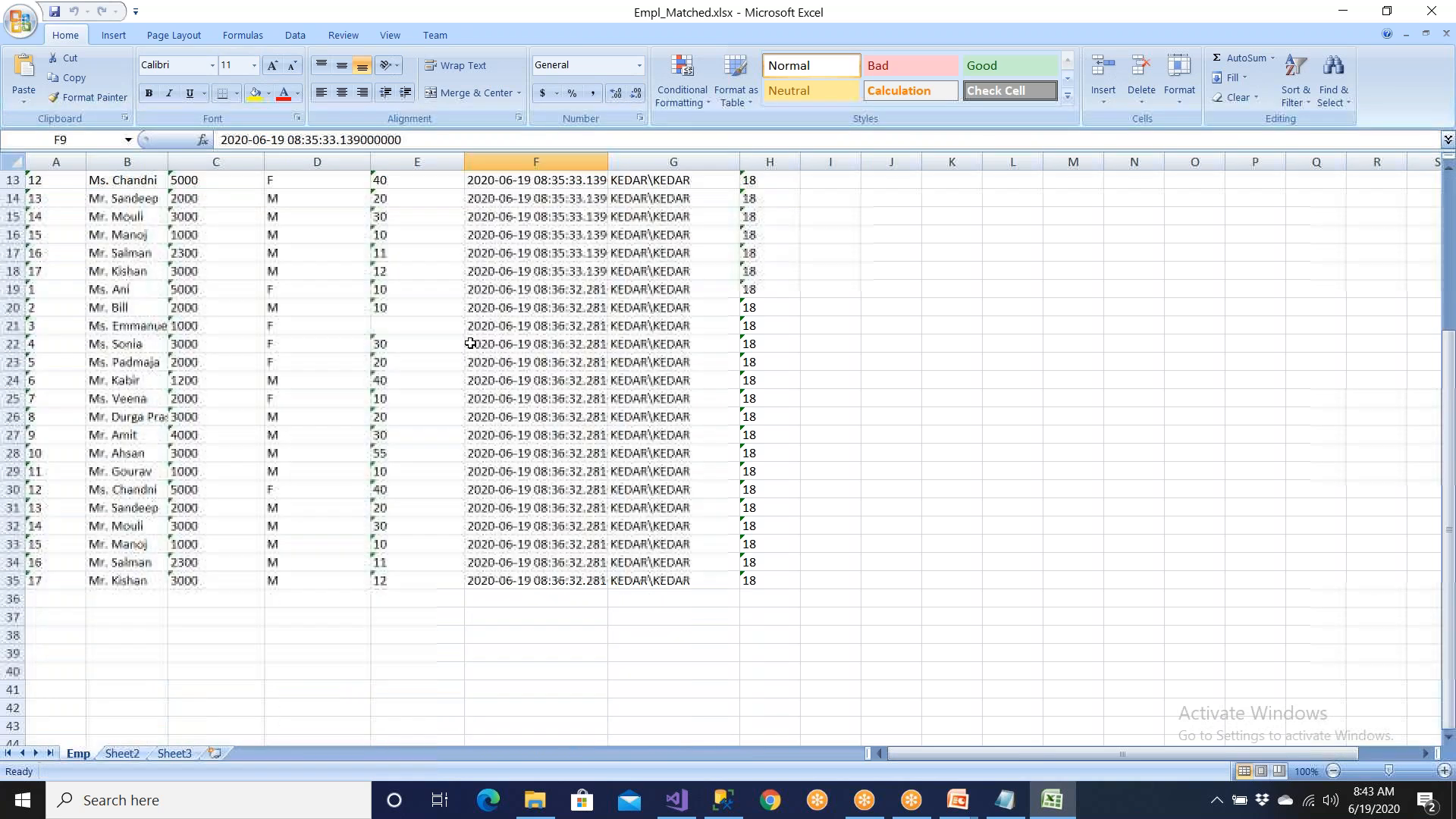
pyautogui.click(147, 585)
pyautogui.scroll(2, 1169, 315)
pyautogui.scroll(2, 1169, 315)
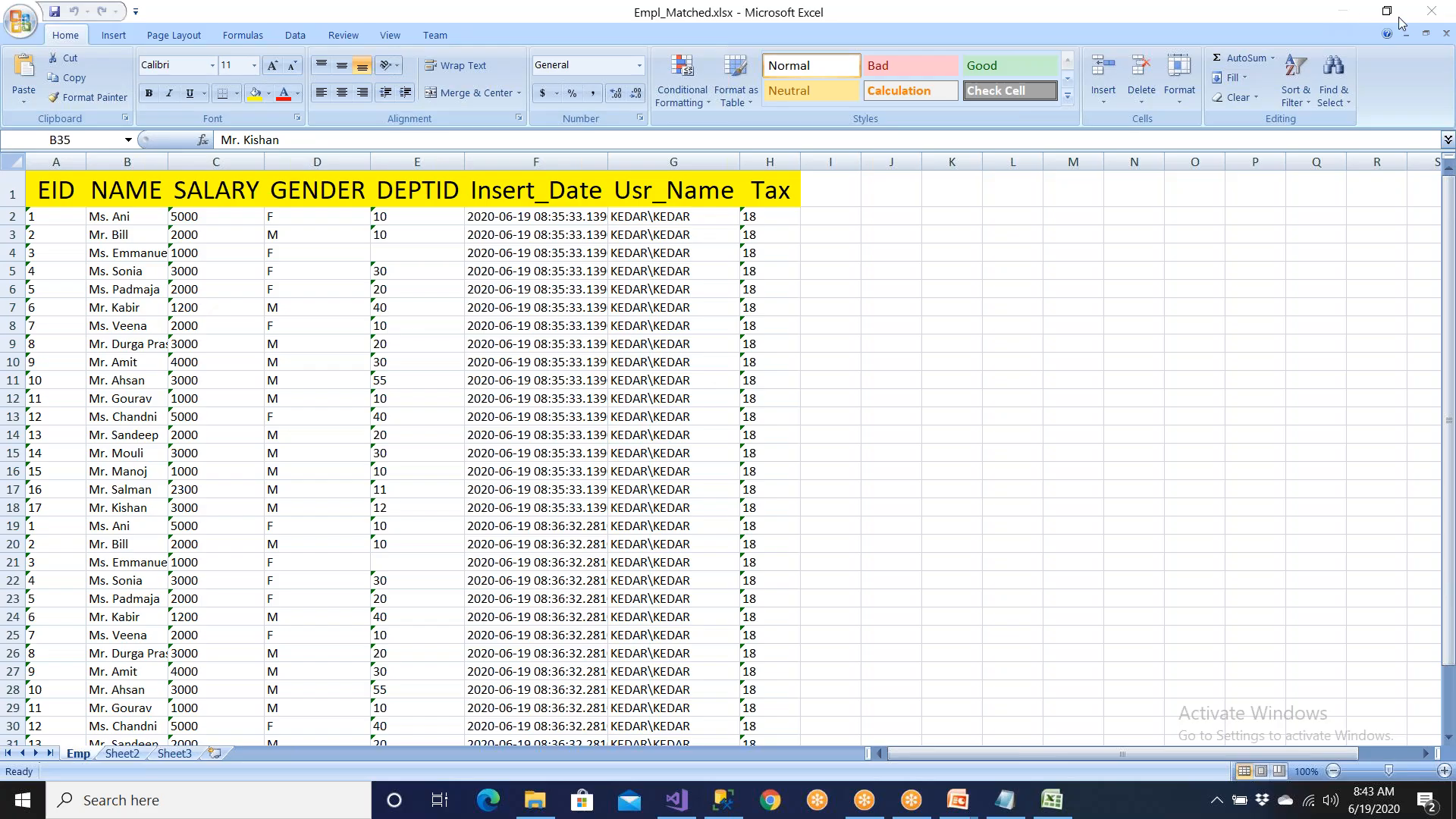
pyautogui.click(1431, 10)
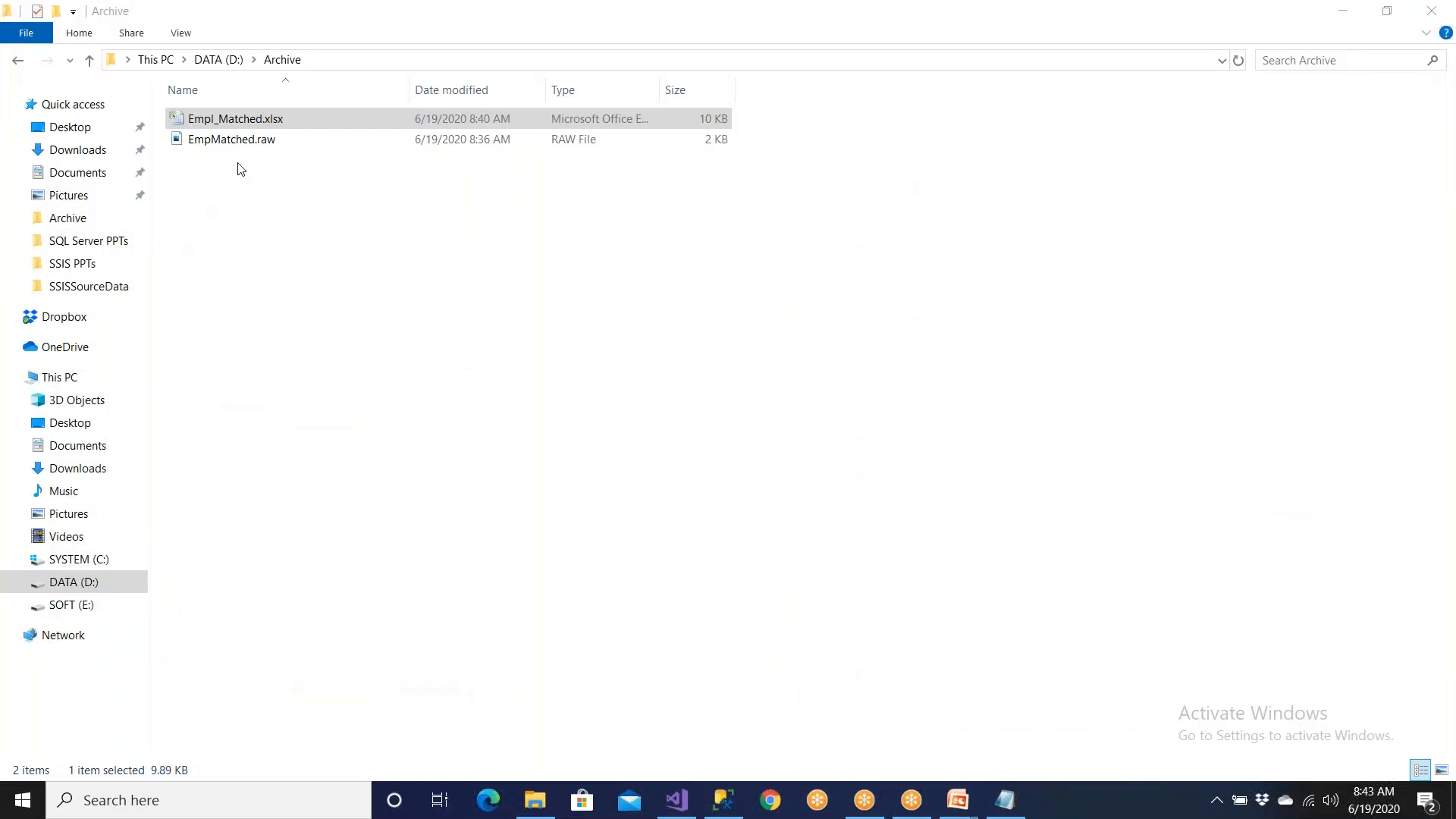
# - Try to open EmpMatched.raw with its default app, then close the Photos window
pyautogui.click(255, 143)
pyautogui.doubleClick(255, 144)
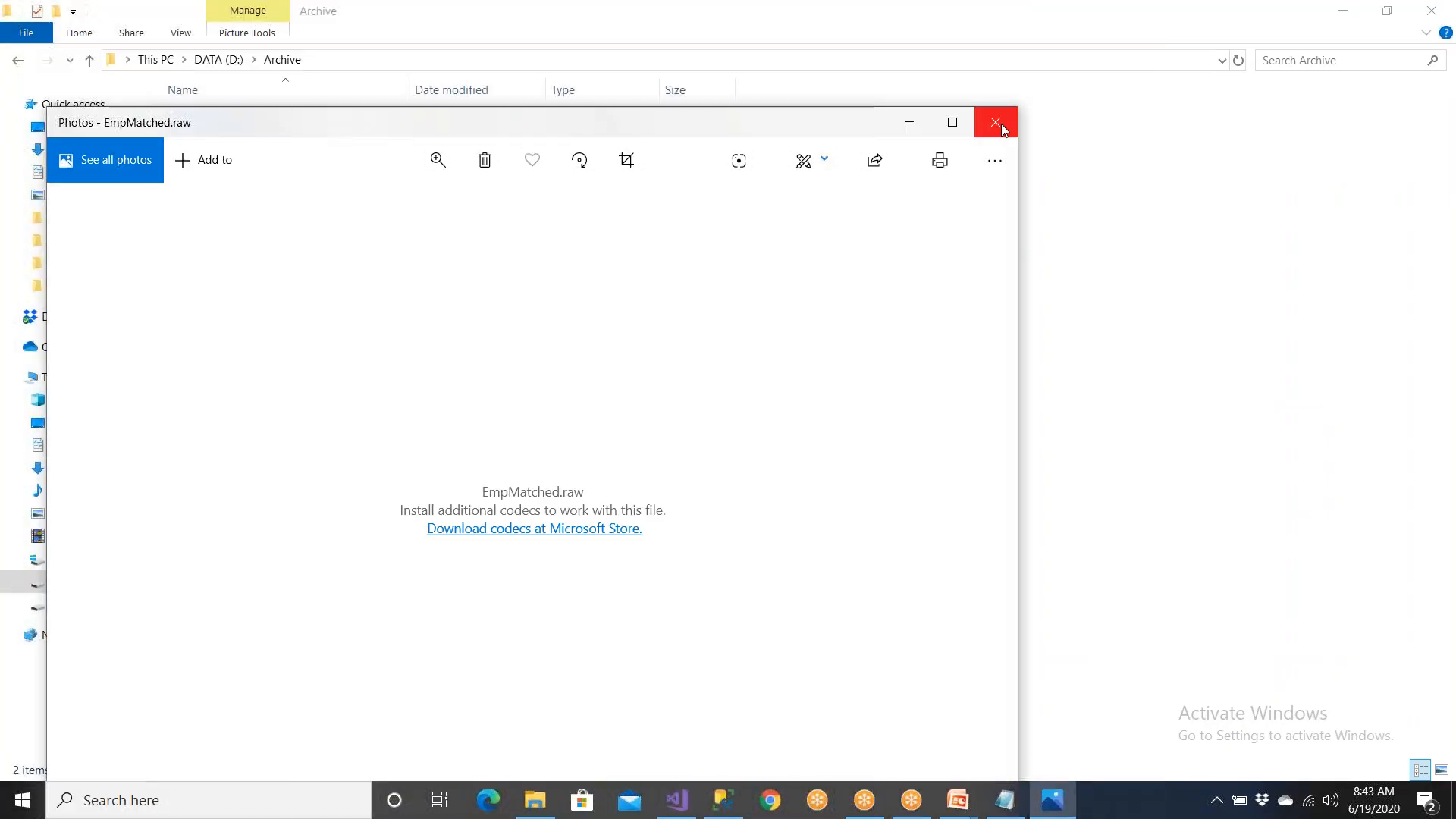
pyautogui.click(995, 122)
pyautogui.click(348, 335)
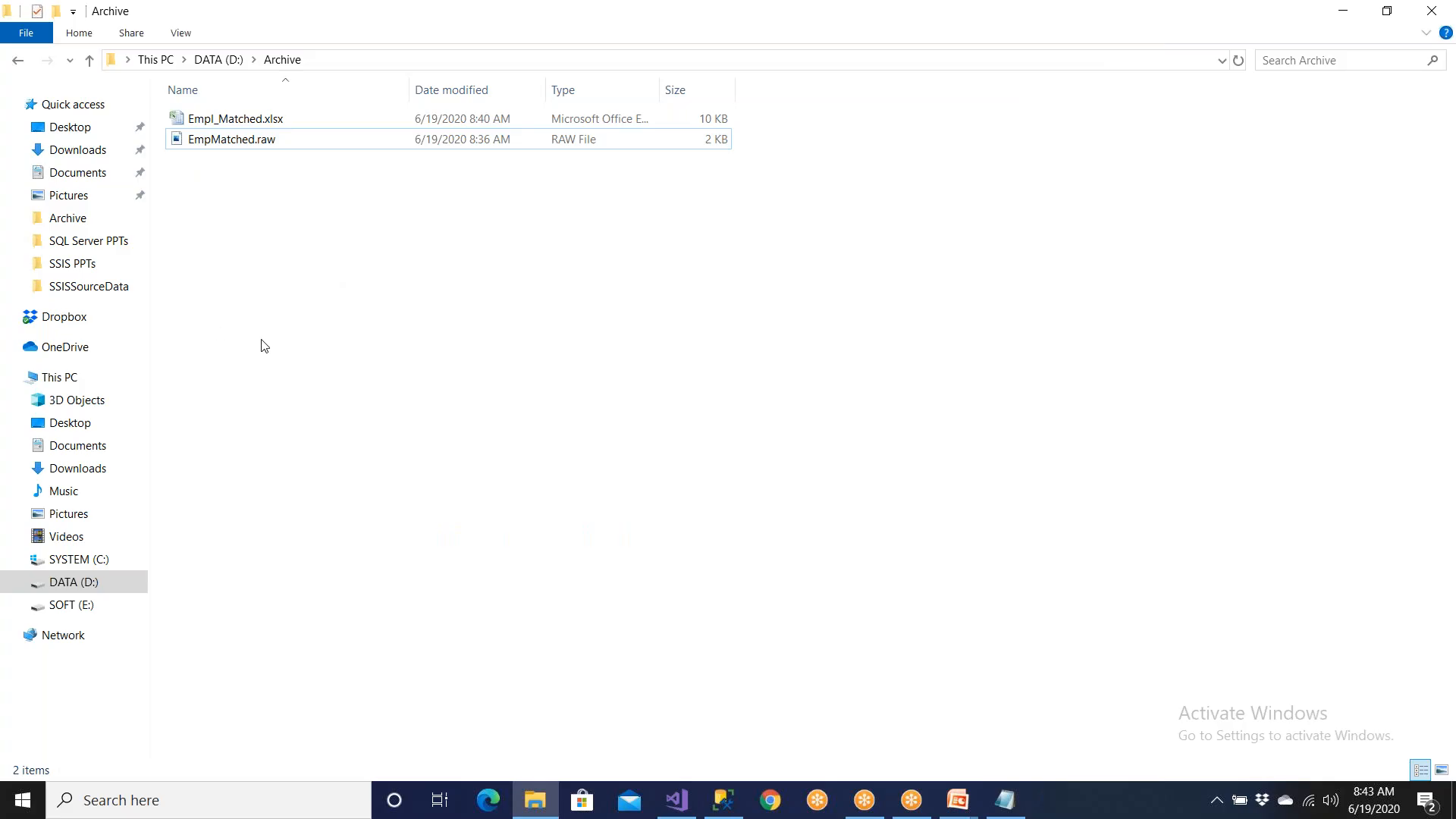
# - Open EmpMatched.raw with Notepad, keeping the option to always use this app for .raw files
pyautogui.click(303, 145)
pyautogui.rightClick(303, 146)
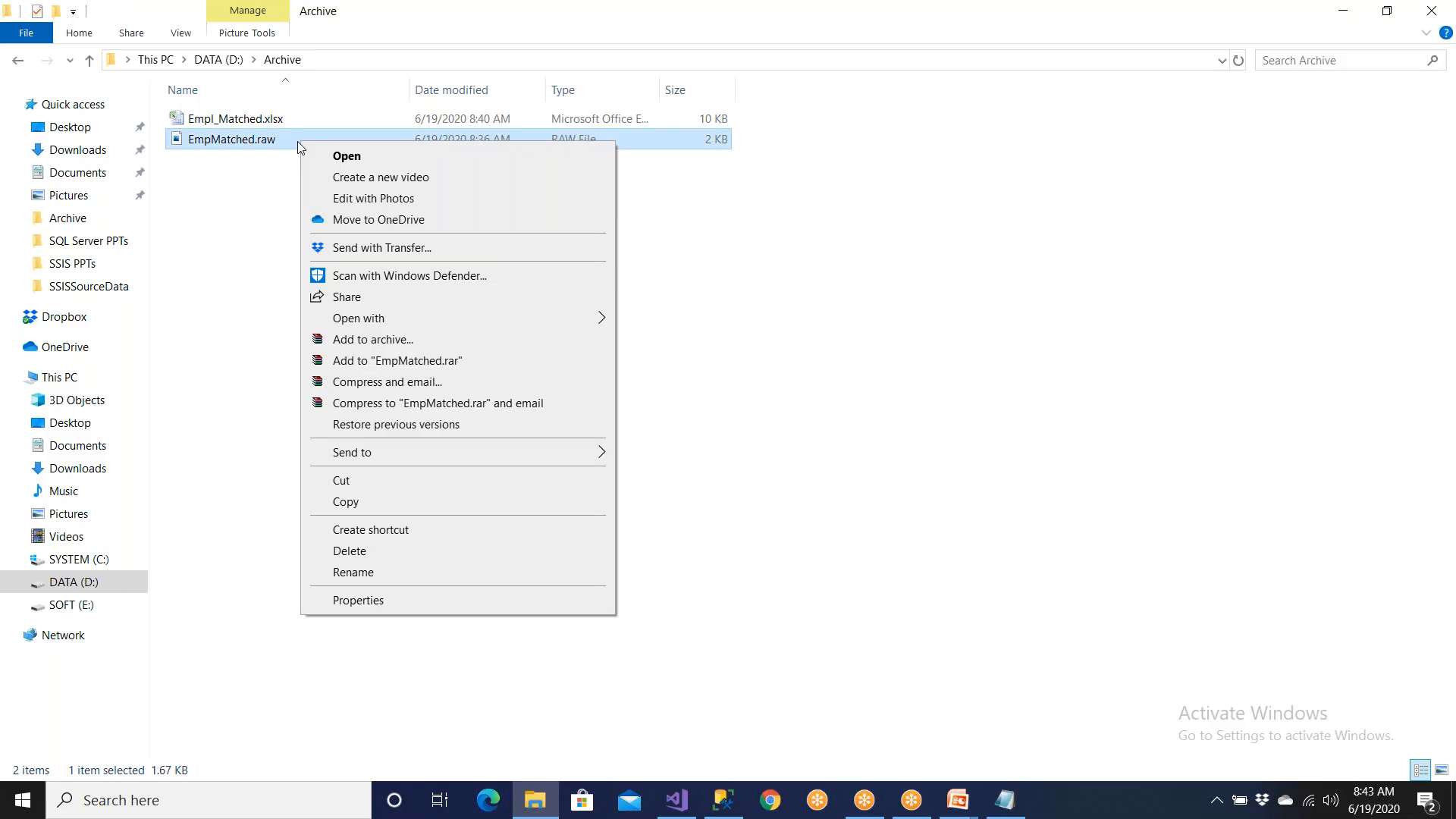
pyautogui.moveTo(393, 319)
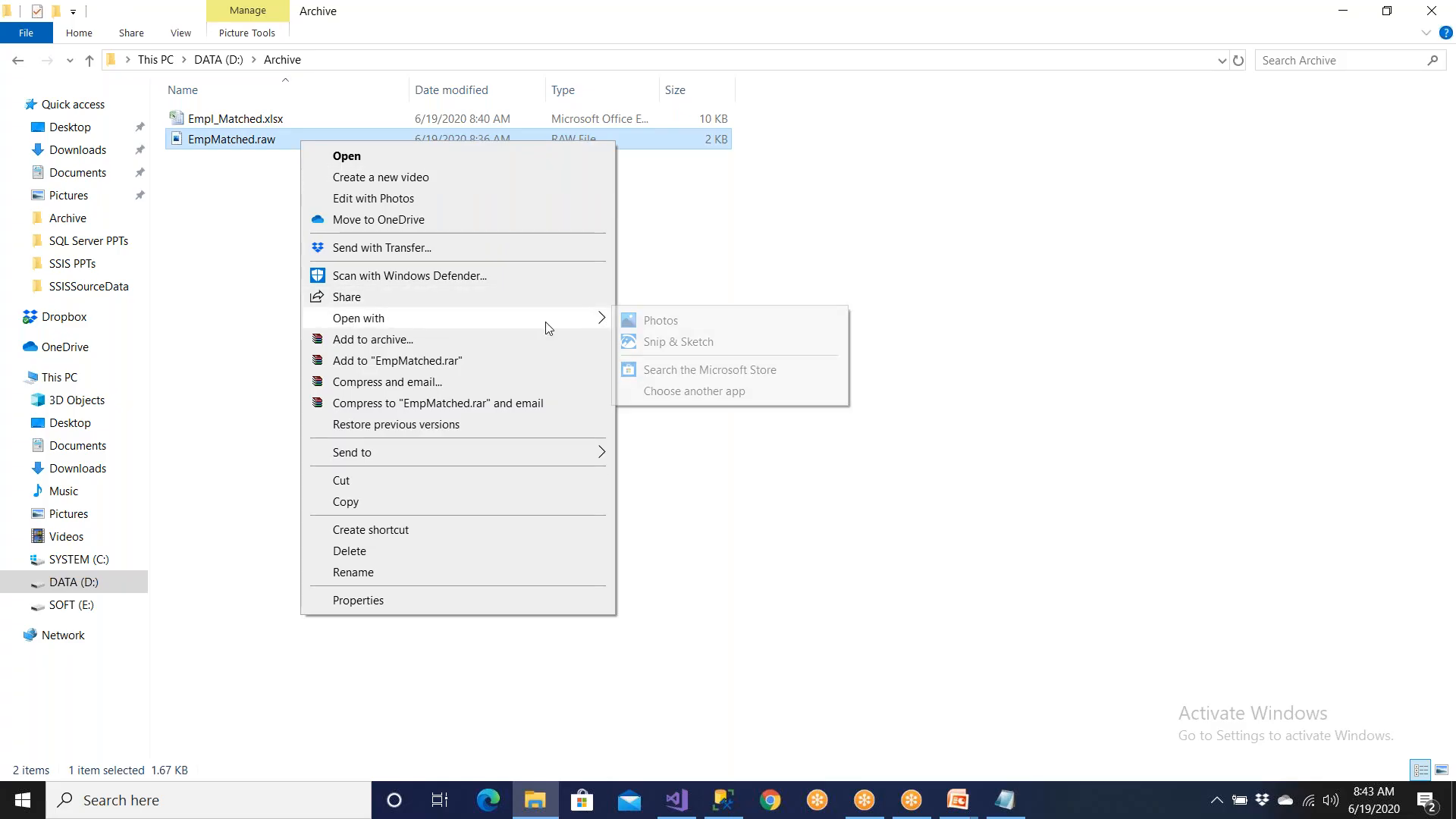
pyautogui.click(677, 393)
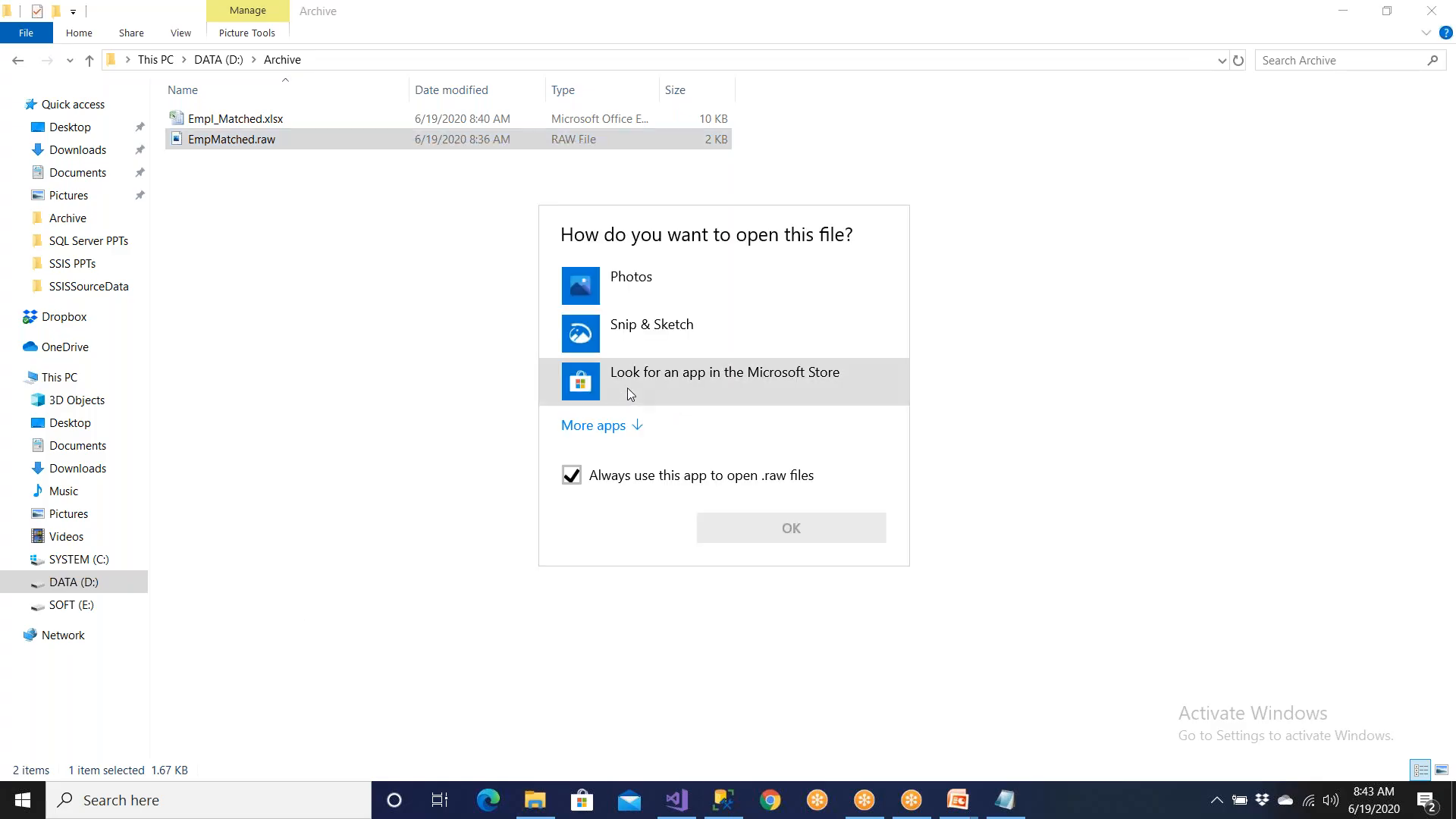
pyautogui.click(625, 425)
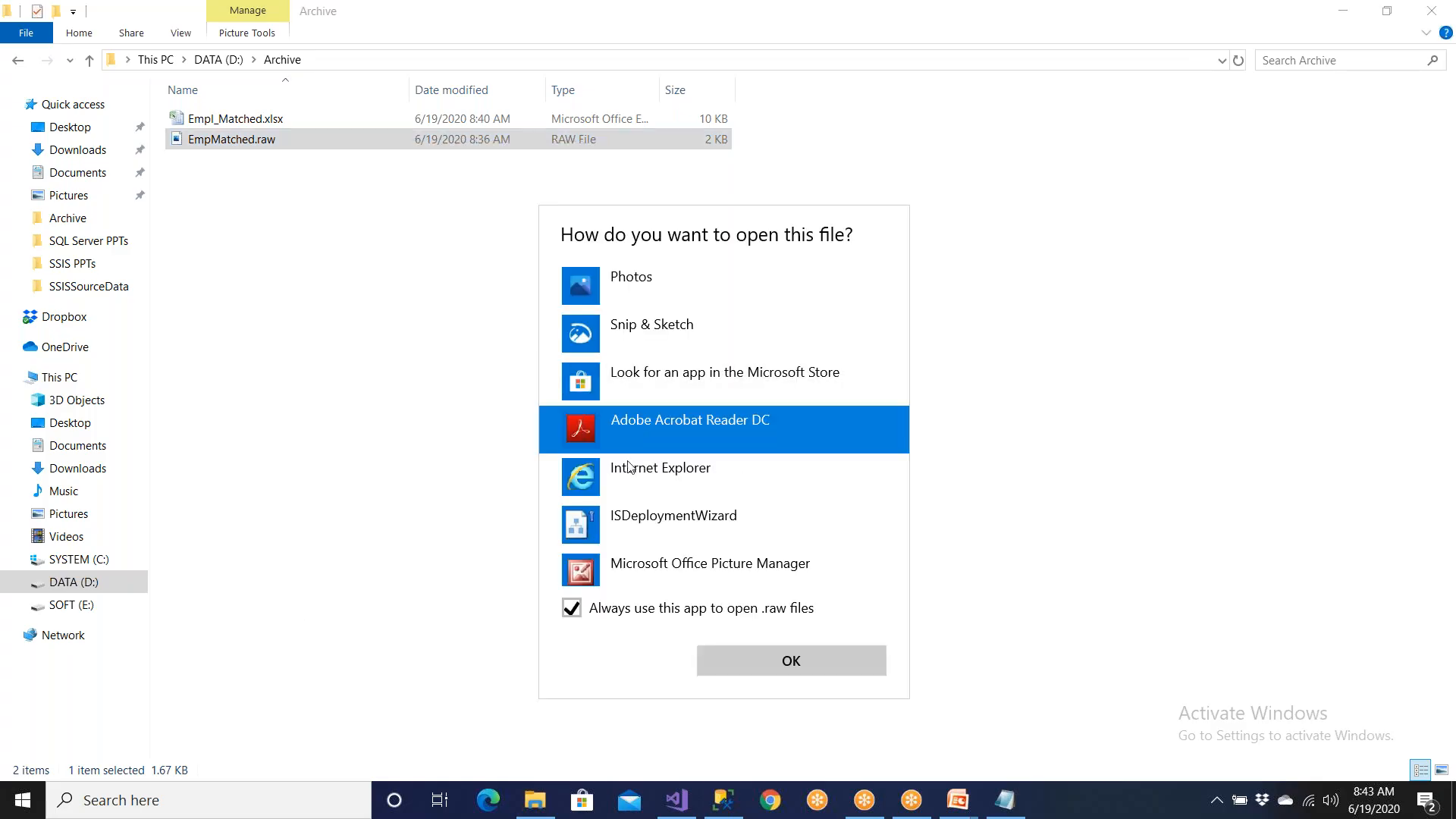
pyautogui.scroll(-1, 626, 471)
pyautogui.scroll(-3, 626, 470)
pyautogui.click(628, 513)
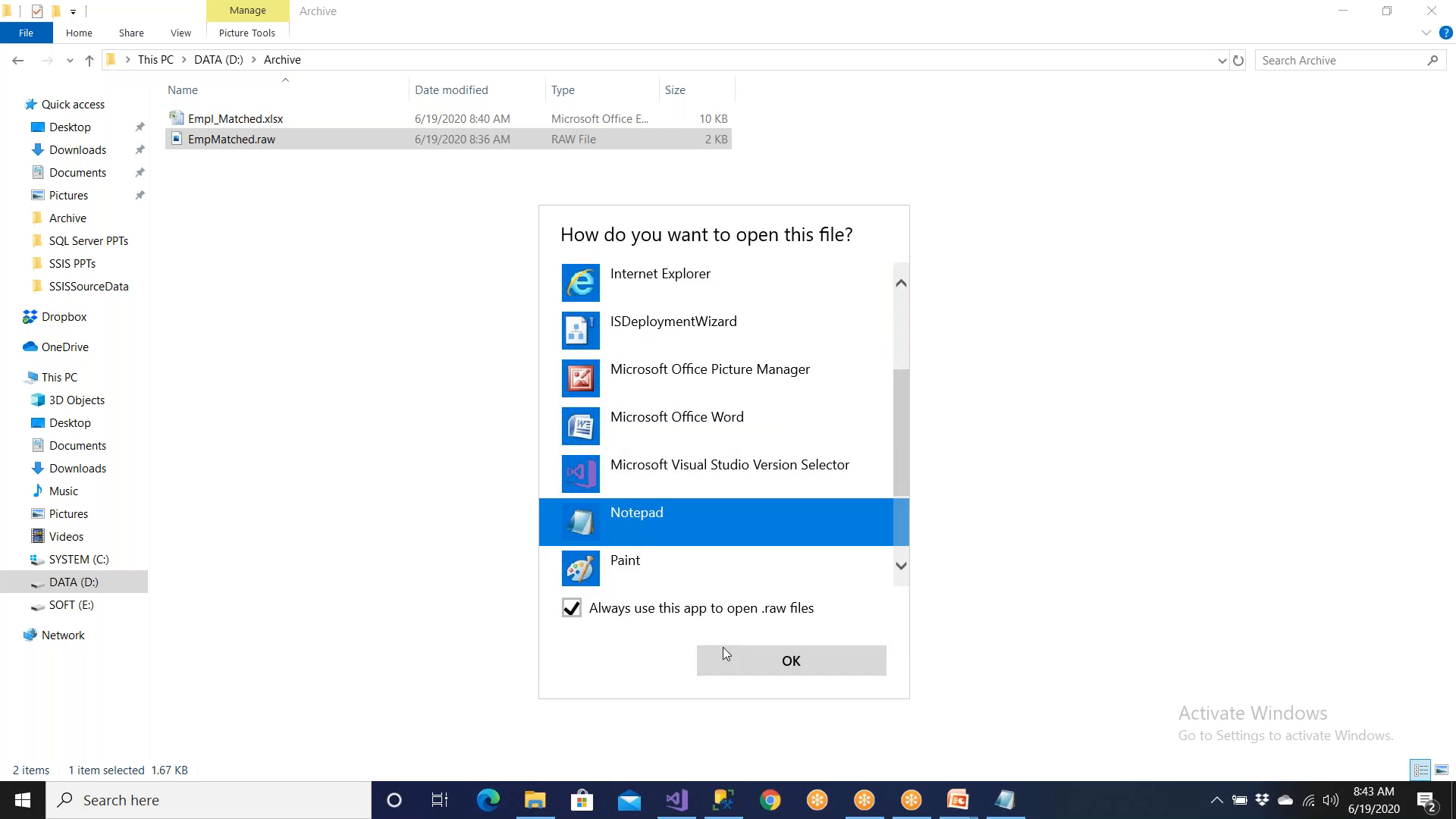
pyautogui.click(722, 649)
# - Examine the column names and employee records in EmpMatched.raw by highlighting blocks of the text
pyautogui.moveTo(718, 639); pyautogui.dragTo(333, 182)
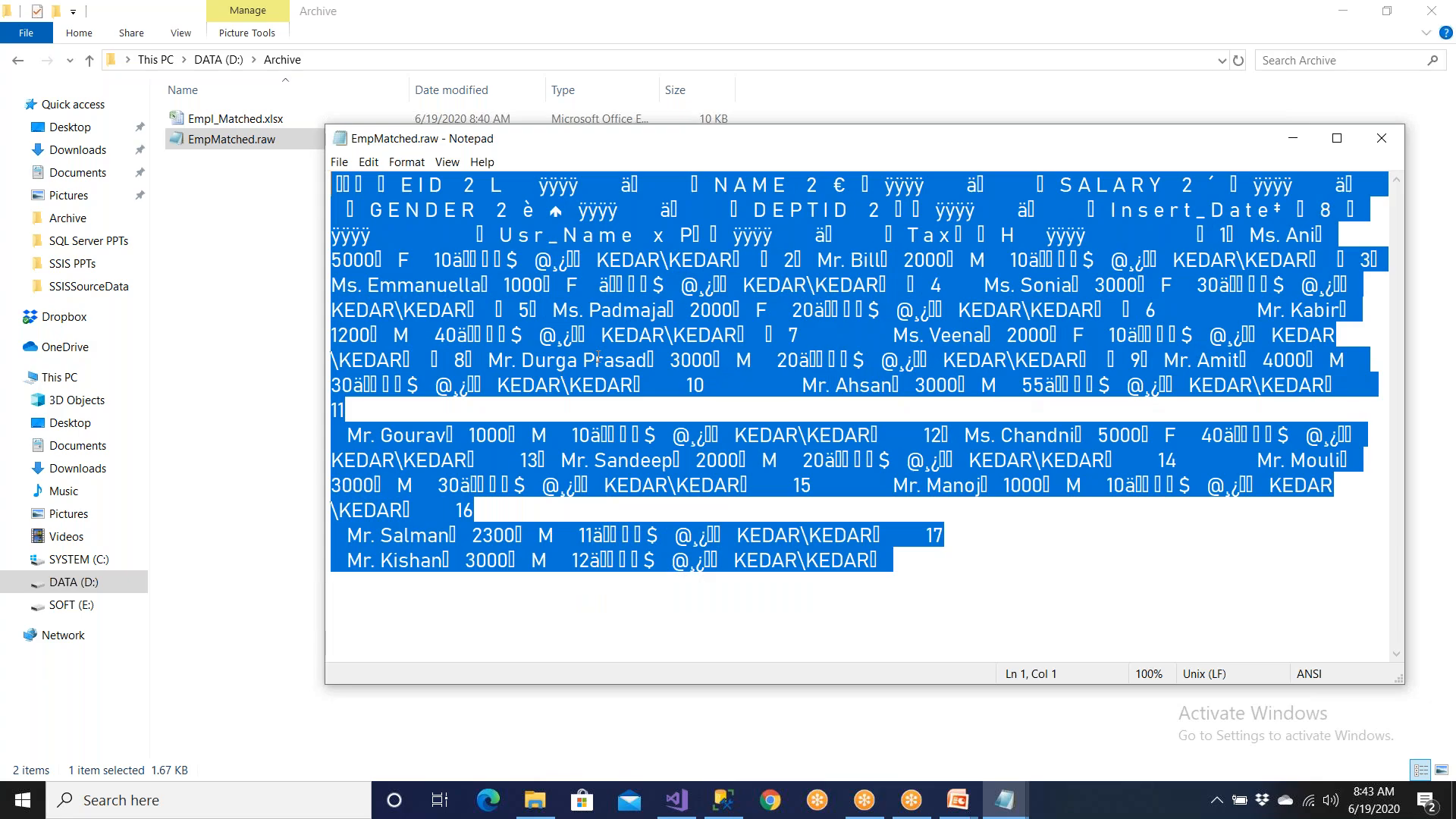
pyautogui.click(626, 332)
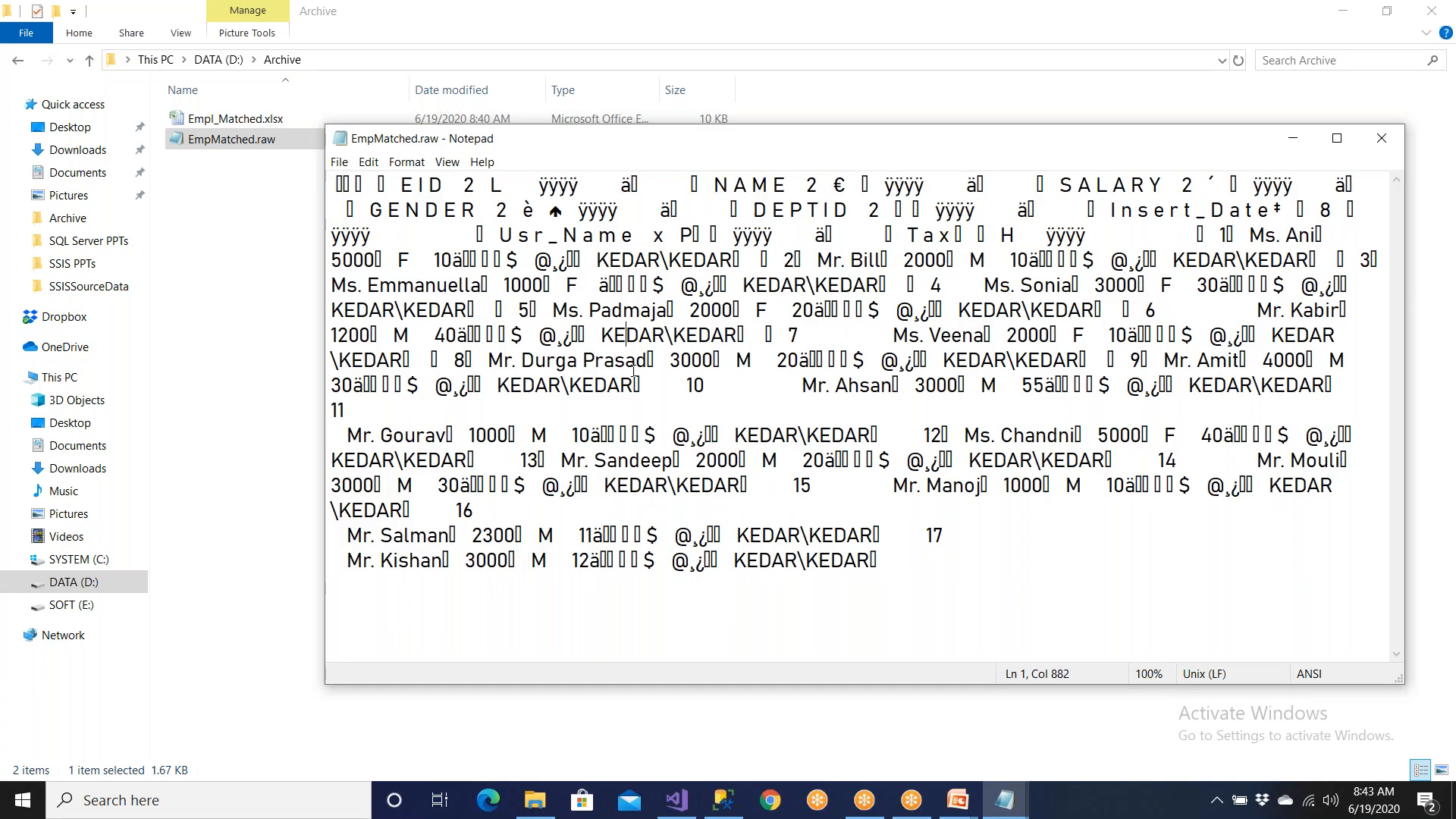
pyautogui.moveTo(912, 285); pyautogui.dragTo(976, 386)
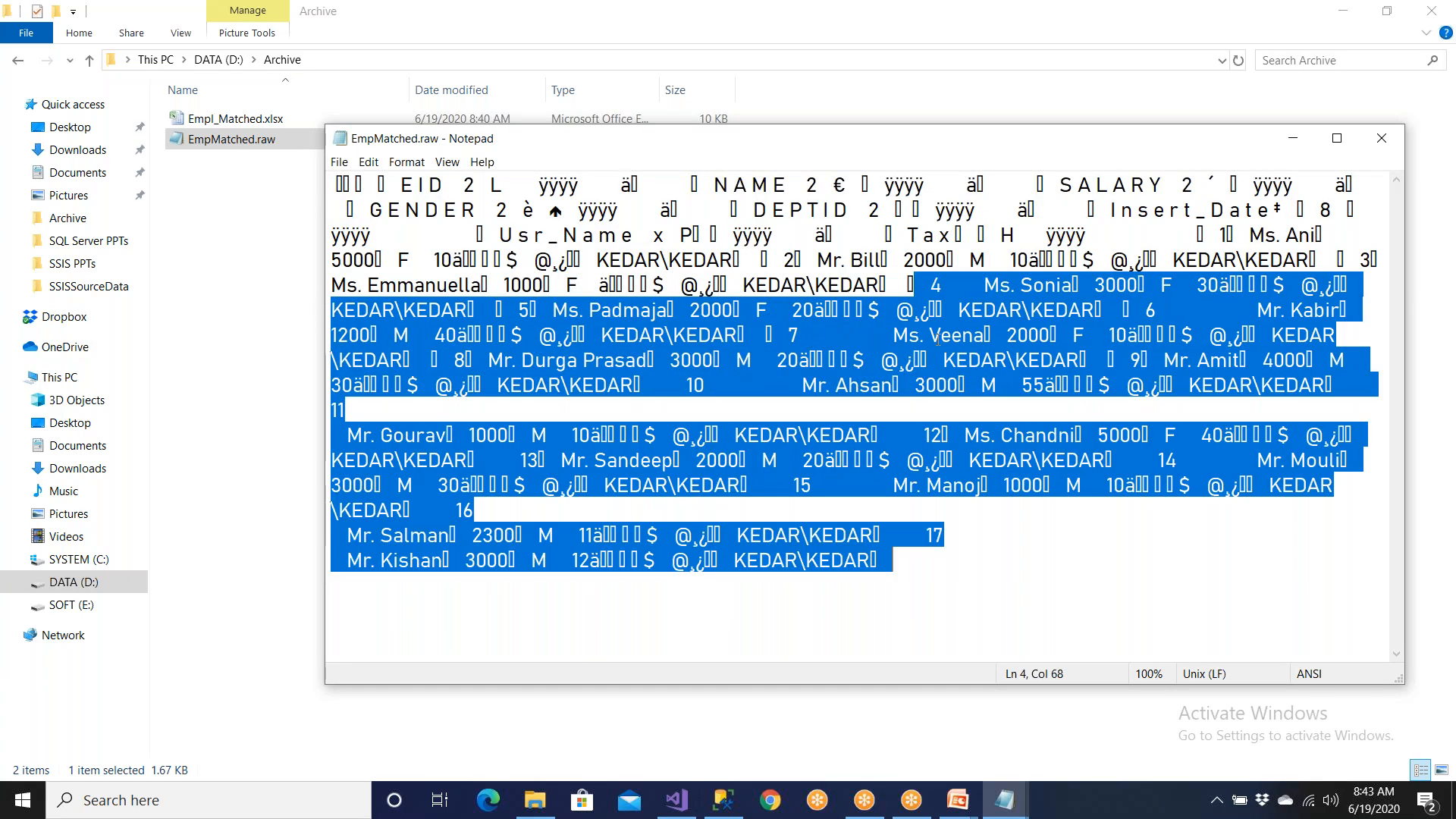
pyautogui.moveTo(865, 210); pyautogui.dragTo(1025, 435)
pyautogui.moveTo(962, 537); pyautogui.dragTo(368, 64)
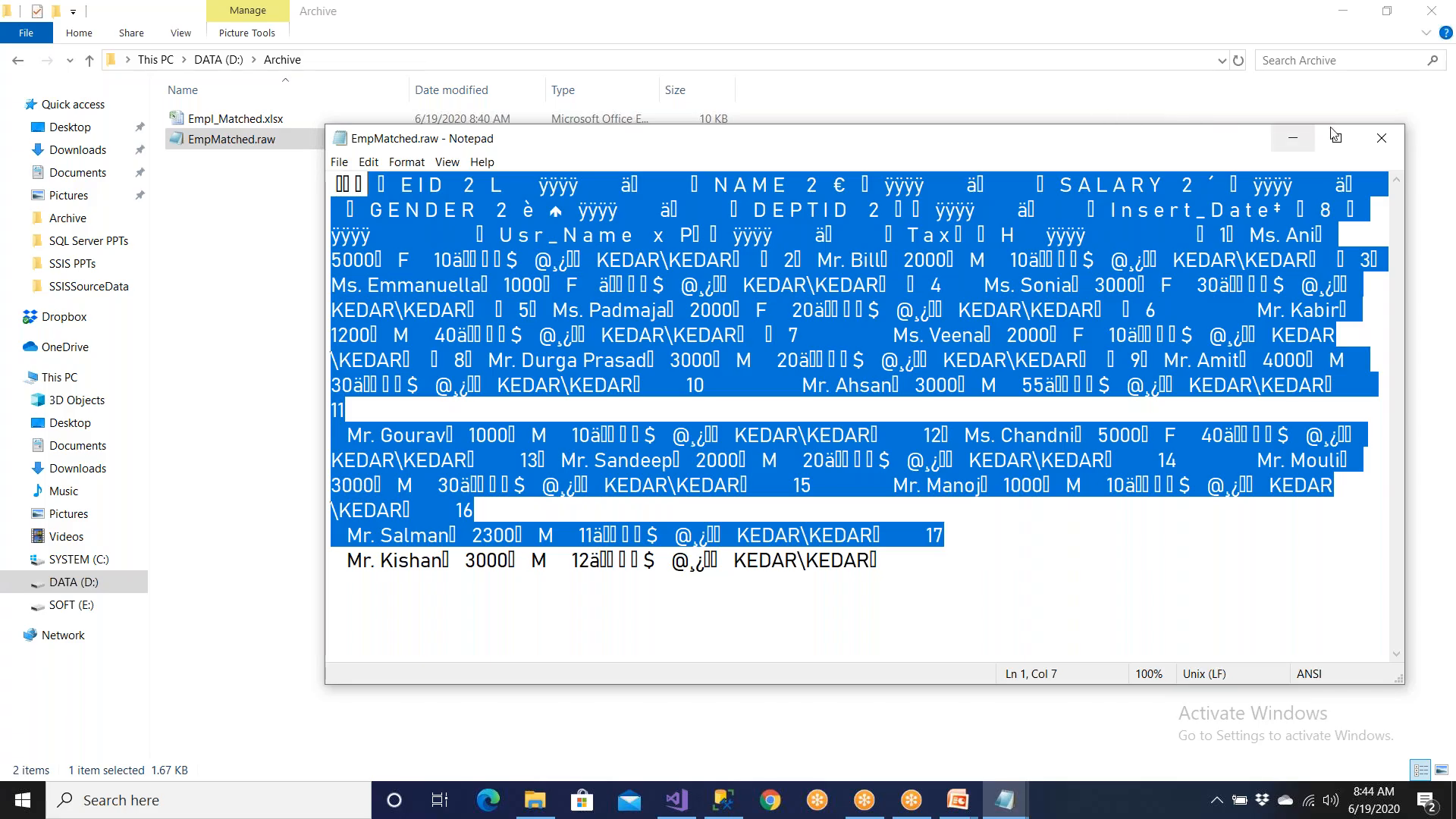
# - Close EmpMatched.raw, reopen it with Notepad, highlight the employee records to examine them, and close the file again
pyautogui.click(1380, 139)
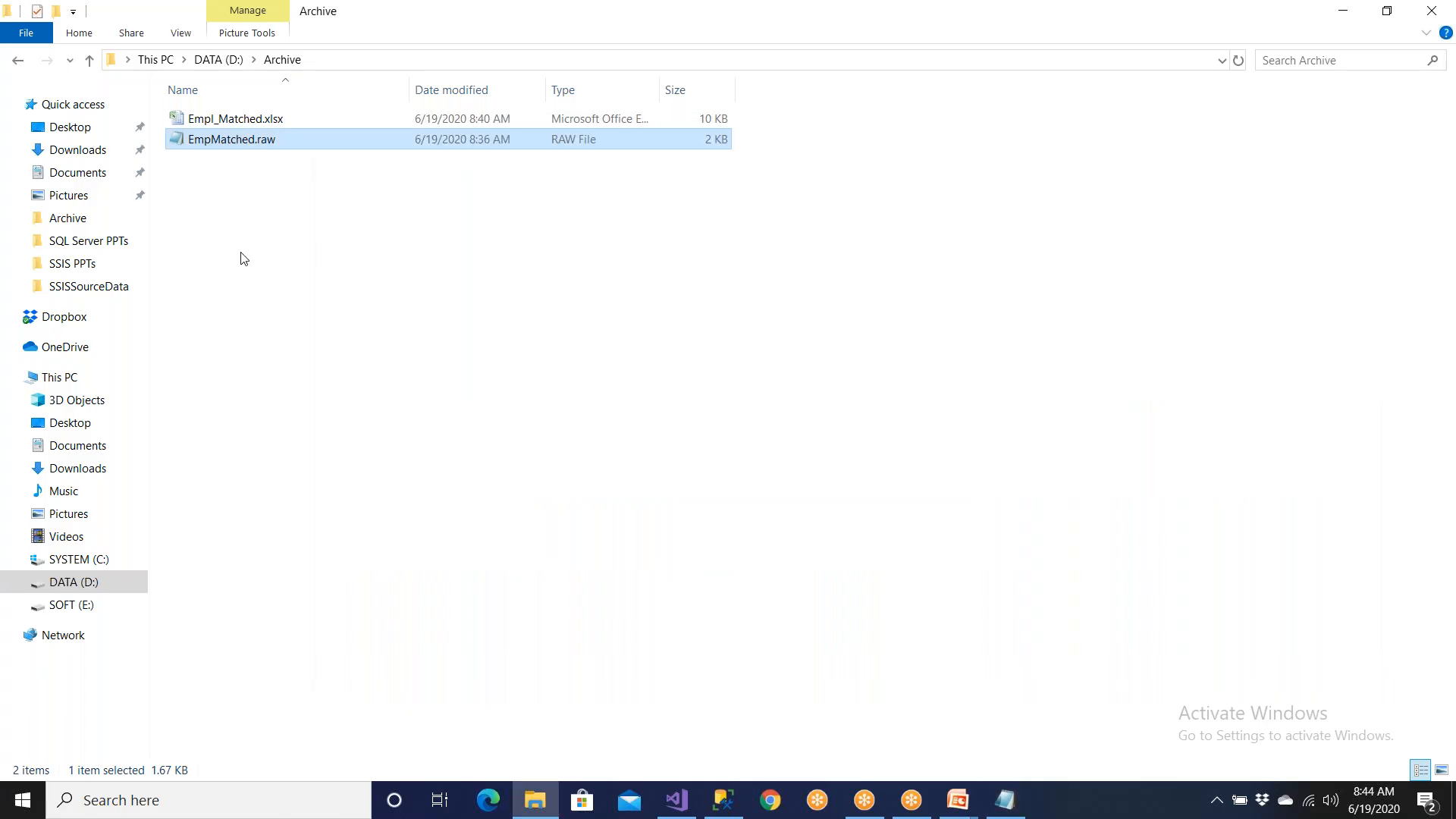
pyautogui.rightClick(297, 143)
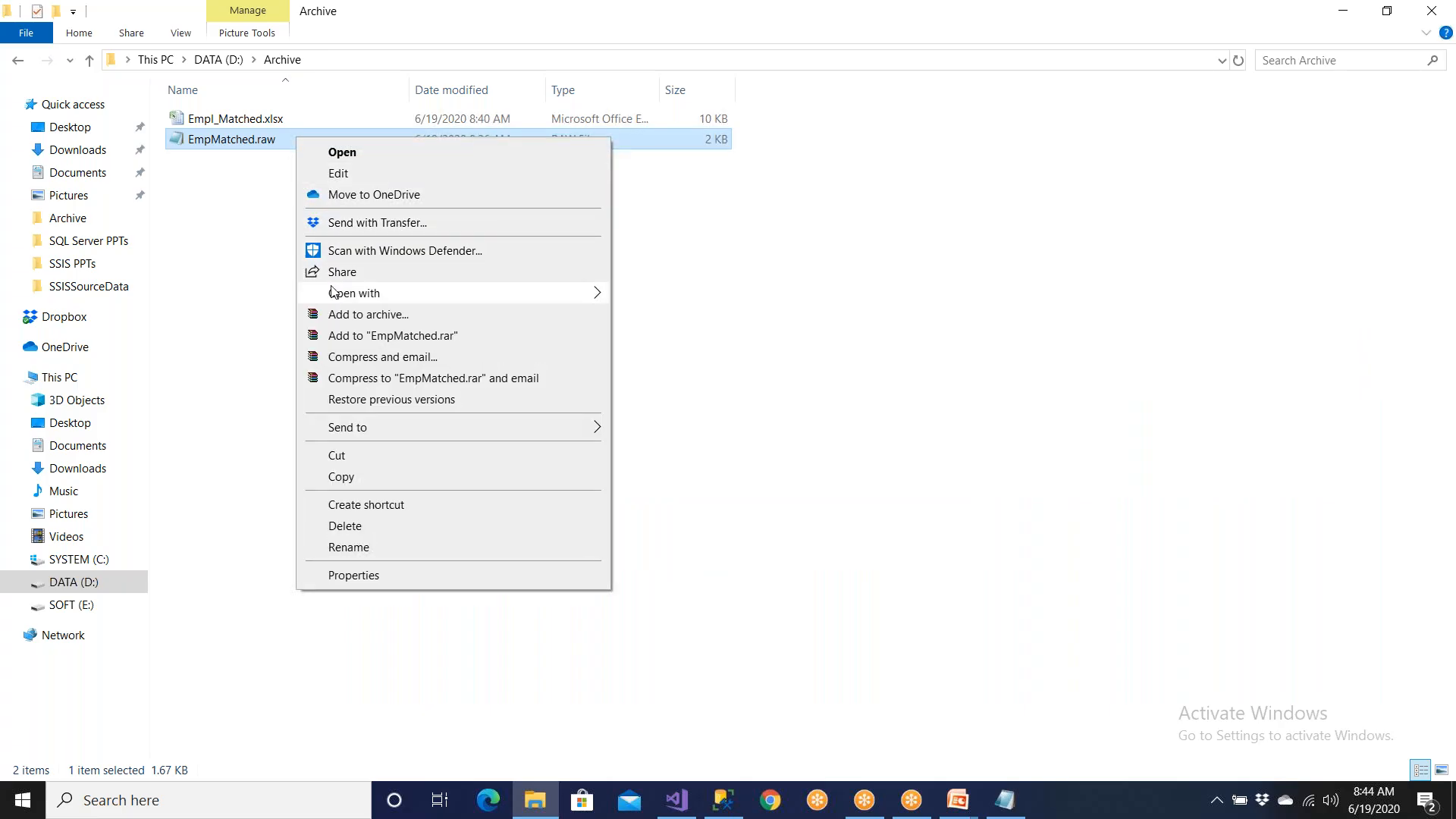
pyautogui.moveTo(335, 301)
pyautogui.click(637, 297)
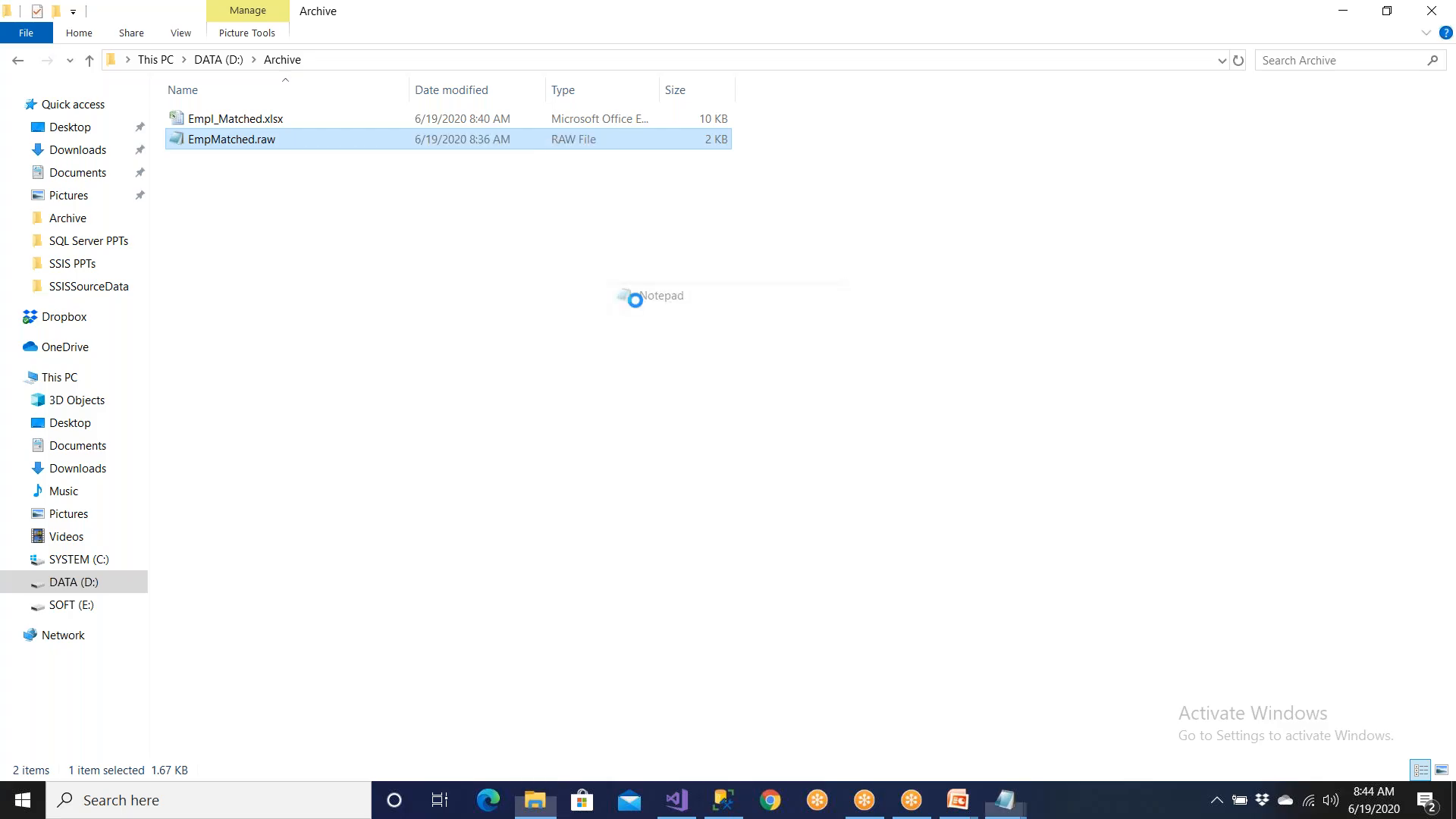
pyautogui.moveTo(364, 262); pyautogui.dragTo(948, 568)
pyautogui.moveTo(948, 568); pyautogui.dragTo(333, 334)
pyautogui.moveTo(621, 236); pyautogui.dragTo(772, 336)
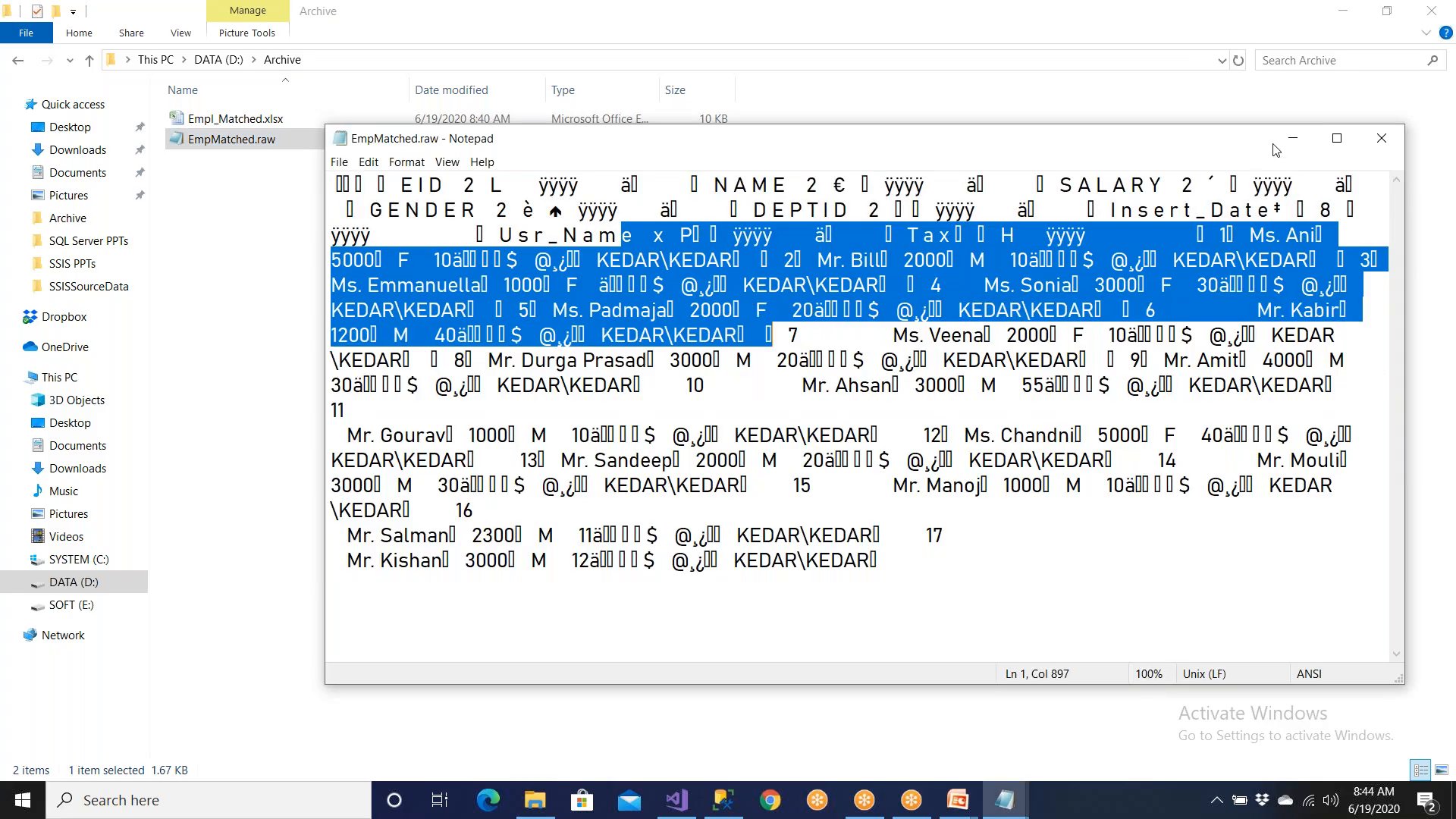
pyautogui.click(1381, 148)
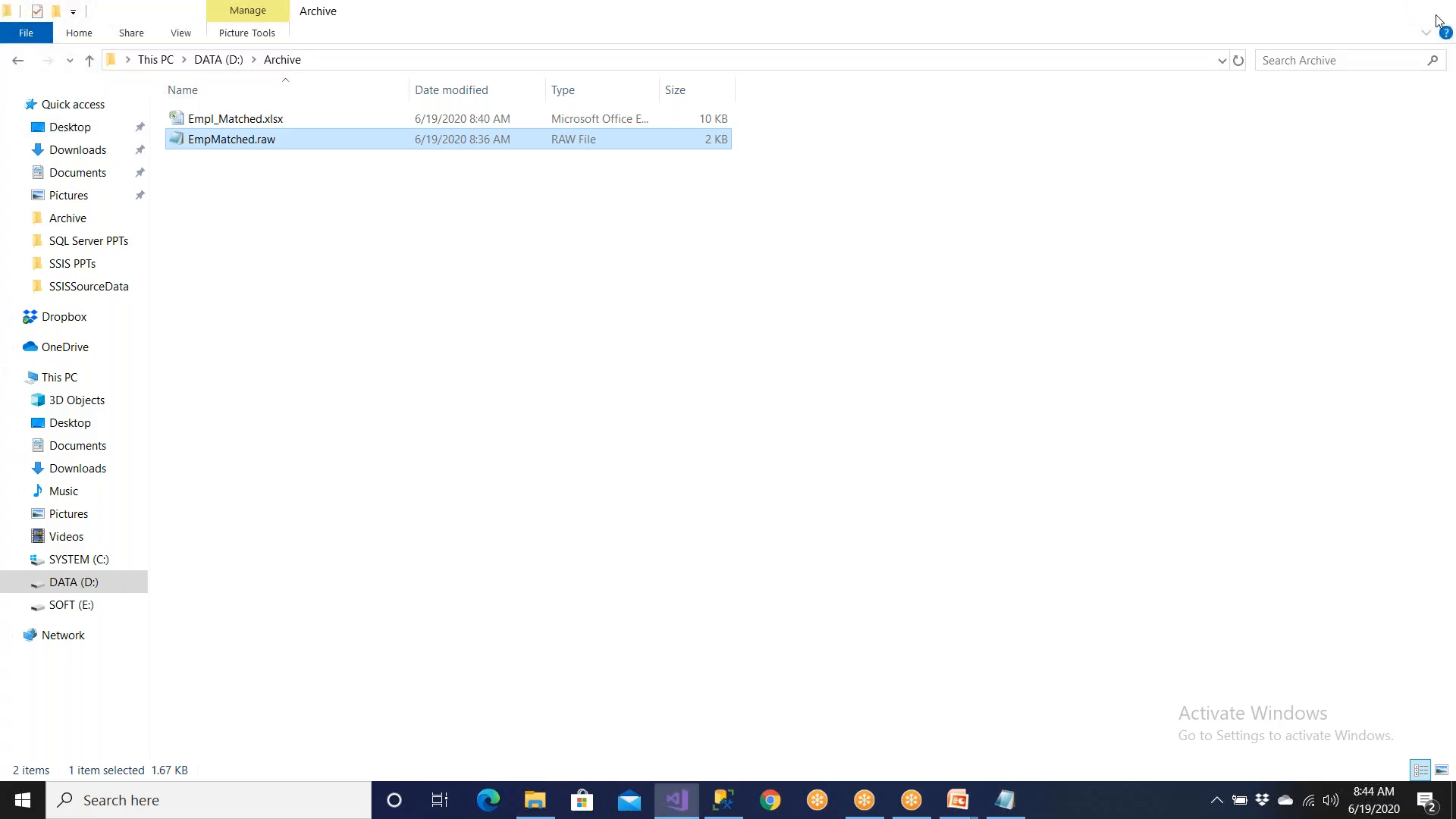
# - Switch to Visual Studio and review the data flow from the Multicast to its table, Excel and raw file destinations, including the unmatched branch
pyautogui.click(677, 800)
pyautogui.scroll(-3, 786, 441)
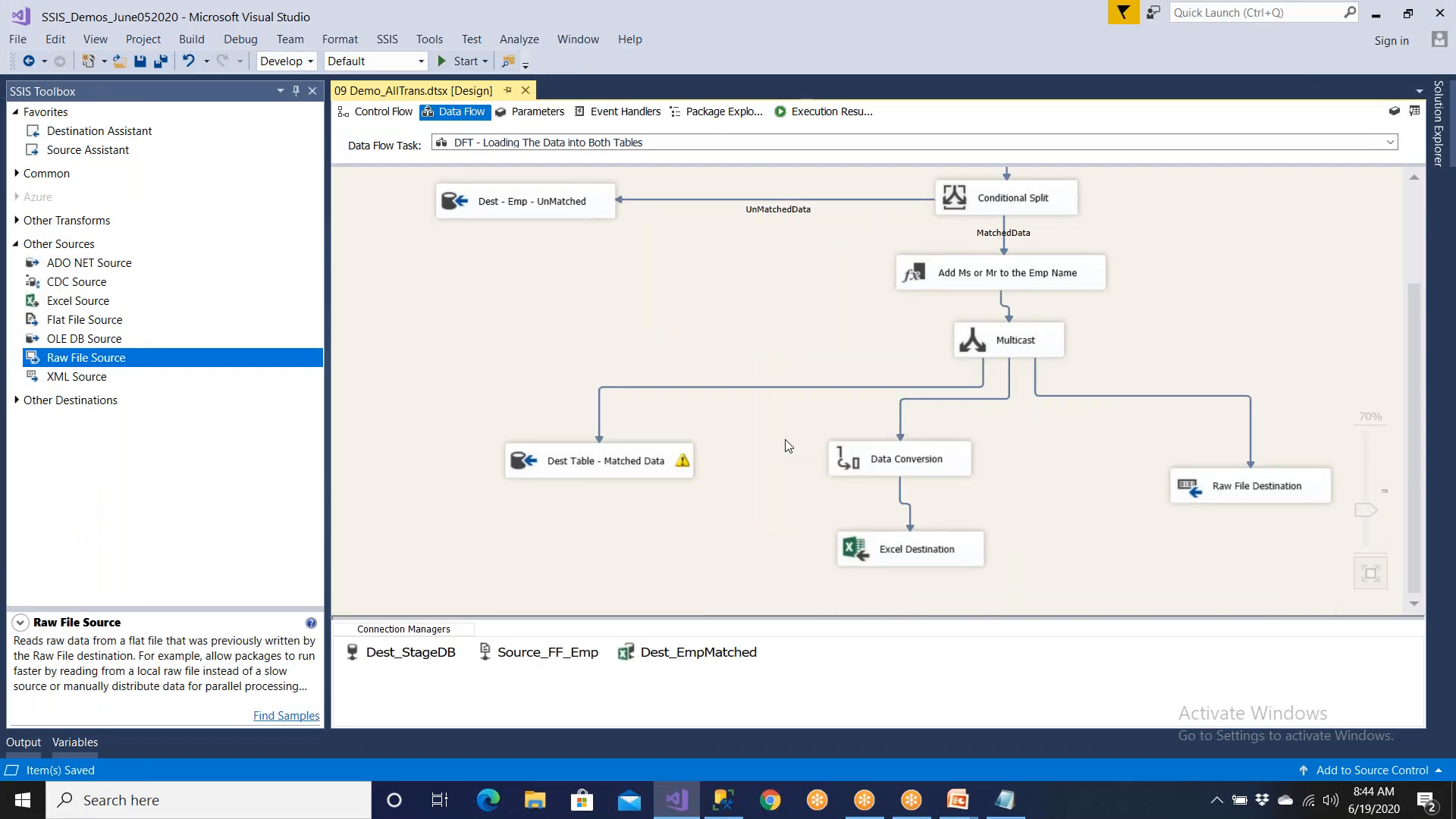
pyautogui.click(1009, 340)
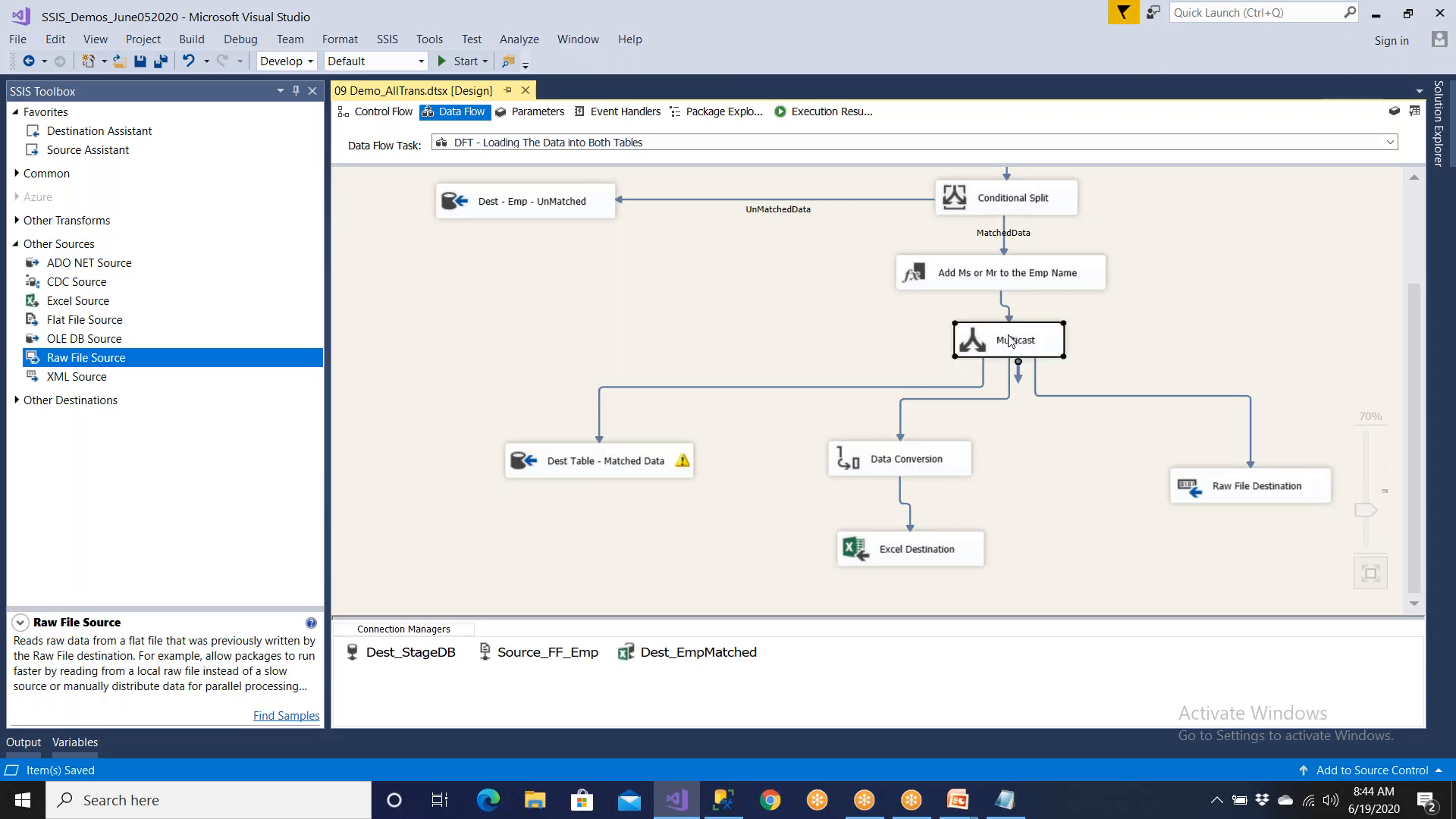
pyautogui.scroll(3, 574, 227)
pyautogui.click(574, 227)
pyautogui.scroll(-3, 917, 428)
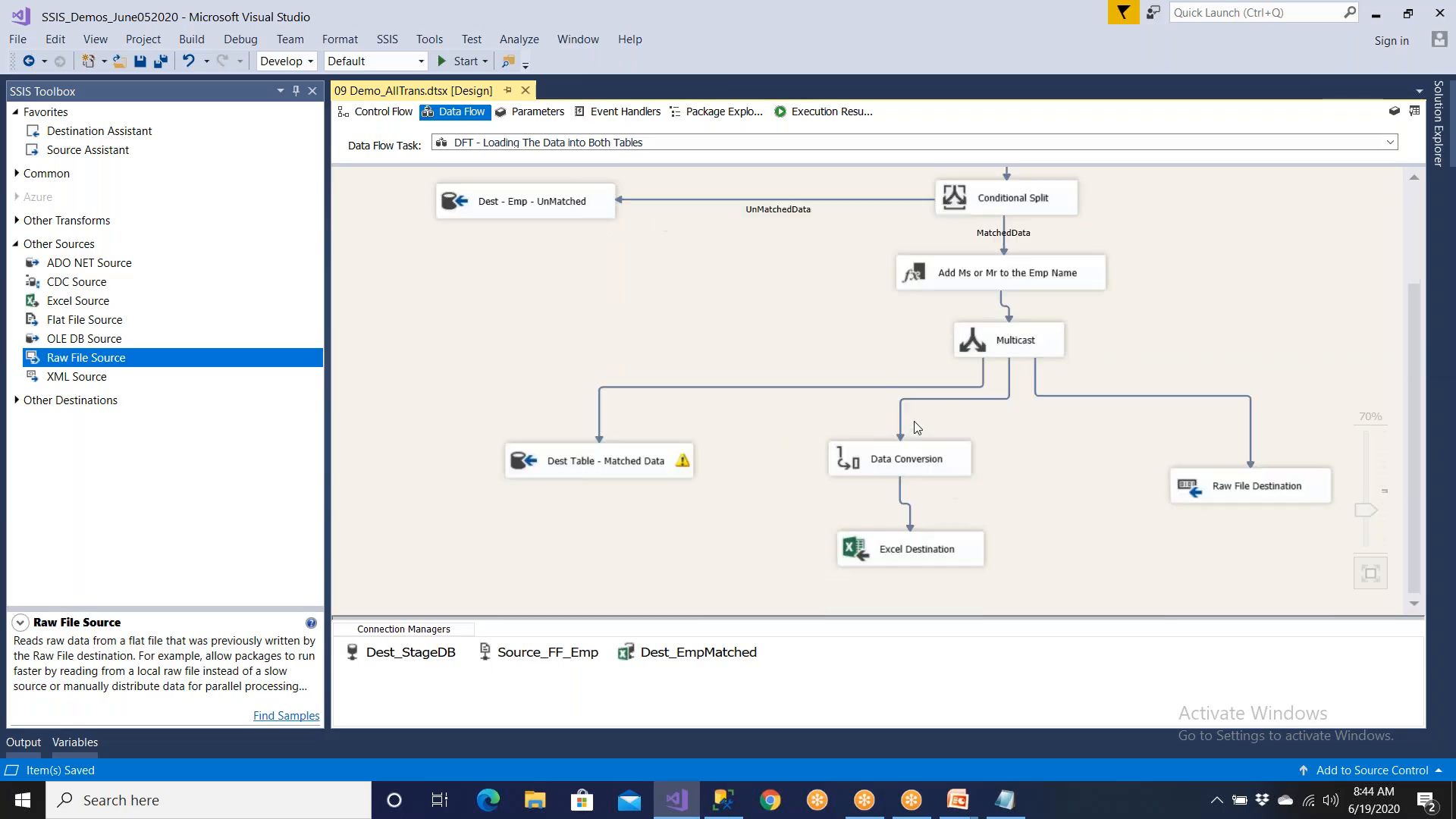
pyautogui.click(1037, 349)
pyautogui.click(648, 474)
pyautogui.click(1008, 347)
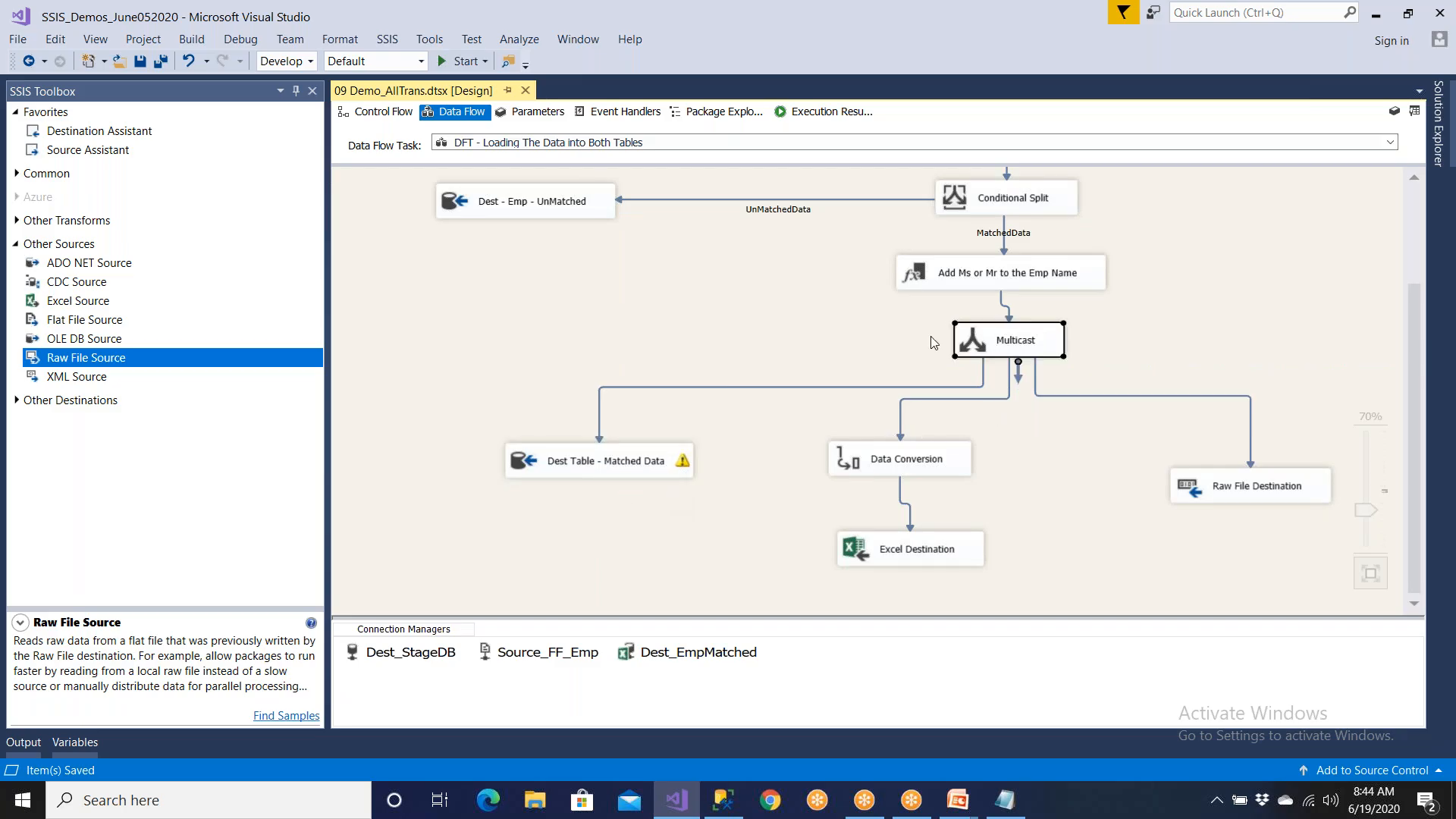
pyautogui.click(647, 481)
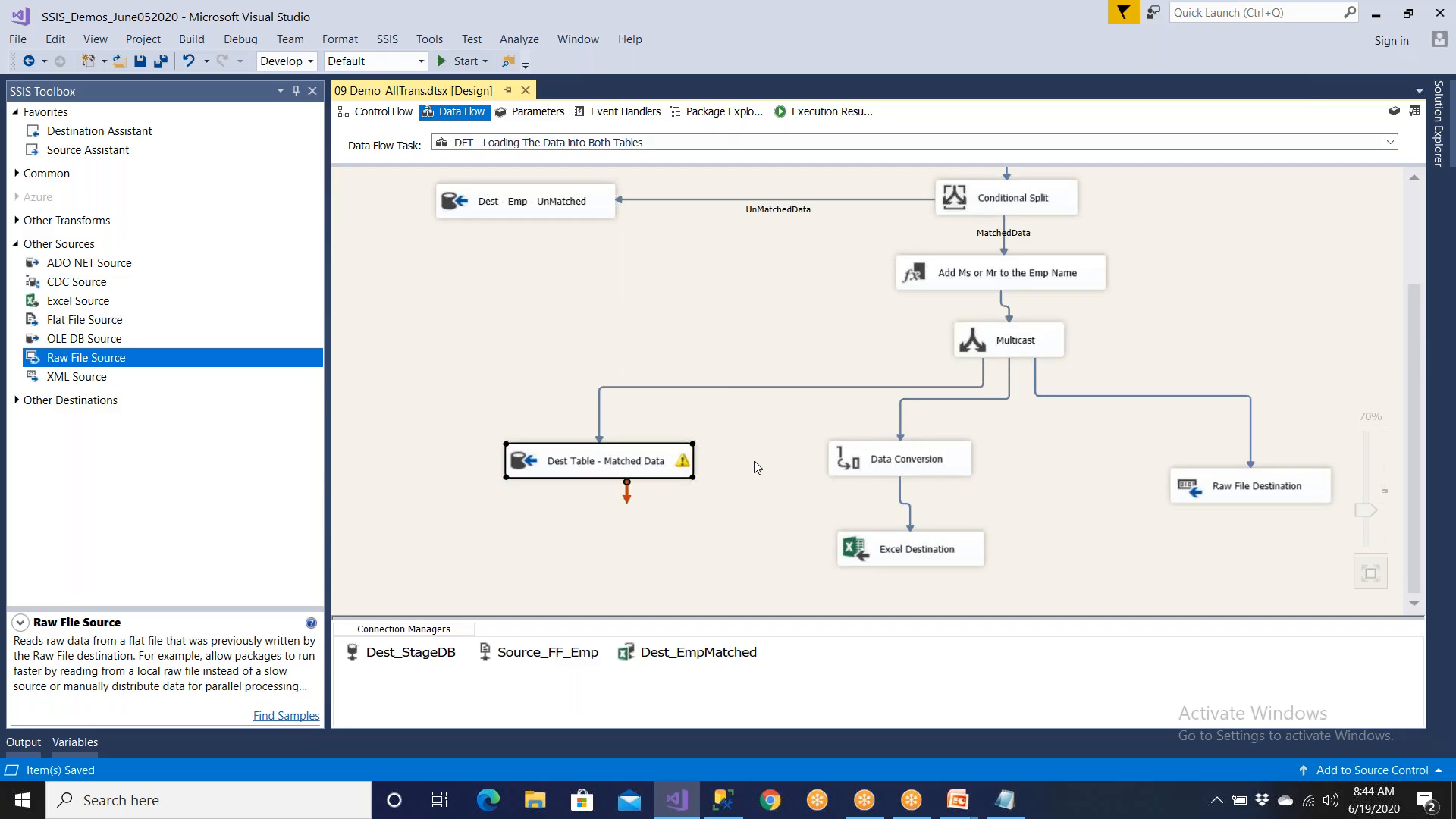
pyautogui.click(889, 470)
pyautogui.click(888, 553)
pyautogui.click(1241, 503)
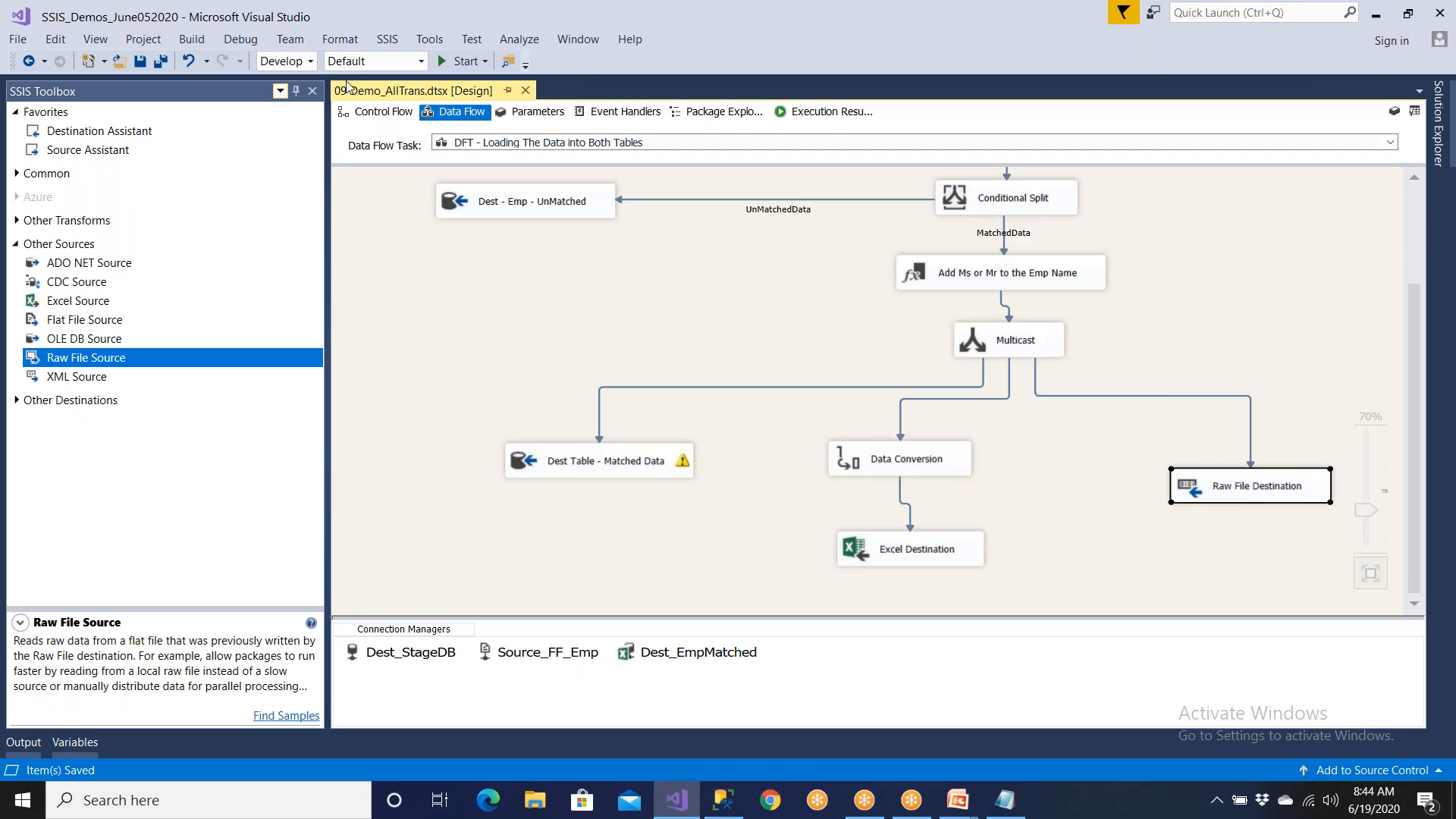
# - Return to the control flow, save 09 Demo_AllTrans.dtsx, and add a new SSIS package to the project
pyautogui.click(375, 112)
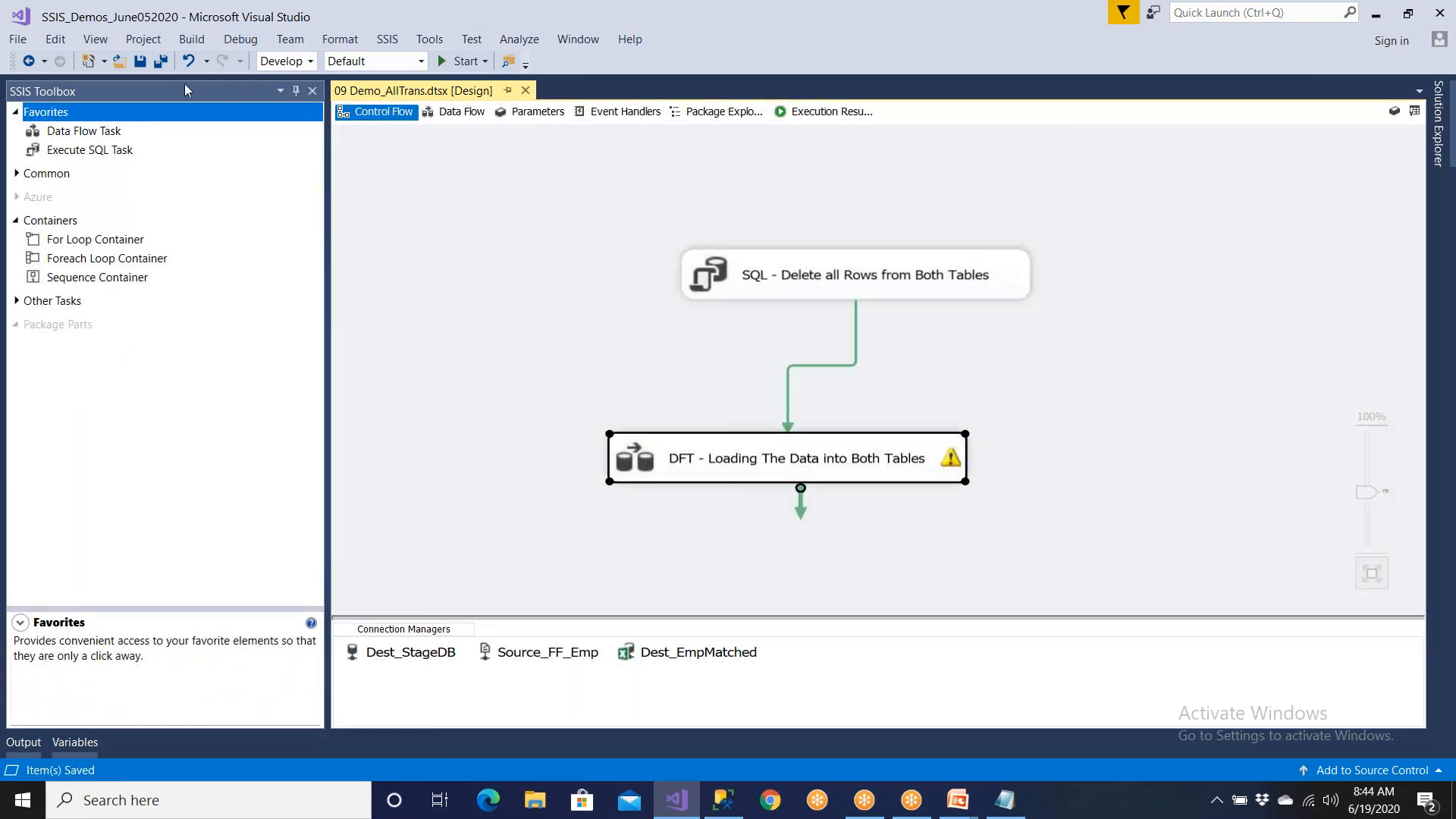
pyautogui.click(140, 60)
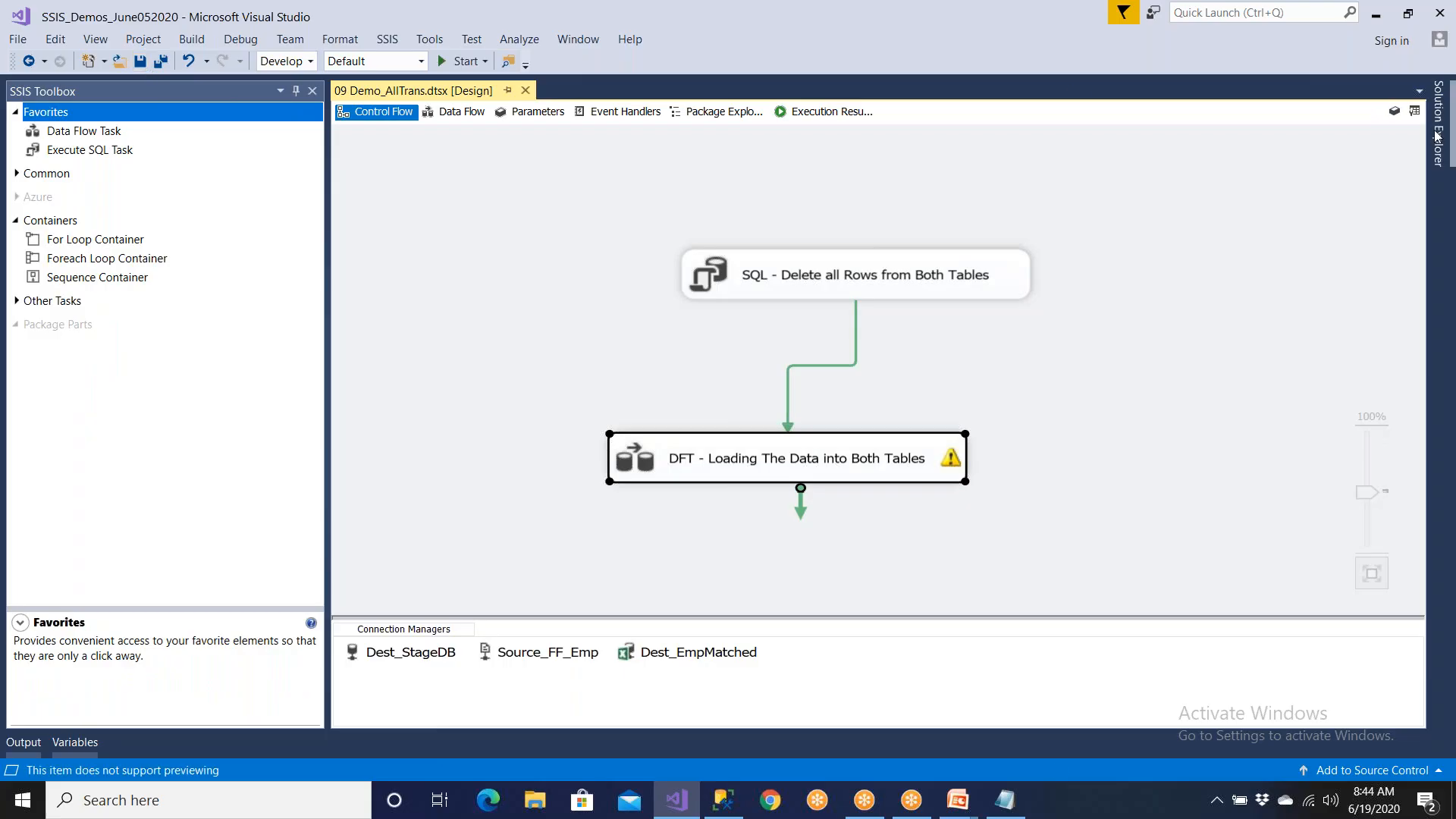
pyautogui.click(1438, 137)
pyautogui.click(1257, 235)
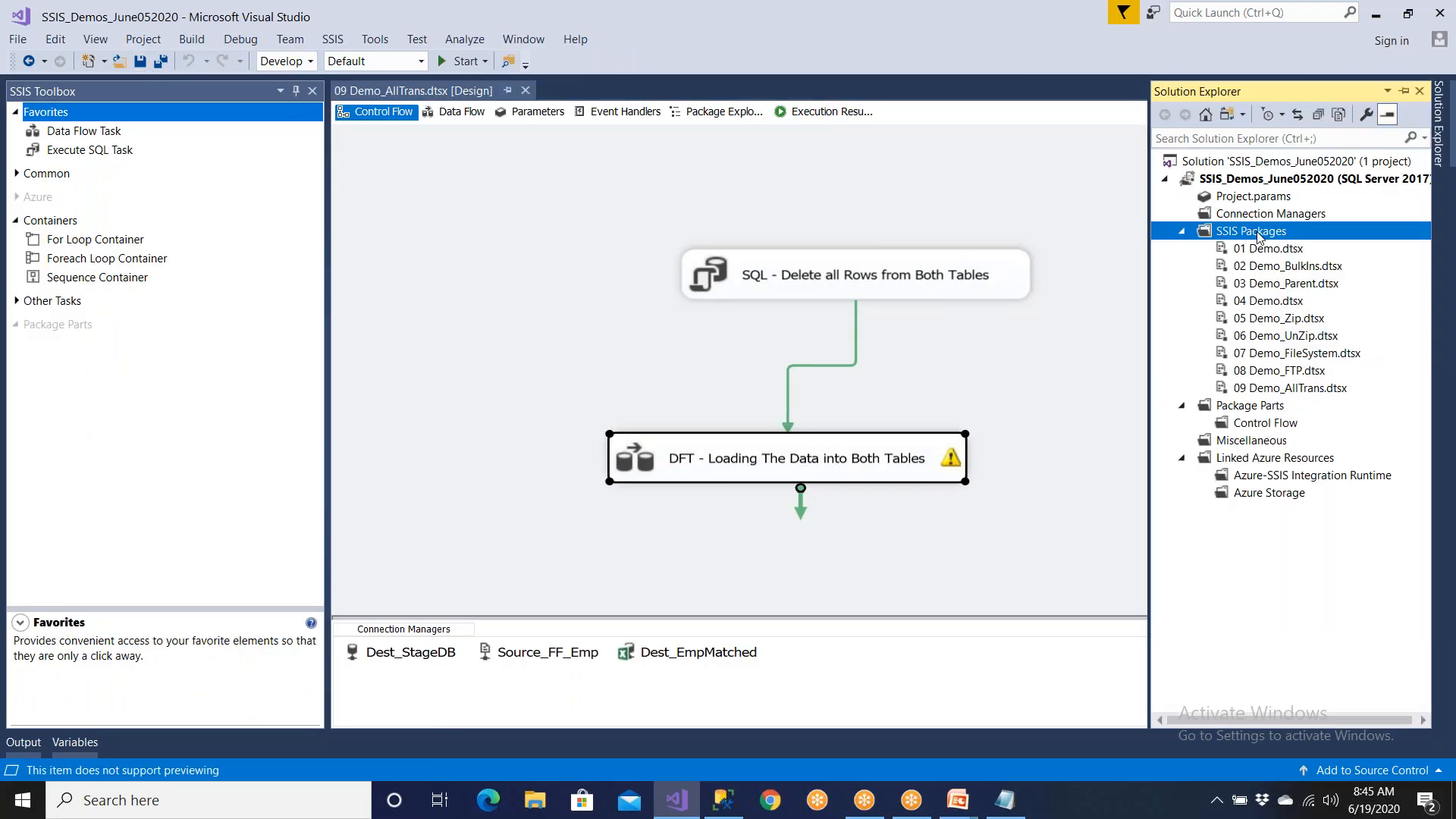
pyautogui.rightClick(1258, 236)
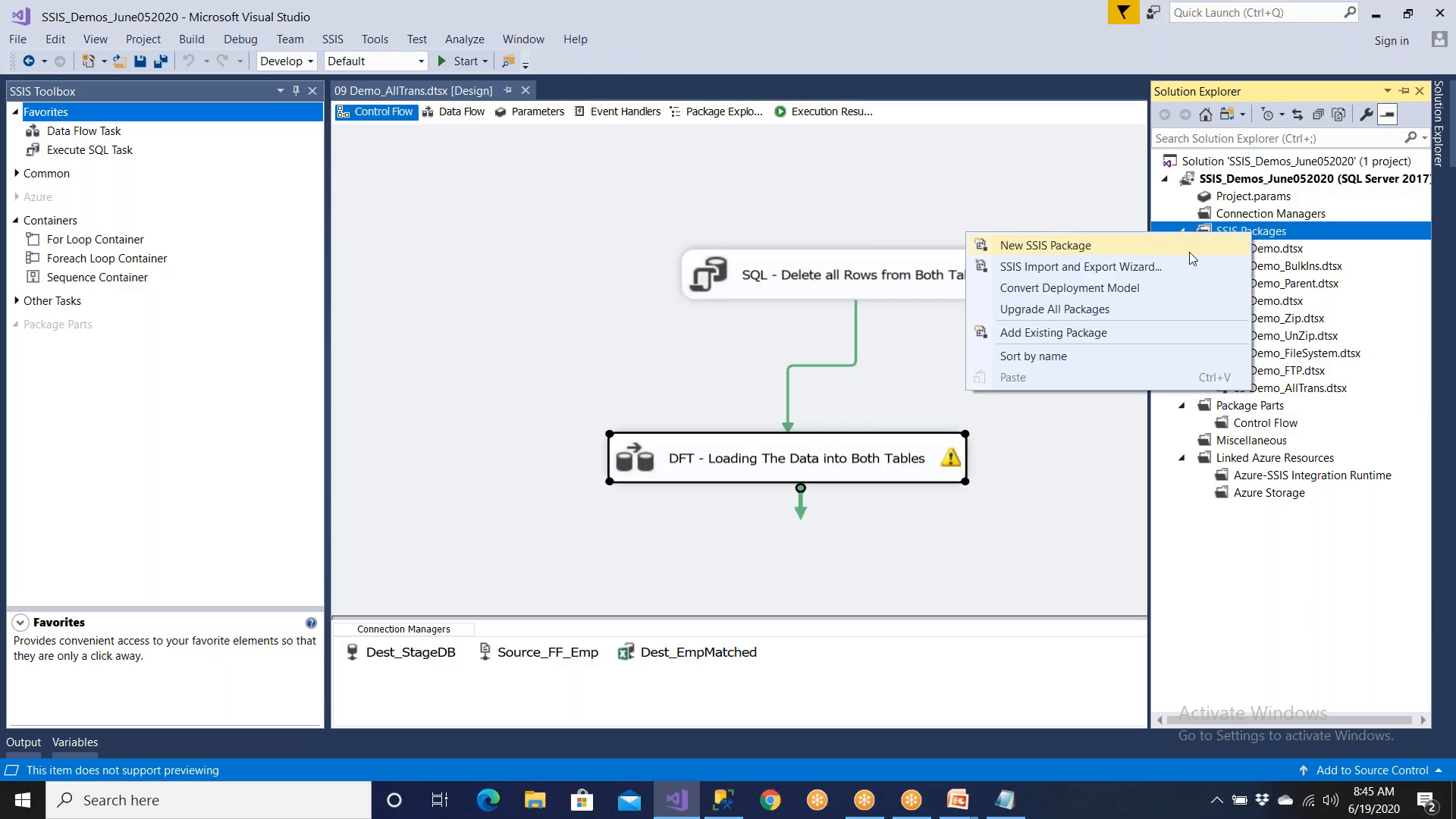
pyautogui.click(1045, 245)
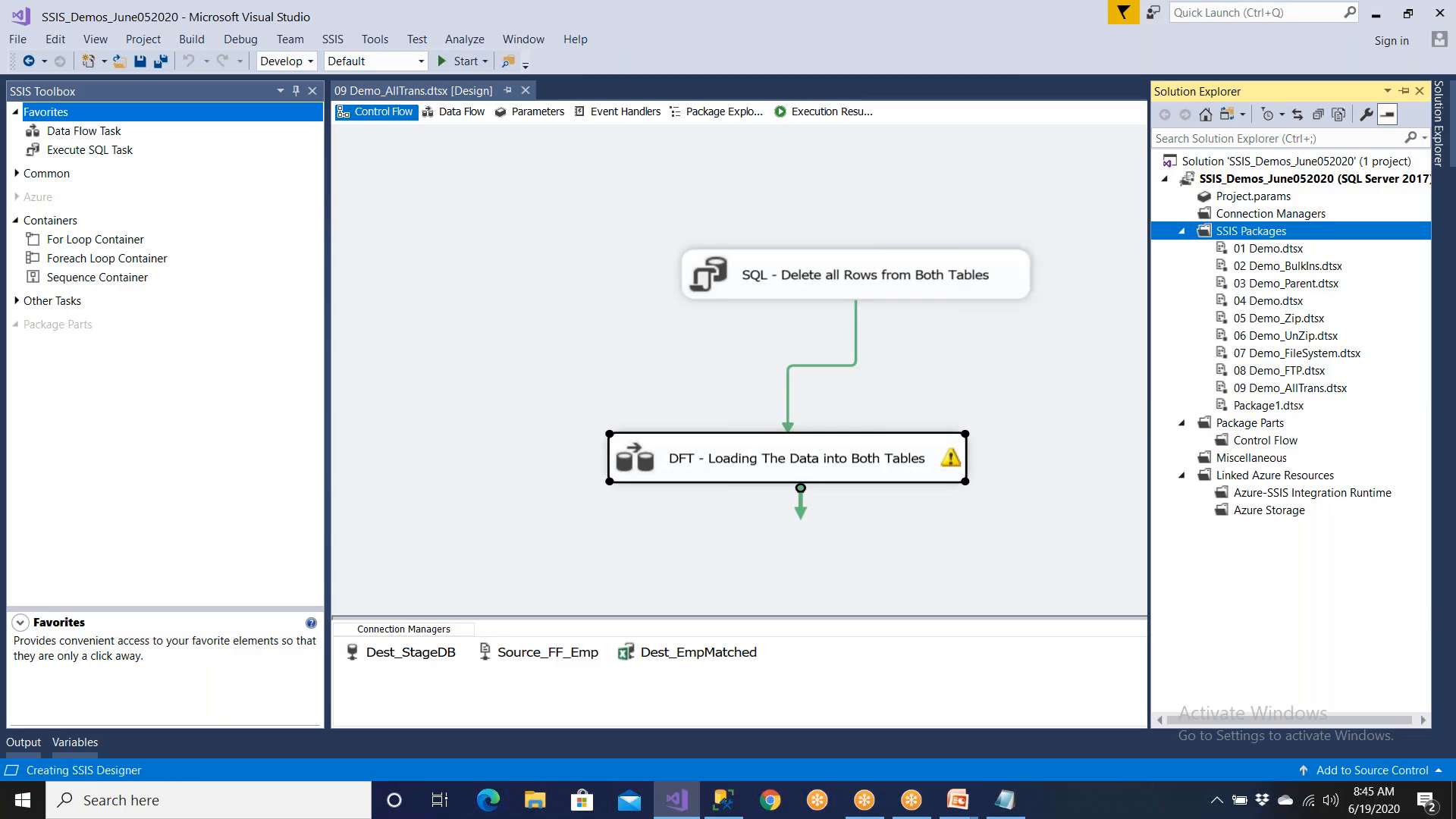
pyautogui.click(1443, 173)
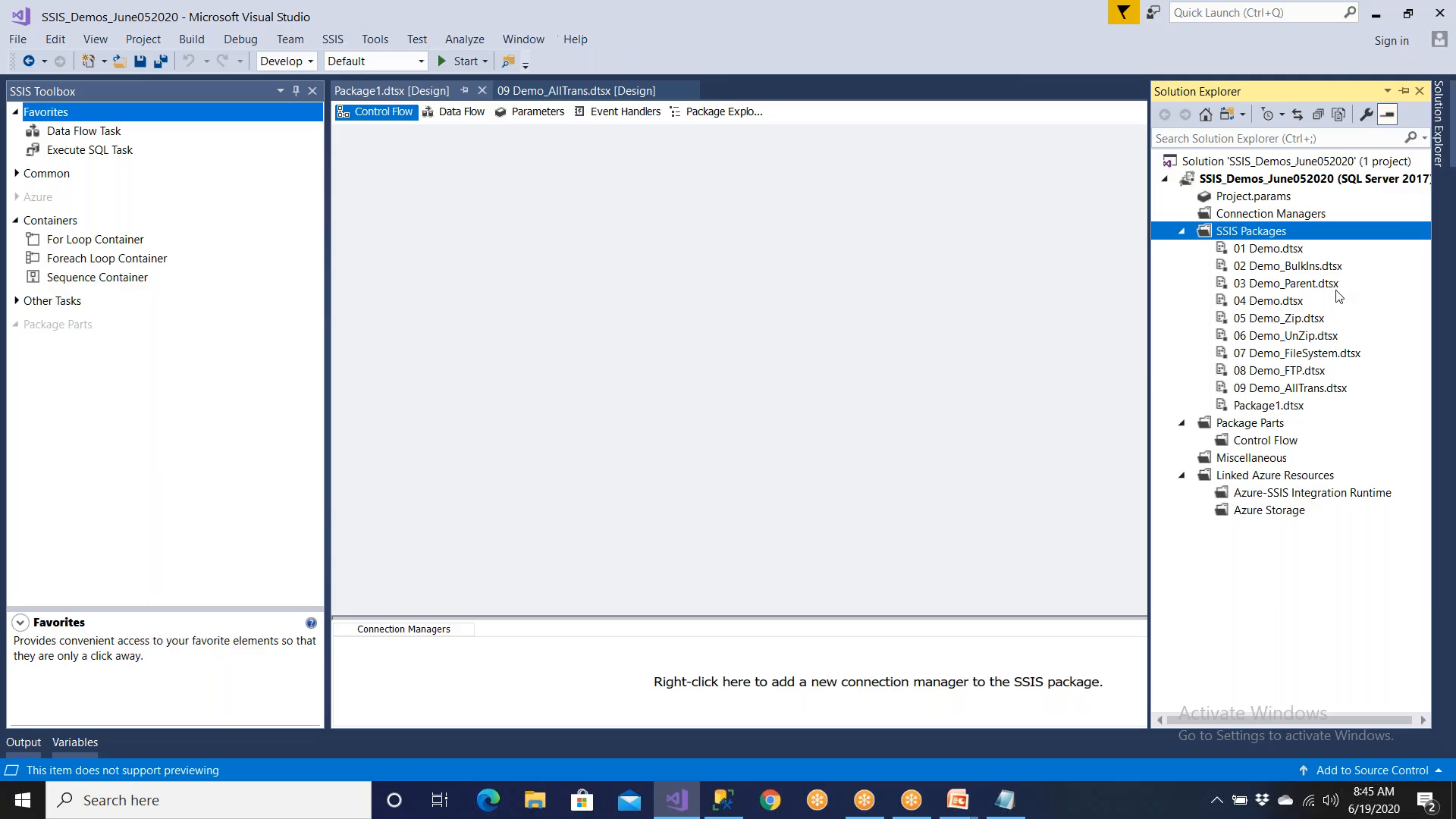
# - Rename the new package as 10 Demo_RawFile.dtsx
pyautogui.click(1301, 390)
pyautogui.click(1292, 407)
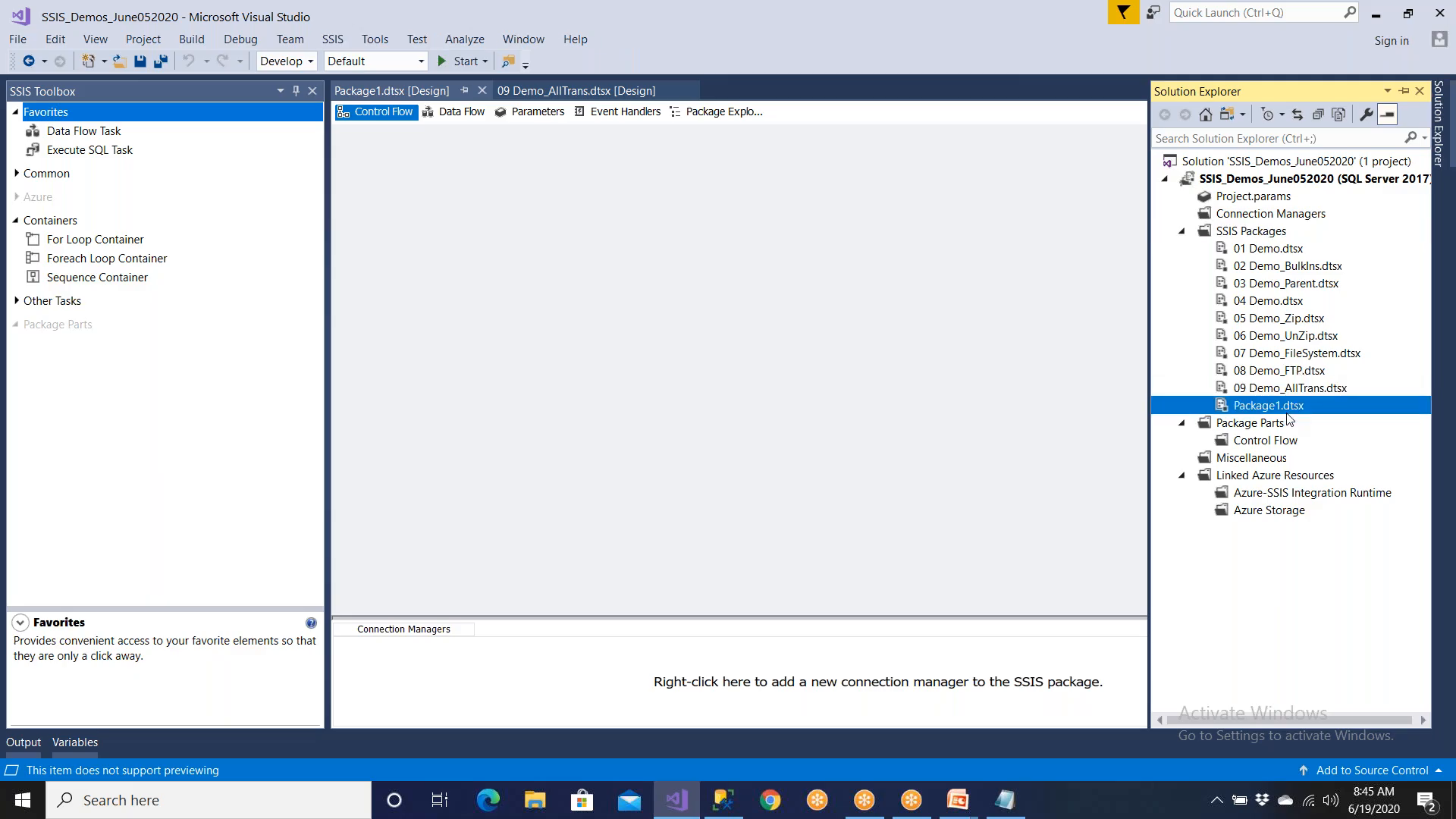
pyautogui.press('F2')
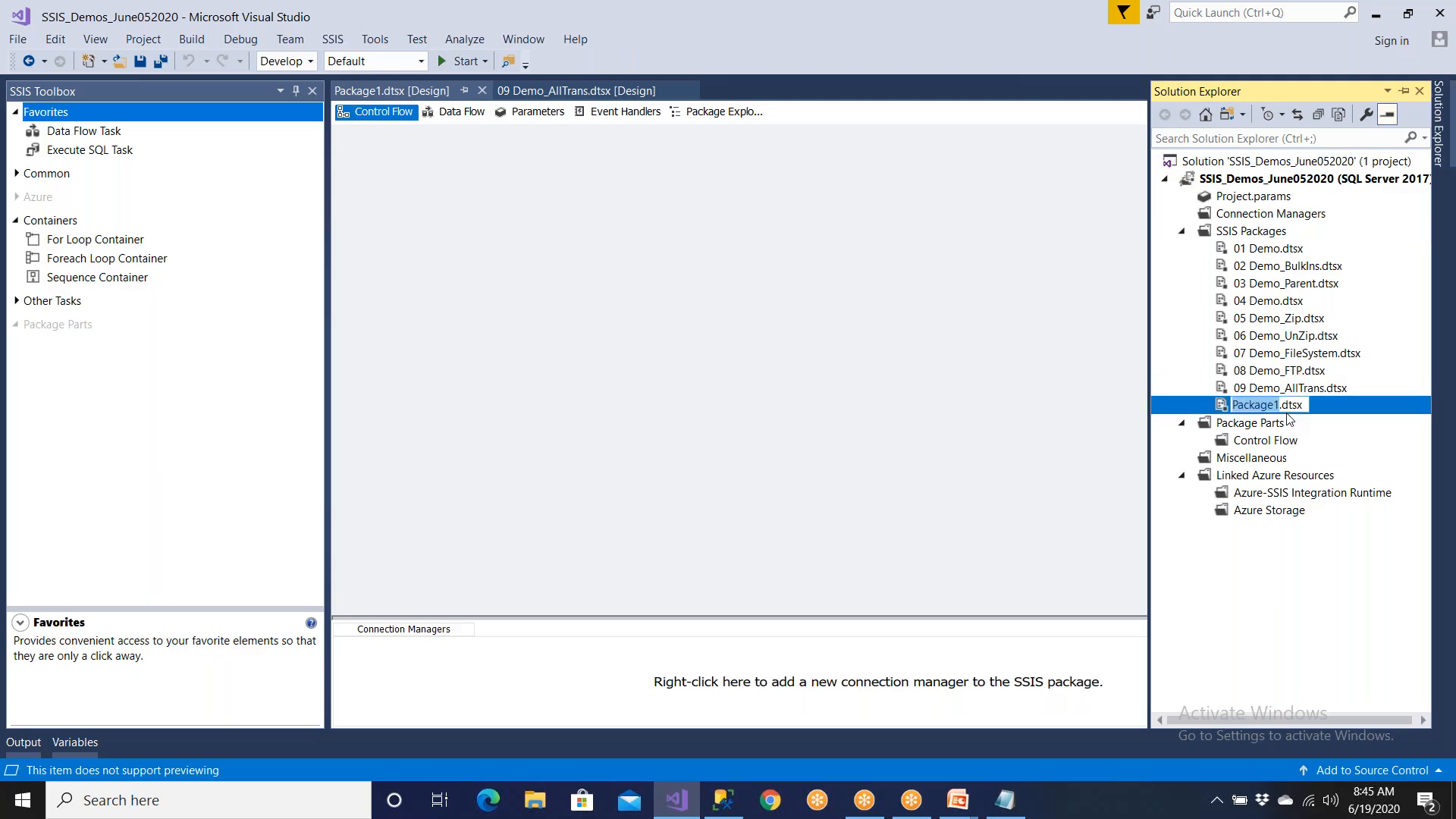
pyautogui.write('10')
pyautogui.write(' Demo')
pyautogui.write('_Rwa')
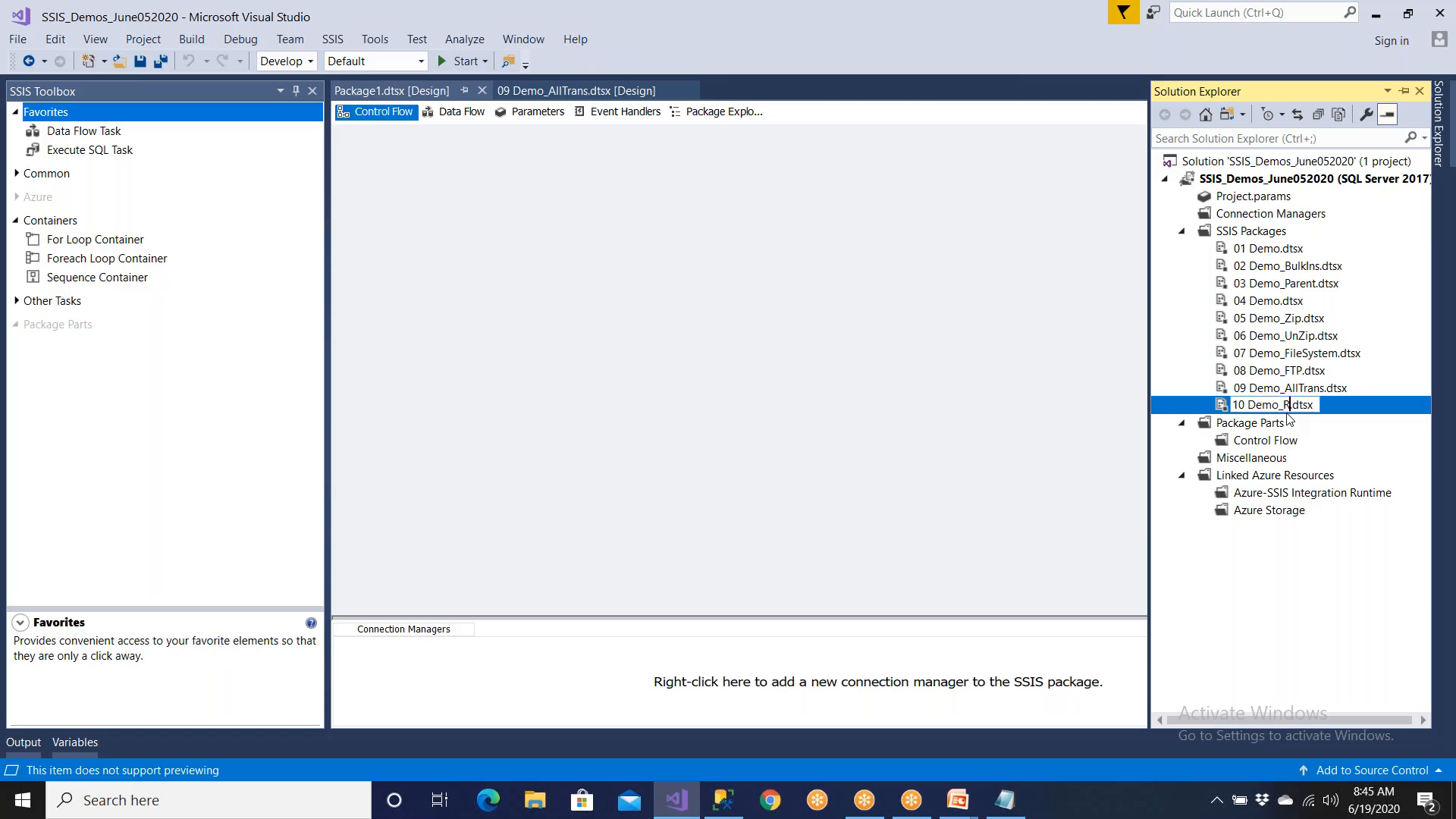
pyautogui.press('BackSpace')
pyautogui.press('BackSpace')
pyautogui.write('awFile')
pyautogui.press('Return')
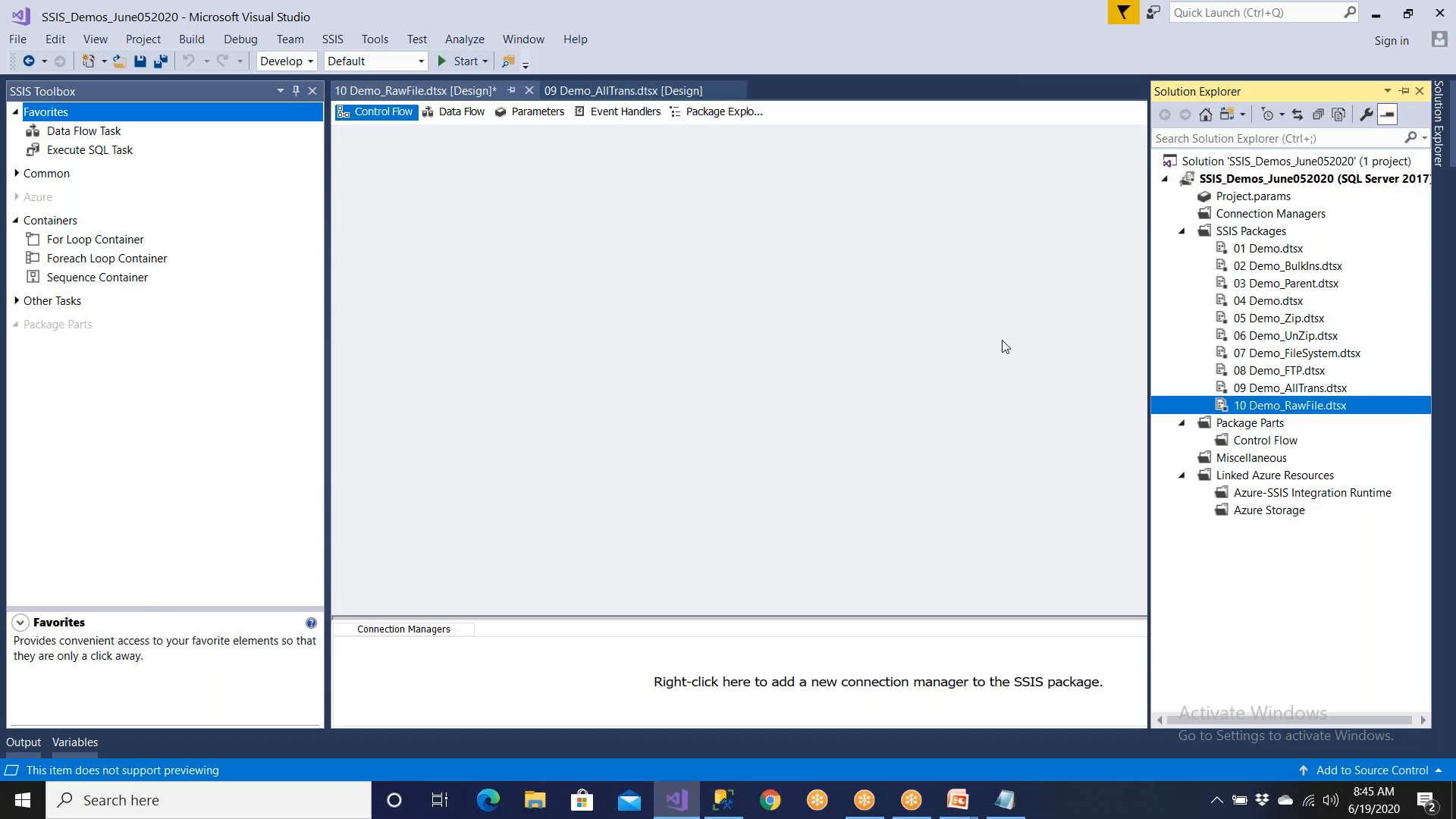
# - Add a Data Flow Task to the new package's control flow and place a Raw File Source inside its data flow
pyautogui.click(387, 119)
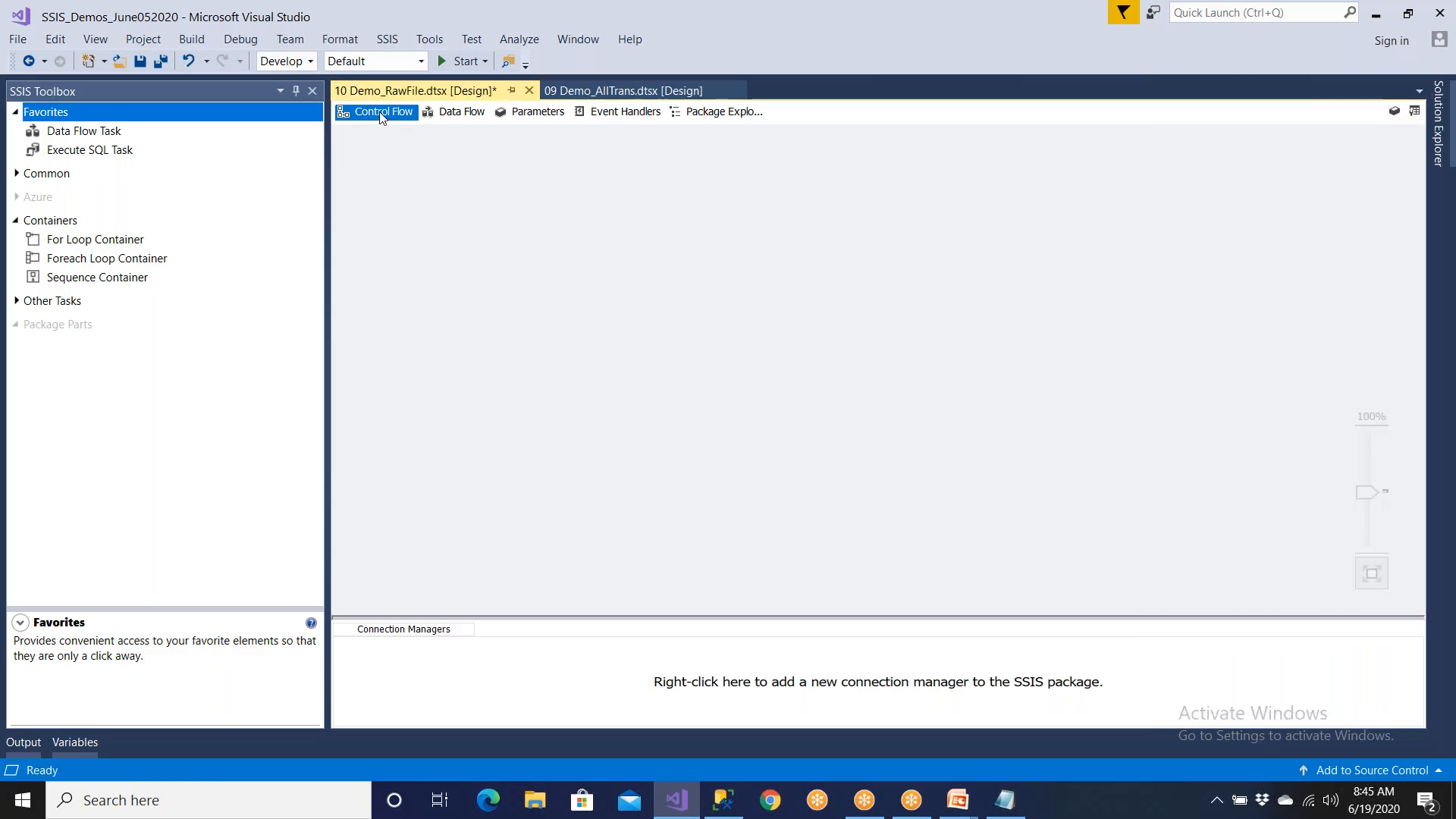
pyautogui.moveTo(85, 136); pyautogui.dragTo(376, 255)
pyautogui.doubleClick(471, 275)
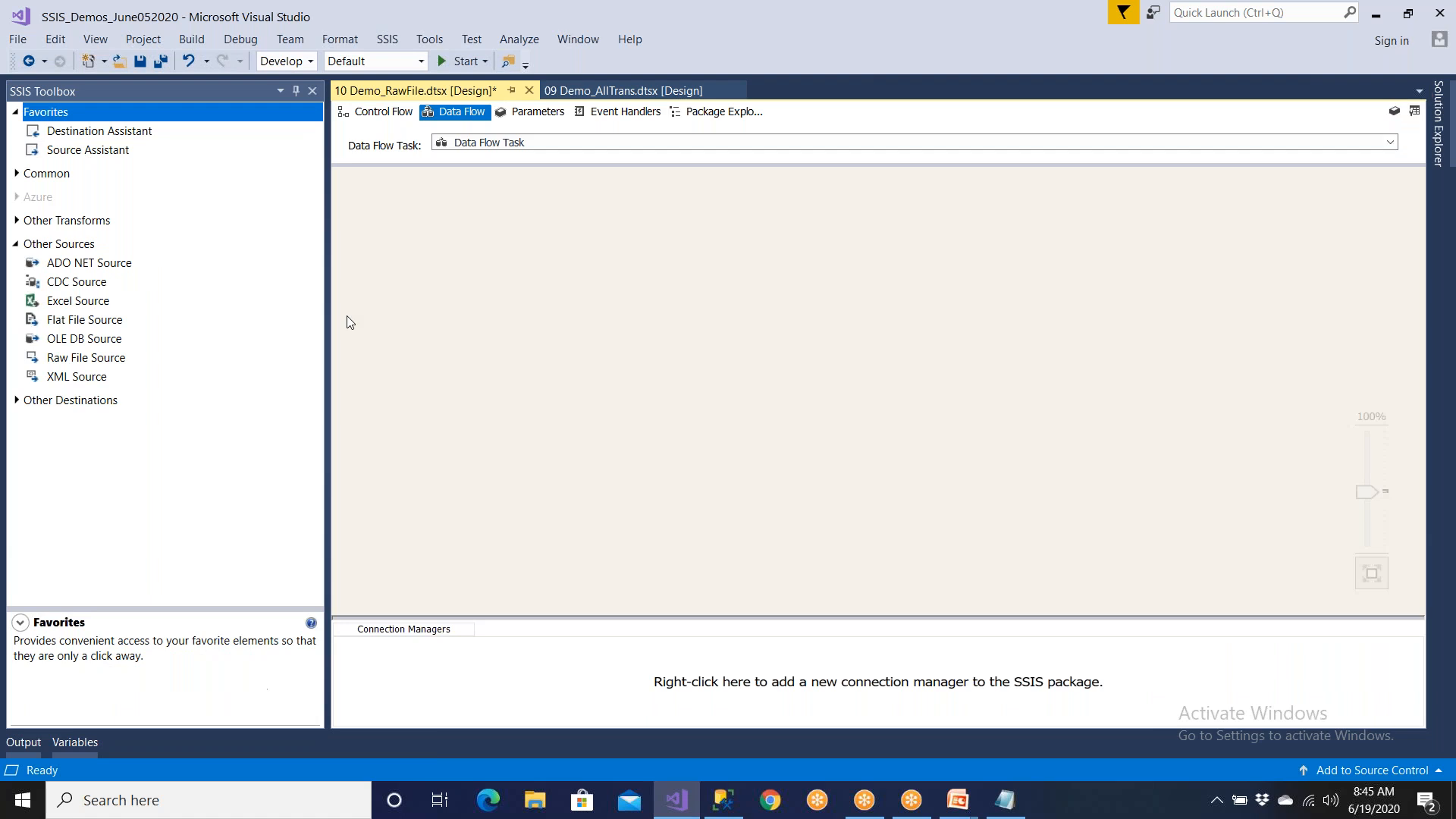
pyautogui.click(15, 111)
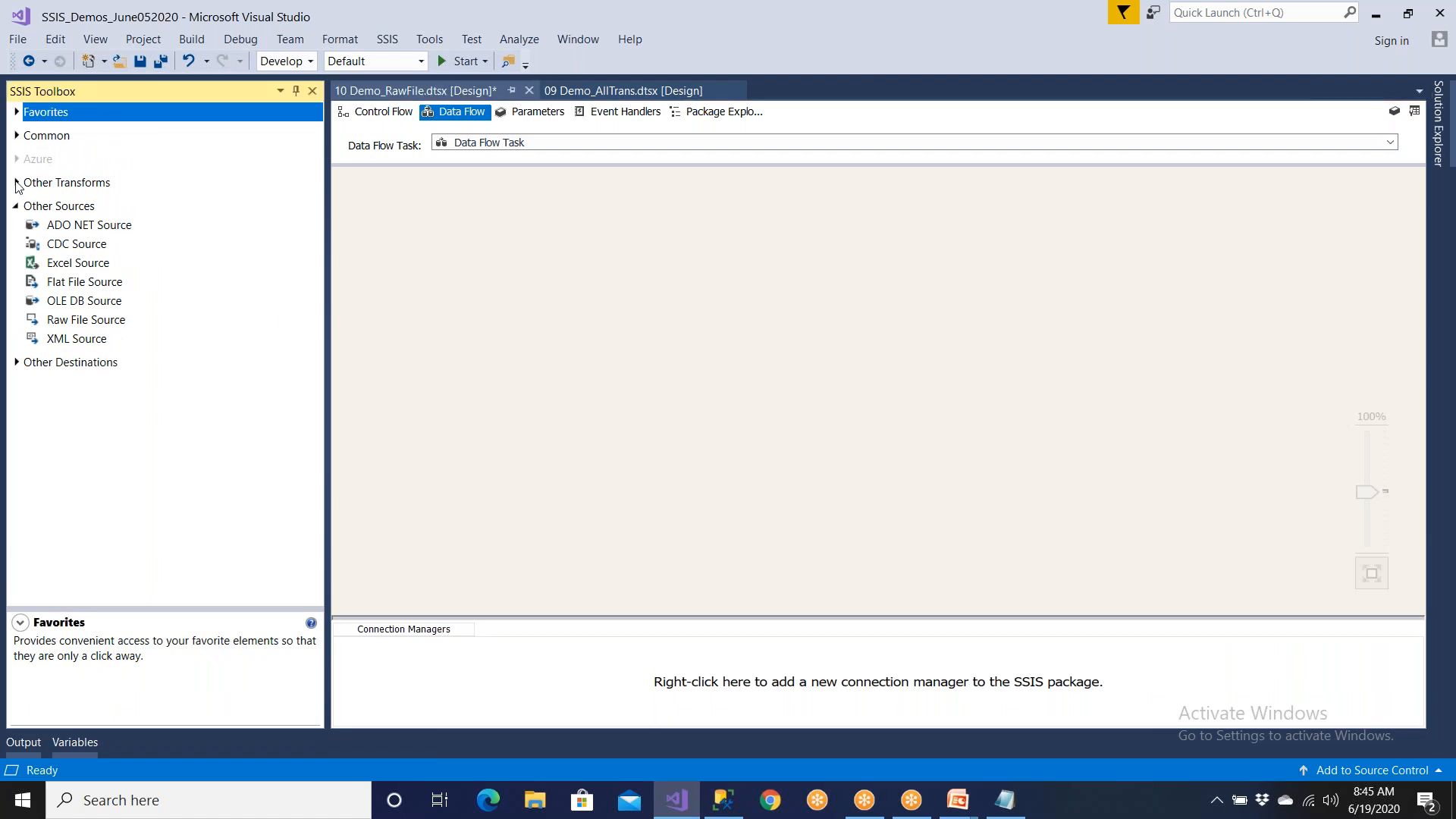
pyautogui.moveTo(98, 320); pyautogui.dragTo(486, 222)
# - Configure the Raw File Source to read EmpMatched.raw from the Archive folder on D:, check its column mapping, and accept the settings
pyautogui.doubleClick(562, 254)
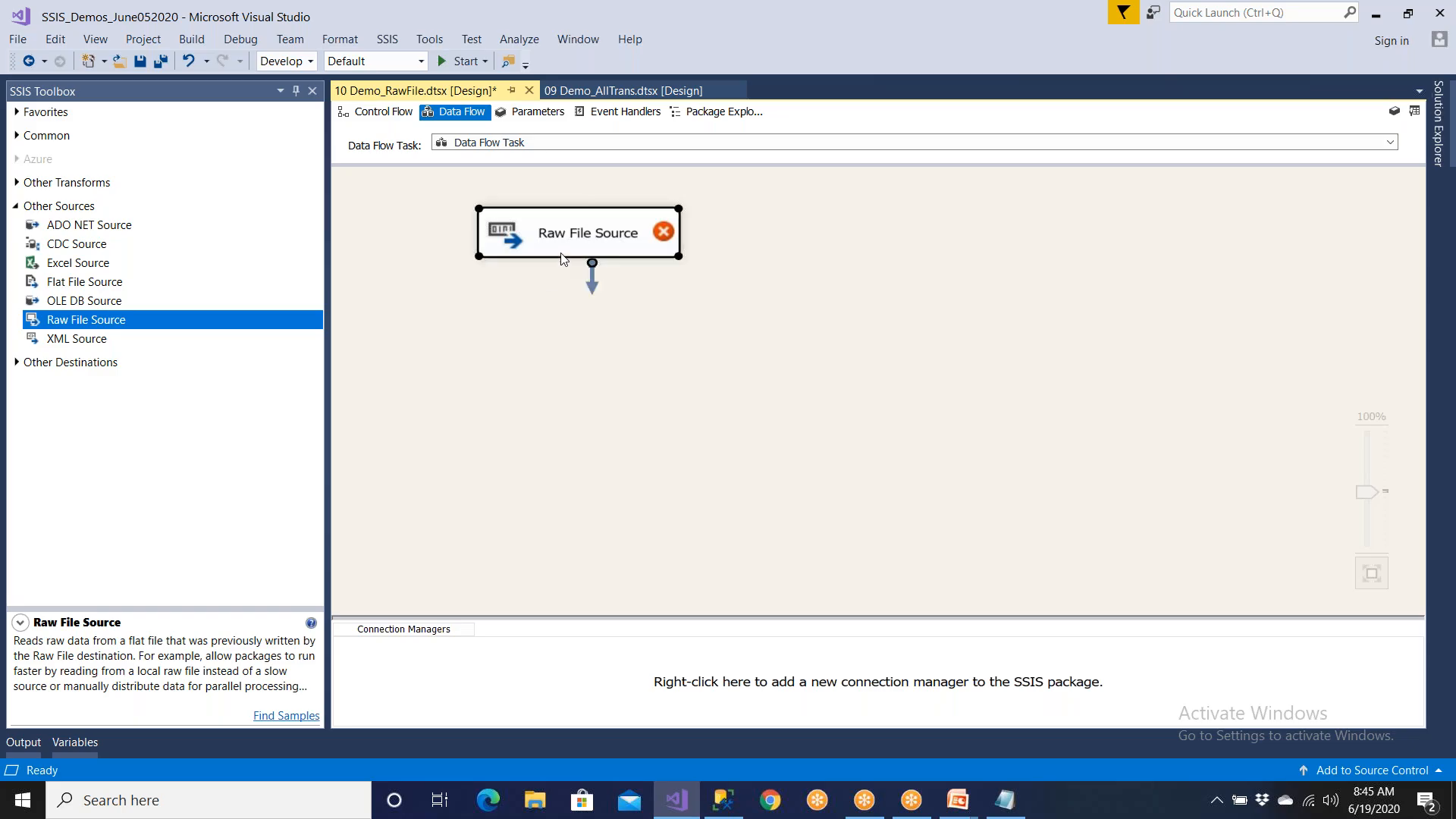
pyautogui.click(982, 256)
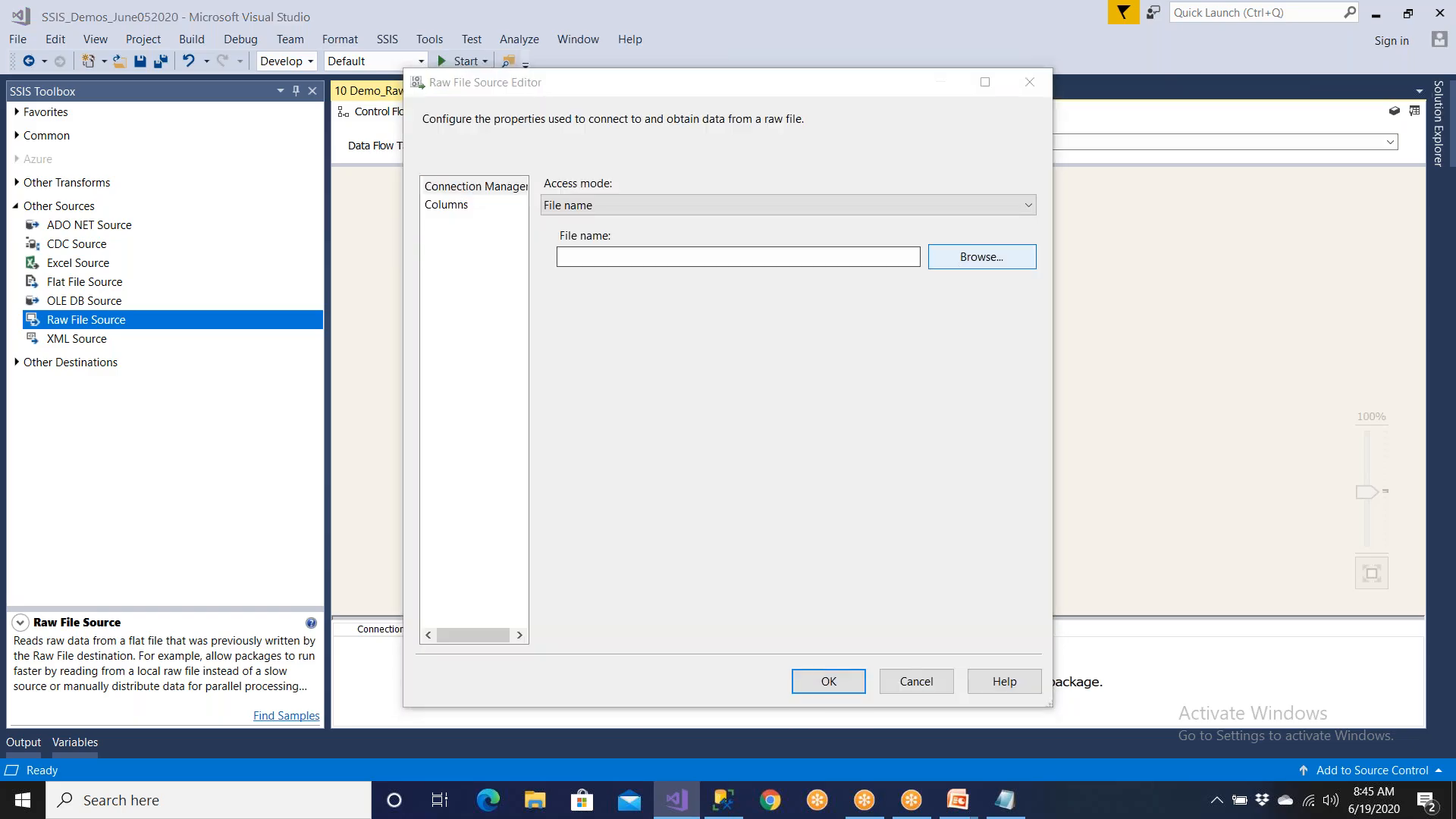
pyautogui.click(740, 150)
pyautogui.click(692, 252)
pyautogui.click(973, 521)
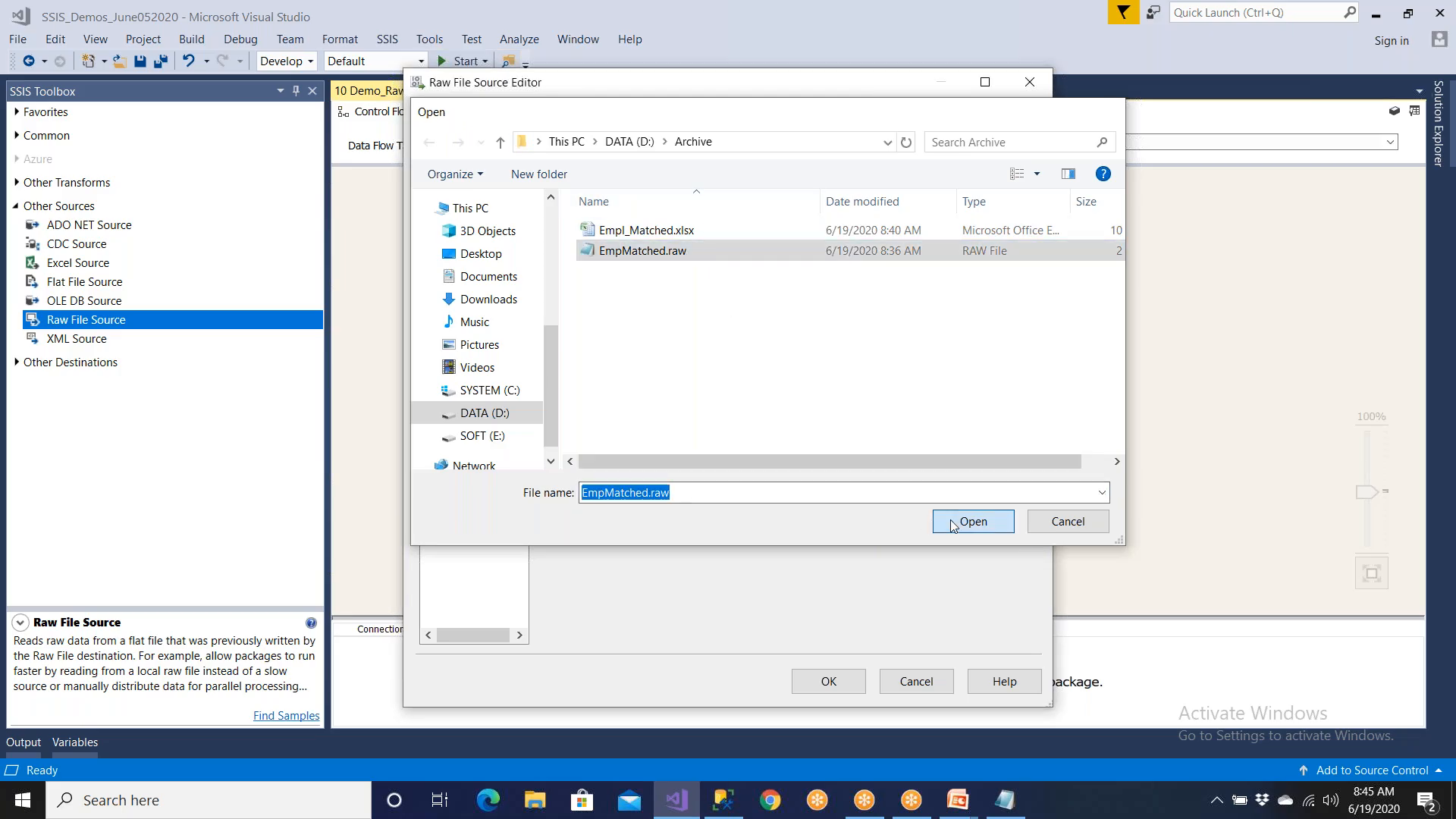
pyautogui.click(461, 209)
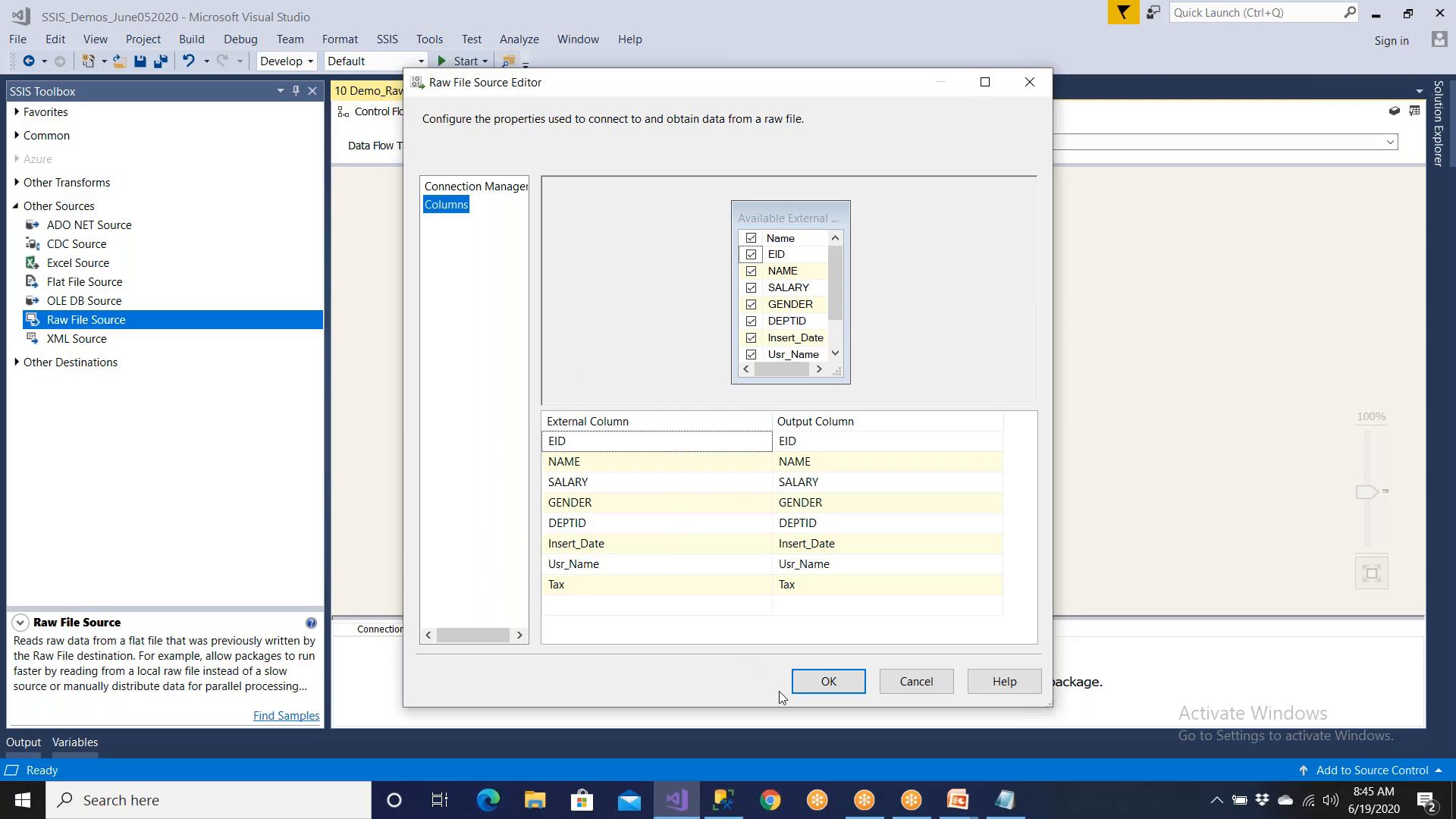
pyautogui.click(808, 681)
pyautogui.click(792, 506)
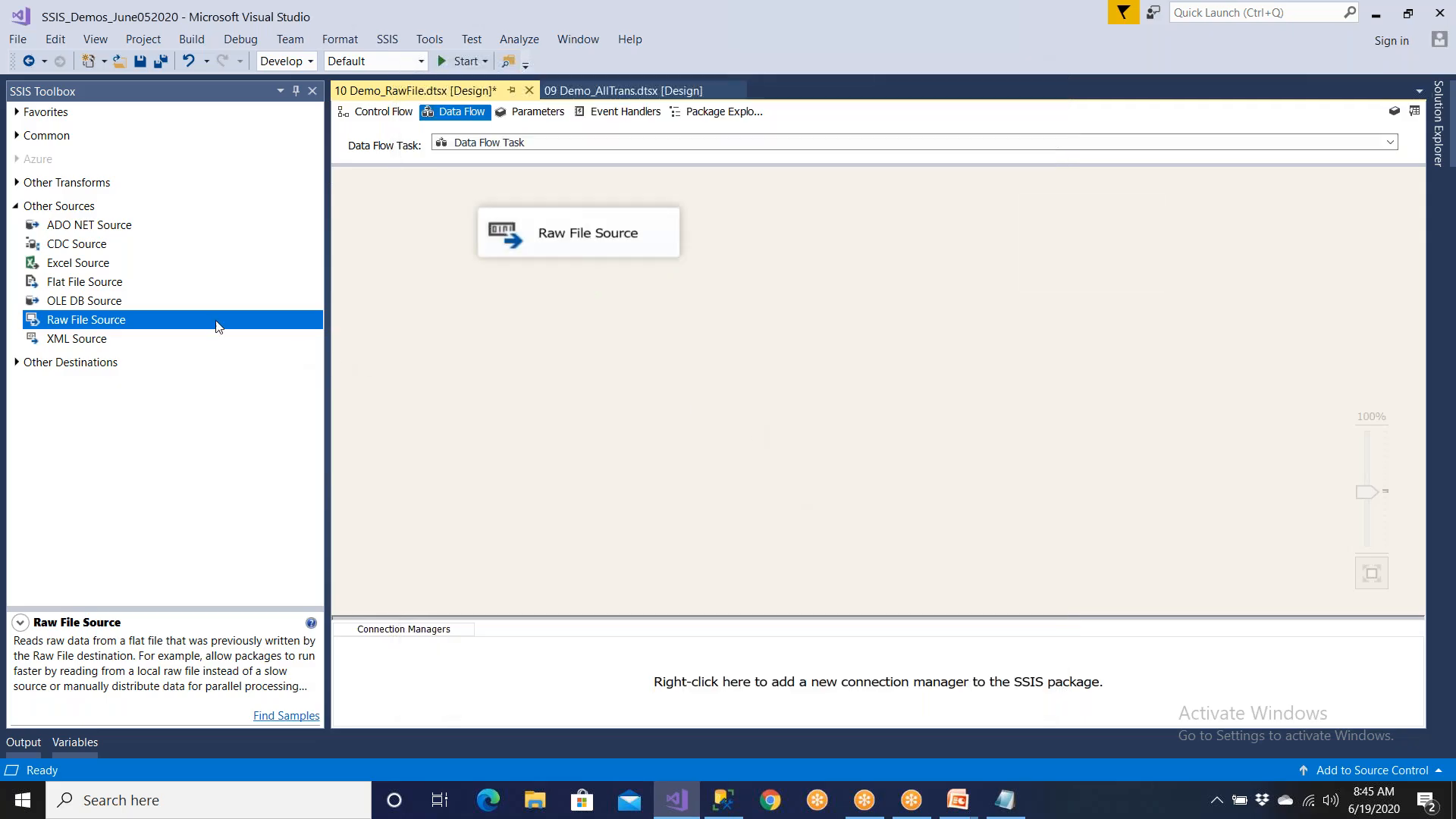
# - Add an OLE DB Destination below the Raw File Source and connect the source's output to it
pyautogui.click(16, 214)
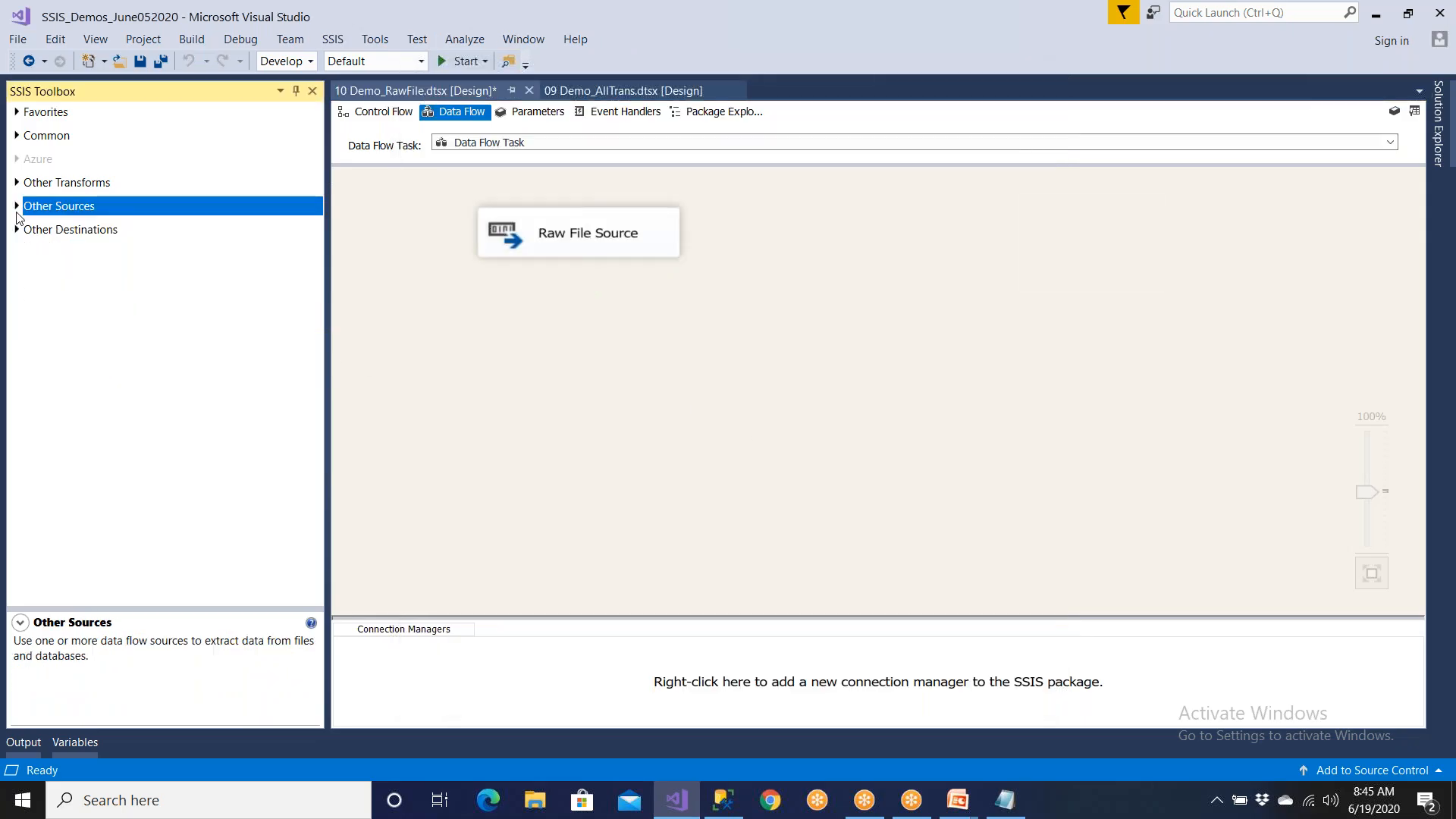
pyautogui.click(10, 230)
pyautogui.moveTo(91, 364); pyautogui.dragTo(658, 442)
pyautogui.click(639, 240)
pyautogui.moveTo(593, 287); pyautogui.dragTo(750, 482)
# - Assign the OLE DB Destination a new connection manager that uses the existing Stage_Company data connection
pyautogui.doubleClick(802, 480)
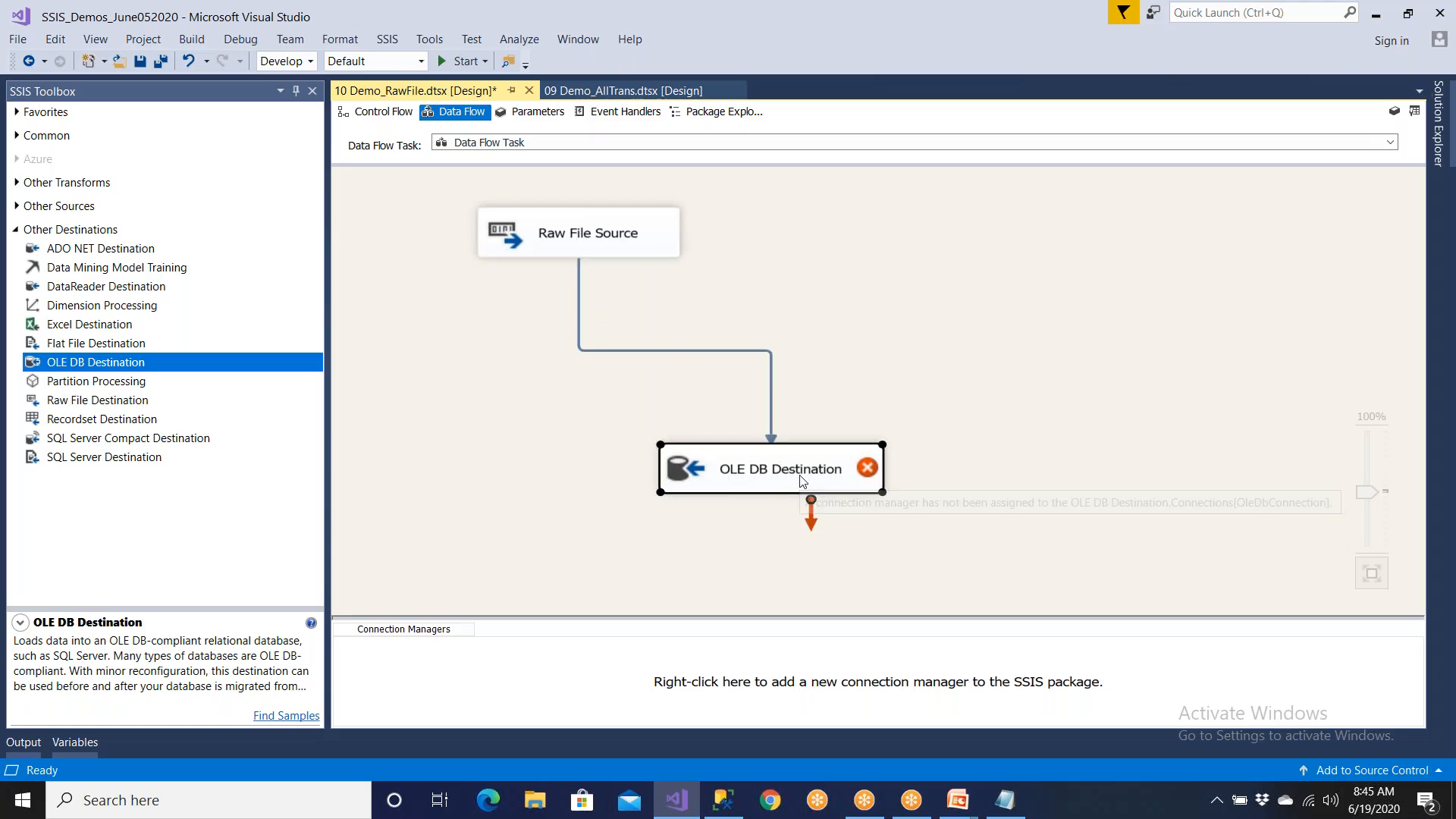
pyautogui.click(973, 288)
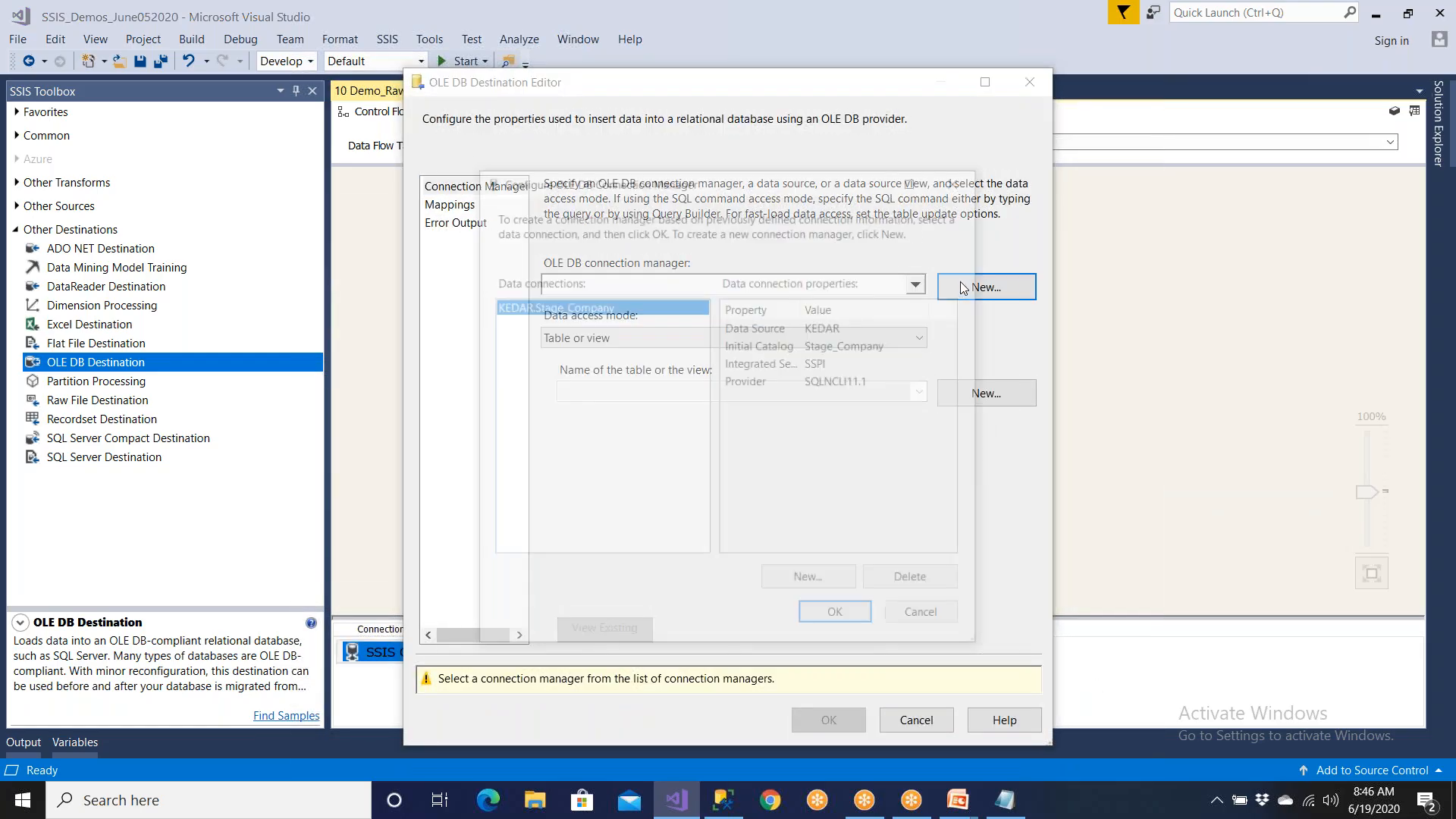
pyautogui.click(838, 621)
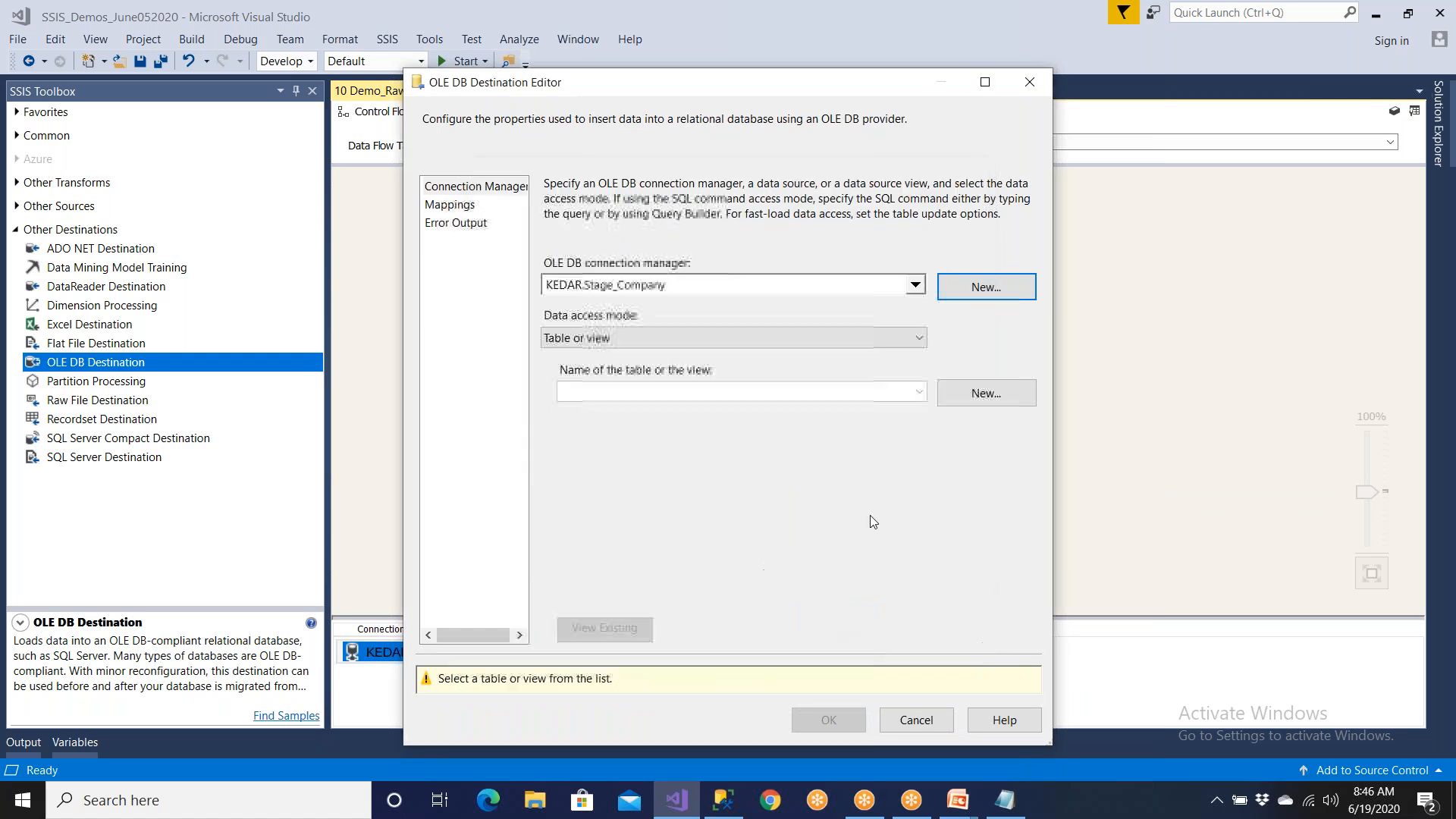
# - Create a new destination table named Stage_Emp_Raw for the OLE DB Destination, keeping the generated column definitions
pyautogui.click(957, 404)
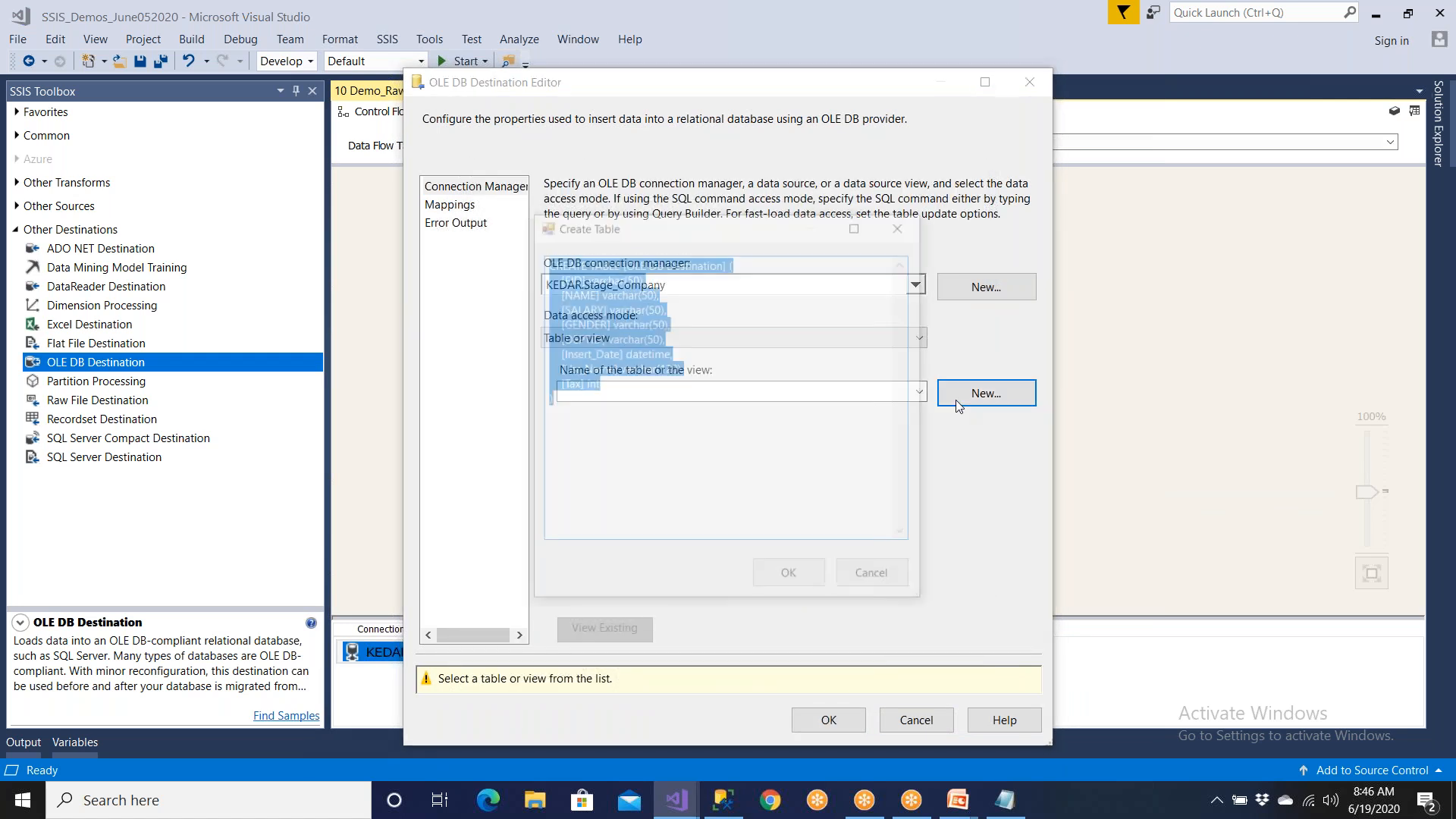
pyautogui.moveTo(626, 260); pyautogui.dragTo(722, 261)
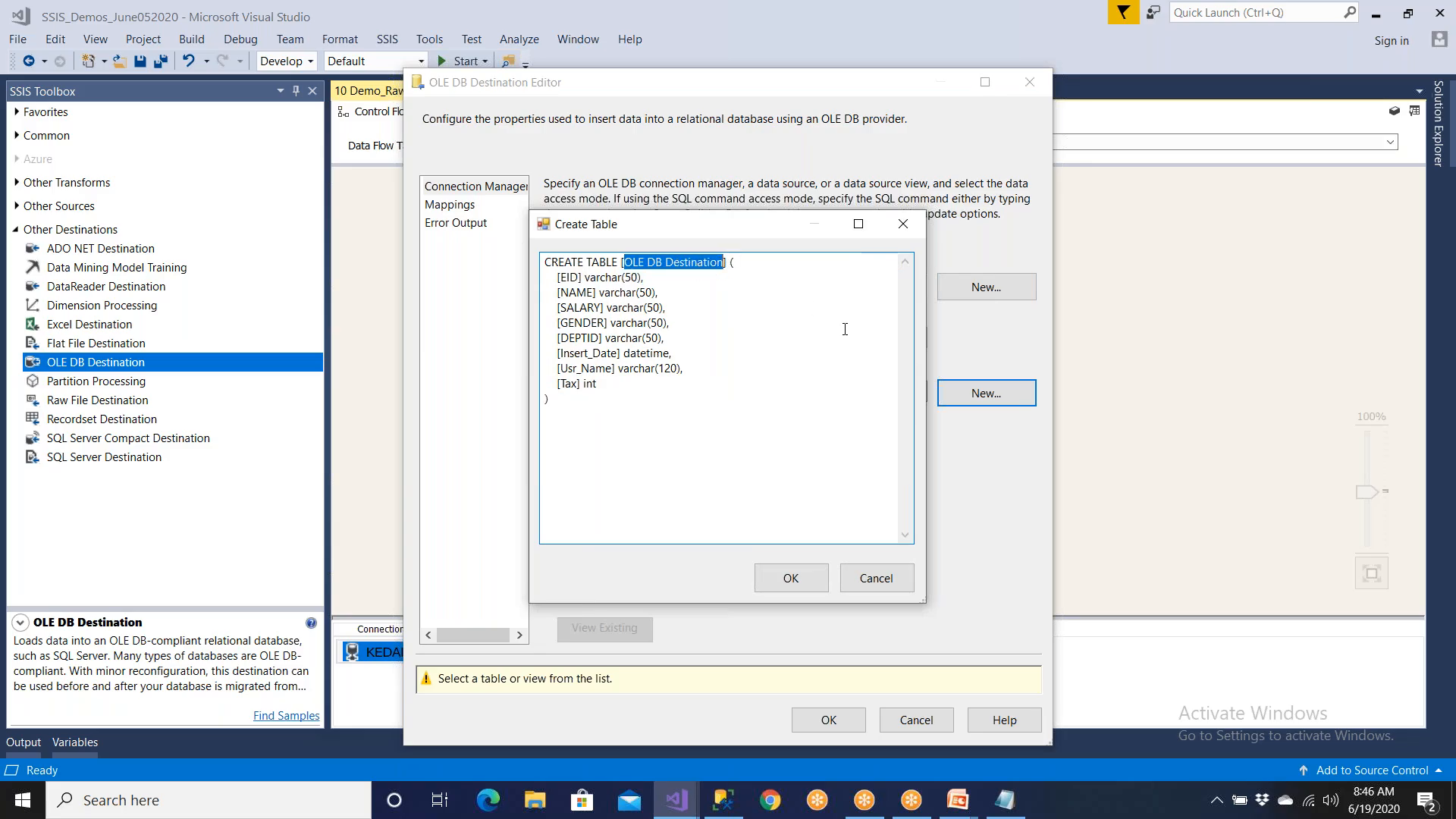
pyautogui.write('Stage_')
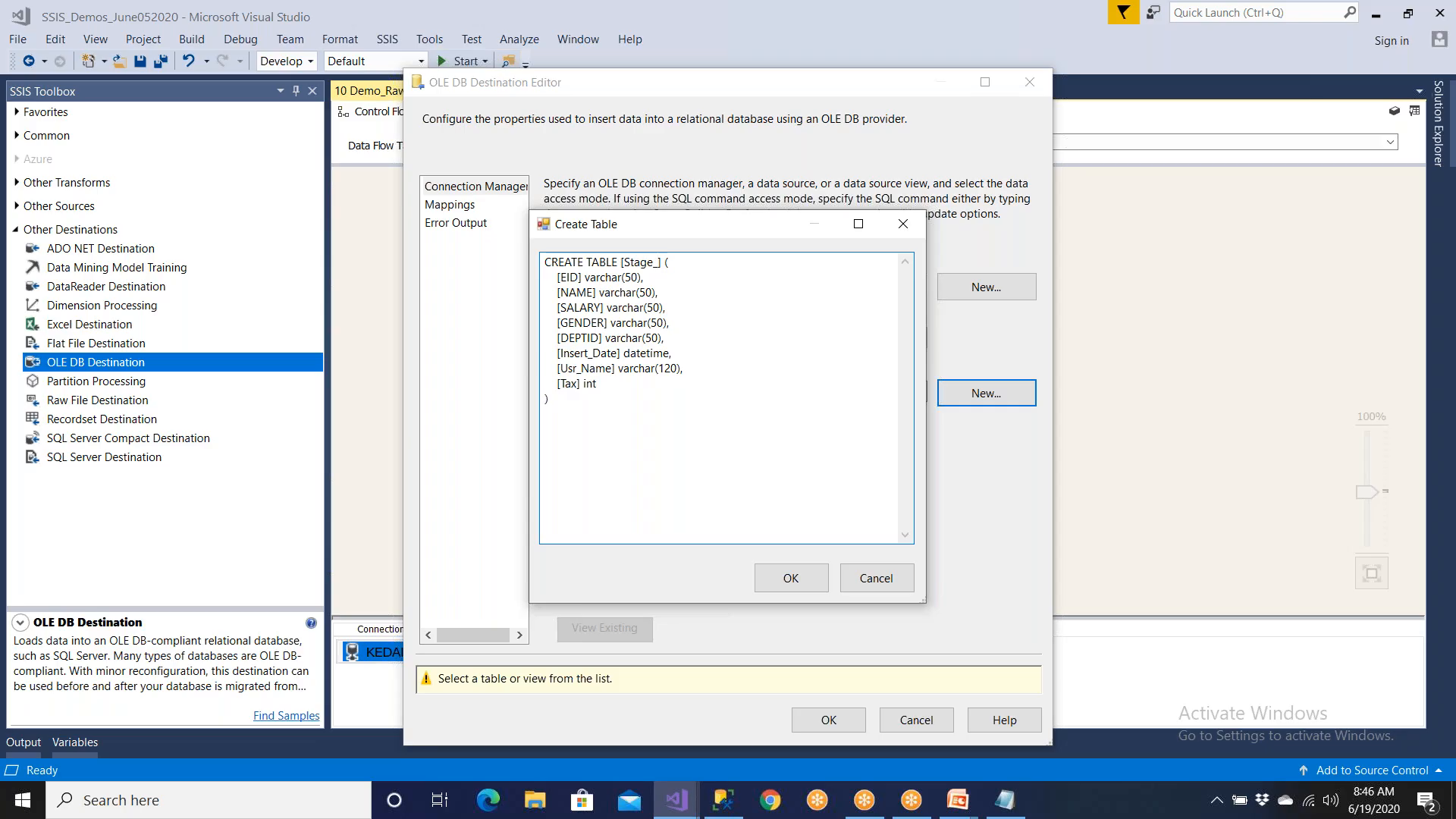
pyautogui.write('Emp_Rwaw')
pyautogui.hotkey('shift', 'Left')
pyautogui.hotkey('shift', 'Left')
pyautogui.hotkey('shift', 'Left')
pyautogui.hotkey('shift', 'Left')
pyautogui.hotkey('shift', 'Left')
pyautogui.hotkey('shift', 'Left')
pyautogui.hotkey('shift', 'Left')
pyautogui.hotkey('shift', 'Left')
pyautogui.hotkey('shift', 'Left')
pyautogui.hotkey('shift', 'Left')
pyautogui.hotkey('shift', 'Left')
pyautogui.hotkey('shift', 'Left')
pyautogui.hotkey('shift', 'Left')
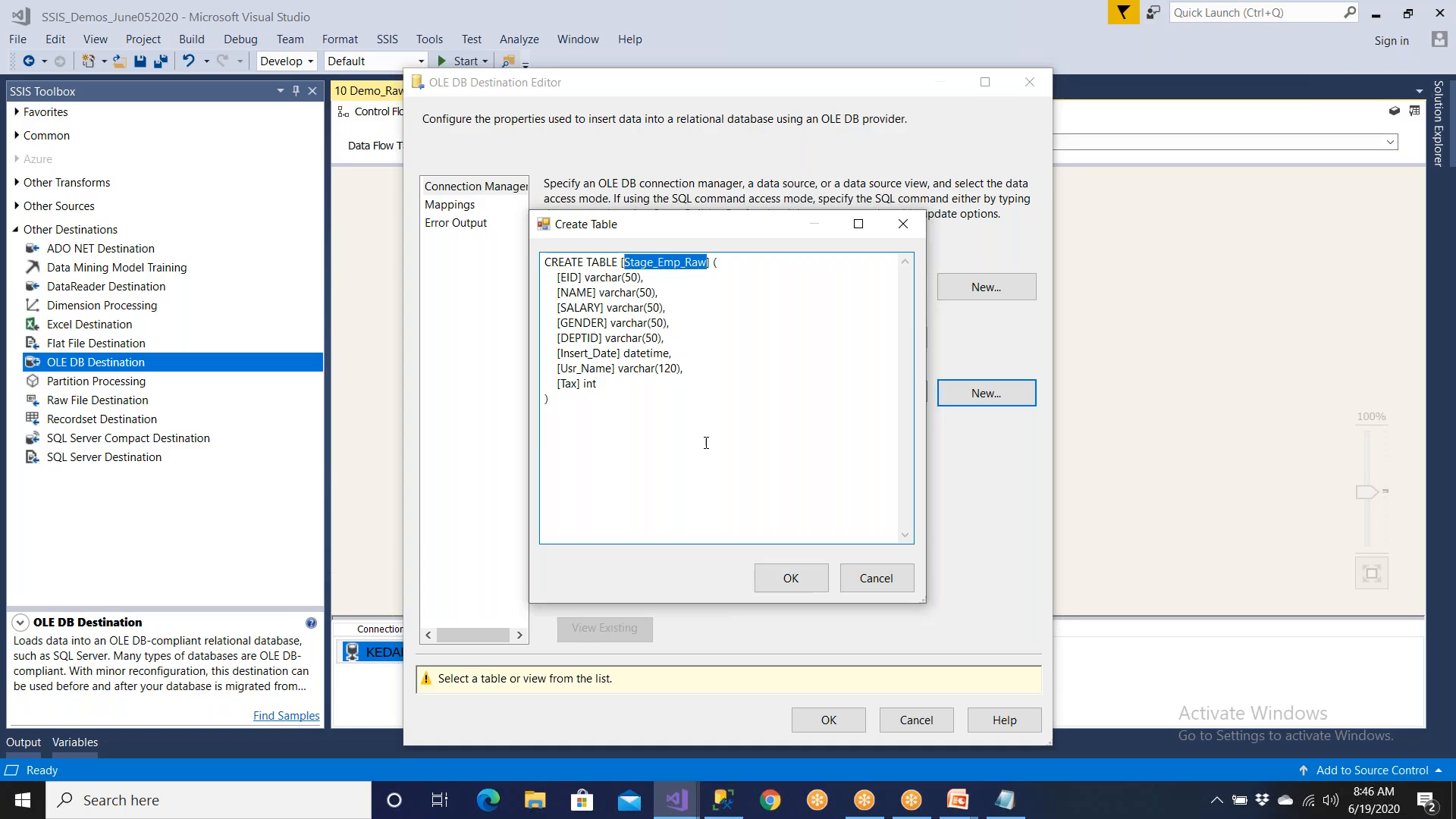
pyautogui.doubleClick(586, 385)
pyautogui.moveTo(605, 278); pyautogui.dragTo(623, 278)
pyautogui.click(789, 580)
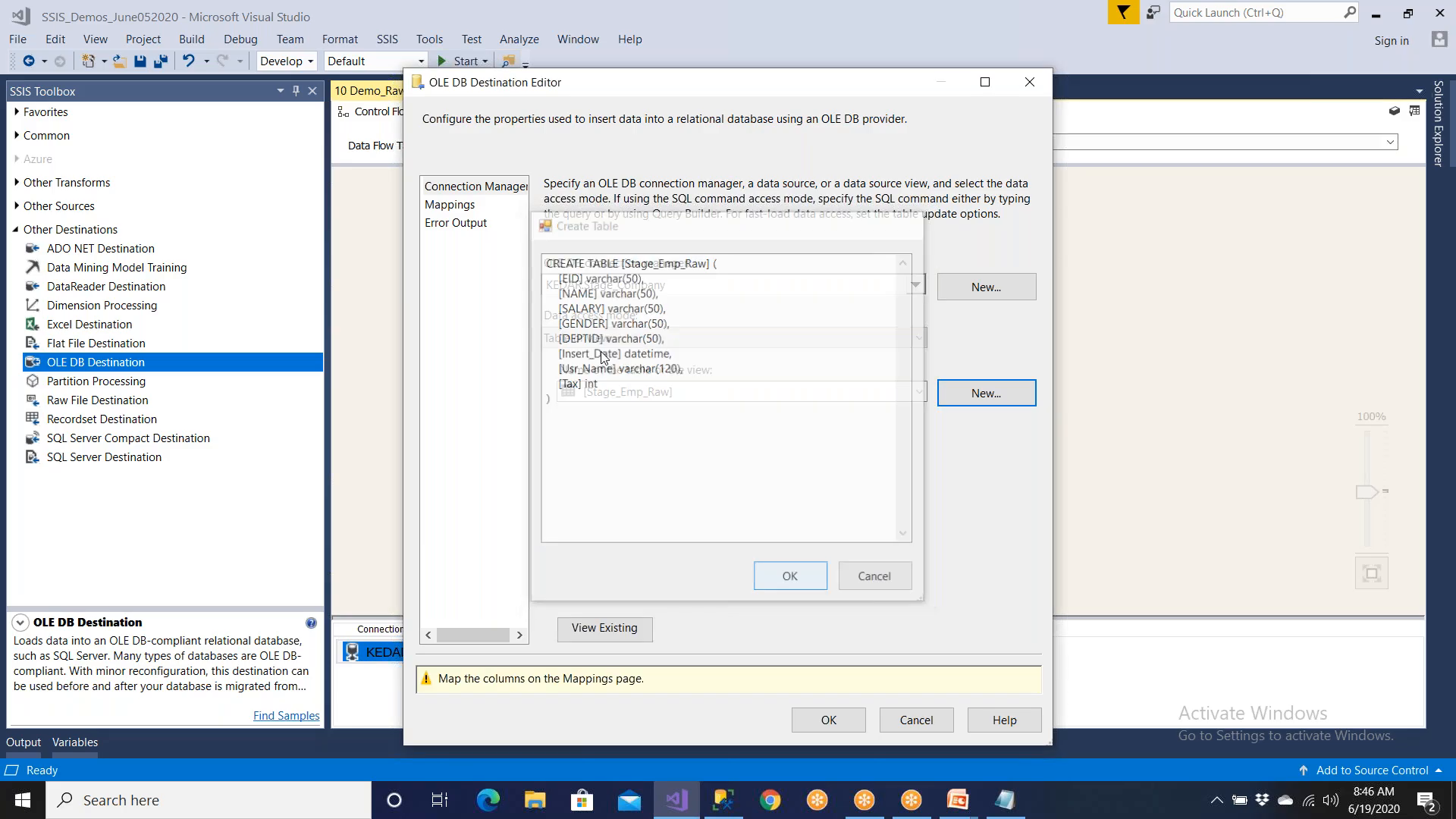
# - Try to open the OLE DB Destination's column mappings, continuing to wait on the delayed operation
pyautogui.click(449, 205)
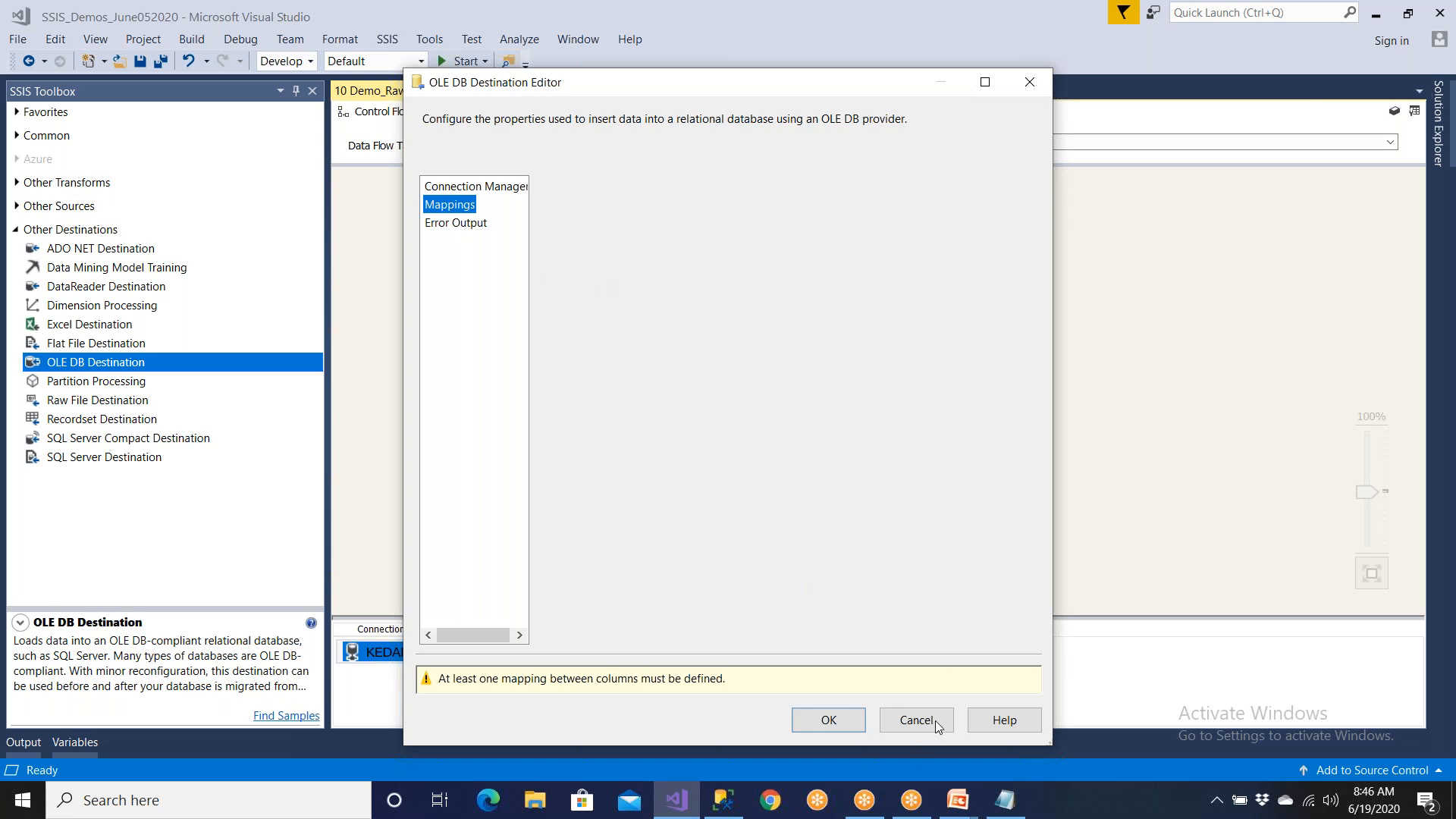
pyautogui.click(688, 803)
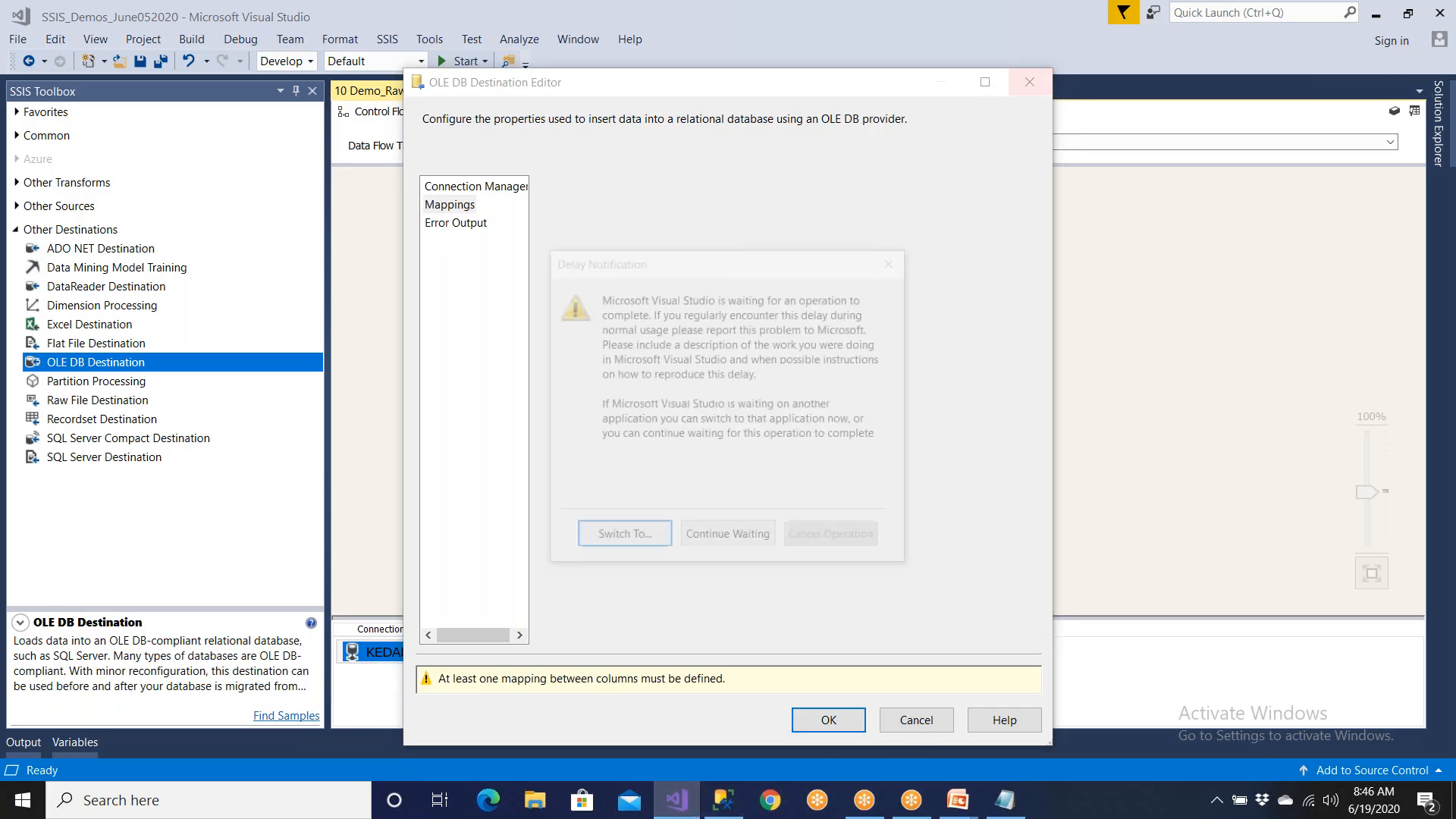
pyautogui.click(730, 537)
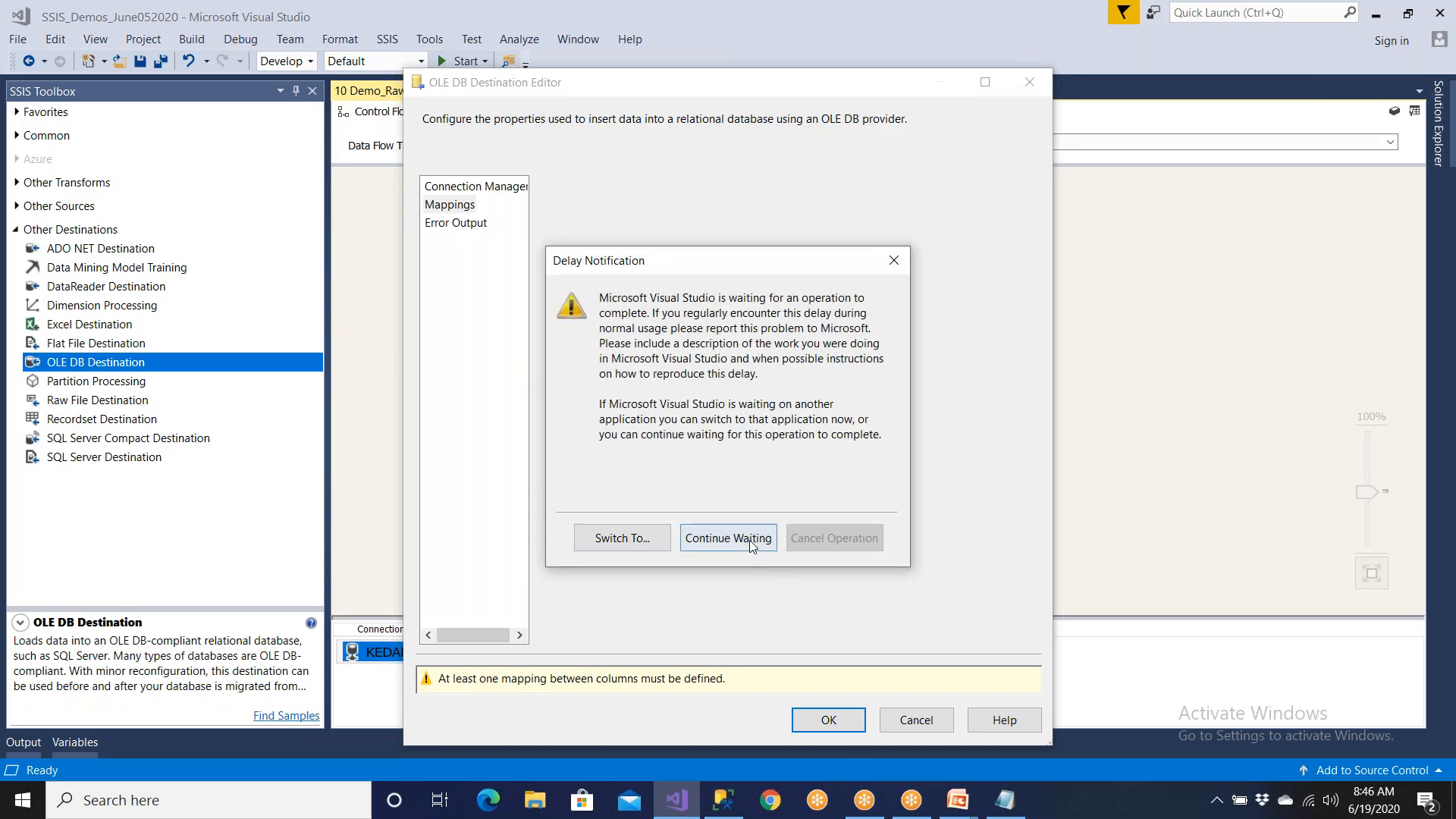
pyautogui.click(749, 540)
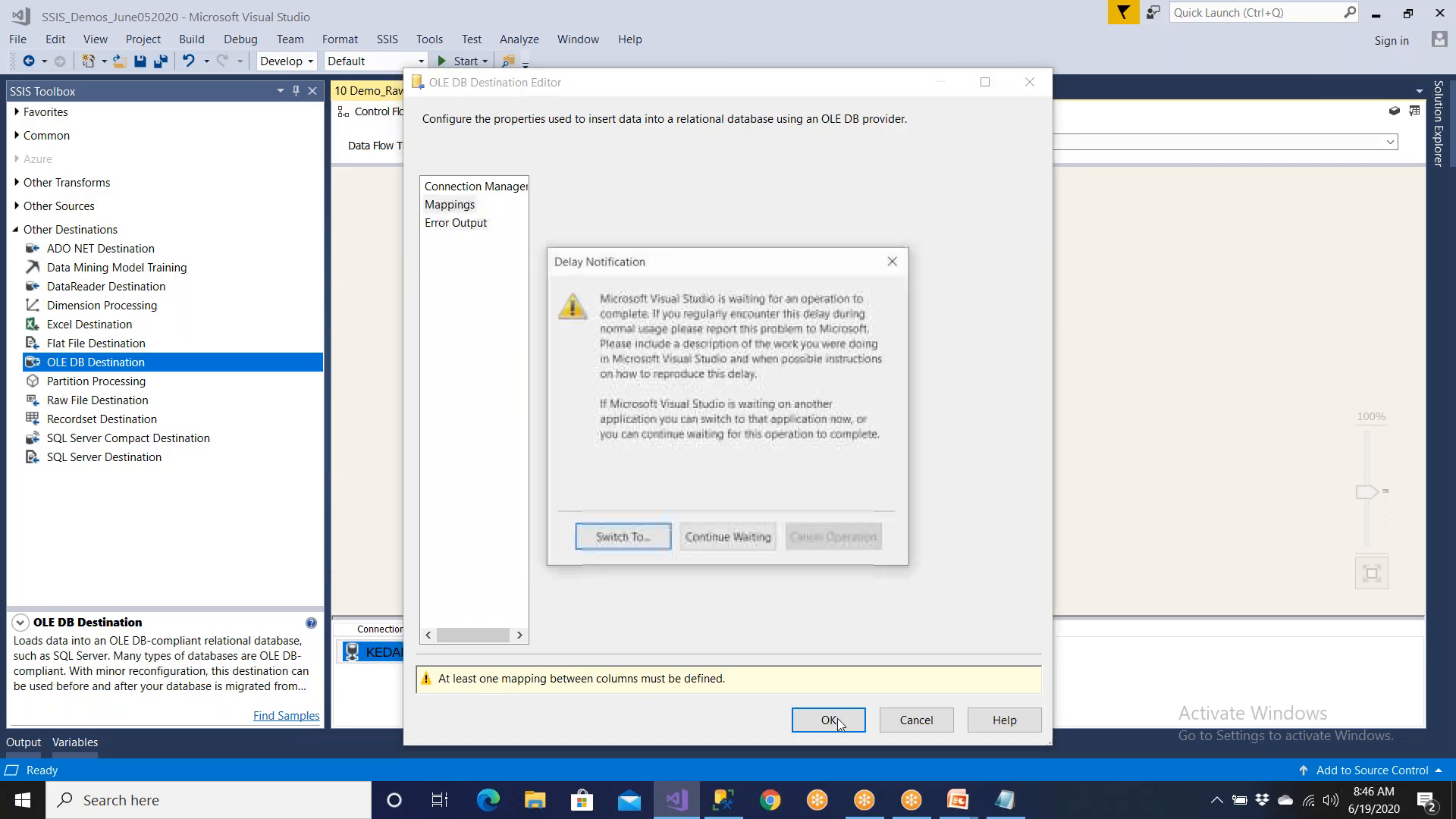
pyautogui.click(732, 539)
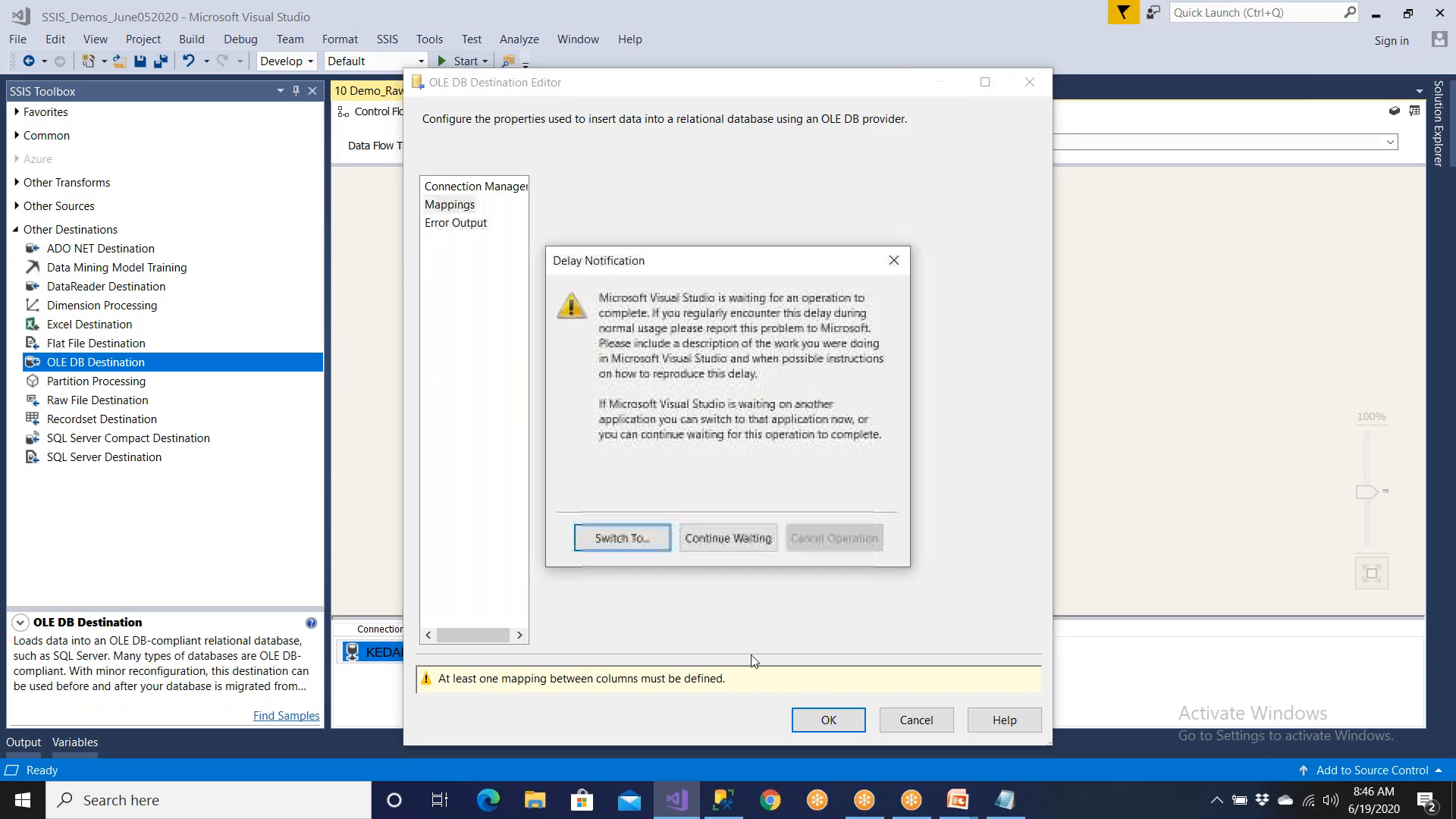
pyautogui.click(621, 538)
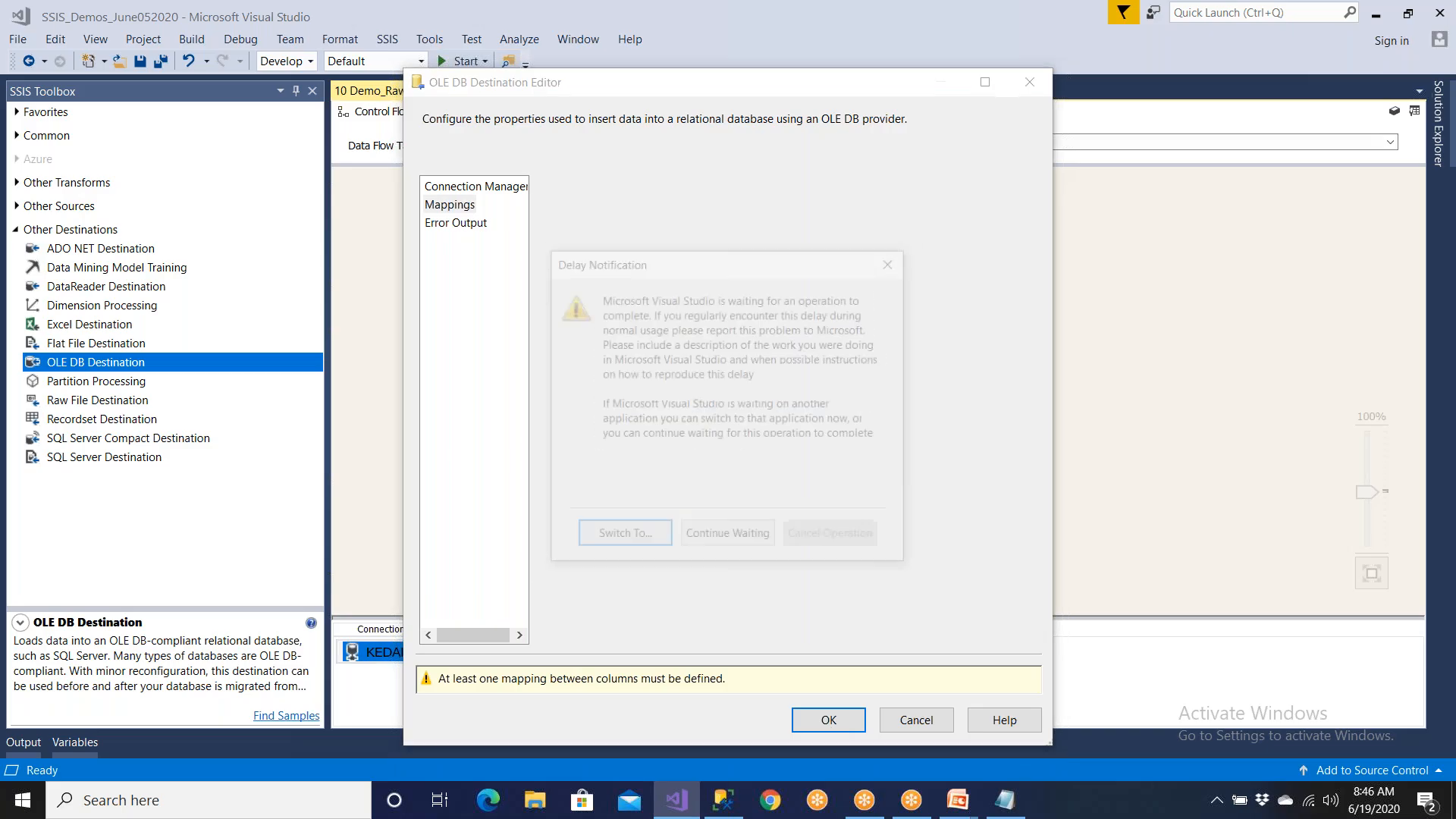
pyautogui.click(754, 539)
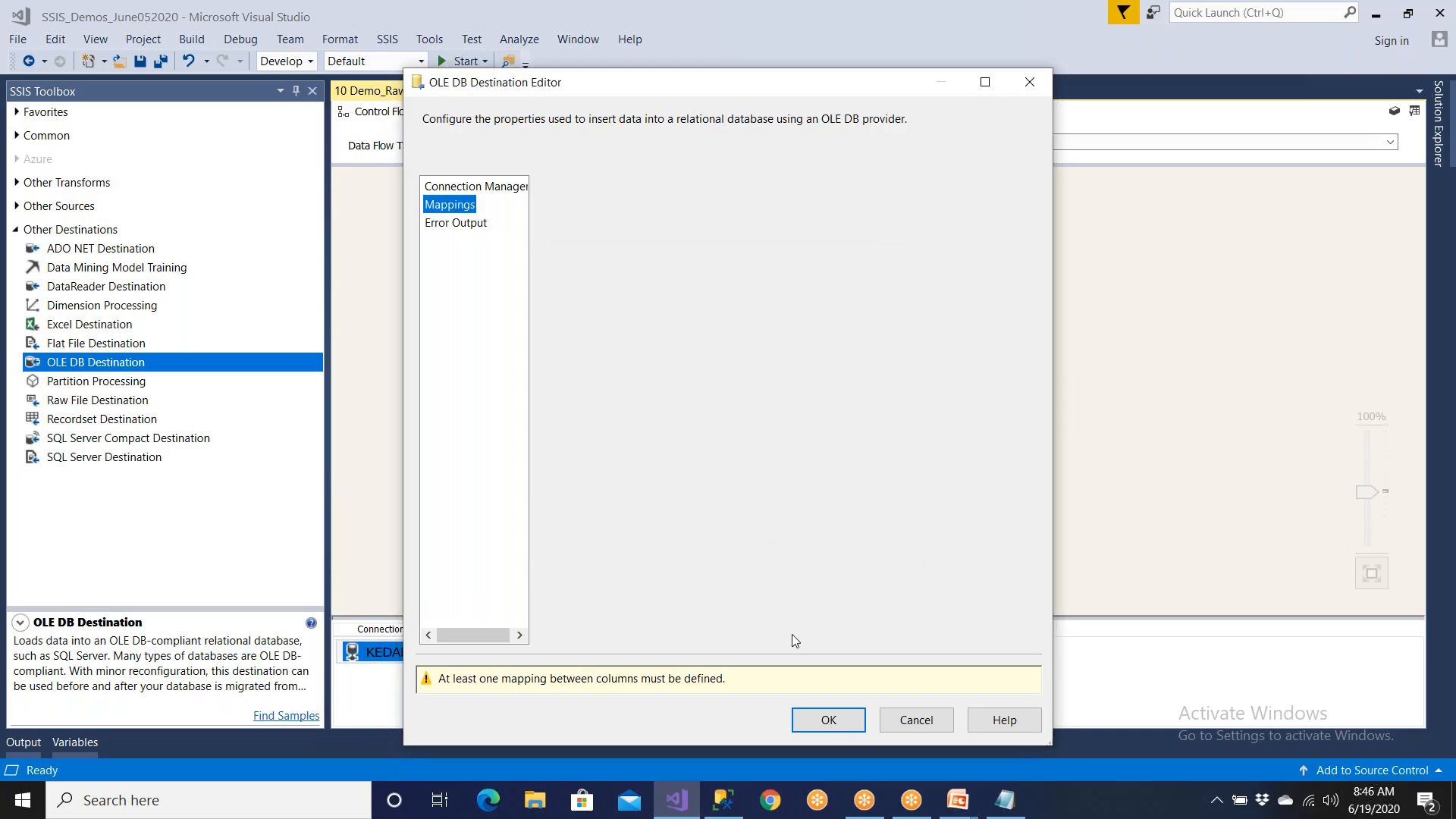
pyautogui.click(705, 540)
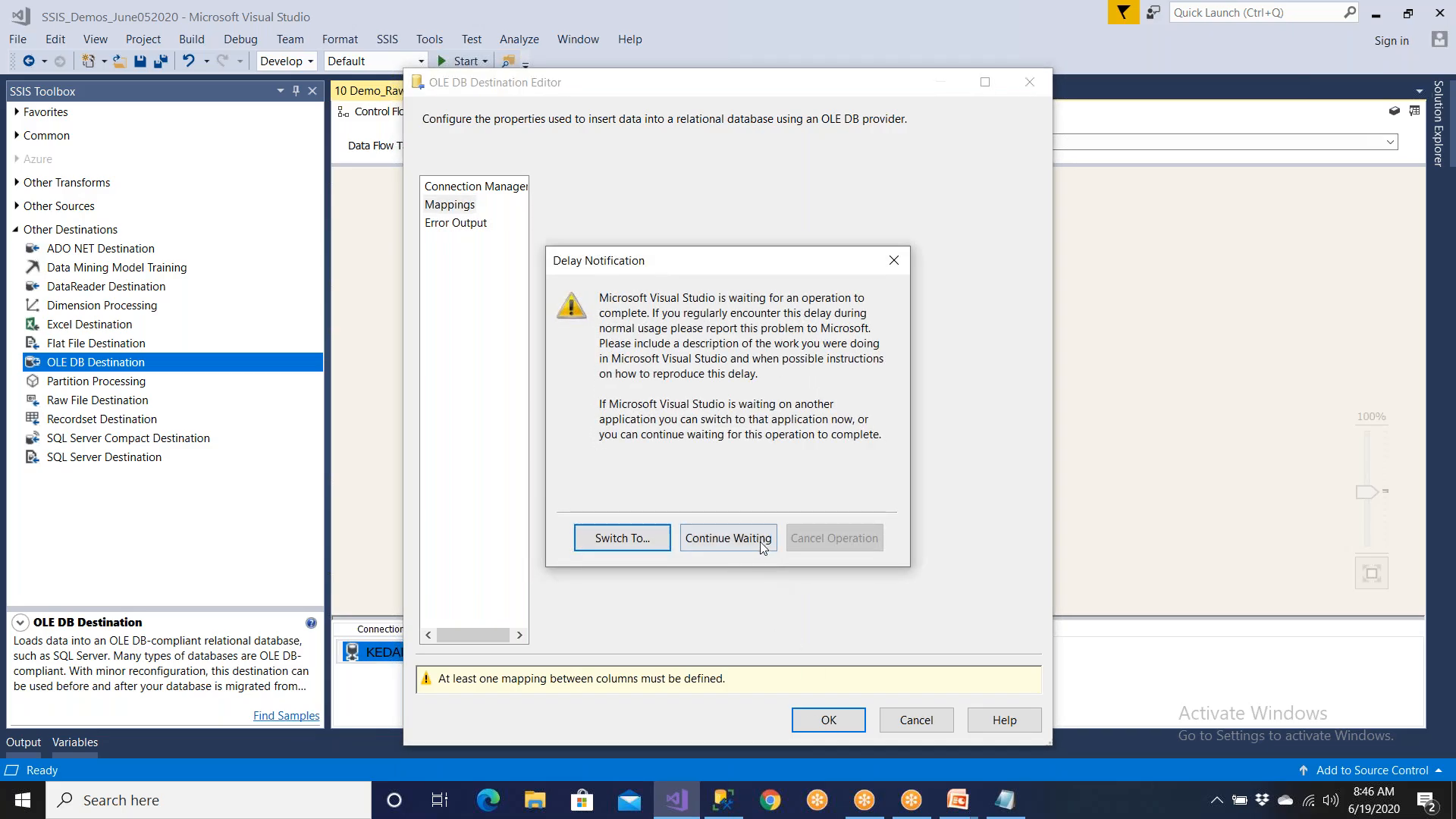
pyautogui.click(762, 543)
pyautogui.click(752, 543)
pyautogui.click(734, 545)
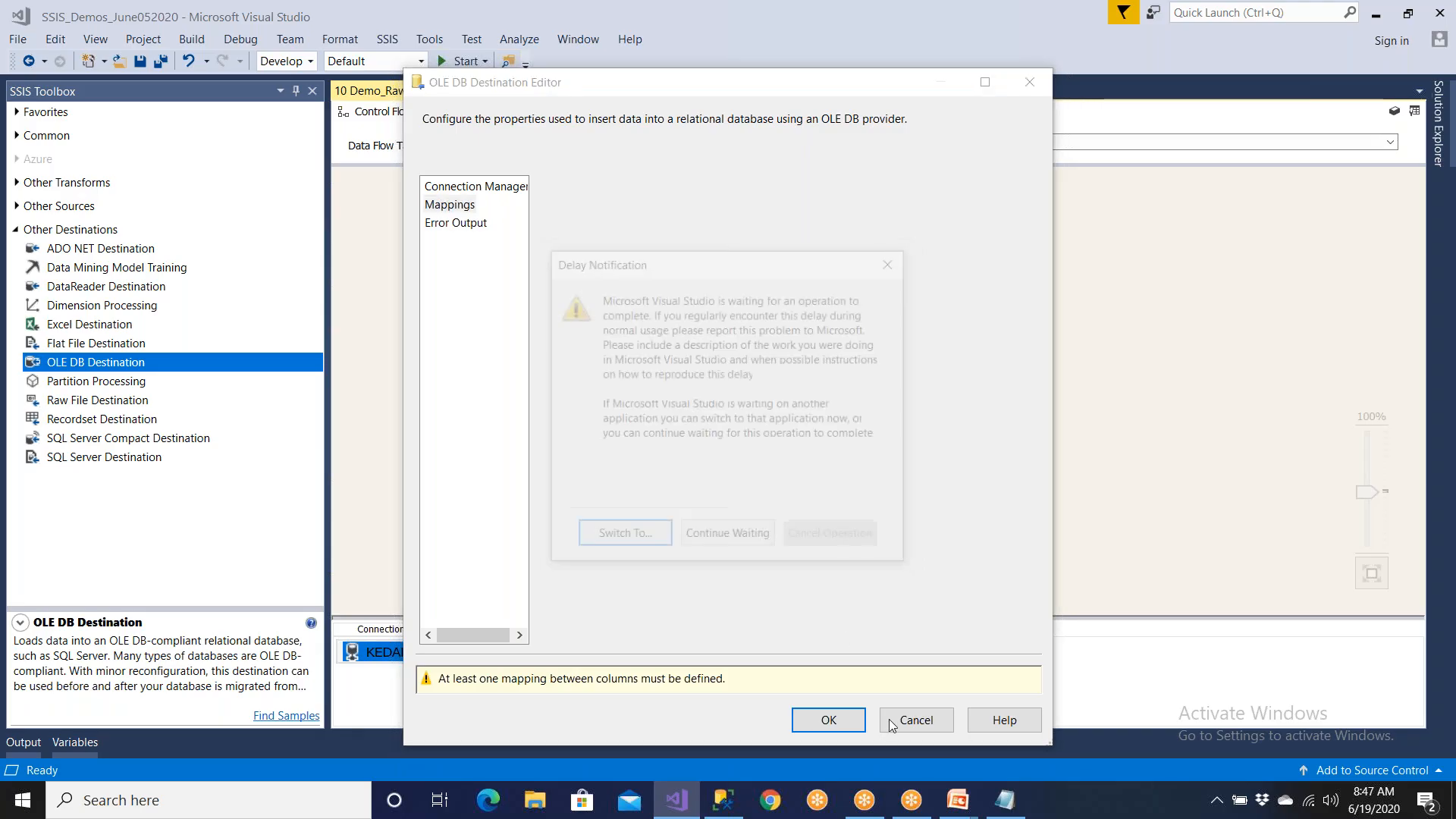
pyautogui.click(758, 550)
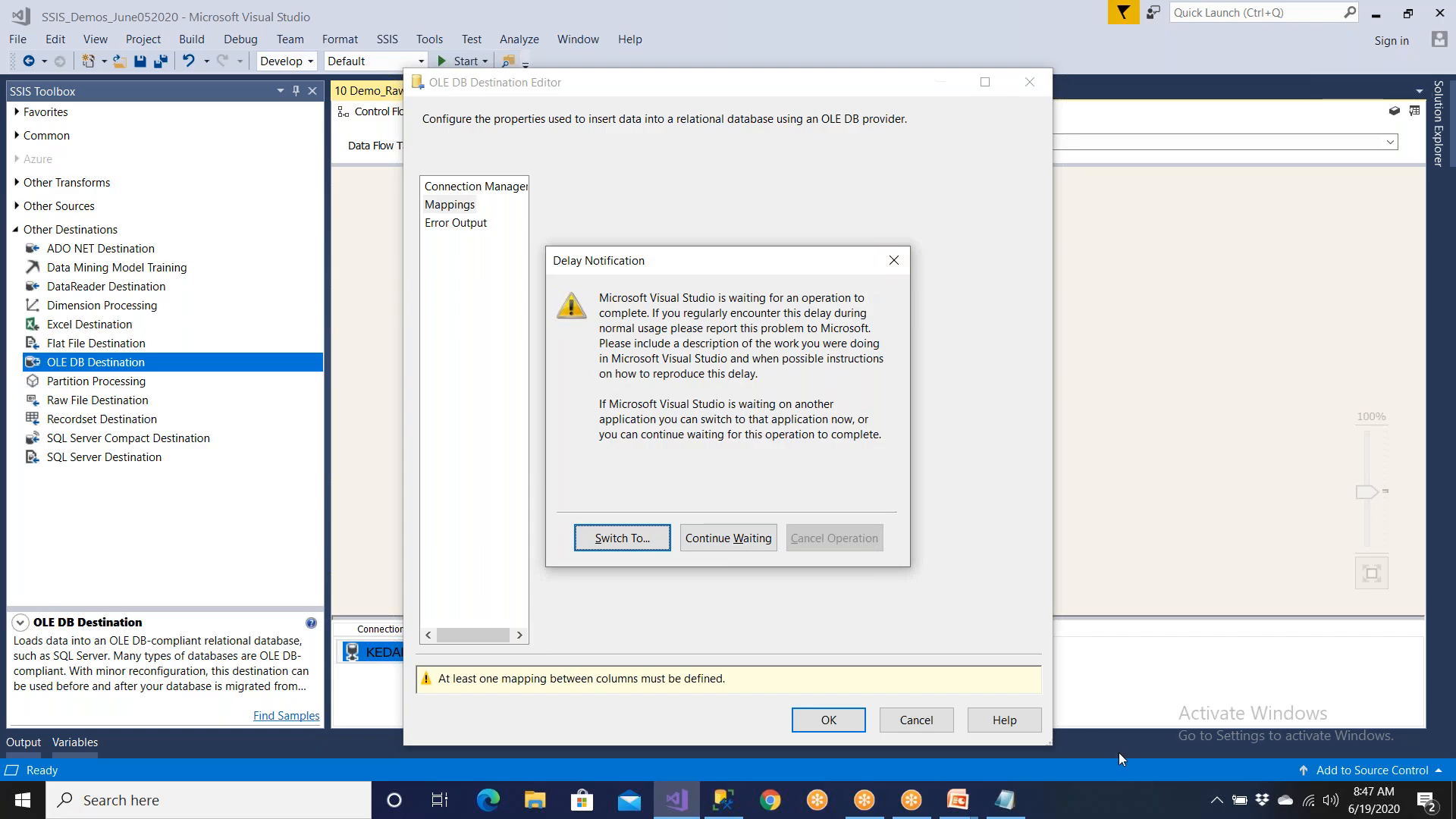
pyautogui.click(739, 546)
pyautogui.click(651, 543)
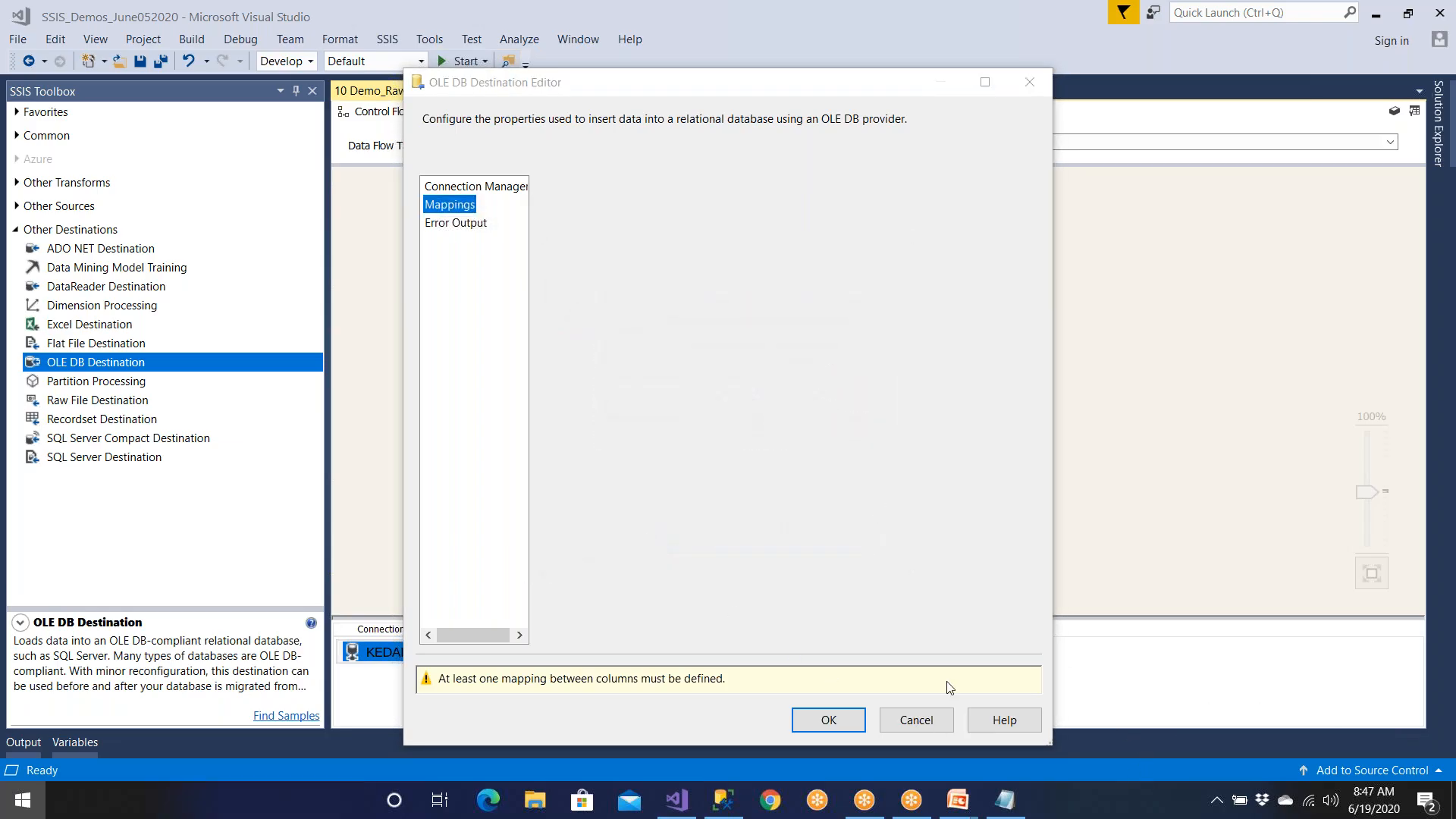
# - End the Microsoft Visual Studio 2017 task from Task Manager and reopen the recent solution SSIS_Demos_June052020.sln
pyautogui.rightClick(1127, 808)
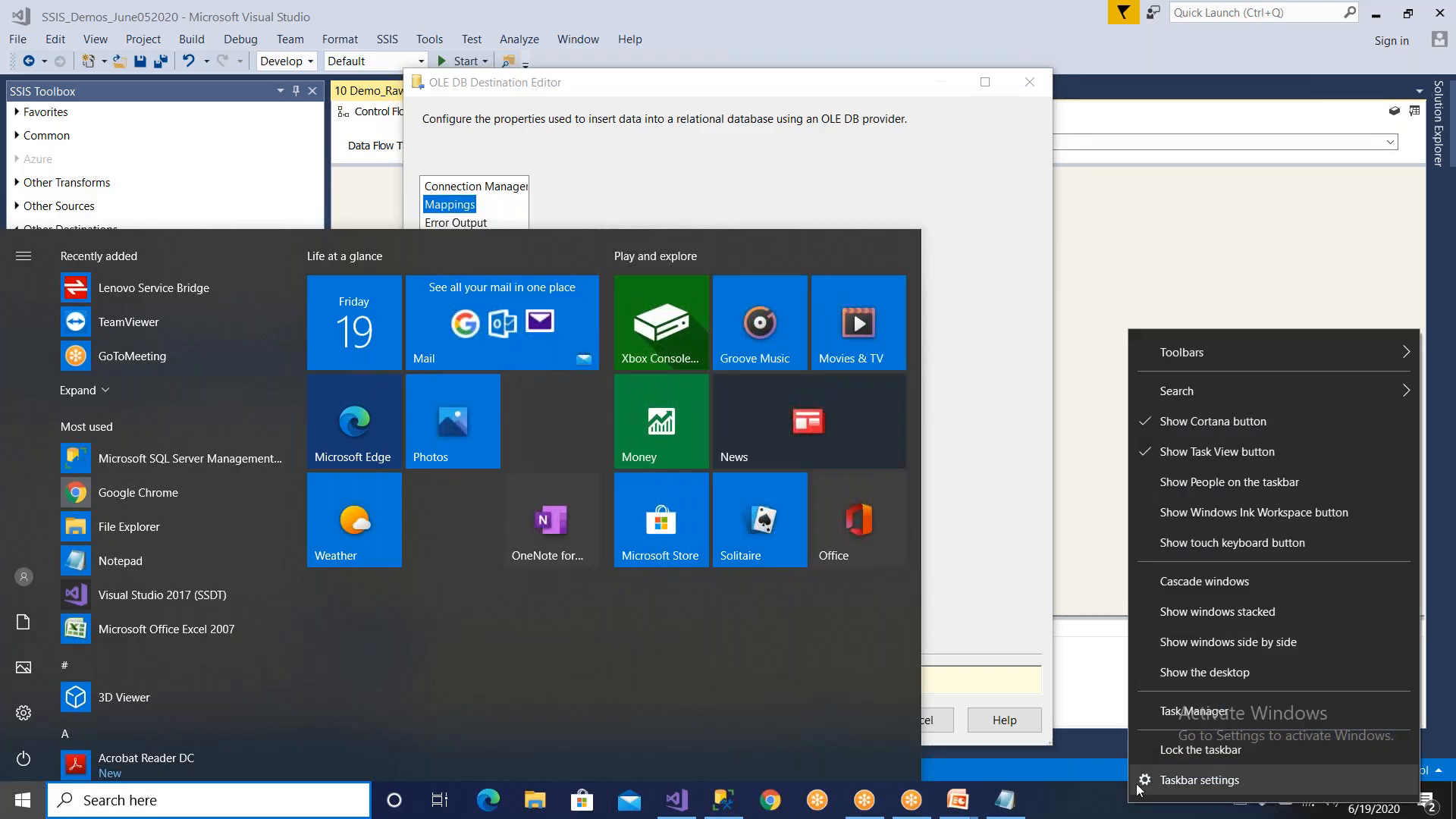
pyautogui.click(1176, 711)
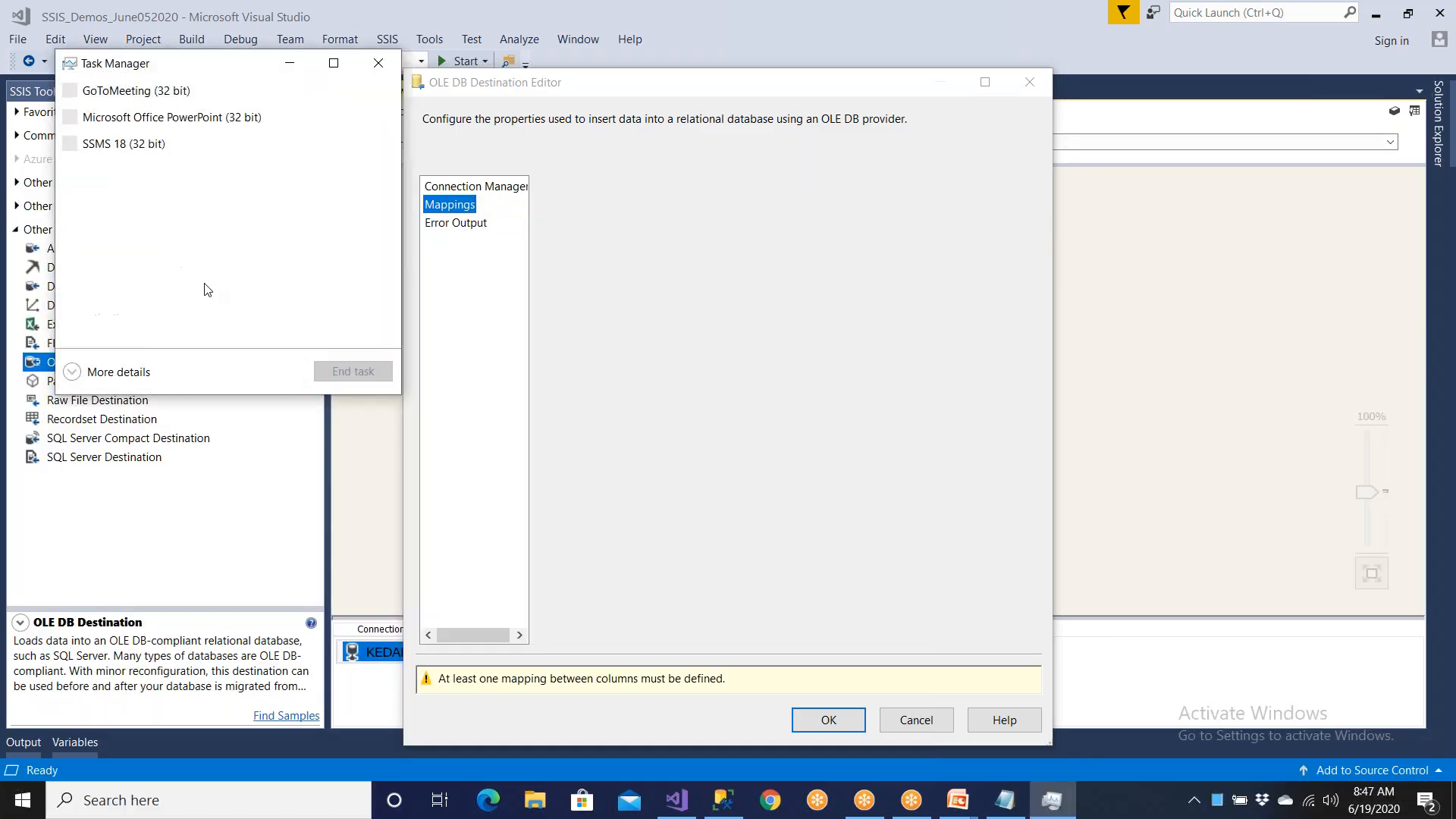
pyautogui.click(119, 168)
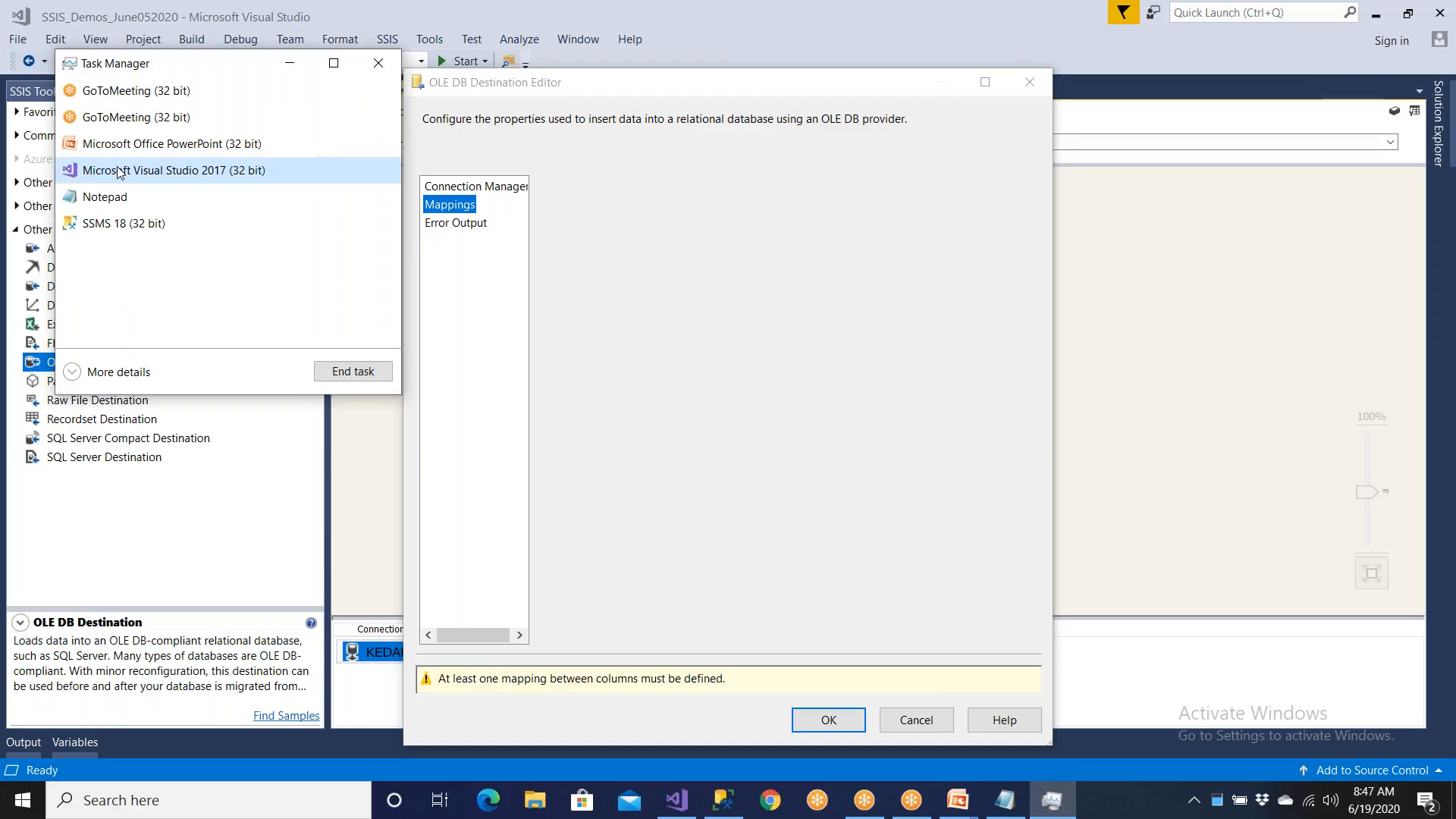
pyautogui.click(354, 371)
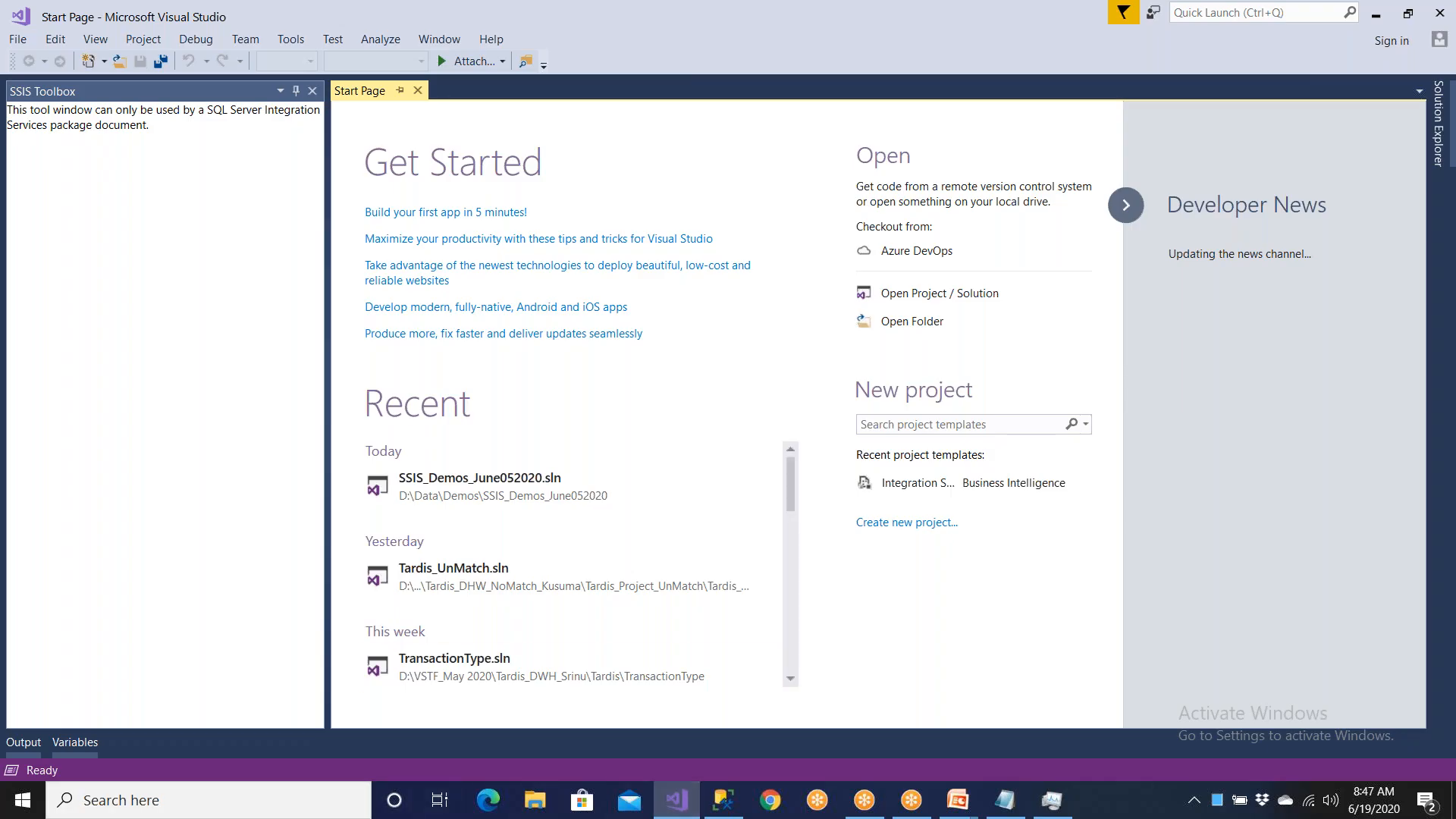
pyautogui.click(497, 495)
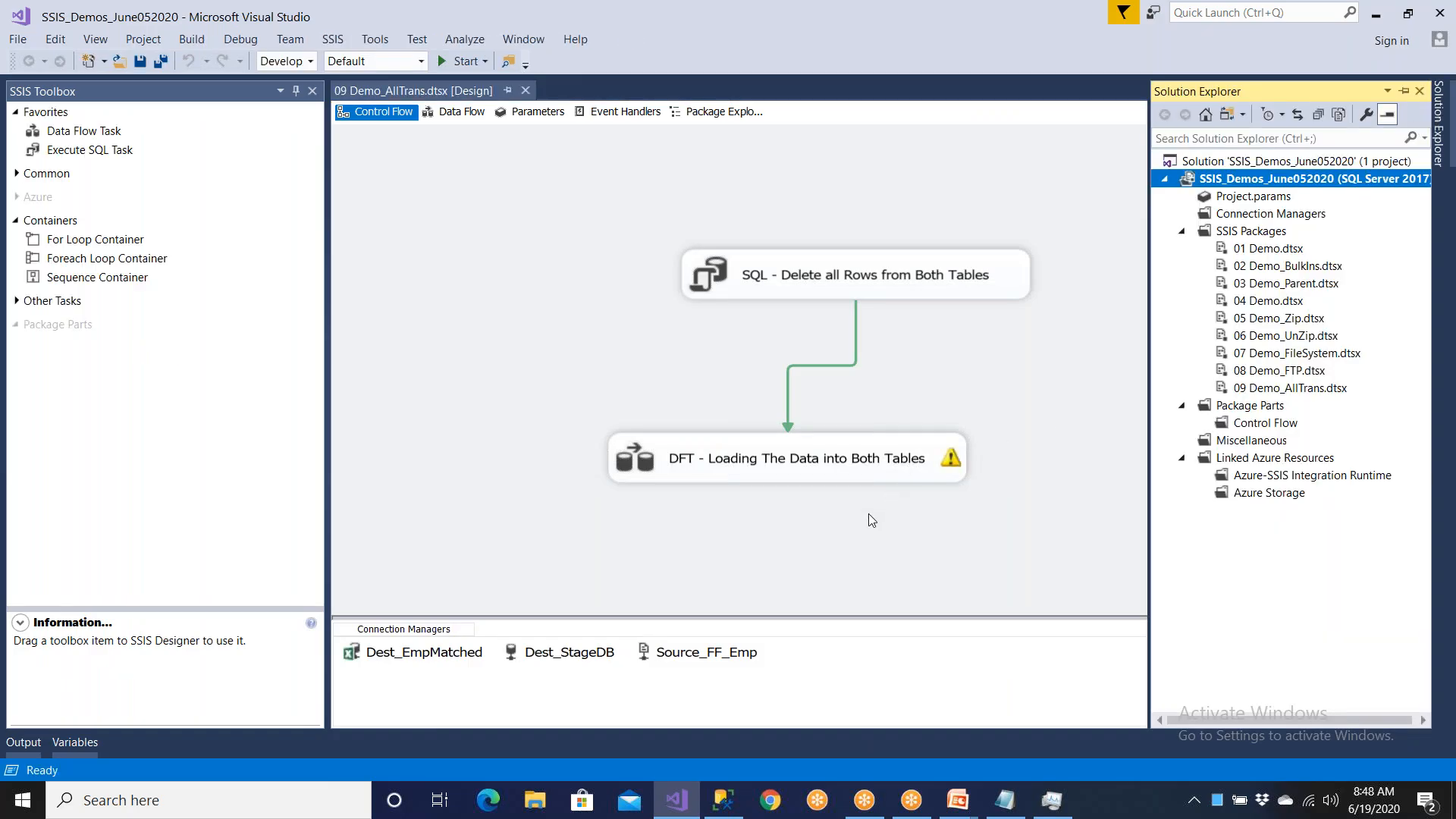
# - Add a new SSIS package to the SSIS_Demos_June052020 project
pyautogui.click(1436, 152)
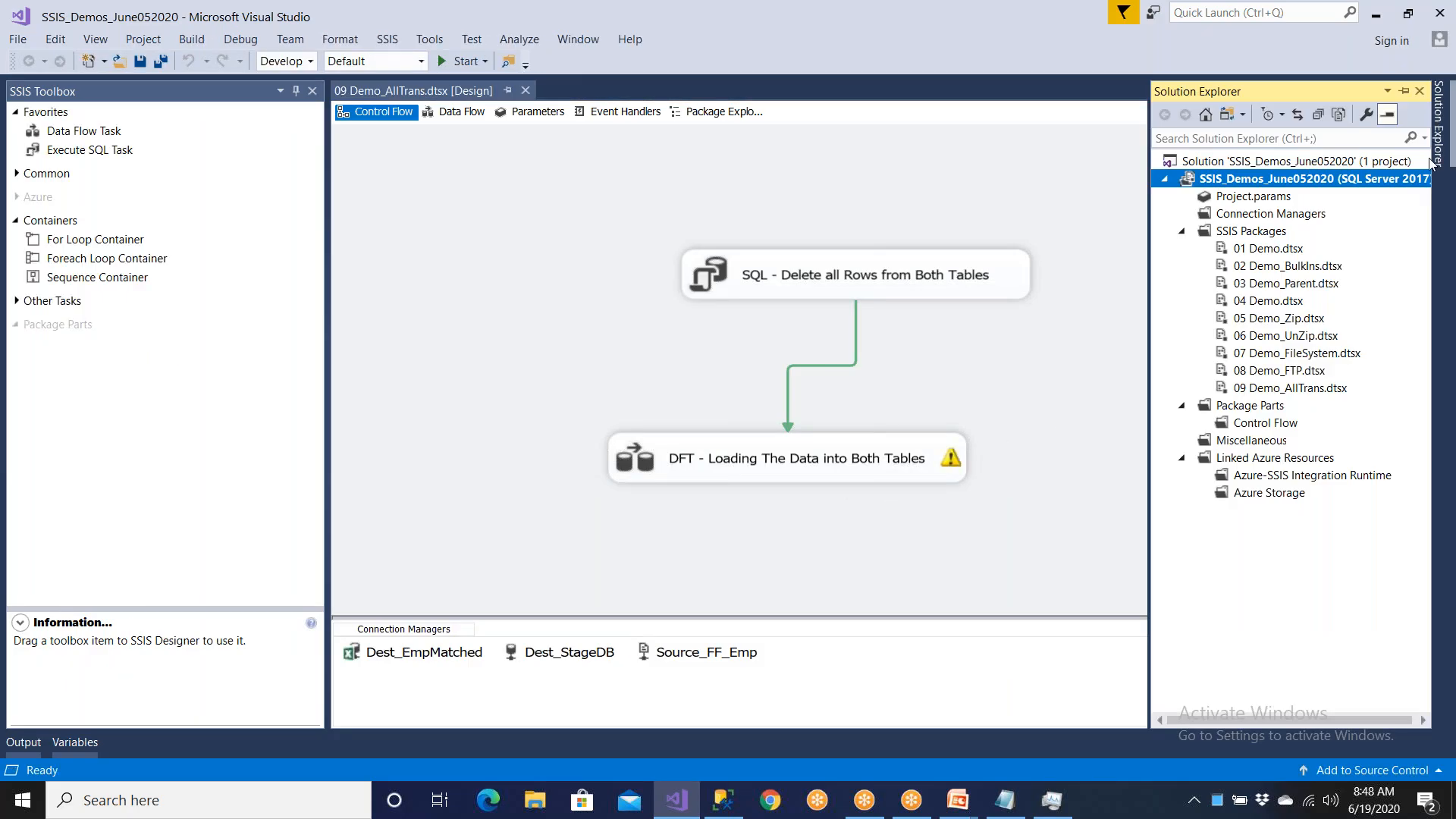
pyautogui.click(1312, 388)
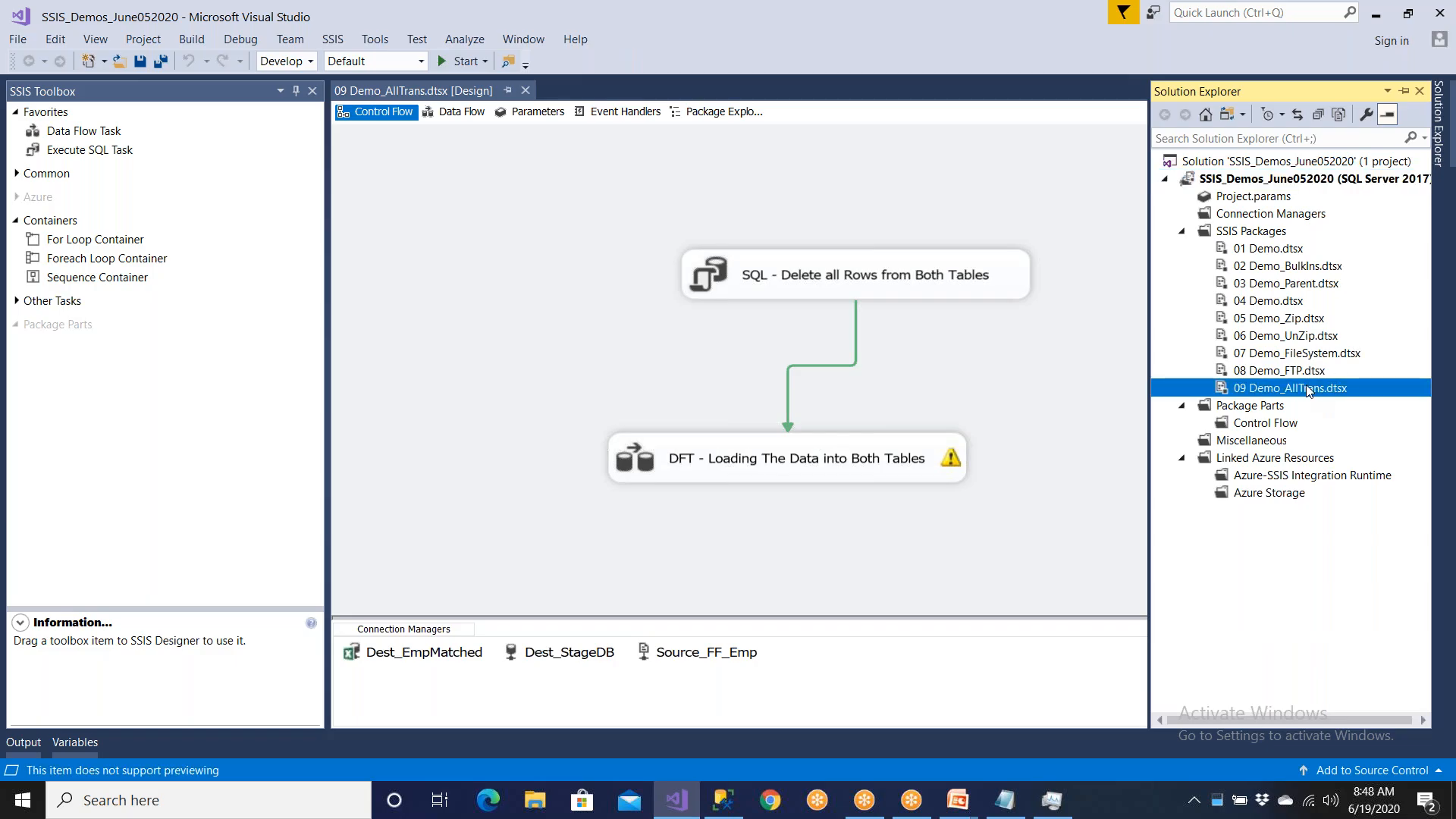
pyautogui.click(1265, 236)
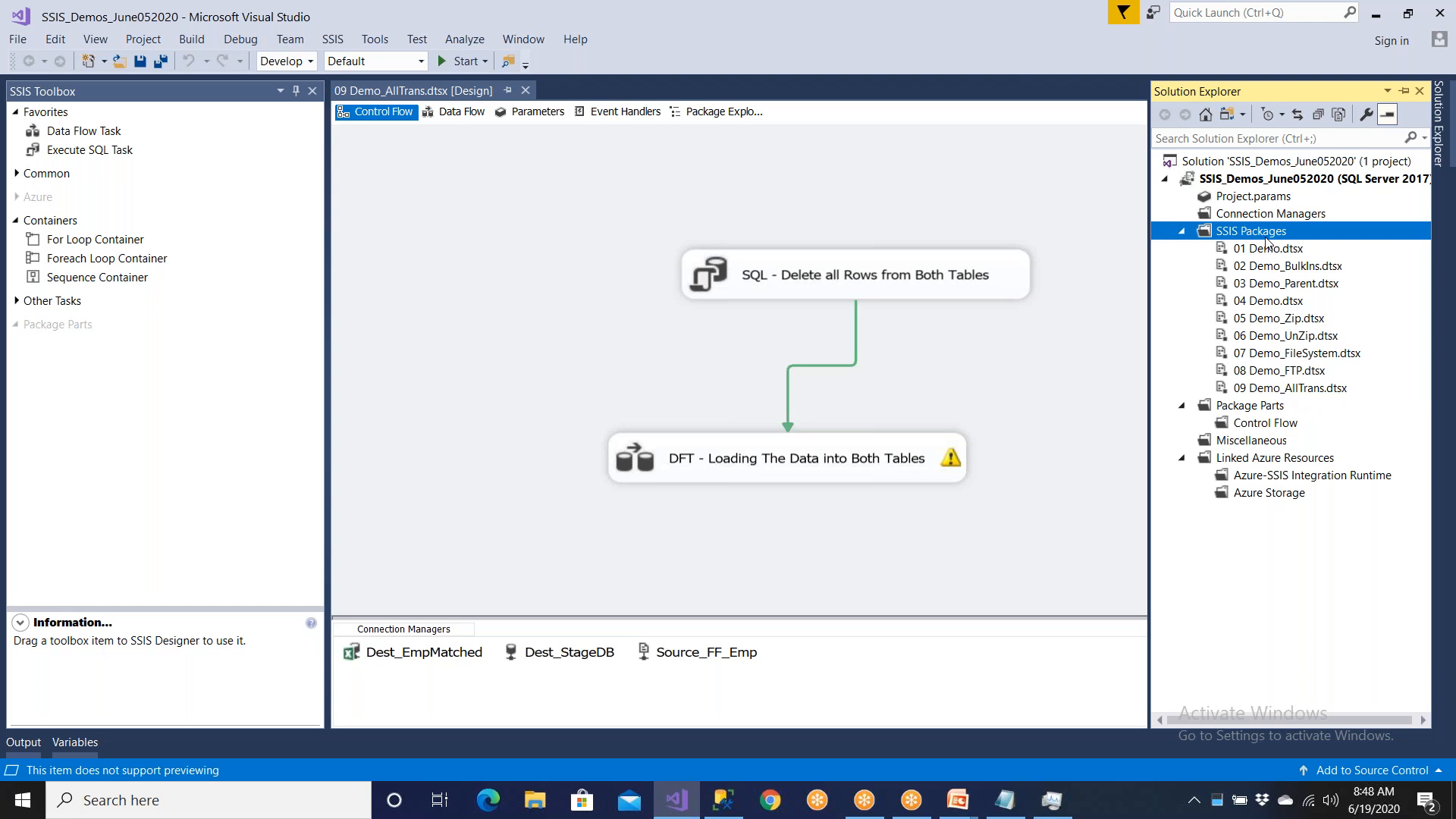
pyautogui.rightClick(1265, 241)
pyautogui.click(1057, 252)
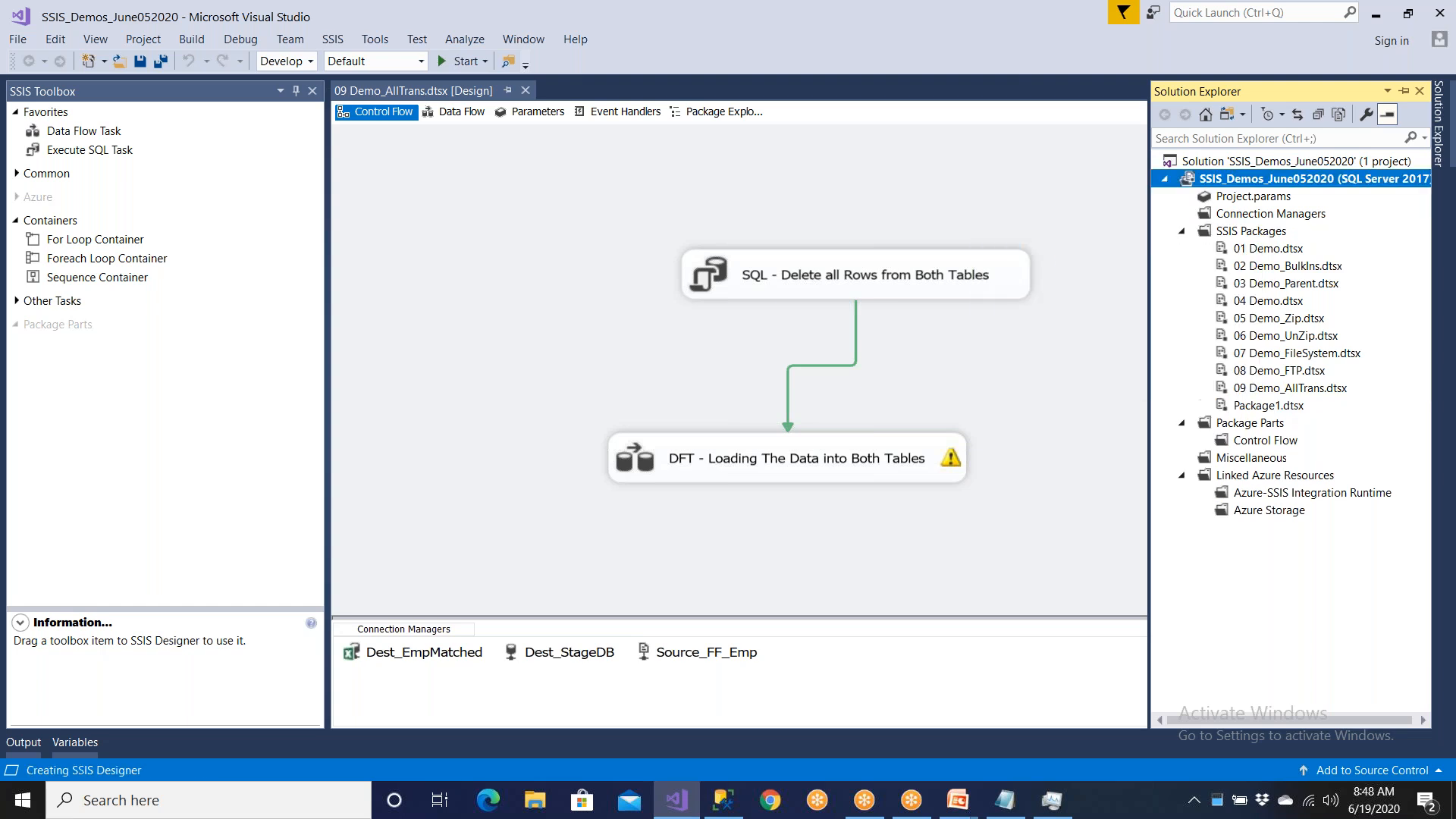
# - Open the Package1.dtsx package, rename it to 10 Demo.dtsx and save all files
pyautogui.click(1443, 137)
pyautogui.click(1265, 408)
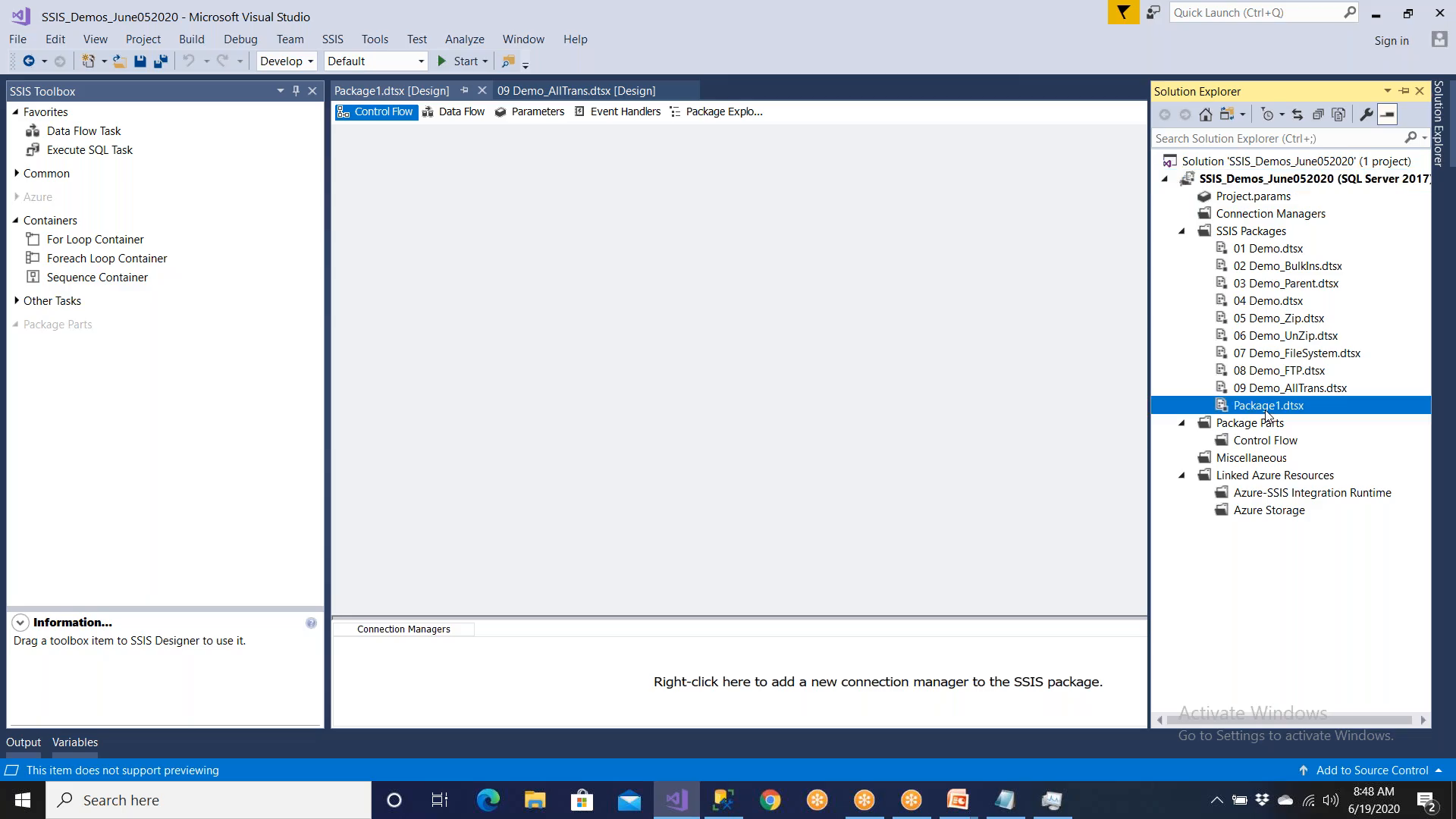
pyautogui.rightClick(1265, 410)
pyautogui.click(1049, 739)
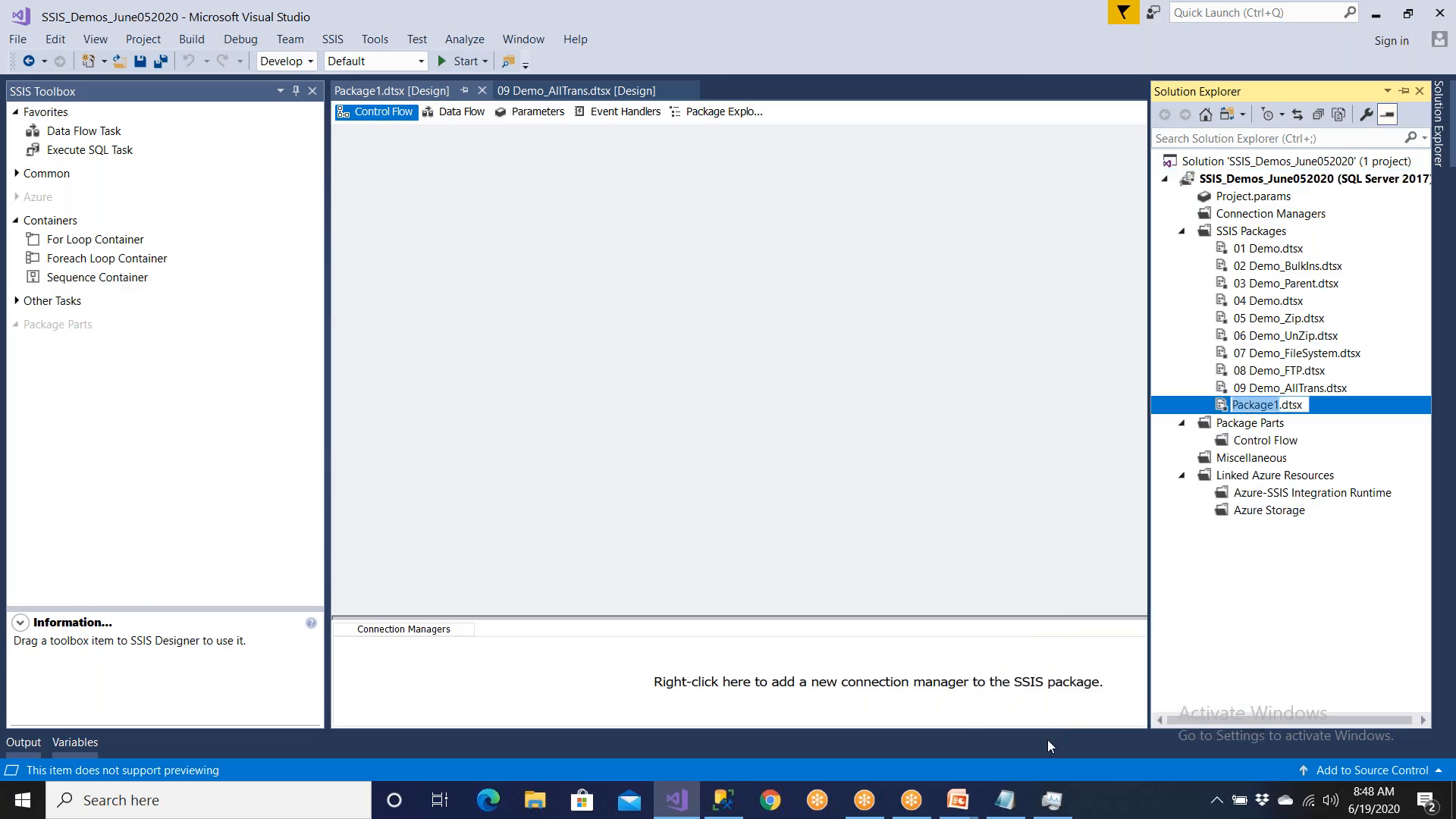
pyautogui.write('1')
pyautogui.write('0 Demo')
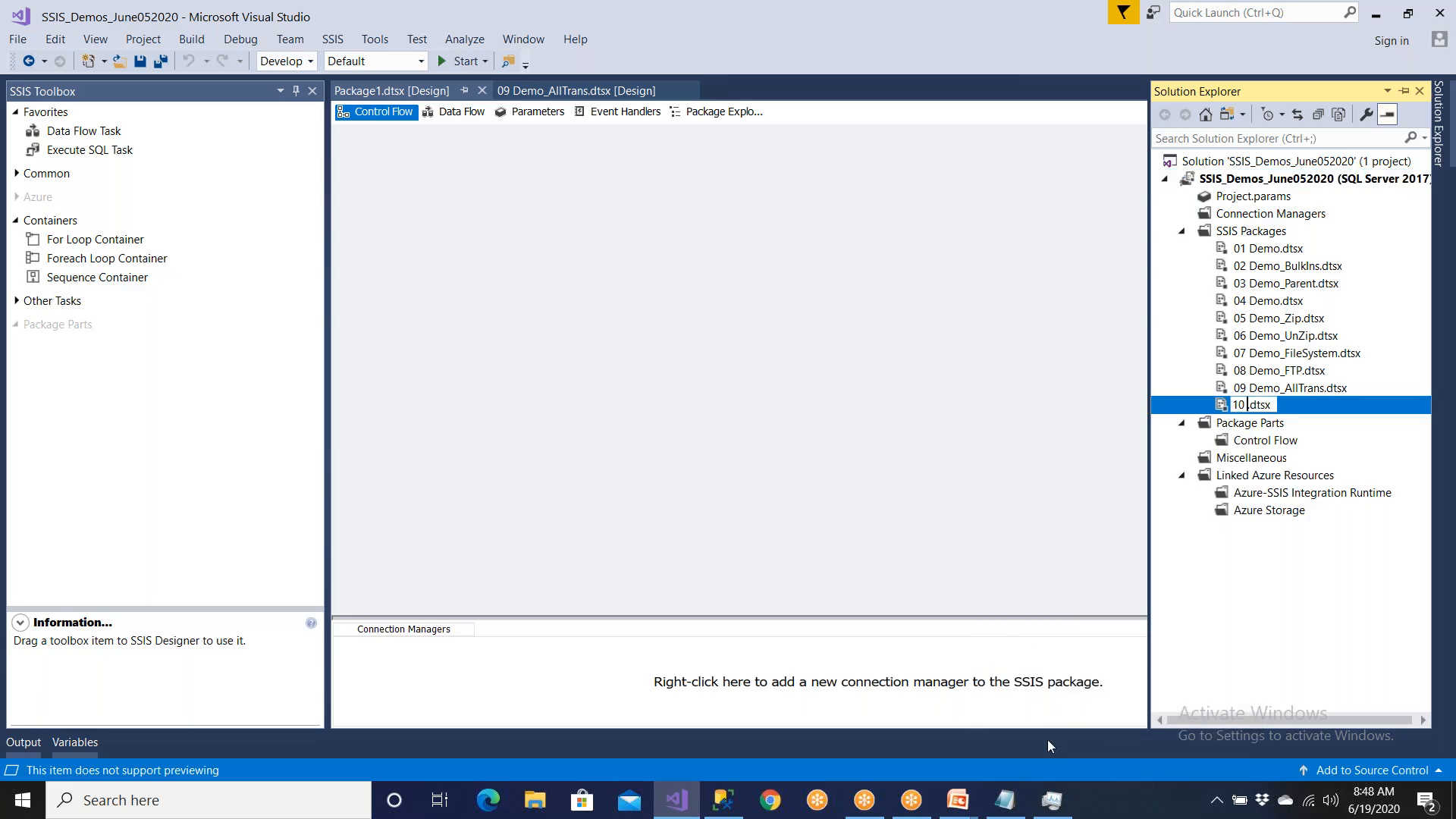
pyautogui.press('Return')
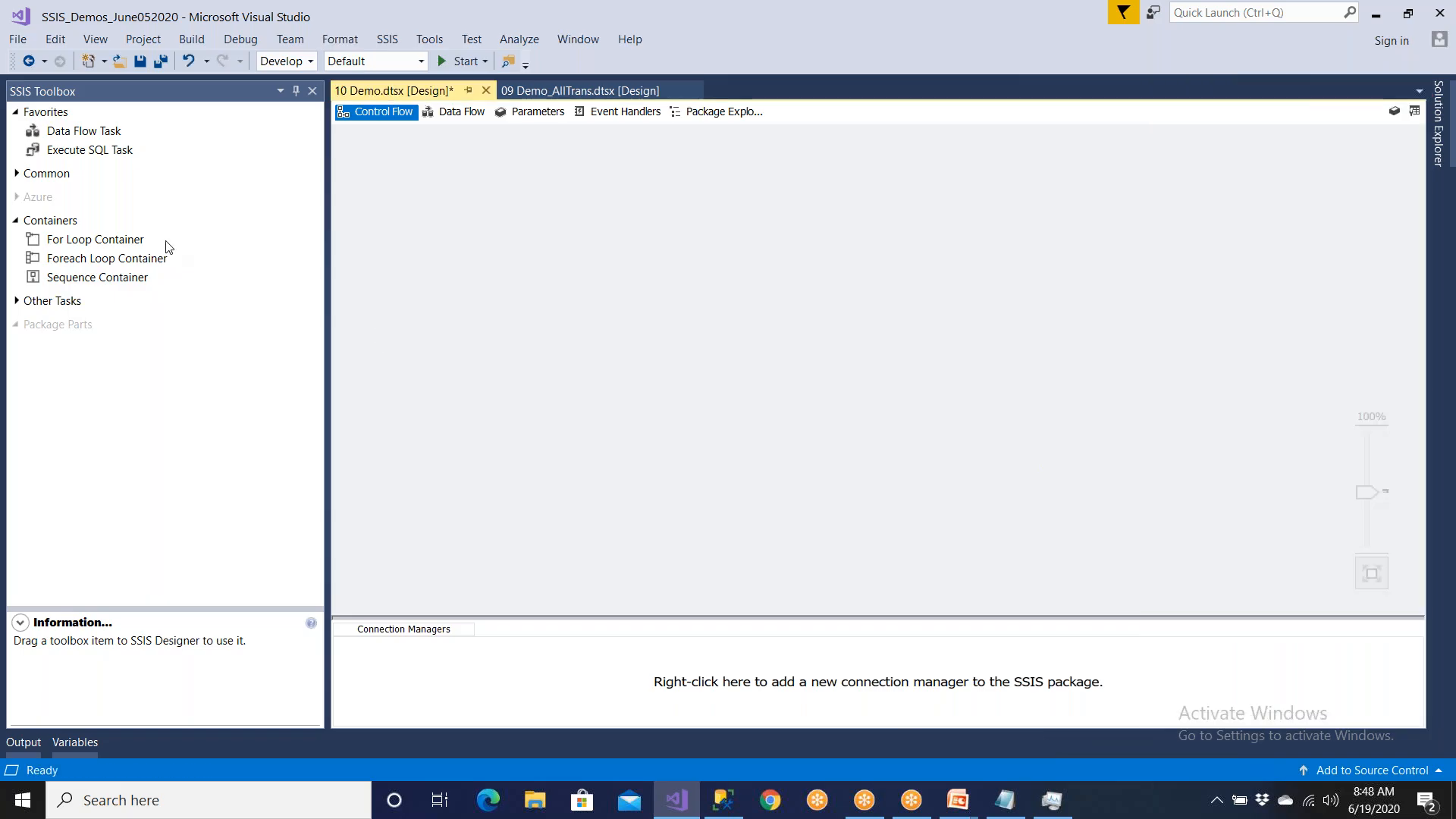
pyautogui.click(160, 60)
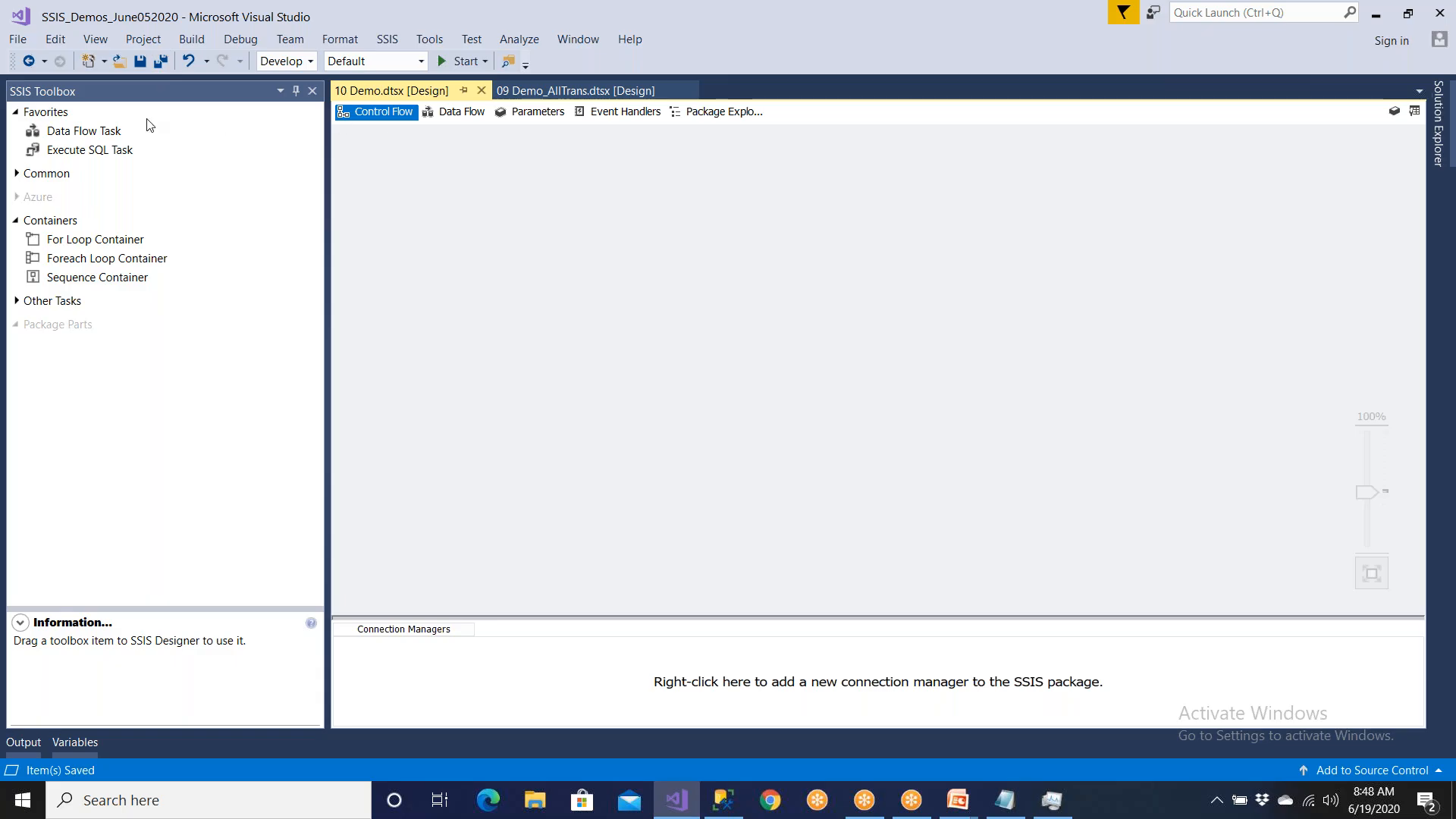
# - Add a Data Flow Task to the 10 Demo control flow and open its data flow canvas
pyautogui.moveTo(104, 137); pyautogui.dragTo(375, 206)
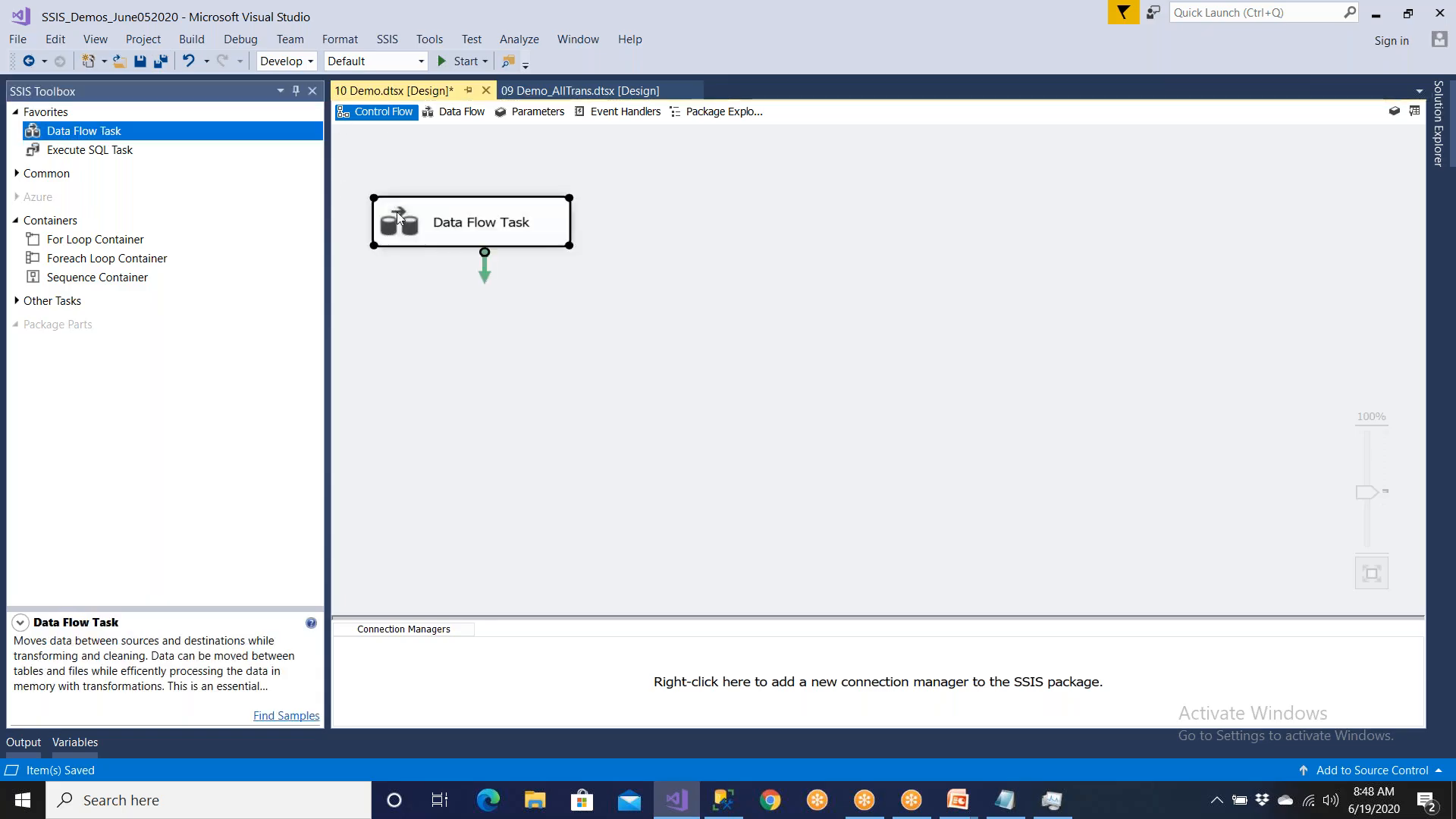
pyautogui.doubleClick(476, 227)
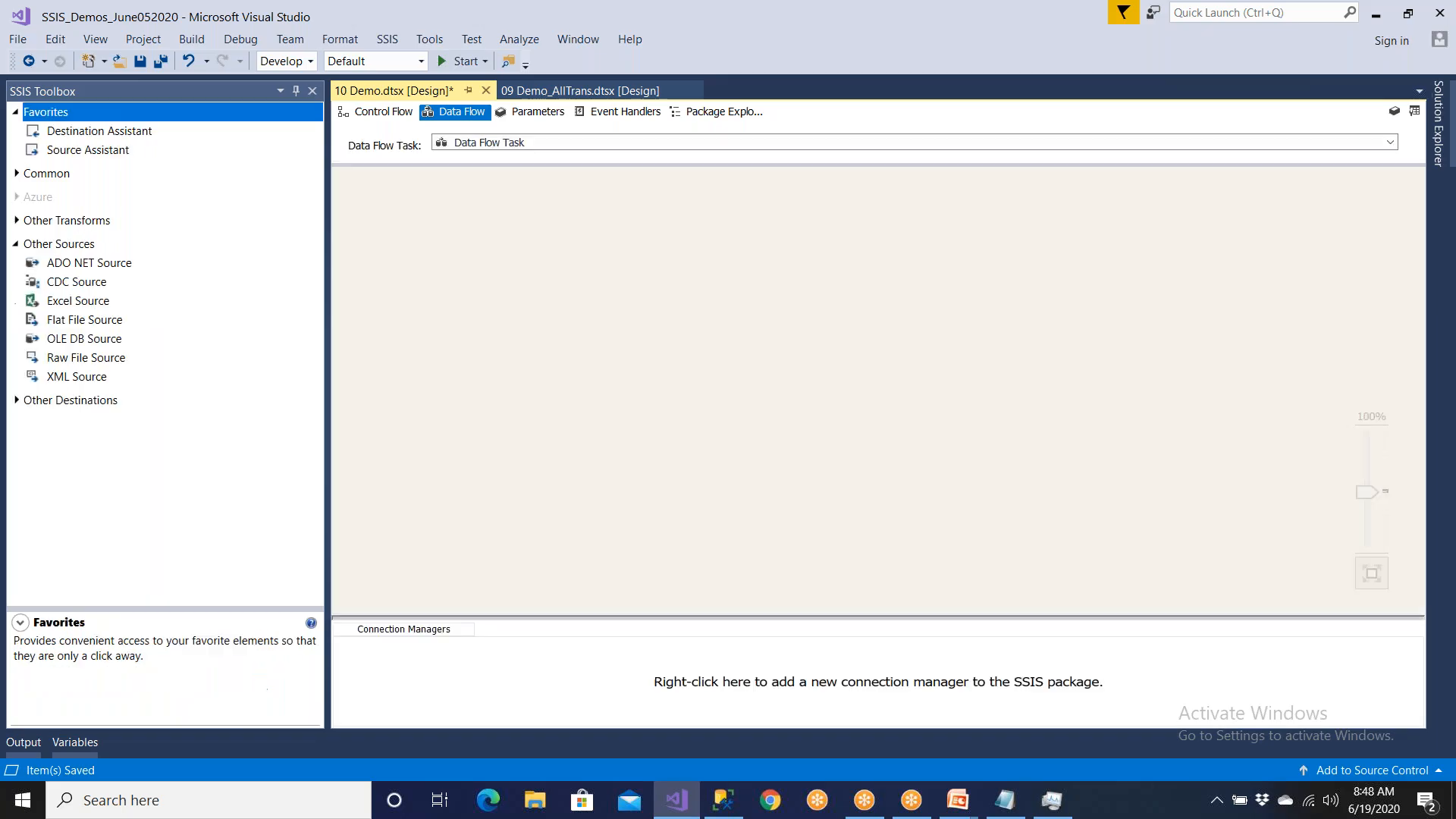
pyautogui.click(13, 220)
pyautogui.click(16, 220)
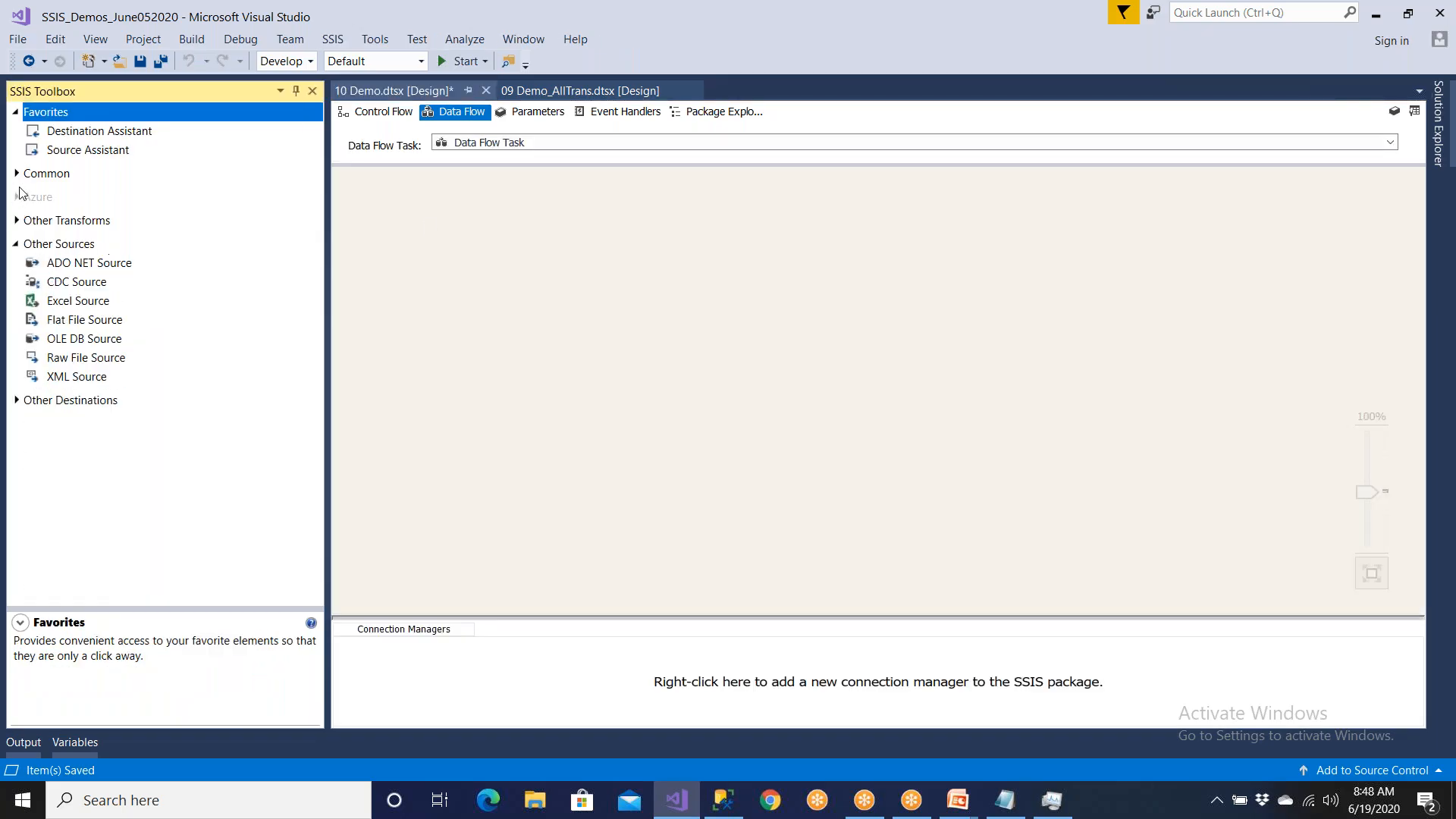
pyautogui.click(18, 176)
pyautogui.click(15, 176)
# - Add a Raw File Source to the data flow that reads all columns from D:\Archive\EmpMatched.raw
pyautogui.click(91, 359)
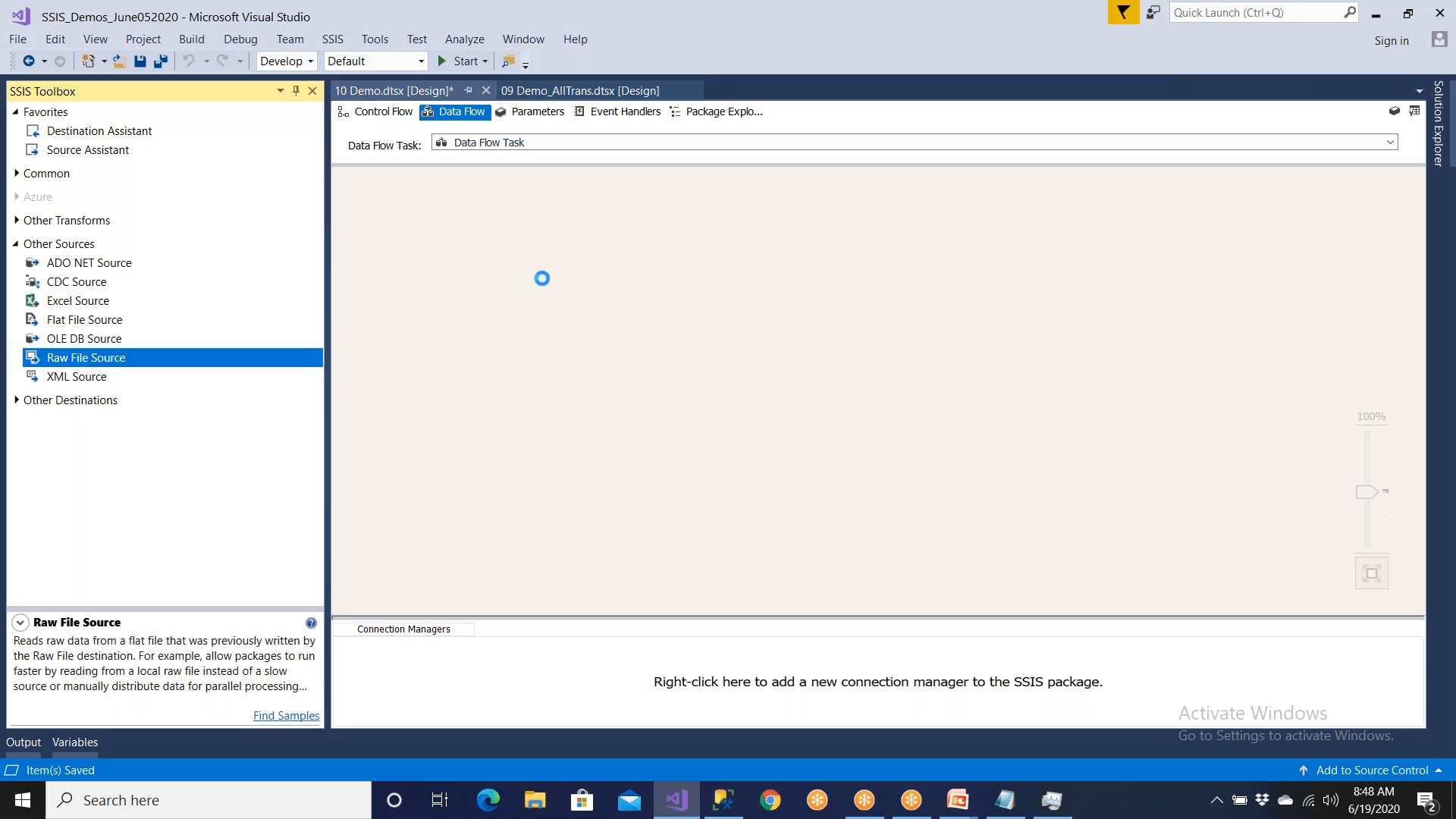
pyautogui.doubleClick(590, 268)
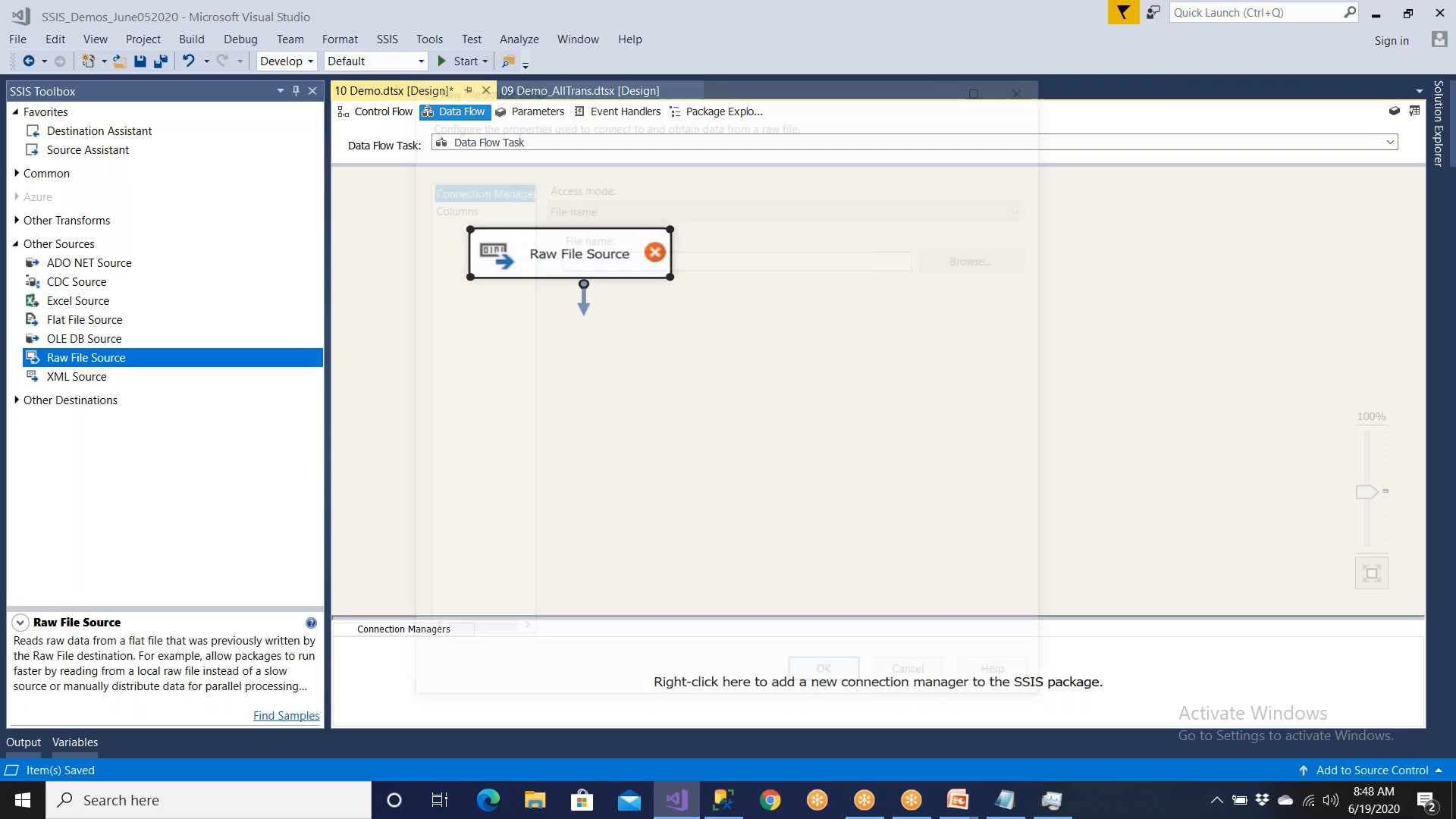
pyautogui.click(982, 257)
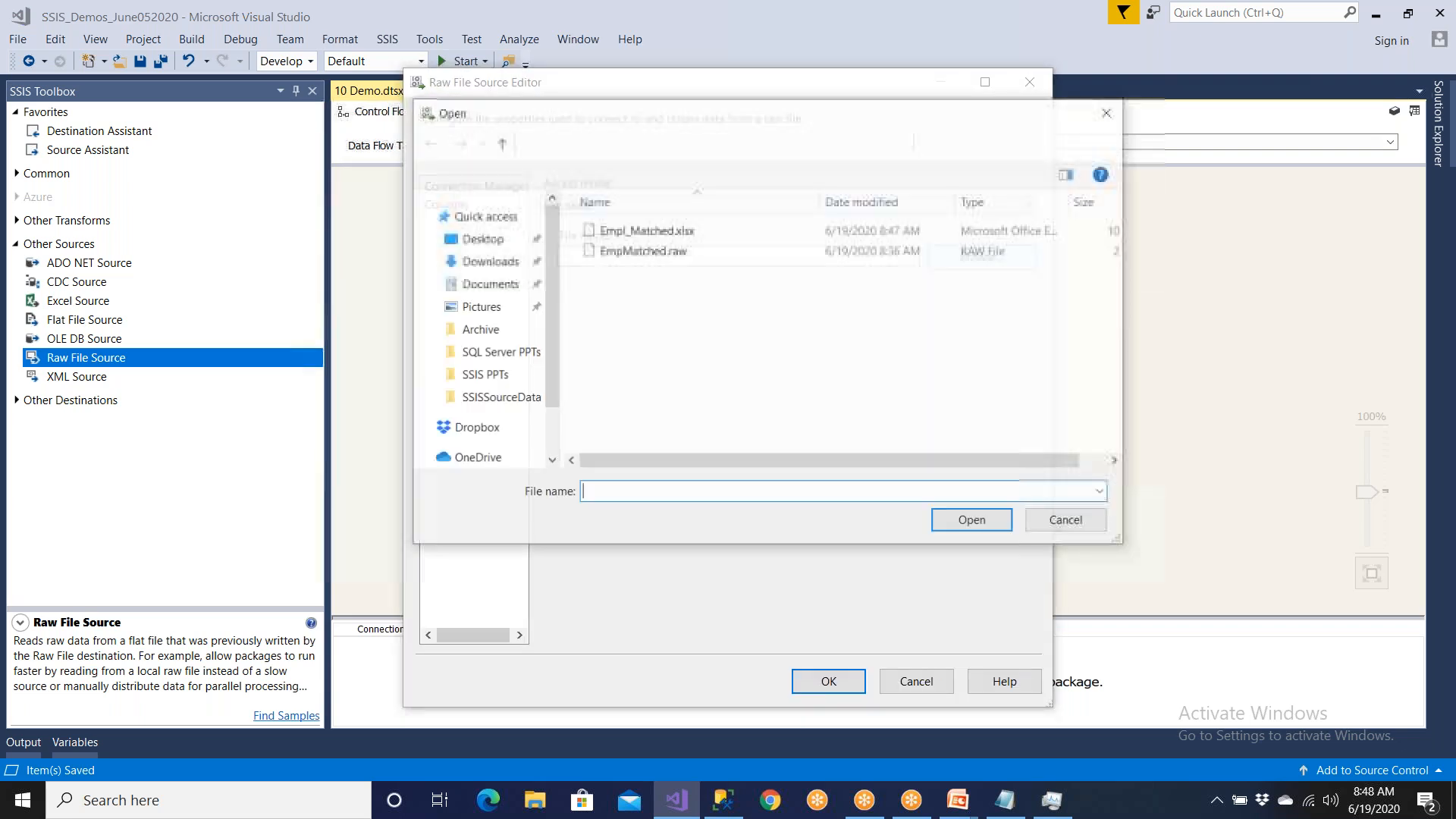
pyautogui.click(671, 251)
pyautogui.click(960, 523)
pyautogui.click(460, 213)
pyautogui.click(813, 671)
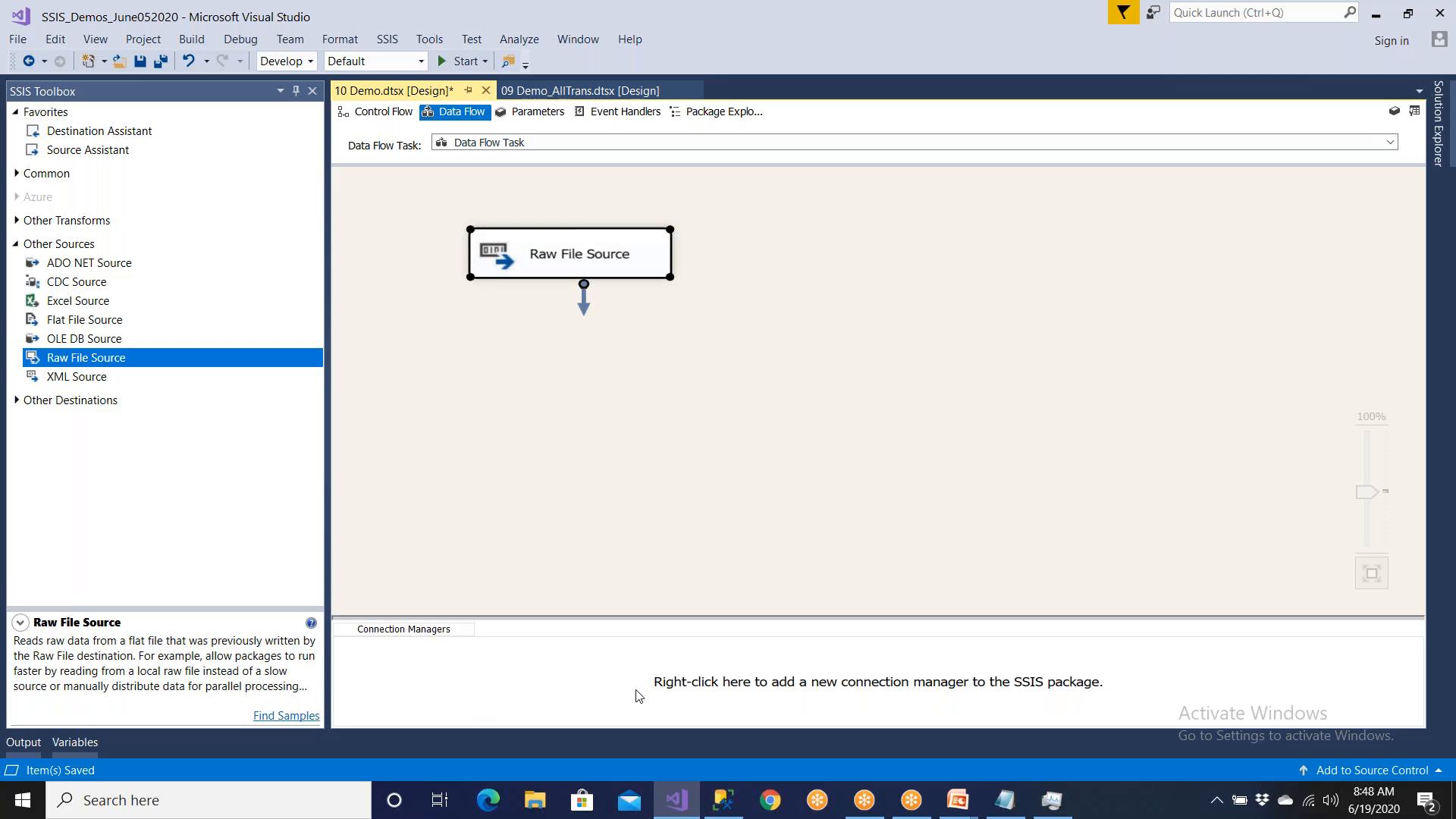
# - Recheck the Raw File Source's file name setting and save the package
pyautogui.doubleClick(640, 267)
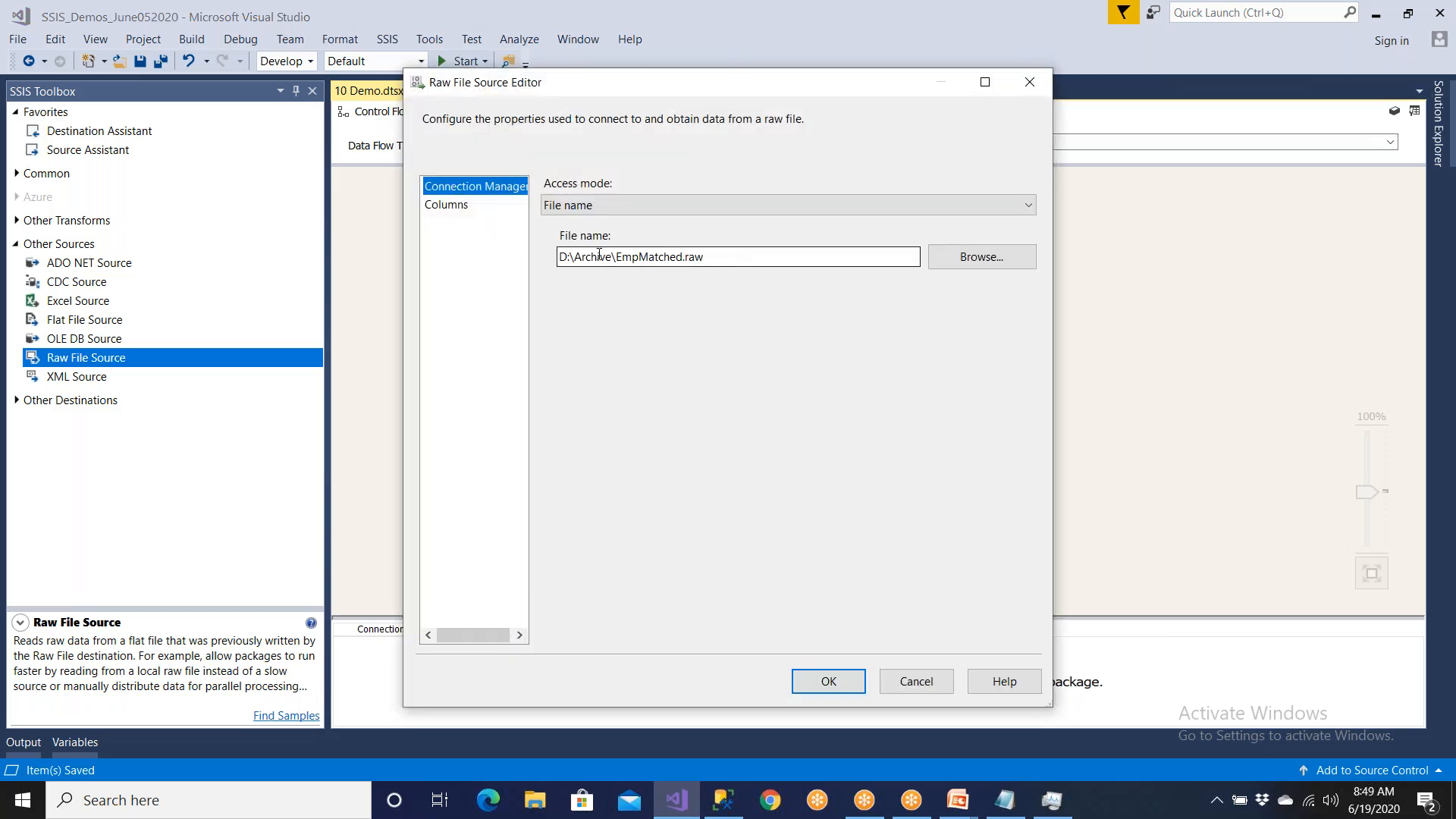
pyautogui.click(833, 685)
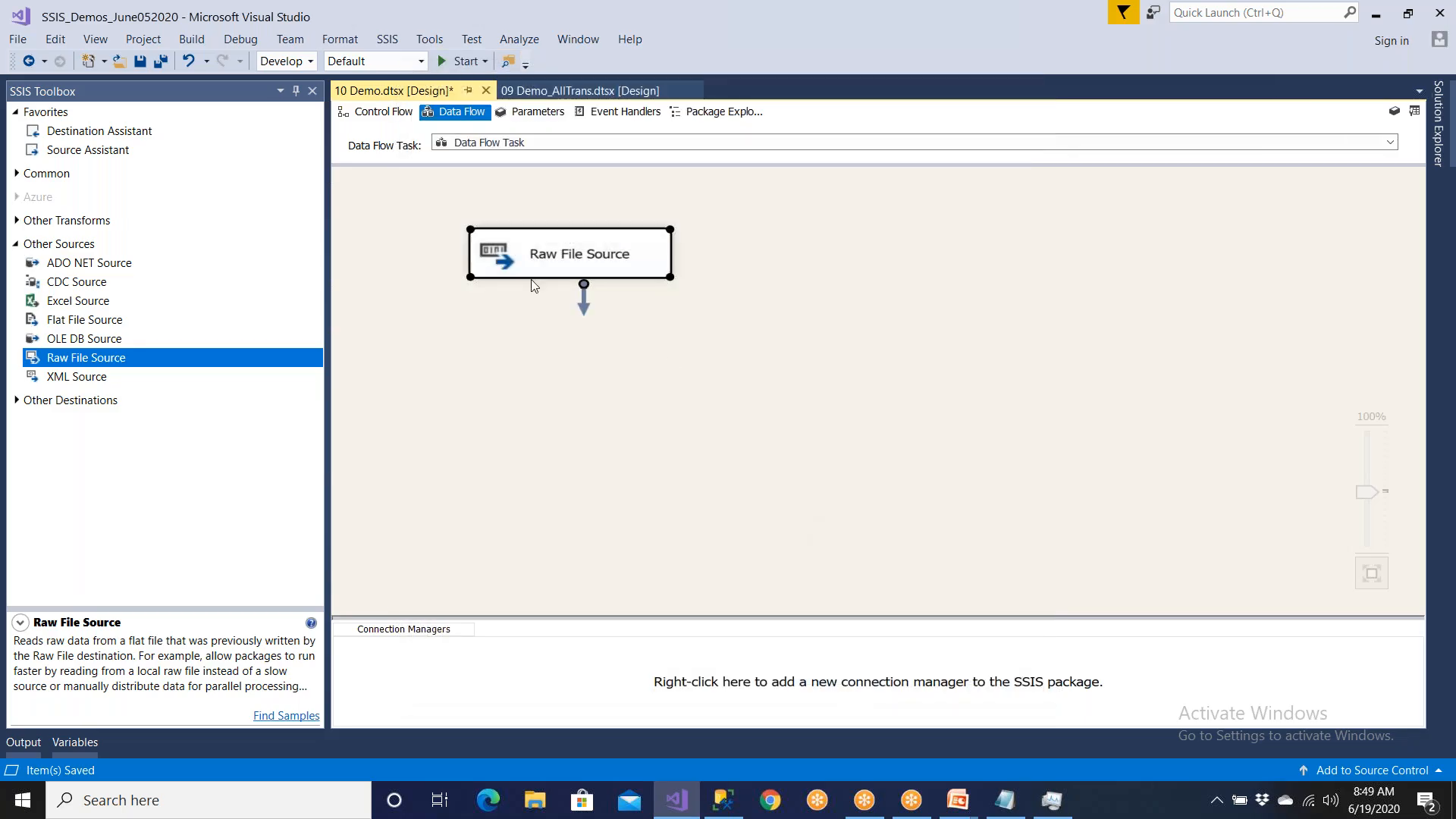
pyautogui.click(139, 61)
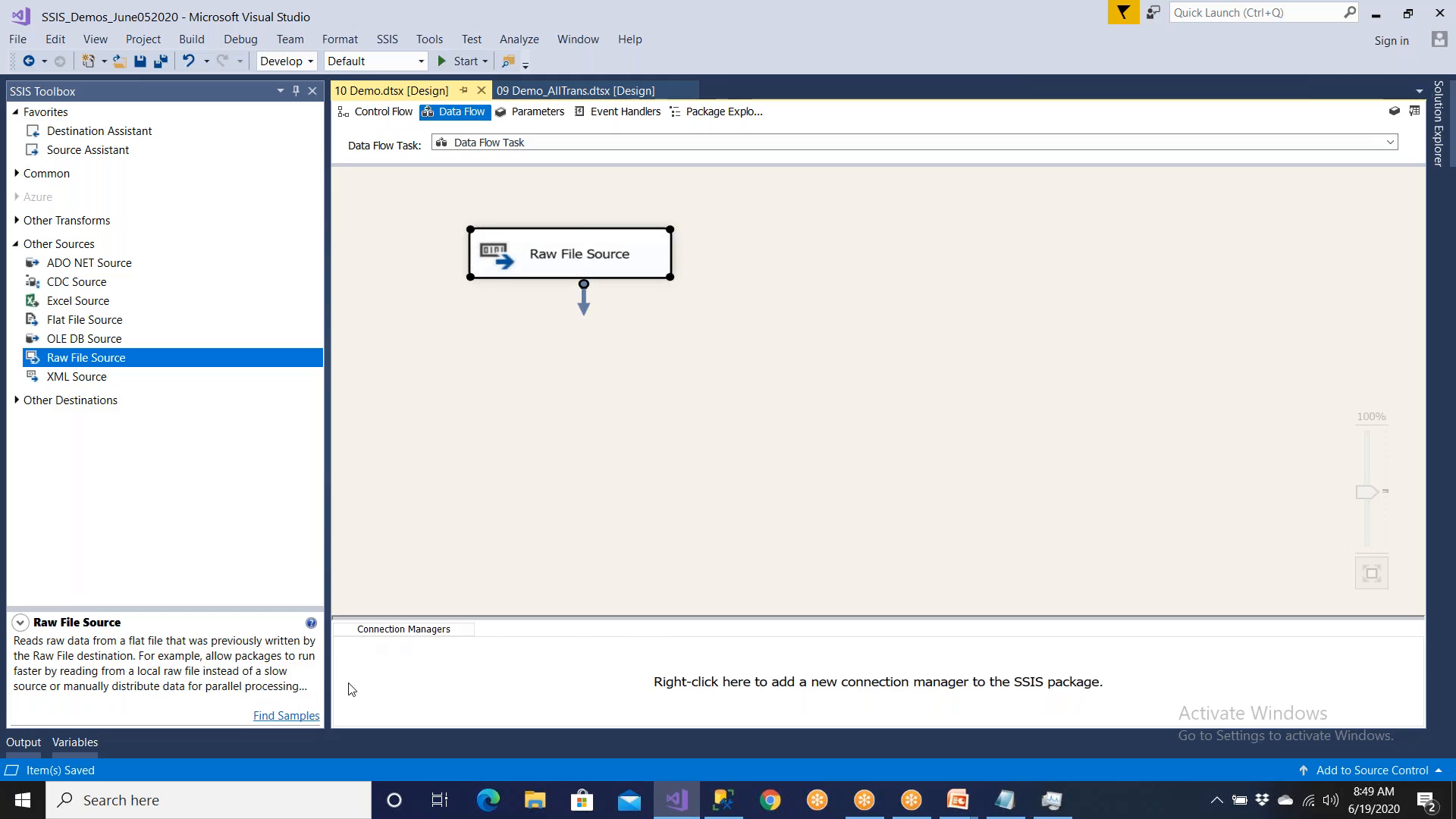
# - Examine the connection managers and the Raw File Destination in the 09 Demo_AllTrans package's data flow
pyautogui.click(1437, 148)
pyautogui.doubleClick(1299, 389)
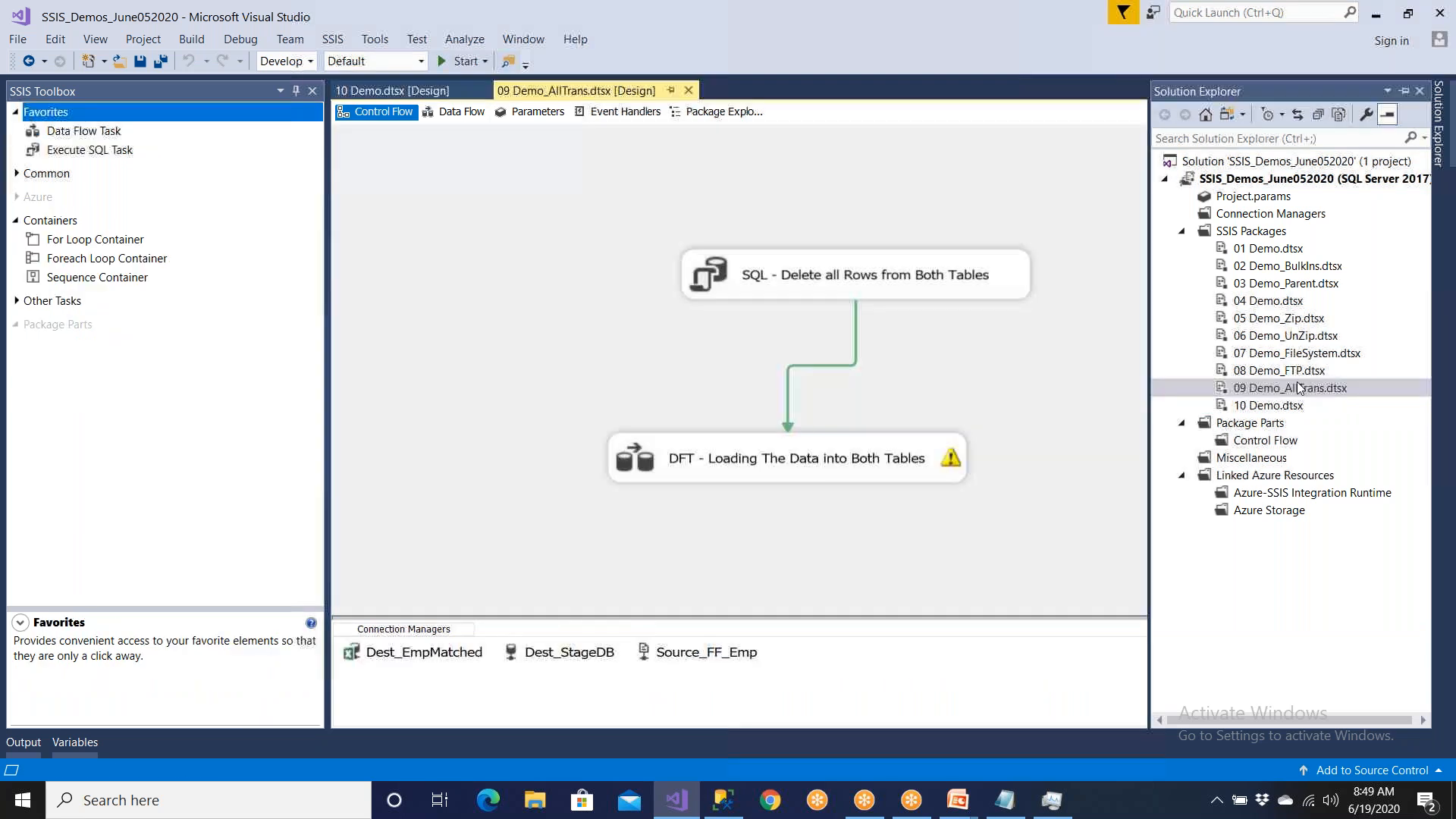
pyautogui.click(411, 660)
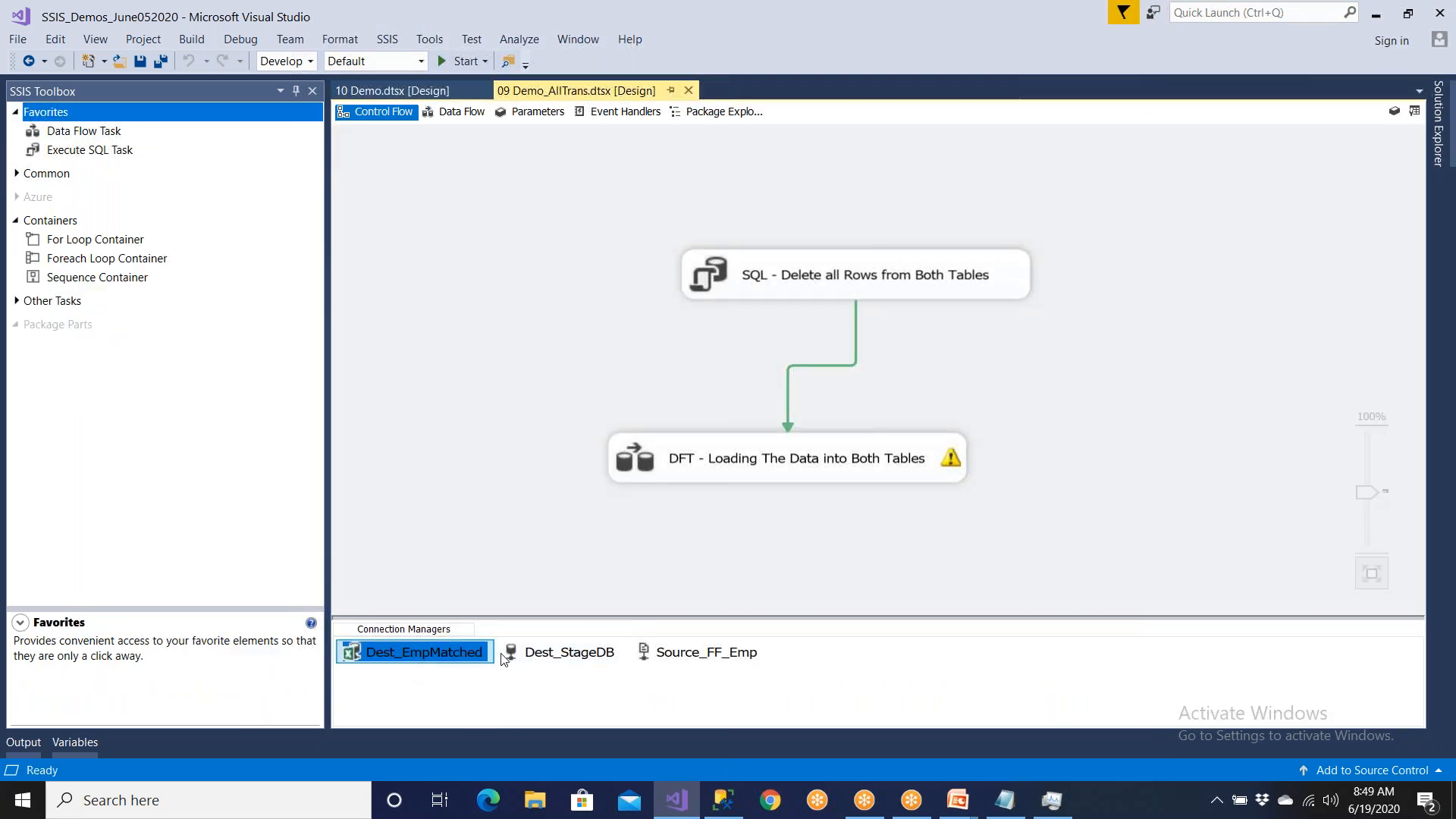
pyautogui.click(536, 650)
pyautogui.click(693, 655)
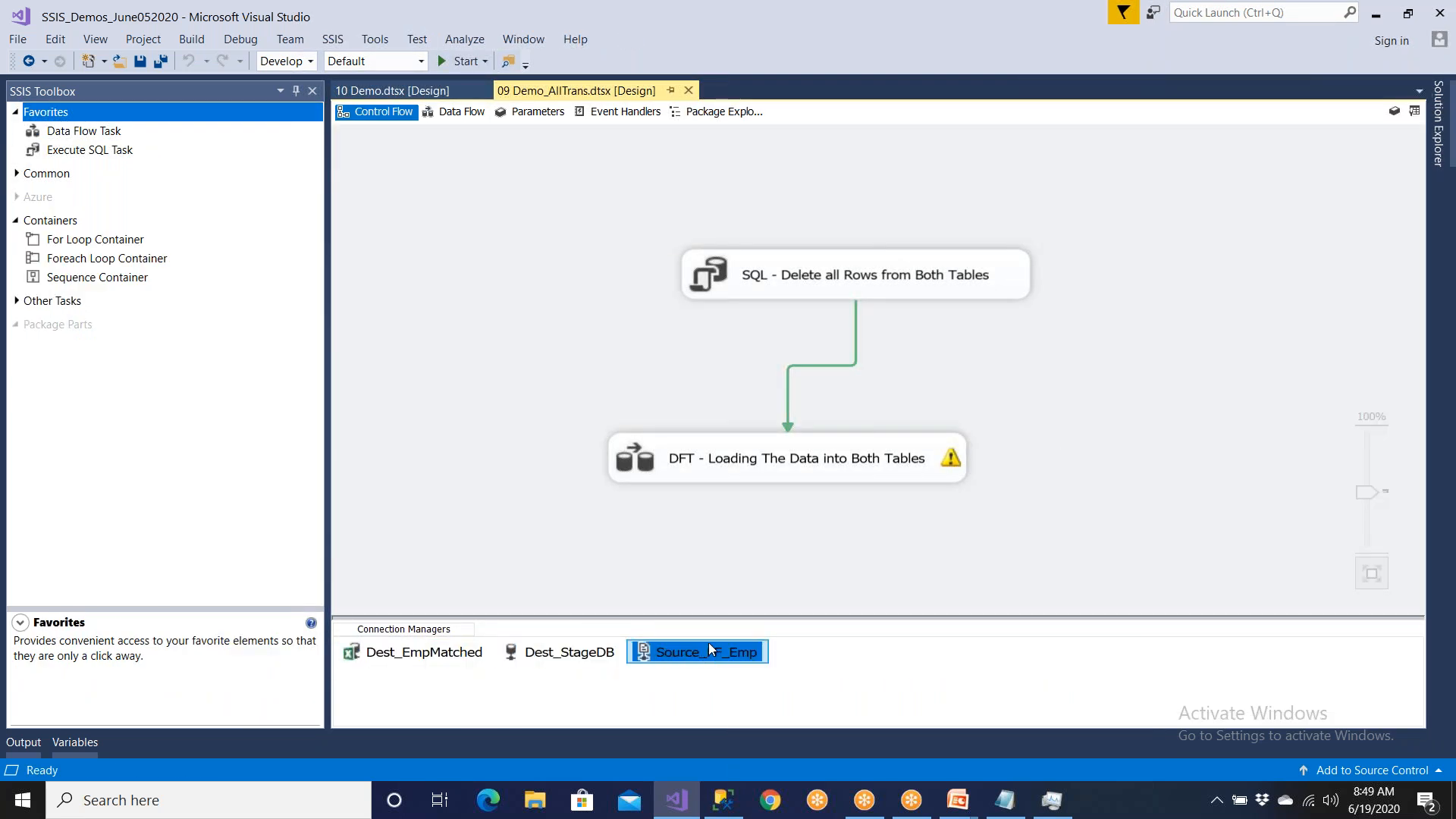
pyautogui.doubleClick(852, 463)
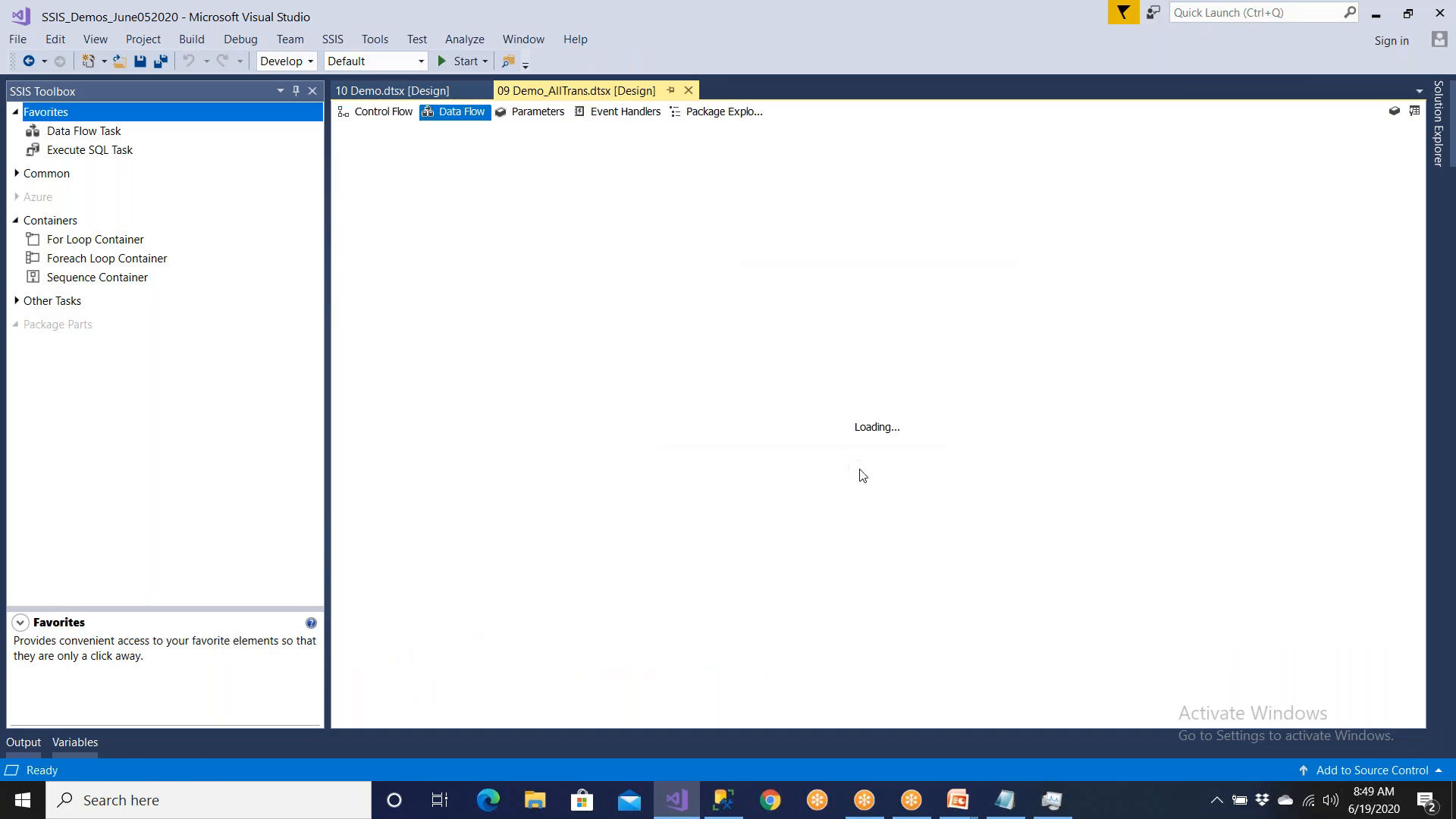
pyautogui.scroll(-5, 917, 478)
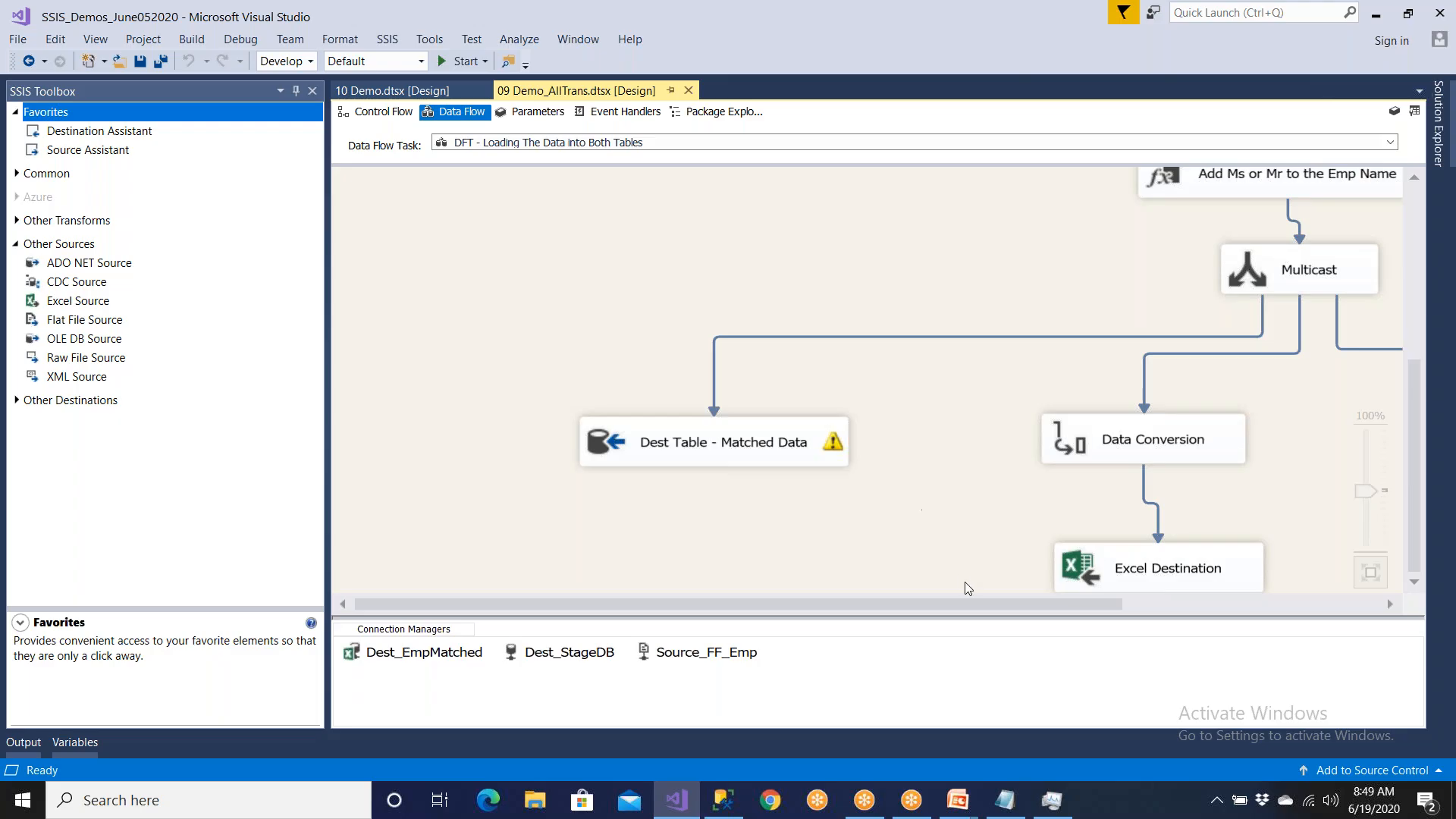
pyautogui.moveTo(990, 604); pyautogui.dragTo(1248, 603)
pyautogui.click(1336, 477)
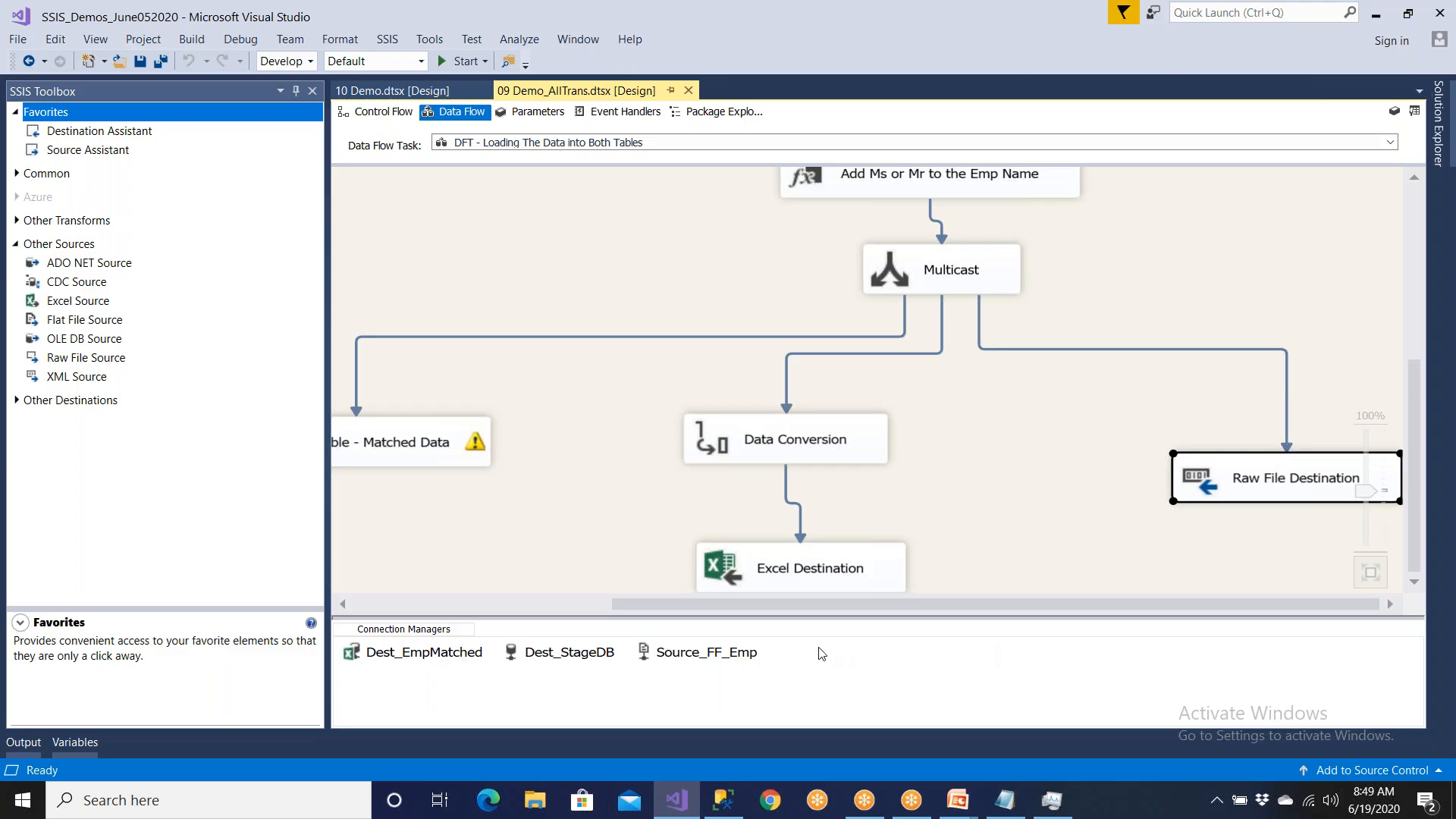
pyautogui.click(384, 114)
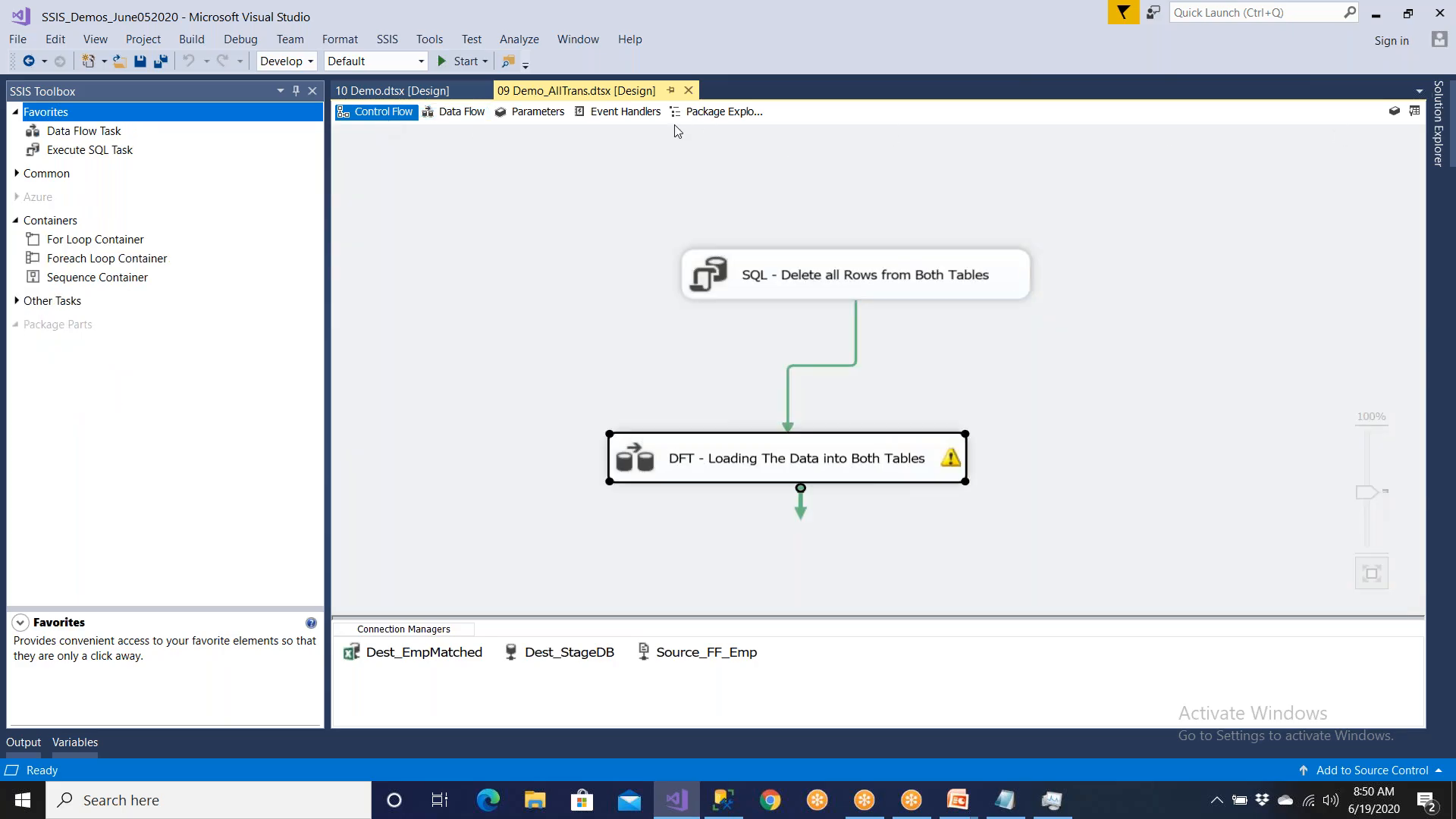
# - Return to the 10 Demo package and review the access mode and file name of its Raw File Source
pyautogui.click(390, 92)
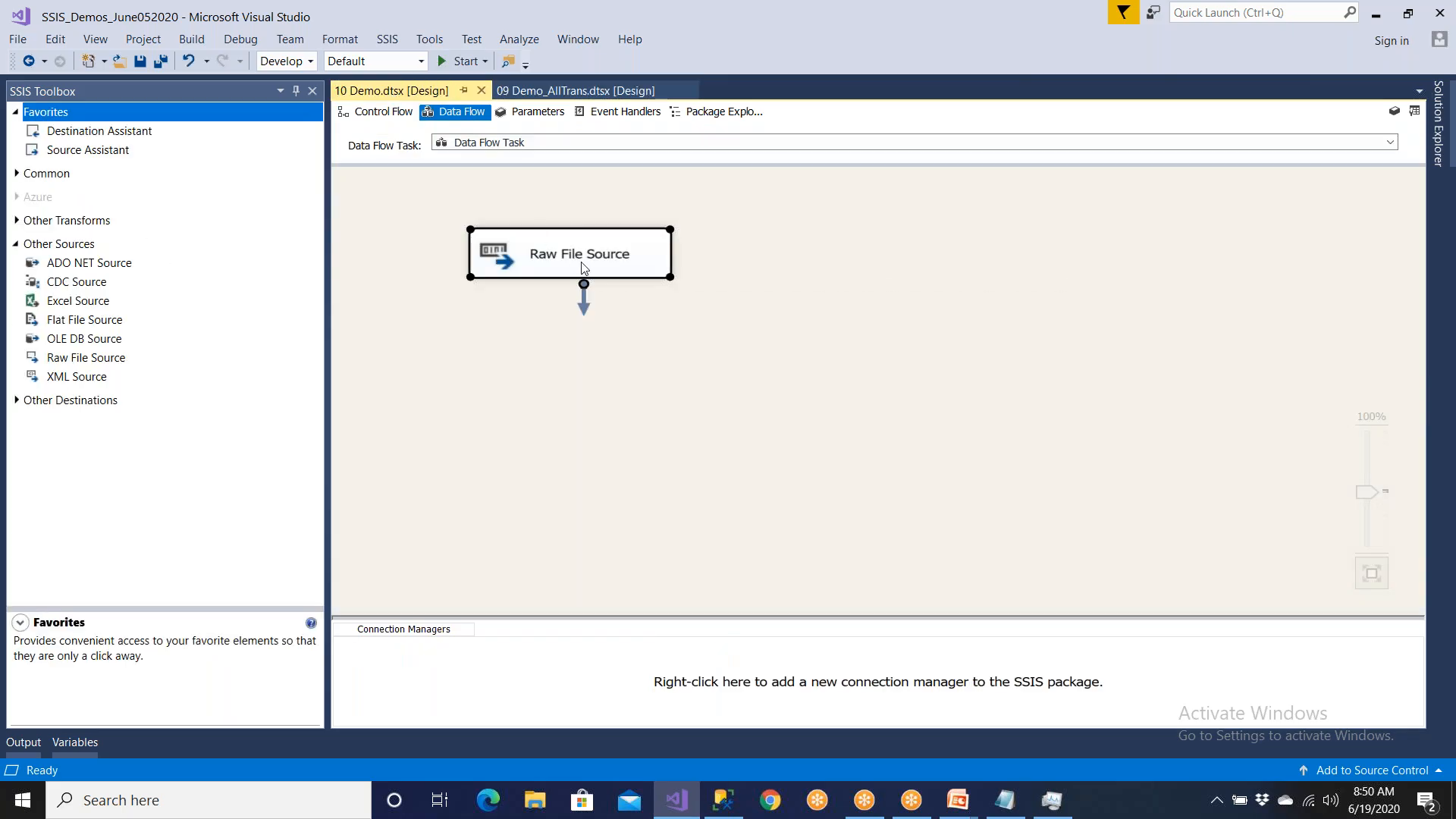
pyautogui.click(387, 711)
pyautogui.doubleClick(611, 254)
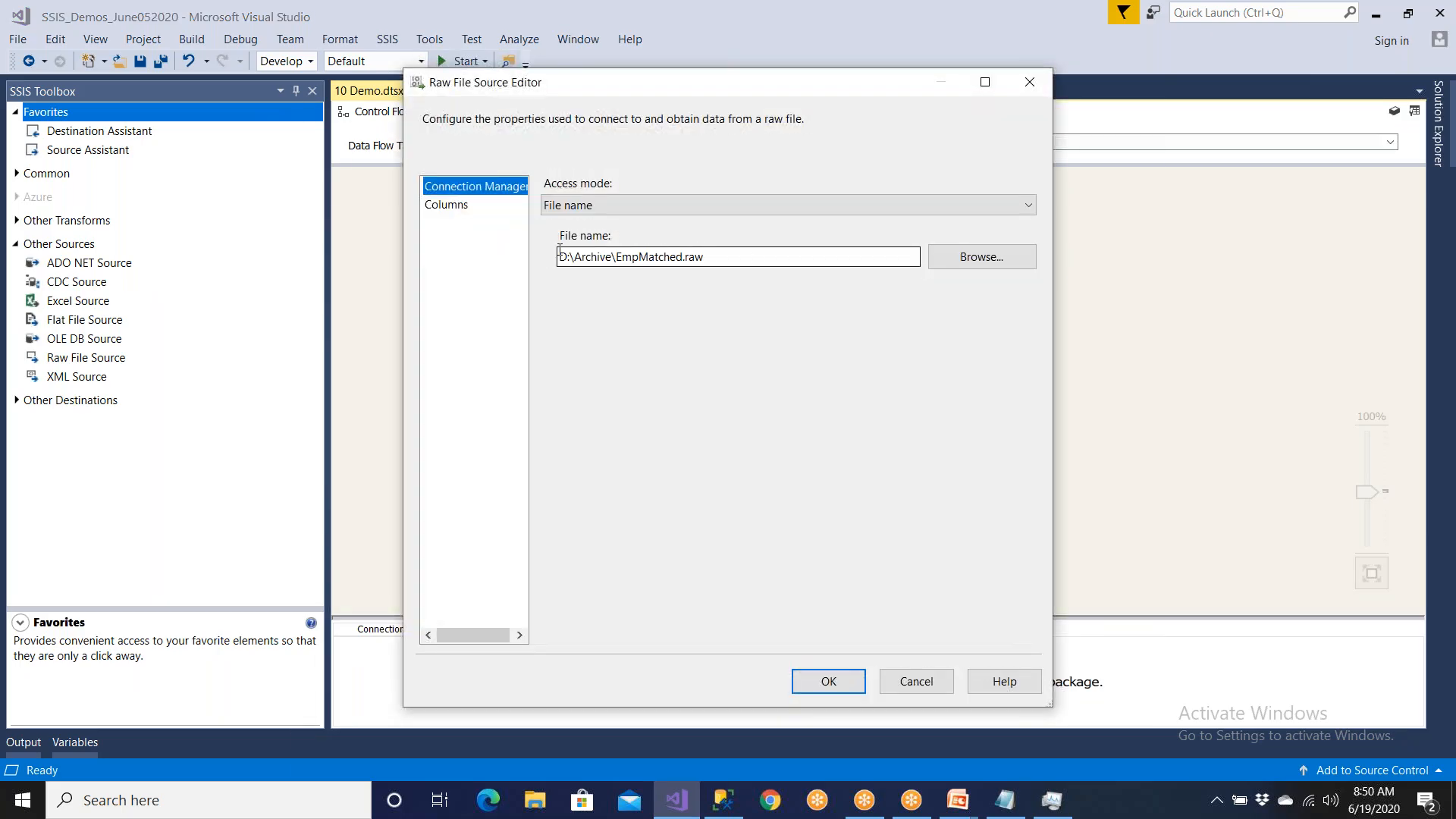
pyautogui.click(828, 681)
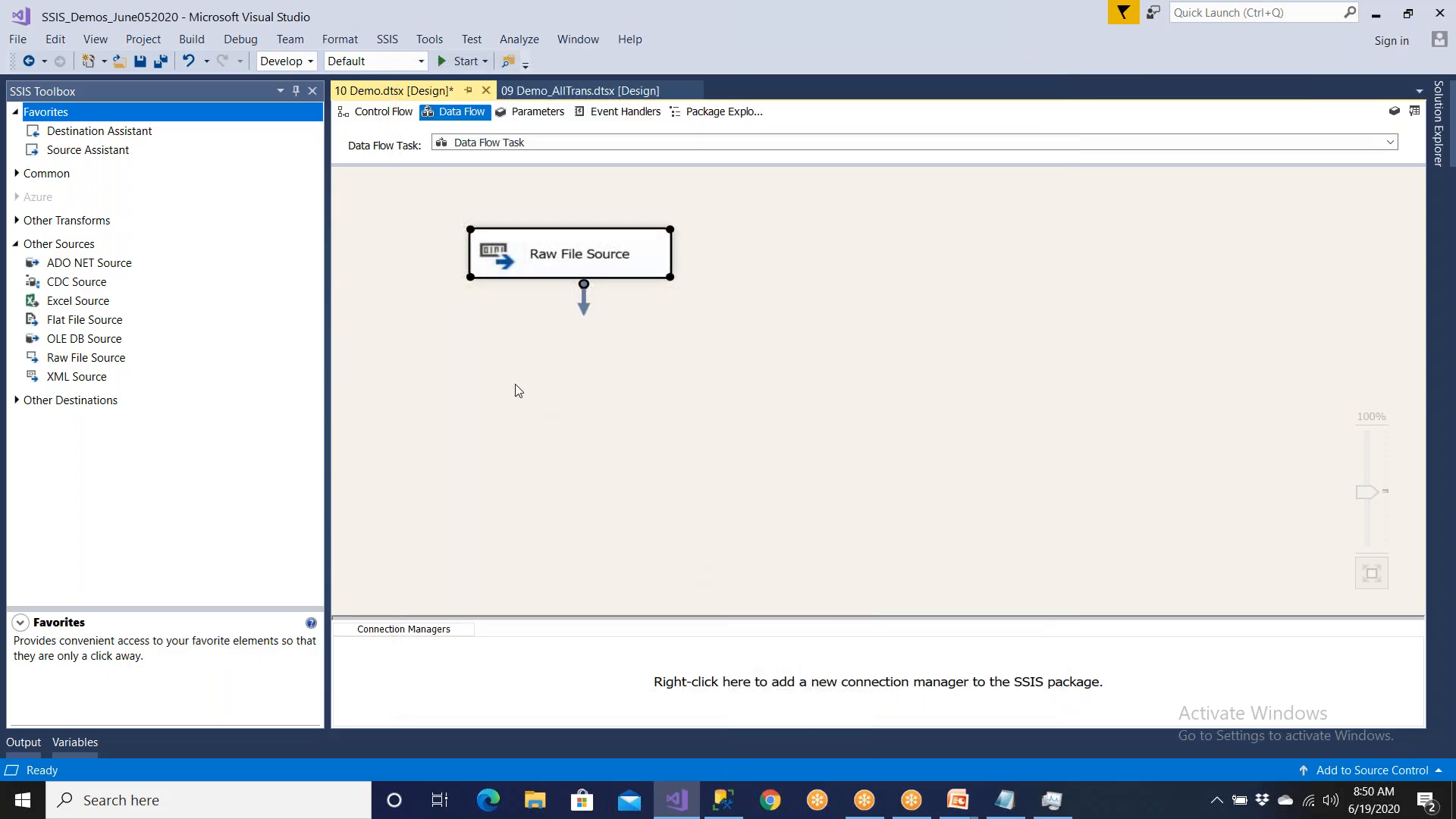
# - Add an OLE DB Destination below the Raw File Source and connect the source's output to it
pyautogui.click(17, 401)
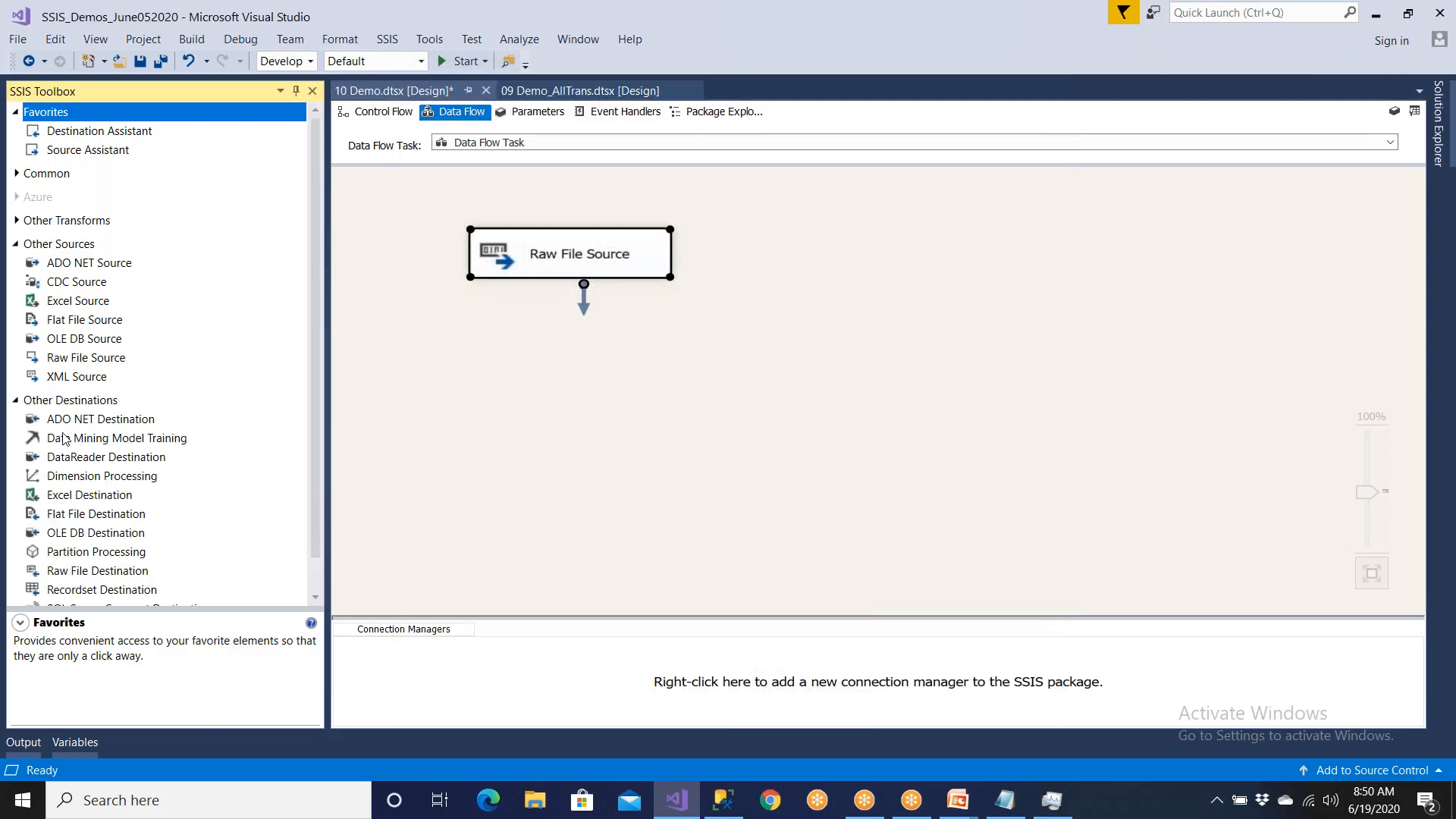
pyautogui.scroll(-1, 95, 485)
pyautogui.moveTo(108, 501); pyautogui.dragTo(740, 451)
pyautogui.click(619, 272)
pyautogui.moveTo(585, 307); pyautogui.dragTo(842, 477)
# - Configure the OLE DB Destination with the Stage_Company connection and the "Table or view - fast load" access mode
pyautogui.doubleClick(843, 476)
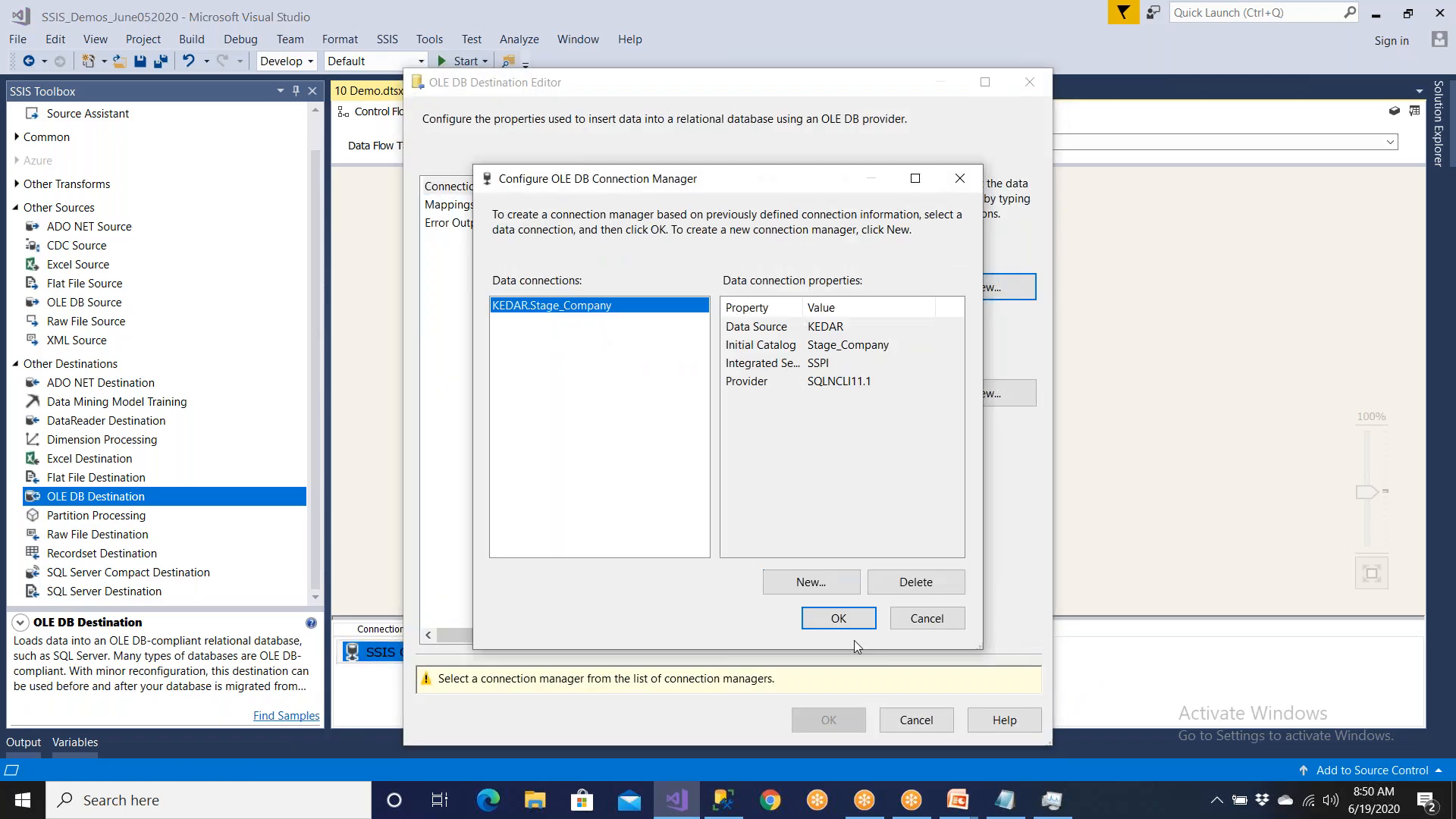
pyautogui.click(839, 619)
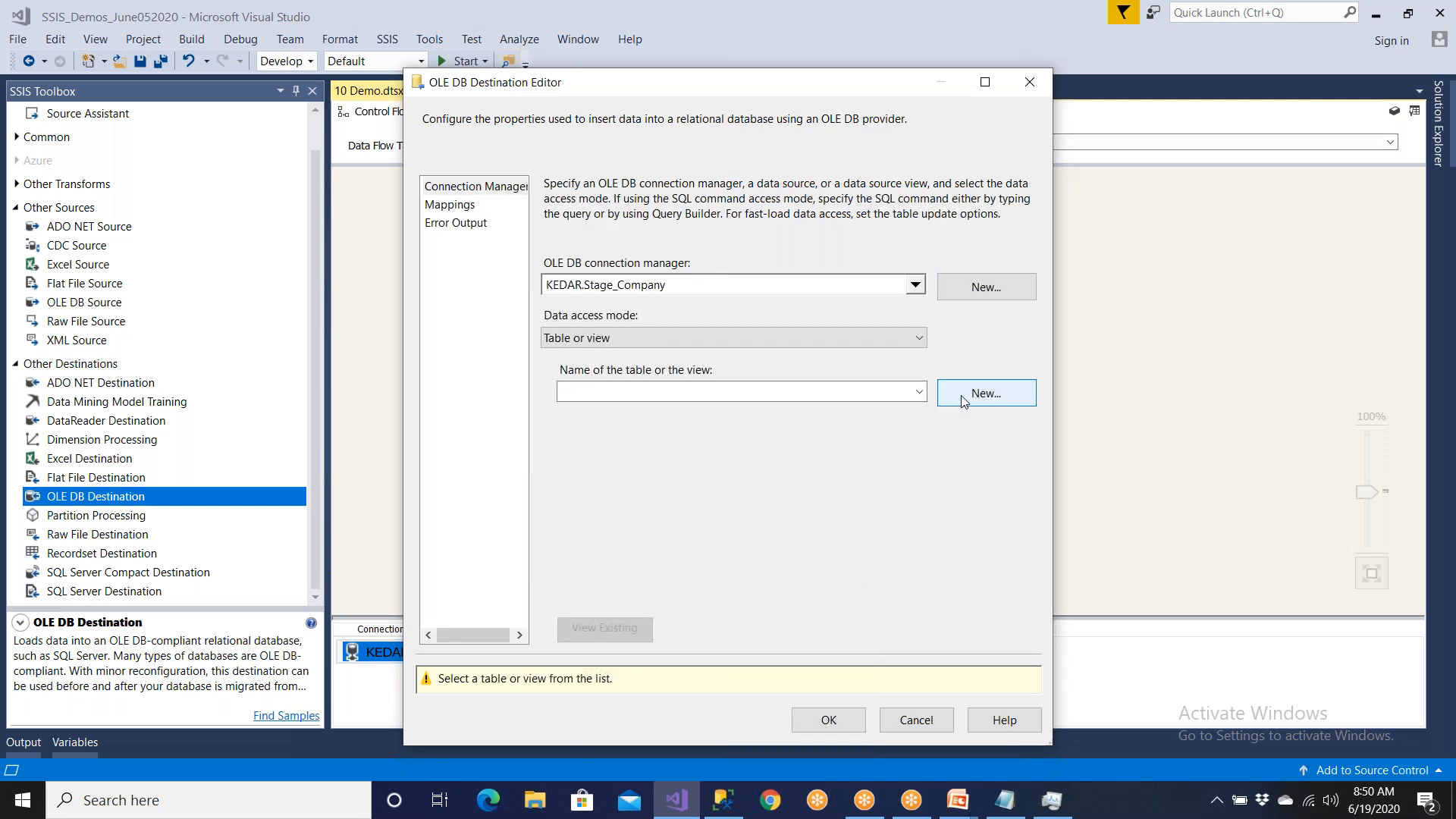
pyautogui.click(962, 393)
pyautogui.click(877, 576)
pyautogui.click(735, 338)
pyautogui.click(708, 373)
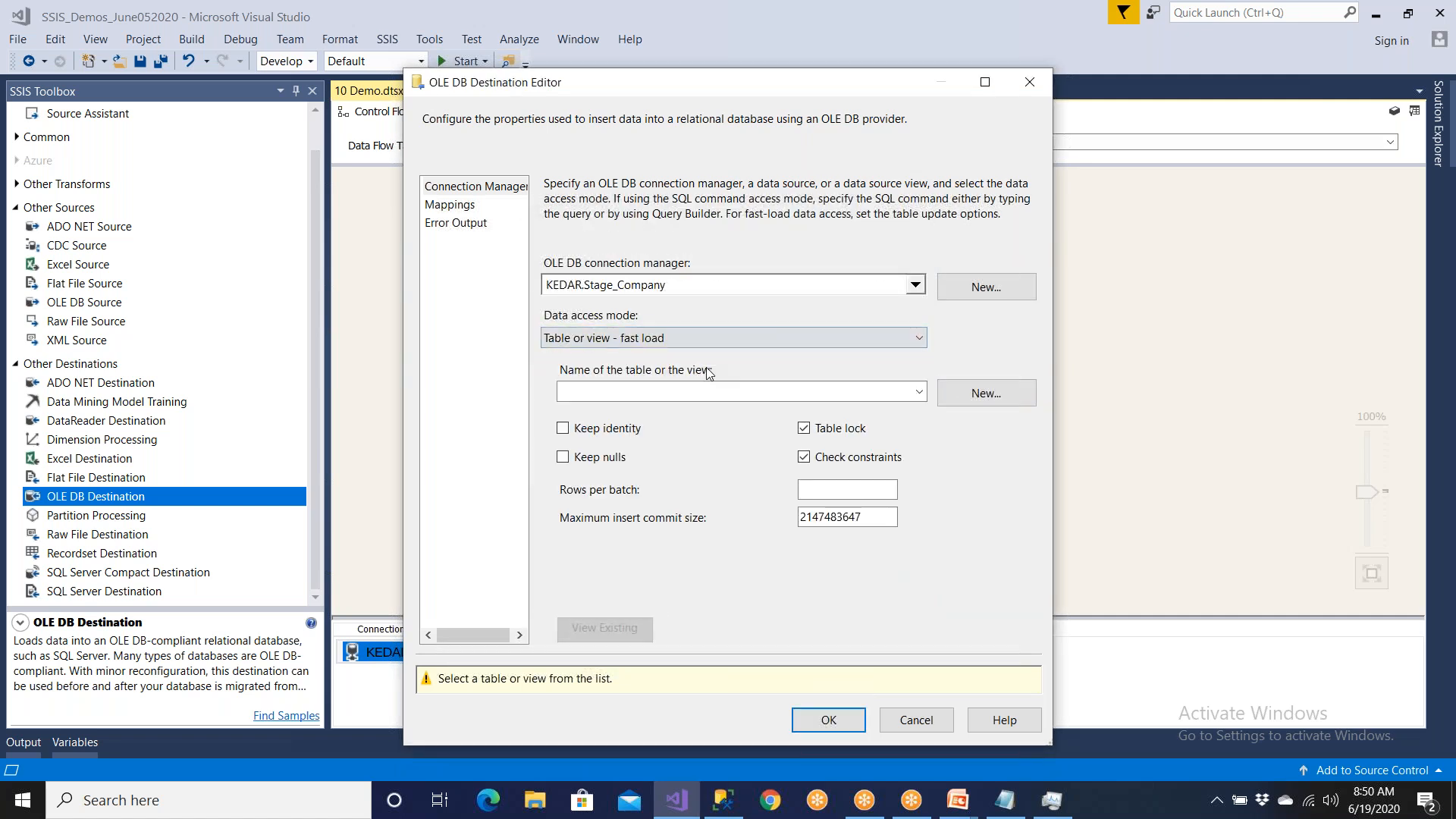
# - Create a new destination table named Stg_Emp_Raw for the OLE DB Destination and accept its column mappings
pyautogui.click(742, 358)
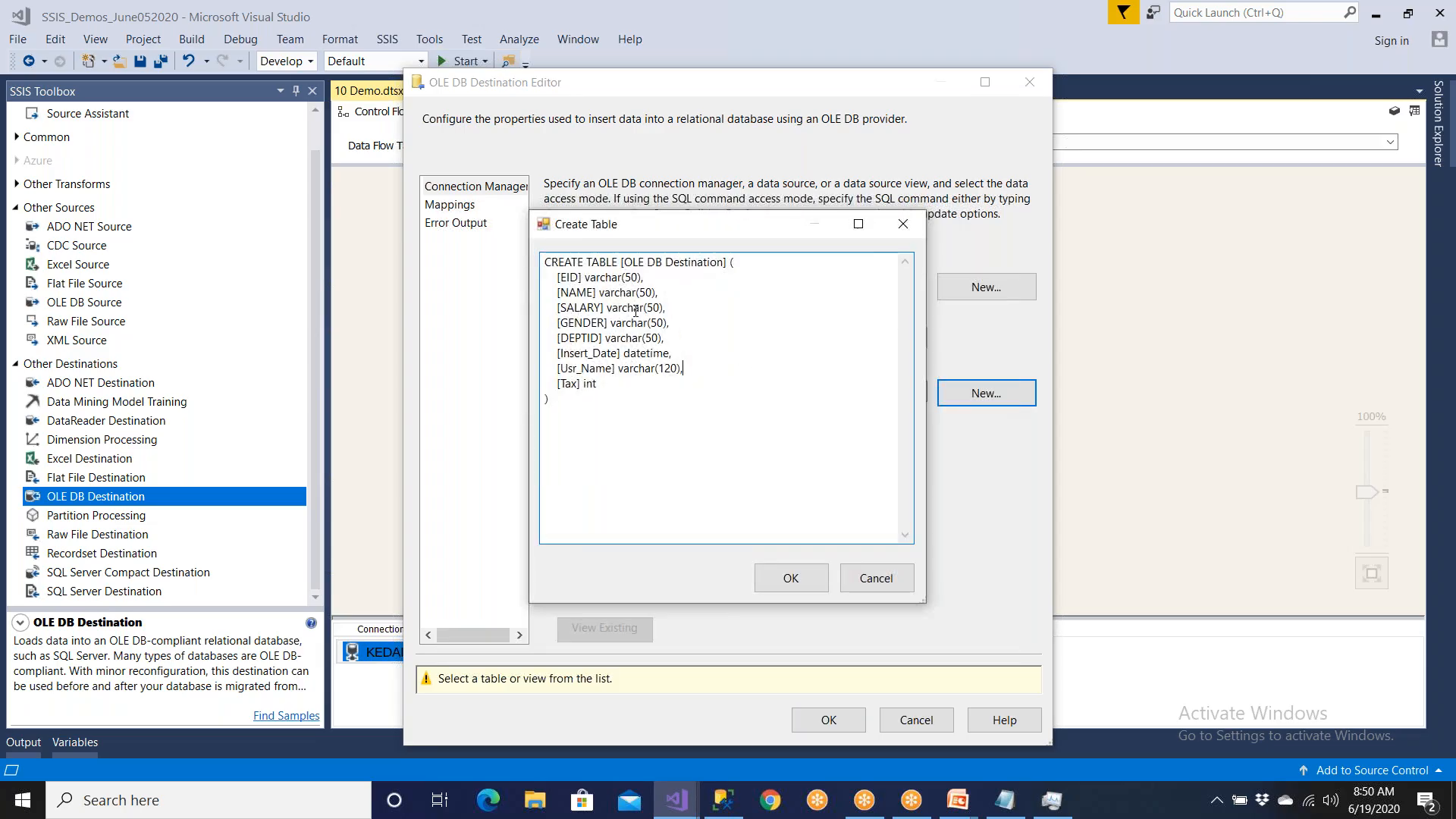
pyautogui.moveTo(624, 263); pyautogui.dragTo(720, 266)
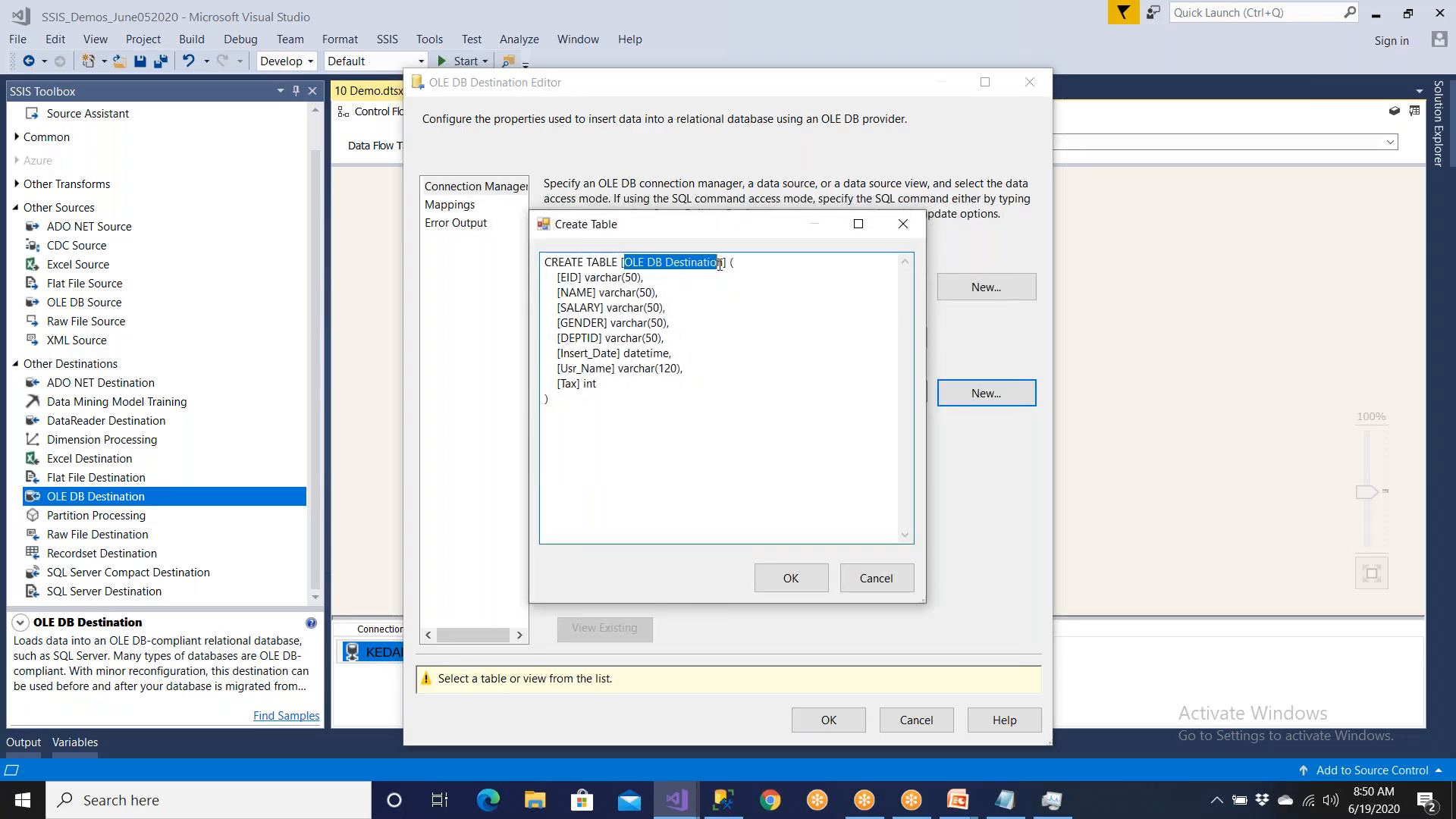
pyautogui.write('Stg')
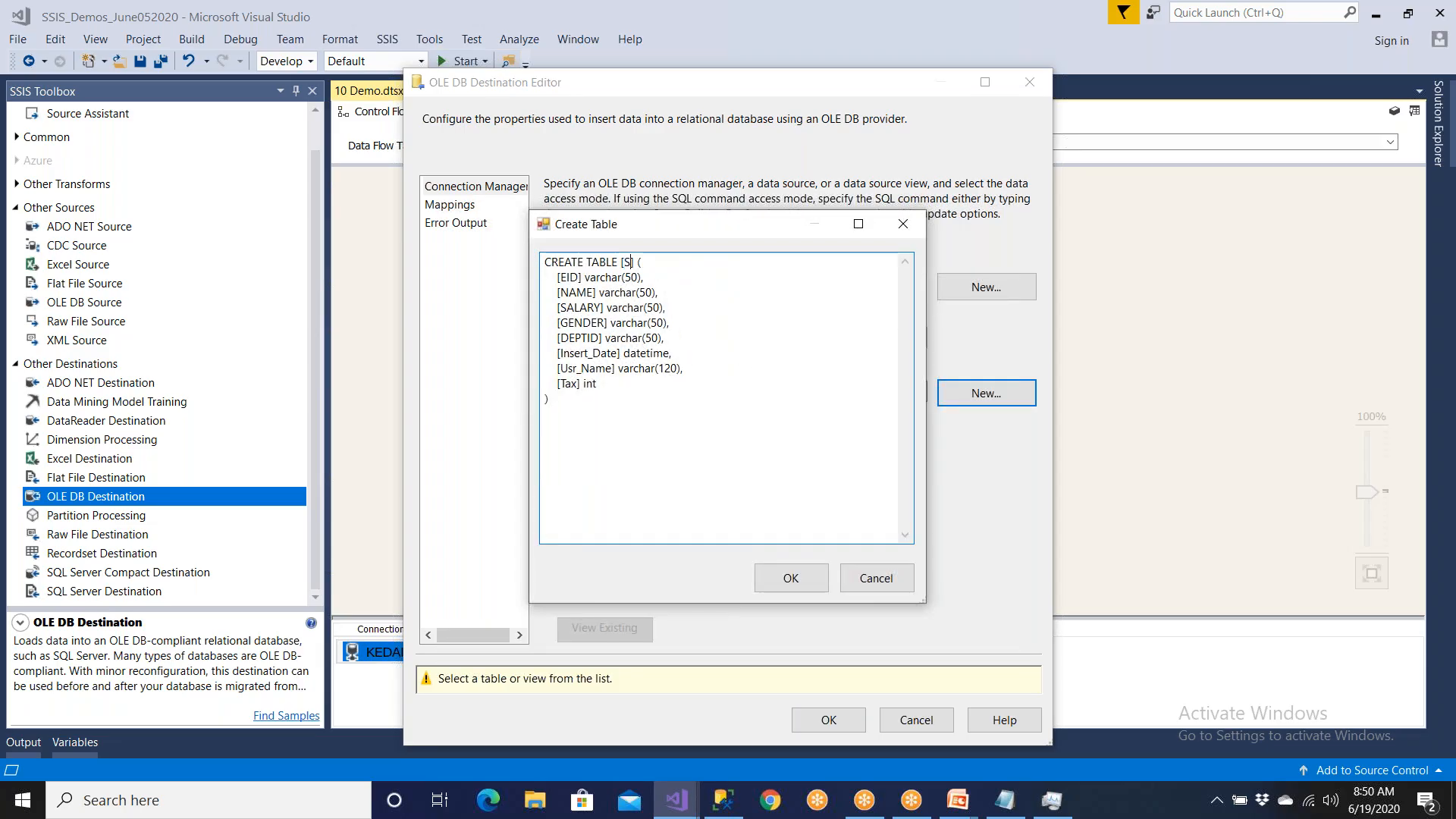
pyautogui.write('_Emp_Raw')
pyautogui.hotkey('shift', 'Left')
pyautogui.hotkey('shift', 'Left')
pyautogui.hotkey('shift', 'Left')
pyautogui.hotkey('shift', 'Left')
pyautogui.hotkey('shift', 'Left')
pyautogui.hotkey('shift', 'Left')
pyautogui.hotkey('shift', 'Left')
pyautogui.hotkey('shift', 'Left')
pyautogui.hotkey('shift', 'Left')
pyautogui.hotkey('shift', 'Left')
pyautogui.hotkey('shift', 'Left')
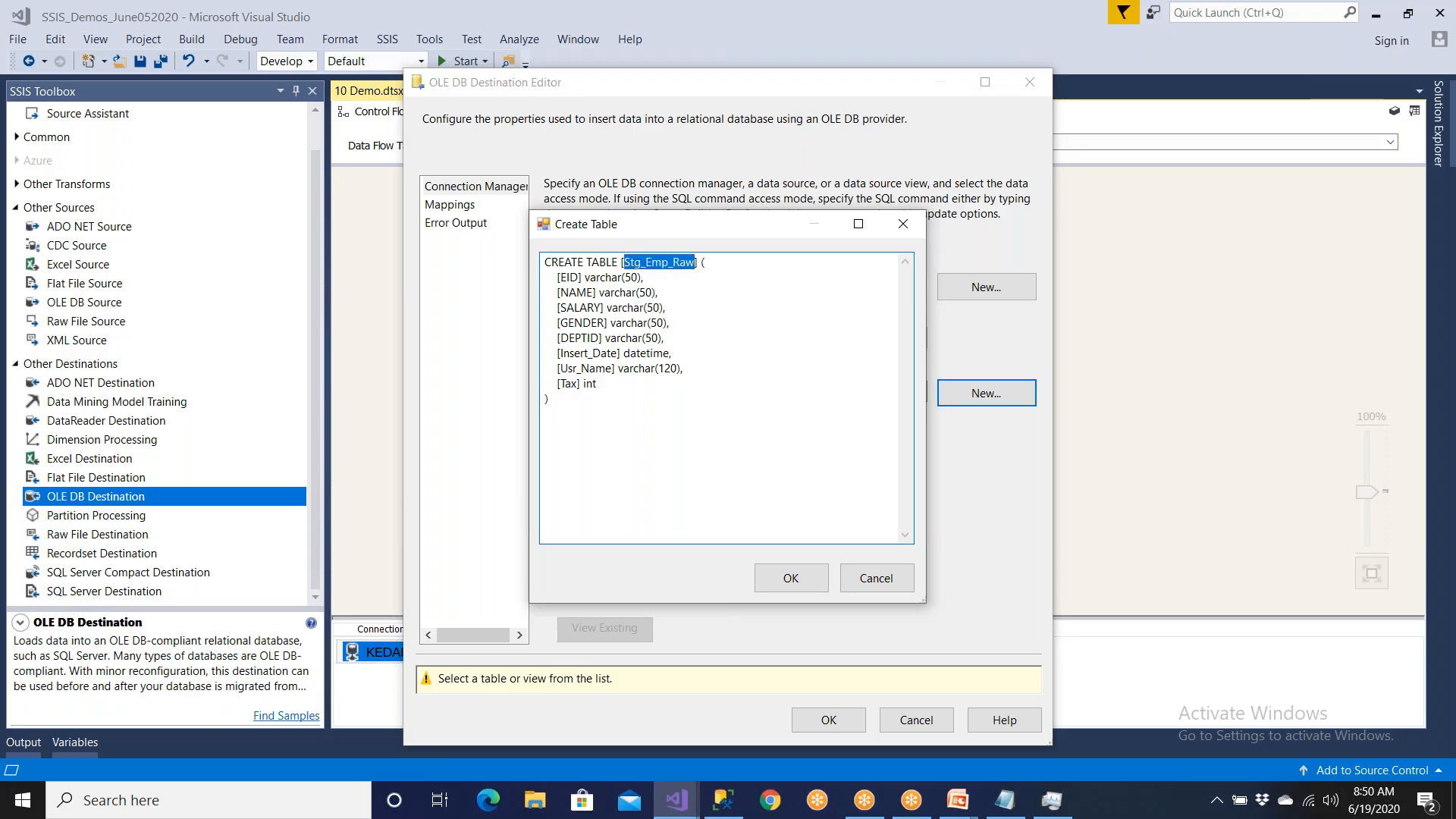
pyautogui.click(788, 578)
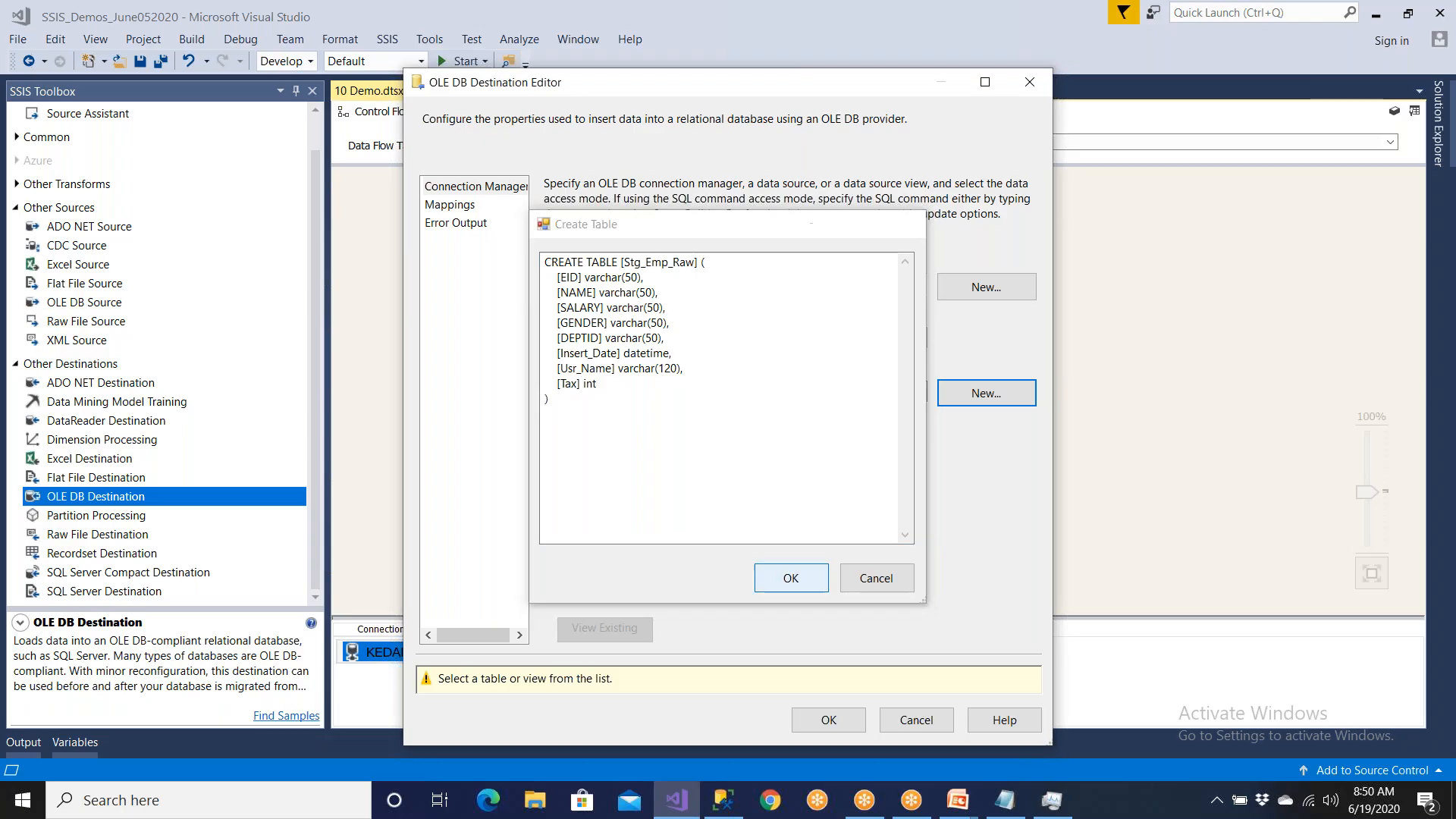
pyautogui.click(451, 205)
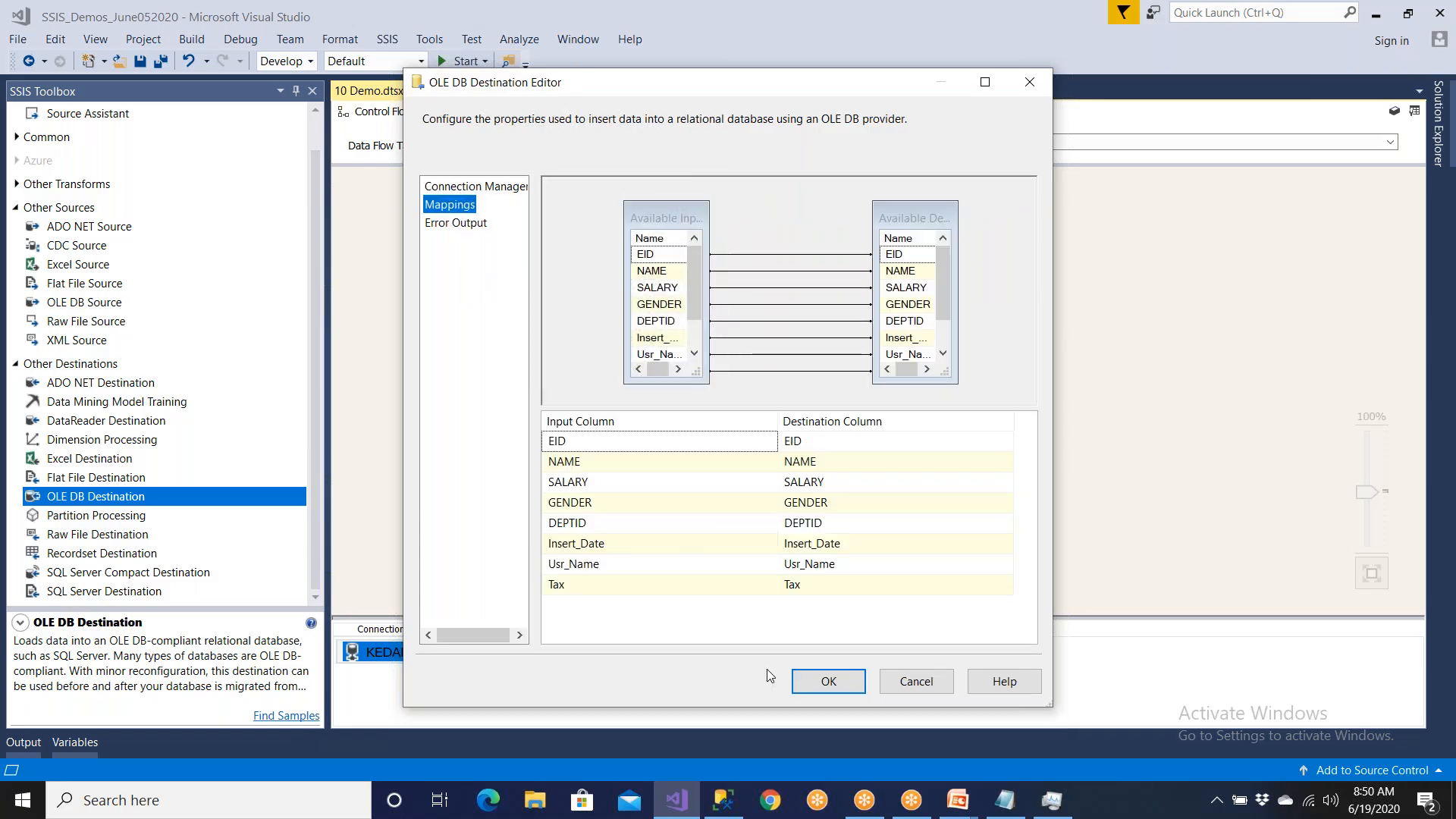
pyautogui.click(807, 678)
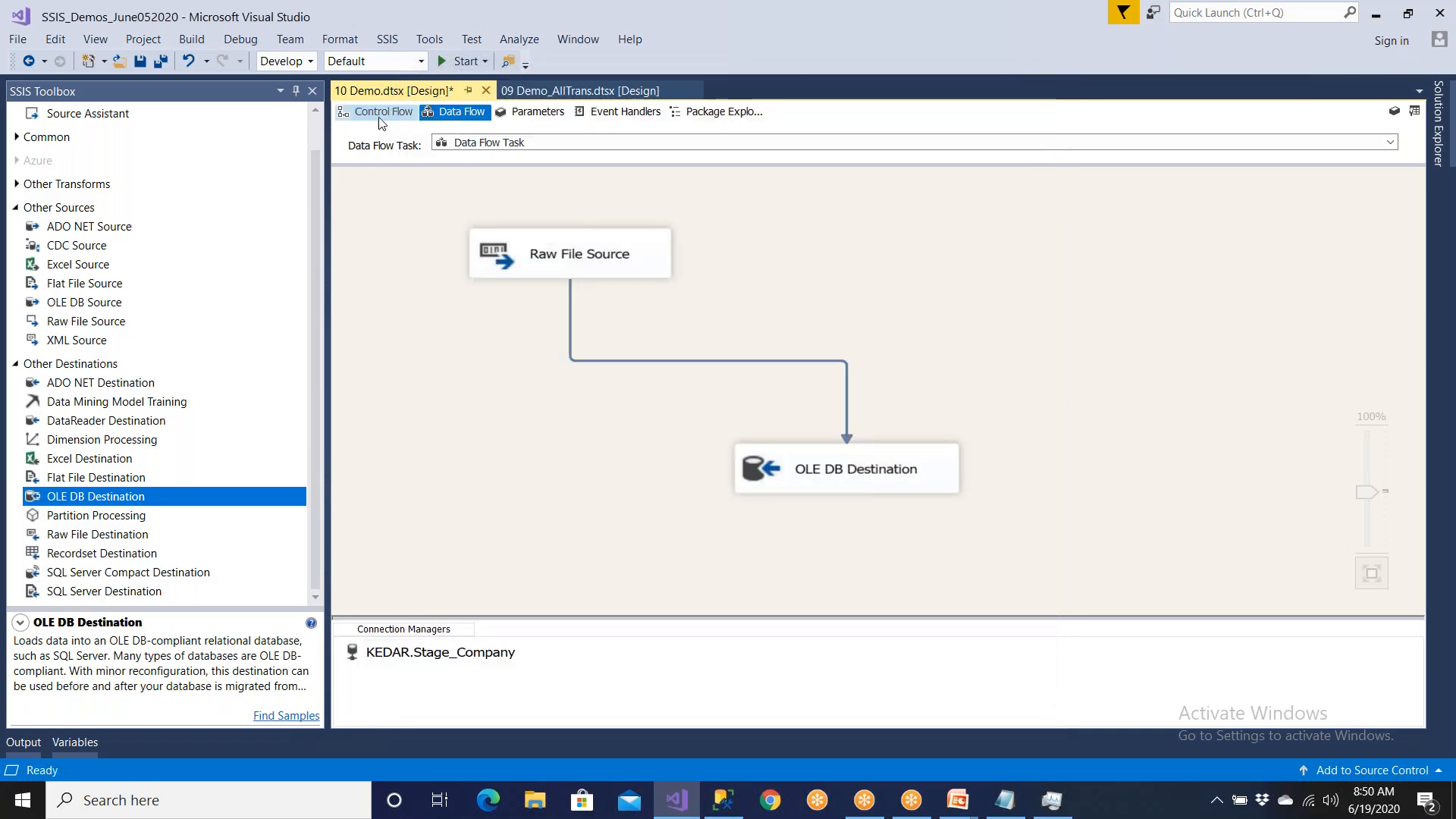
# - Return to the 10 Demo package's control flow and close all other open documents
pyautogui.click(379, 111)
pyautogui.rightClick(445, 92)
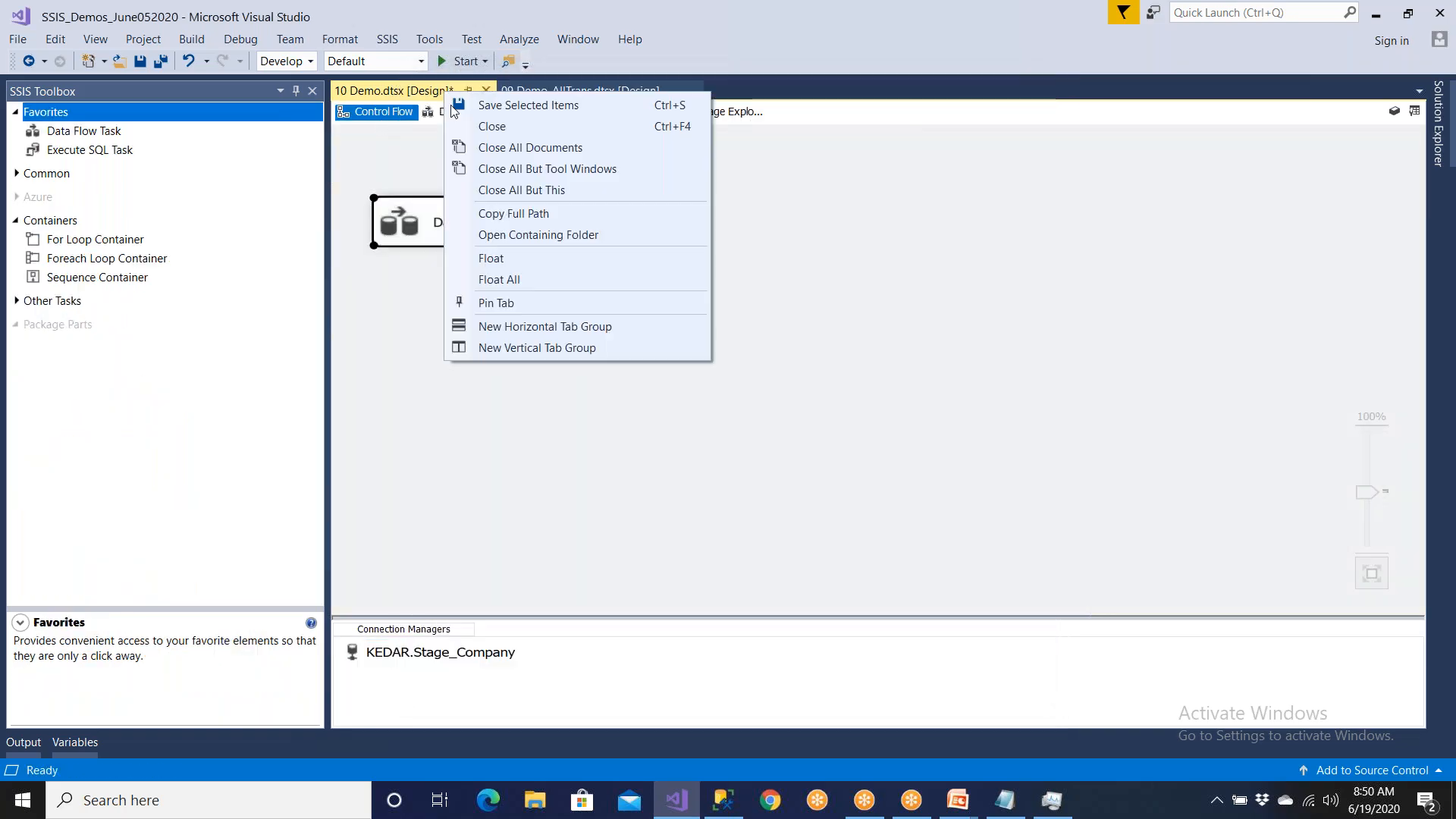
pyautogui.click(506, 191)
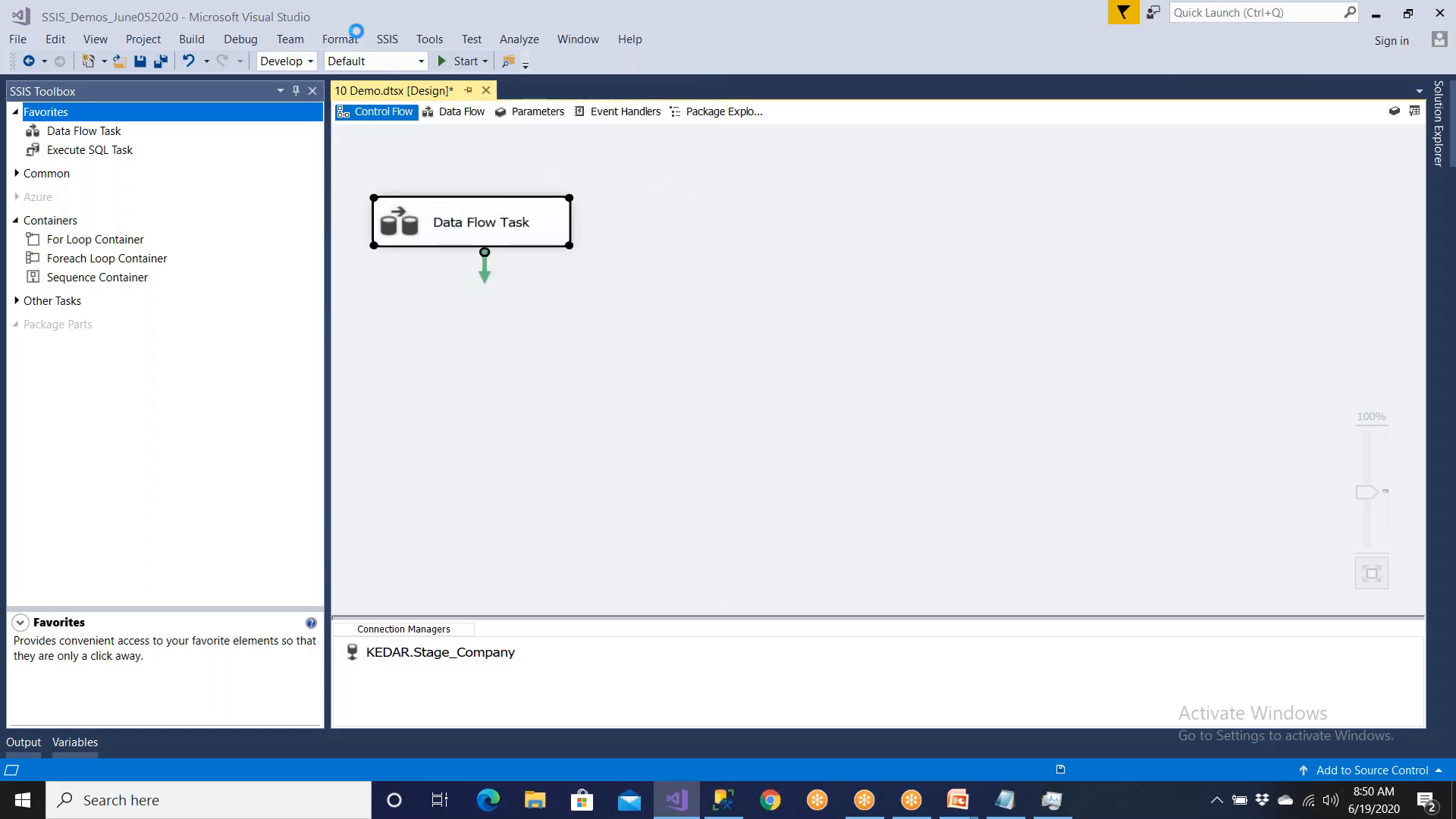
# - Save and run the 10 Demo package, and check the execution in its data flow
pyautogui.click(161, 62)
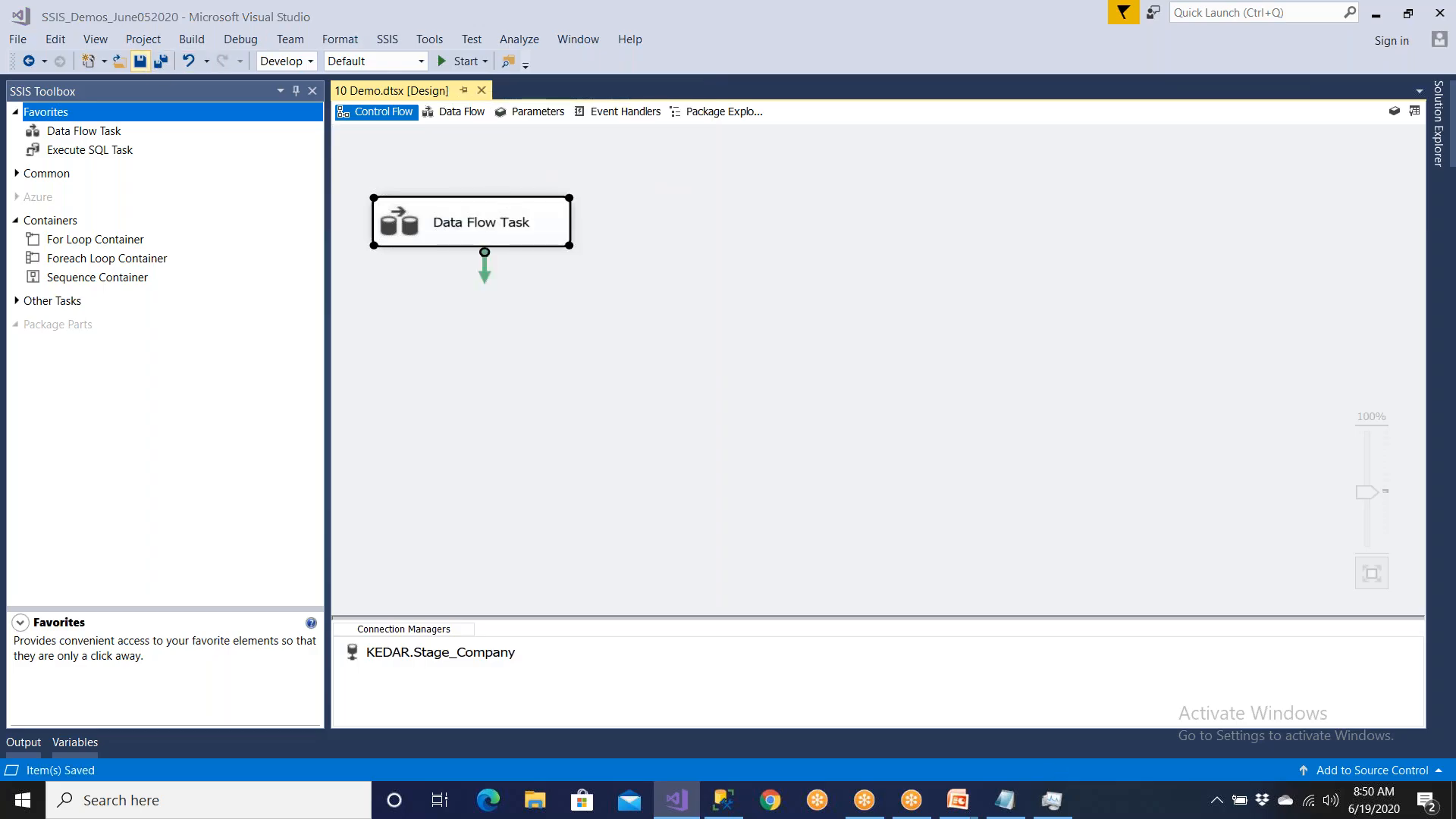
pyautogui.click(460, 61)
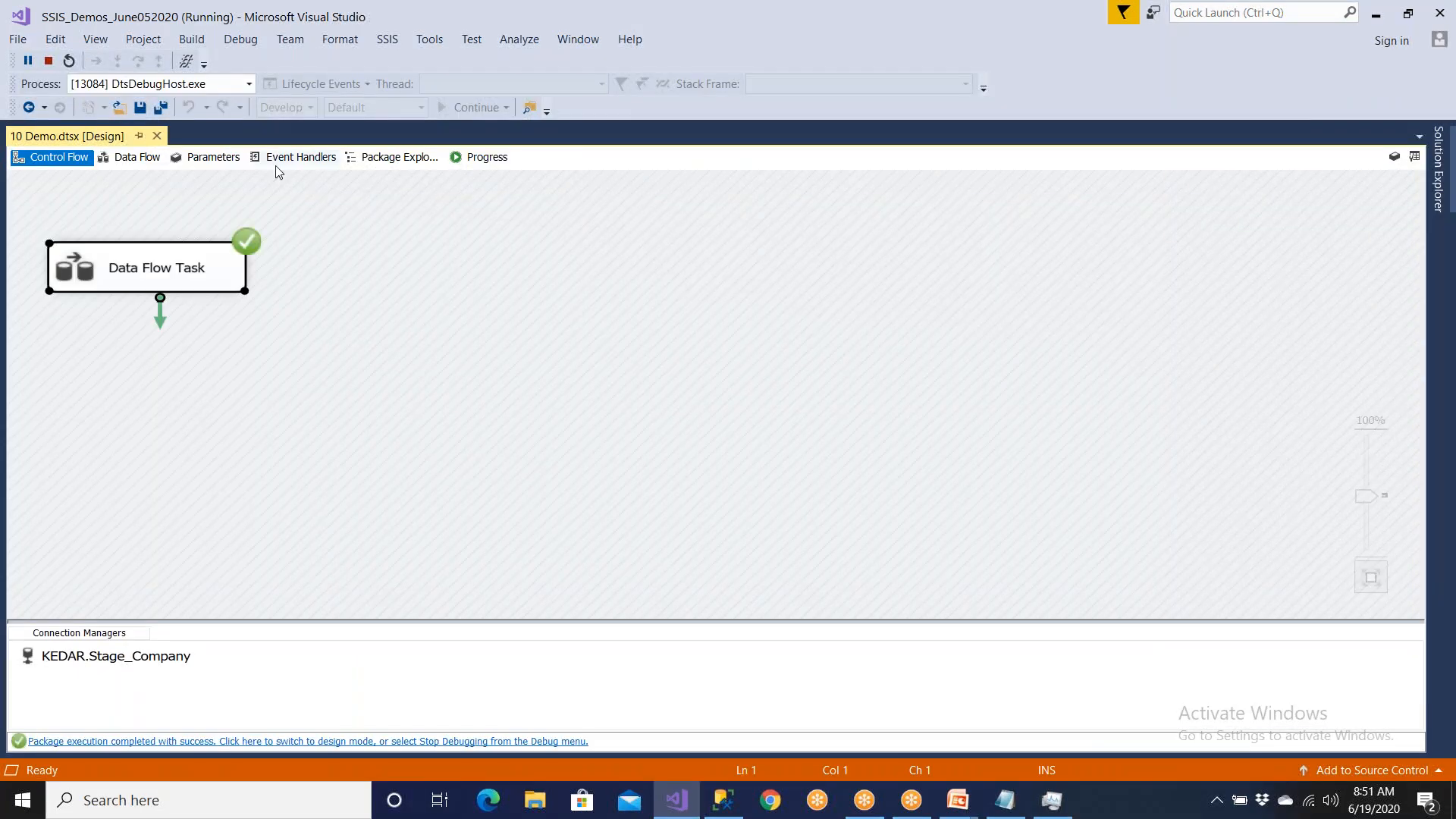
pyautogui.click(131, 157)
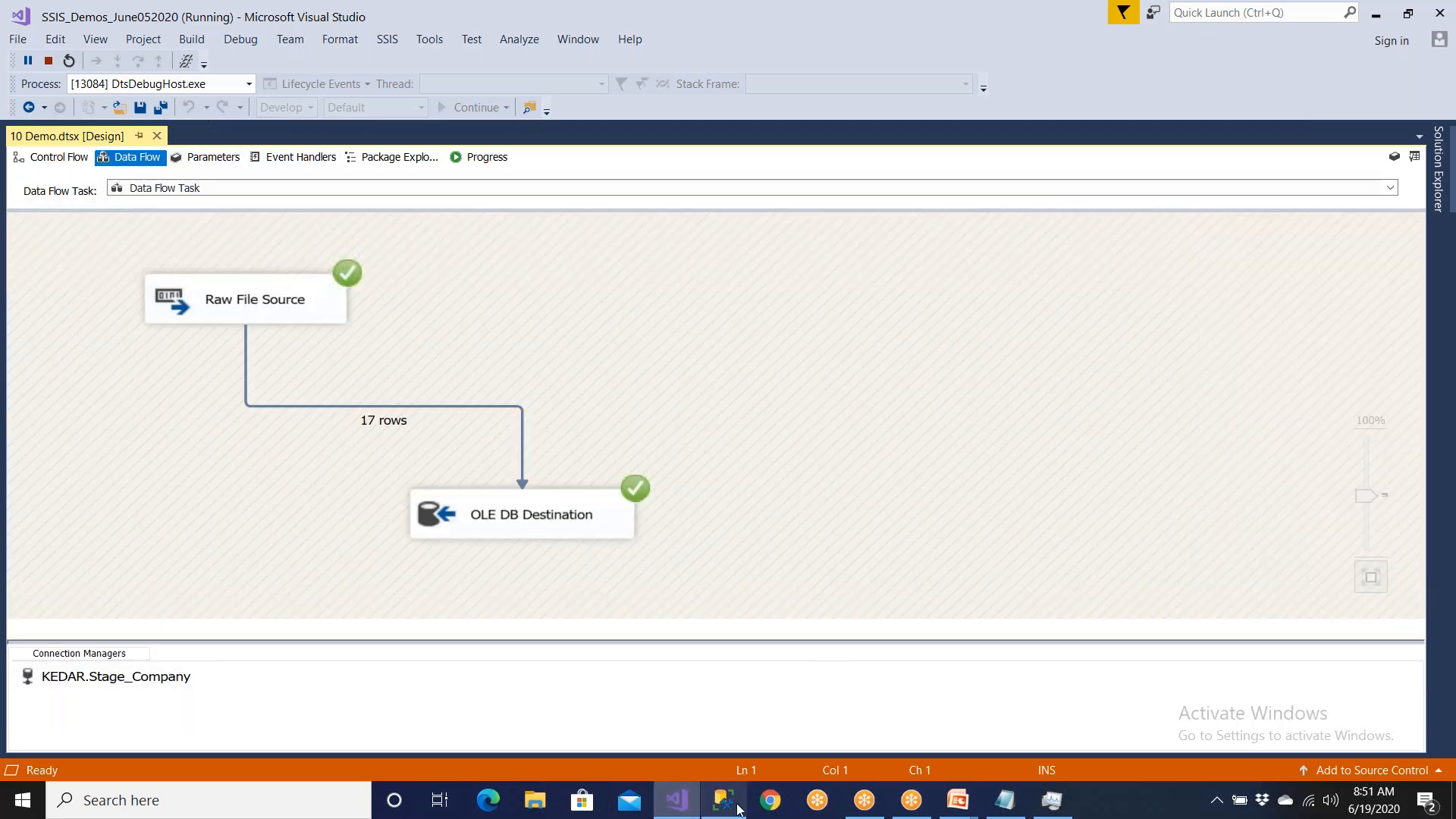
# - In SQL Server Management Studio, replace the last query with "select * from Stg_Emp_Raw"
pyautogui.click(724, 800)
pyautogui.click(434, 403)
pyautogui.moveTo(157, 405); pyautogui.dragTo(59, 281)
pyautogui.press('Delete')
pyautogui.write('select* fro  m')
pyautogui.hotkey('ctrl', 'b')
pyautogui.press('BackSpace')
pyautogui.press('BackSpace')
pyautogui.press('BackSpace')
pyautogui.press('BackSpace')
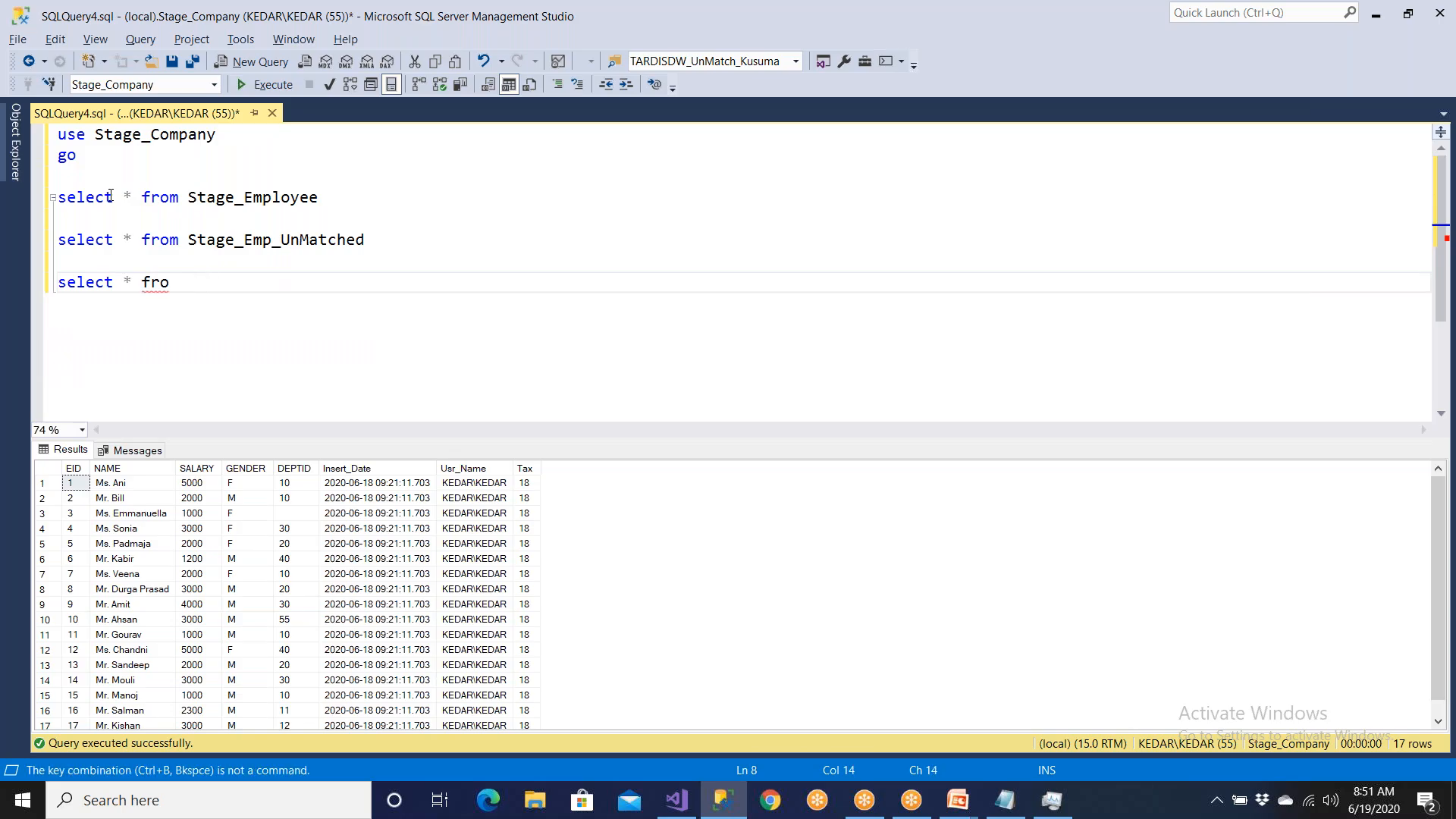
pyautogui.write('m Stg_Emp_Raw')
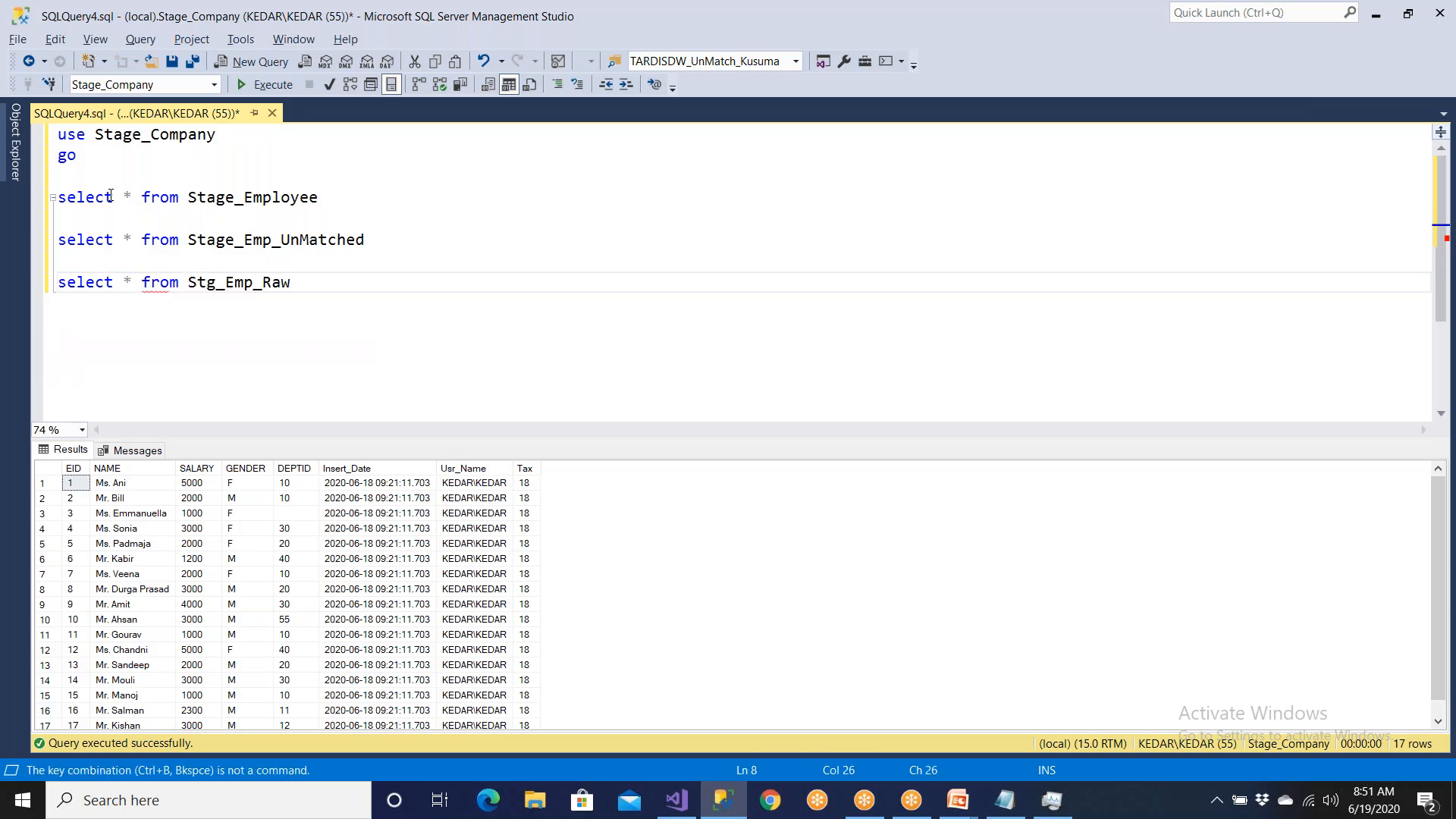
# - Execute only the Stg_Emp_Raw query and examine the returned rows and their Insert_Date values
pyautogui.moveTo(291, 282); pyautogui.dragTo(8, 291)
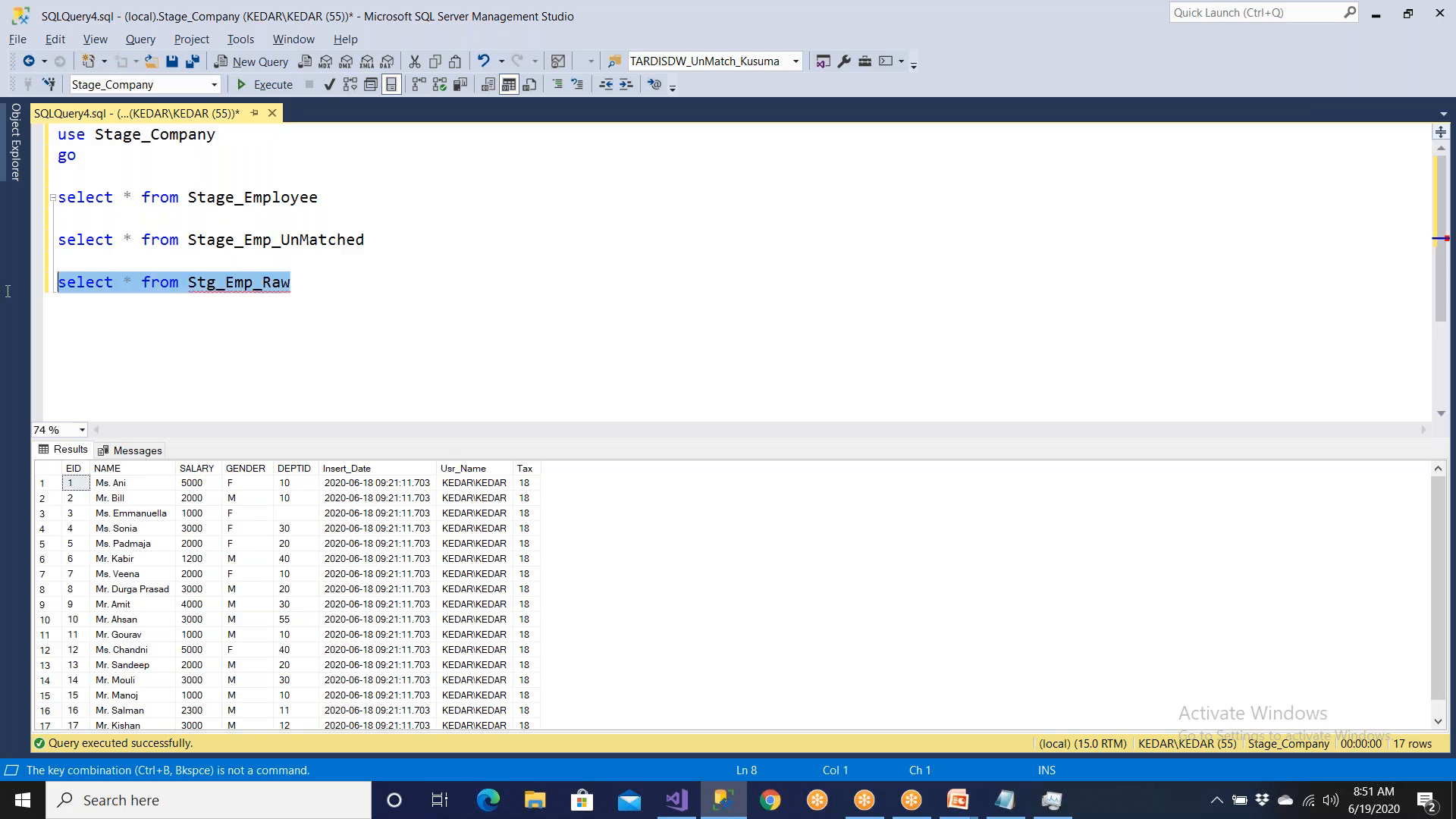
pyautogui.click(279, 84)
pyautogui.click(199, 543)
pyautogui.scroll(-1, 223, 562)
pyautogui.moveTo(525, 712); pyautogui.dragTo(2, 464)
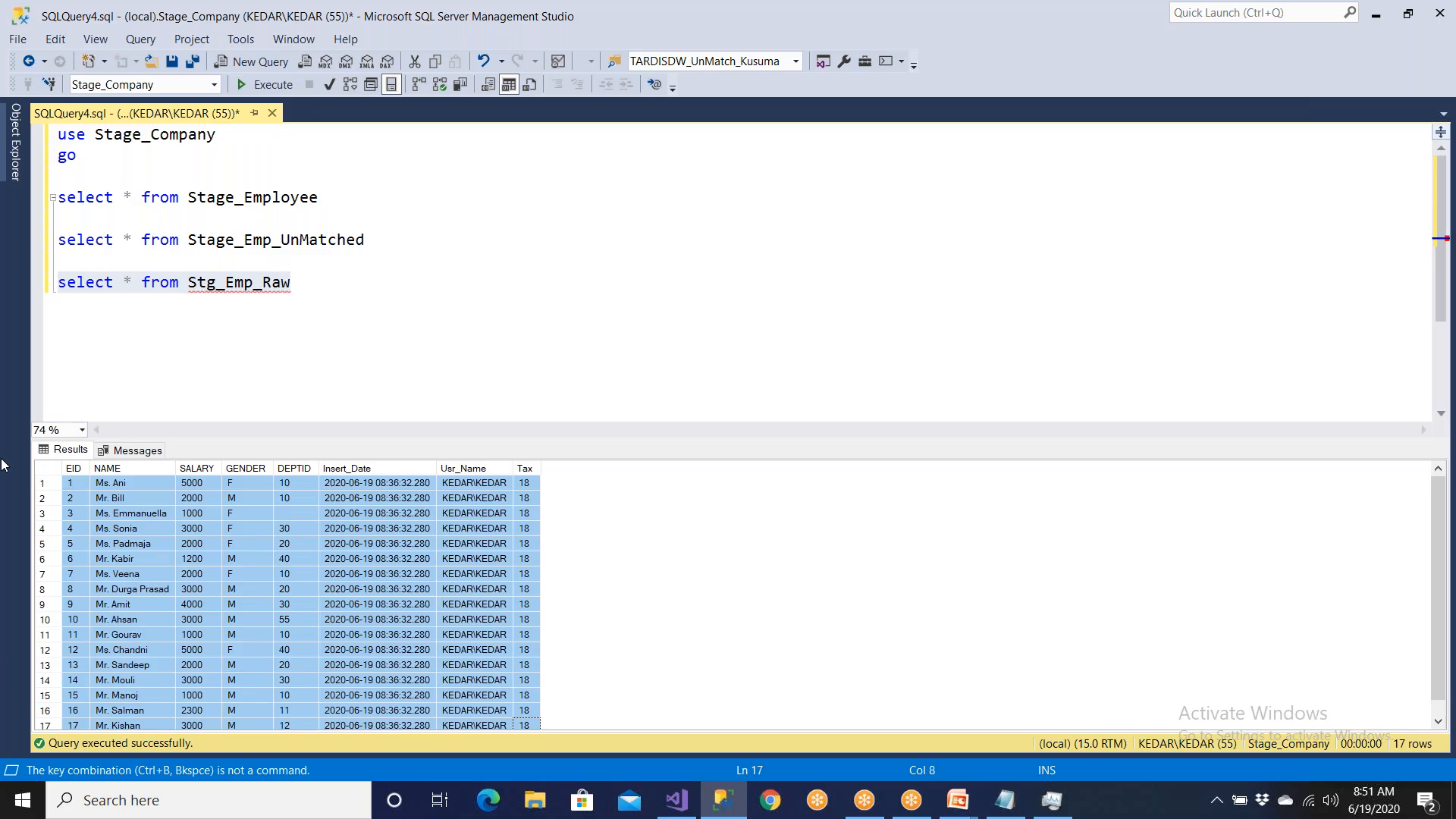
pyautogui.click(345, 679)
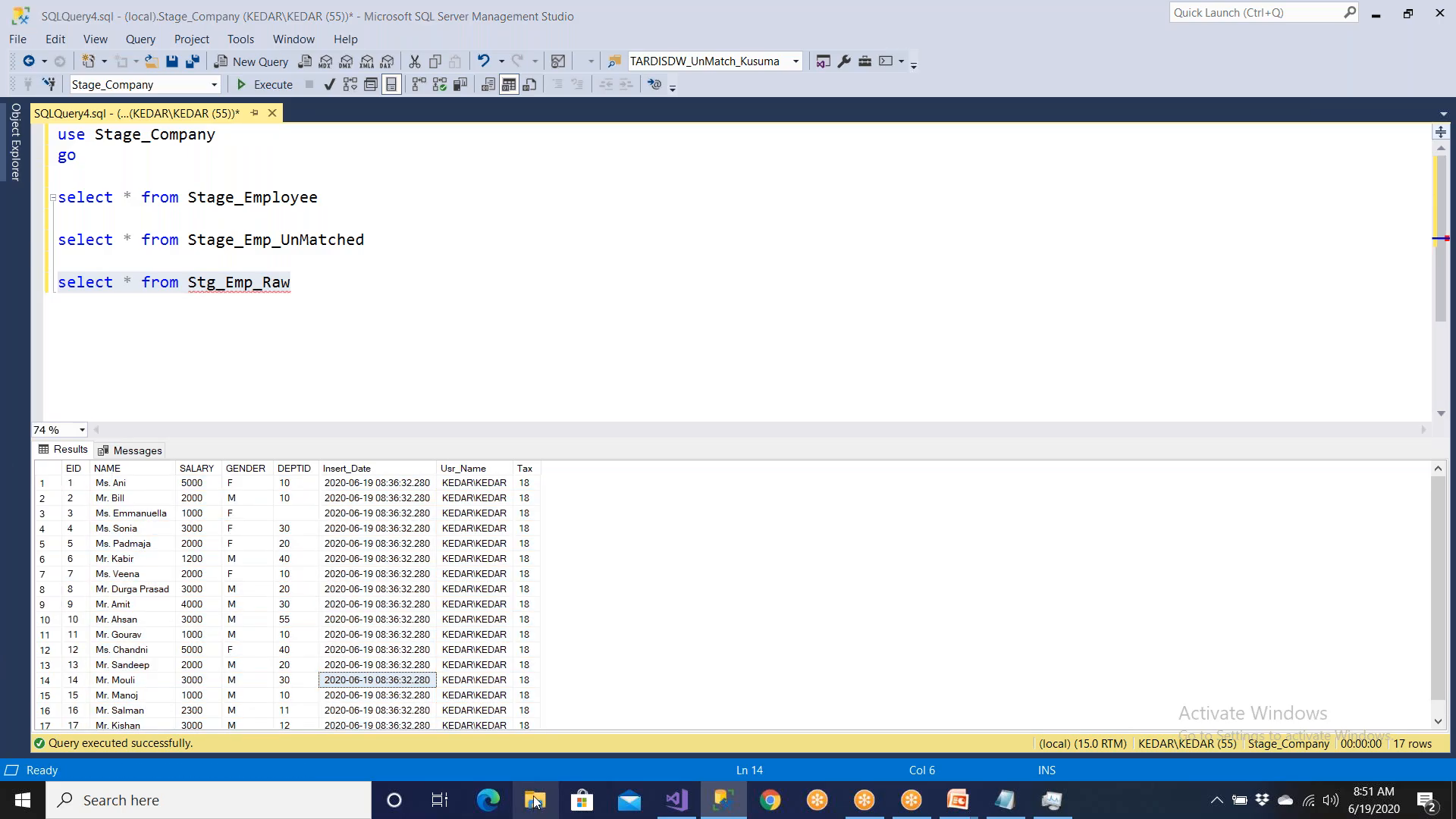
# - Switch to Visual Studio, open the 09 Demo_AllTrans package and show the Multicast outputs in its "DFT - Loading The Data into Both Tables" data flow
pyautogui.click(534, 800)
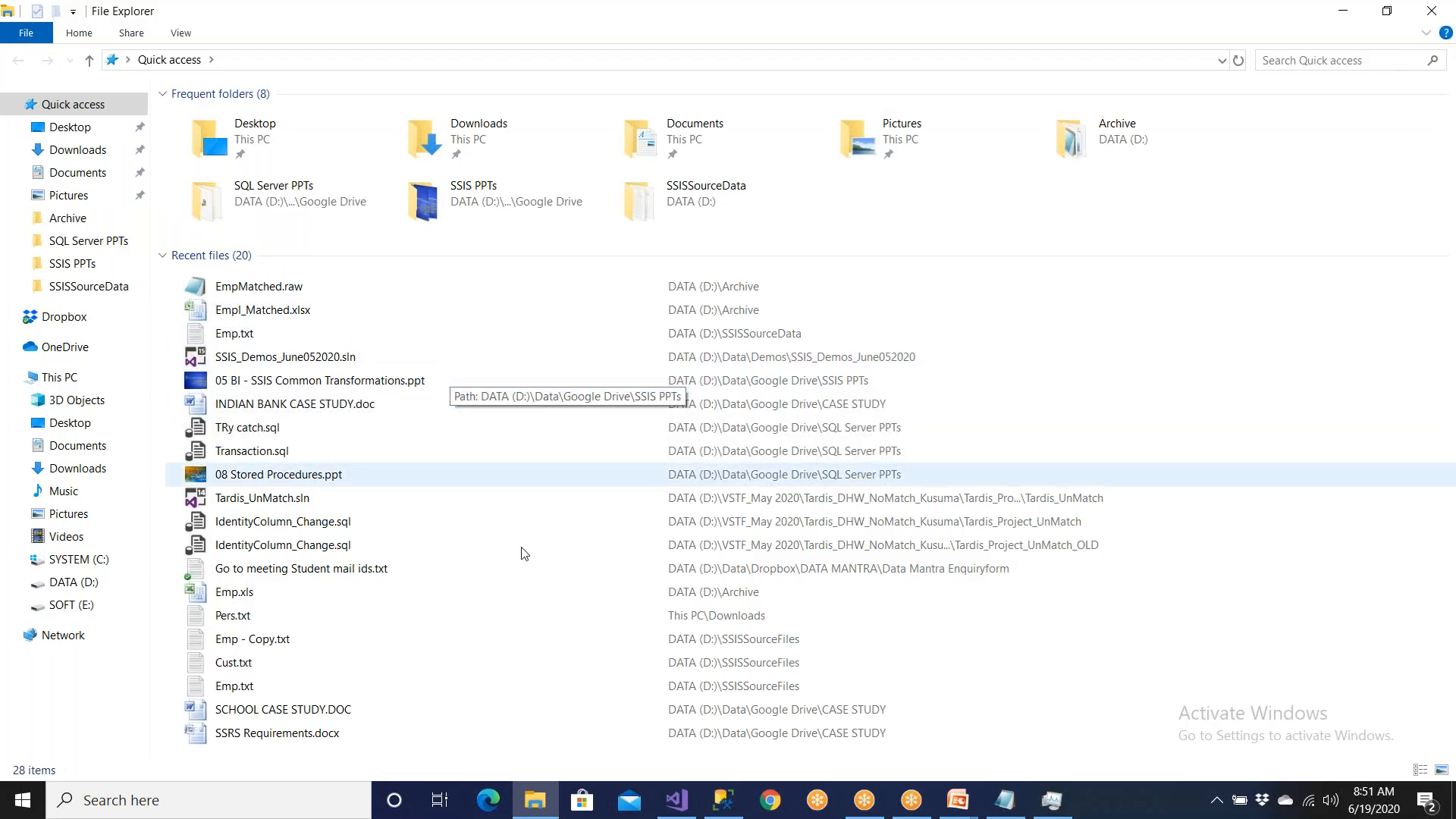
pyautogui.click(674, 806)
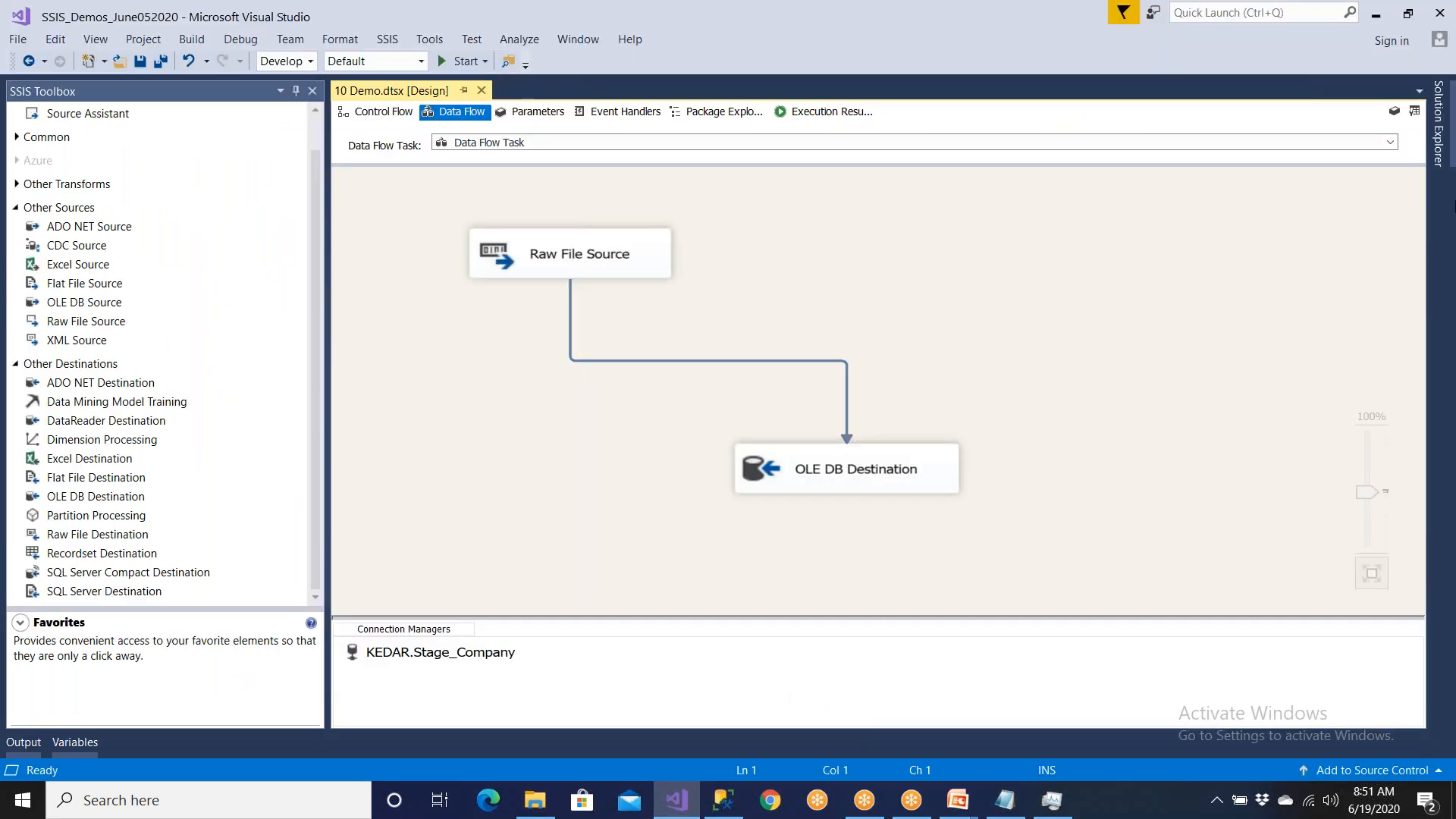
pyautogui.click(1436, 155)
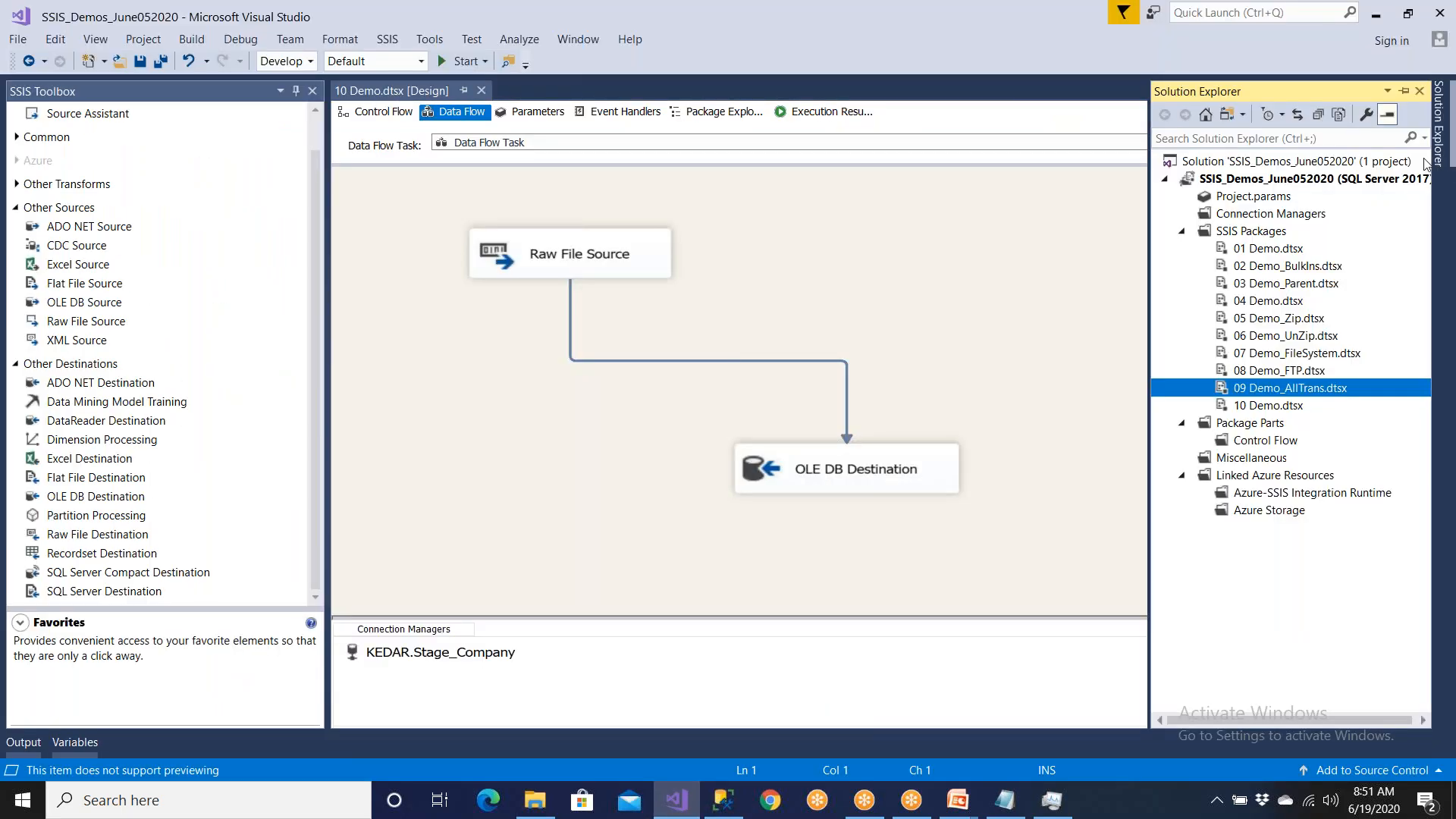
pyautogui.doubleClick(1292, 391)
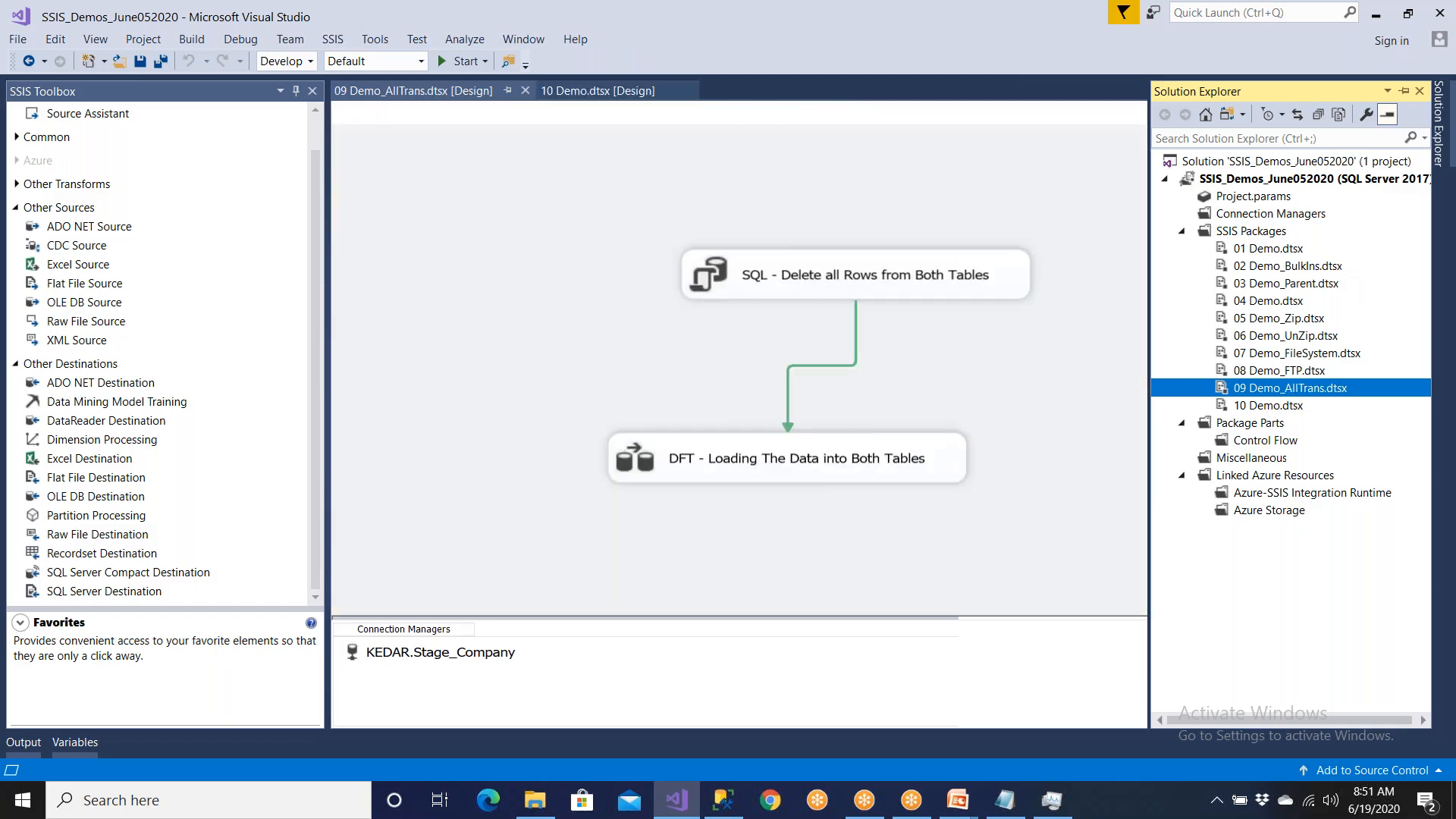
pyautogui.doubleClick(912, 461)
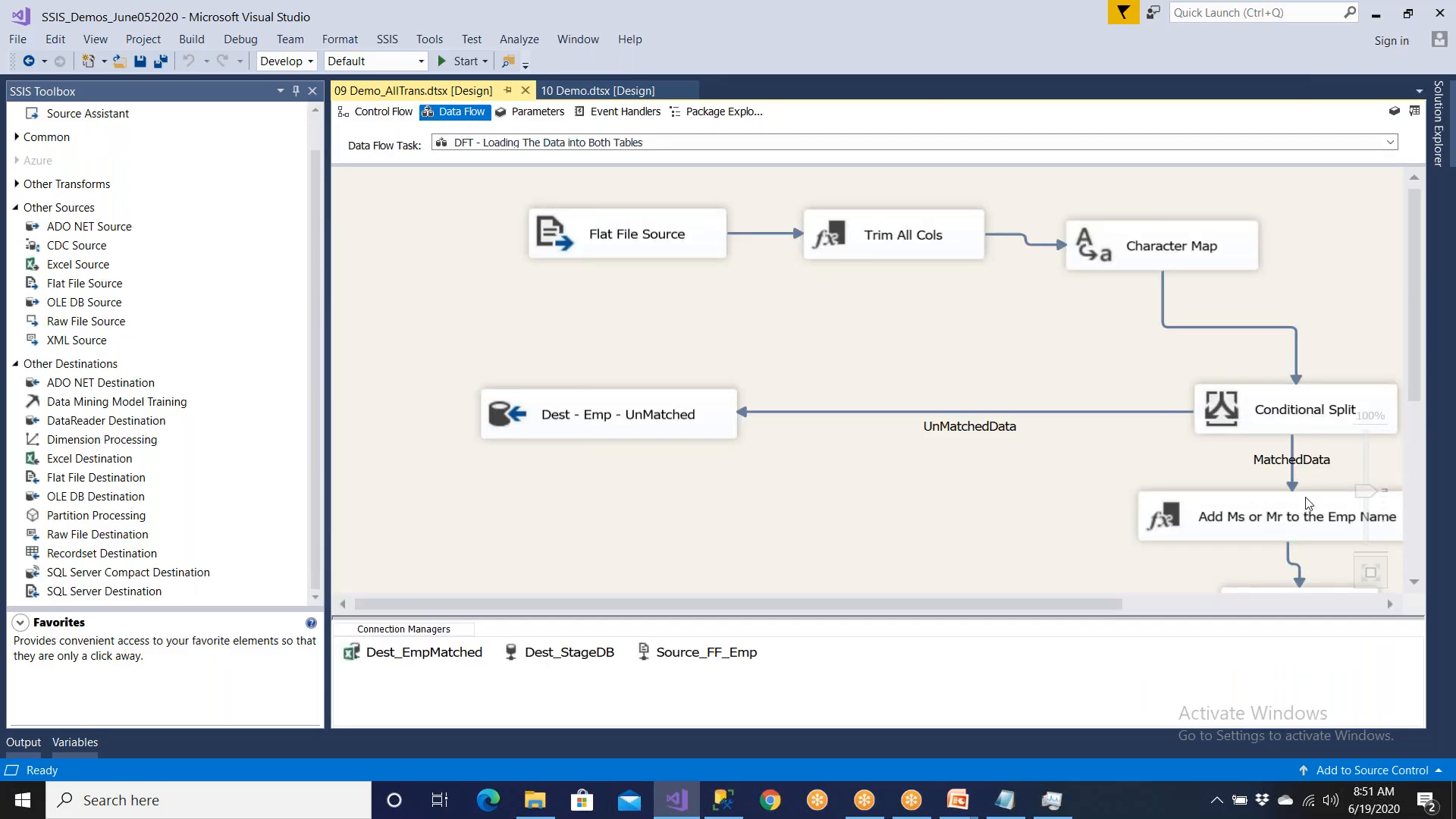
pyautogui.scroll(-5, 1289, 510)
pyautogui.click(1210, 600)
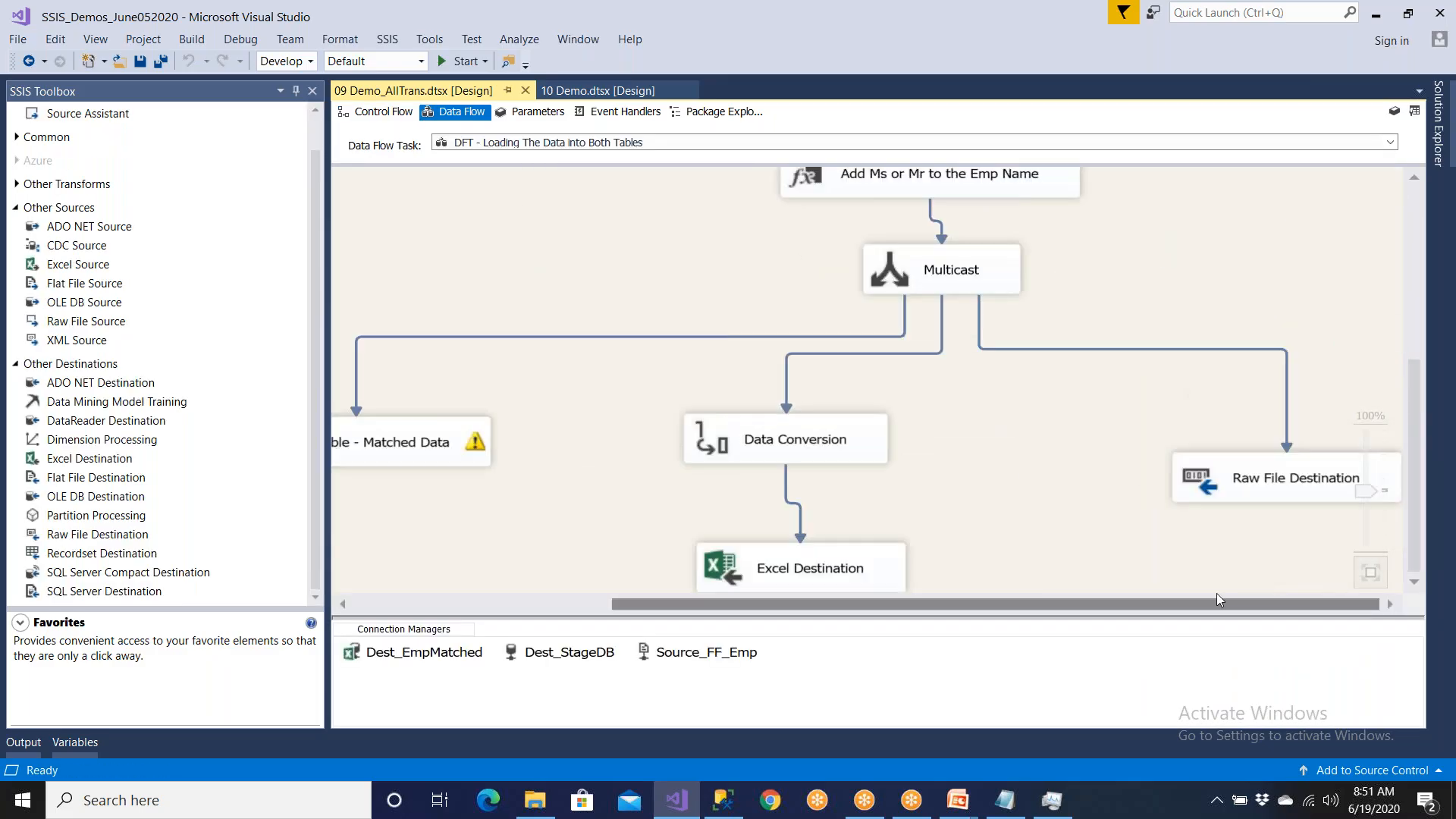
# - Open the source file Emp.txt from the SSISSourceData folder on the D: drive in File Explorer
pyautogui.click(535, 803)
pyautogui.click(90, 583)
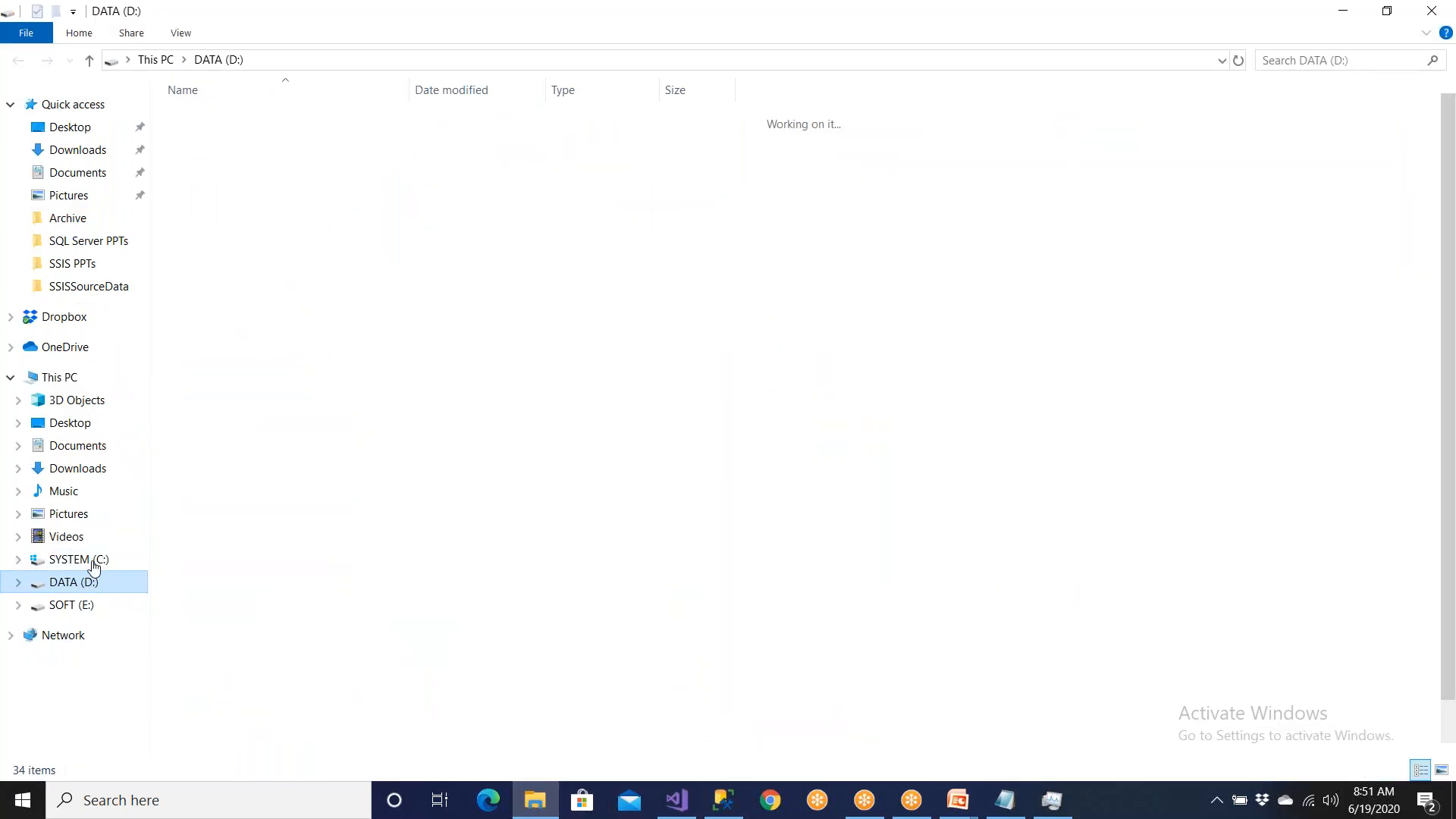
pyautogui.doubleClick(247, 328)
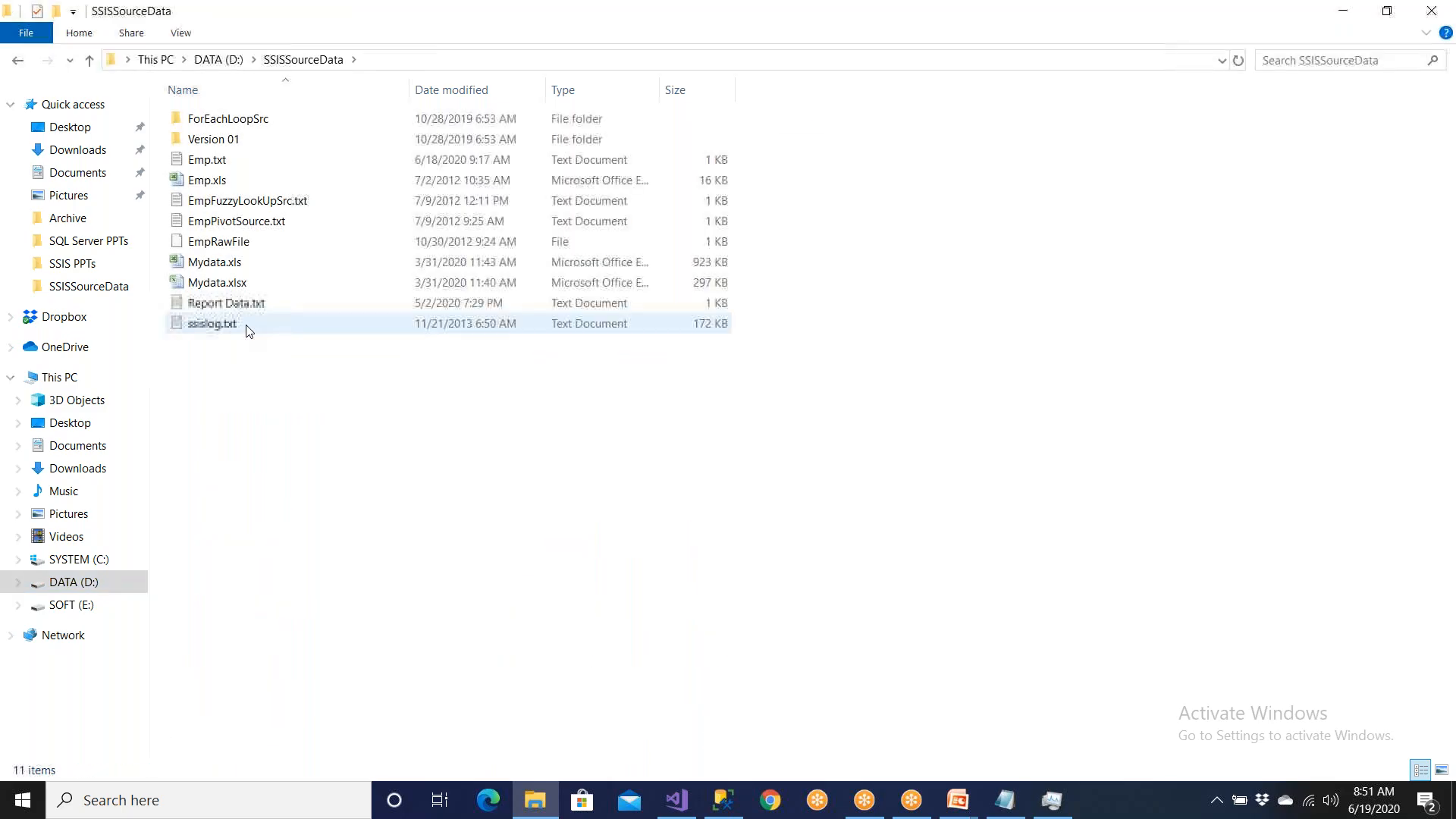
pyautogui.doubleClick(228, 161)
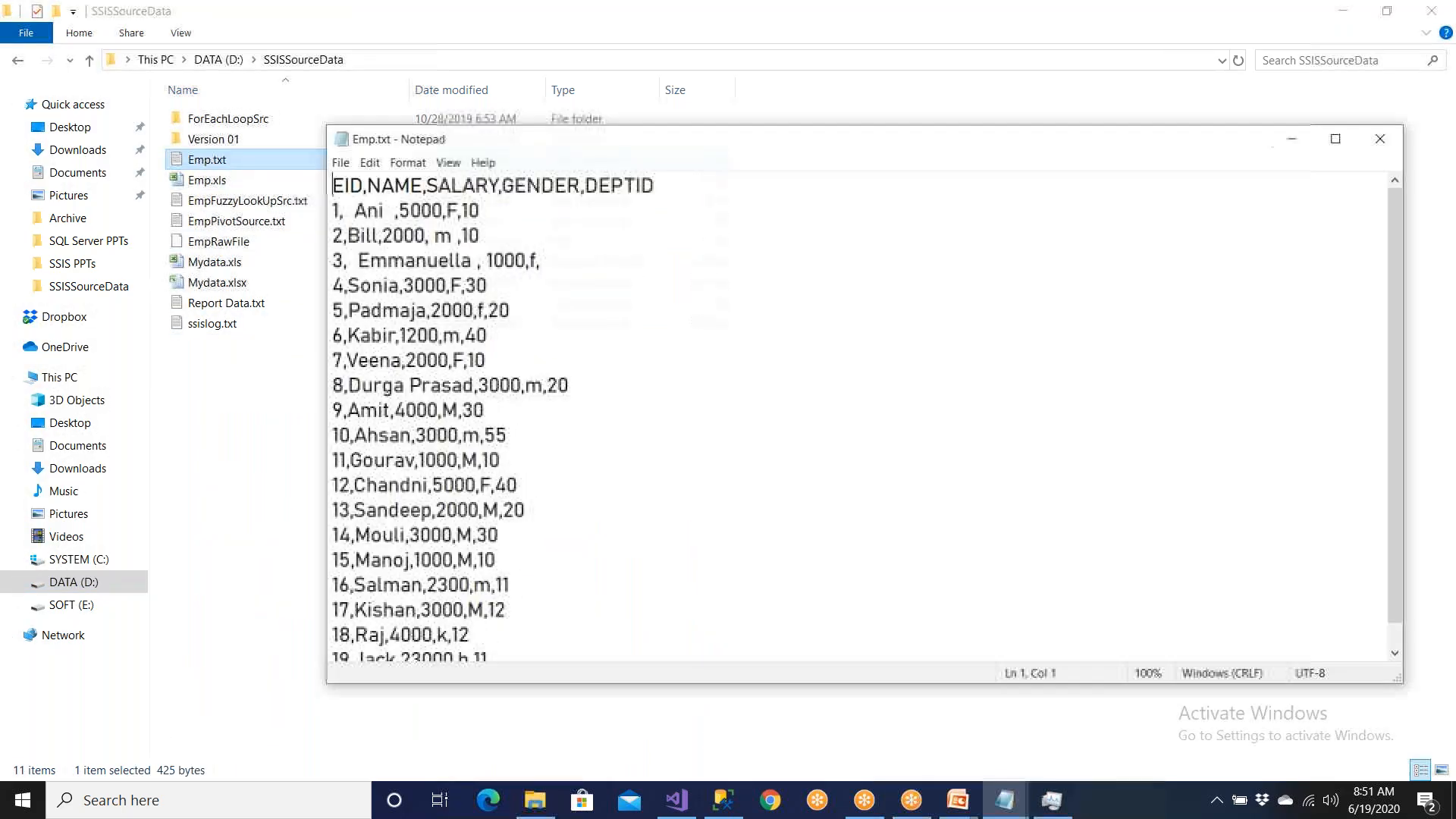
# - Replace the padded employee name in the EID 1 record of Emp.txt with a longer first name
pyautogui.moveTo(354, 211); pyautogui.dragTo(398, 211)
pyautogui.click(369, 260)
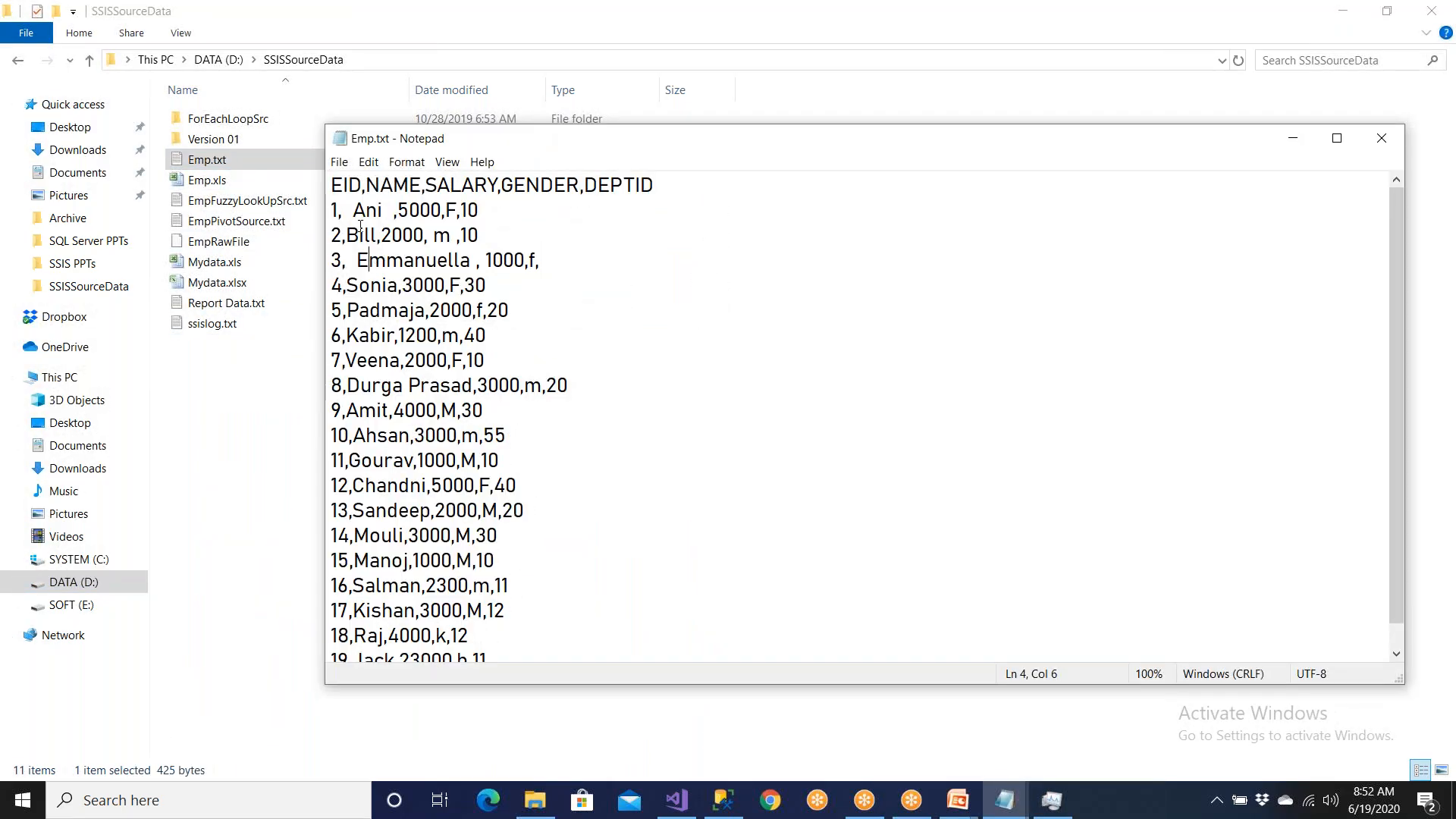
pyautogui.hotkey('shift', 'Right')
pyautogui.hotkey('shift', 'Right')
pyautogui.hotkey('shift', 'Right')
pyautogui.hotkey('shift', 'Right')
pyautogui.hotkey('shift', 'Right')
pyautogui.hotkey('shift', 'Right')
pyautogui.write('An')
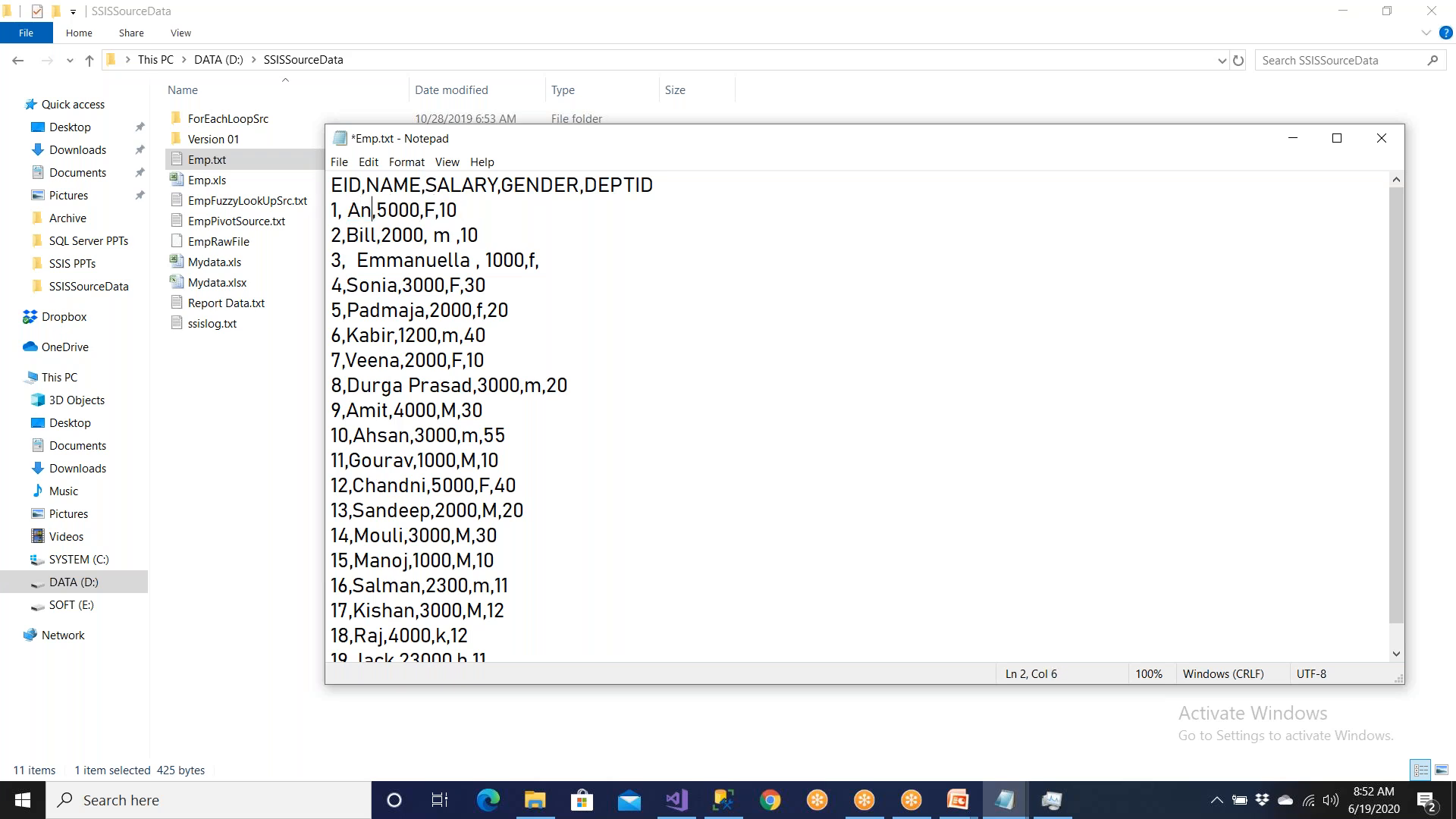
pyautogui.write('jali')
# - Remove the leading spaces before the EID 3 employee's name and append a surname to the EID 2 employee's name
pyautogui.click(403, 260)
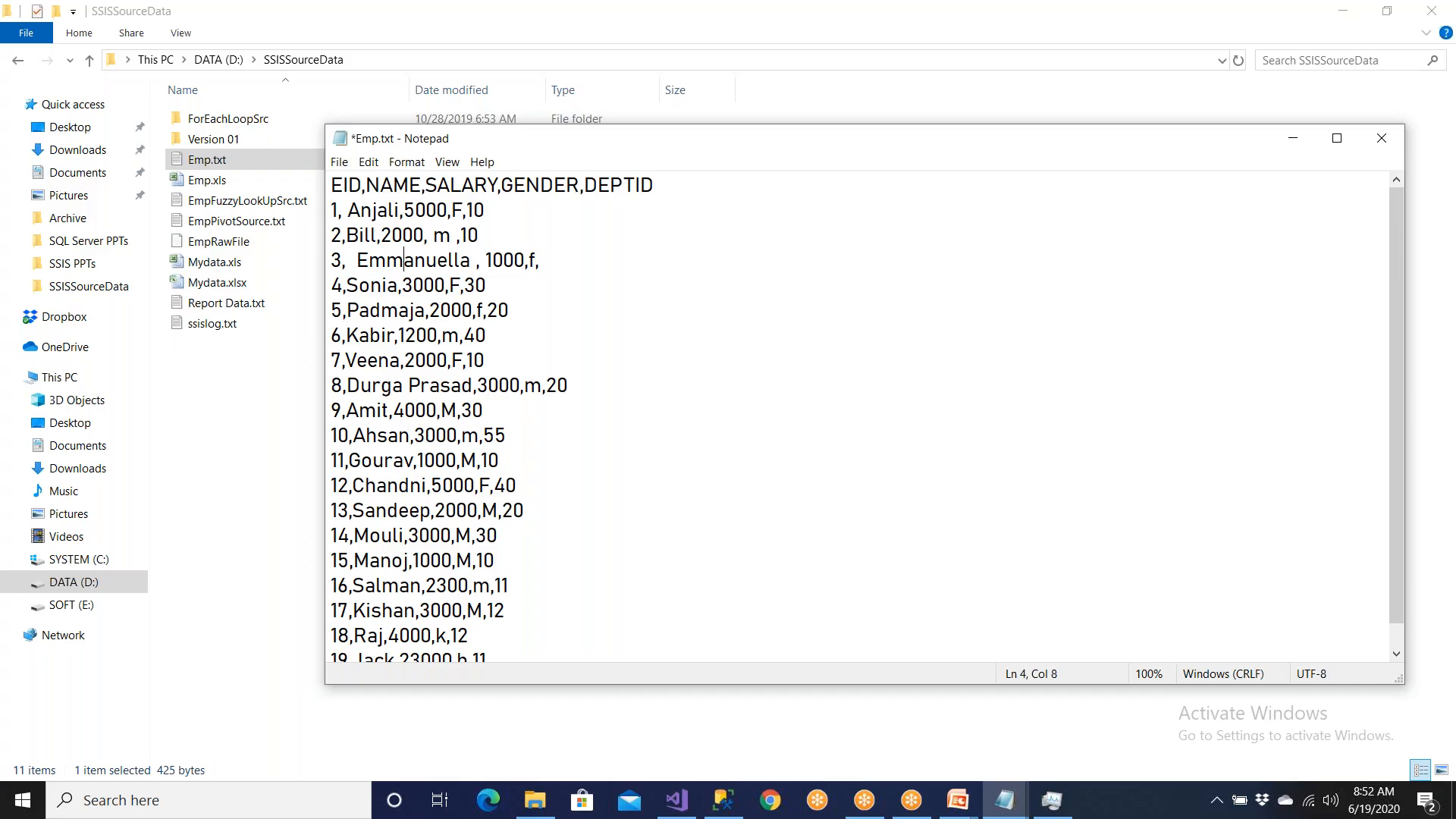
pyautogui.press('BackSpace')
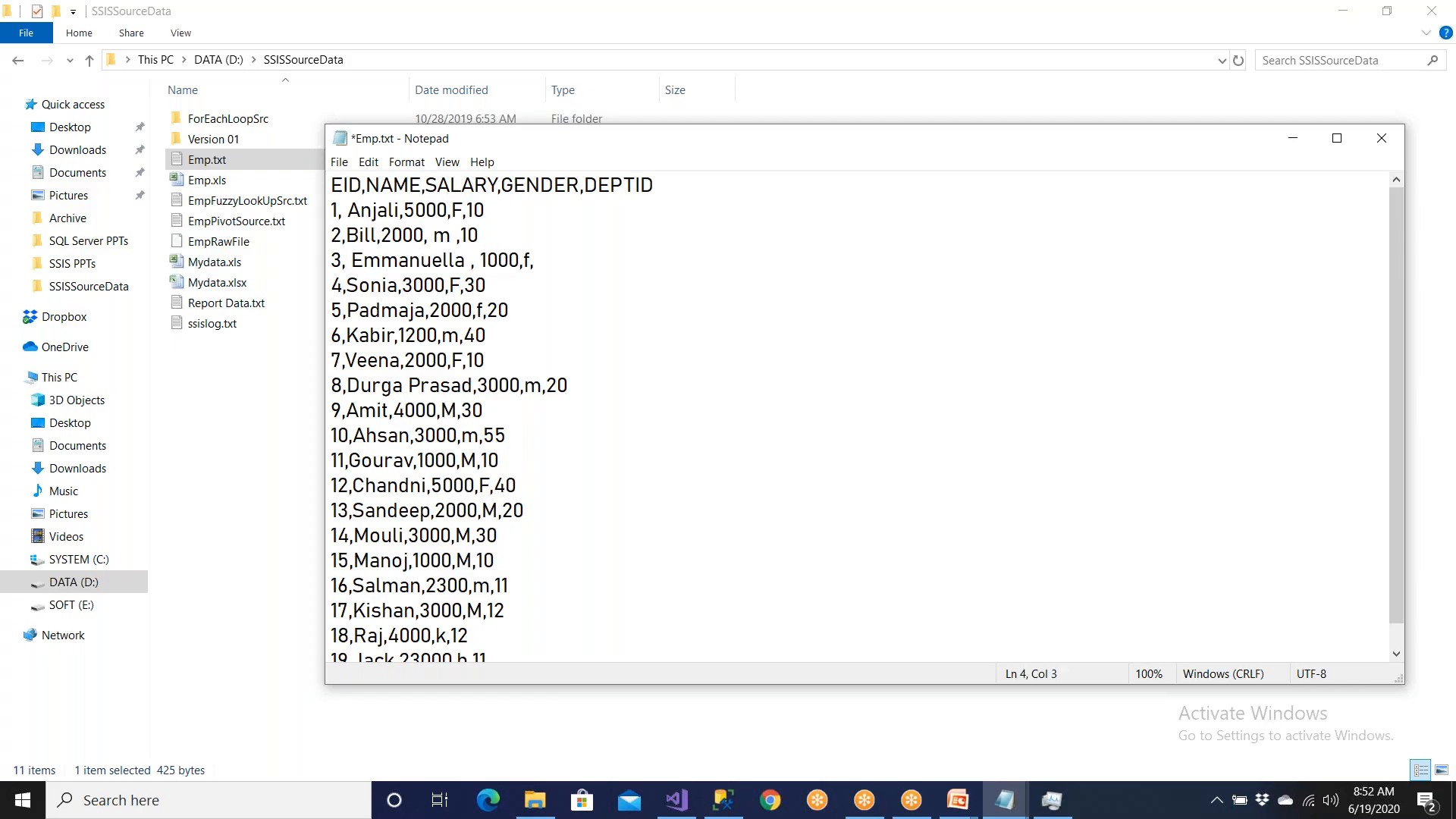
pyautogui.press('Delete')
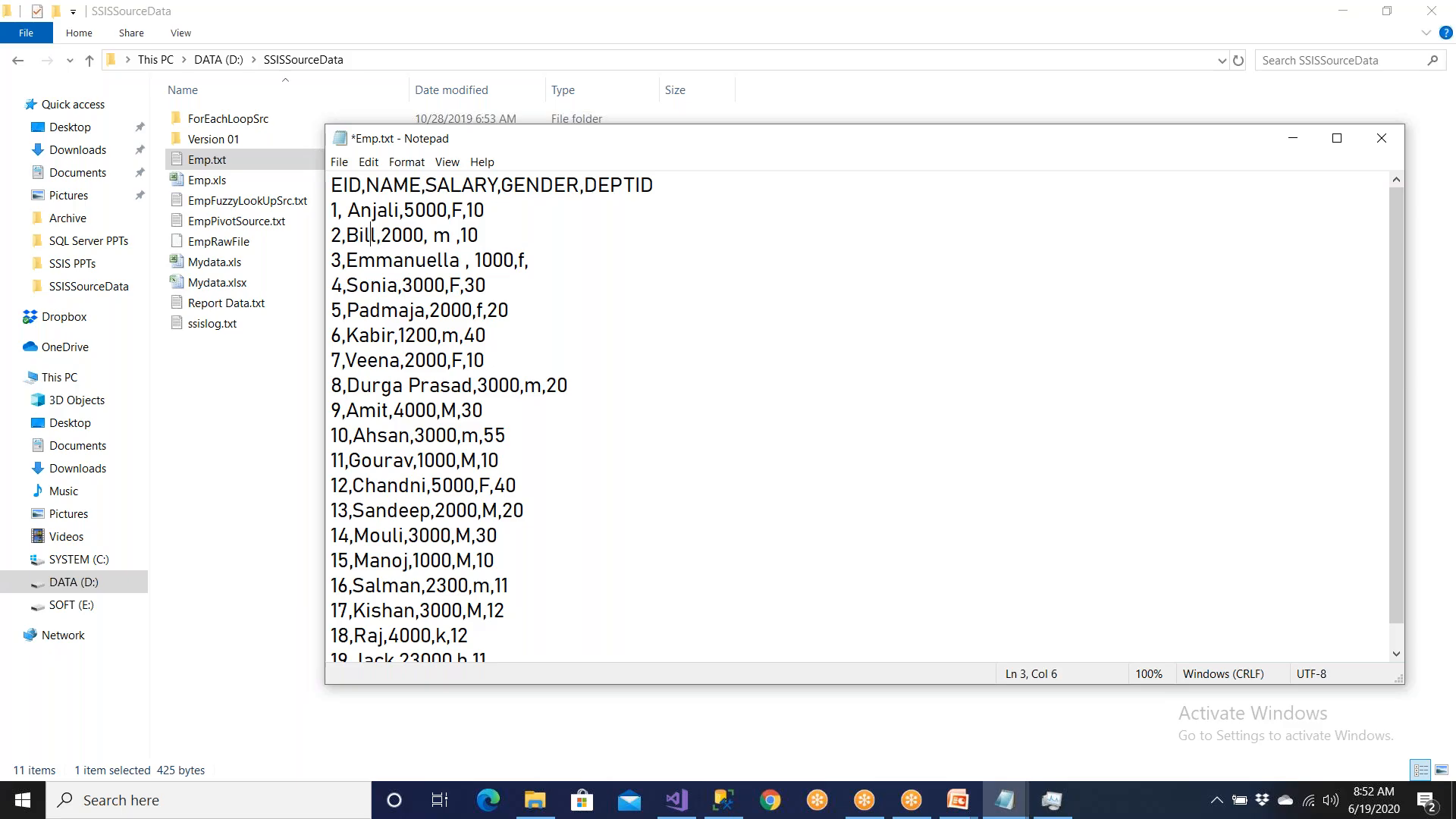
pyautogui.write('gates')
# - Save and close Emp.txt, and return to the 09 Demo_AllTrans package in Visual Studio
pyautogui.hotkey('ctrl', 's')
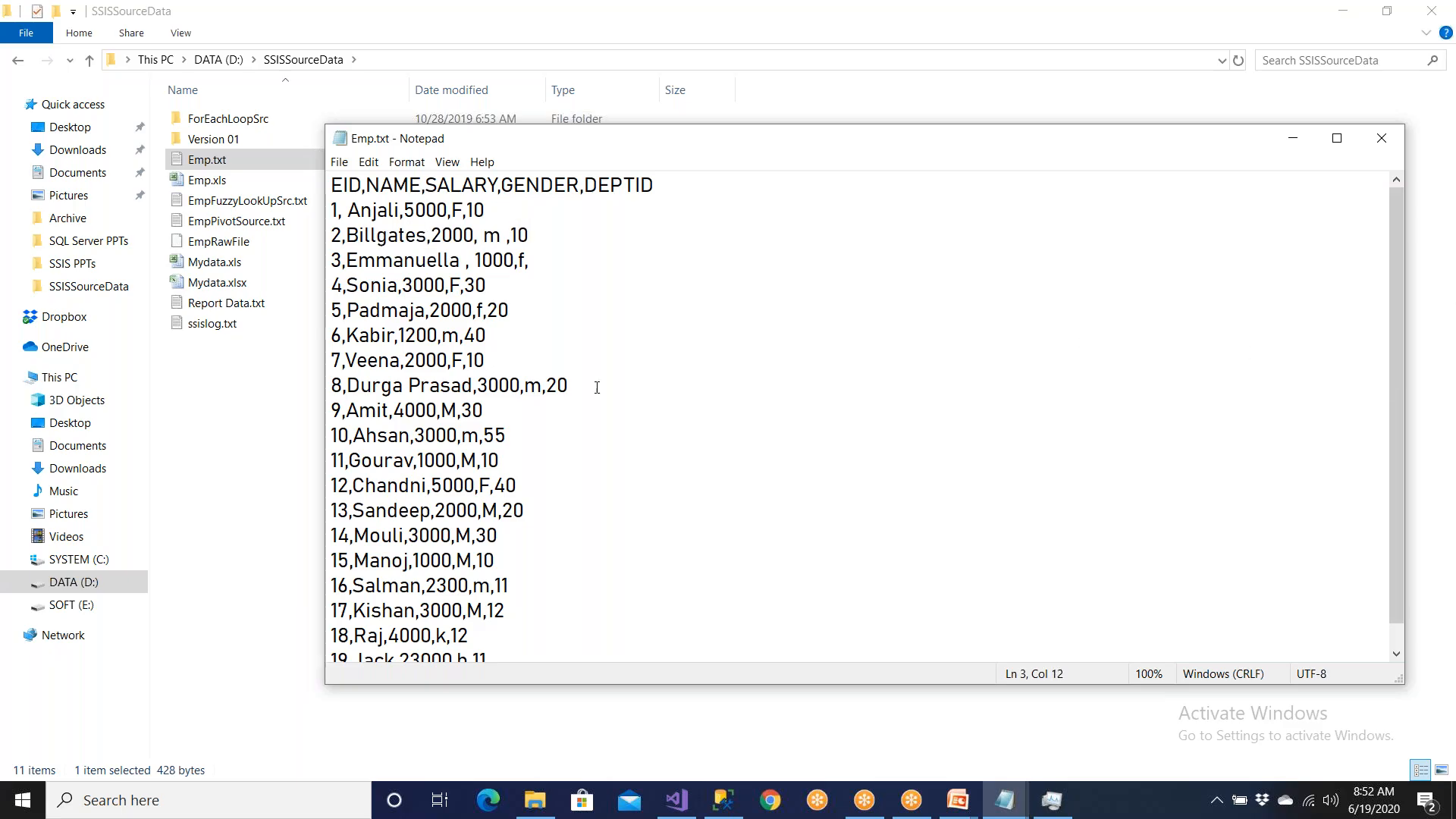
pyautogui.click(339, 162)
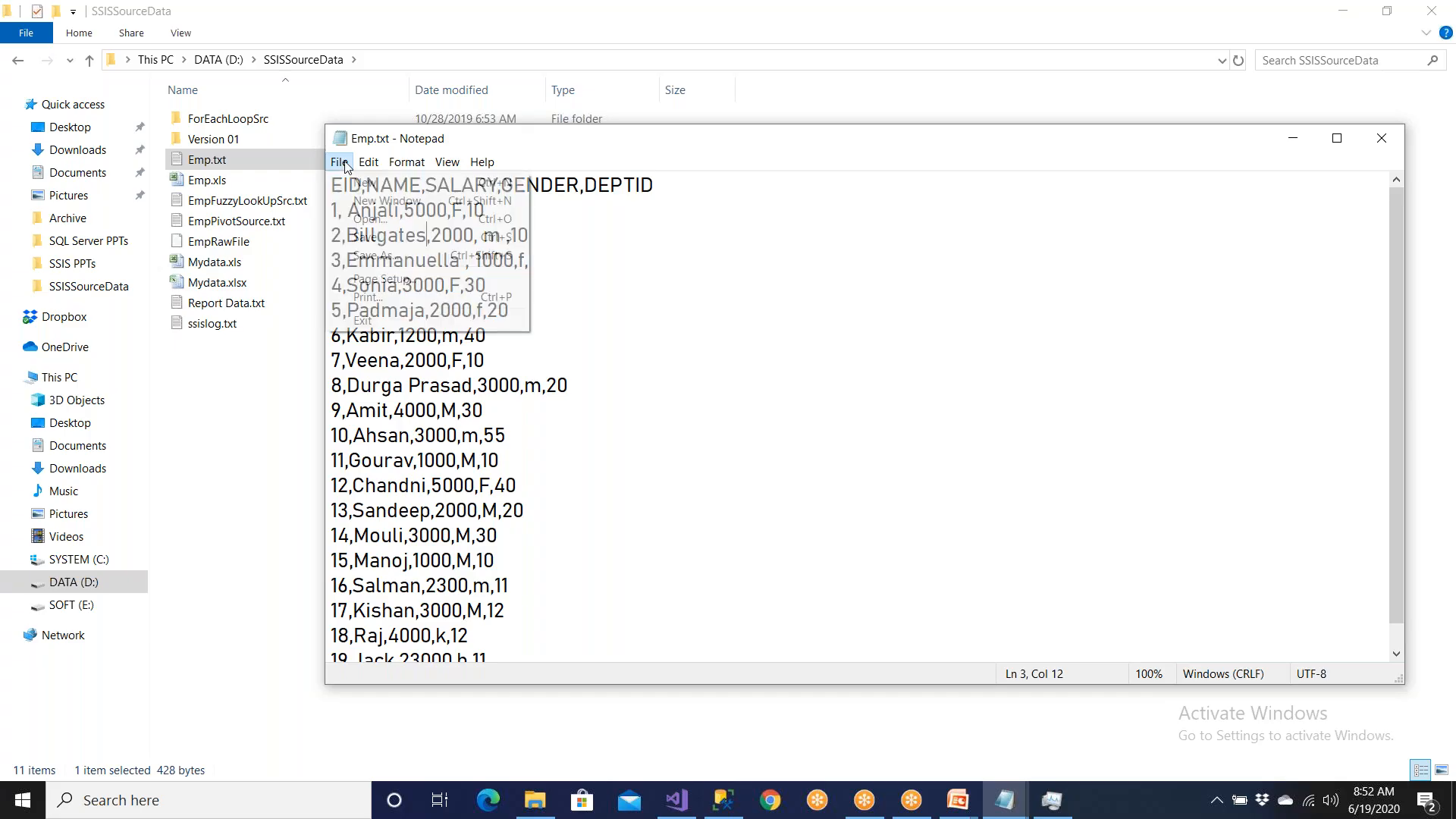
pyautogui.click(370, 236)
pyautogui.click(789, 108)
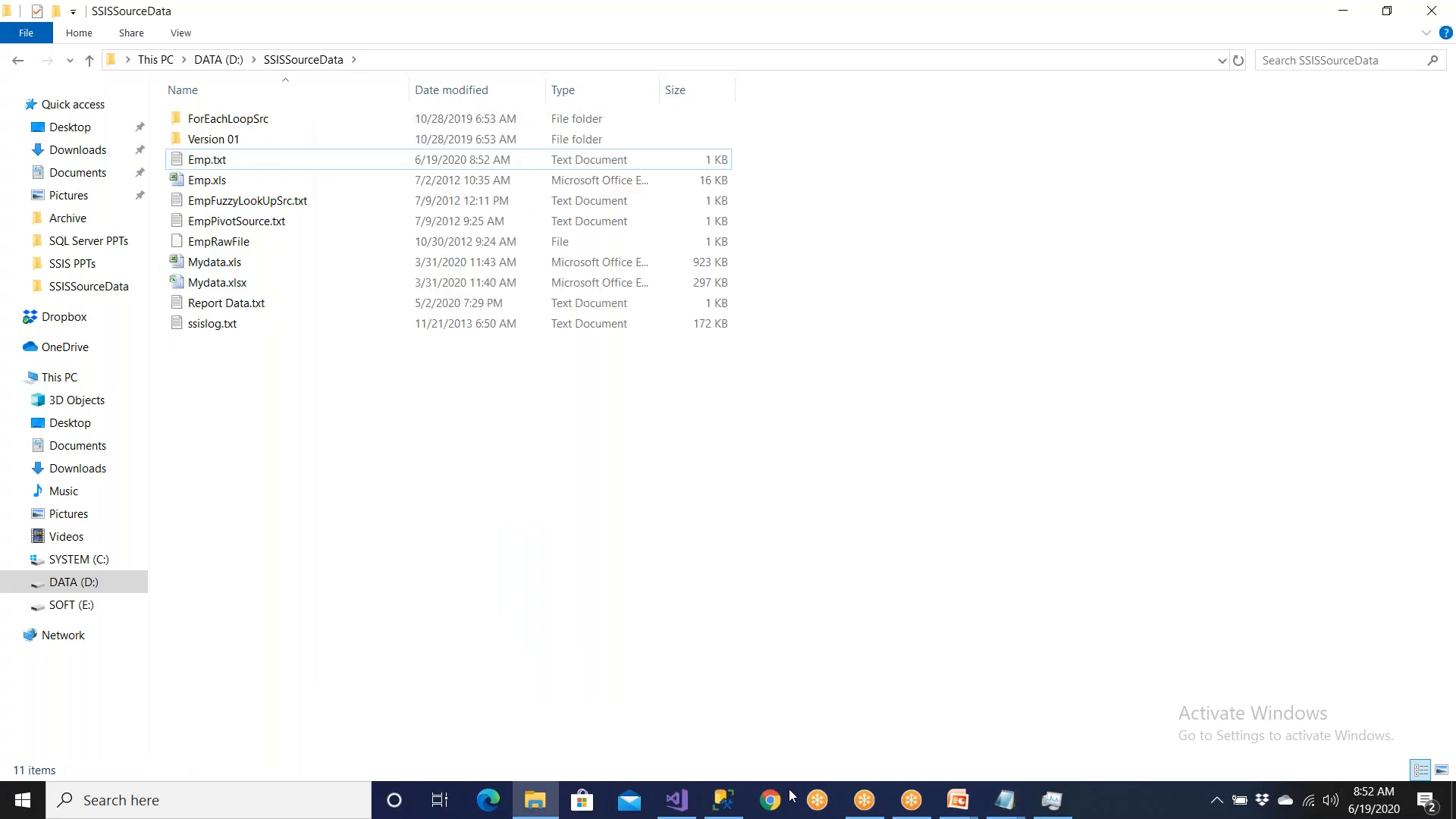
pyautogui.click(678, 800)
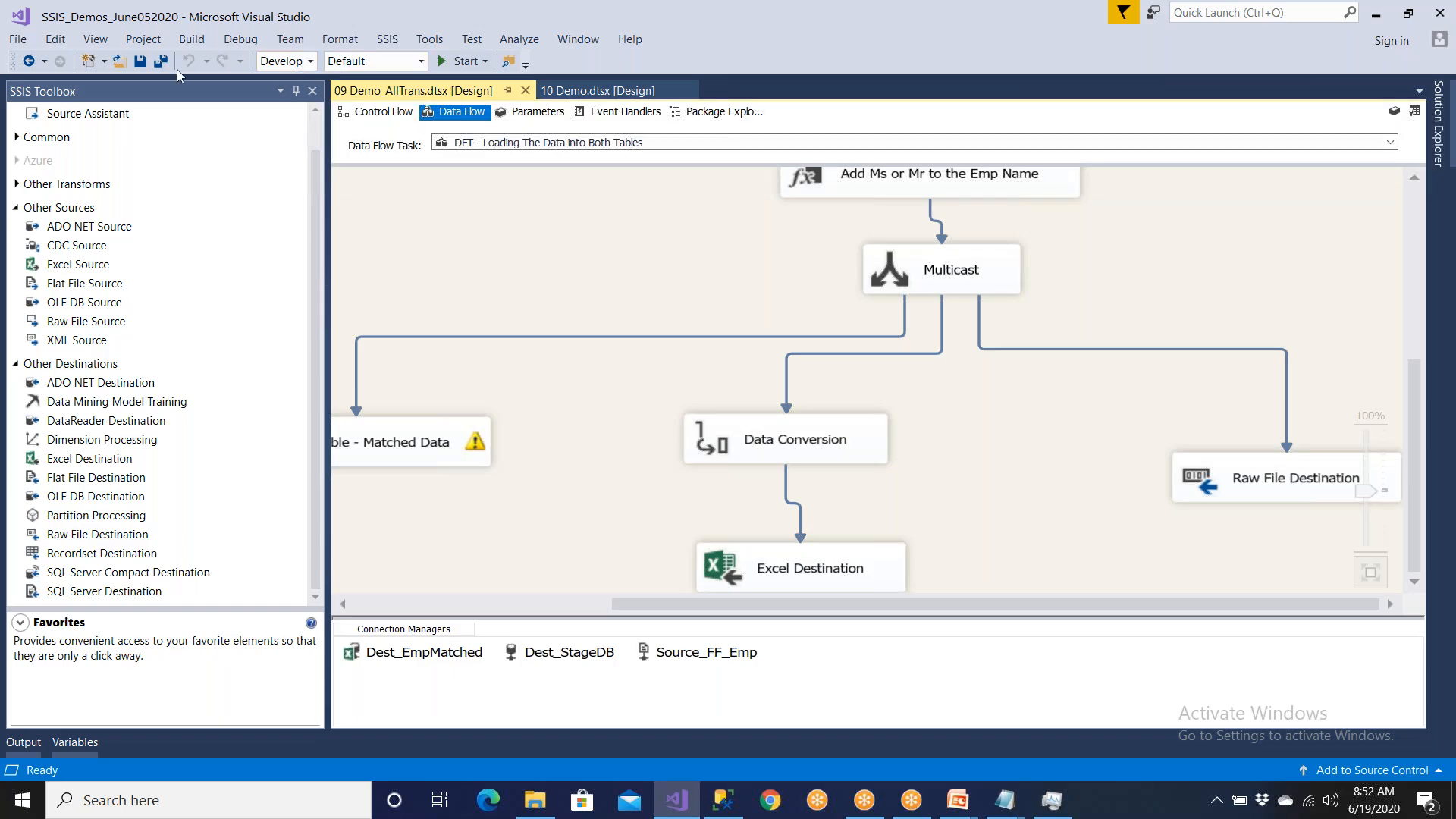
# - Run 09 Demo_AllTrans as the only open package and accept the Raw File Destination settings for D:\Archive\EmpMatched.raw with Create Always
pyautogui.rightClick(375, 93)
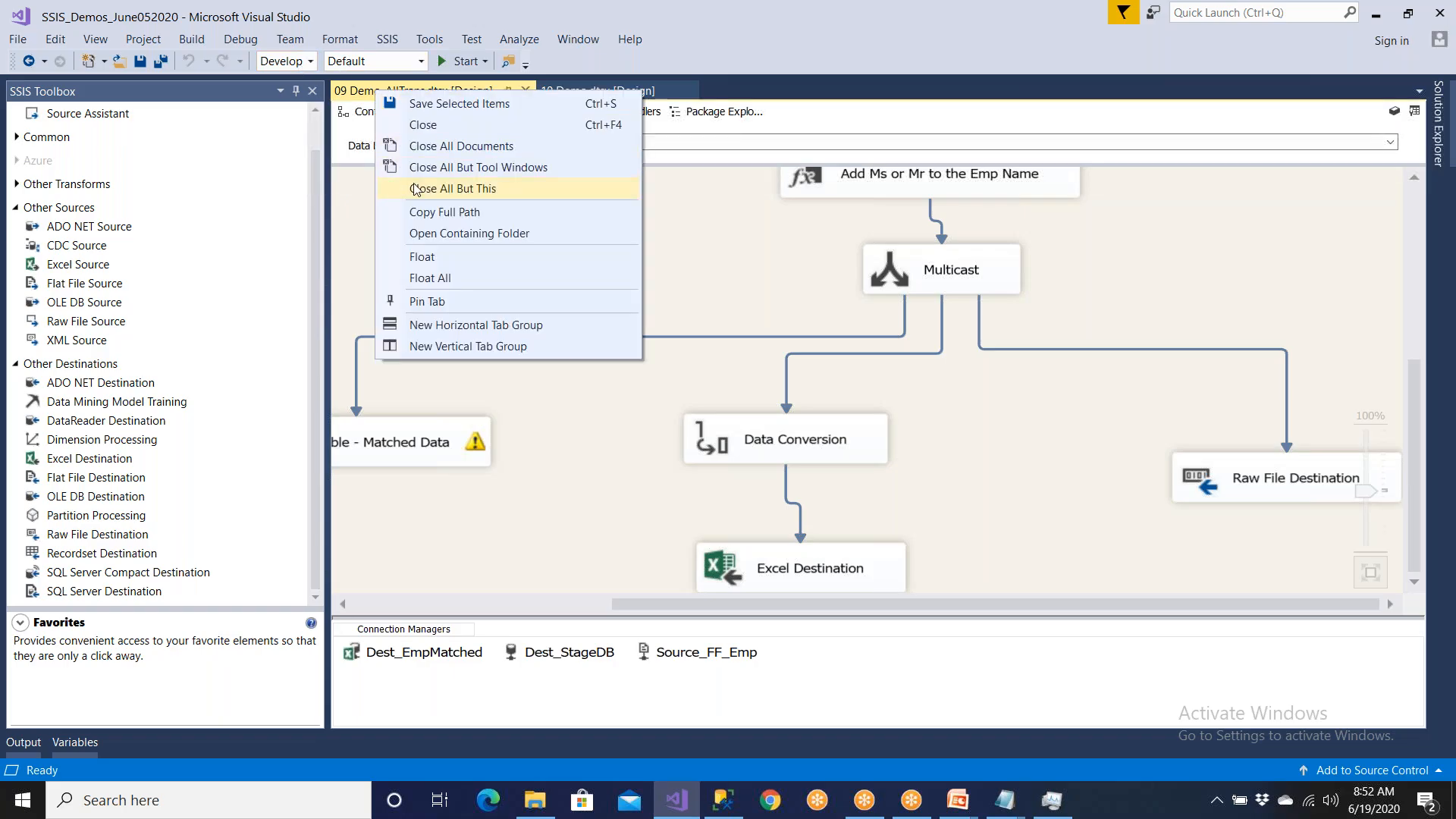
pyautogui.click(417, 185)
pyautogui.click(160, 60)
pyautogui.click(443, 61)
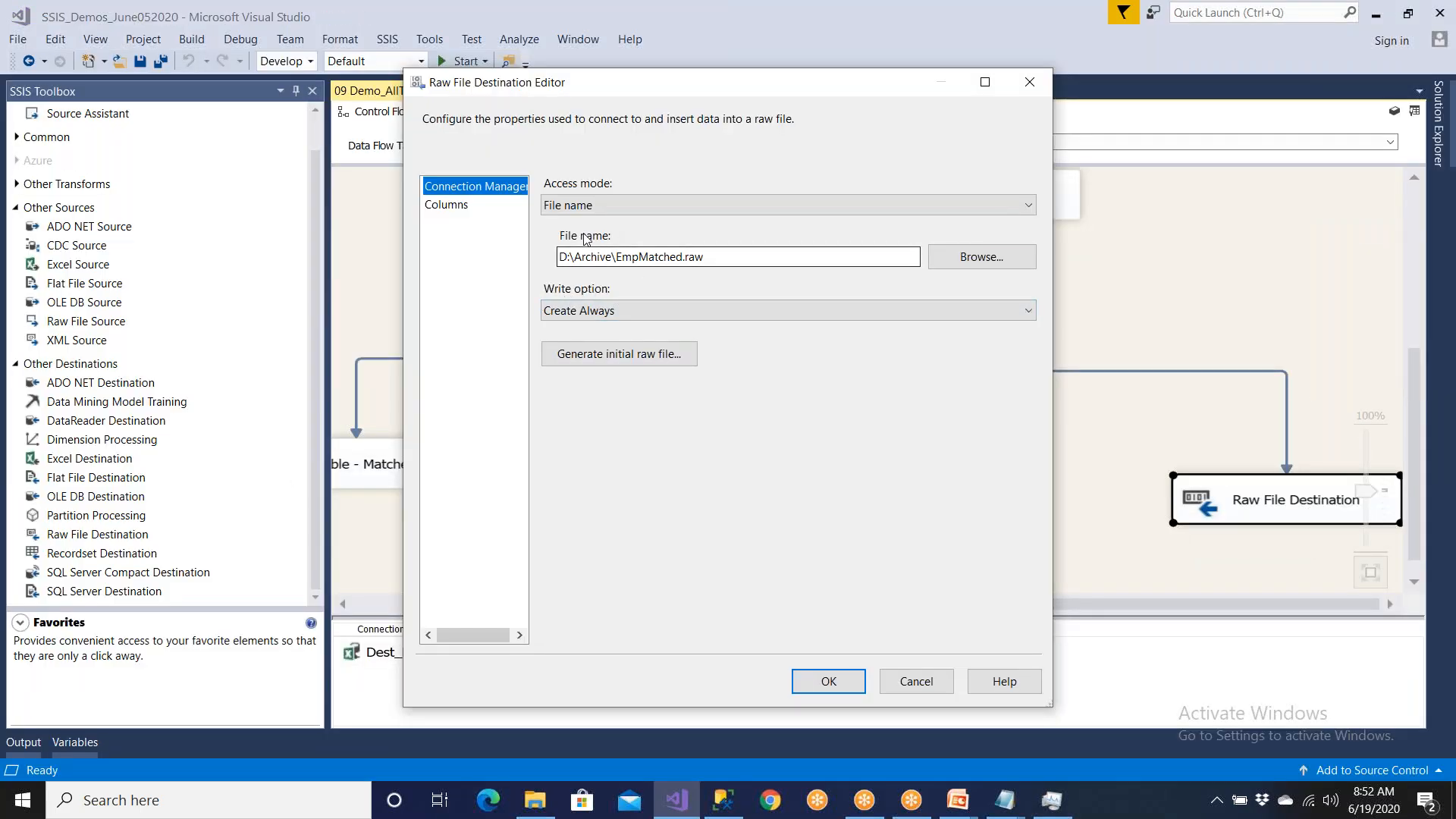
pyautogui.click(842, 687)
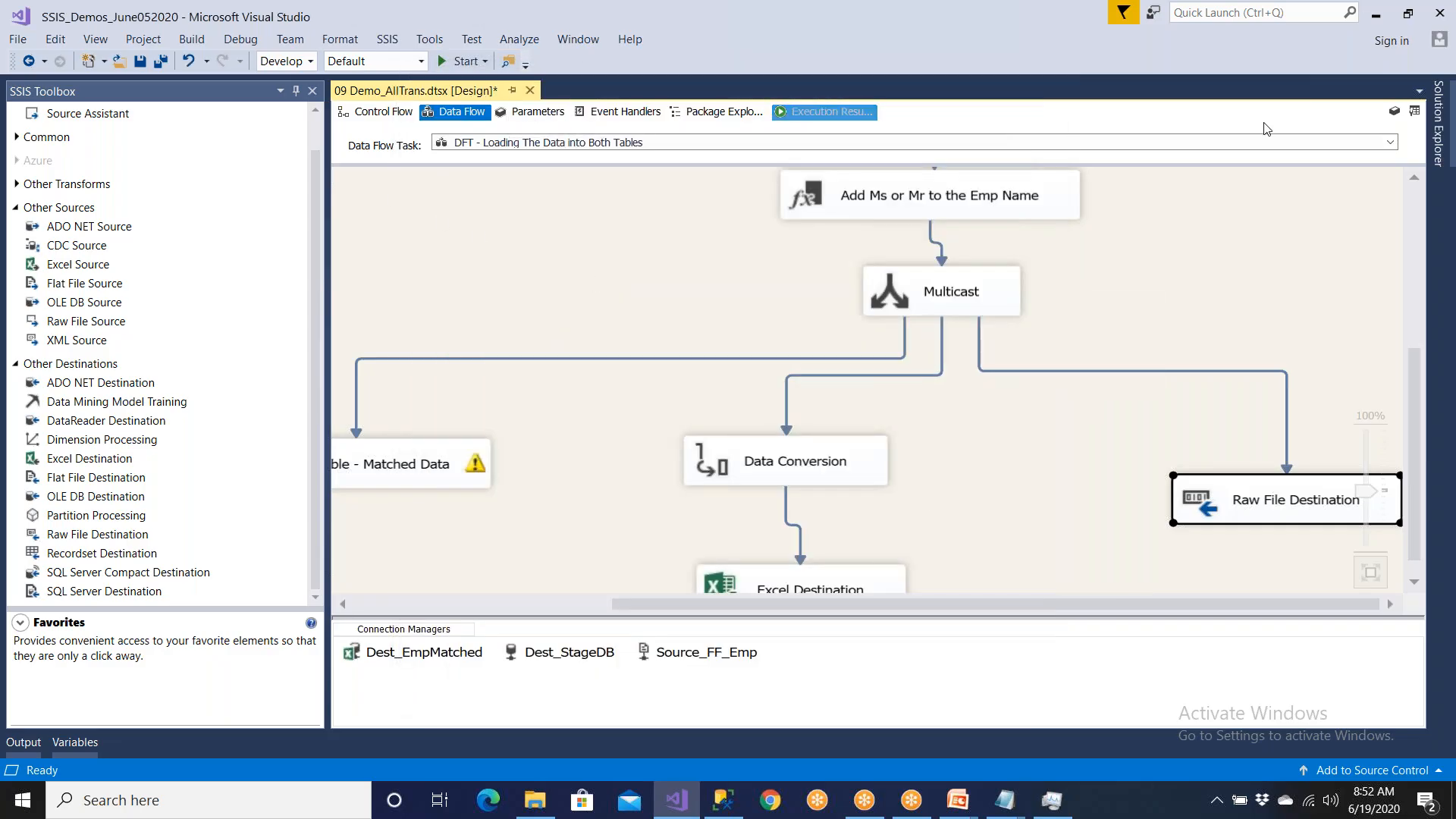
# - Open the 10 Demo.dtsx package and close 09 Demo_AllTrans.dtsx with its changes saved
pyautogui.click(1438, 121)
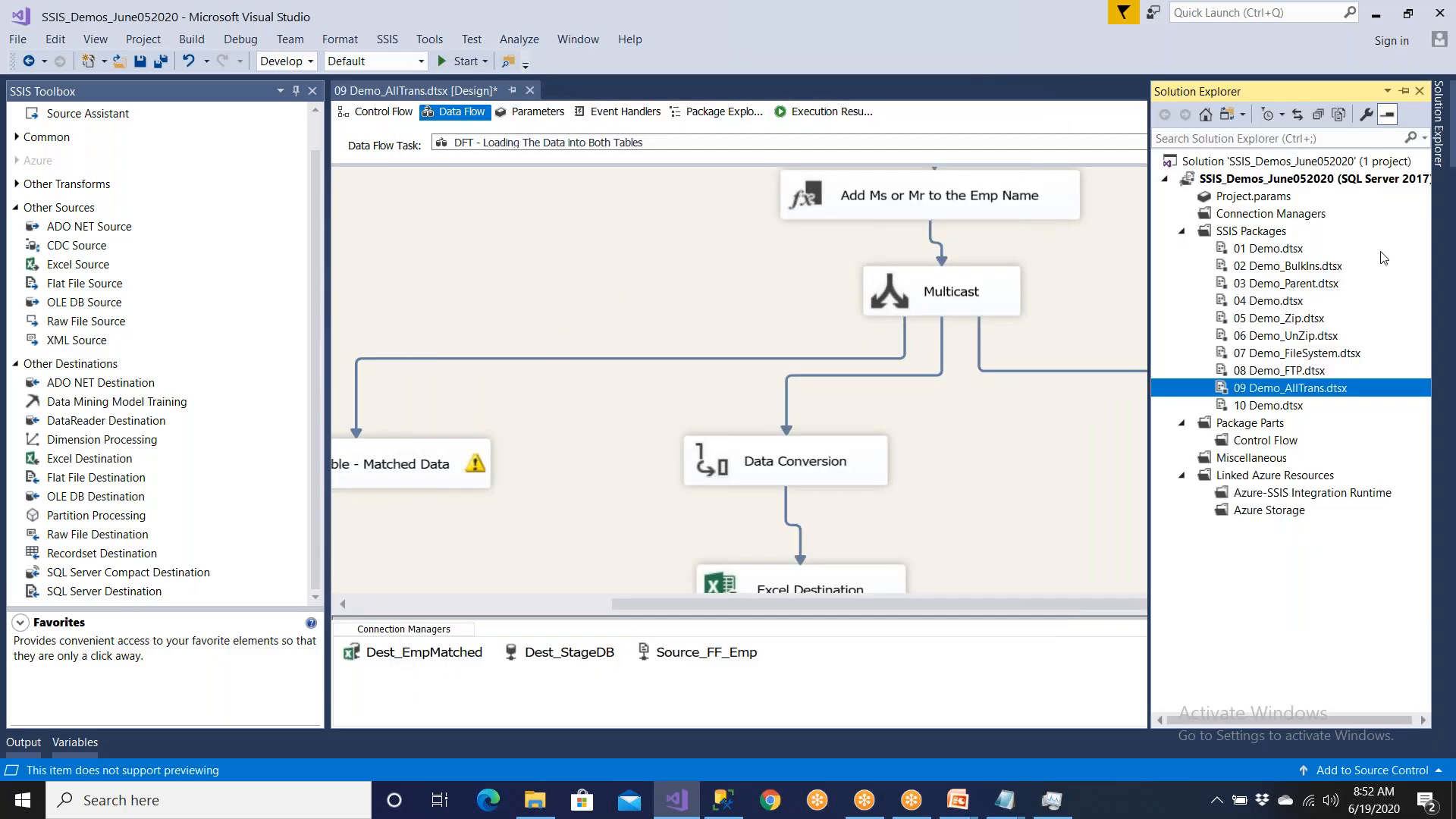
pyautogui.click(1287, 407)
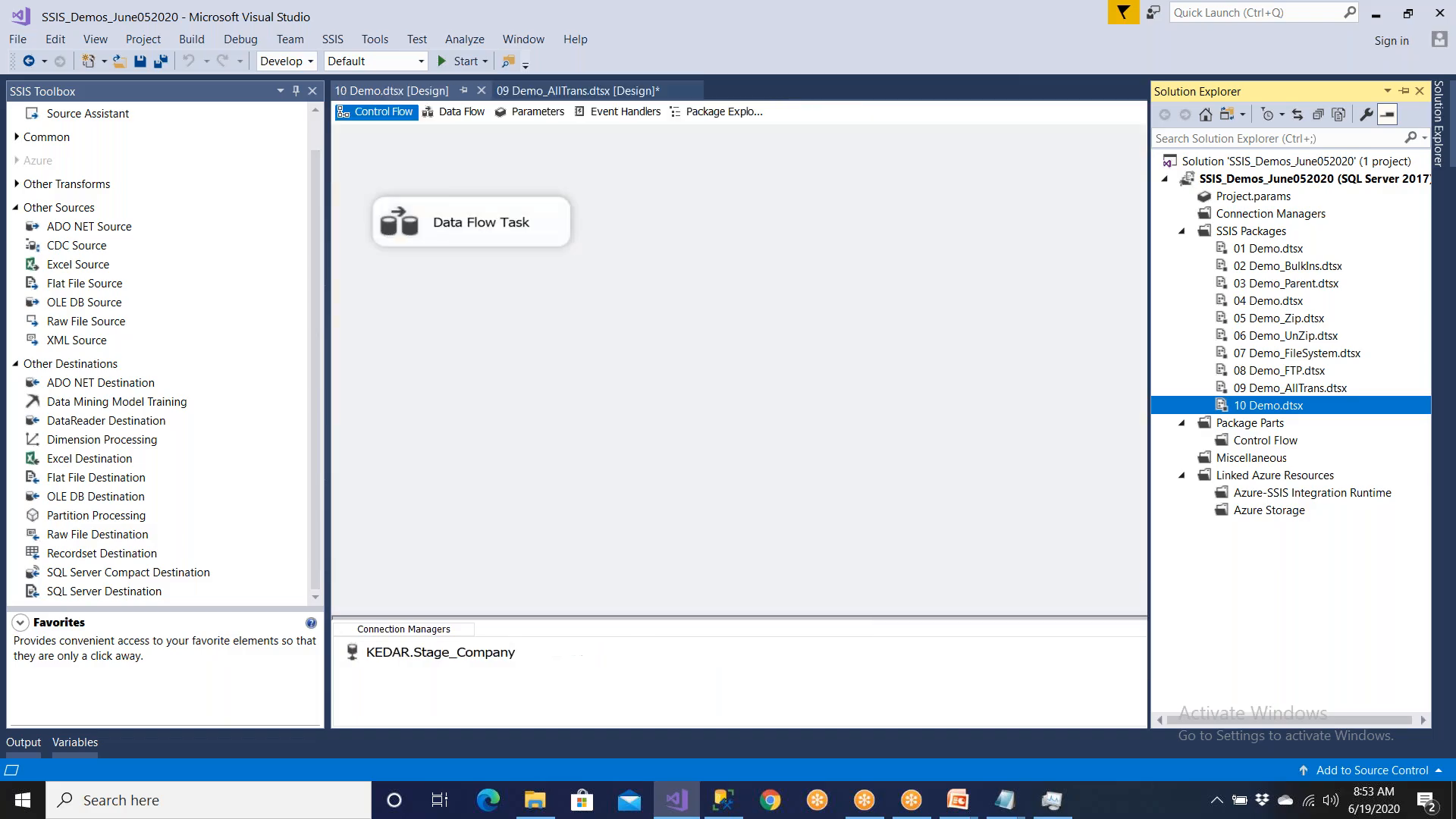
pyautogui.click(519, 90)
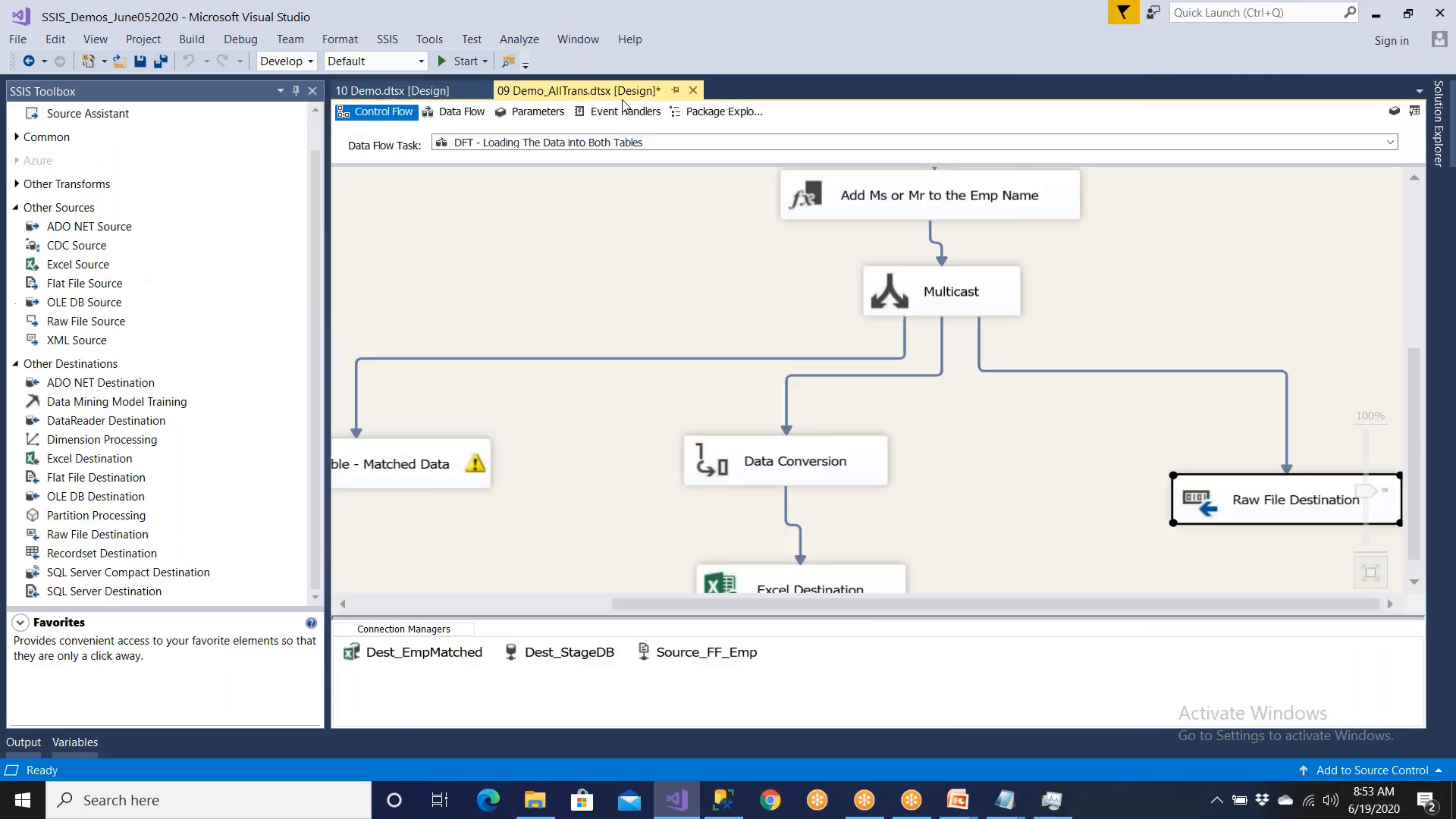
pyautogui.click(692, 91)
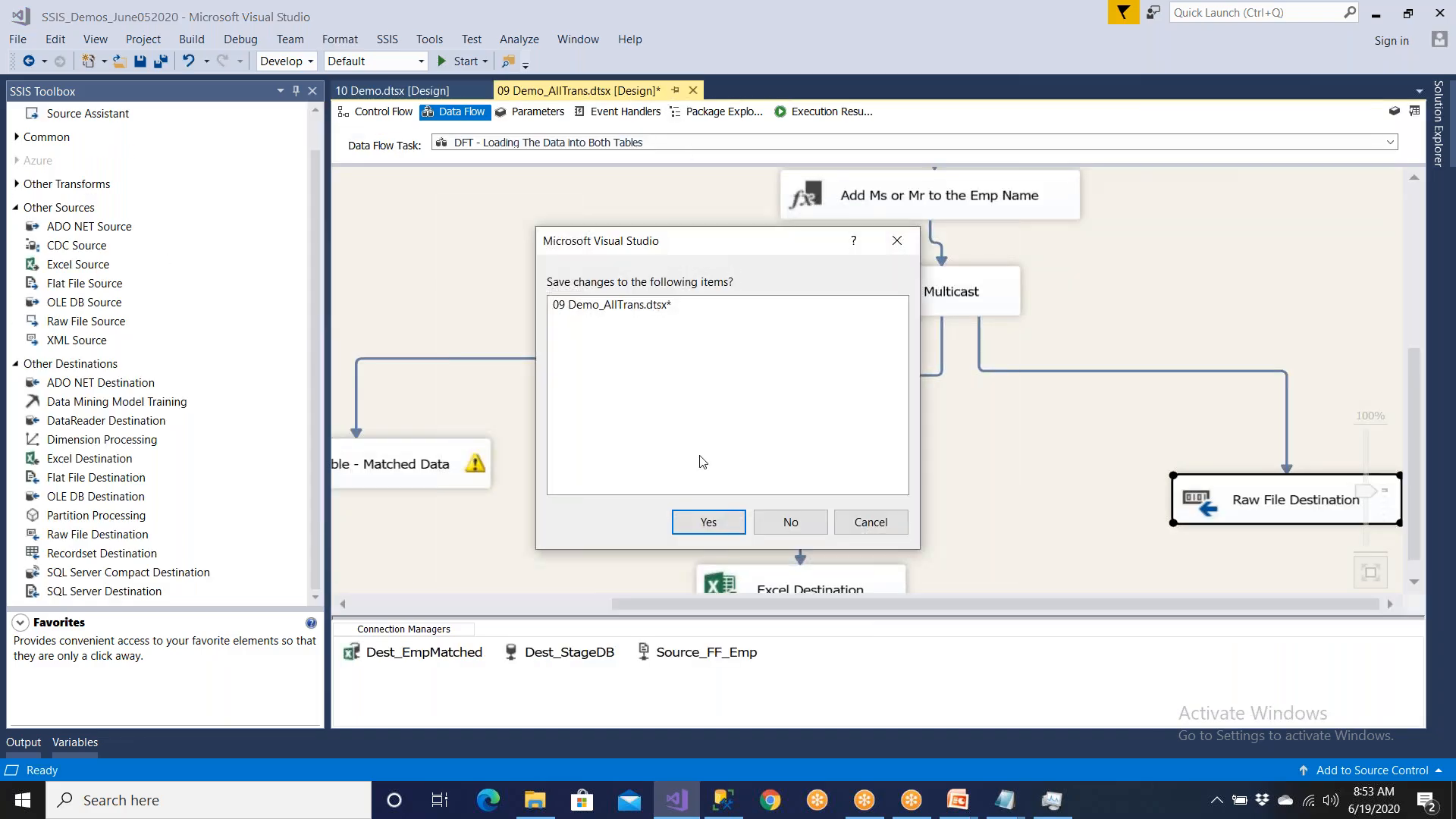
pyautogui.click(706, 517)
pyautogui.click(162, 63)
pyautogui.doubleClick(483, 214)
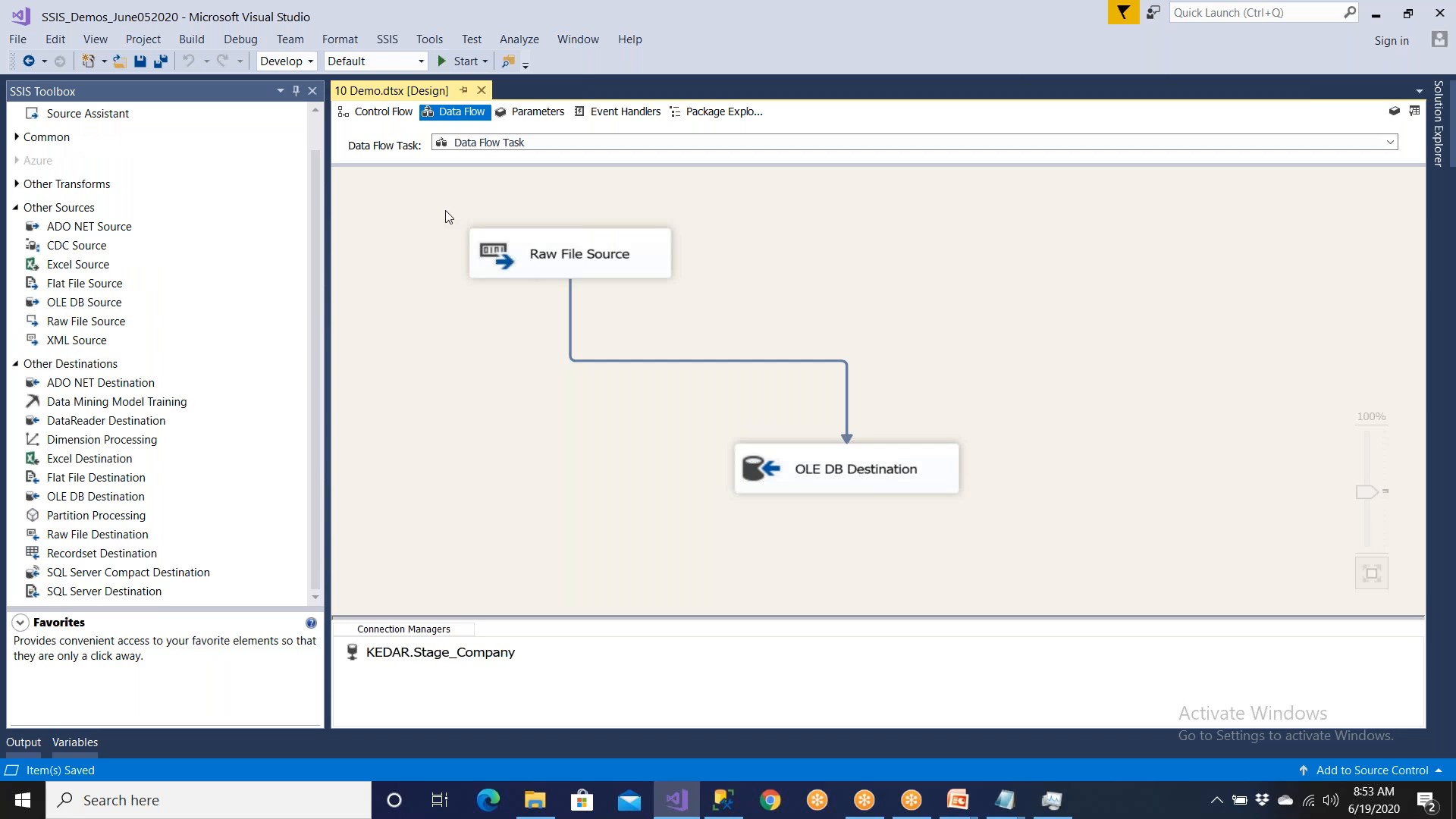
pyautogui.click(369, 110)
pyautogui.moveTo(513, 246); pyautogui.dragTo(673, 316)
pyautogui.hotkey('ctrl', 'z')
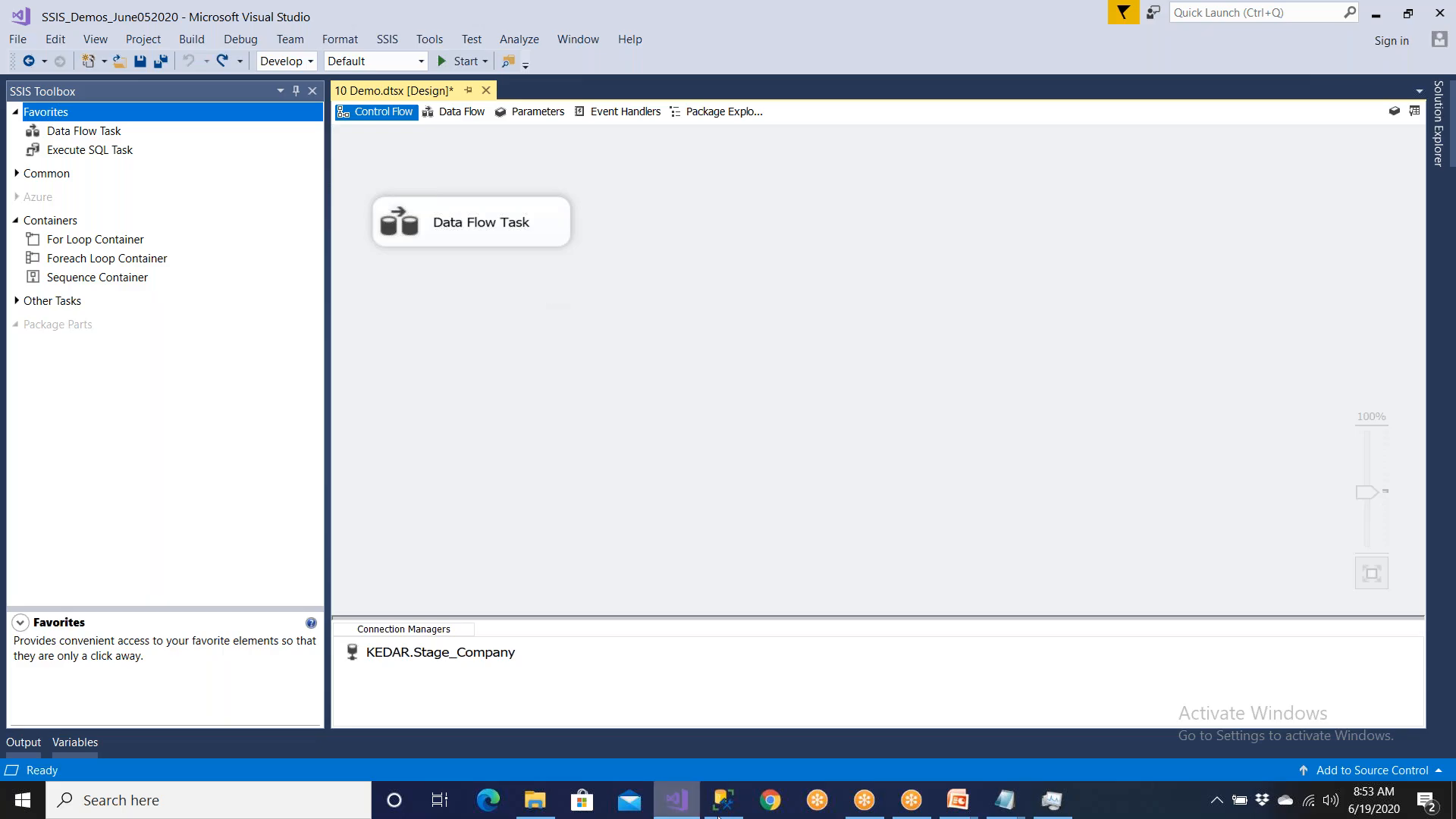
# - Switch to SQL Server Management Studio and run delete from Stg_Emp_Raw to empty the staging table
pyautogui.click(722, 801)
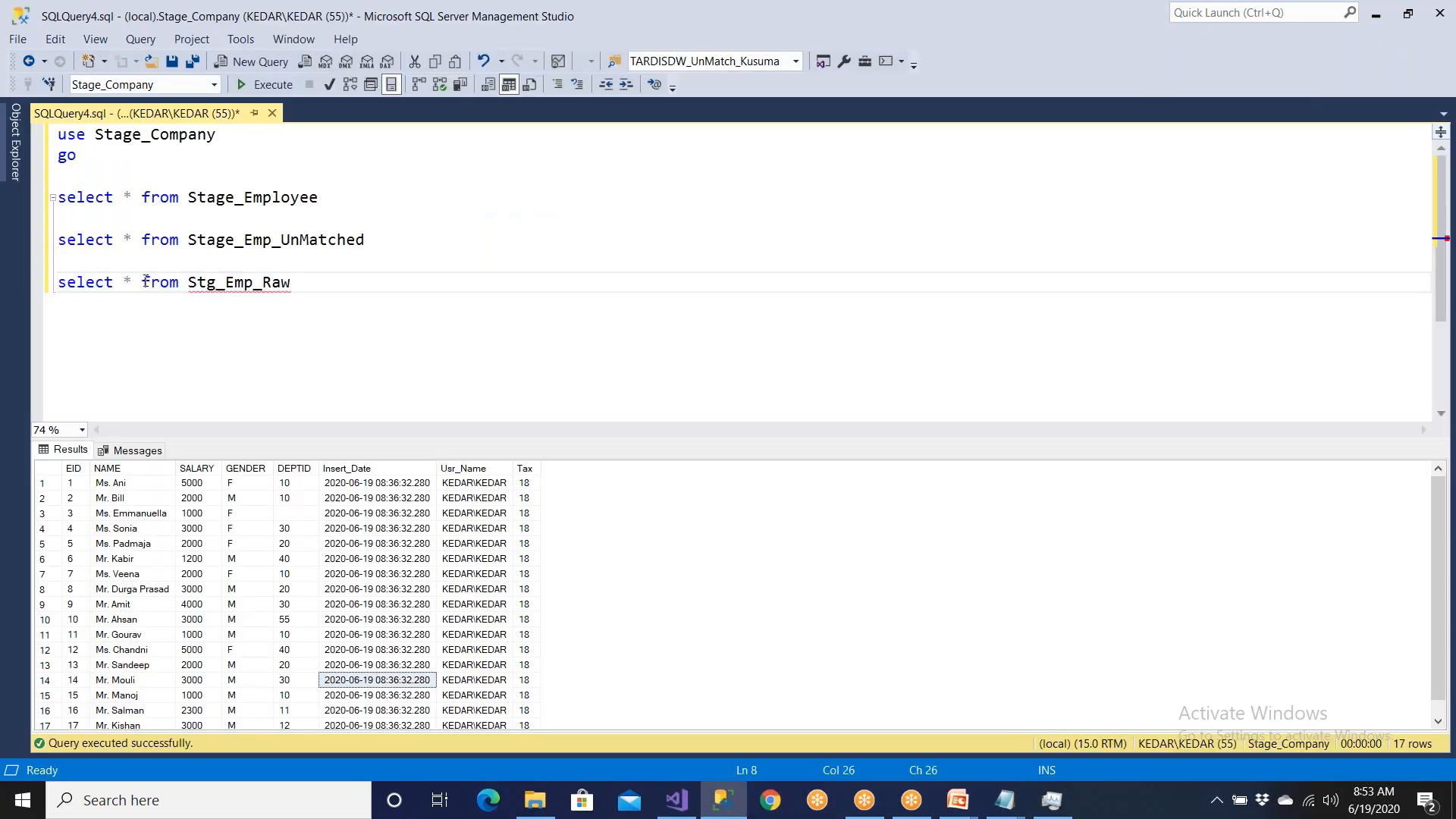
pyautogui.write('delete')
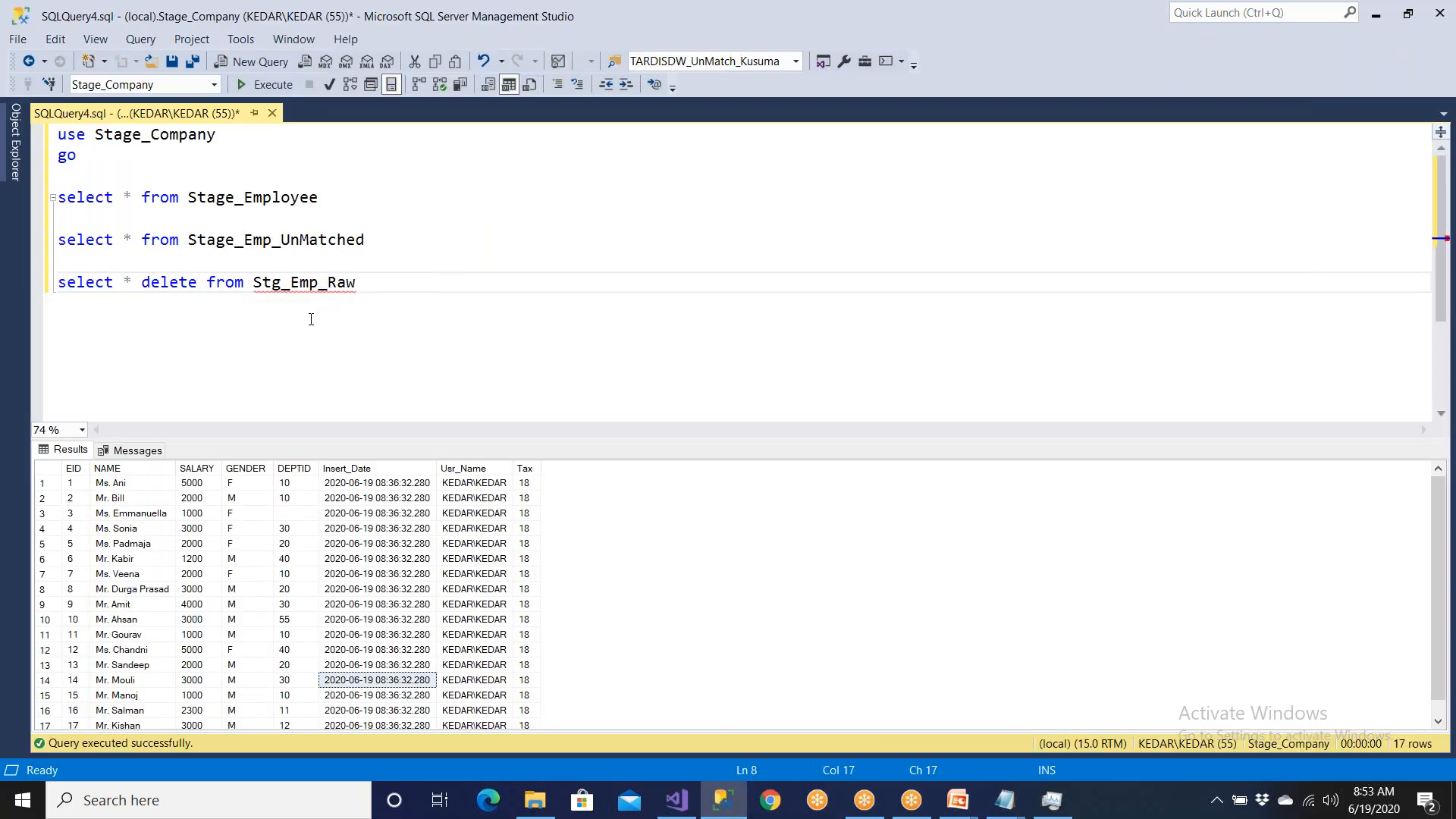
pyautogui.click(115, 486)
pyautogui.moveTo(357, 285); pyautogui.dragTo(142, 286)
pyautogui.hotkey('ctrl', 'c')
pyautogui.click(265, 84)
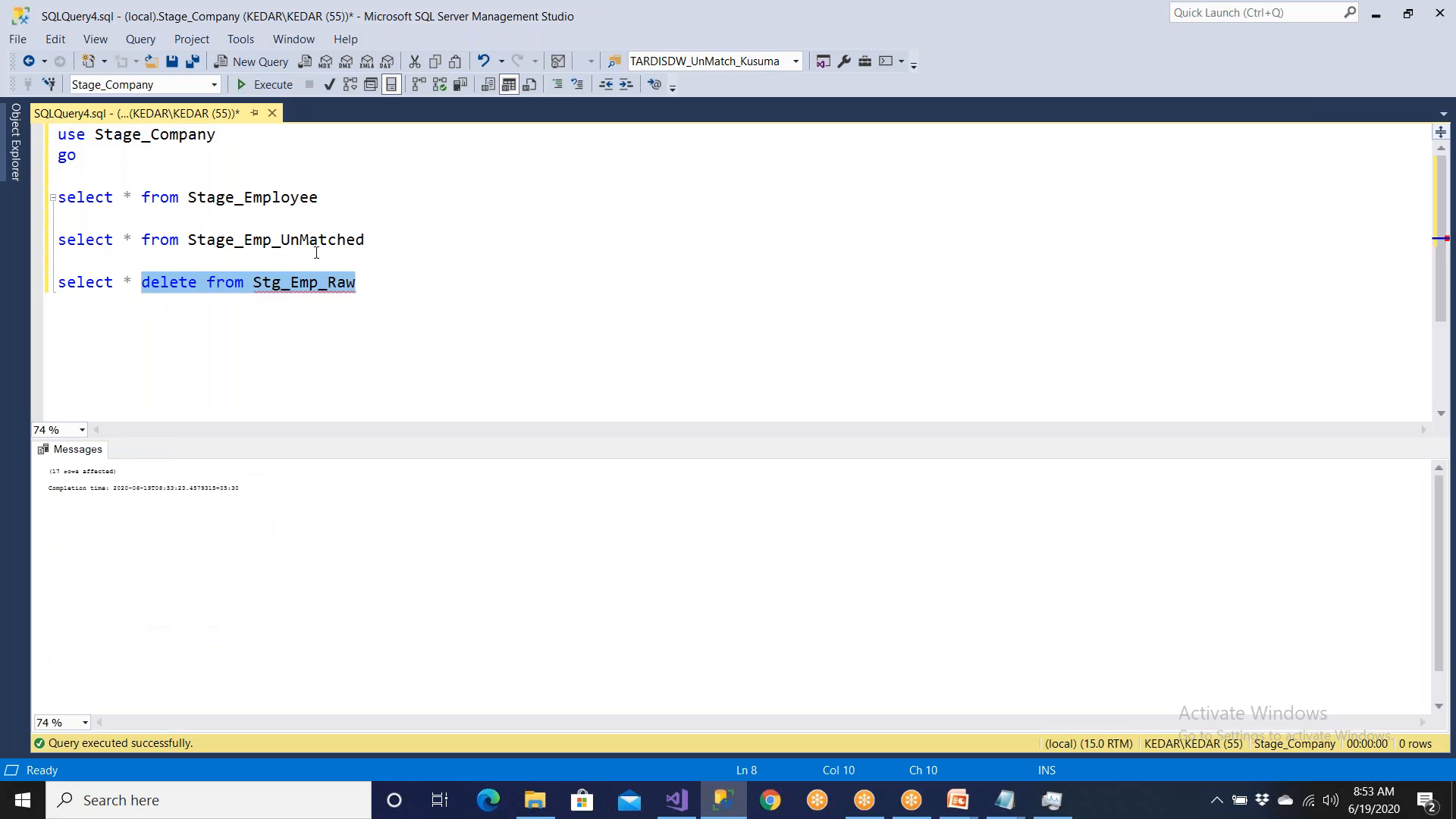
# - Put delete from Stg_Emp_Raw on its own line below the query, and run the restored select * from Stg_Emp_Raw statement
pyautogui.click(390, 273)
pyautogui.press('Return')
pyautogui.press('Return')
pyautogui.press('Return')
pyautogui.hotkey('ctrl', 'v')
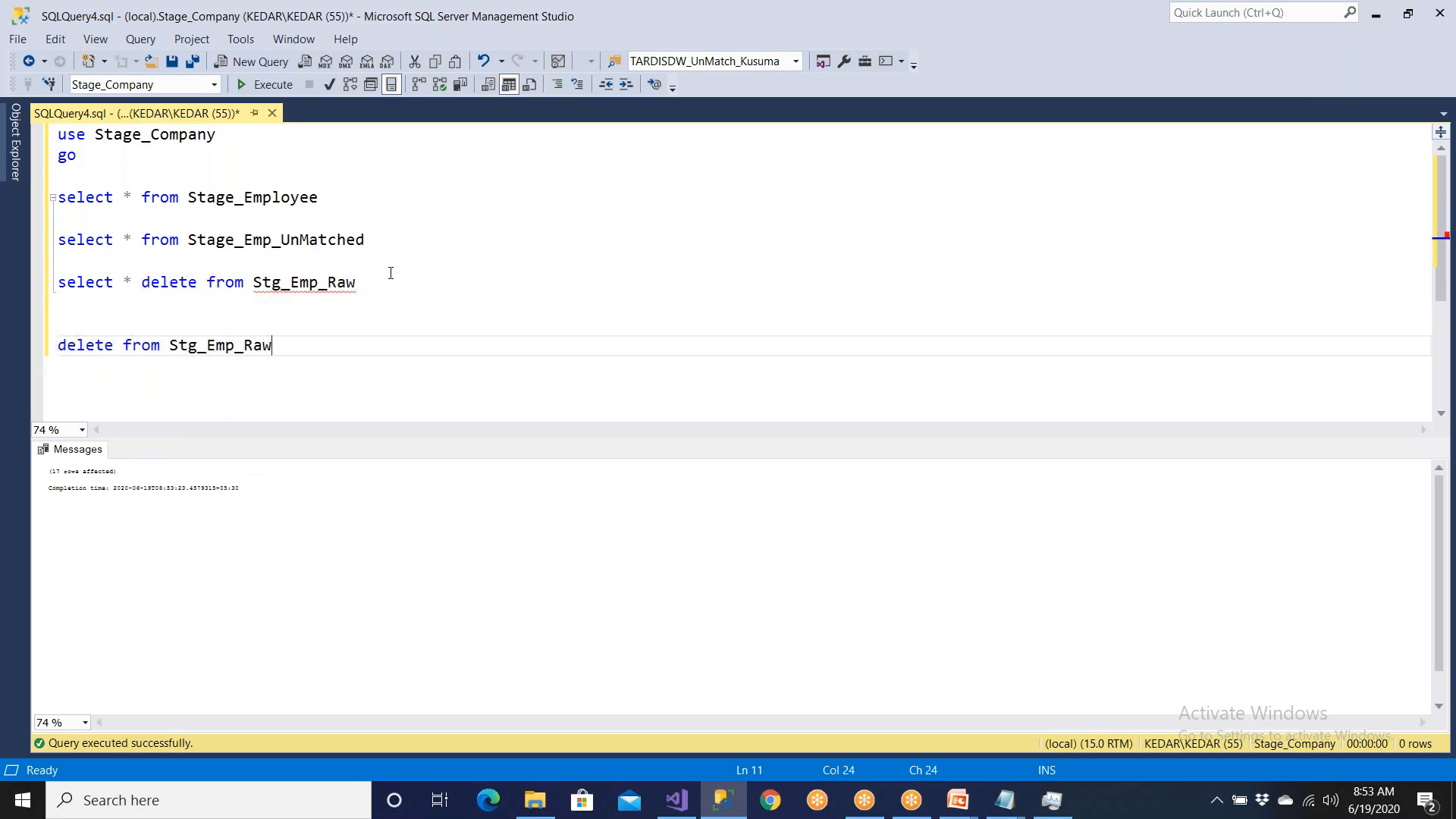
pyautogui.doubleClick(172, 282)
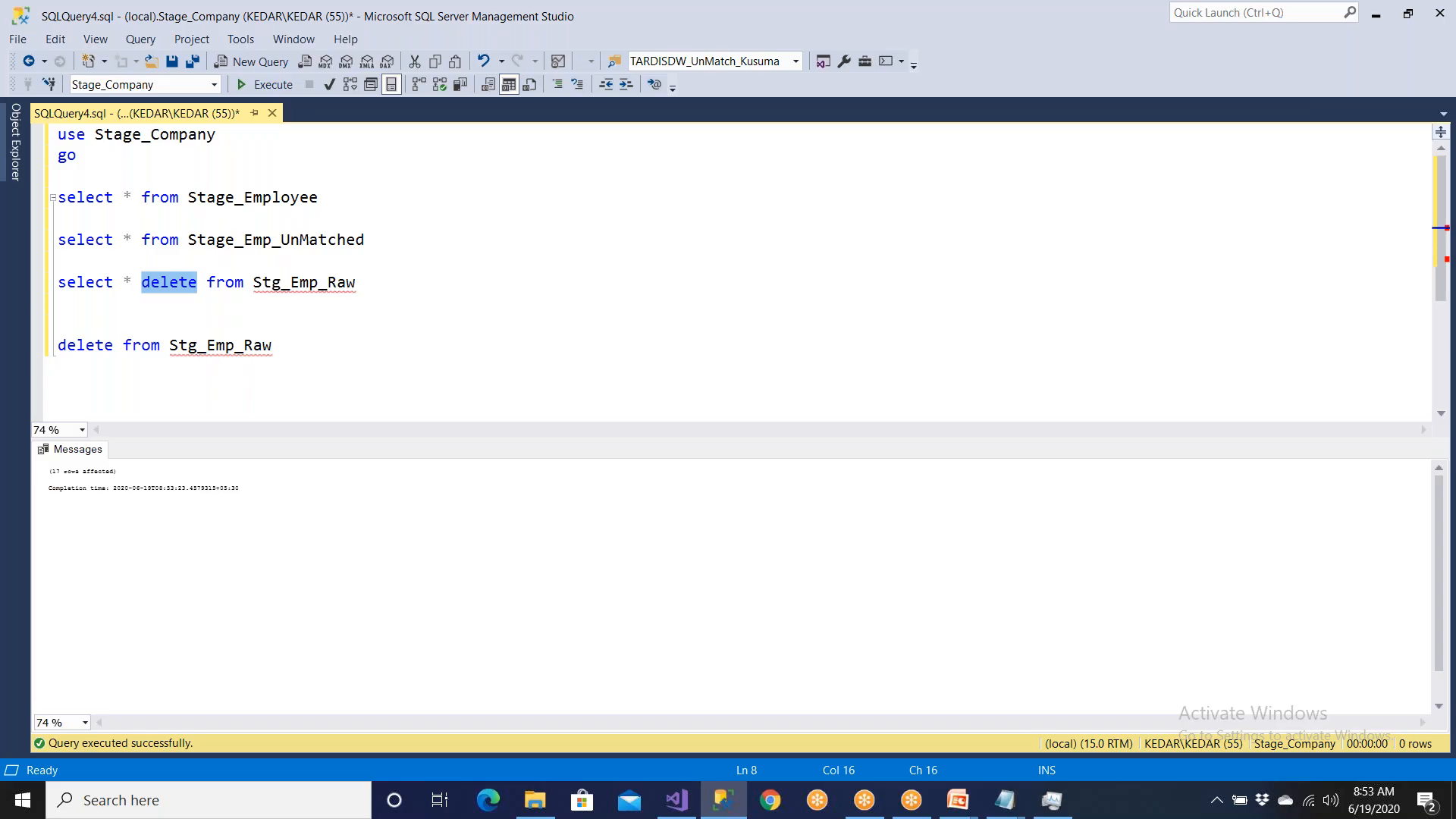
pyautogui.press('Delete')
pyautogui.moveTo(302, 282); pyautogui.dragTo(18, 289)
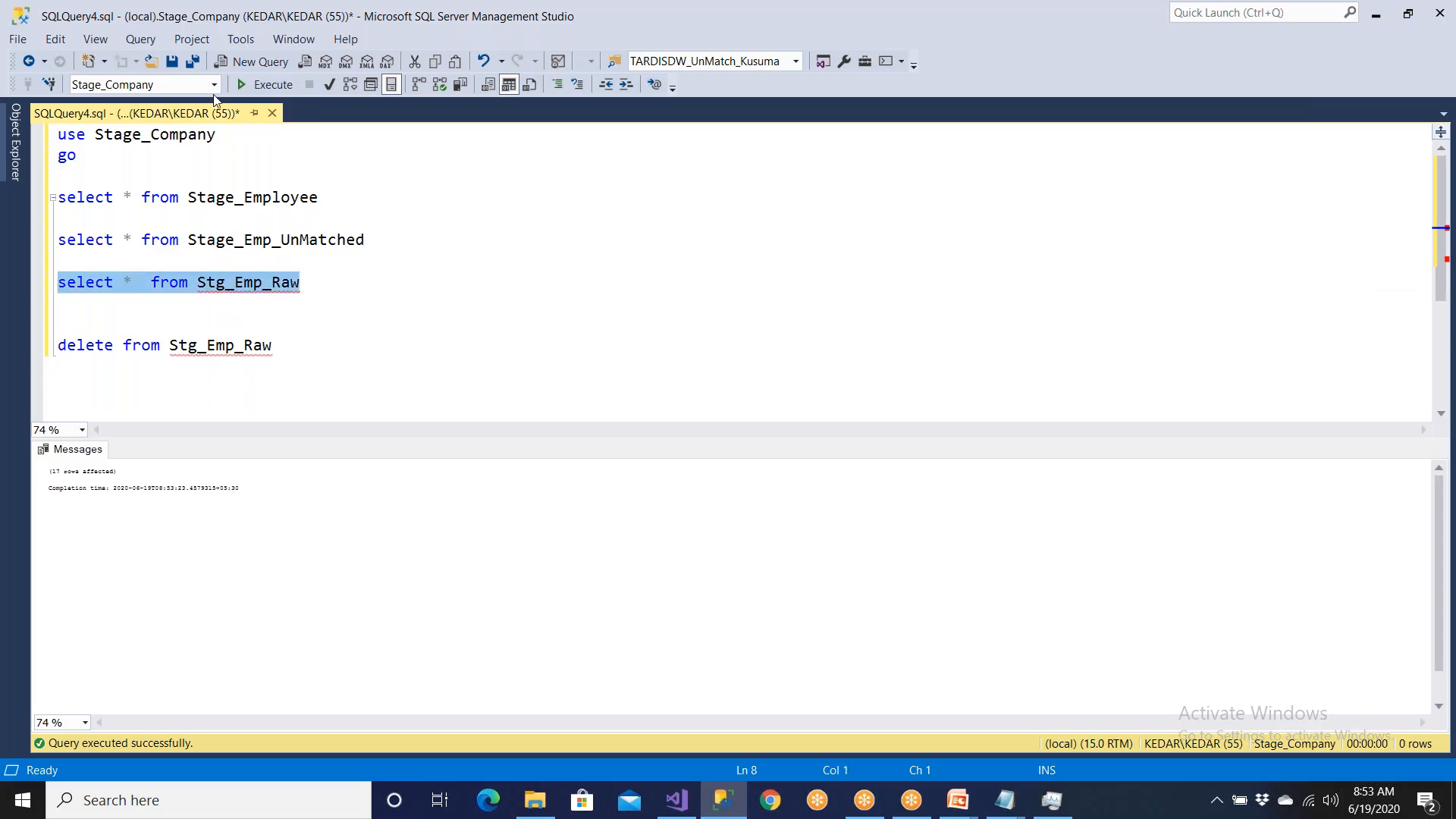
pyautogui.click(258, 85)
# - Switch to Visual Studio, run the 10 Demo package, and return its data flow to design mode
pyautogui.click(705, 810)
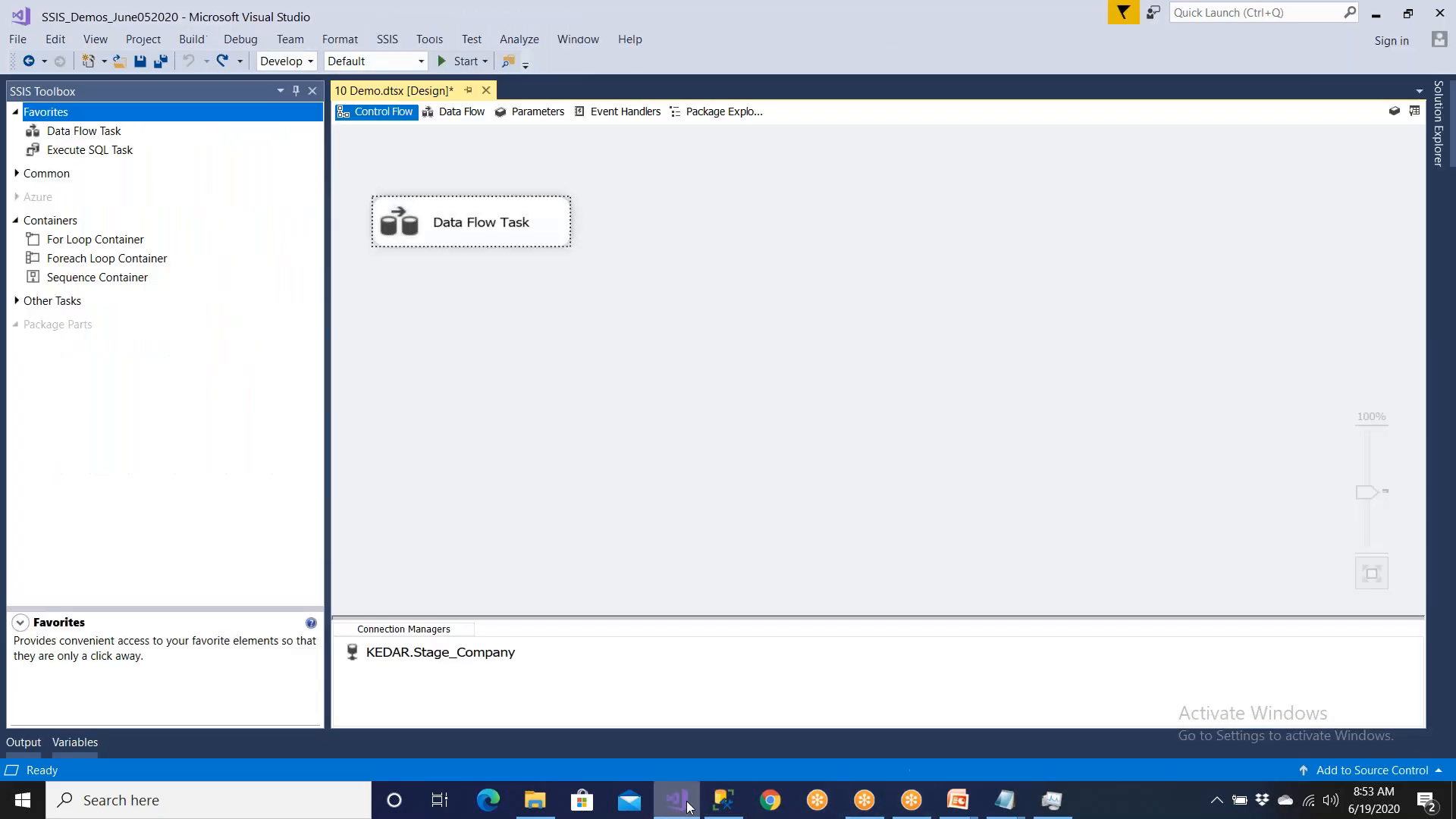
pyautogui.click(444, 61)
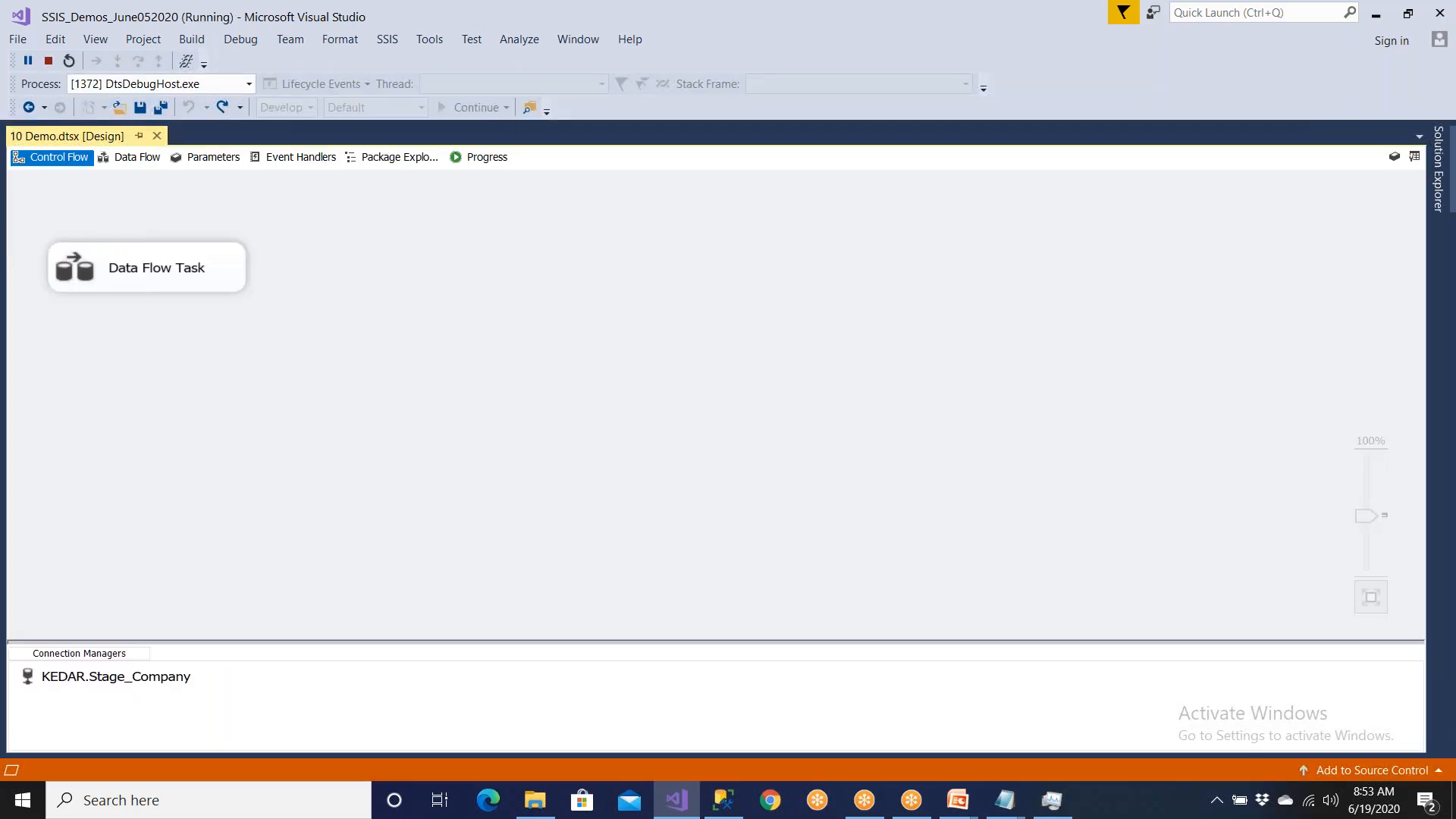
pyautogui.click(137, 157)
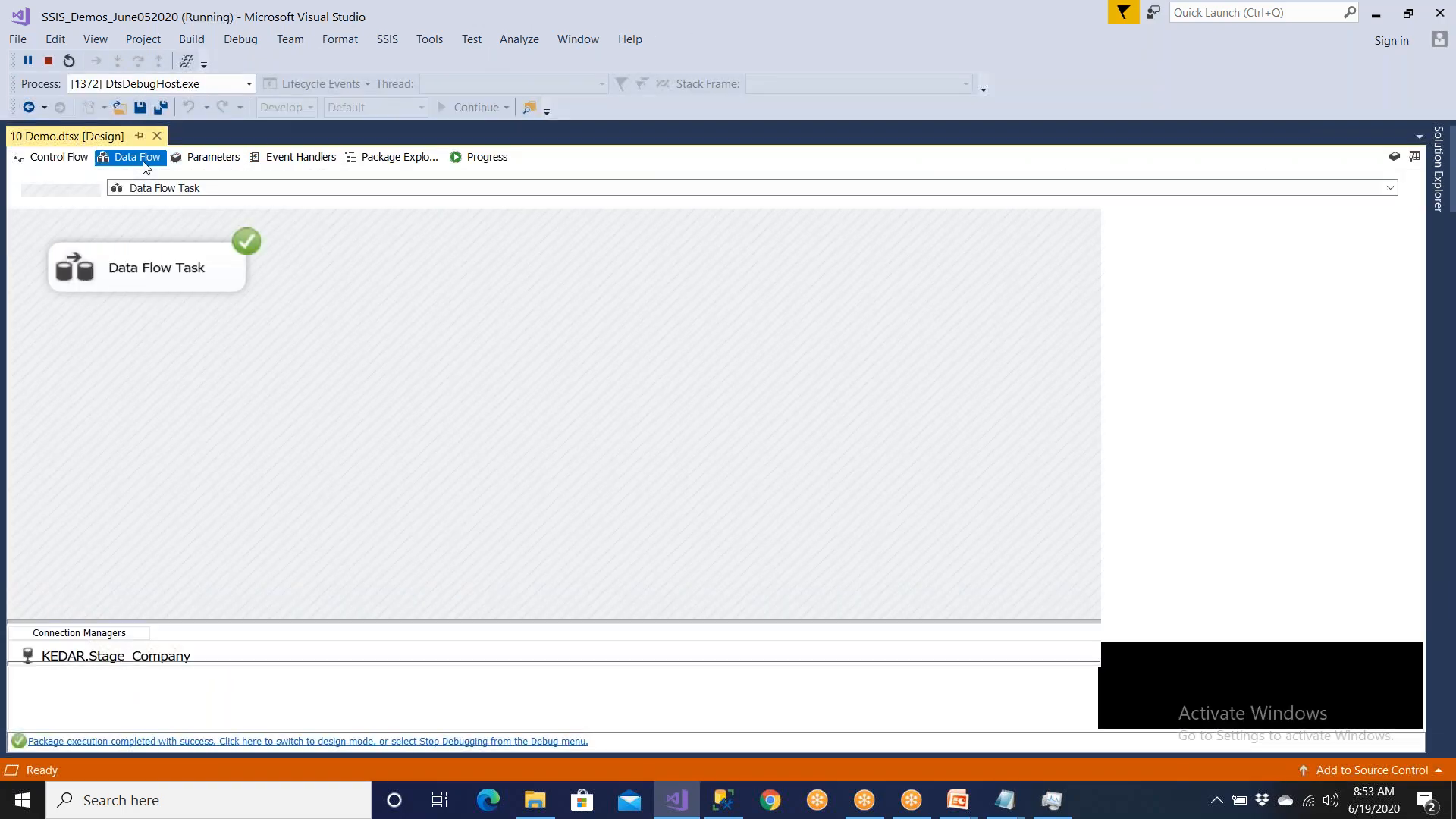
pyautogui.click(538, 744)
# - Switch to SQL Server Management Studio, query Stg_Emp_Raw again, and examine the reloaded employee names and the last row
pyautogui.click(729, 807)
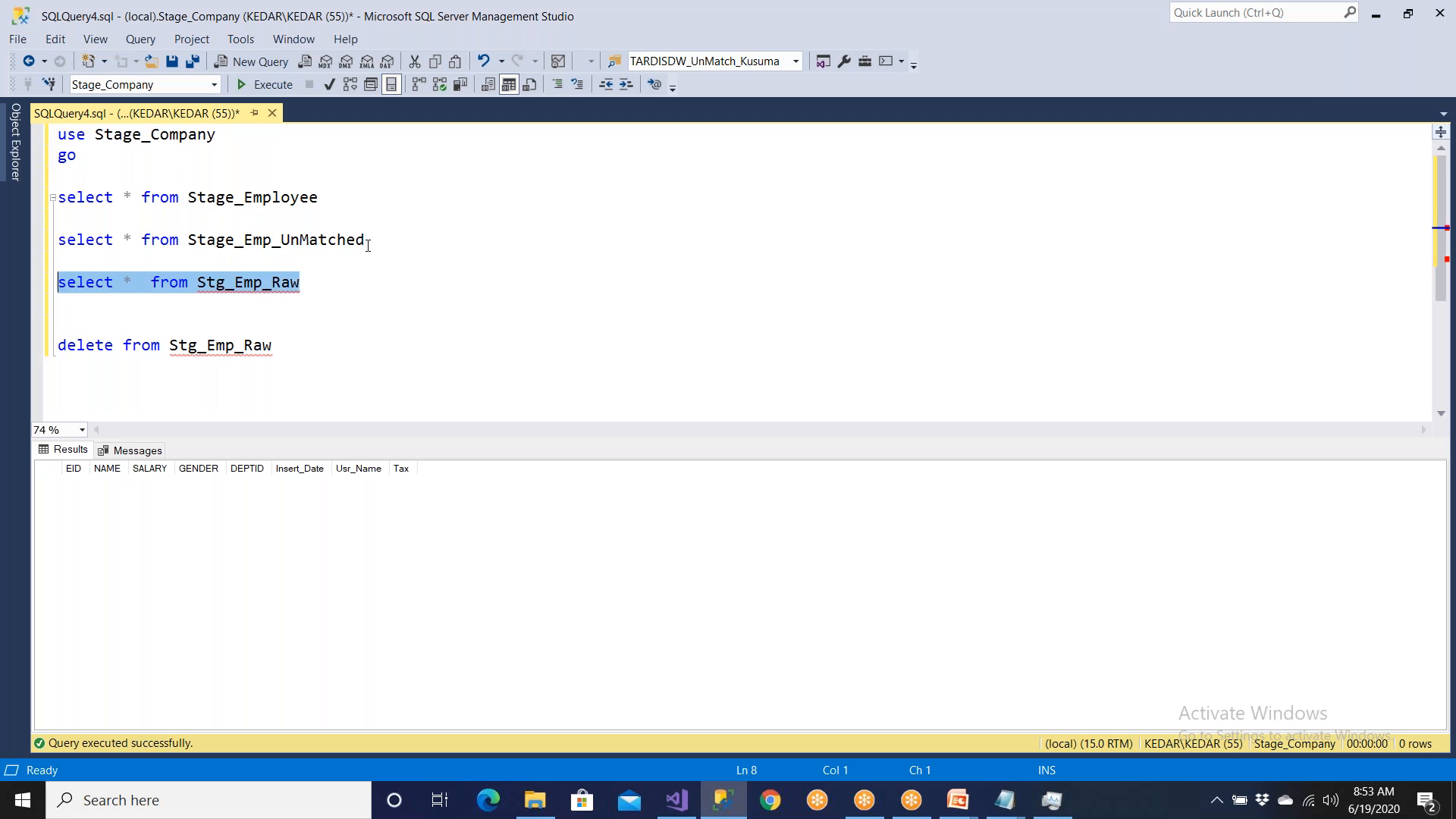
pyautogui.press('F5')
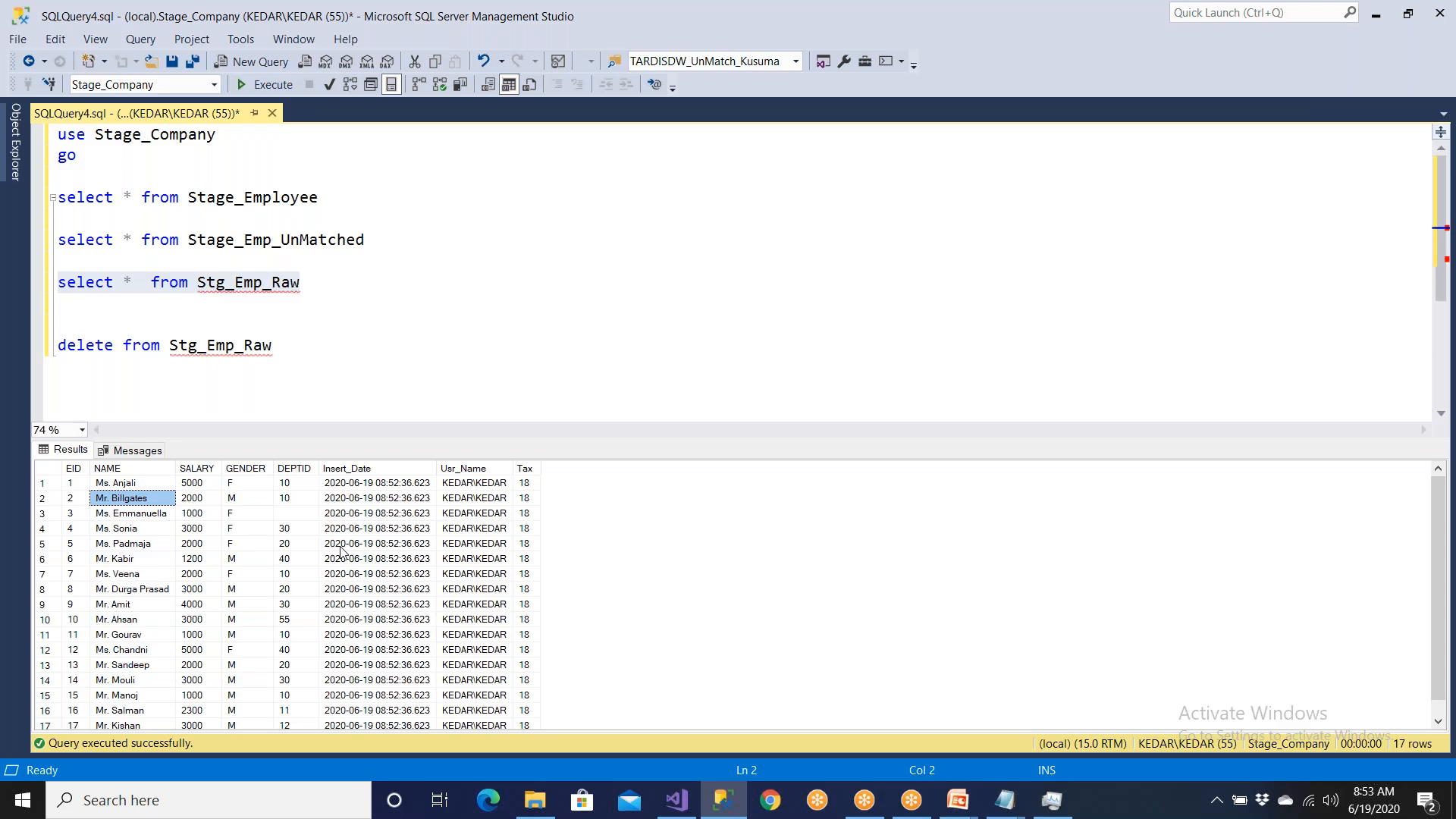
pyautogui.click(128, 592)
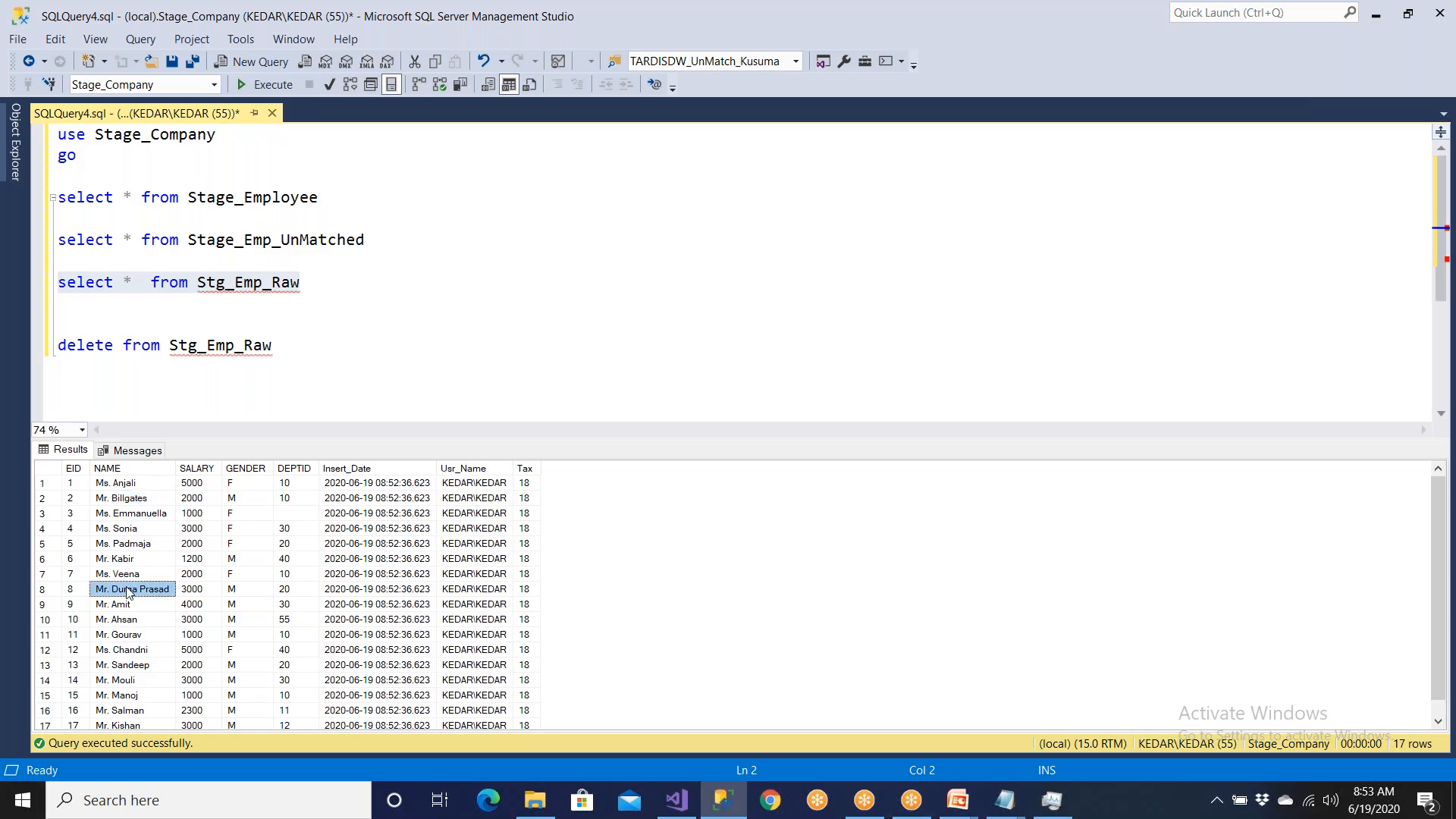
pyautogui.click(47, 720)
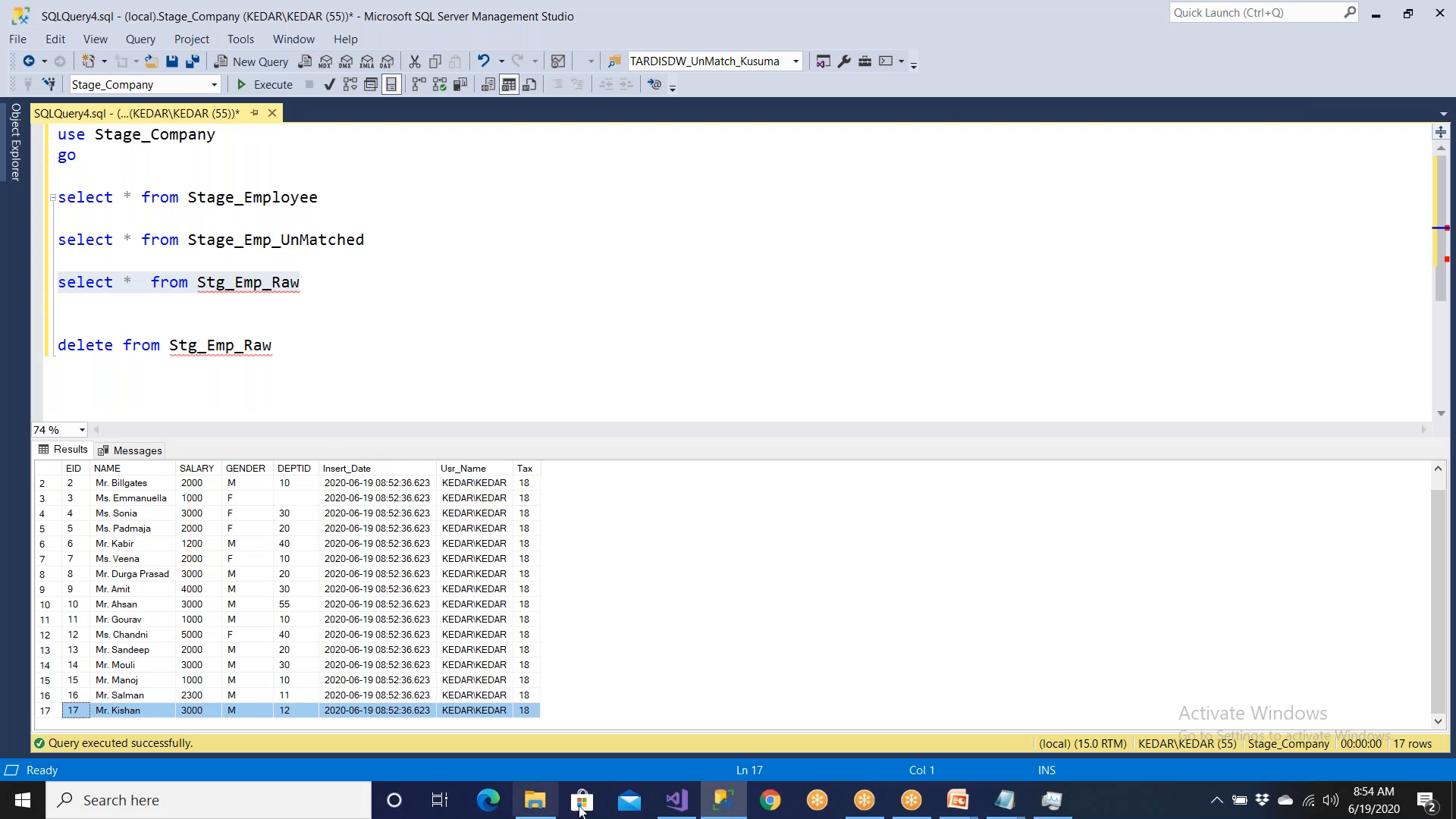
# - Switch back to Visual Studio and save the 10 Demo package
pyautogui.click(676, 800)
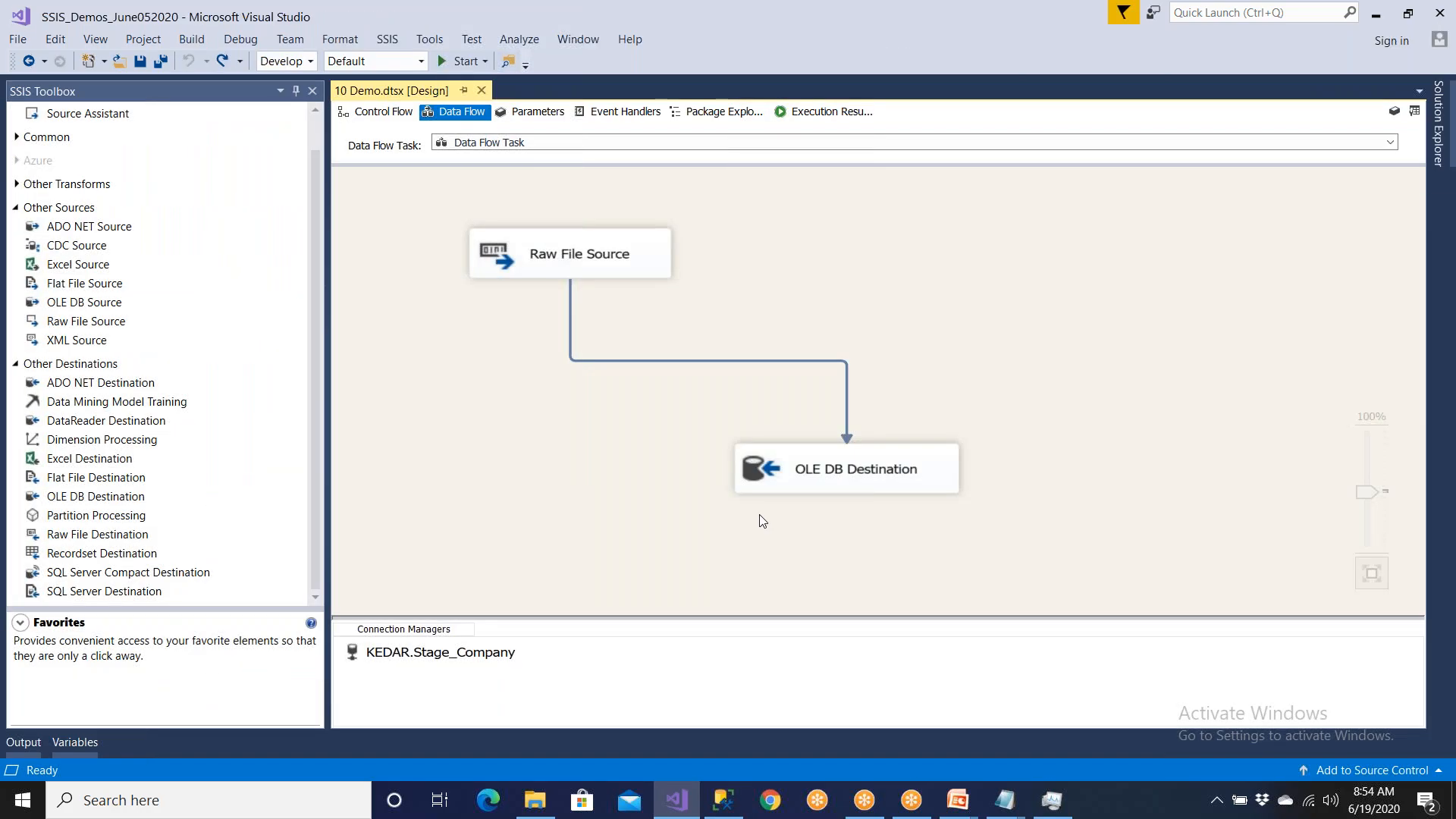
pyautogui.click(138, 63)
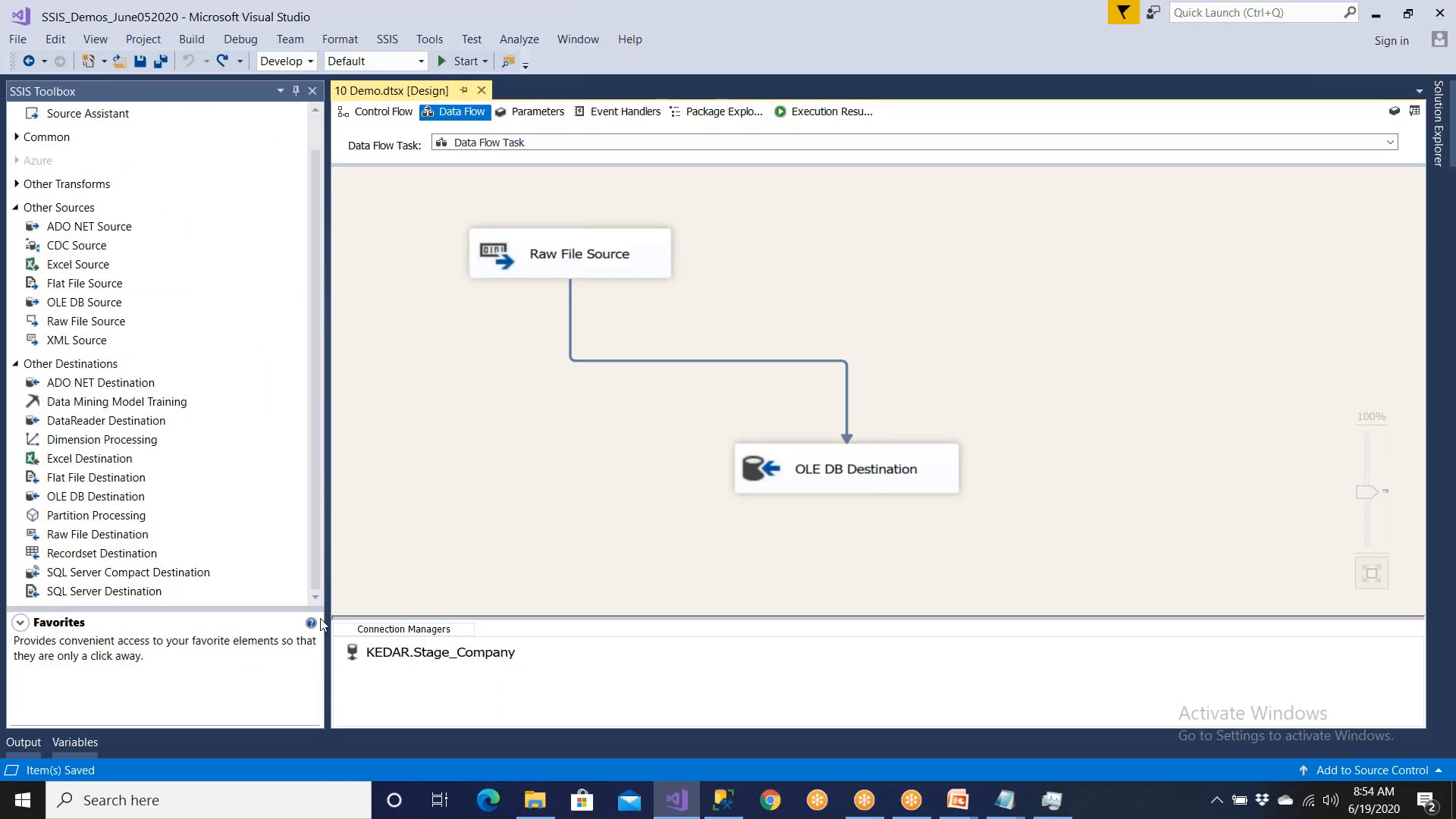
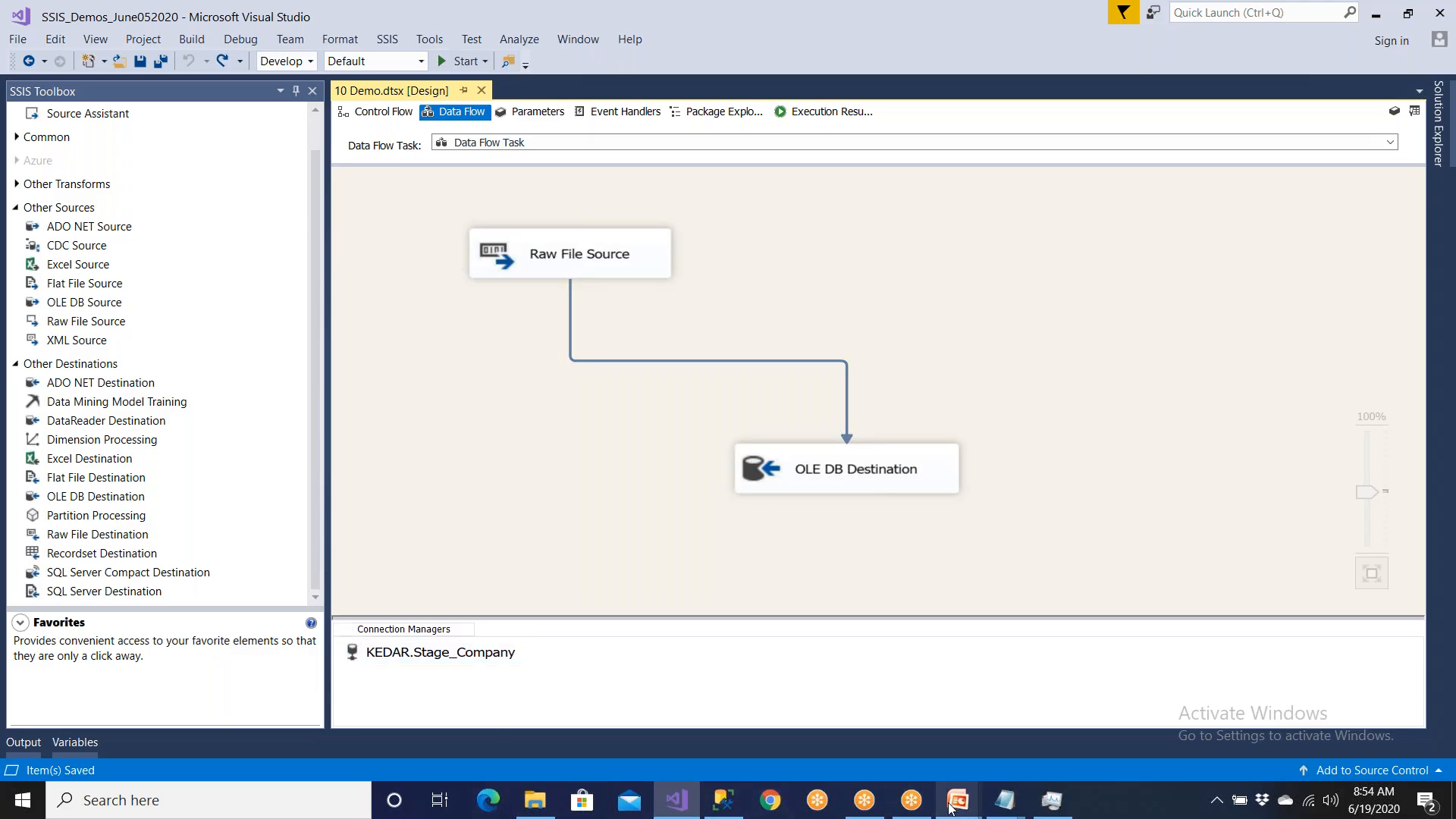
pyautogui.moveTo(957, 800)
pyautogui.click(1025, 750)
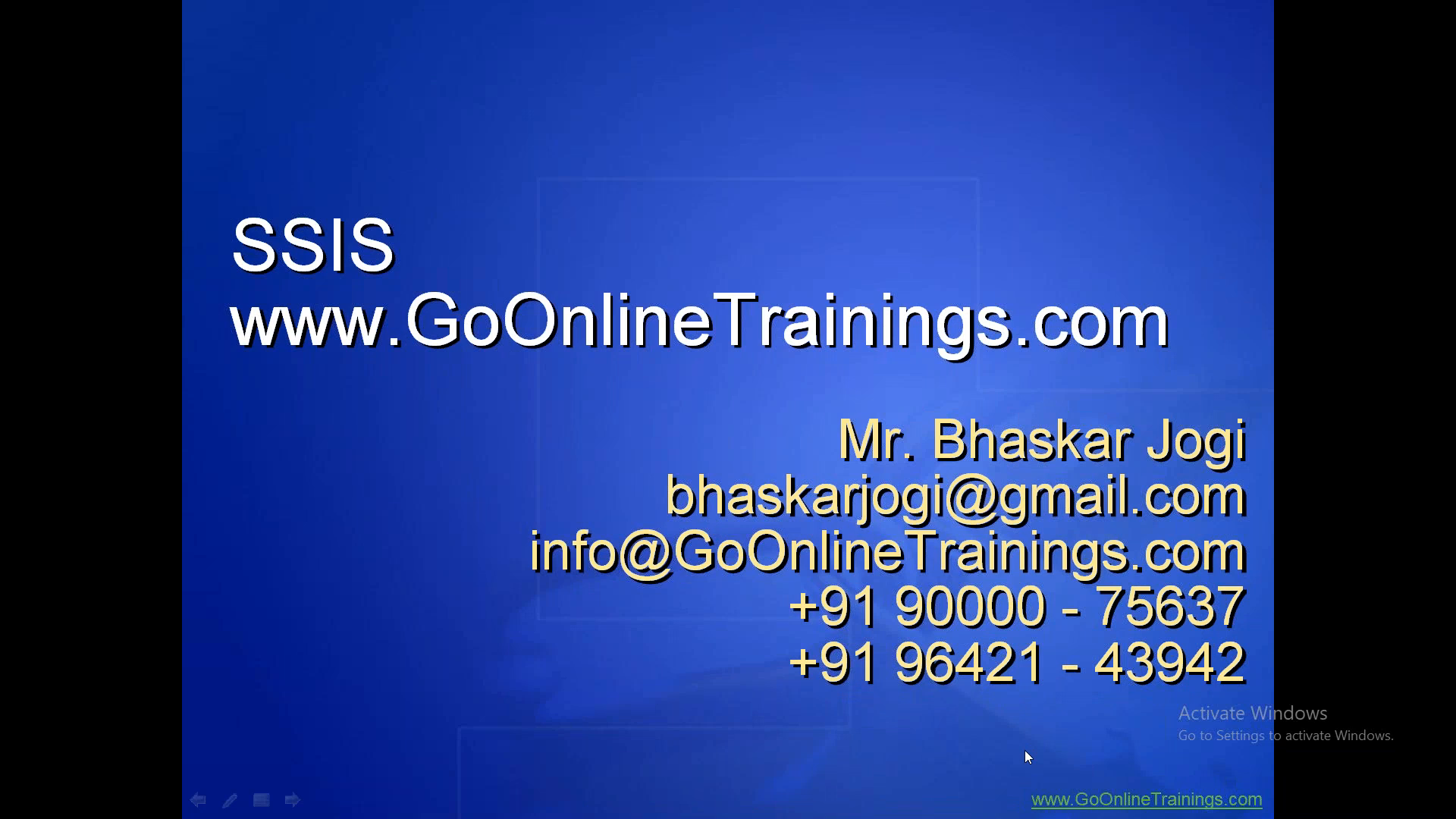
pyautogui.press('Right')
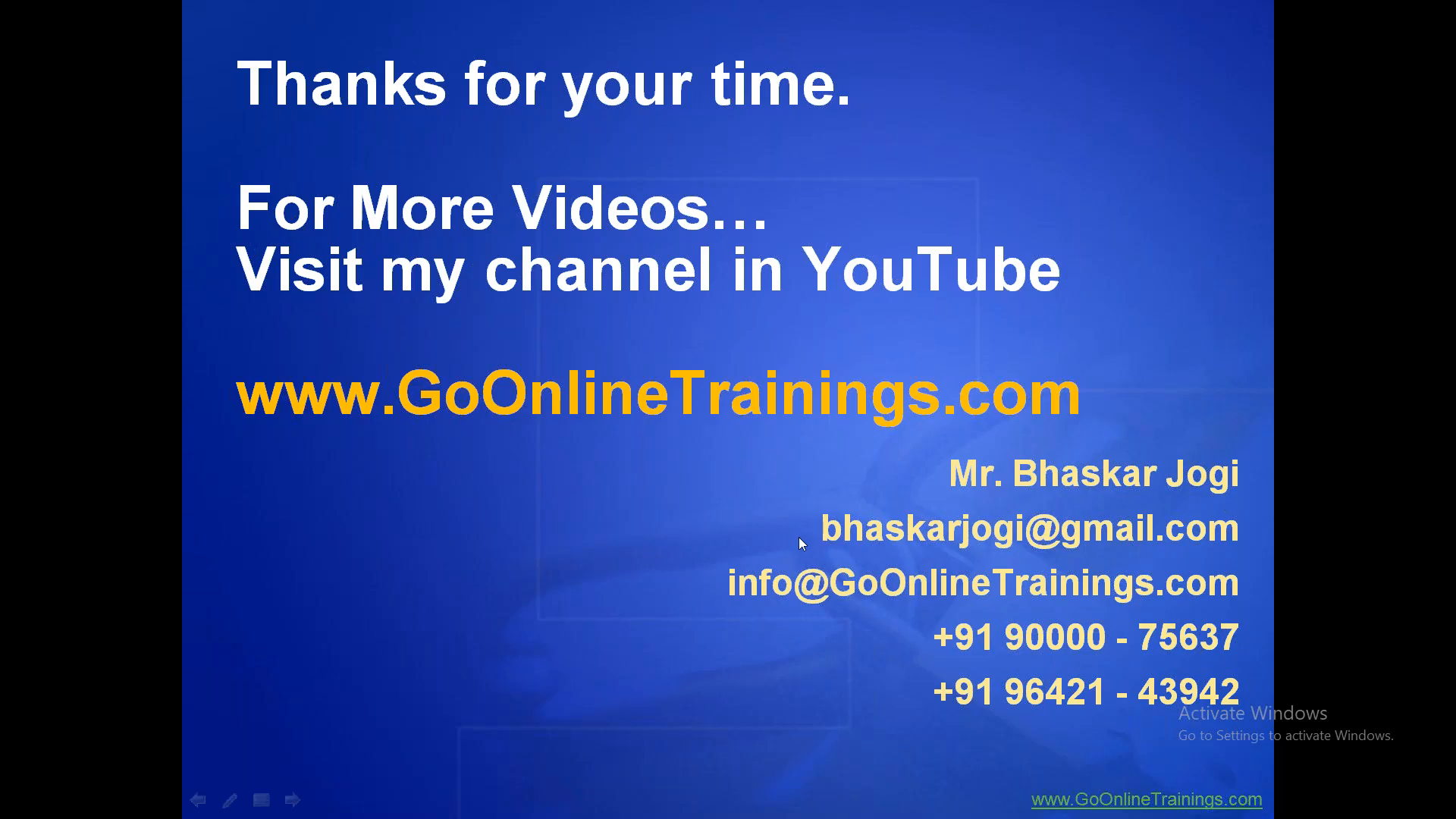
pyautogui.click(240, 52)
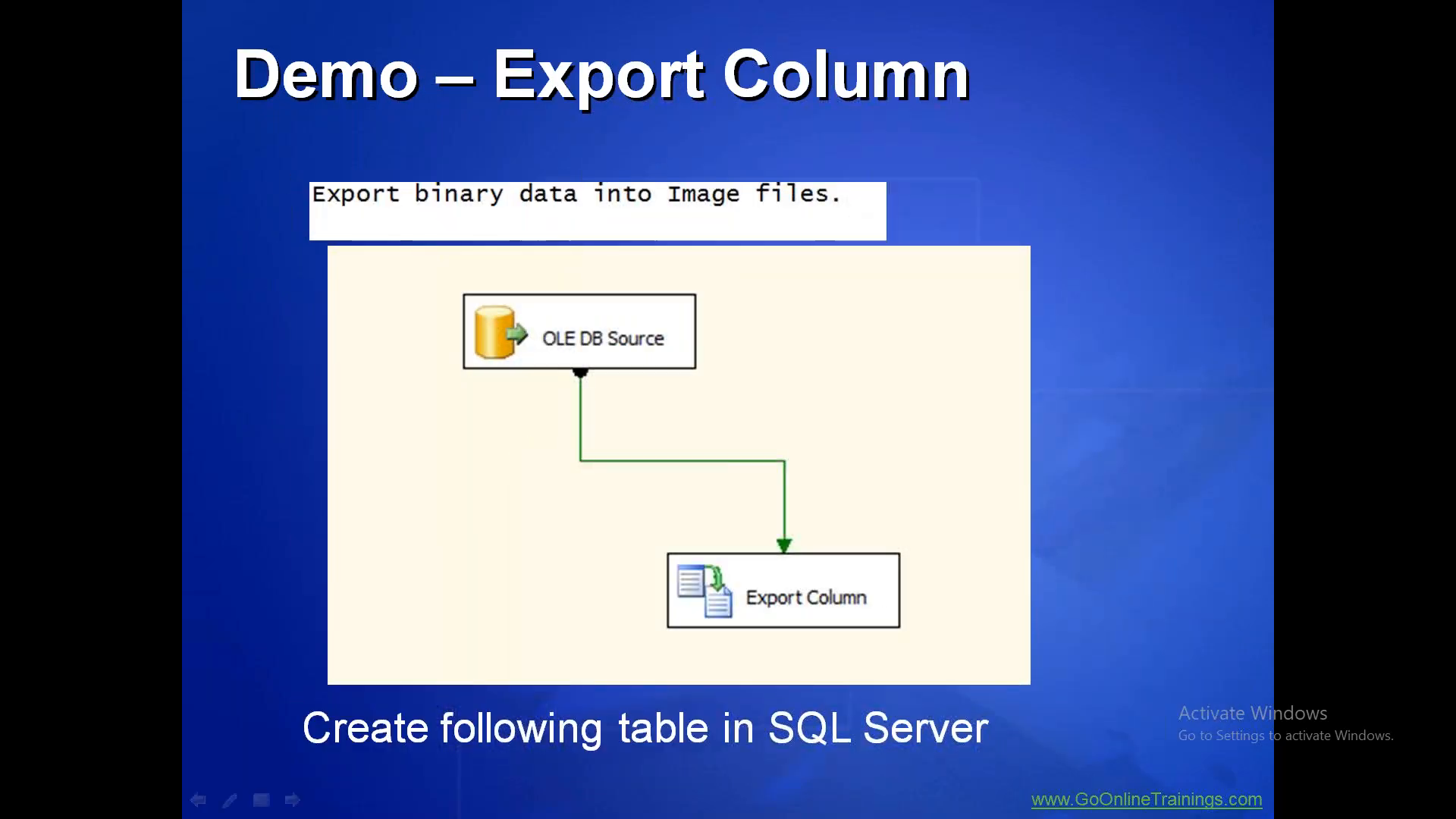
pyautogui.press('Left')
pyautogui.press('Left')
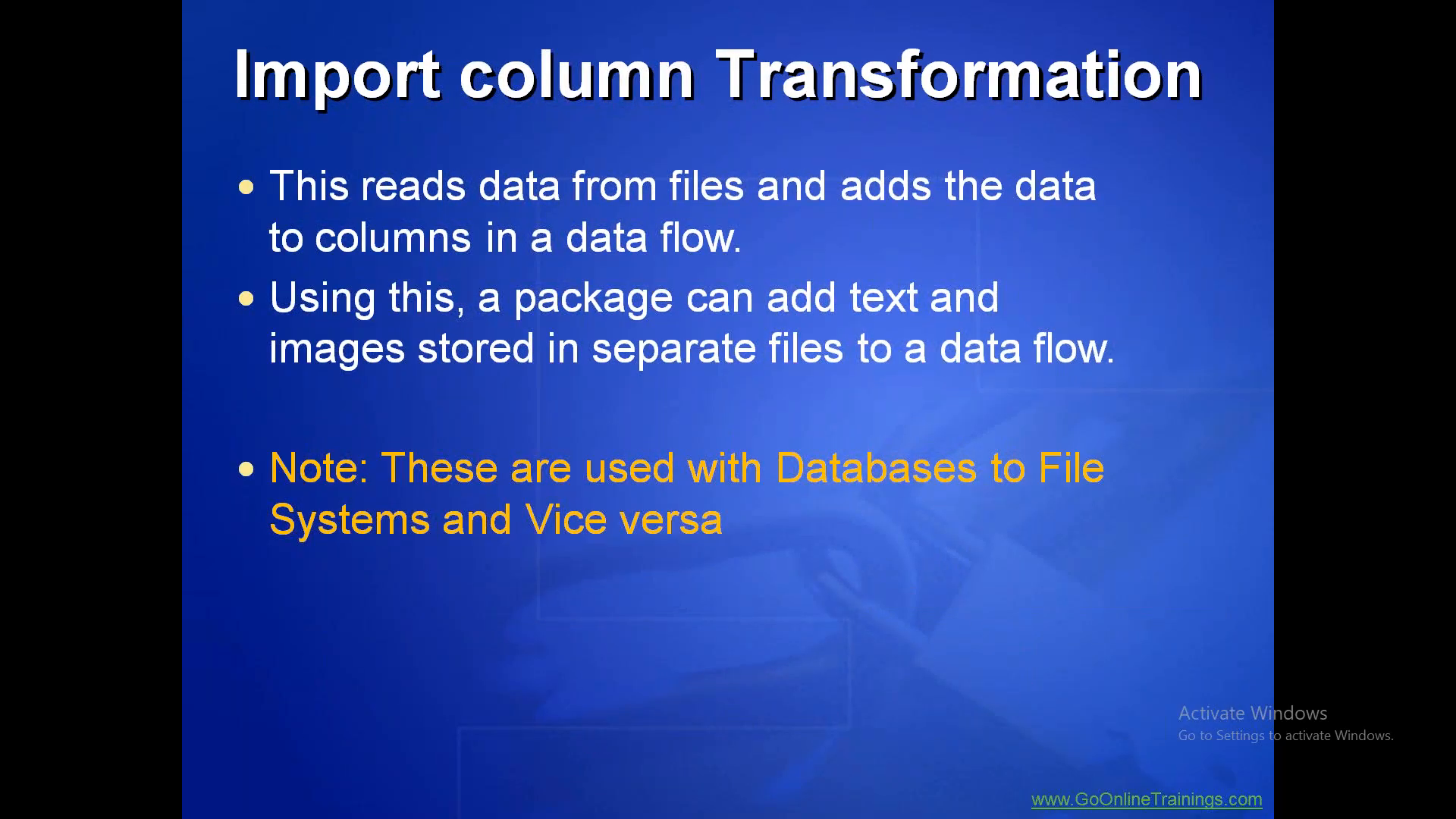
pyautogui.press('Left')
pyautogui.press('Left')
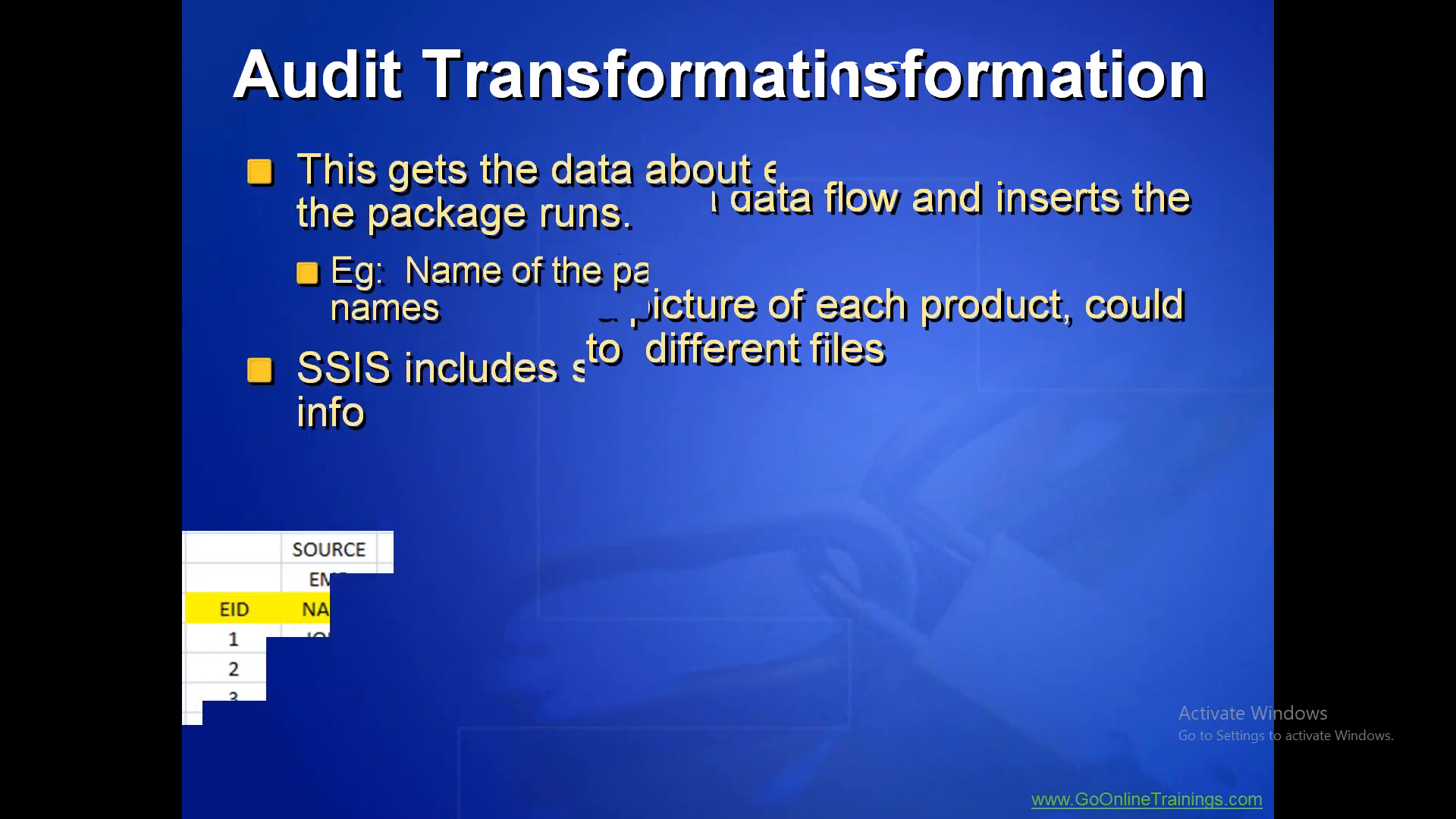
pyautogui.press('Right')
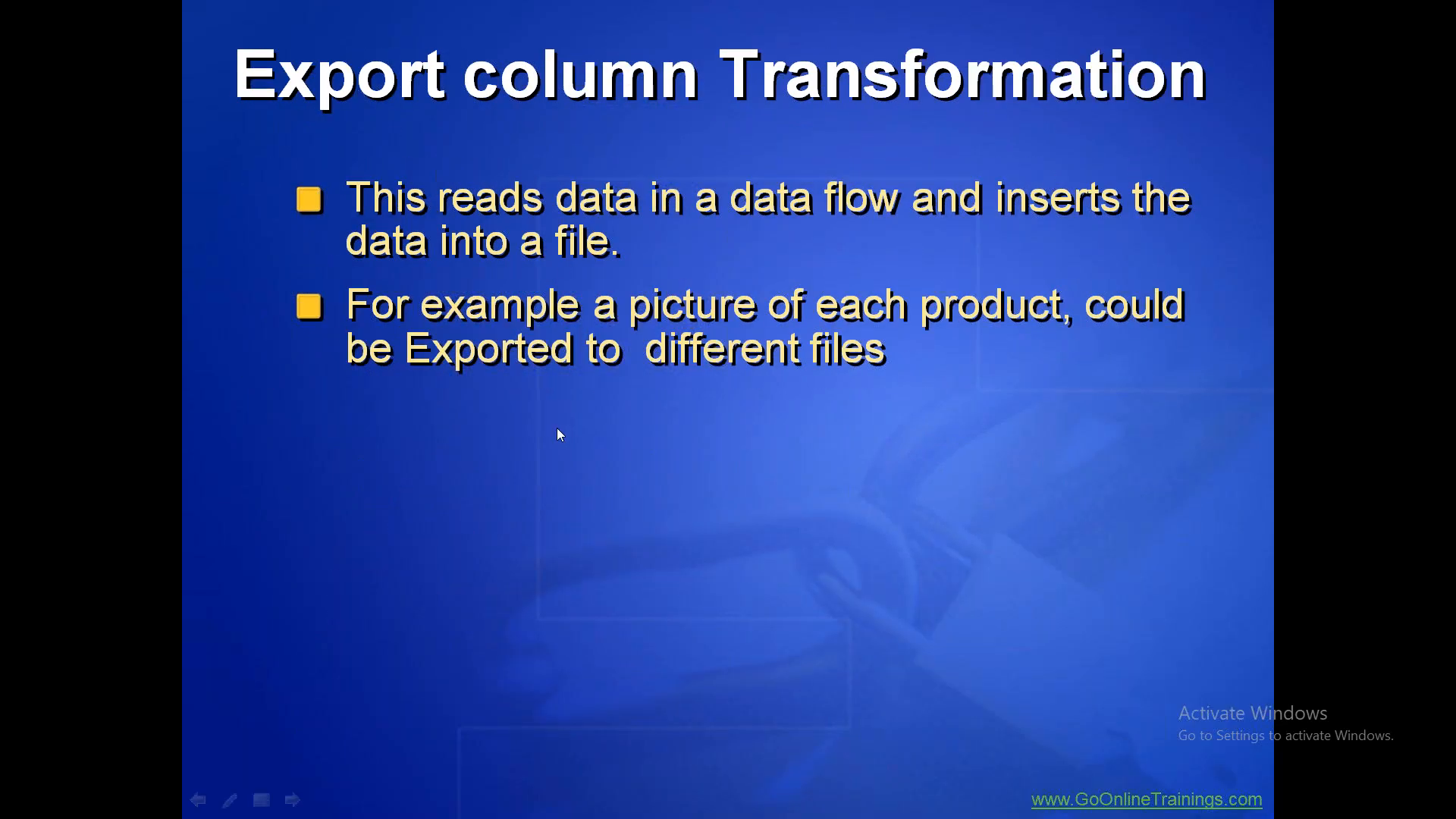
pyautogui.press('Right')
pyautogui.press('Right')
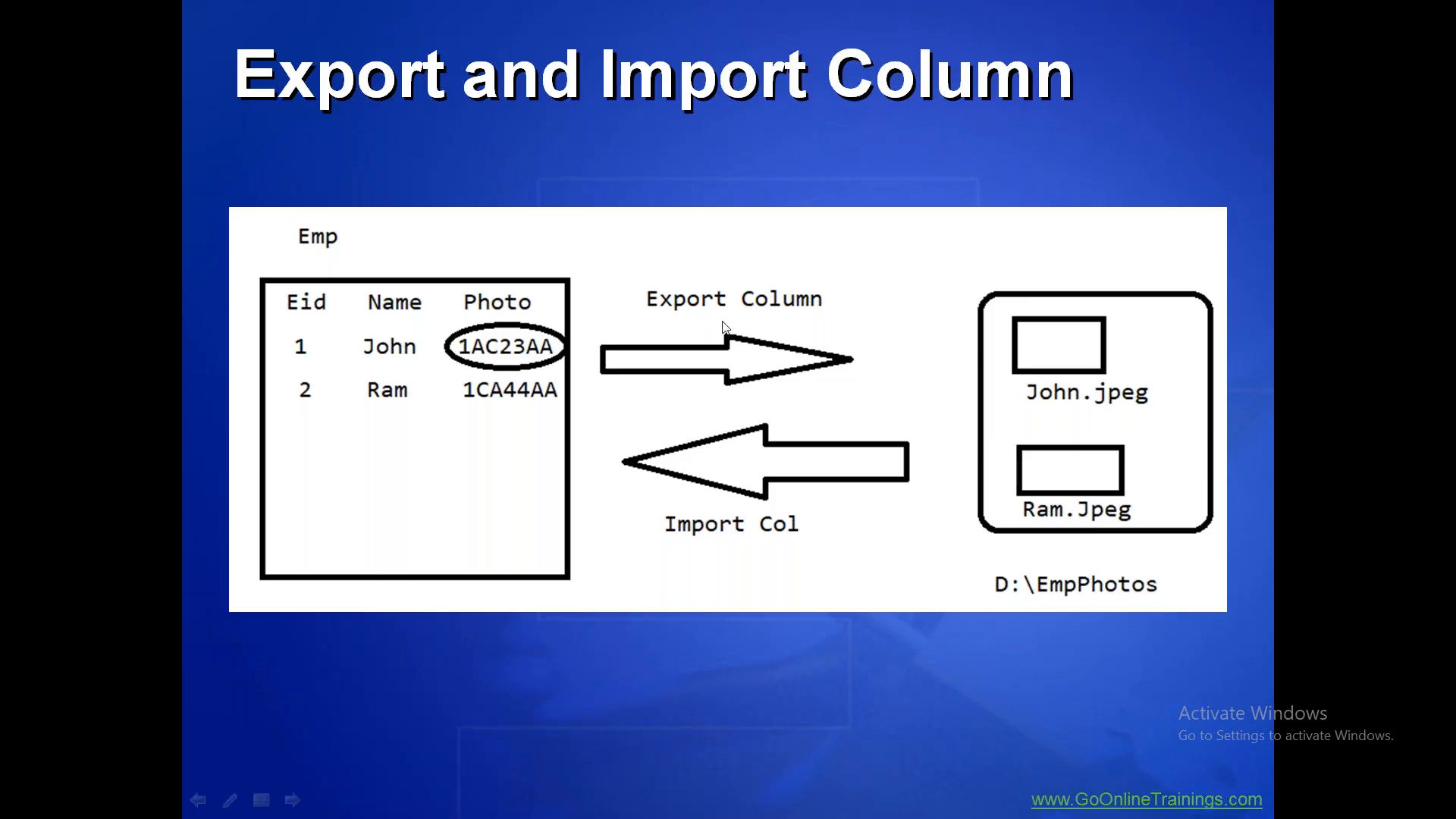
pyautogui.press('super')
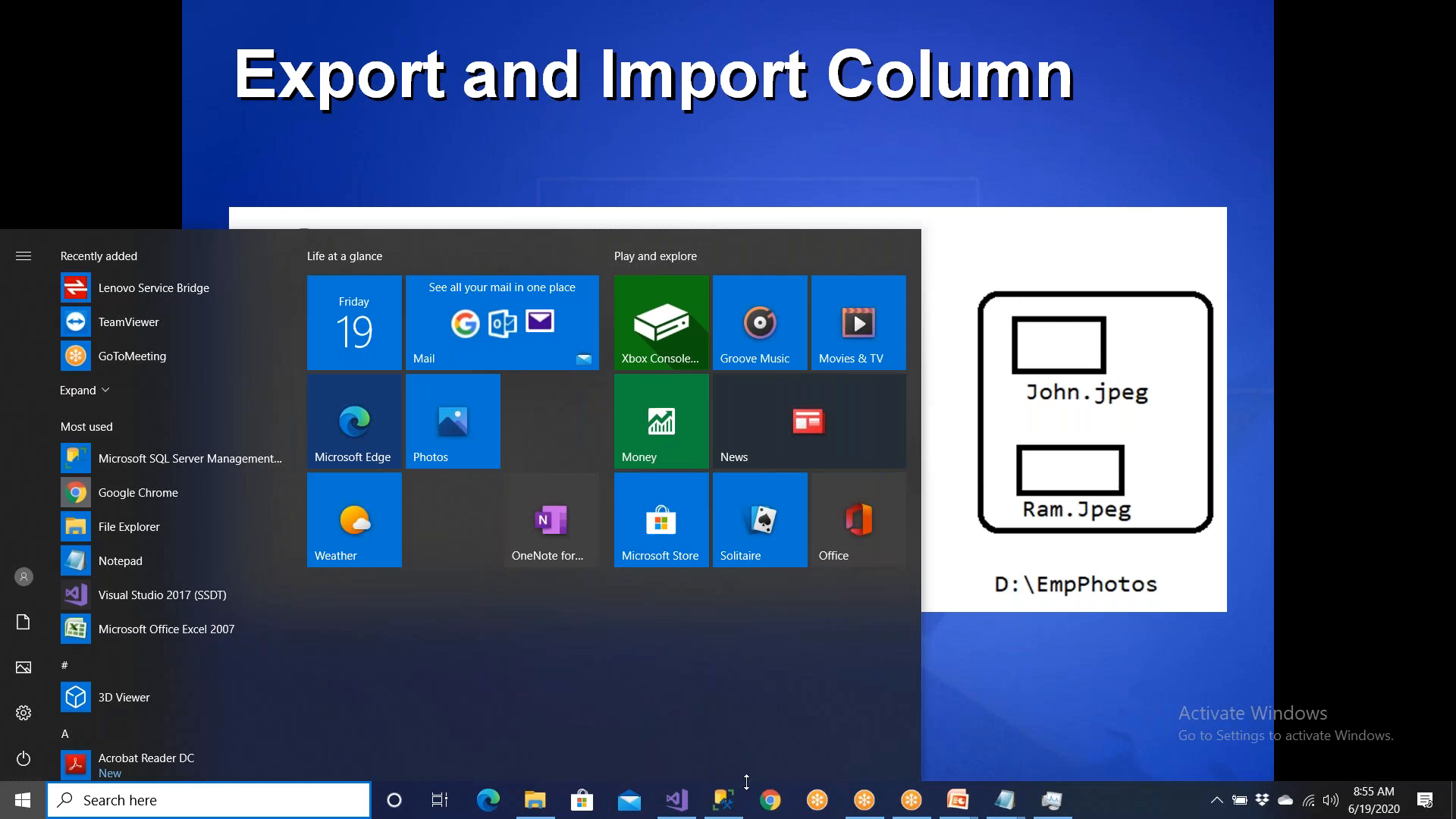
pyautogui.click(1038, 654)
pyautogui.click(1038, 654)
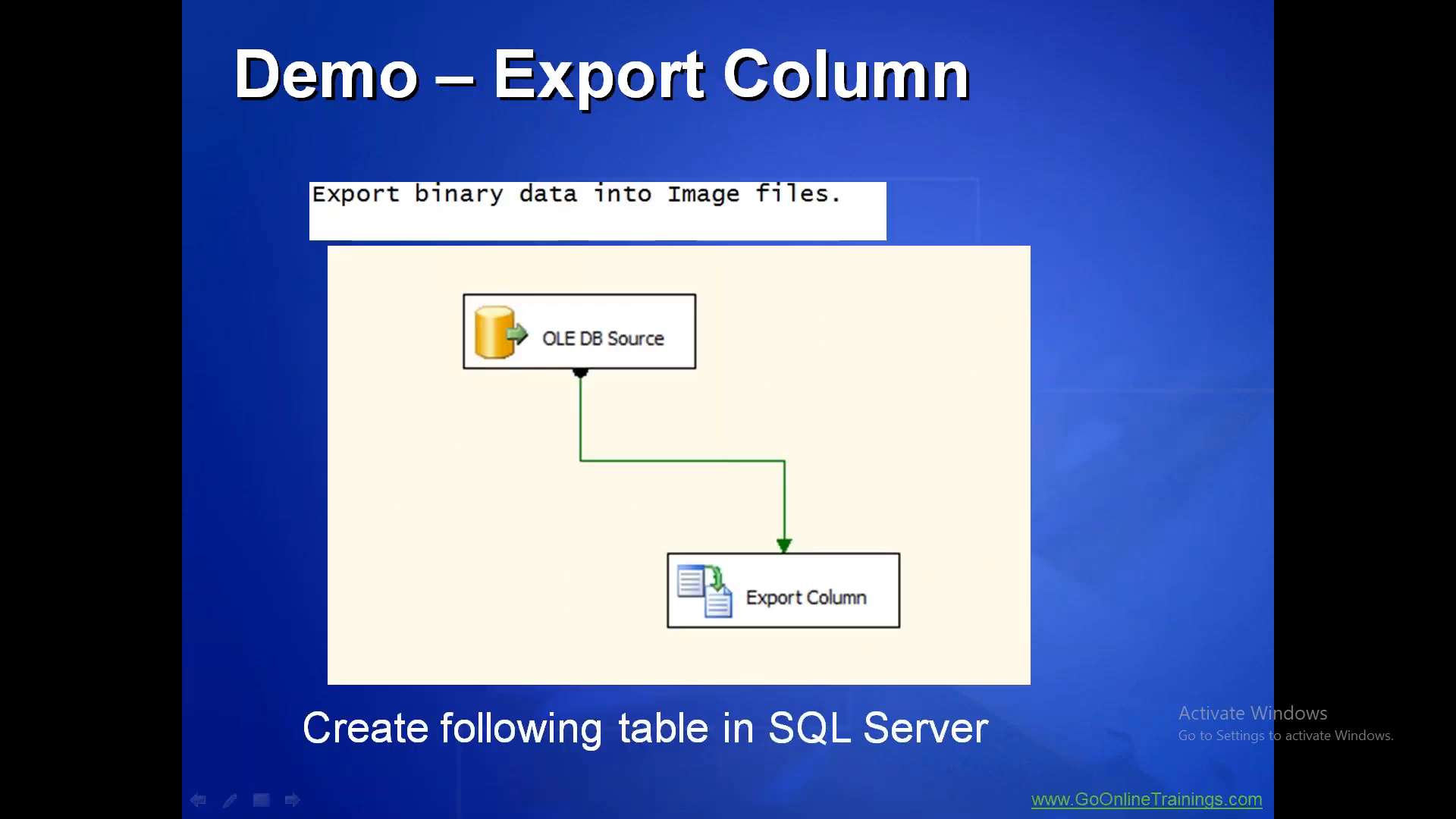
pyautogui.press('super')
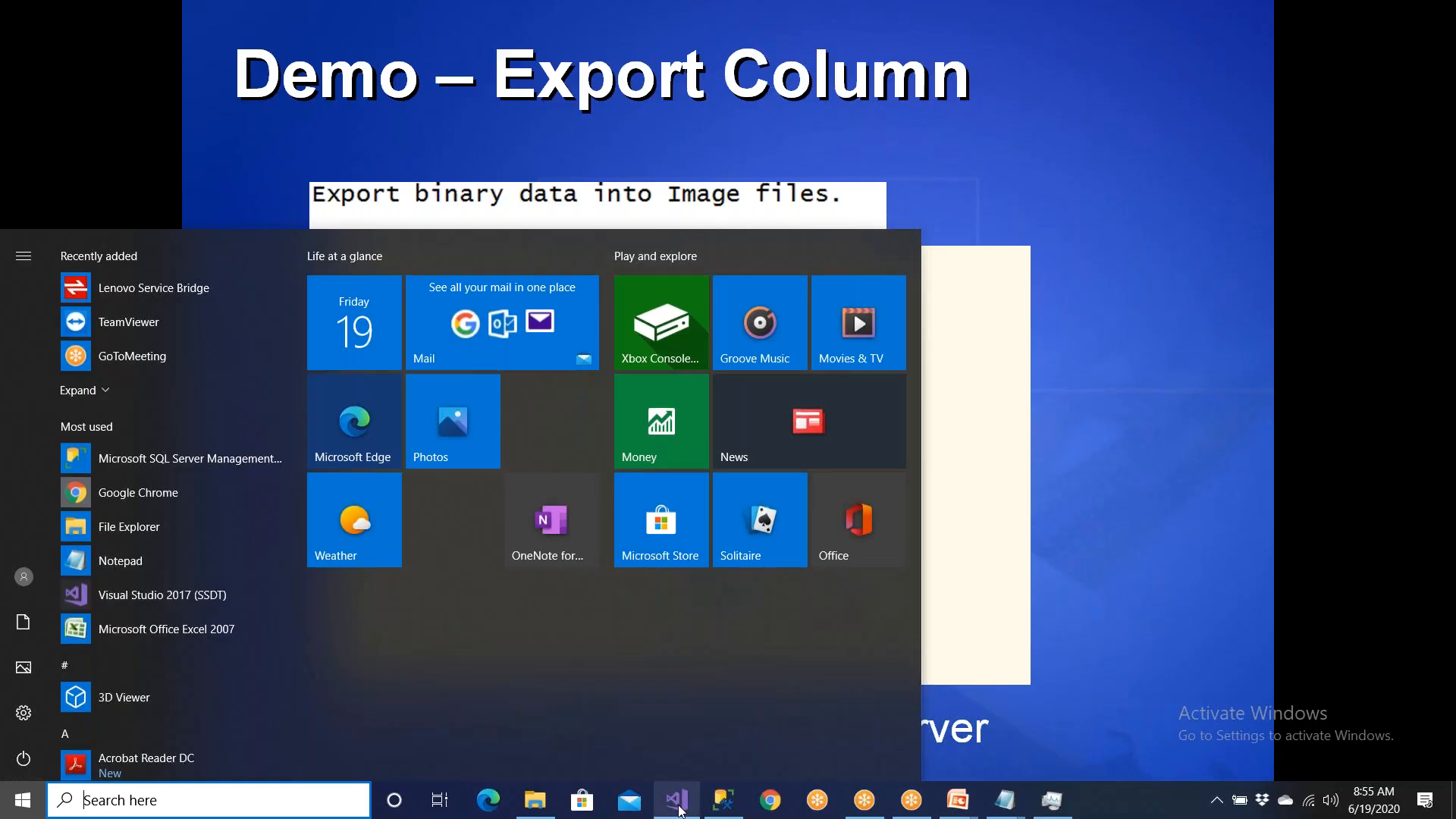
# - Switch to Visual Studio and add a new SSIS package to the project
pyautogui.click(681, 806)
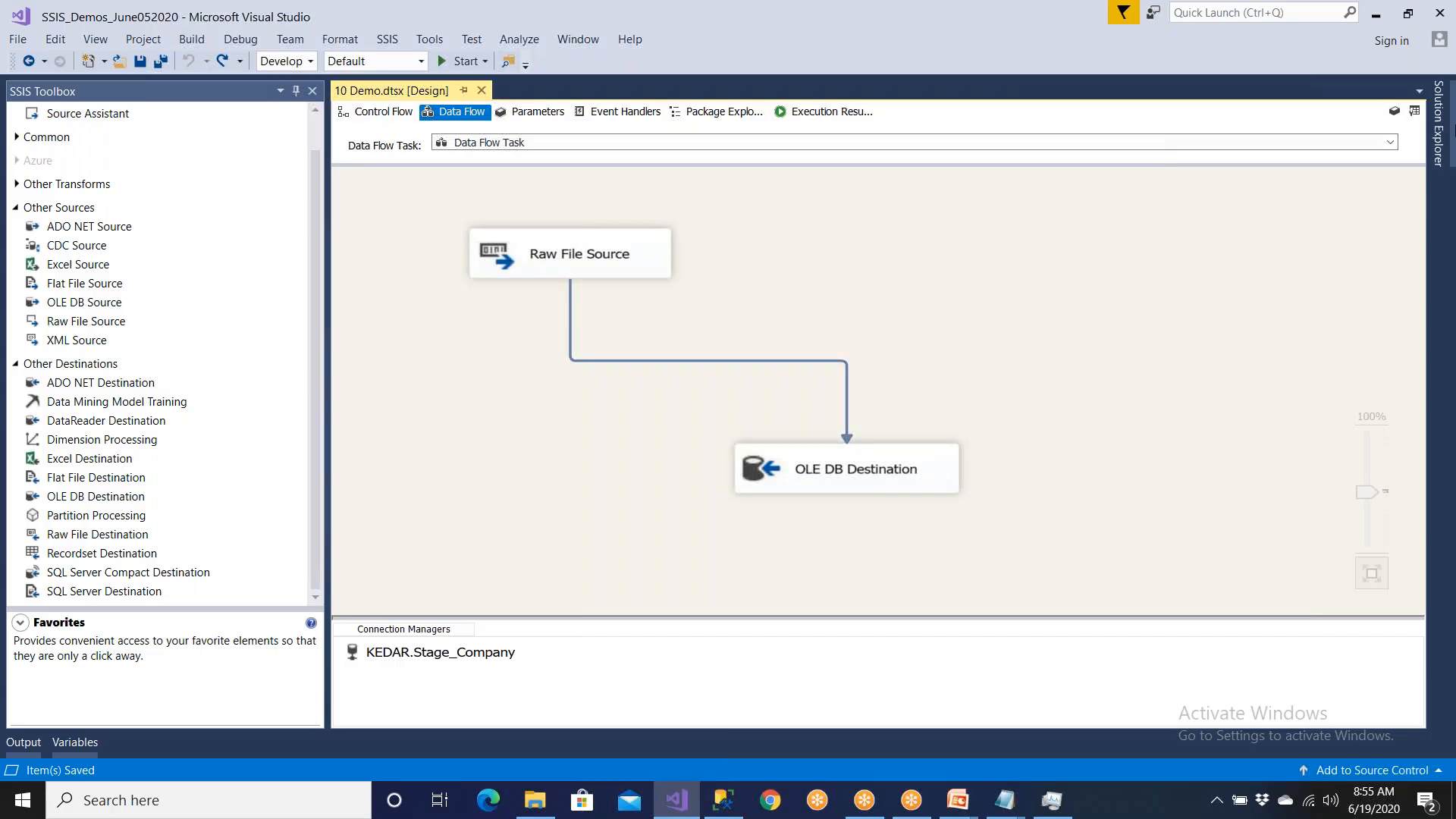
pyautogui.click(1439, 126)
pyautogui.click(1265, 235)
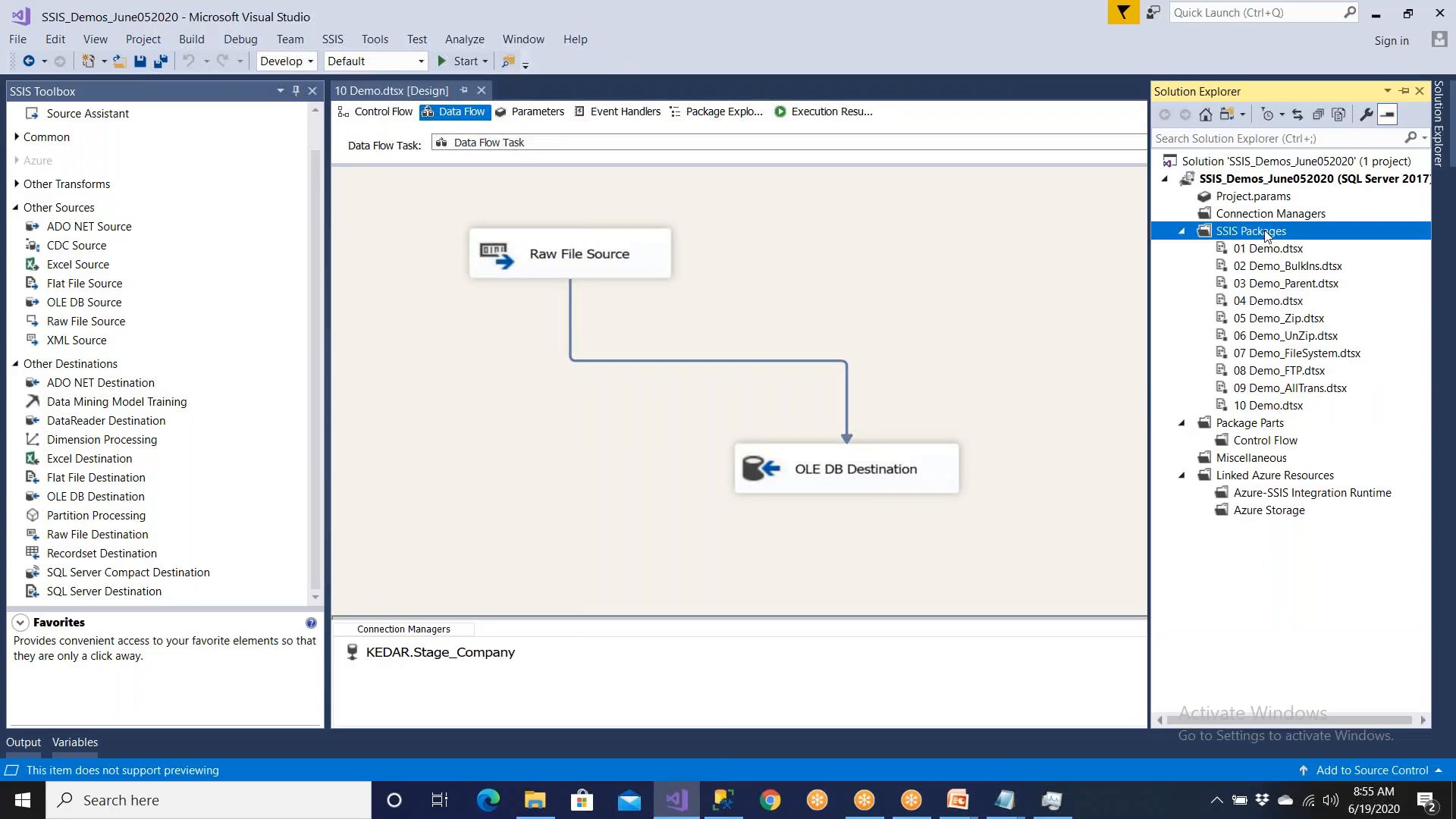
pyautogui.rightClick(1265, 235)
pyautogui.click(1123, 243)
# - Rename the new package 11 Demo_Images.dtsx
pyautogui.click(1271, 426)
pyautogui.press('F2')
pyautogui.write('11 ')
pyautogui.write('Demo')
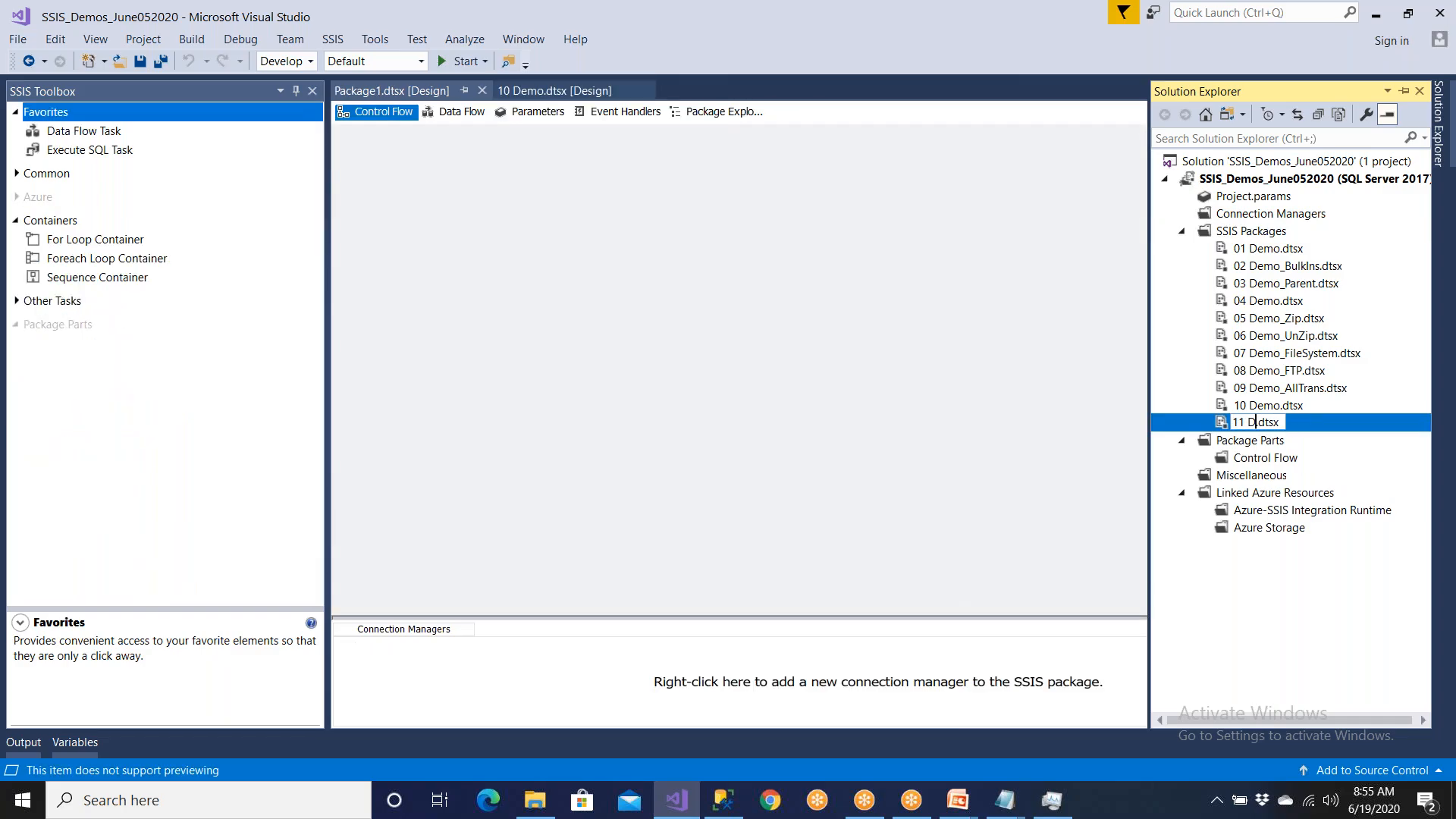
pyautogui.write('_Imah')
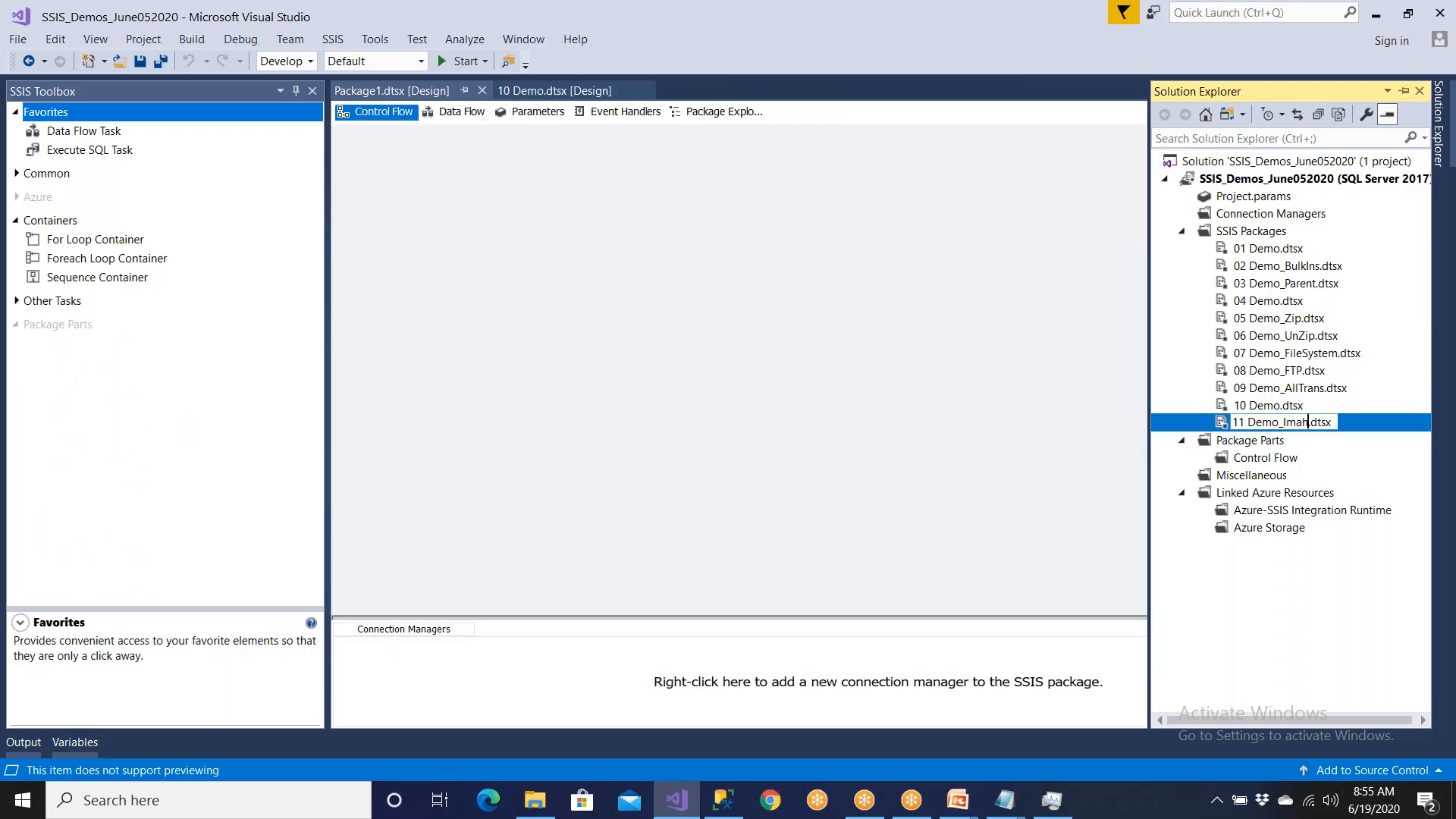
pyautogui.press('BackSpace')
pyautogui.press('BackSpace')
pyautogui.press('BackSpace')
pyautogui.write('Images')
pyautogui.press('Return')
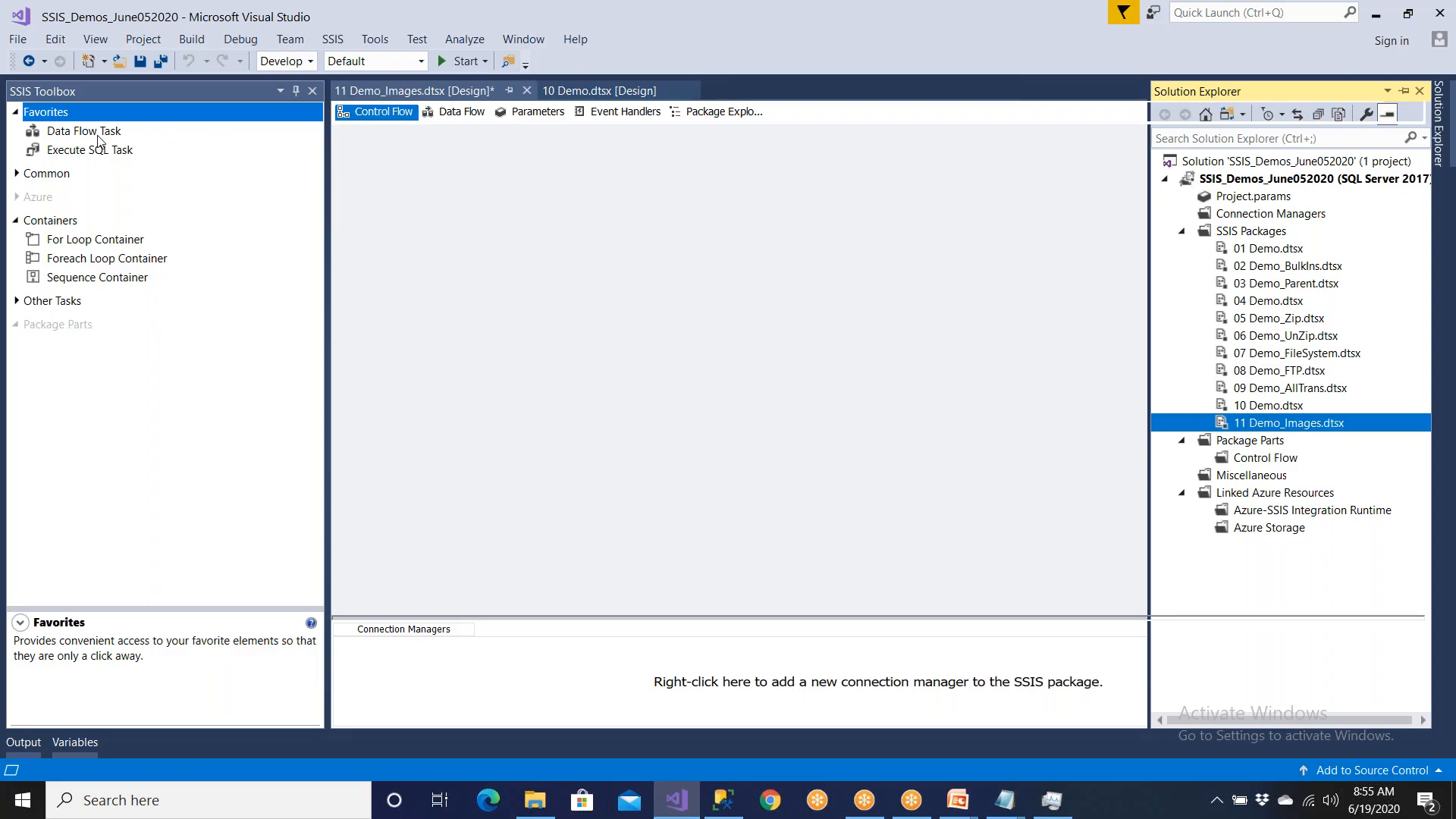
# - Add a Data Flow Task to the control flow and place an OLE DB Source in its data flow
pyautogui.moveTo(98, 141); pyautogui.dragTo(560, 254)
pyautogui.doubleClick(559, 256)
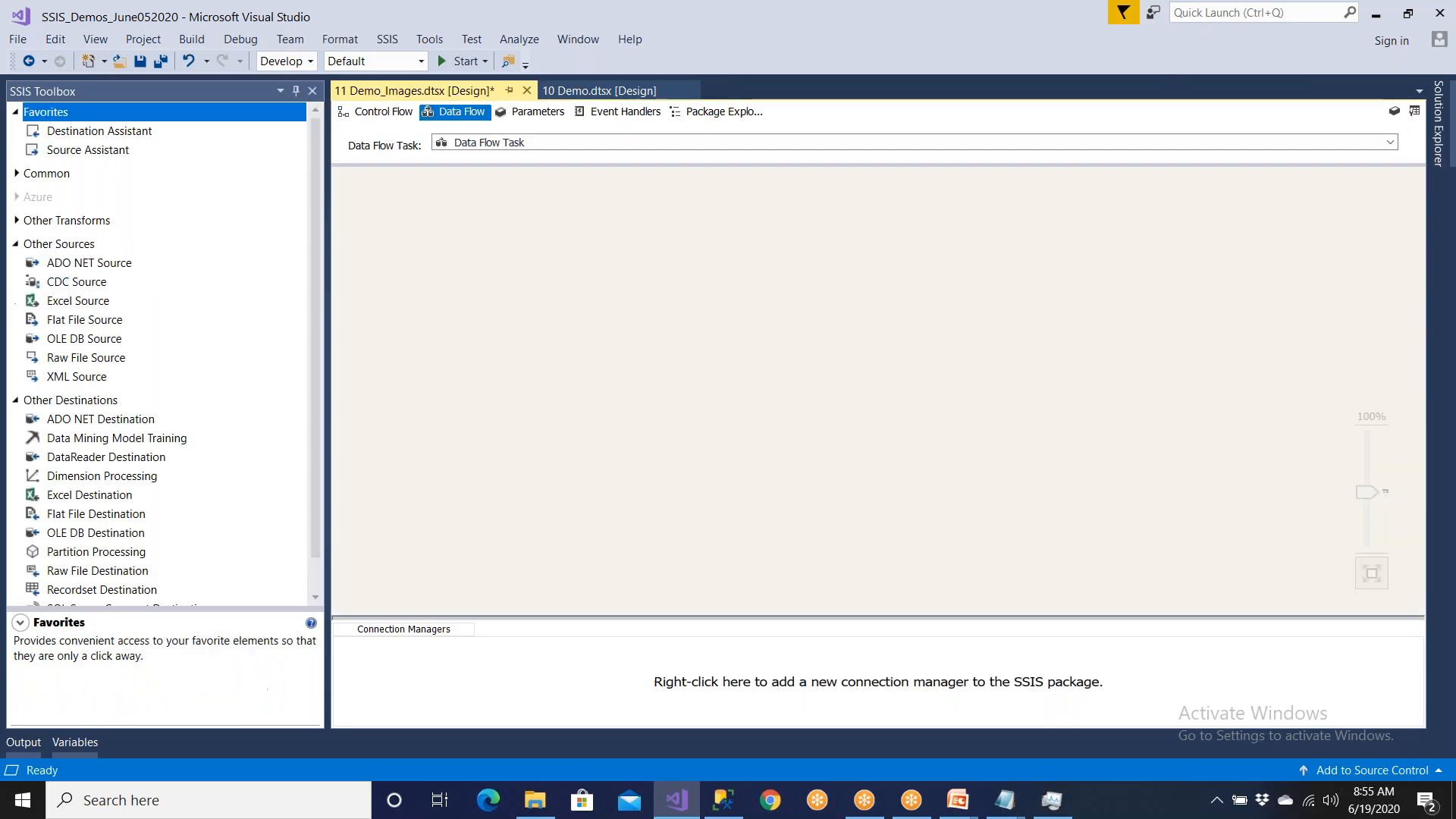
pyautogui.click(16, 113)
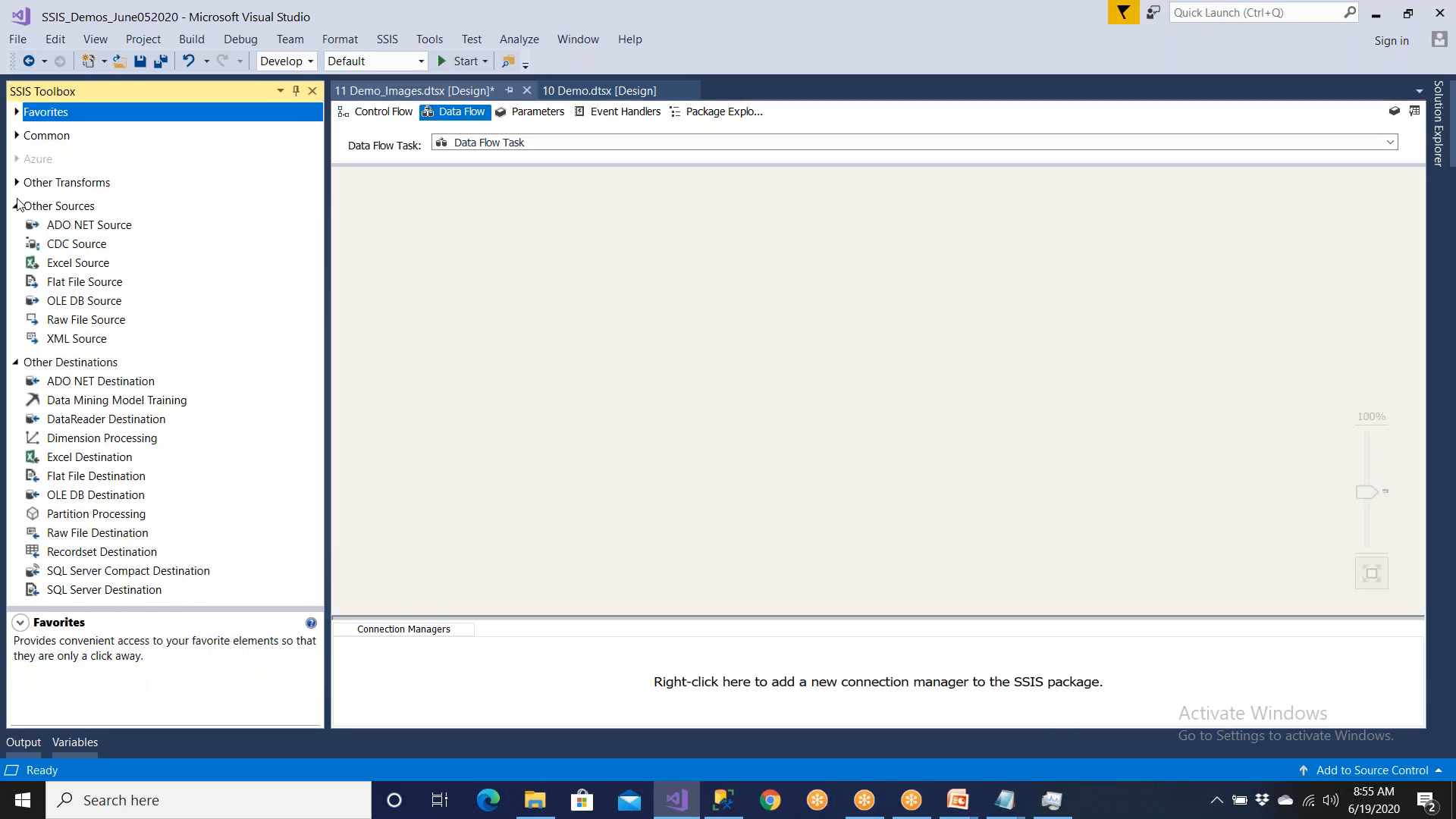
pyautogui.moveTo(97, 301); pyautogui.dragTo(594, 296)
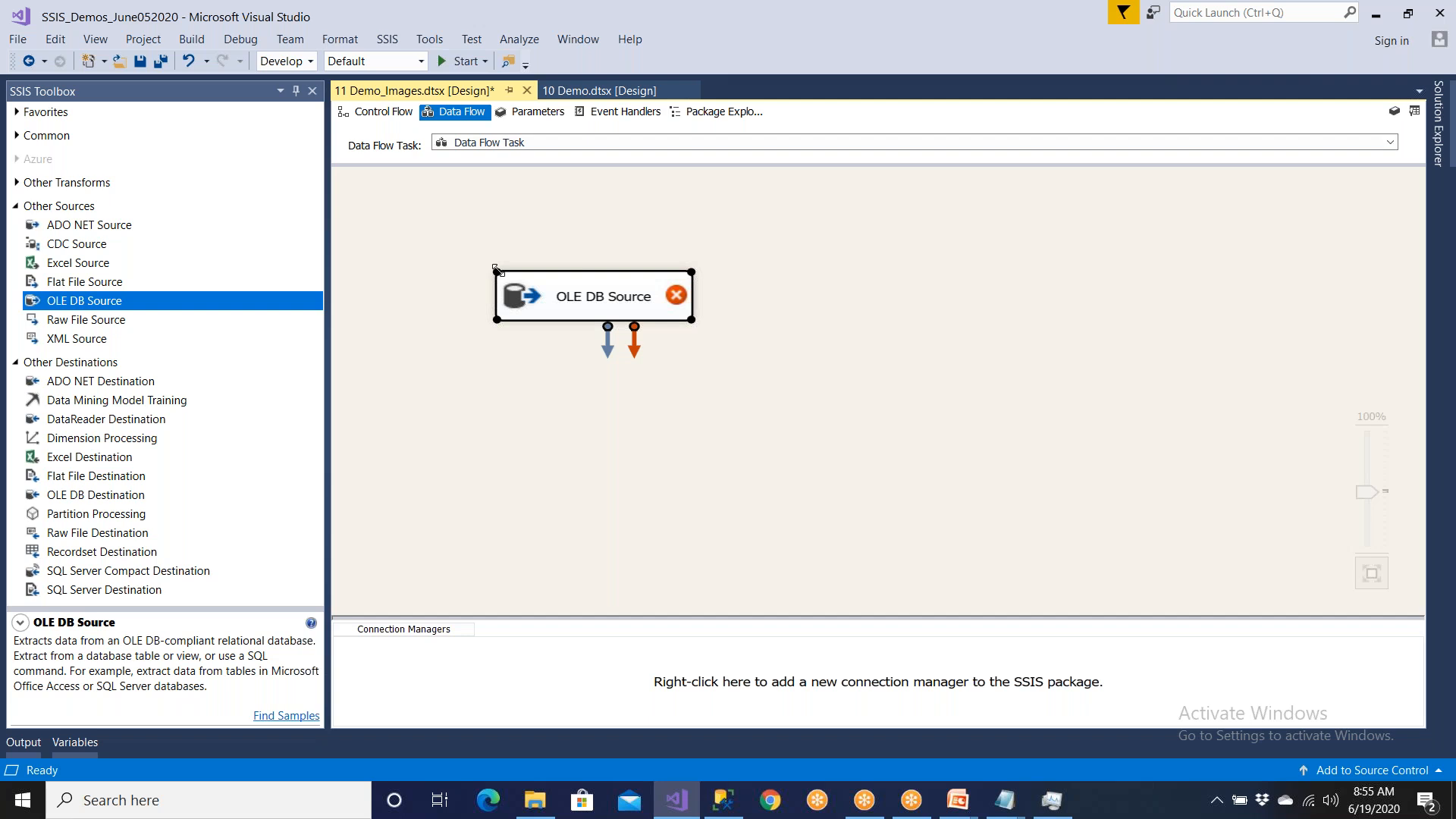
pyautogui.click(596, 373)
pyautogui.click(621, 316)
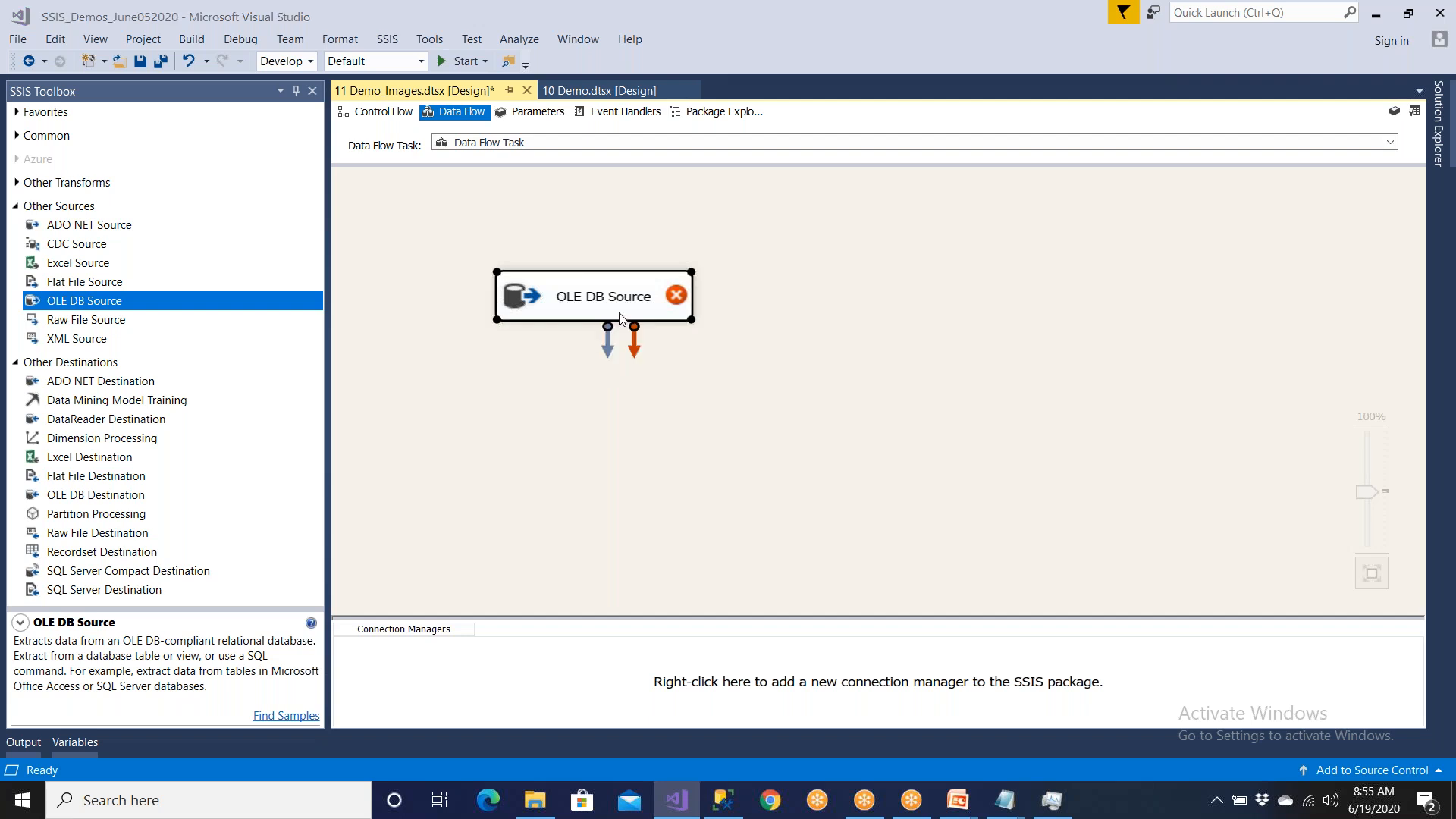
# - Open the connection configuration of the OLE DB Source and delete the saved Stage_Company data connection
pyautogui.doubleClick(619, 317)
pyautogui.click(998, 290)
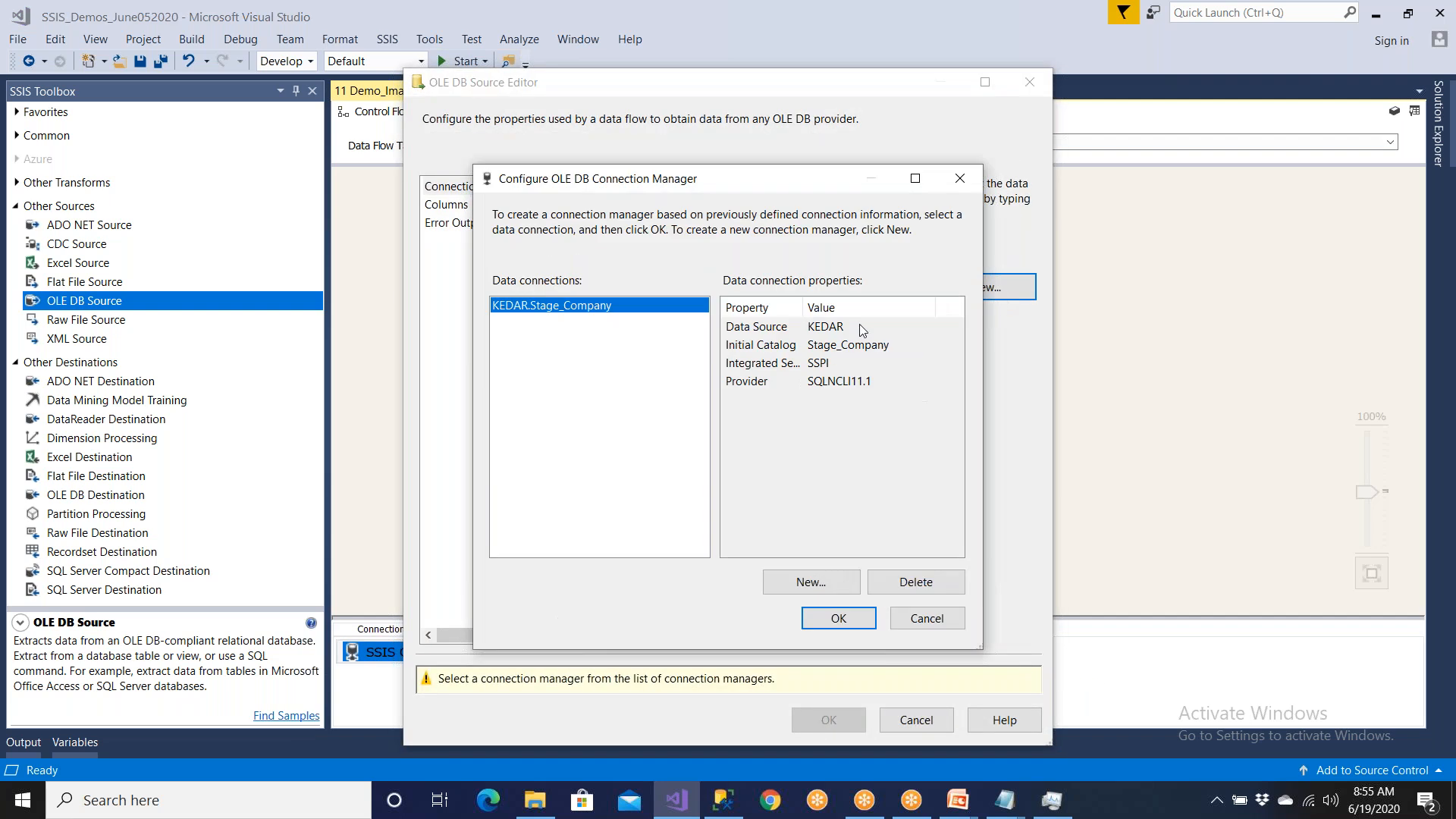
pyautogui.click(892, 585)
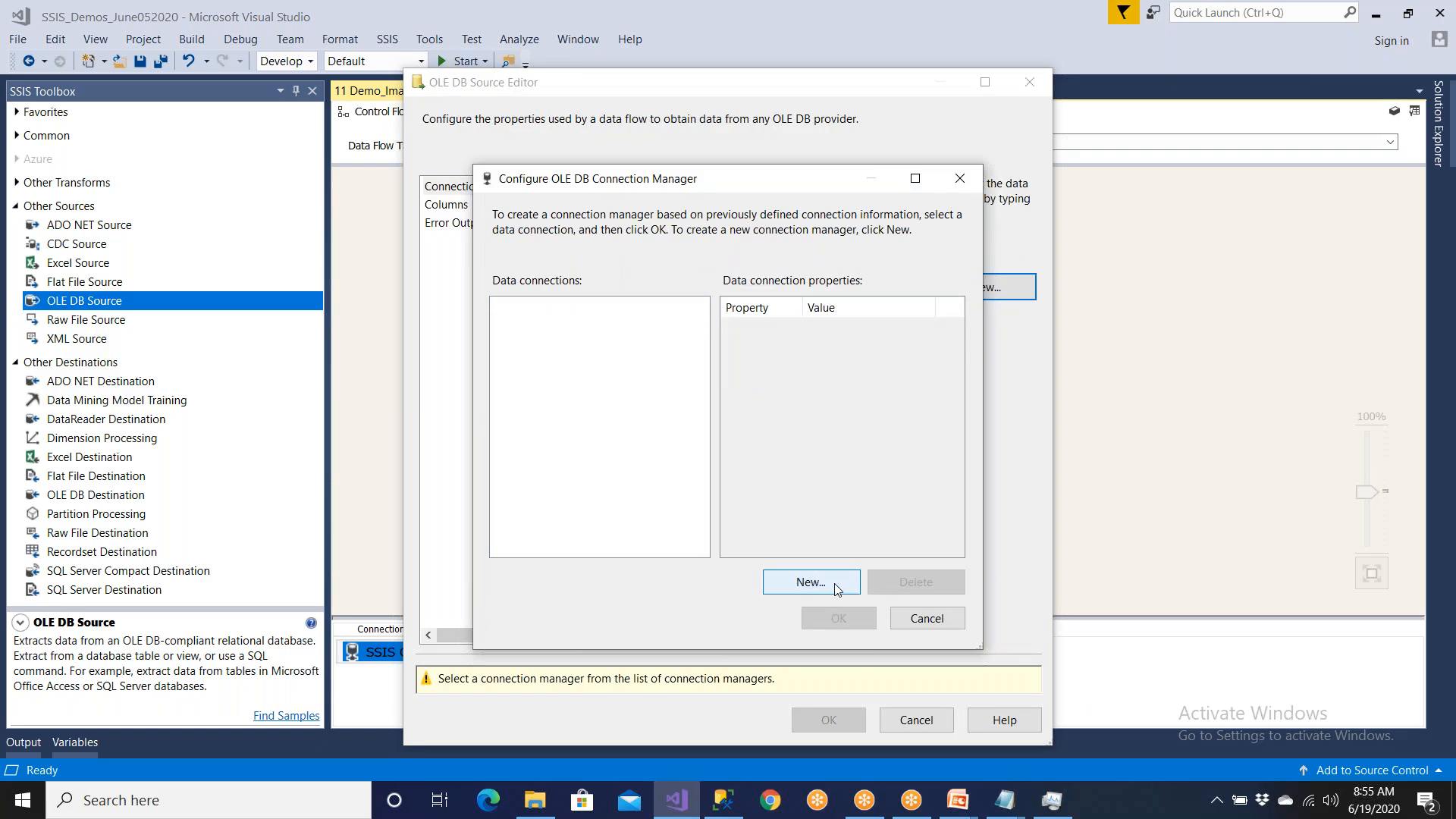
# - Create and assign an OLE DB connection to AdventureWorks on server "." with Windows Authentication, testing the server connection before choosing the database
pyautogui.click(832, 586)
pyautogui.click(565, 207)
pyautogui.click(485, 667)
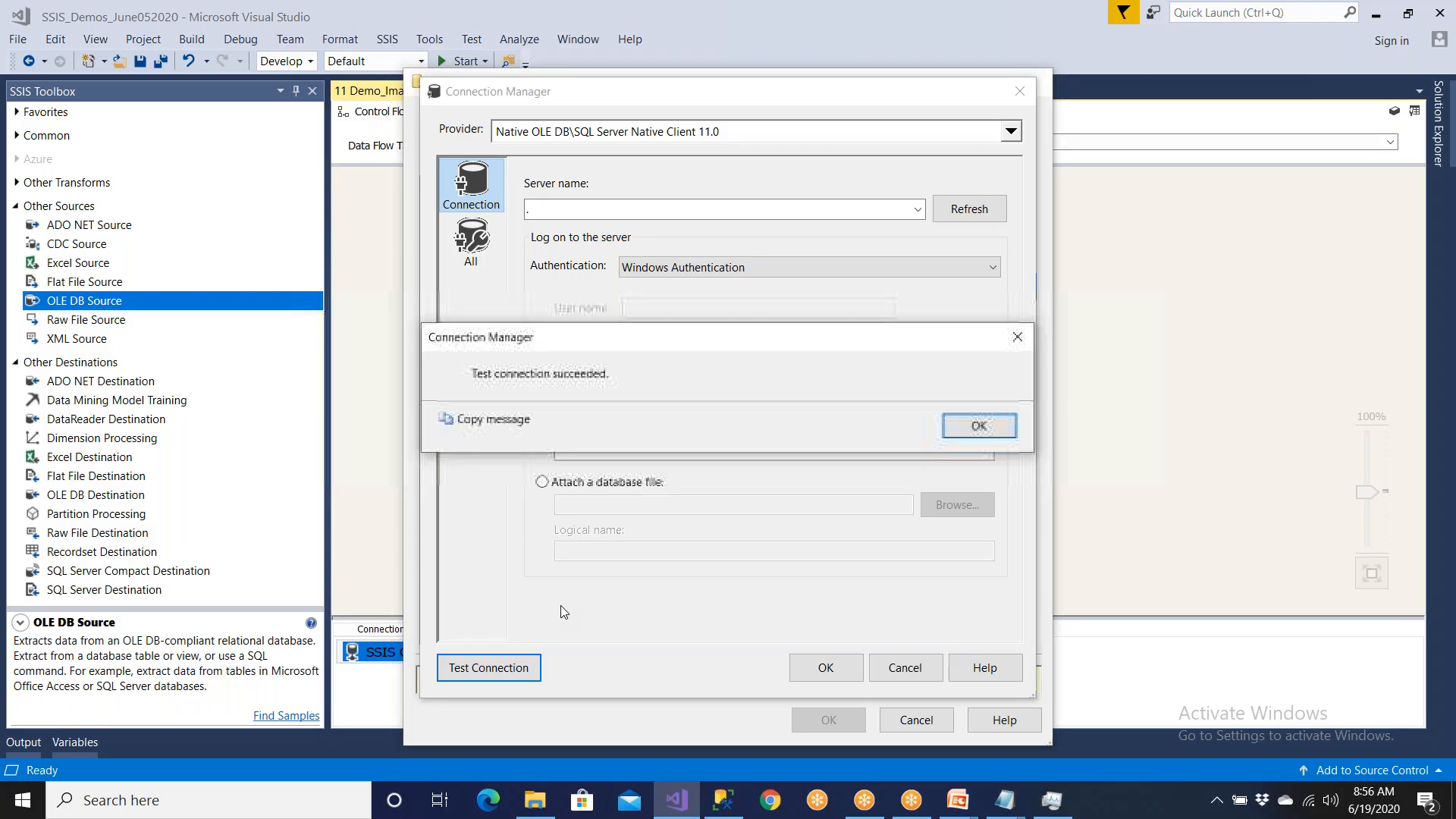
pyautogui.click(978, 425)
pyautogui.click(986, 450)
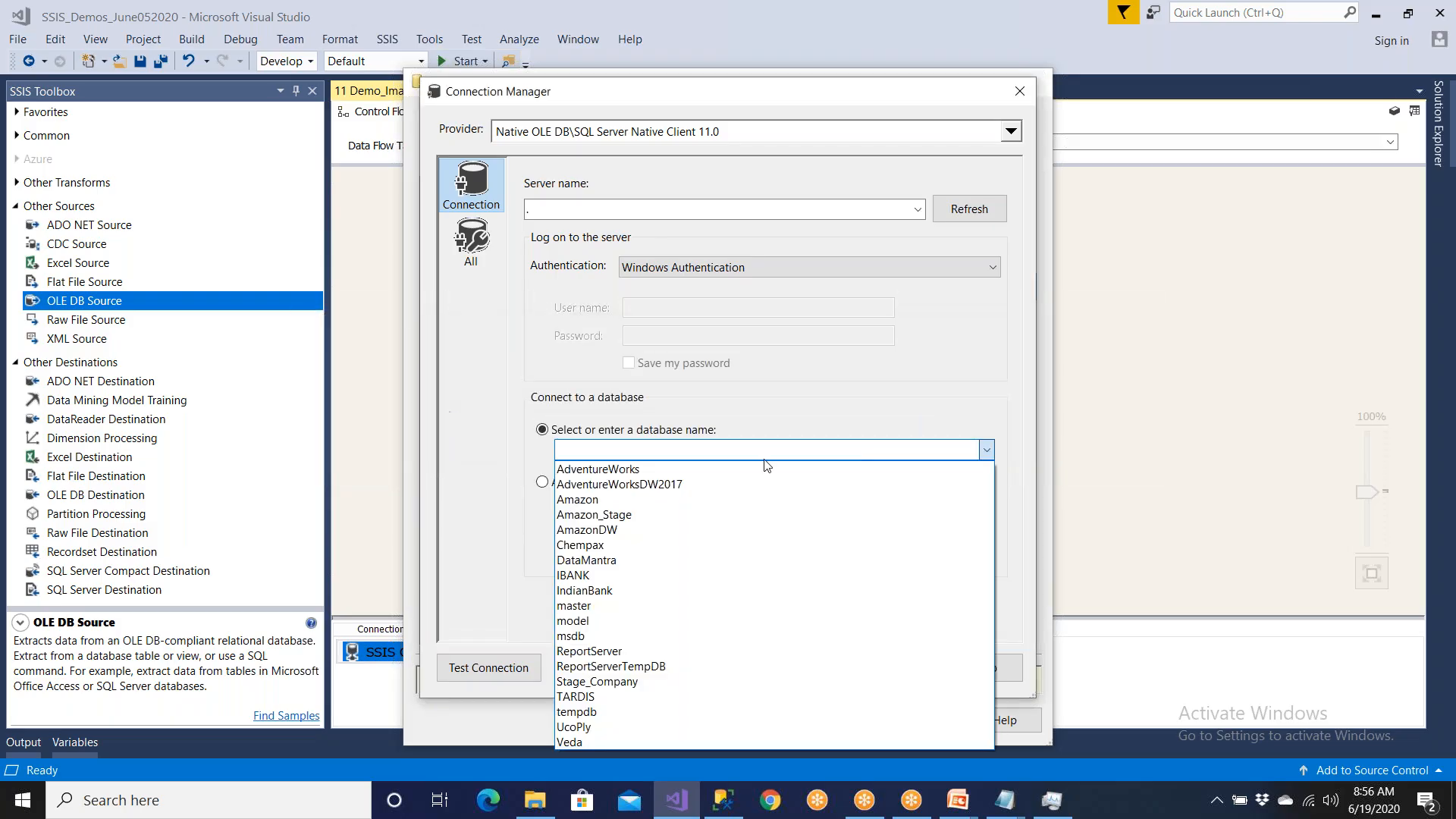
pyautogui.click(649, 470)
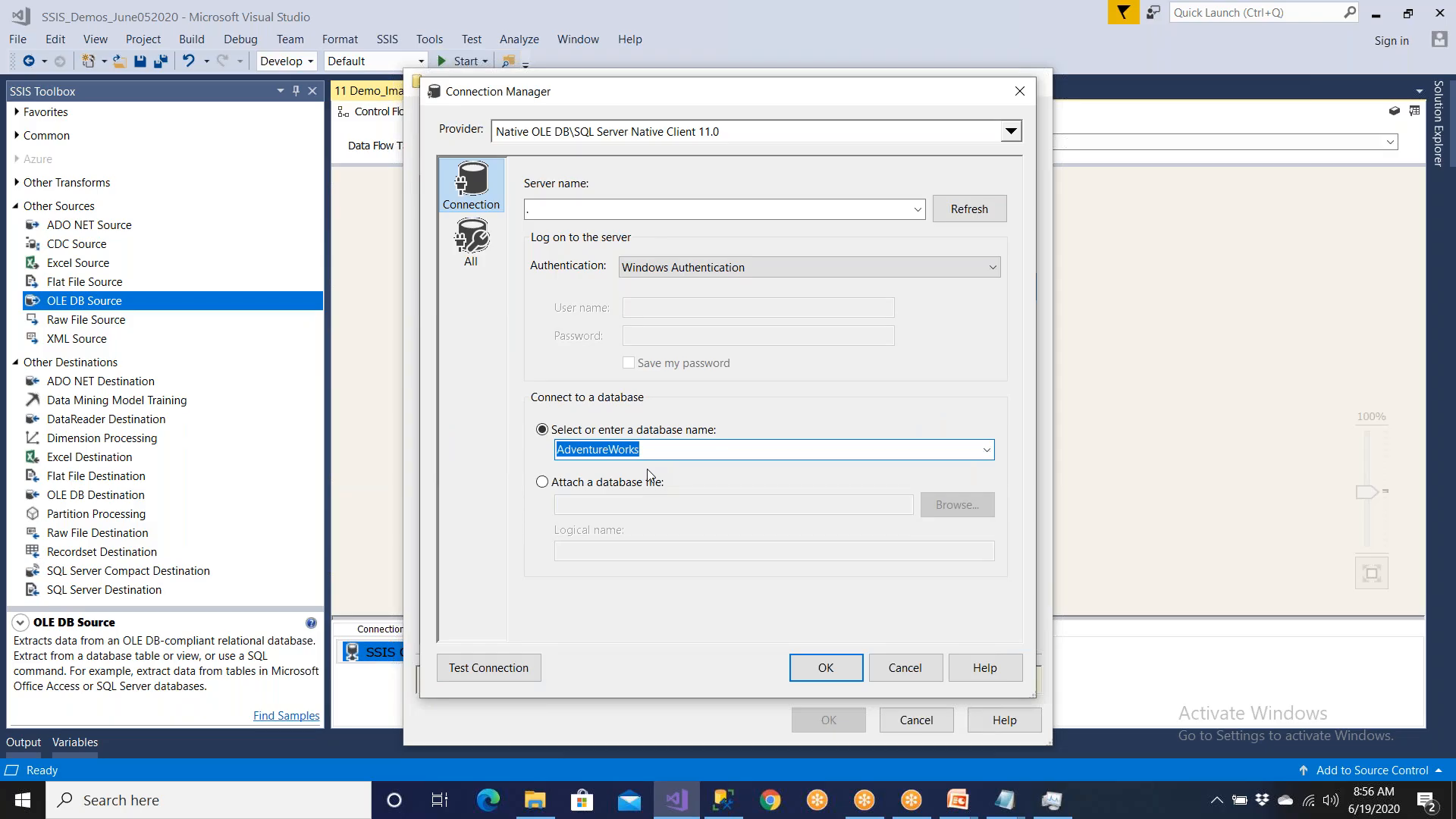
pyautogui.click(825, 677)
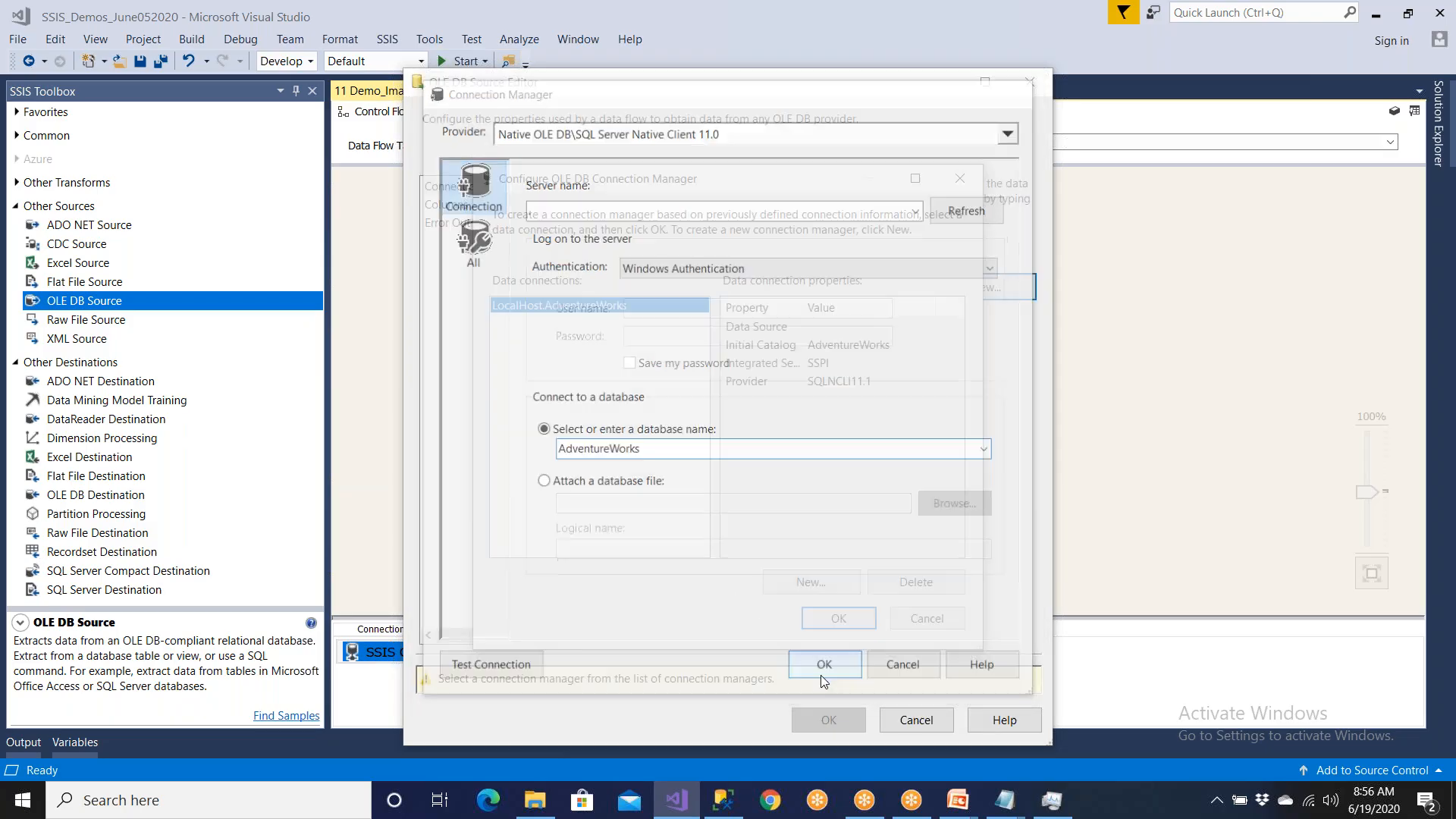
pyautogui.click(821, 619)
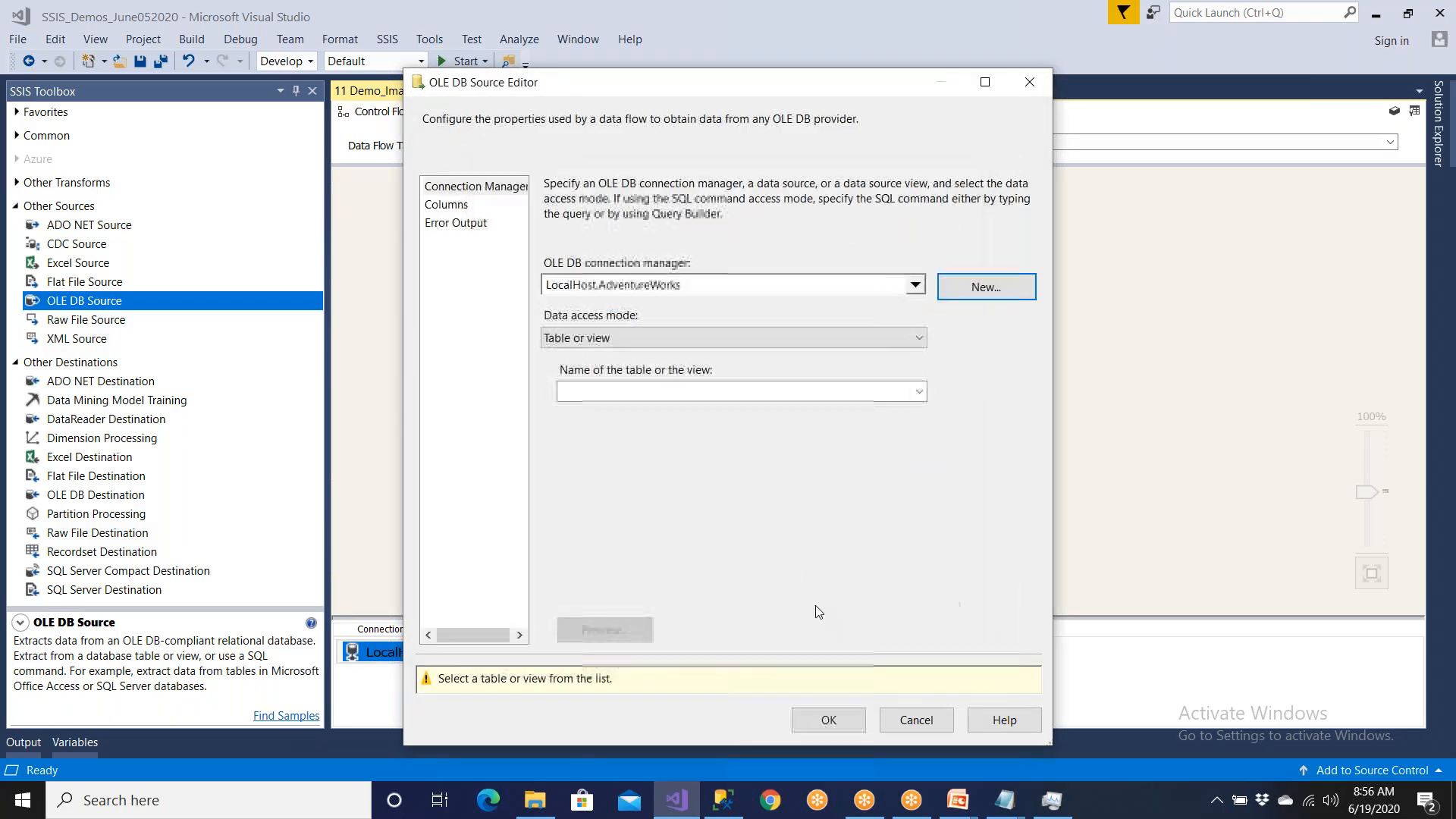
# - Try the SQL command access mode with a sample select query on emp filtered by city, and return to Table or view
pyautogui.click(664, 338)
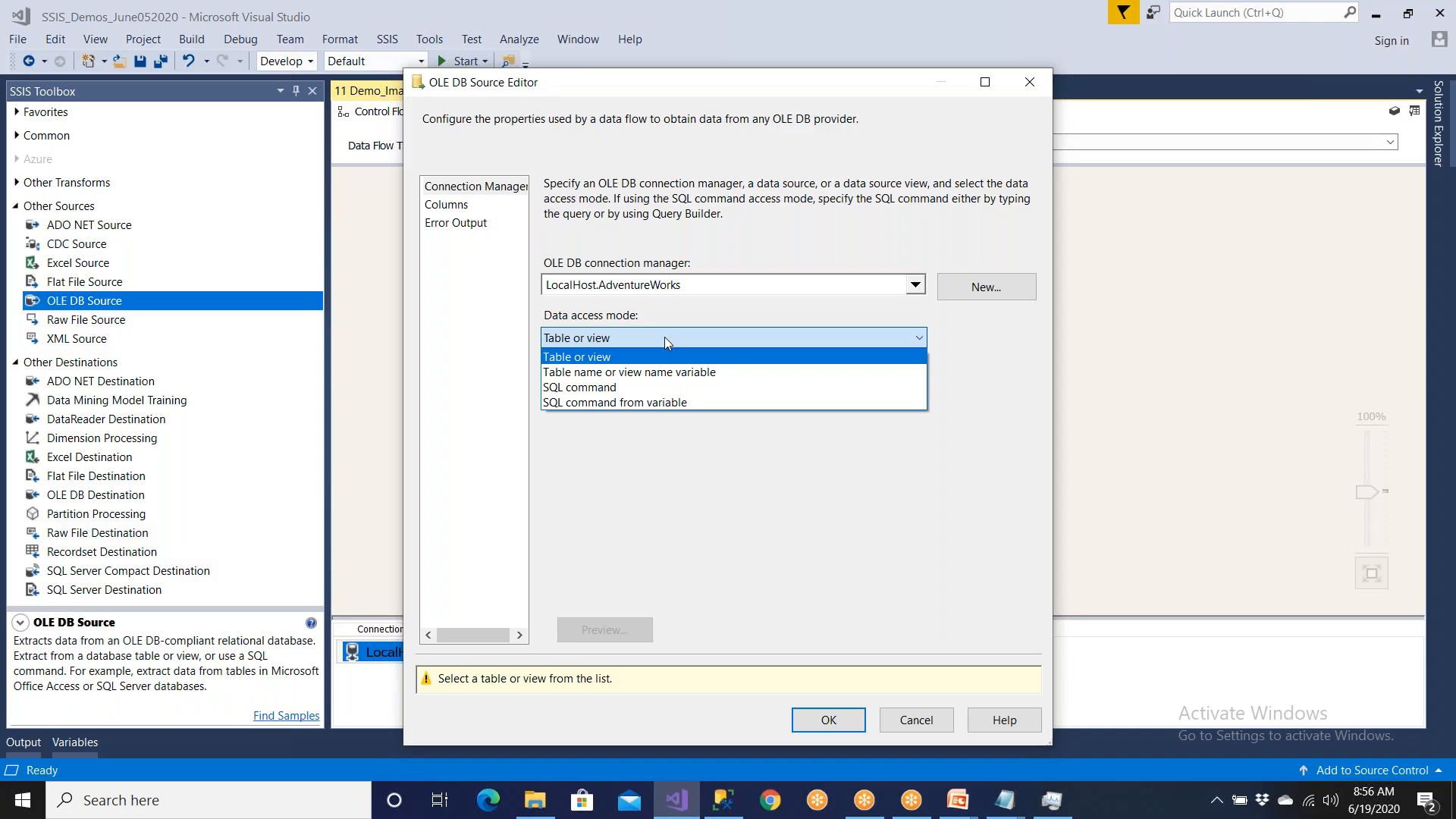
pyautogui.click(664, 337)
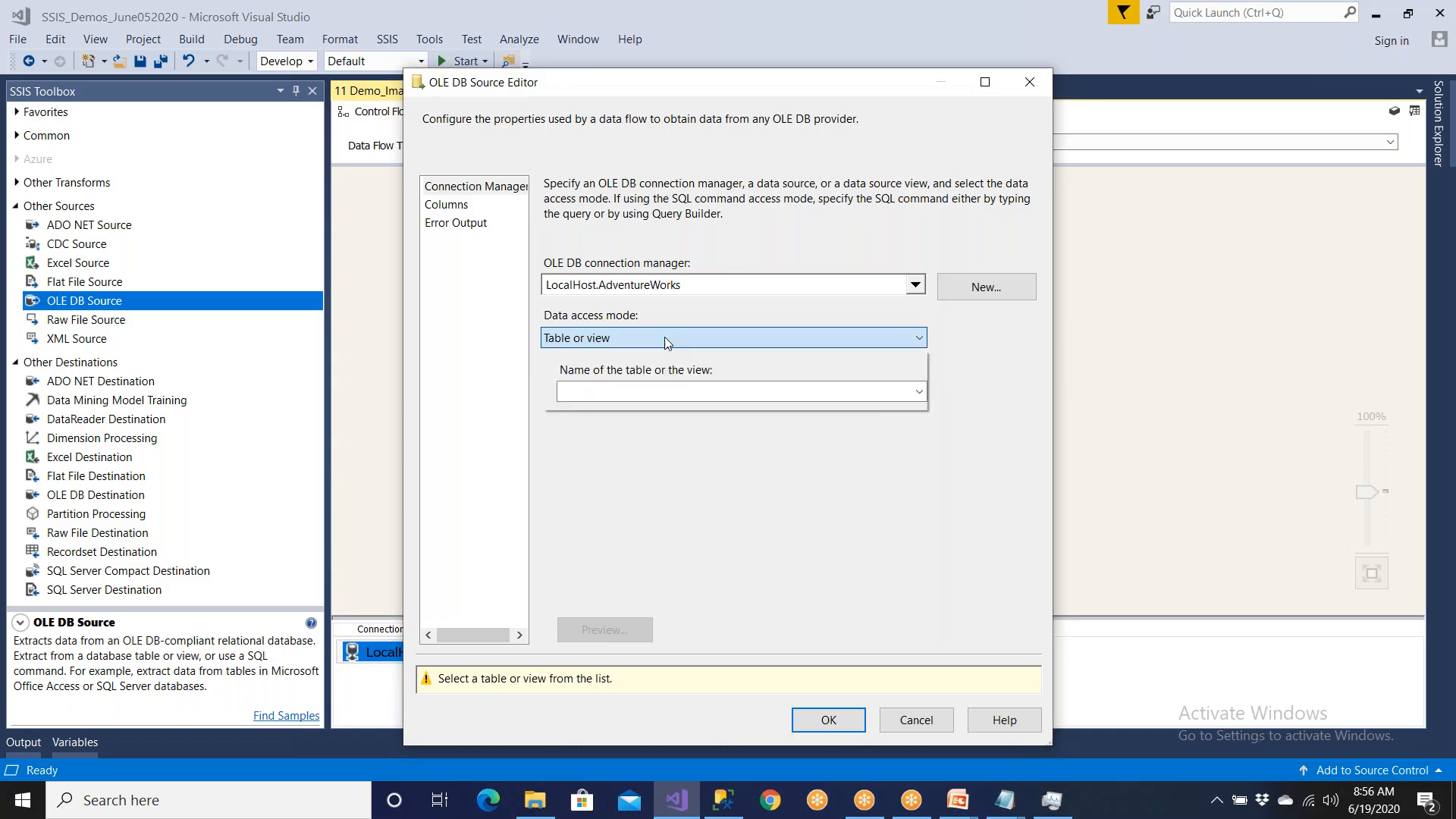
pyautogui.click(664, 337)
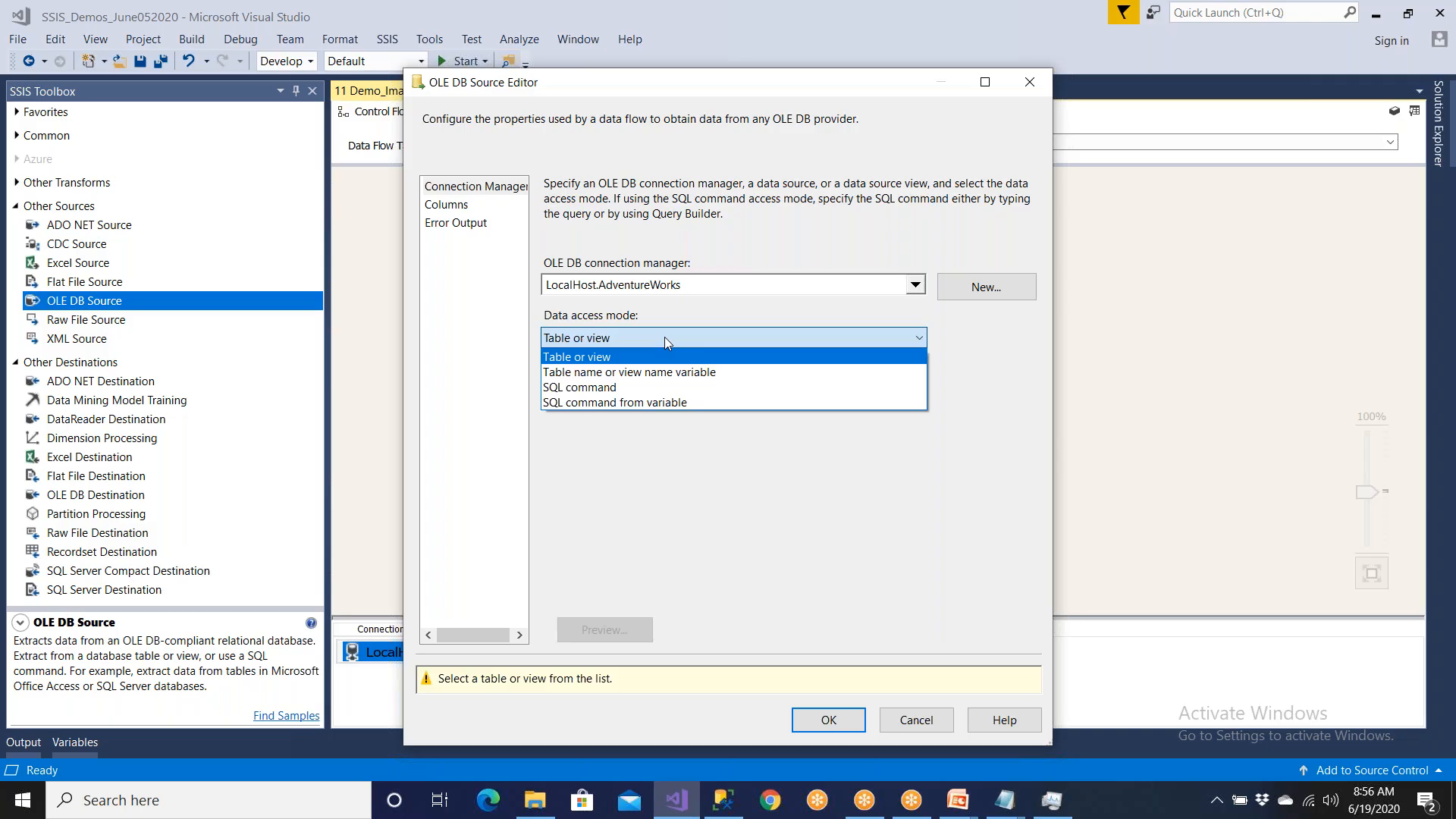
pyautogui.click(652, 389)
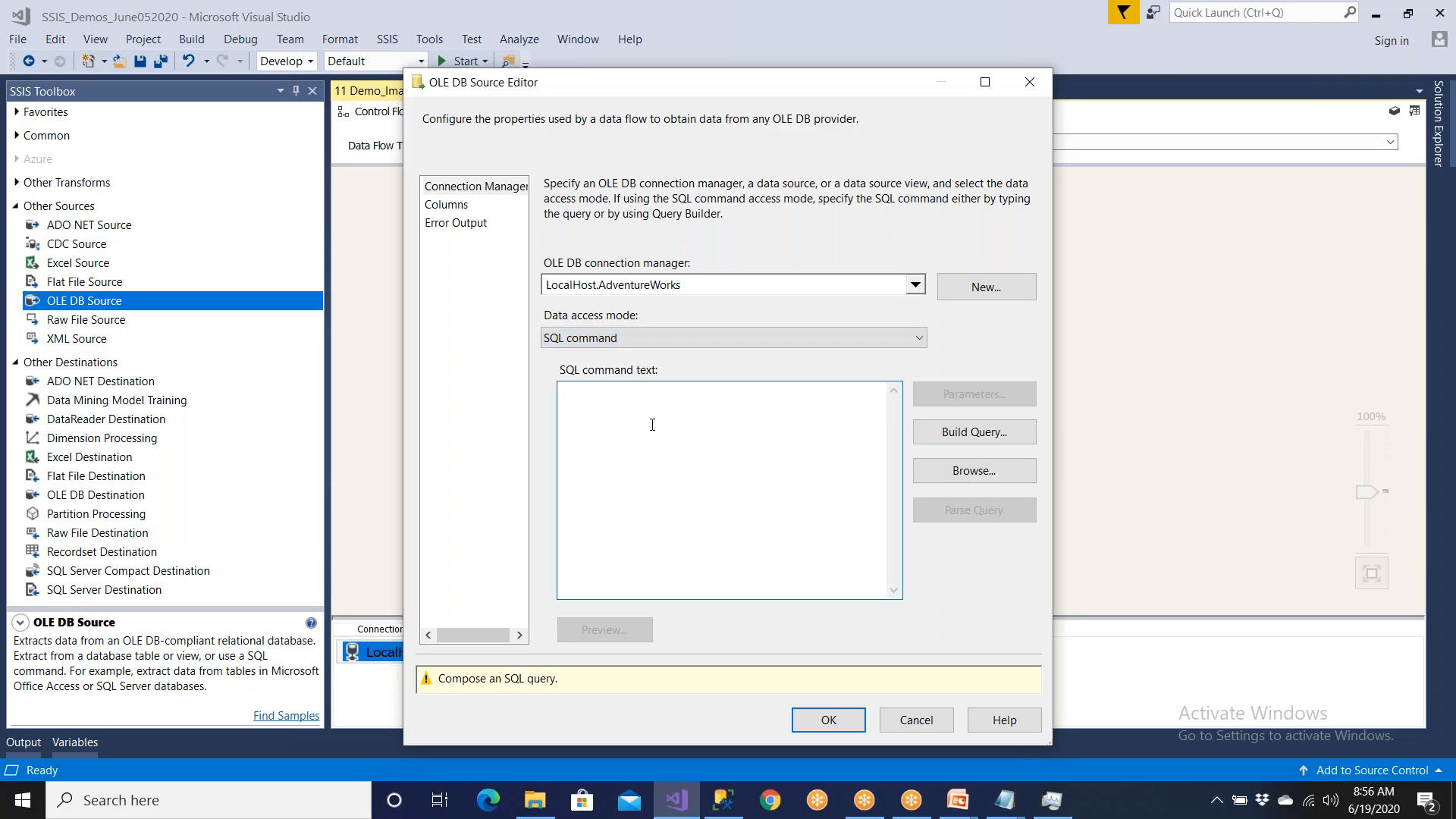
pyautogui.write("select * frmo emp where city = ''aa")
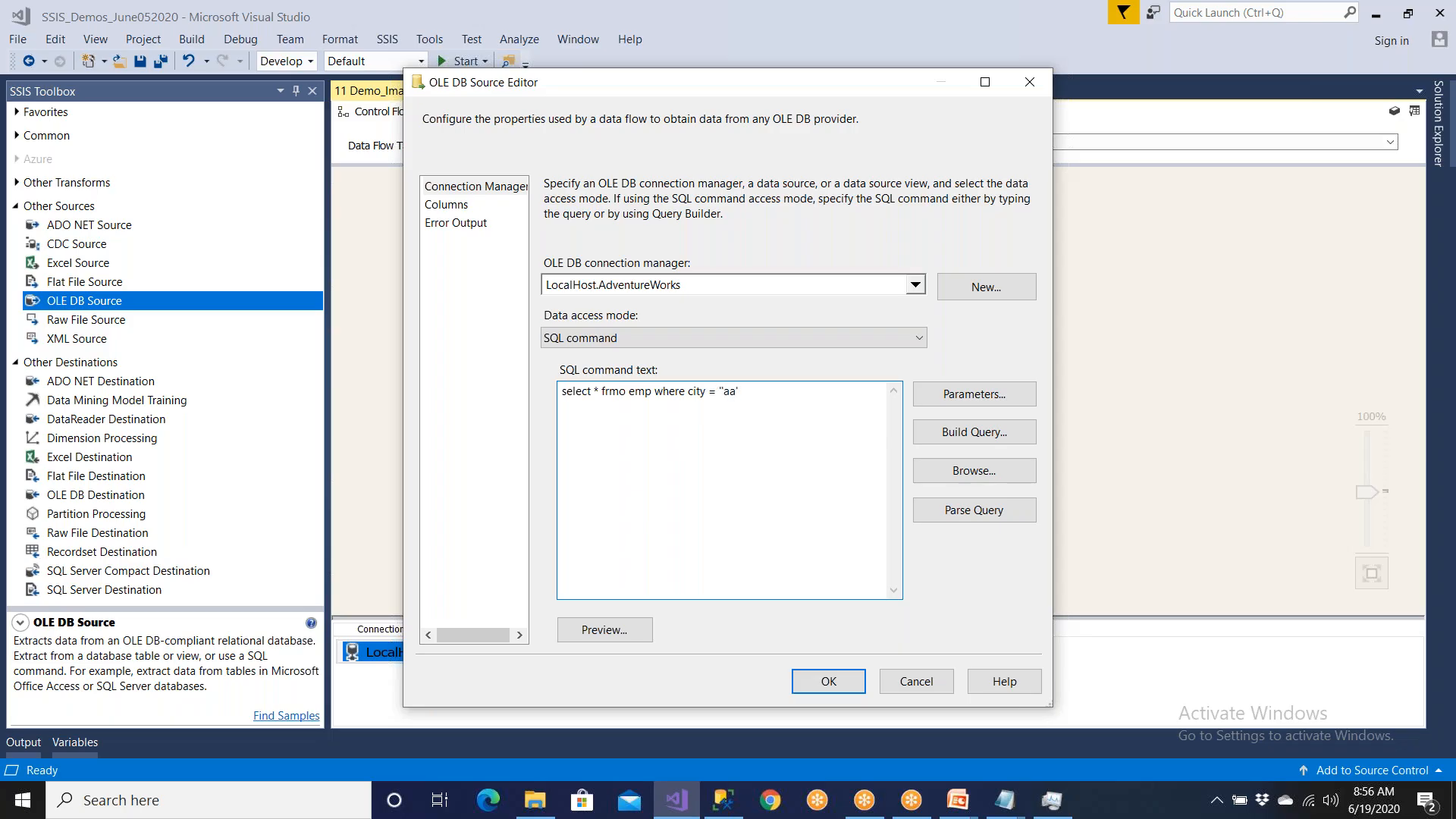
pyautogui.moveTo(751, 392); pyautogui.dragTo(582, 393)
pyautogui.click(682, 343)
pyautogui.click(658, 358)
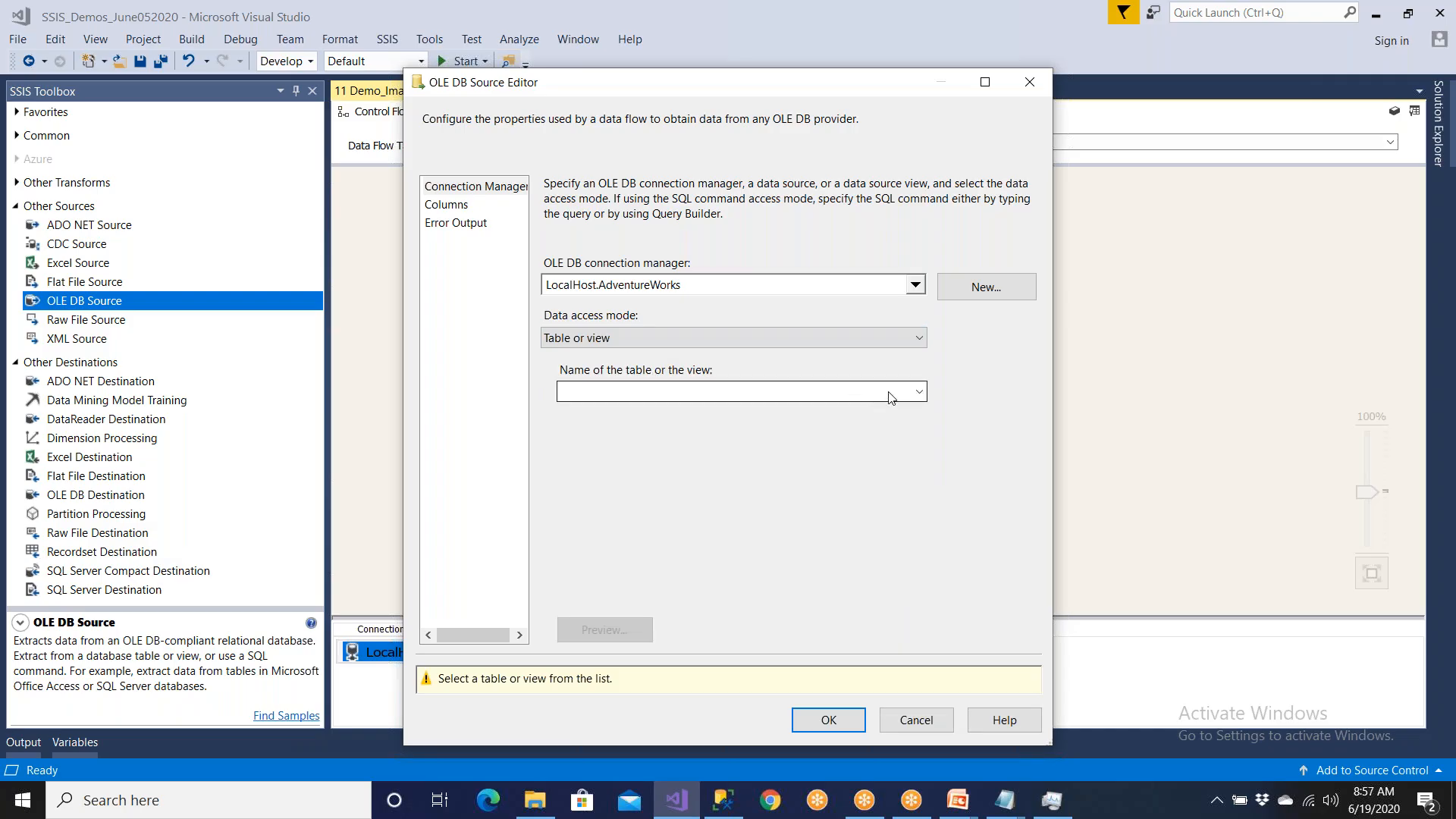
pyautogui.click(823, 339)
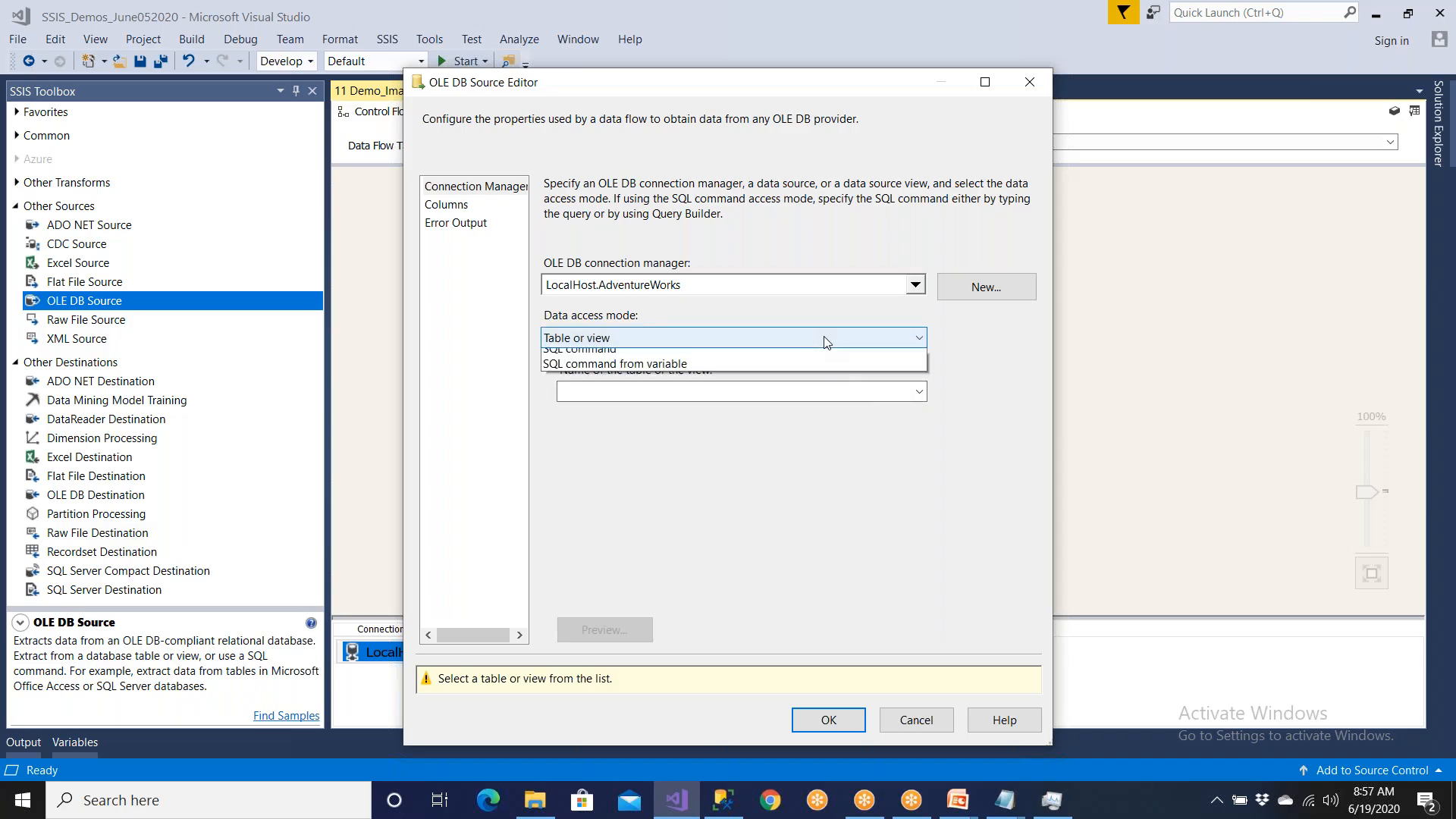
pyautogui.click(823, 335)
# - Choose [Production].[ProductPhoto] as the source table
pyautogui.click(878, 392)
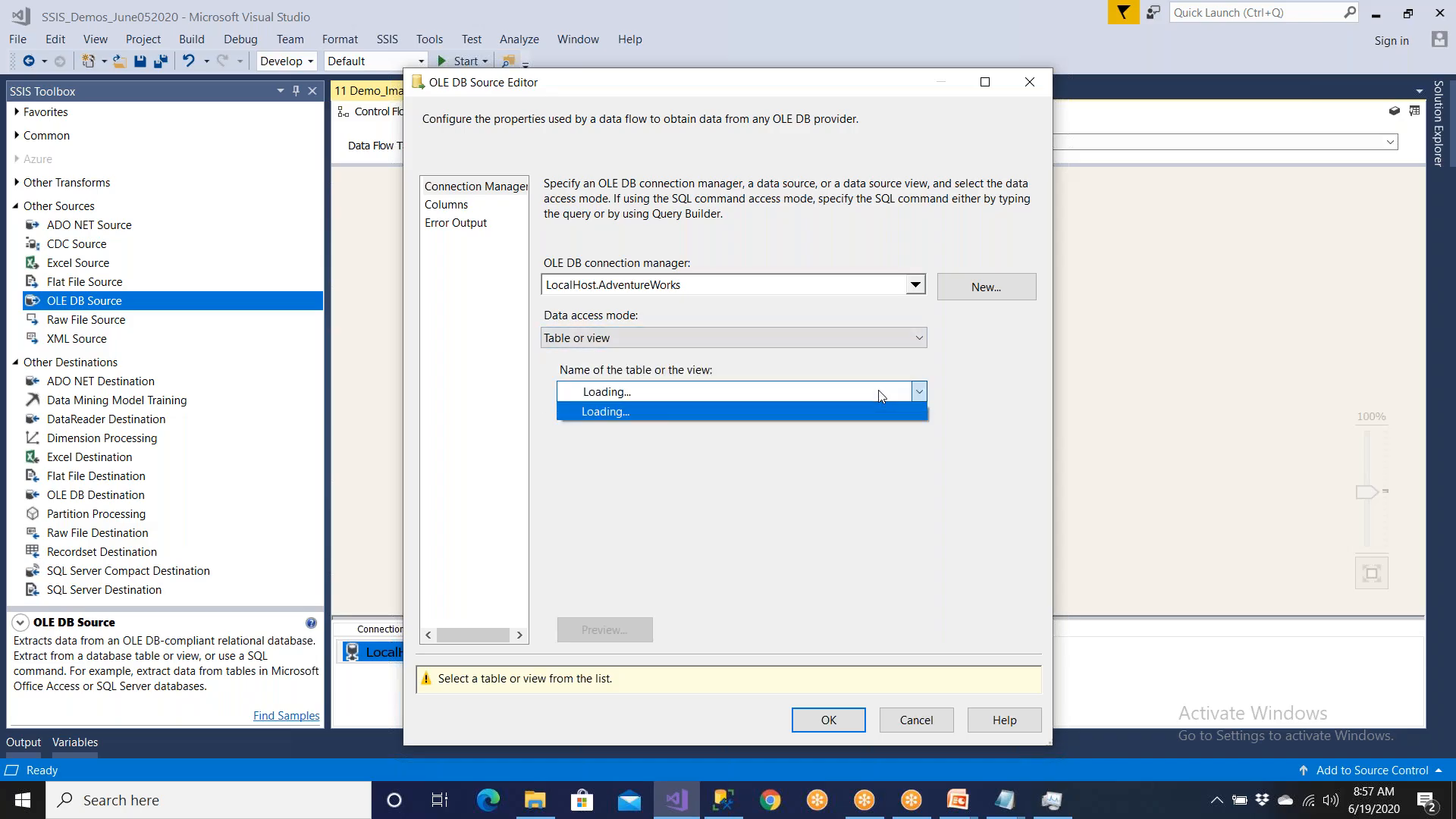
pyautogui.scroll(-5, 801, 618)
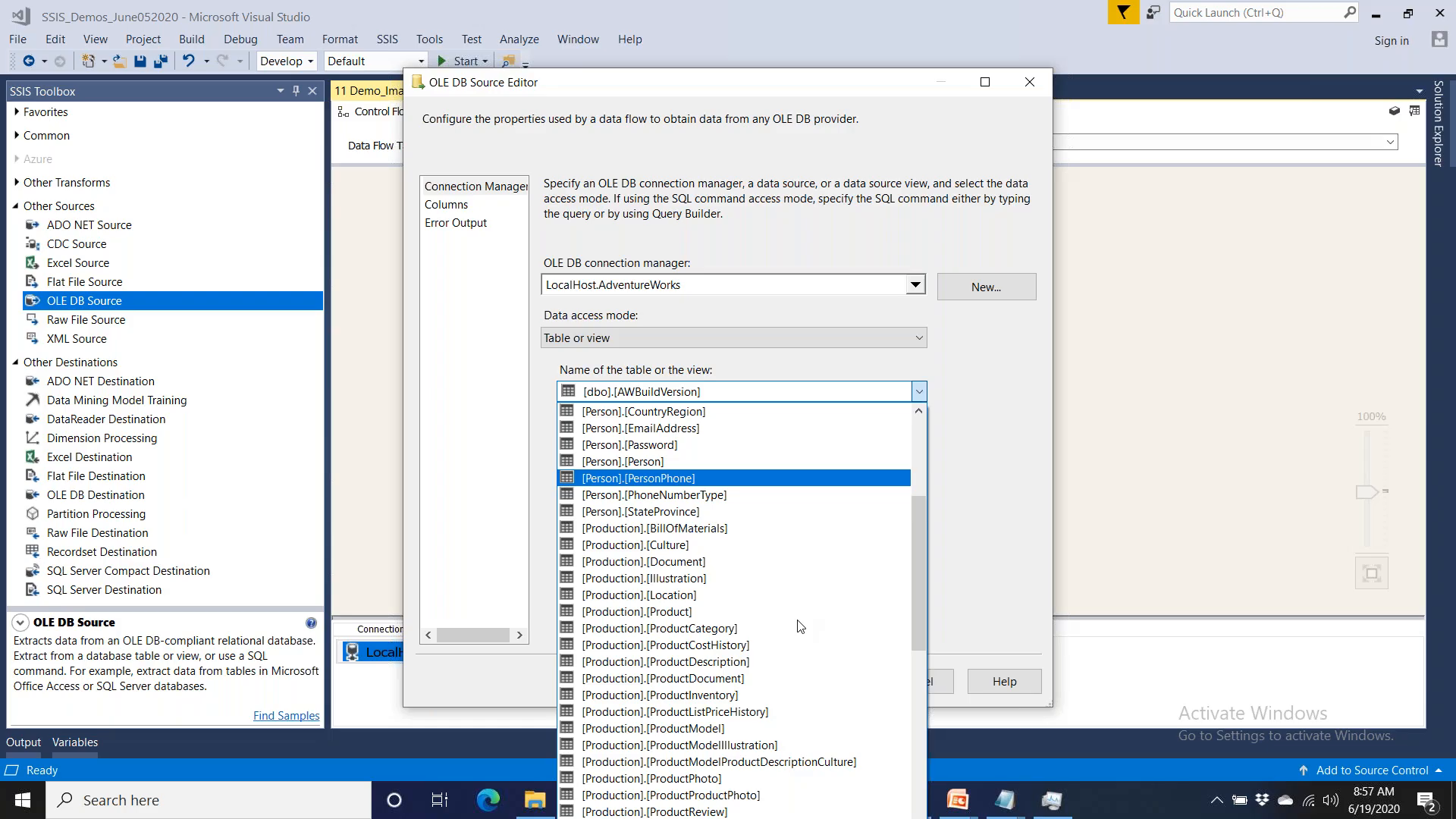
pyautogui.scroll(-7, 801, 627)
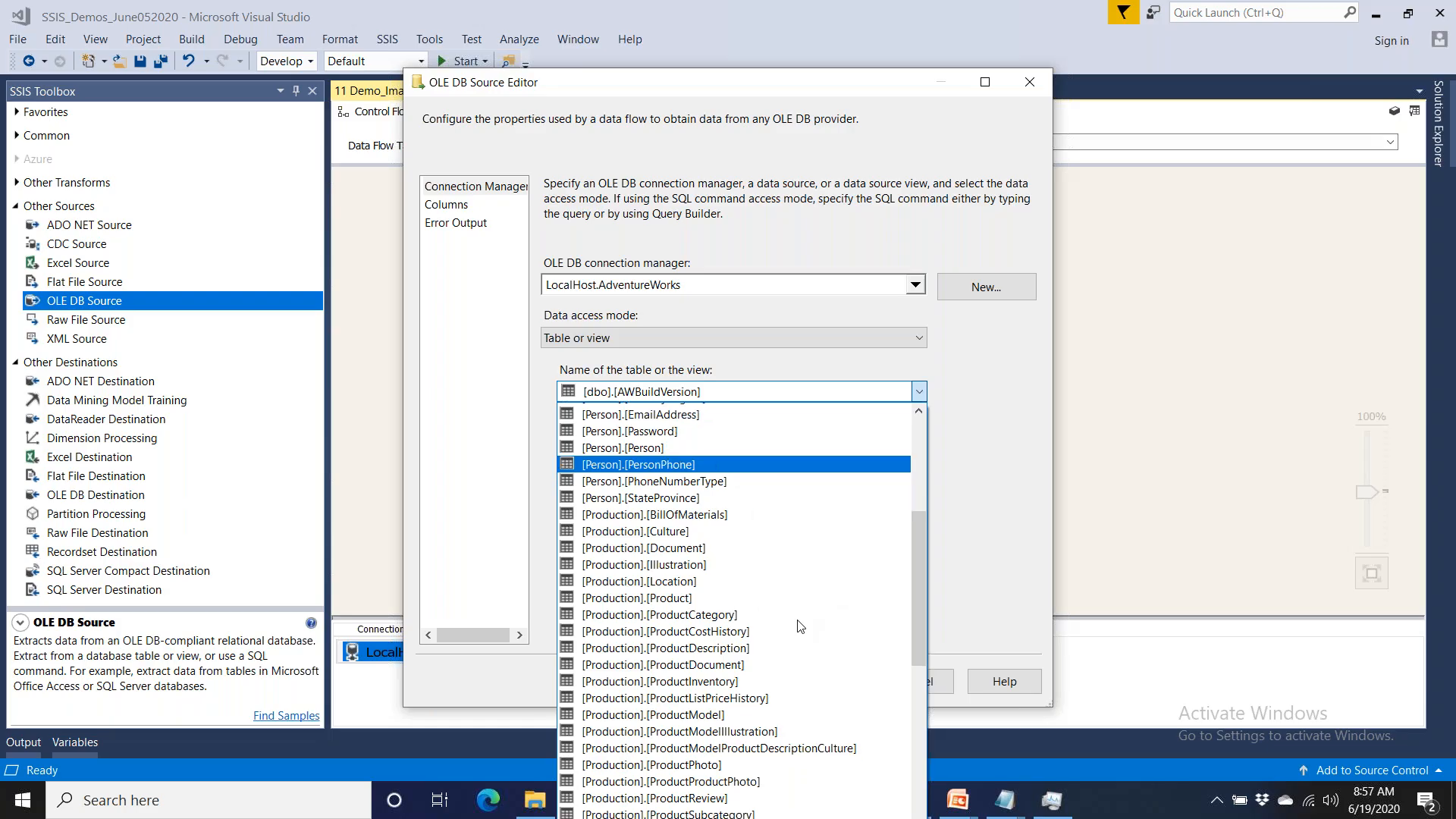
pyautogui.scroll(-8, 801, 627)
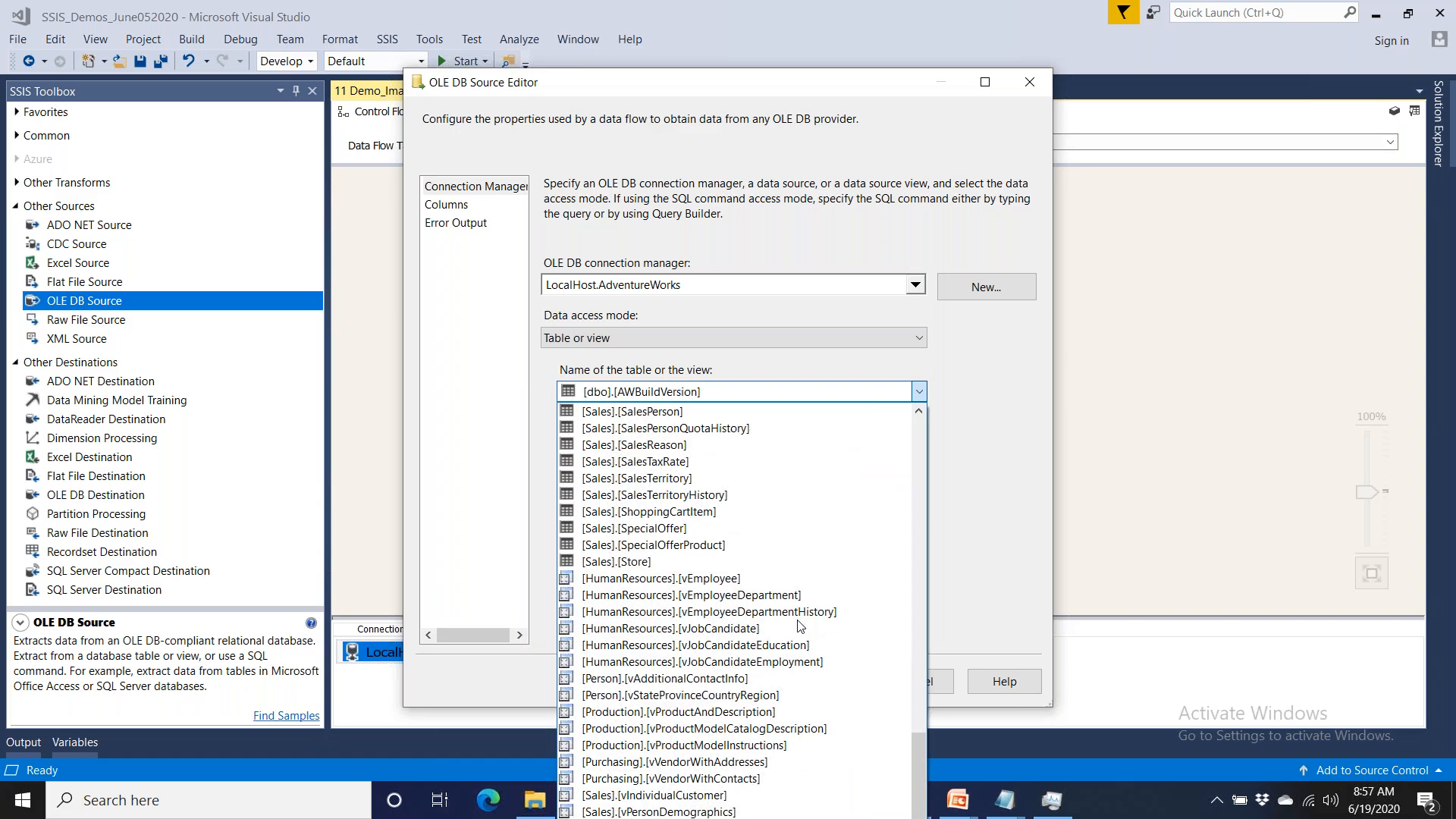
pyautogui.scroll(6, 730, 497)
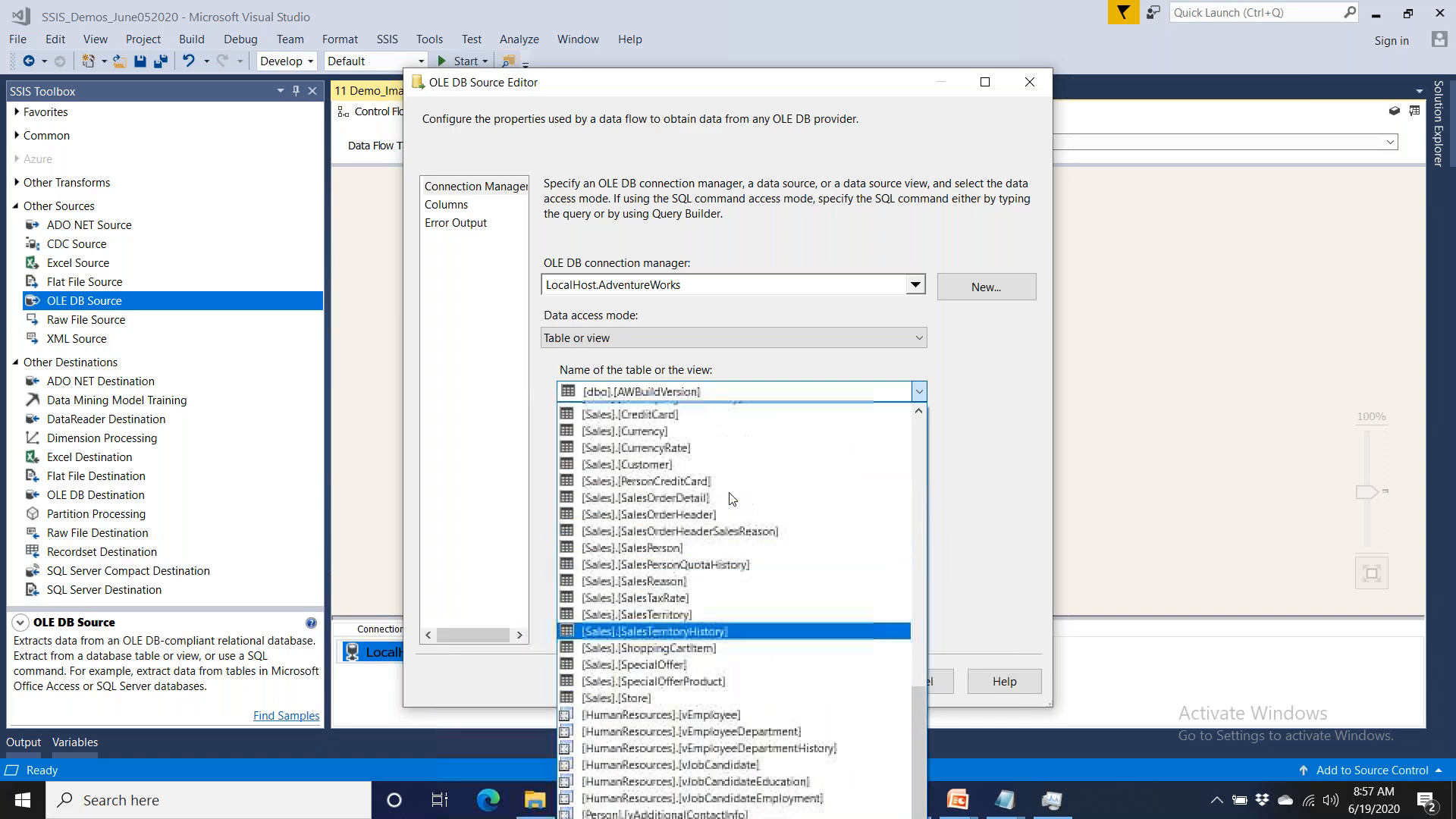
pyautogui.scroll(2, 729, 497)
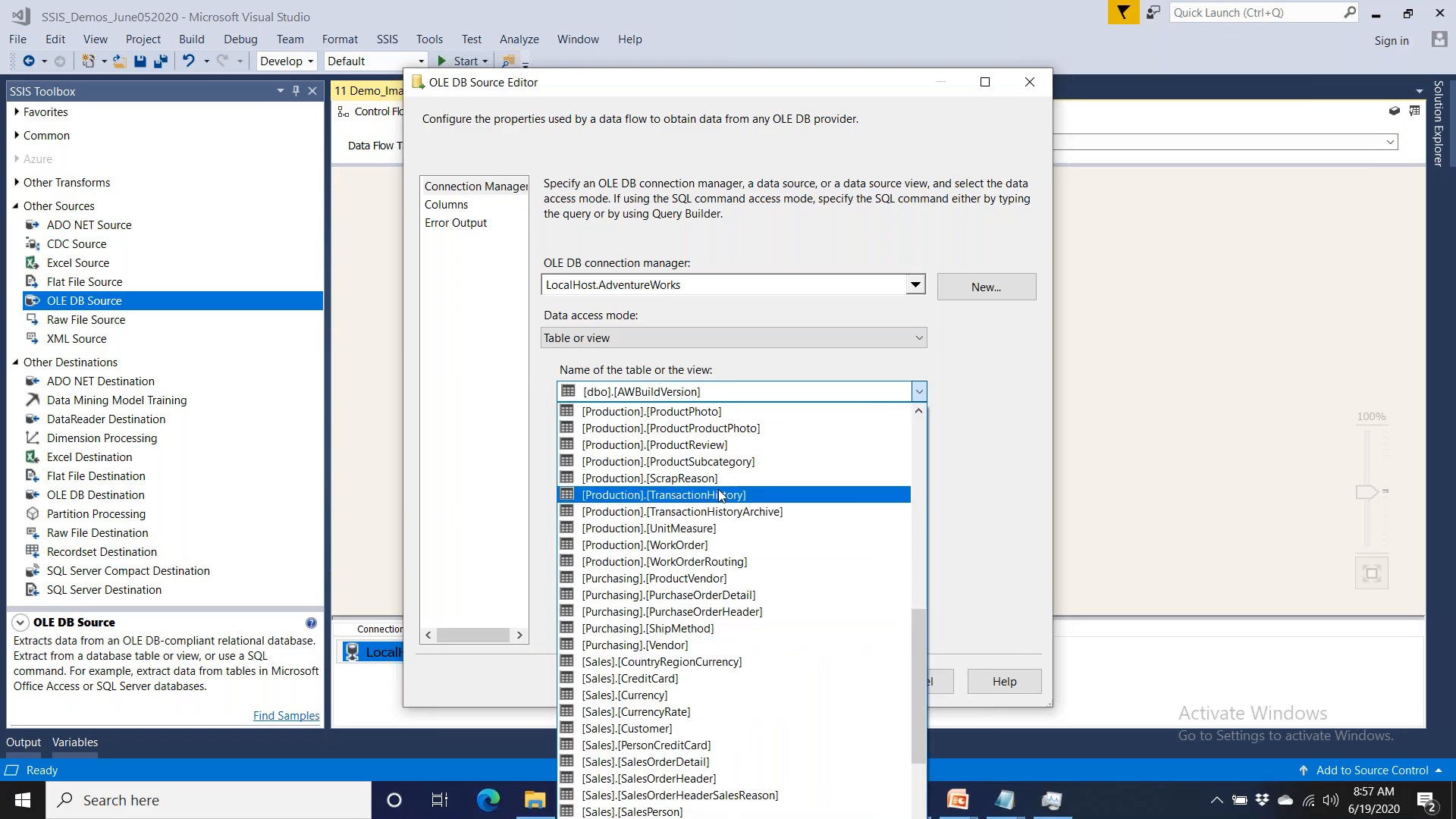
pyautogui.click(728, 411)
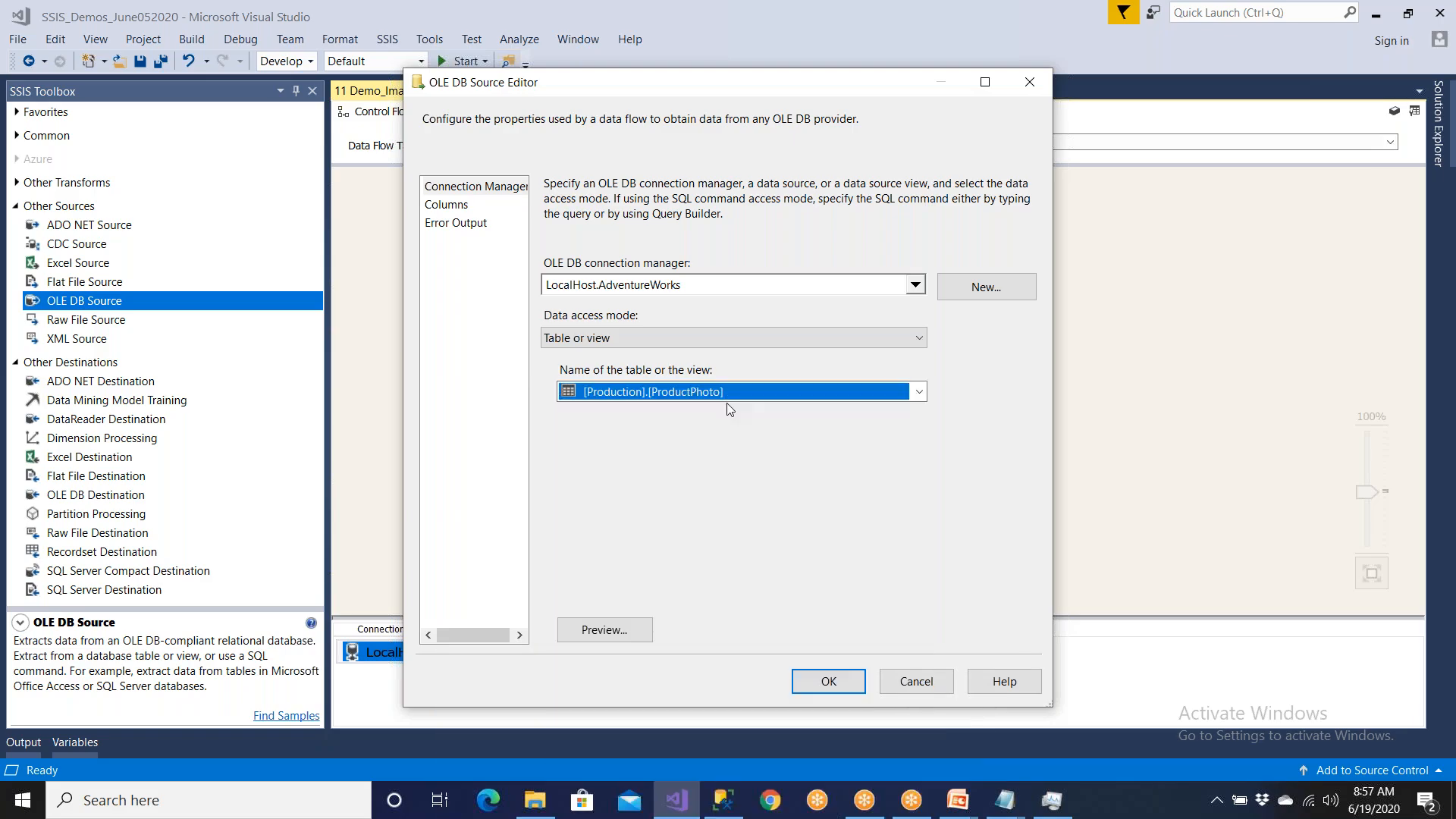
# - Preview the ProductPhoto rows and widen the ThumbNailPhoto column to examine its contents
pyautogui.click(635, 634)
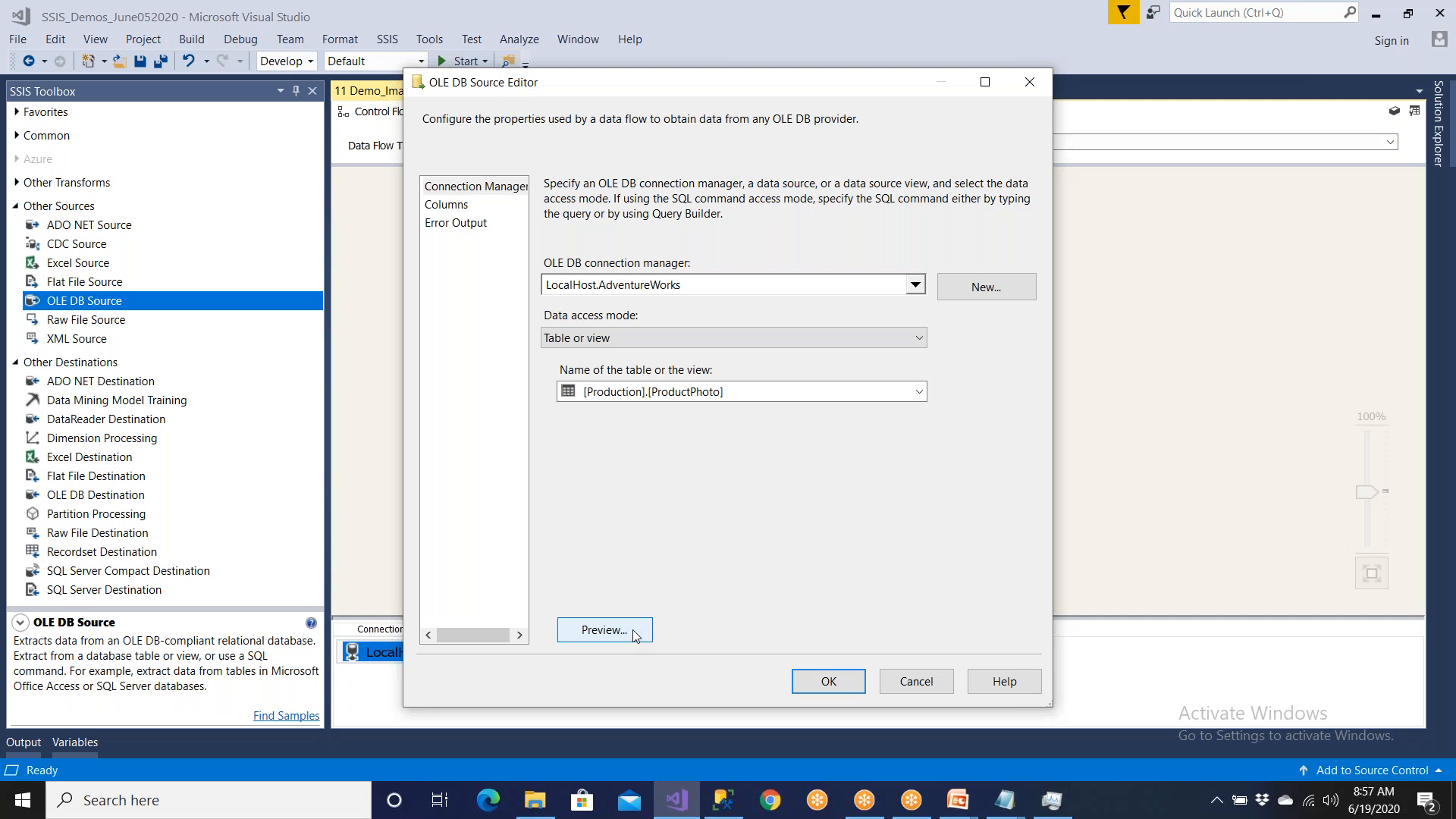
pyautogui.moveTo(659, 249); pyautogui.dragTo(819, 250)
pyautogui.click(699, 274)
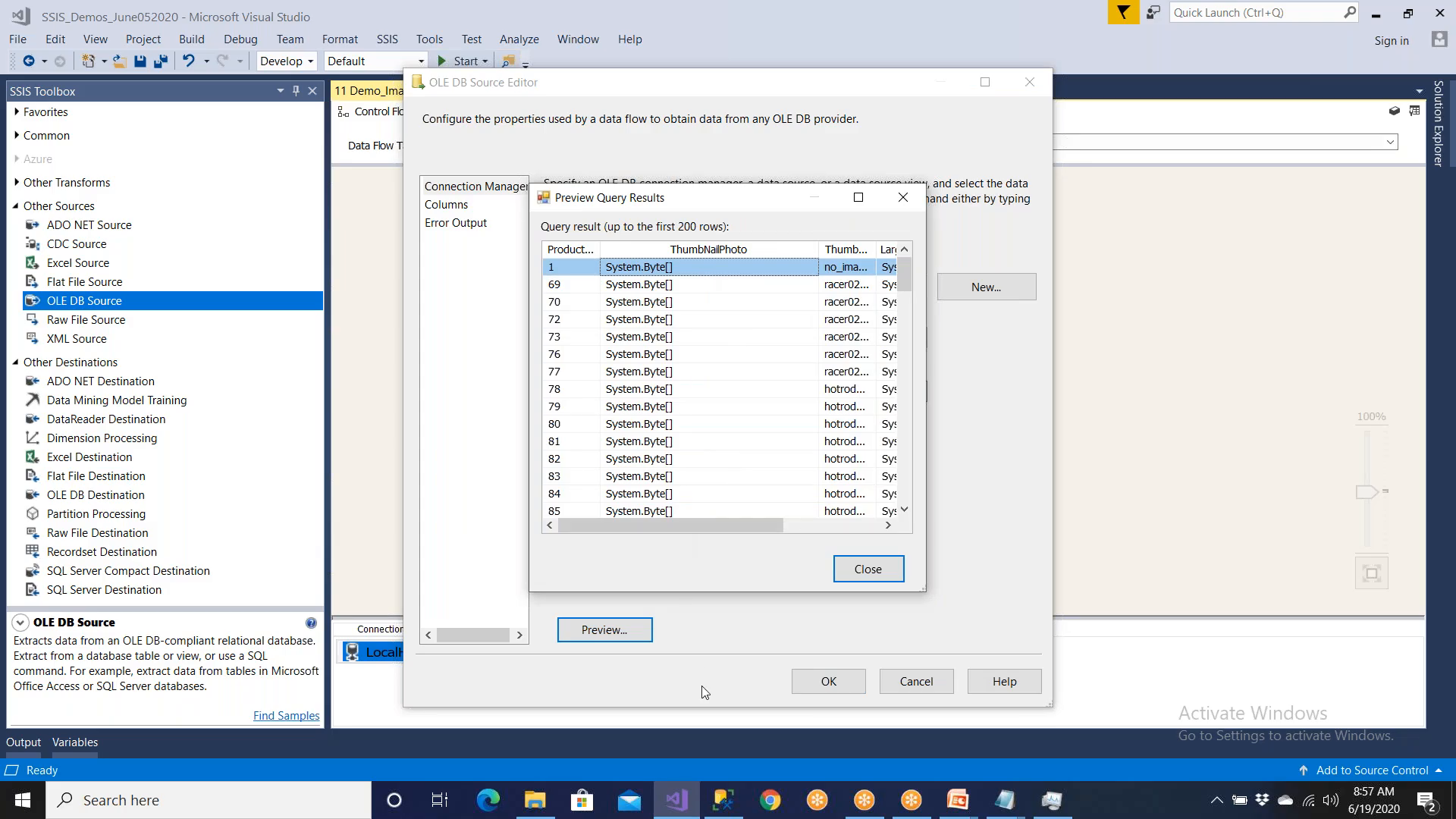
# - Switch to SQL Server Management Studio, replace the whole query script with use AdventureWorks and go, and run it
pyautogui.click(722, 813)
pyautogui.click(317, 239)
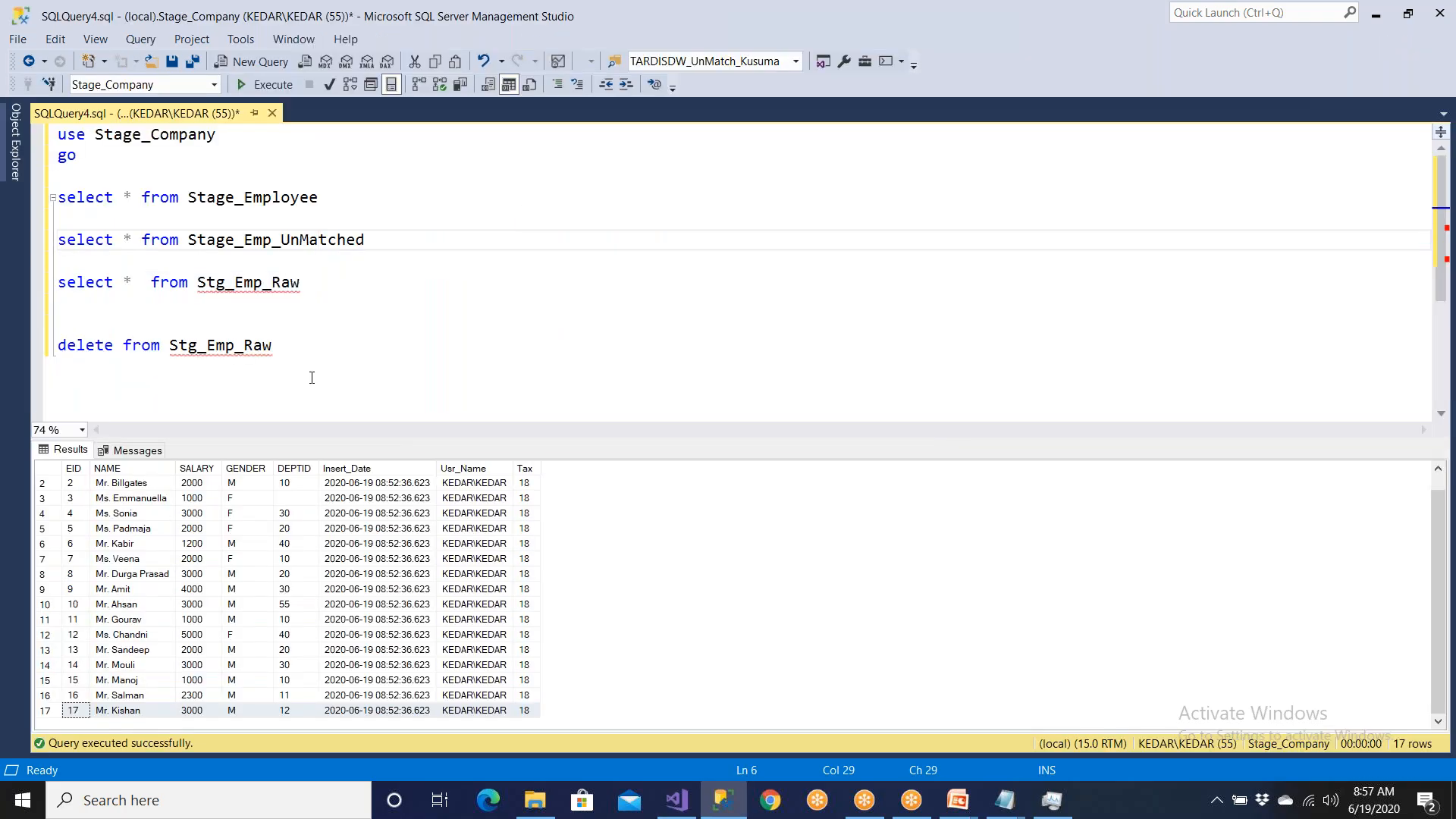
pyautogui.moveTo(309, 354); pyautogui.dragTo(3, 63)
pyautogui.press('Delete')
pyautogui.write('use Ad')
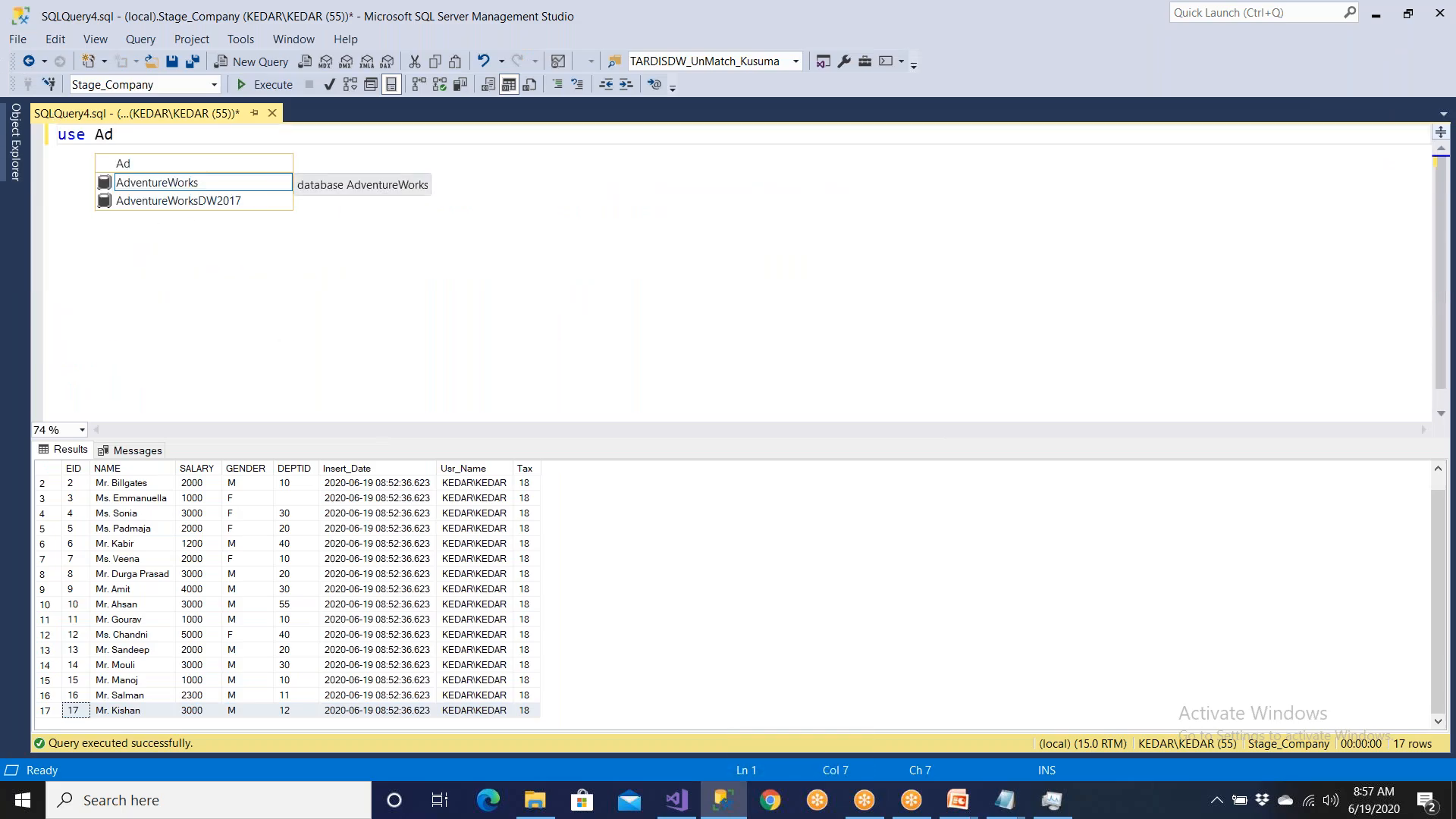
pyautogui.doubleClick(199, 189)
pyautogui.press('Return')
pyautogui.write('go')
pyautogui.press('Return')
pyautogui.press('Return')
pyautogui.press('F5')
# - Write the query select * from Production.Photo below the go line and run it
pyautogui.write('seelct')
pyautogui.press('BackSpace')
pyautogui.press('BackSpace')
pyautogui.press('BackSpace')
pyautogui.press('BackSpace')
pyautogui.write('lect * fro')
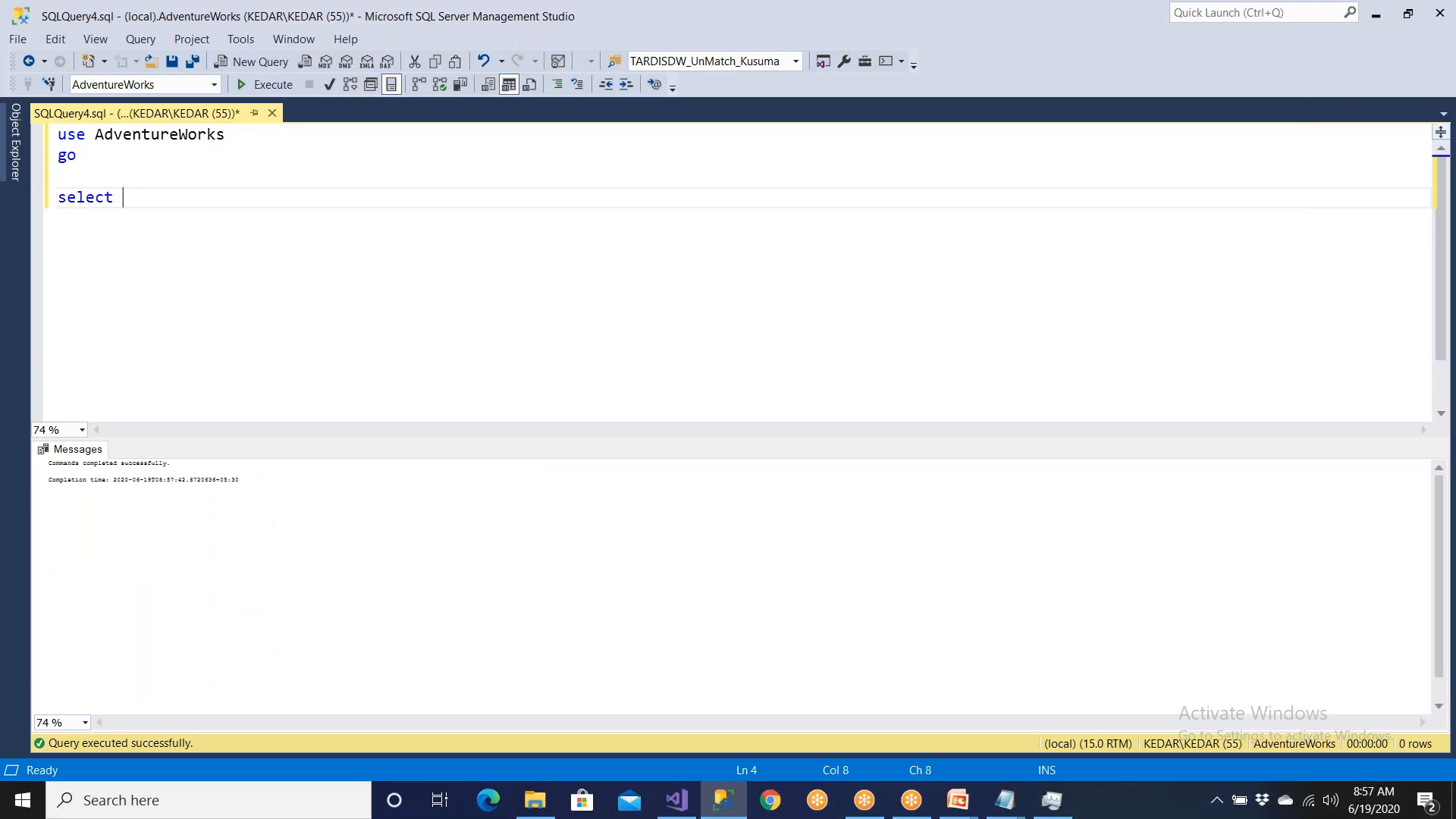
pyautogui.press('BackSpace')
pyautogui.write('m')
pyautogui.press('BackSpace')
pyautogui.press('BackSpace')
pyautogui.write('m Productoon')
pyautogui.press('BackSpace')
pyautogui.press('BackSpace')
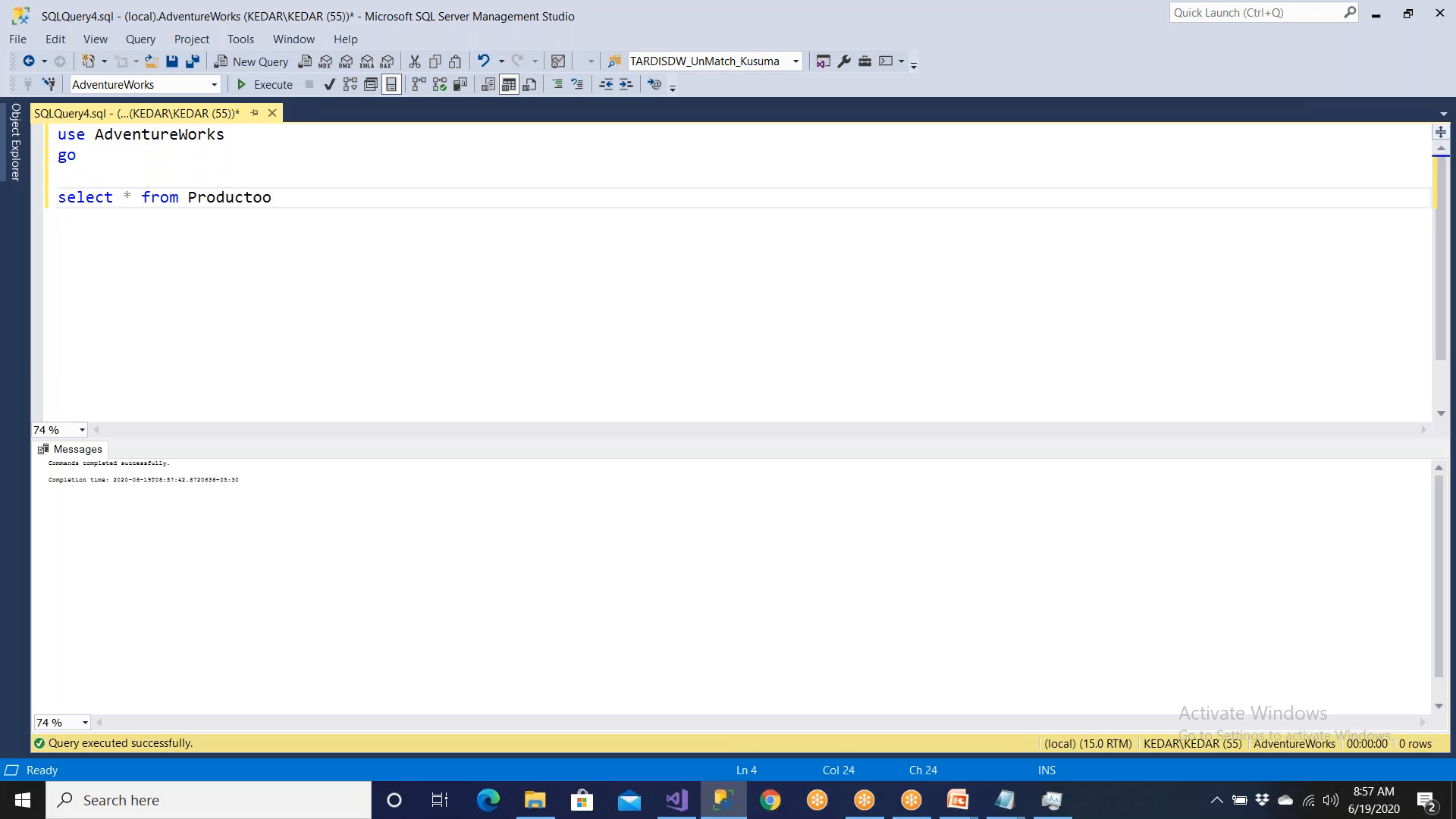
pyautogui.write('io')
pyautogui.press('BackSpace')
pyautogui.press('BackSpace')
pyautogui.press('BackSpace')
pyautogui.write('ion.Photo')
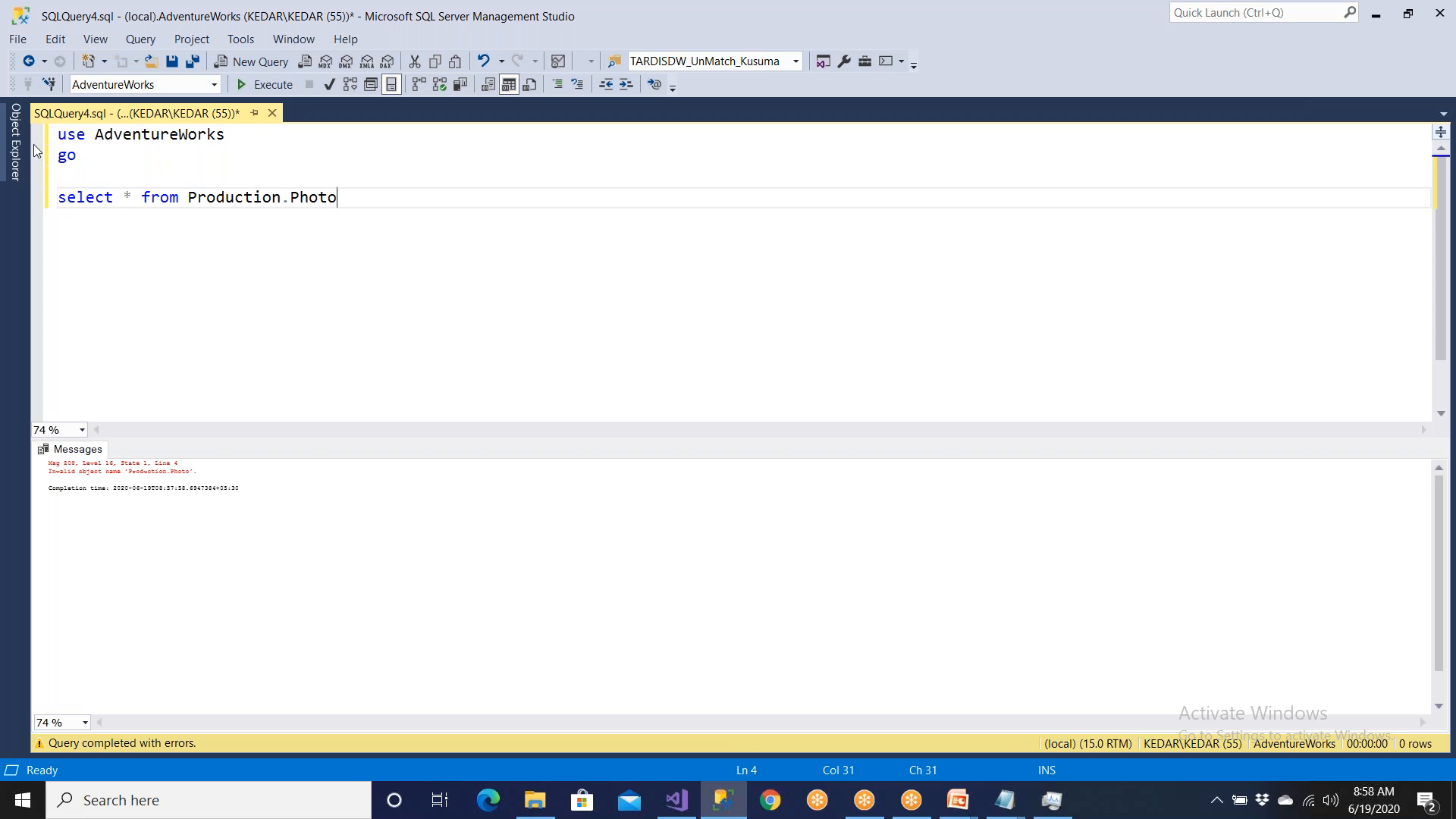
# - Enclose the schema and table names in square brackets as [Production].[Photo] and run the query again
pyautogui.click(189, 199)
pyautogui.write('[')
pyautogui.press('Right')
pyautogui.press('Right')
pyautogui.press('Right')
pyautogui.press('Right')
pyautogui.press('Right')
pyautogui.write(']')
pyautogui.press('Right')
pyautogui.write('[')
pyautogui.press('Right')
pyautogui.press('Right')
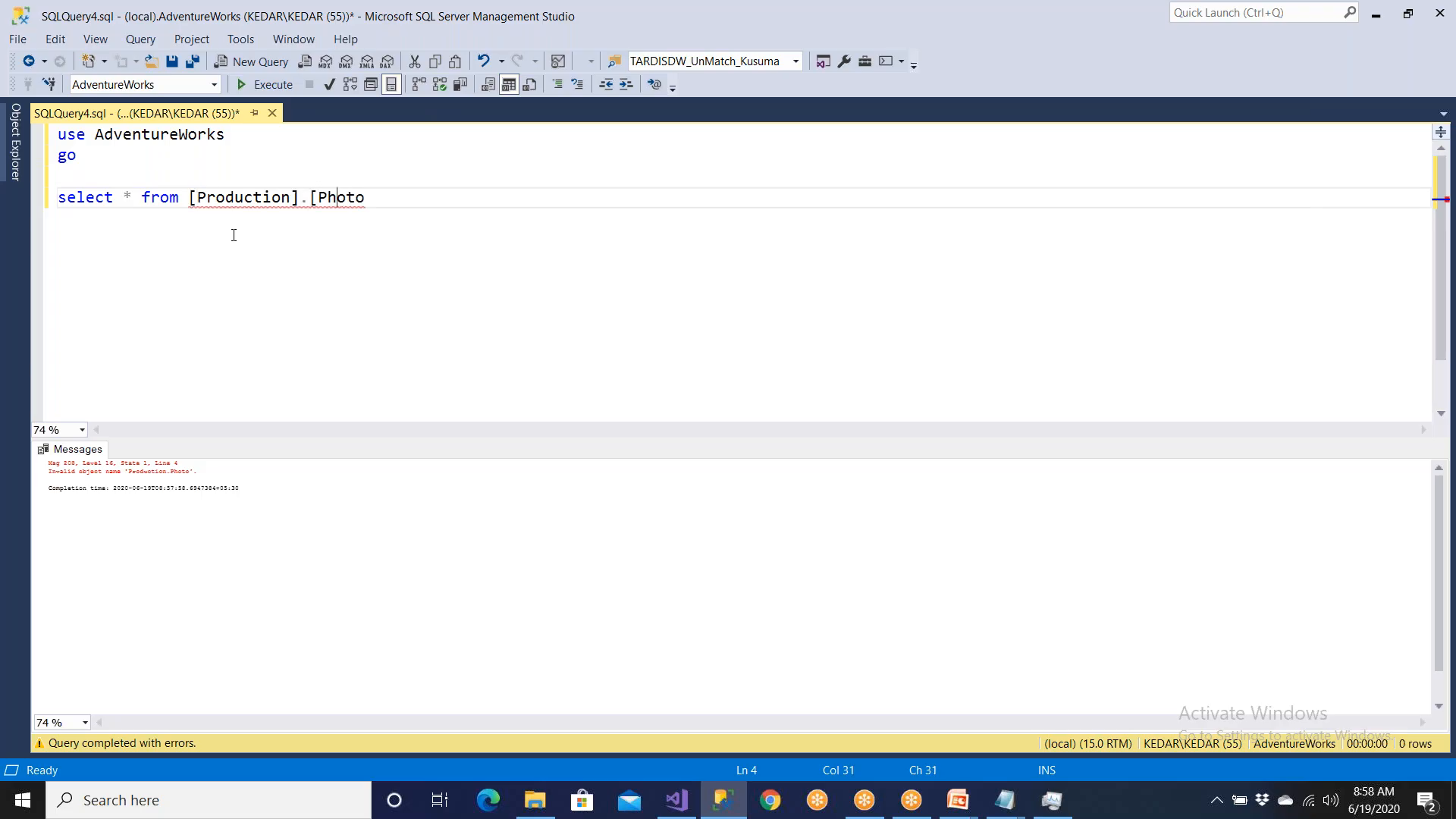
pyautogui.write(']')
pyautogui.press('F5')
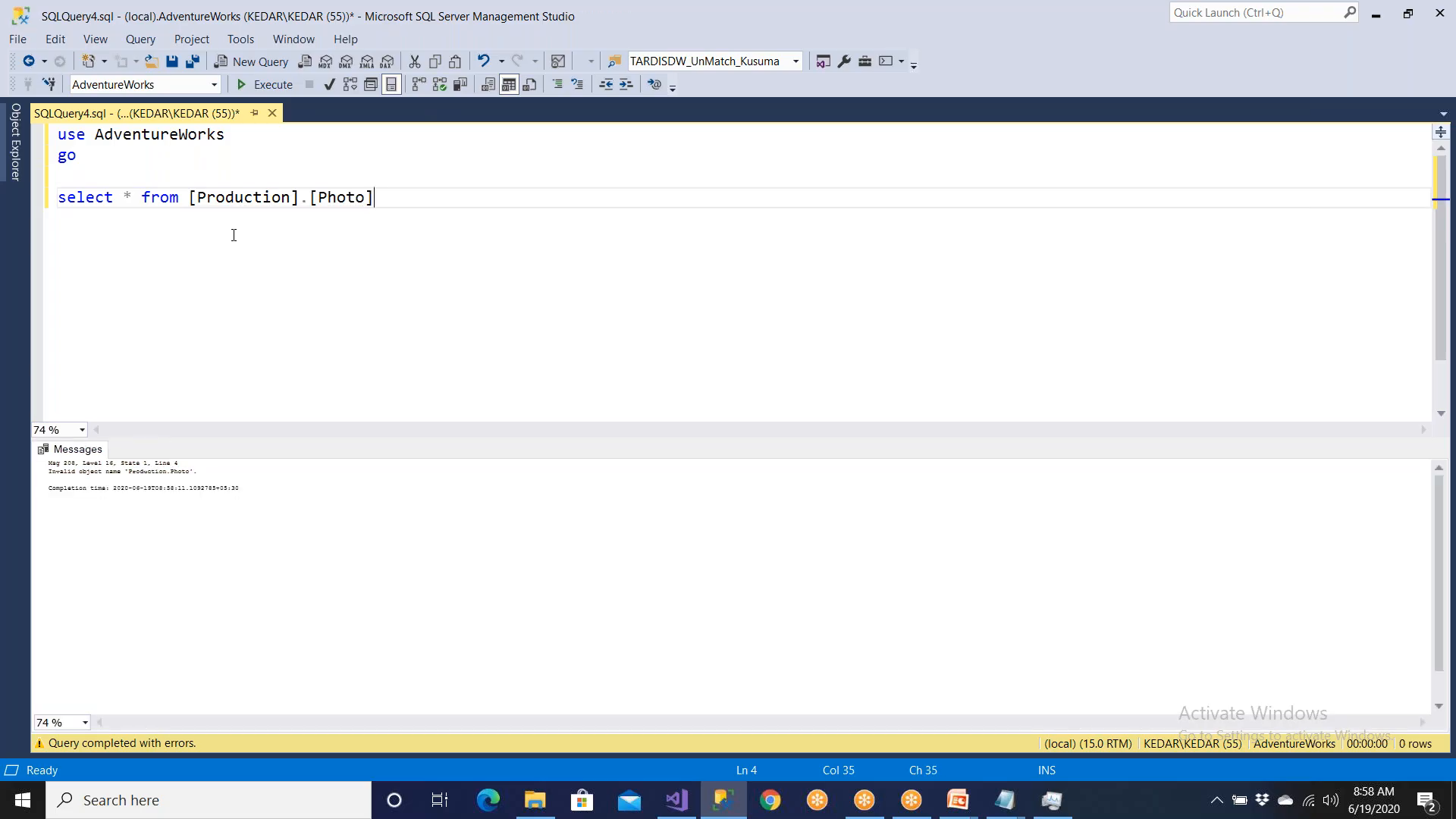
# - Collapse Stage_Company and System Databases in Object Explorer and expand the AdventureWorks database
pyautogui.click(14, 132)
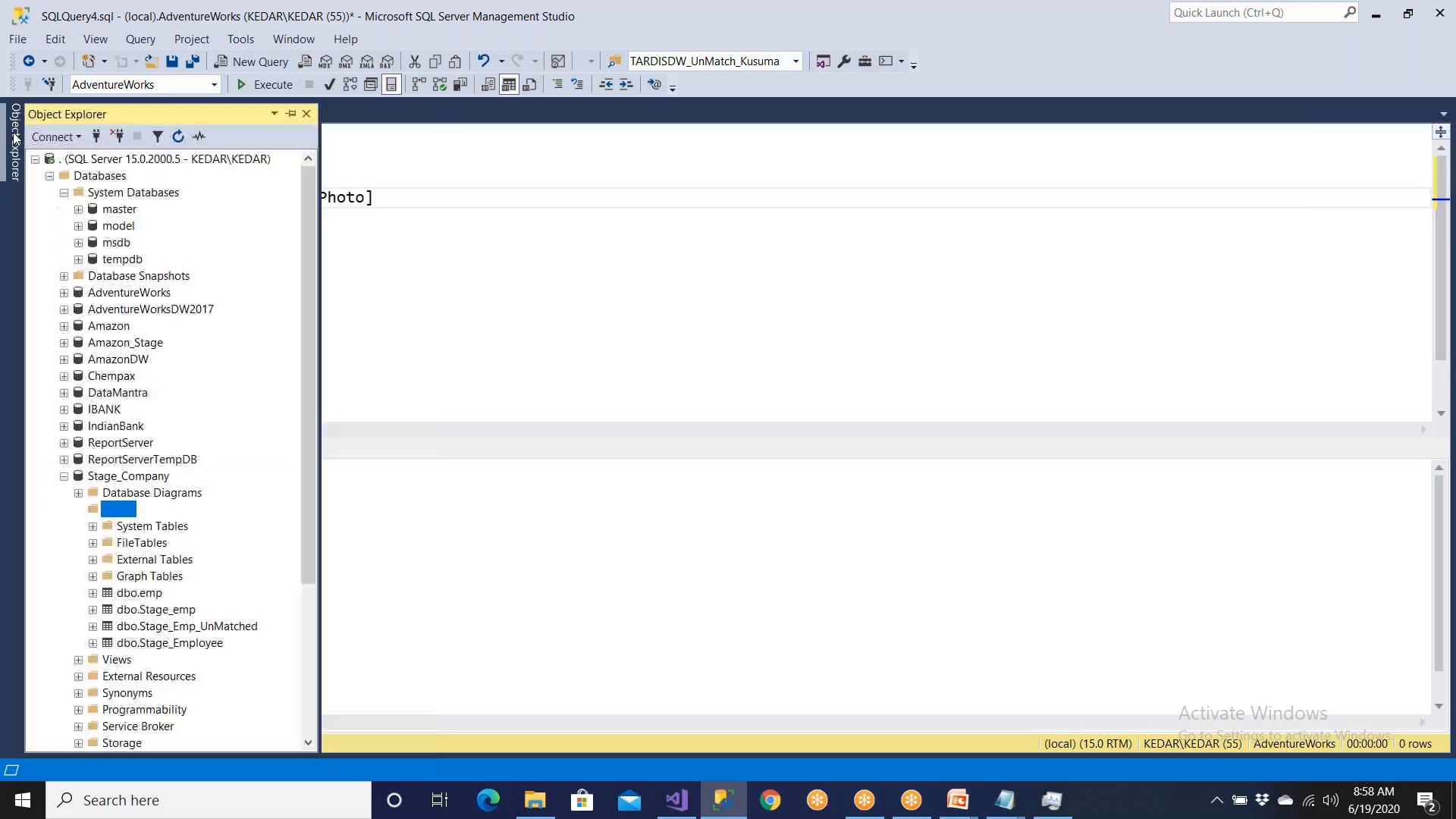
pyautogui.click(66, 477)
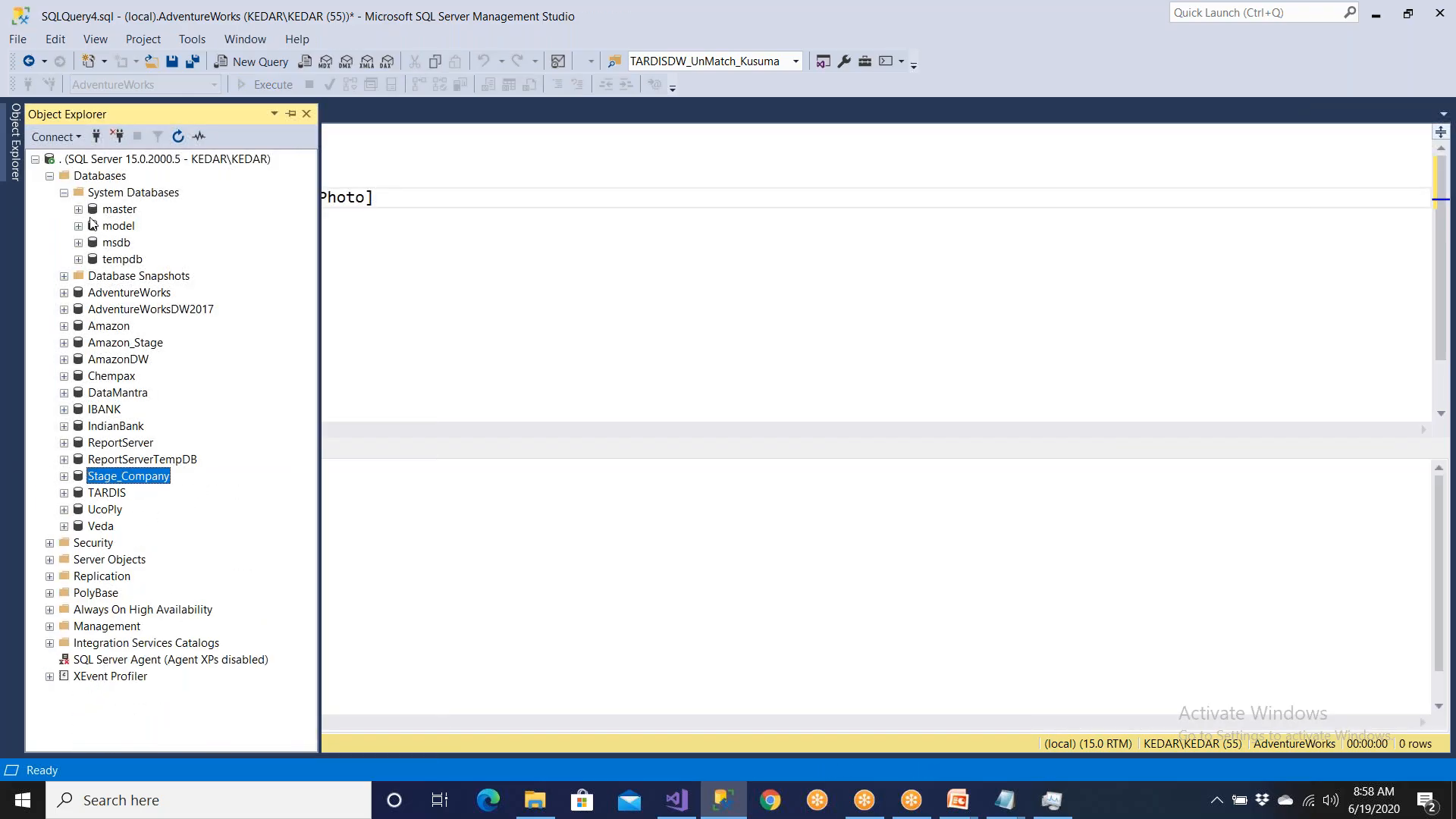
pyautogui.click(65, 194)
pyautogui.click(65, 226)
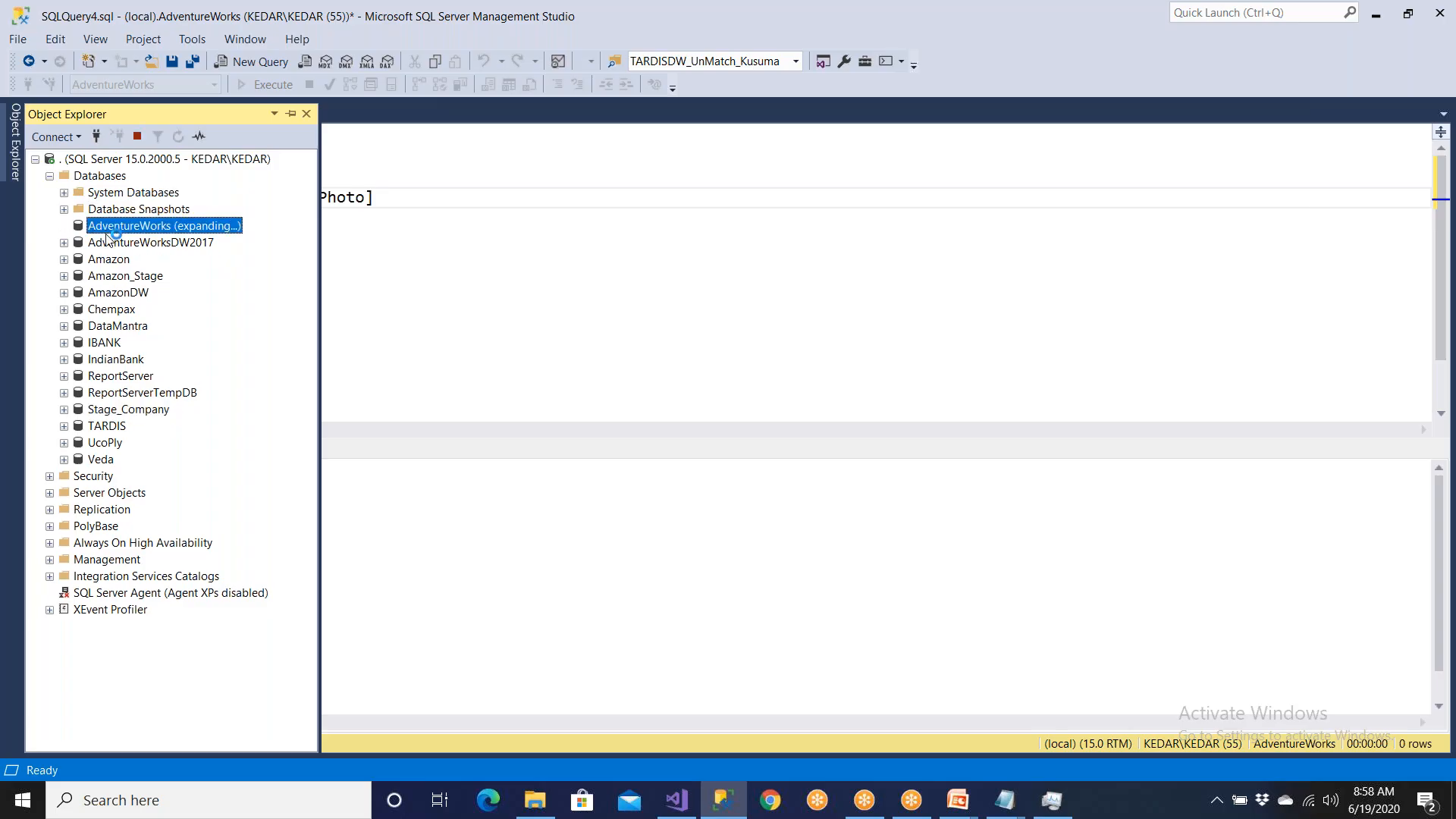
# - Switch to Visual Studio, close the row preview to check the source table's name, and return to SQL Server Management Studio
pyautogui.click(676, 800)
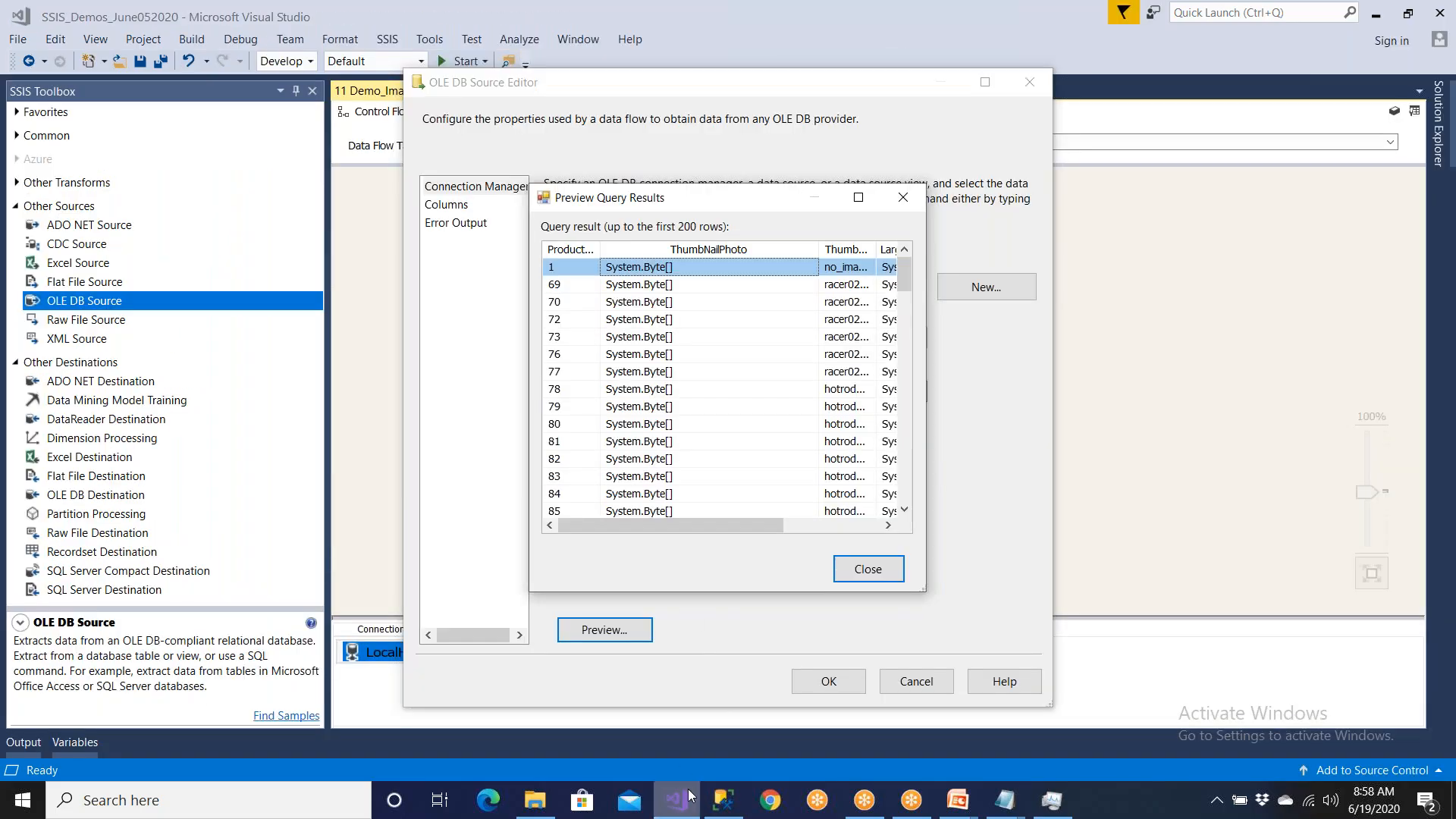
pyautogui.click(843, 569)
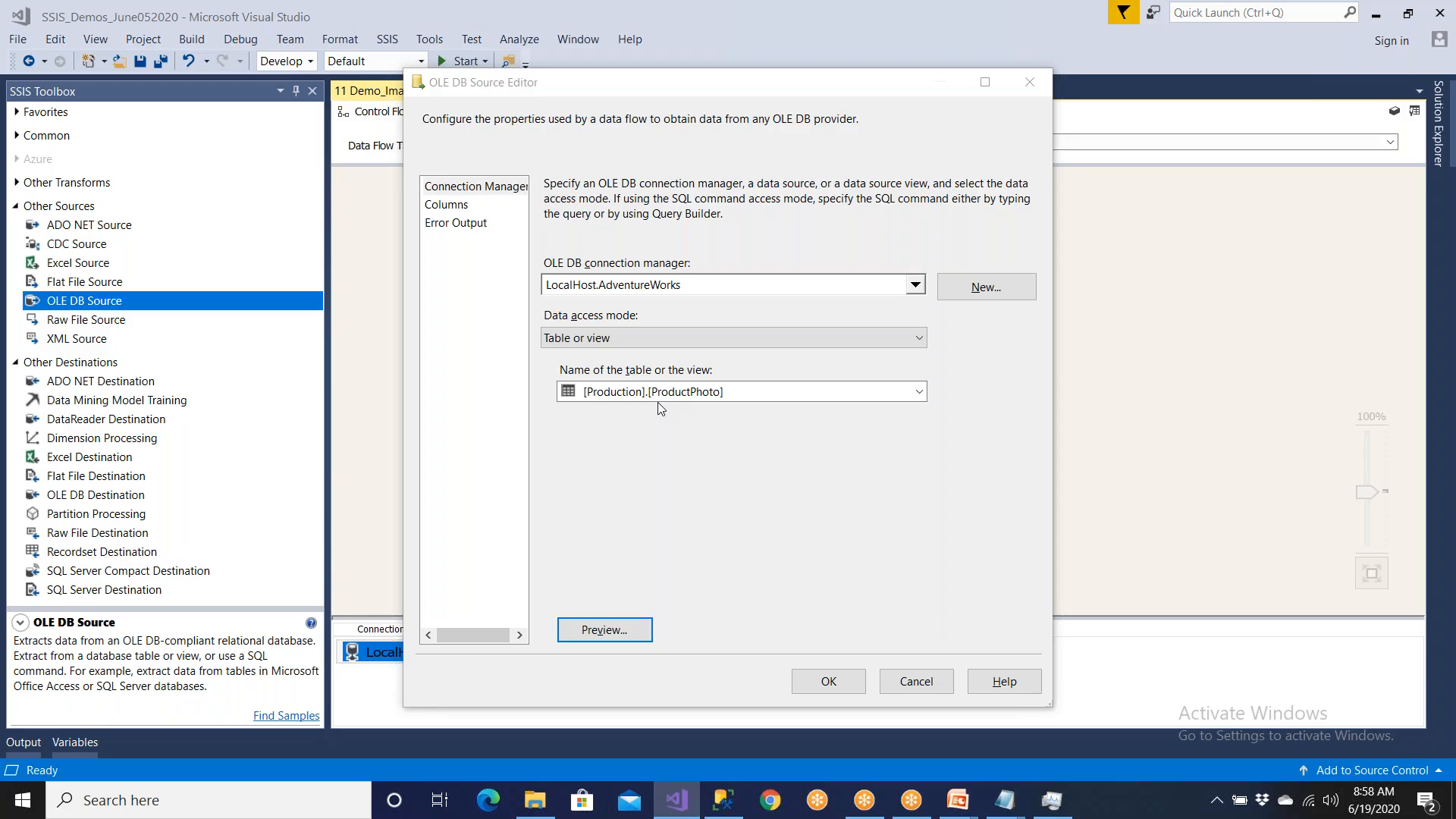
pyautogui.hotkey('alt', 'Tab')
# - Change the query's table to [ProductPhoto], run it, and select the ThumbNailPhoto column in the results
pyautogui.click(321, 197)
pyautogui.write('Production].[ProductPhoto]')
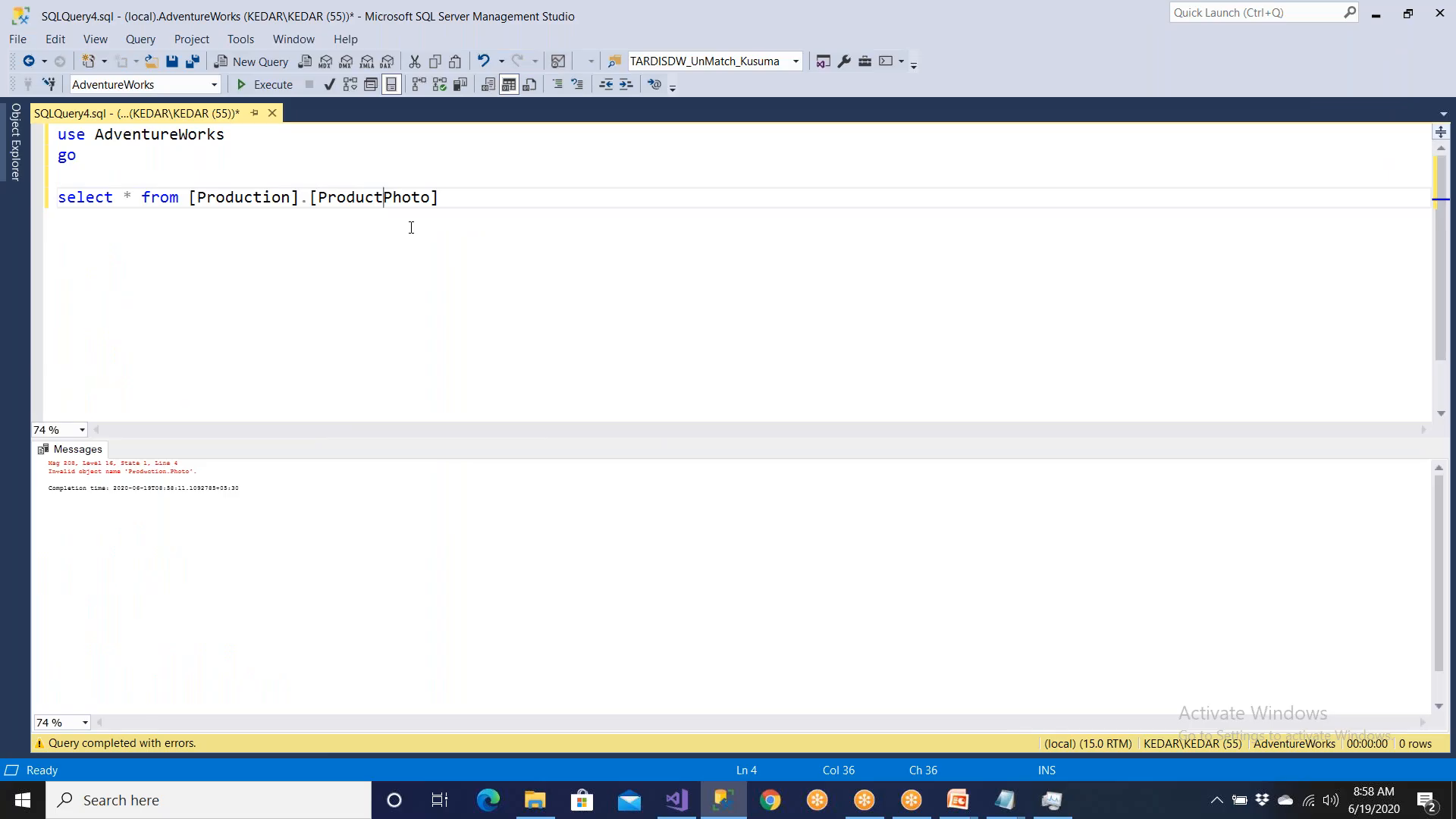
pyautogui.press('F5')
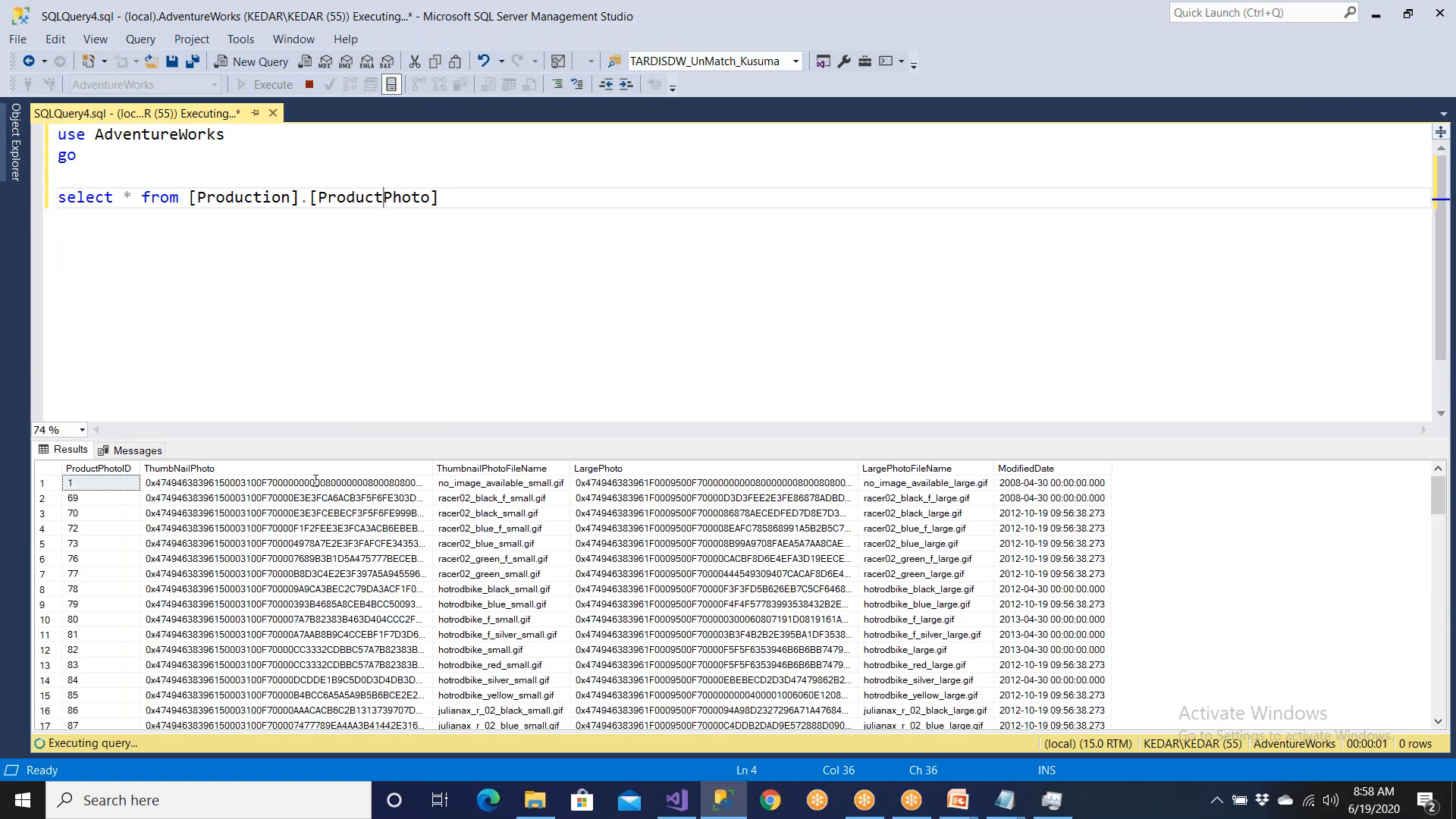
pyautogui.click(320, 472)
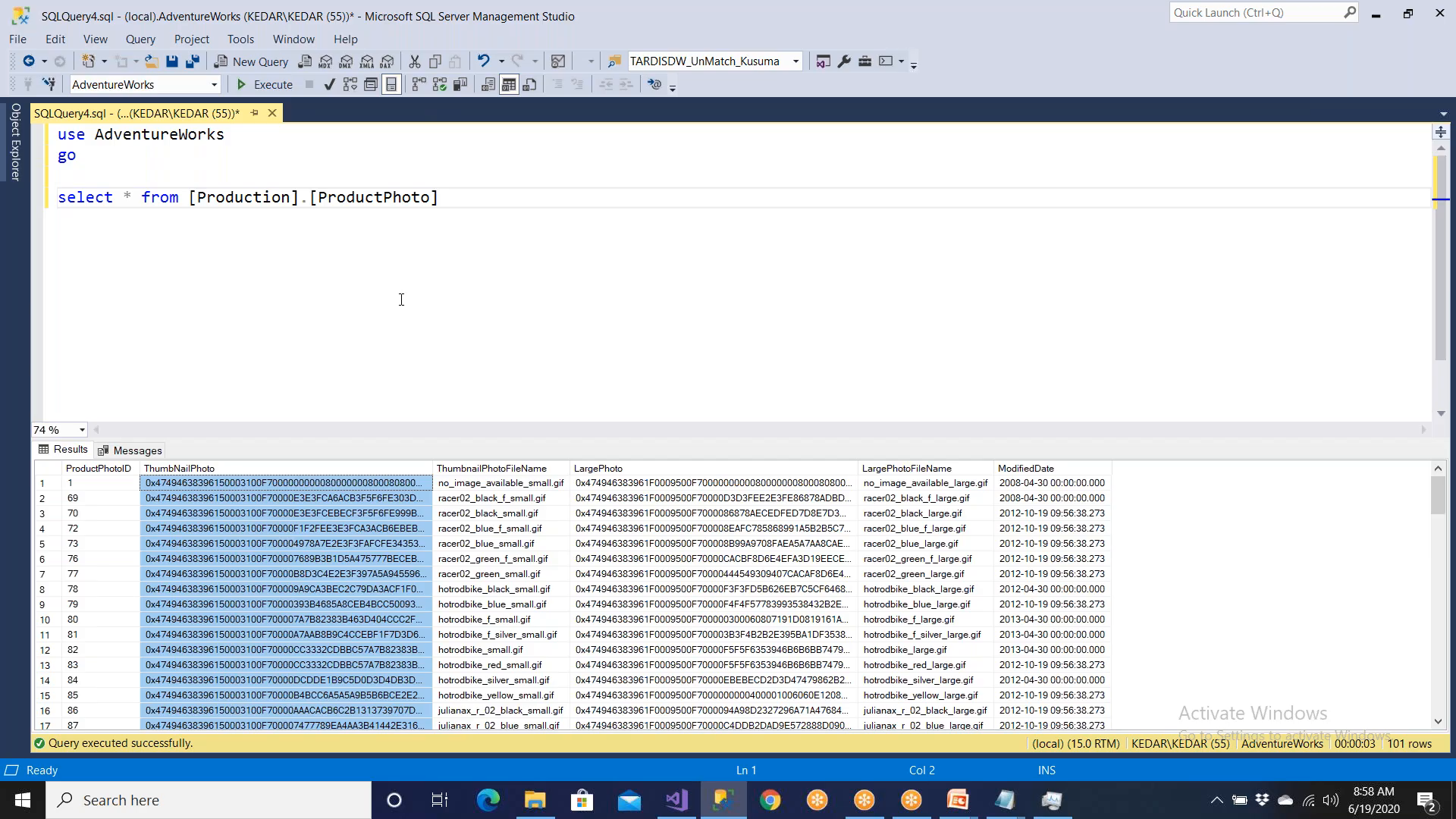
# - Put the from clause of the query on its own line
pyautogui.click(151, 293)
pyautogui.click(145, 210)
pyautogui.press('Return')
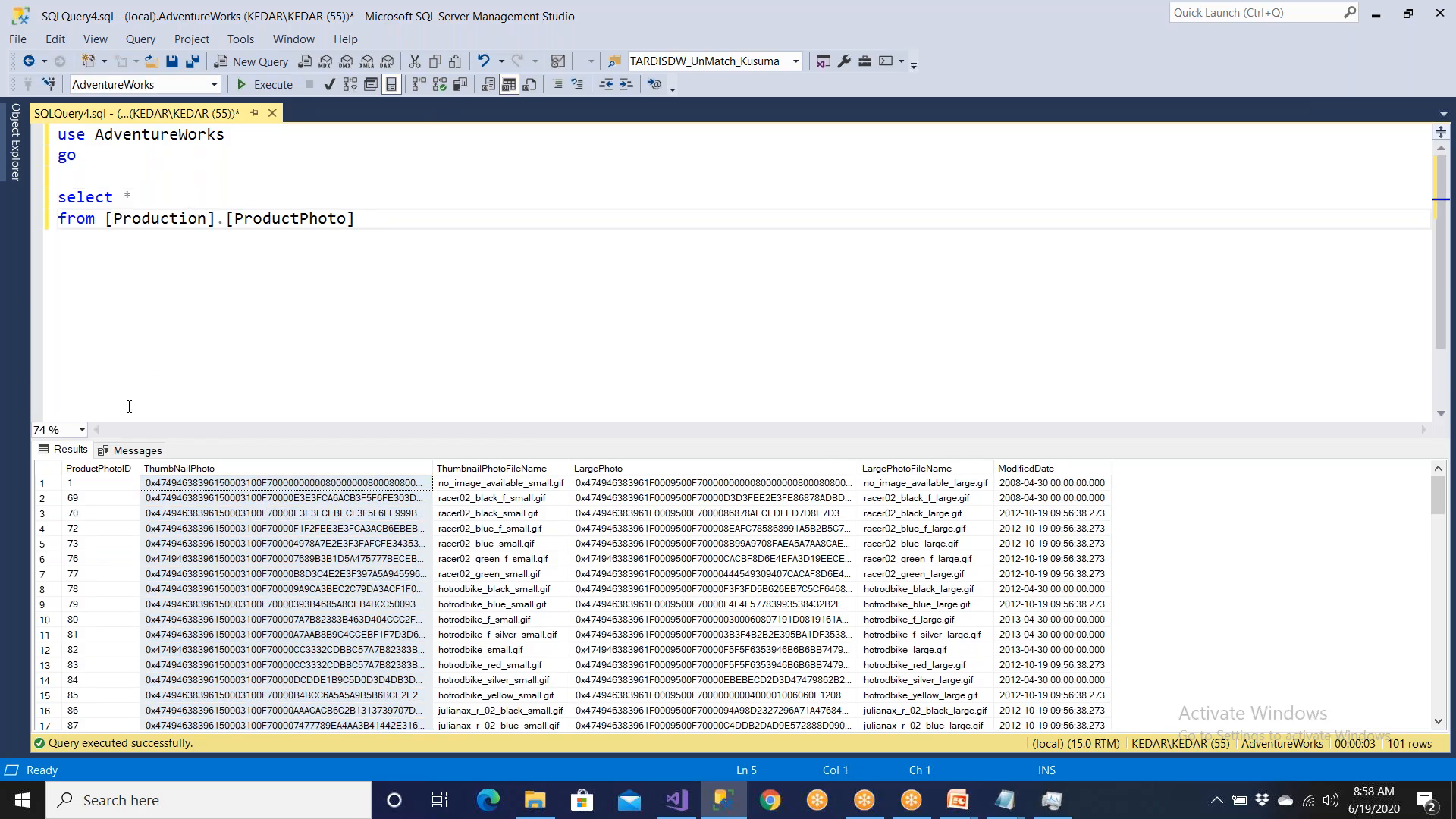
# - Try pasting the first row's ProductPhotoID and ThumbNailPhoto values with headers below the select line, and undo it
pyautogui.click(117, 483)
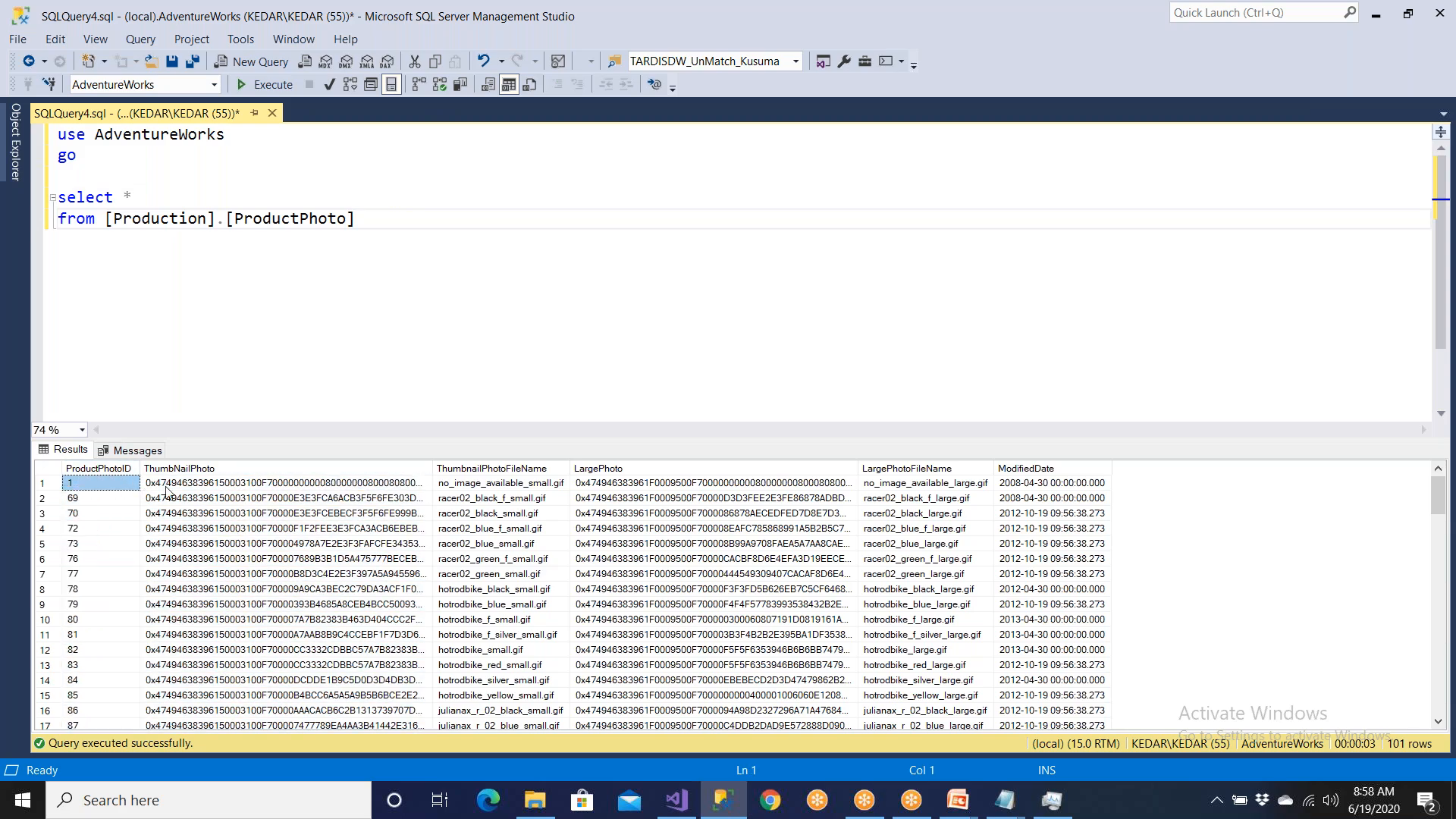
pyautogui.click(167, 491)
pyautogui.rightClick(167, 491)
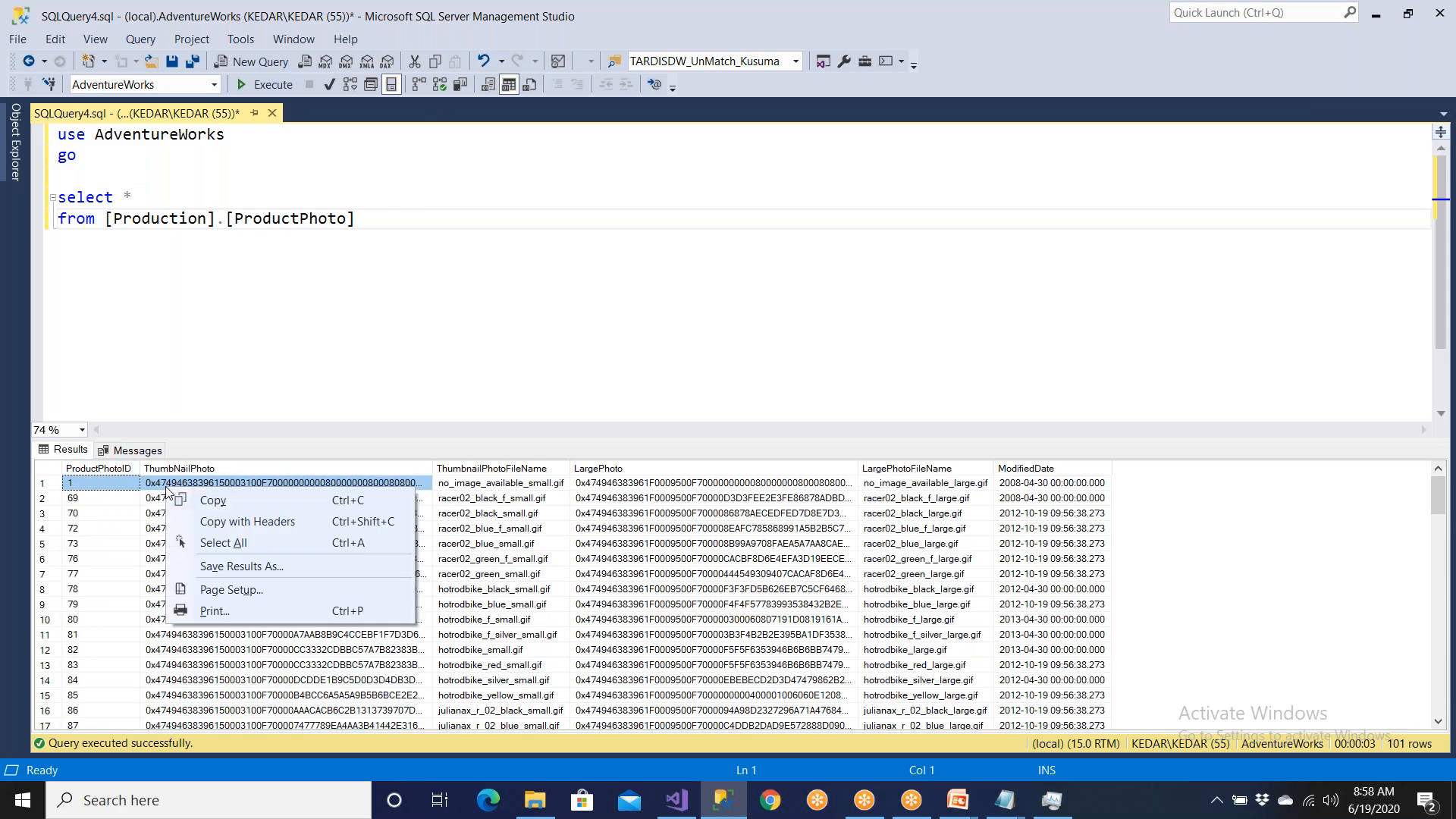
pyautogui.click(198, 523)
pyautogui.click(147, 199)
pyautogui.press('Return')
pyautogui.hotkey('ctrl', 'v')
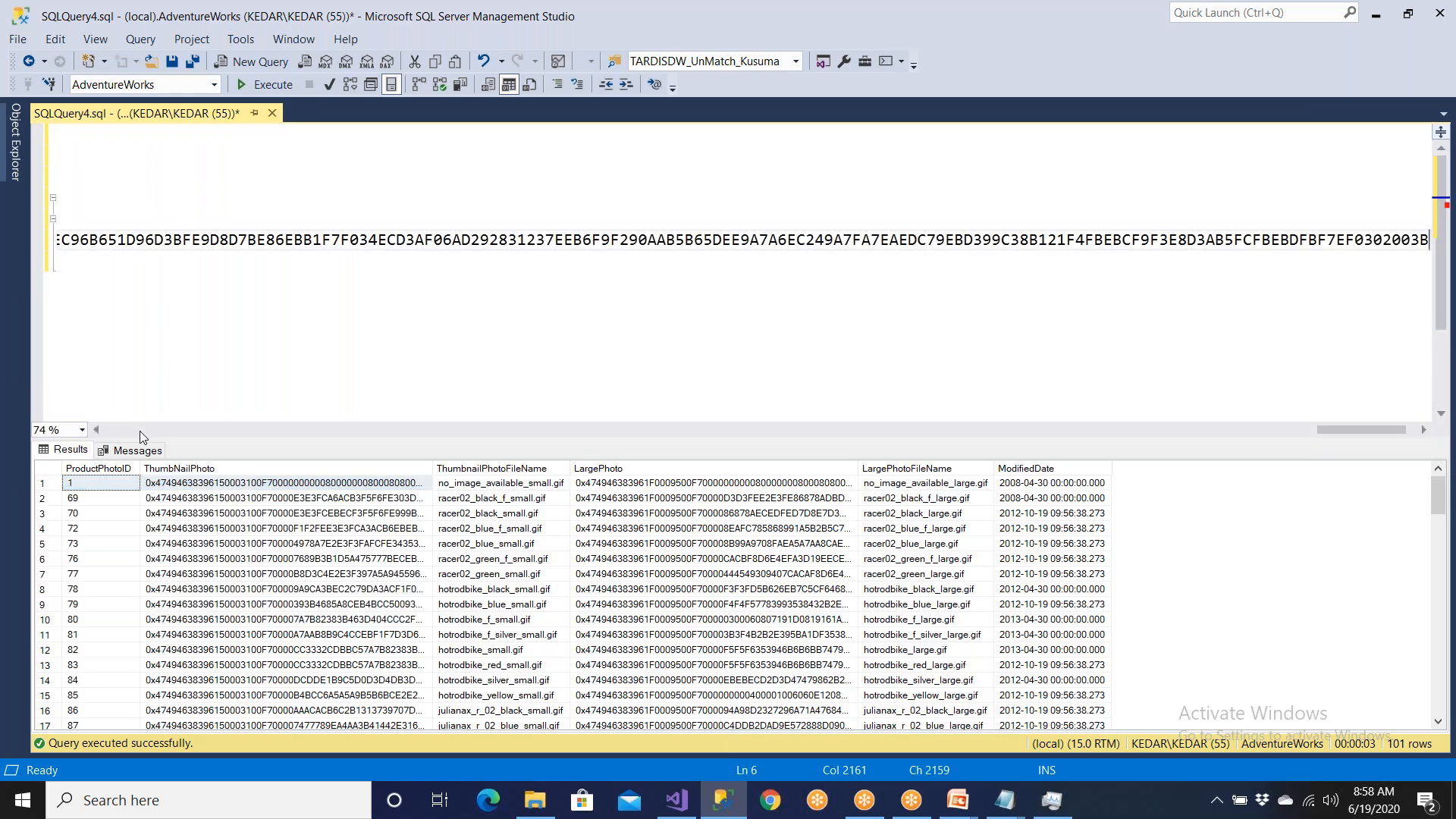
pyautogui.click(140, 431)
pyautogui.moveTo(1242, 432); pyautogui.dragTo(46, 442)
pyautogui.click(196, 219)
pyautogui.write(',')
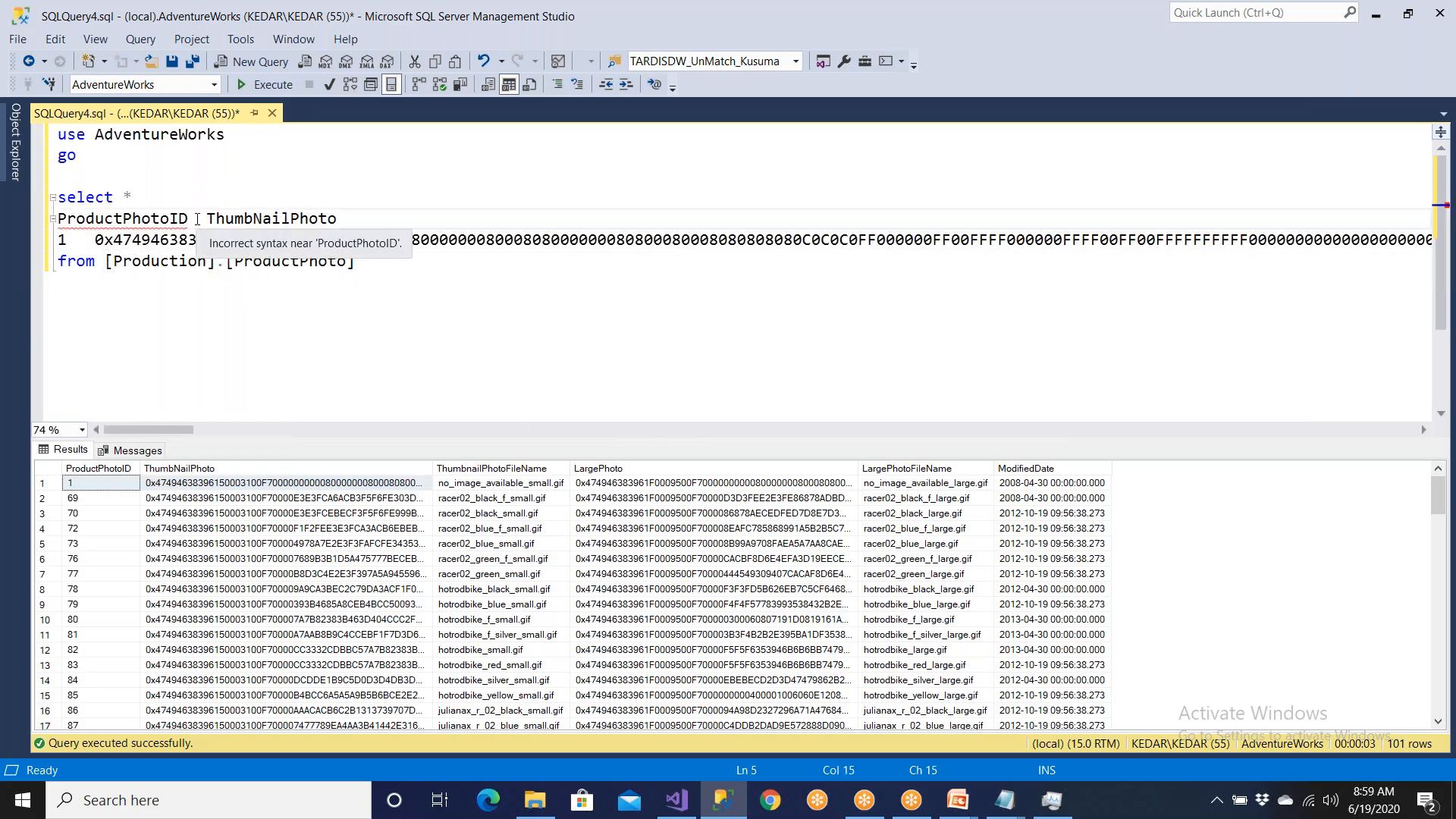
pyautogui.hotkey('ctrl', 'z')
pyautogui.hotkey('ctrl', 'z')
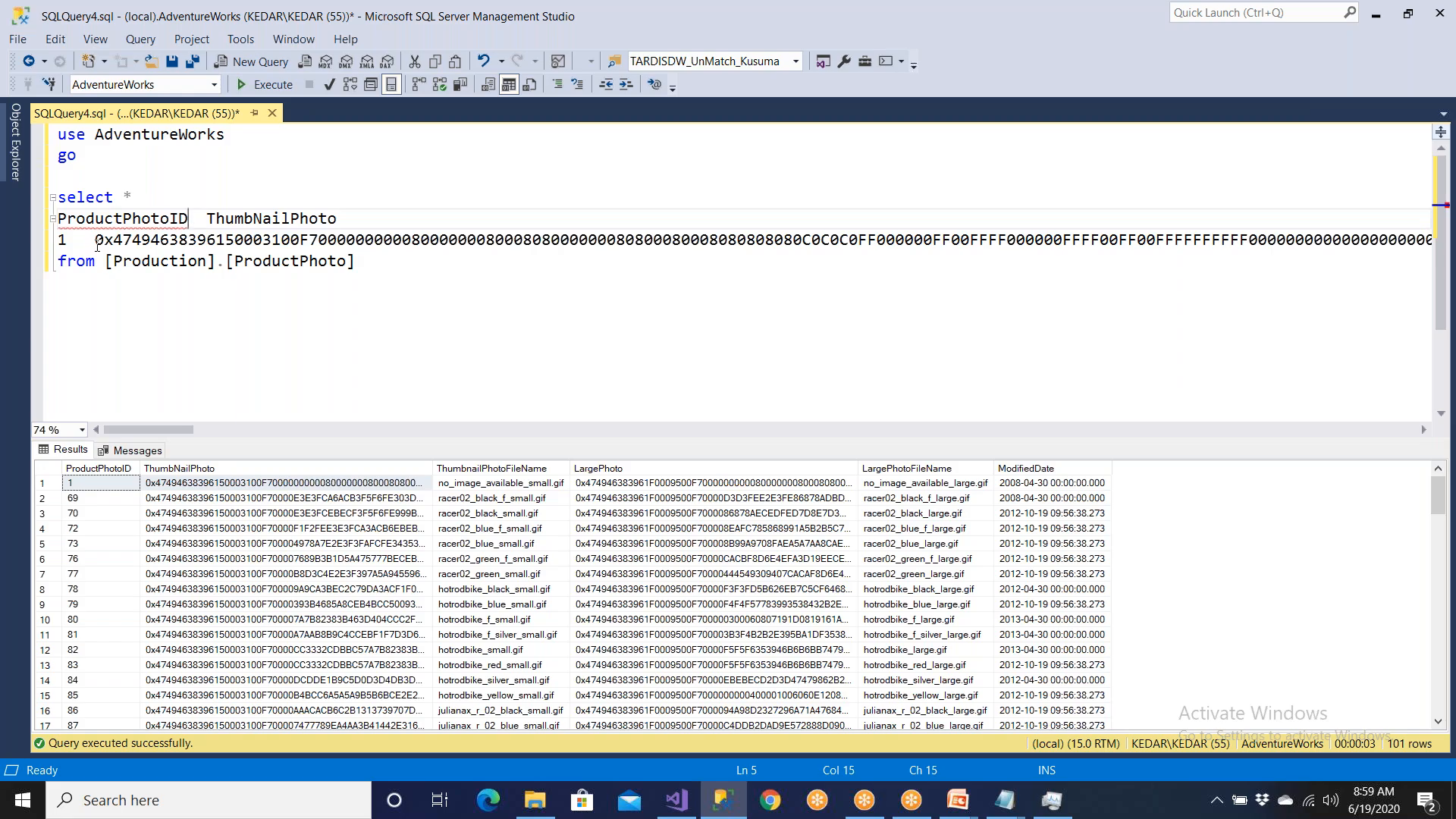
# - Replace the asterisk in the select clause with the columns ProductPhotoID, ThumbNailPhoto
pyautogui.click(152, 197)
pyautogui.press('BackSpace')
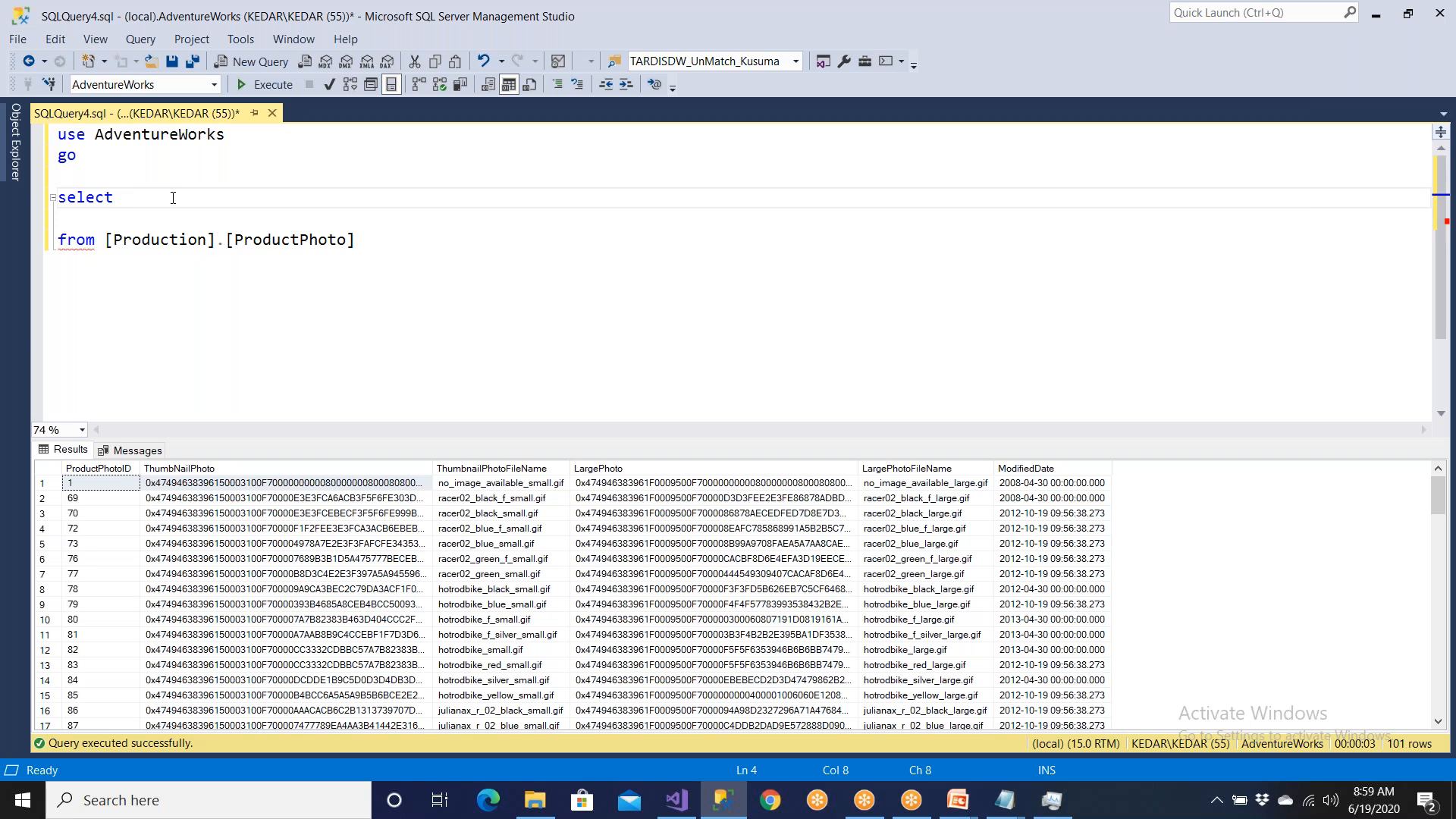
pyautogui.write('Pro')
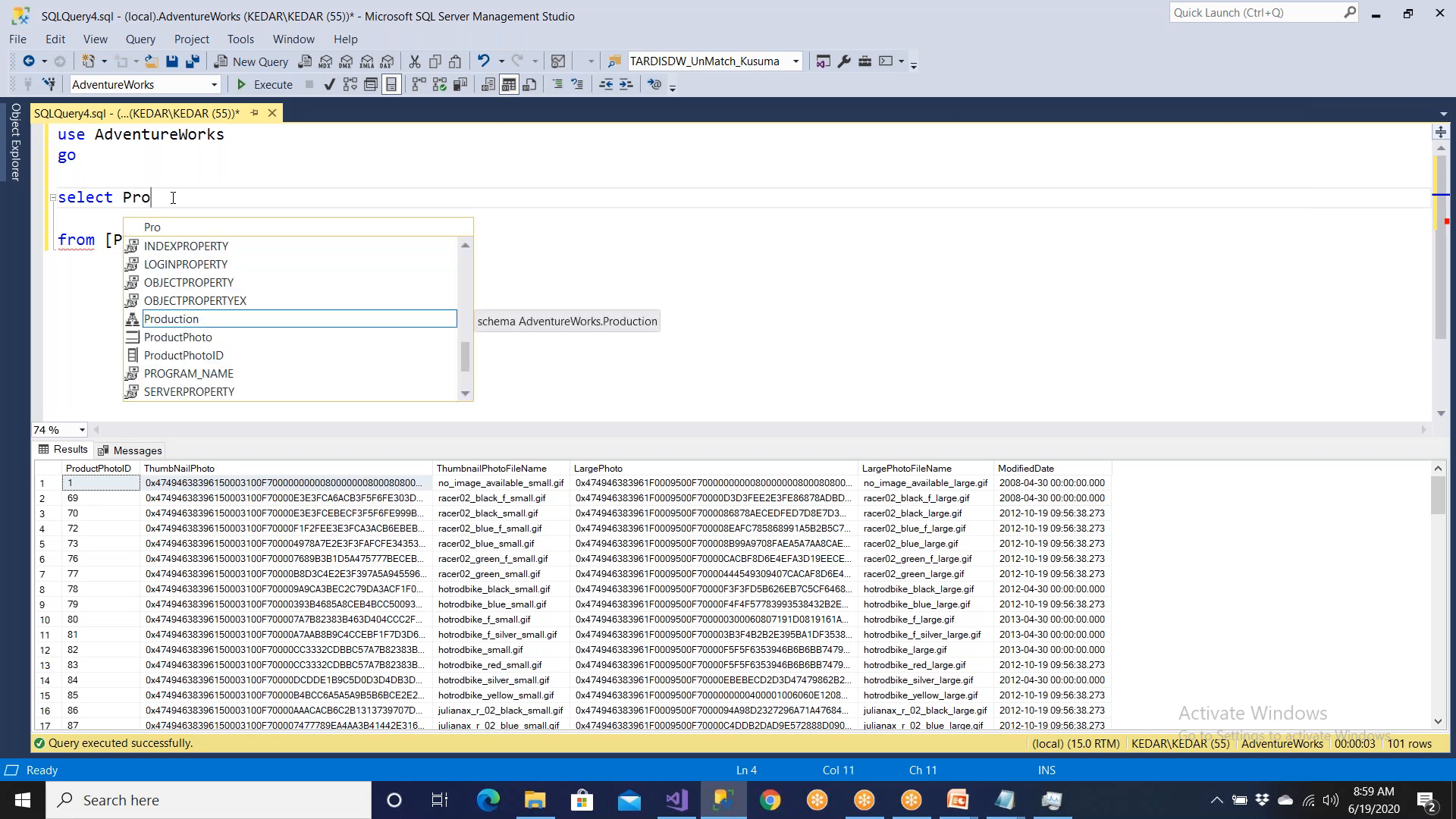
pyautogui.write('duct')
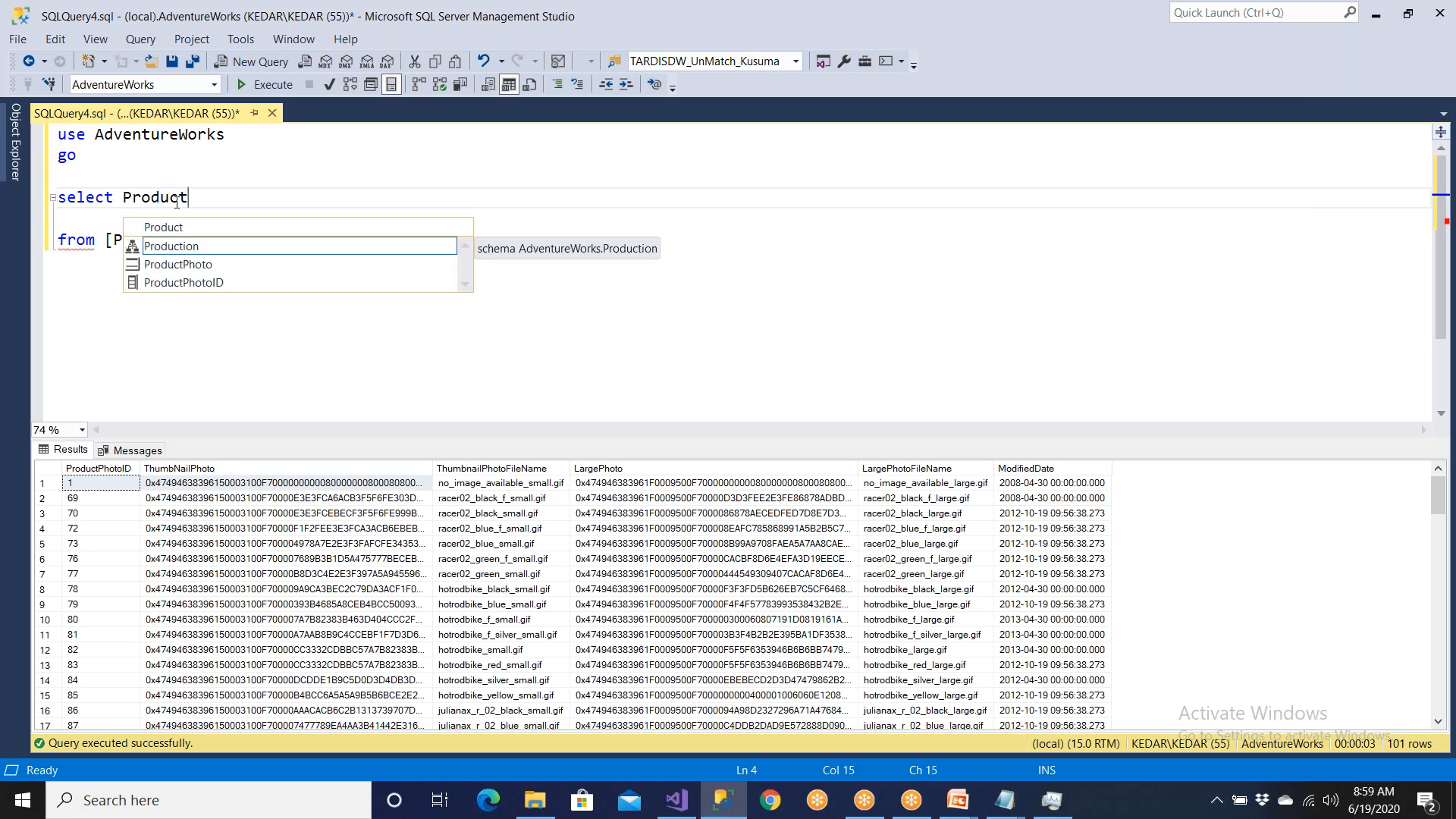
pyautogui.click(216, 284)
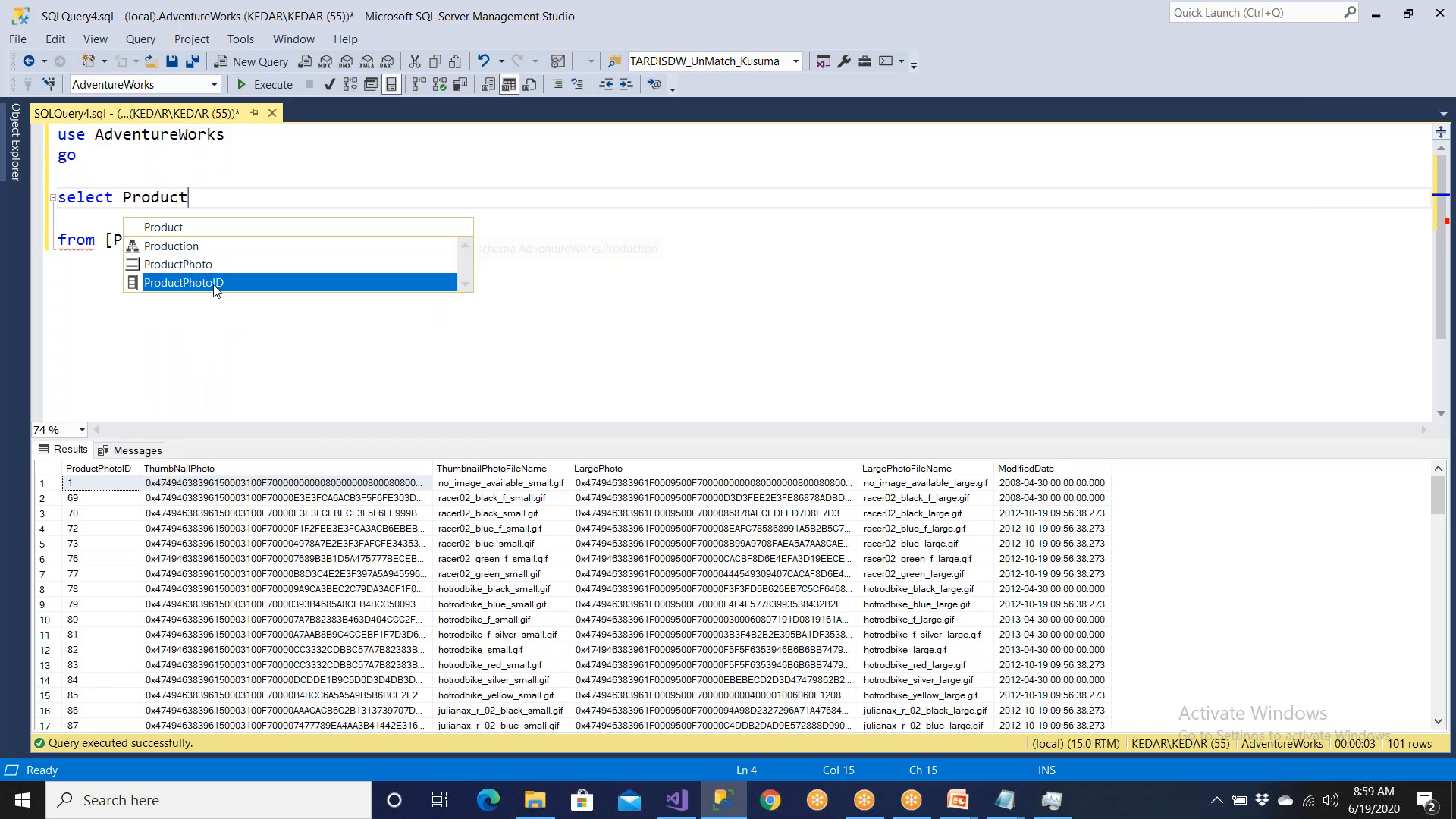
pyautogui.press('Tab')
pyautogui.write(', Thum')
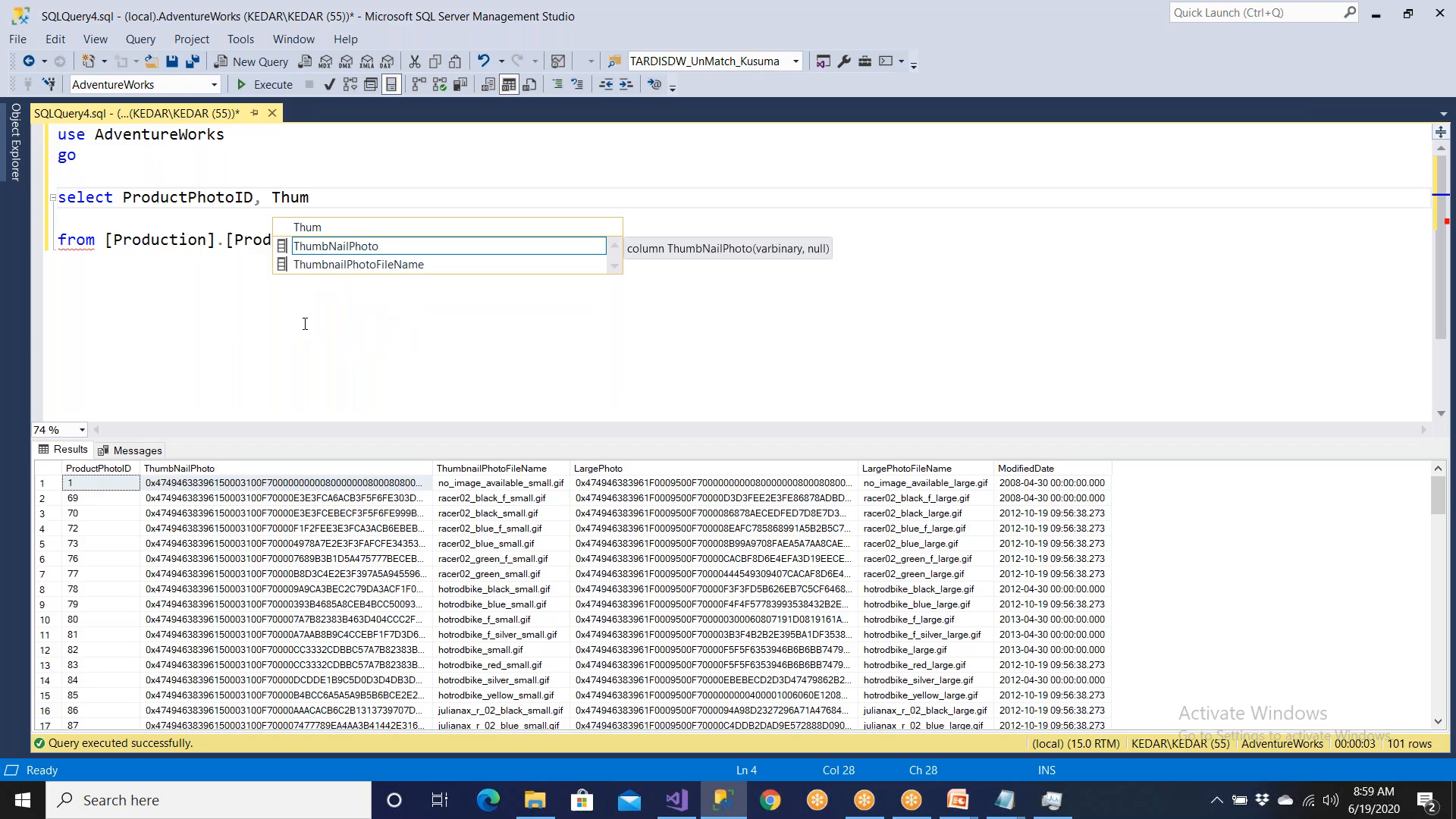
pyautogui.press('Tab')
# - Remove the blank line above the from clause and run only the select statement
pyautogui.click(144, 220)
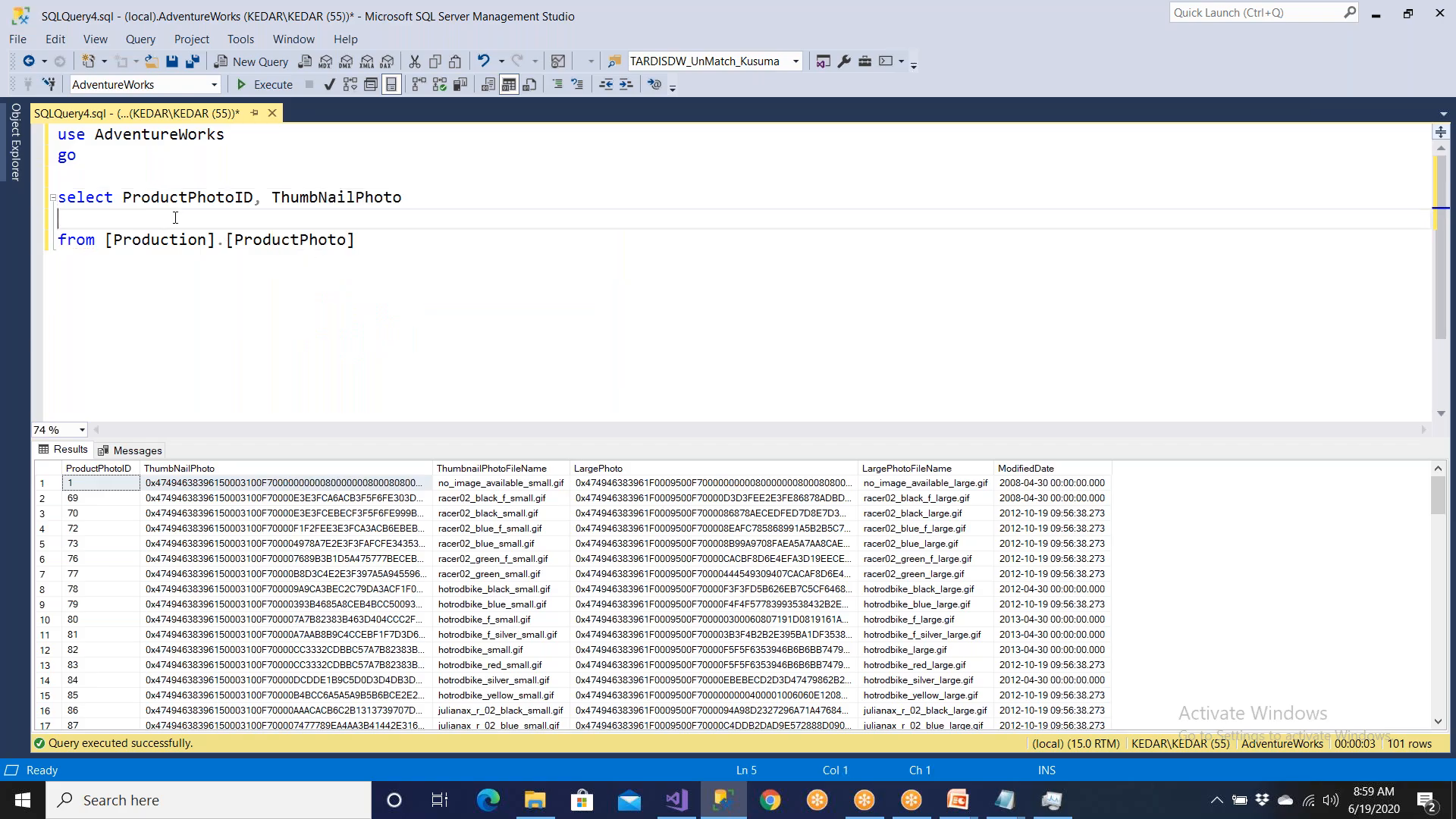
pyautogui.press('Delete')
pyautogui.moveTo(355, 220); pyautogui.dragTo(59, 198)
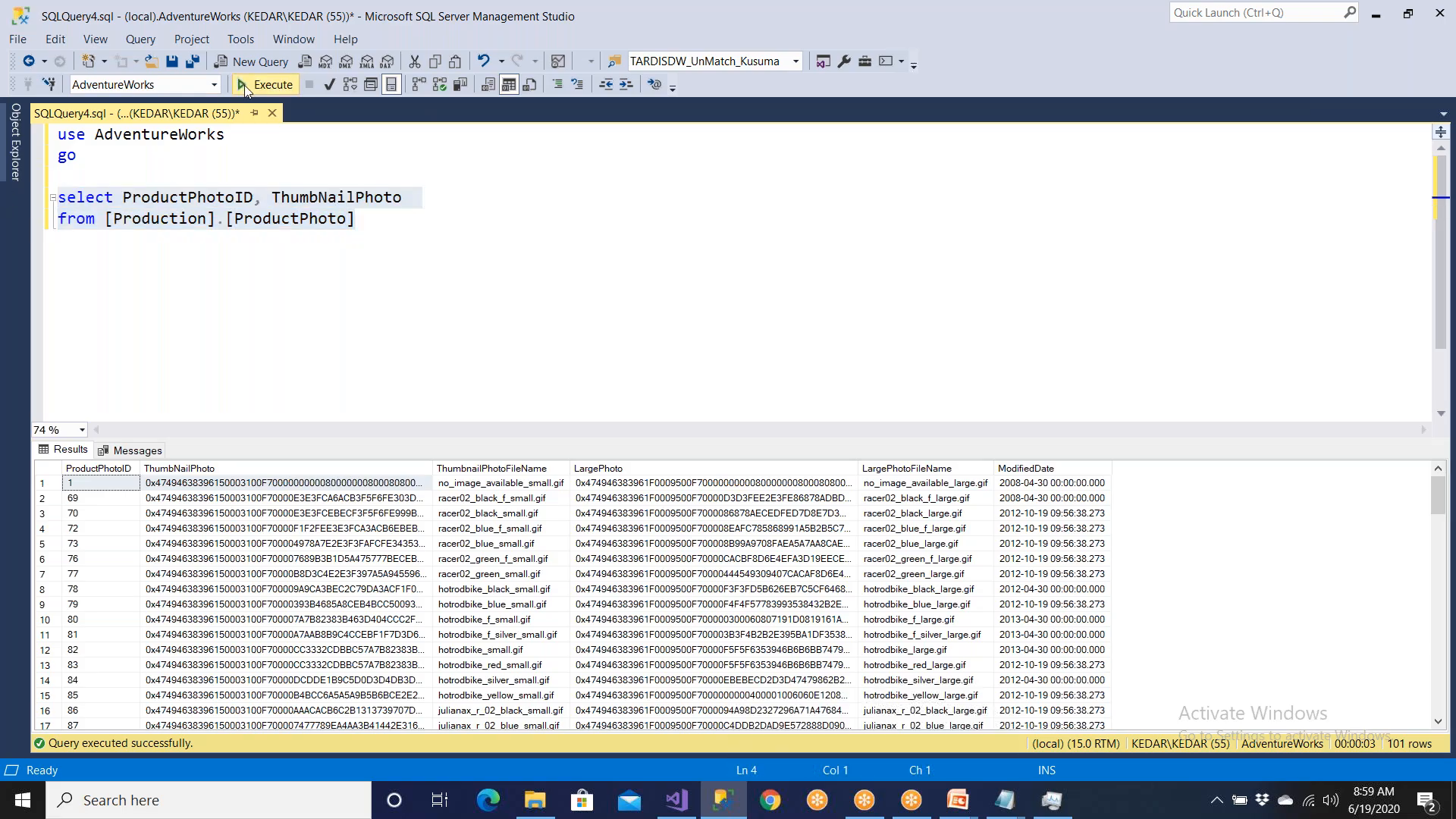
pyautogui.click(245, 85)
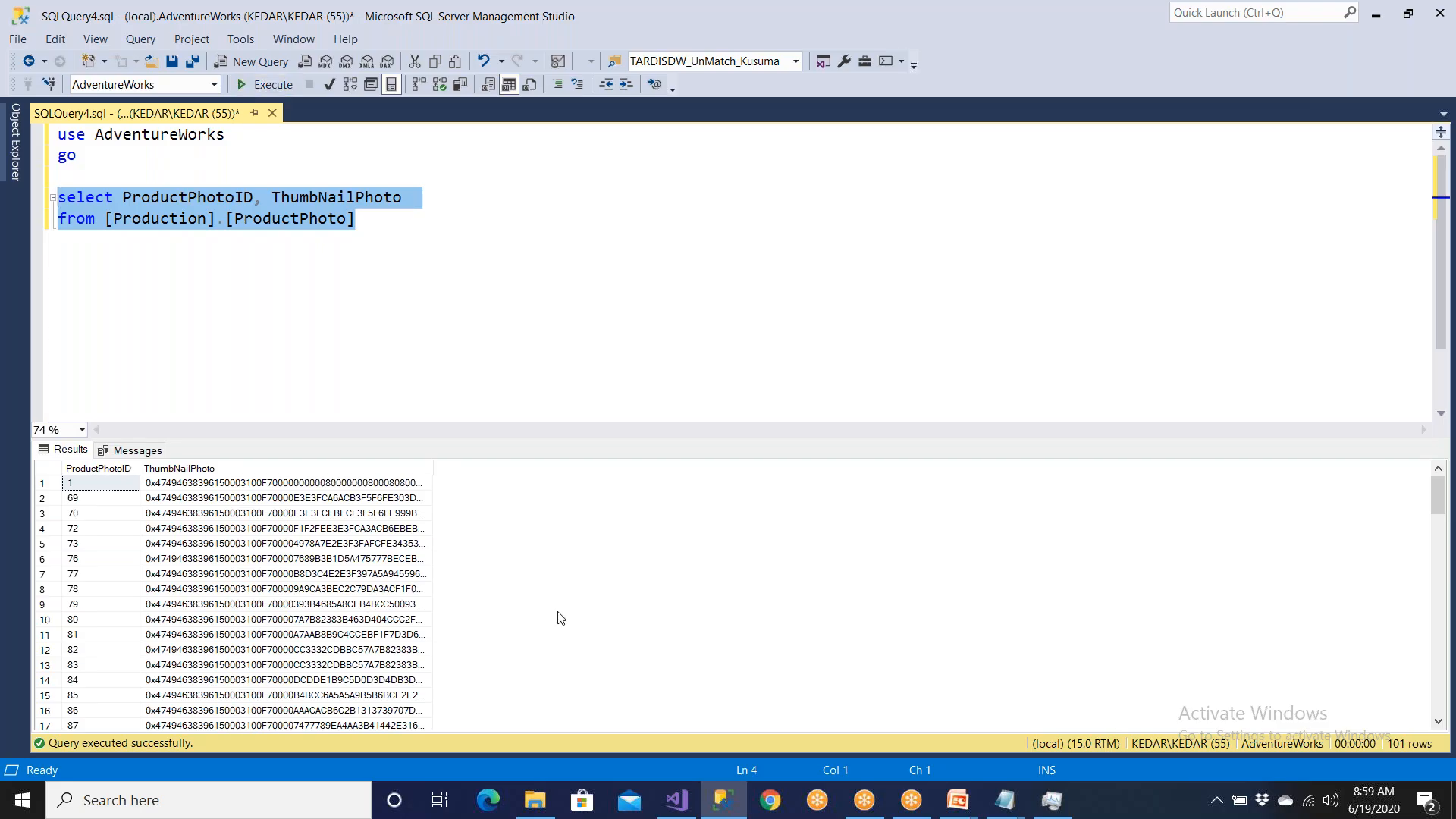
# - Switch to File Explorer and create a folder named AdvWorks on the D: drive
pyautogui.click(541, 803)
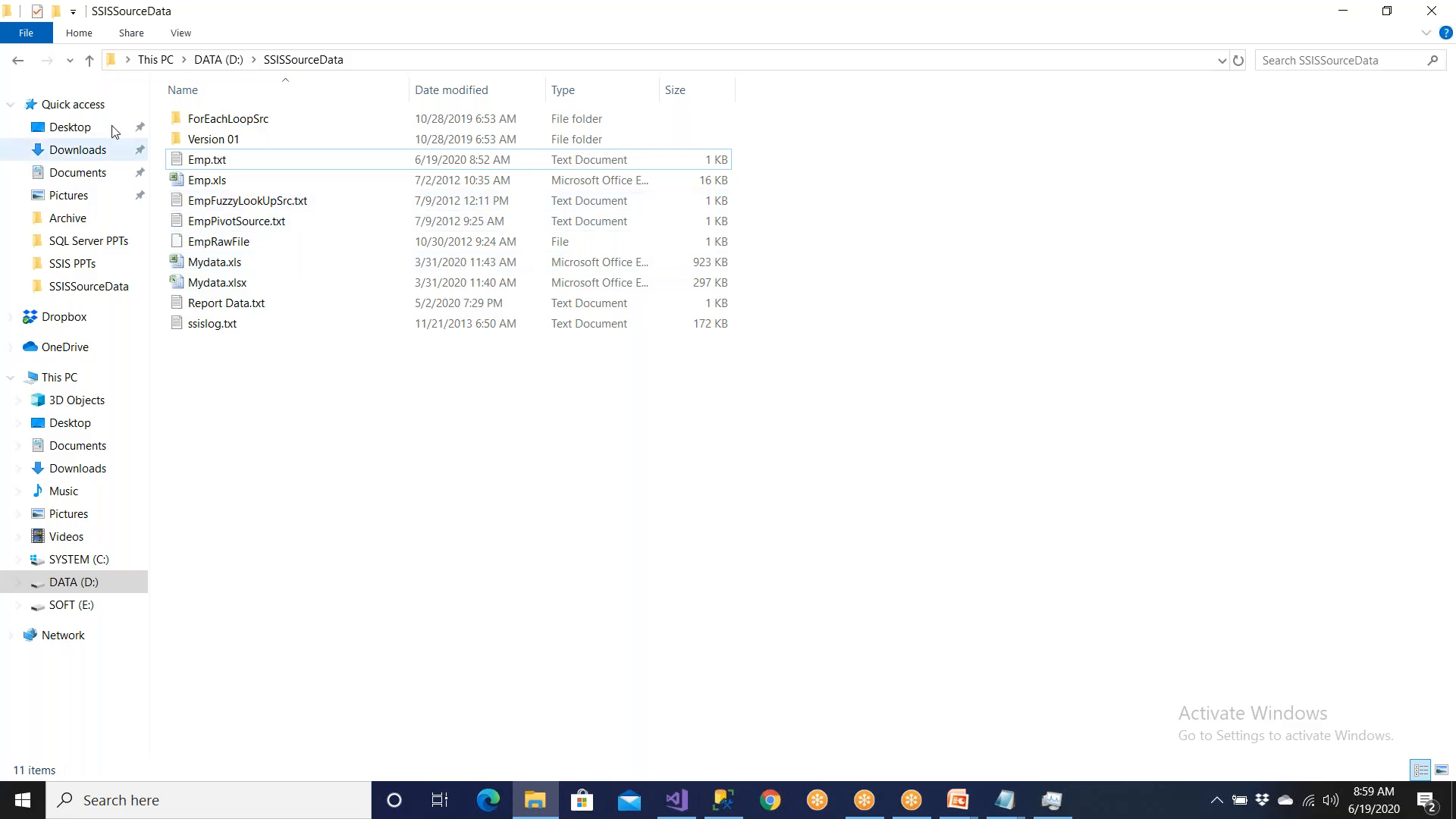
pyautogui.click(92, 63)
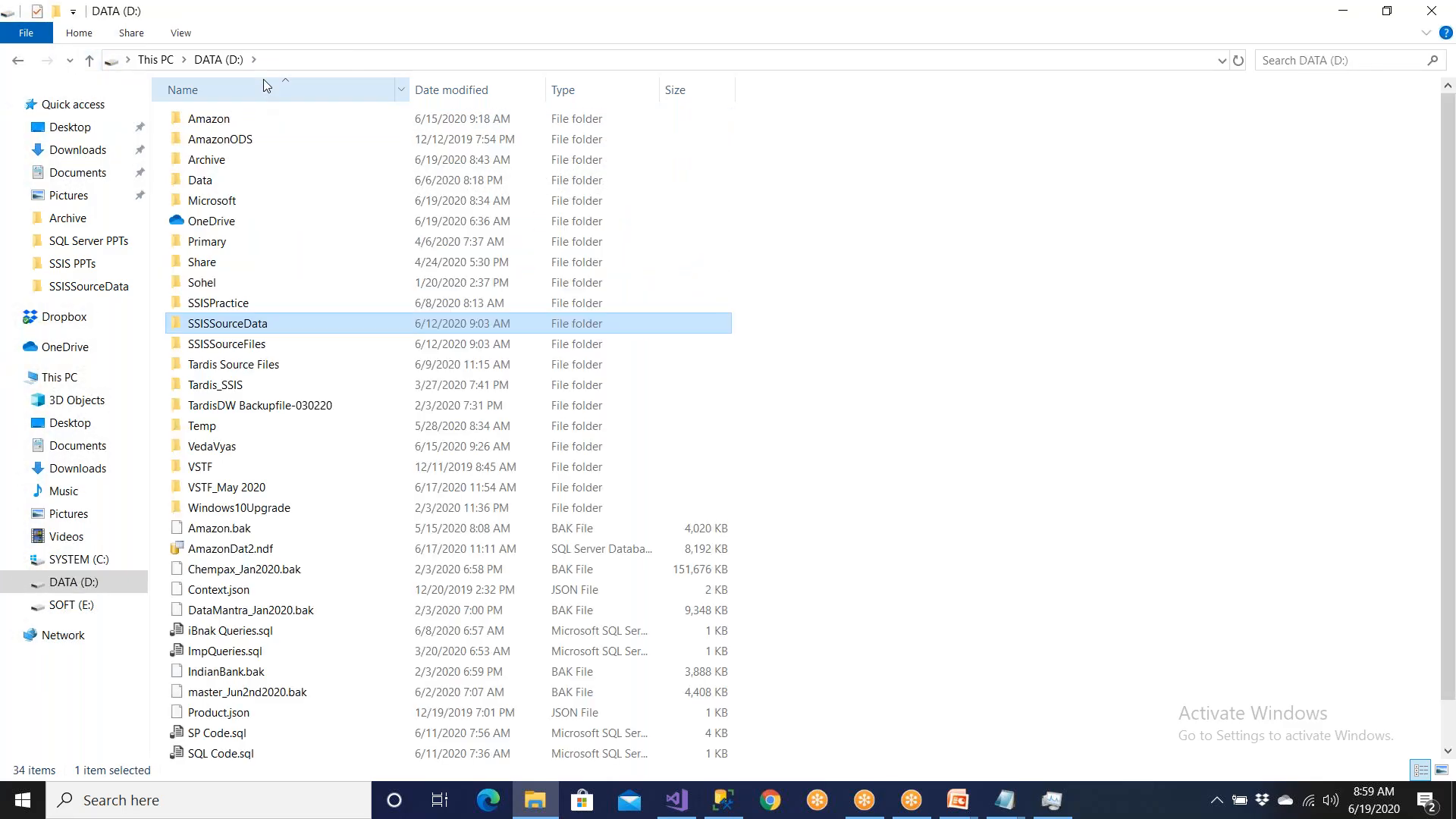
pyautogui.click(931, 232)
pyautogui.rightClick(931, 232)
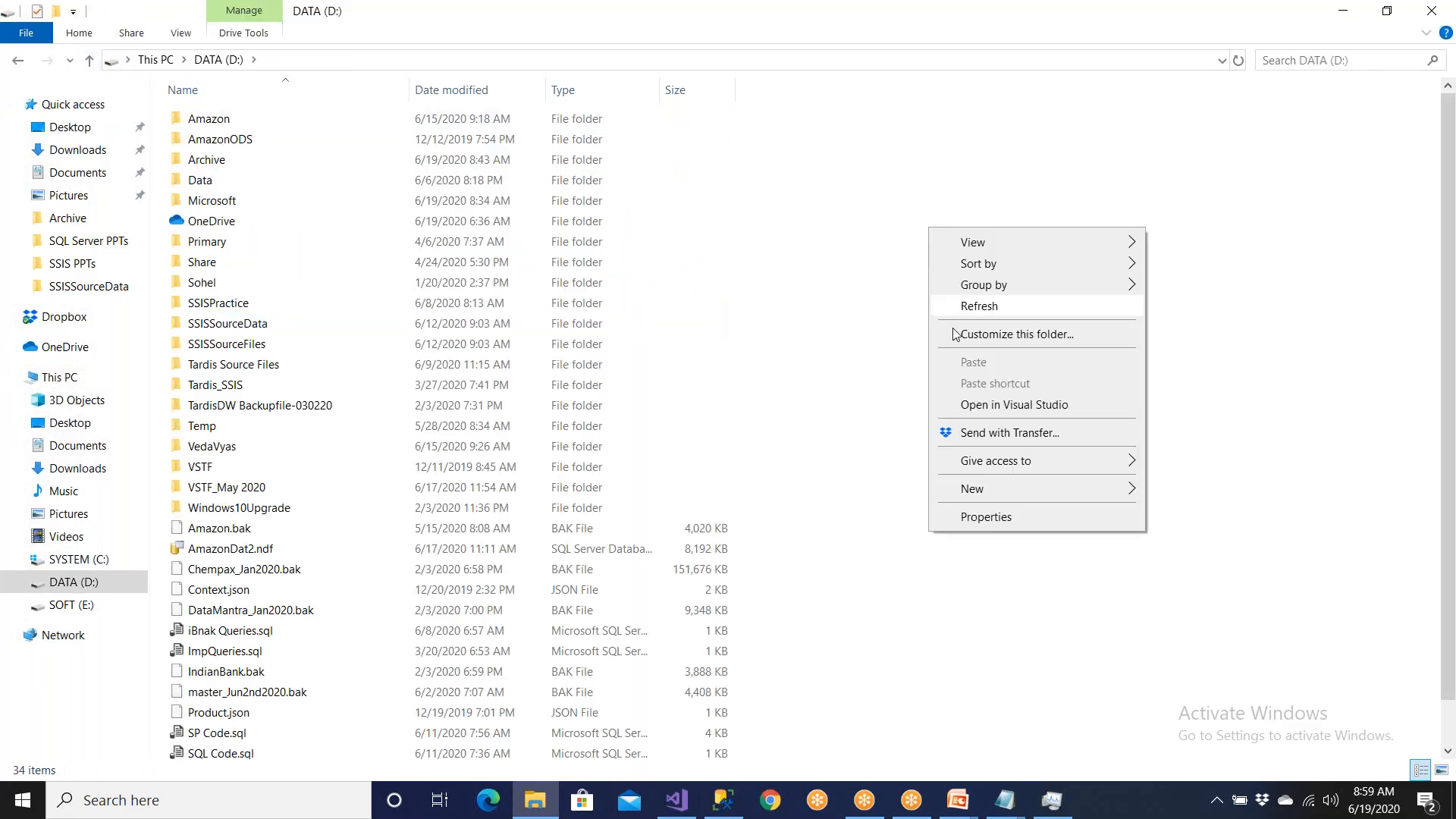
pyautogui.moveTo(998, 498)
pyautogui.click(1174, 489)
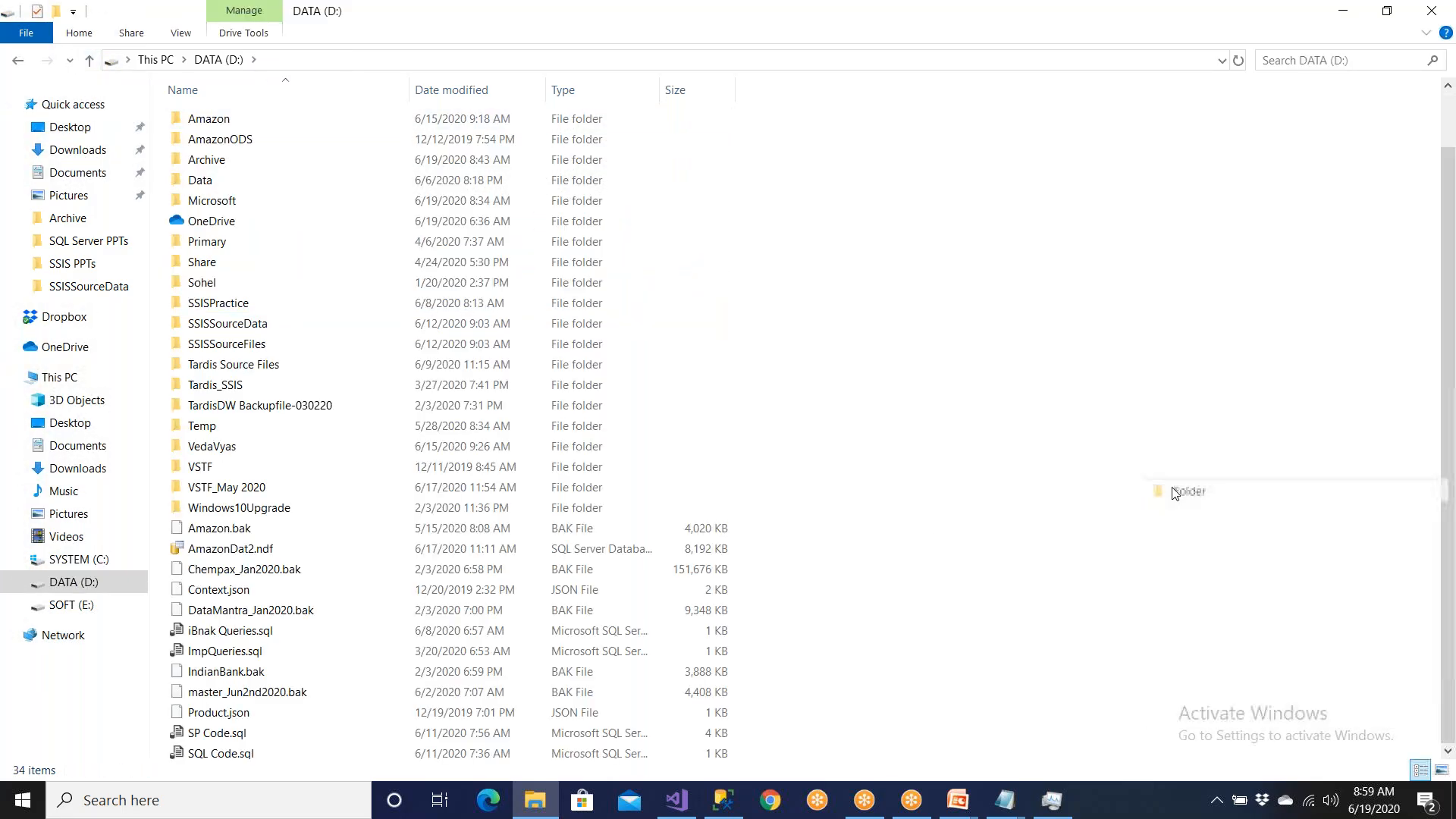
pyautogui.write('AdvWorks')
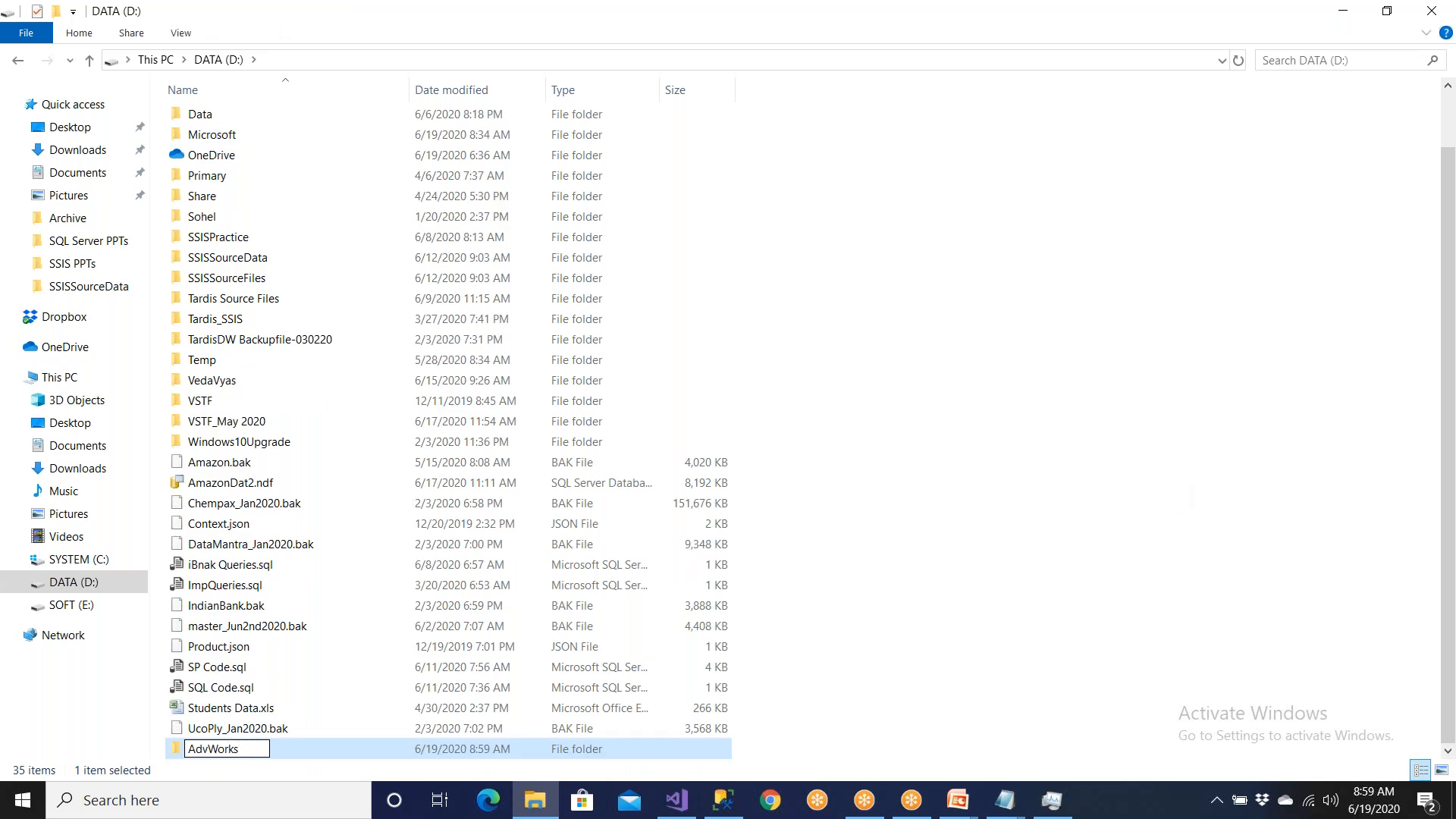
pyautogui.press('Return')
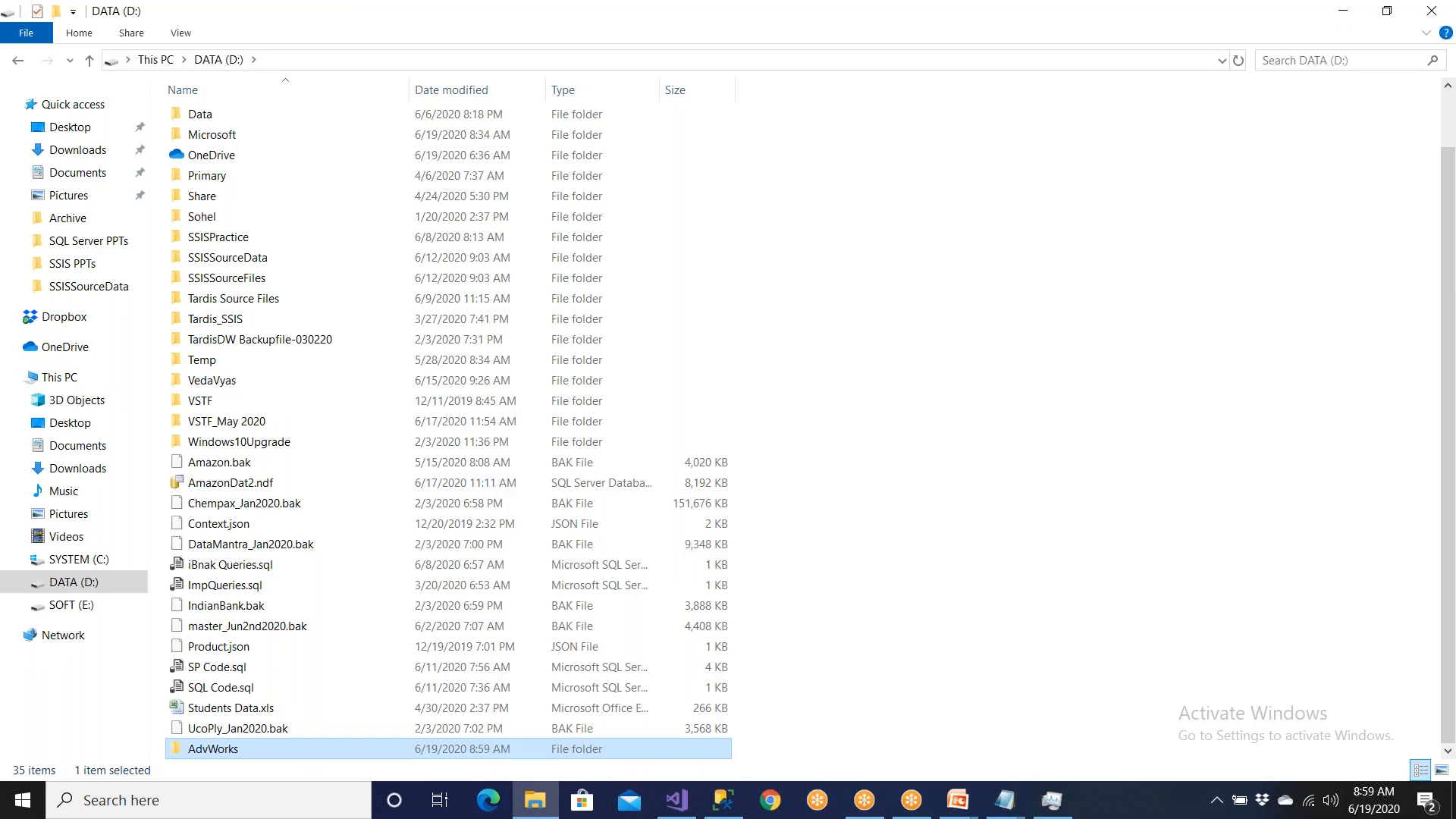
# - Open the AdvWorks folder and copy its path, D:\AdvWorks
pyautogui.press('Return')
pyautogui.click(352, 64)
pyautogui.hotkey('ctrl', 'c')
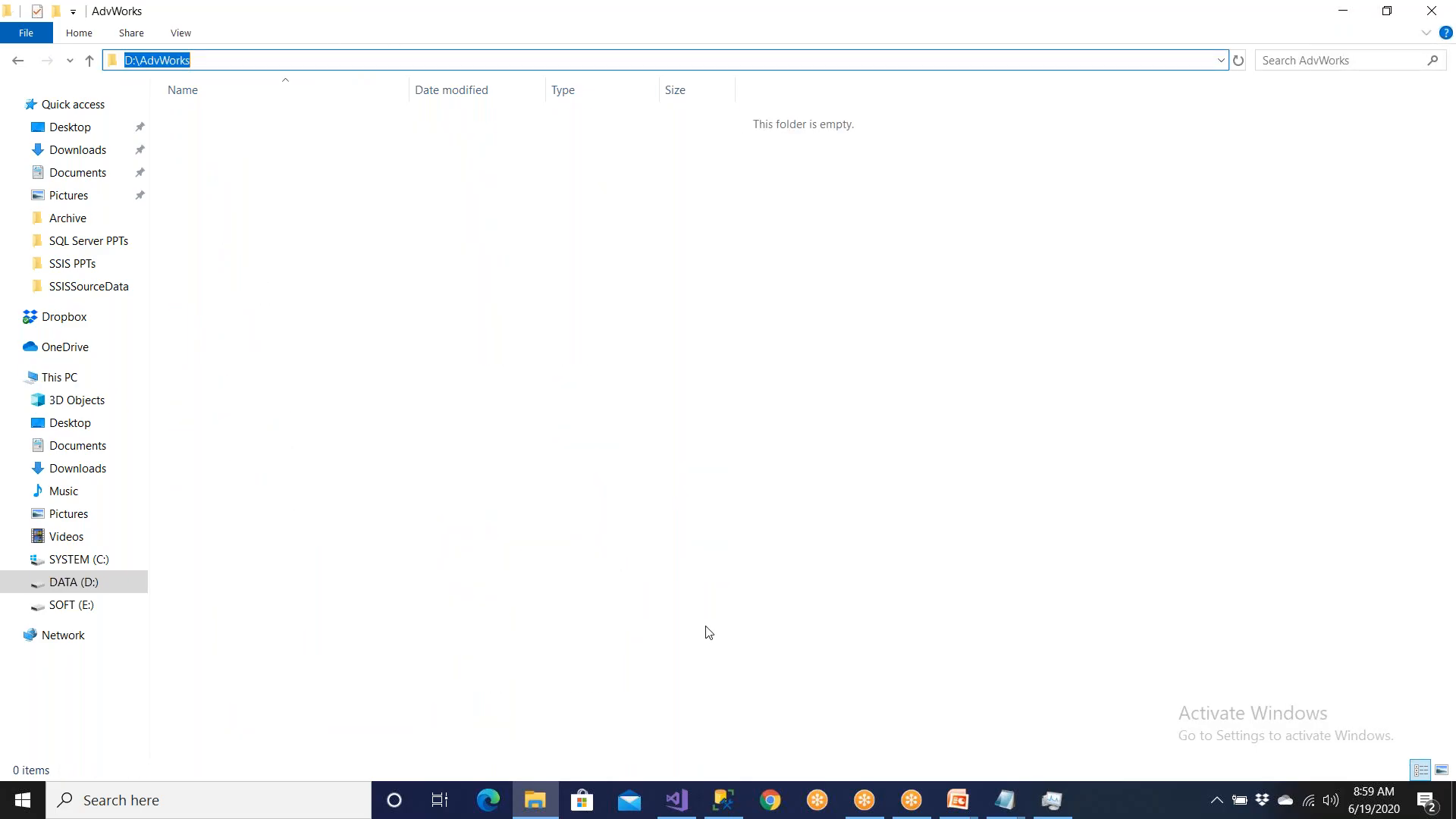
# - Open Notepad and paste the folder path D:\AdvWorks into a blank note
pyautogui.press('super')
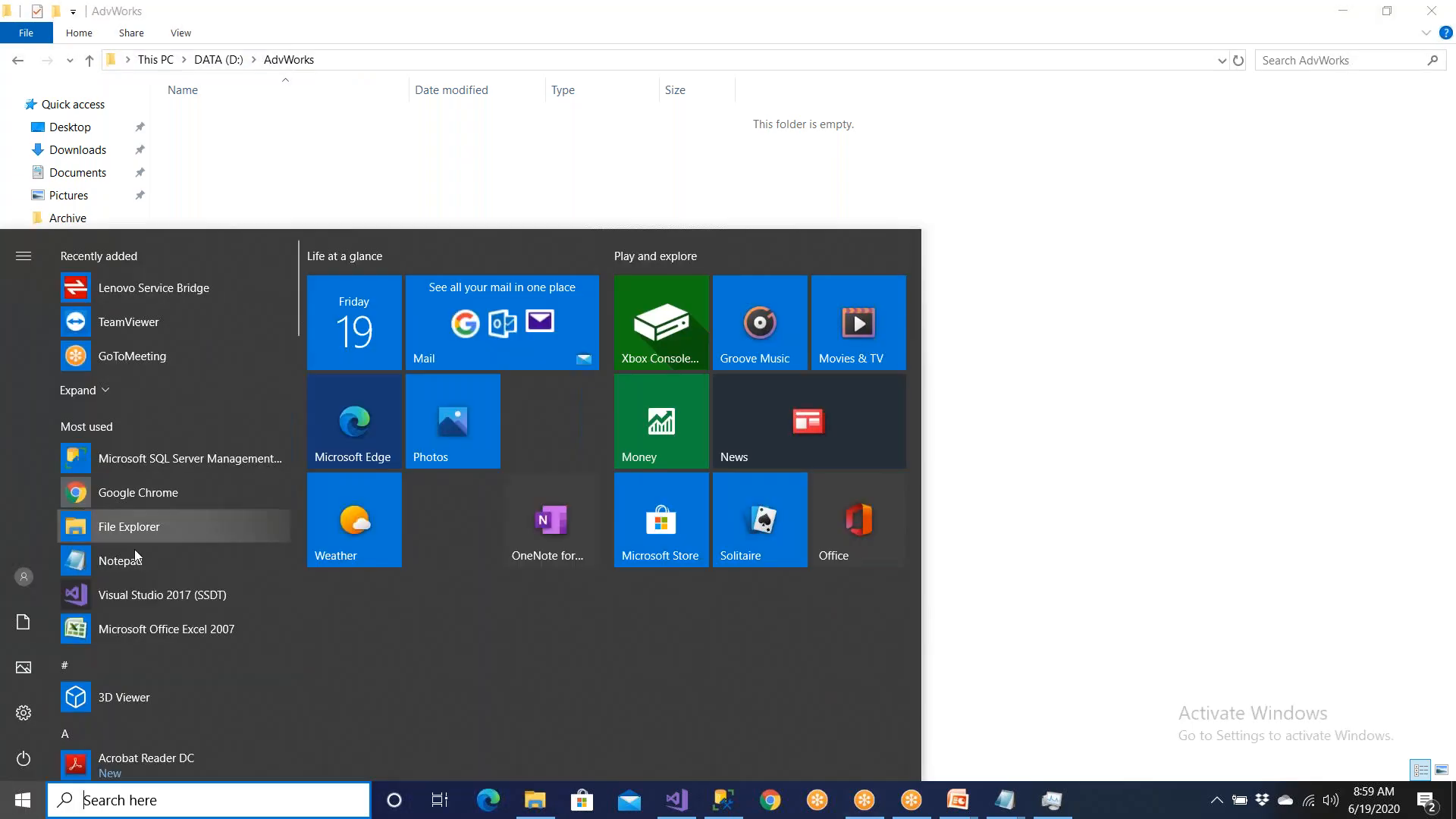
pyautogui.click(137, 560)
pyautogui.hotkey('ctrl', 'v')
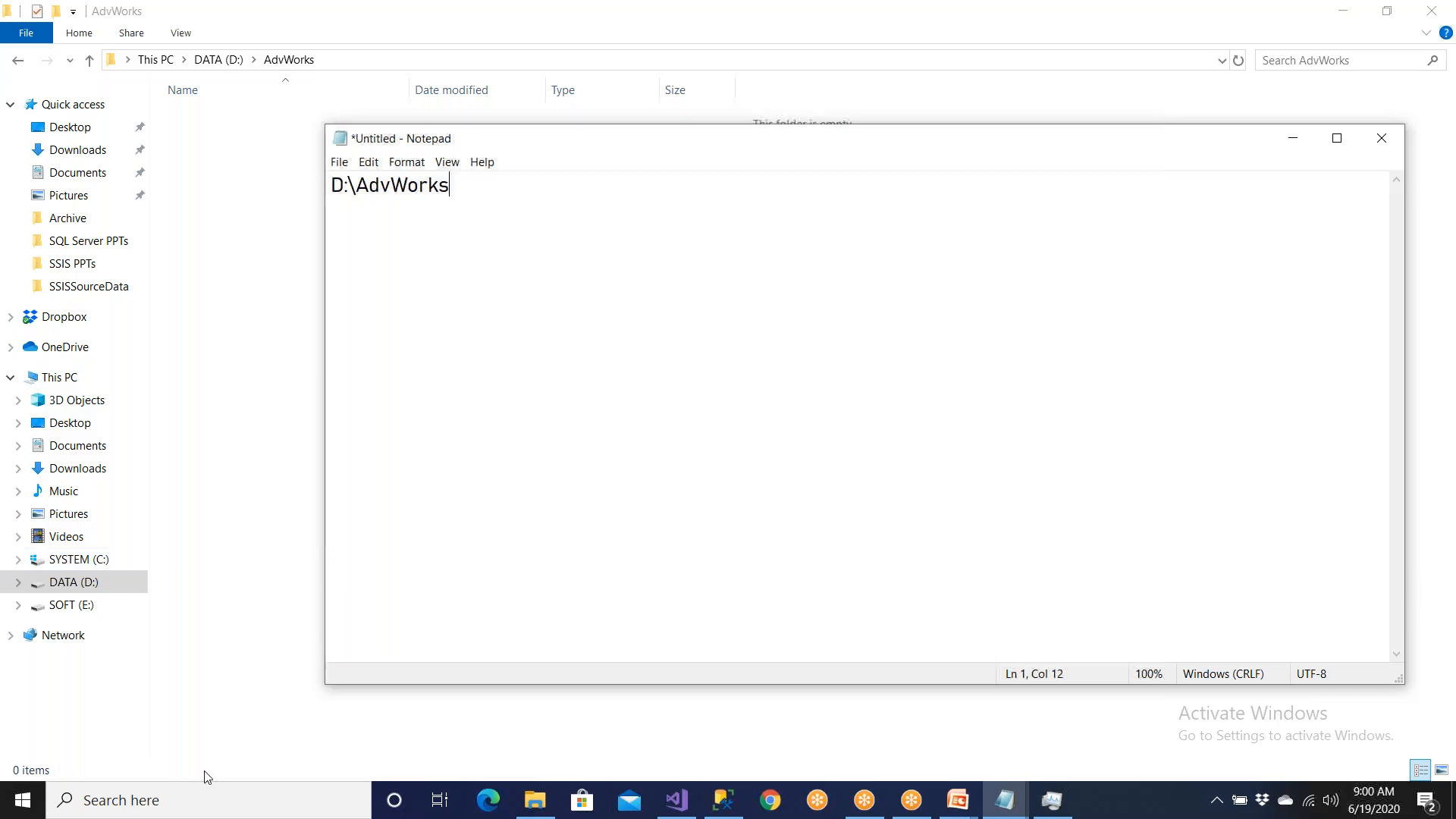
# - Switch to SQL Server Management Studio and examine the ThumbNailPhoto values in the first three result rows
pyautogui.click(723, 800)
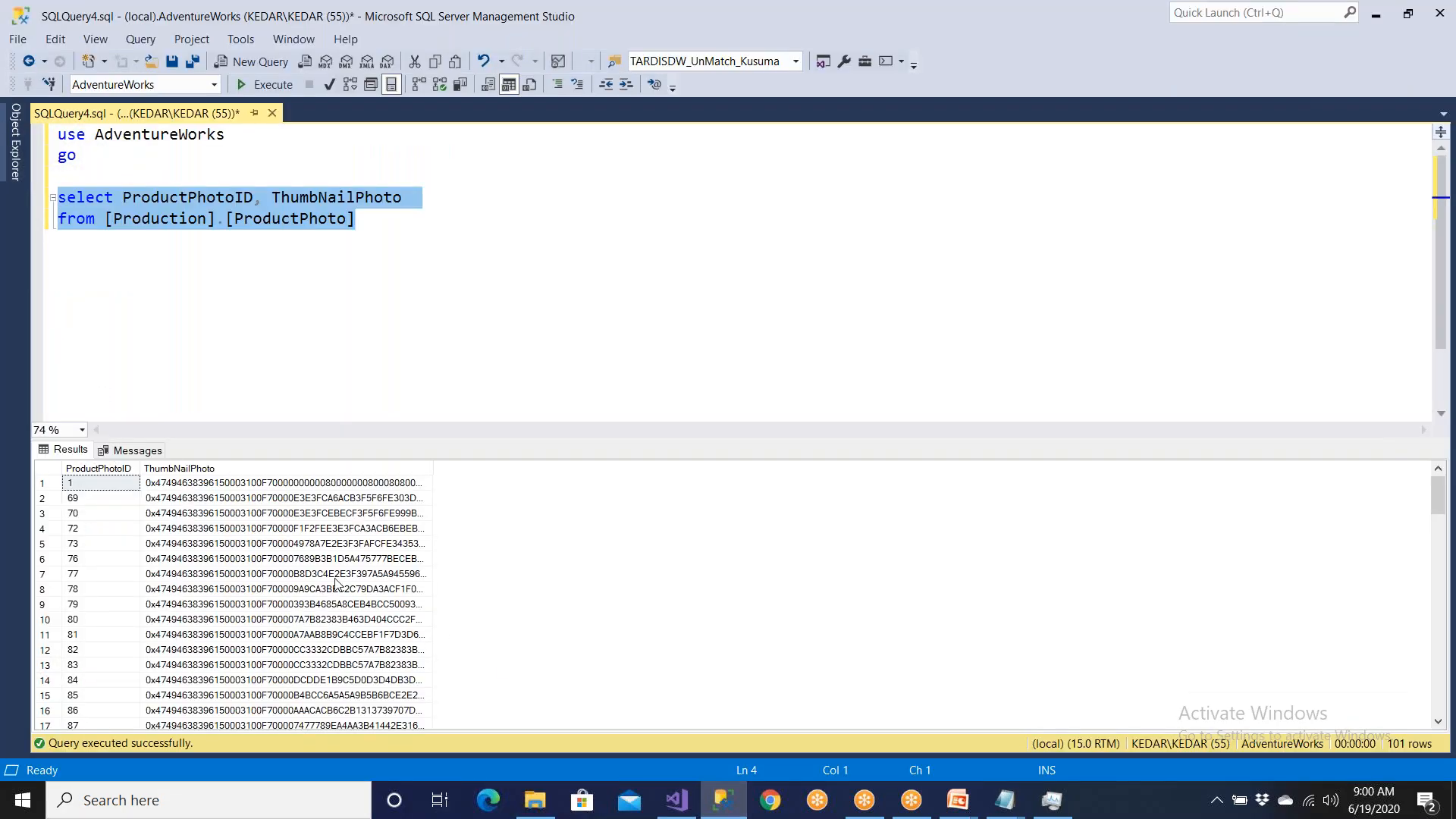
pyautogui.click(266, 486)
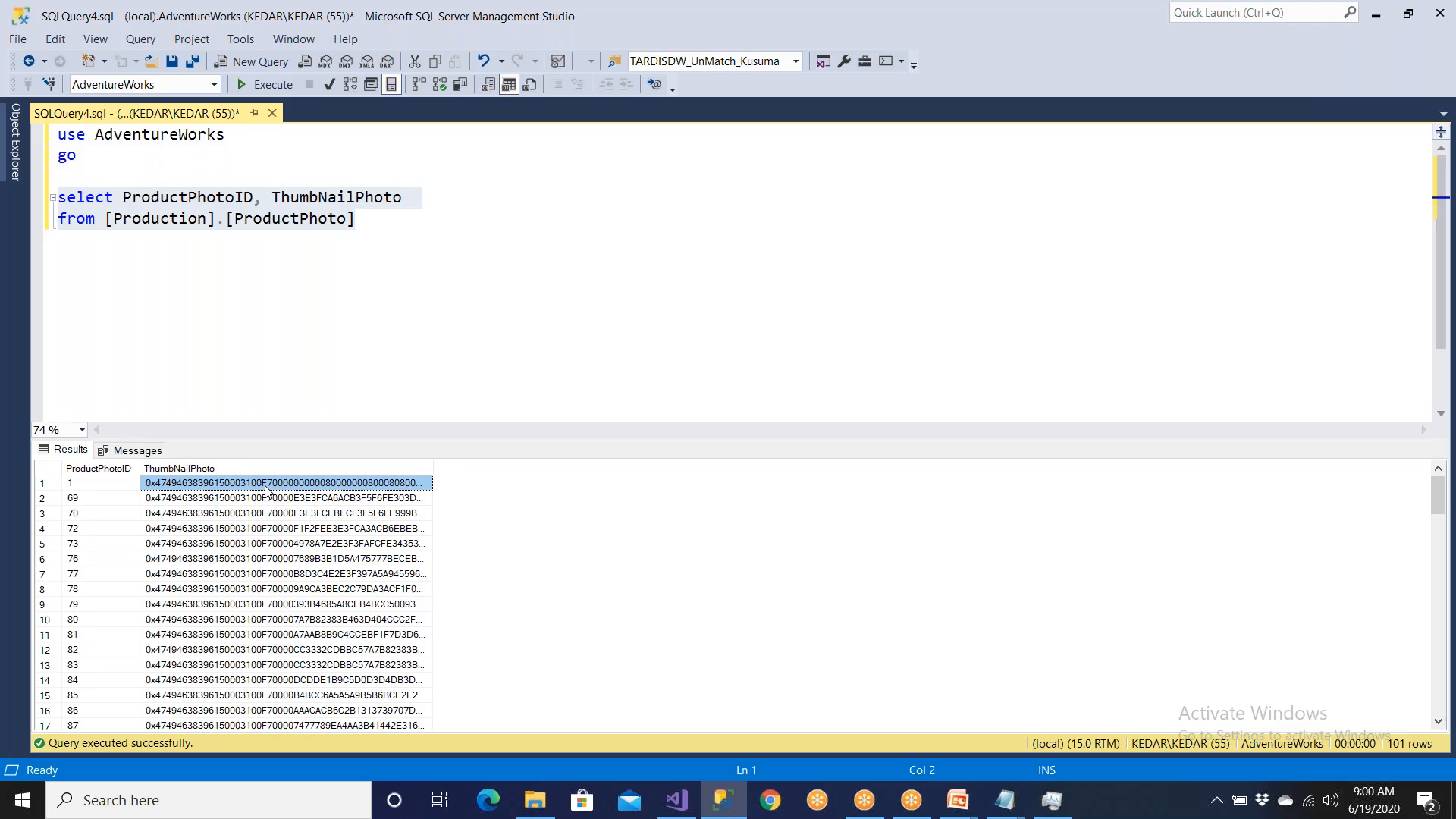
pyautogui.click(266, 499)
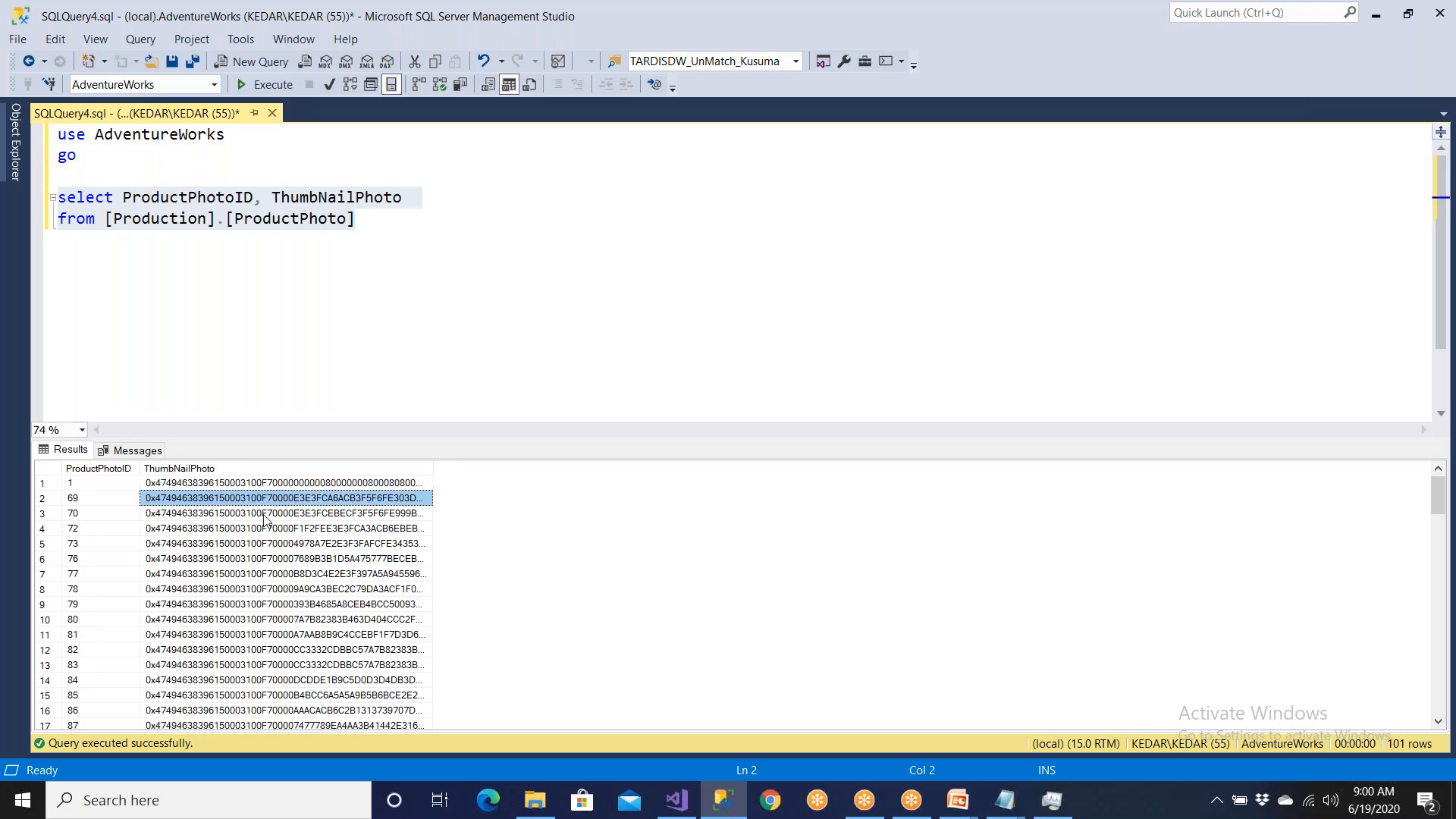
pyautogui.click(266, 515)
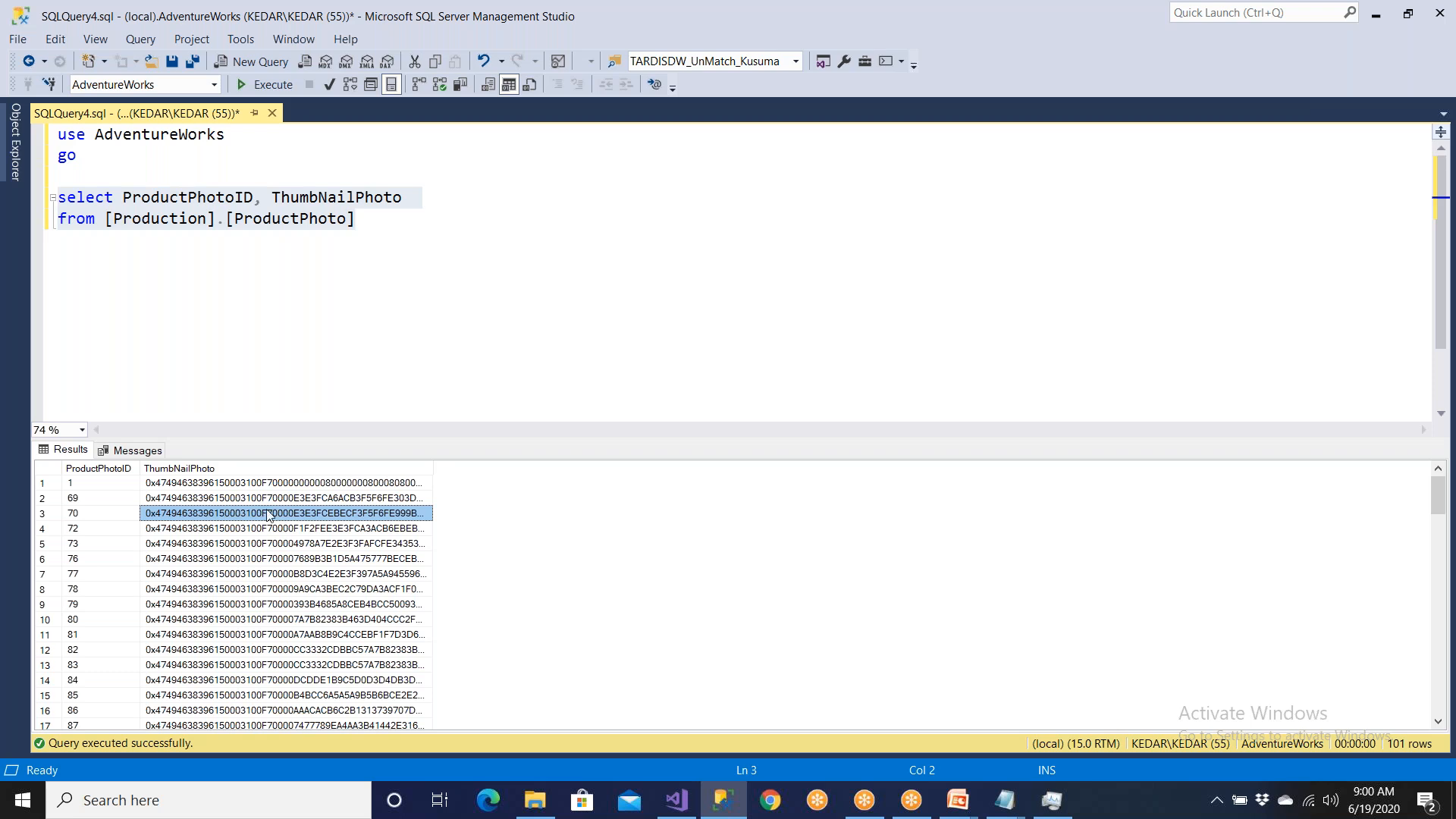
pyautogui.click(275, 484)
pyautogui.click(276, 499)
pyautogui.click(276, 515)
# - Switch to Visual Studio and accept the OLE DB Source settings for the [Production].[ProductPhoto] table
pyautogui.click(676, 800)
pyautogui.click(829, 681)
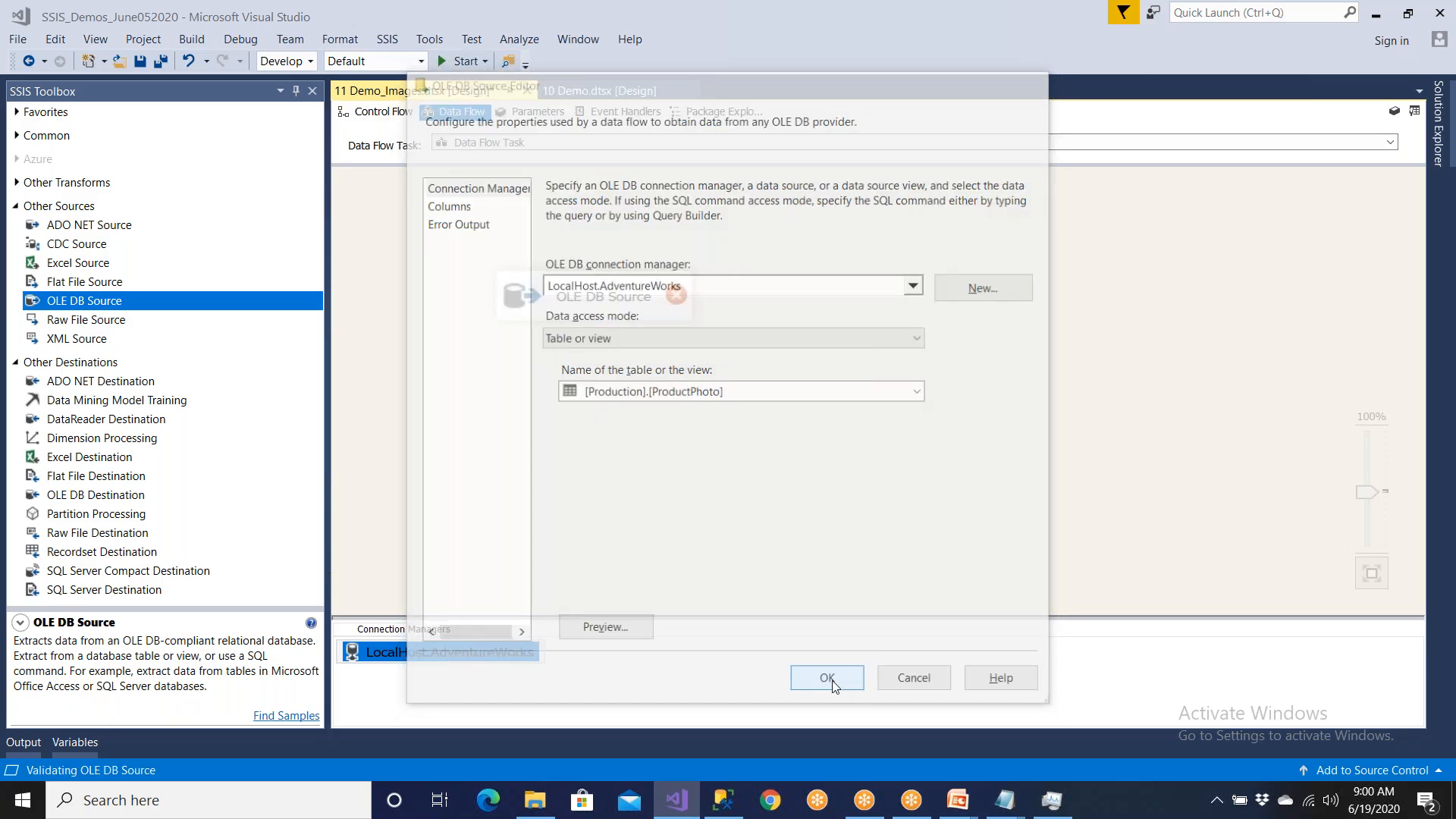
# - Switch to the PowerPoint presentation, end the slide show at Demo – Export Column and enlarge the notes area
pyautogui.moveTo(958, 800)
pyautogui.click(1026, 738)
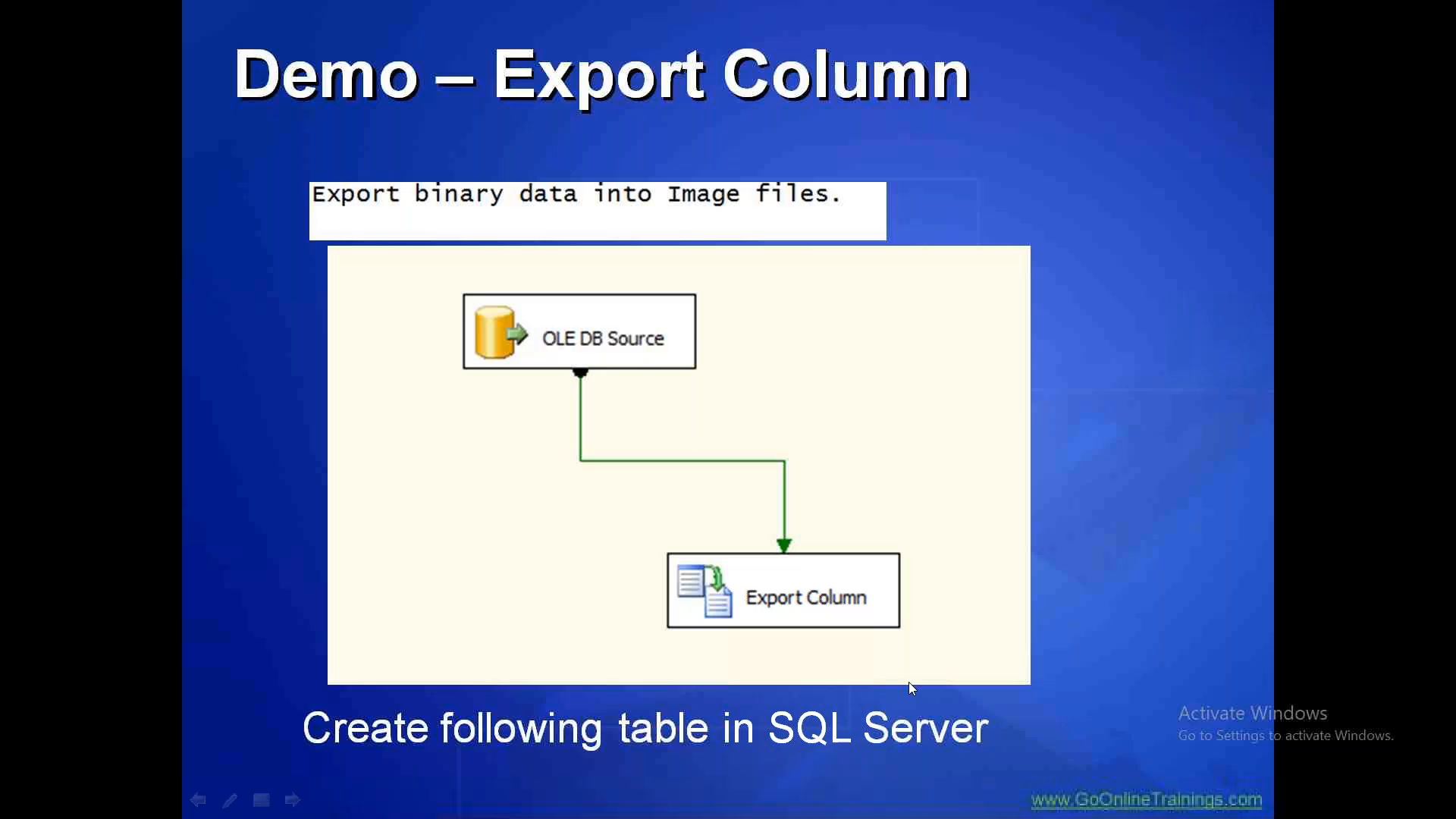
pyautogui.press('Escape')
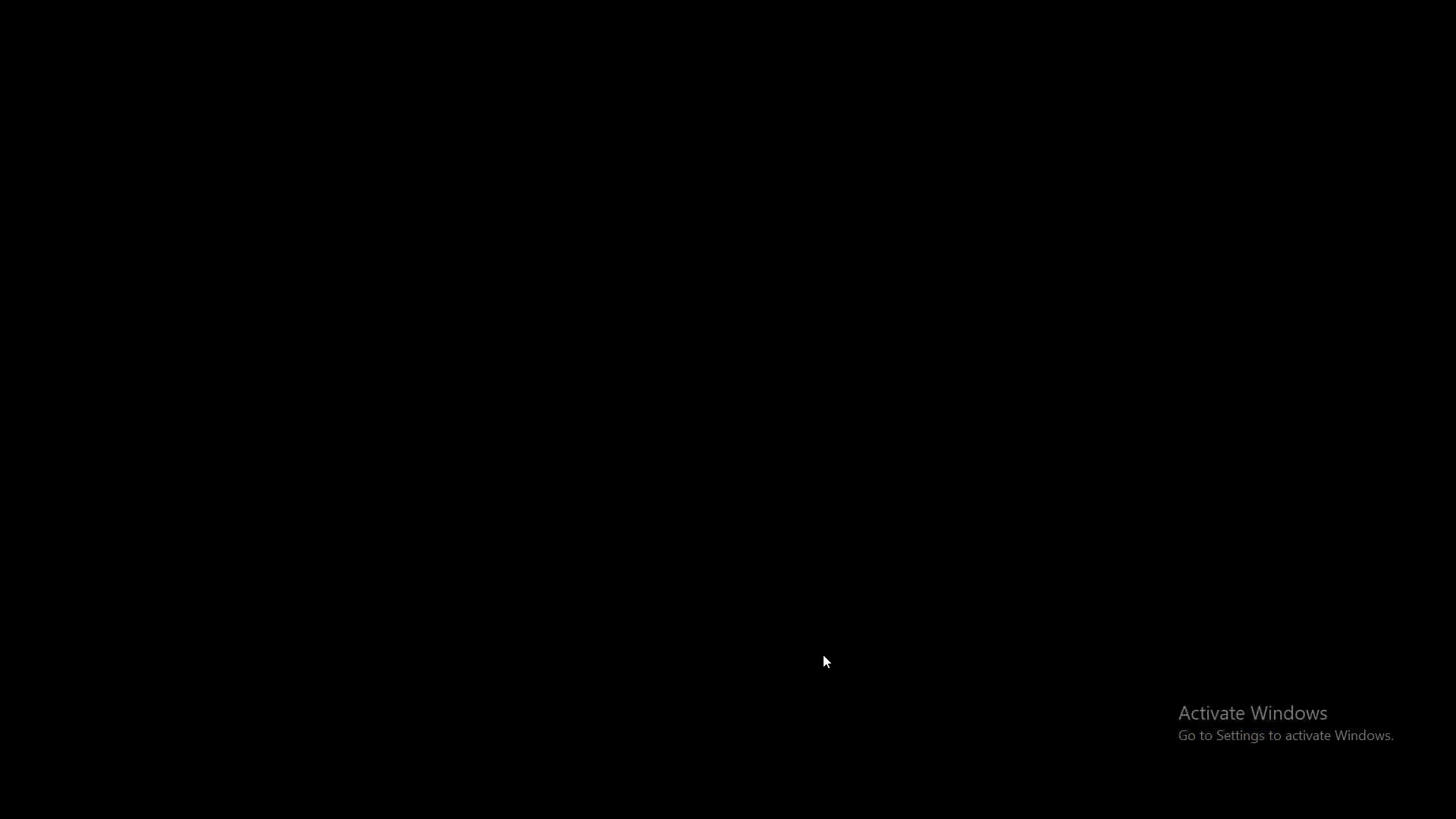
pyautogui.moveTo(451, 696); pyautogui.dragTo(448, 428)
# - Copy the PhotoPath script from the slide notes, from the drop table section through the select * from PhotoPath statement
pyautogui.scroll(-1, 429, 531)
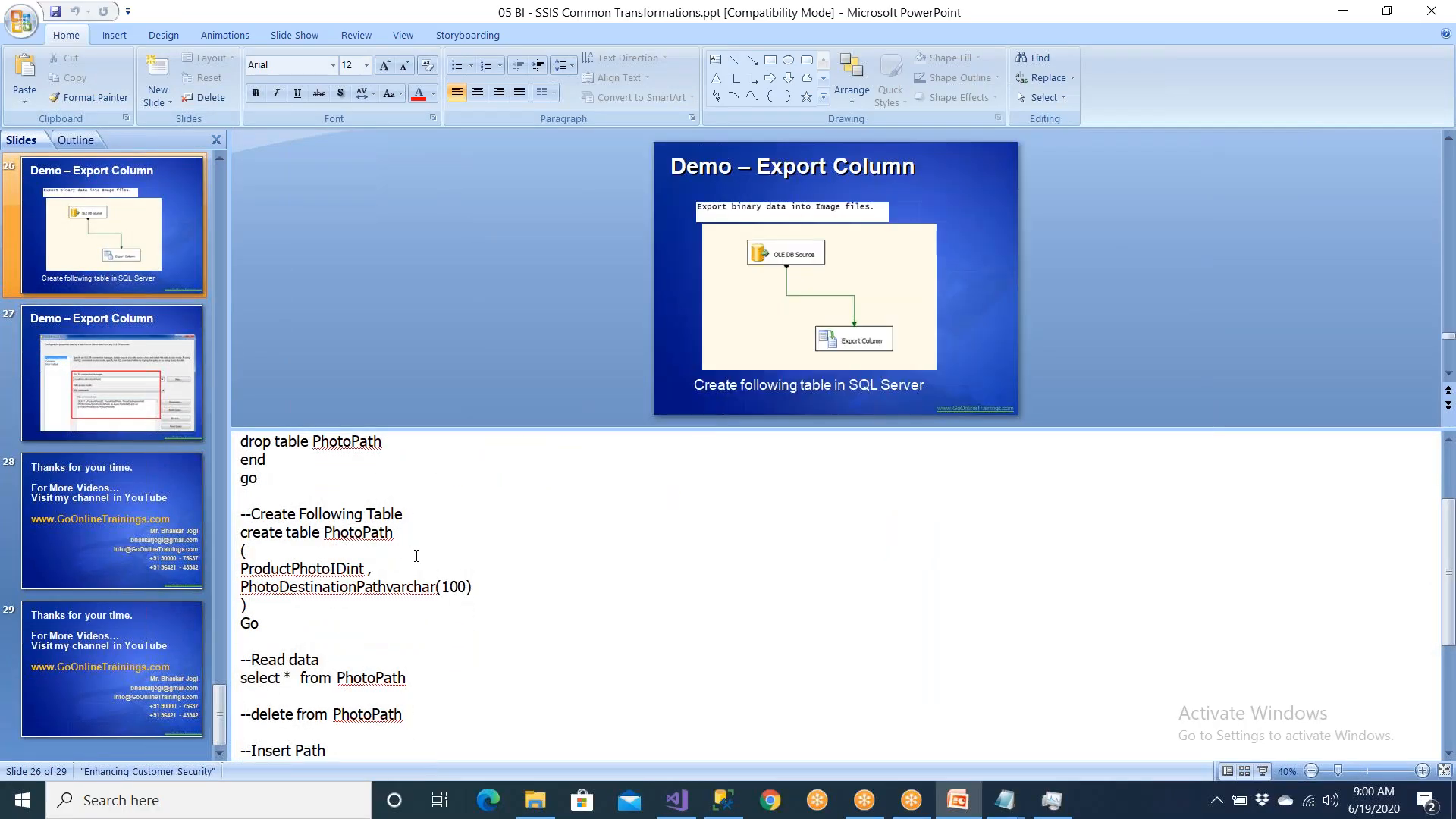
pyautogui.scroll(-3, 383, 596)
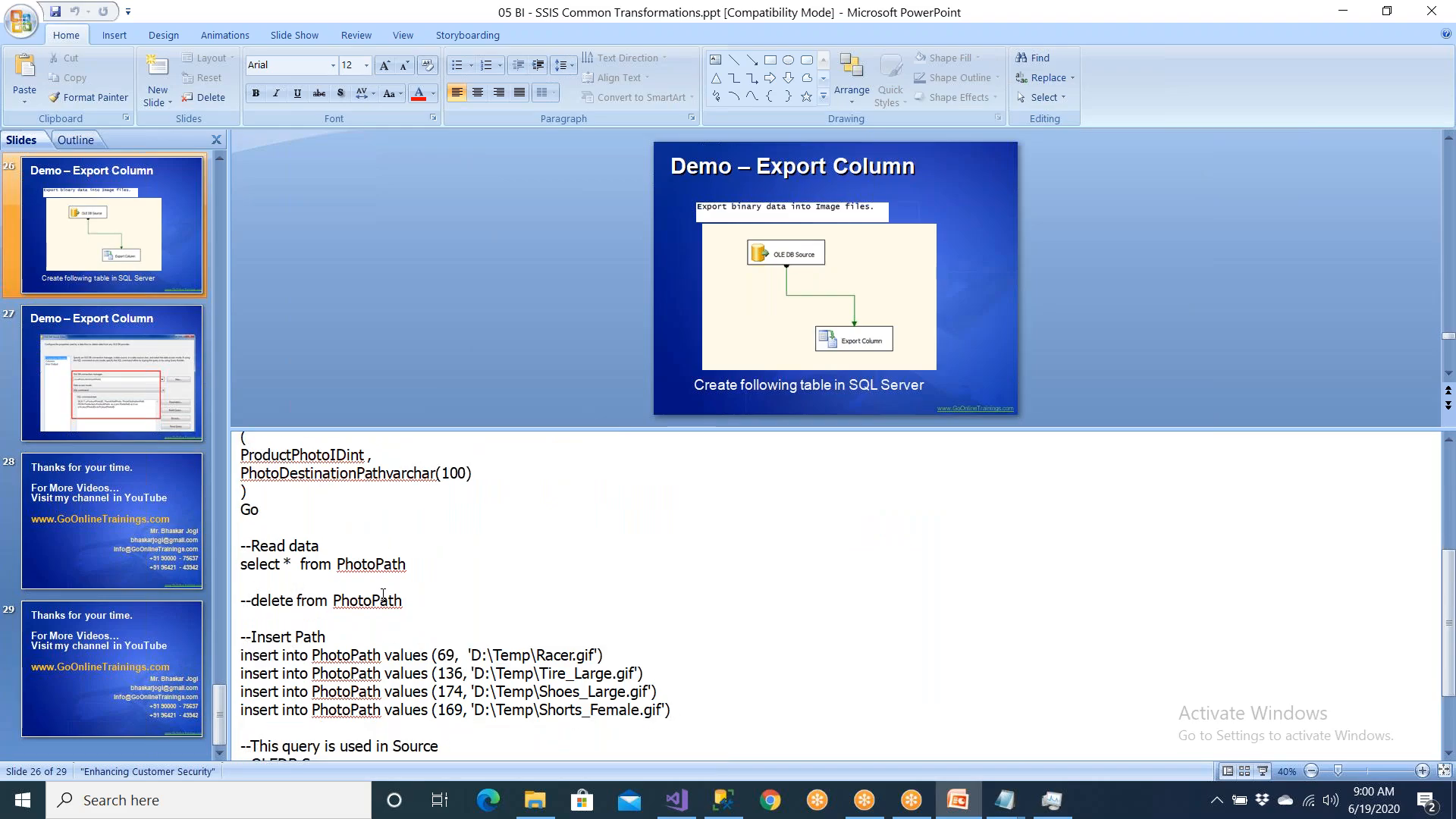
pyautogui.scroll(1, 329, 593)
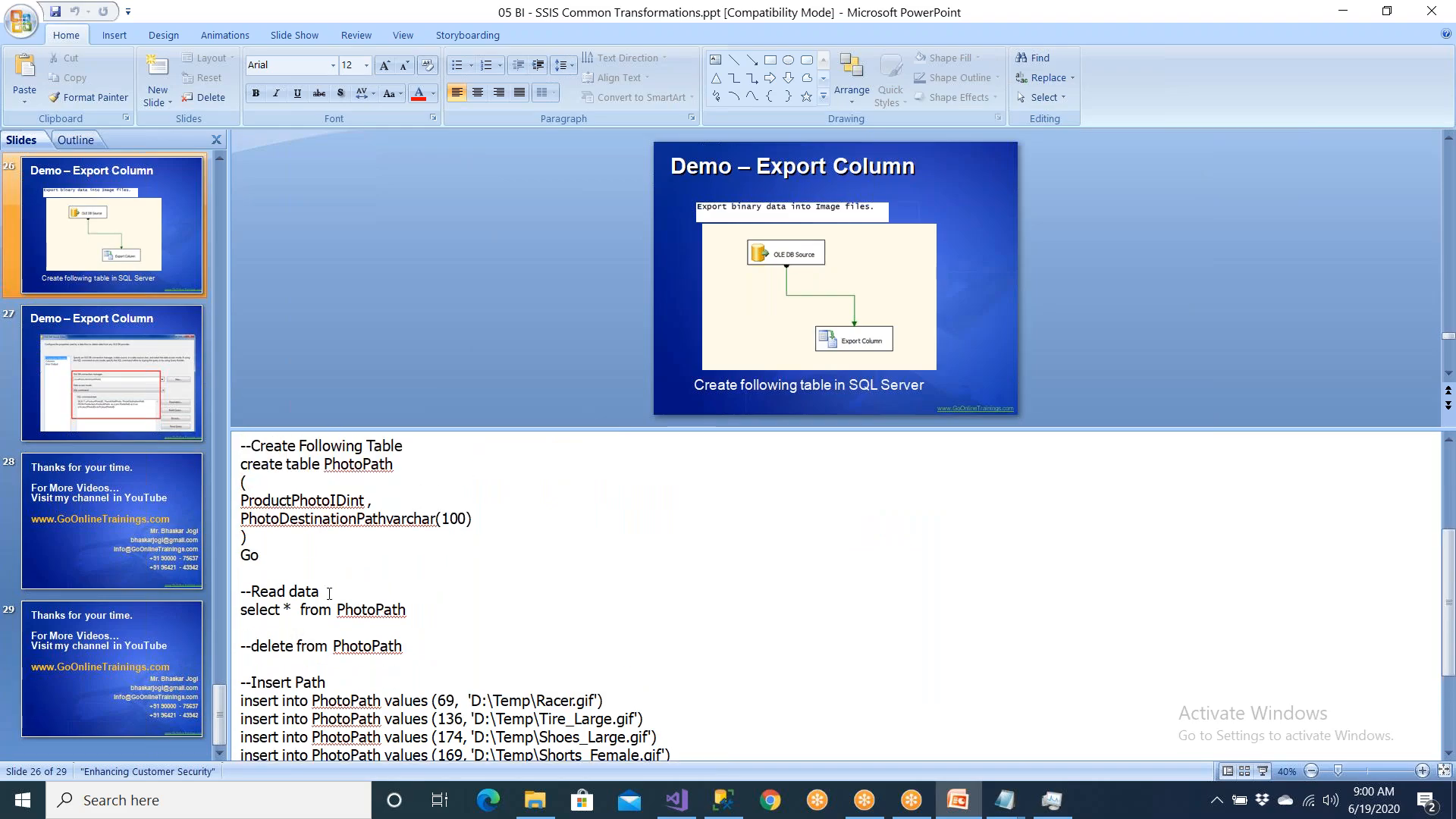
pyautogui.moveTo(409, 611); pyautogui.dragTo(242, 479)
pyautogui.scroll(1, 364, 599)
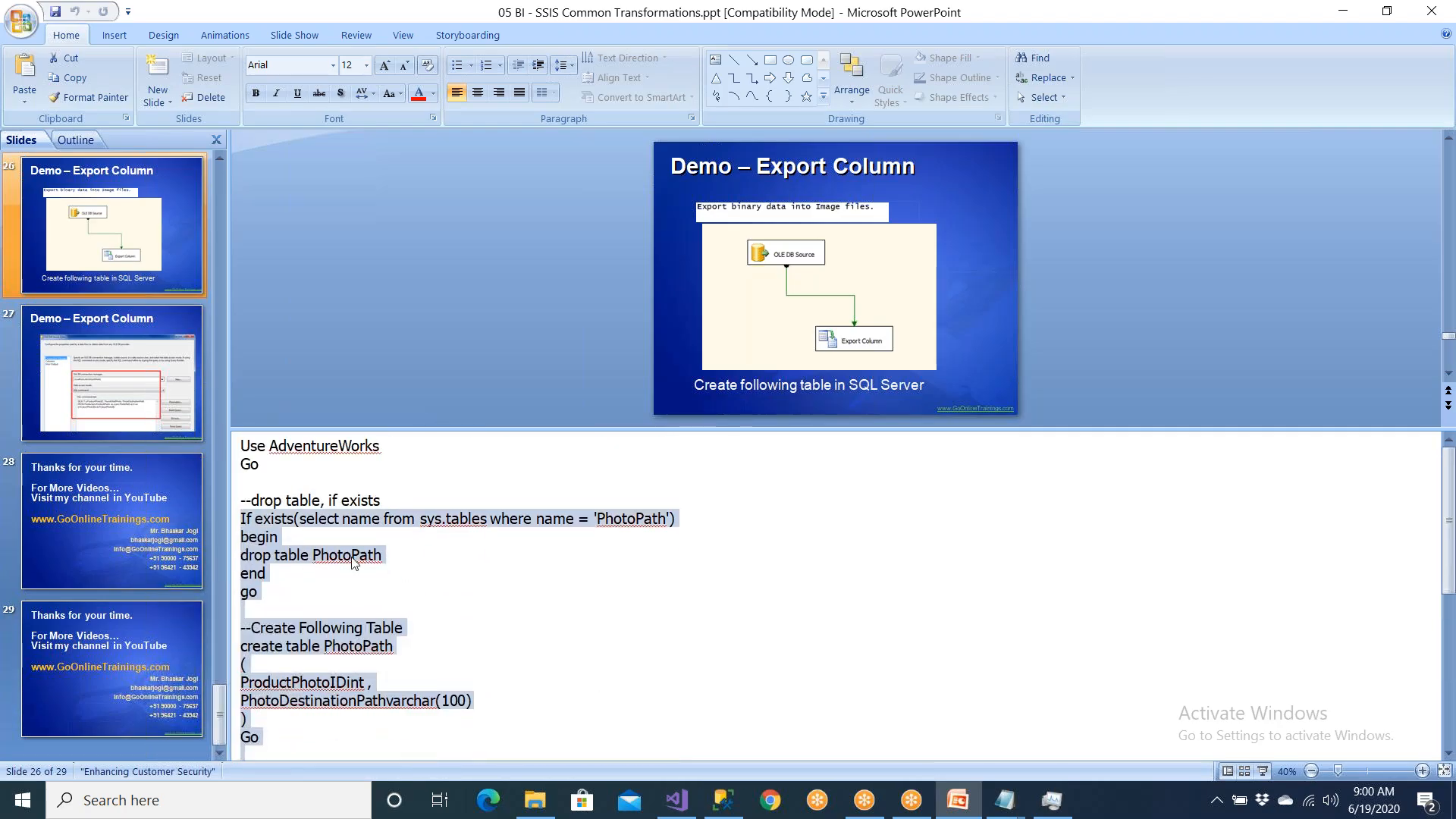
pyautogui.scroll(-1, 266, 485)
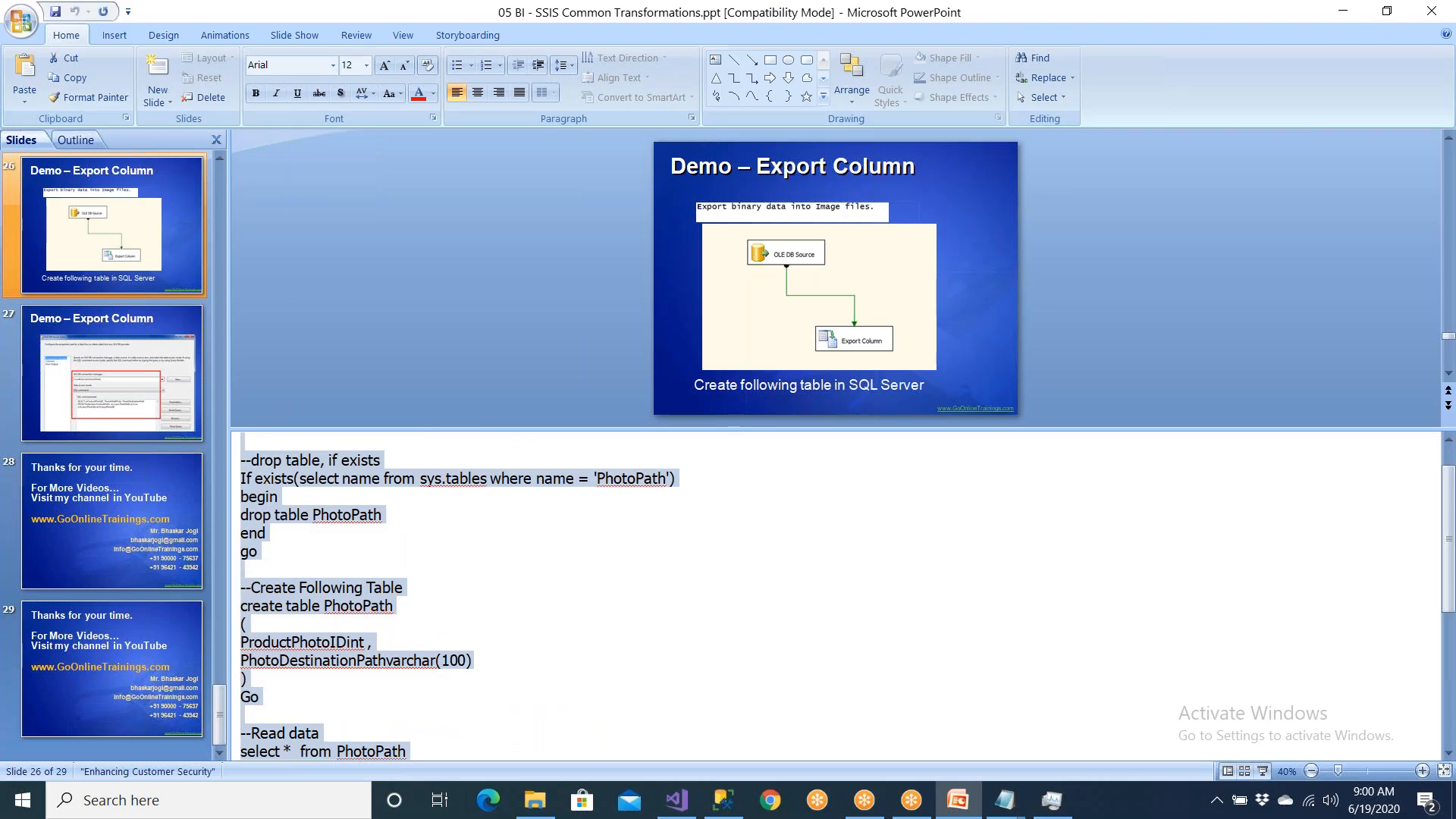
# - Switch to SQL Server Management Studio, paste the PhotoPath script below the ProductPhoto query and hide the results
pyautogui.click(724, 800)
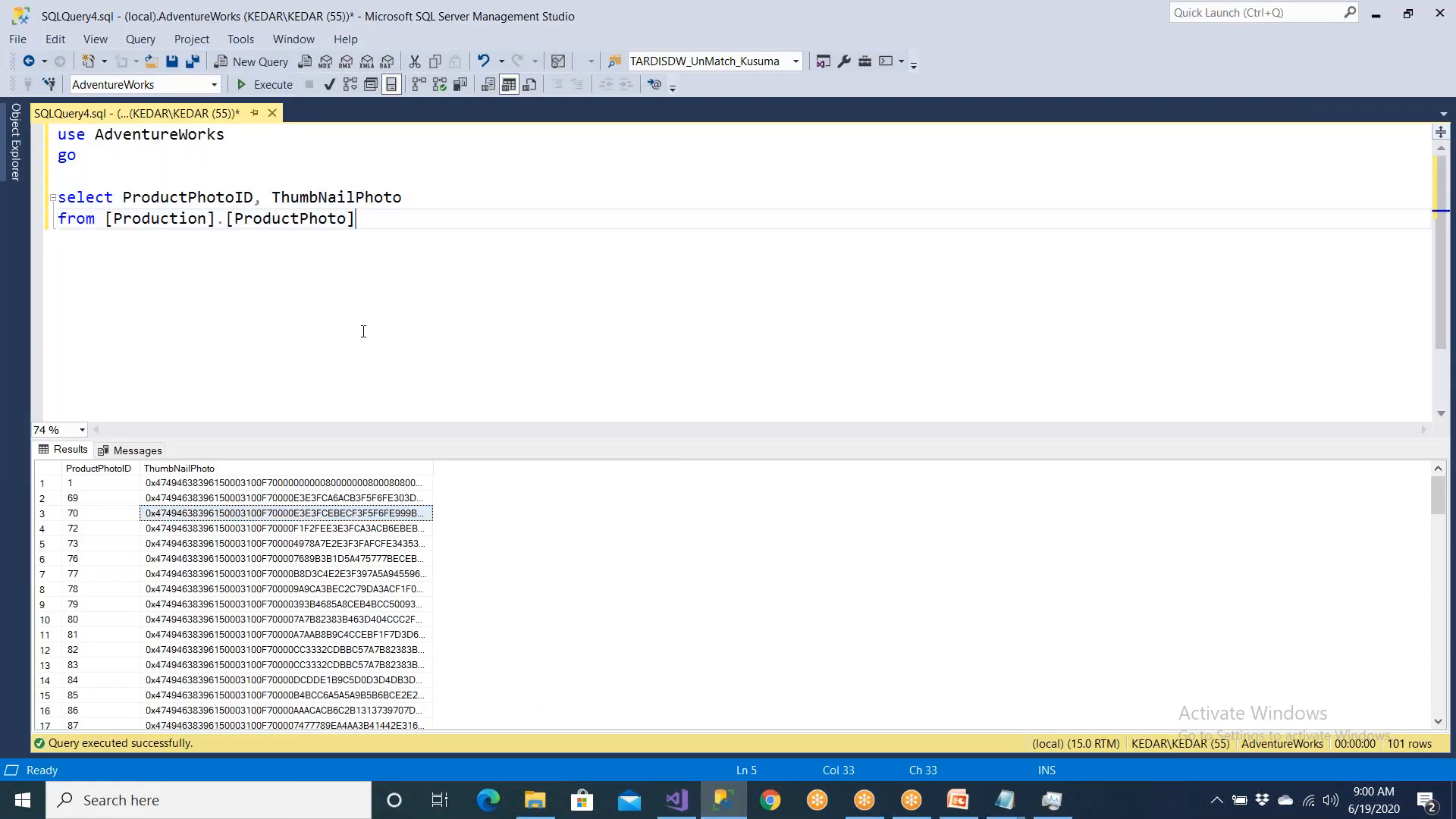
pyautogui.hotkey('ctrl', 'v')
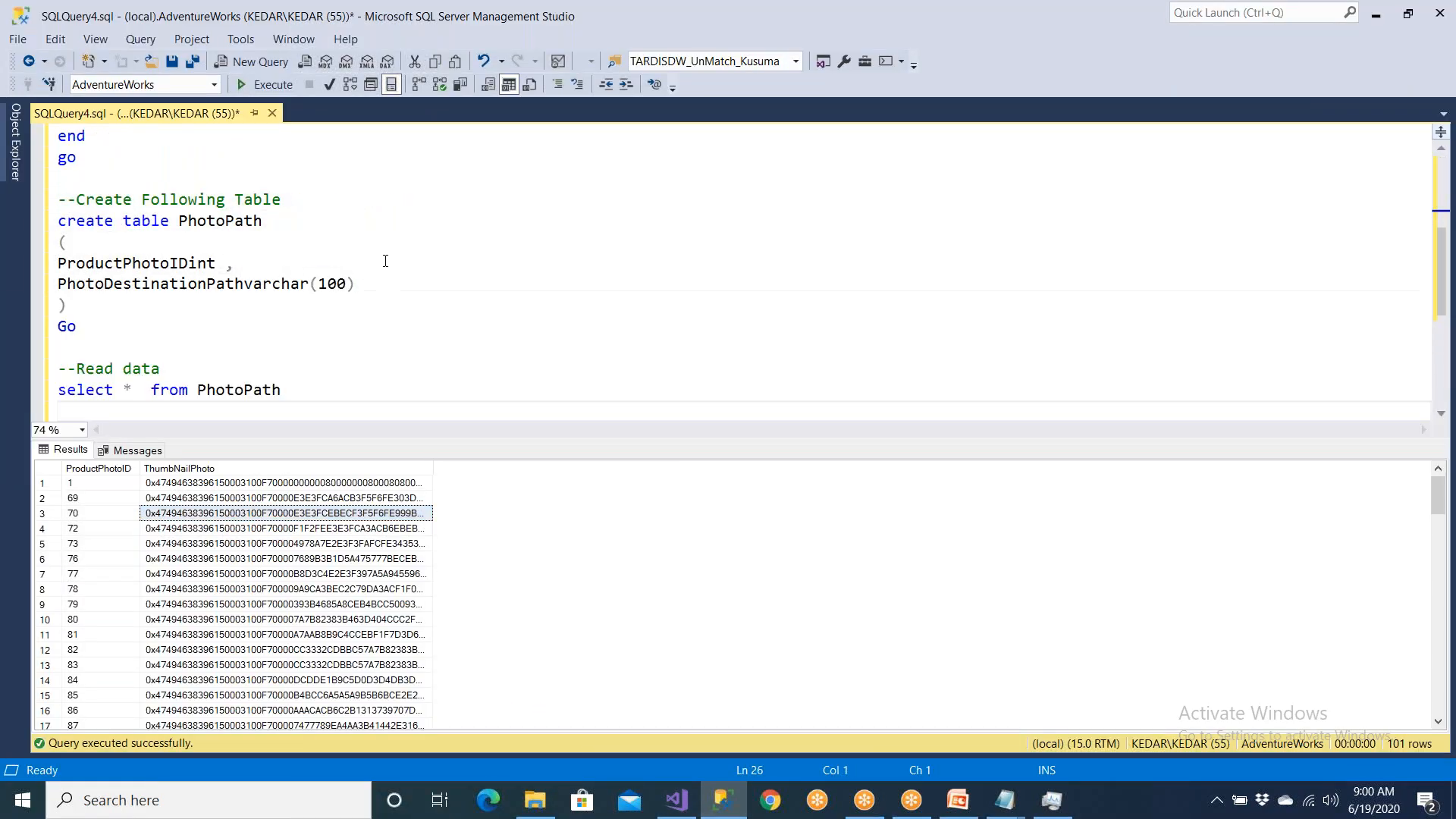
pyautogui.hotkey('ctrl', 'r')
pyautogui.scroll(4, 352, 347)
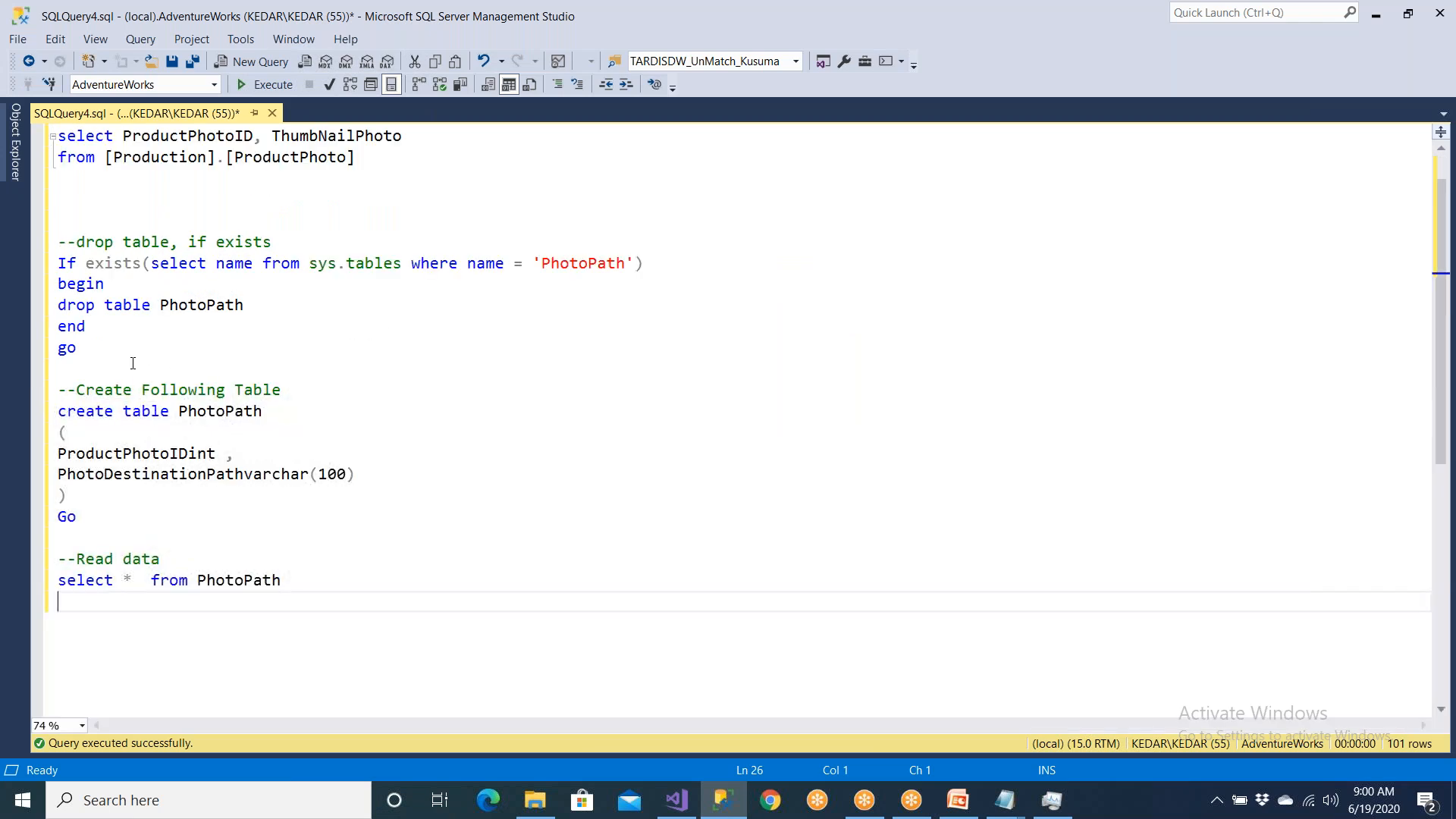
# - Indent the two column definitions inside the create table PhotoPath statement
pyautogui.doubleClick(184, 471)
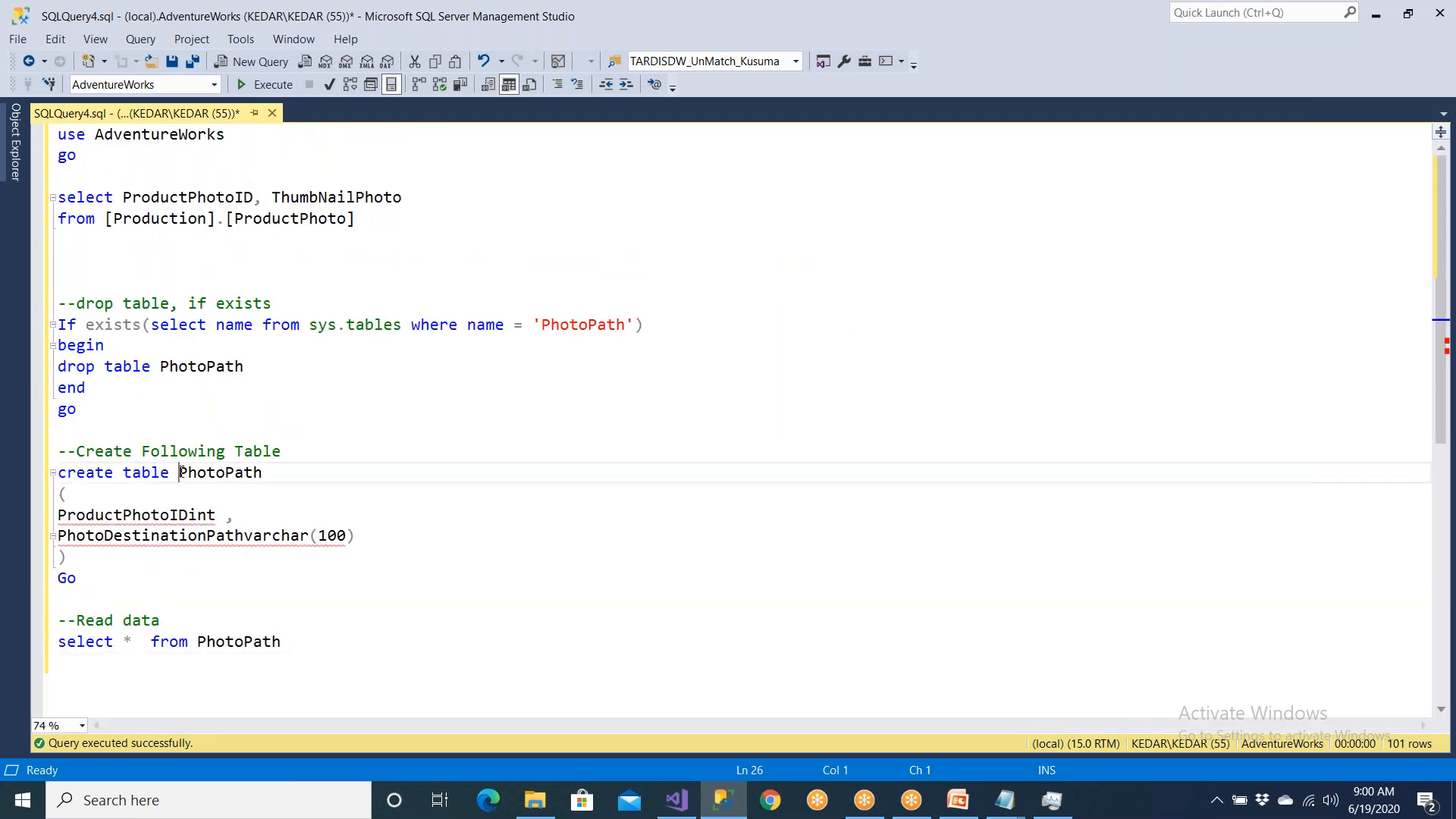
pyautogui.moveTo(357, 536); pyautogui.dragTo(58, 515)
pyautogui.press('Tab')
pyautogui.click(171, 567)
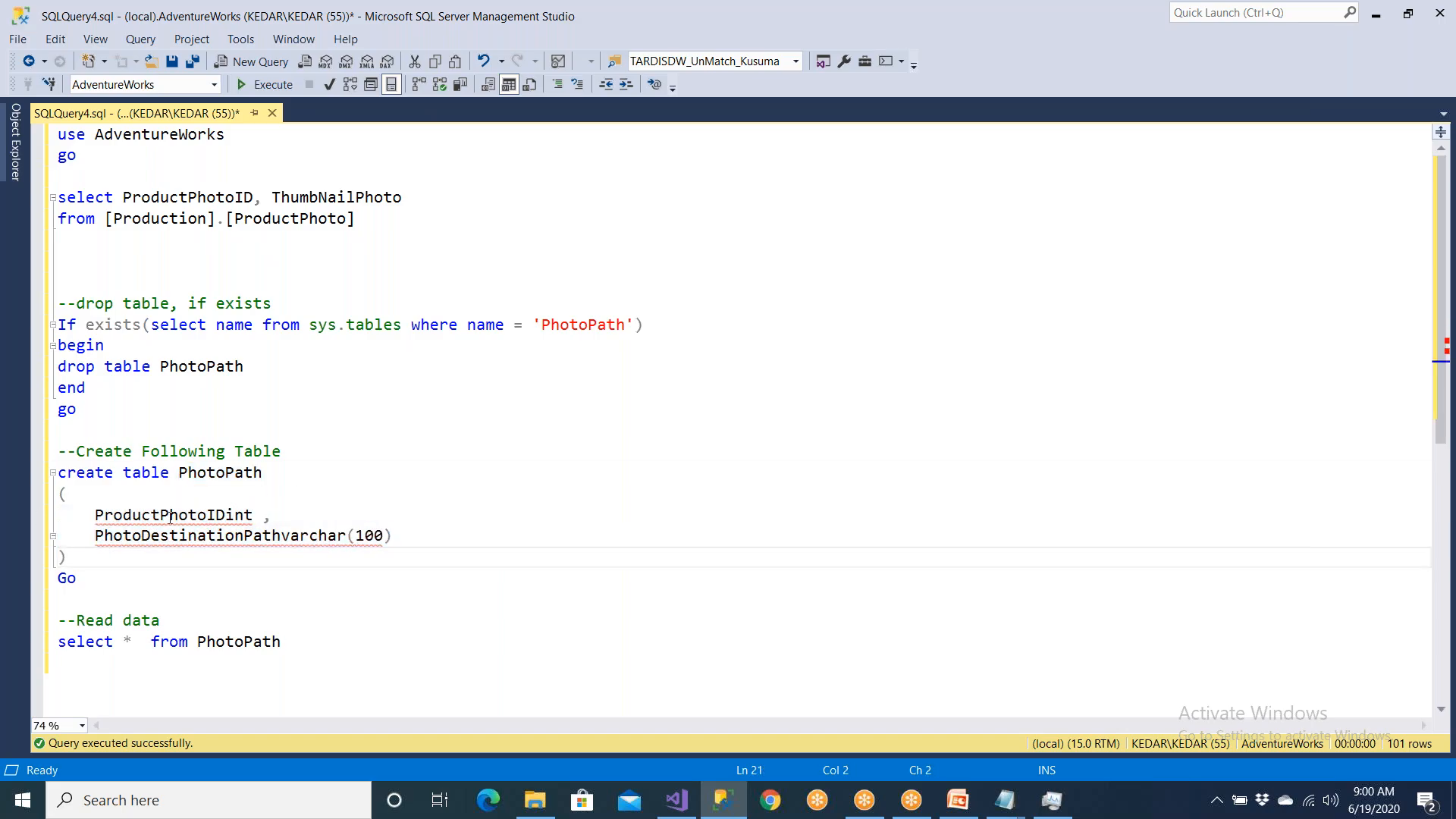
# - Separate the data types from the column names as ProductPhotoID int and PhotoDestinationPath varchar(100), spacing them apart with tabs
pyautogui.click(228, 515)
pyautogui.press('Tab')
pyautogui.press('Tab')
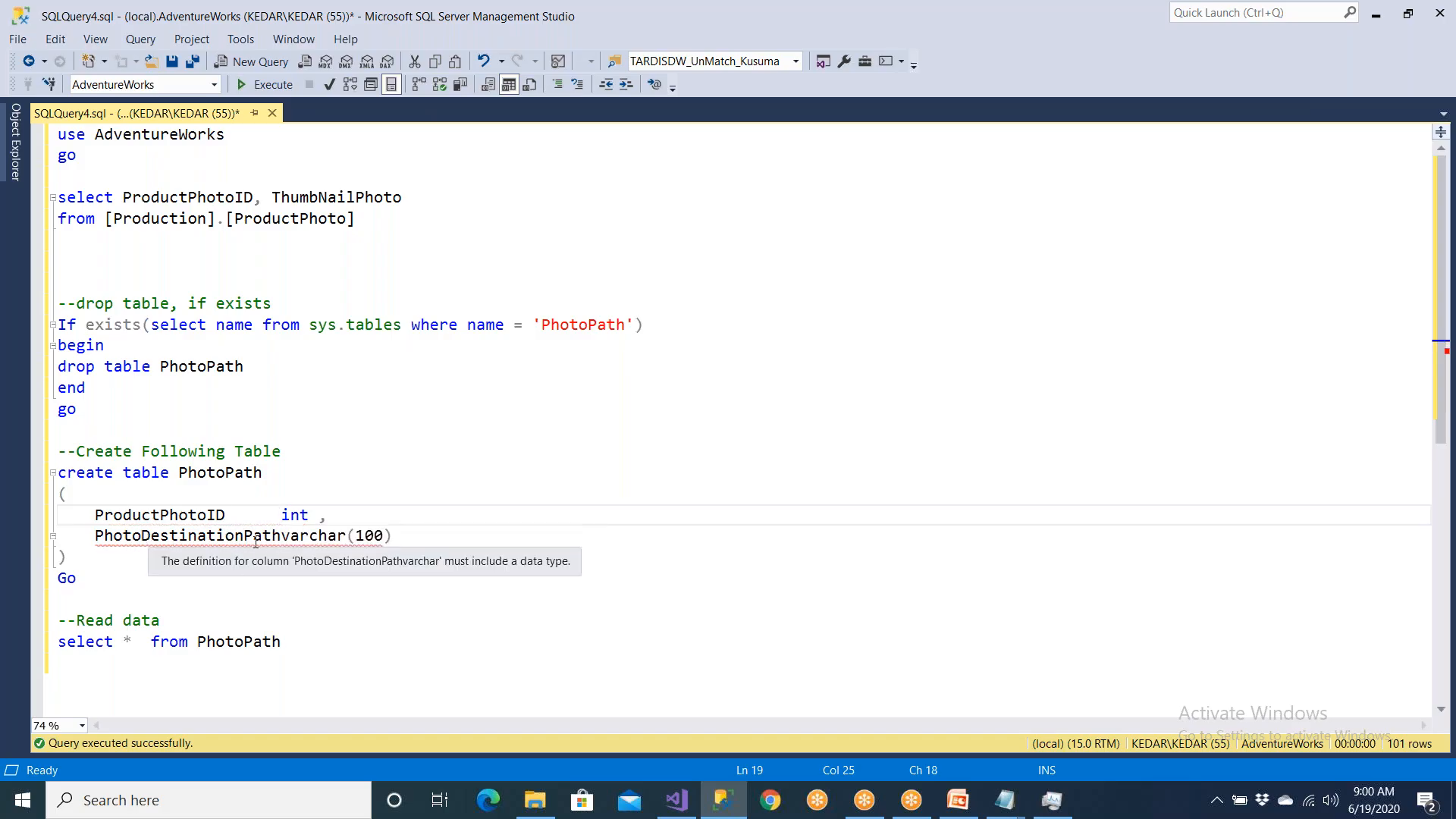
pyautogui.click(280, 535)
pyautogui.press('Tab')
pyautogui.click(283, 515)
pyautogui.press('Tab')
pyautogui.press('Tab')
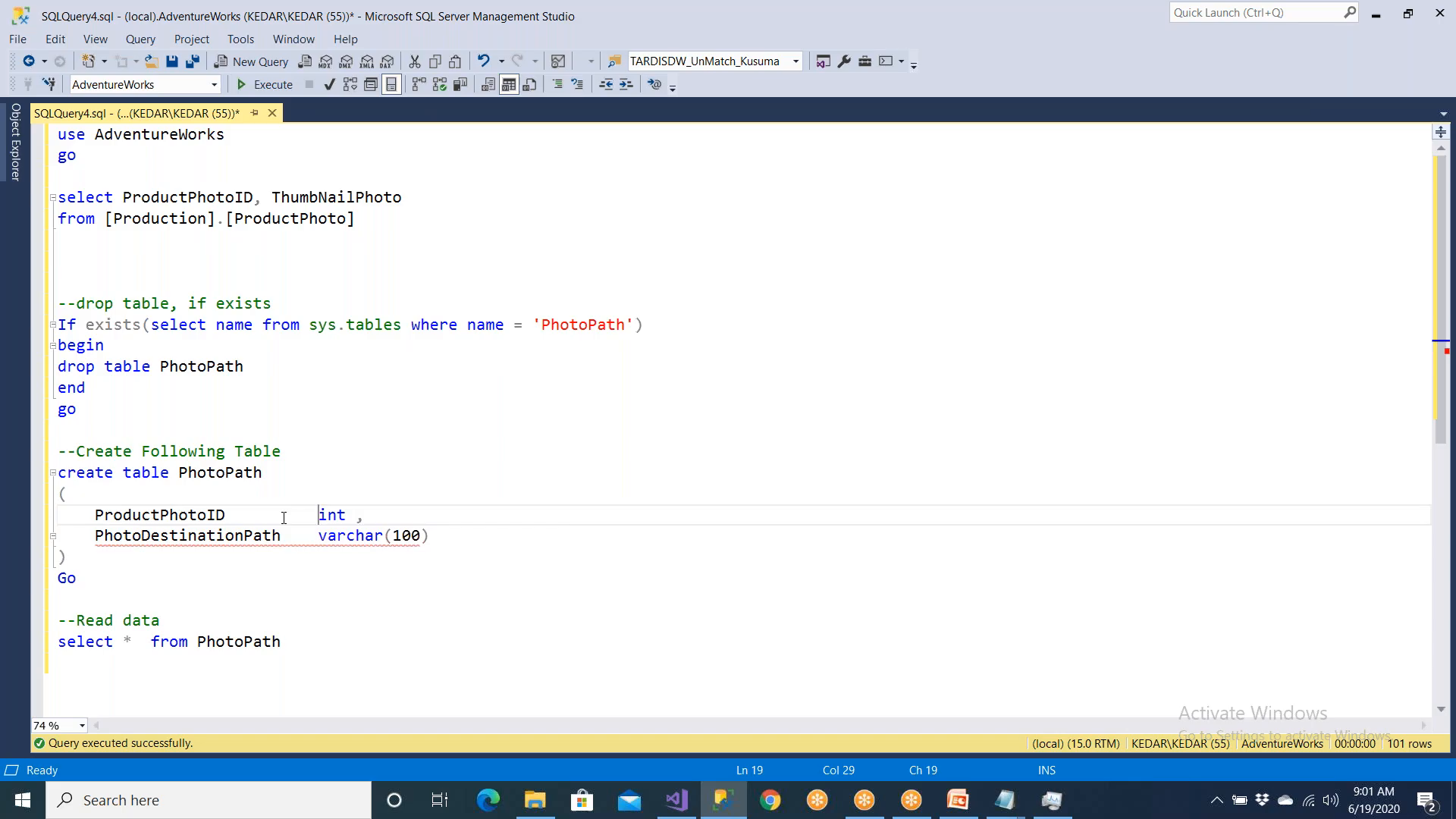
# - Run only the create table PhotoPath batch and query the new table with select * from PhotoPath
pyautogui.moveTo(142, 585); pyautogui.dragTo(55, 472)
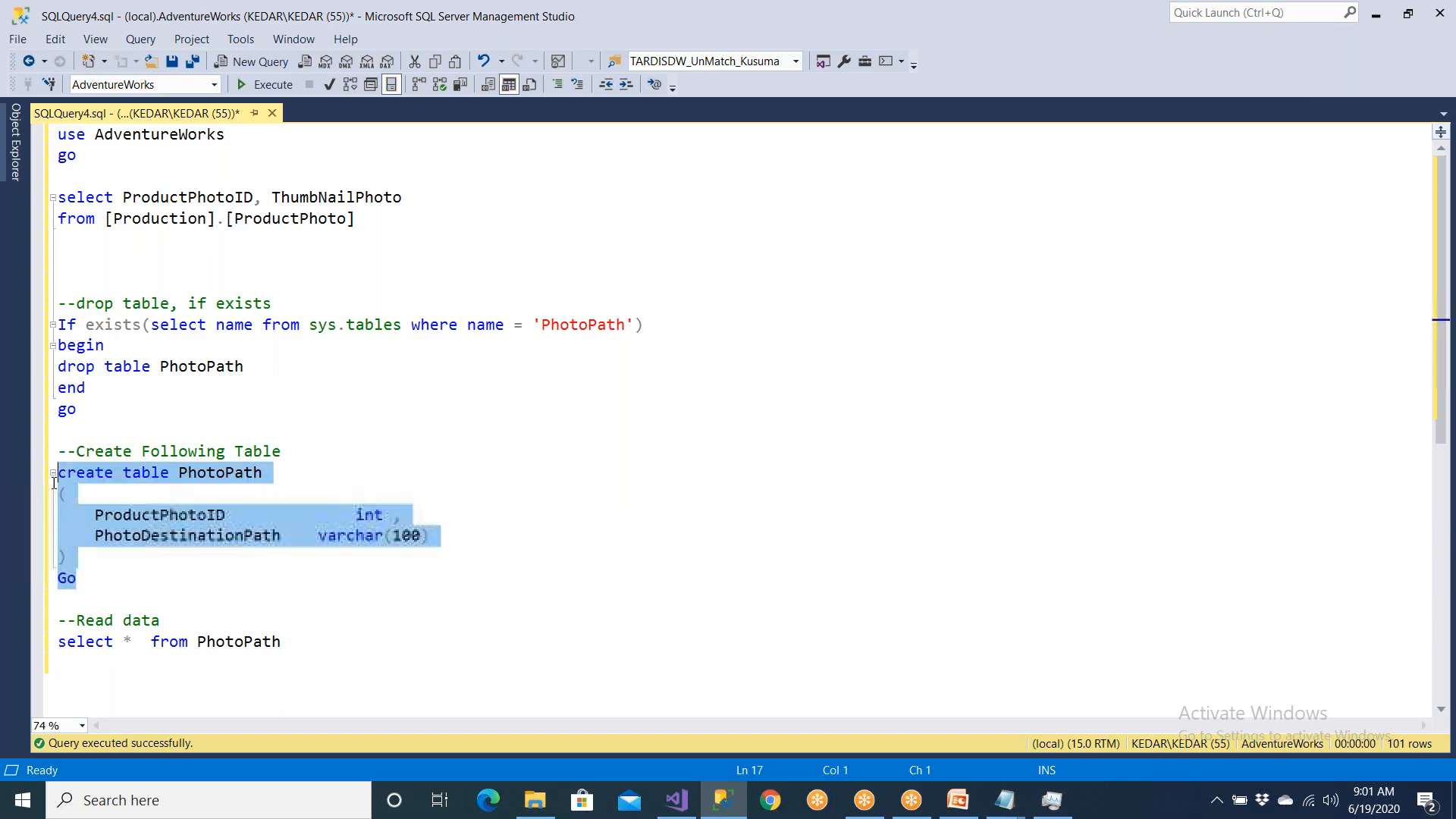
pyautogui.click(265, 85)
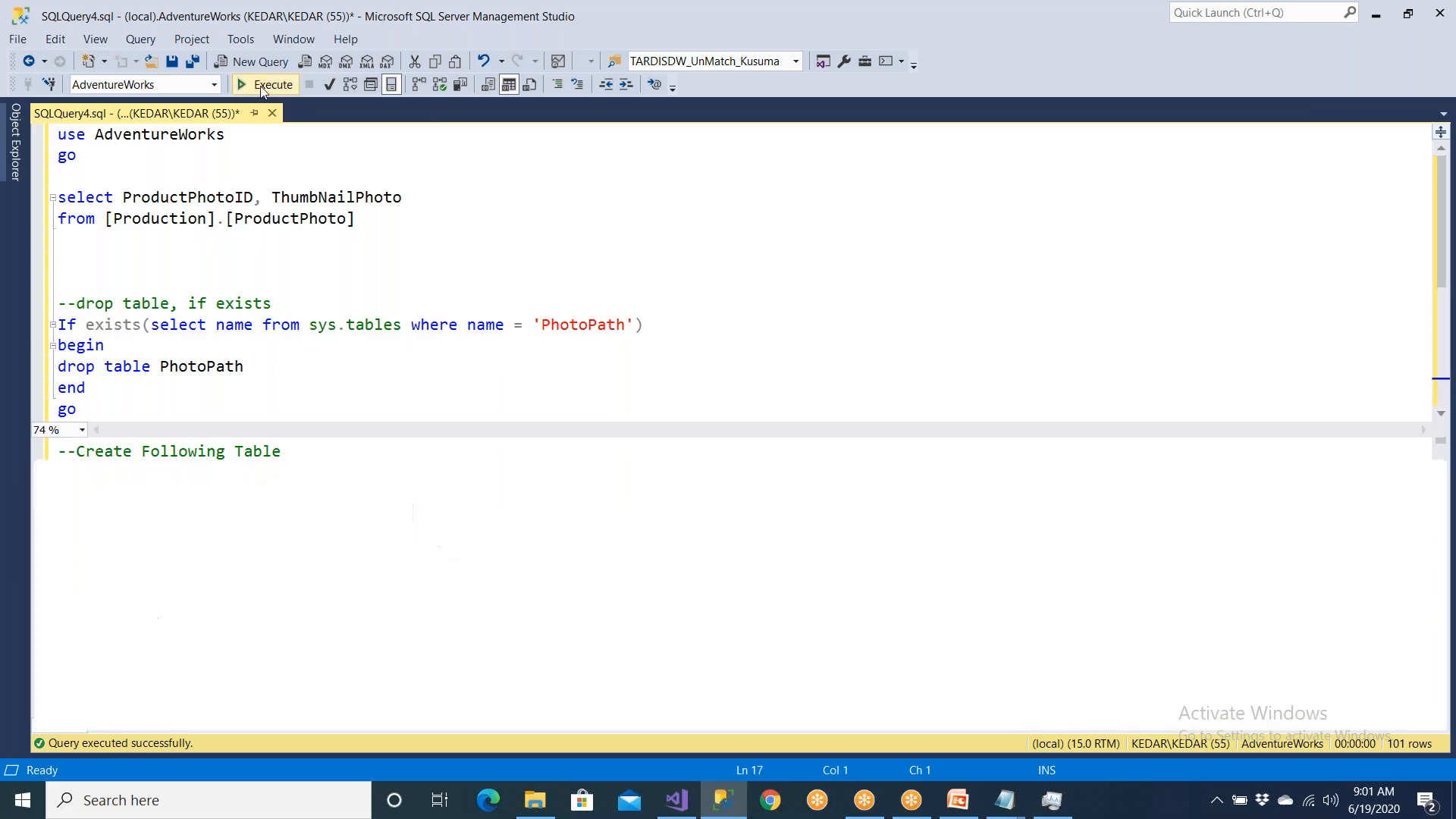
pyautogui.scroll(-5, 264, 272)
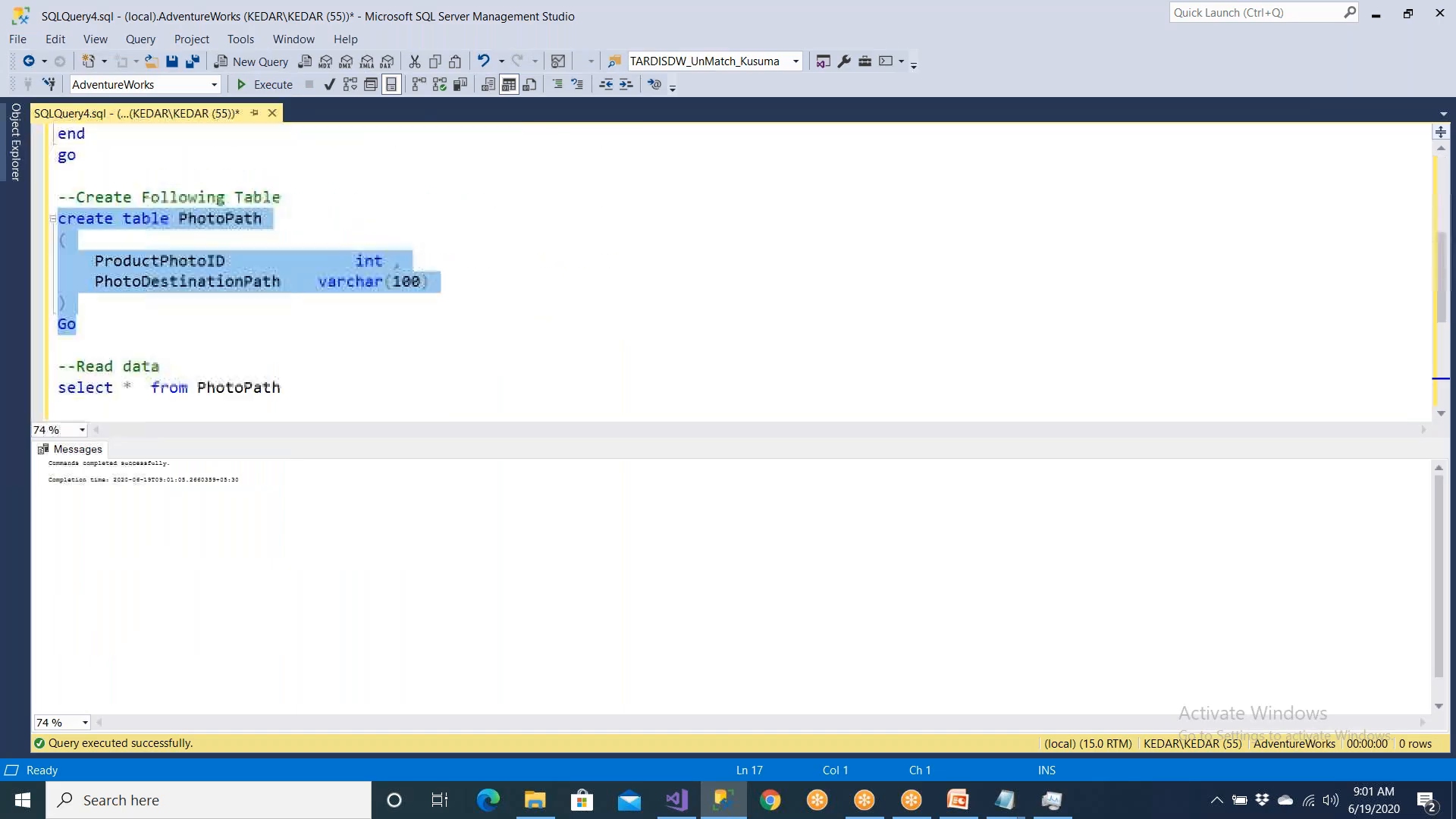
pyautogui.moveTo(301, 325); pyautogui.dragTo(58, 324)
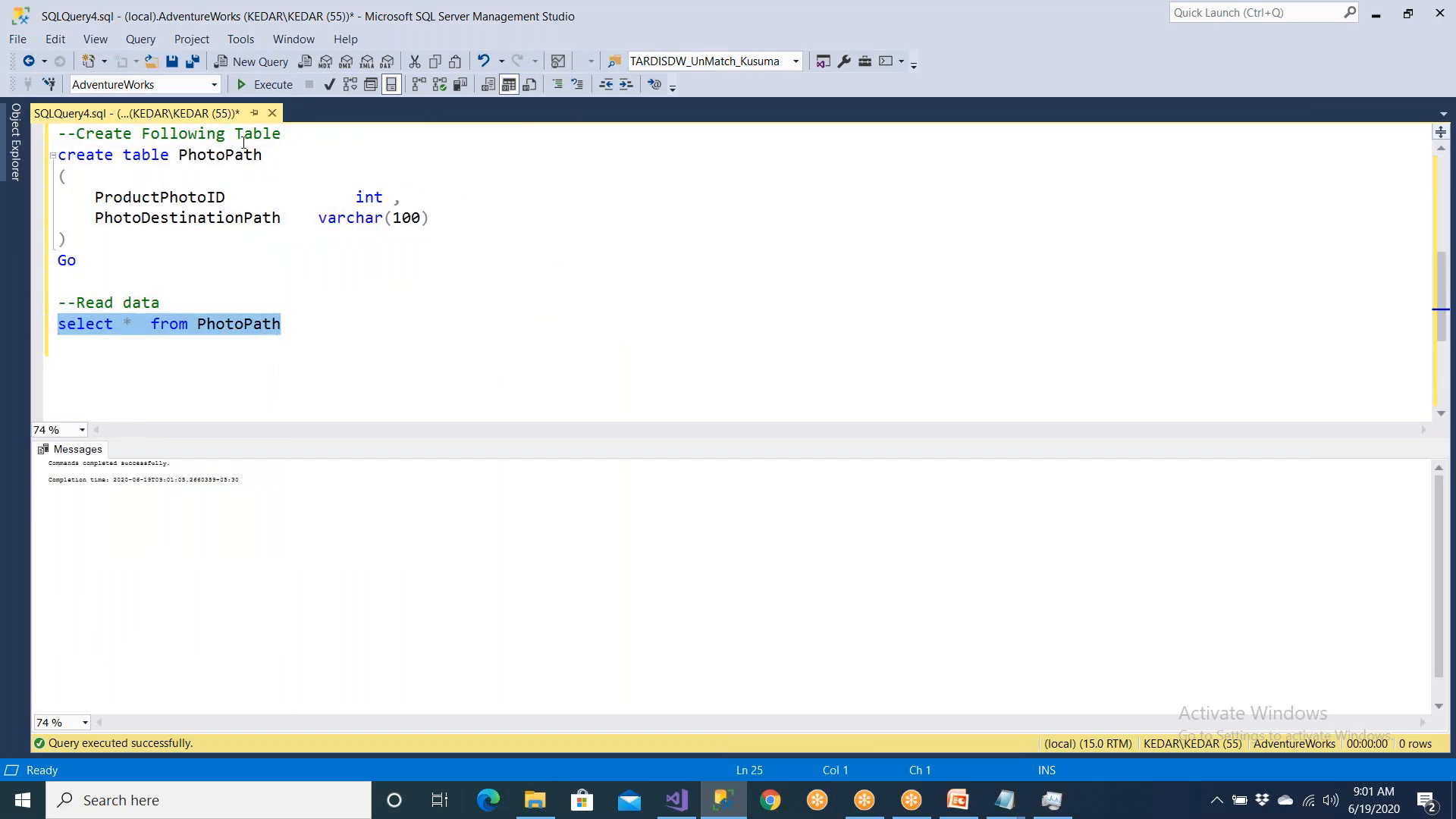
pyautogui.click(273, 84)
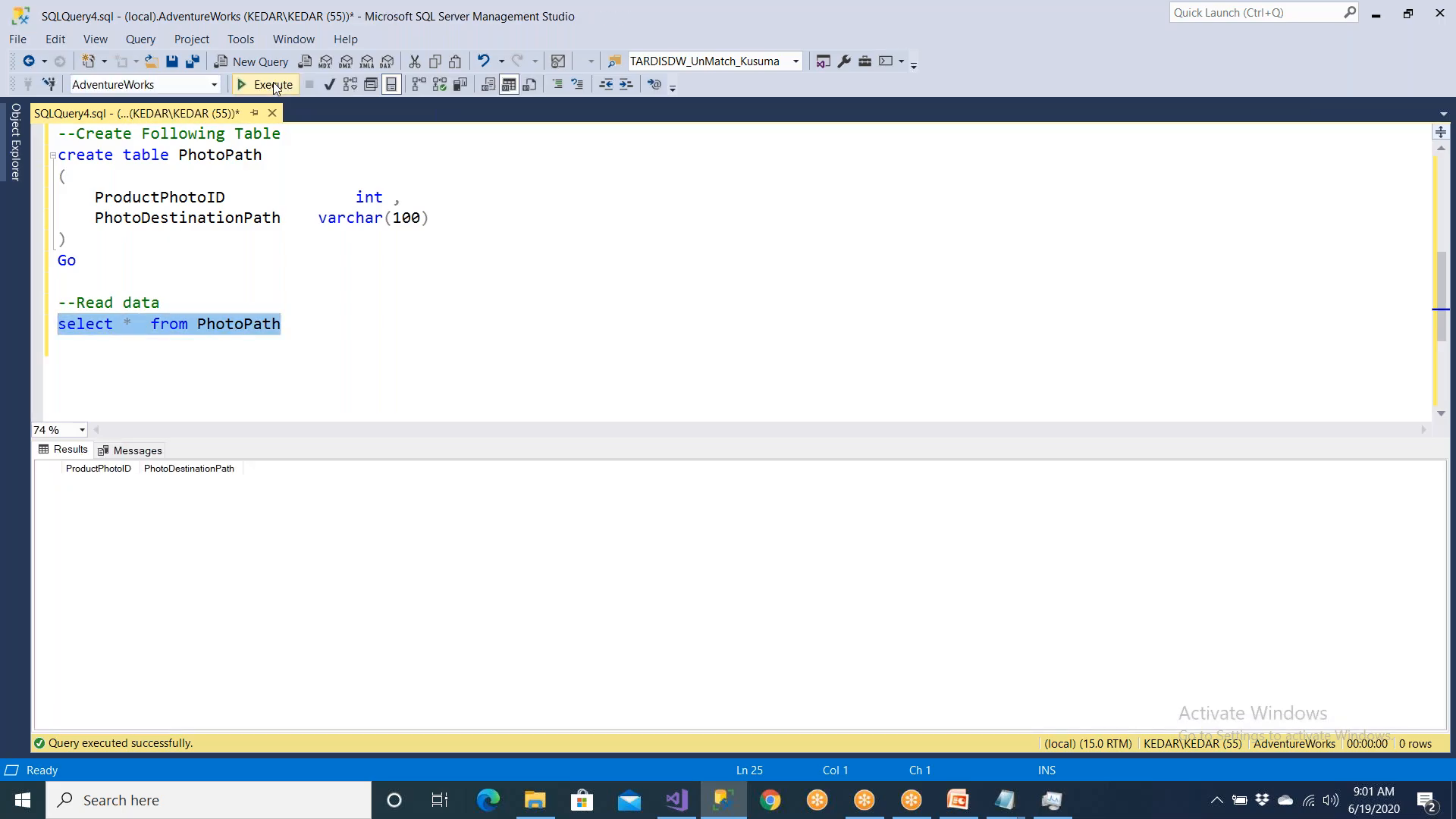
pyautogui.click(314, 344)
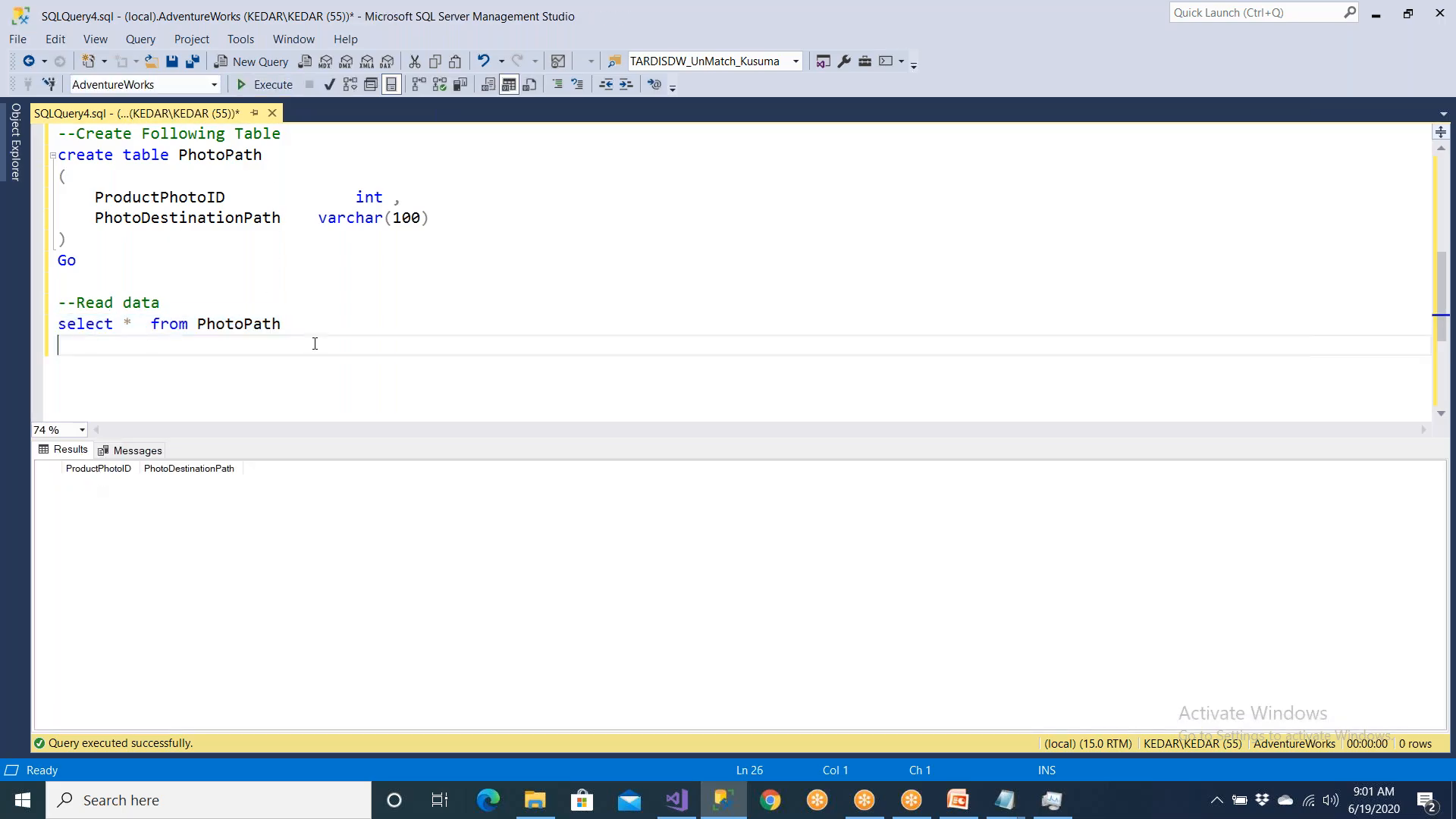
# - Run only the ProductPhotoID, ThumbNailPhoto query, examine the ProductPhotoID values and hide the results
pyautogui.scroll(5, 315, 344)
pyautogui.moveTo(389, 221); pyautogui.dragTo(57, 198)
pyautogui.click(255, 83)
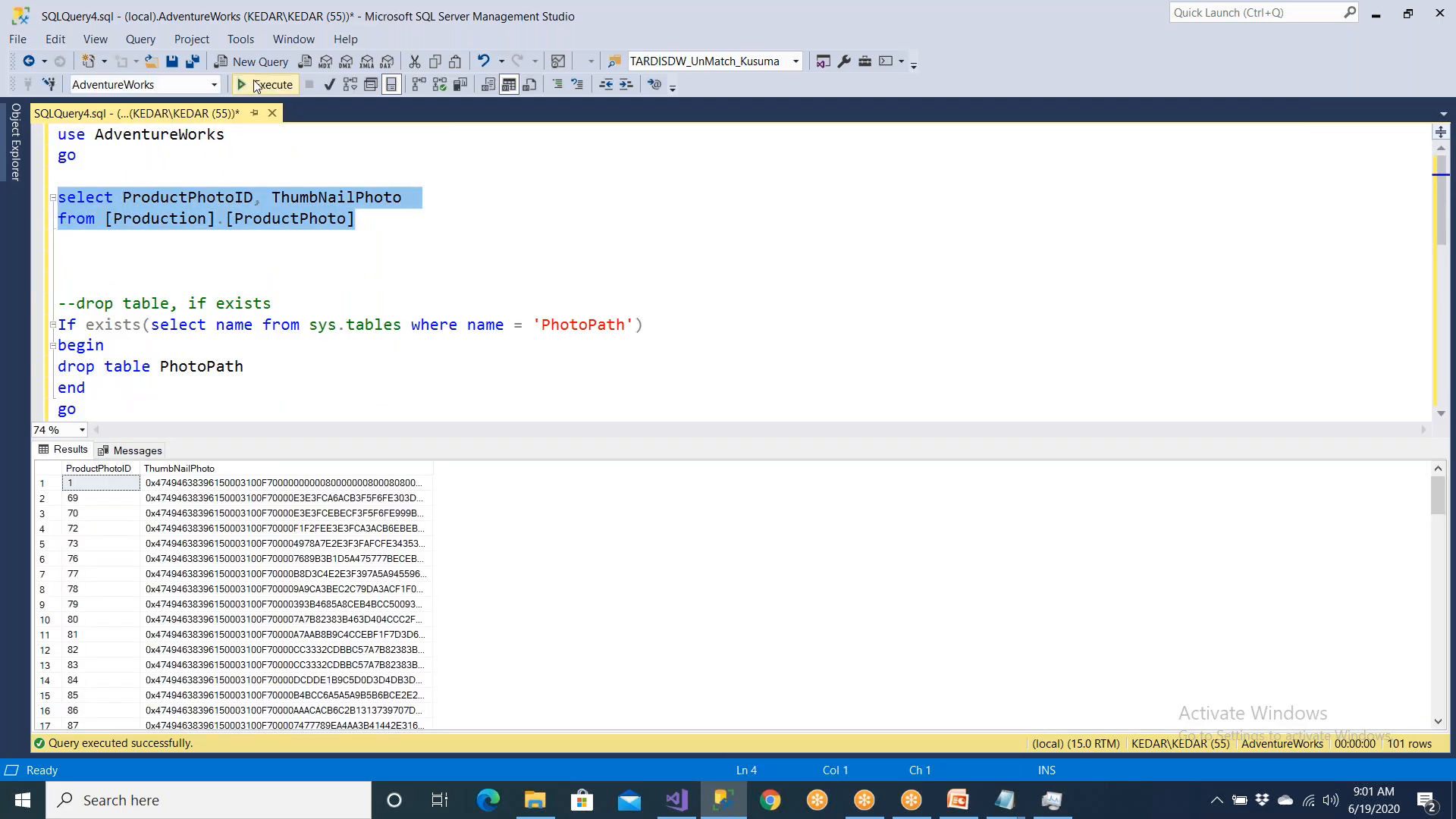
pyautogui.click(92, 485)
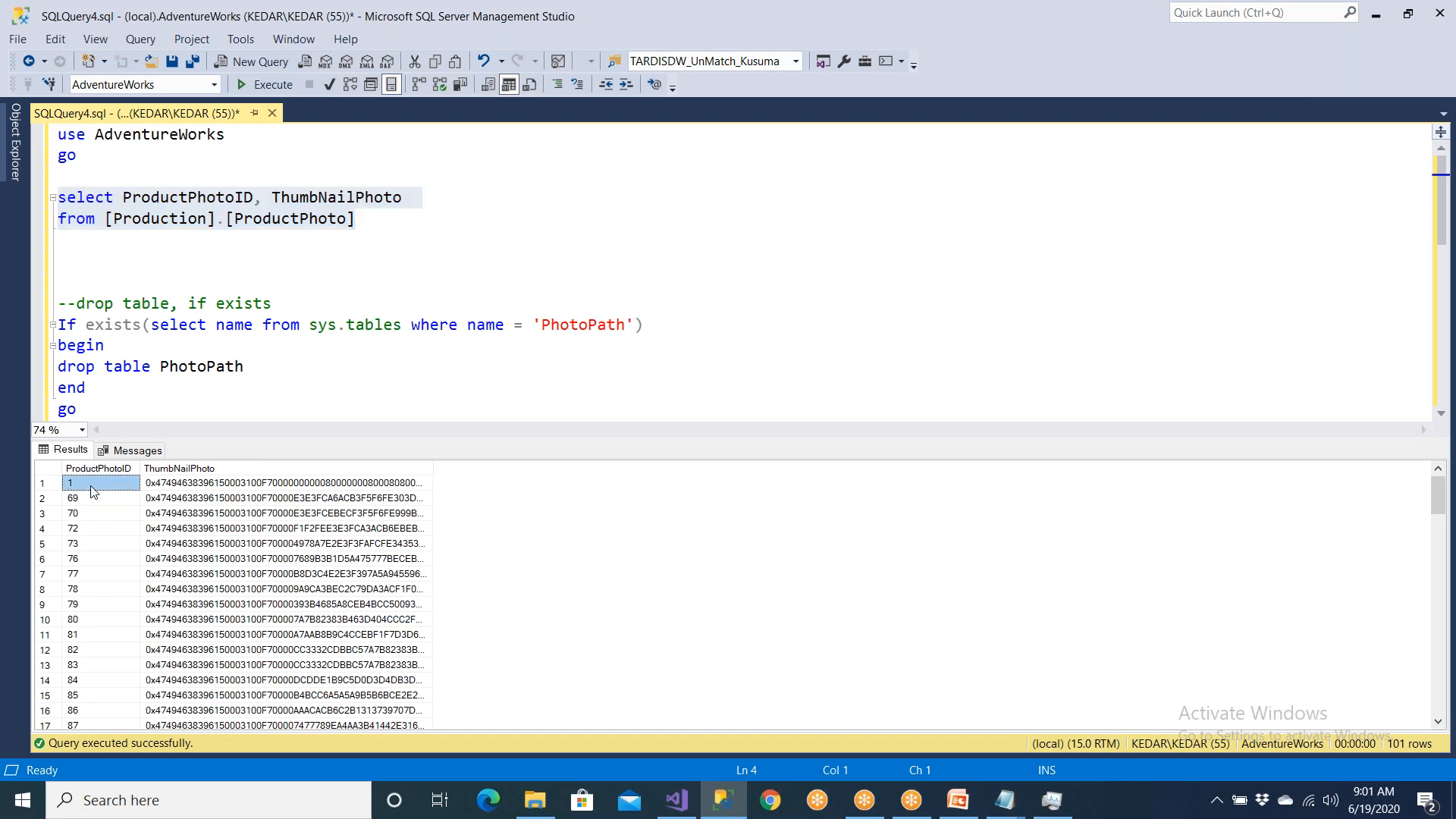
pyautogui.click(107, 561)
pyautogui.click(96, 639)
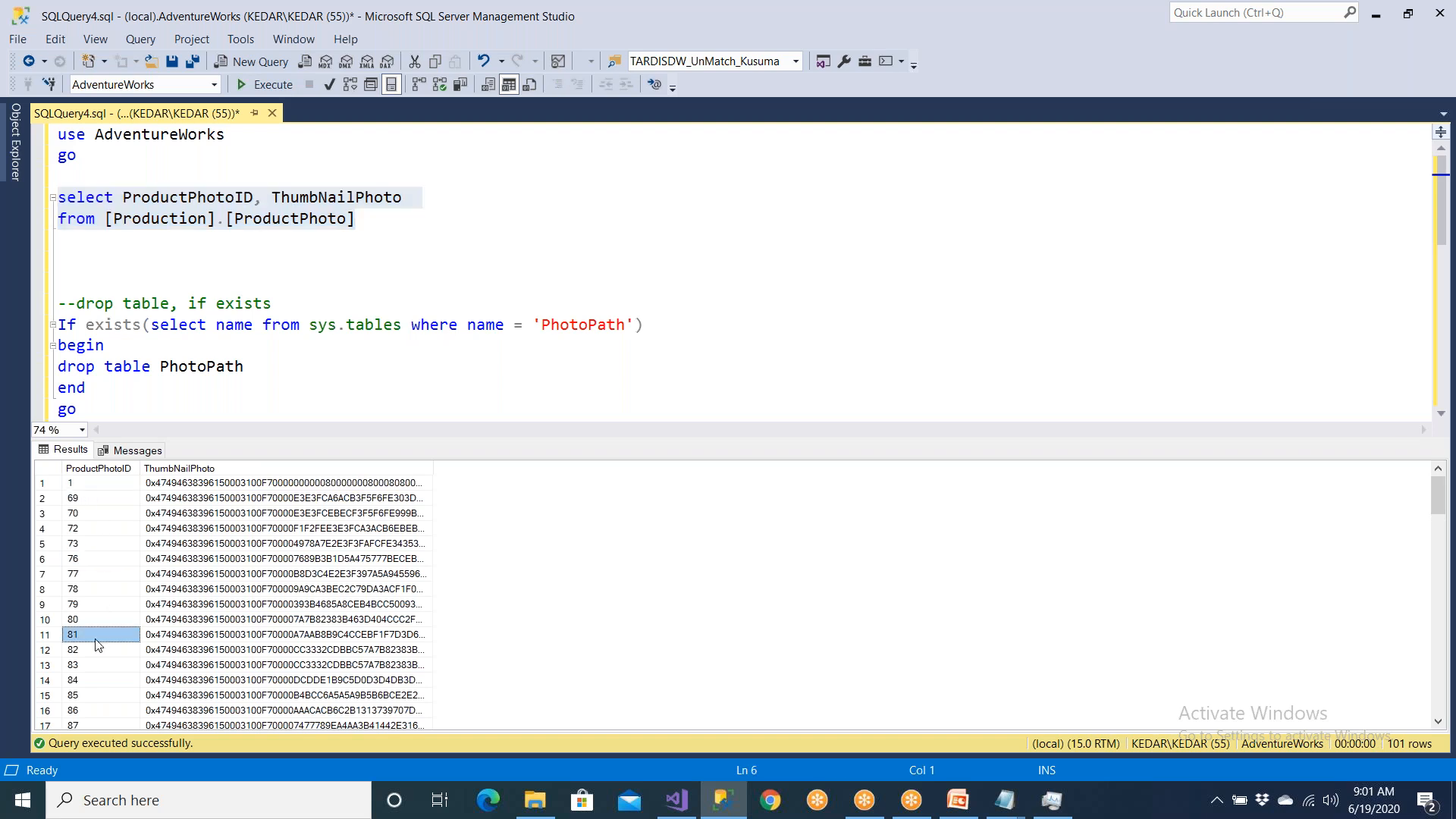
pyautogui.click(95, 667)
pyautogui.moveTo(89, 575); pyautogui.dragTo(94, 710)
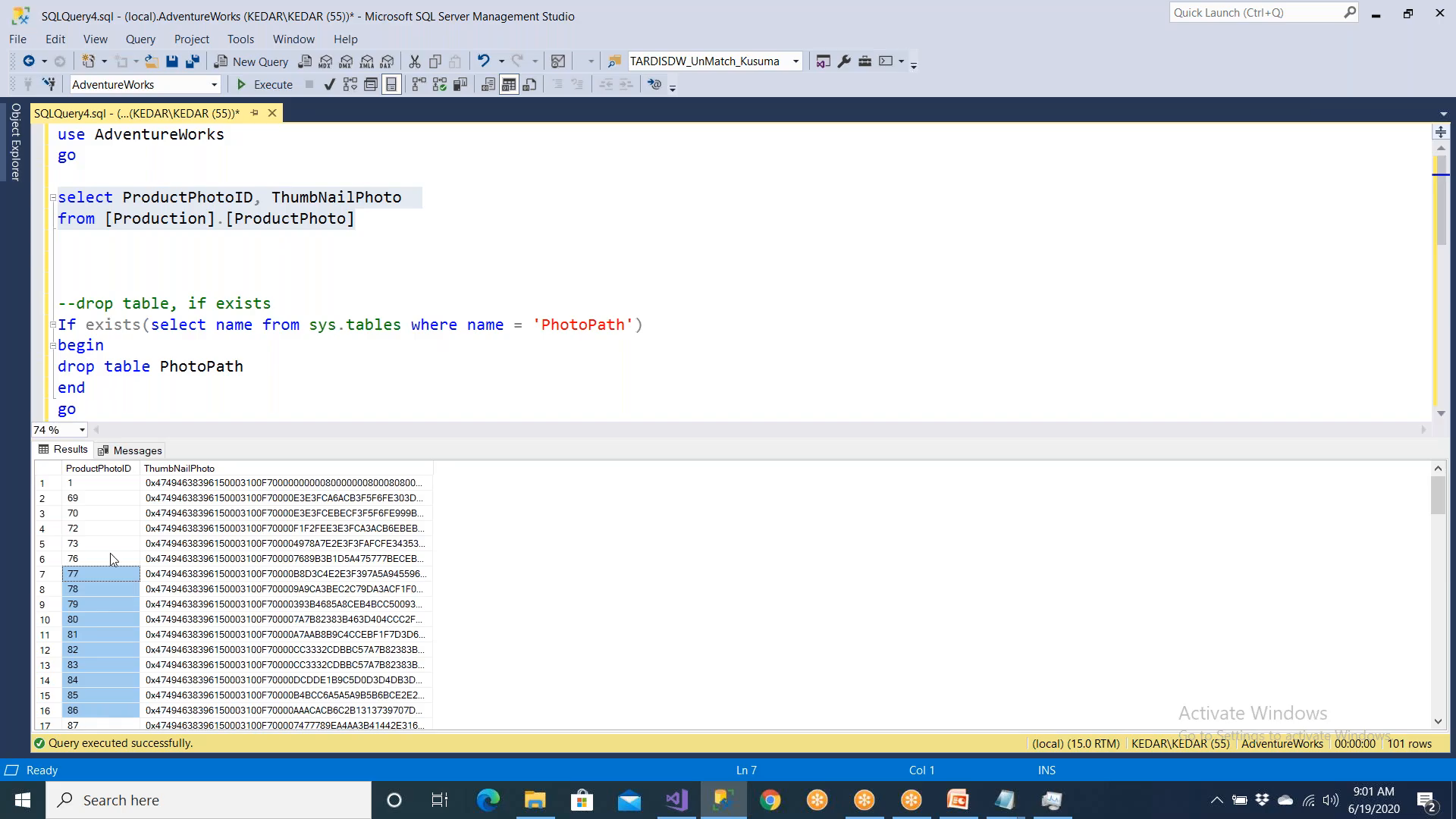
pyautogui.moveTo(112, 487); pyautogui.dragTo(116, 704)
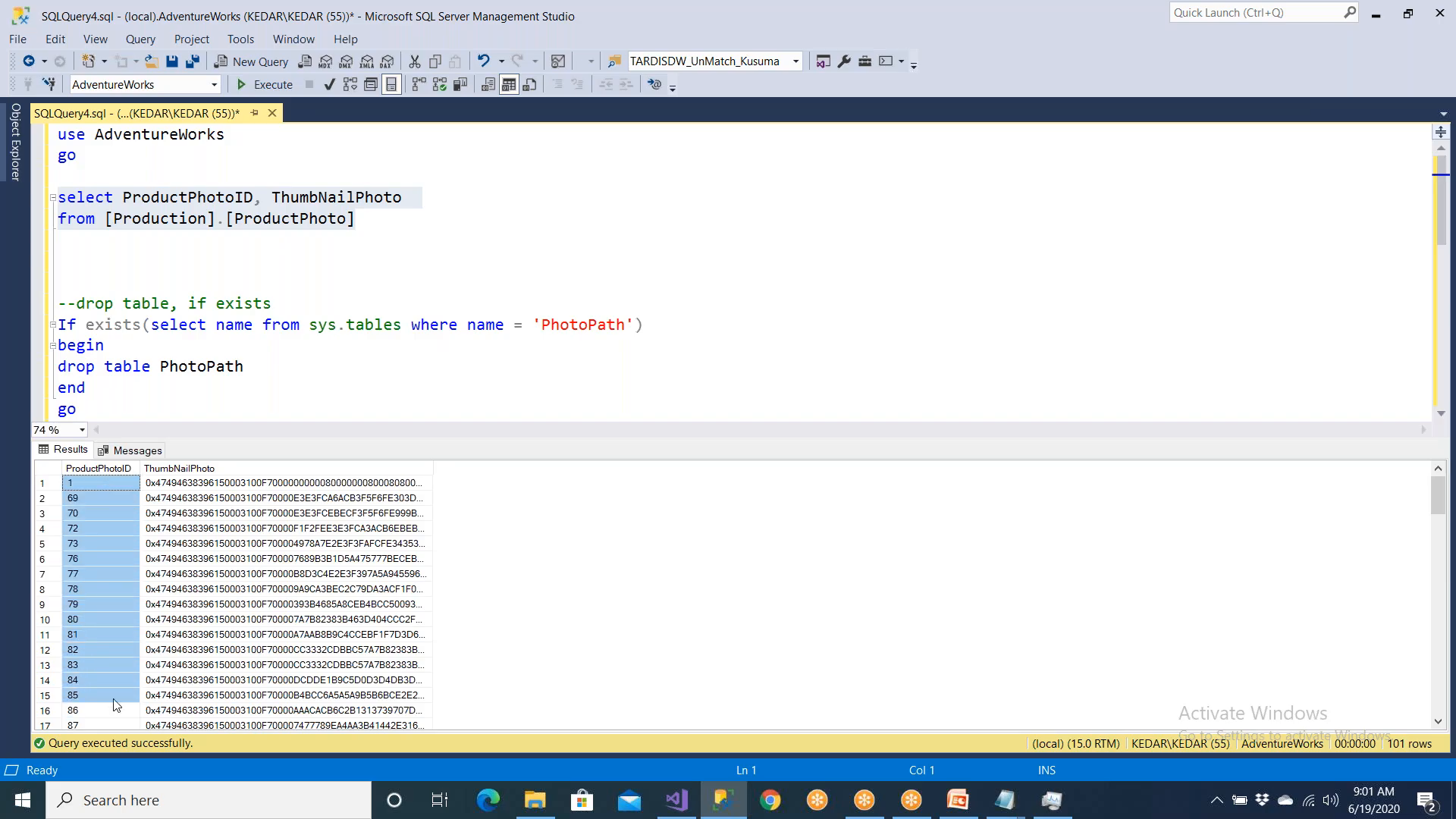
pyautogui.click(96, 572)
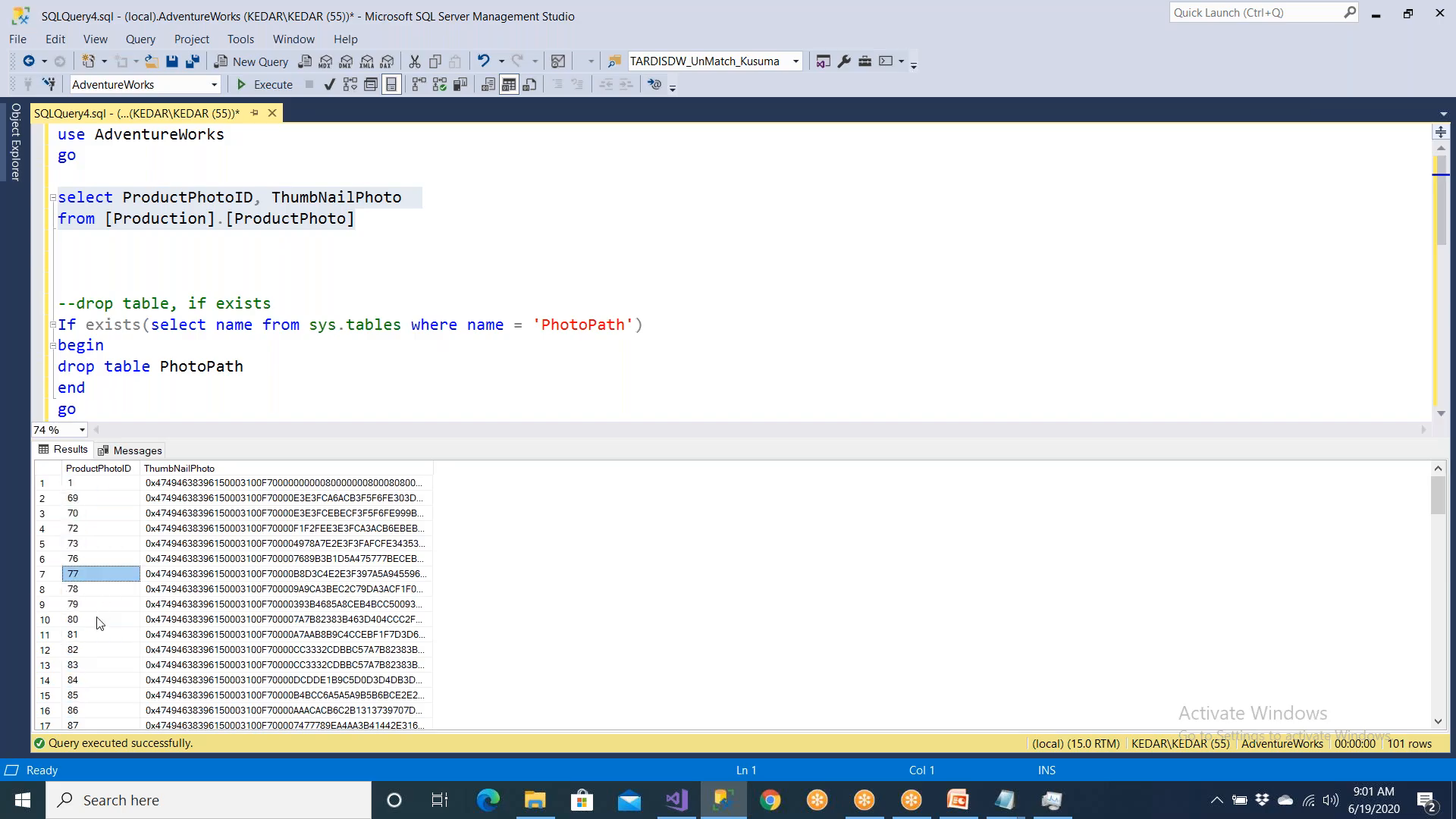
pyautogui.hotkey('ctrl', 'r')
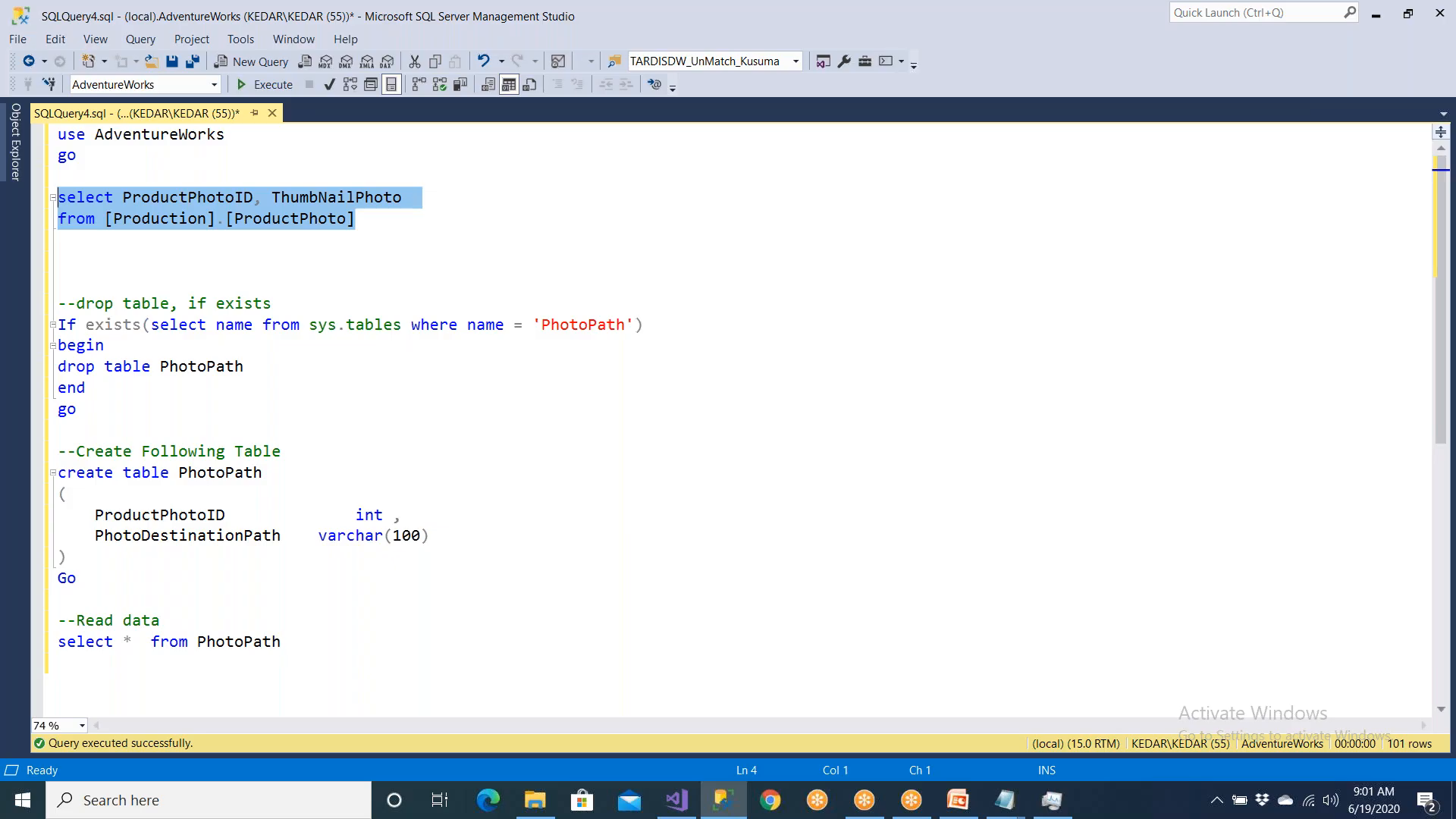
# - Review the ProductPhotoID and PhotoDestinationPath column definitions in the create table PhotoPath statement
pyautogui.doubleClick(172, 516)
pyautogui.moveTo(95, 535); pyautogui.dragTo(447, 547)
pyautogui.scroll(-2, 447, 545)
pyautogui.scroll(2, 455, 550)
pyautogui.scroll(-4, 336, 490)
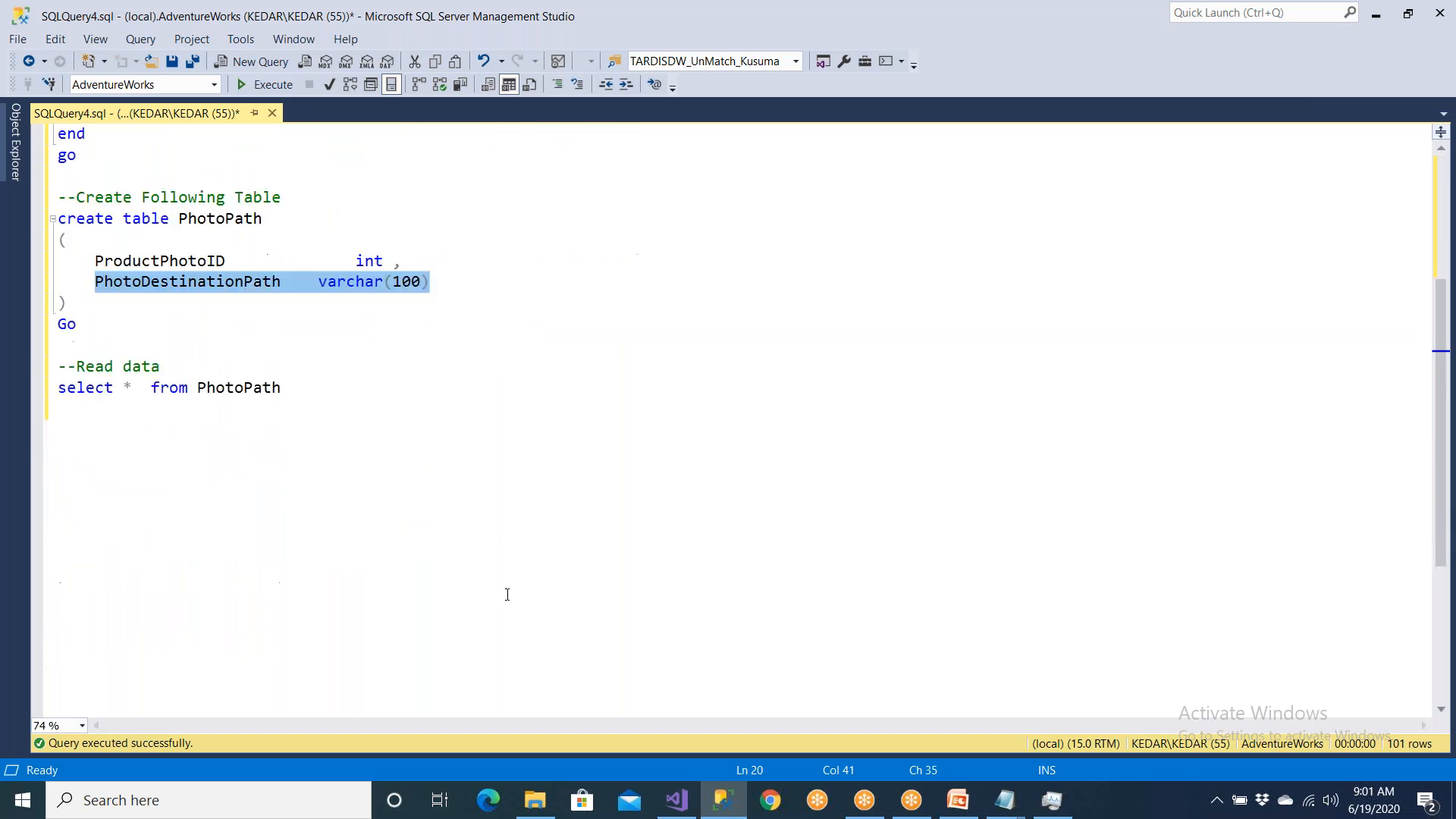
# - Copy the --Insert Path block with its four insert statements from the PowerPoint slide notes to the end of the SQL query in Management Studio
pyautogui.click(724, 809)
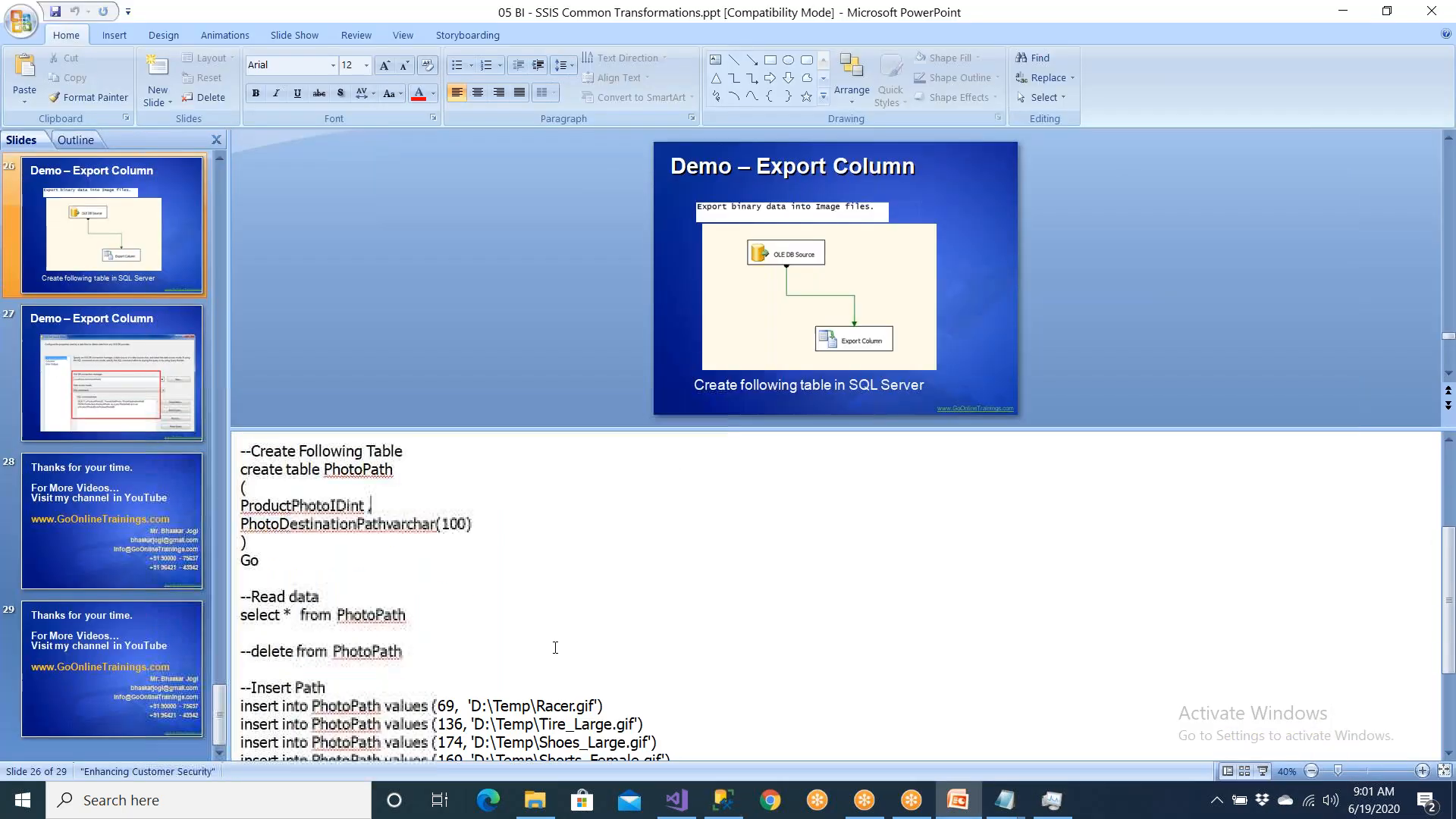
pyautogui.scroll(-2, 561, 647)
pyautogui.moveTo(690, 693); pyautogui.dragTo(241, 618)
pyautogui.hotkey('ctrl', 'c')
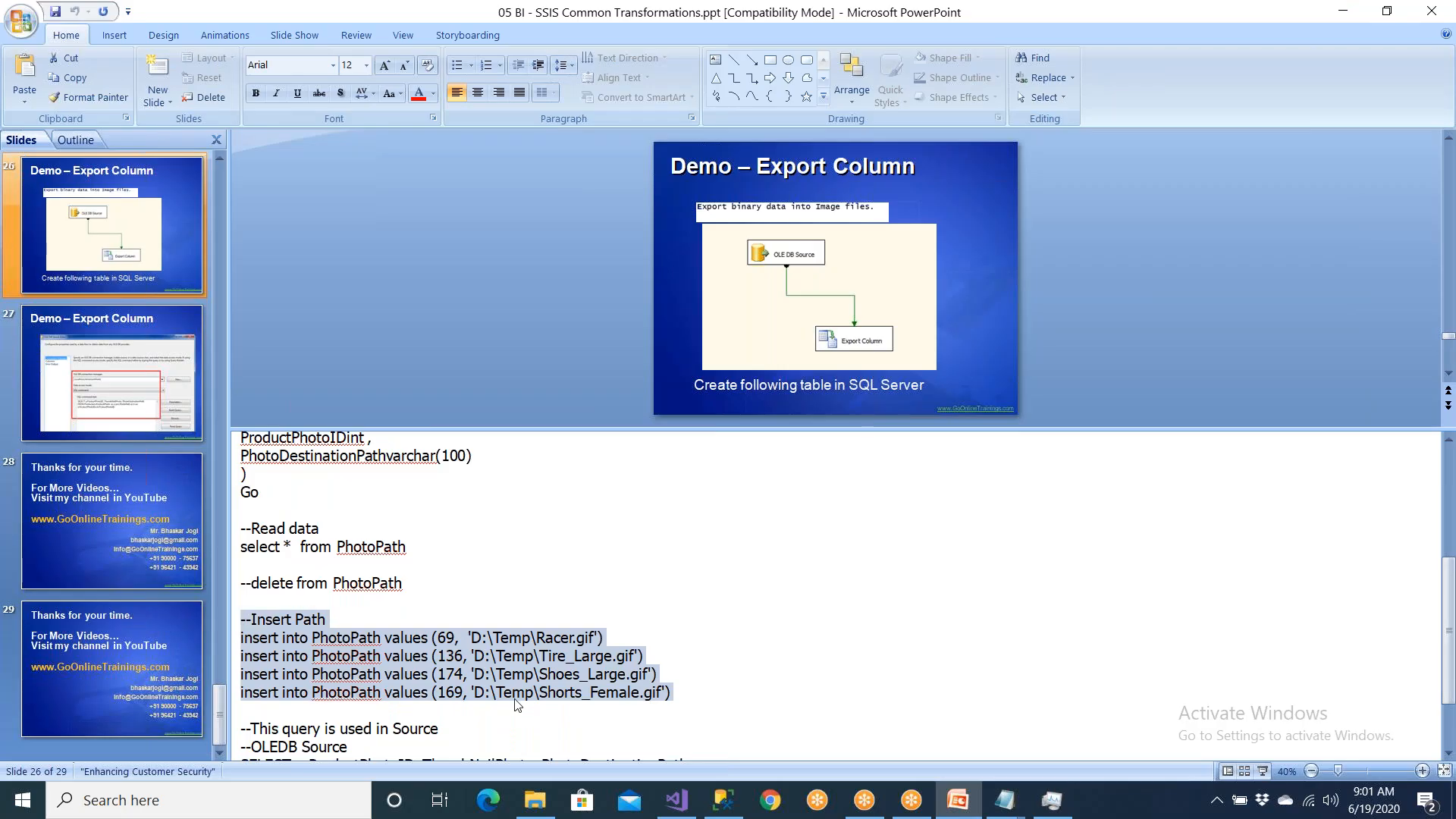
pyautogui.click(723, 800)
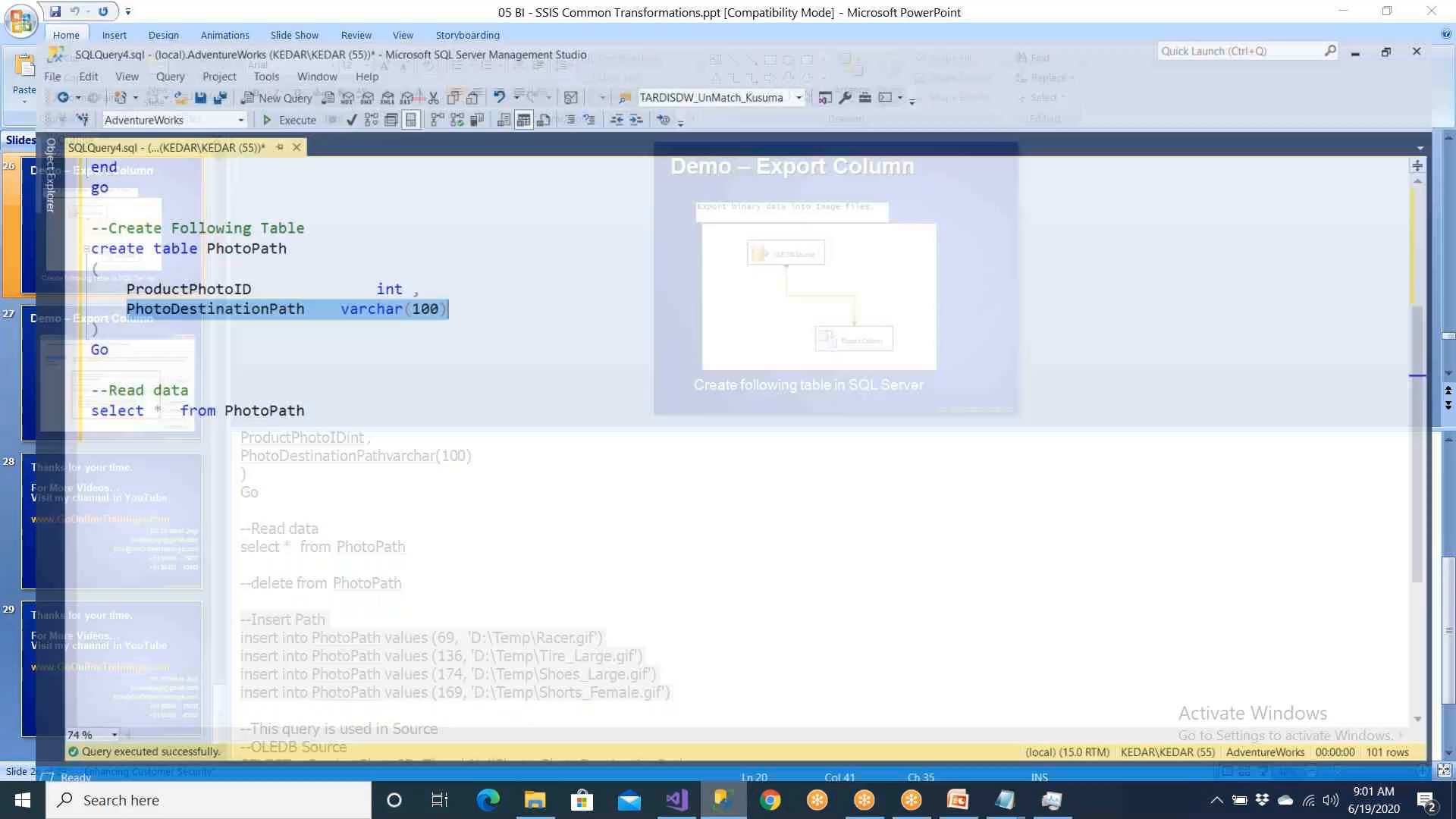
pyautogui.hotkey('ctrl', 'v')
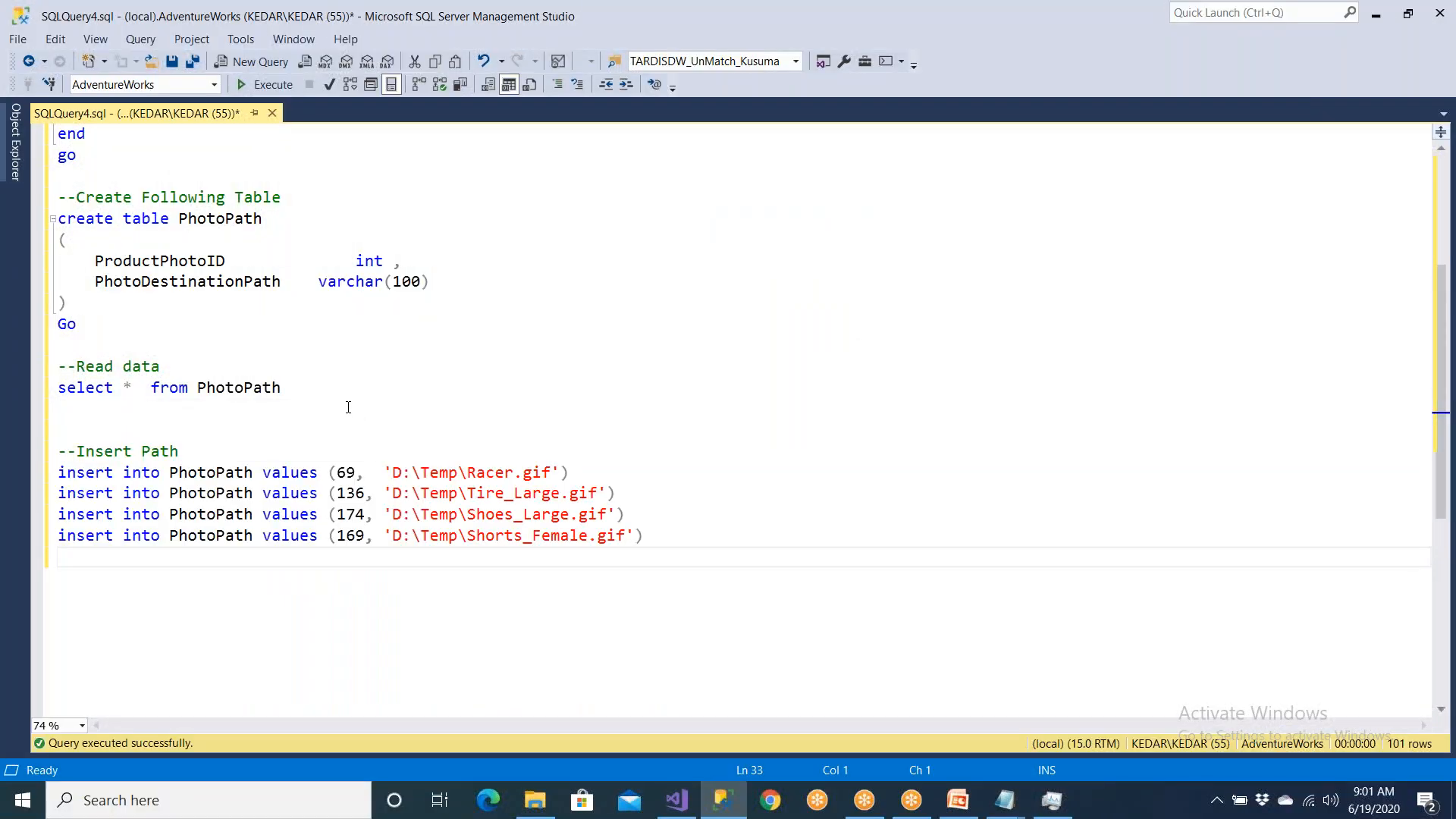
# - Run only the select * from PhotoPath statement to check the table's contents
pyautogui.moveTo(336, 403); pyautogui.dragTo(58, 389)
pyautogui.click(266, 84)
pyautogui.scroll(-4, 458, 295)
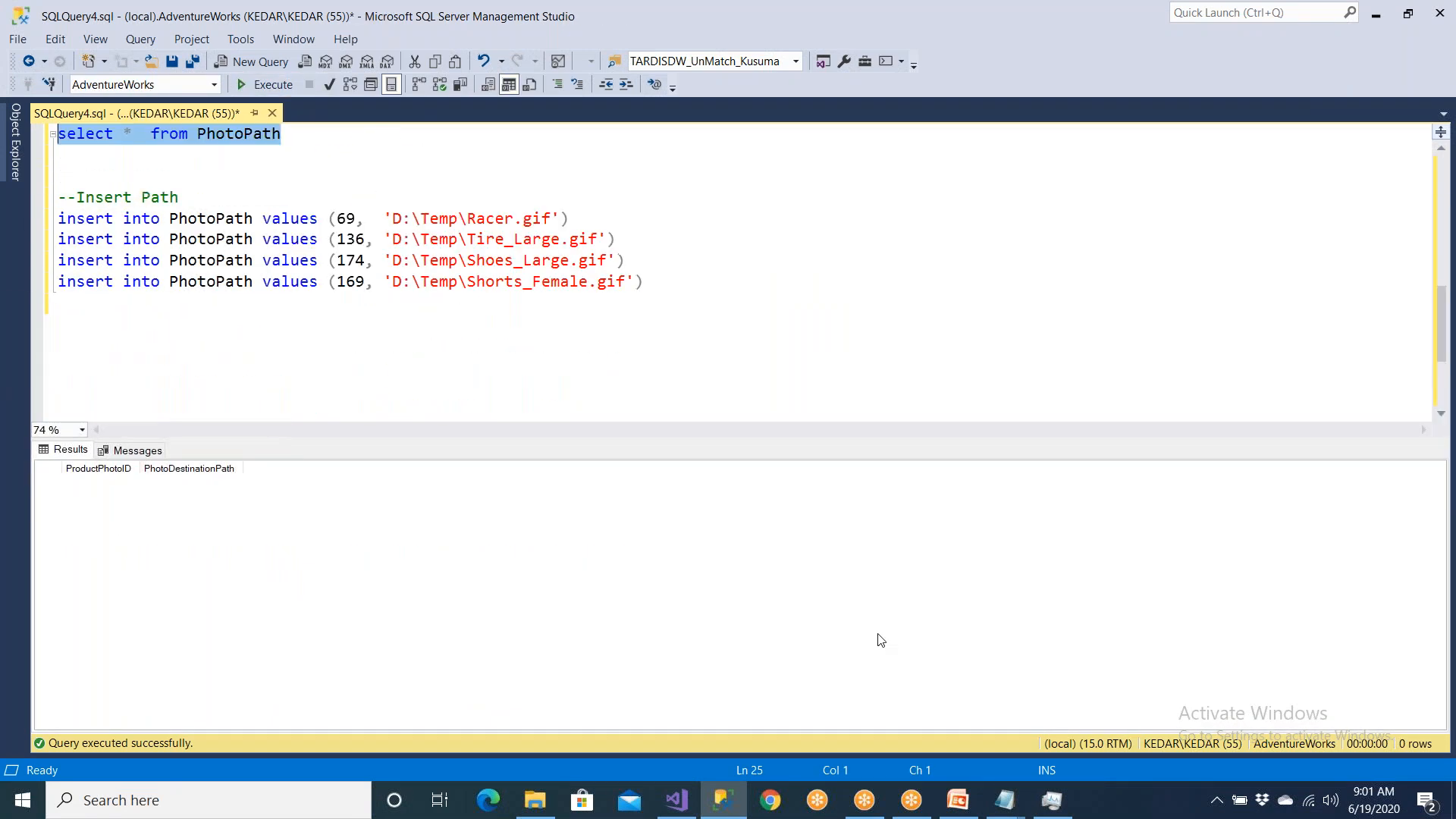
# - In Notepad, close the All La note without saving and also close Emp.txt, keeping the D:\AdvWorks note open
pyautogui.click(1004, 800)
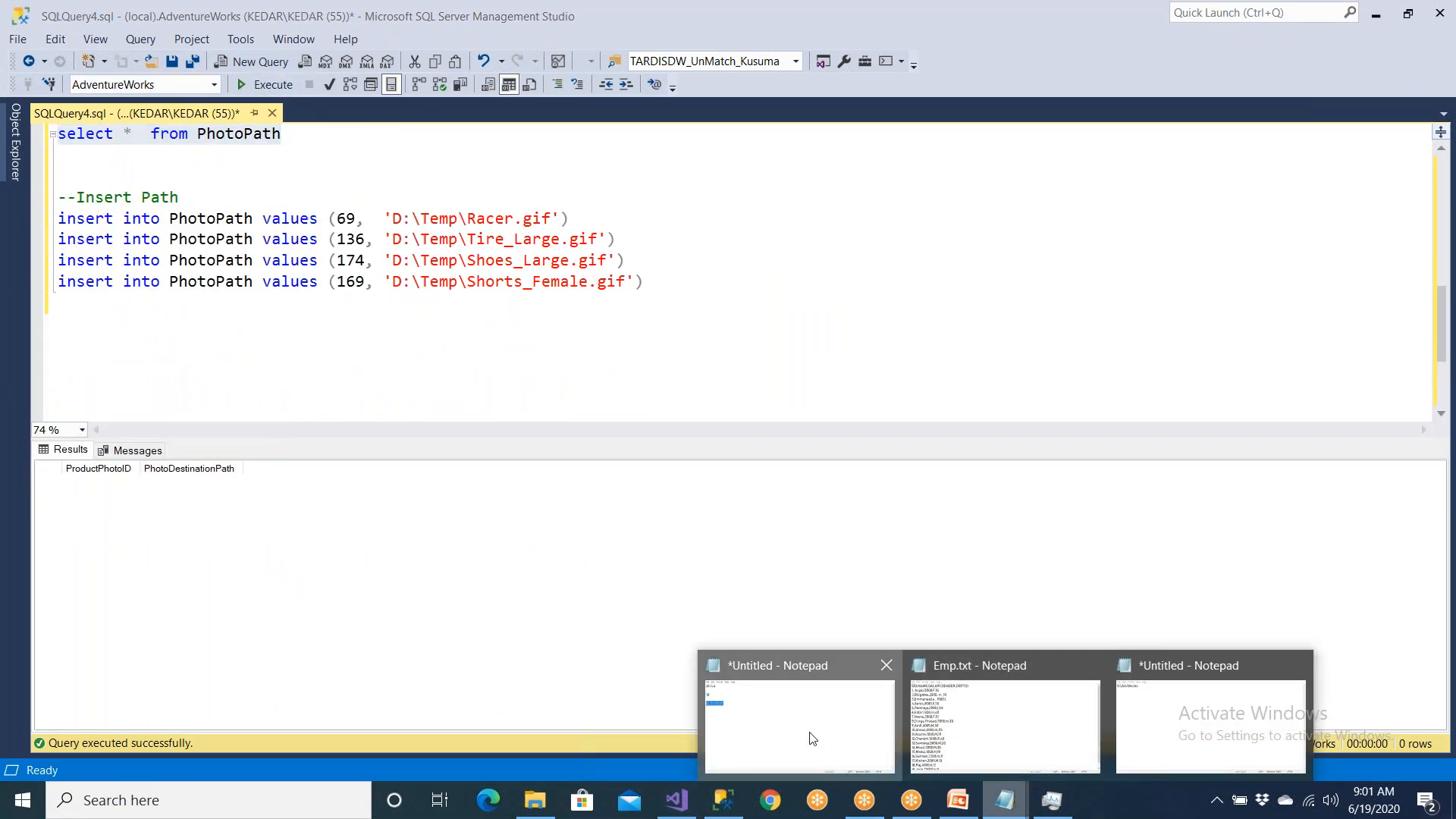
pyautogui.click(812, 737)
pyautogui.click(650, 588)
pyautogui.click(1382, 138)
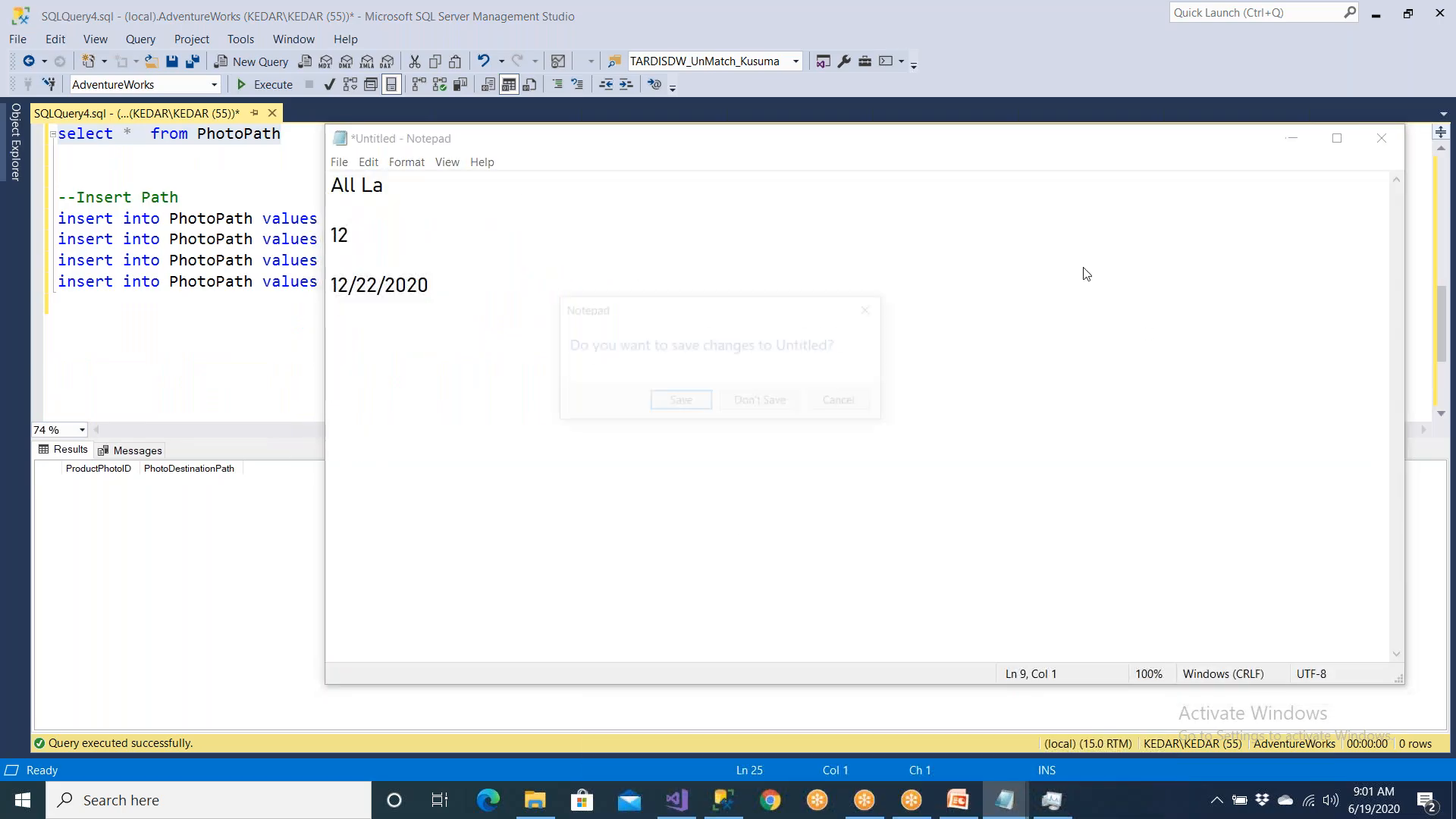
pyautogui.click(760, 399)
pyautogui.click(1003, 798)
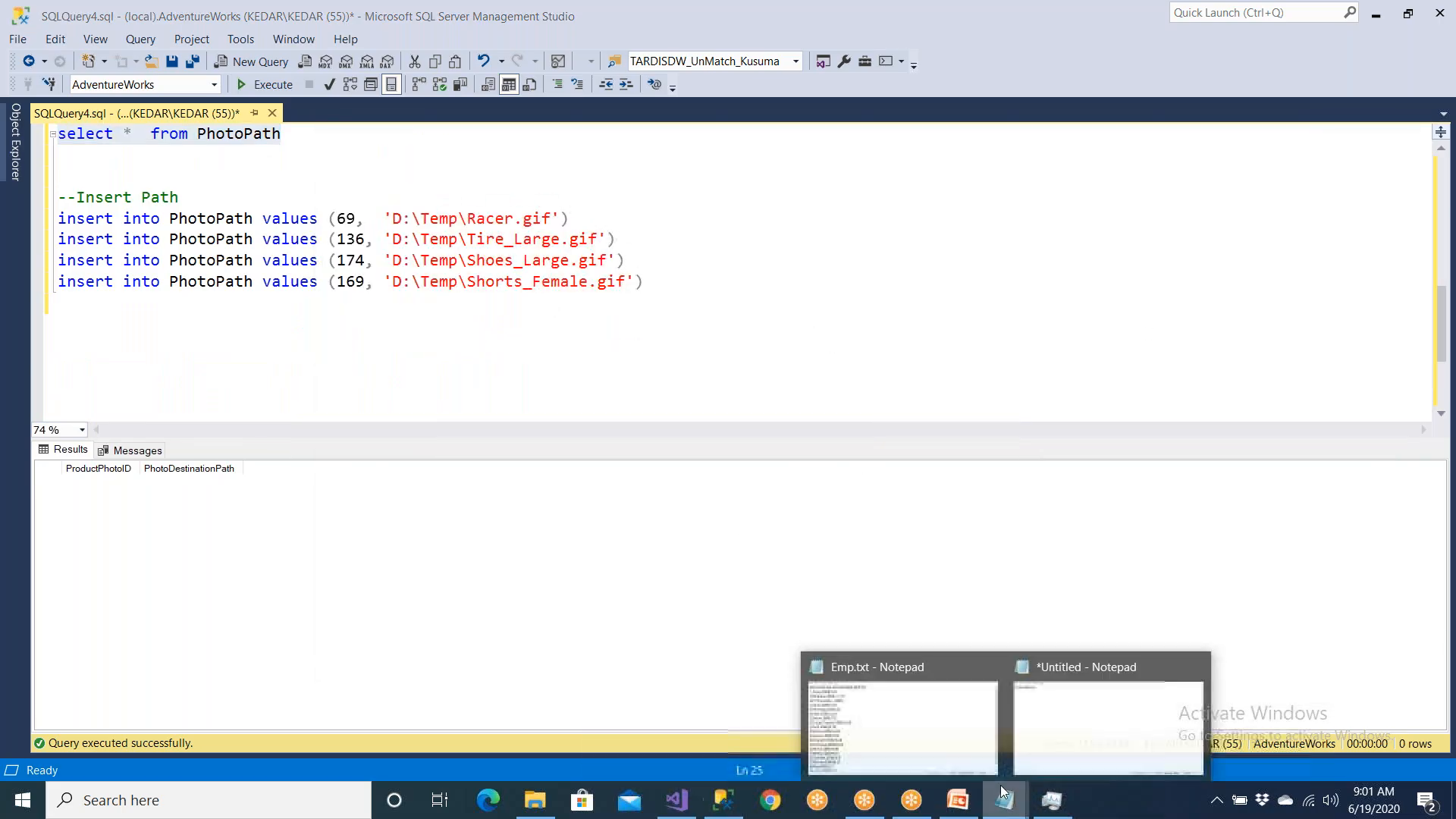
pyautogui.click(1033, 744)
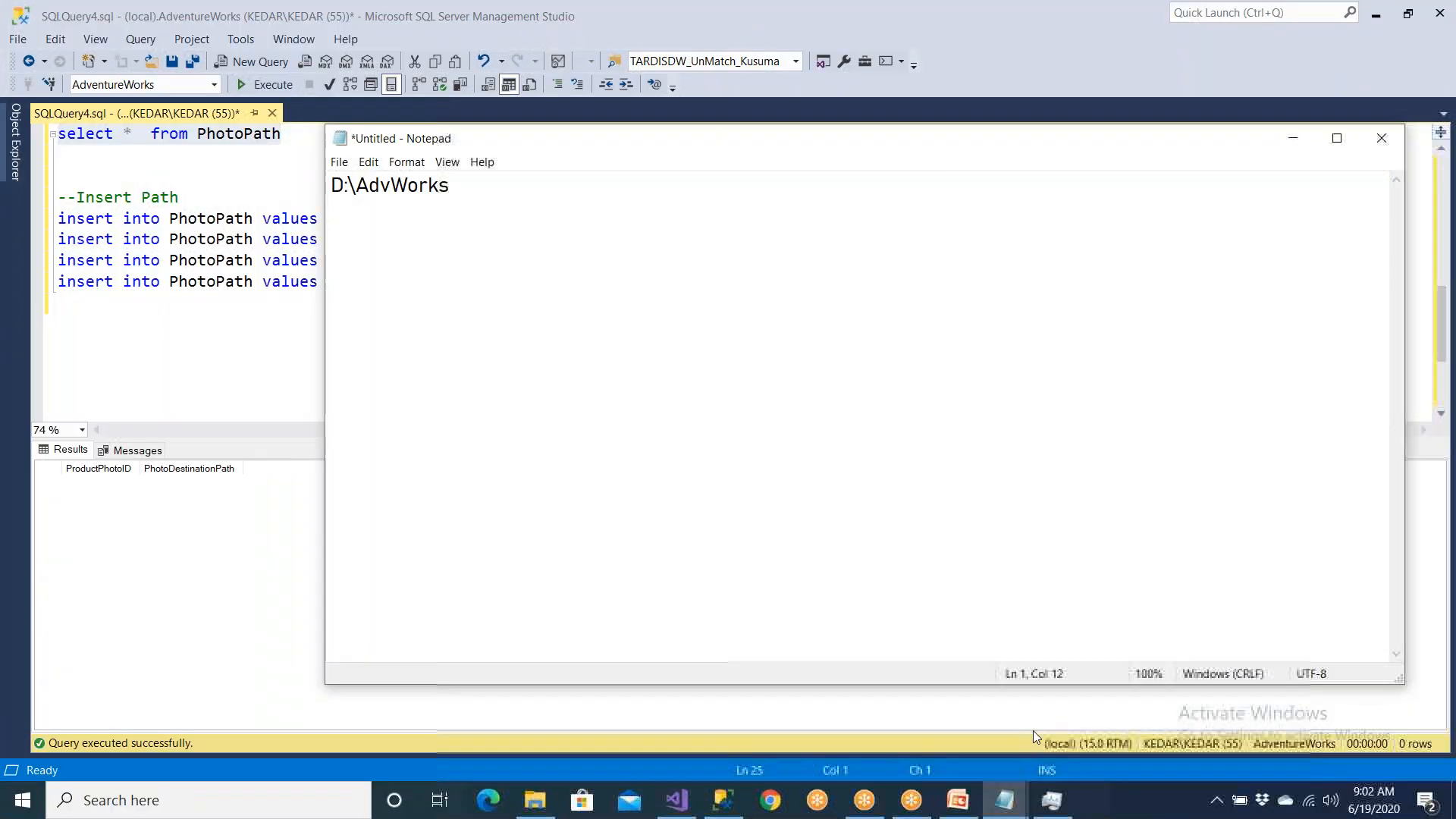
pyautogui.moveTo(1005, 798)
pyautogui.click(988, 666)
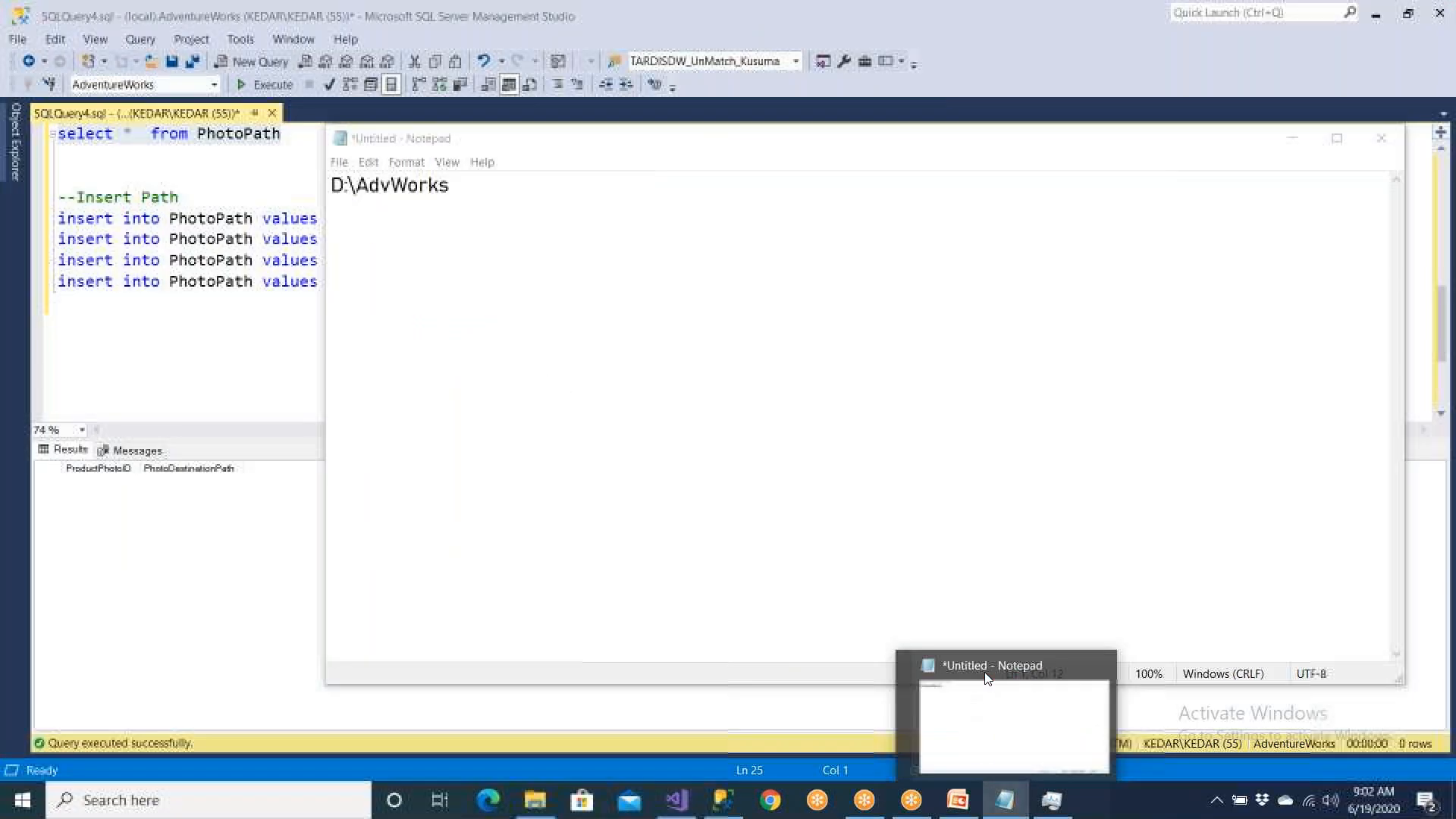
# - Copy D:\AdvWorks from the Notepad note and replace the D:\Temp folder with it in the Racer.gif insert statement in Management Studio
pyautogui.moveTo(457, 182); pyautogui.dragTo(312, 181)
pyautogui.hotkey('ctrl', 'c')
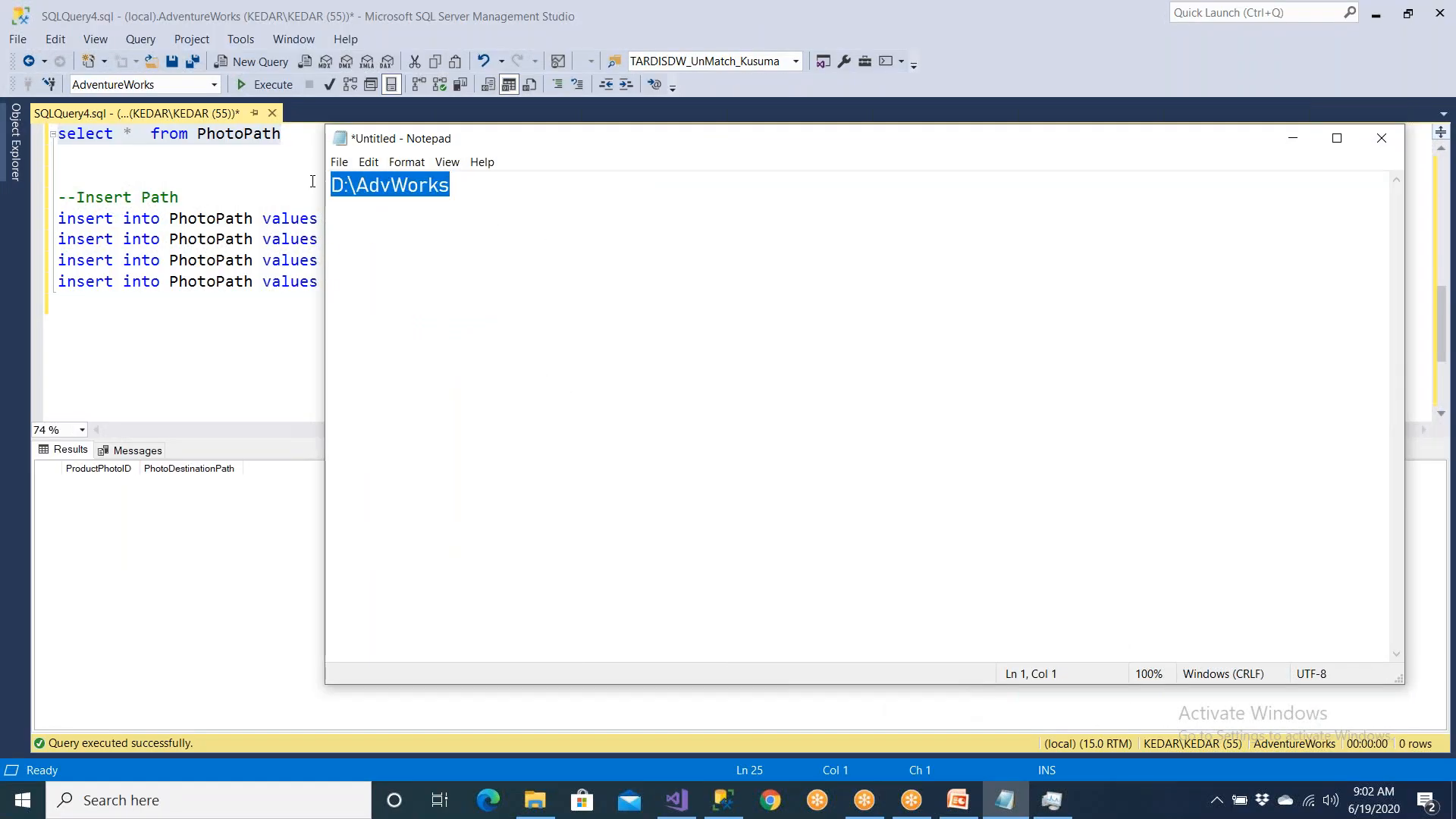
pyautogui.click(260, 331)
pyautogui.moveTo(338, 219); pyautogui.dragTo(456, 221)
pyautogui.hotkey('ctrl', 'v')
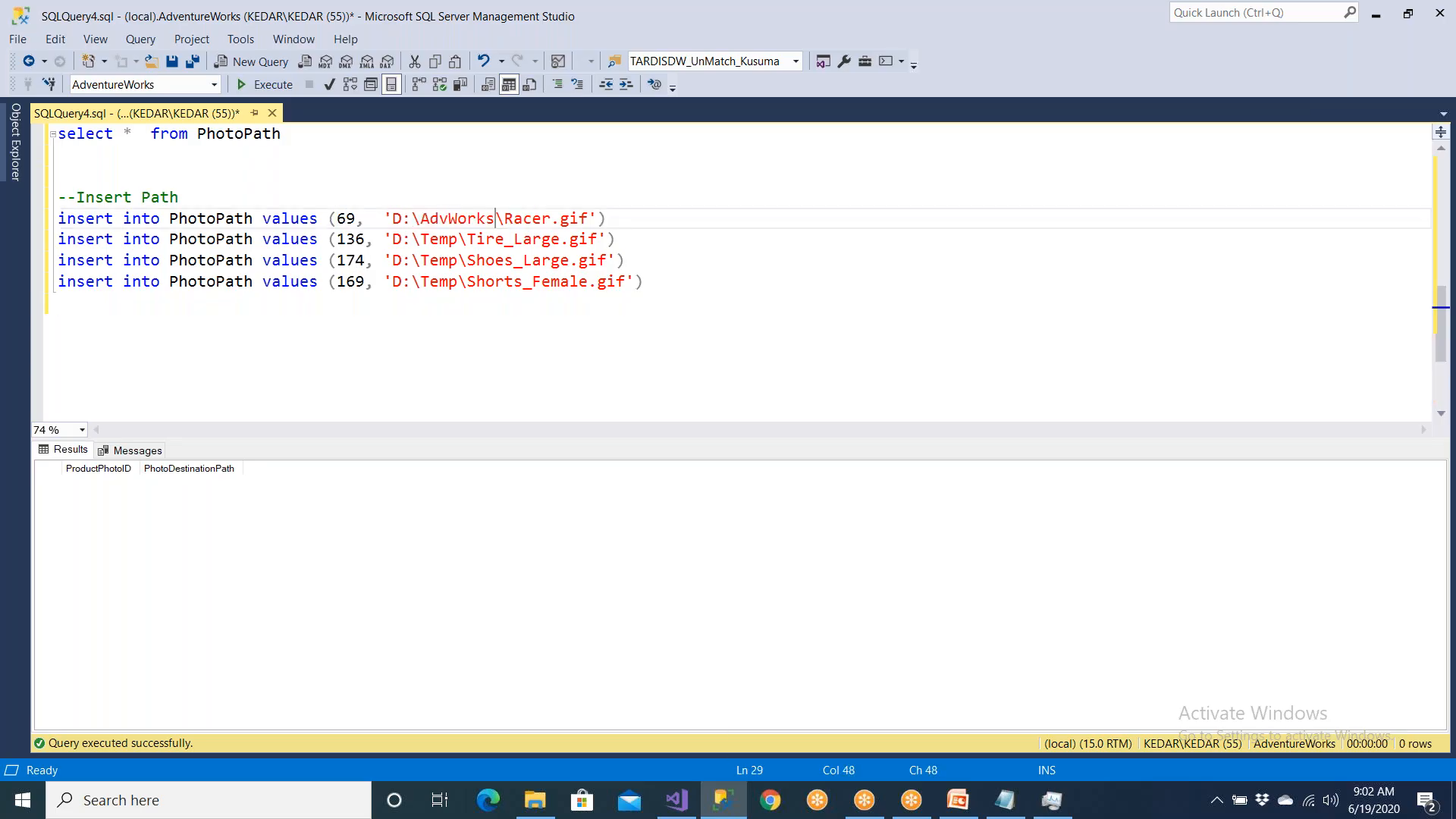
pyautogui.moveTo(512, 219); pyautogui.dragTo(552, 216)
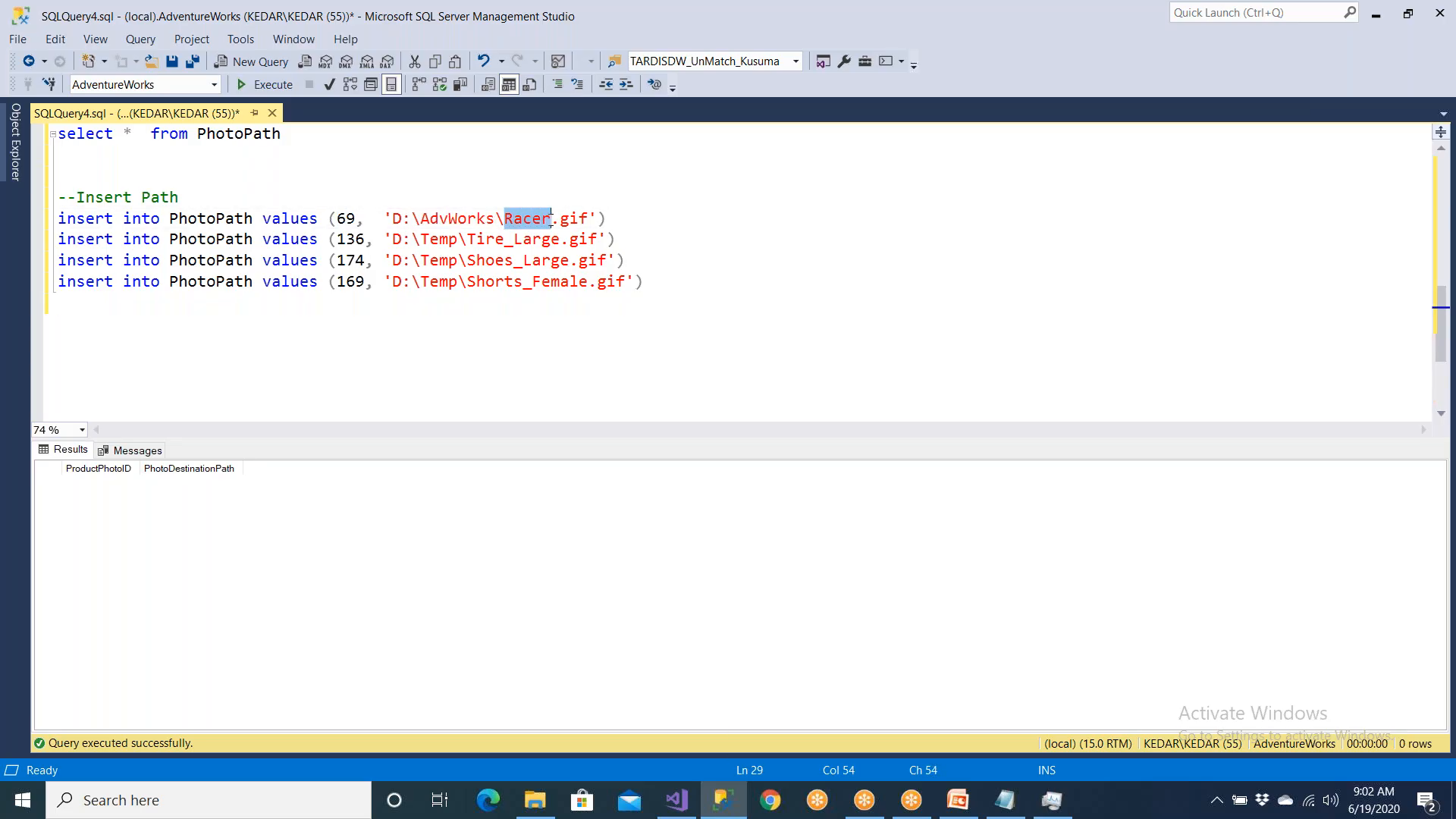
# - Run the ProductPhotoID, ThumbNailPhoto query on its own, and rerun it with , * added to the column list
pyautogui.scroll(5, 336, 205)
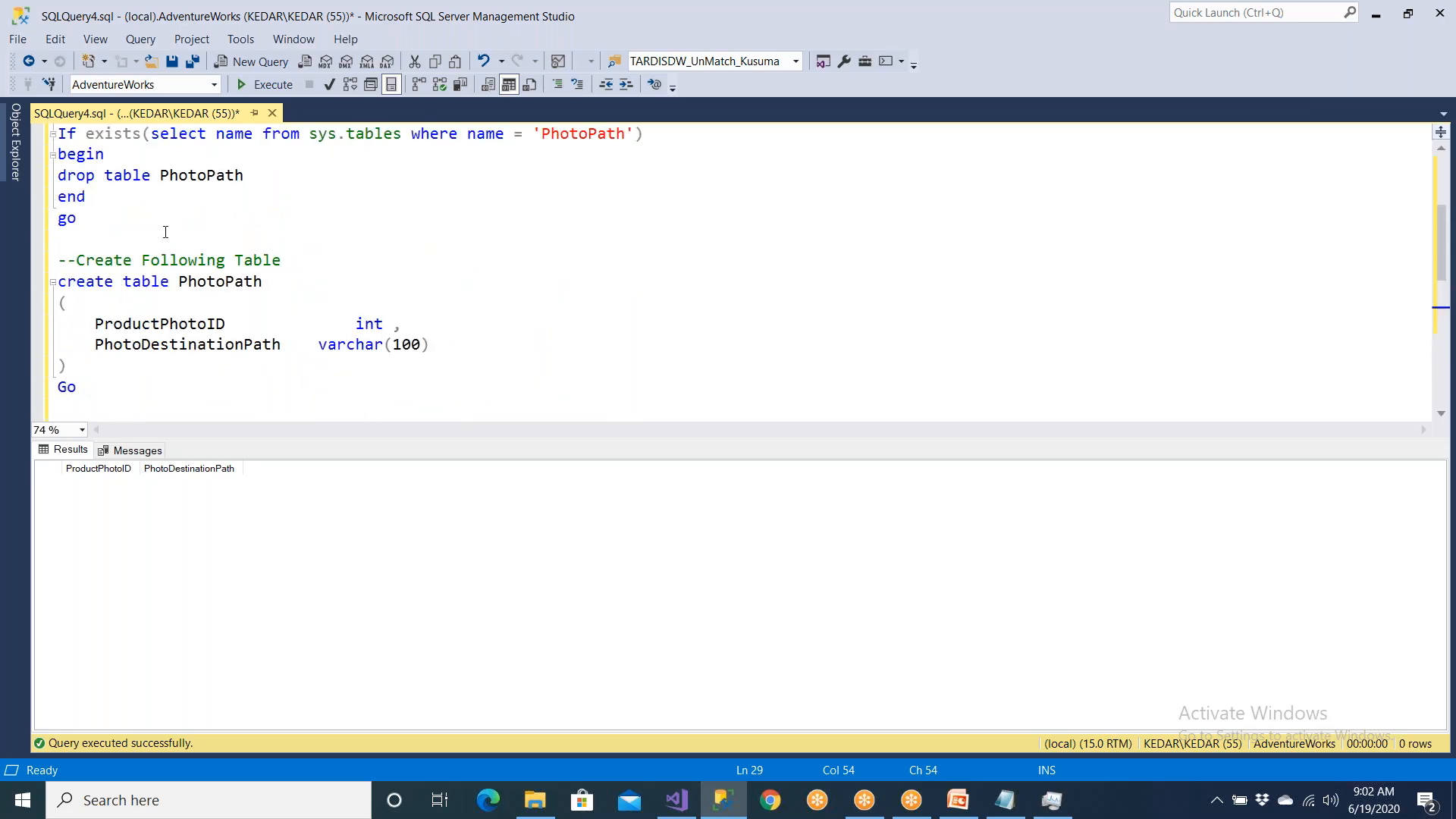
pyautogui.scroll(3, 257, 314)
pyautogui.moveTo(375, 220); pyautogui.dragTo(58, 198)
pyautogui.click(255, 86)
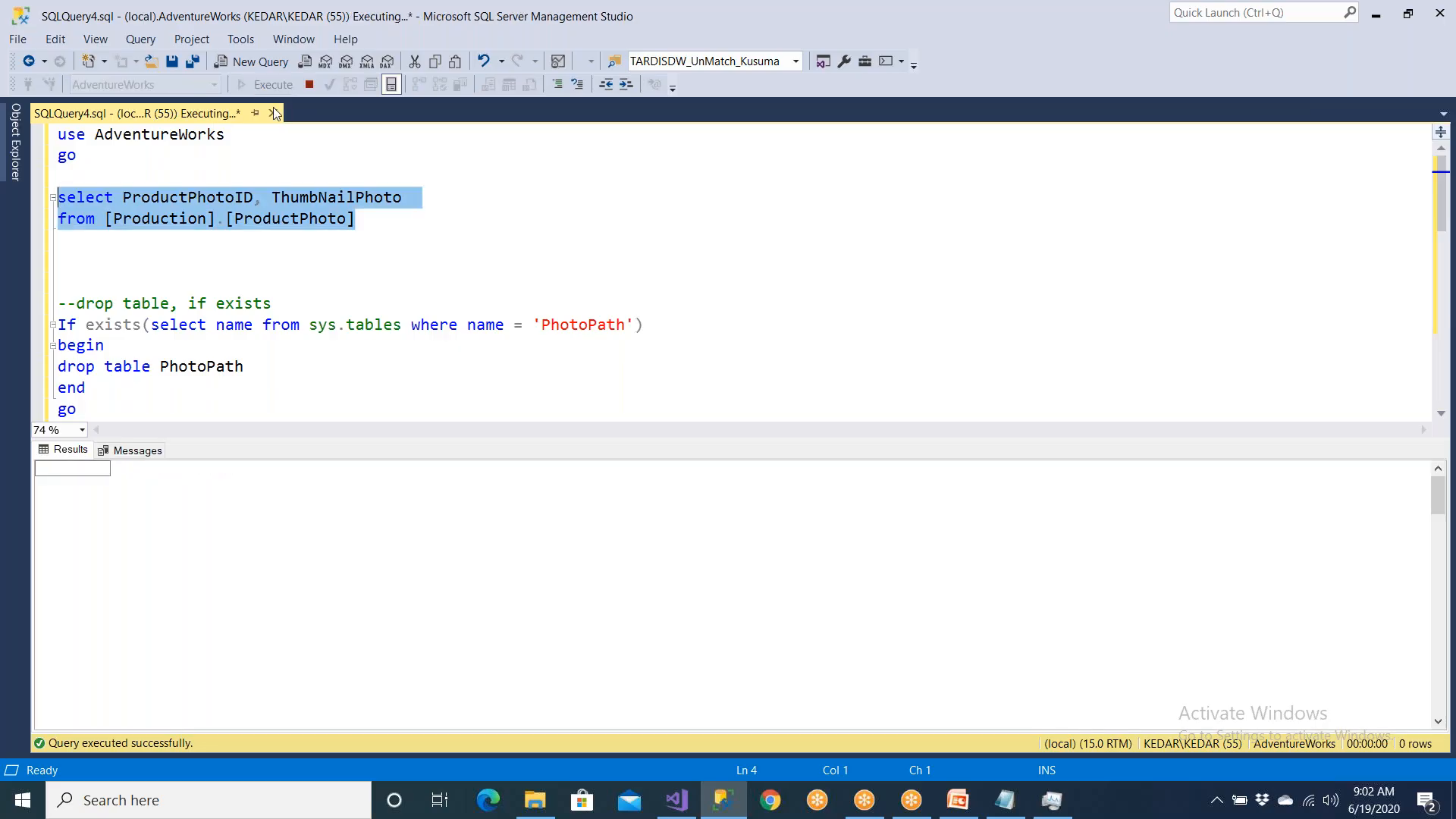
pyautogui.click(411, 198)
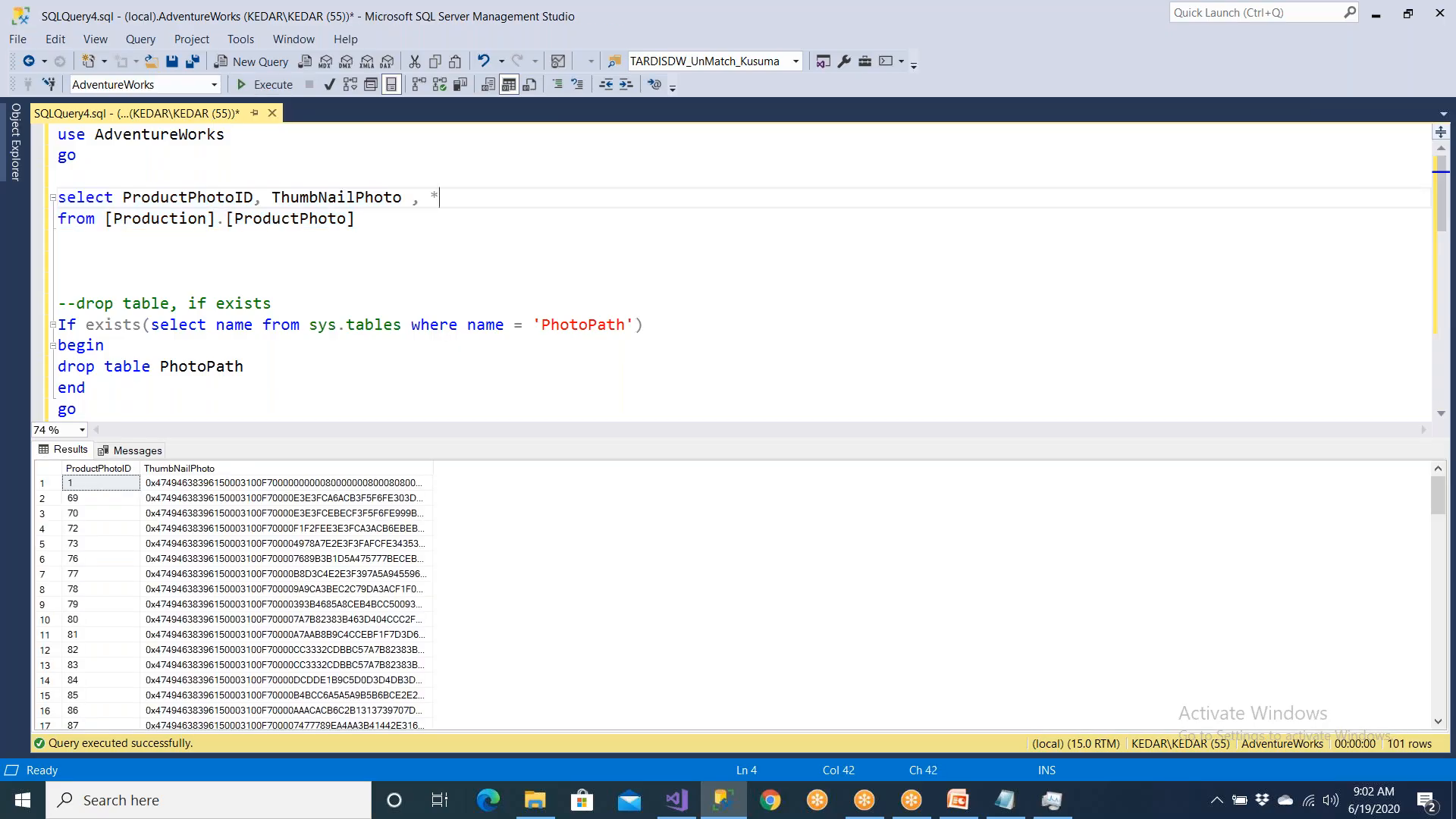
pyautogui.moveTo(372, 219); pyautogui.dragTo(57, 198)
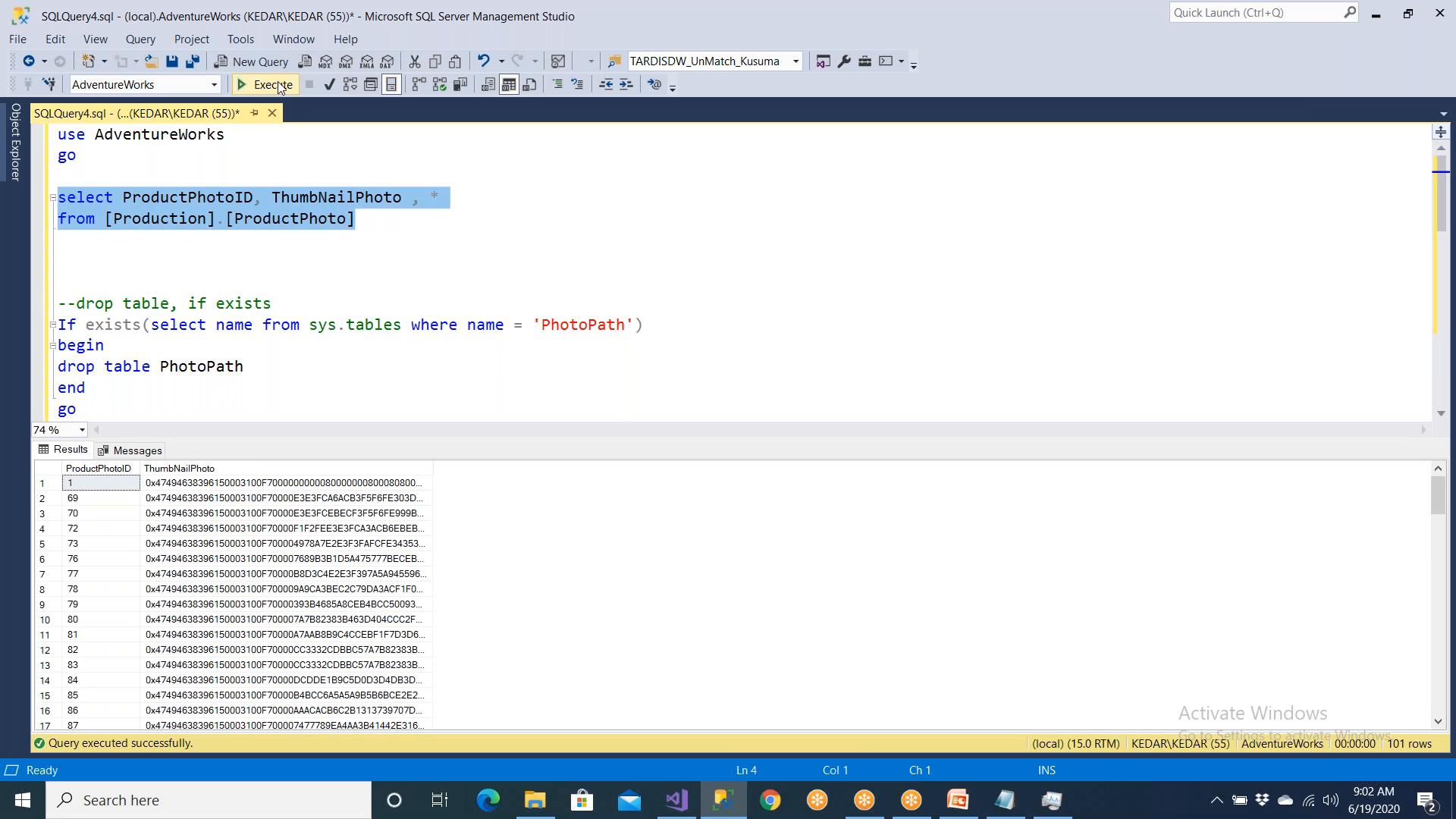
pyautogui.click(277, 84)
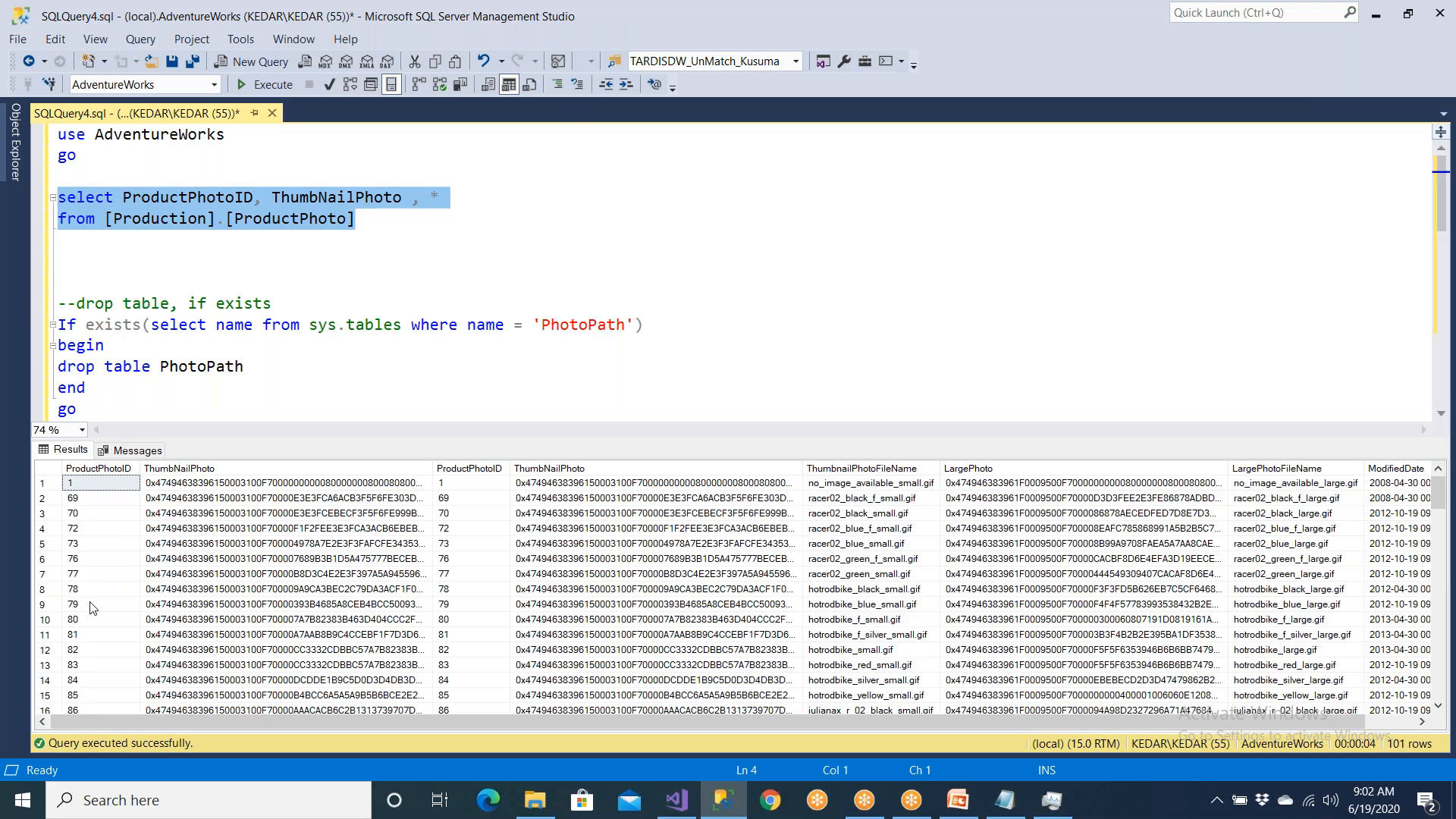
# - Copy the ThumbnailPhotoFileName of ProductPhotoID 69 into a comment line below the ProductPhoto query, written as ---racer02_black_f_small.gif
pyautogui.click(101, 502)
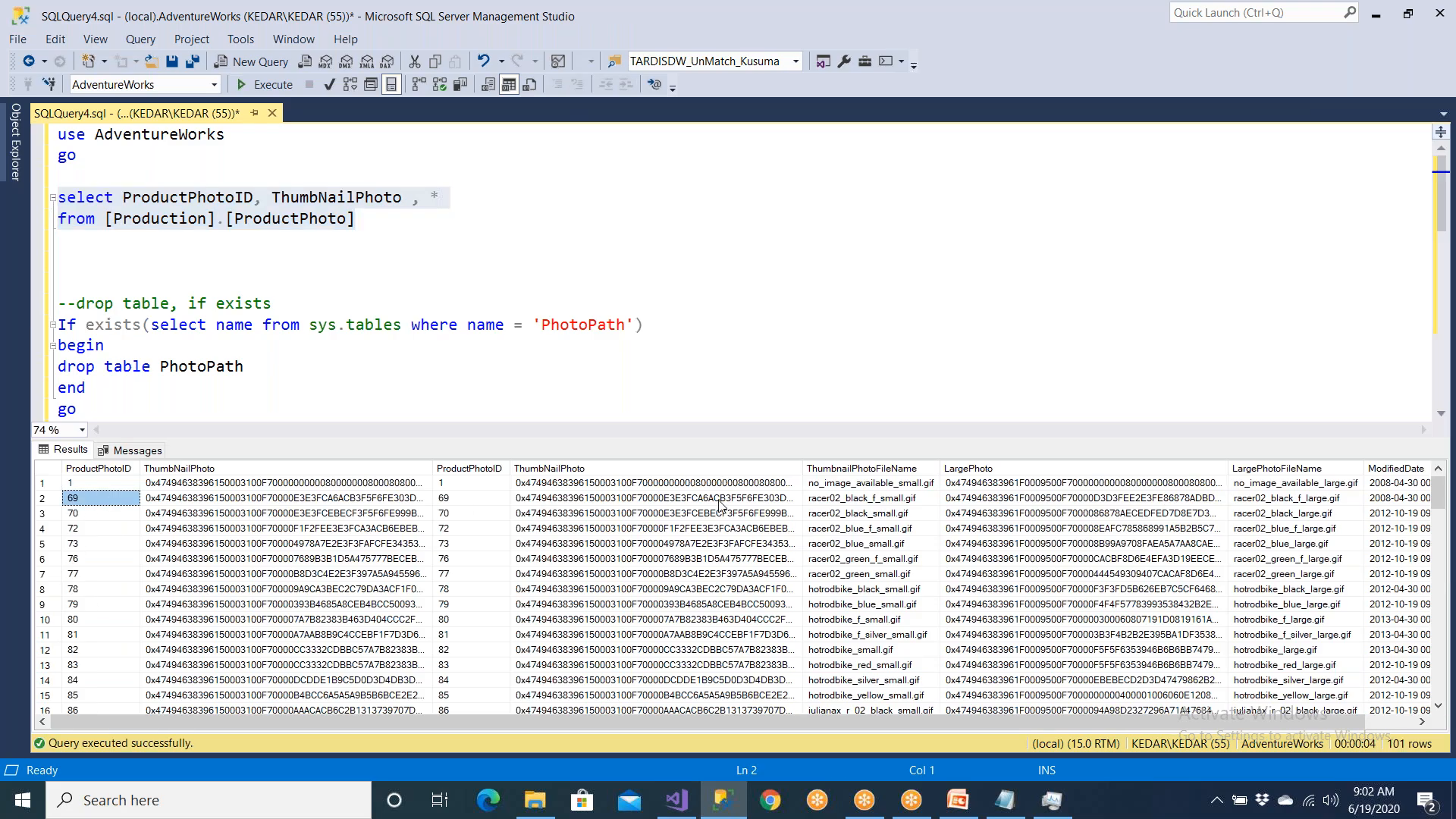
pyautogui.click(828, 502)
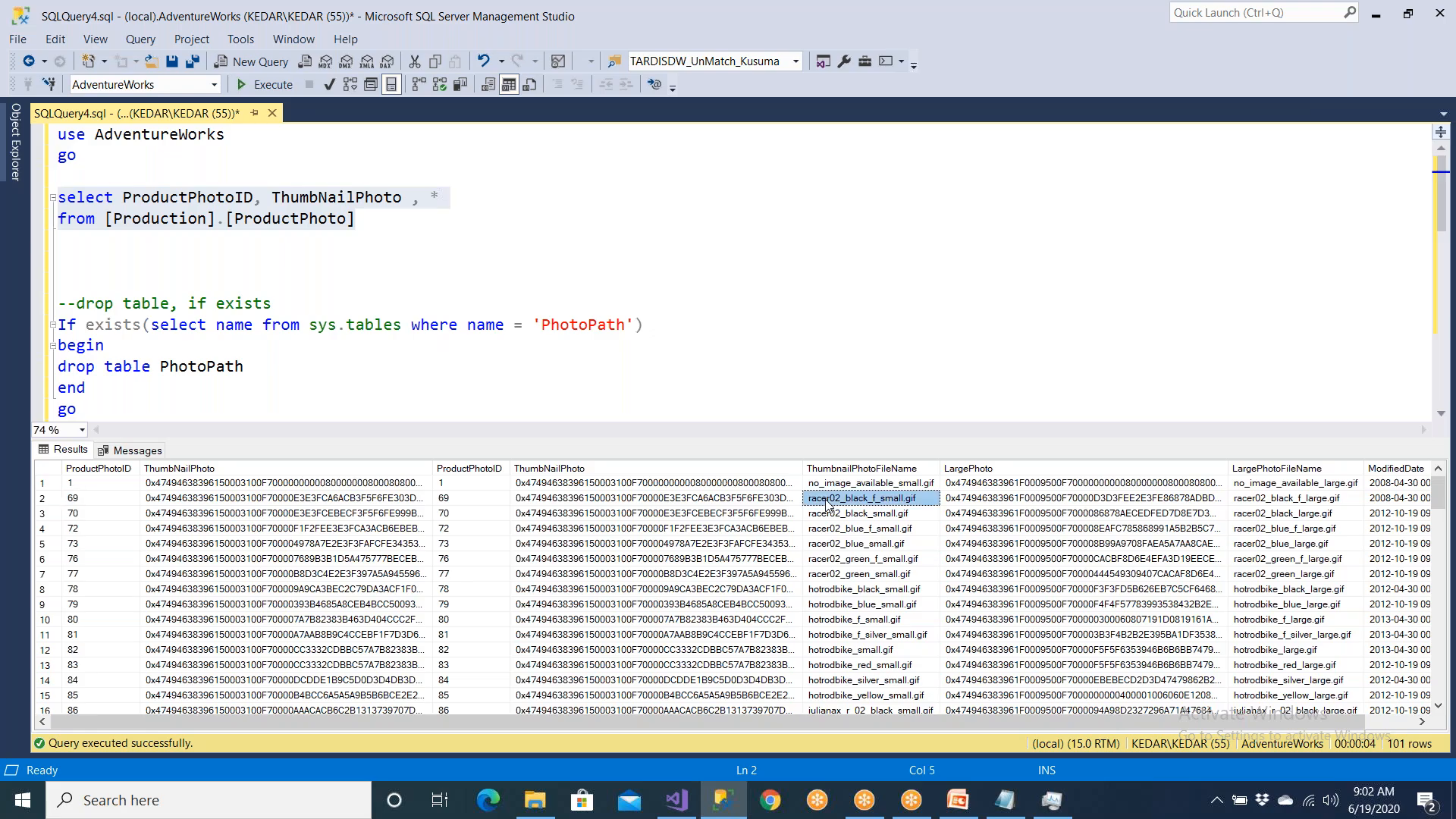
pyautogui.rightClick(828, 502)
pyautogui.click(864, 513)
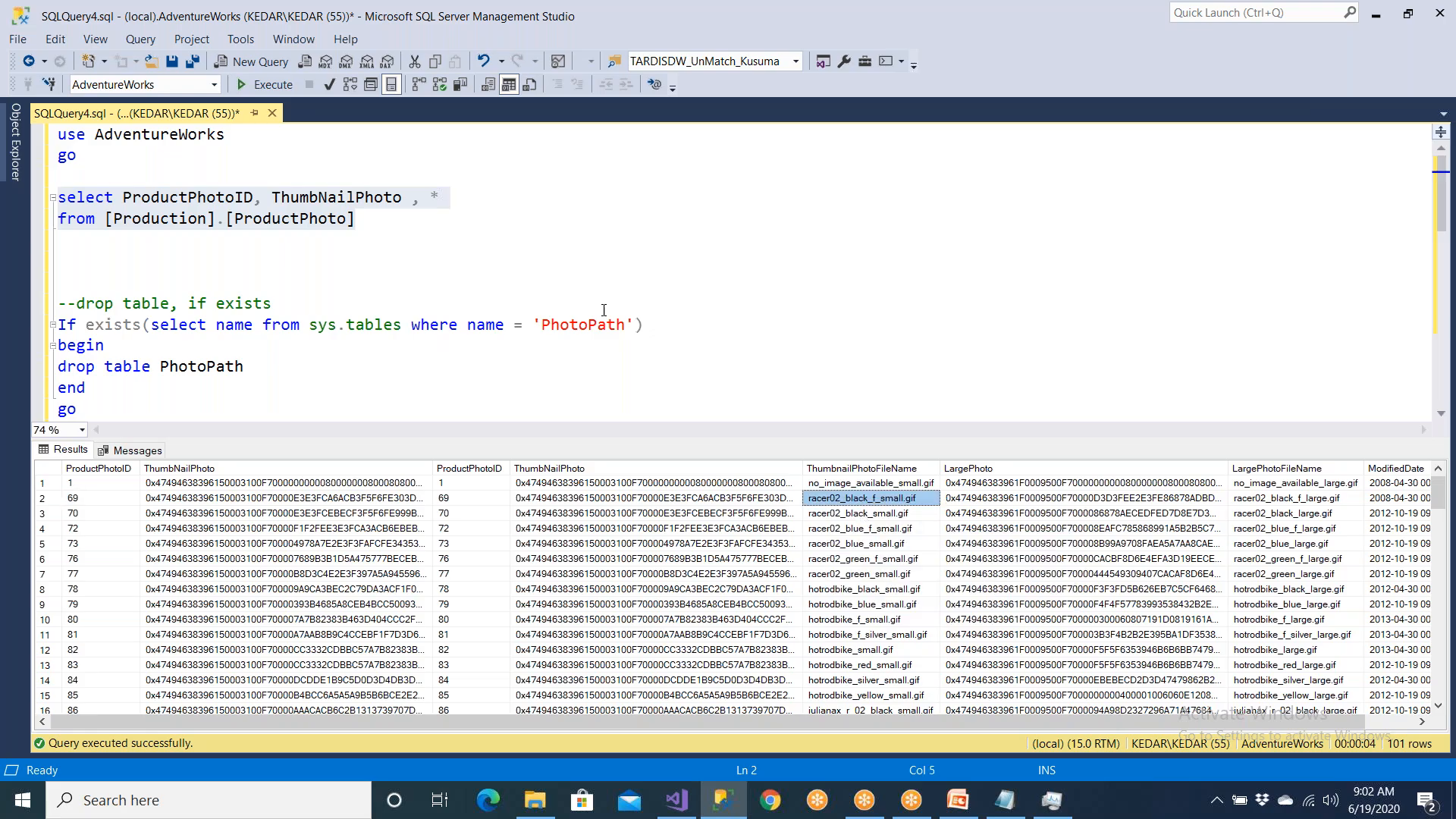
pyautogui.click(483, 201)
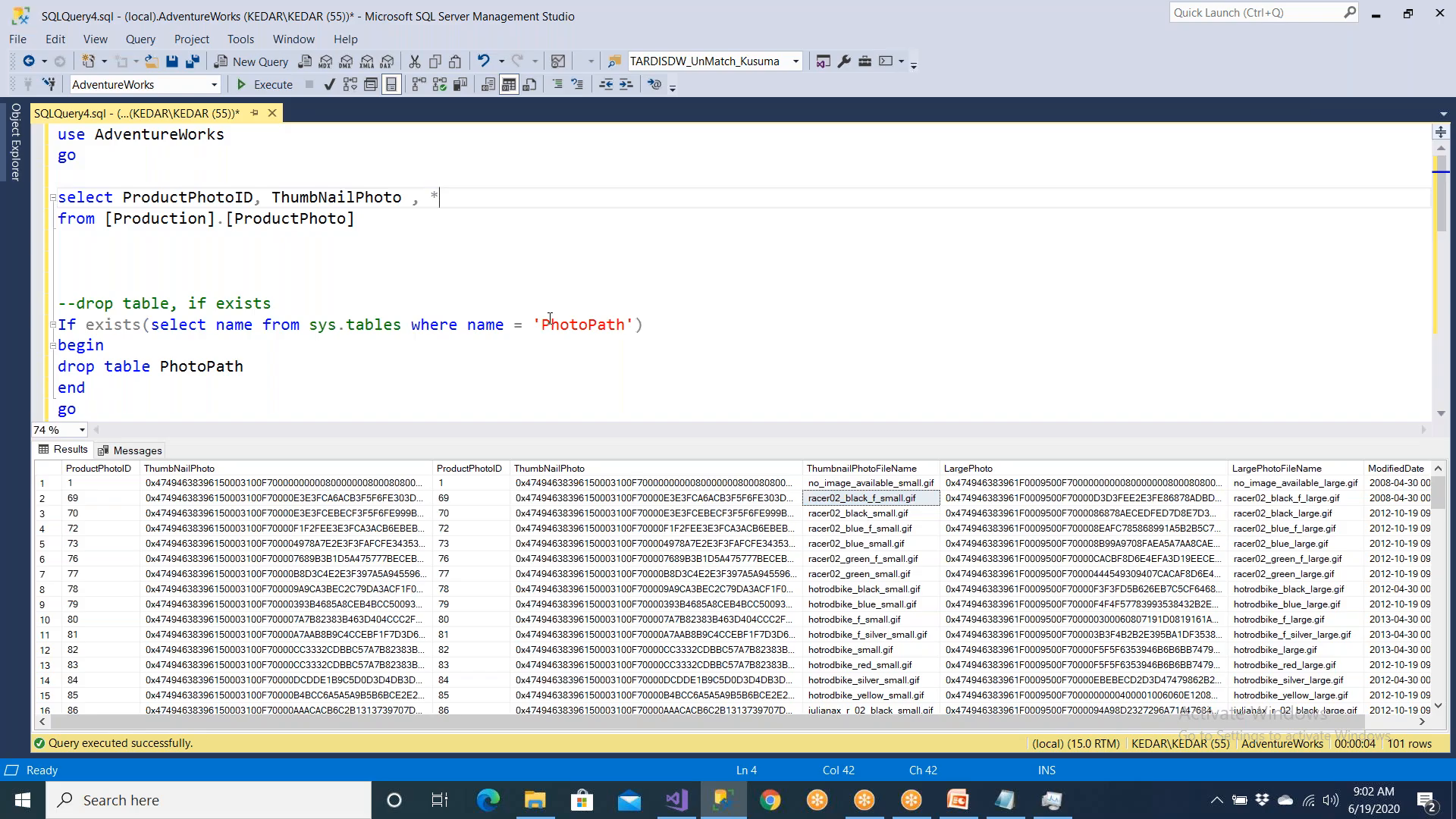
pyautogui.press('Down')
pyautogui.press('Return')
pyautogui.press('Return')
pyautogui.press('Return')
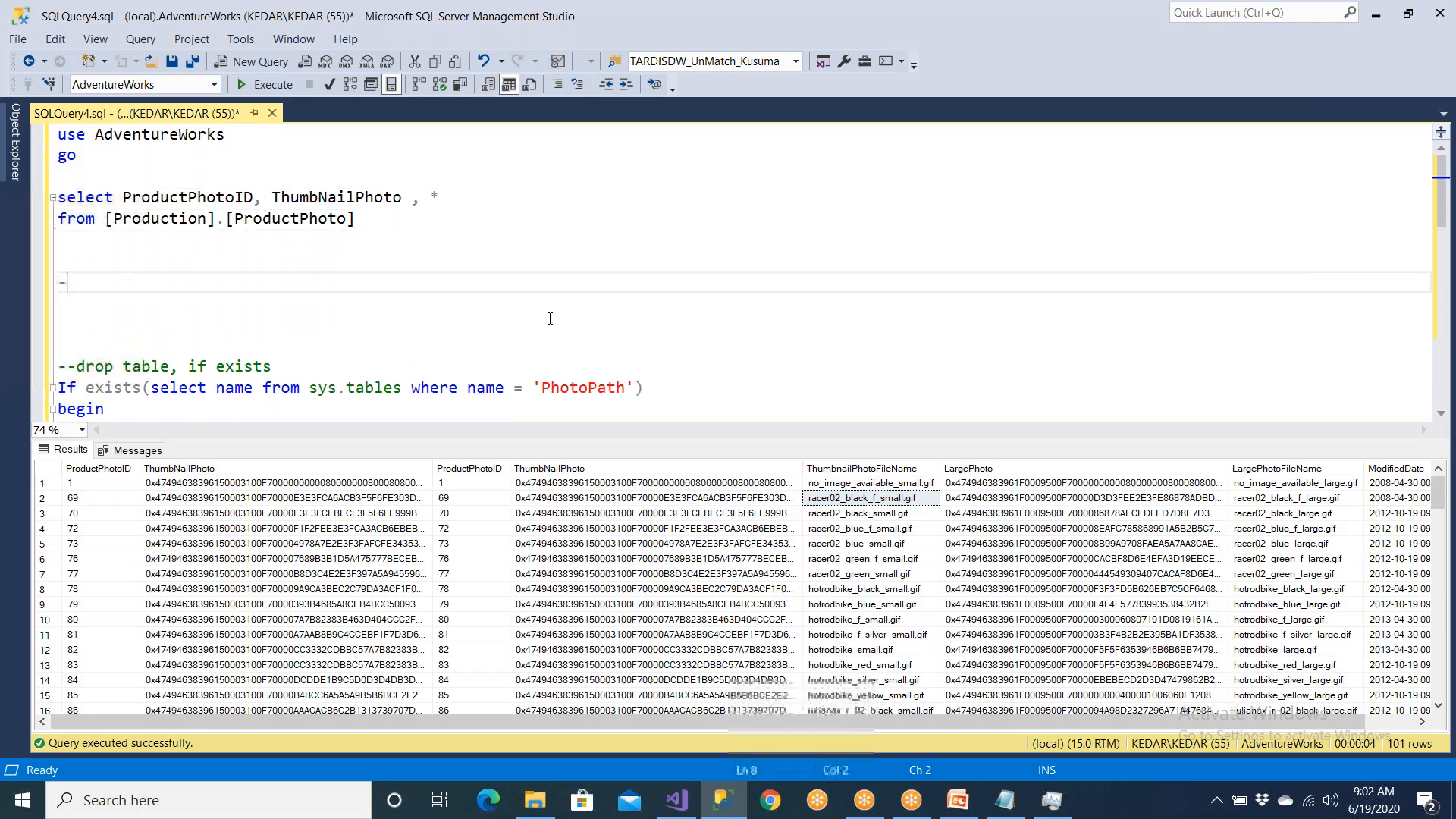
pyautogui.write('---')
pyautogui.hotkey('ctrl', 'v')
# - Examine the parts of the commented file name and compare the thumbnail and large photo file names across the ProductPhoto results
pyautogui.moveTo(132, 278); pyautogui.dragTo(197, 283)
pyautogui.press('Down')
pyautogui.moveTo(87, 285); pyautogui.dragTo(136, 285)
pyautogui.click(136, 286)
pyautogui.click(875, 526)
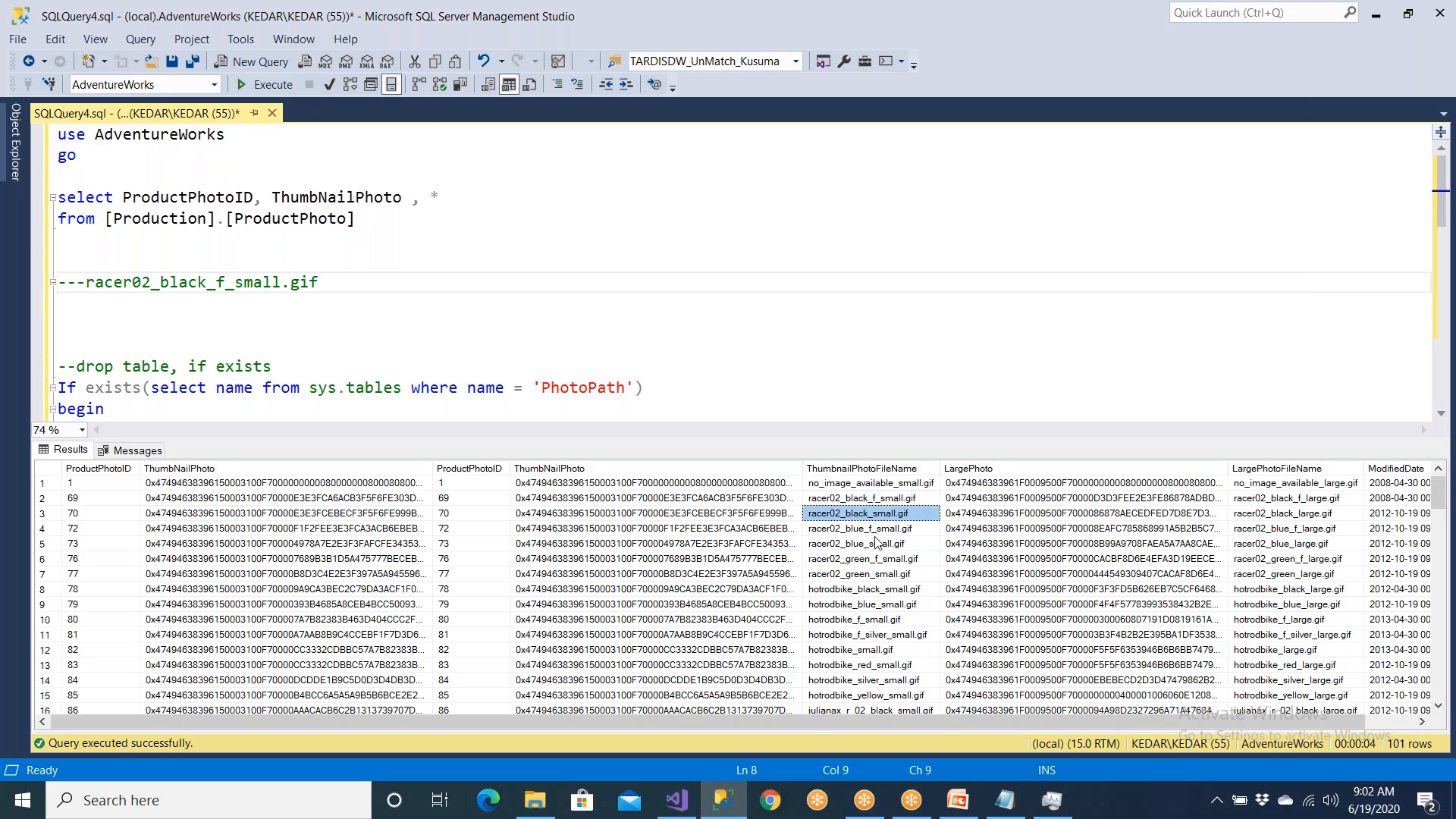
pyautogui.press('Down')
pyautogui.press('Down')
pyautogui.press('Down')
pyautogui.press('Down')
pyautogui.press('Down')
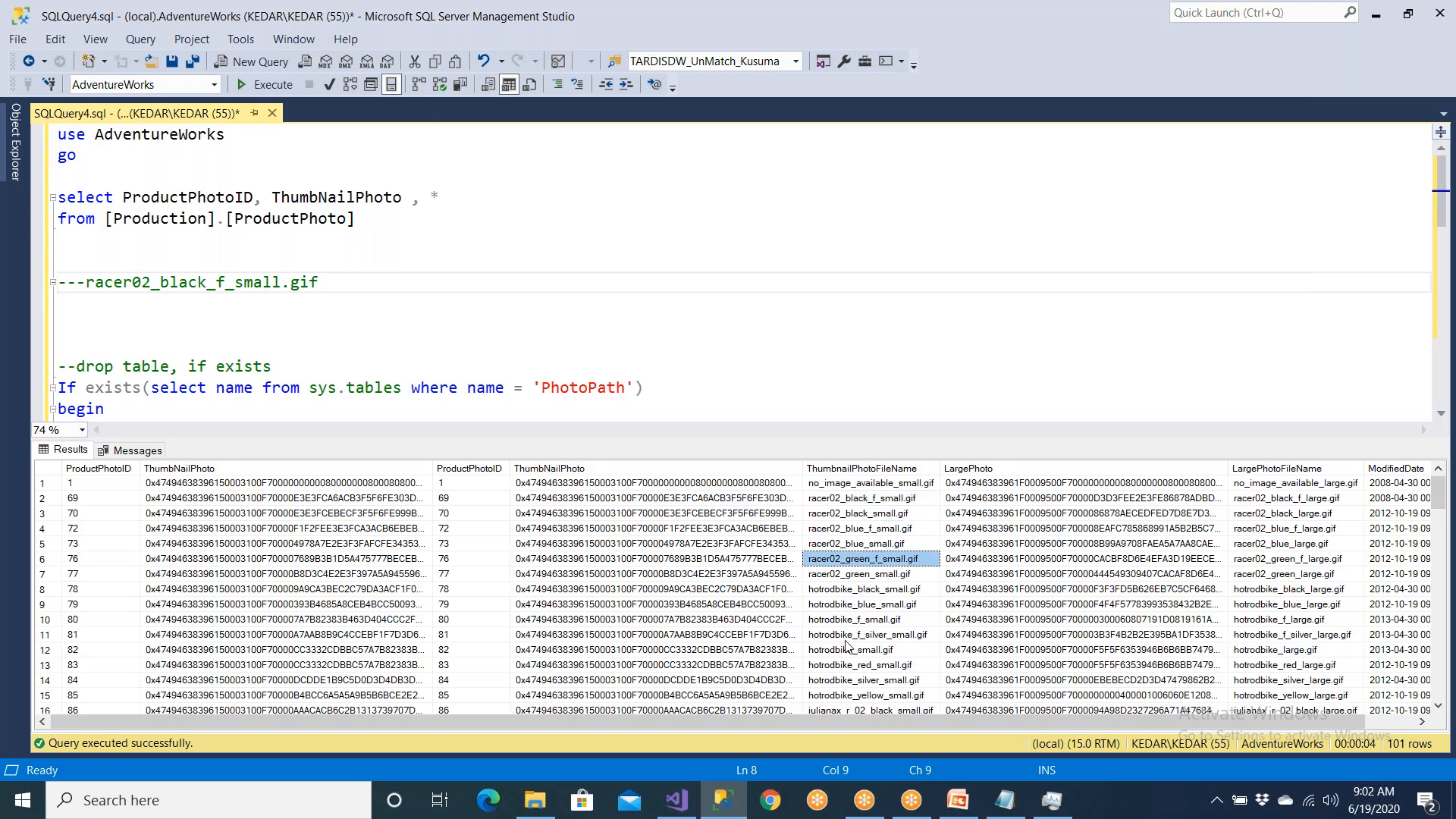
pyautogui.click(847, 637)
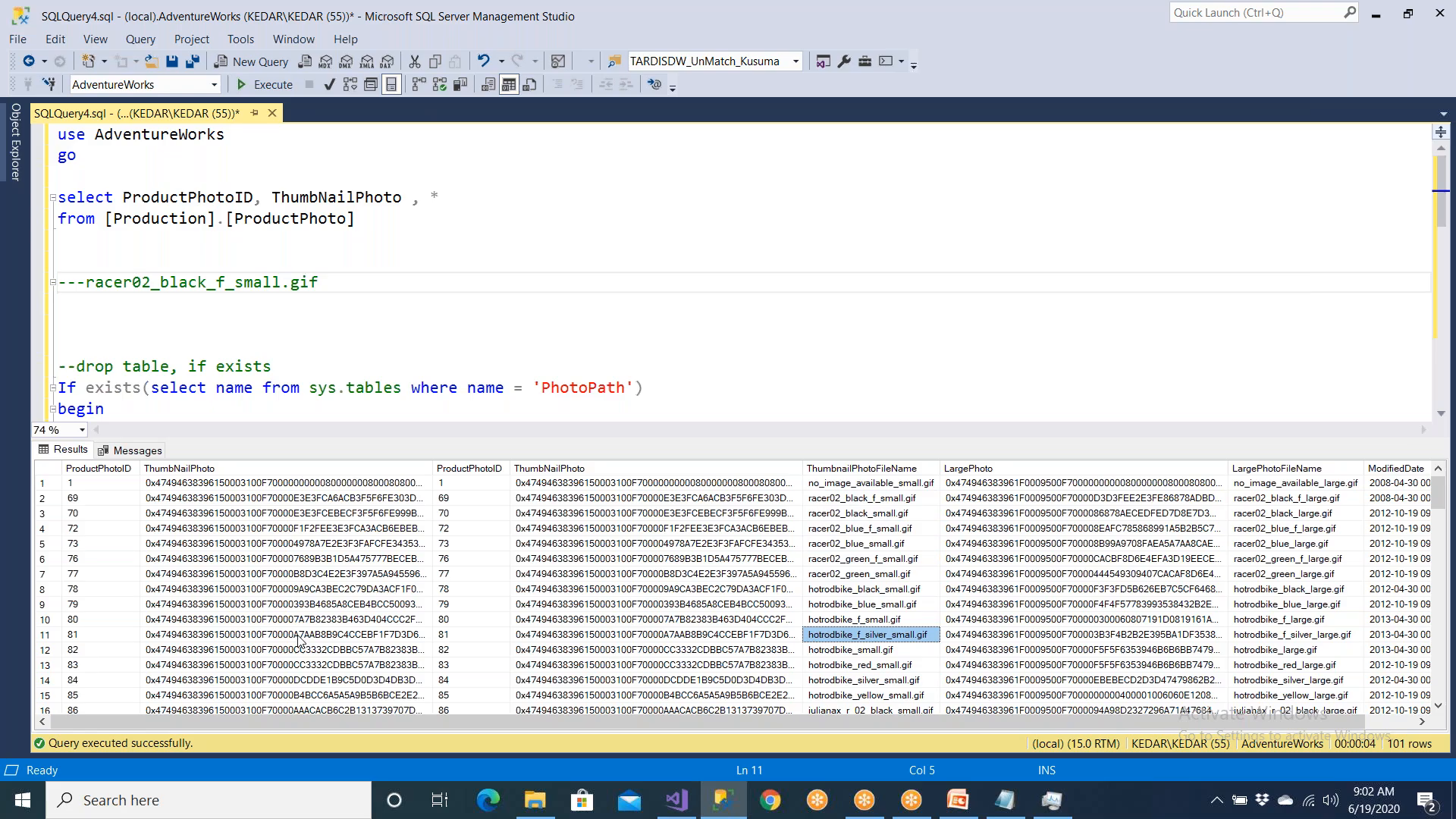
pyautogui.press('Left')
pyautogui.press('Left')
pyautogui.press('Left')
pyautogui.press('Left')
pyautogui.press('Left')
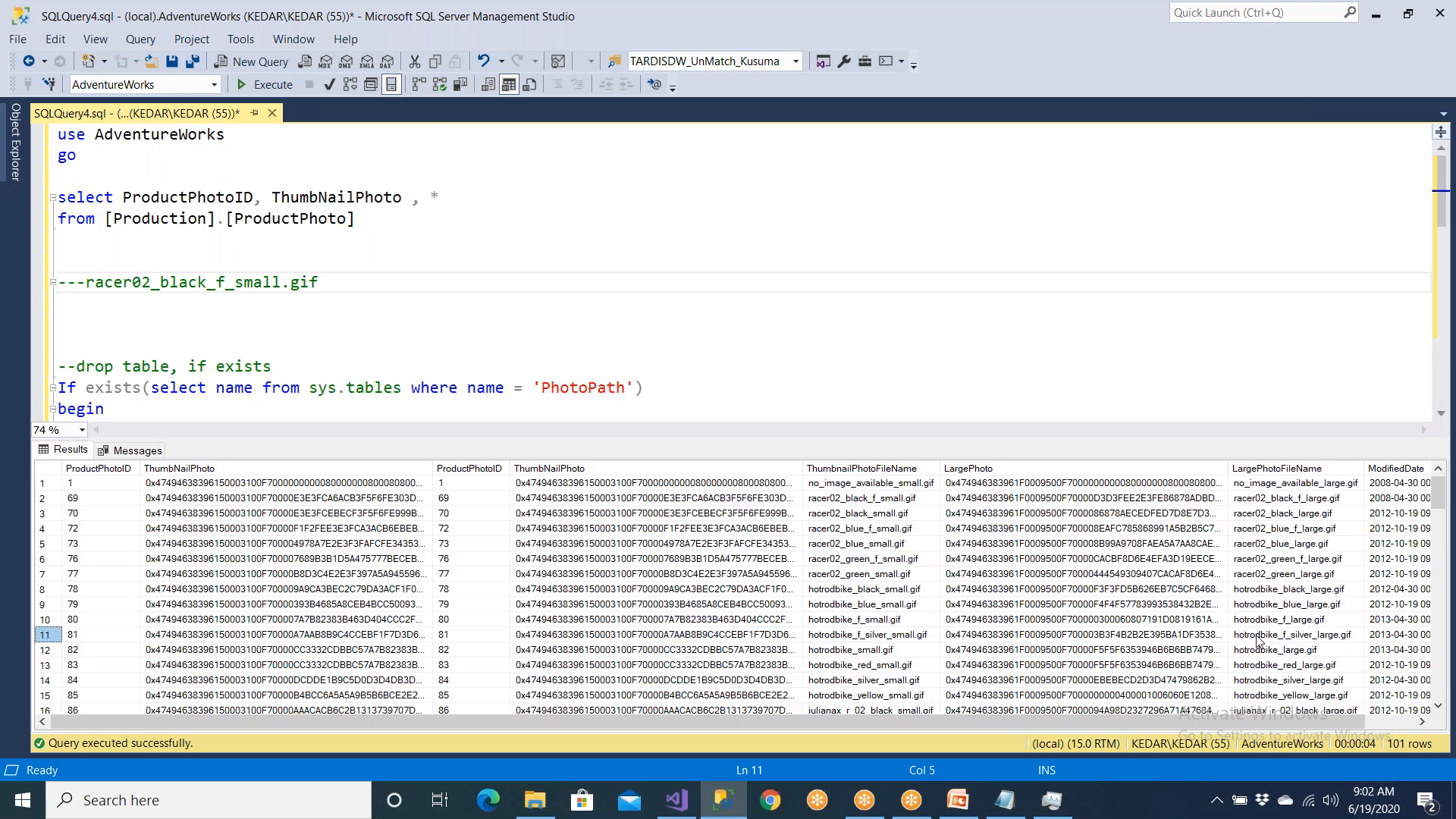
pyautogui.click(856, 578)
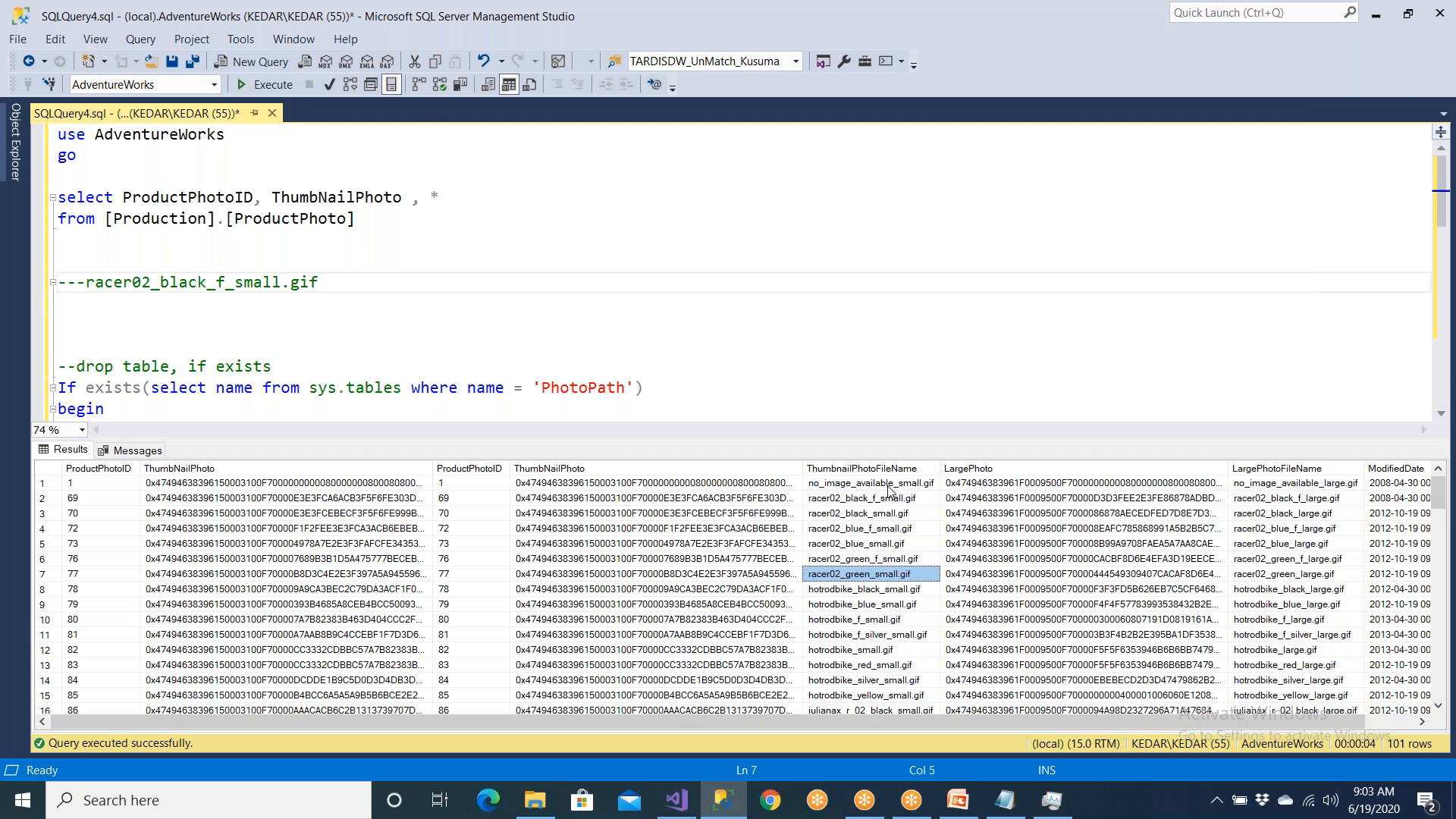
# - Copy D:\AdvWorks from the Racer.gif path and paste it ahead of D:\Temp in the Tire_Large.gif insert statement
pyautogui.click(784, 353)
pyautogui.scroll(-8, 766, 353)
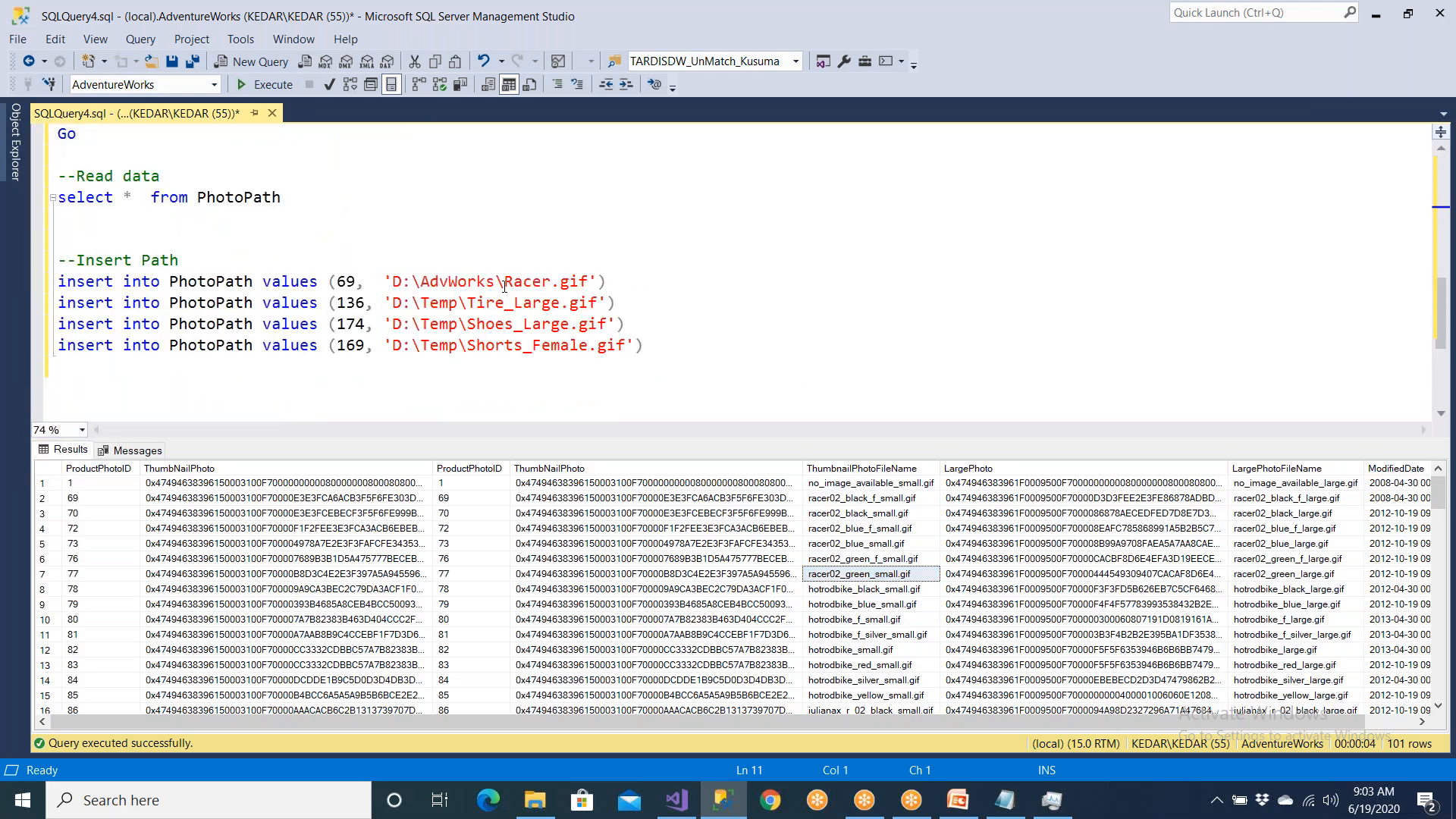
pyautogui.moveTo(393, 285); pyautogui.dragTo(498, 286)
pyautogui.hotkey('ctrl', 'c')
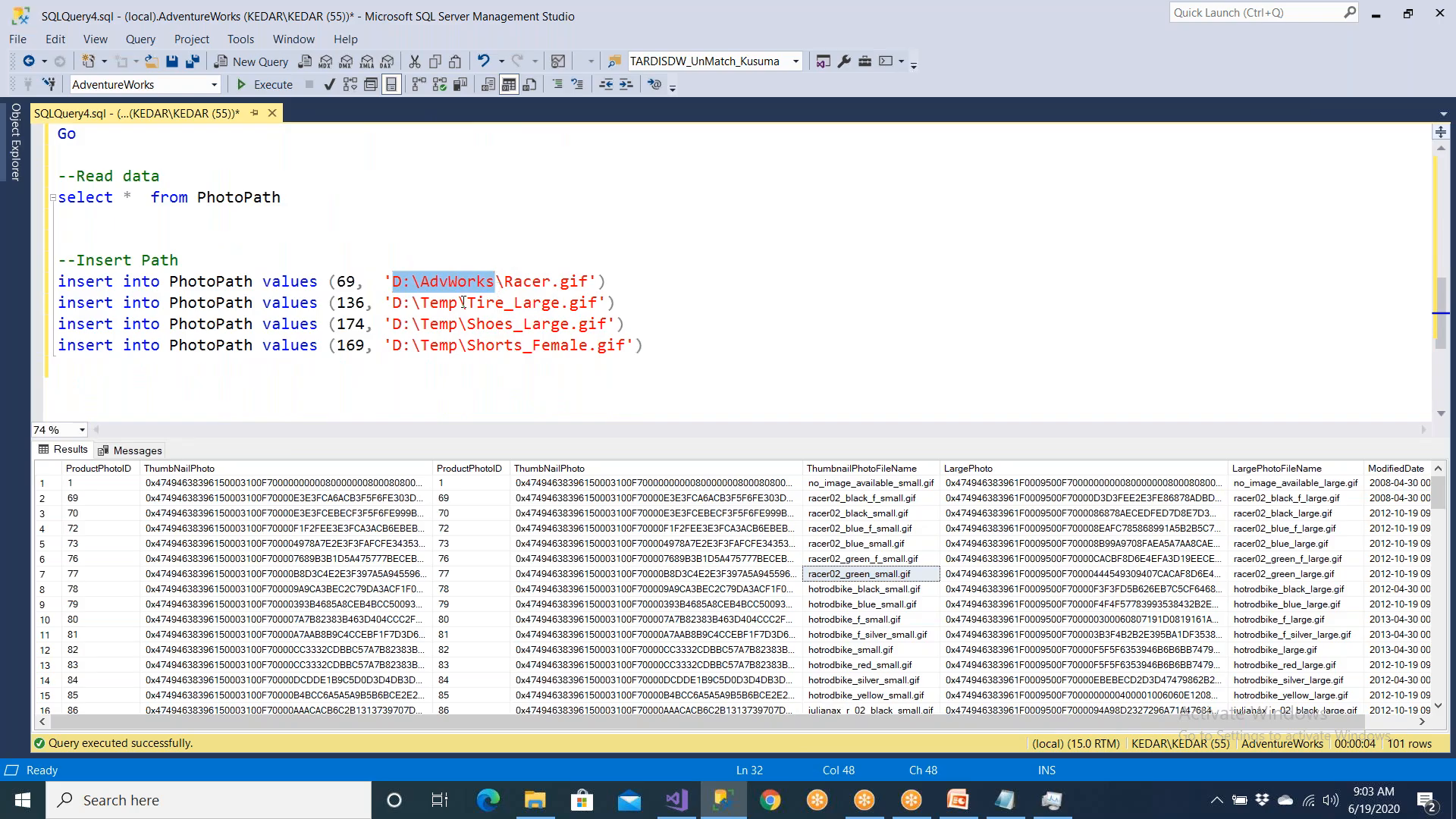
pyautogui.moveTo(460, 304); pyautogui.dragTo(396, 303)
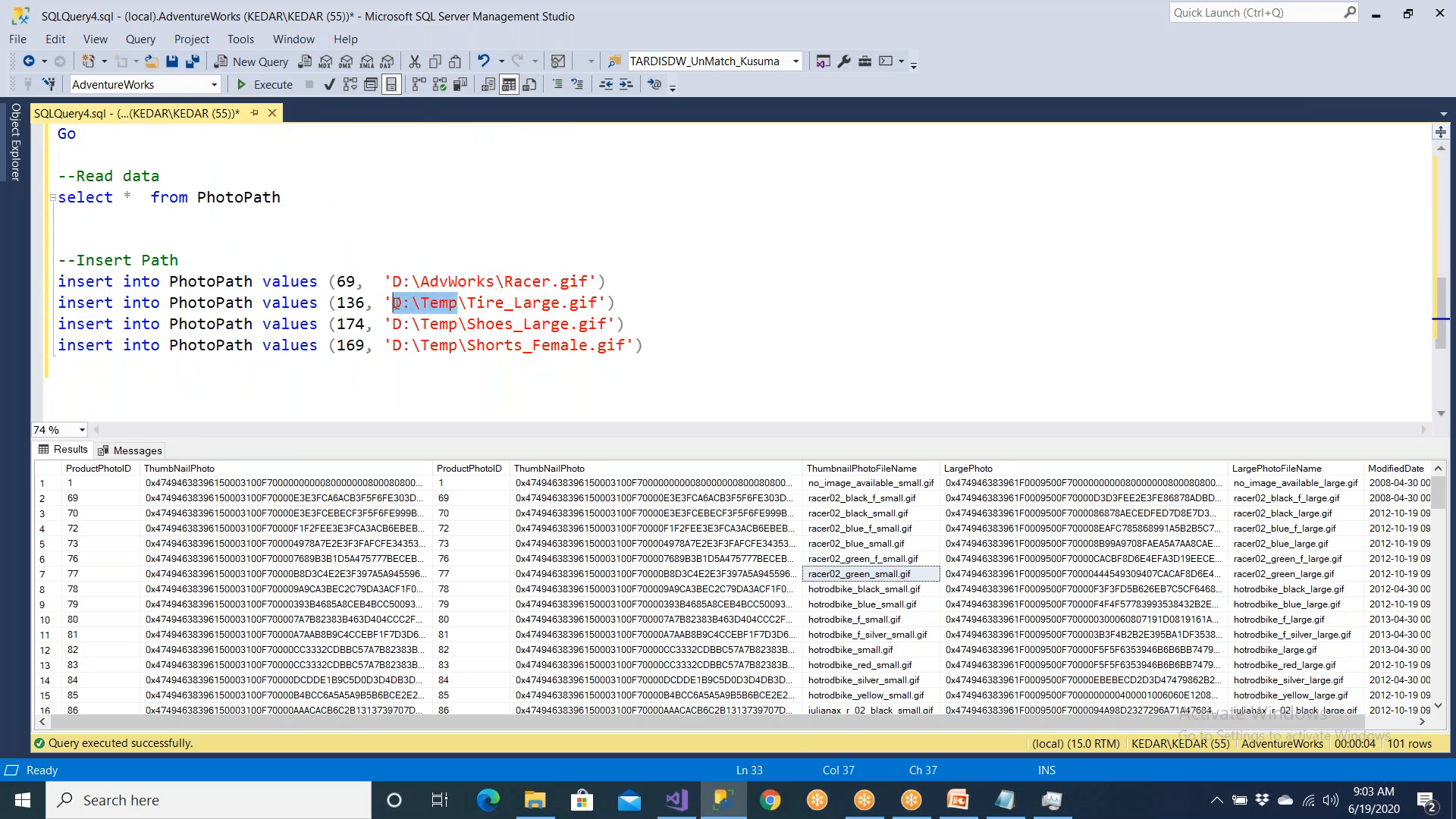
pyautogui.click(395, 304)
pyautogui.hotkey('ctrl', 'v')
pyautogui.moveTo(570, 303); pyautogui.dragTo(663, 301)
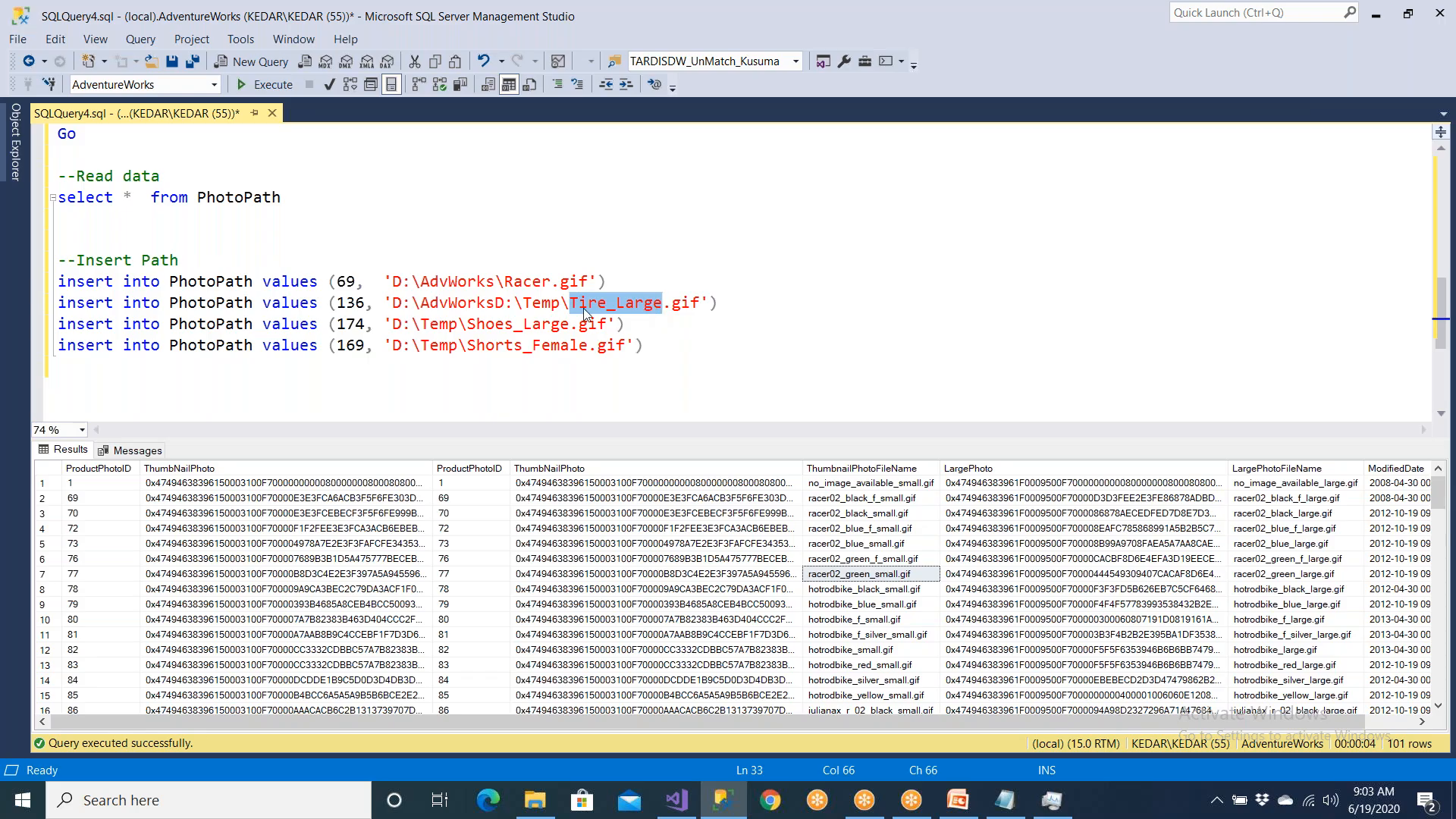
# - Replace the D:\Temp folder with D:\AdvWorks in the Shoes_Large.gif and Shorts_Female.gif insert statements
pyautogui.moveTo(394, 327); pyautogui.dragTo(467, 346)
pyautogui.hotkey('ctrl', 'v')
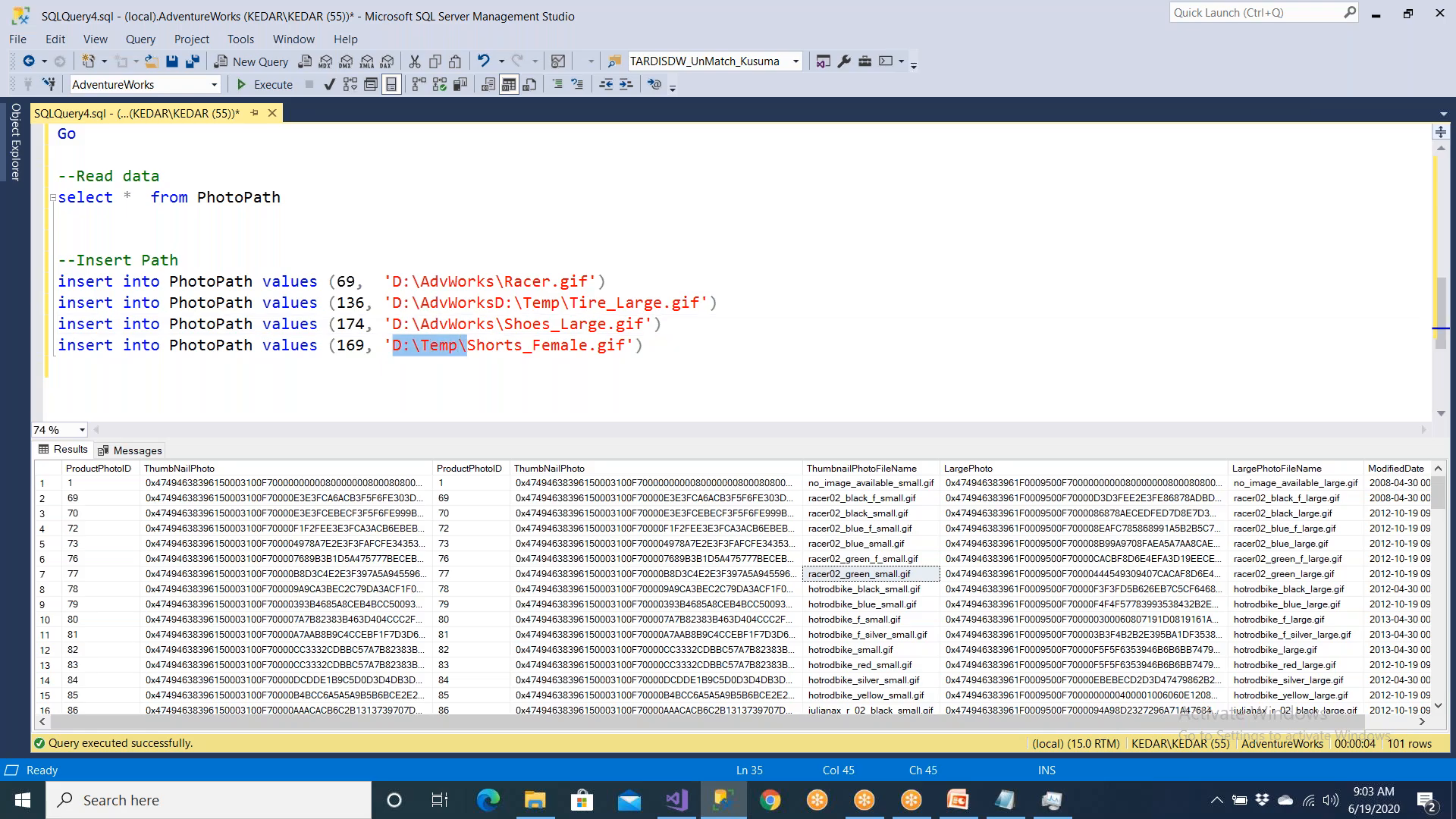
pyautogui.hotkey('ctrl', 'v')
pyautogui.write('\\')
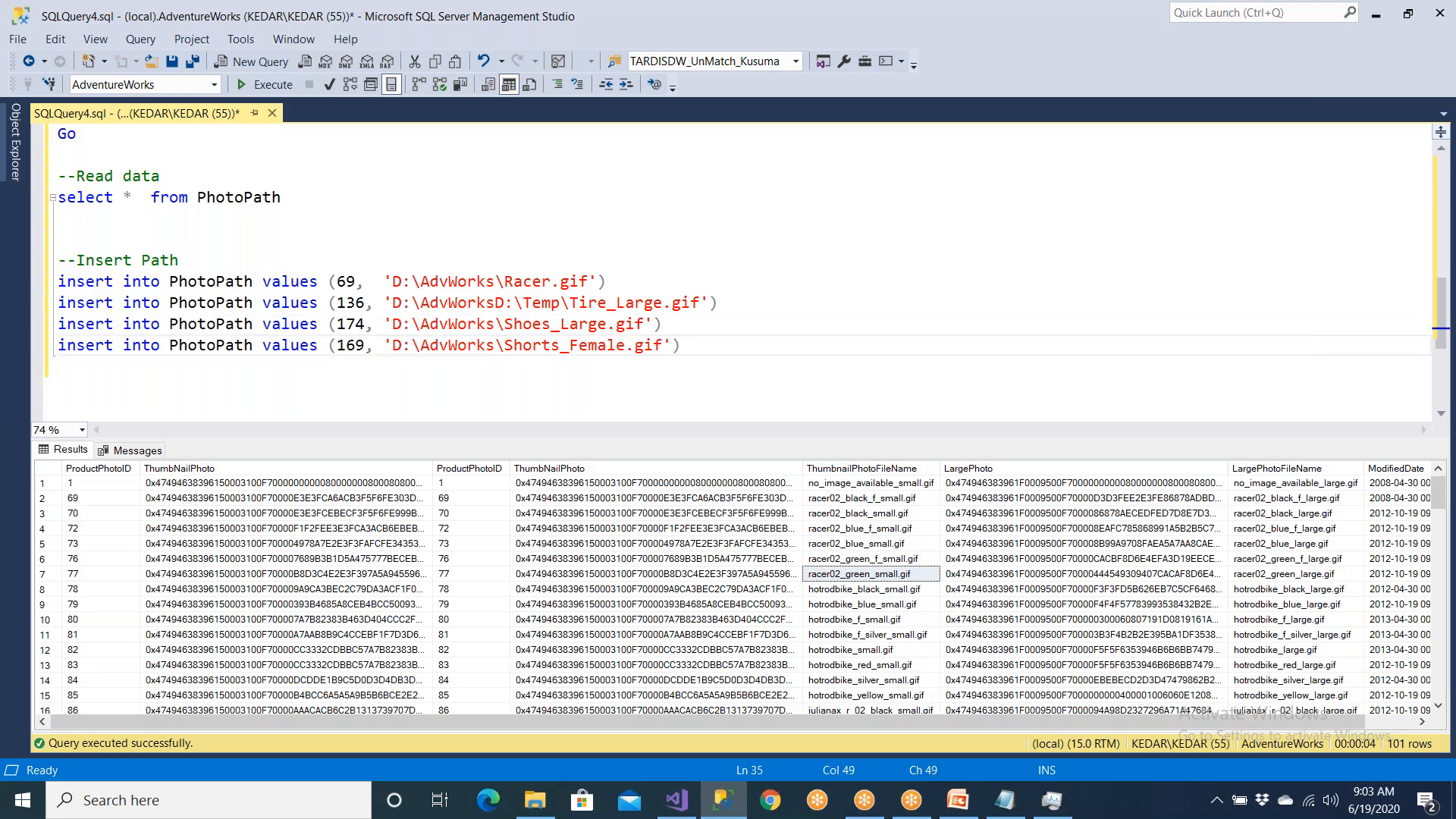
# - Run the four PhotoPath insert statements and query the PhotoPath table to check the inserted rows
pyautogui.moveTo(513, 346); pyautogui.dragTo(44, 265)
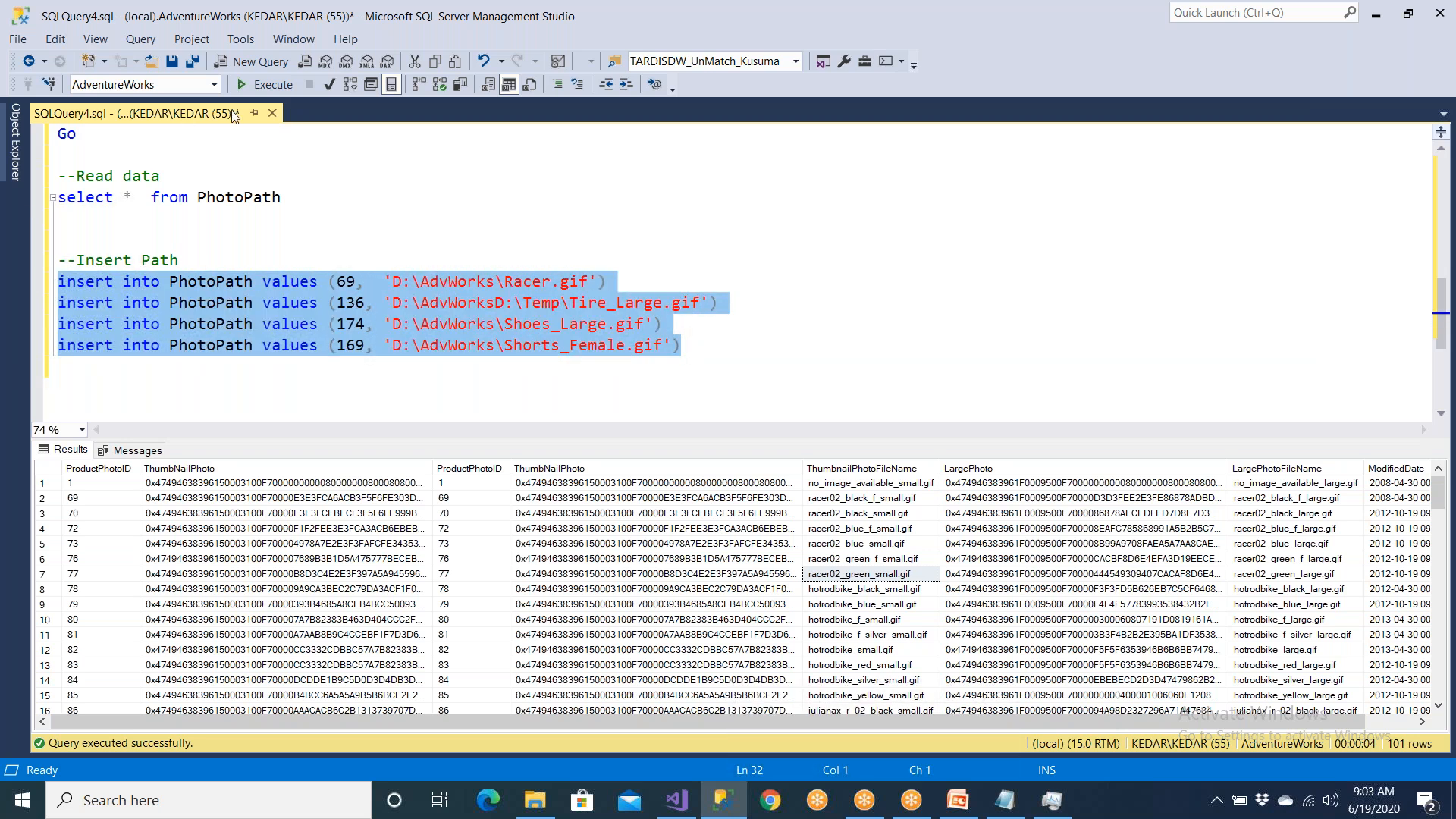
pyautogui.click(266, 84)
pyautogui.moveTo(281, 197); pyautogui.dragTo(59, 197)
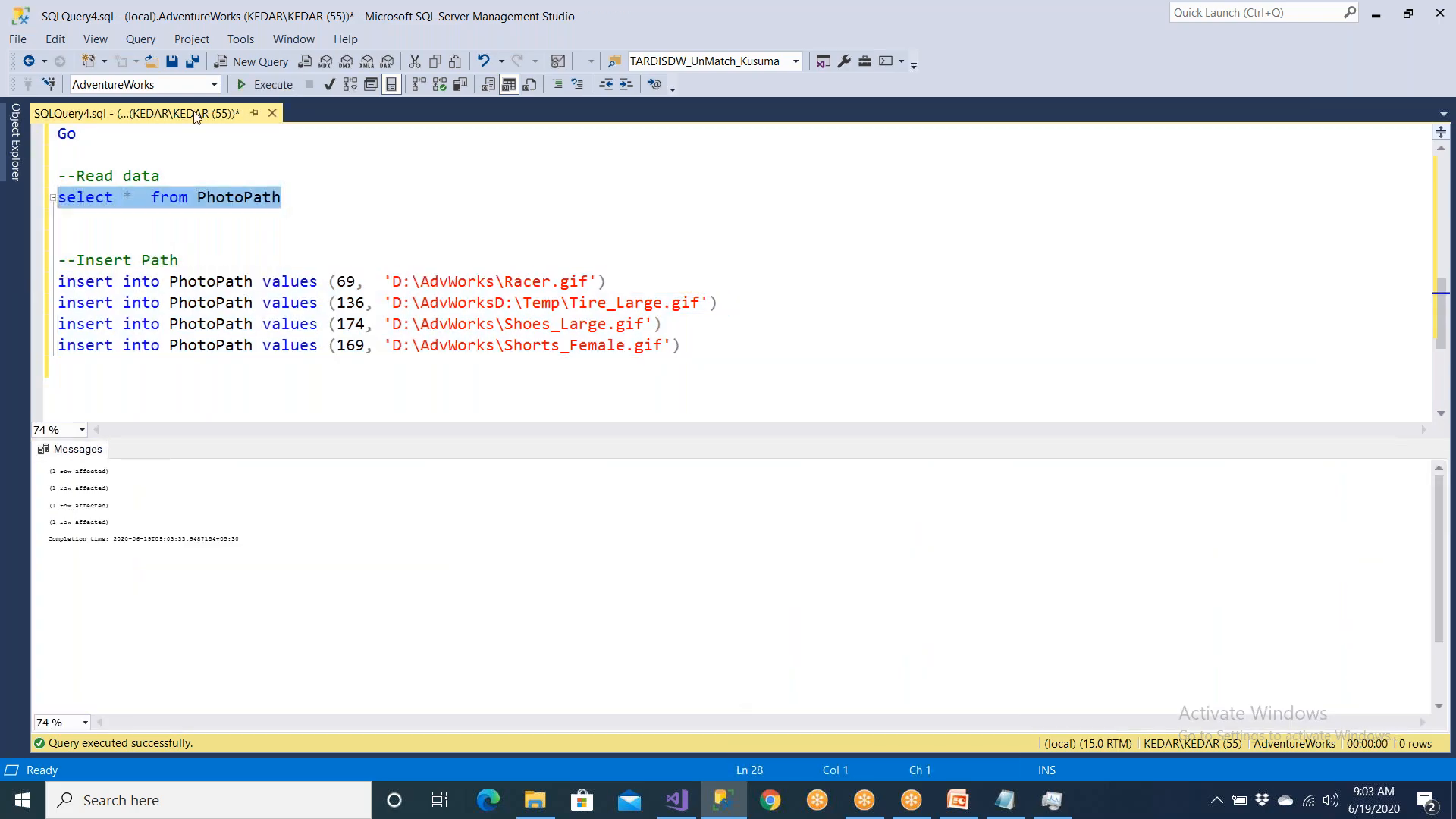
pyautogui.click(263, 84)
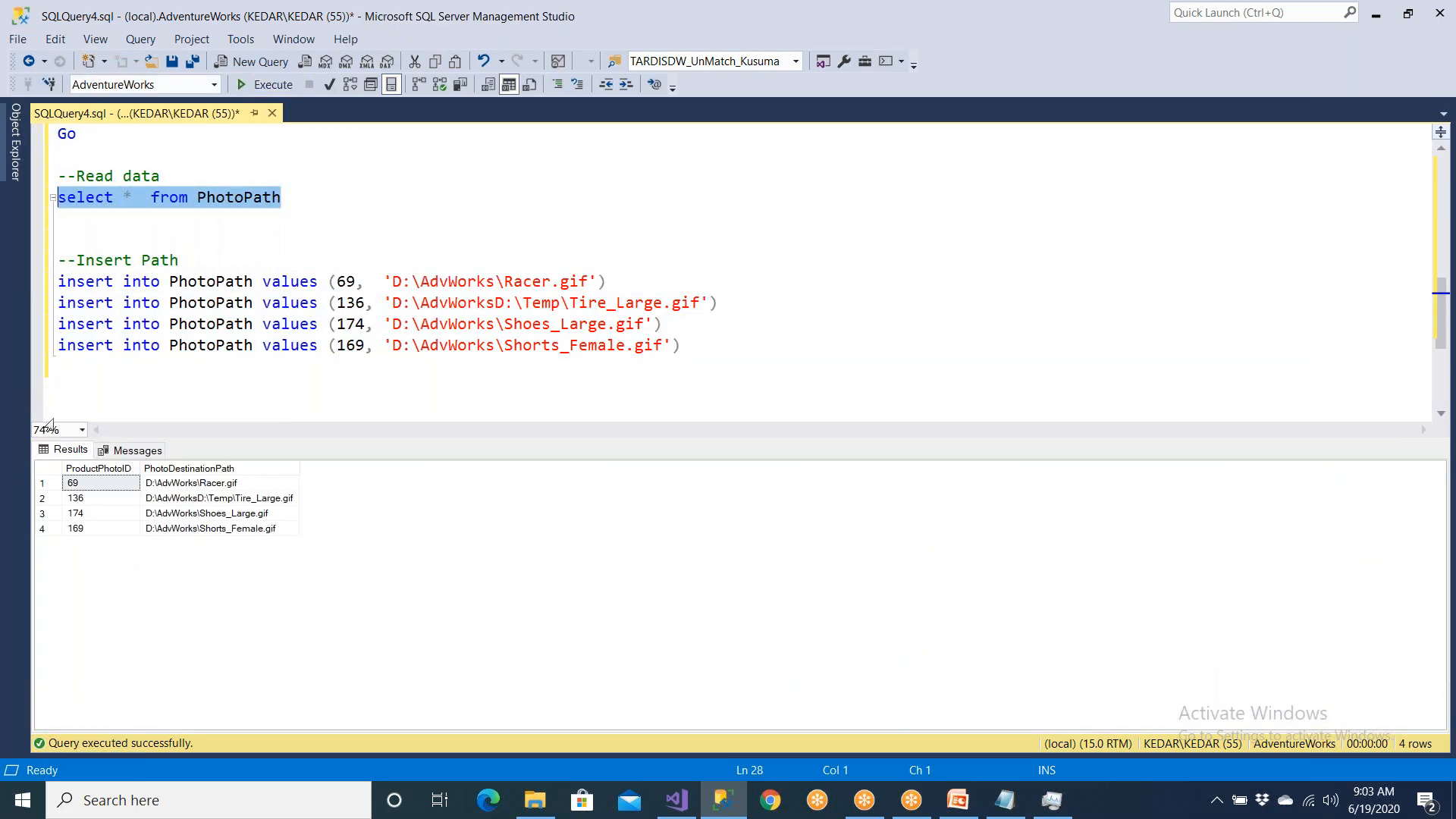
pyautogui.click(88, 491)
pyautogui.click(327, 237)
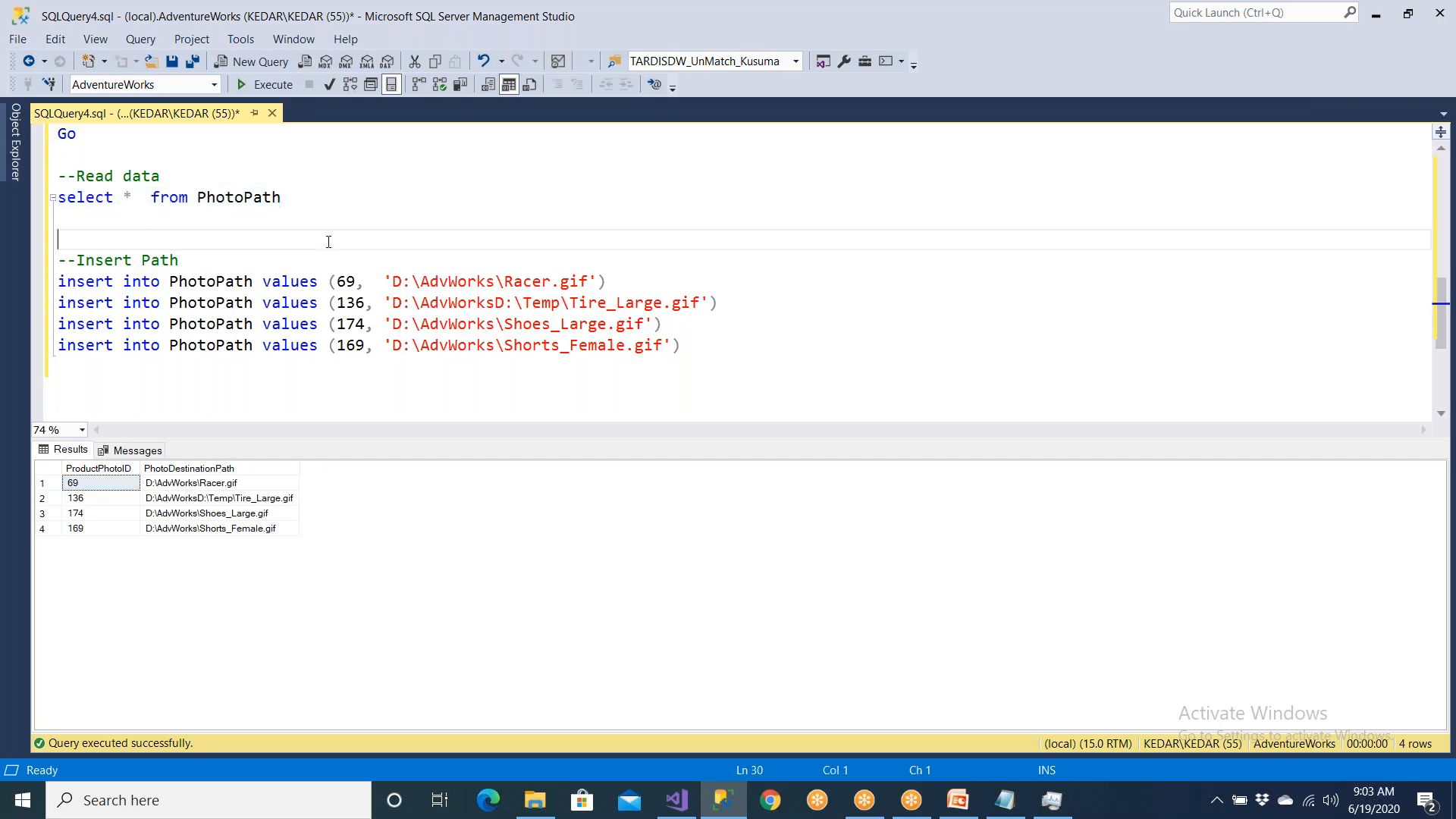
# - Delete the script lines between the ProductPhoto query and the --Read data comment, including the Go line
pyautogui.scroll(7, 326, 242)
pyautogui.scroll(1, 285, 306)
pyautogui.click(114, 260)
pyautogui.scroll(-7, 107, 273)
pyautogui.scroll(-1, 99, 285)
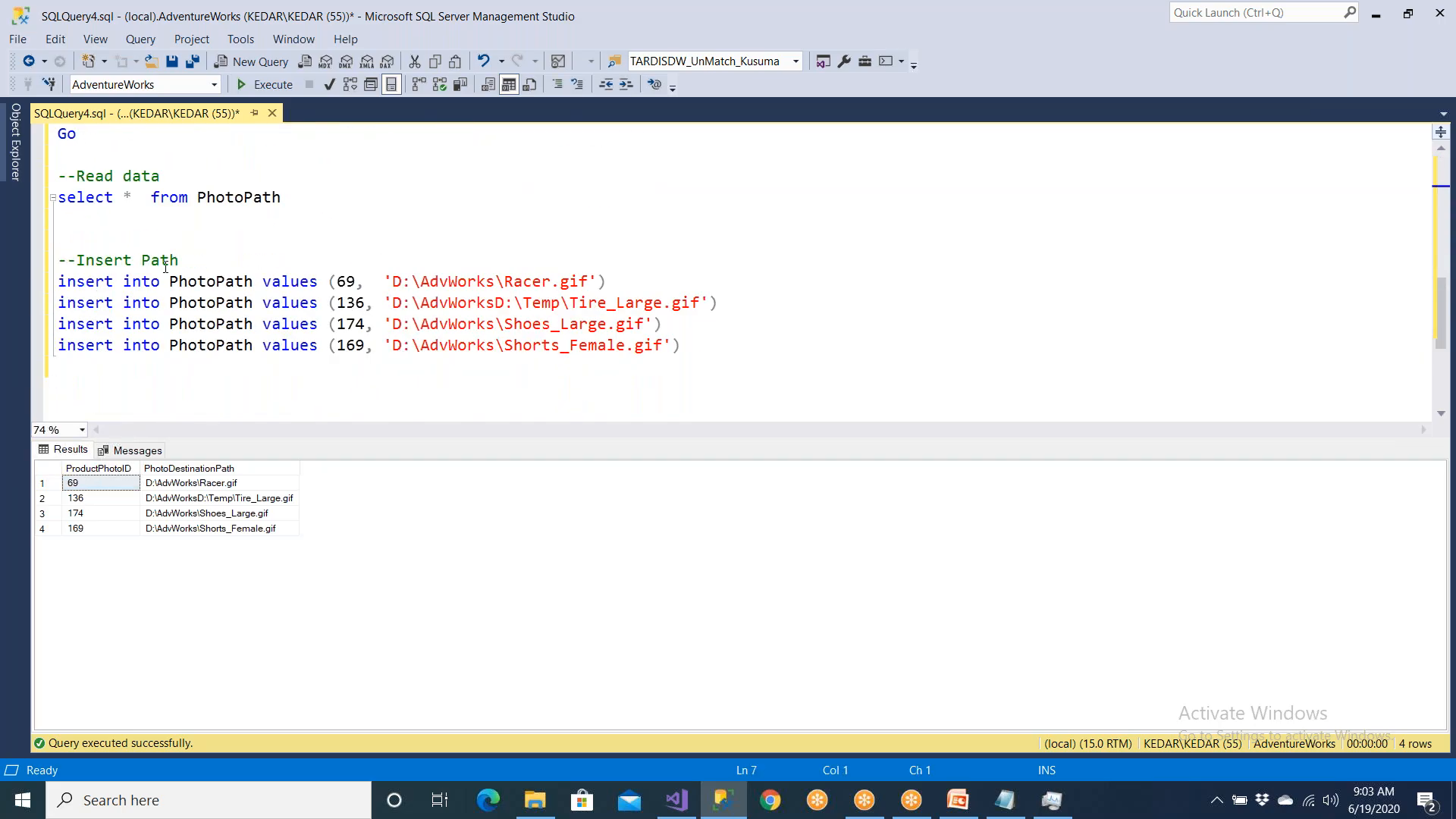
pyautogui.keyDown('shift'); pyautogui.click(254, 168); pyautogui.keyUp('shift')
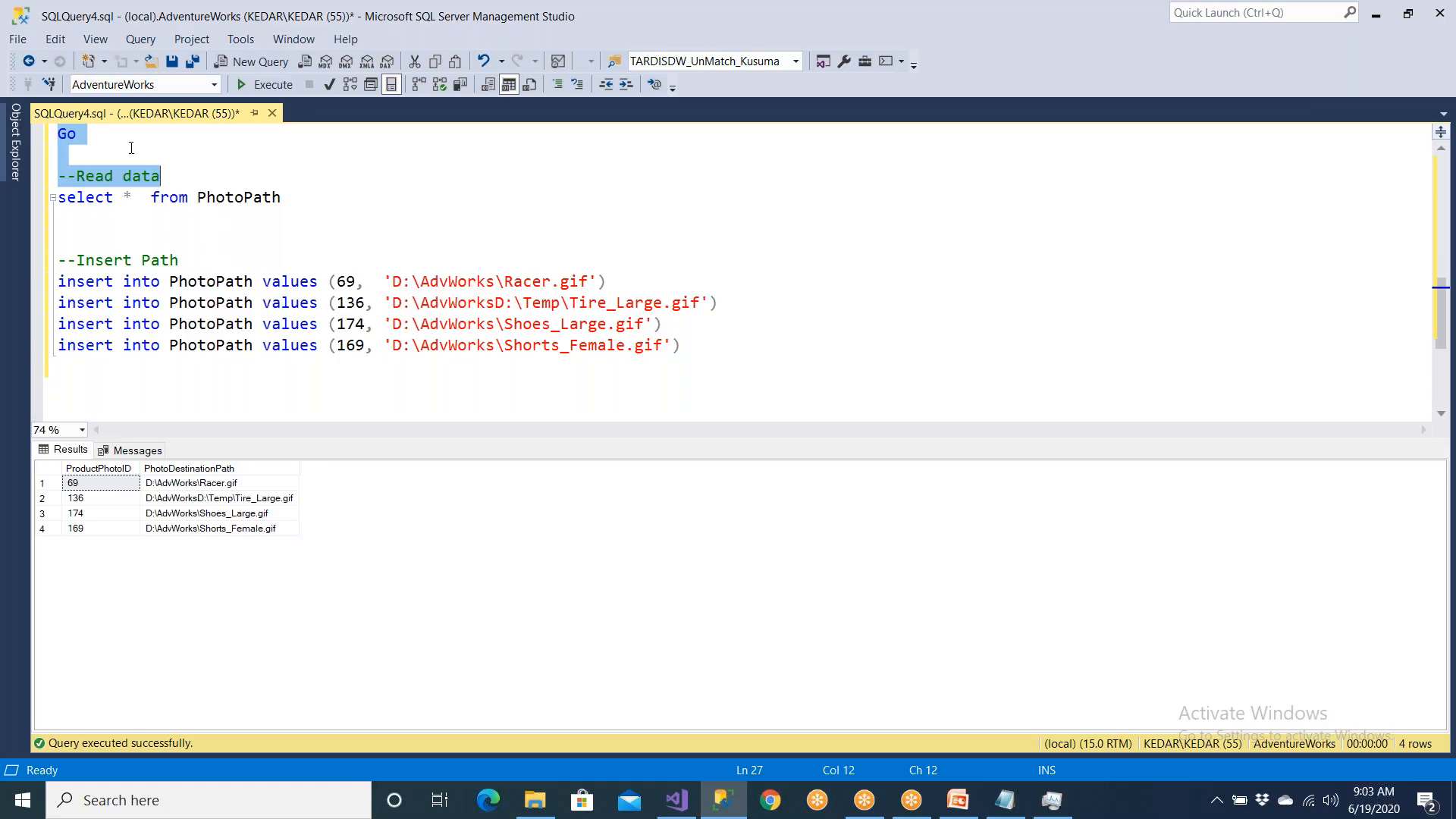
pyautogui.keyDown('shift'); pyautogui.click(131, 148); pyautogui.keyUp('shift')
pyautogui.press('Delete')
# - Run the ProductPhoto query on its own and browse down through its result rows
pyautogui.scroll(2, 115, 255)
pyautogui.moveTo(369, 220); pyautogui.dragTo(22, 211)
pyautogui.moveTo(364, 250); pyautogui.dragTo(56, 199)
pyautogui.click(262, 84)
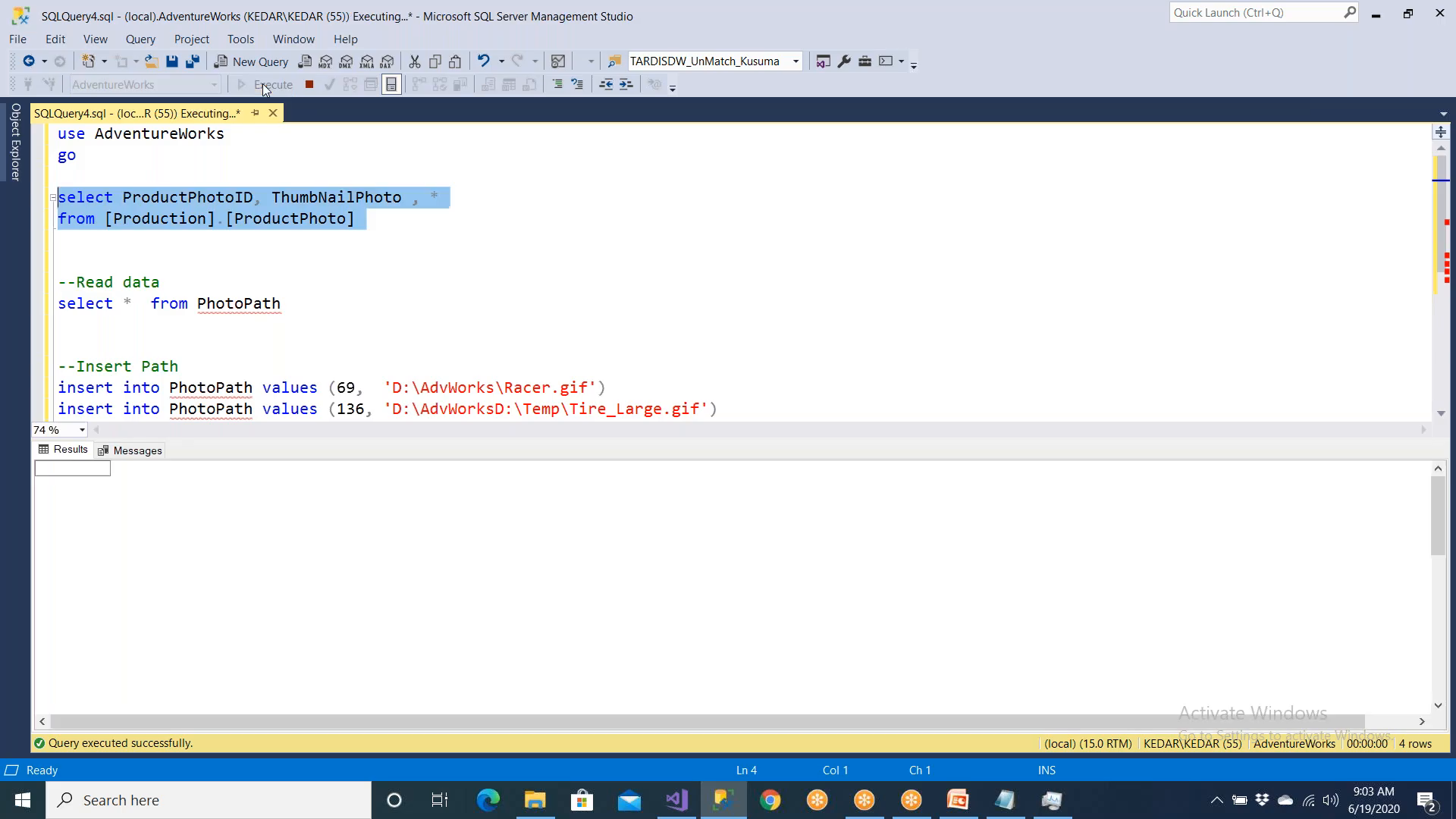
pyautogui.scroll(-2, 299, 297)
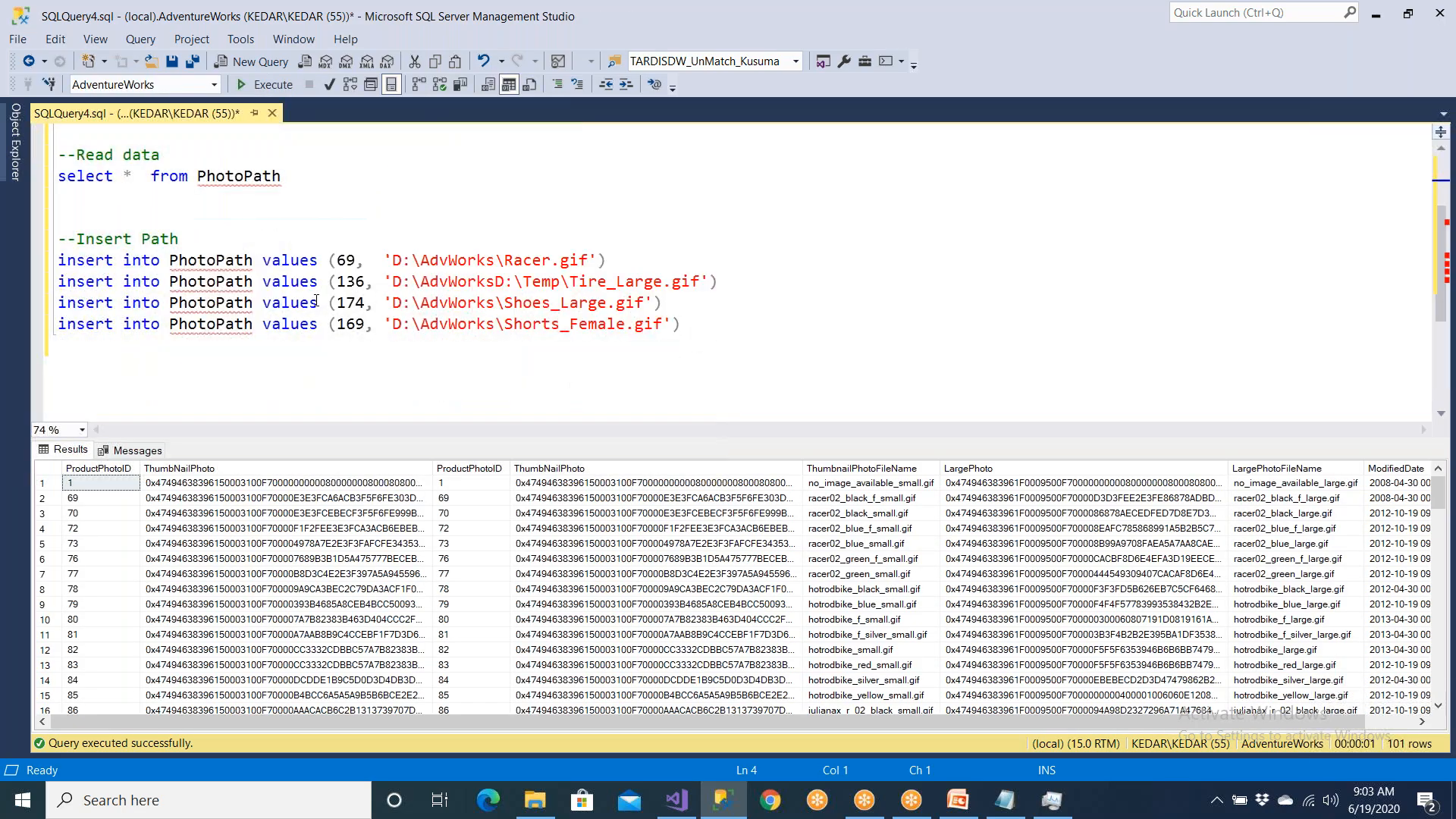
pyautogui.scroll(2, 340, 298)
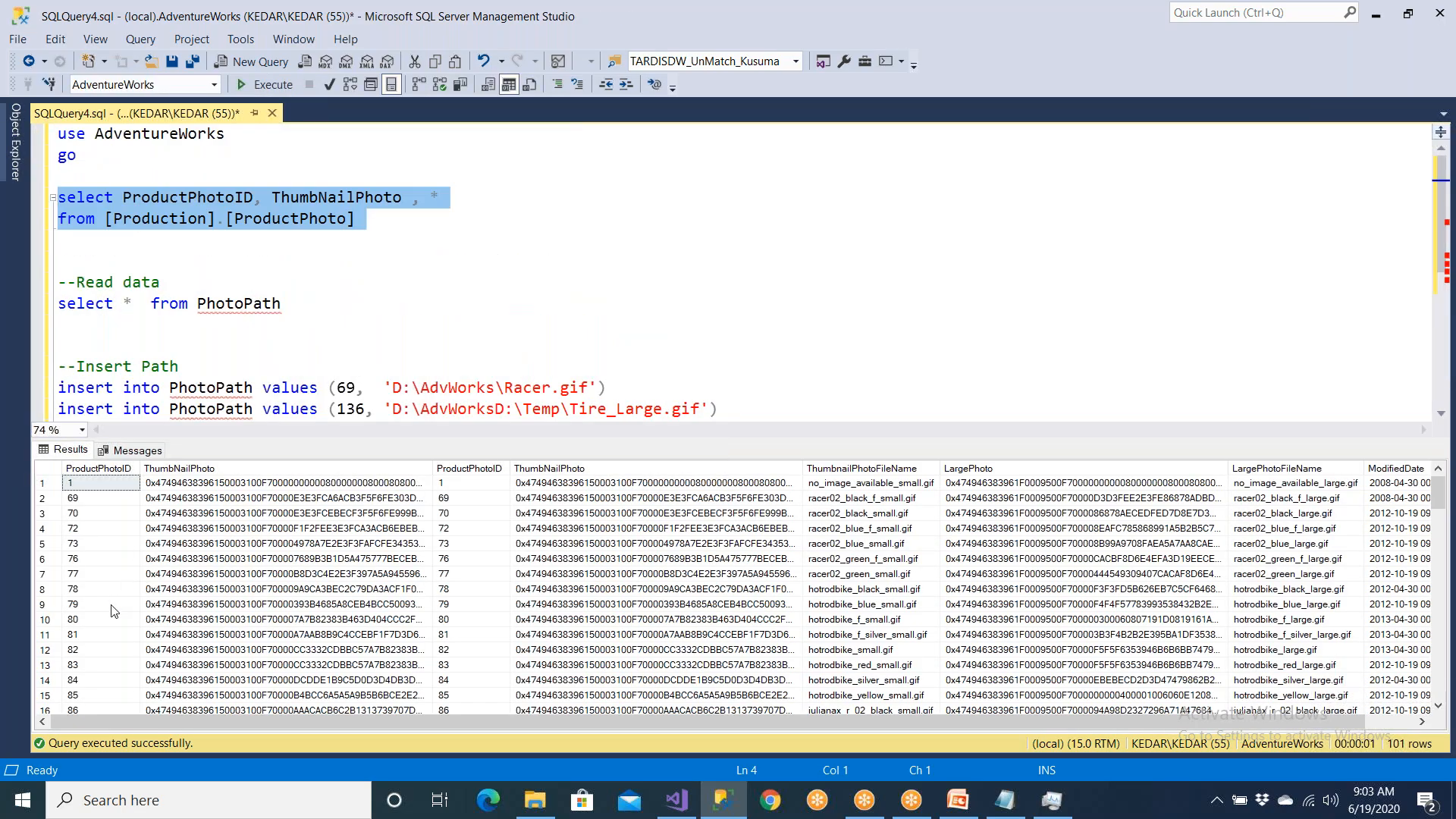
pyautogui.click(89, 664)
pyautogui.scroll(-13, 89, 658)
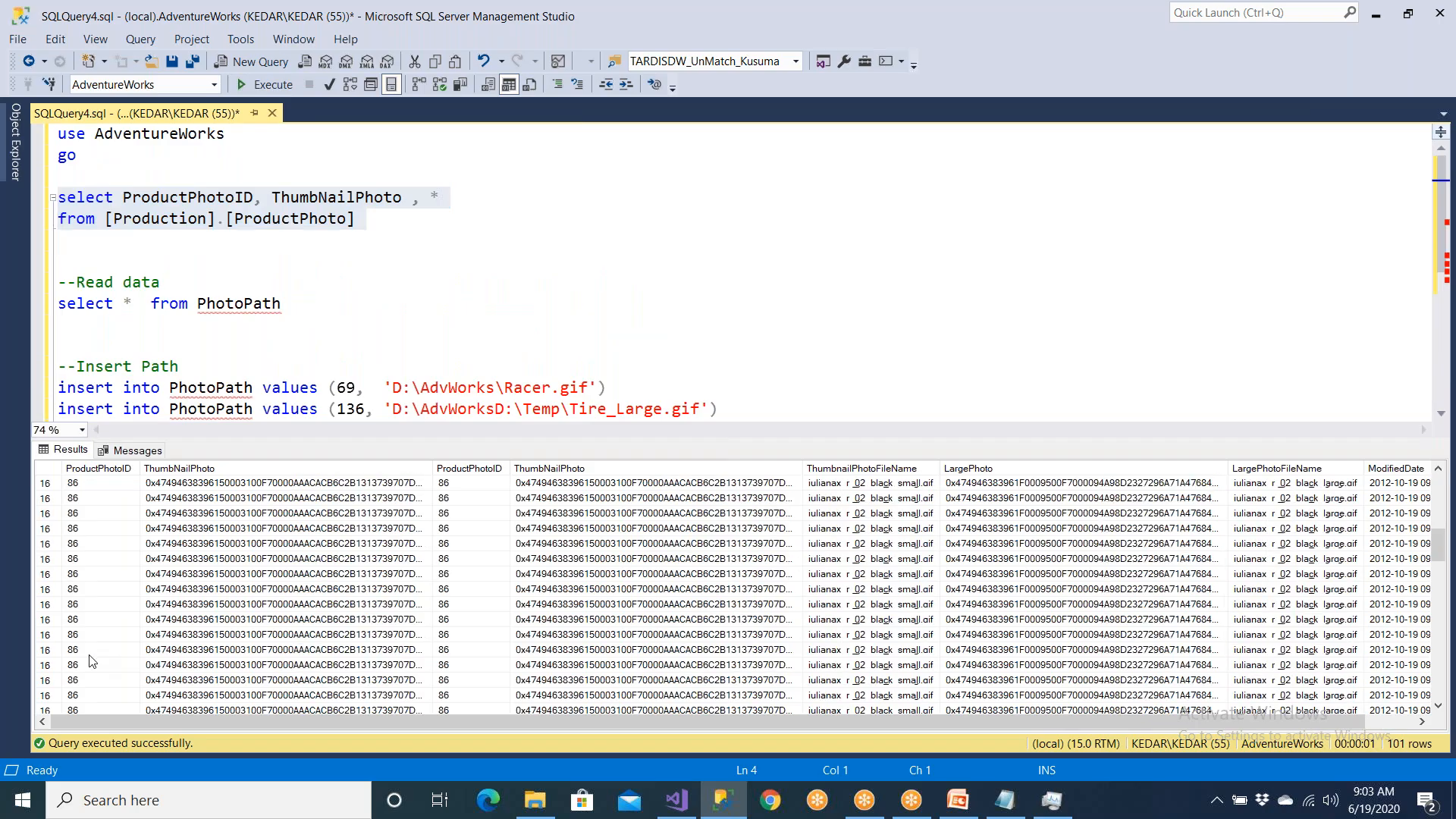
# - Examine the insert statements, the ProductPhoto and PhotoPath queries, and the ProductPhotoID and ThumbNailPhoto result columns
pyautogui.click(267, 338)
pyautogui.scroll(-2, 269, 338)
pyautogui.doubleClick(356, 307)
pyautogui.click(337, 323)
pyautogui.scroll(2, 273, 246)
pyautogui.moveTo(282, 305); pyautogui.dragTo(58, 198)
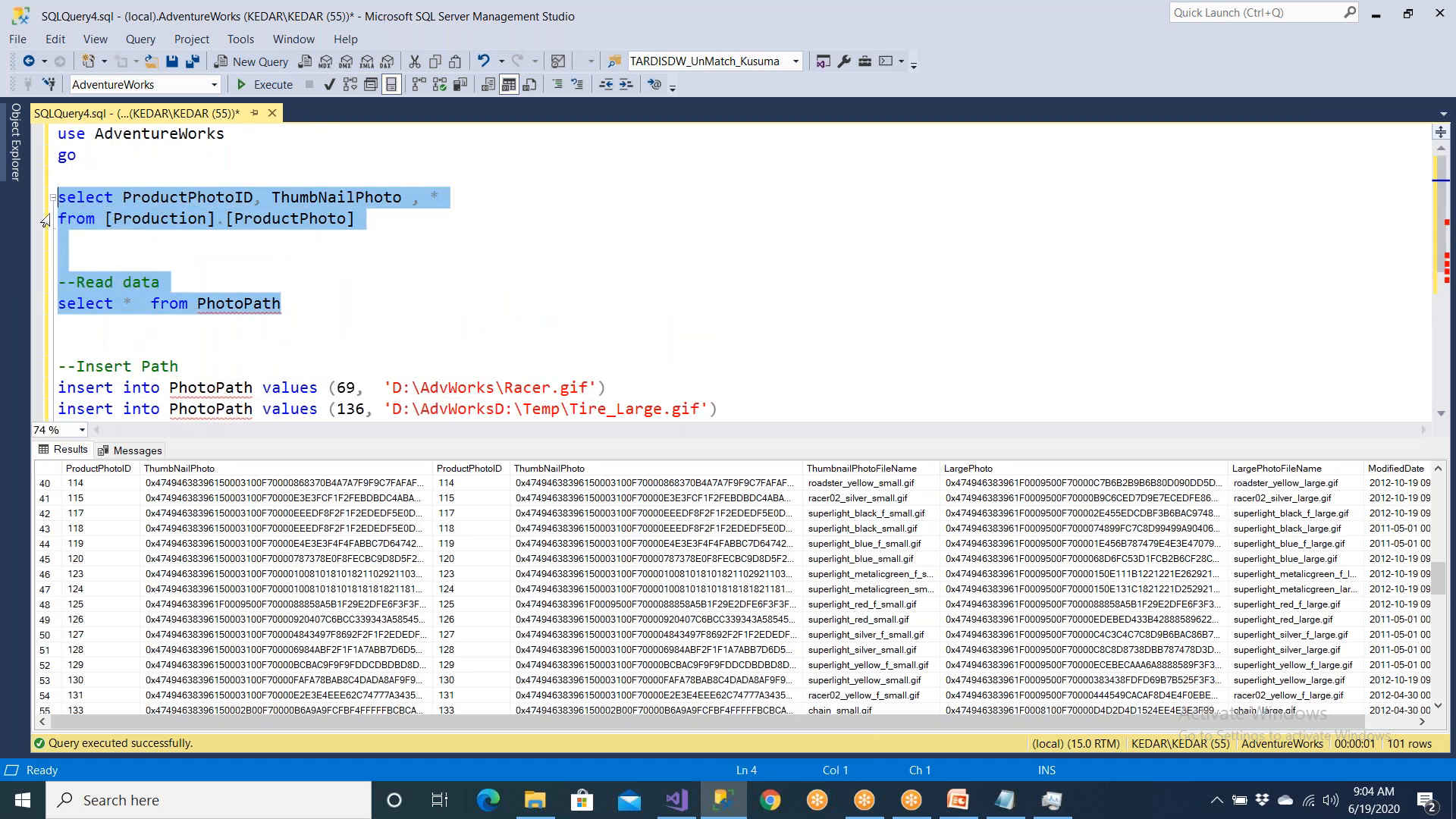
pyautogui.click(111, 469)
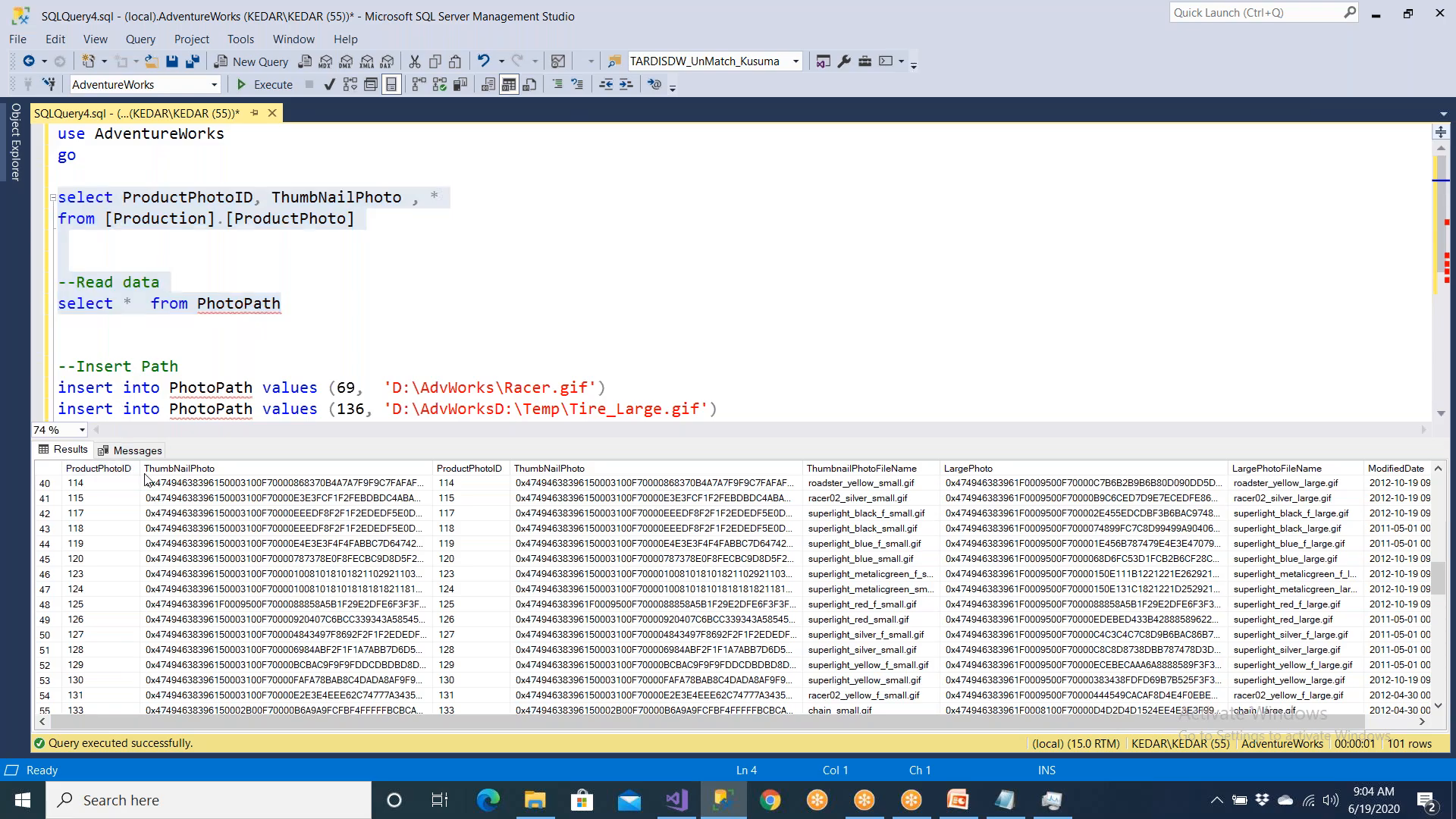
pyautogui.click(216, 470)
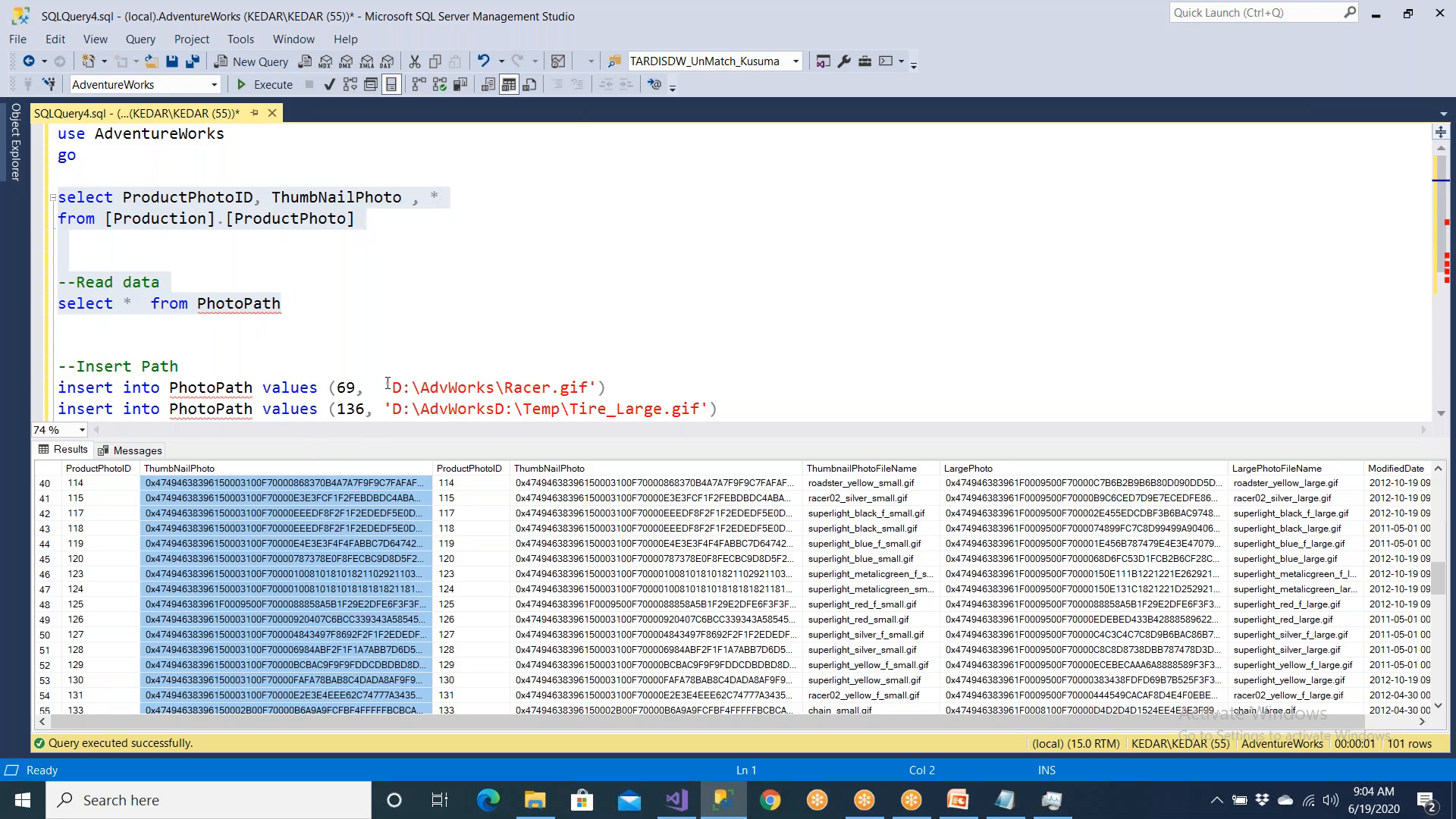
pyautogui.click(397, 279)
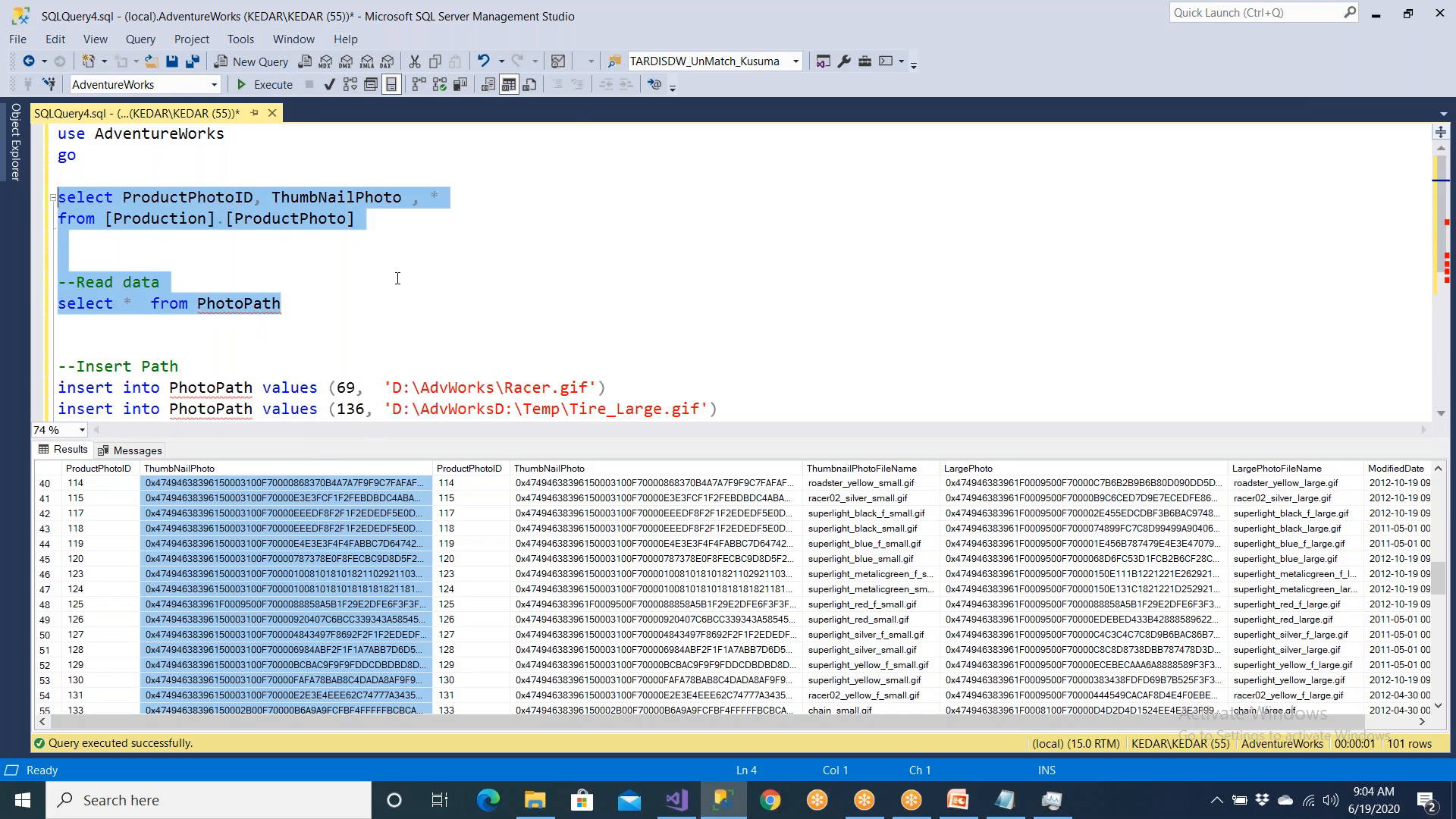
pyautogui.click(397, 278)
# - Extend the ProductPhoto query with as a join PhotoPath as b on a.ProductPhotoID =
pyautogui.click(382, 221)
pyautogui.write('as a join')
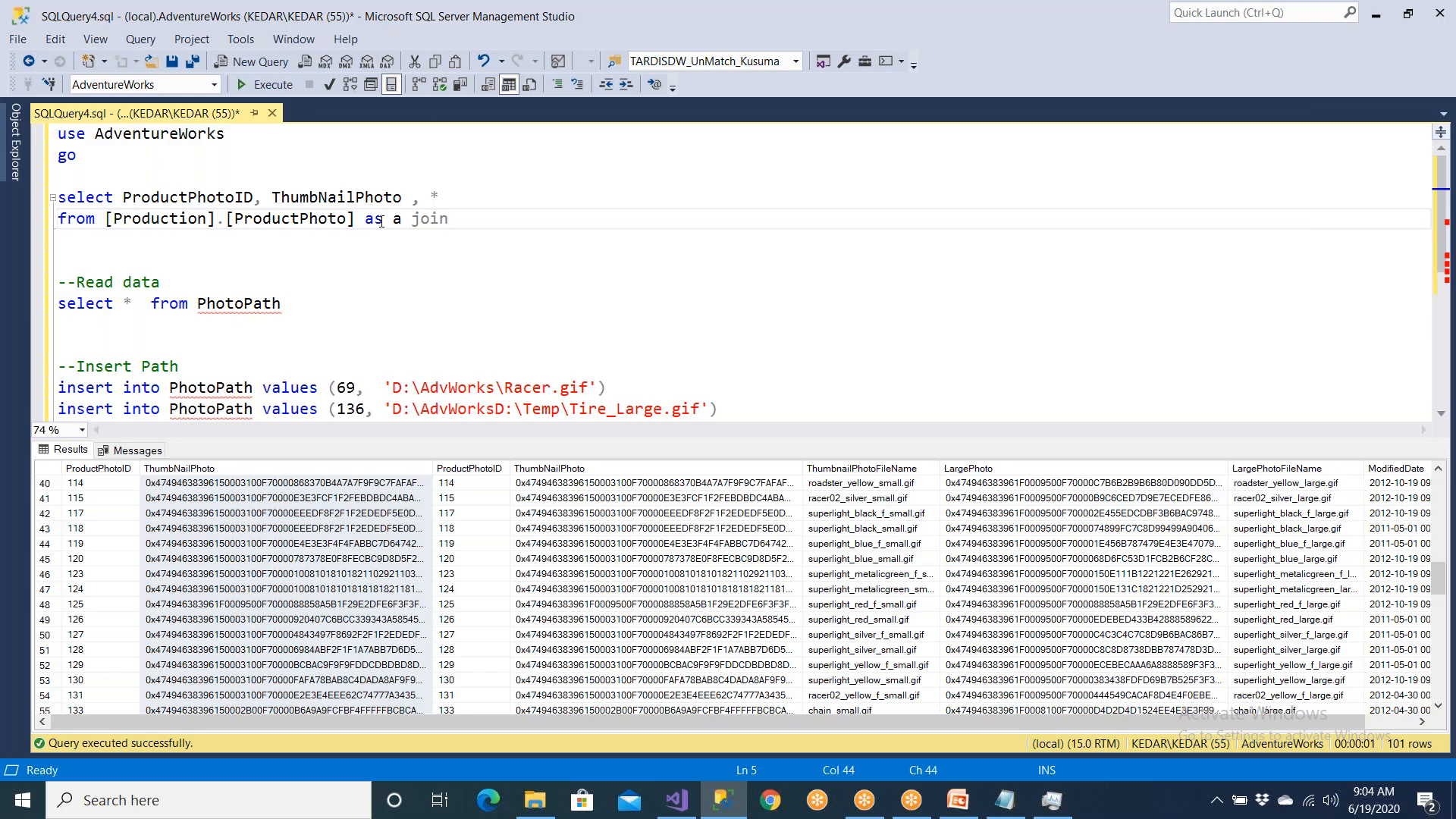
pyautogui.doubleClick(239, 303)
pyautogui.hotkey('ctrl', 'c')
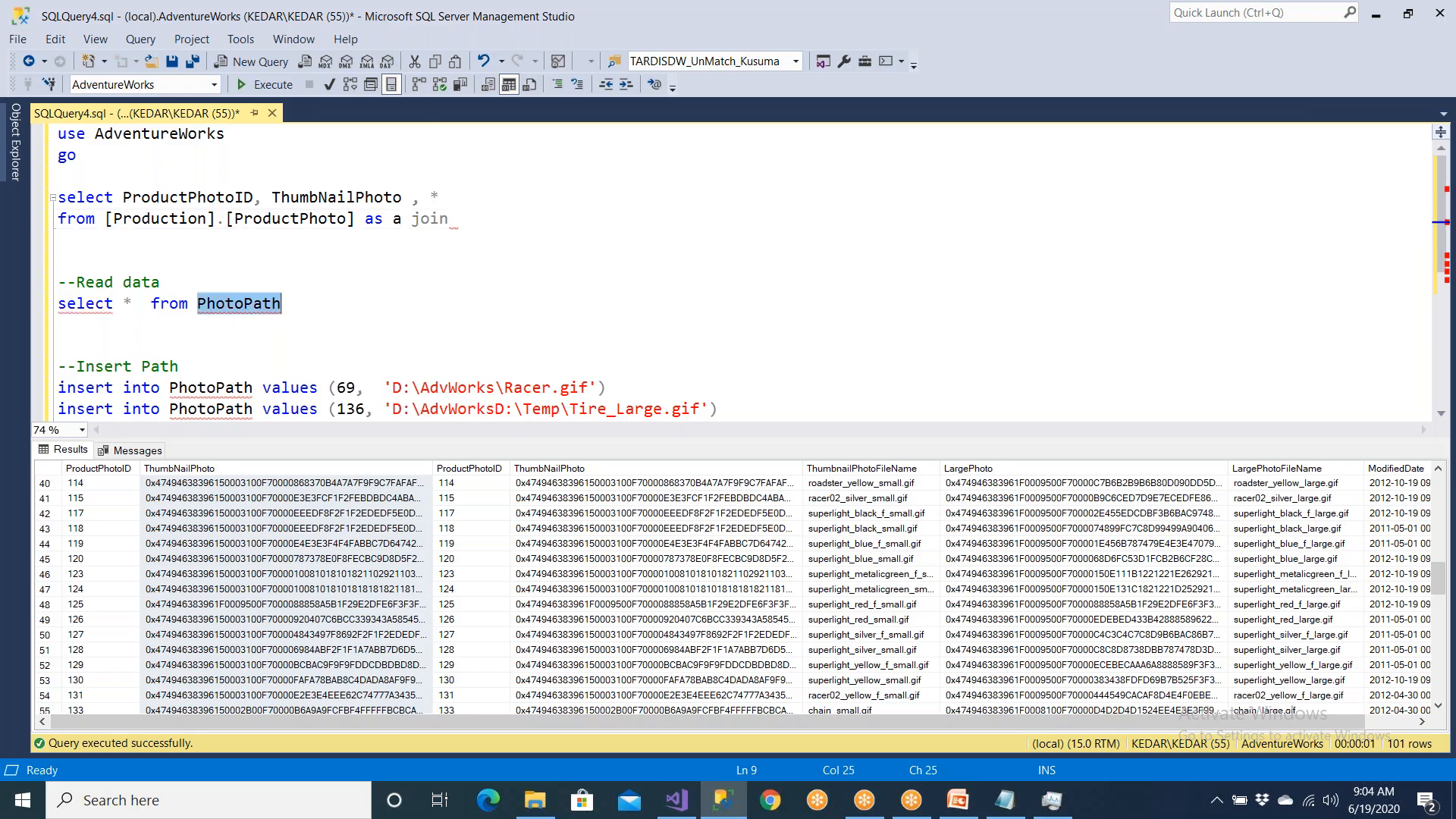
pyautogui.click(469, 219)
pyautogui.hotkey('ctrl', 'v')
pyautogui.write('a')
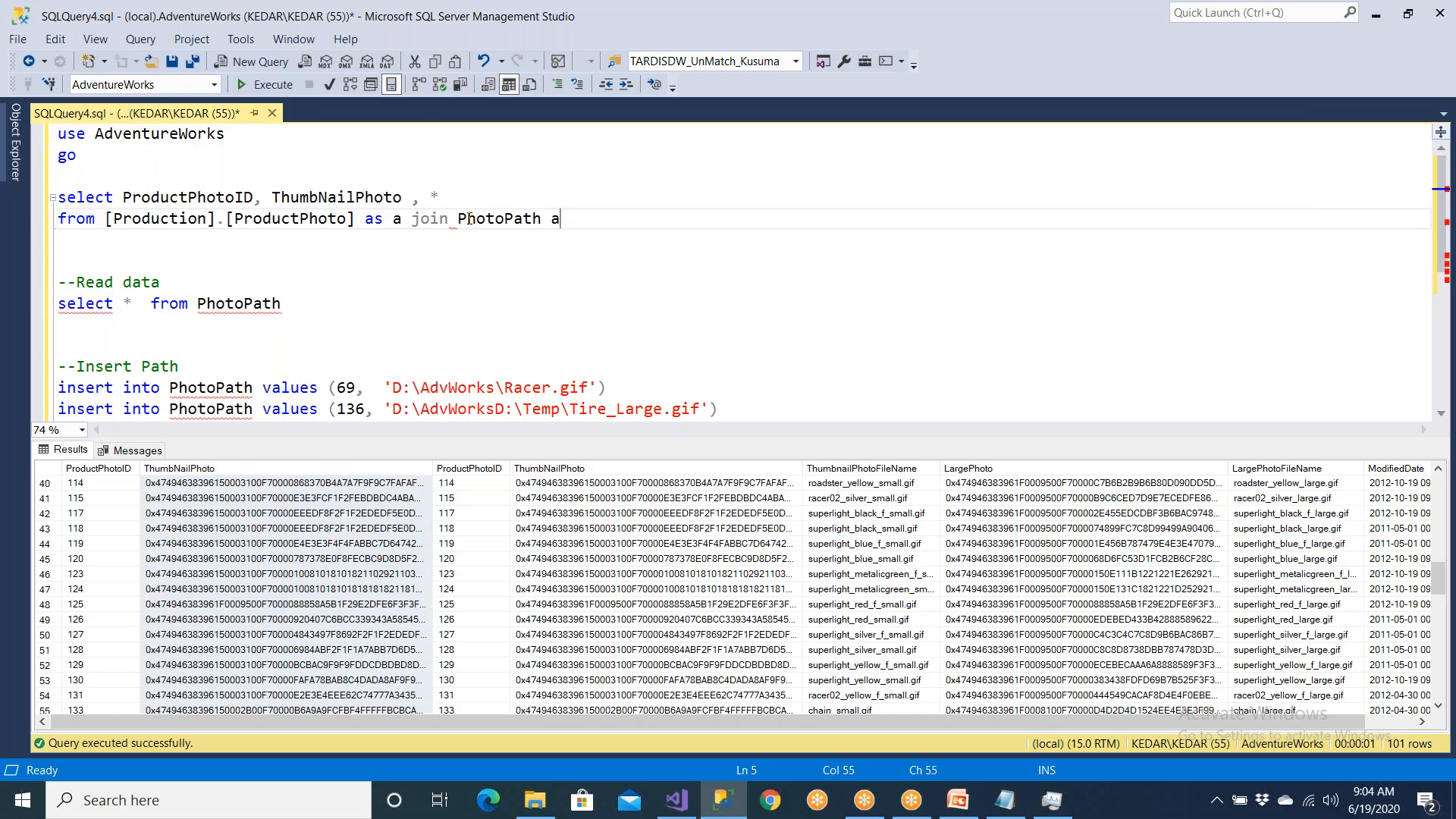
pyautogui.write('s b on a.')
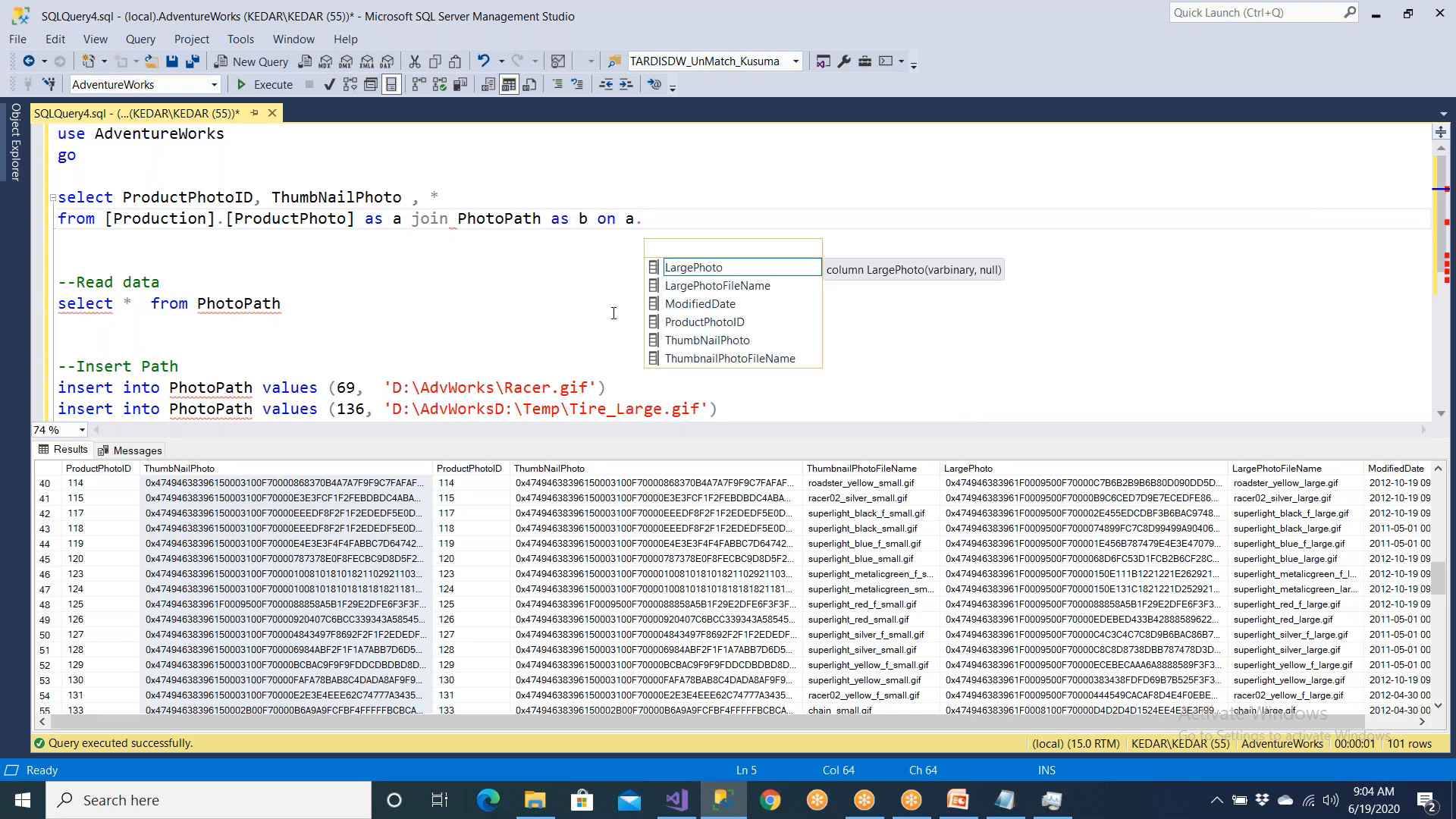
pyautogui.doubleClick(686, 324)
pyautogui.write('=')
# - Run the PhotoPath query to check which column matches ProductPhotoID
pyautogui.moveTo(283, 304); pyautogui.dragTo(58, 305)
pyautogui.click(266, 85)
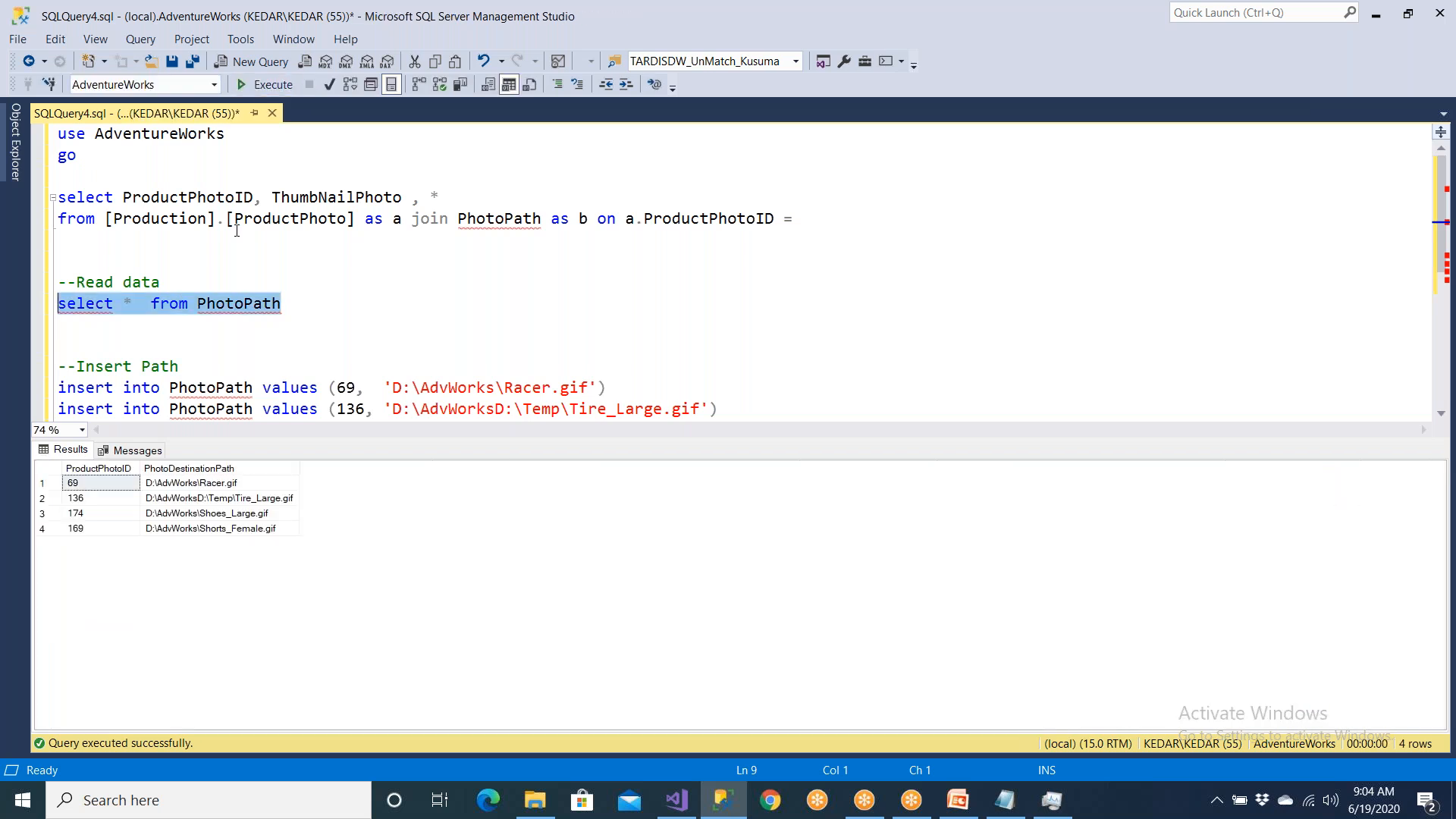
pyautogui.click(111, 488)
# - Complete the join condition with b.ProductPhotoID, reusing the column name from the a side
pyautogui.click(806, 208)
pyautogui.click(812, 219)
pyautogui.write('b.')
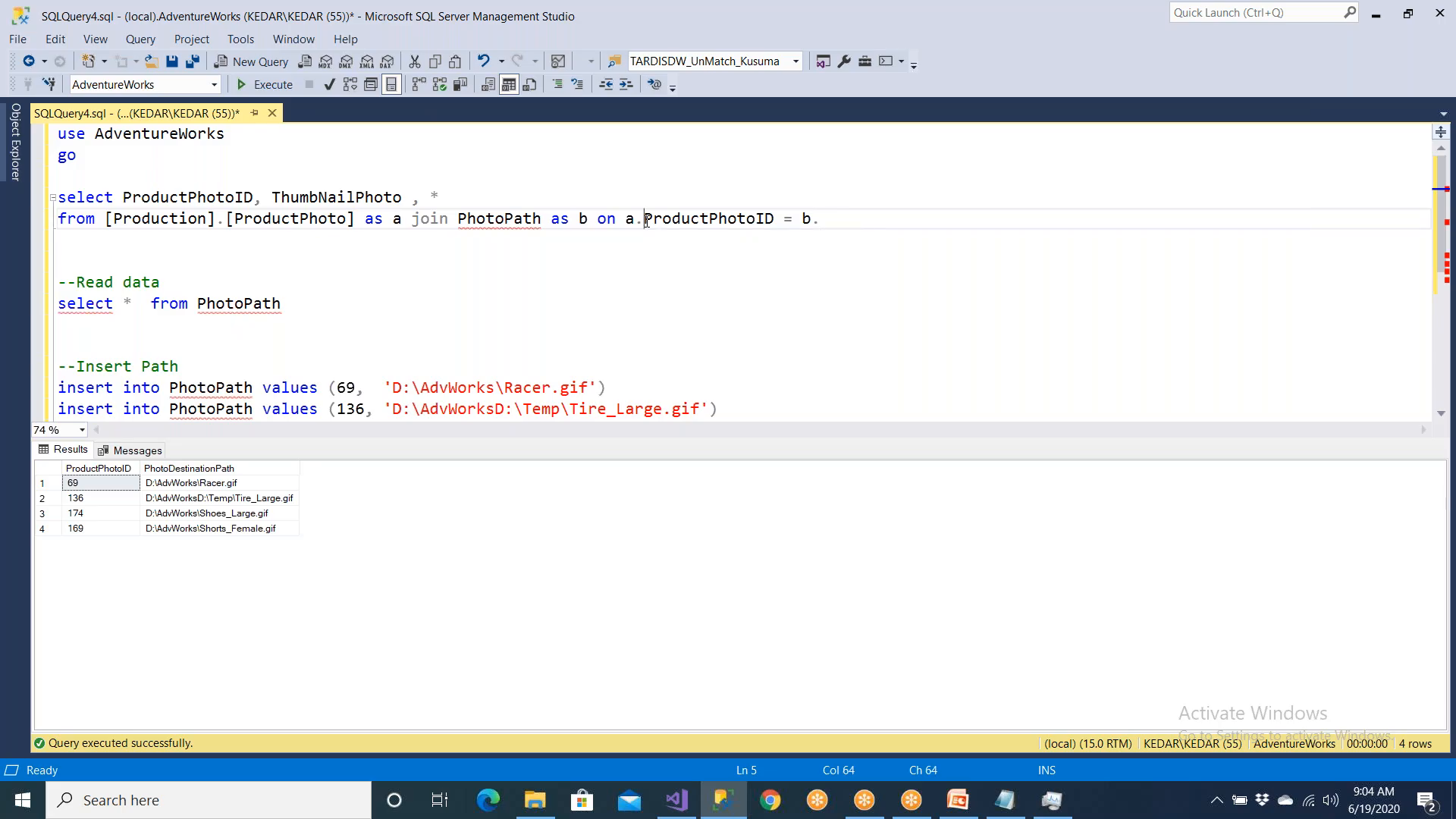
pyautogui.moveTo(645, 219); pyautogui.dragTo(775, 220)
pyautogui.hotkey('ctrl', 'c')
pyautogui.click(830, 217)
pyautogui.hotkey('ctrl', 'v')
# - Replace the join query's select list with * and run the query
pyautogui.moveTo(951, 218); pyautogui.dragTo(76, 219)
pyautogui.click(463, 200)
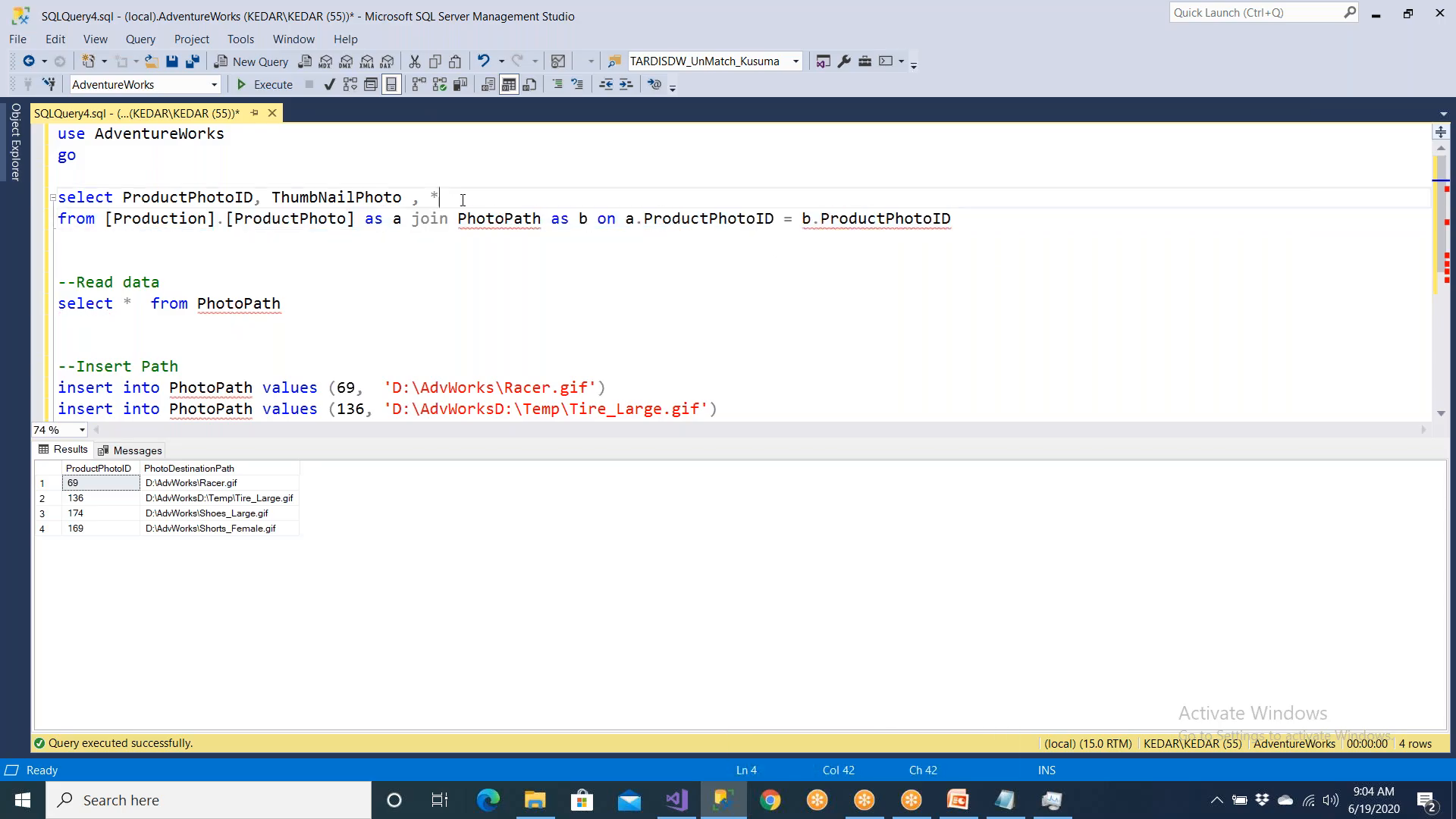
pyautogui.press('BackSpace')
pyautogui.press('Escape')
pyautogui.scroll(-1, 415, 278)
pyautogui.scroll(1, 414, 278)
pyautogui.moveTo(123, 197); pyautogui.dragTo(429, 196)
pyautogui.write('*')
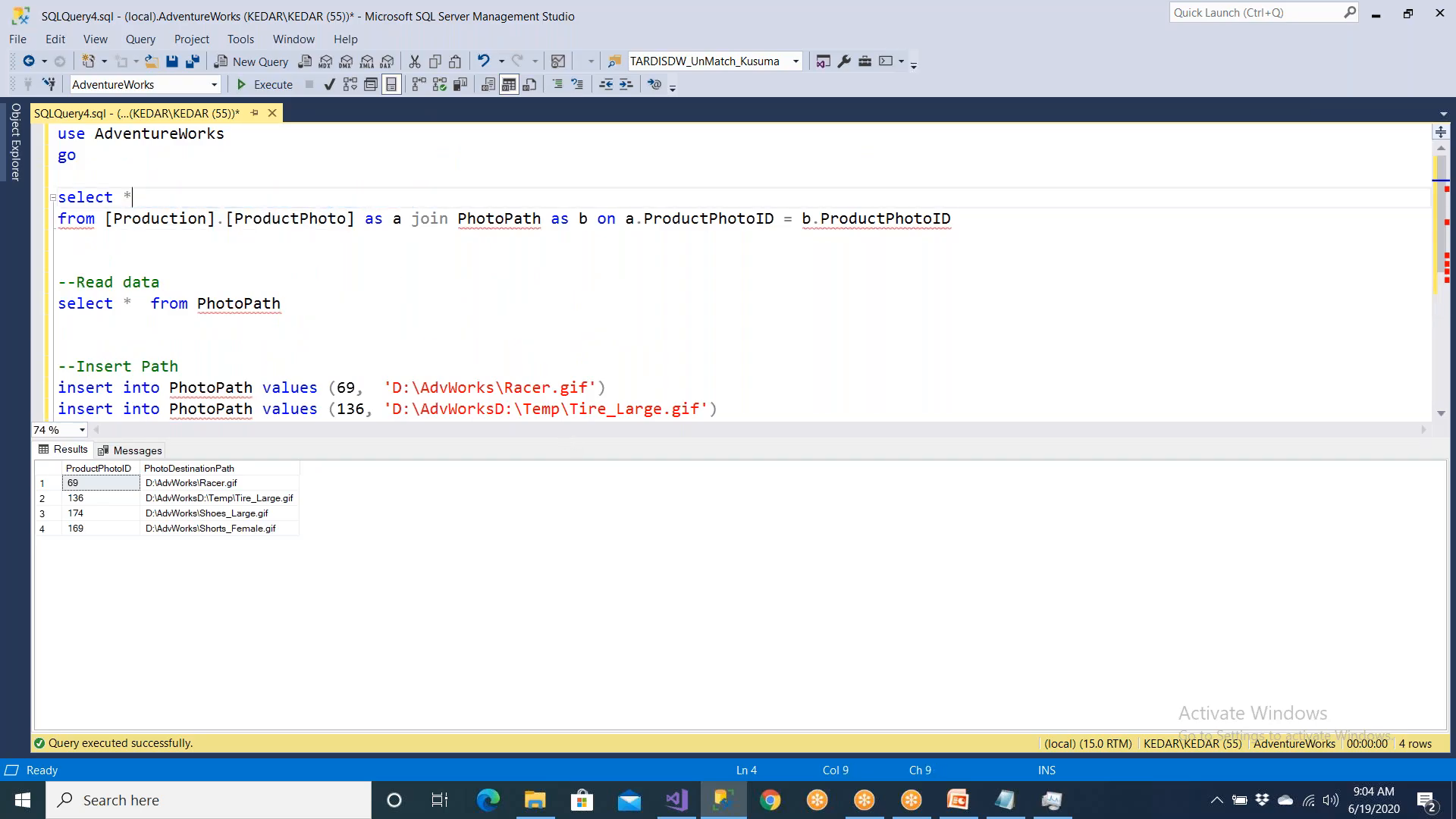
pyautogui.moveTo(951, 219); pyautogui.dragTo(7, 207)
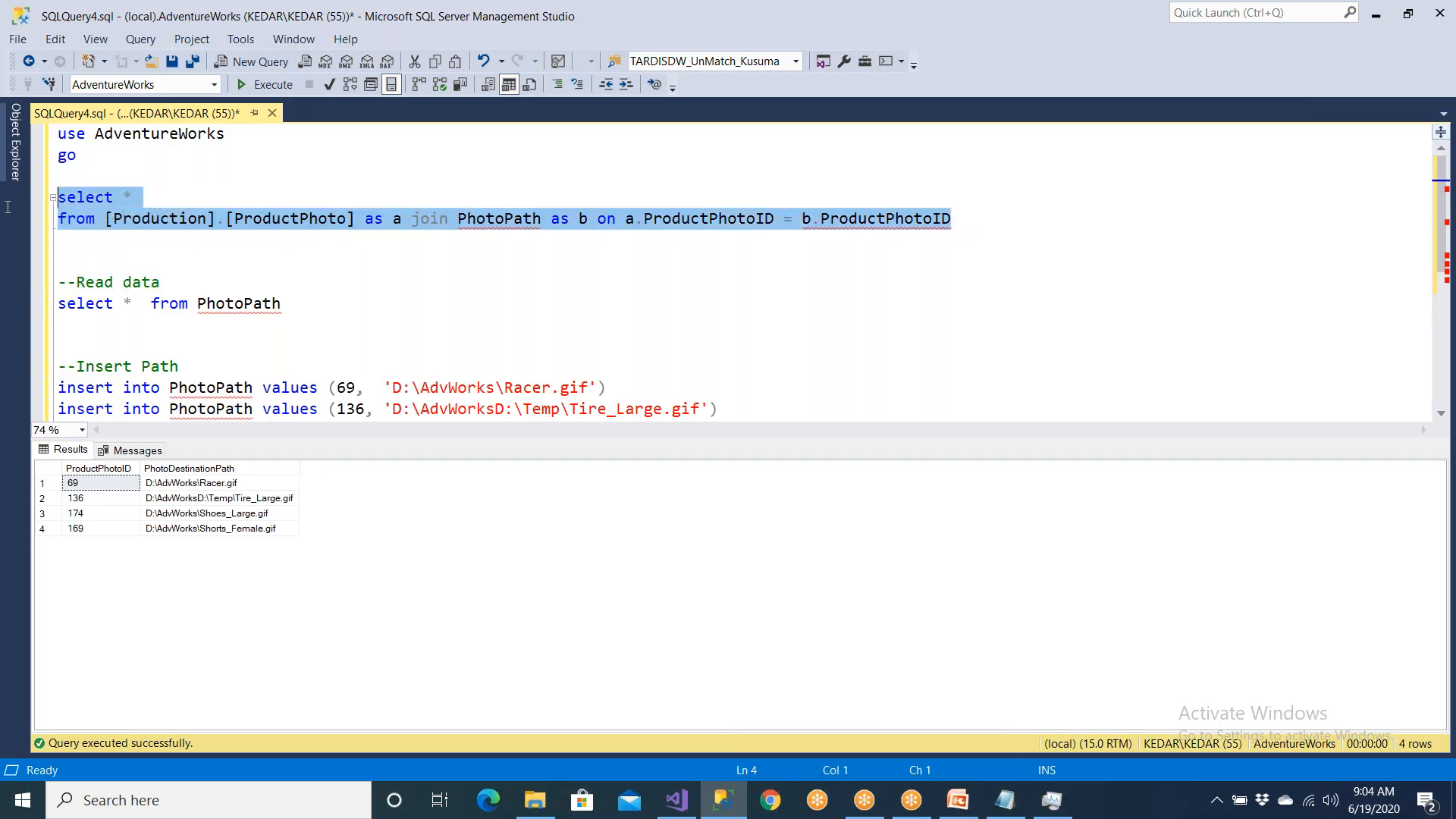
pyautogui.click(237, 84)
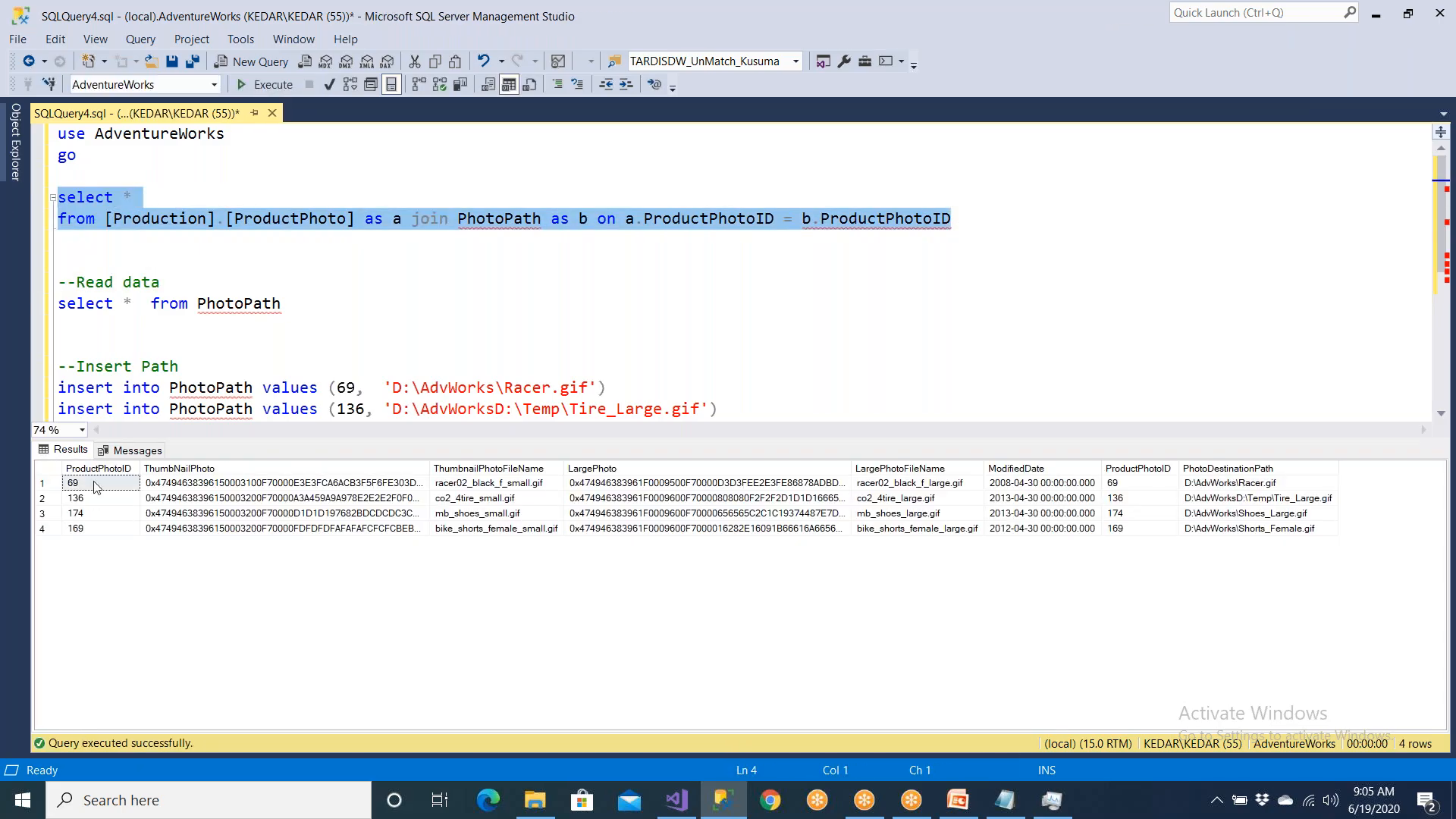
# - Examine the ProductPhotoID, ThumbNailPhoto and PhotoDestinationPath columns of the join result against the IDs in the insert statements
pyautogui.click(97, 471)
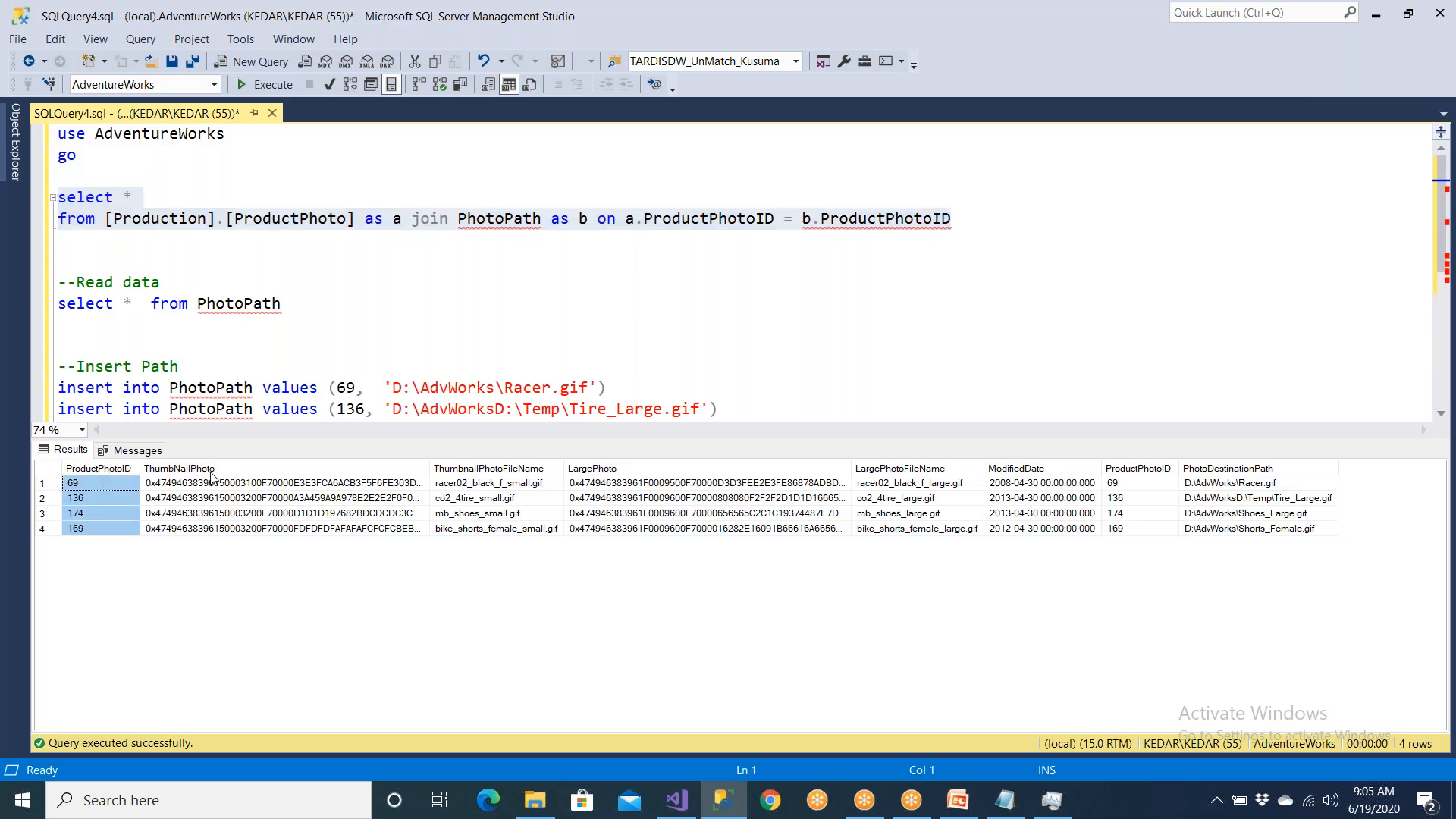
pyautogui.click(213, 469)
pyautogui.click(1265, 470)
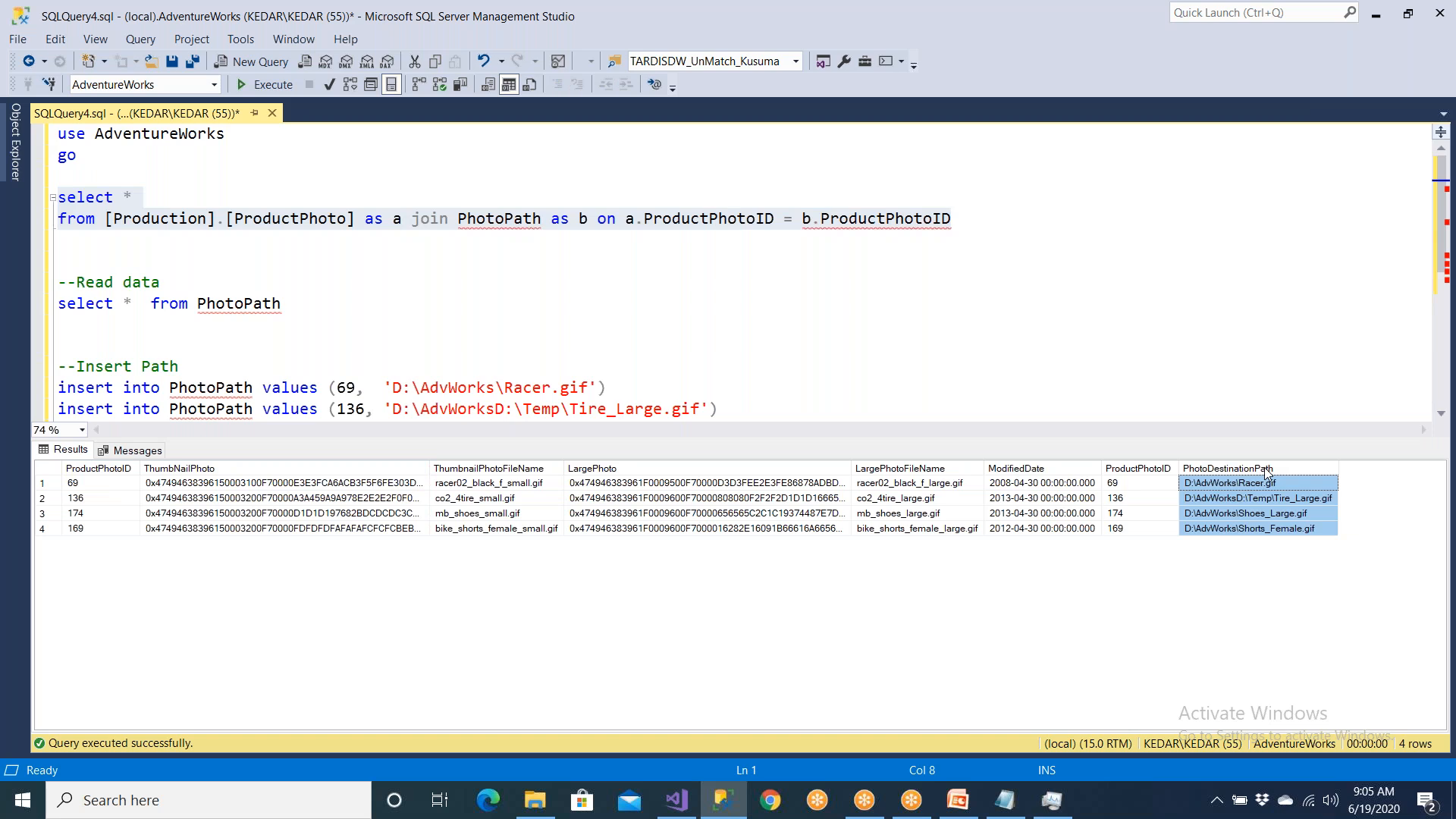
pyautogui.click(691, 370)
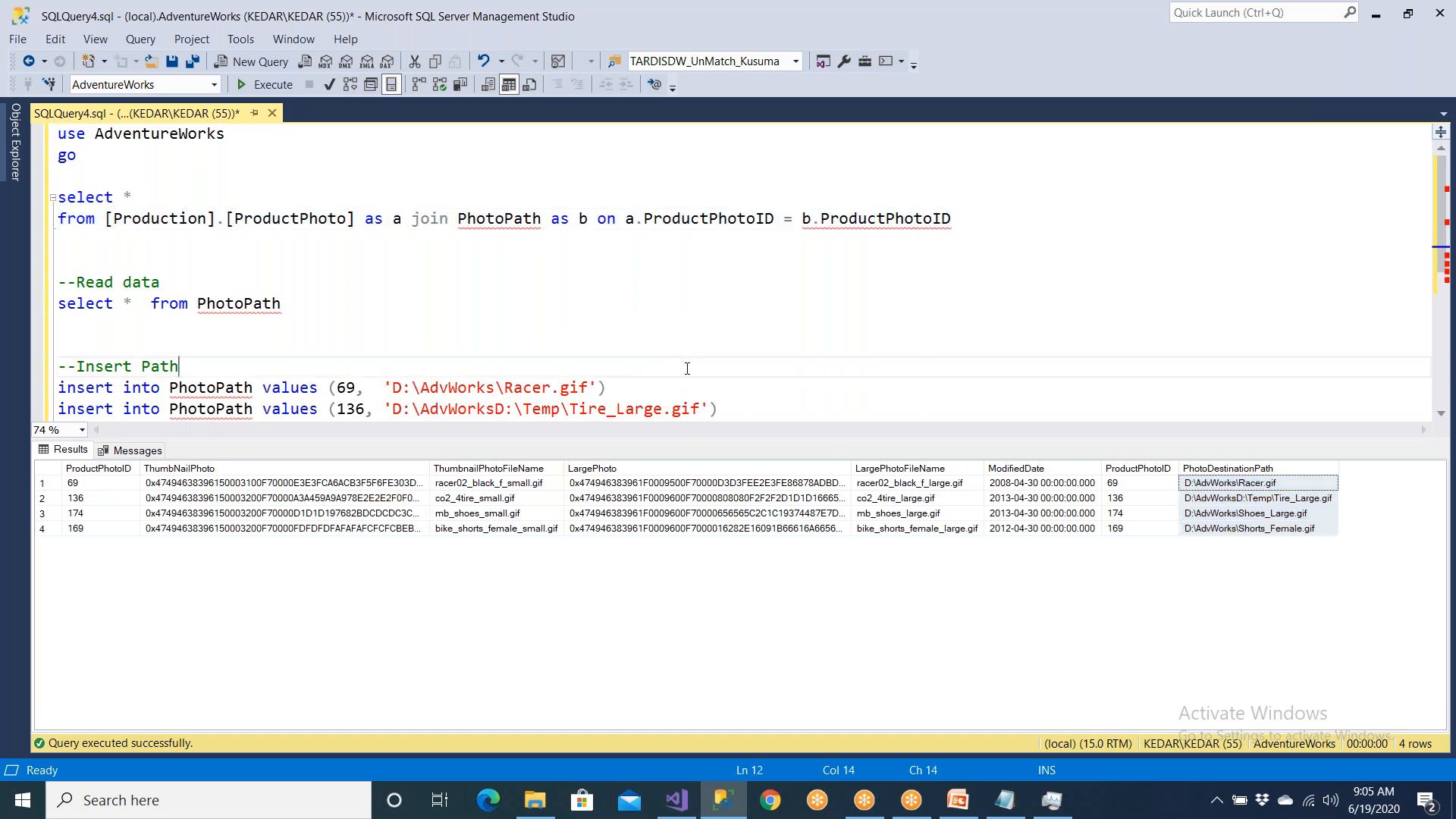
pyautogui.scroll(-2, 363, 318)
pyautogui.moveTo(332, 267); pyautogui.dragTo(372, 328)
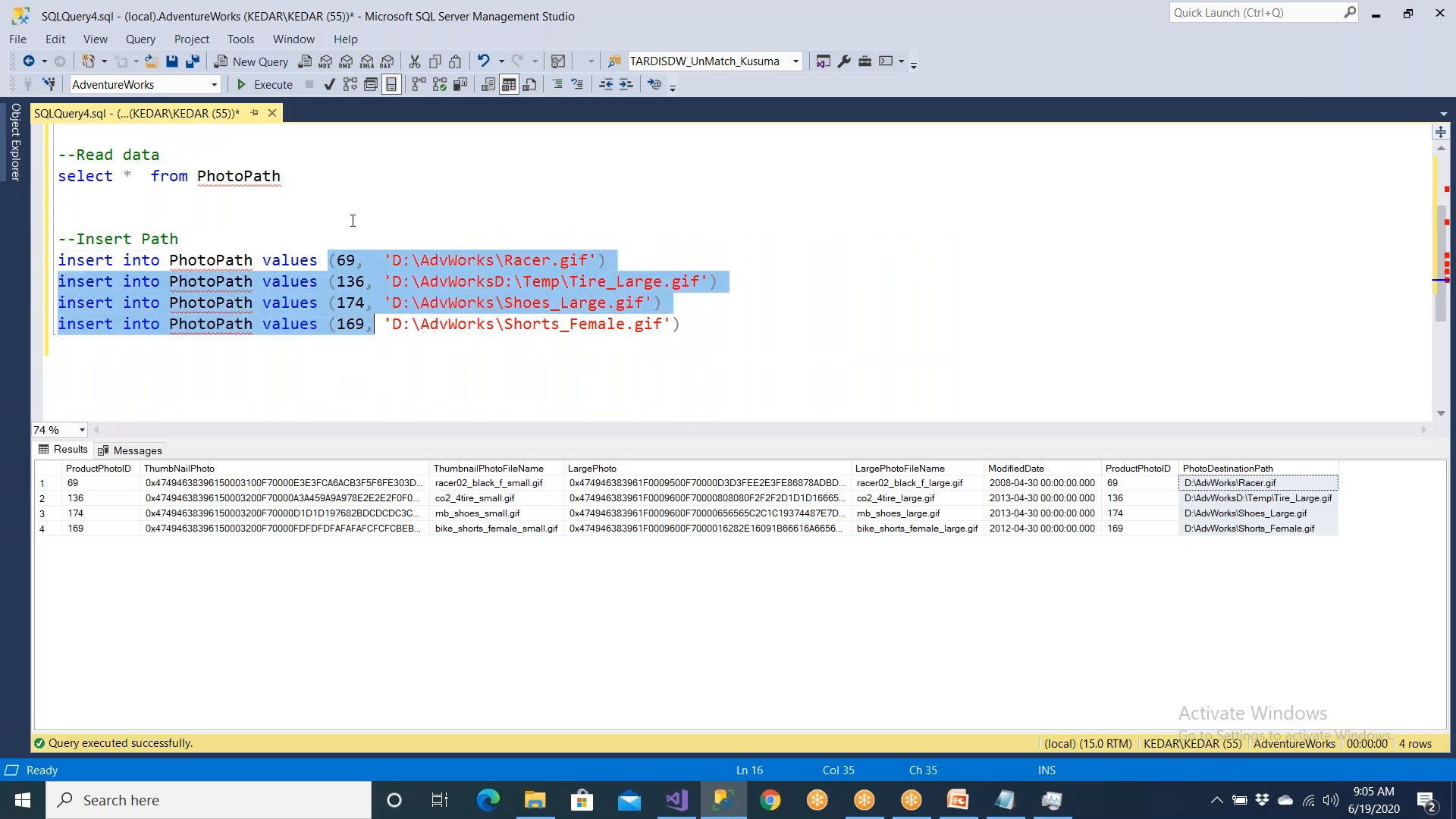
pyautogui.click(352, 220)
pyautogui.scroll(2, 352, 220)
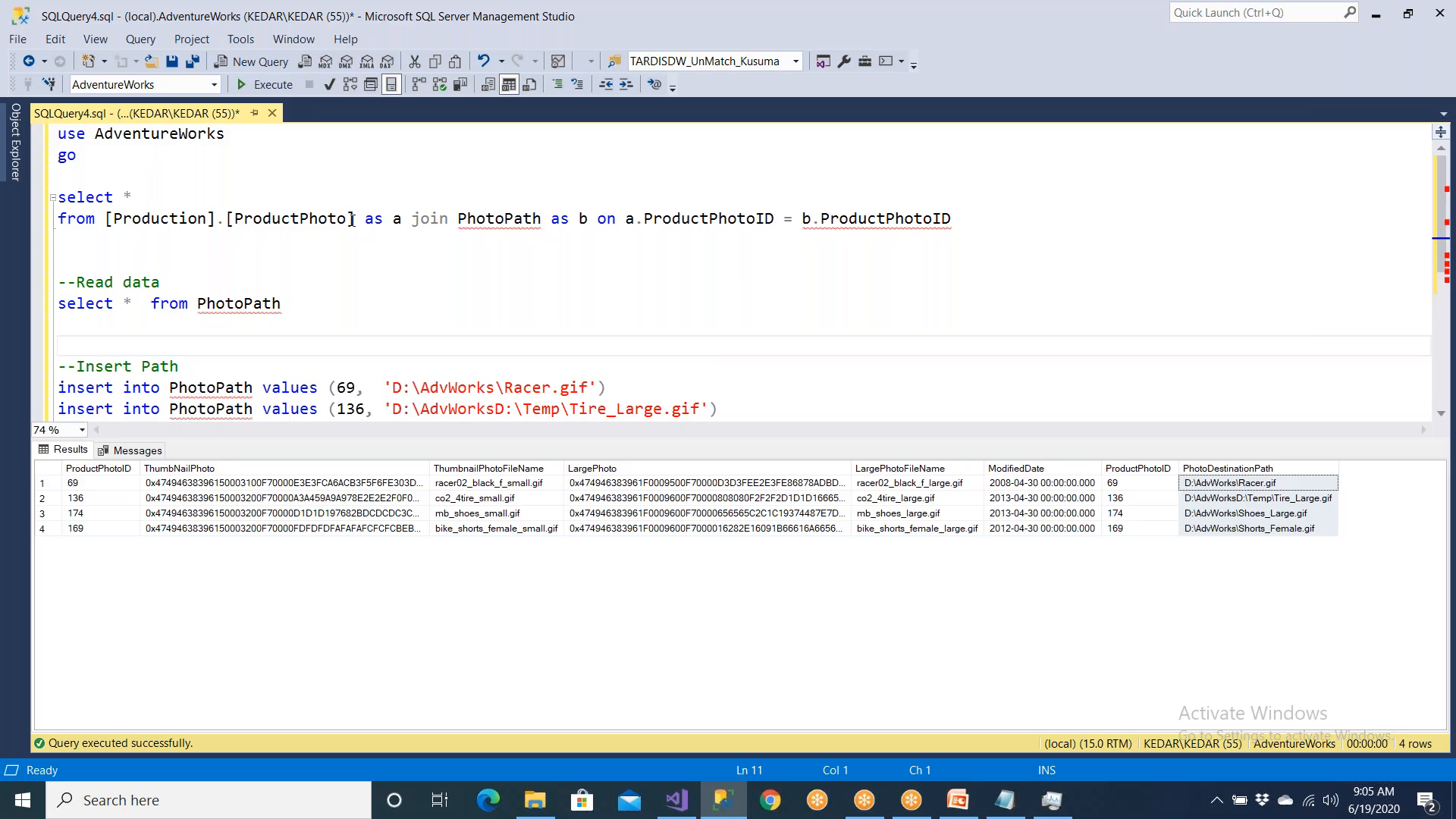
# - Review how the query joins ProductPhoto to PhotoPath and which result columns supply the image data and the destination path
pyautogui.doubleClick(503, 219)
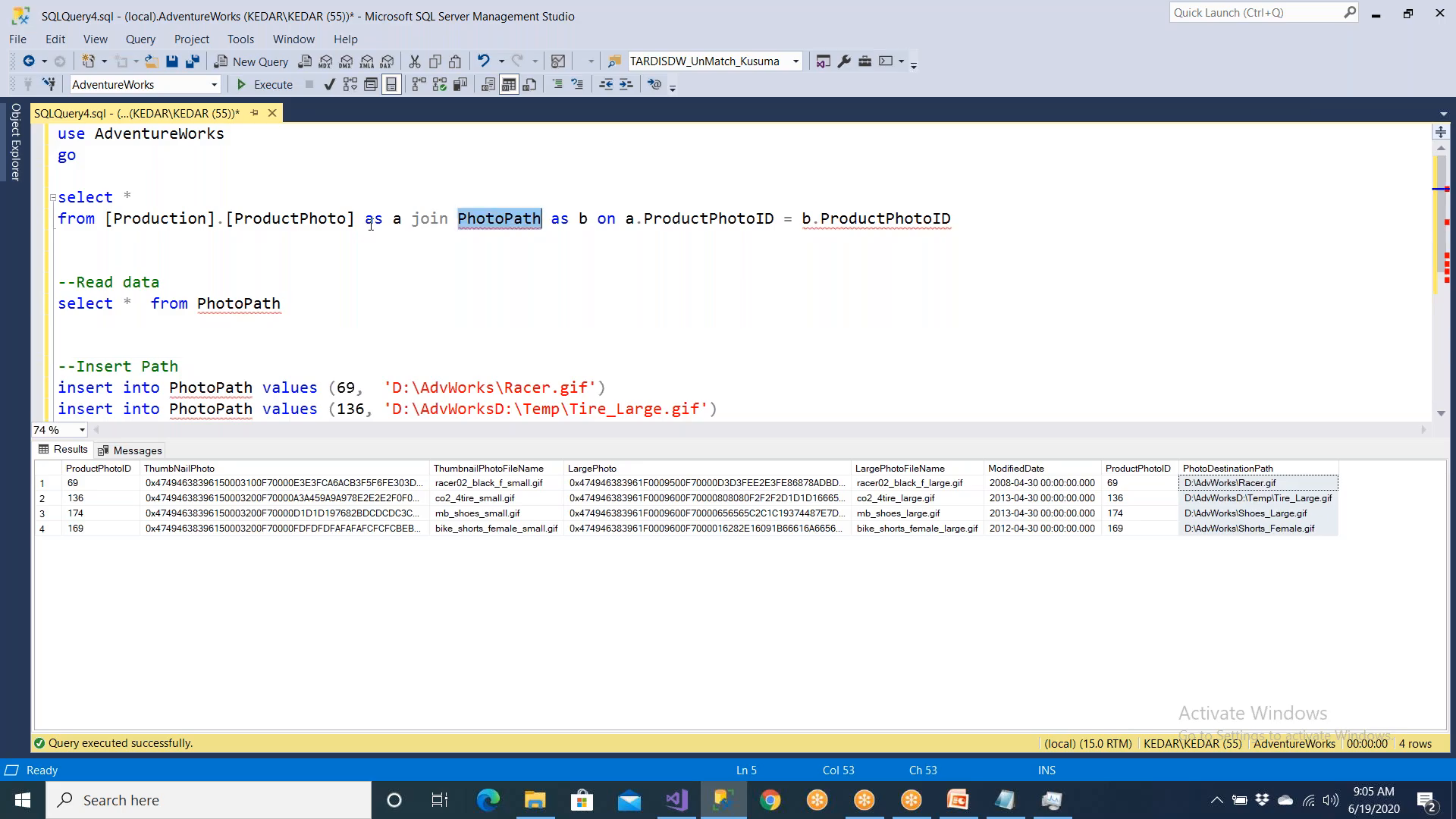
pyautogui.moveTo(356, 219); pyautogui.dragTo(43, 204)
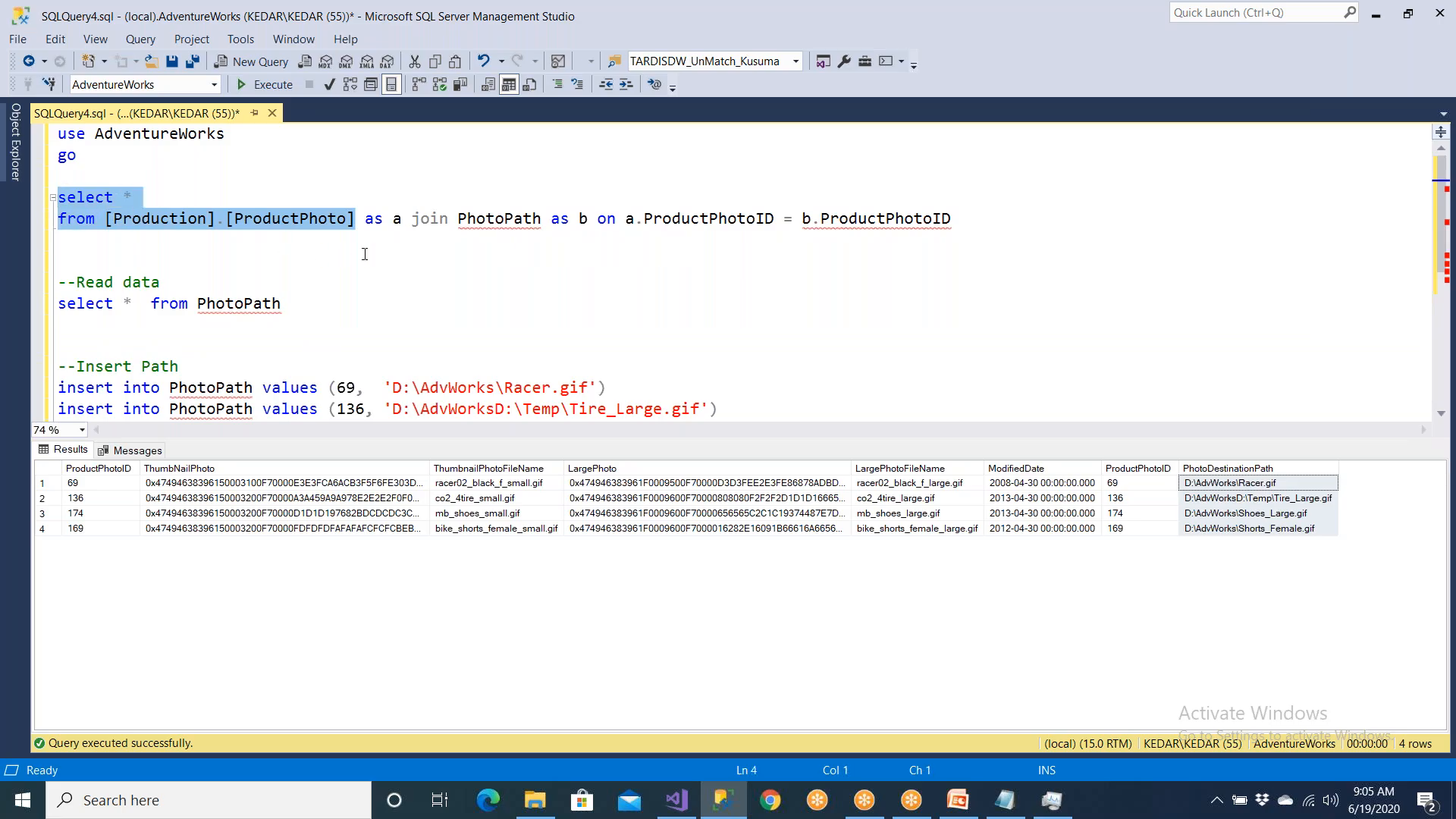
pyautogui.moveTo(412, 220); pyautogui.dragTo(438, 221)
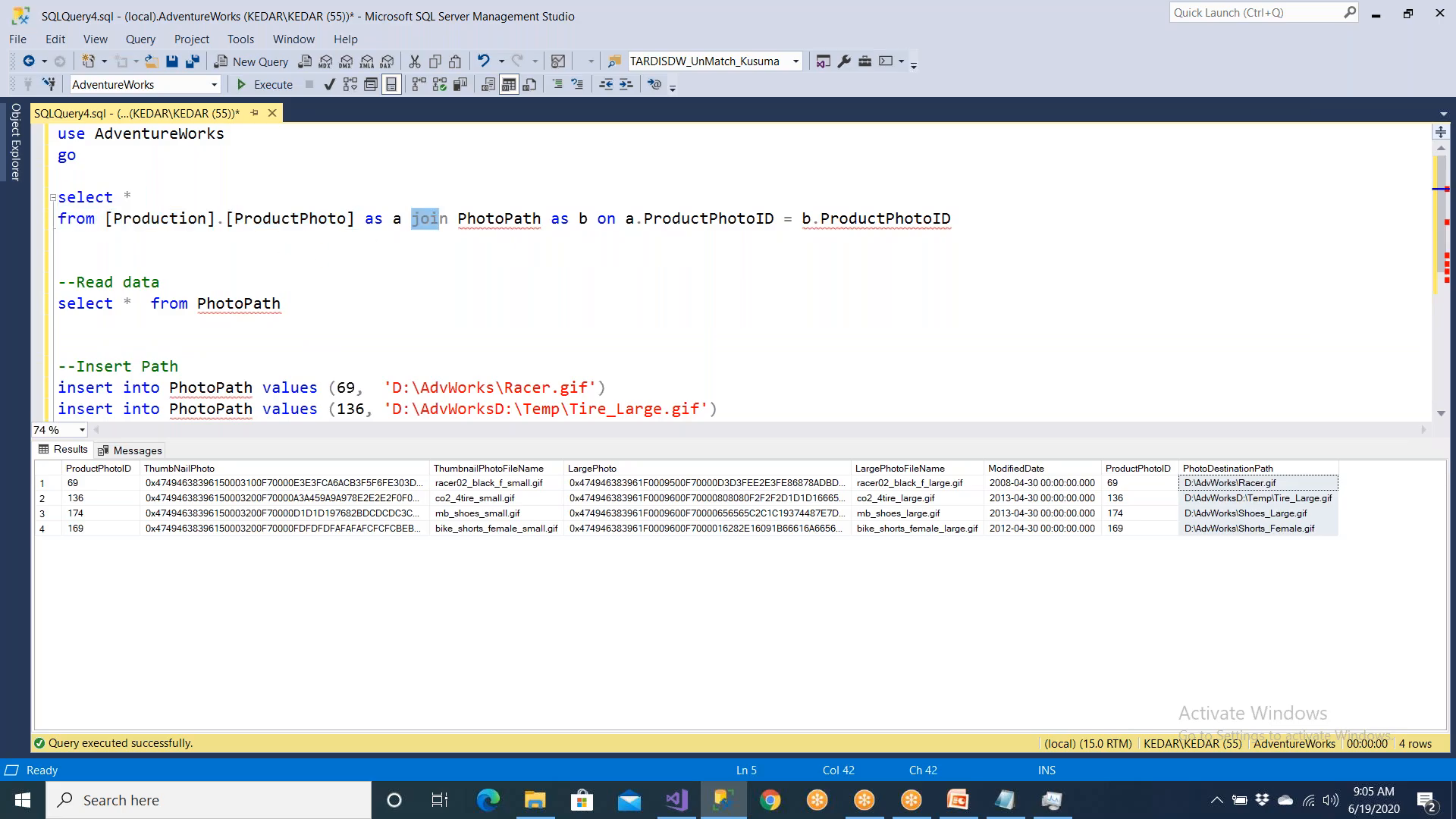
pyautogui.click(275, 469)
pyautogui.click(1194, 468)
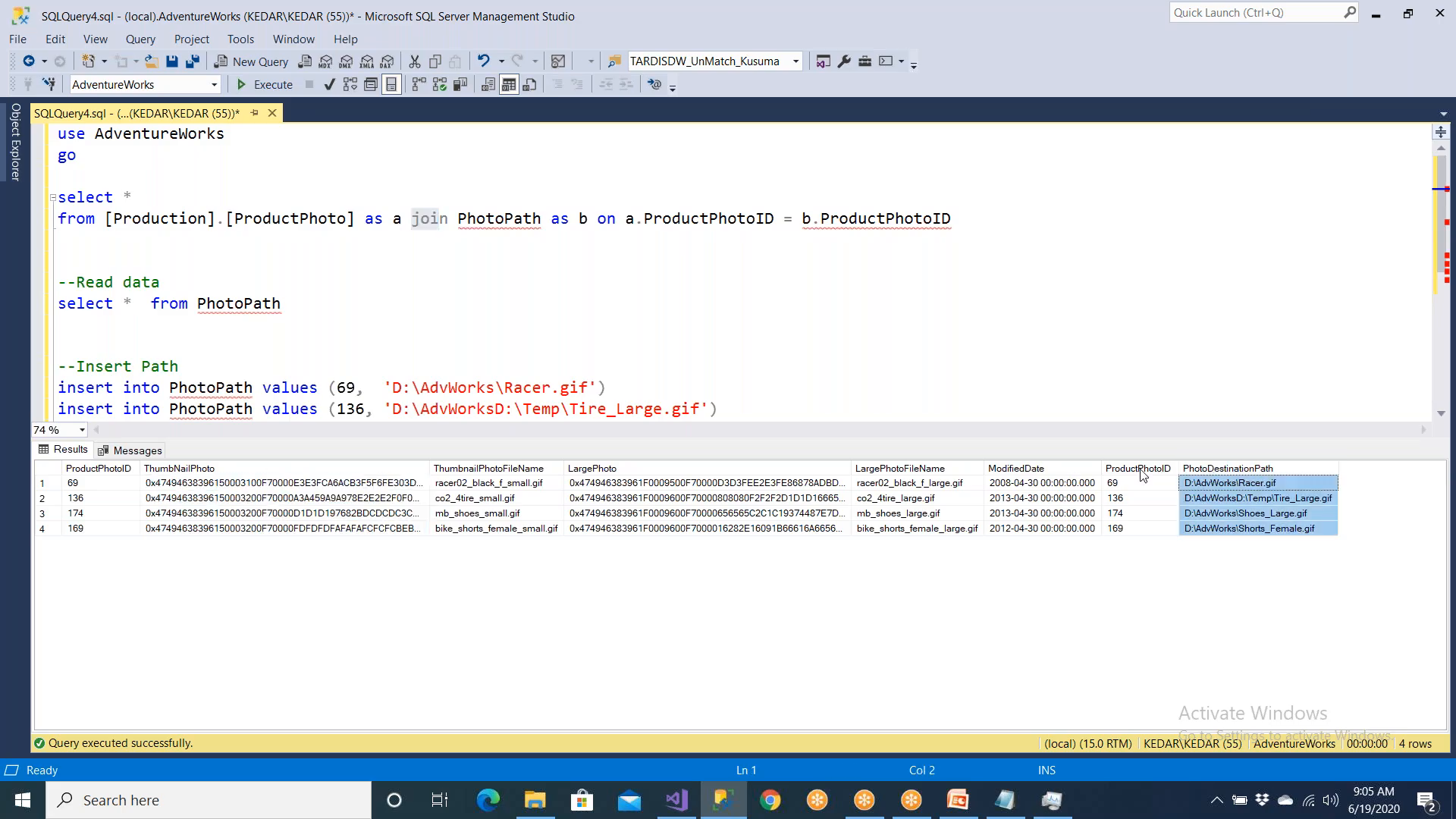
pyautogui.click(104, 483)
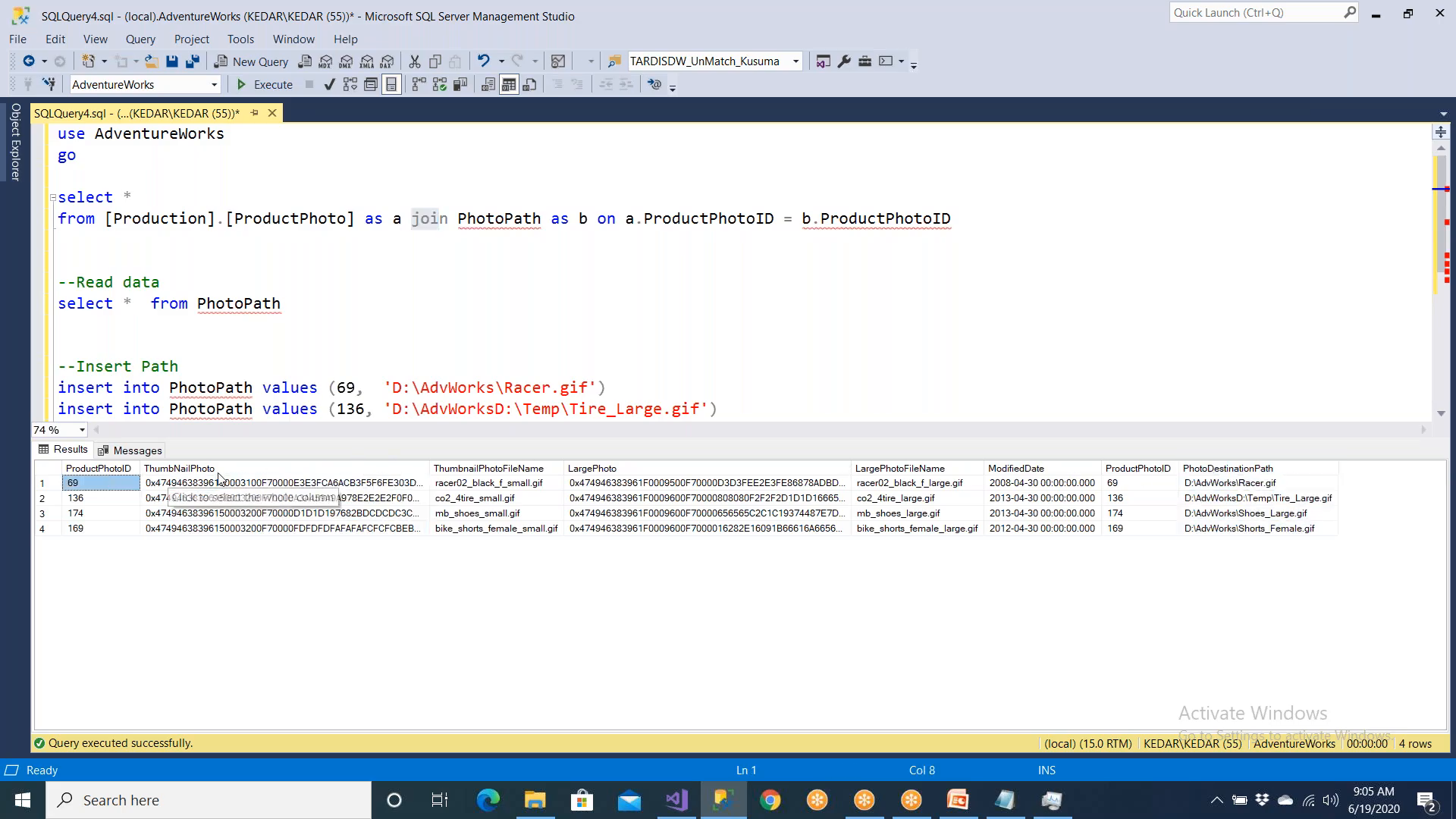
pyautogui.click(219, 473)
pyautogui.click(1267, 470)
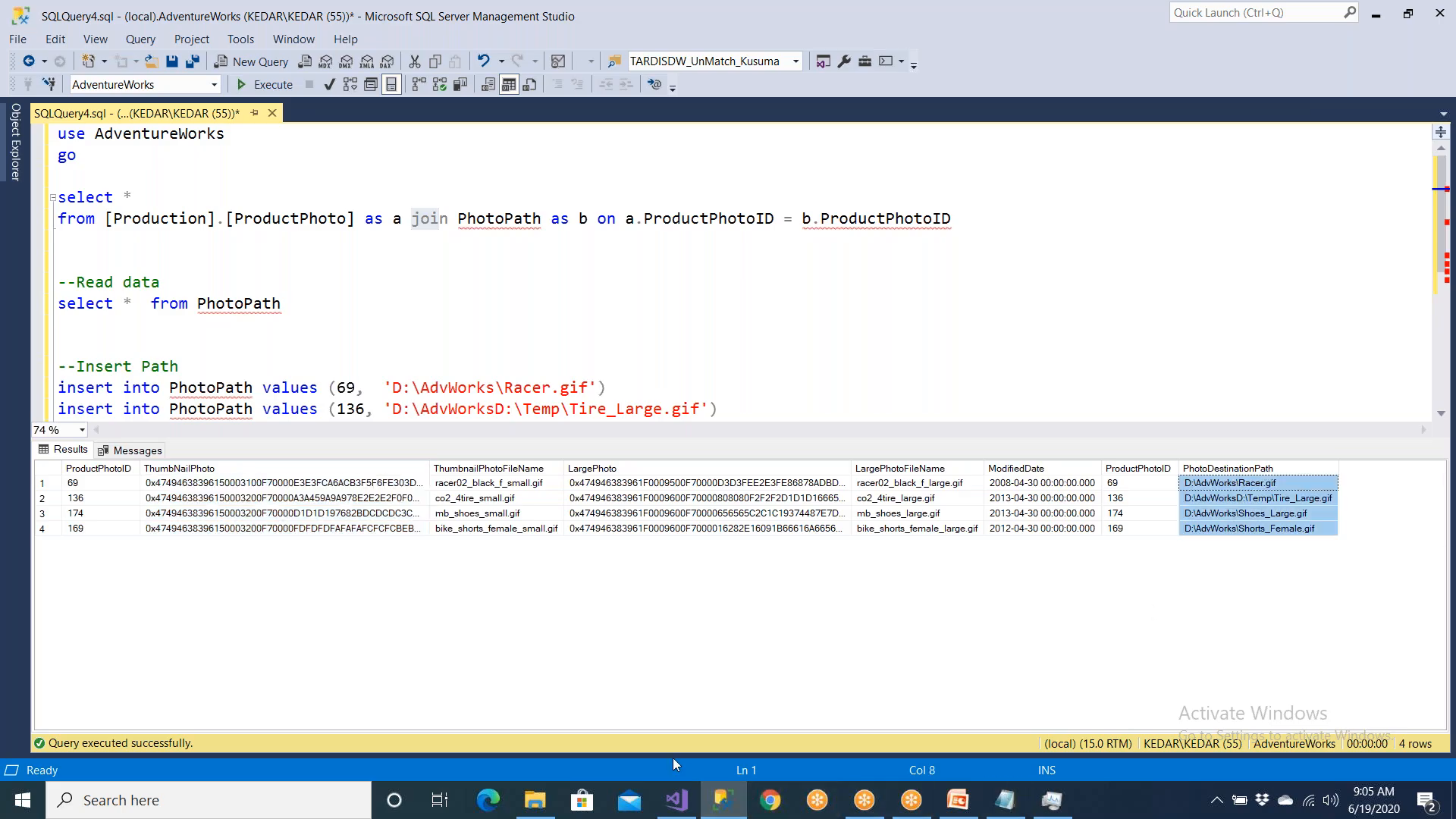
# - Switch to the PowerPoint notes and copy the OLEDB Source query selecting ProductPhotoID, ThumbNailPhoto and PhotoDestinationPath
pyautogui.click(722, 800)
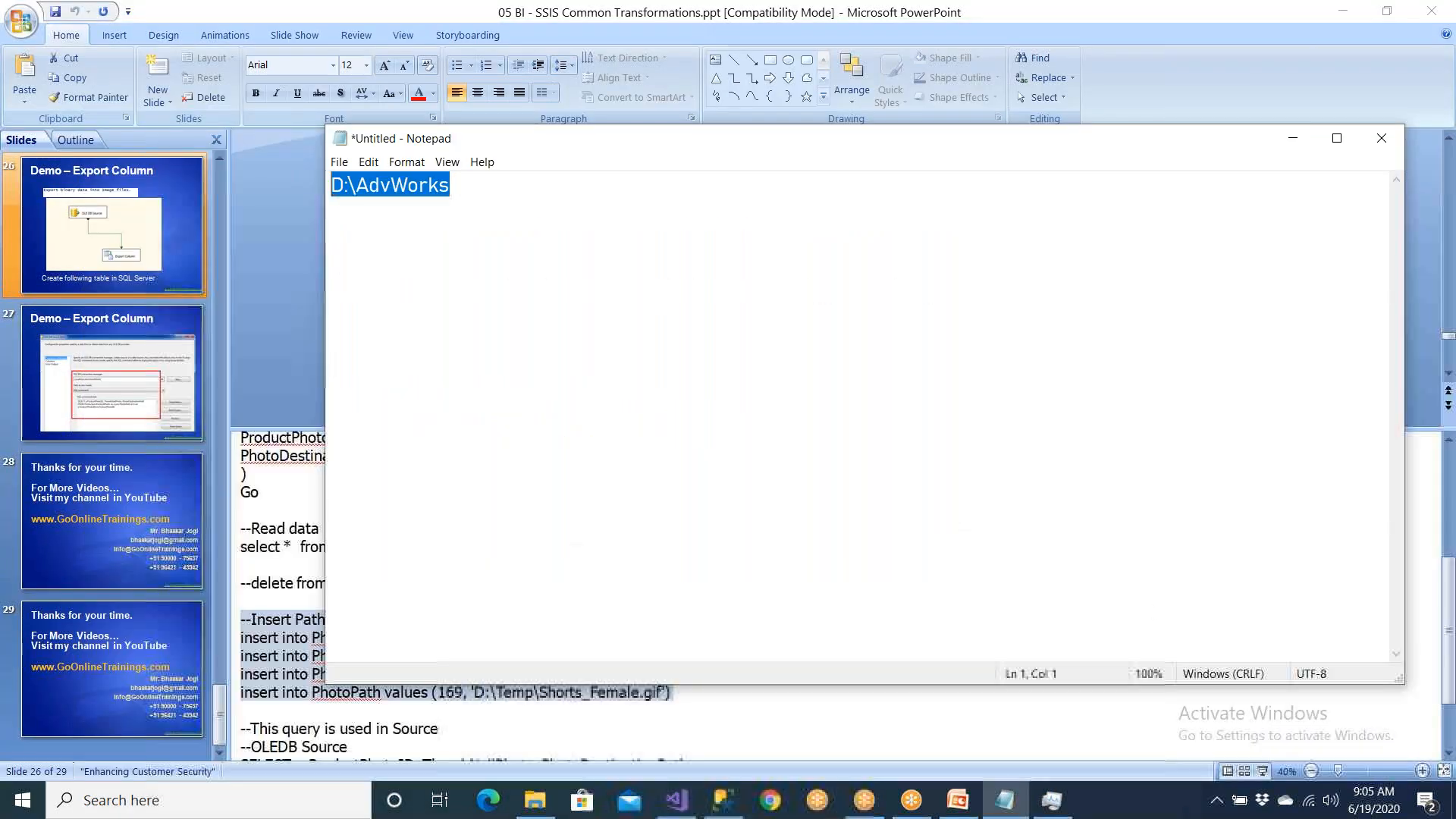
pyautogui.hotkey('alt', 'Tab')
pyautogui.scroll(-1, 389, 569)
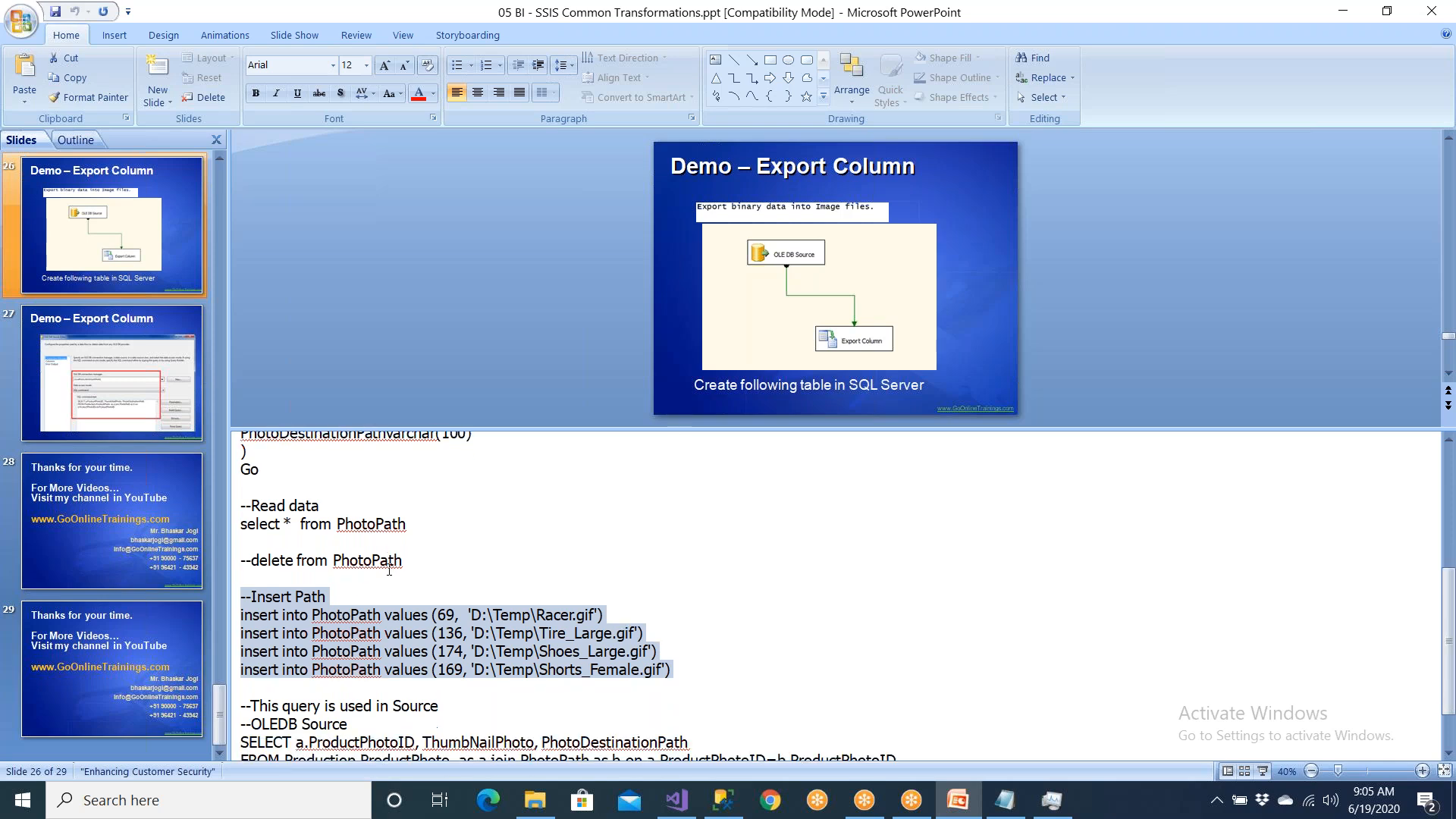
pyautogui.scroll(-3, 389, 570)
pyautogui.moveTo(897, 693); pyautogui.dragTo(222, 688)
pyautogui.hotkey('ctrl', 'c')
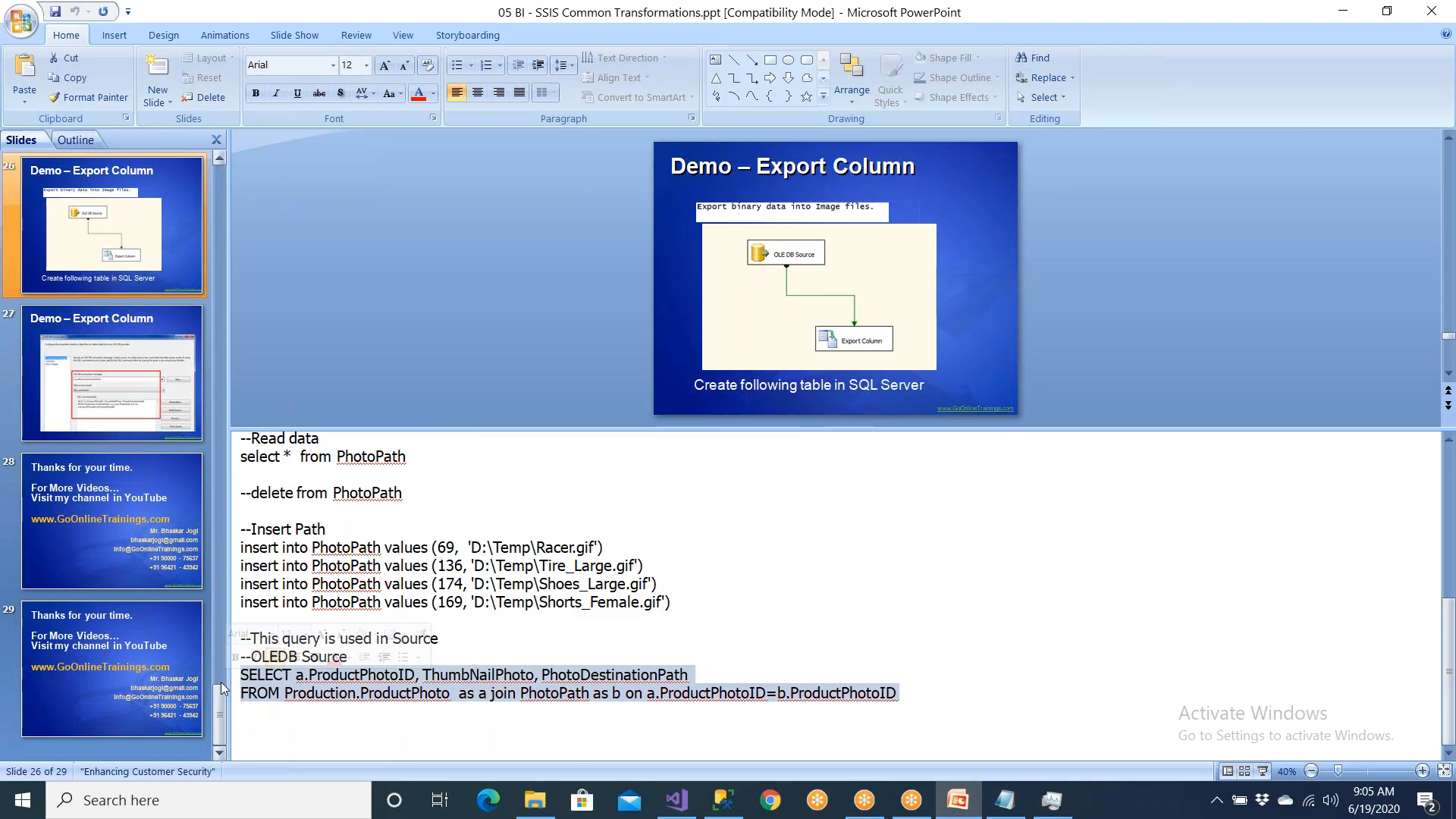
# - In SQL Server Management Studio, replace the select * join query with the copied query and run it
pyautogui.click(725, 811)
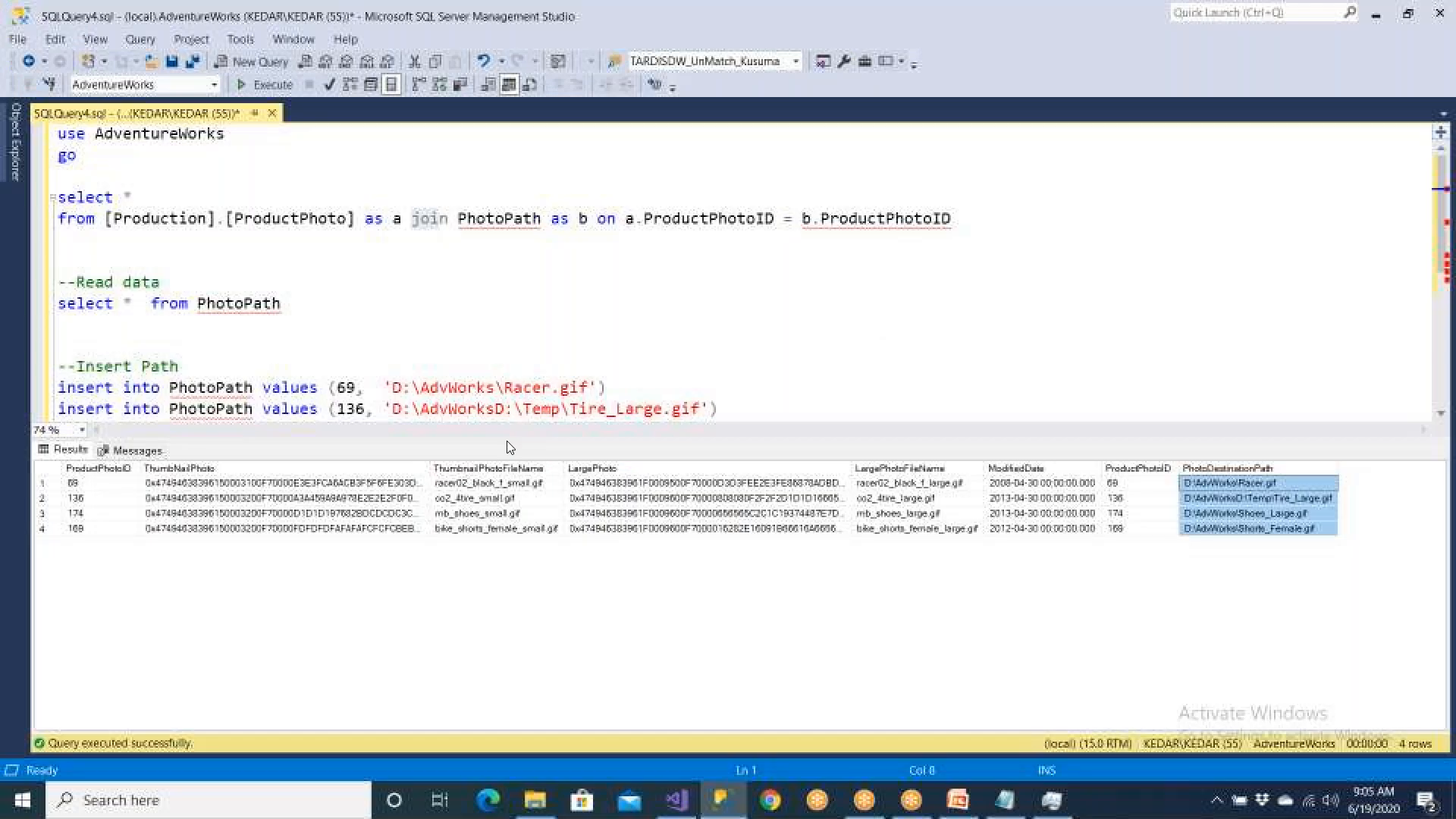
pyautogui.moveTo(951, 219); pyautogui.dragTo(59, 198)
pyautogui.hotkey('ctrl', 'v')
pyautogui.click(189, 196)
pyautogui.click(298, 195)
pyautogui.moveTo(912, 219); pyautogui.dragTo(58, 176)
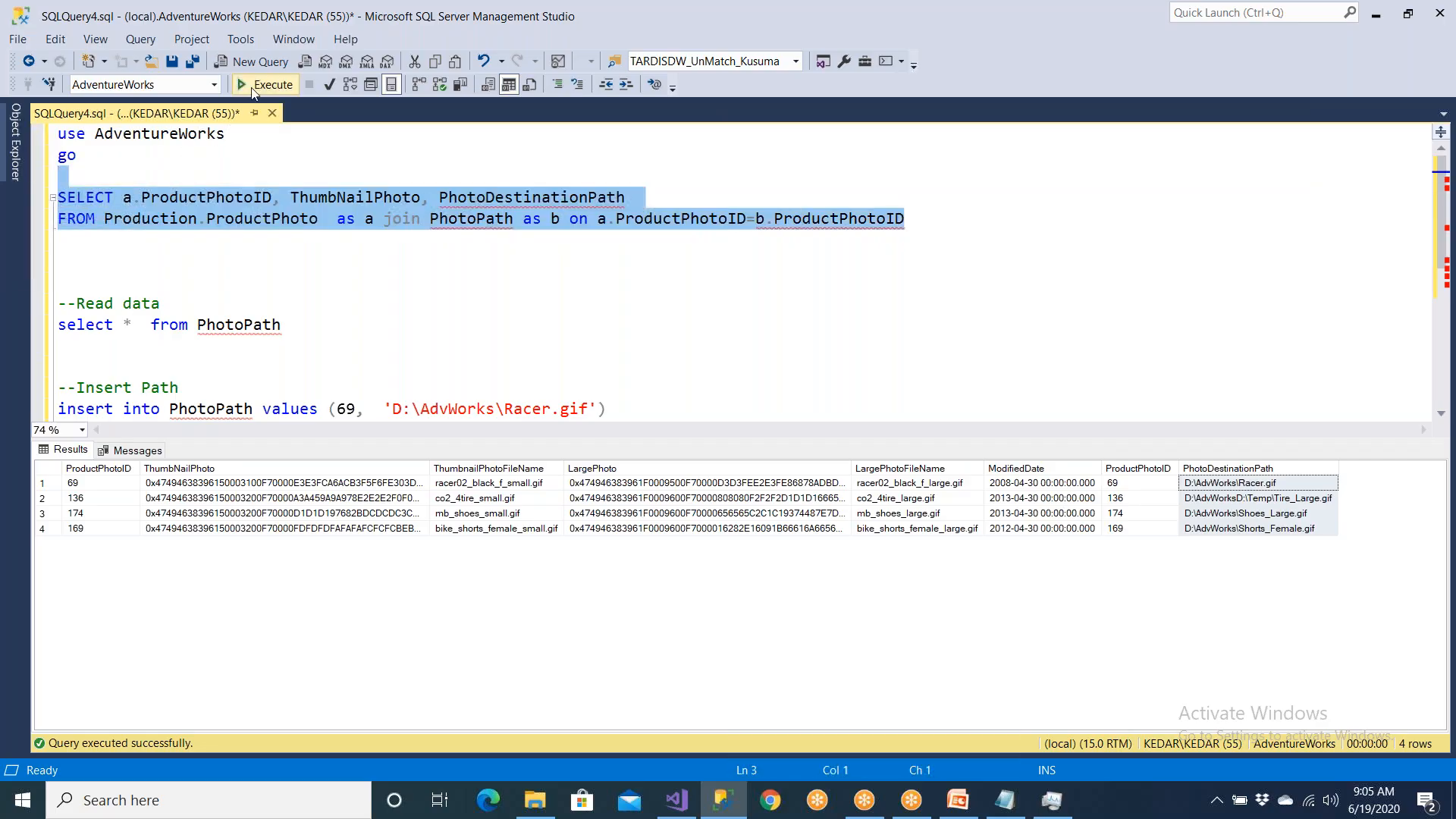
pyautogui.click(253, 85)
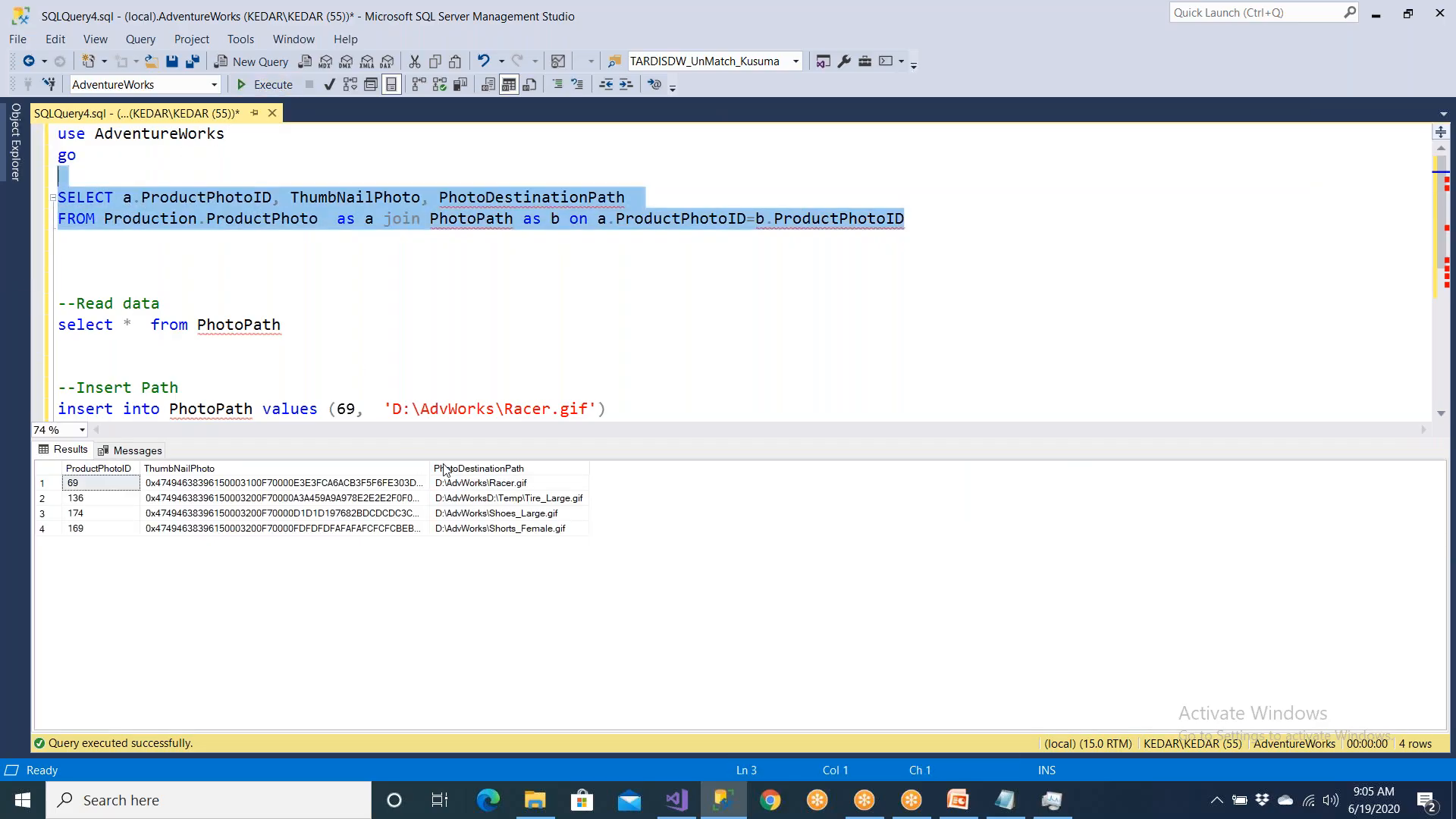
# - Run the PhotoPath read query and compare its ID and destination path columns with the join query's output
pyautogui.click(444, 469)
pyautogui.moveTo(326, 325); pyautogui.dragTo(30, 325)
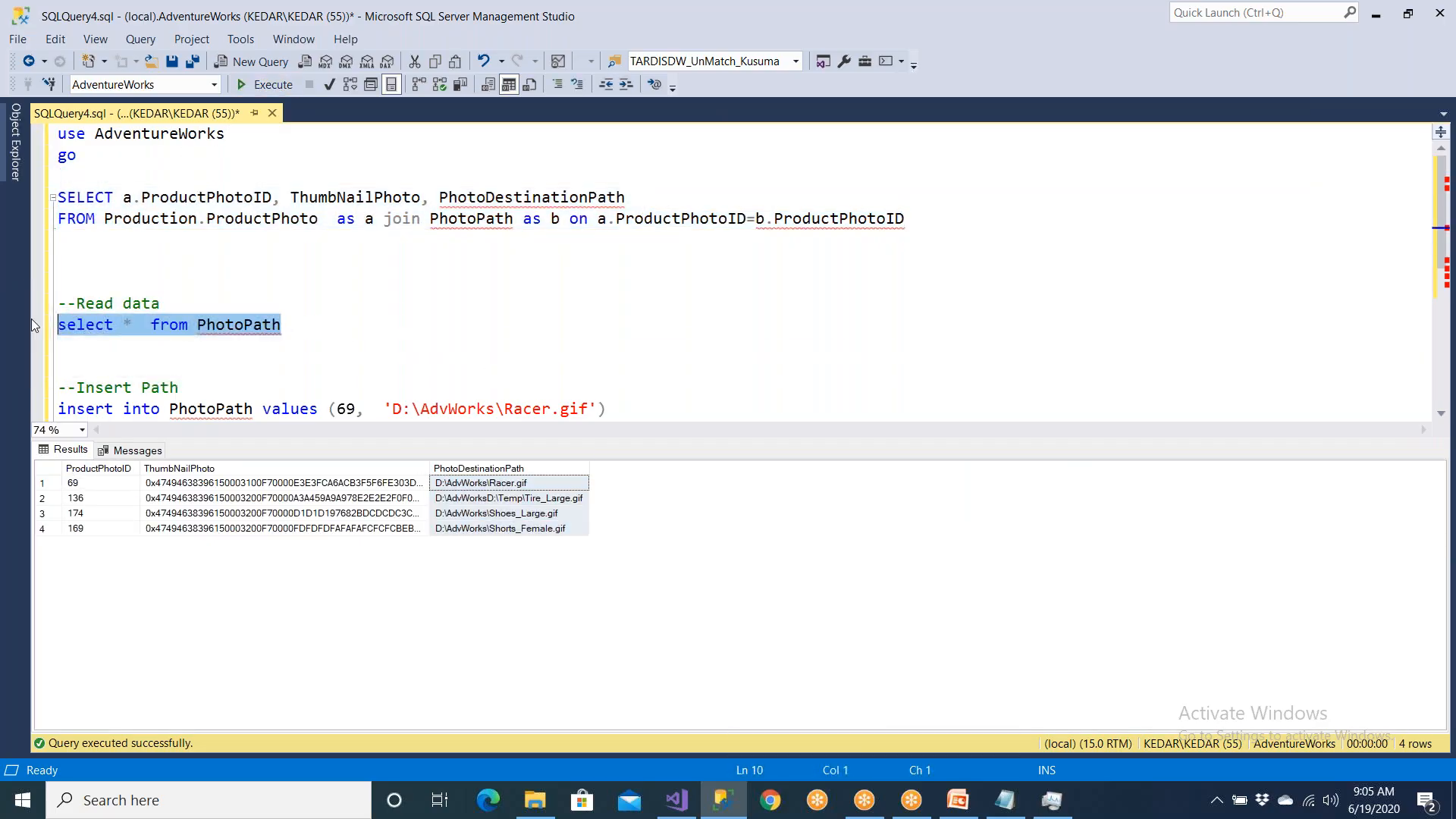
pyautogui.click(252, 84)
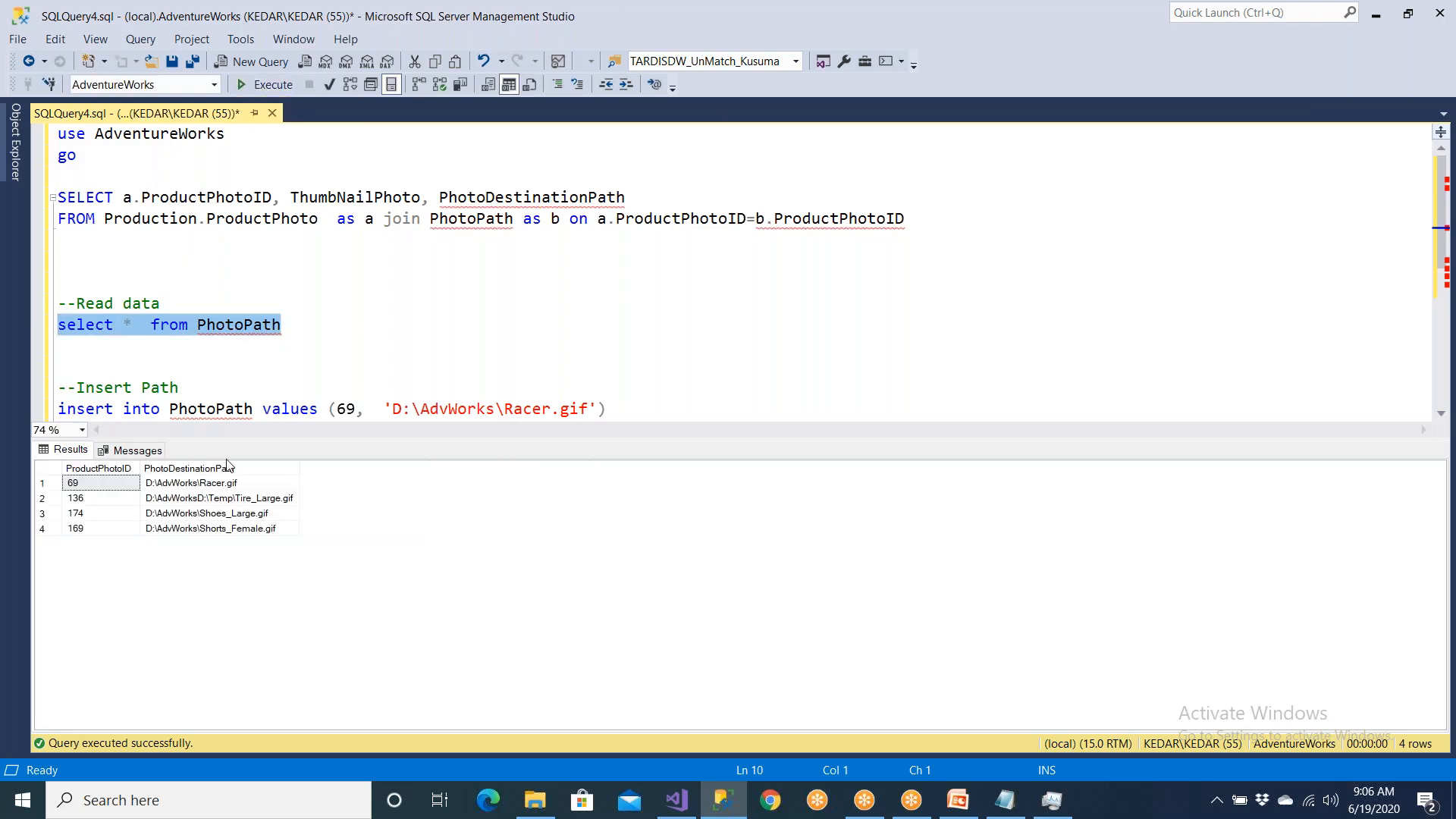
pyautogui.click(226, 468)
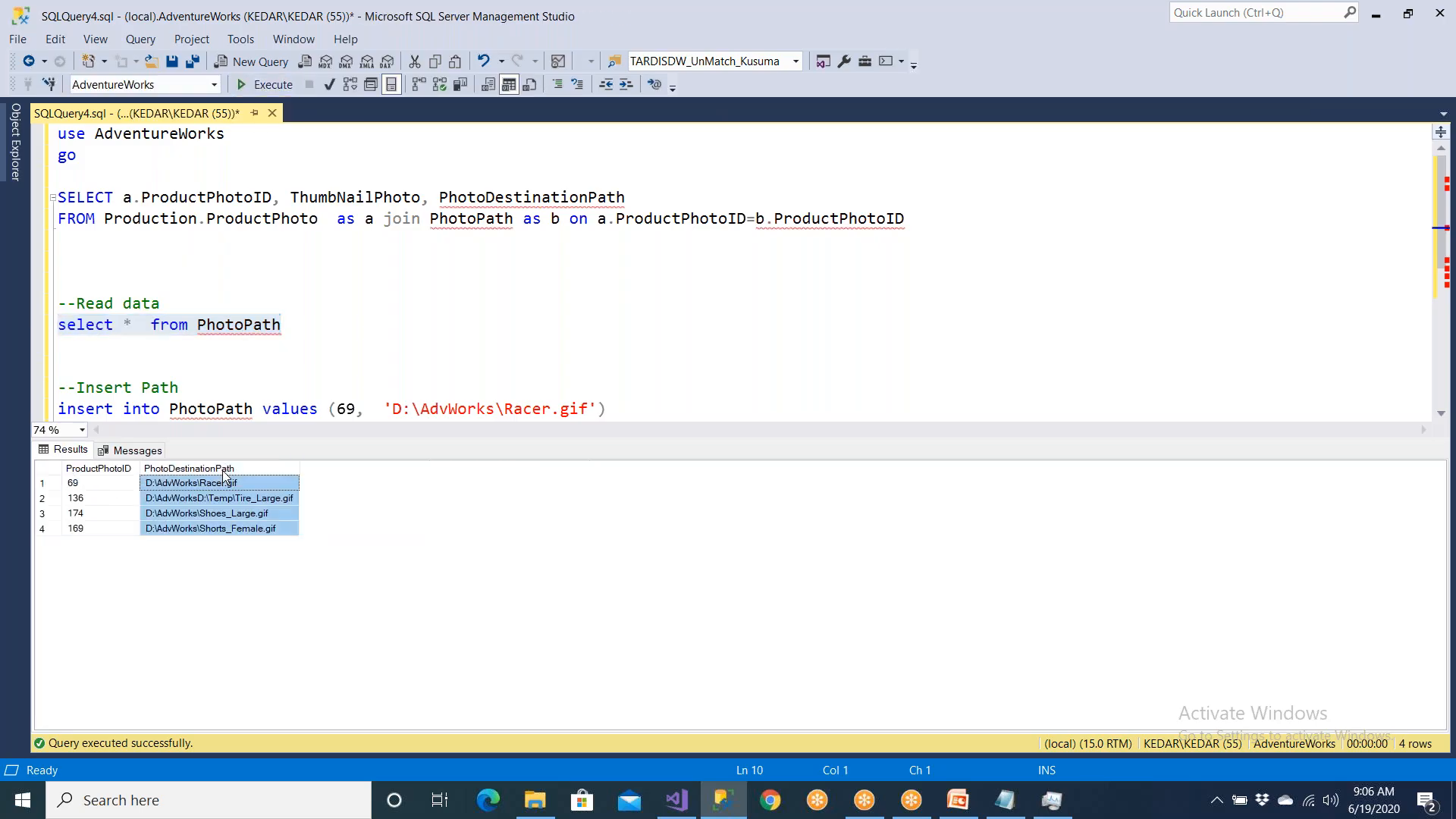
pyautogui.click(118, 470)
# - Copy the whole ProductPhoto and PhotoPath join query and switch to Visual Studio
pyautogui.click(157, 219)
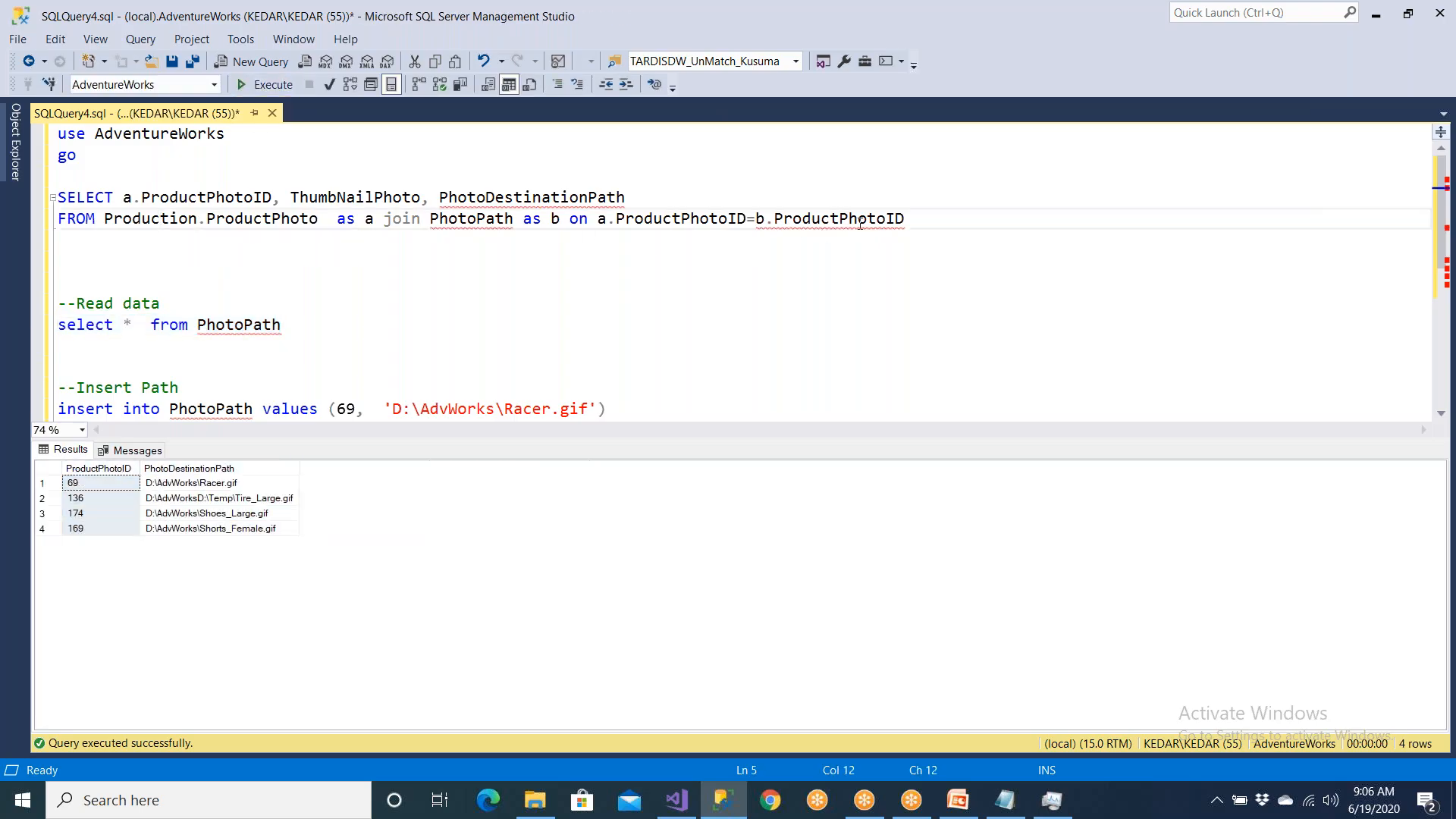
pyautogui.moveTo(925, 220); pyautogui.dragTo(58, 197)
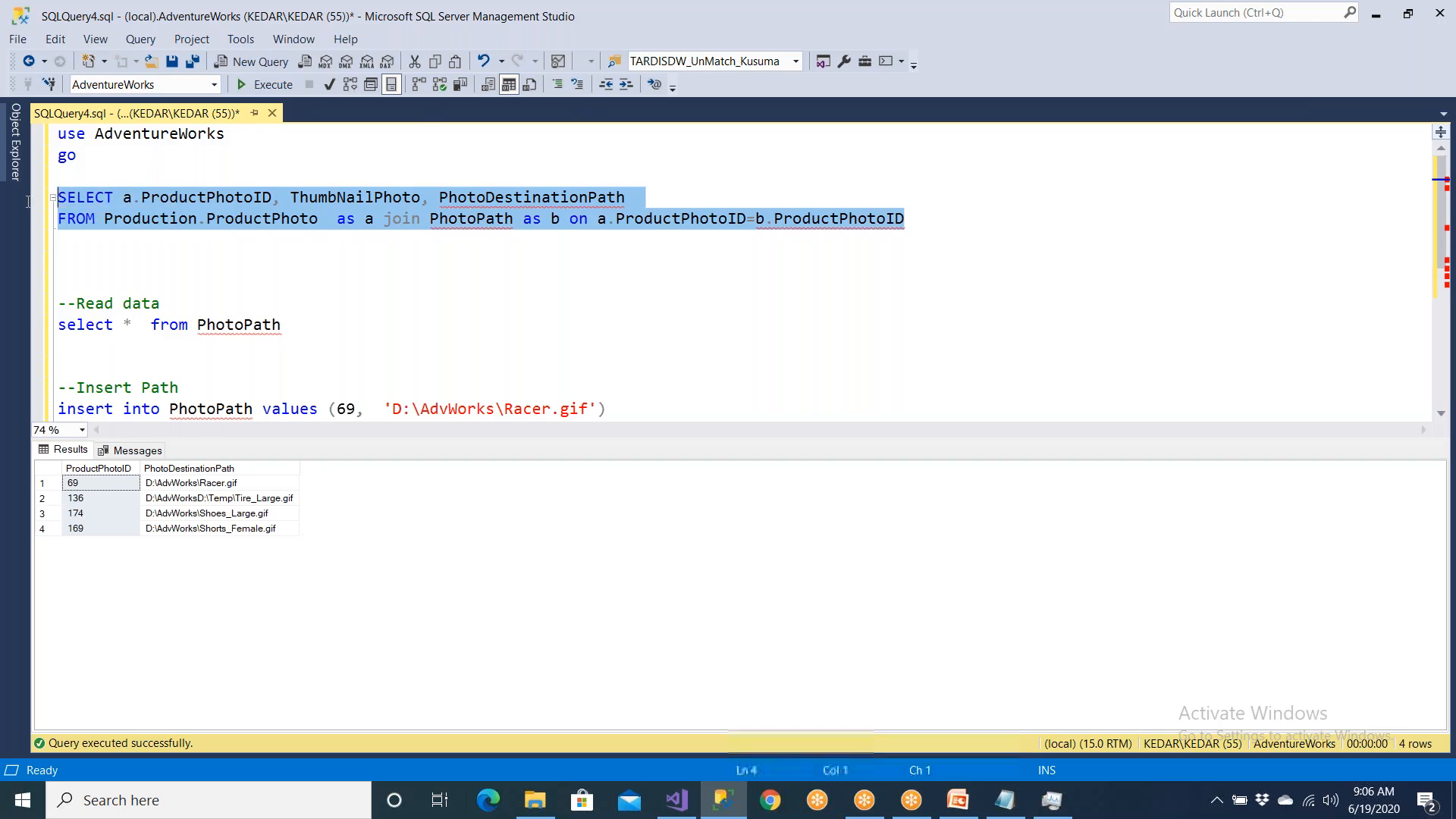
pyautogui.rightClick(139, 219)
pyautogui.click(185, 247)
pyautogui.click(677, 802)
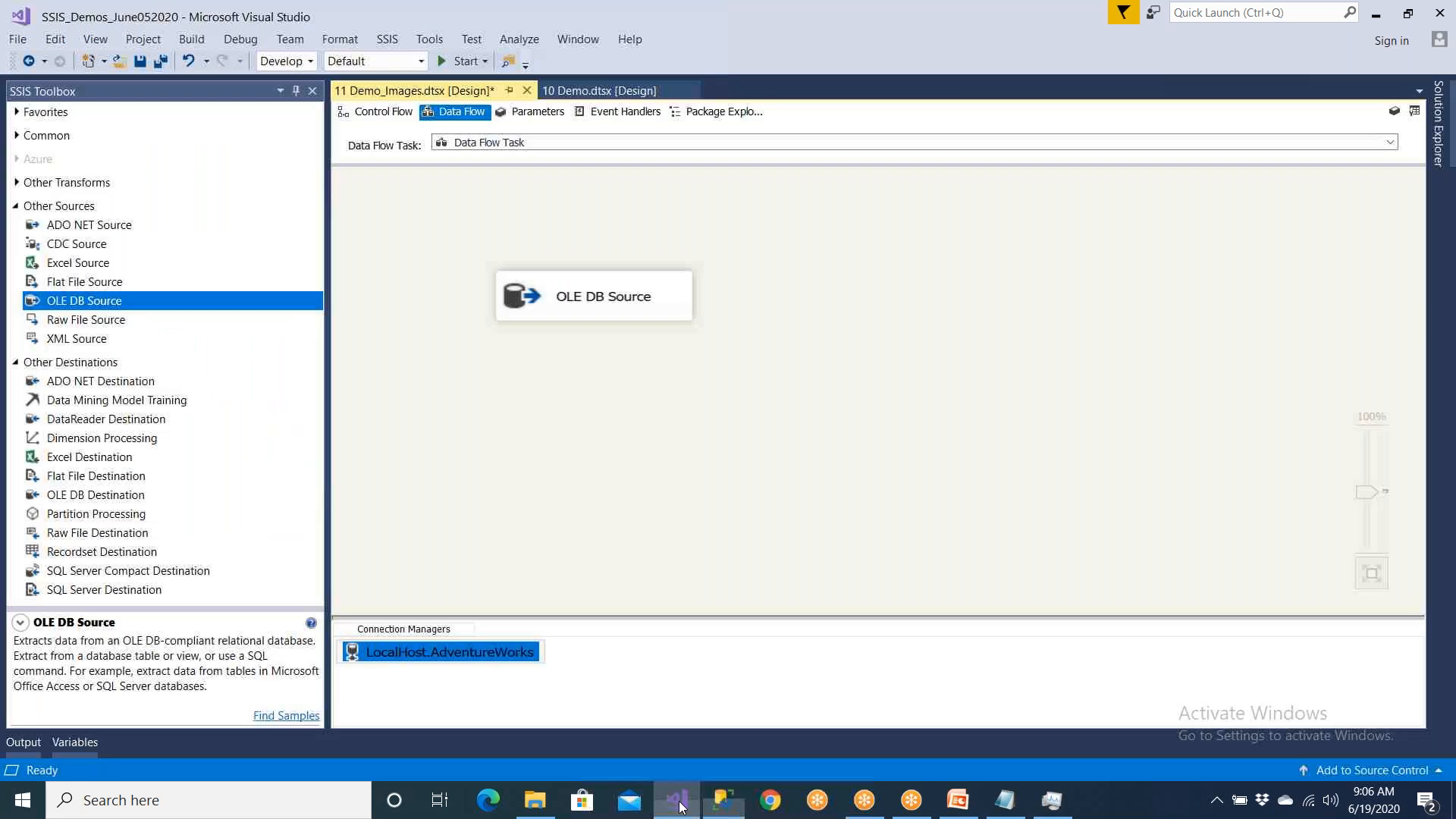
# - Set the OLE DB Source's data access mode to SQL command and paste the join query as its command text
pyautogui.doubleClick(596, 297)
pyautogui.click(728, 337)
pyautogui.click(606, 390)
pyautogui.click(593, 442)
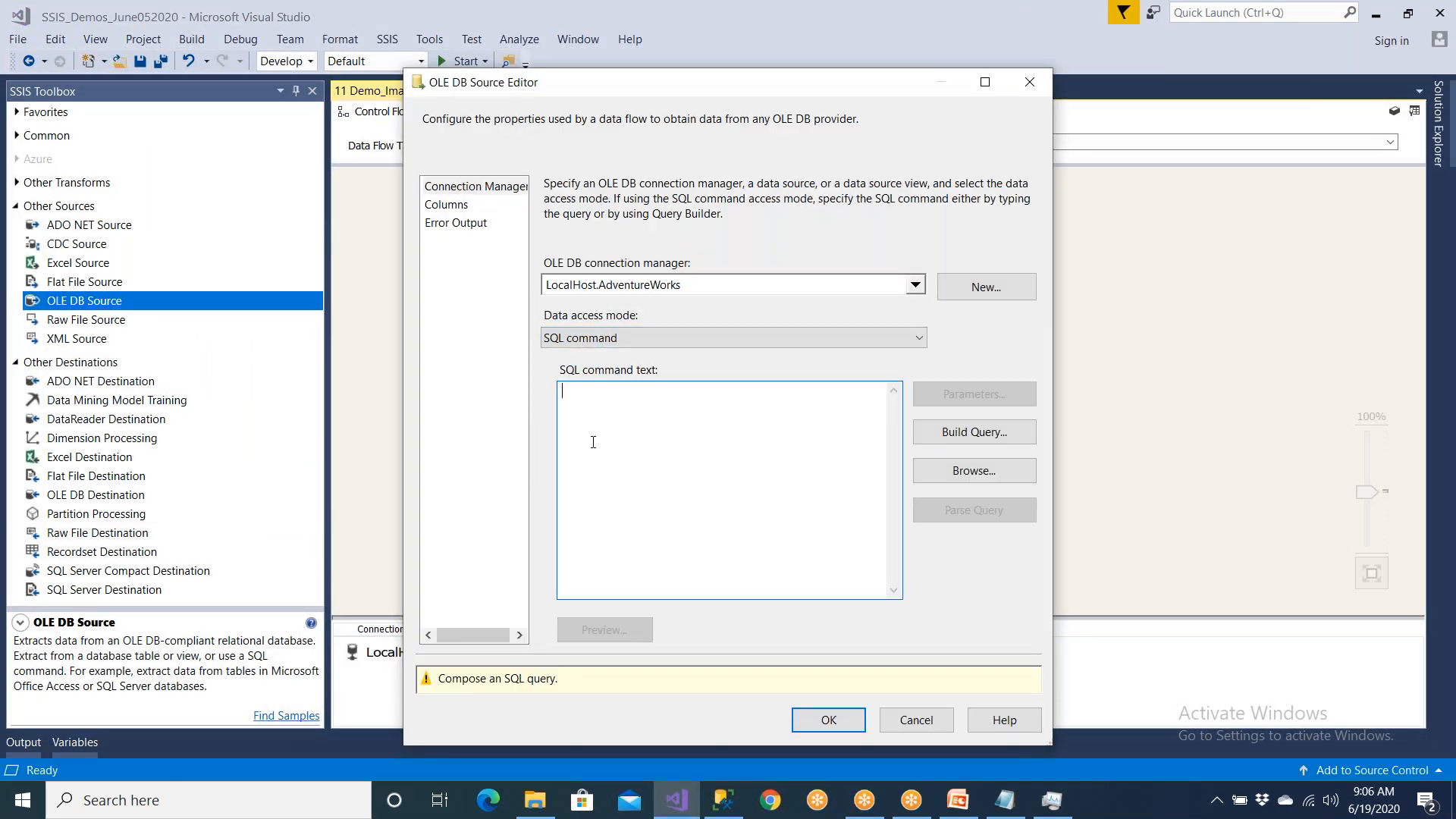
pyautogui.hotkey('ctrl', 'v')
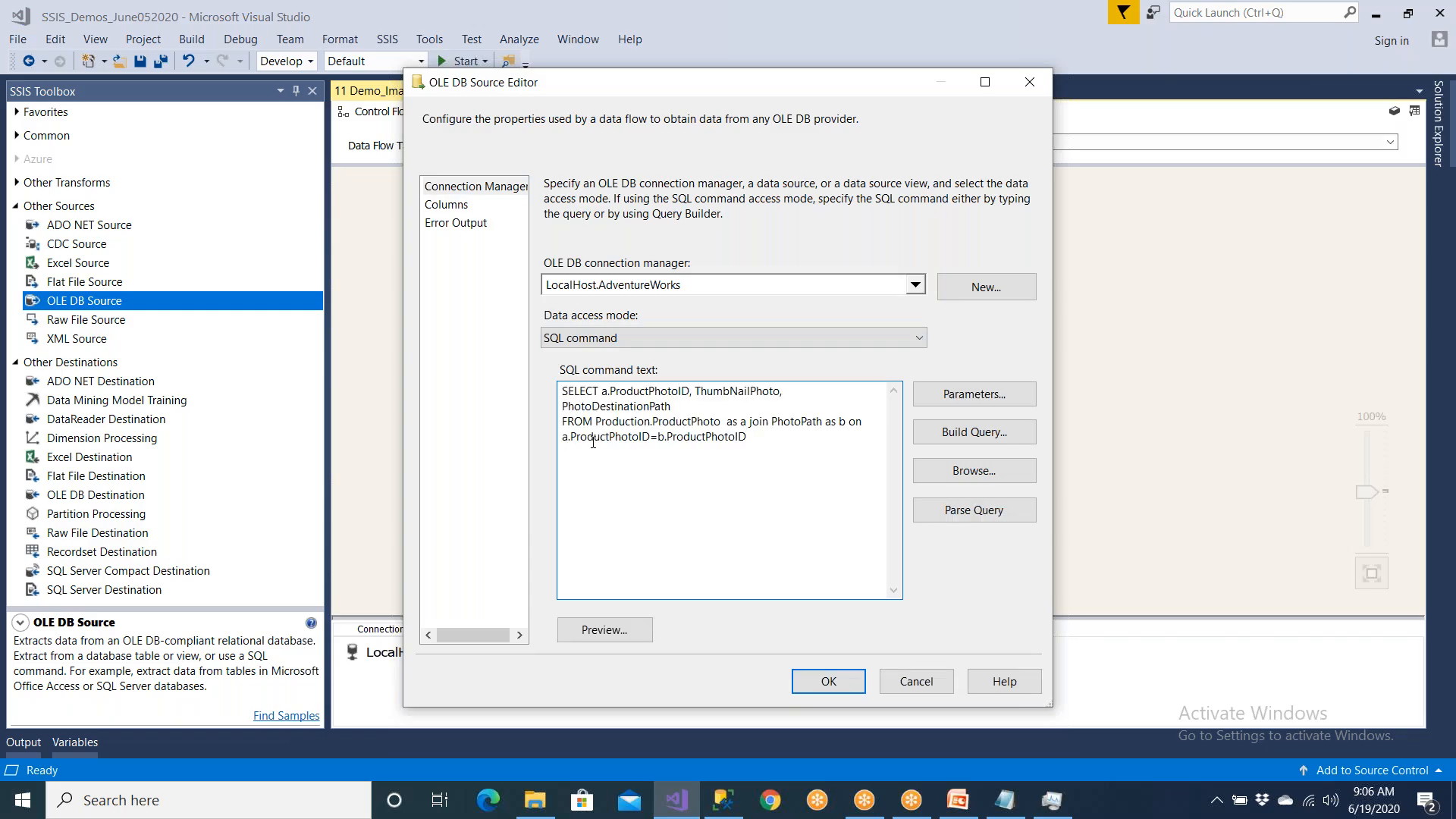
# - Preview the source query's rows with full destination paths, then check the output columns and confirm the OLE DB Source
pyautogui.click(603, 630)
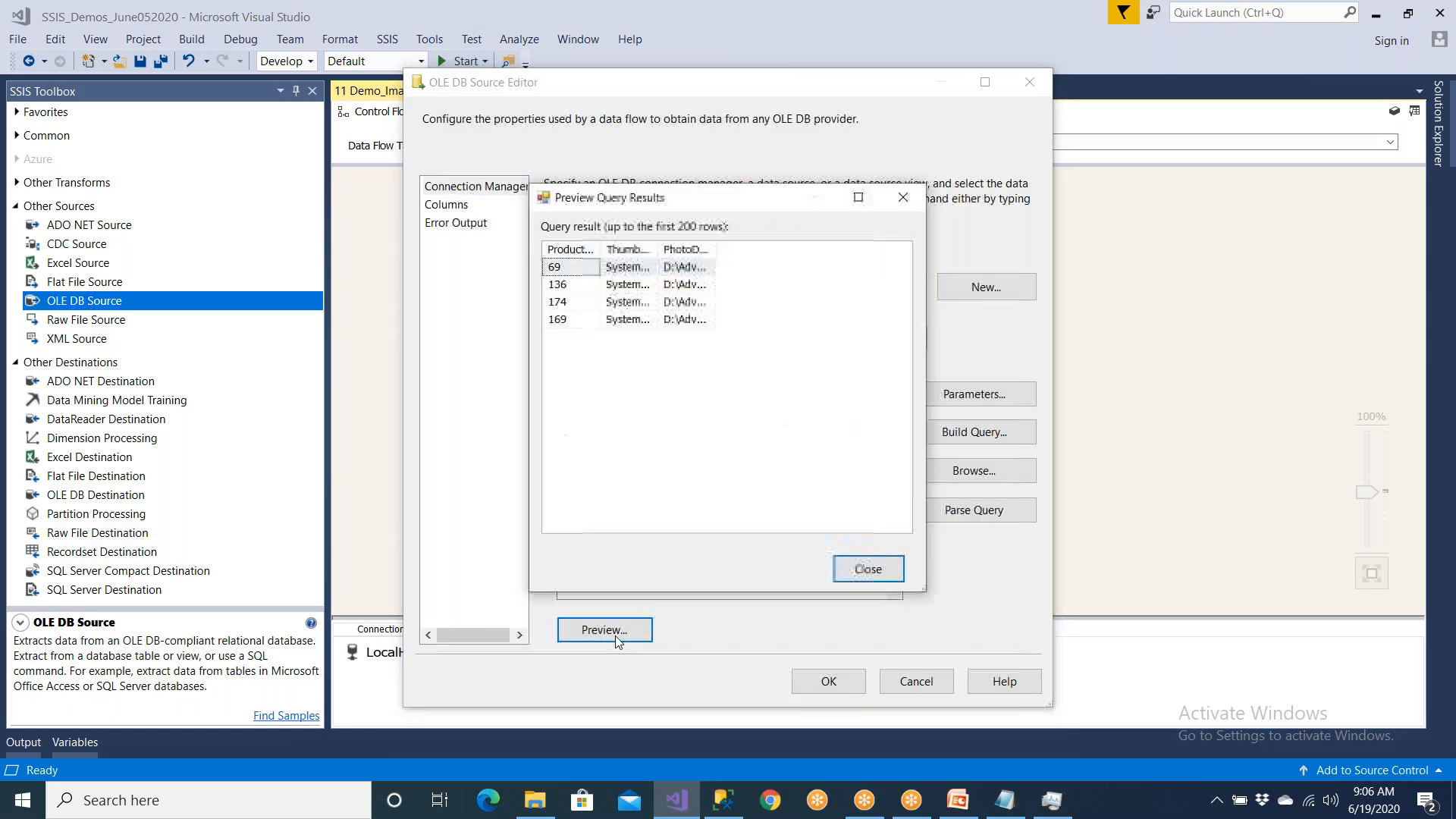
pyautogui.click(641, 256)
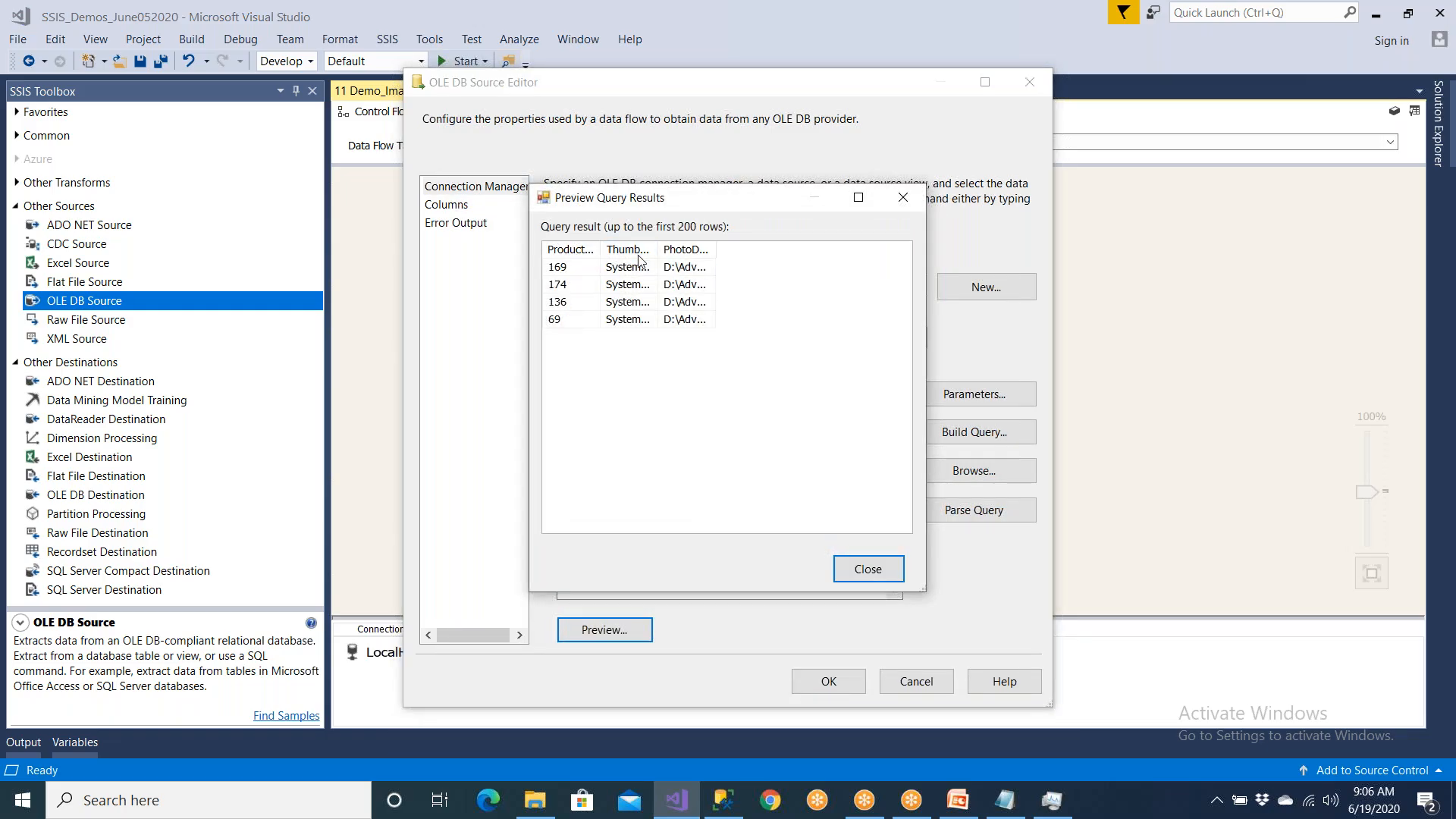
pyautogui.moveTo(717, 248); pyautogui.dragTo(880, 247)
pyautogui.click(835, 248)
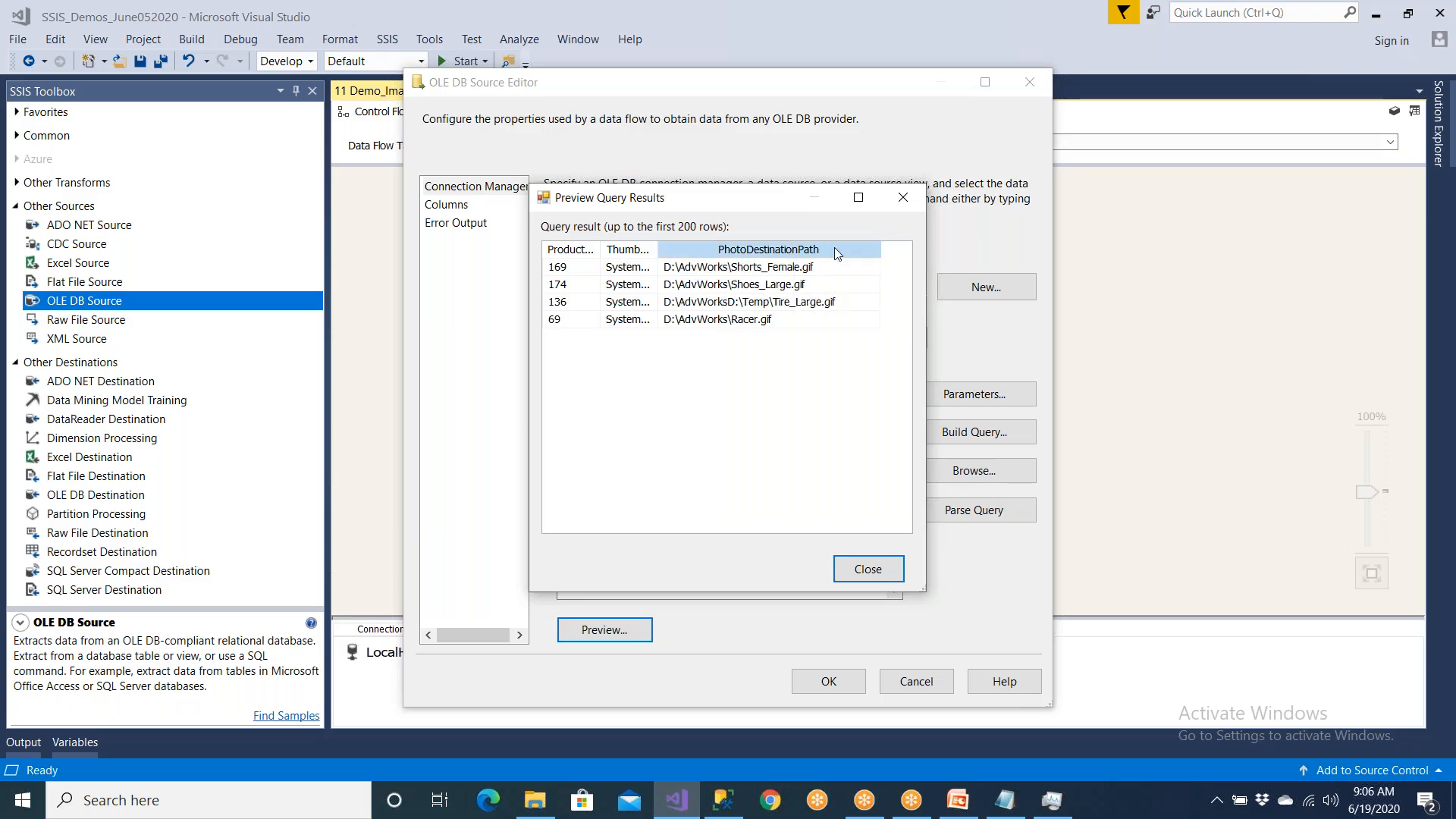
pyautogui.click(800, 272)
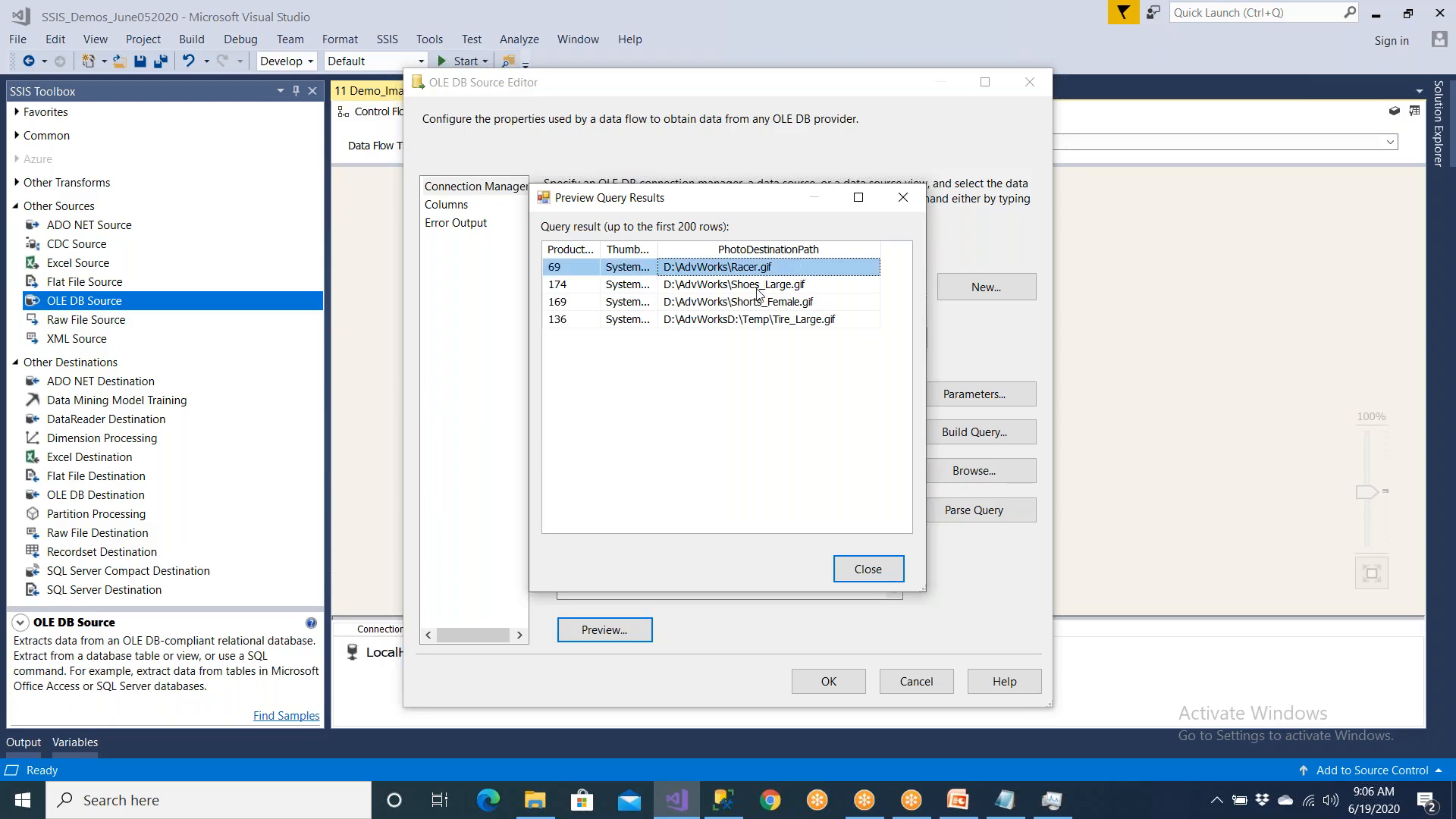
pyautogui.click(868, 569)
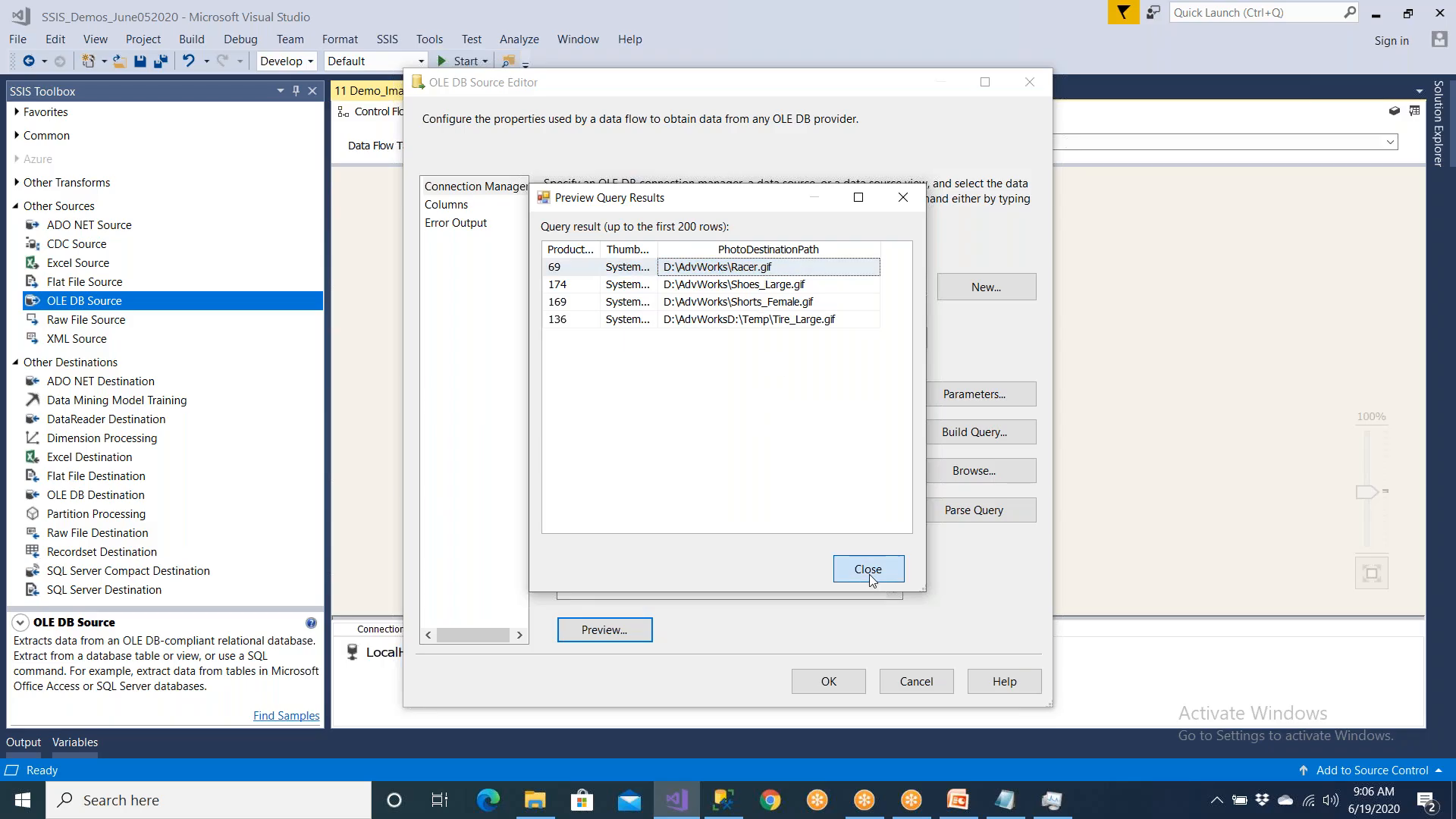
pyautogui.click(446, 204)
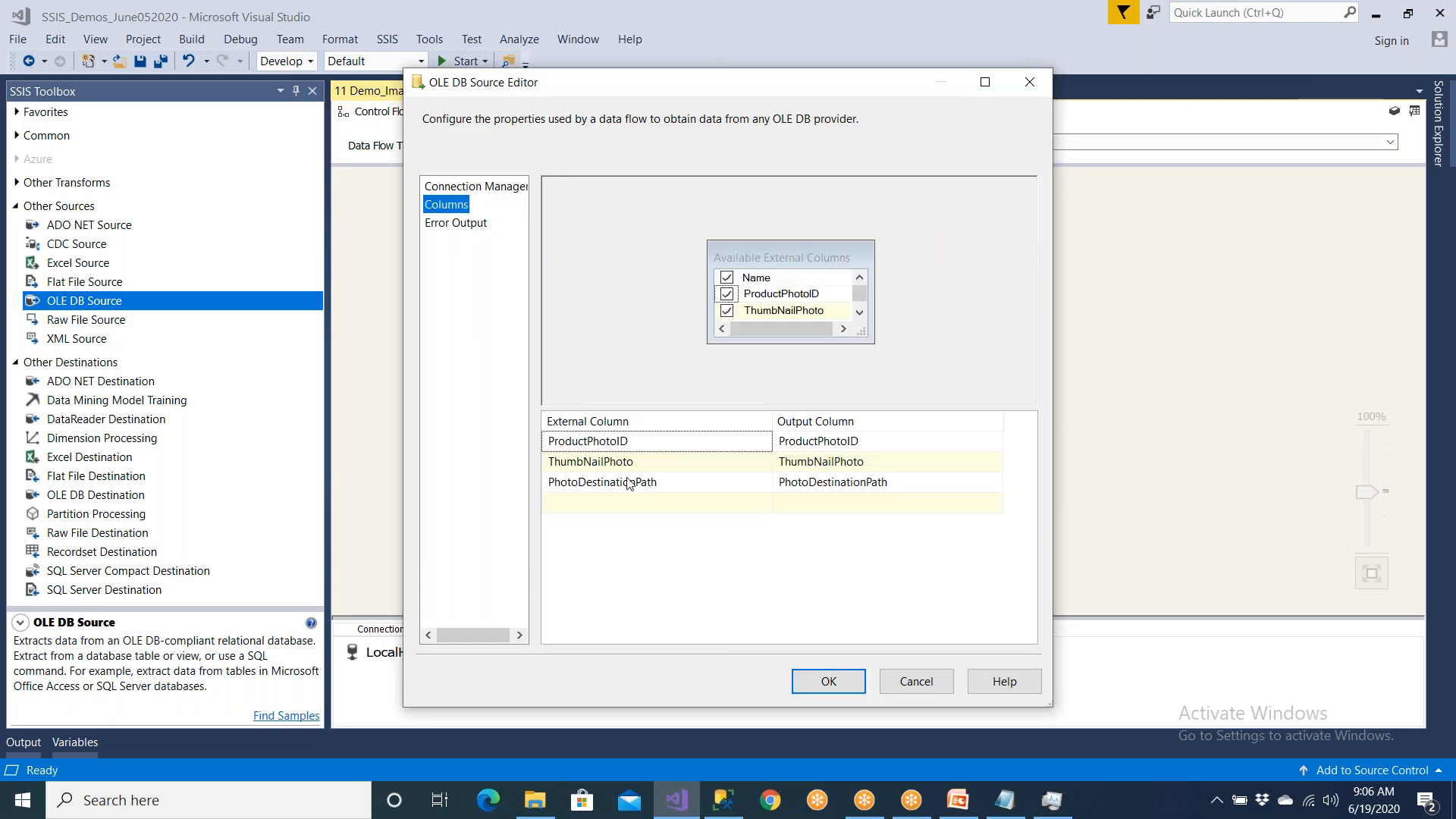
pyautogui.click(828, 684)
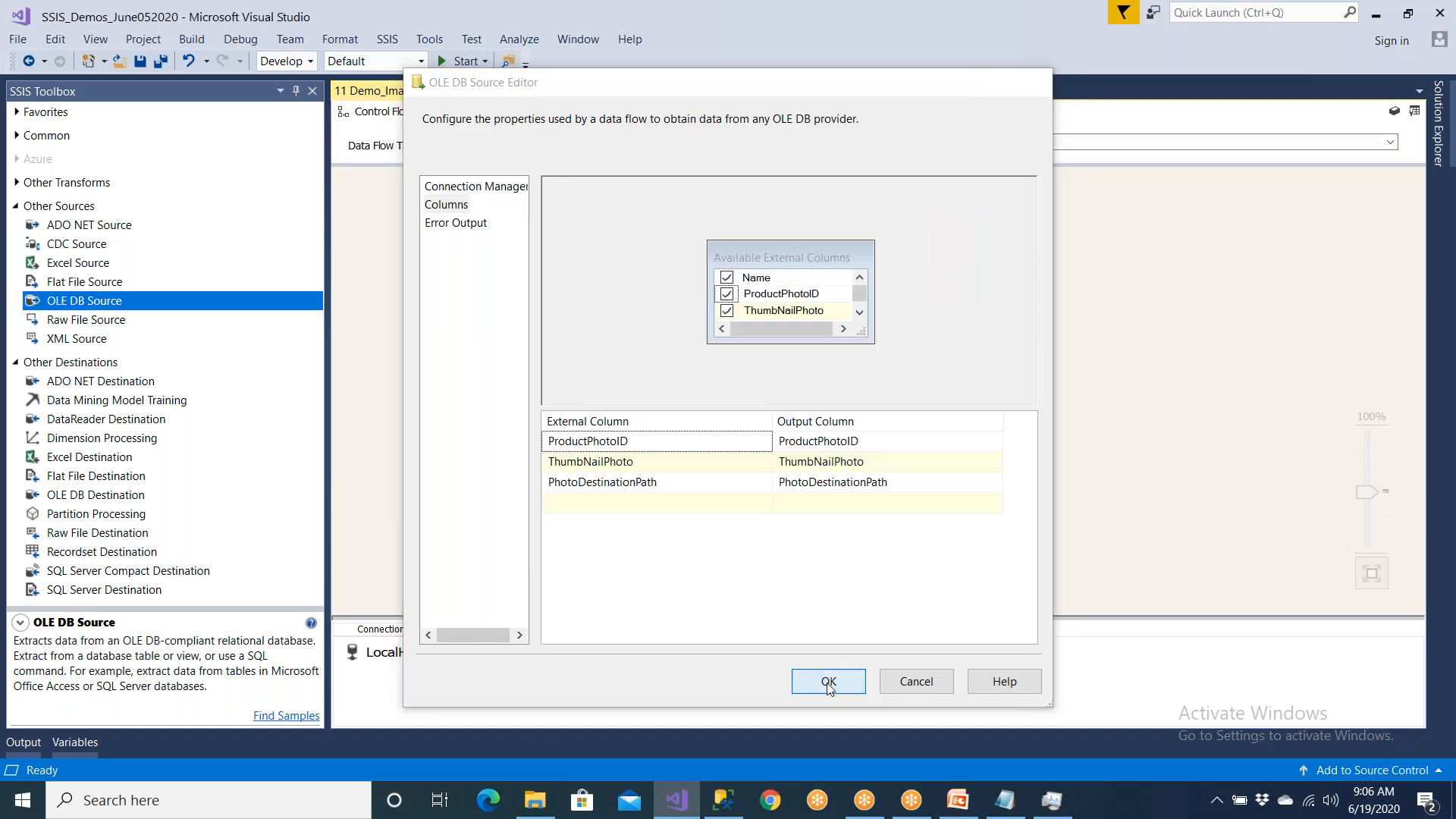
# - Check the data flow layout on the Export Column demo slide in PowerPoint and return to Visual Studio
pyautogui.click(958, 803)
pyautogui.hotkey('shift', 'F5')
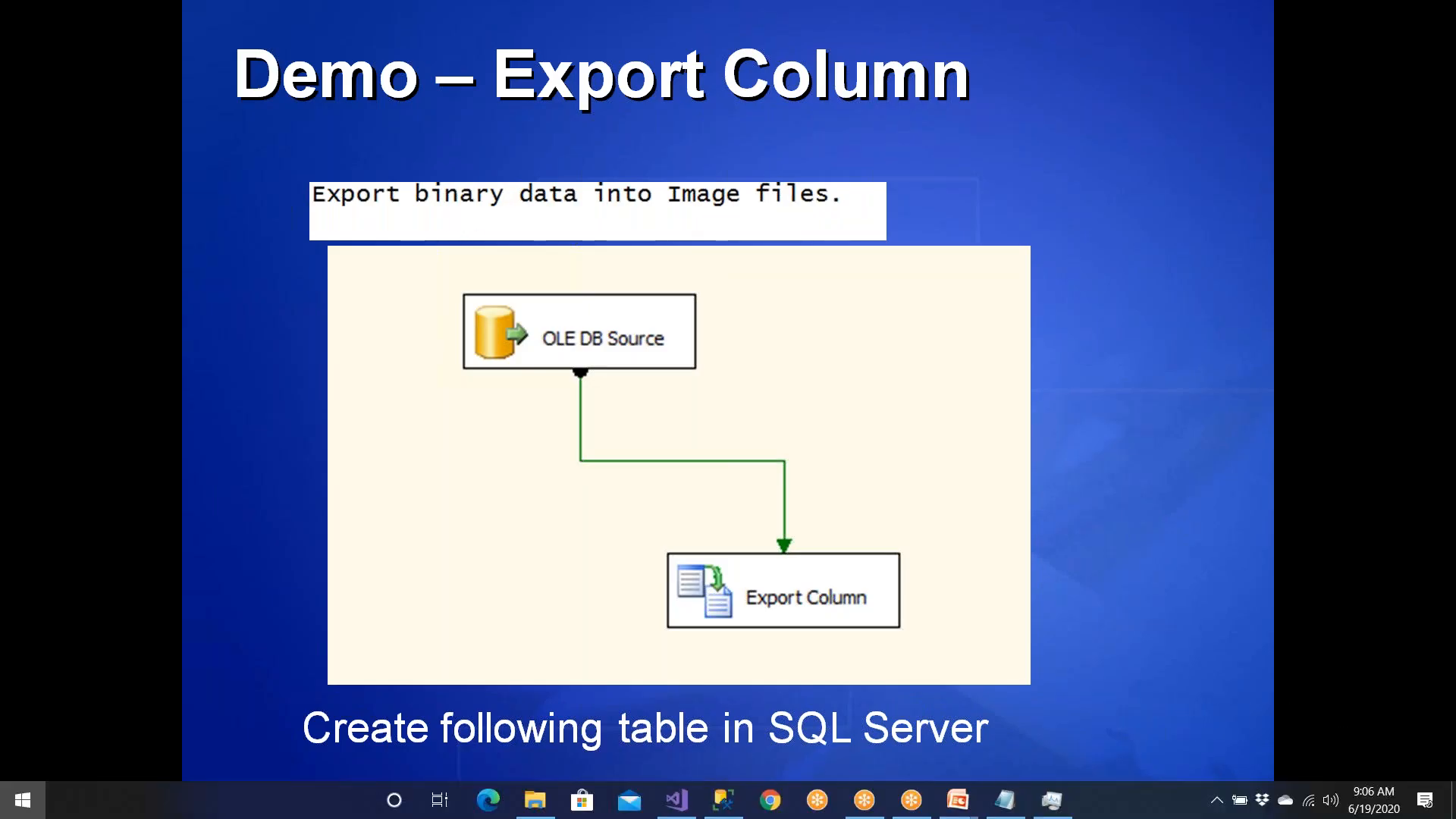
pyautogui.click(676, 800)
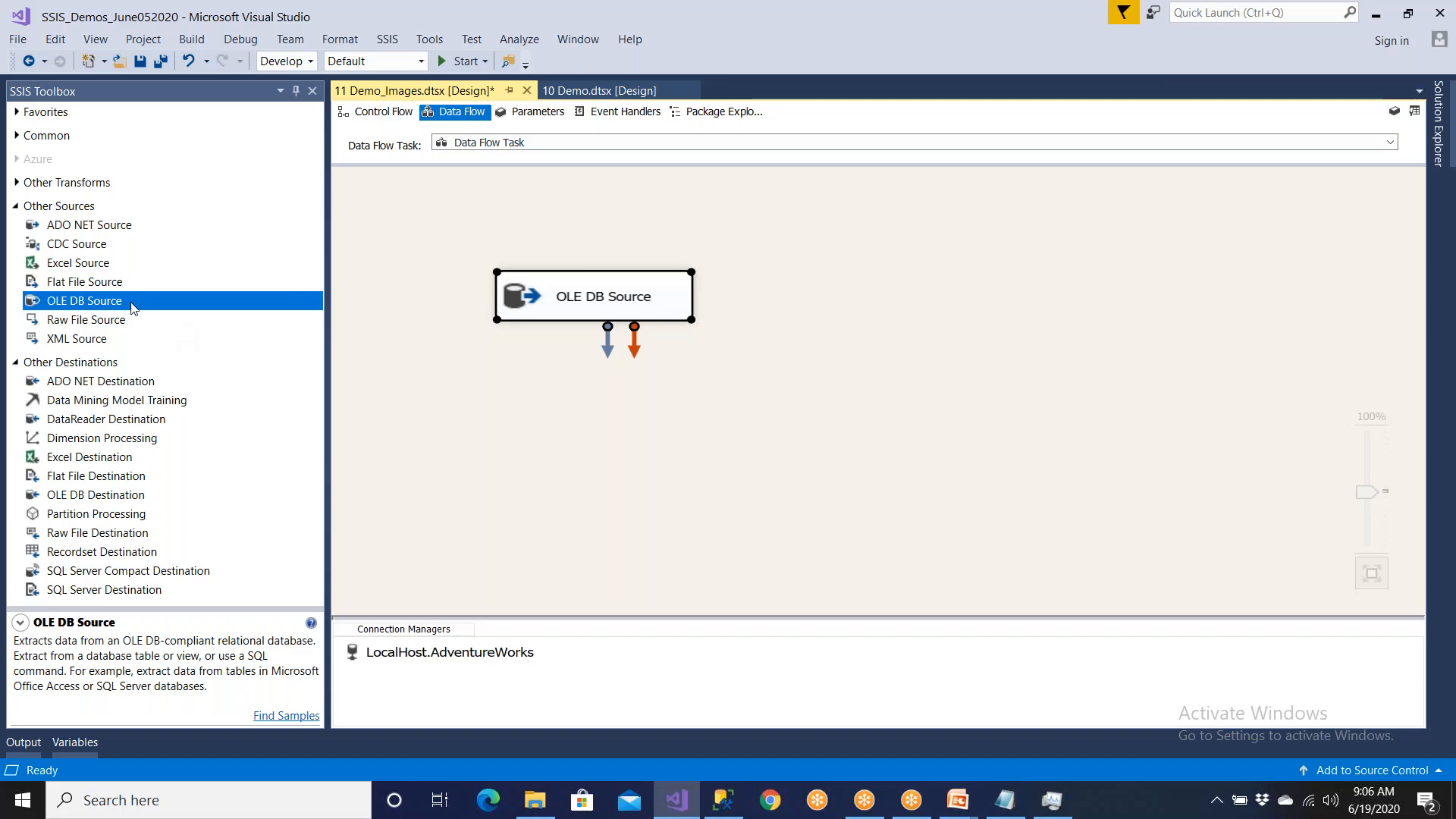
# - Add an Export Column transformation below the OLE DB Source and connect the source's output to it
pyautogui.click(17, 206)
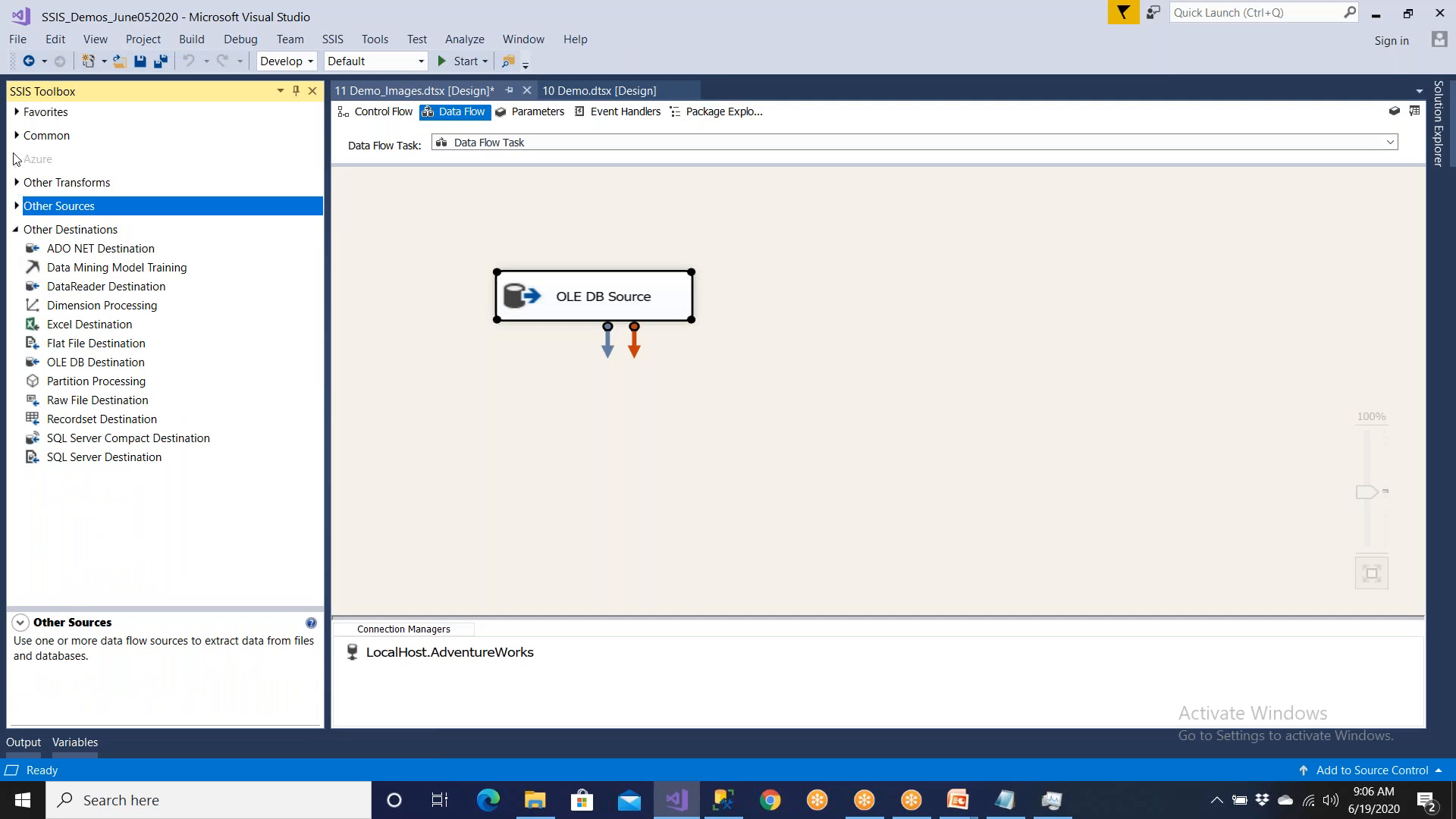
pyautogui.click(17, 183)
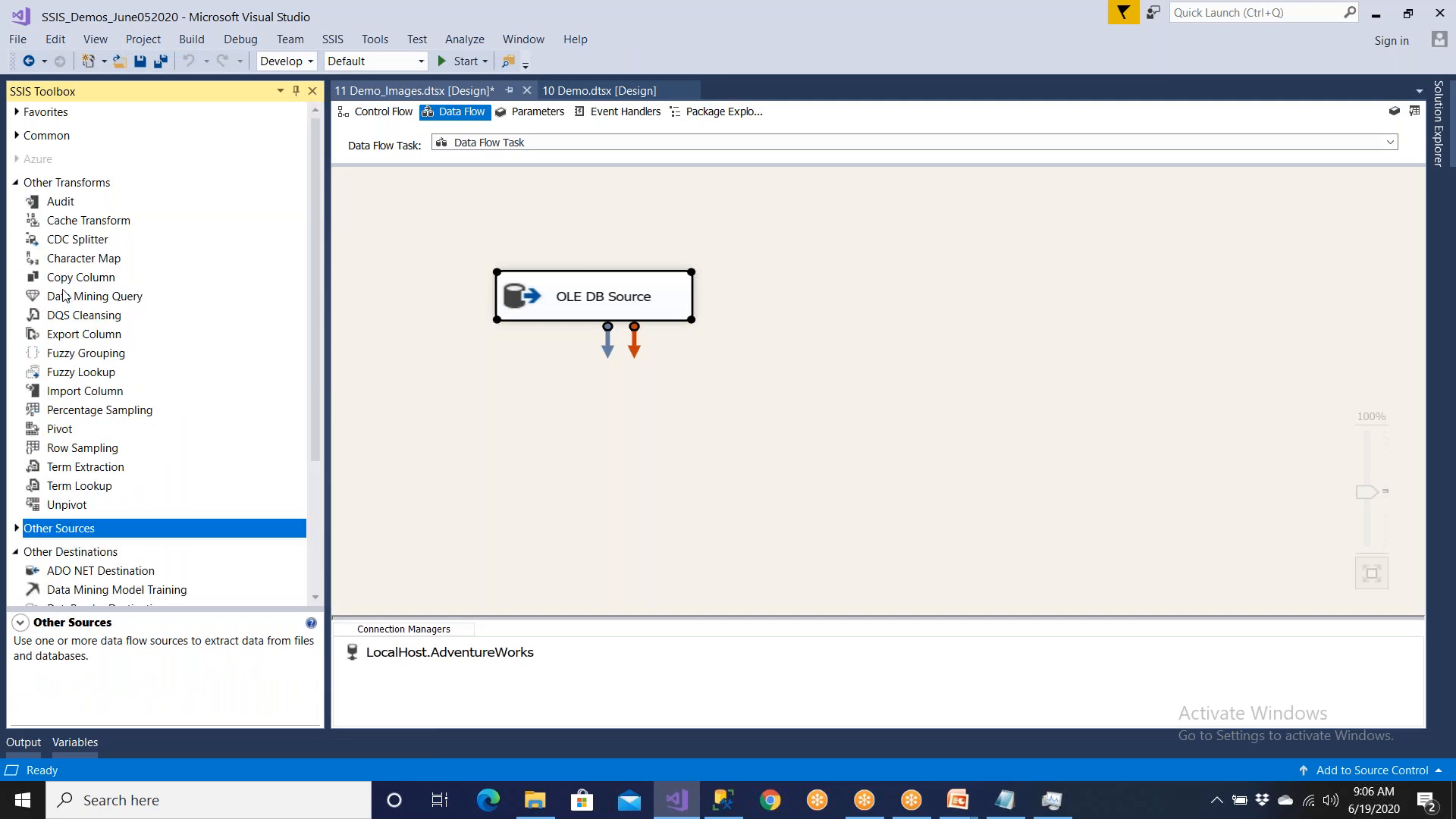
pyautogui.click(83, 392)
pyautogui.click(91, 341)
pyautogui.moveTo(91, 341); pyautogui.dragTo(611, 434)
pyautogui.moveTo(605, 338); pyautogui.dragTo(706, 453)
# - Configure the Export Column transformation with ThumbNailPhoto as extract column and PhotoDestinationPath as file path column
pyautogui.click(745, 458)
pyautogui.doubleClick(746, 458)
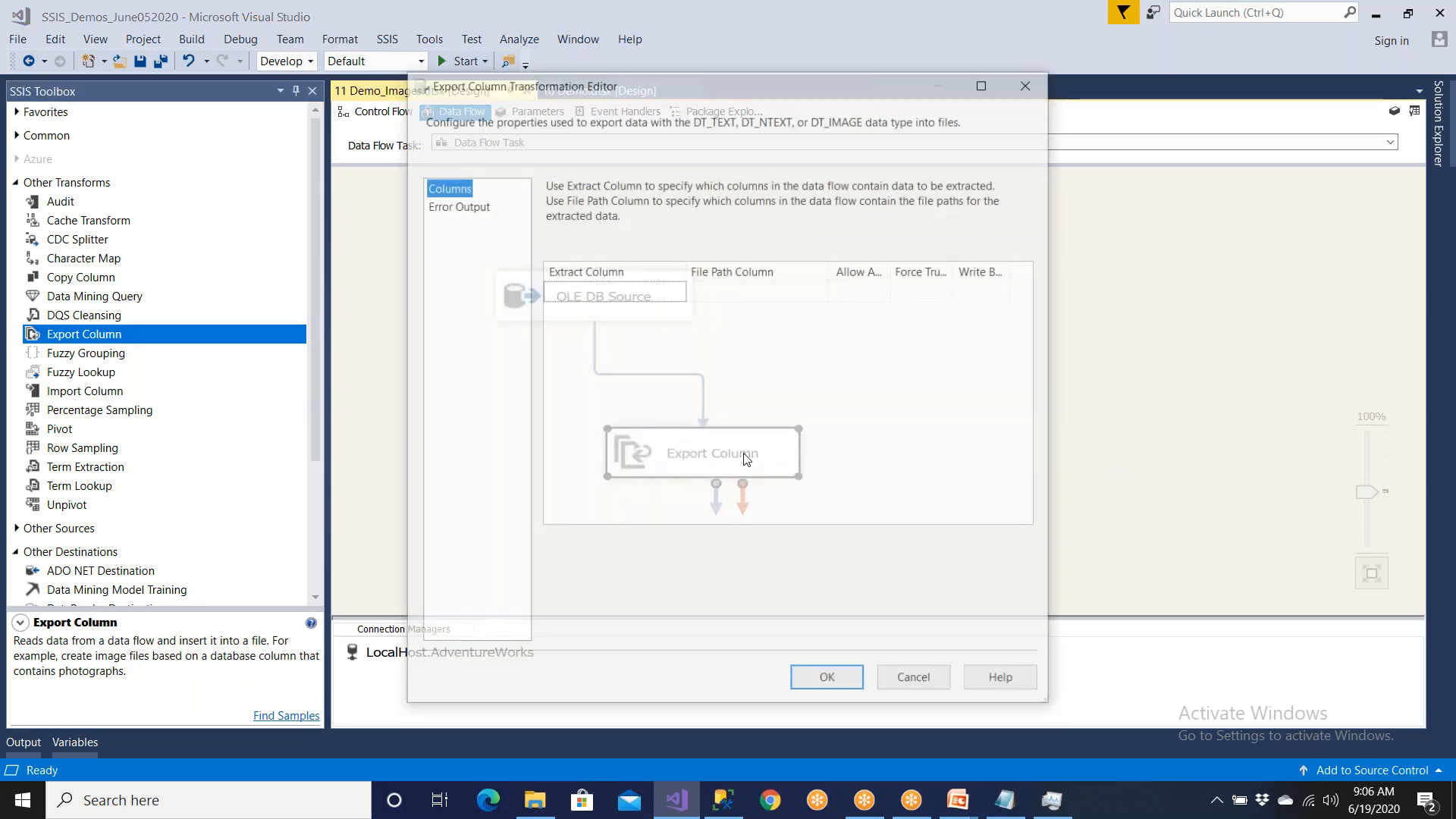
pyautogui.click(665, 296)
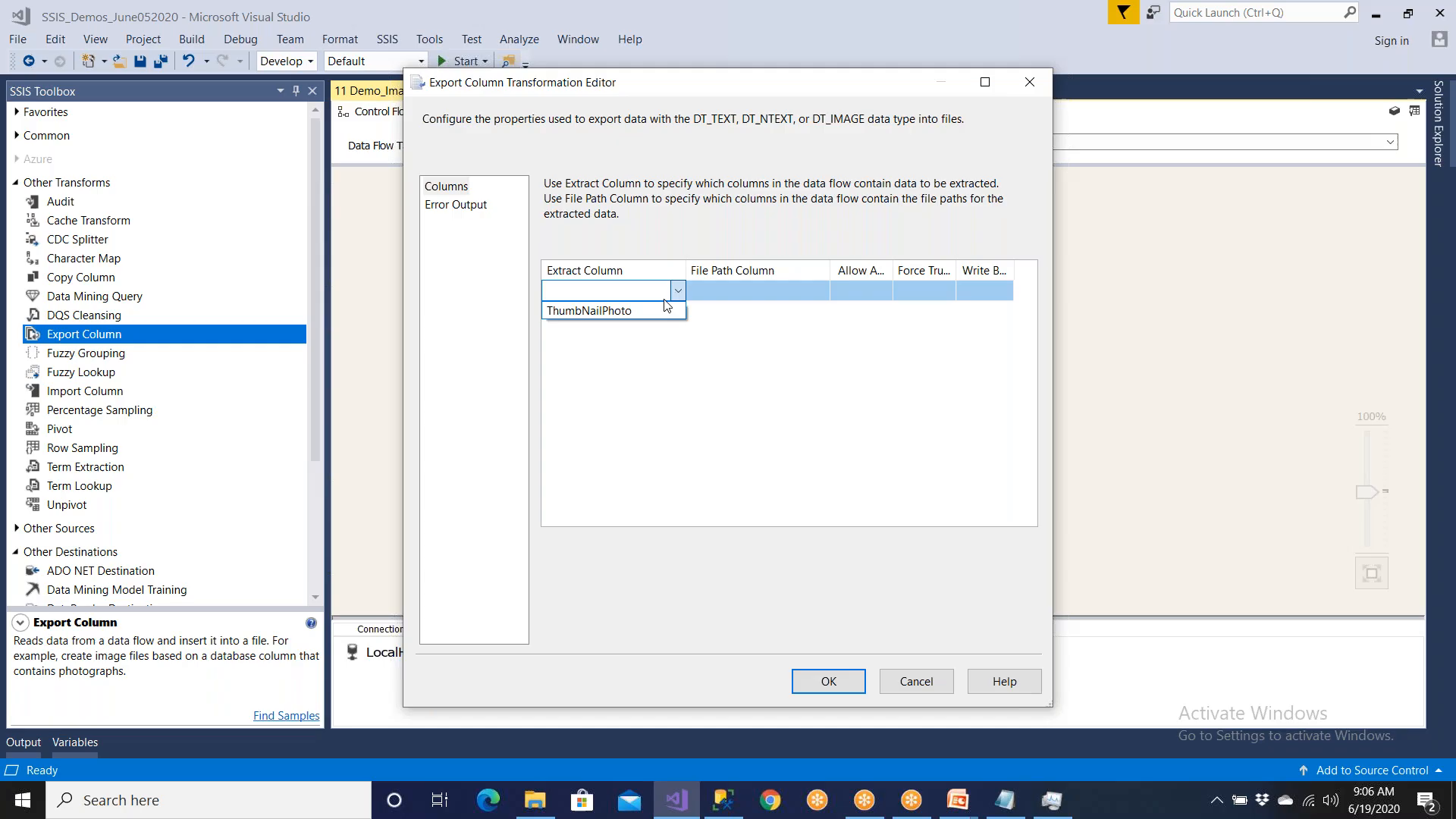
pyautogui.click(665, 313)
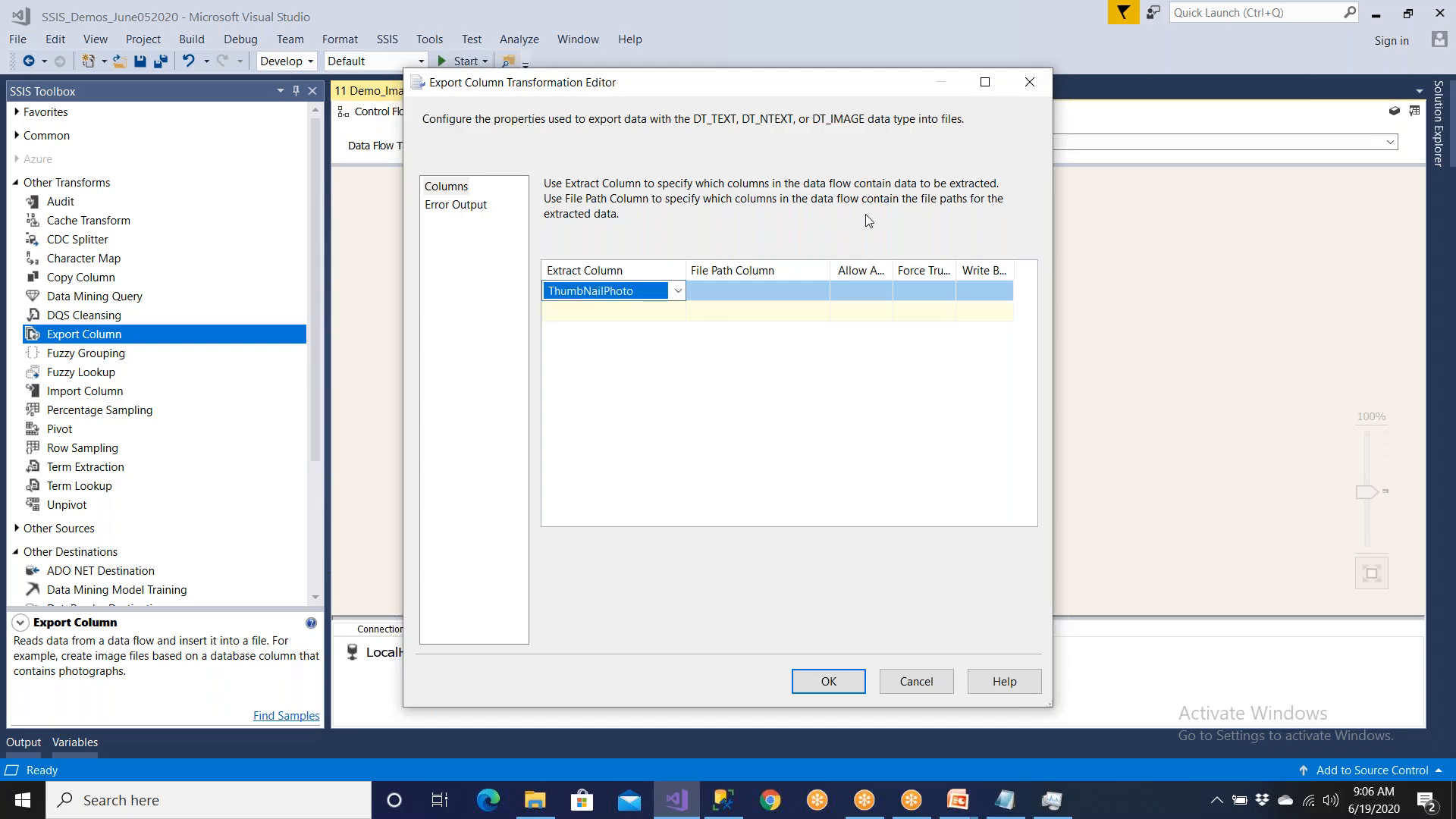
pyautogui.click(988, 88)
pyautogui.click(602, 217)
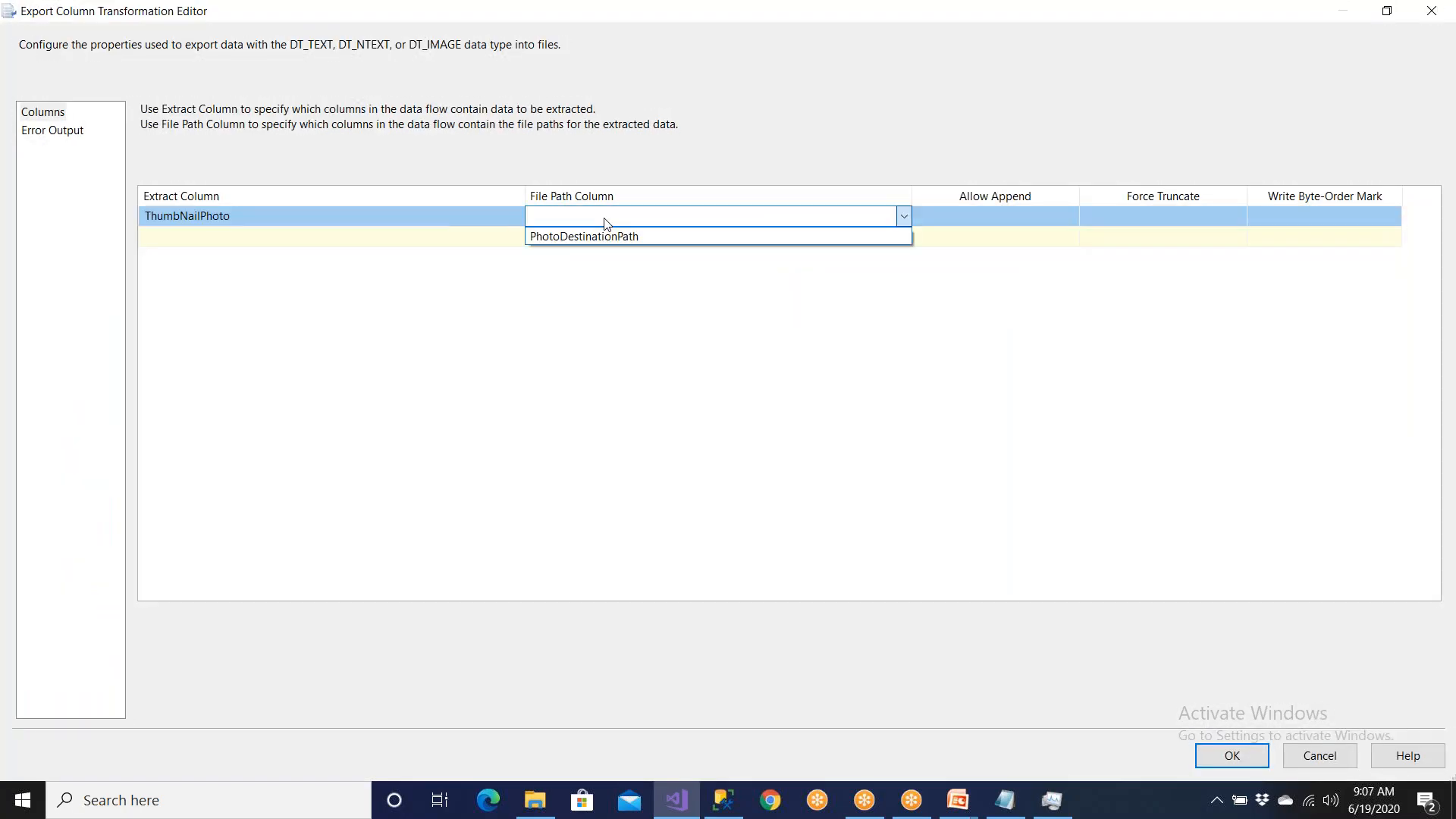
pyautogui.click(598, 236)
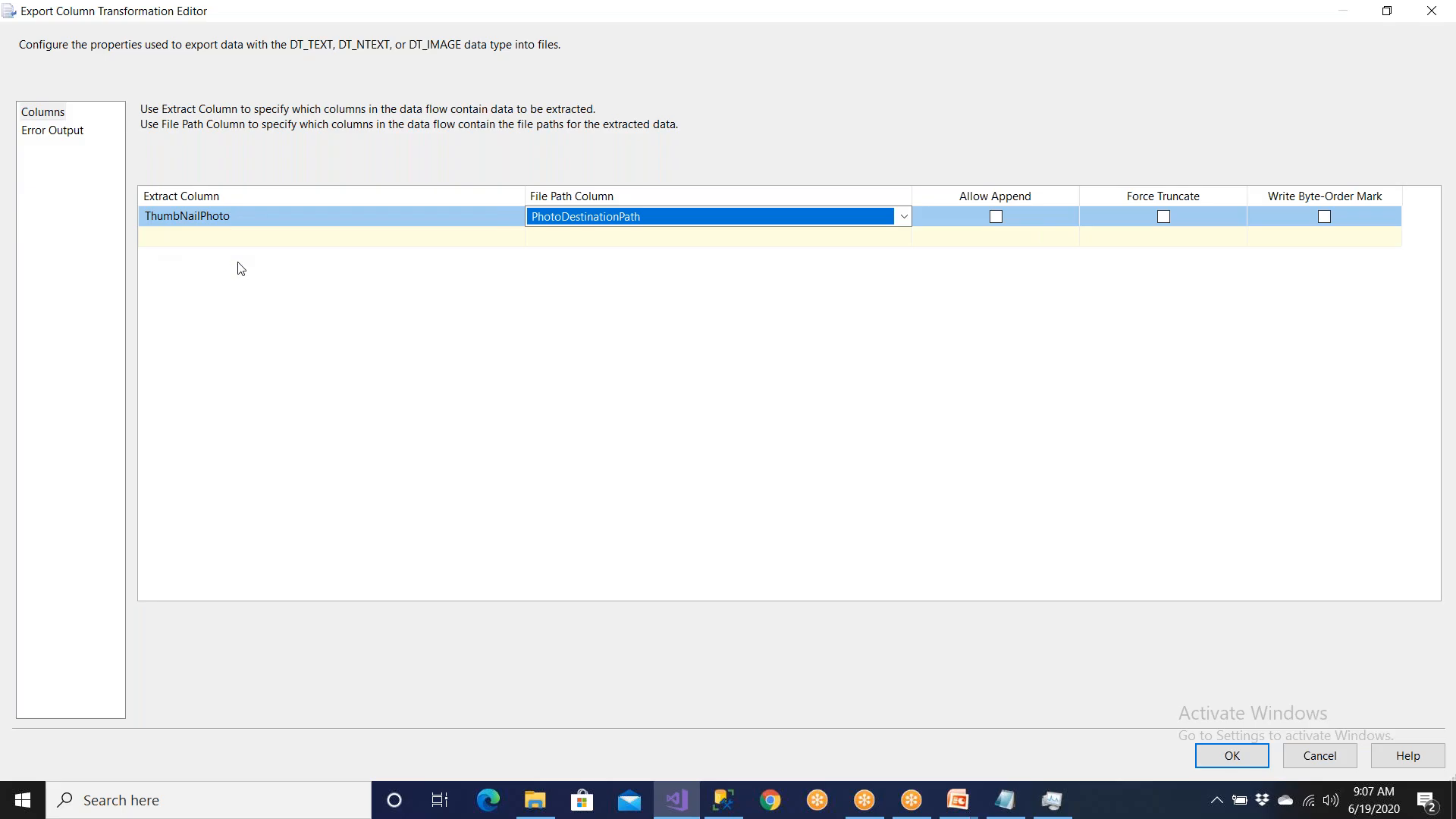
# - Review the selected extract column and the choices available for the file path column
pyautogui.click(250, 218)
pyautogui.click(252, 218)
pyautogui.click(251, 218)
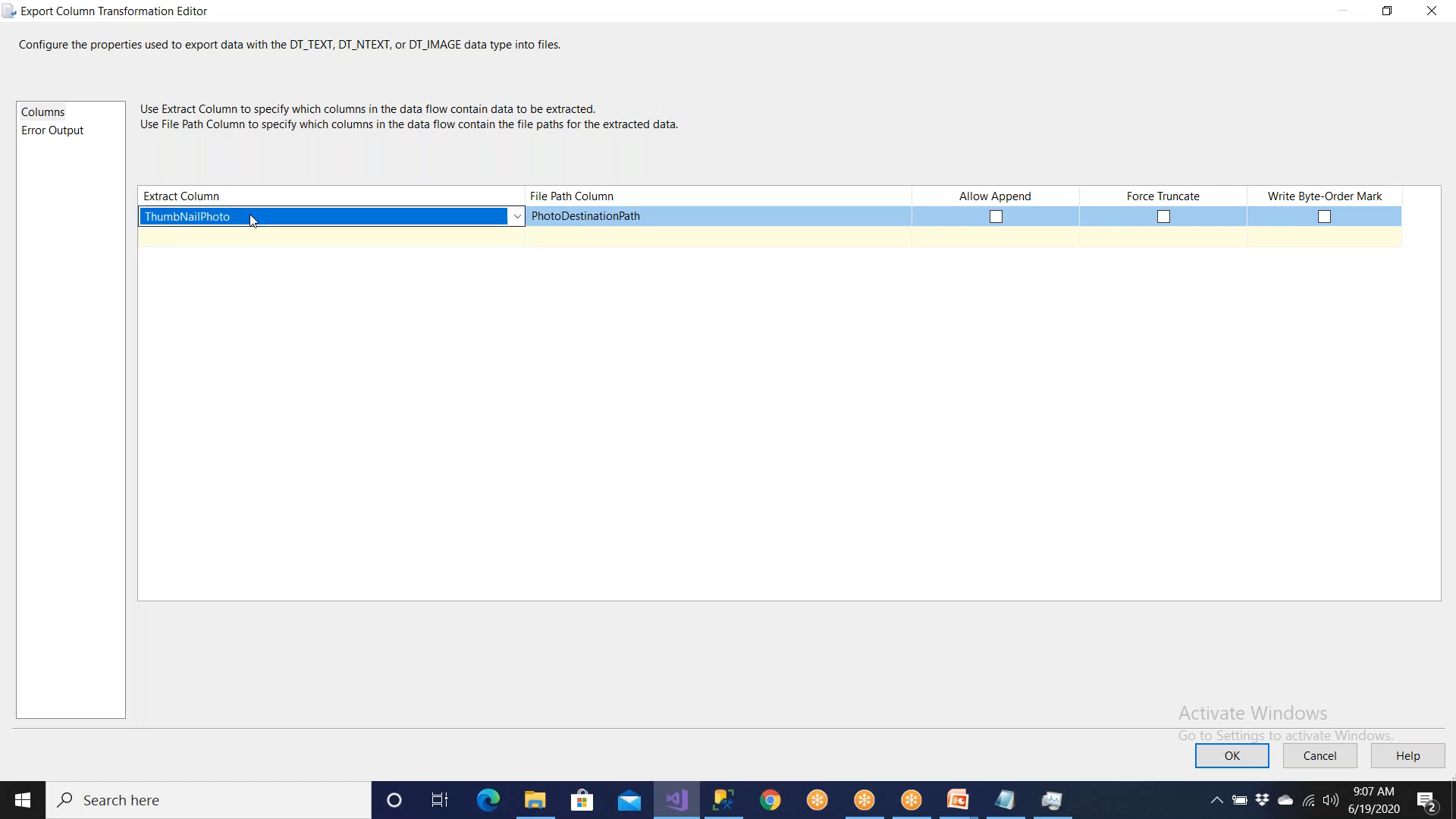
pyautogui.click(674, 216)
pyautogui.click(674, 217)
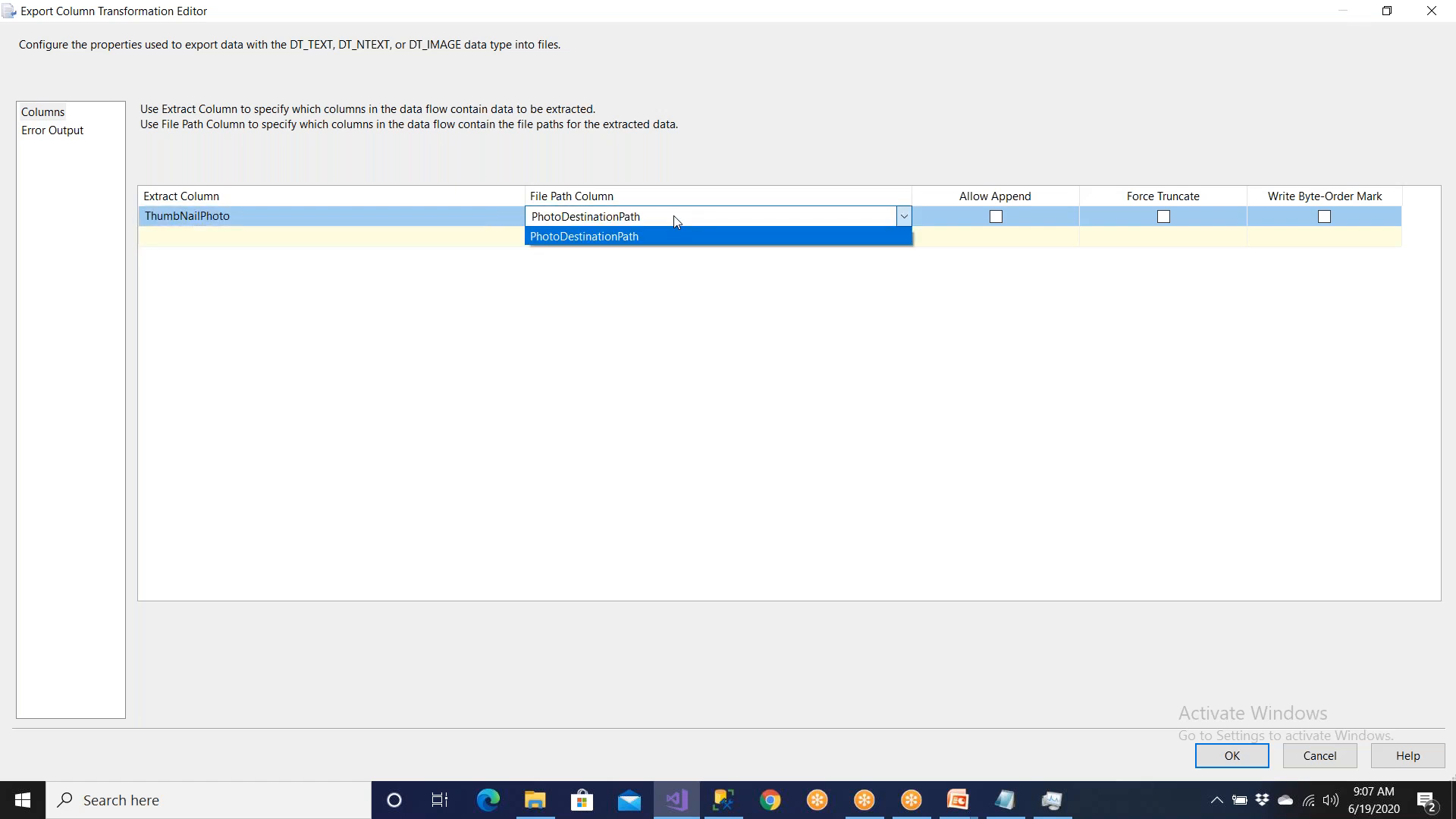
pyautogui.click(674, 216)
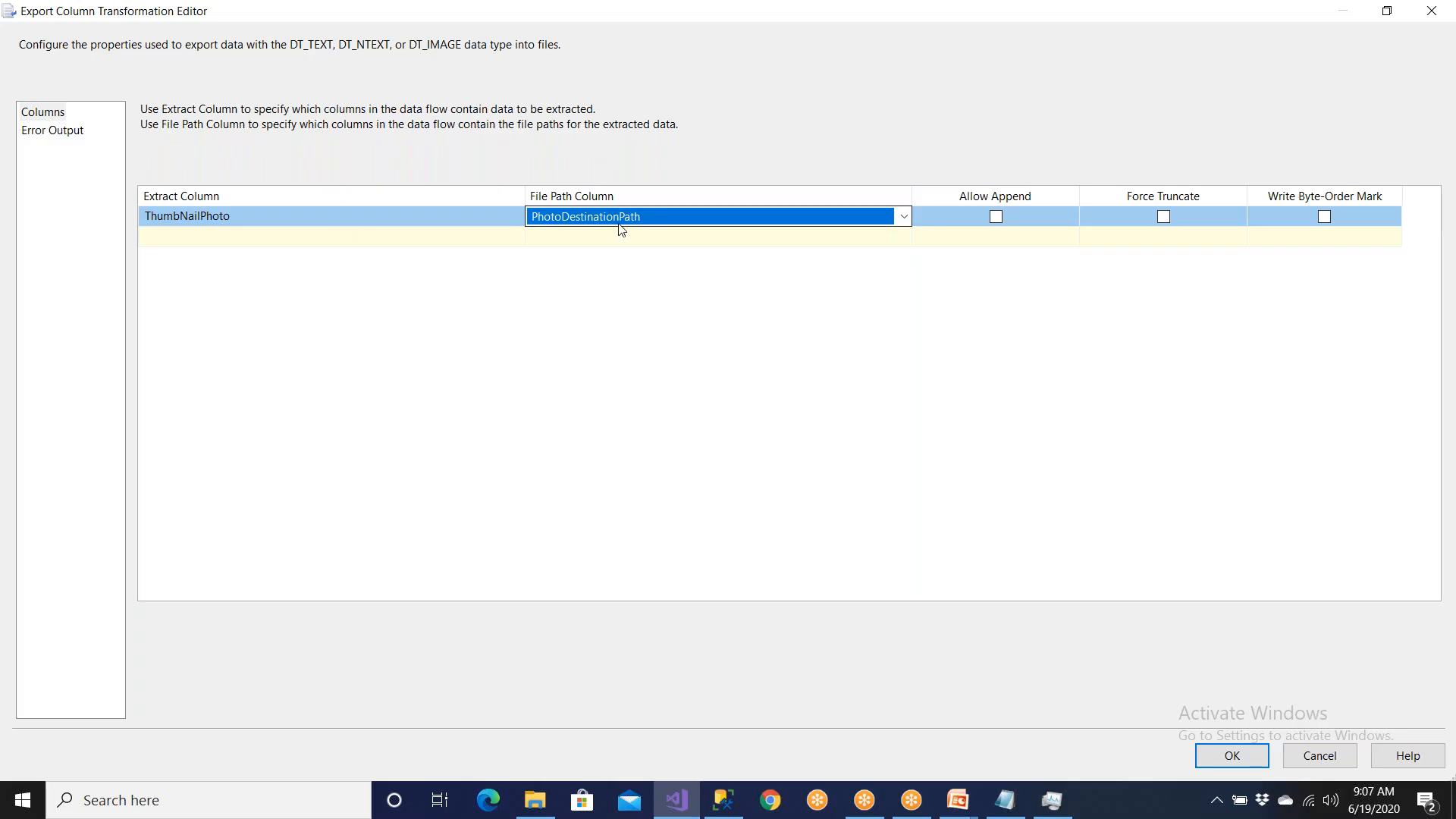
# - Enable Force Truncate for the ThumbNailPhoto export and confirm the Export Column settings
pyautogui.click(1163, 217)
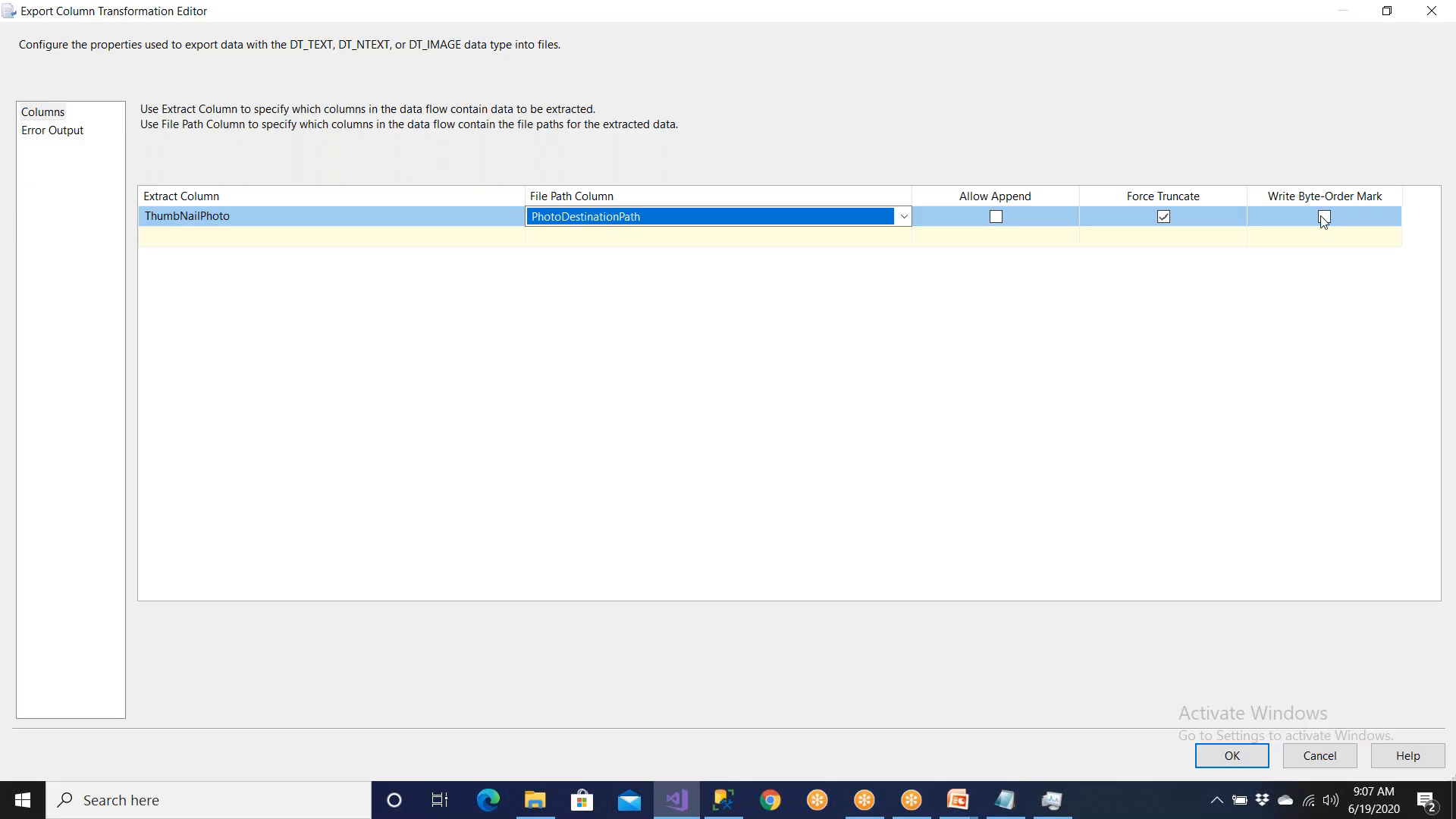
pyautogui.click(996, 217)
pyautogui.click(1232, 756)
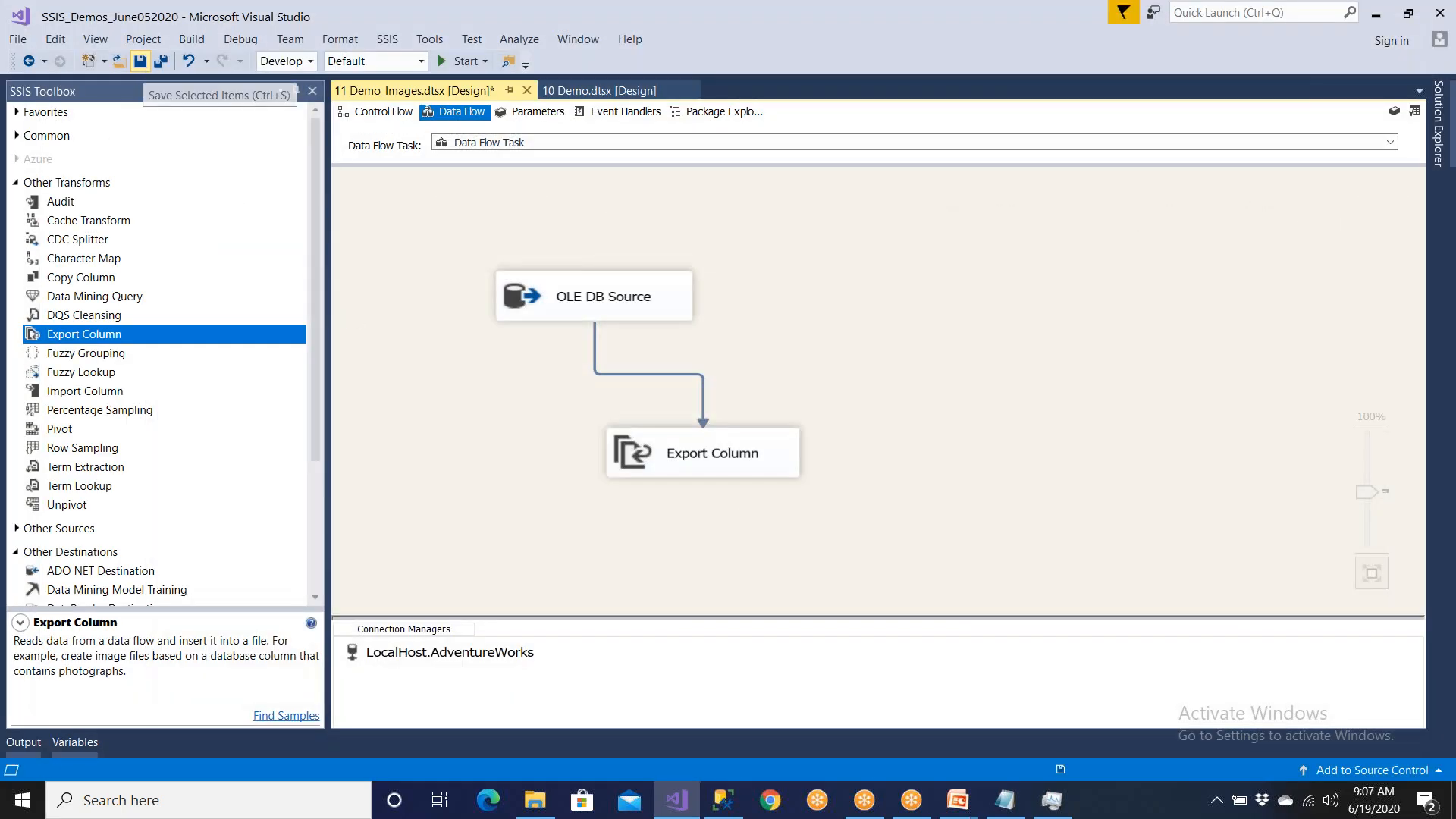
# - Check the output folder D:\AdvWorks in File Explorer and the PhotoPath results in SQL Server Management Studio
pyautogui.click(546, 813)
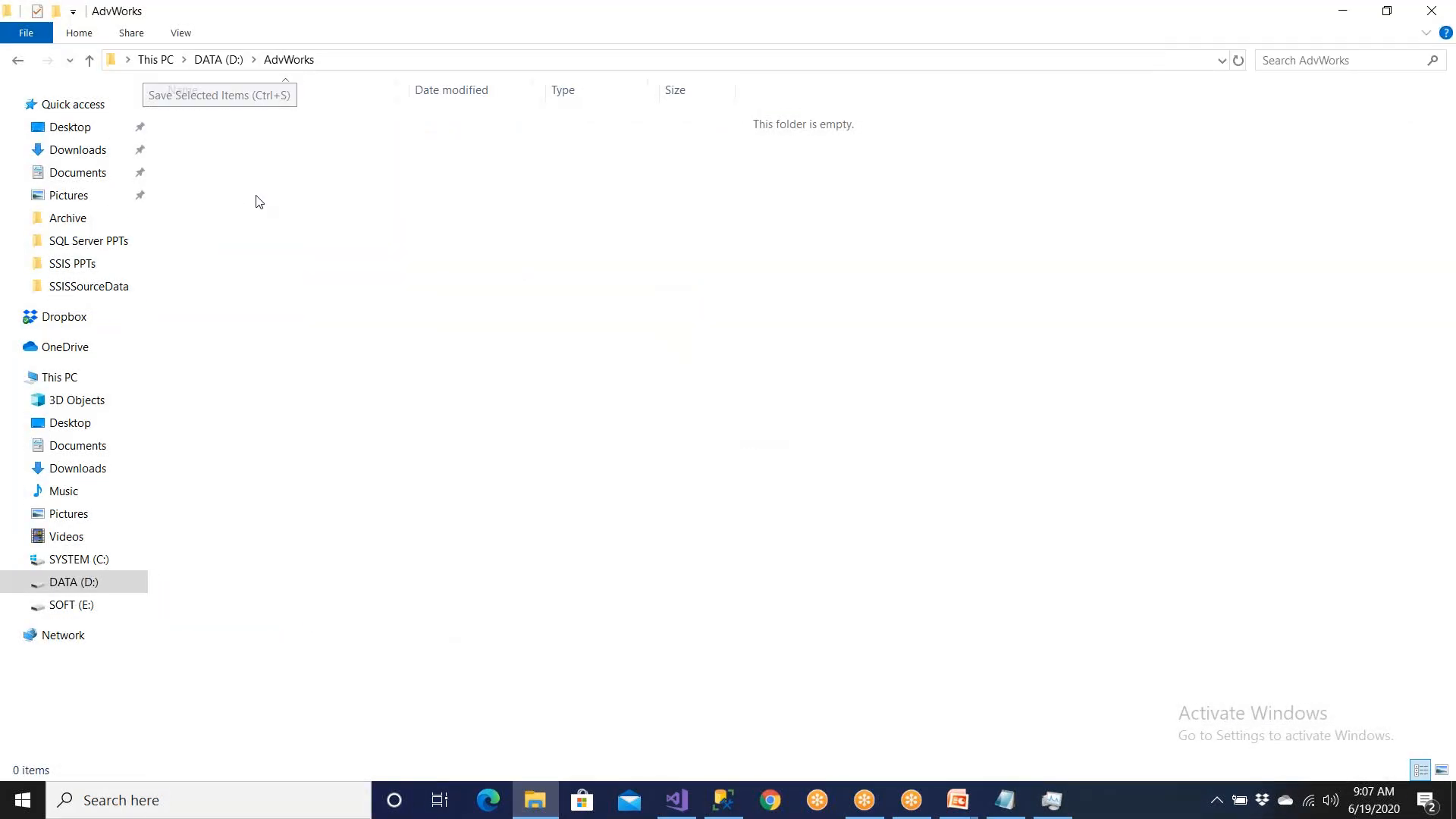
pyautogui.click(347, 61)
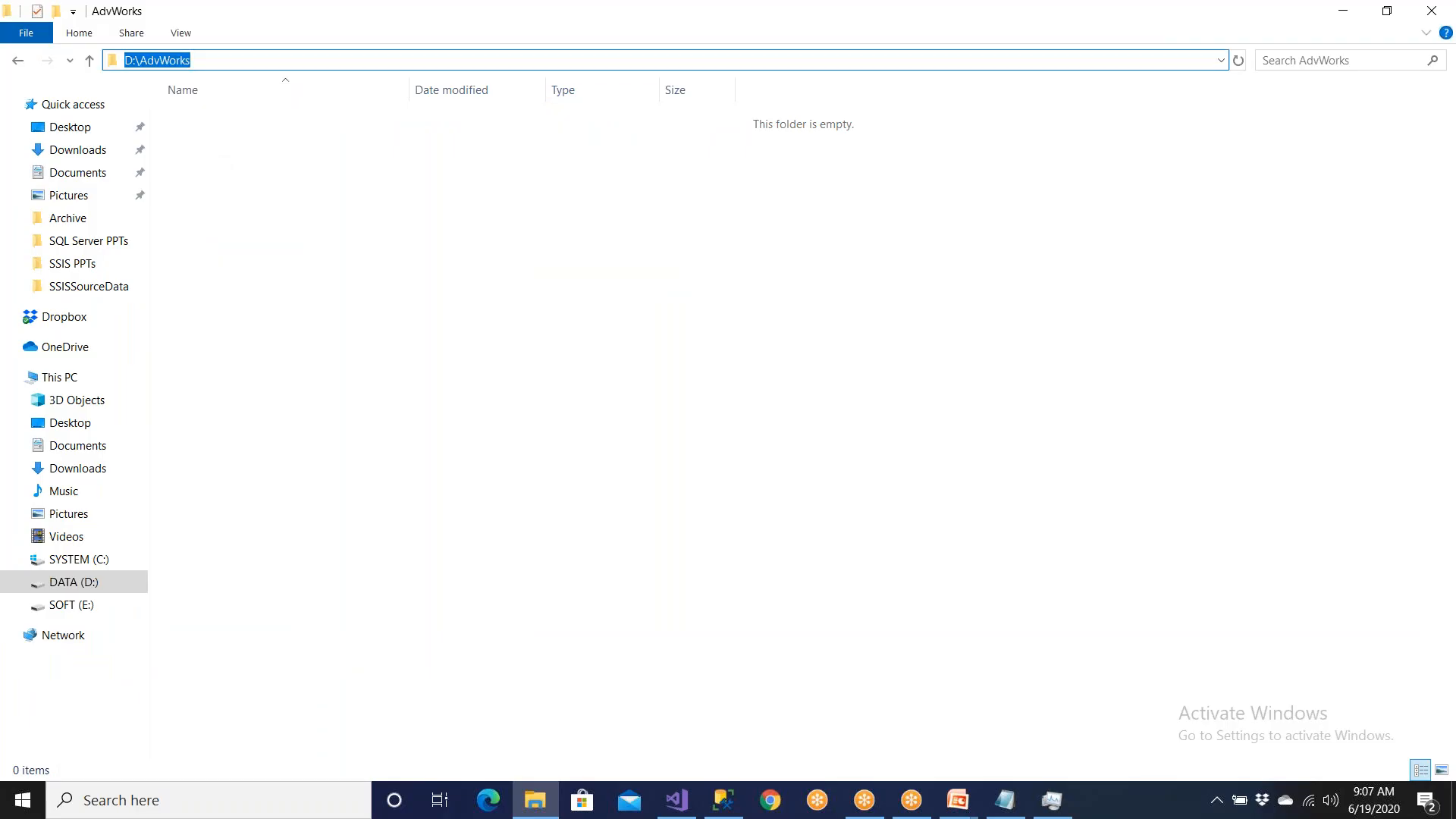
pyautogui.click(726, 802)
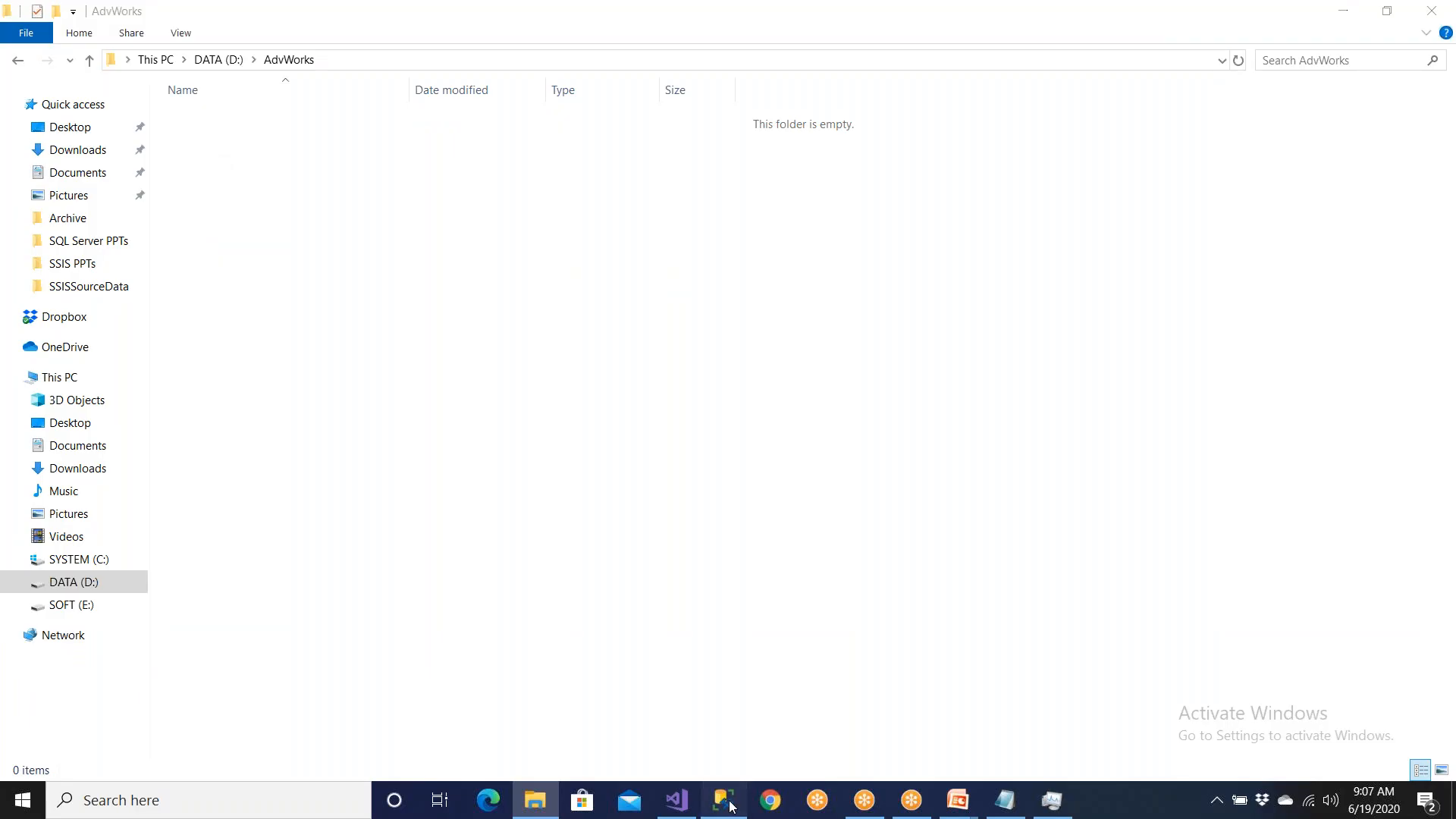
pyautogui.click(731, 806)
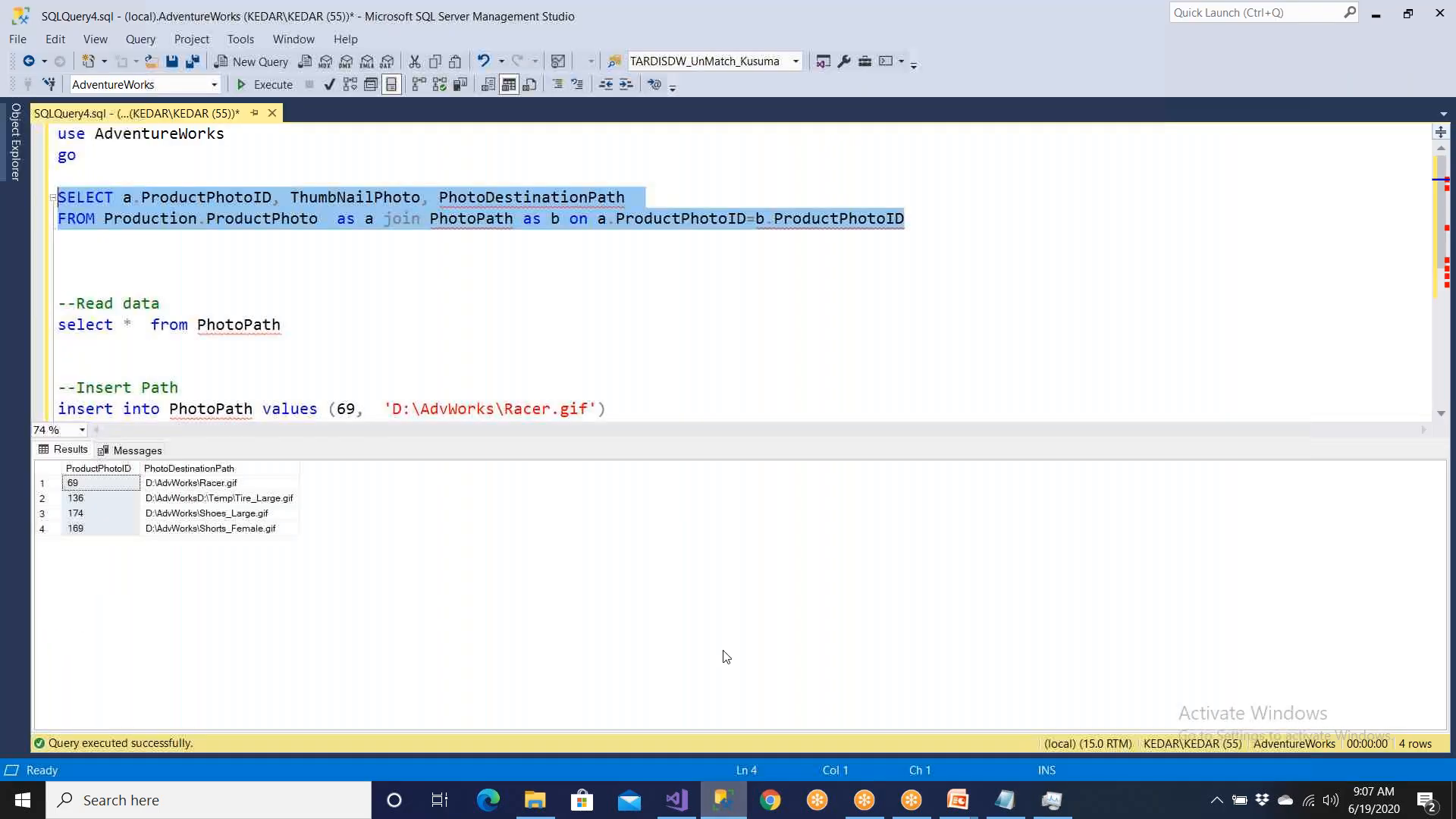
# - Switch to Visual Studio, run the 11 Demo_Images package, review its execution progress and return to design mode
pyautogui.click(677, 801)
pyautogui.click(458, 62)
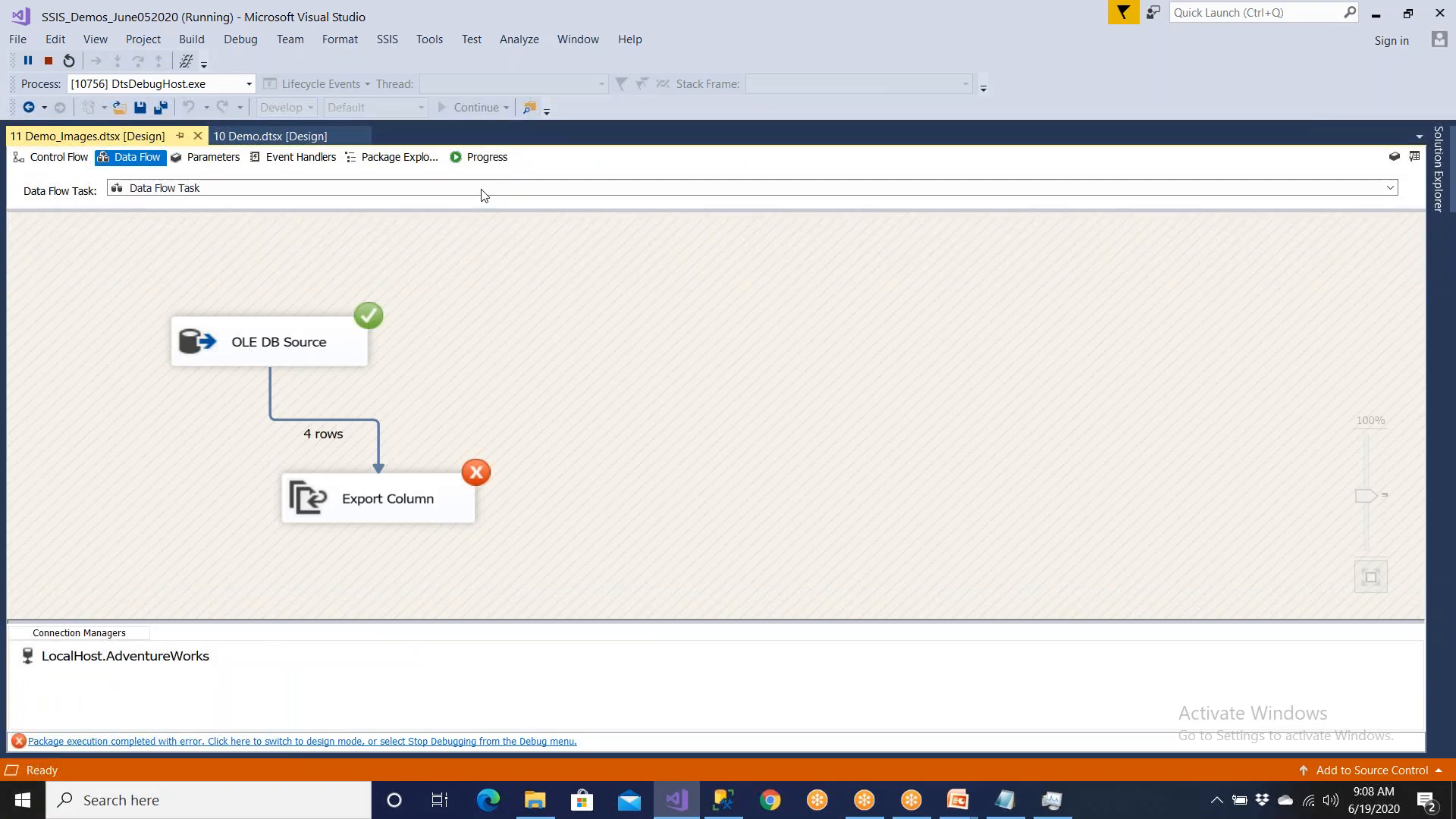
pyautogui.click(485, 156)
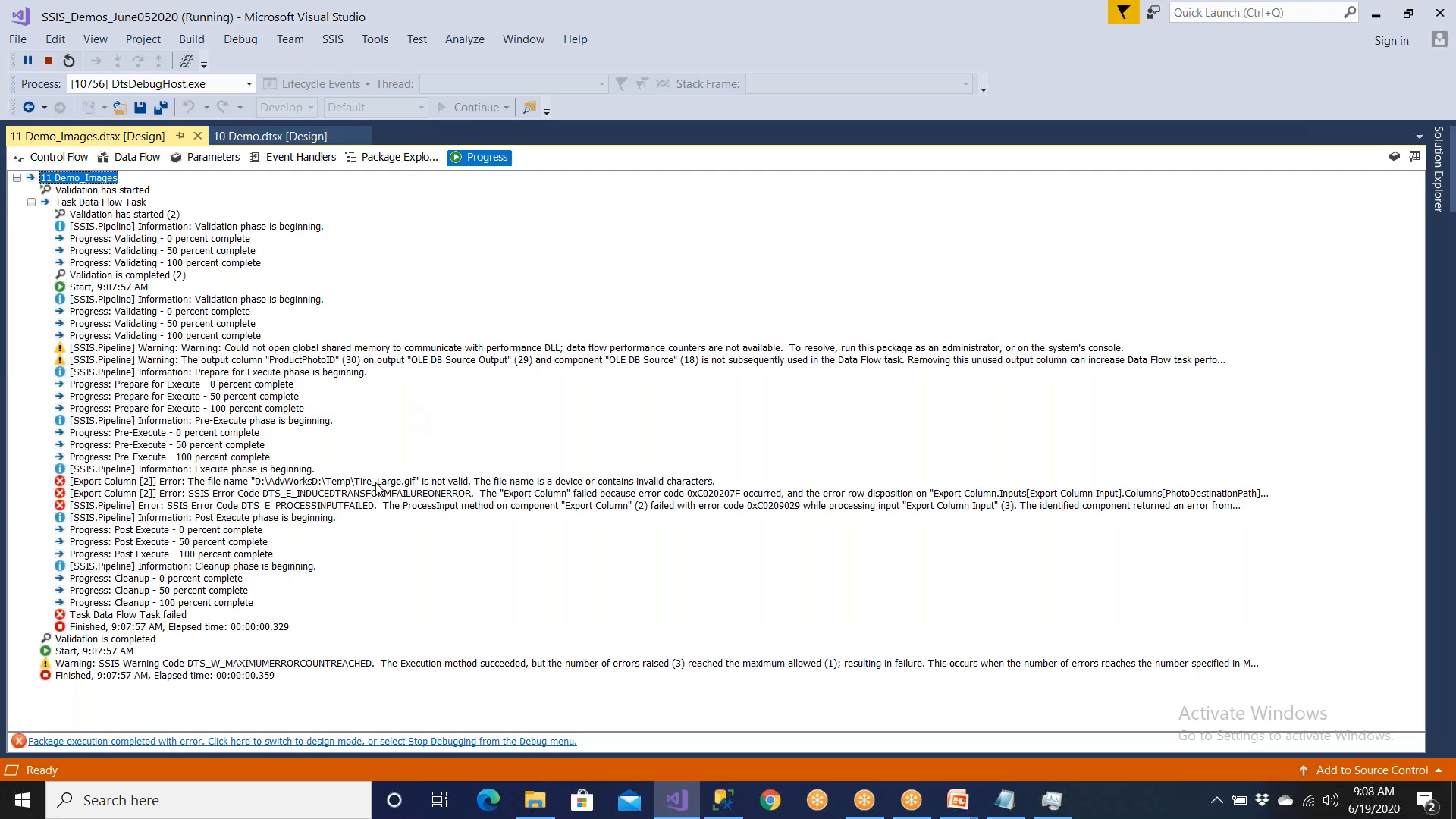
pyautogui.click(457, 742)
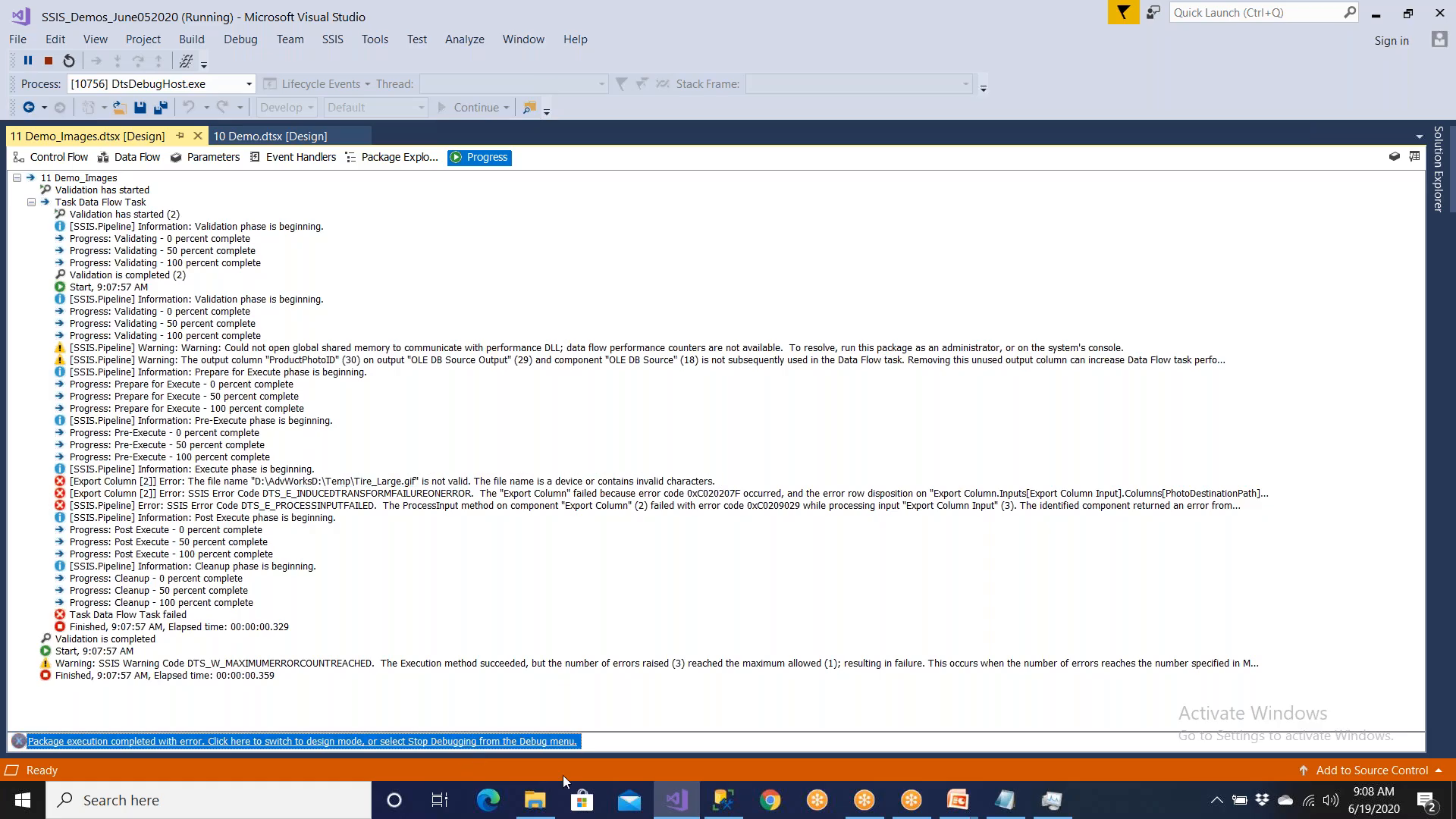
# - Inspect the exported Racer.gif from D:\AdvWorks in Paint, close it, and delete the file from the folder
pyautogui.click(535, 800)
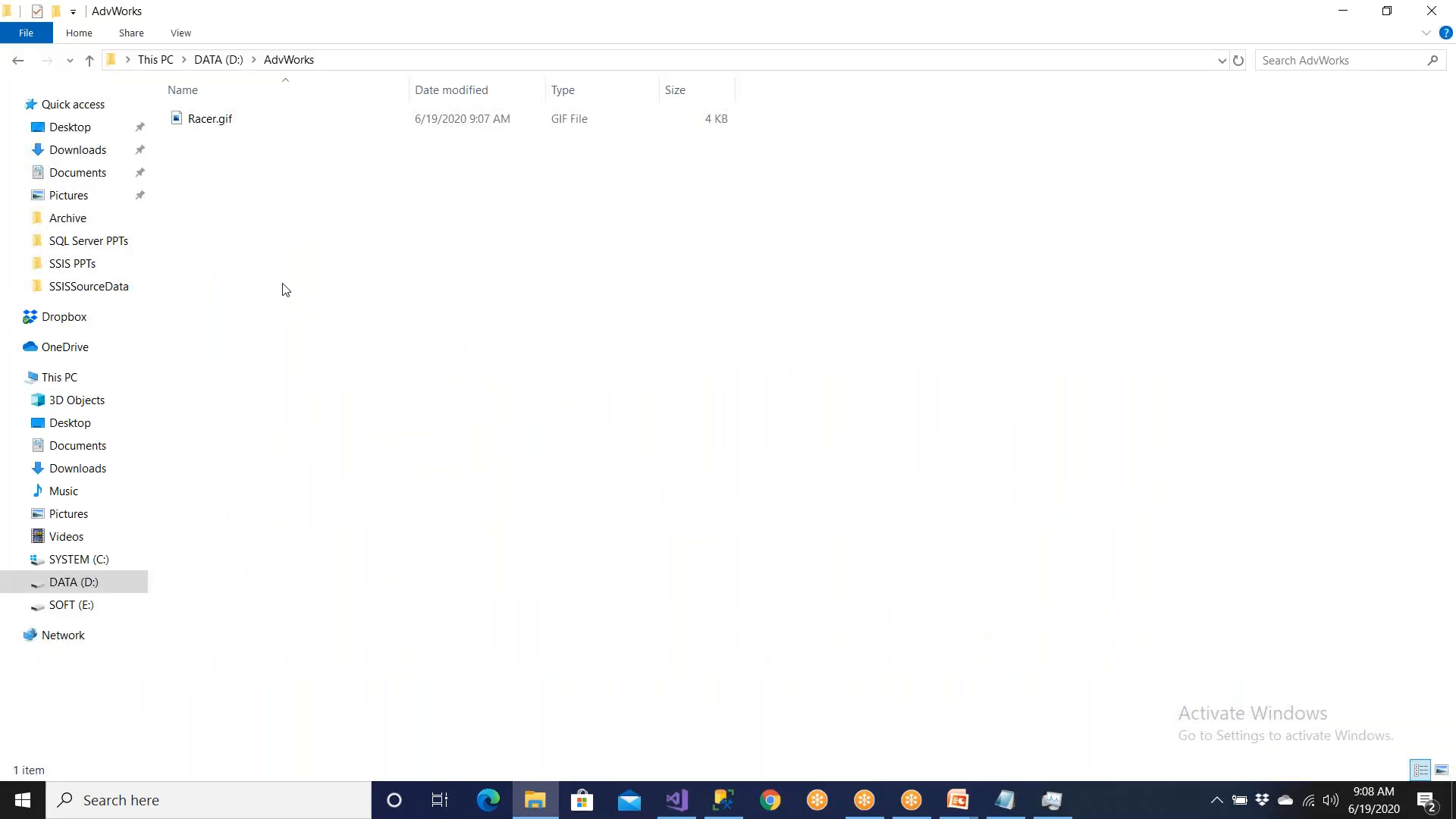
pyautogui.doubleClick(211, 120)
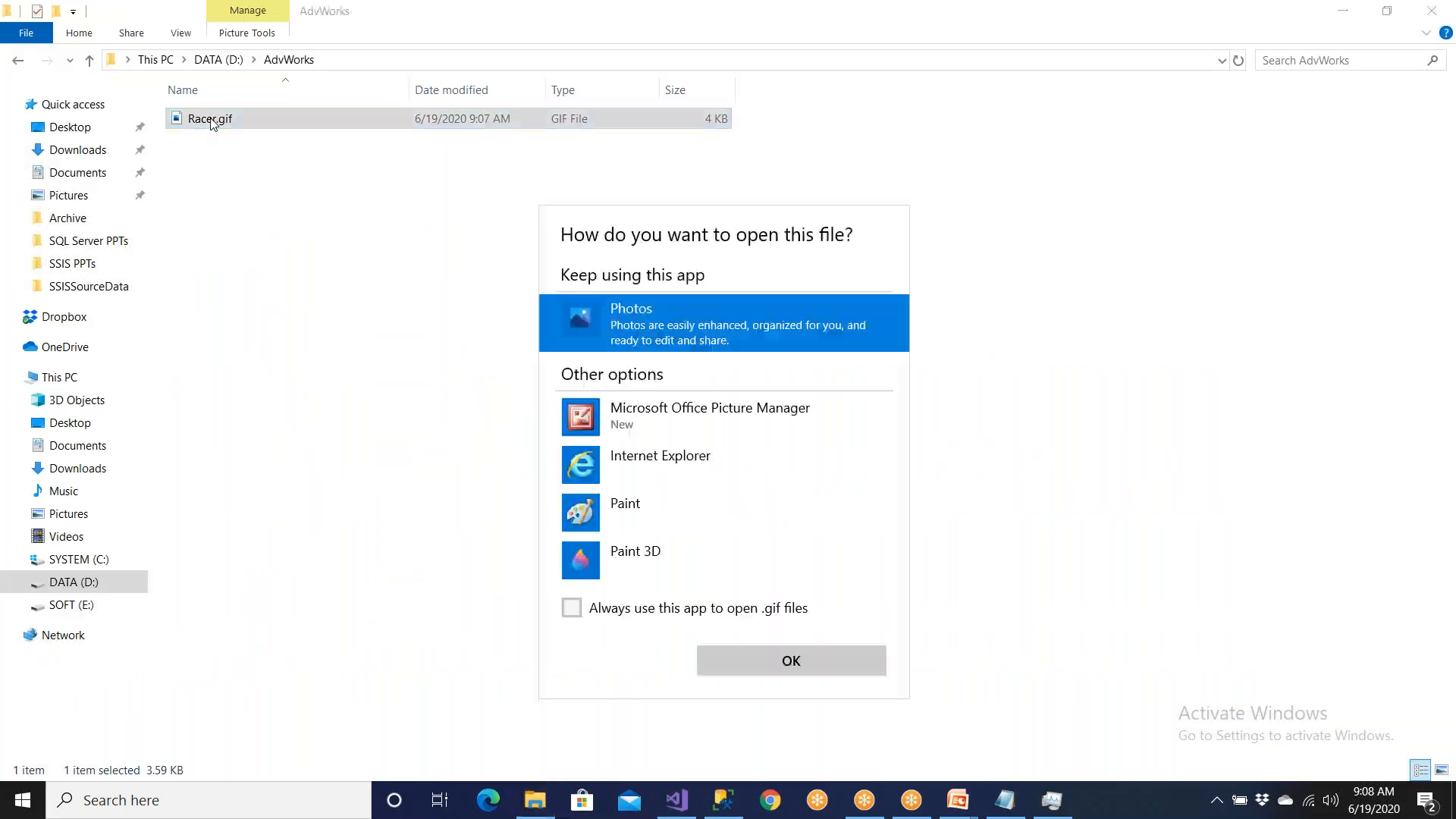
pyautogui.click(658, 533)
pyautogui.click(735, 657)
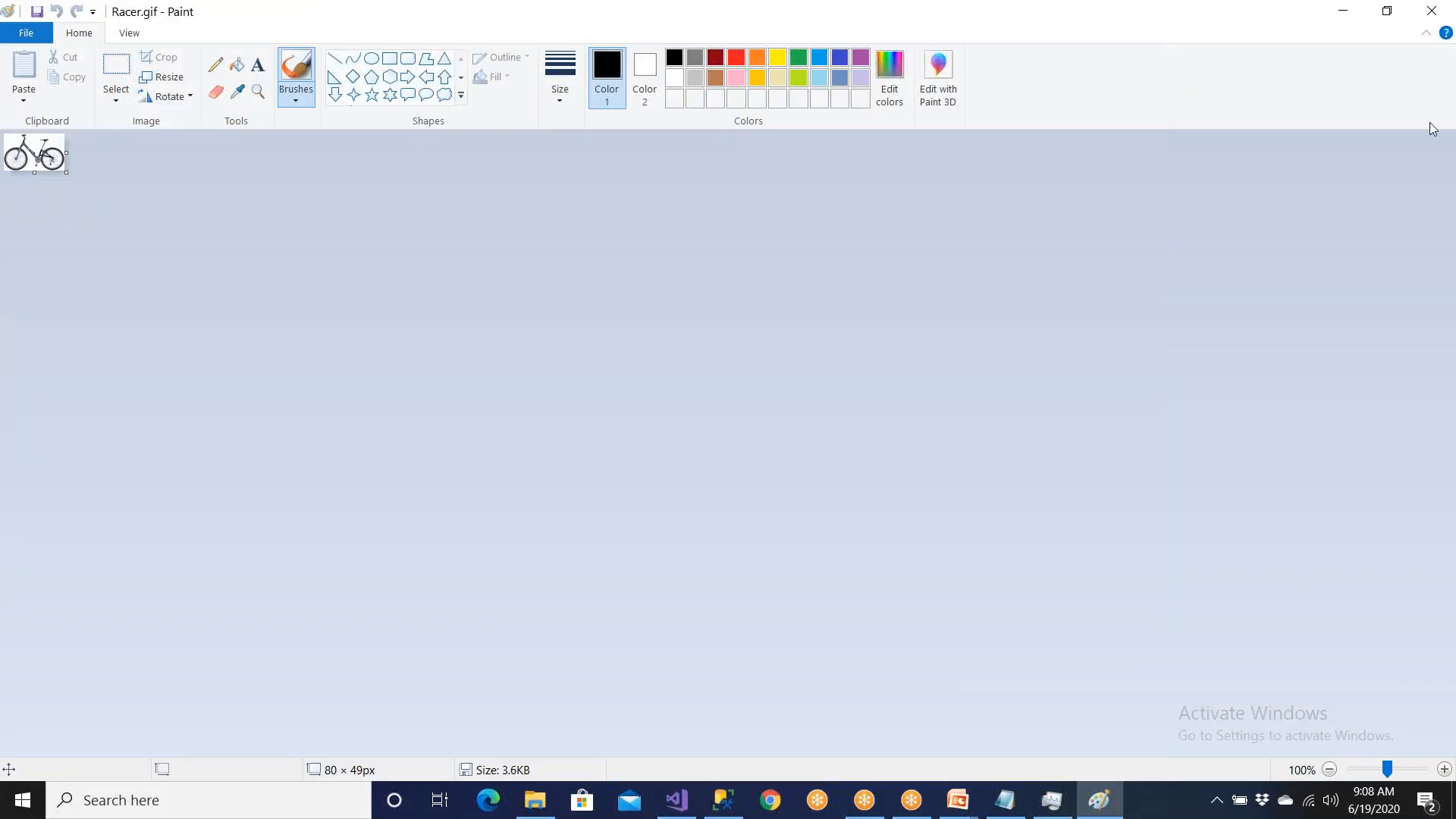
pyautogui.click(1431, 12)
pyautogui.moveTo(255, 298); pyautogui.dragTo(186, 104)
pyautogui.press('Delete')
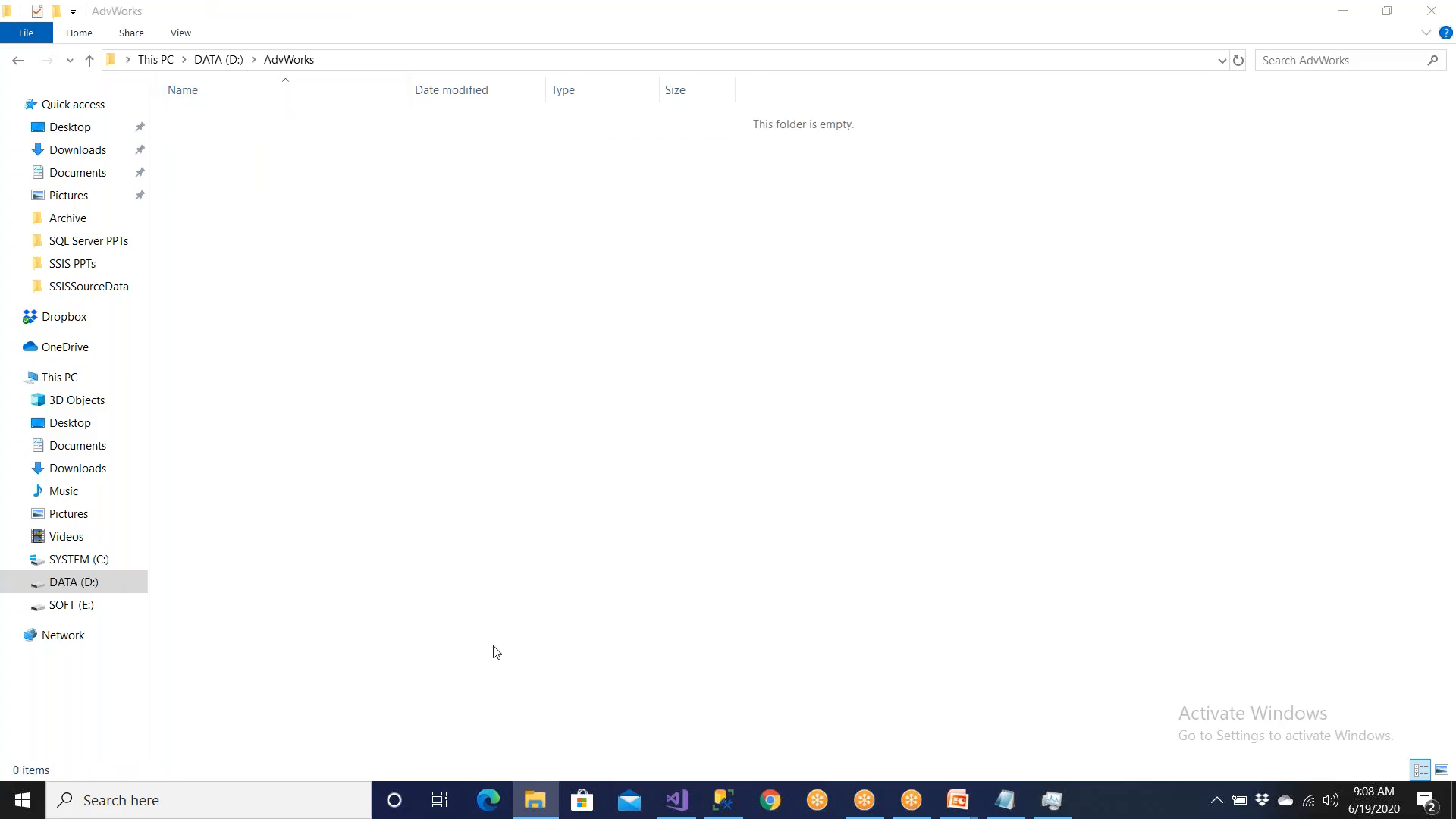
# - In SQL Server Management Studio, correct the path in the insert statement for photo 136 to 'D:\AdvWorks\Tire_Large.gif'
pyautogui.click(730, 812)
pyautogui.scroll(-3, 574, 370)
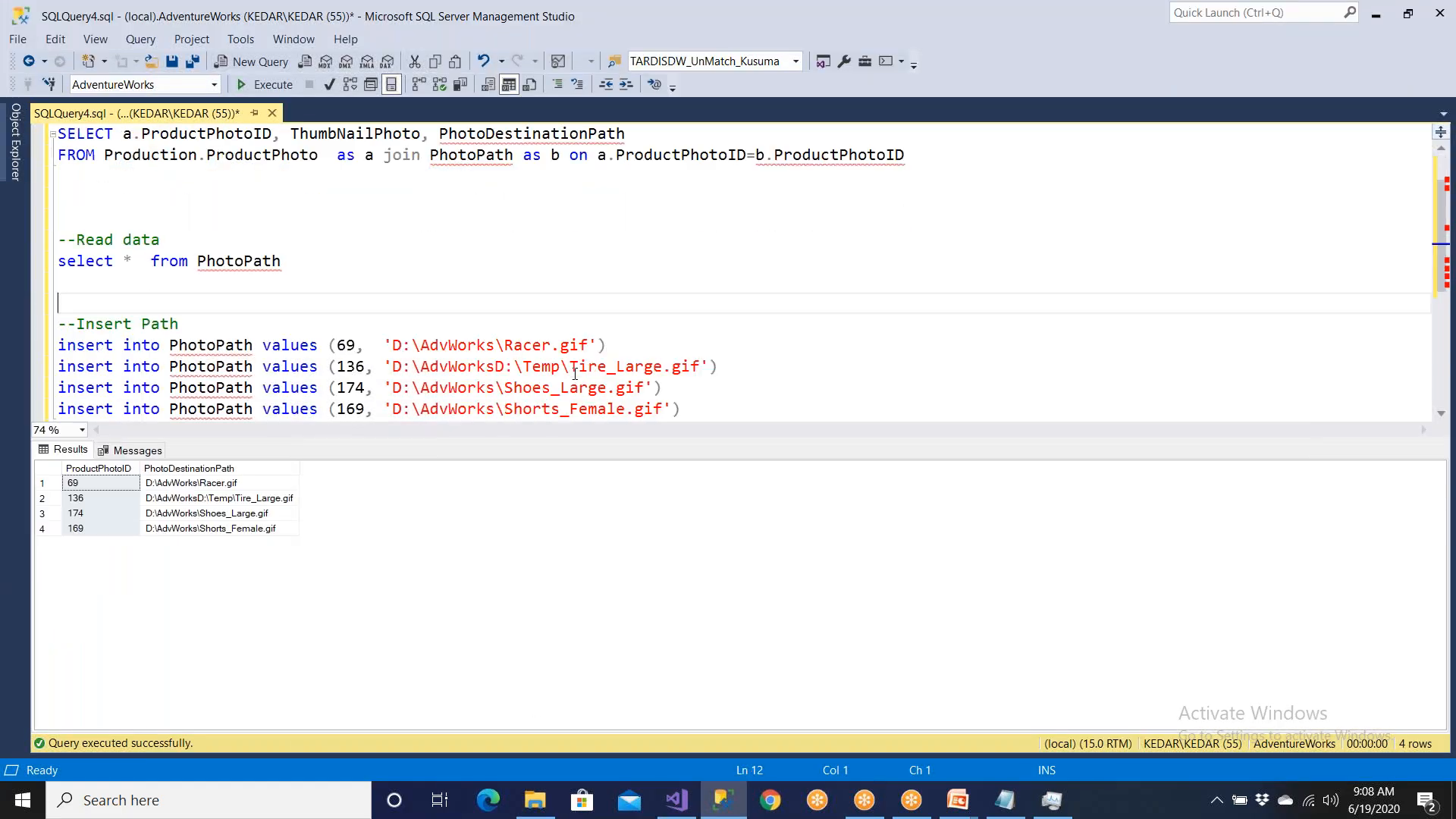
pyautogui.click(564, 308)
pyautogui.press('BackSpace')
pyautogui.press('BackSpace')
pyautogui.press('BackSpace')
pyautogui.press('BackSpace')
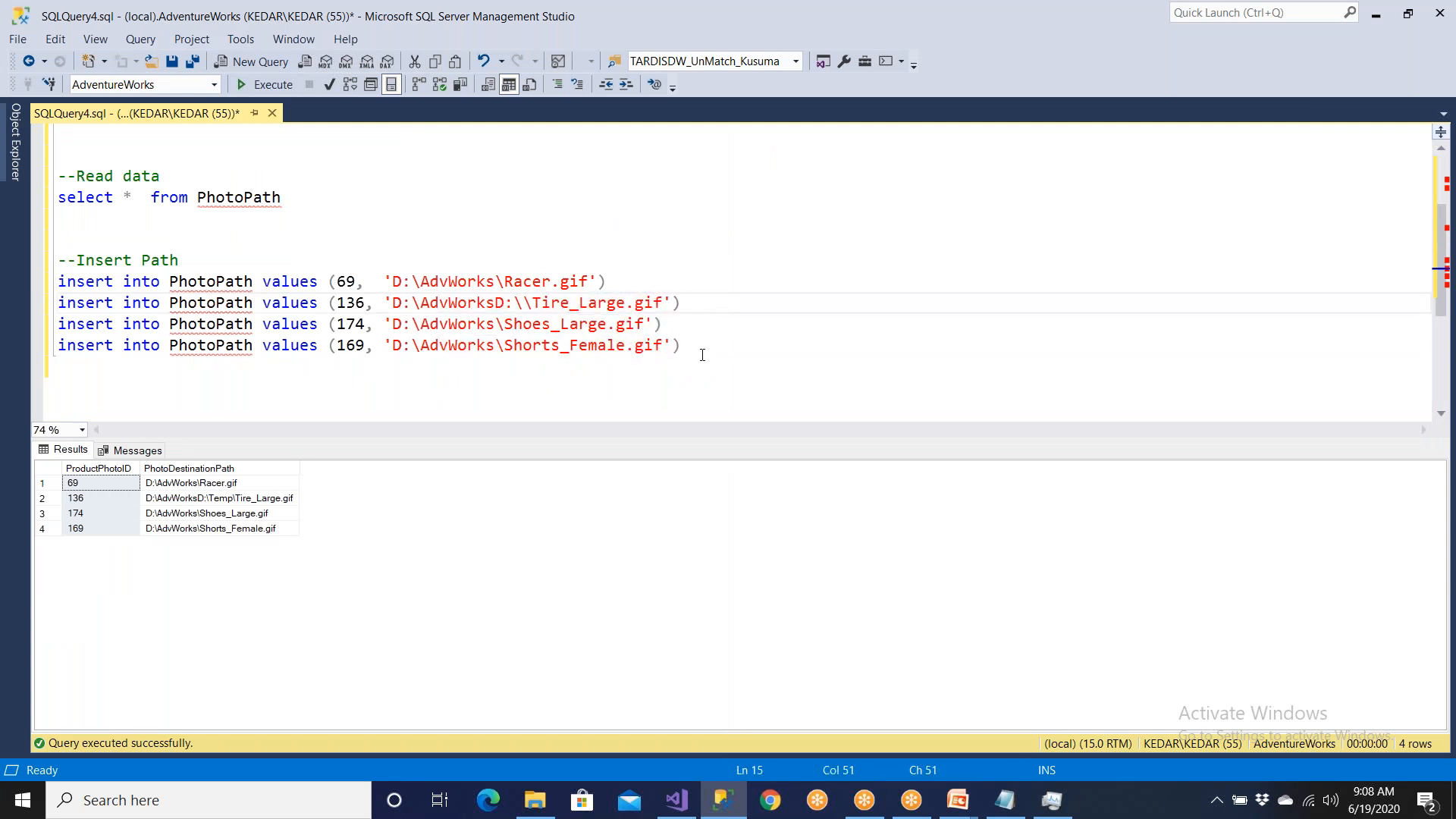
pyautogui.press('BackSpace')
pyautogui.press('BackSpace')
pyautogui.press('BackSpace')
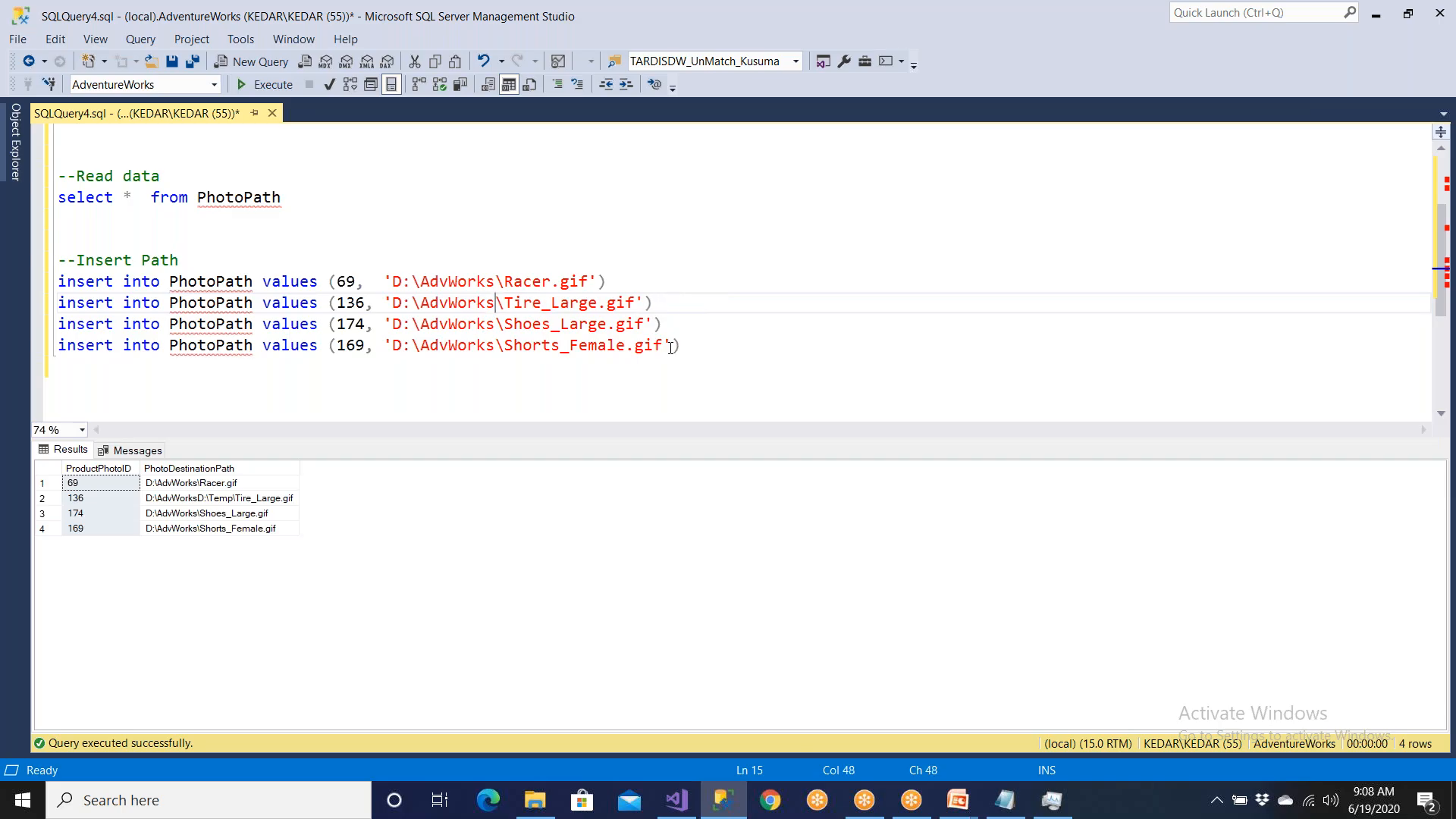
# - Add "delete" before "from PhotoPath" in the read-data query and execute only the delete statement to clear the table
pyautogui.click(148, 198)
pyautogui.write('delete')
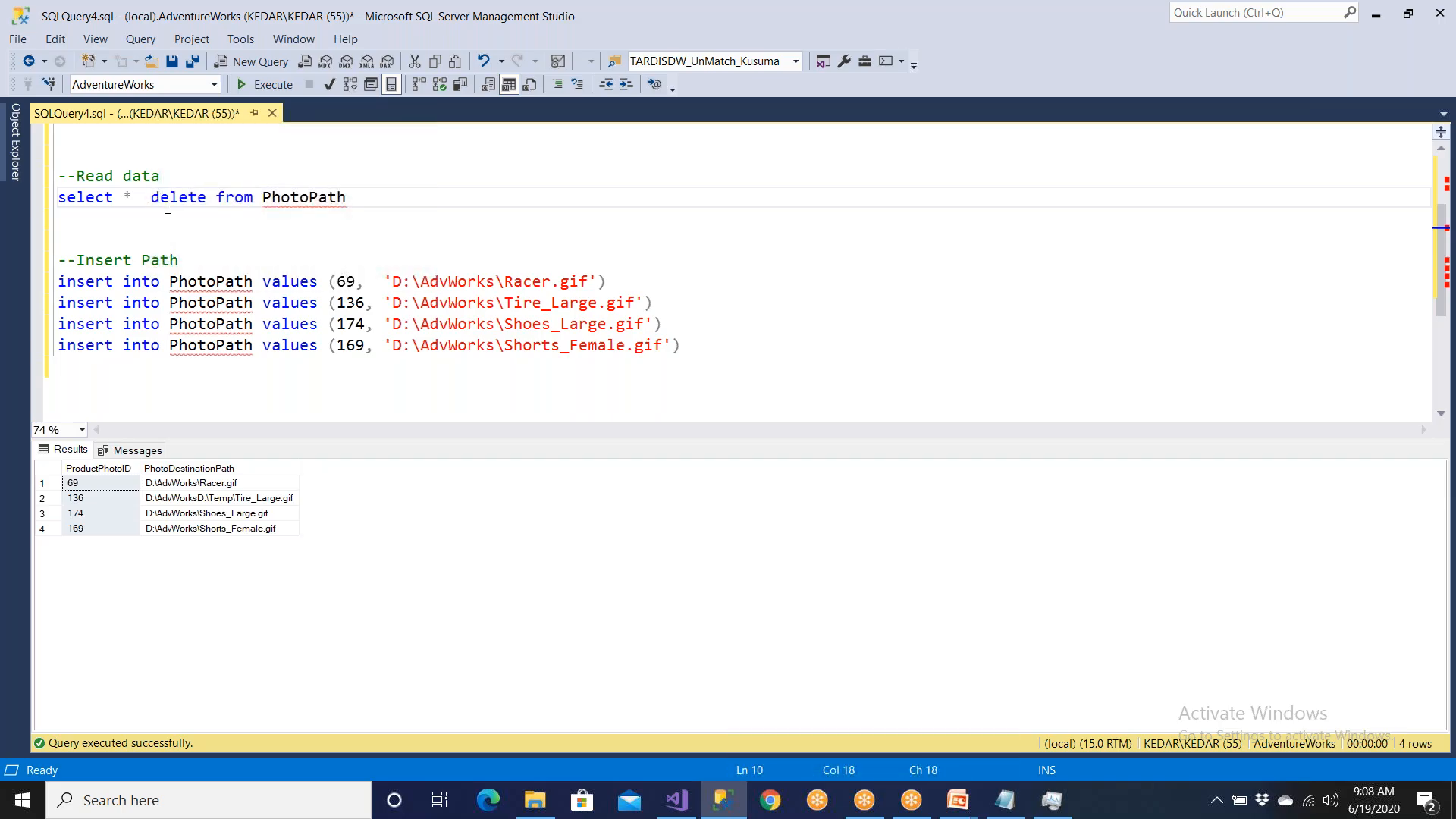
pyautogui.moveTo(142, 197); pyautogui.dragTo(409, 195)
pyautogui.click(260, 84)
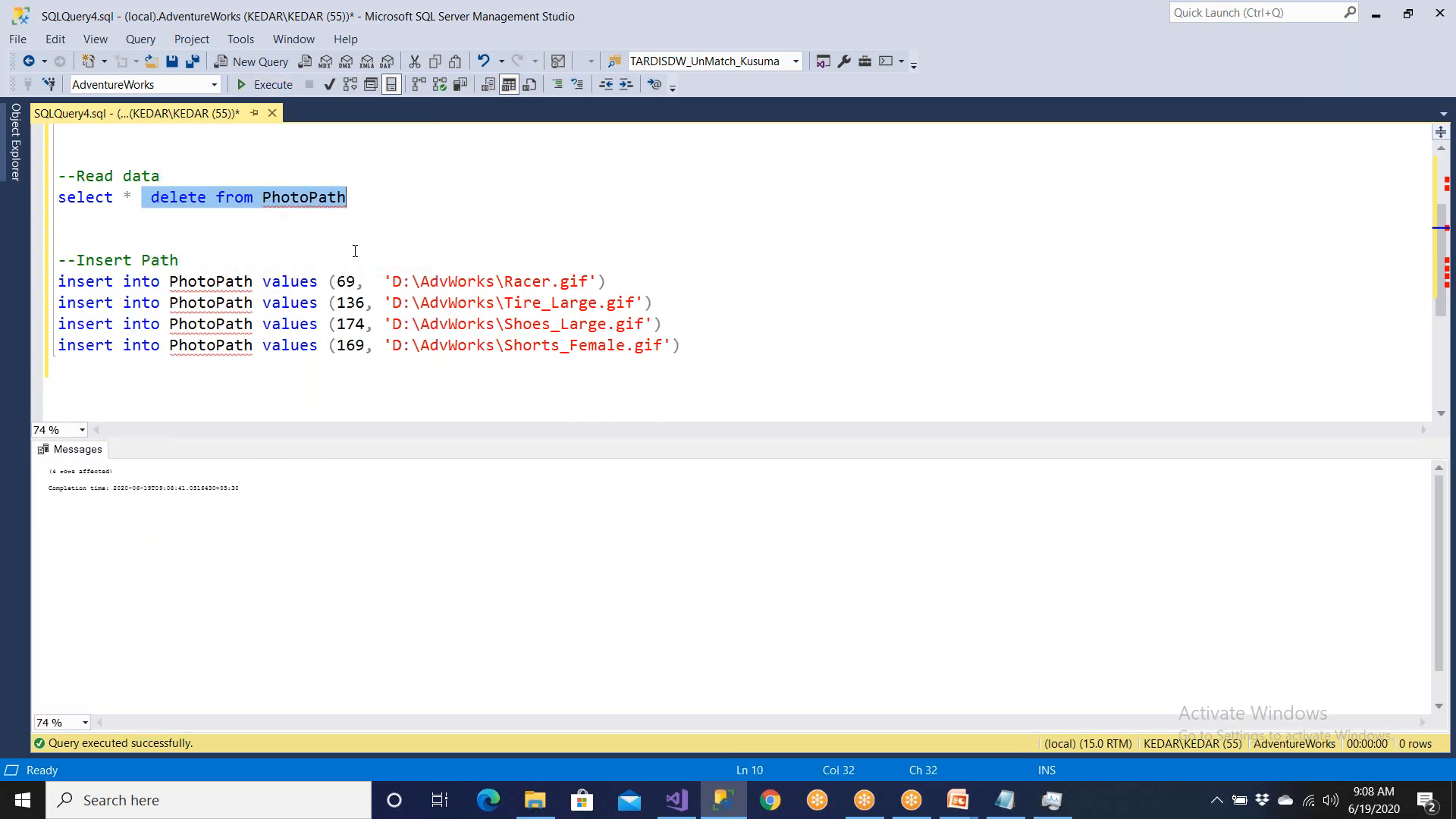
# - Execute the four insert statements to reload PhotoPath with the paths for photos 69, 136, 174 and 169
pyautogui.moveTo(391, 281); pyautogui.dragTo(505, 283)
pyautogui.click(725, 359)
pyautogui.moveTo(725, 359); pyautogui.dragTo(59, 239)
pyautogui.click(261, 84)
# - Remove the word "delete" from the read-data query and run "select * from PhotoPath" to check the paths
pyautogui.doubleClick(184, 201)
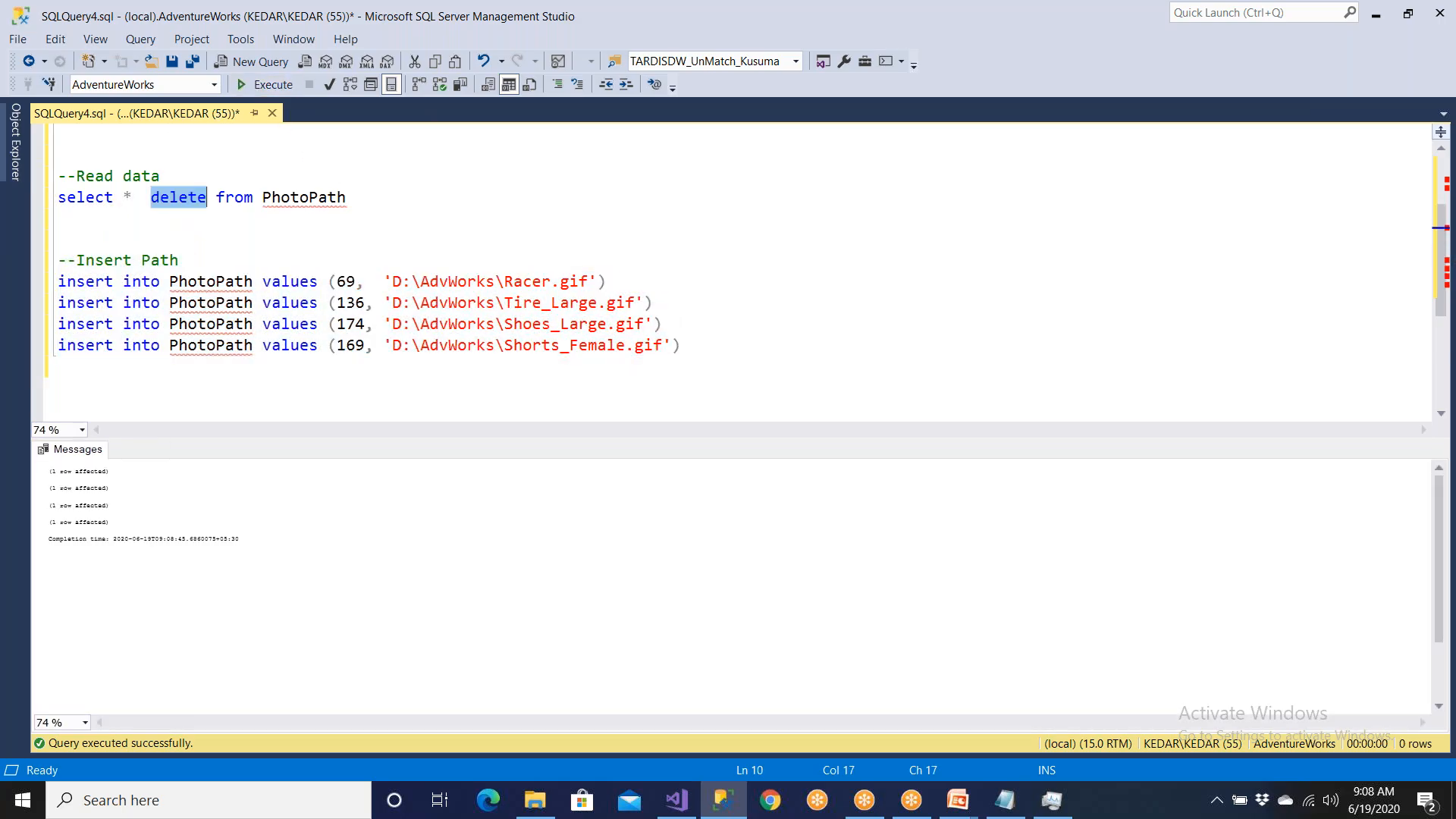
pyautogui.press('Delete')
pyautogui.moveTo(300, 200); pyautogui.dragTo(20, 201)
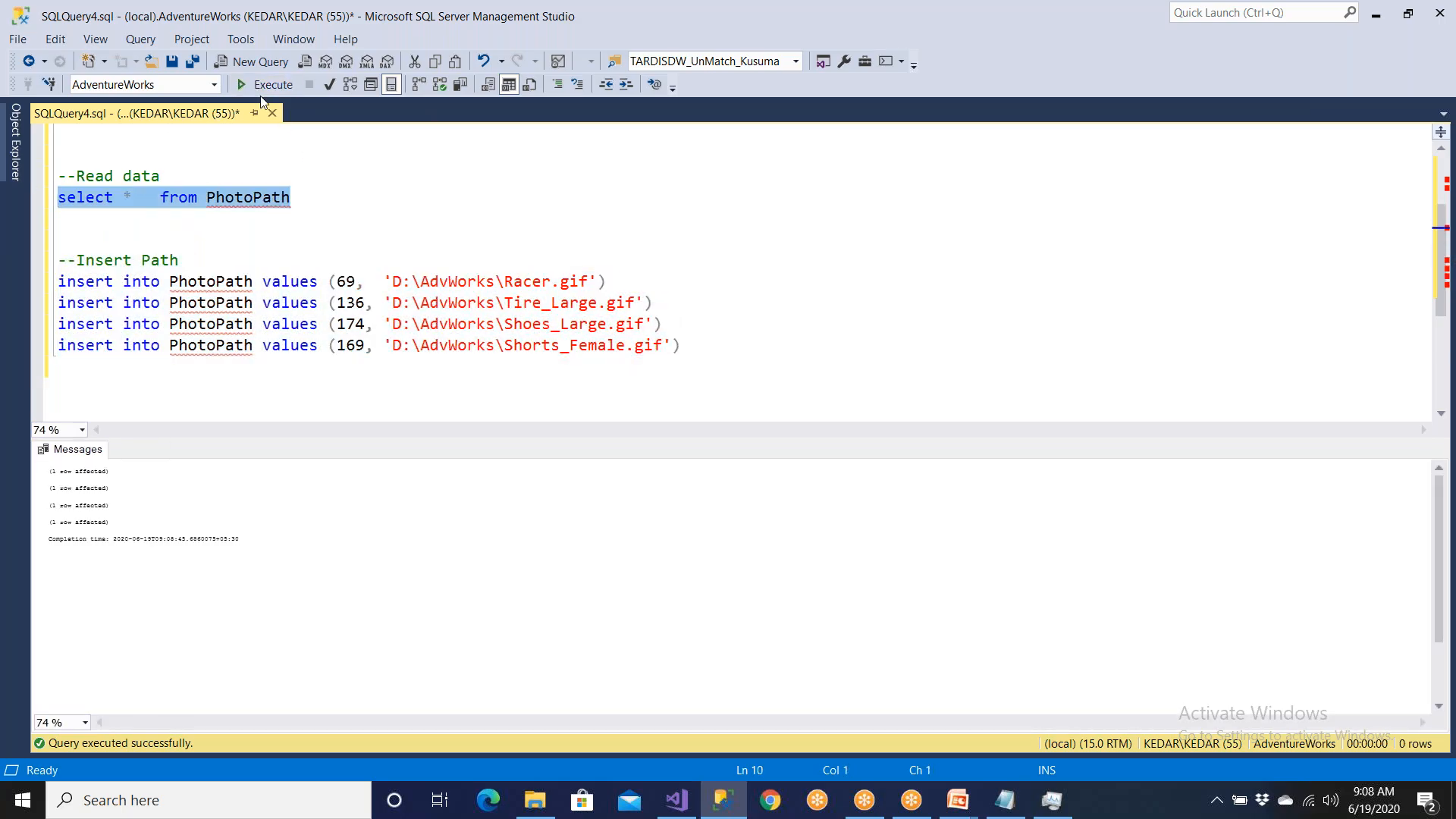
pyautogui.click(260, 85)
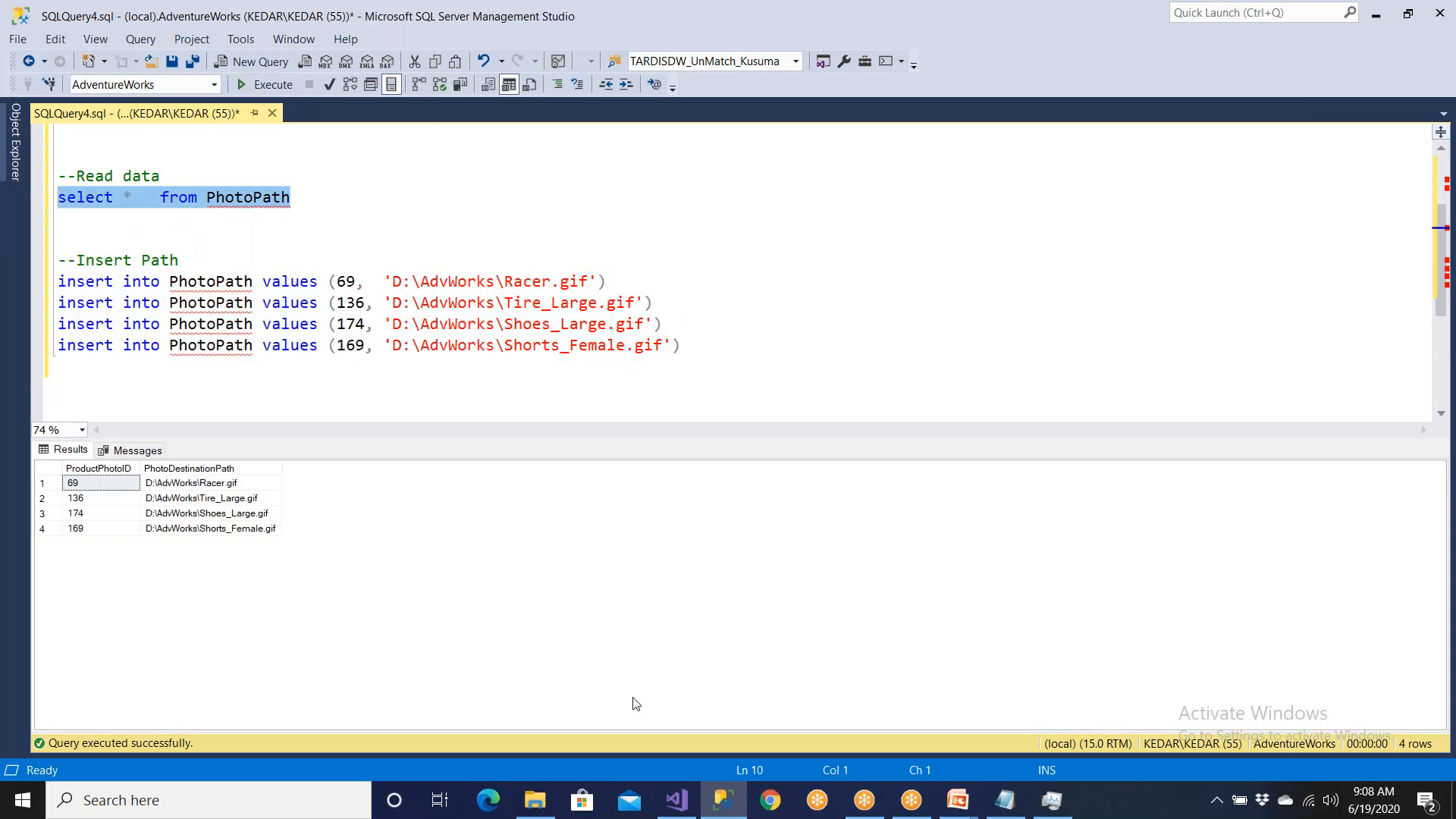
# - Switch back to Visual Studio, reopen the data flow design of 11 Demo_Images and save all items
pyautogui.click(675, 800)
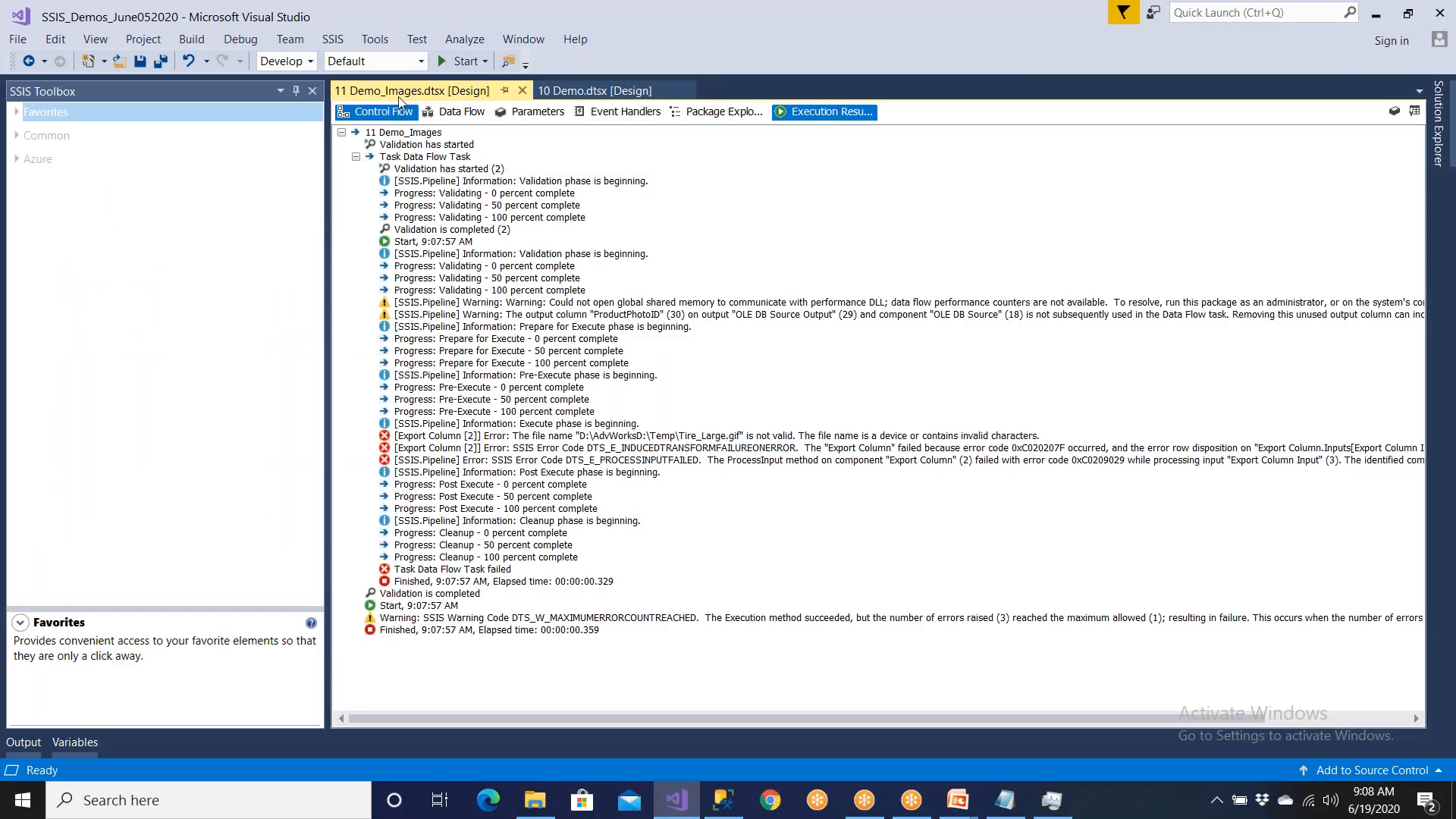
pyautogui.click(392, 108)
pyautogui.click(454, 112)
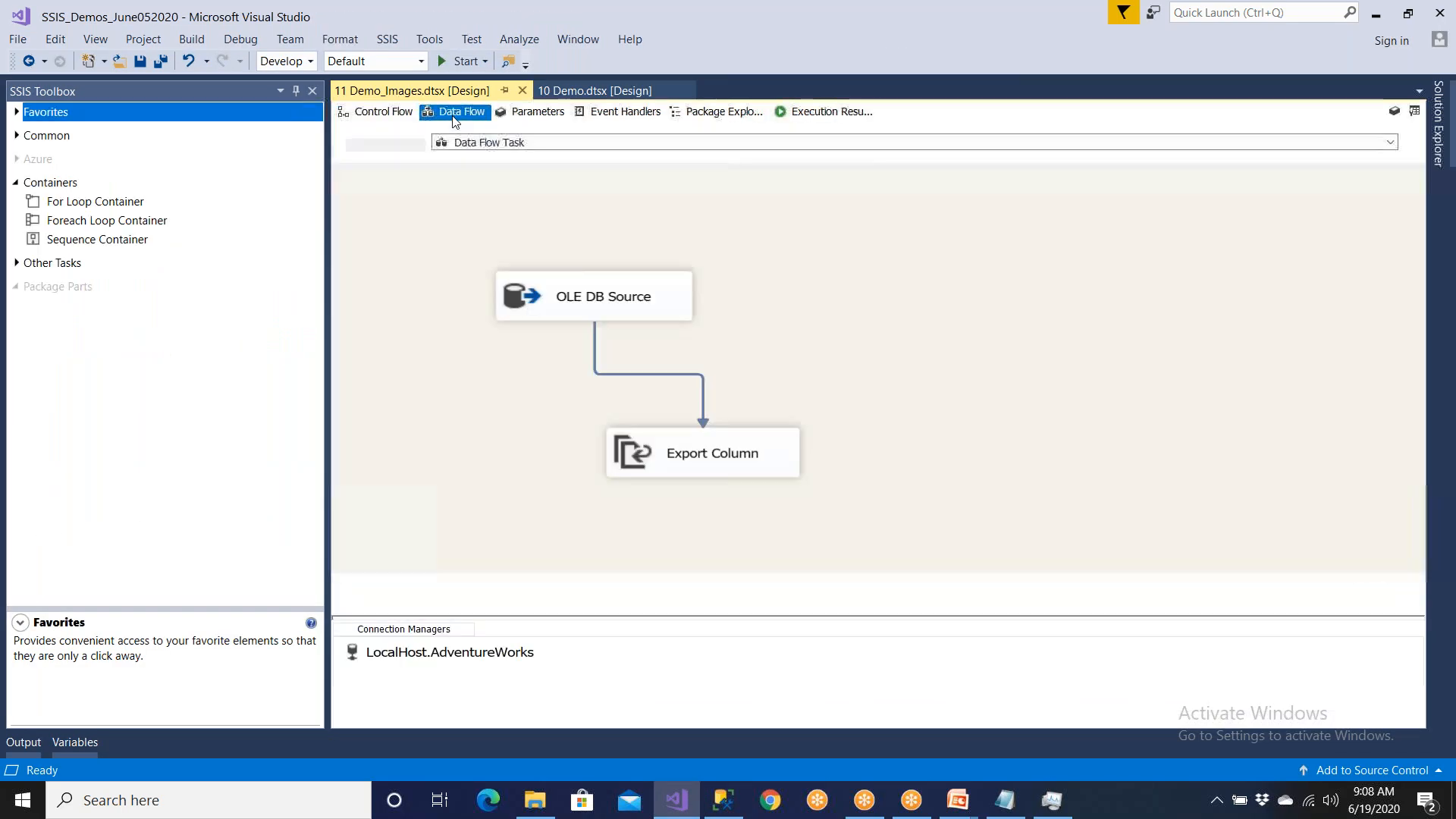
pyautogui.click(160, 61)
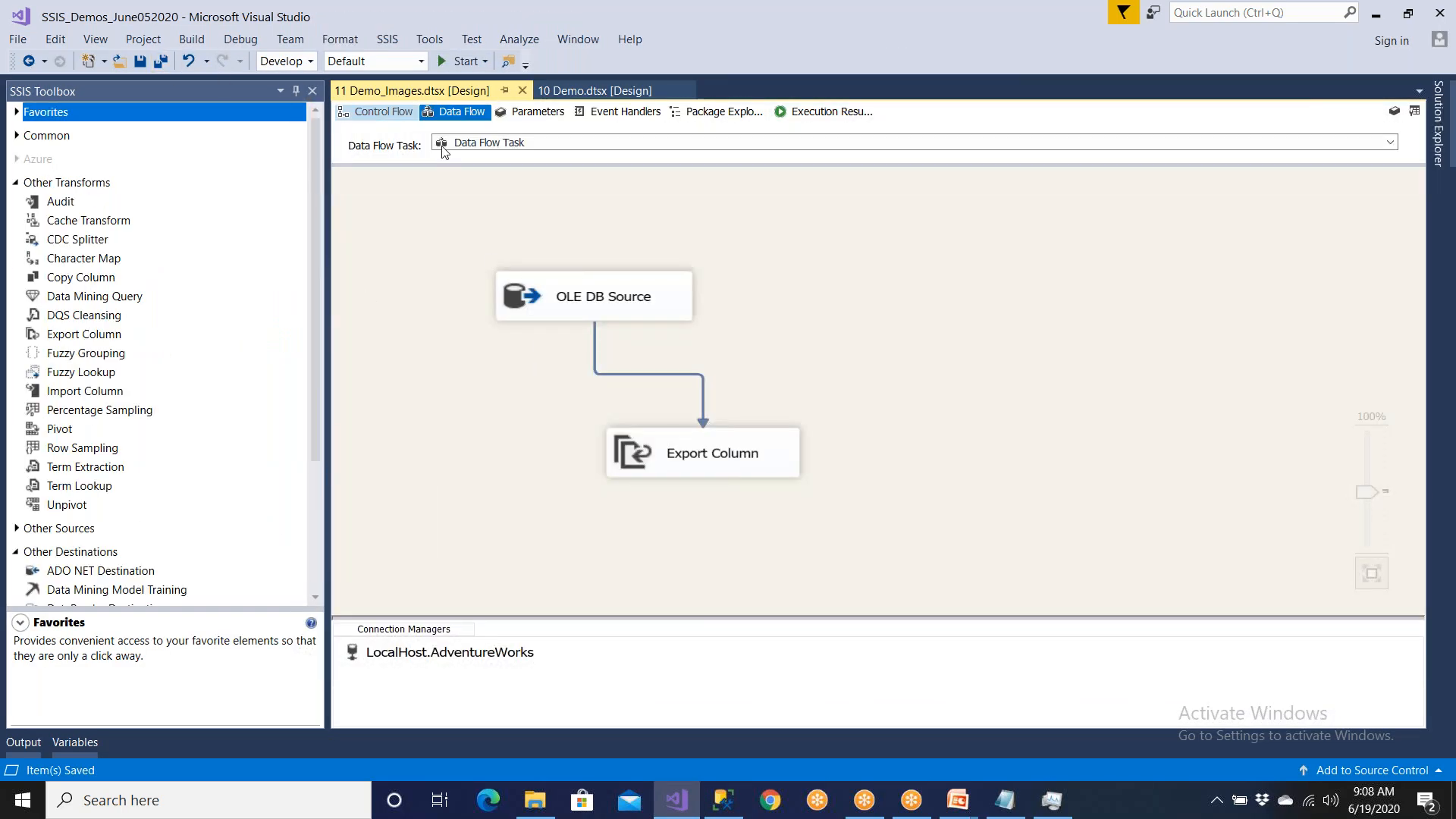
# - Check the D:\AdvWorks folder in File Explorer, rerun the 11 Demo_Images package, and return to design mode
pyautogui.click(534, 800)
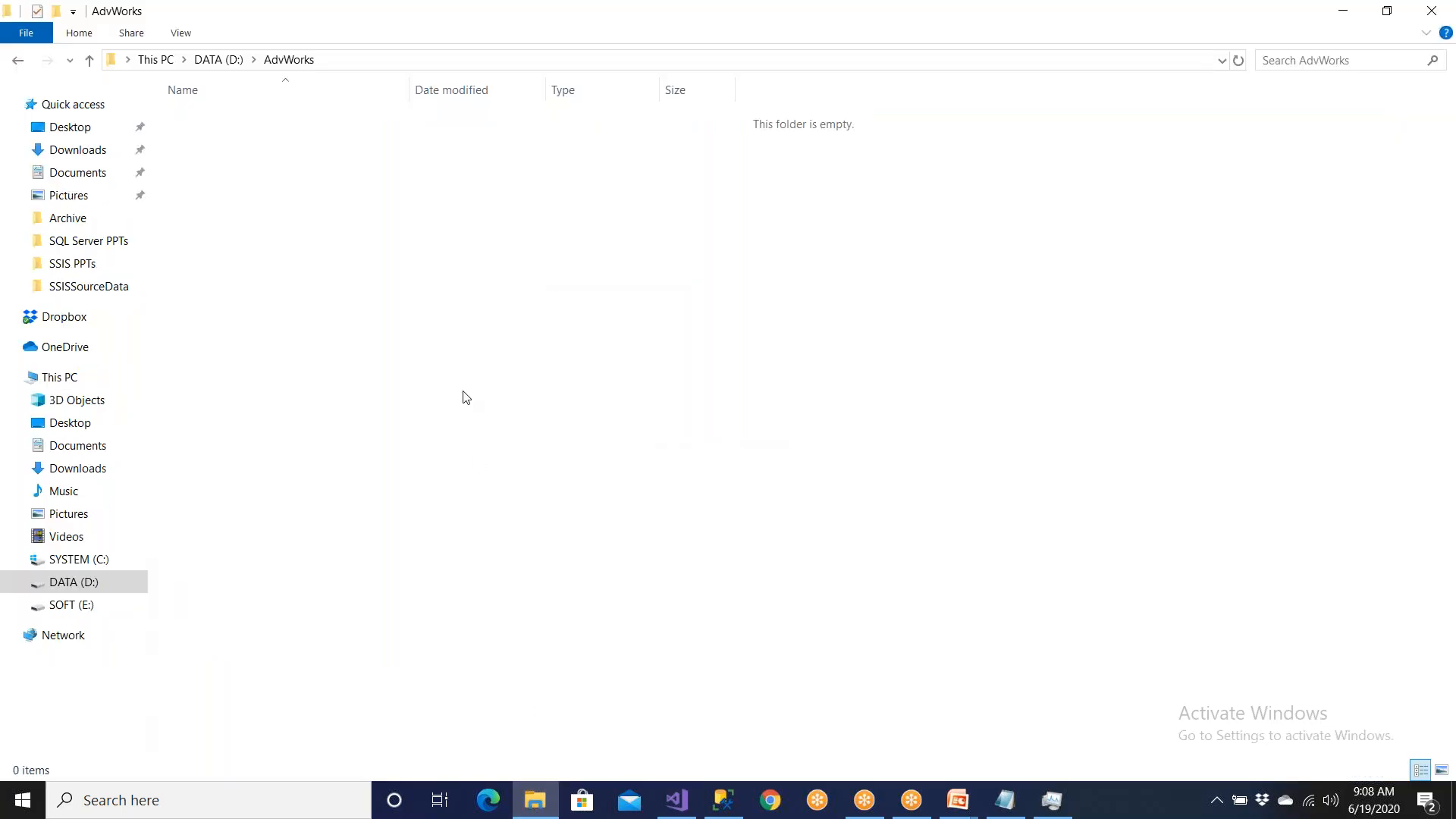
pyautogui.click(336, 65)
pyautogui.click(535, 800)
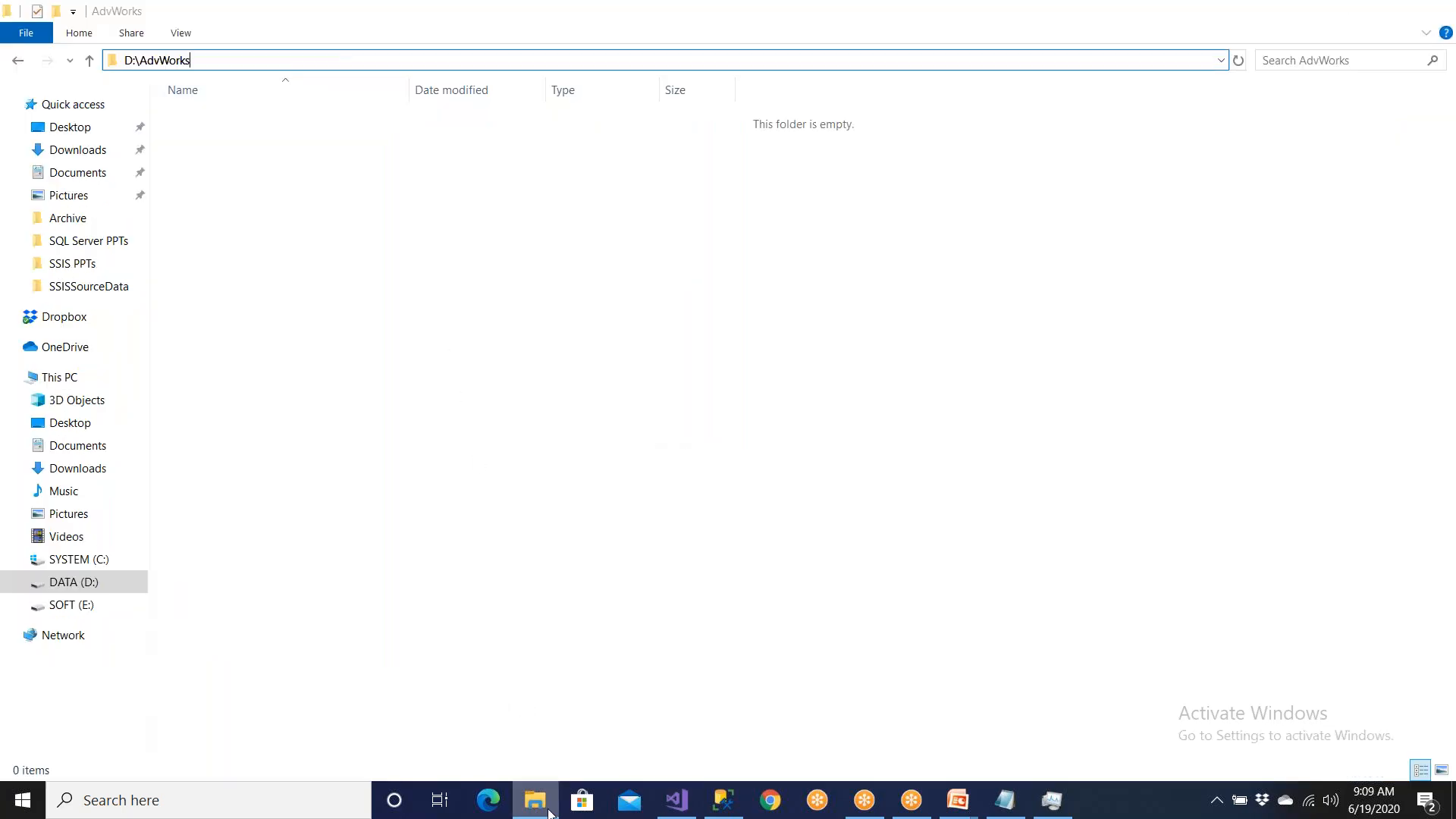
pyautogui.click(475, 69)
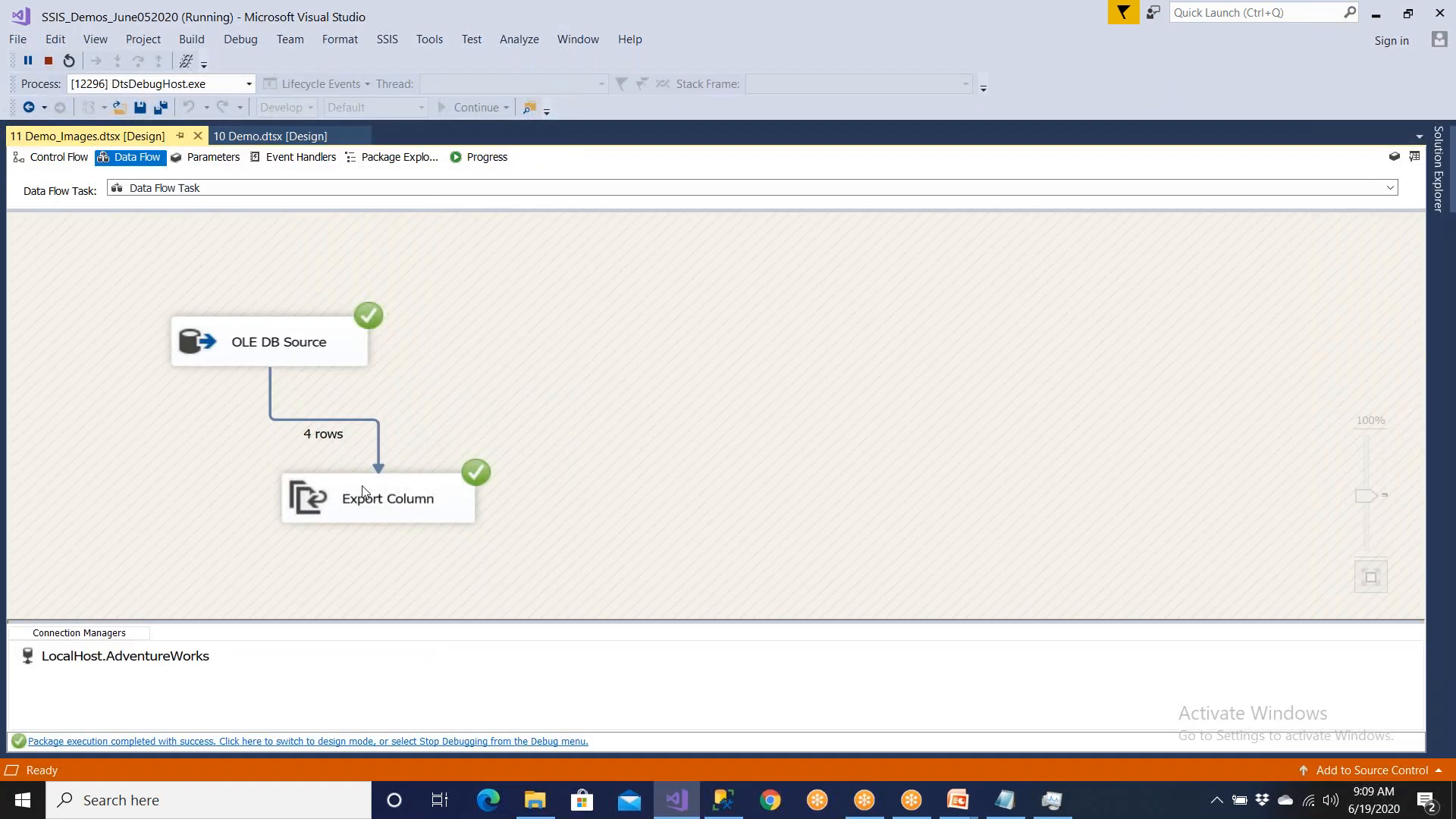
pyautogui.click(376, 741)
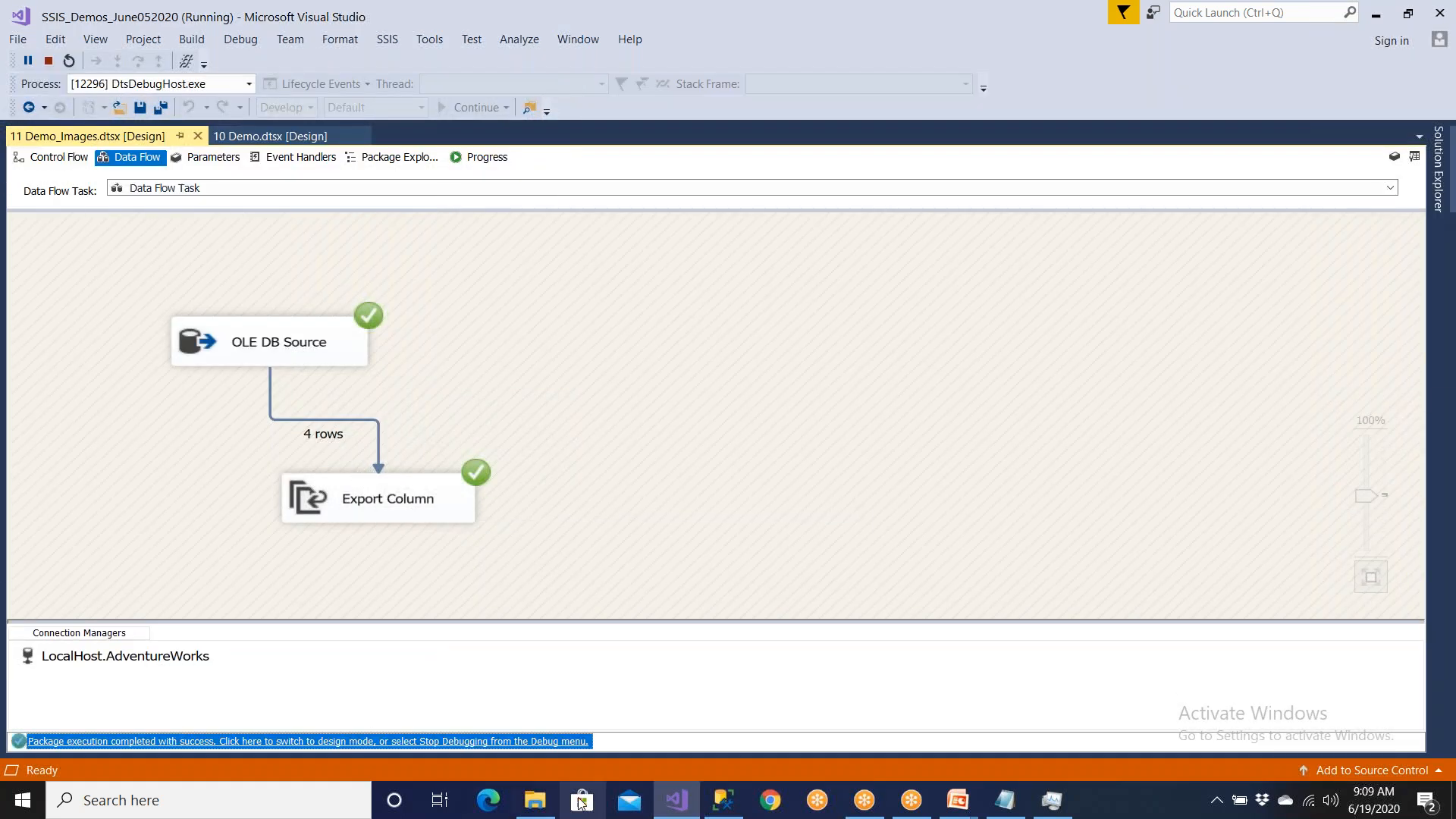
# - Compare the exported files in D:\AdvWorks with the file paths in the PhotoPath insert statements
pyautogui.click(535, 799)
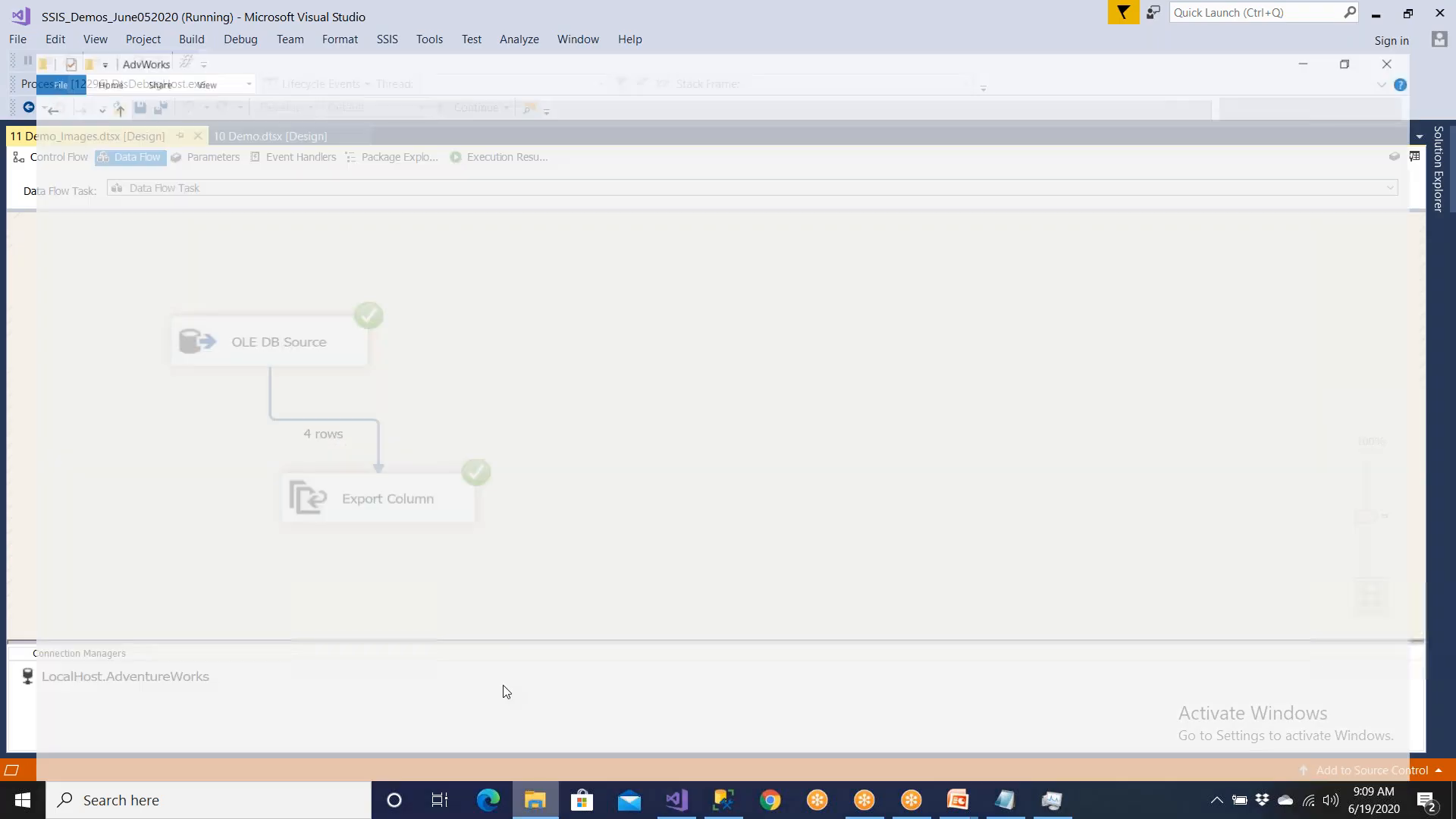
pyautogui.click(315, 65)
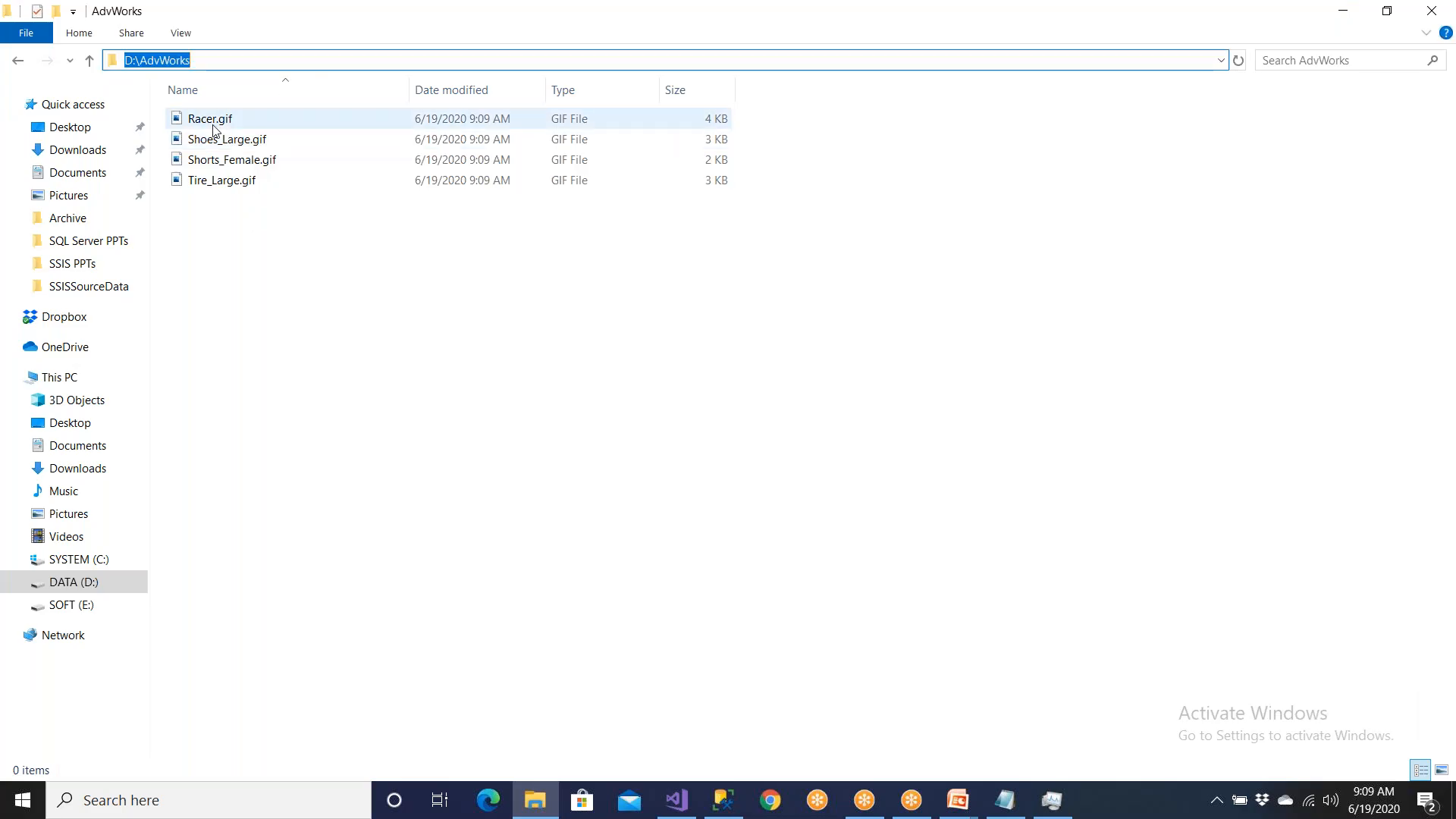
pyautogui.click(720, 797)
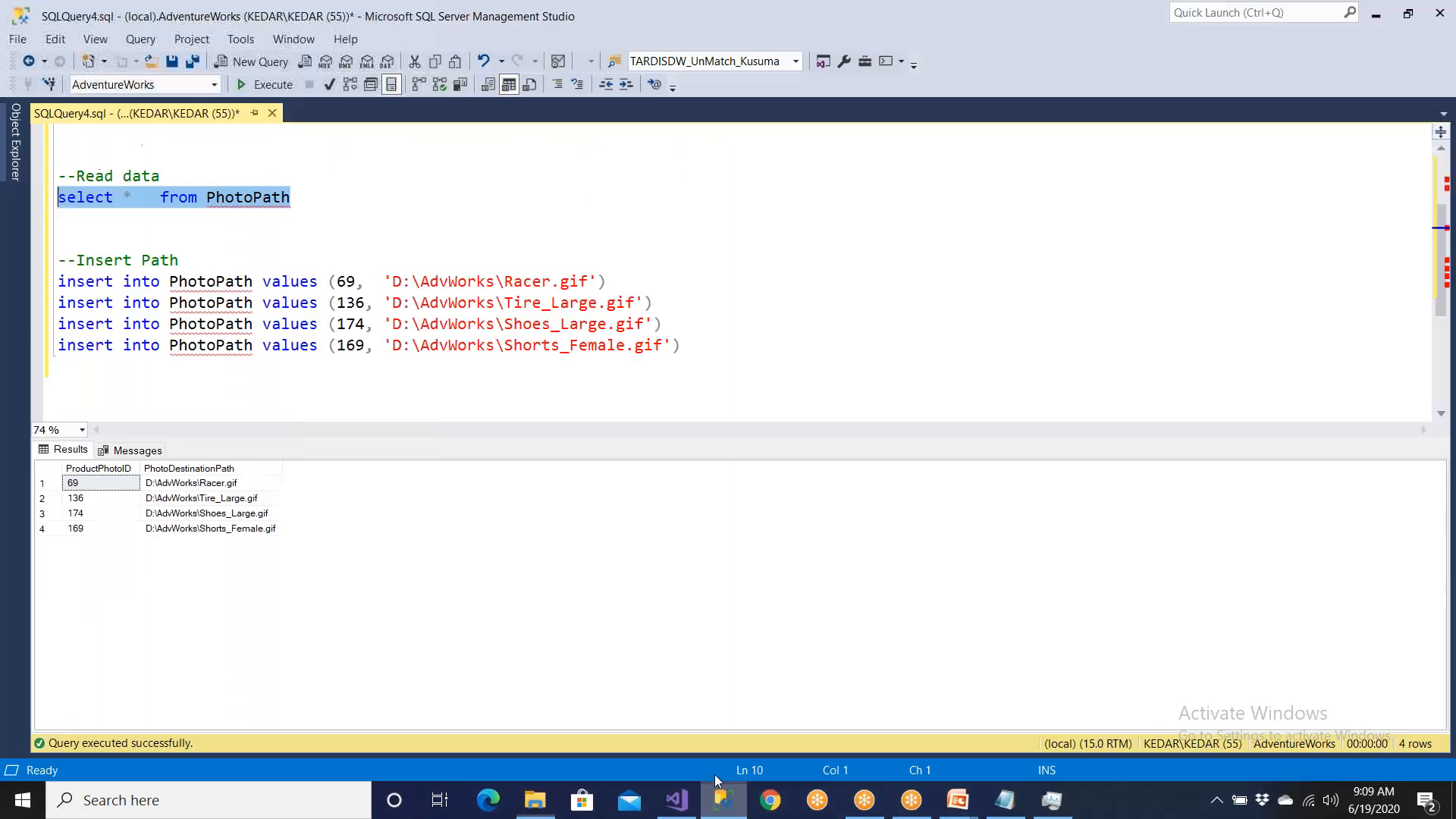
pyautogui.moveTo(393, 279); pyautogui.dragTo(585, 358)
pyautogui.click(513, 323)
pyautogui.hotkey('alt', 'Tab')
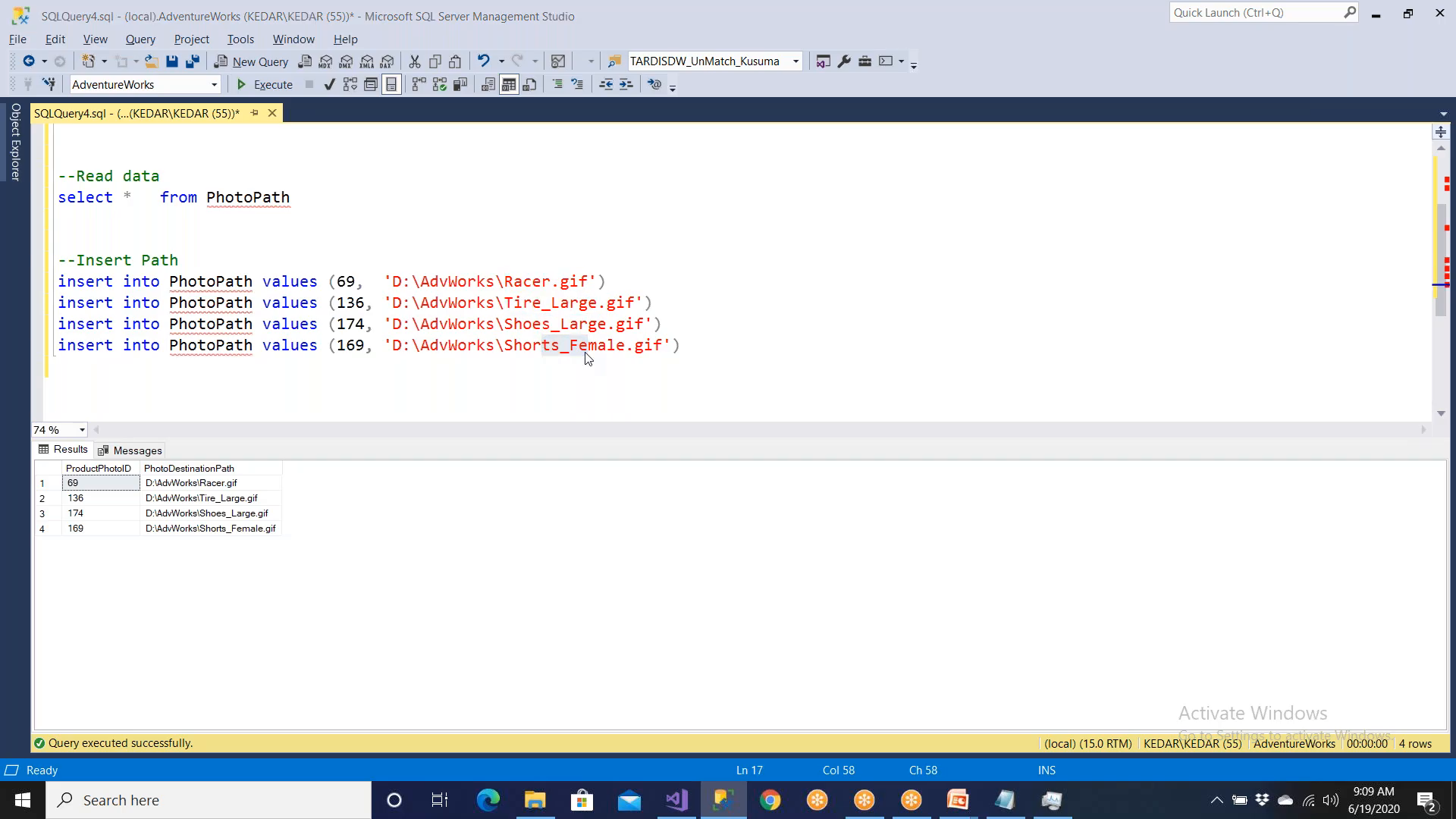
# - View the exported images Racer.gif, Shoes_Large.gif, Shorts_Female.gif and Tire_Large.gif one after another in Photos
pyautogui.click(229, 124)
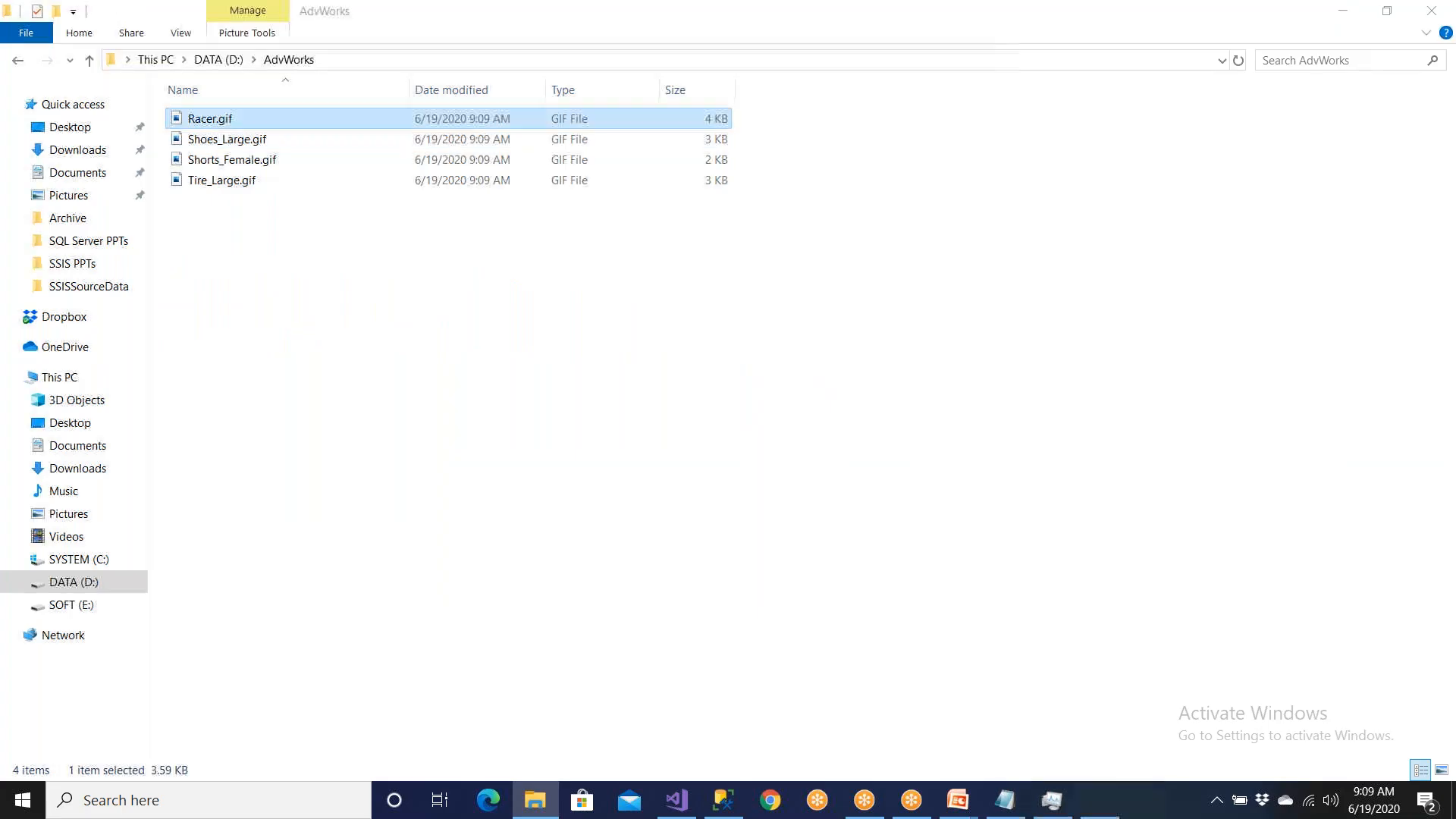
pyautogui.doubleClick(229, 127)
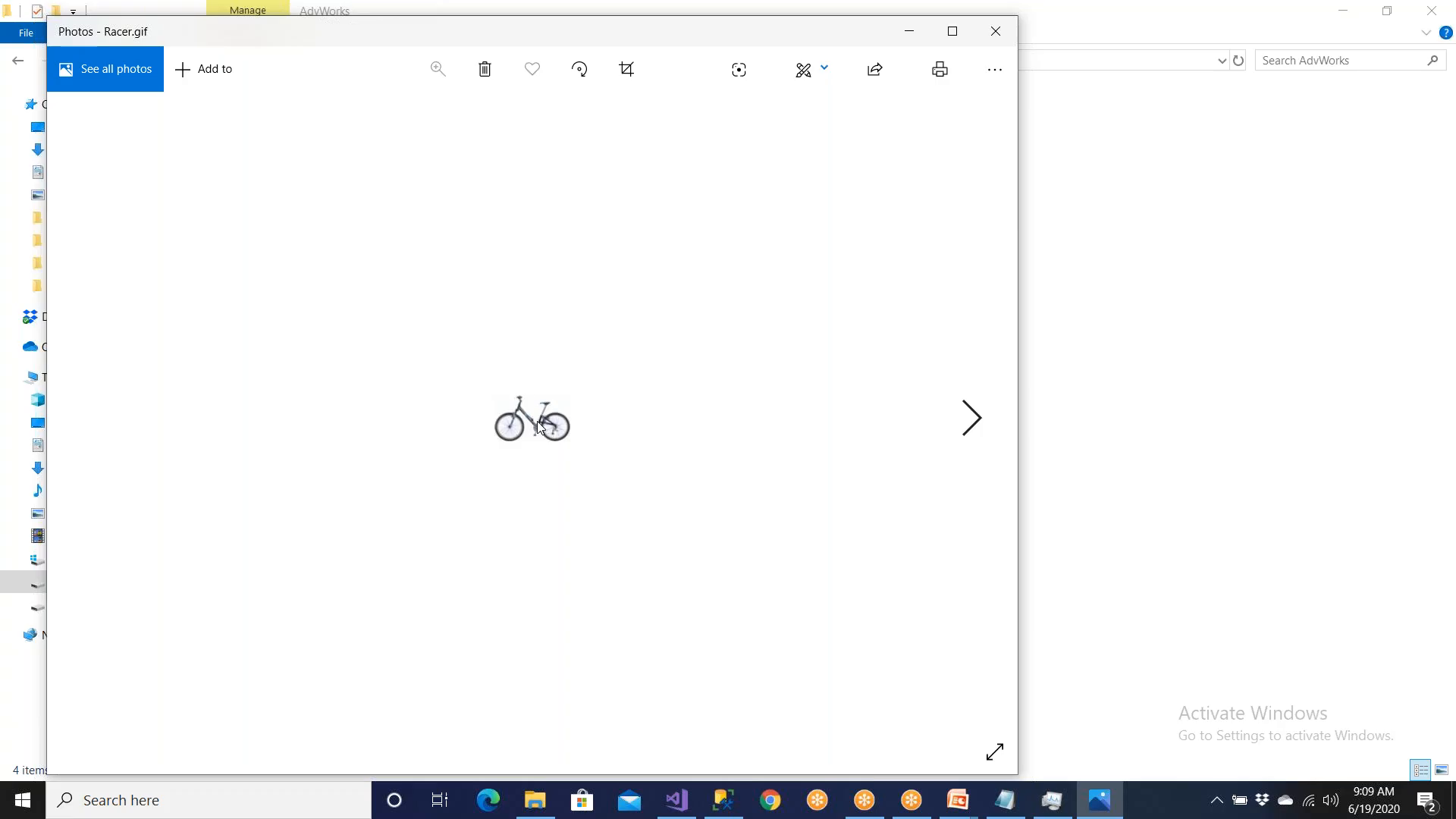
pyautogui.click(963, 423)
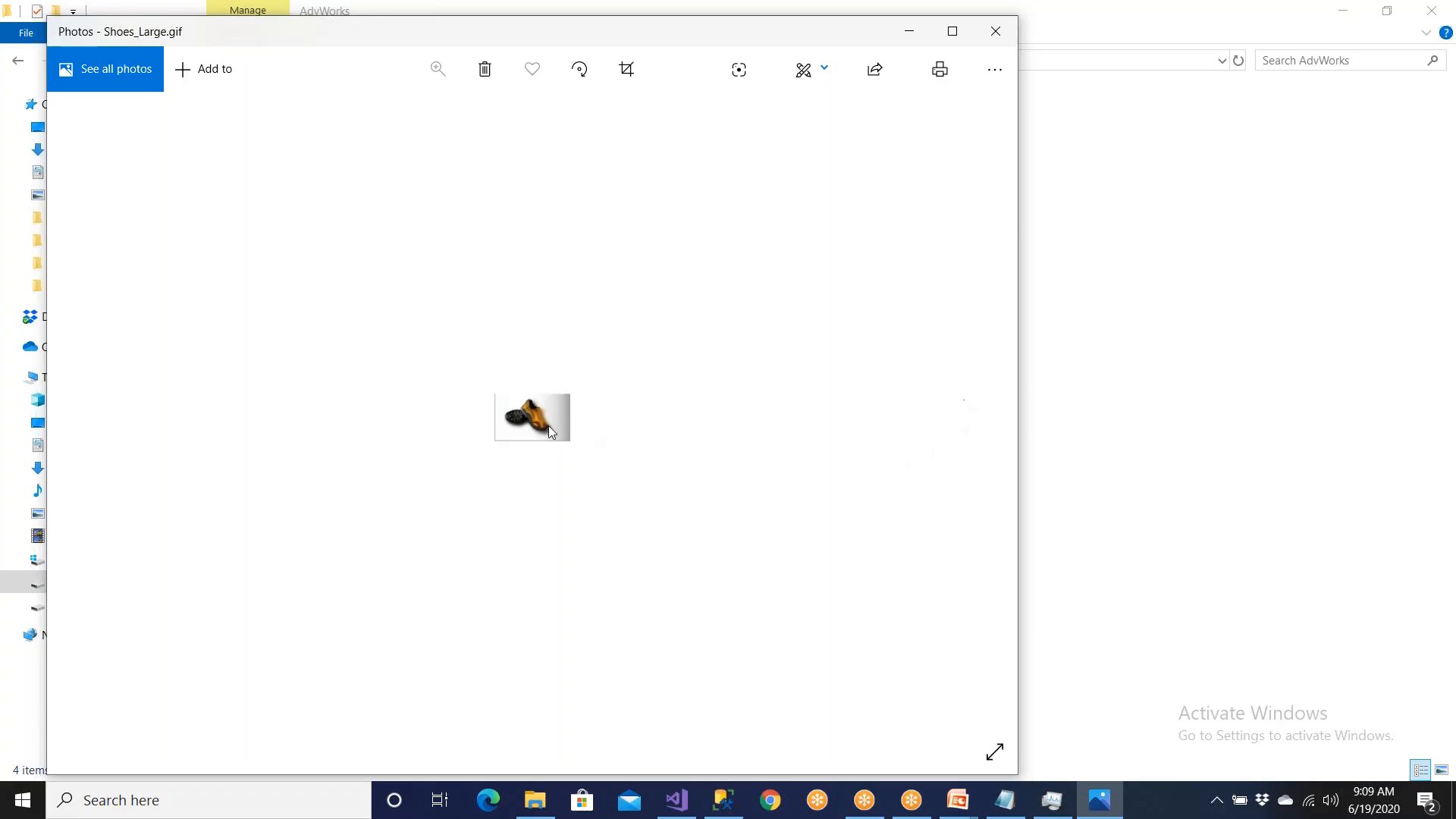
pyautogui.click(971, 423)
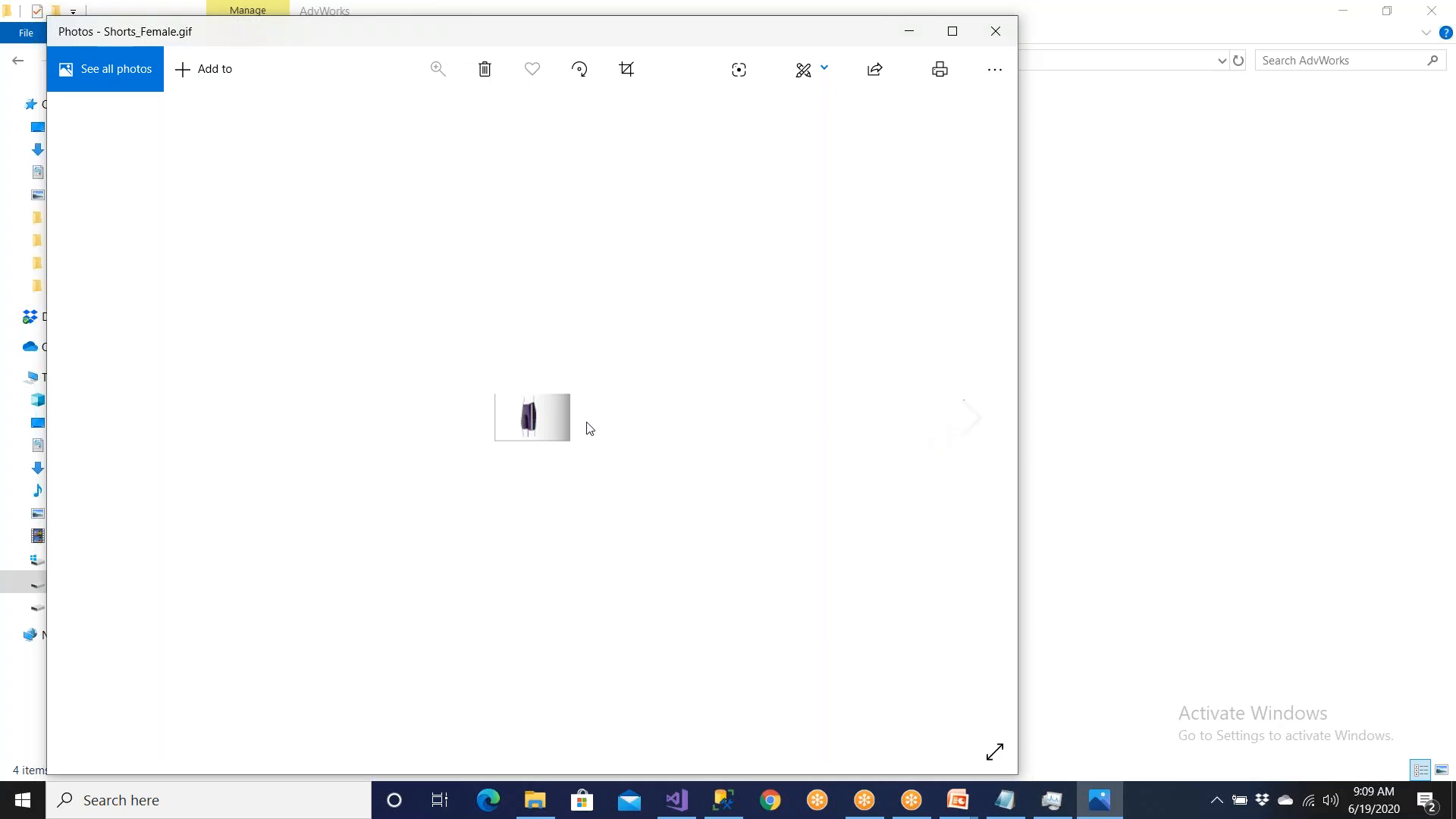
pyautogui.click(963, 423)
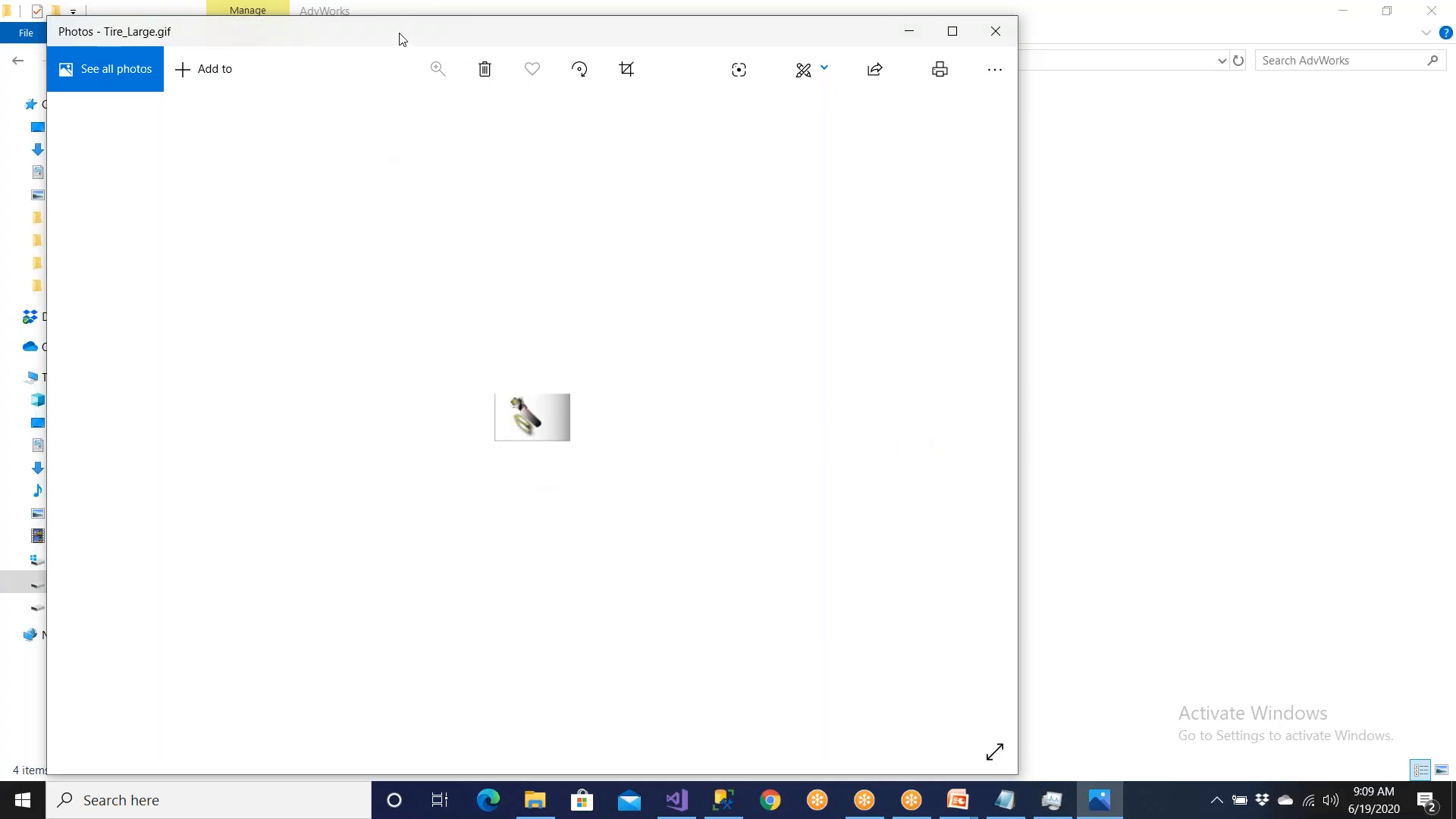
# - Close the Tire_Large.gif image and select all exported GIF files in the D:\AdvWorks folder
pyautogui.moveTo(397, 34); pyautogui.dragTo(373, 143)
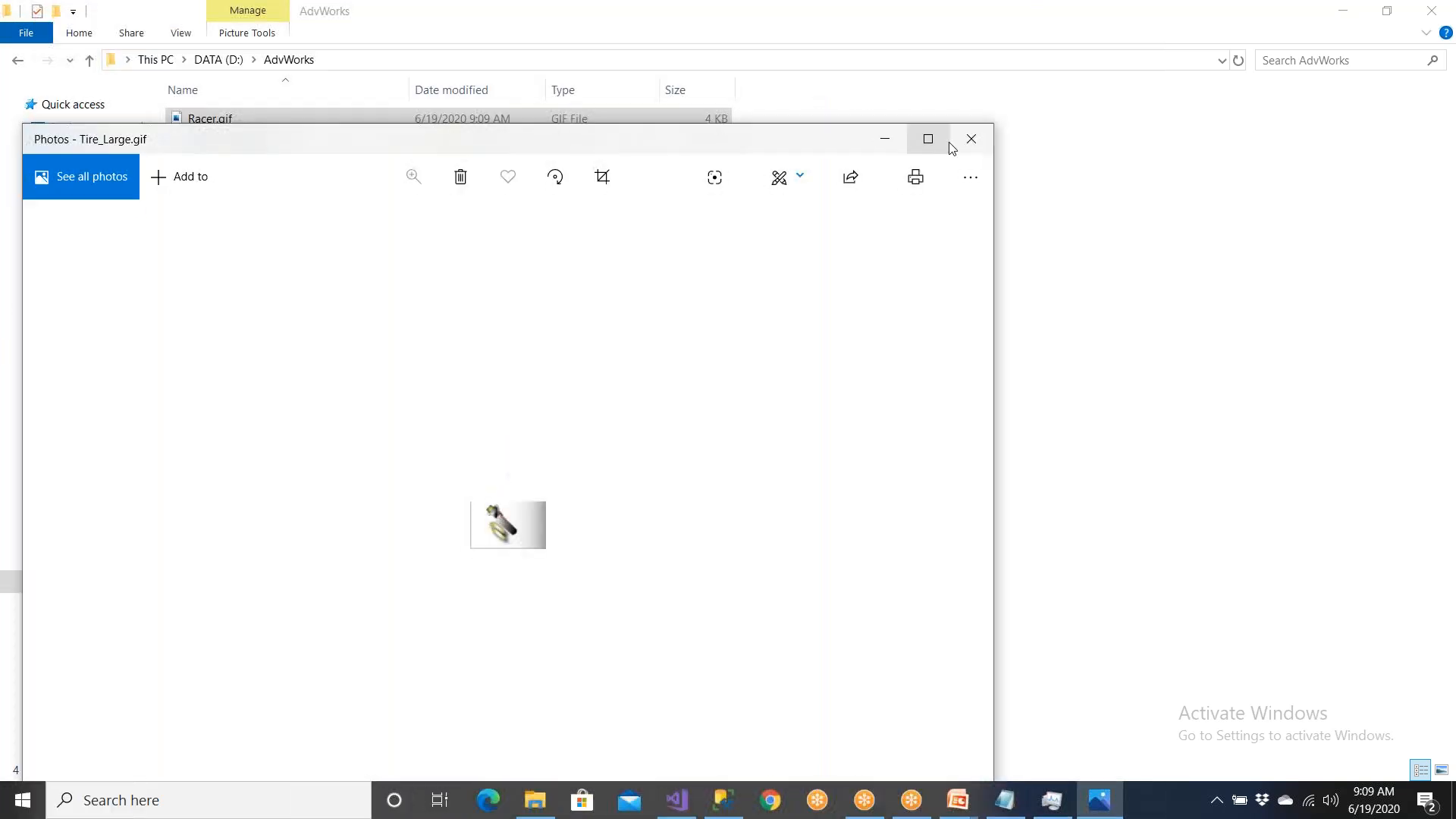
pyautogui.click(964, 140)
pyautogui.moveTo(509, 474); pyautogui.dragTo(186, 128)
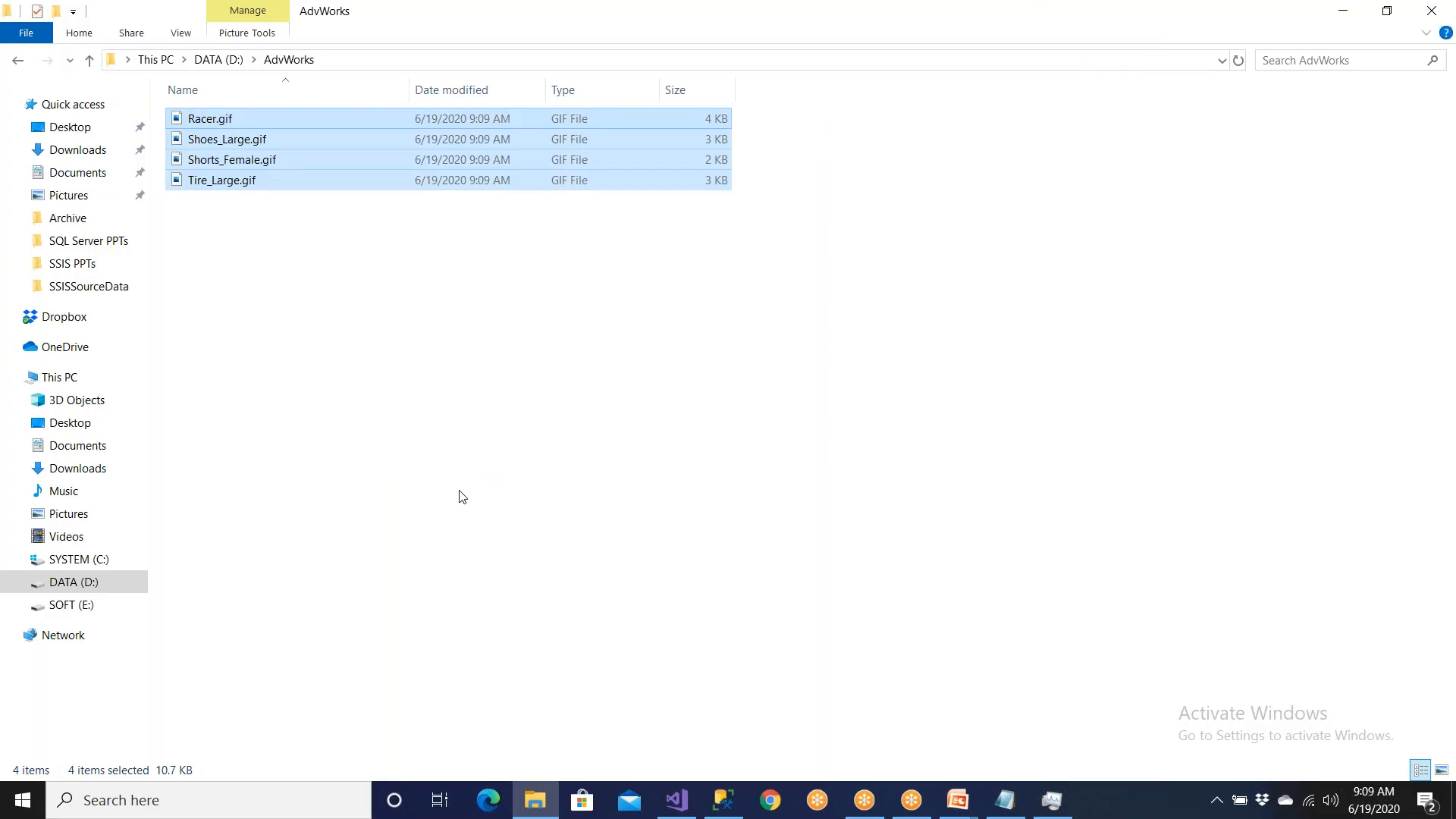
# - Switch to SQL Server Management Studio and review the PhotoPath insert paths and the ThumbNailPhoto and PhotoDestinationPath columns of the join query
pyautogui.click(727, 801)
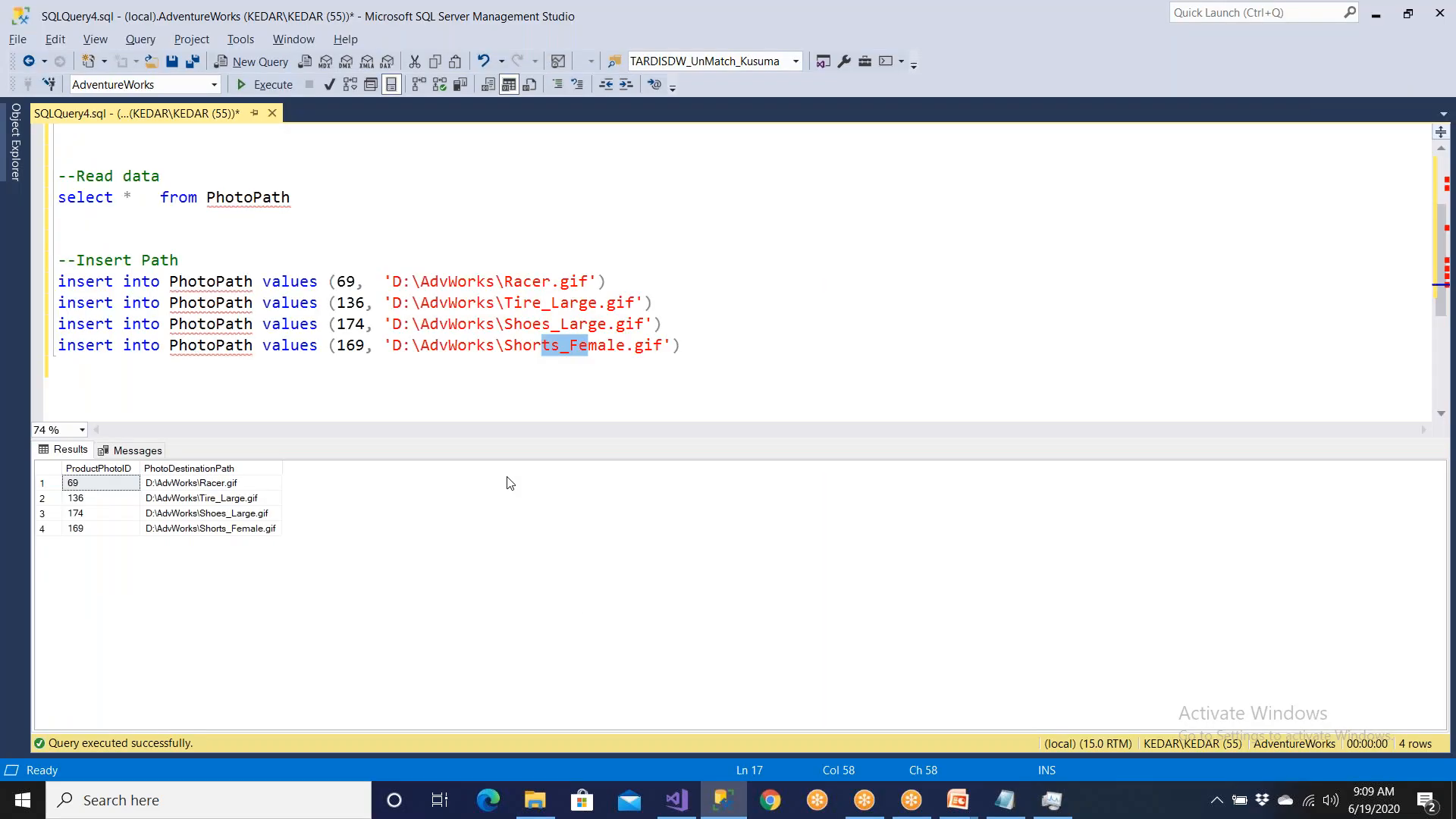
pyautogui.click(426, 404)
pyautogui.moveTo(311, 345); pyautogui.dragTo(683, 345)
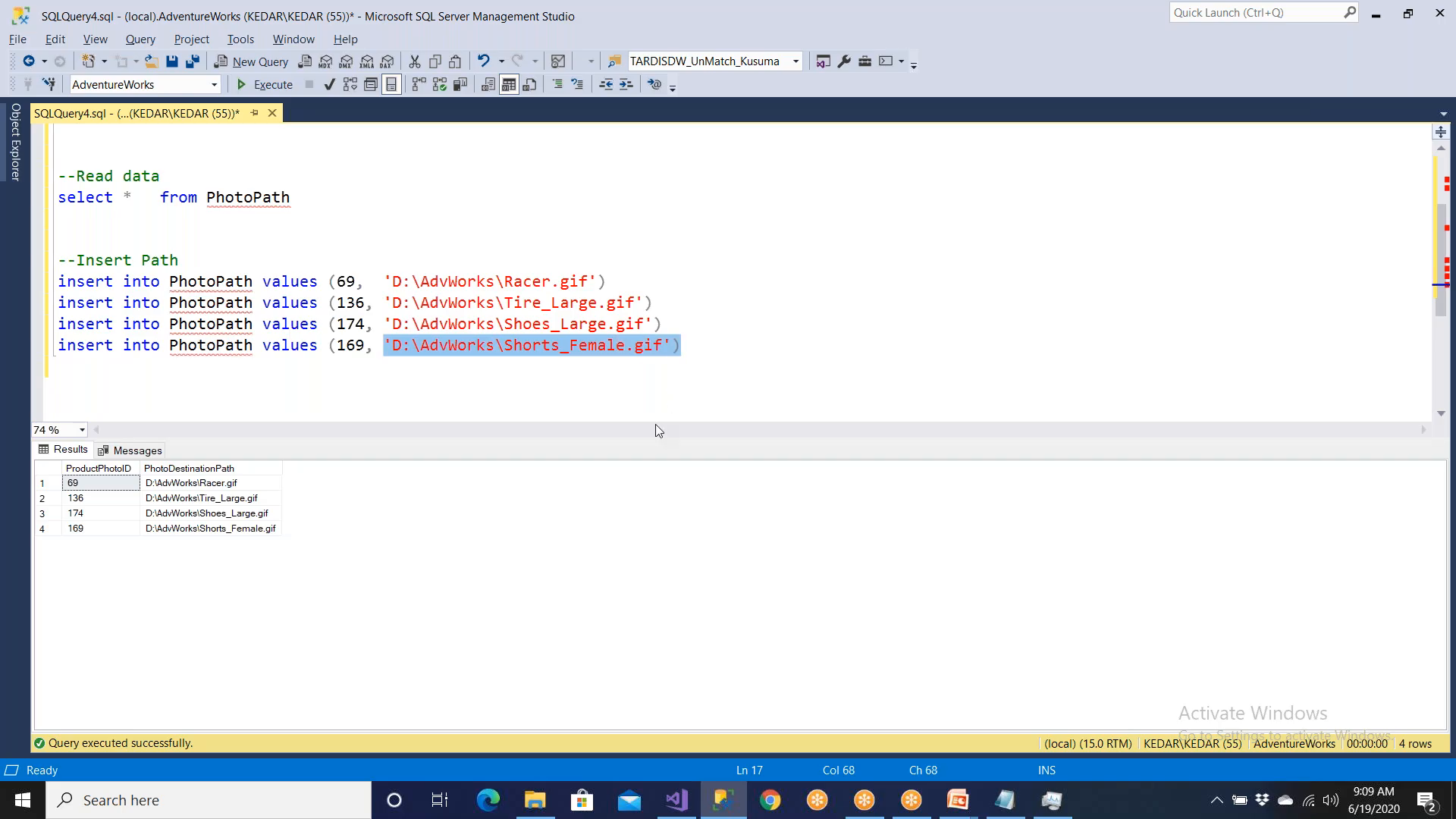
pyautogui.doubleClick(225, 198)
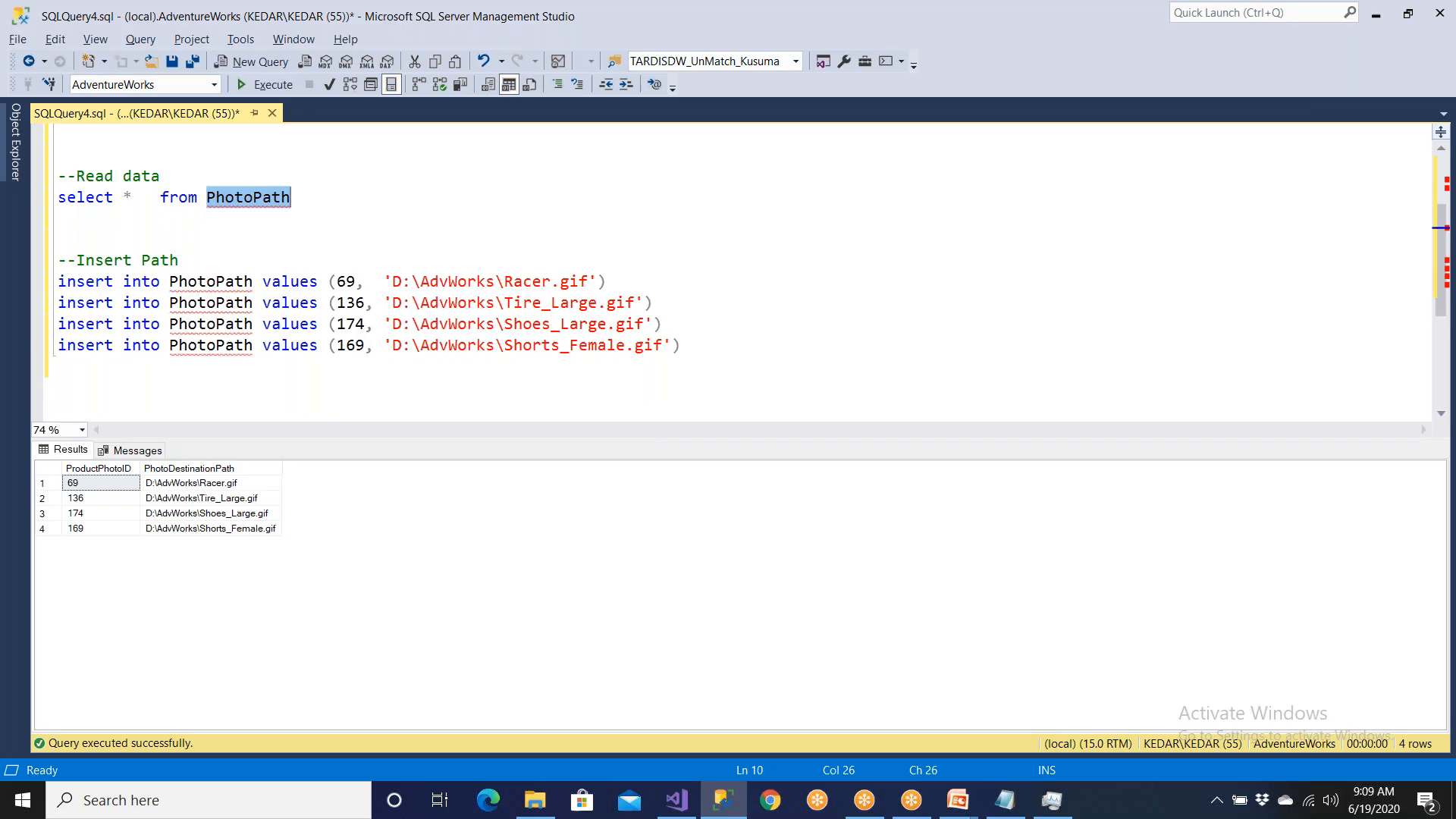
pyautogui.scroll(2, 394, 214)
pyautogui.click(363, 218)
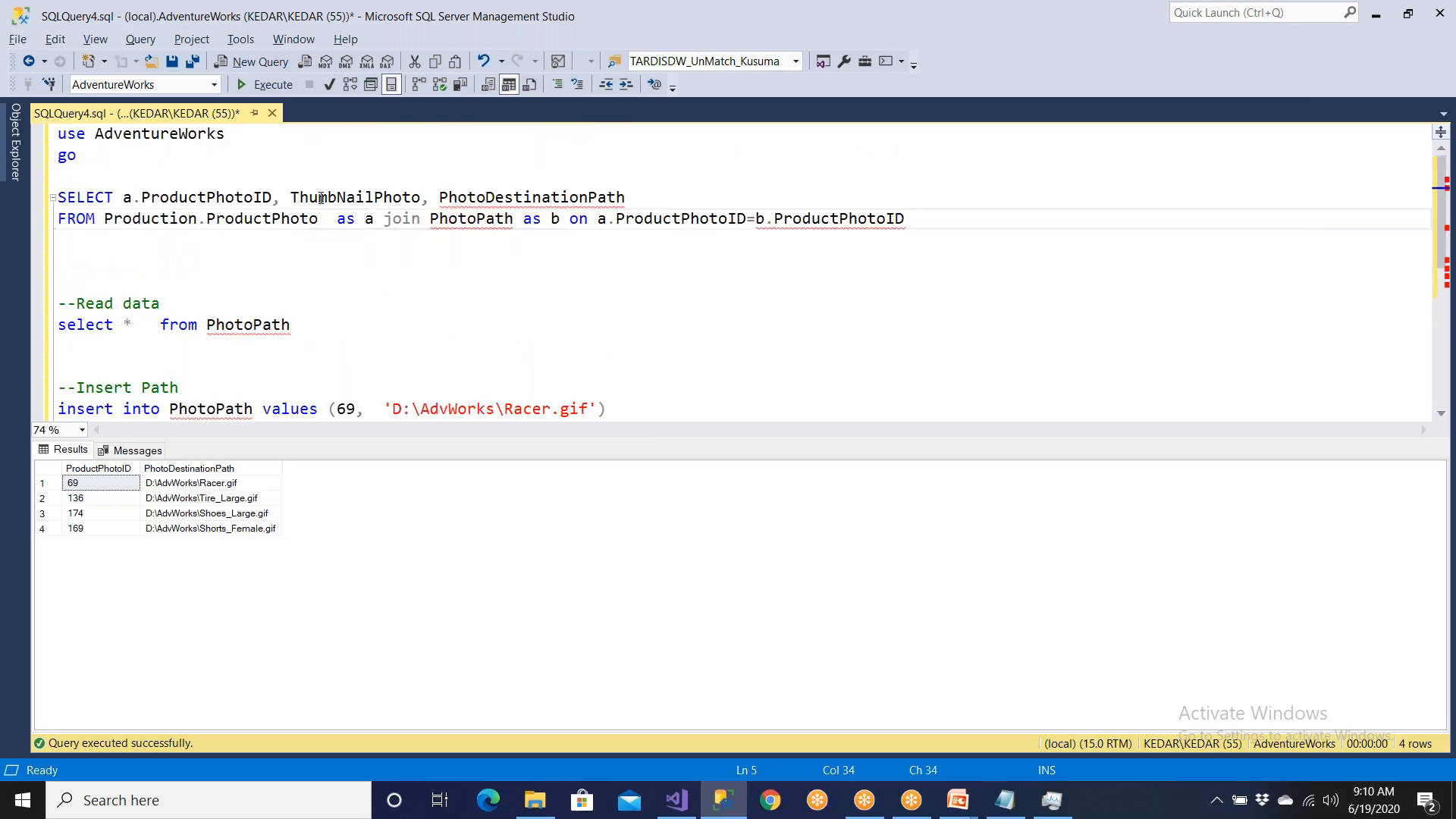
pyautogui.doubleClick(358, 198)
pyautogui.doubleClick(480, 198)
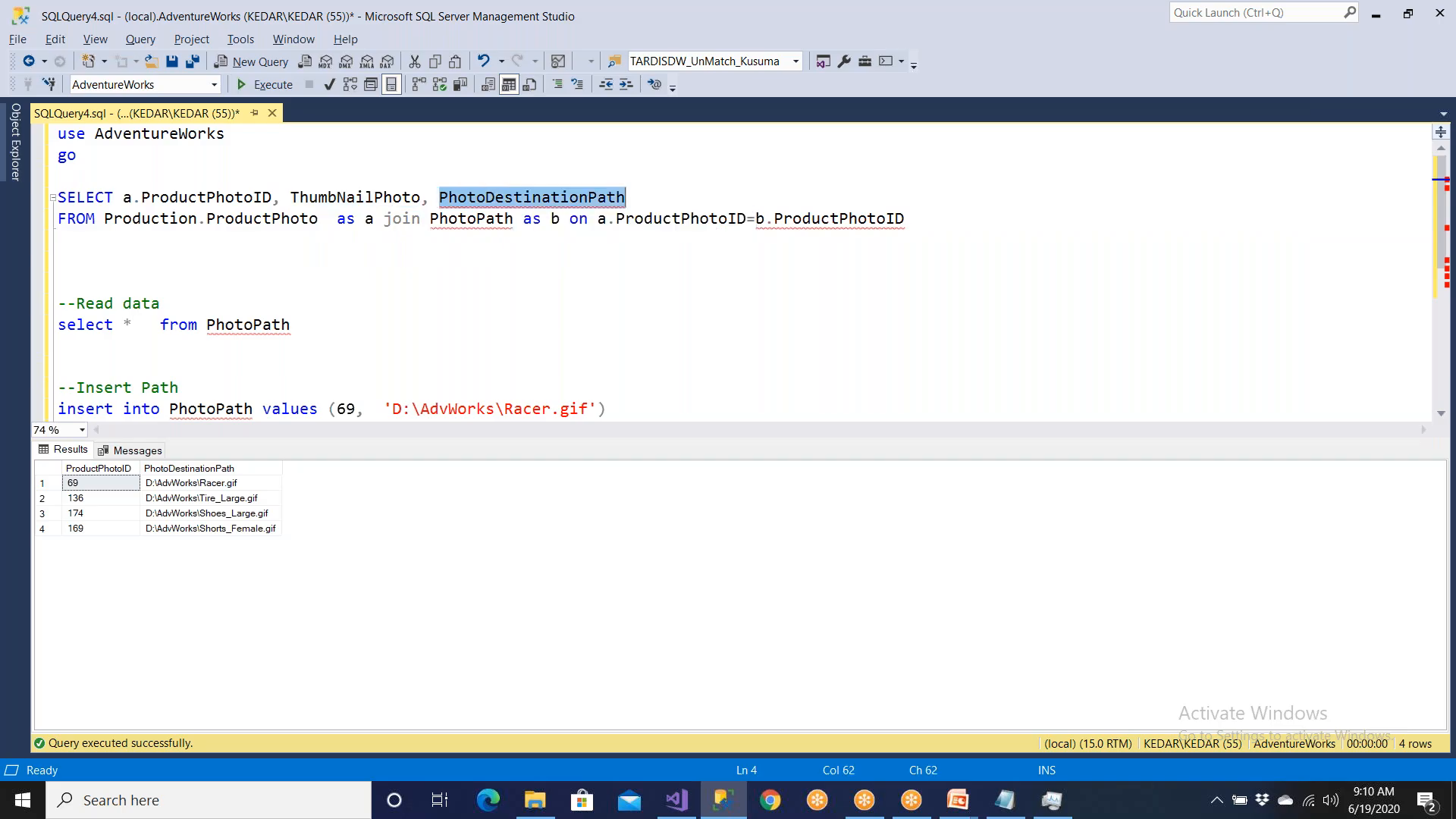
# - Switch to Visual Studio and check the Export Column mapping of ThumbNailPhoto as extract column and PhotoDestinationPath as file path column
pyautogui.click(677, 812)
pyautogui.click(681, 464)
pyautogui.doubleClick(681, 470)
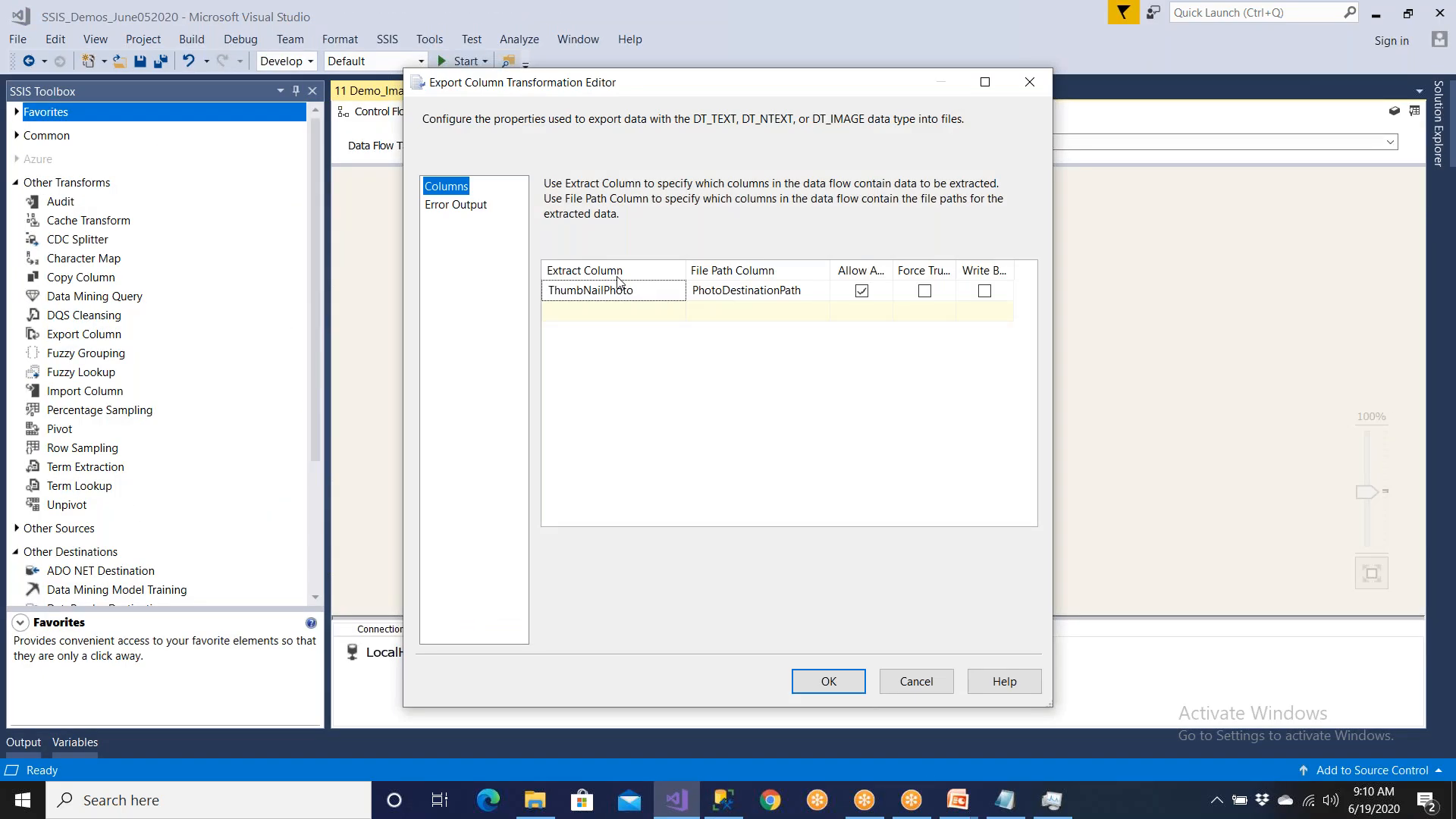
pyautogui.click(612, 292)
pyautogui.click(613, 293)
pyautogui.click(612, 292)
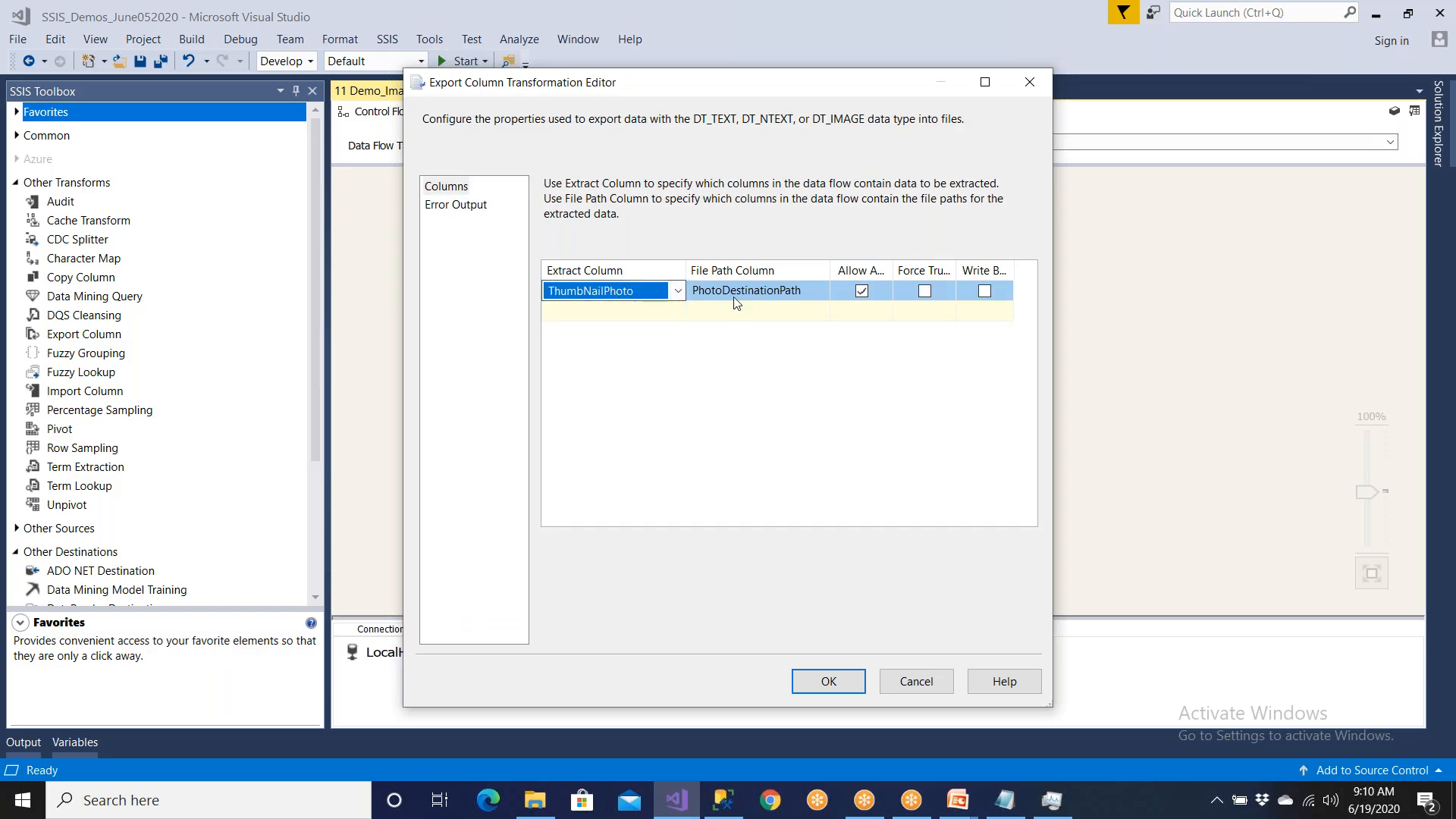
pyautogui.click(736, 301)
pyautogui.click(736, 302)
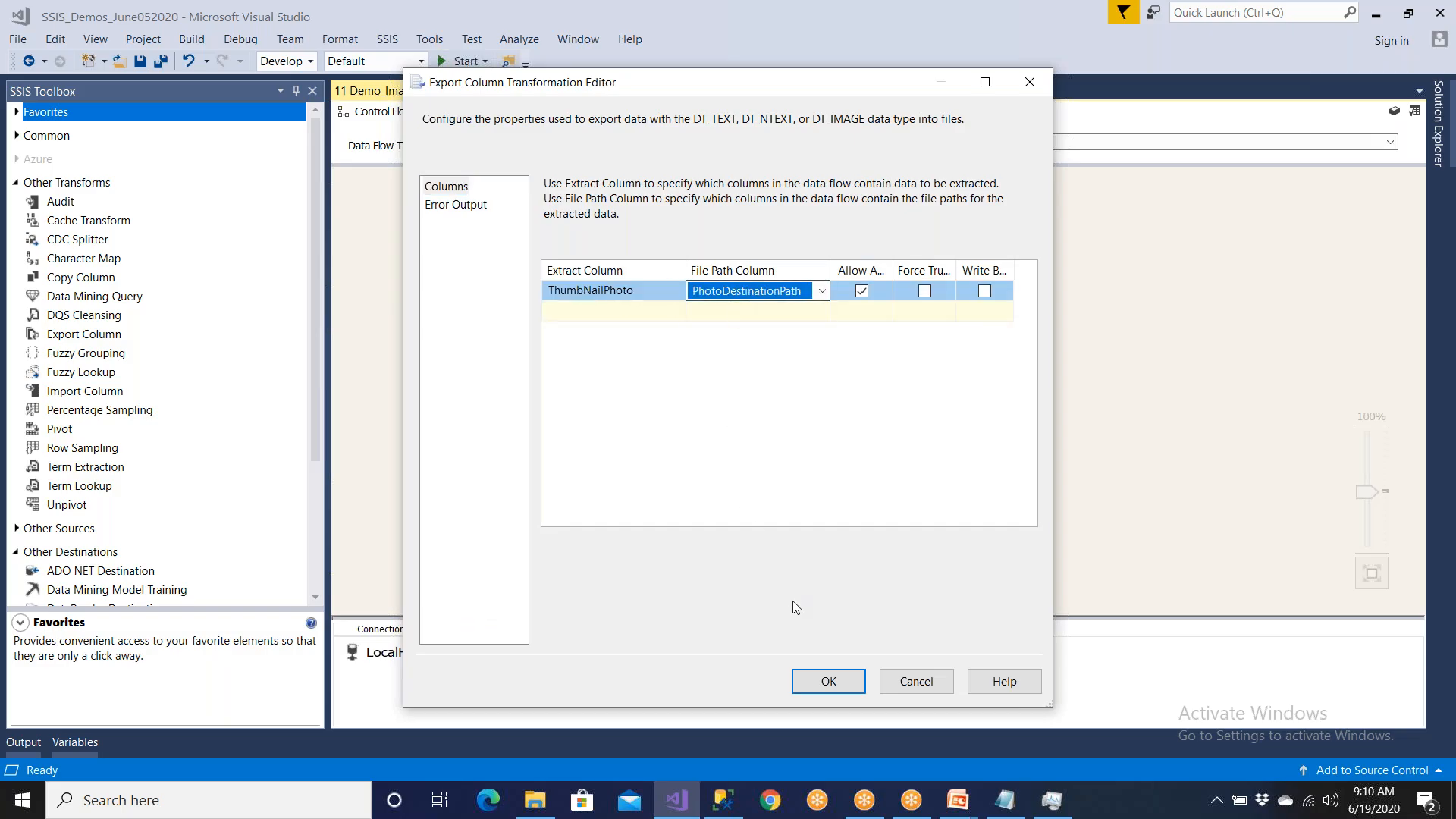
pyautogui.click(828, 680)
pyautogui.click(873, 413)
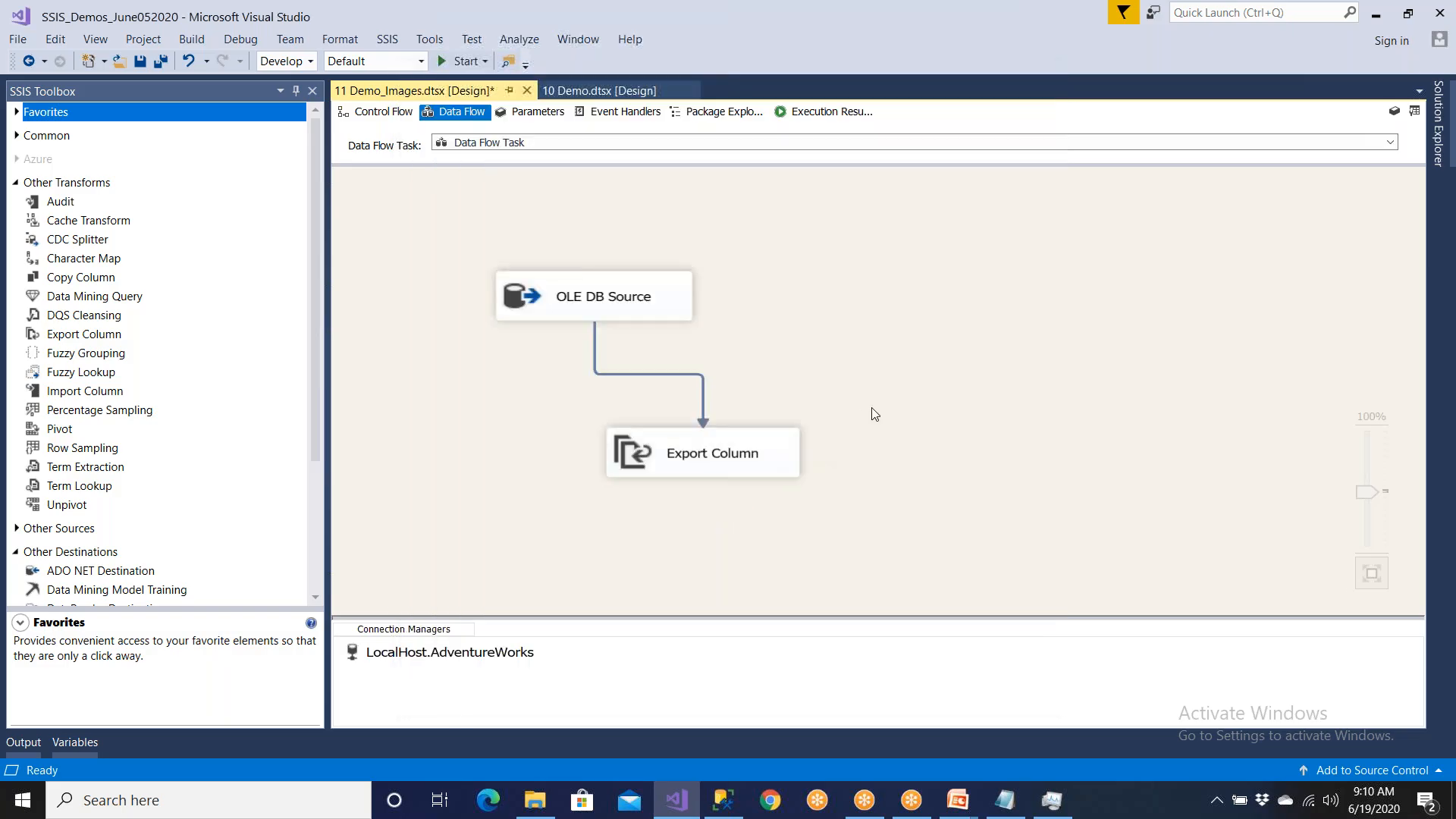
# - Delete all exported GIF files from the D:\AdvWorks folder in File Explorer
pyautogui.click(535, 800)
pyautogui.moveTo(503, 473); pyautogui.dragTo(121, 87)
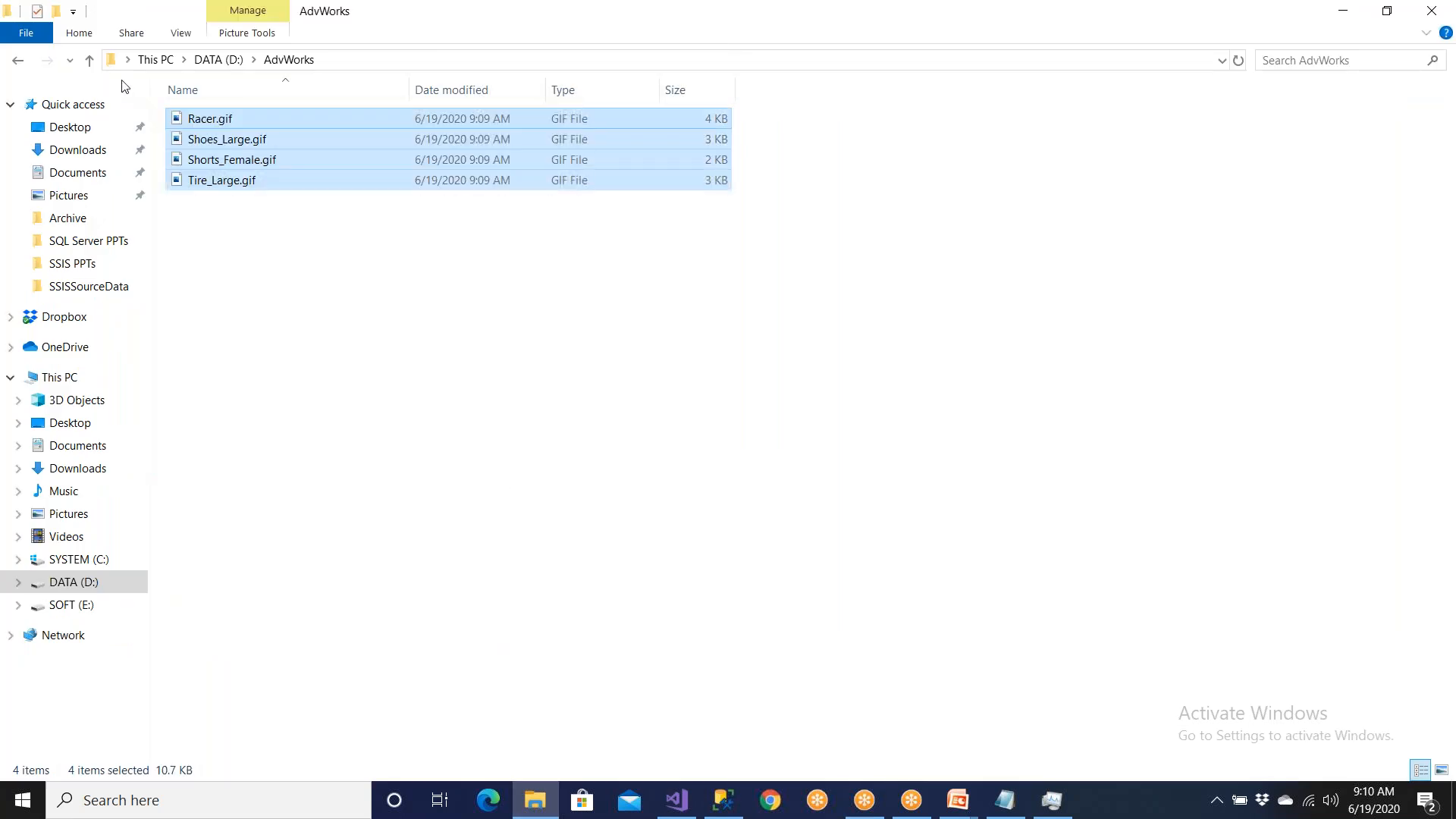
pyautogui.press('Delete')
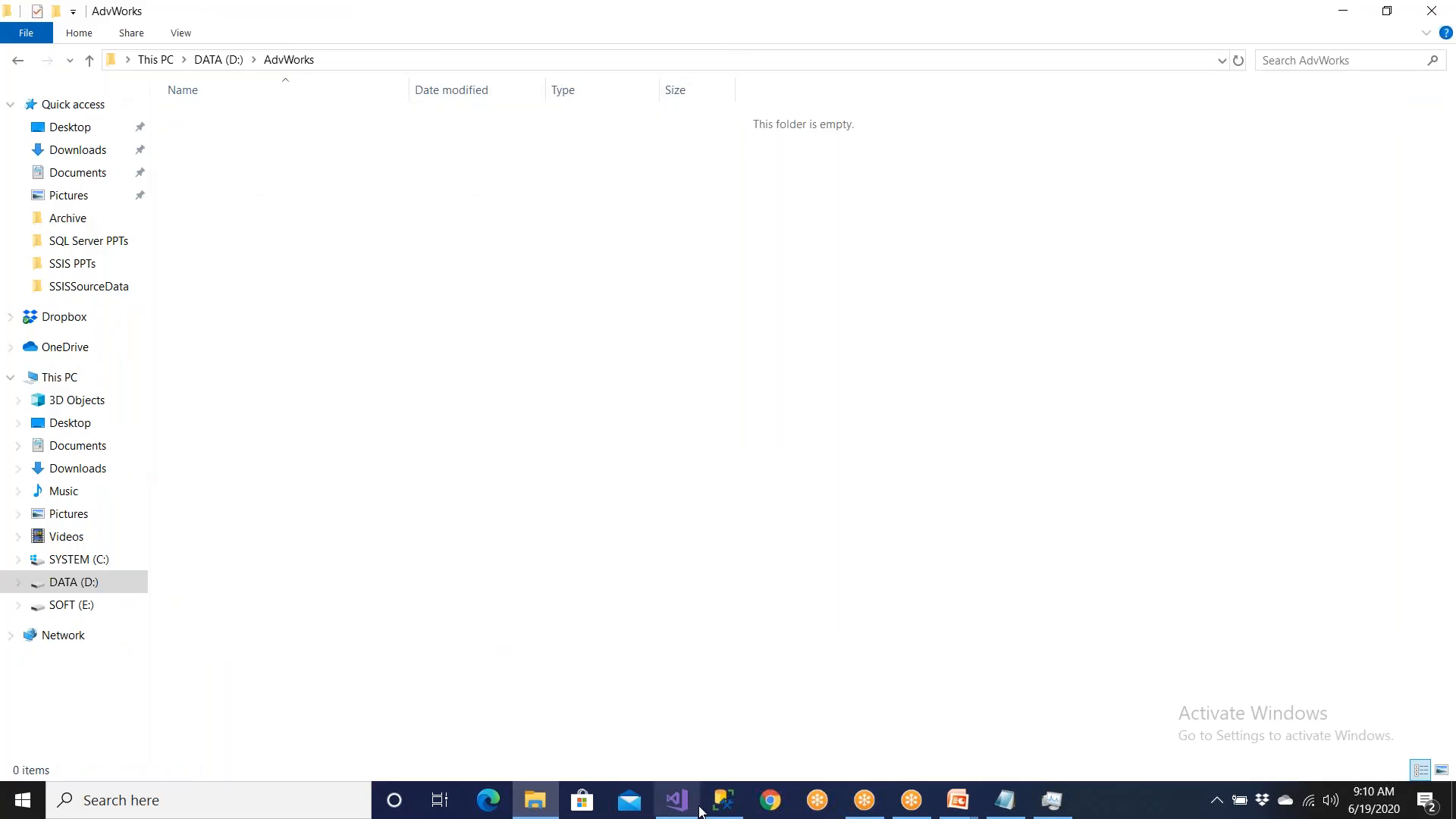
# - Return to Visual Studio, save and rerun the 11 Demo_Images package, and go back to design mode
pyautogui.click(723, 800)
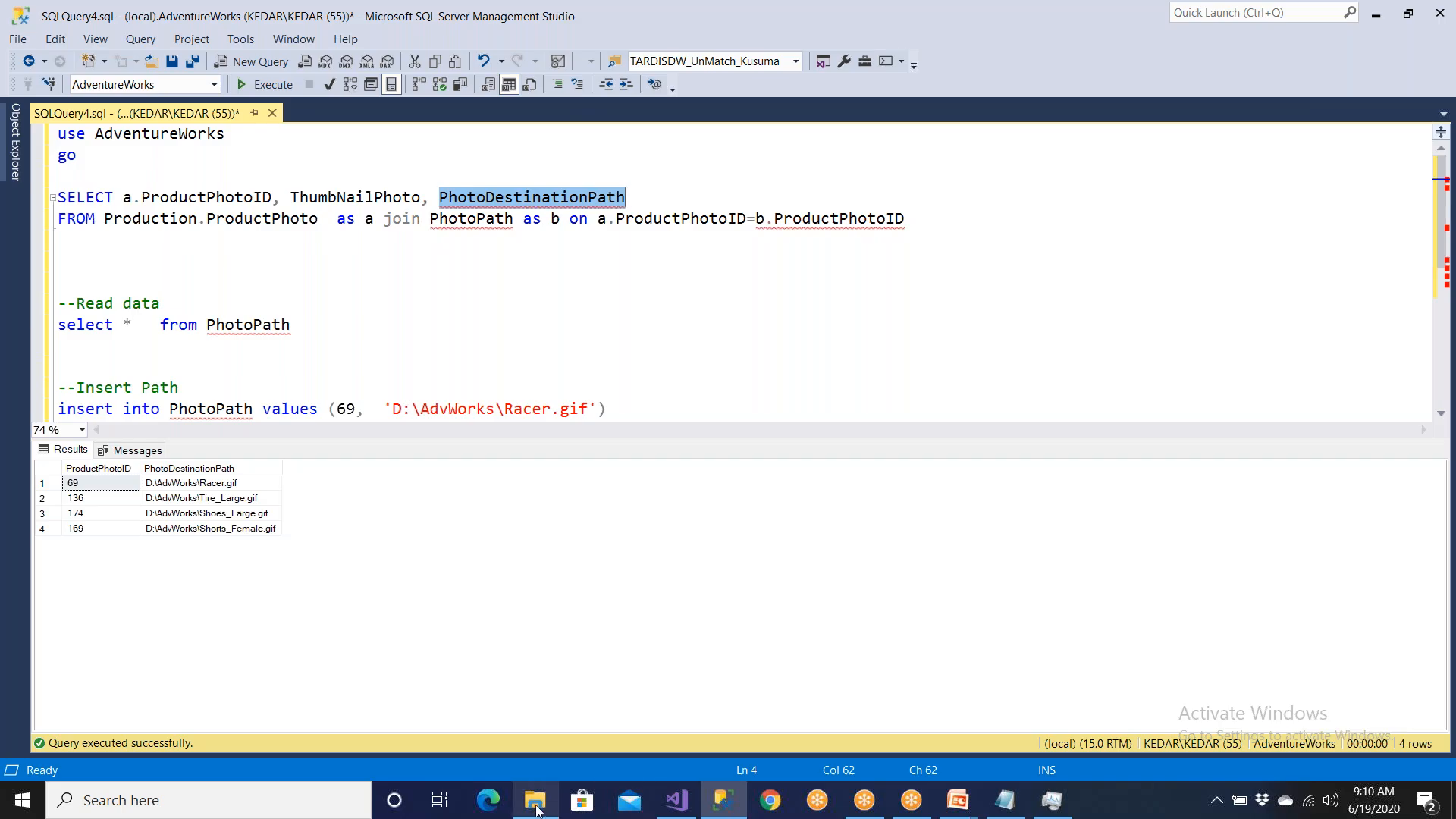
pyautogui.click(672, 804)
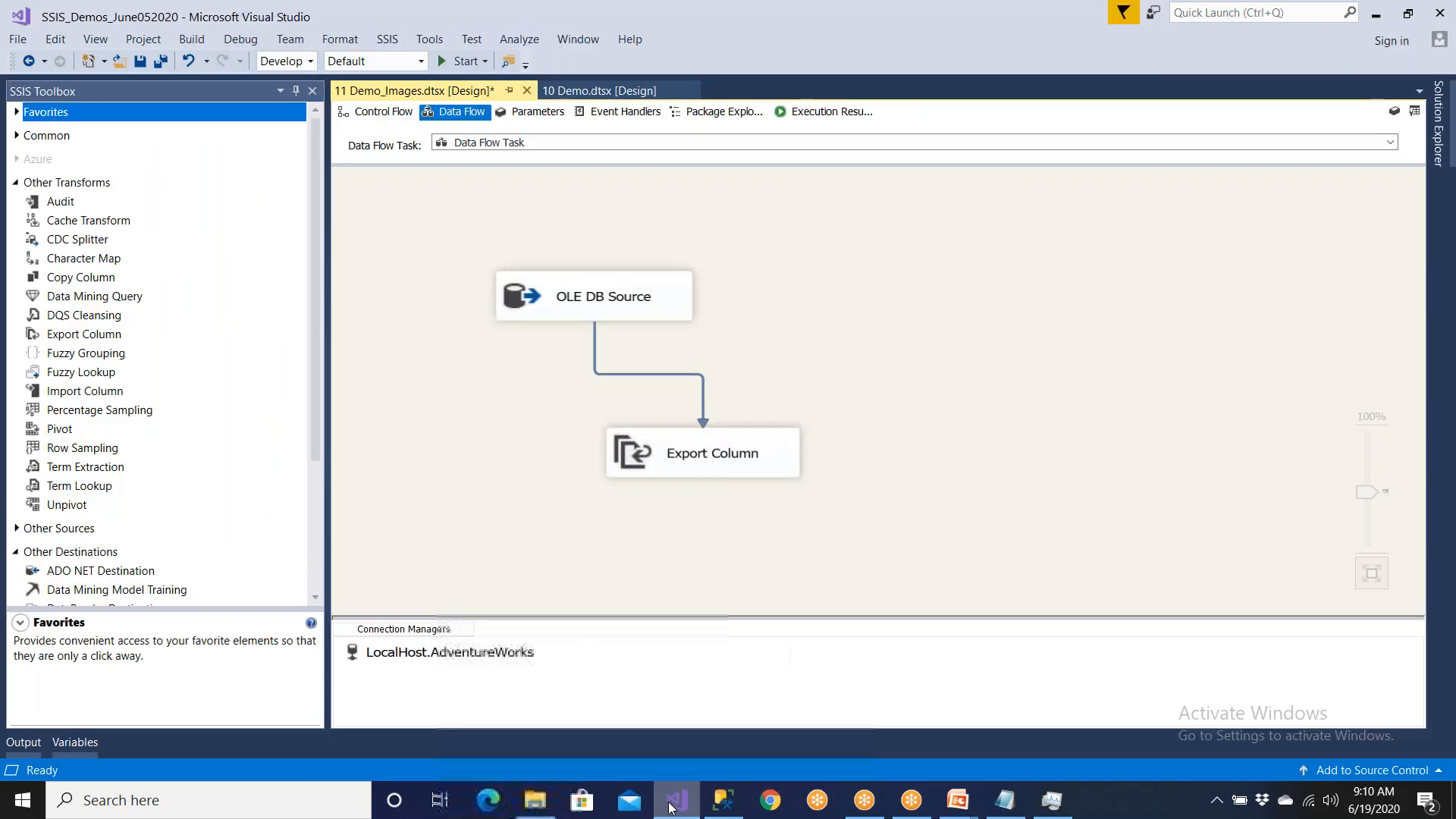
pyautogui.click(140, 61)
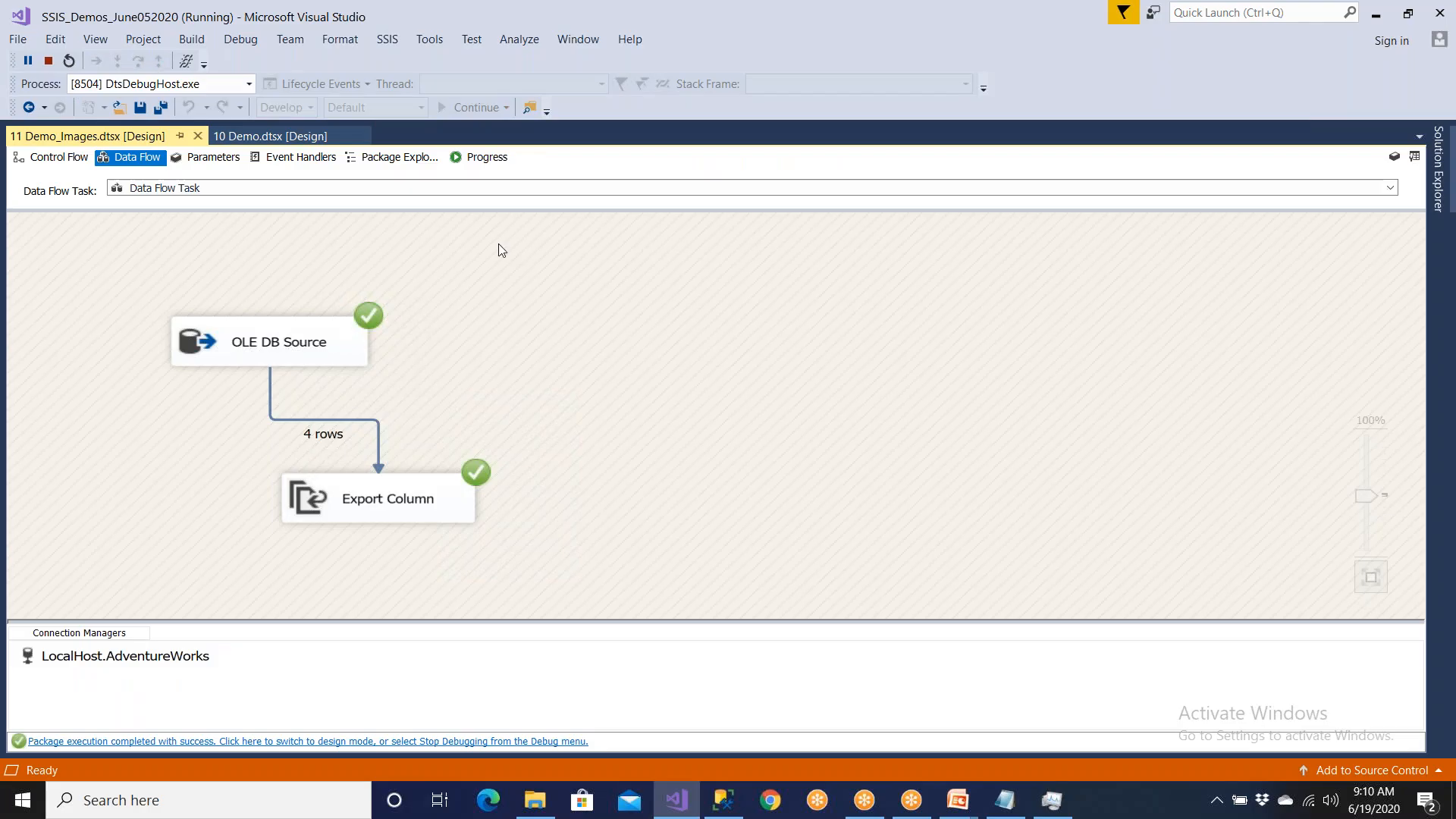
pyautogui.click(442, 742)
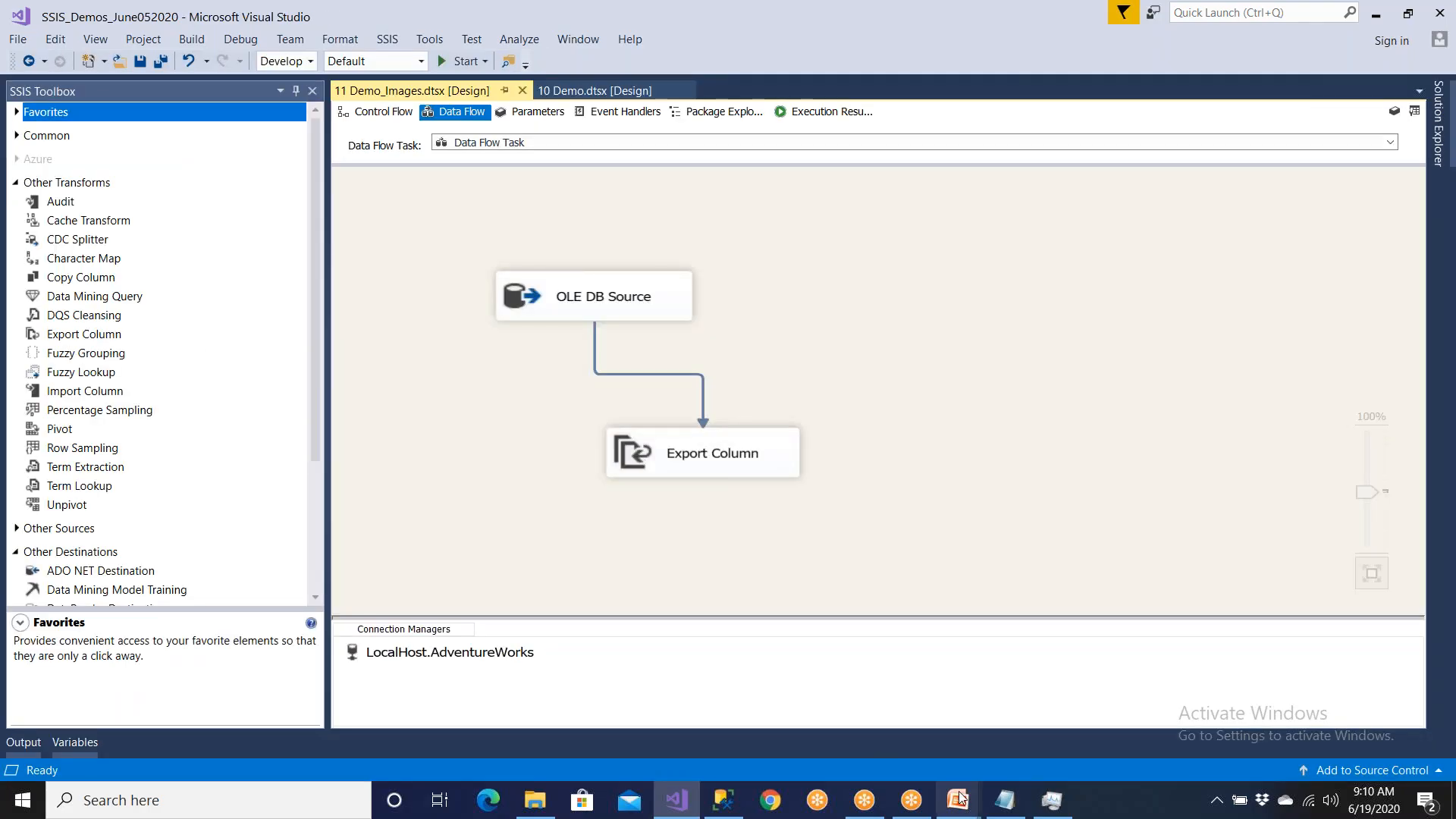
# - Switch to the running PowerPoint slide show and advance from the Export Column demo to the closing slide
pyautogui.moveTo(959, 803)
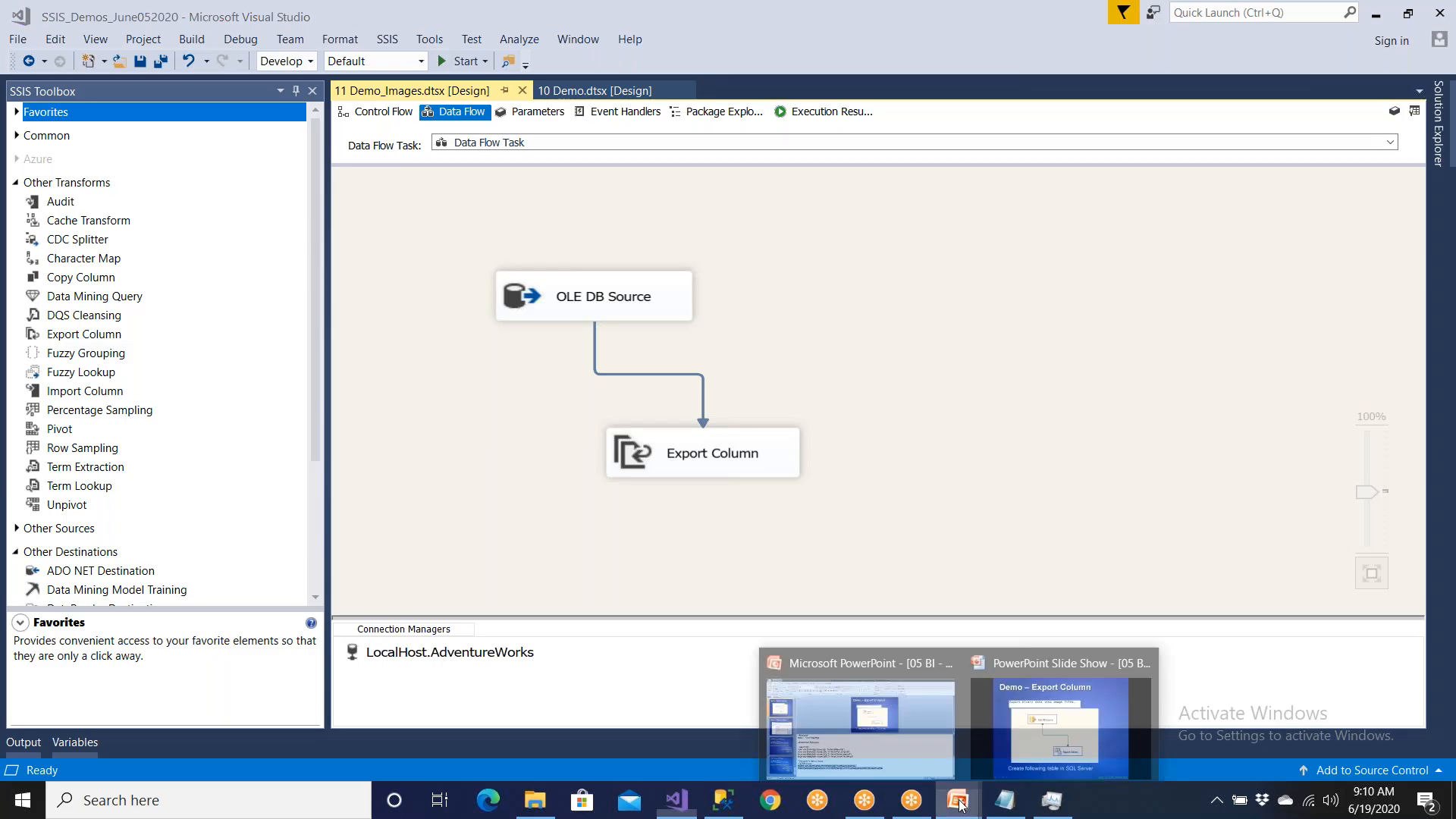
pyautogui.click(1044, 746)
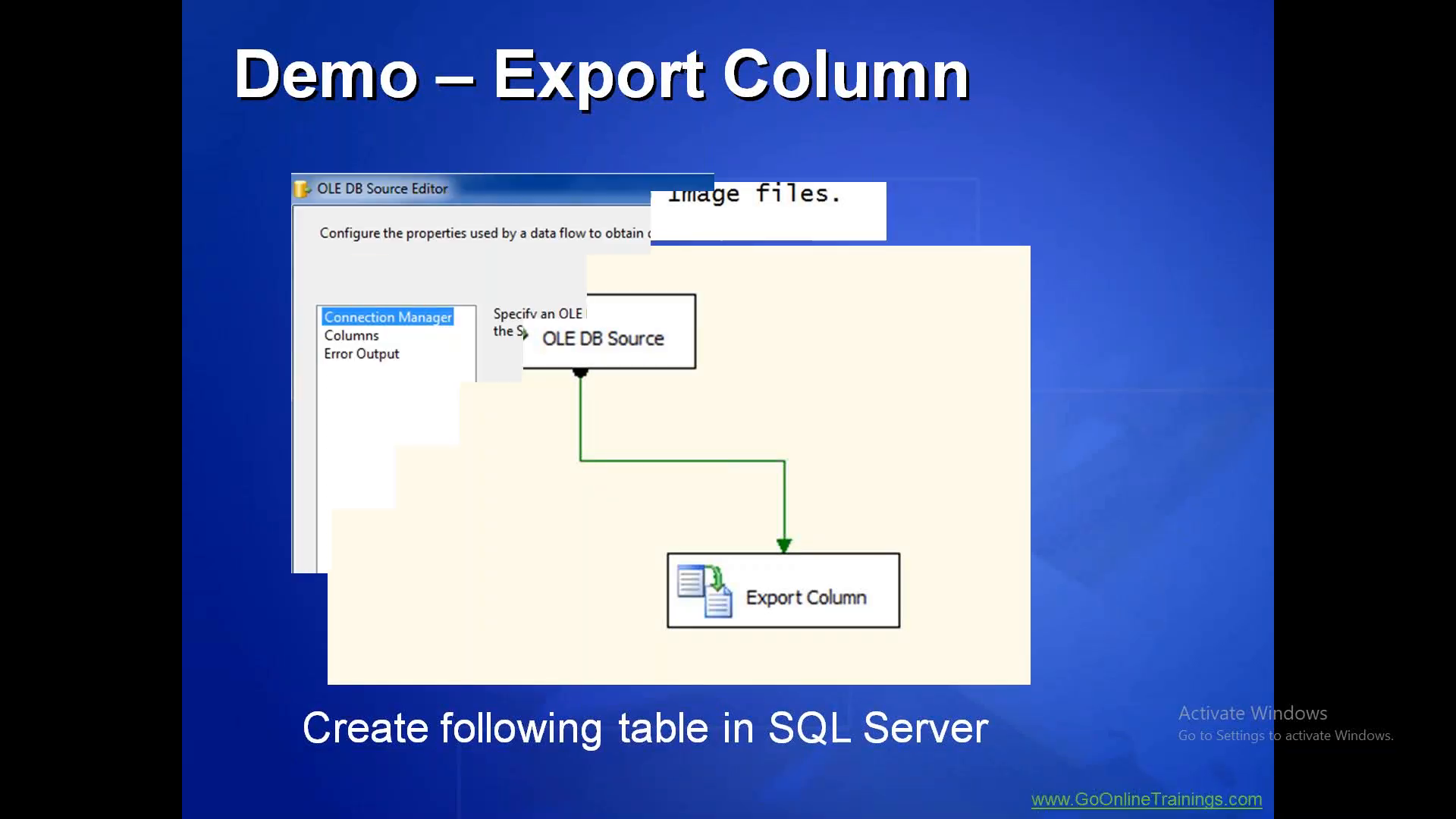
pyautogui.press('Right')
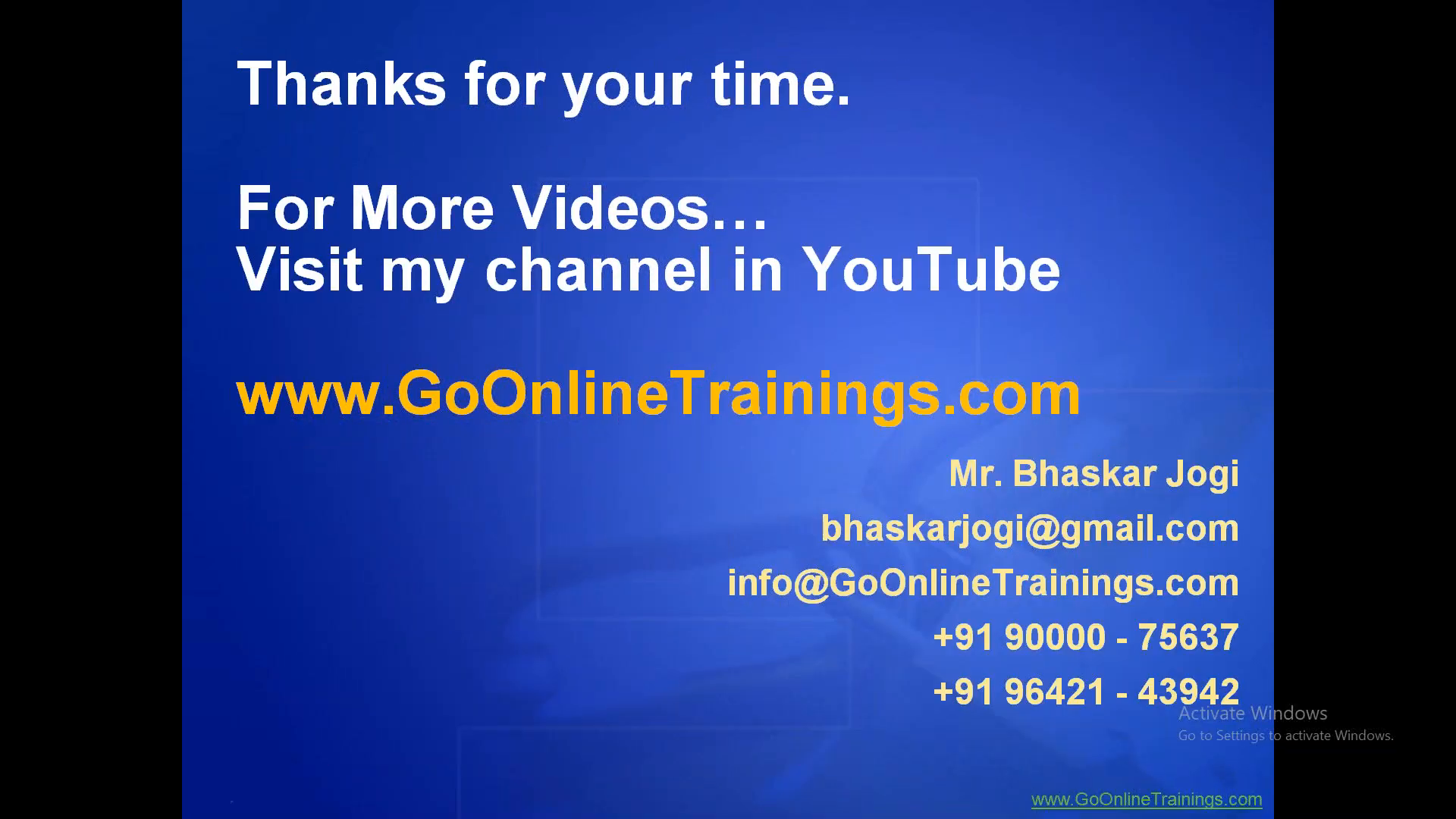